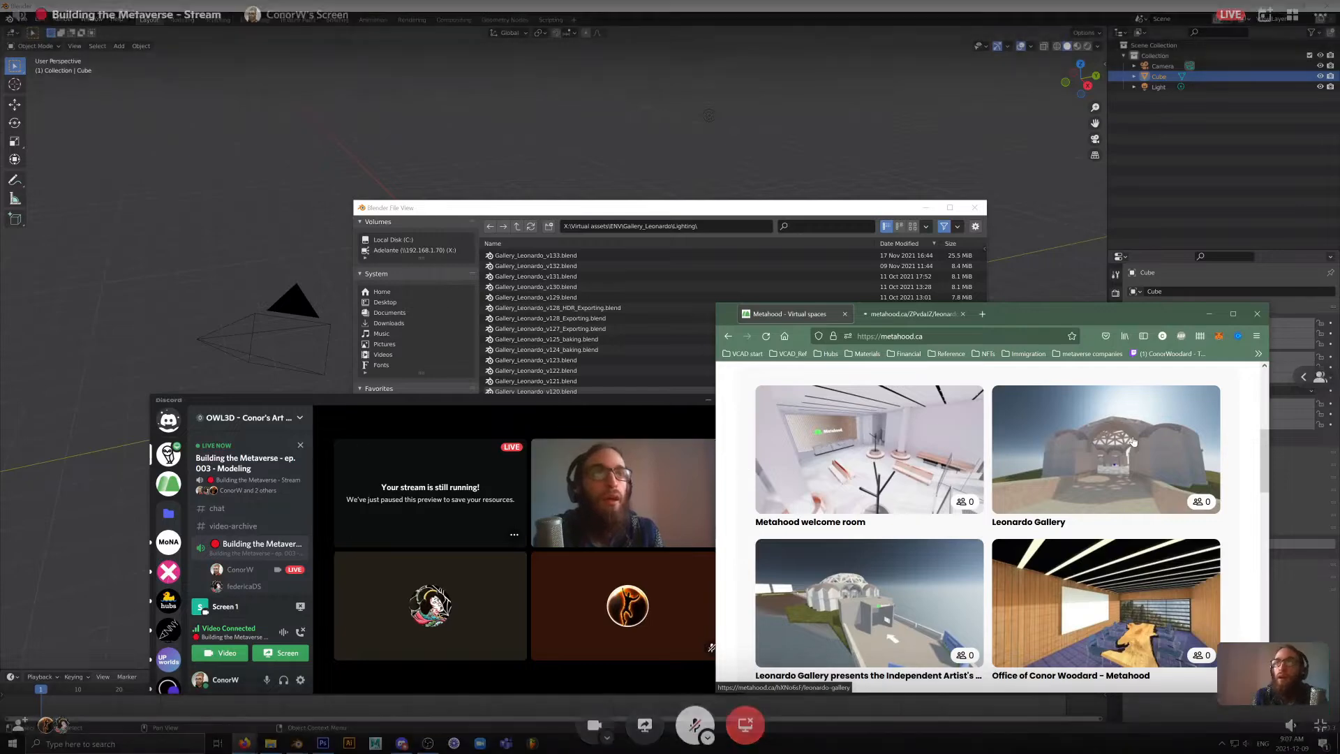
# - Show the loading Leonardo Gallery artists' market room in an enlarged browser window and minimise Discord
pyautogui.click(888, 316)
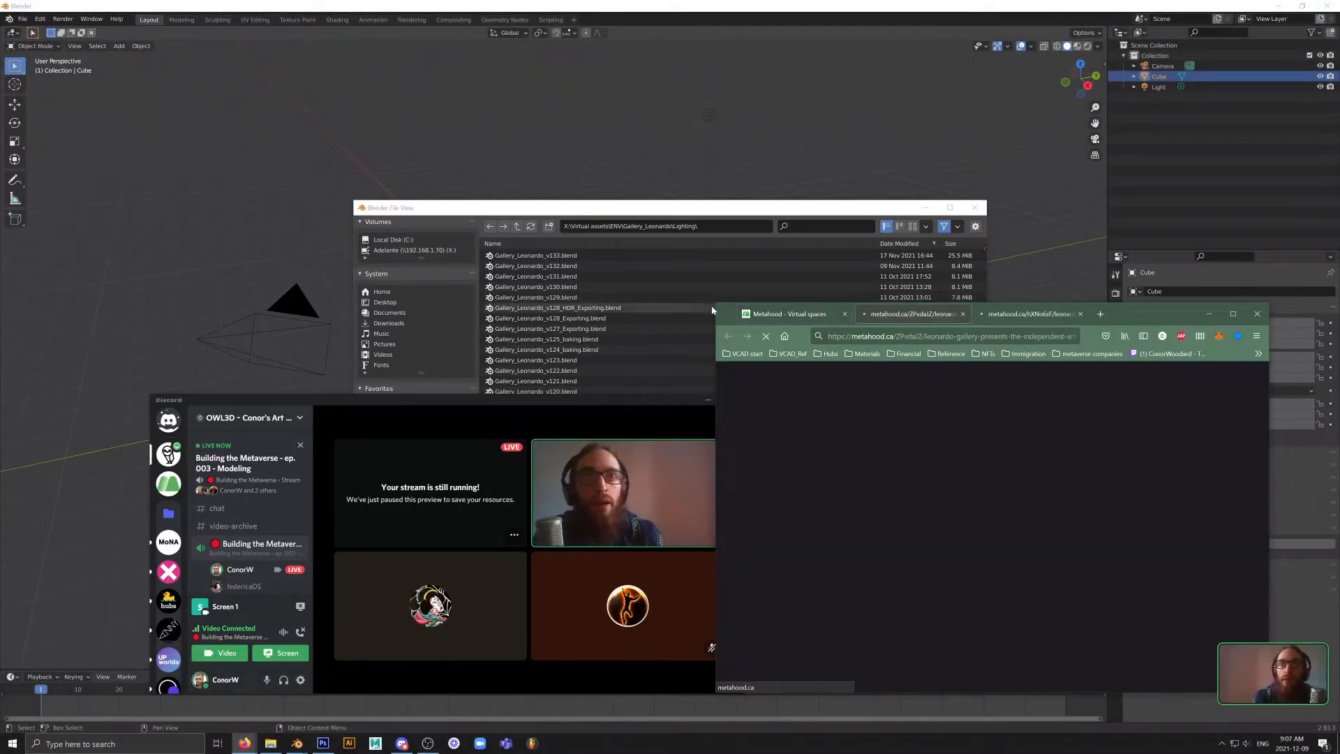
pyautogui.moveTo(717, 302); pyautogui.dragTo(603, 294)
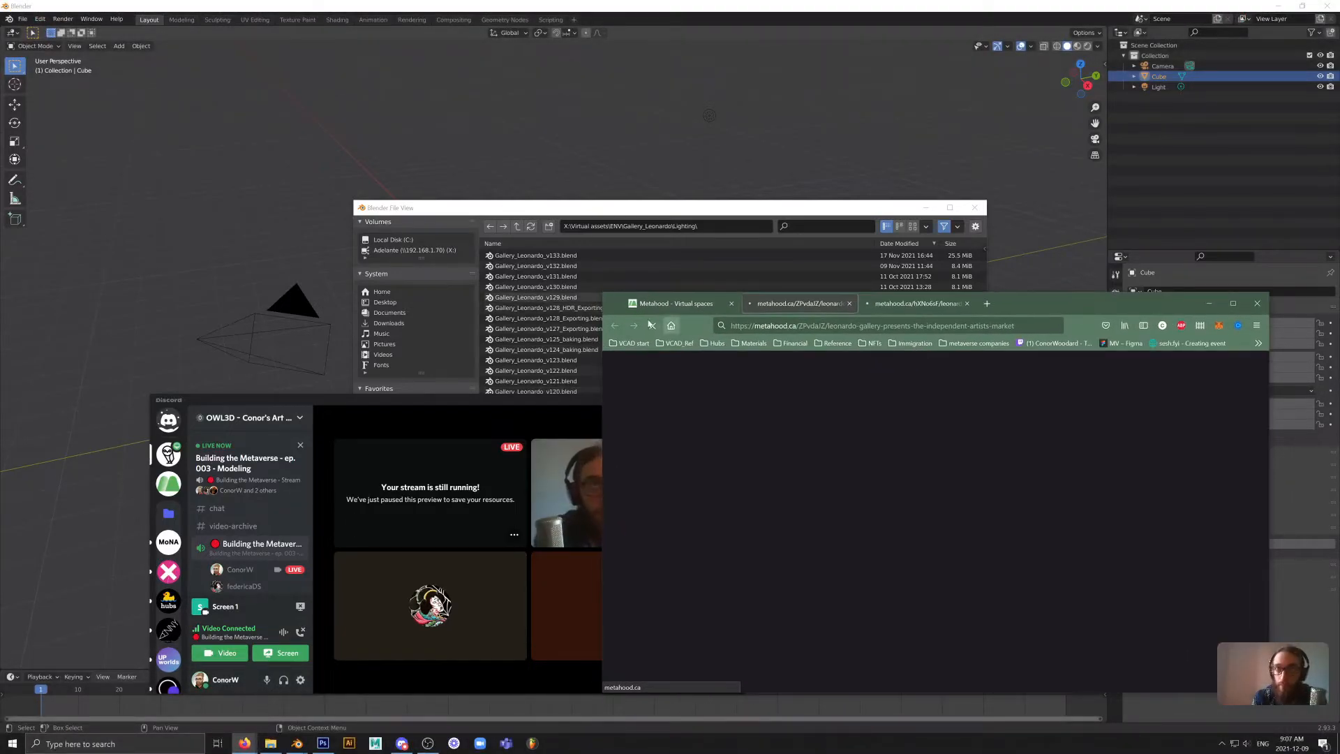
pyautogui.click(547, 400)
pyautogui.click(700, 398)
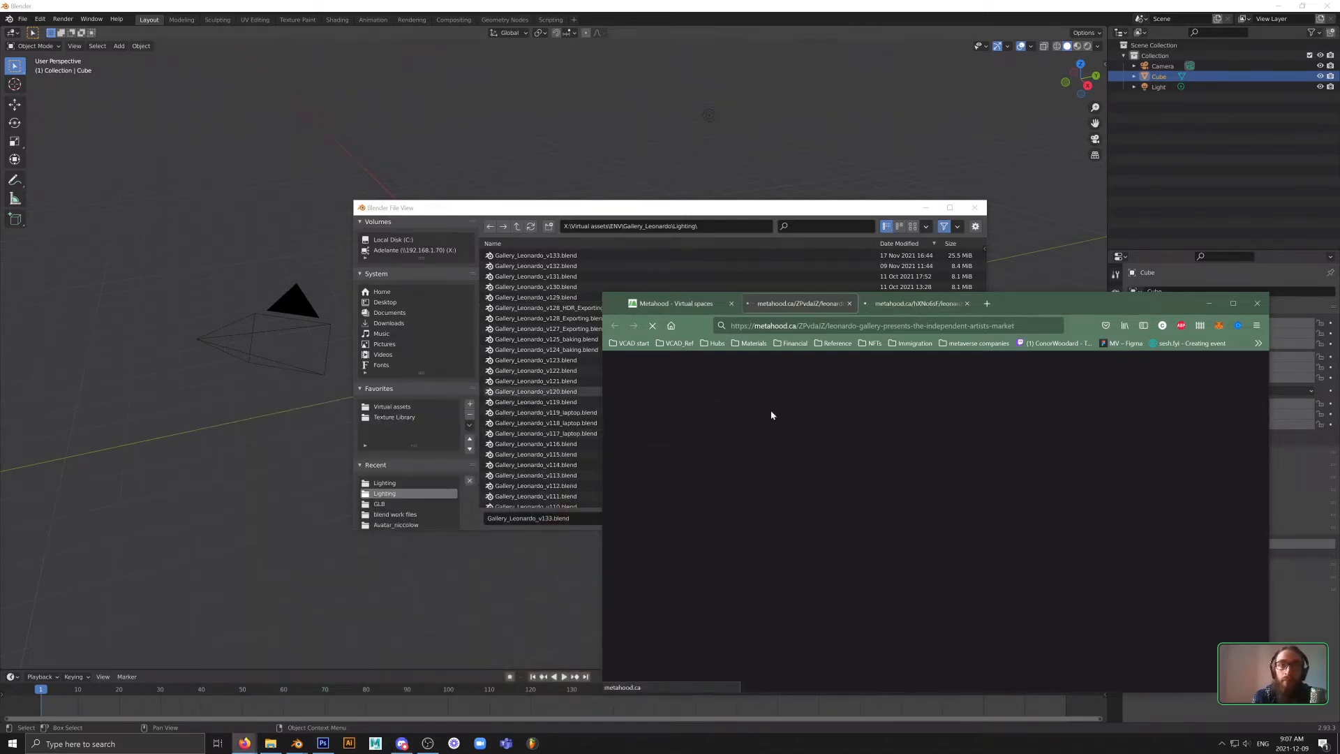
# - Restore Discord and pop out the Building the Metaverse call as a small window in the corner of the screen
pyautogui.click(401, 743)
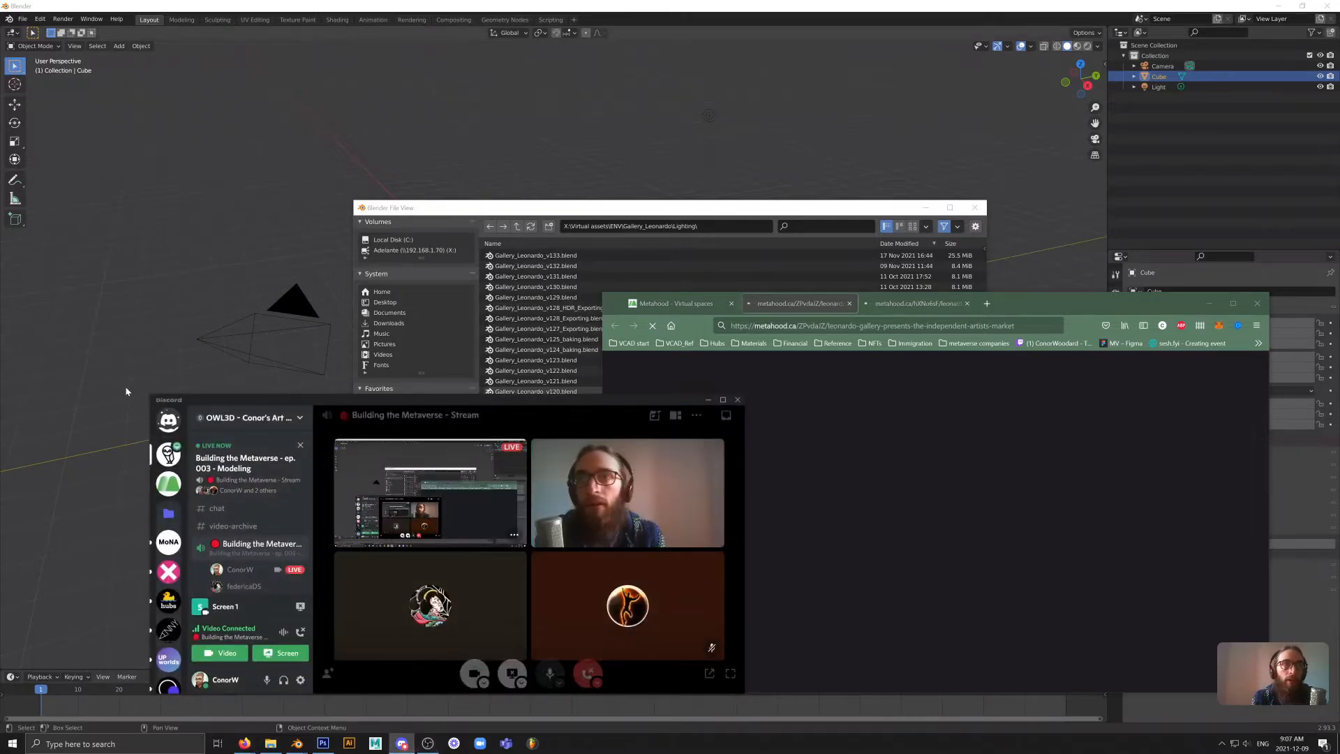
pyautogui.click(709, 670)
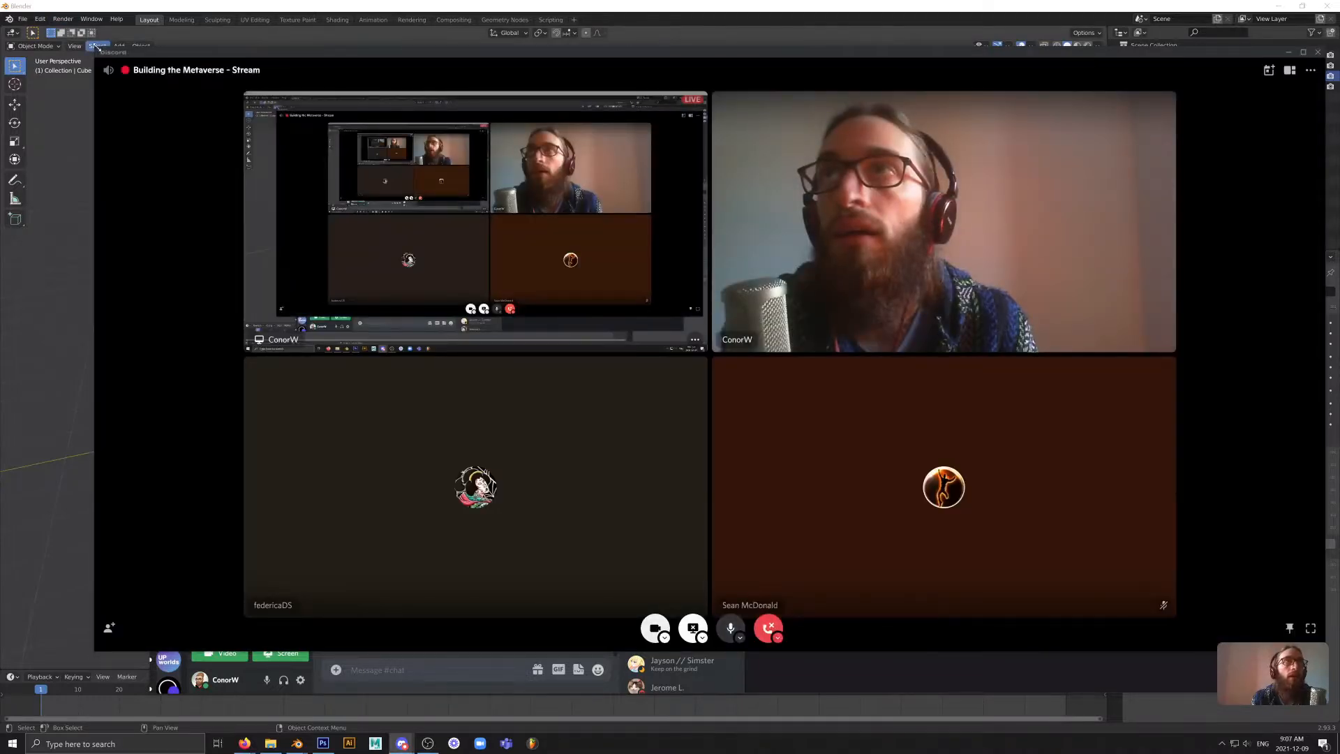
pyautogui.moveTo(96, 47); pyautogui.dragTo(1132, 530)
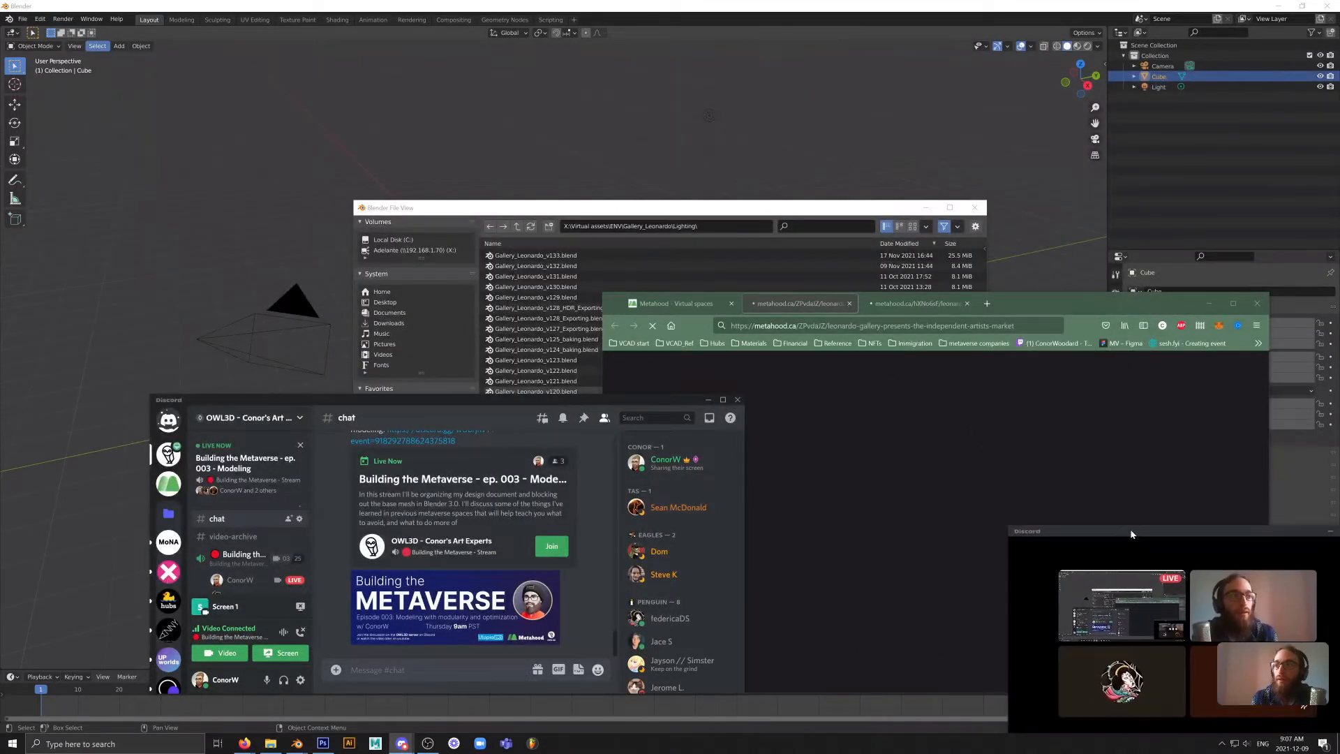
# - Move the browser window clear of the call pop-out and minimise the main Discord window
pyautogui.moveTo(1084, 312); pyautogui.dragTo(832, 287)
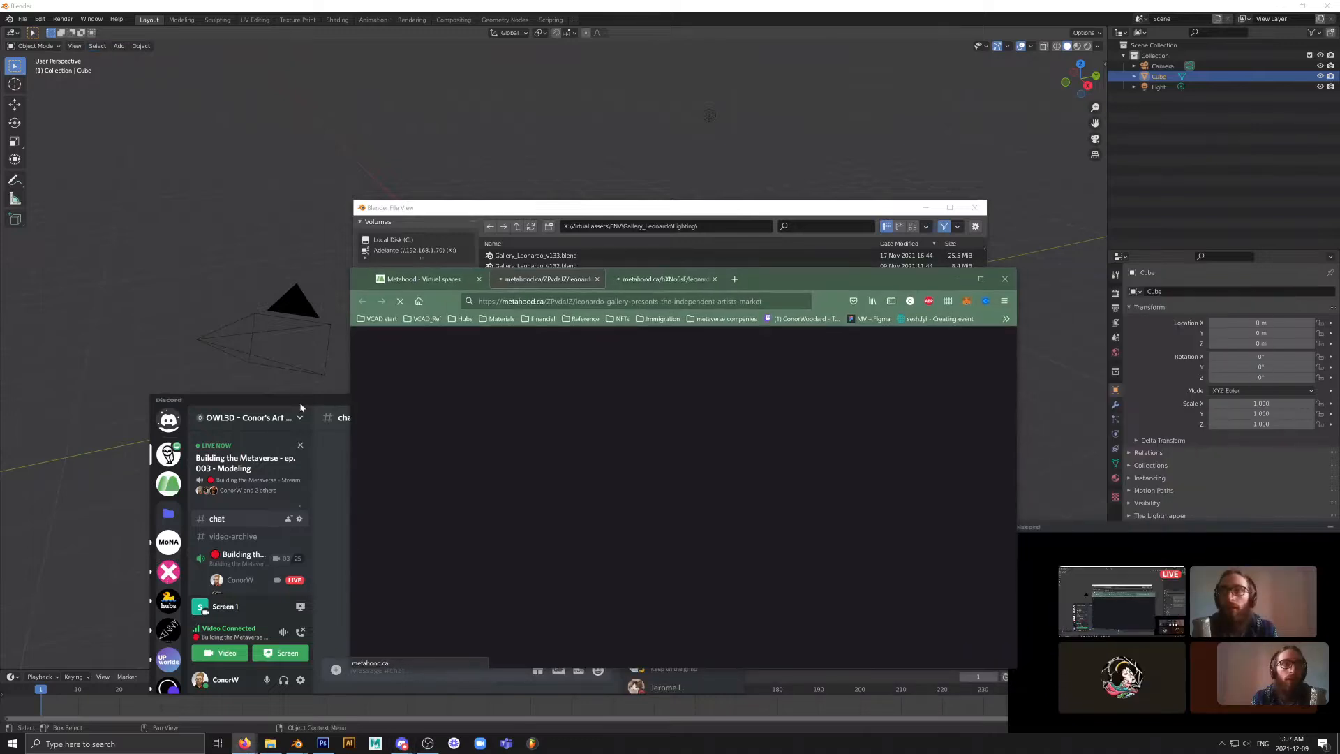
pyautogui.click(672, 408)
pyautogui.click(708, 400)
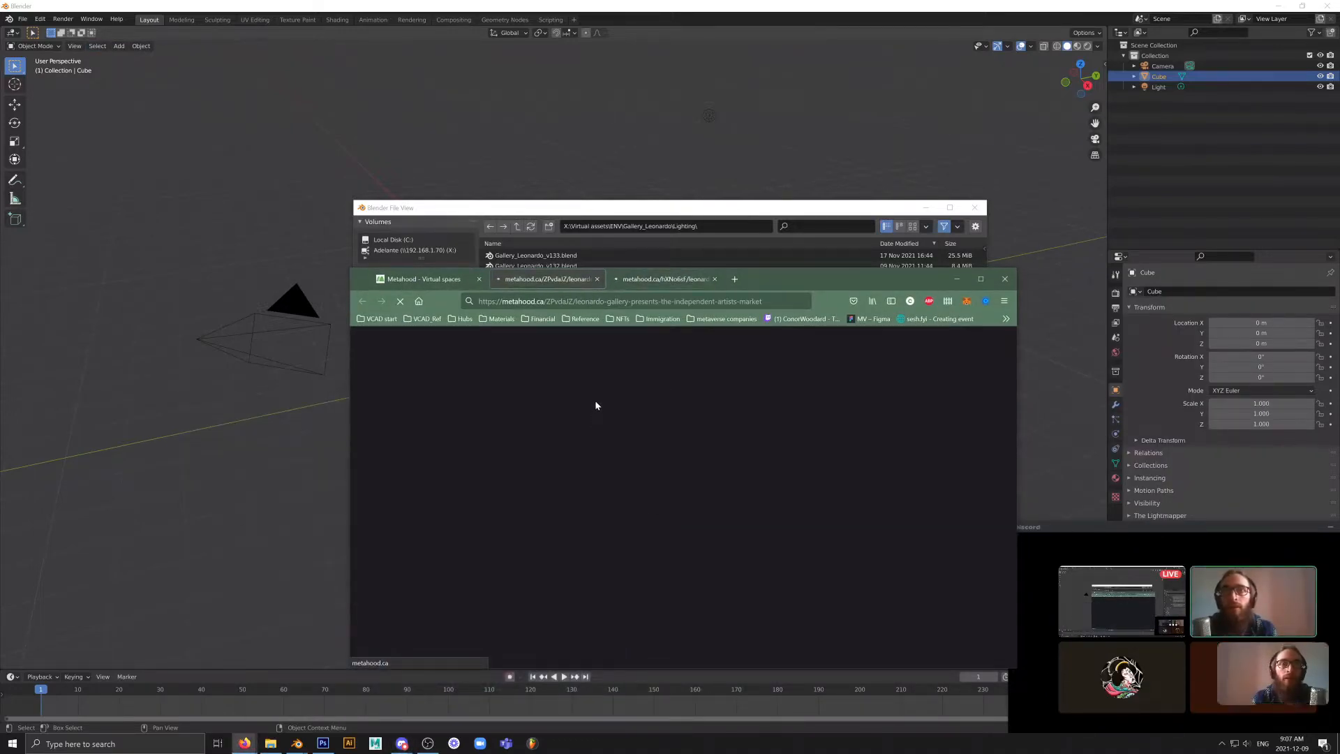
# - Switch to Blender and open Gallery_Leonardo_v133.blend from the Lighting folder
pyautogui.click(702, 203)
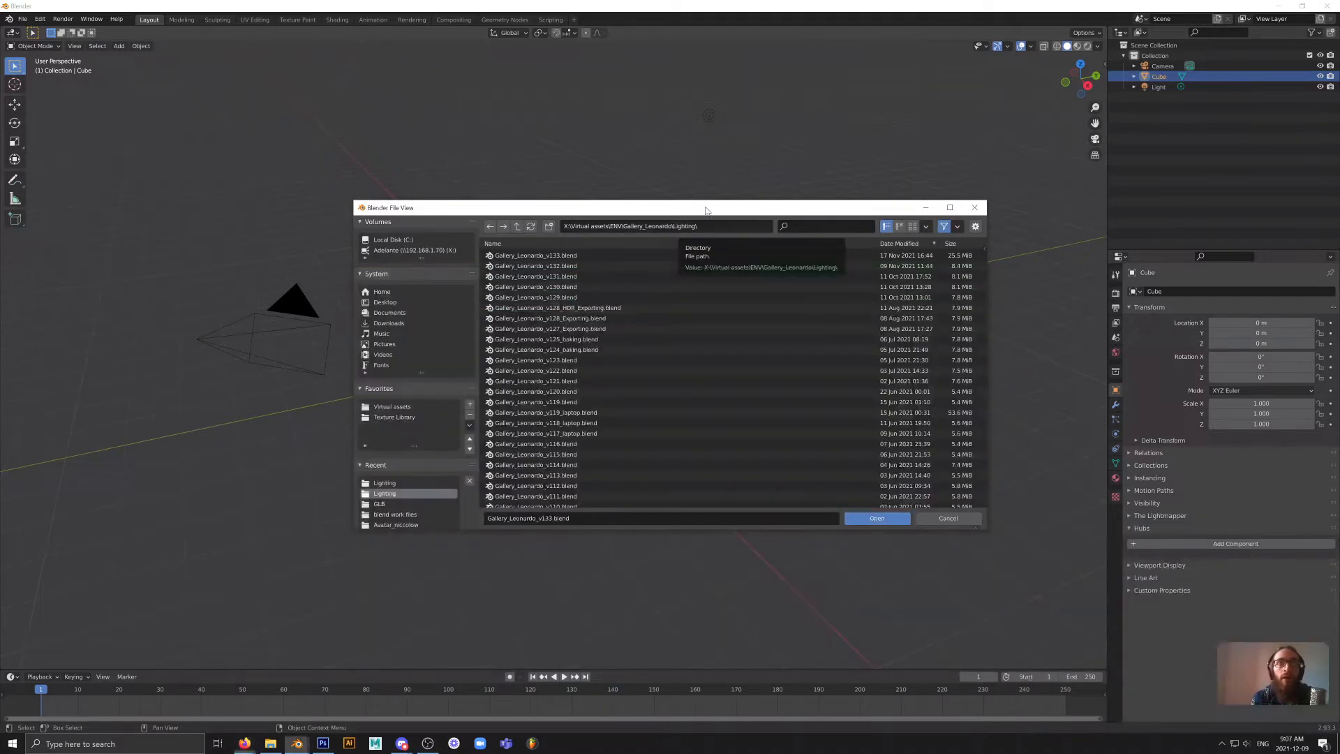
pyautogui.click(574, 256)
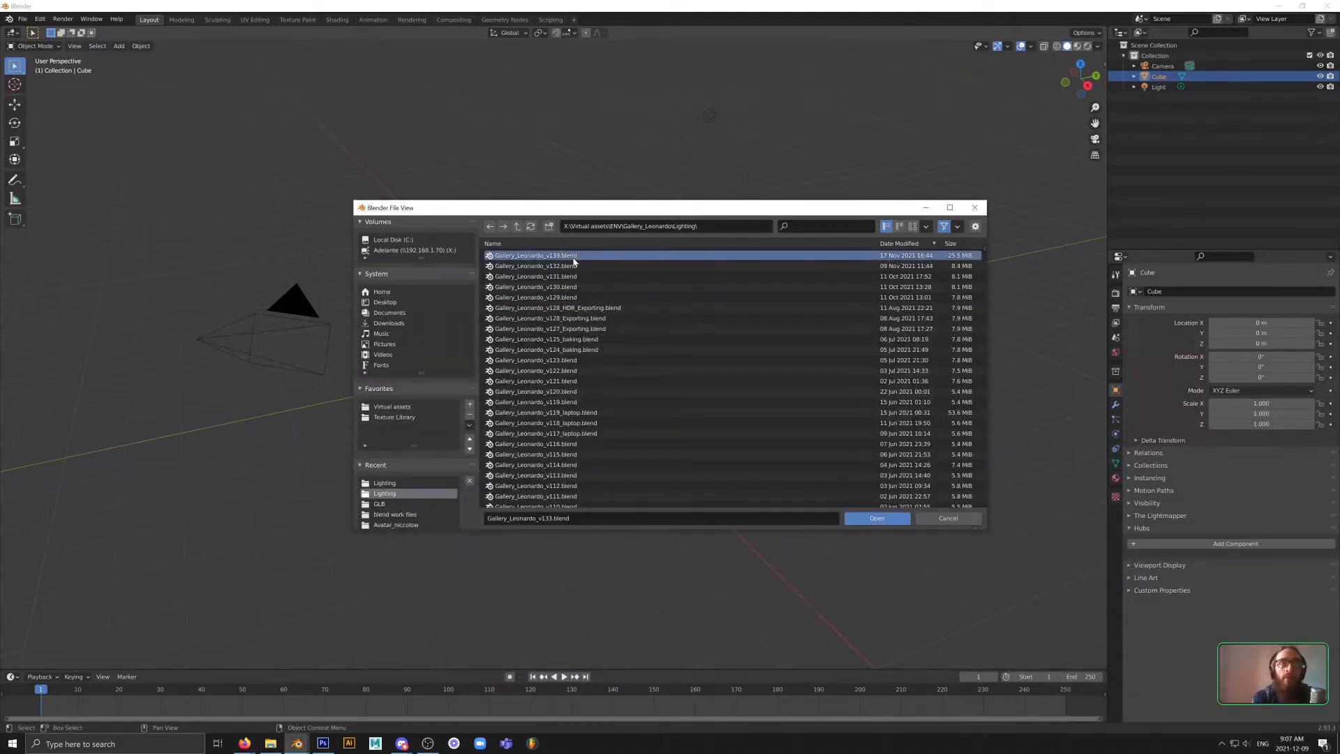
pyautogui.click(881, 517)
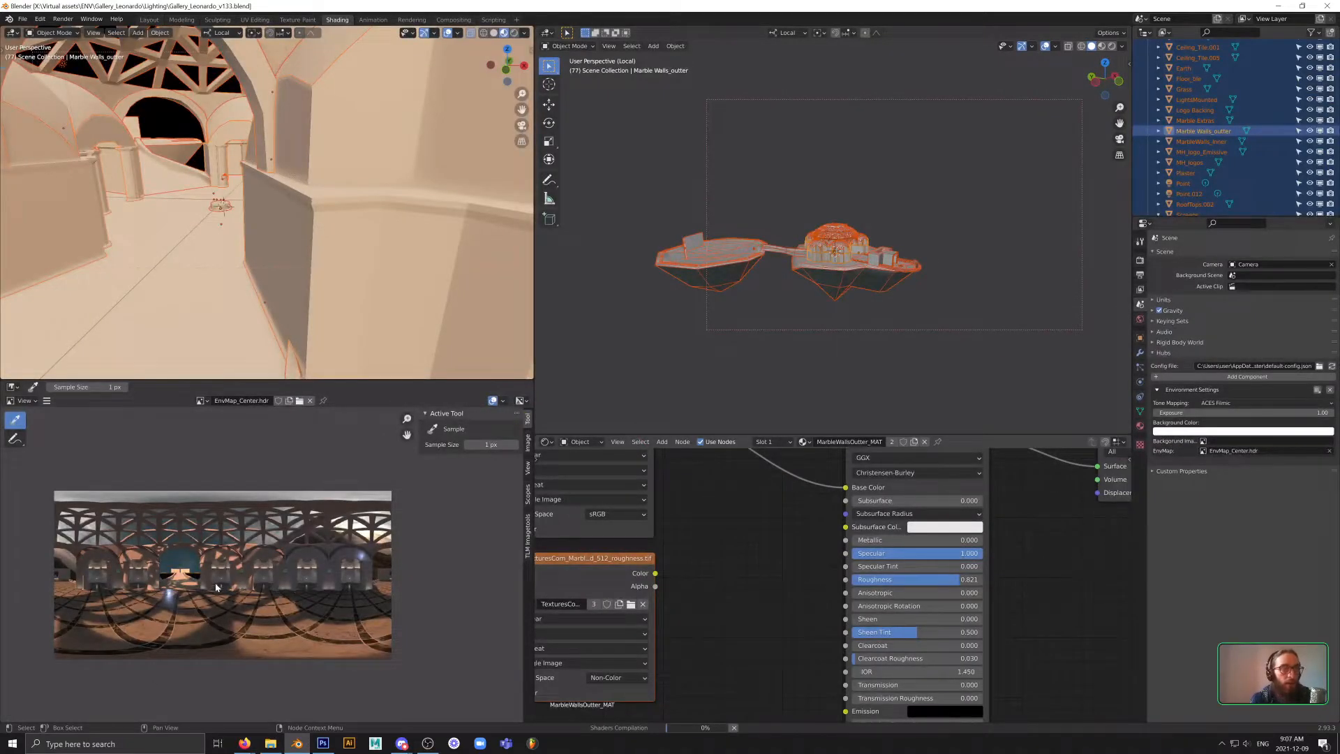
# - Examine the EnvMap_Center.hdr environment map and the gallery's dome model up close
pyautogui.scroll(5, 209, 594)
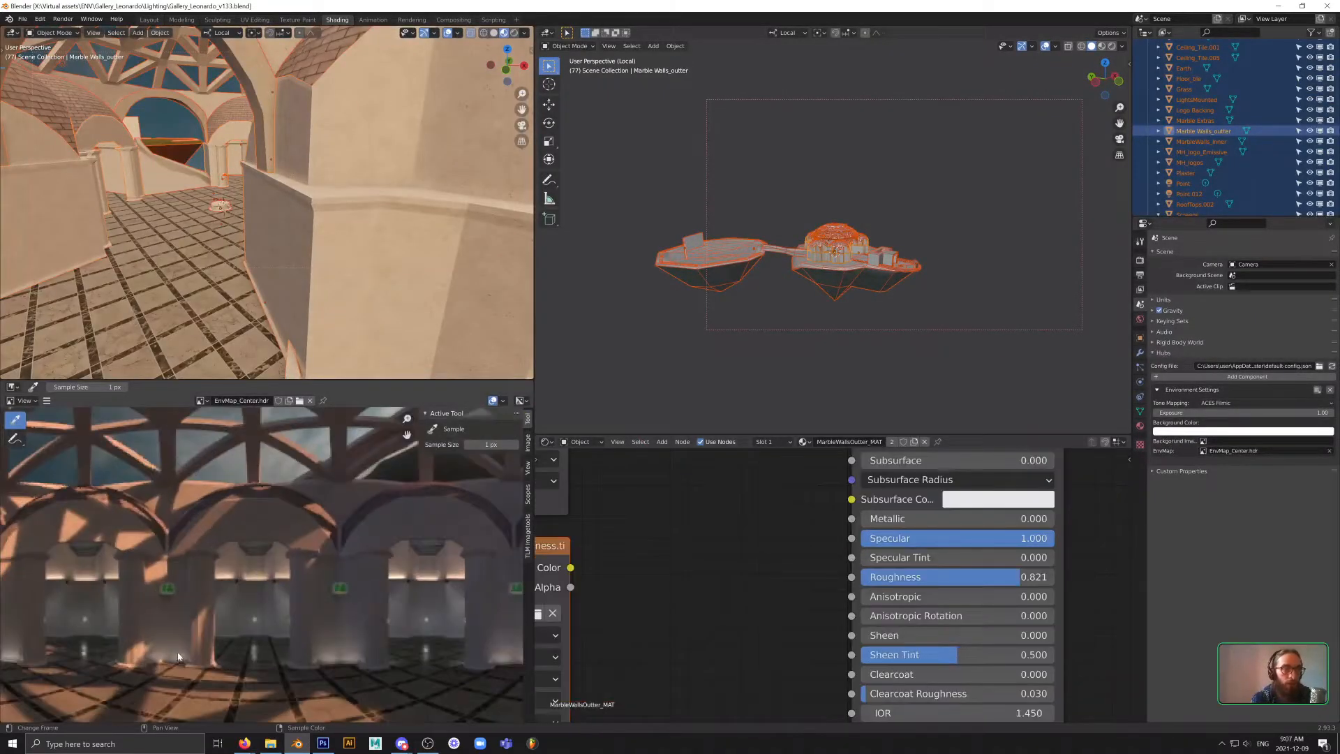
pyautogui.scroll(-4, 178, 656)
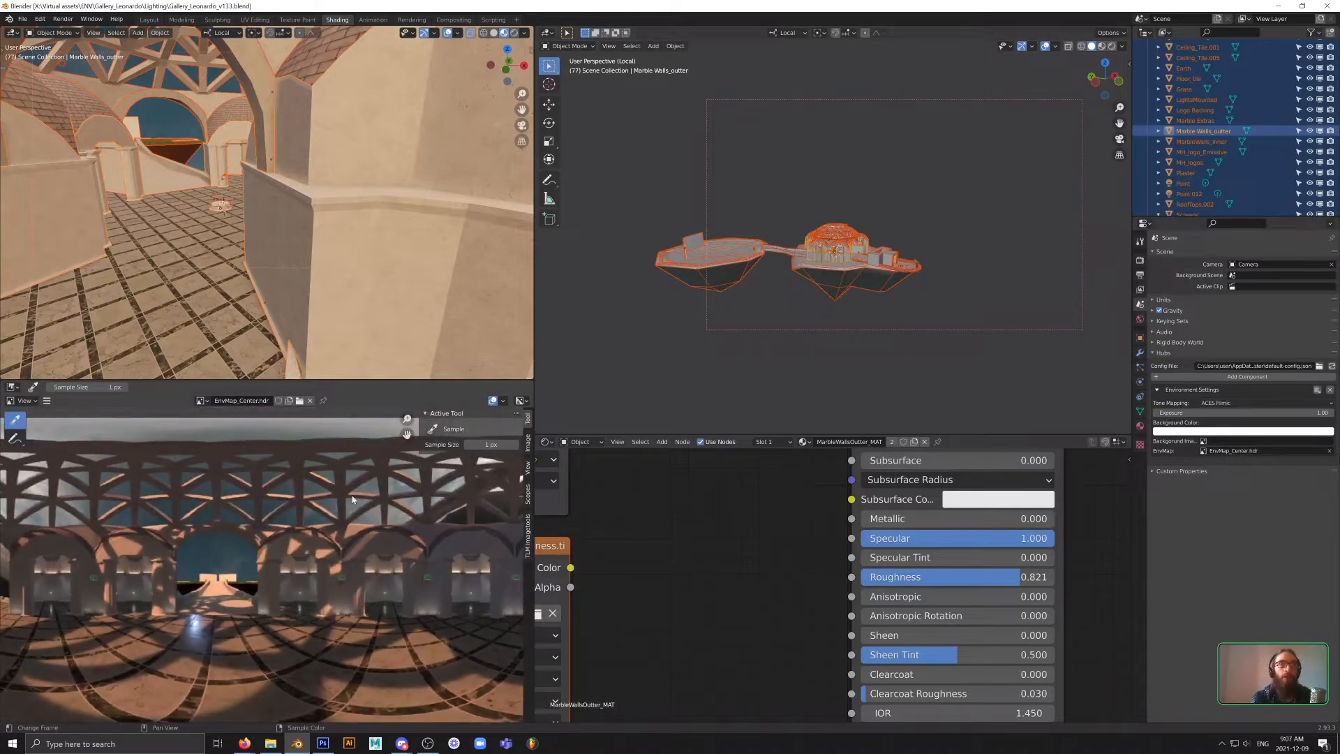
pyautogui.scroll(5, 847, 285)
pyautogui.moveTo(847, 283); pyautogui.dragTo(880, 269, button='middle')
pyautogui.scroll(4, 915, 278)
# - Switch to the browser, mute both Leonardo Gallery tabs and refresh the ended artists' market session
pyautogui.hotkey('alt', 'Tab')
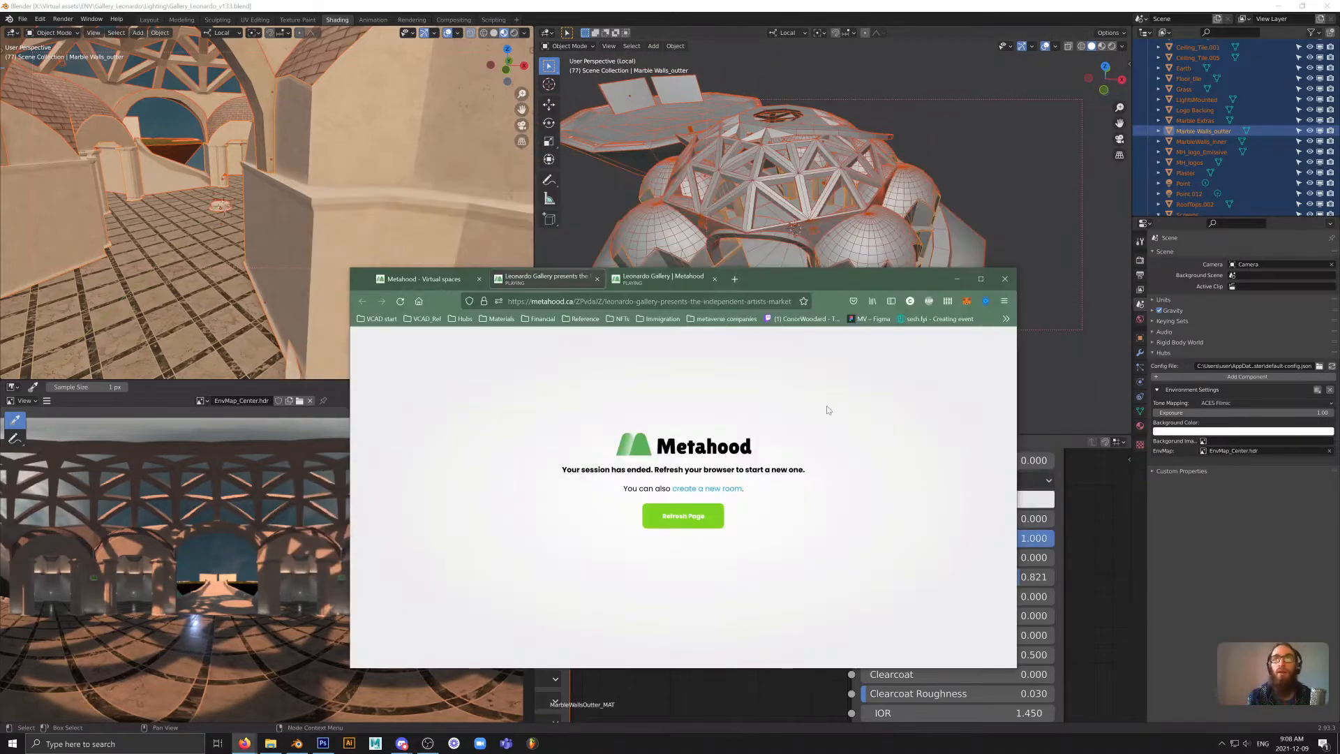
pyautogui.click(626, 282)
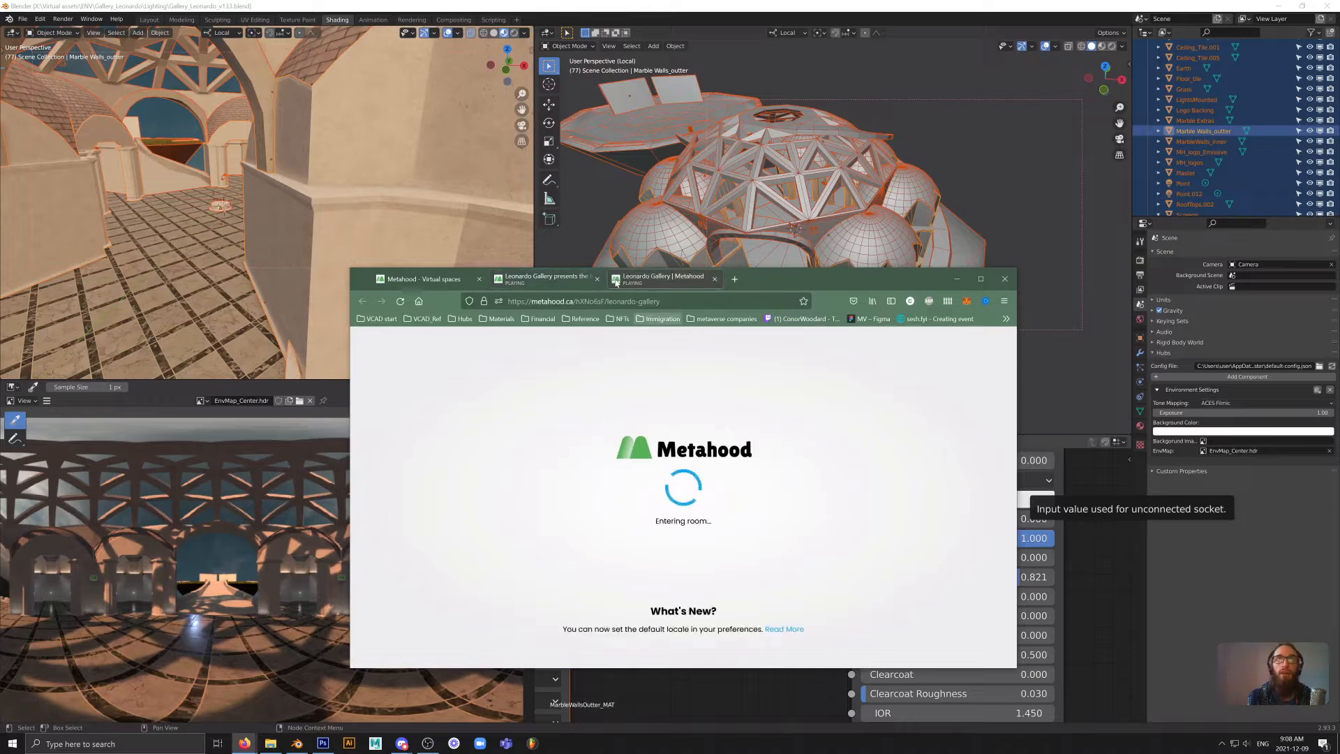
pyautogui.click(616, 282)
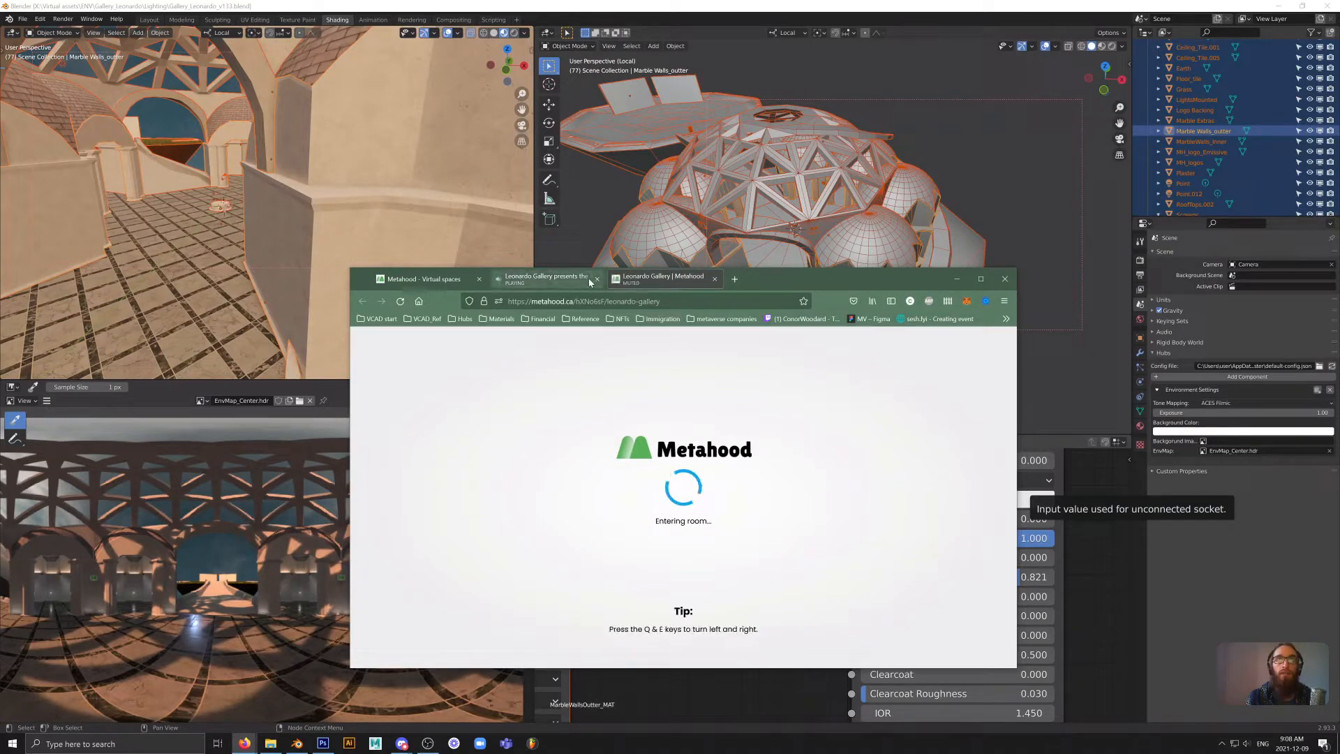
pyautogui.click(547, 281)
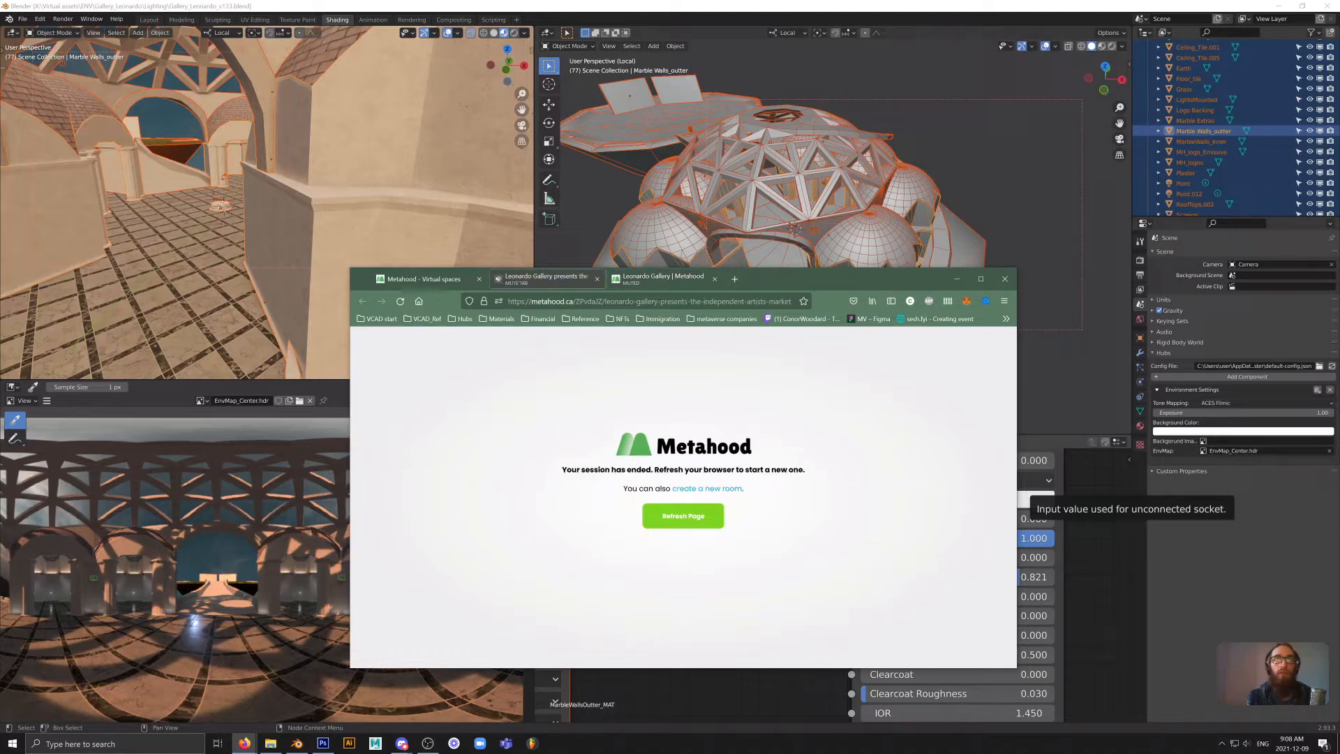
pyautogui.click(499, 278)
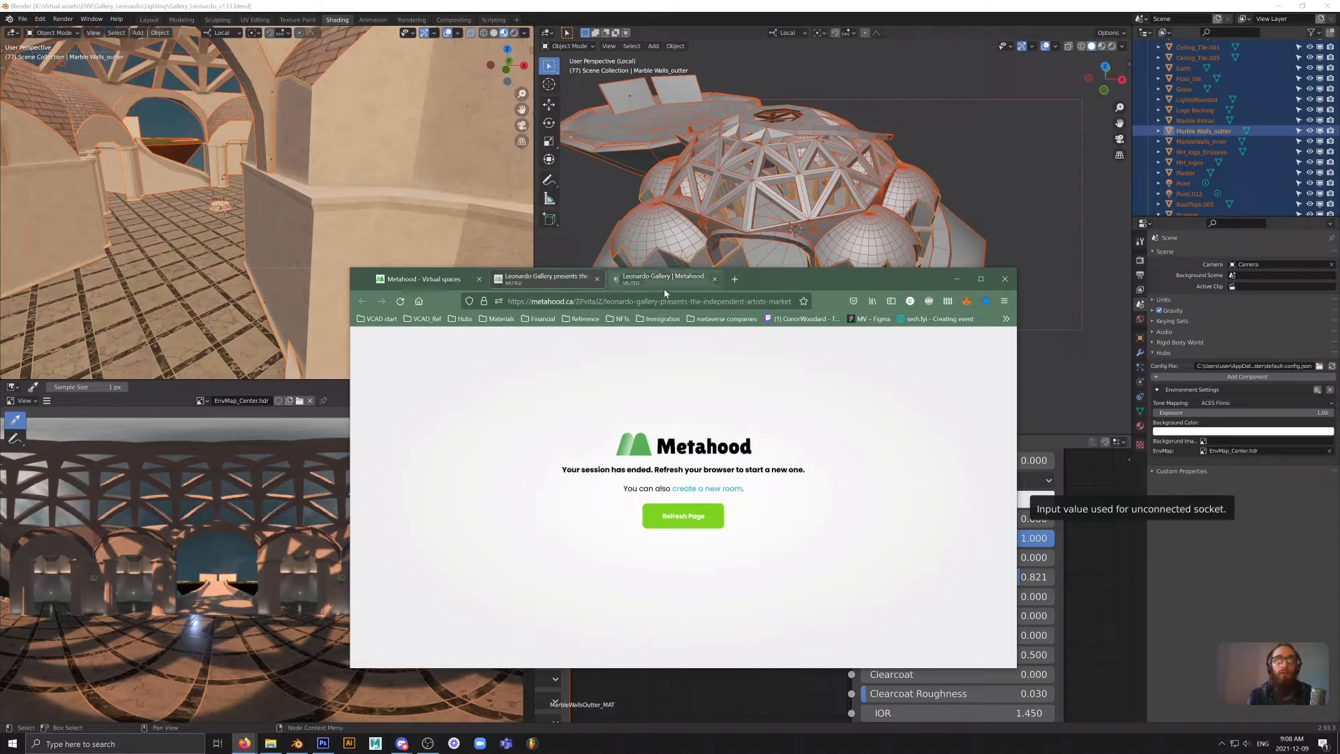
pyautogui.click(698, 515)
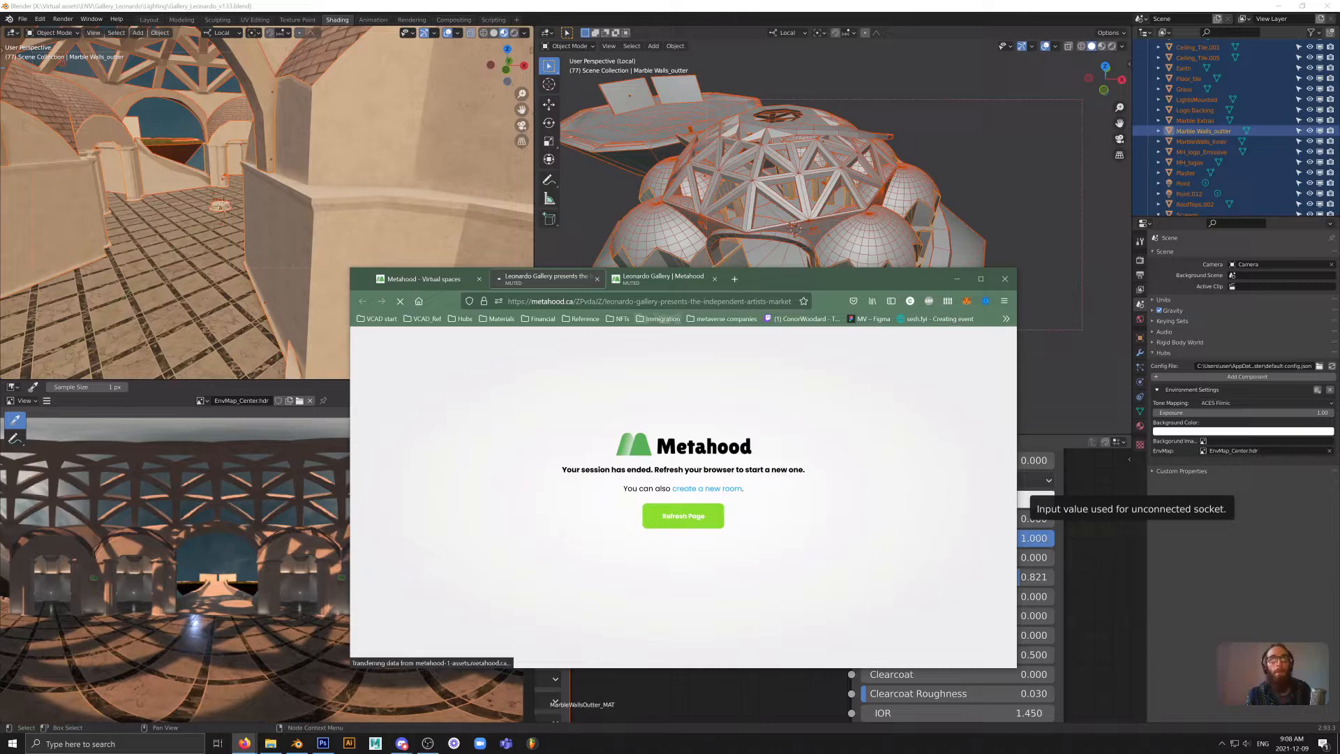
# - Cancel the automatic ending of the Leonardo Gallery session and enter its room with the desktop microphone
pyautogui.click(653, 281)
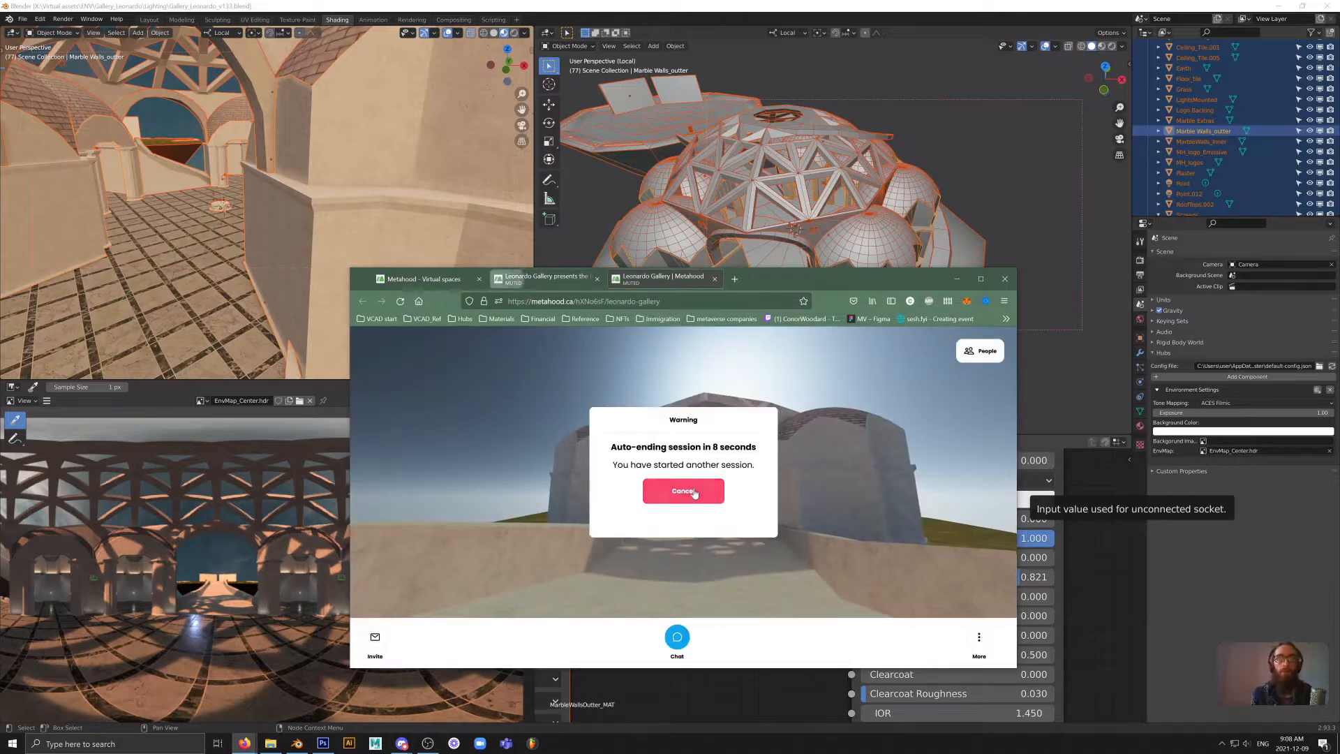
pyautogui.click(685, 487)
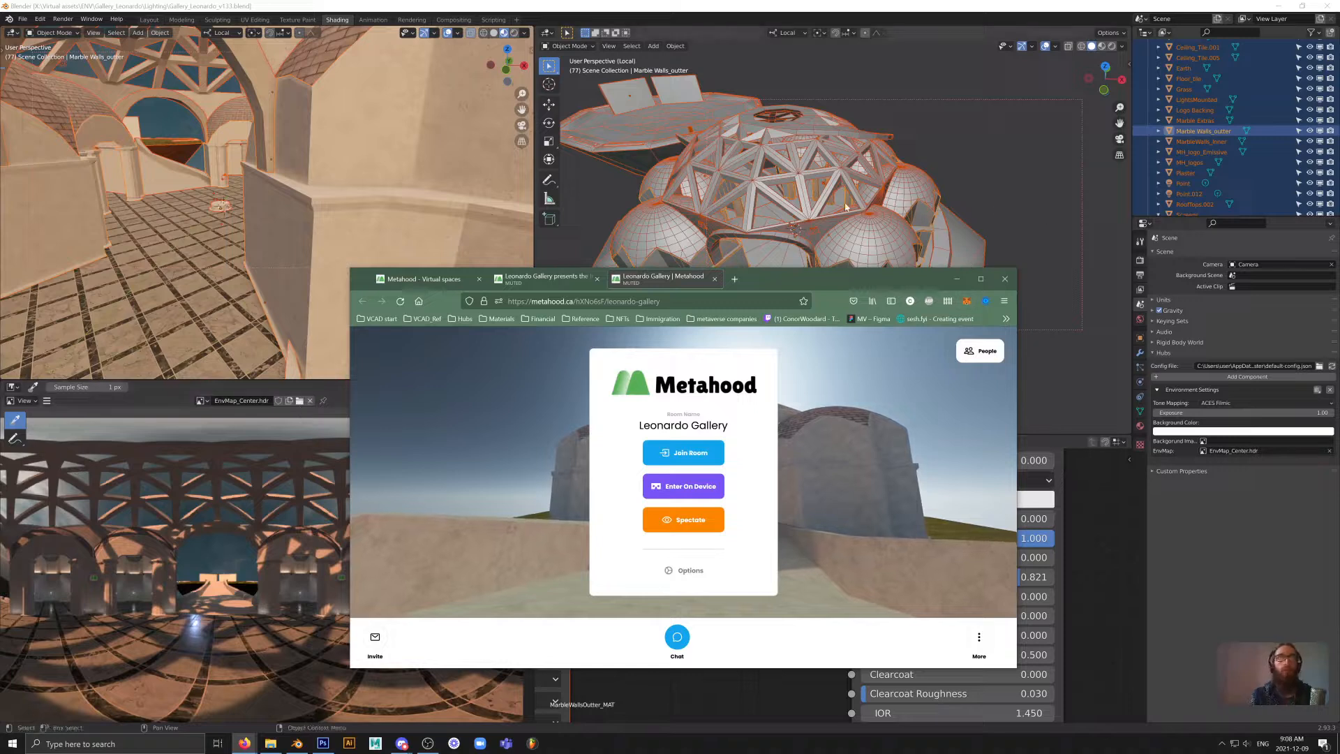
pyautogui.click(701, 455)
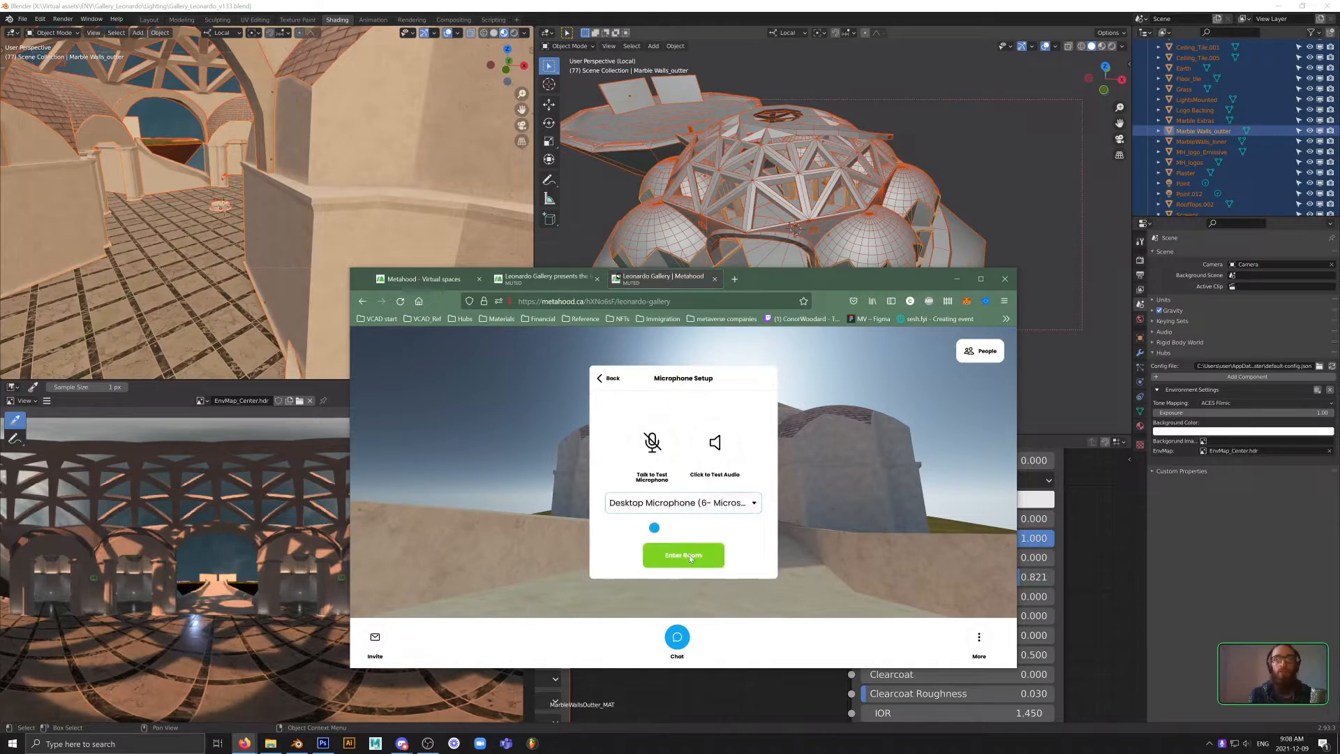
pyautogui.click(707, 551)
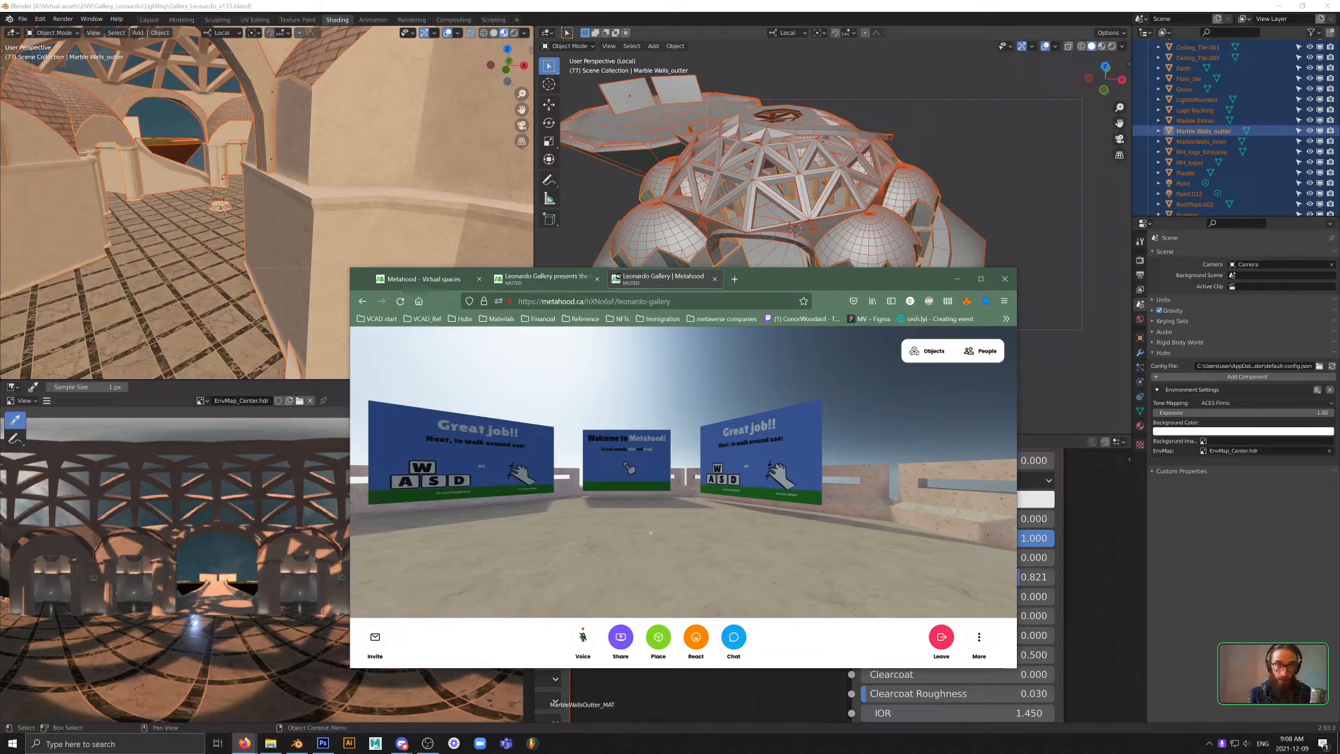
# - Turn away from the welcome signs and walk up to the gallery's columned entrance
pyautogui.press('w')
pyautogui.moveTo(651, 532); pyautogui.dragTo(541, 433)
pyautogui.press('w')
pyautogui.press('w')
pyautogui.press('w')
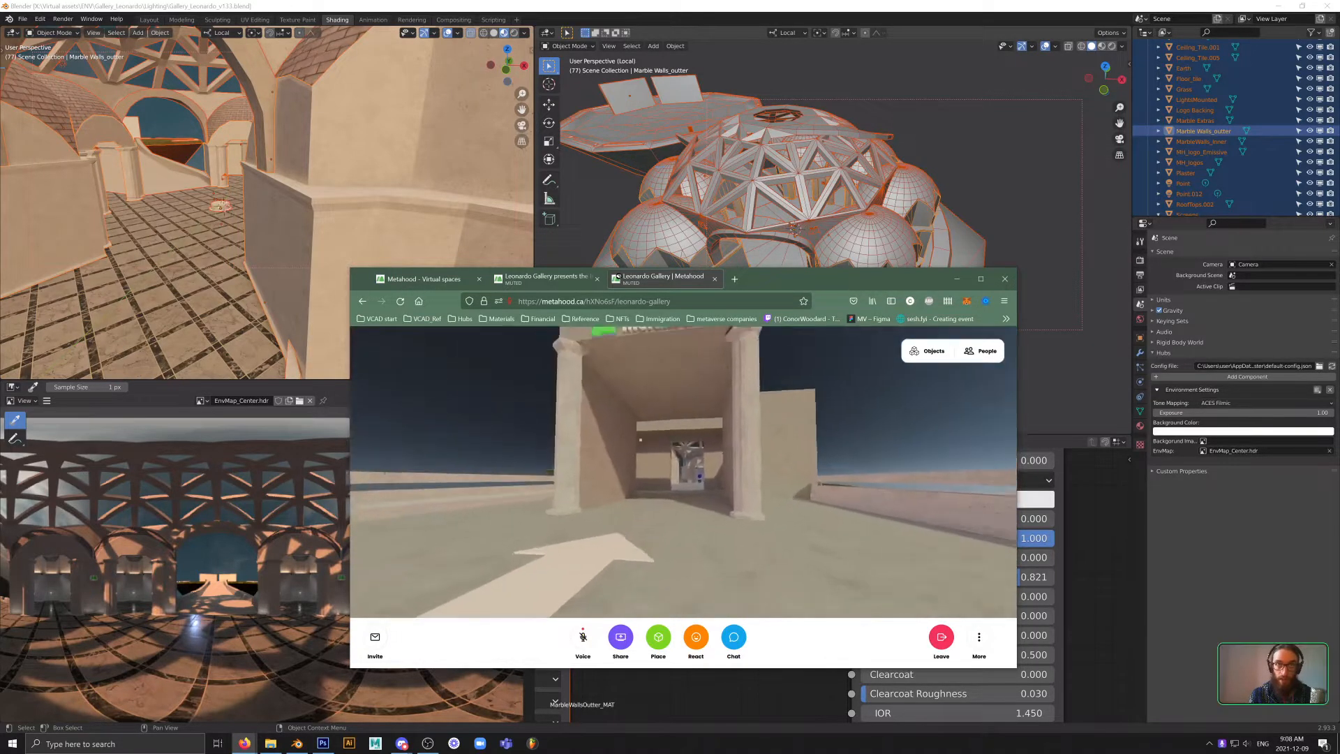
# - Walk through the columned entrance to the sunlit wall inside the passage
pyautogui.moveTo(630, 428); pyautogui.dragTo(927, 459)
pyautogui.press('w')
pyautogui.press('w')
pyautogui.press('w')
pyautogui.press('w')
pyautogui.press('w')
pyautogui.press('w')
pyautogui.press('w')
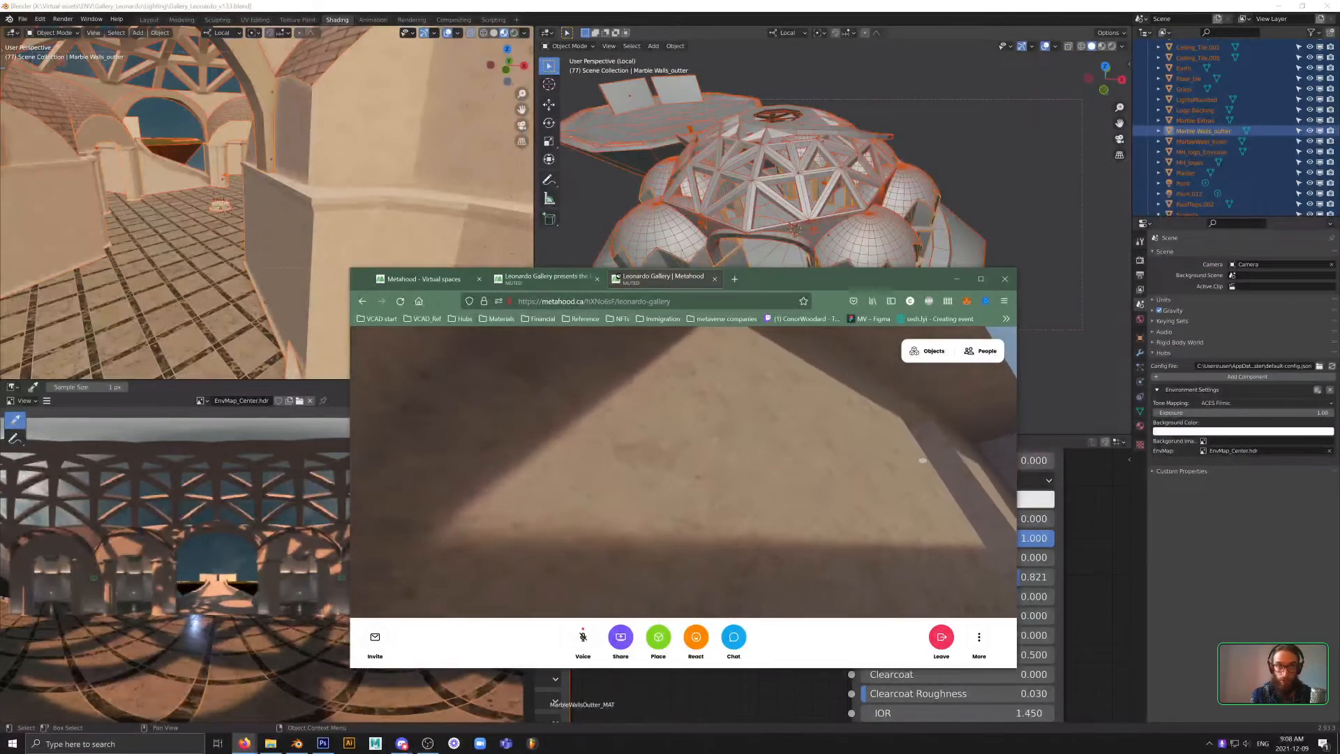
# - Examine the baked sunlight and shadows on the passage walls from several angles
pyautogui.press('s')
pyautogui.press('w')
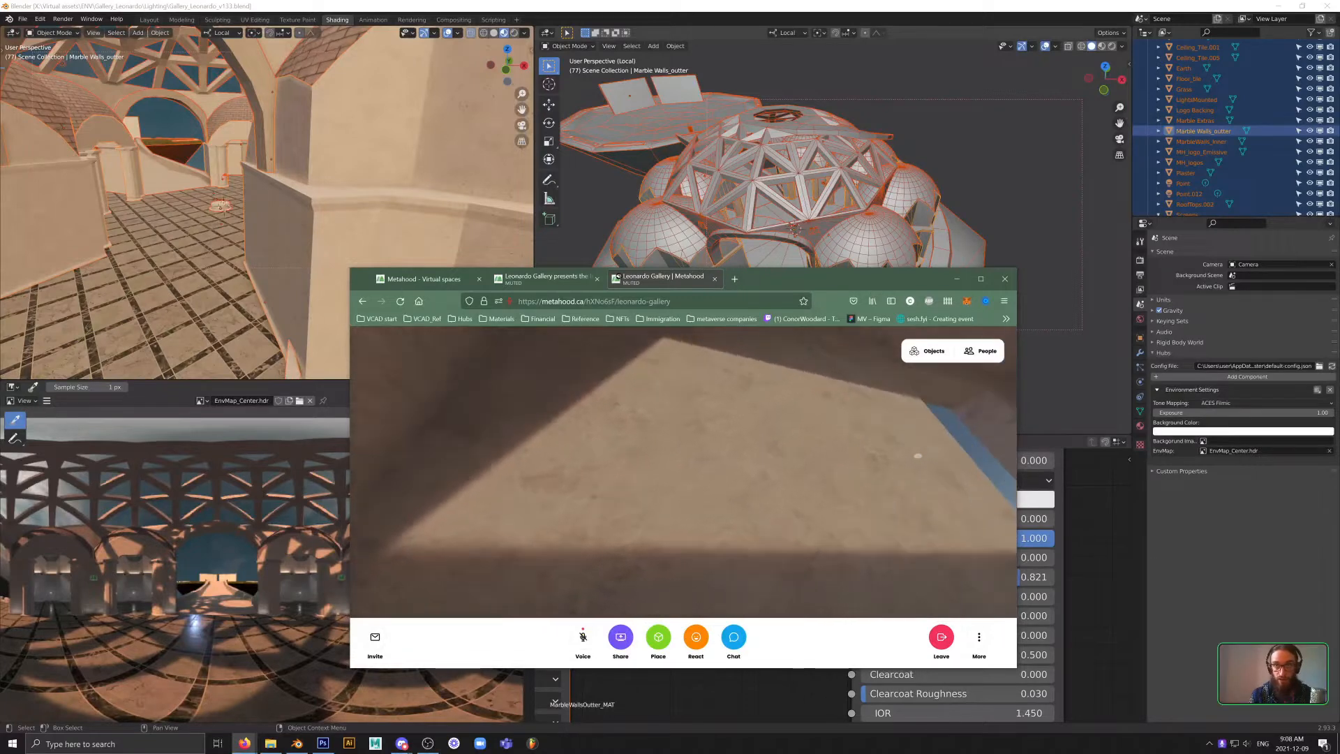
pyautogui.moveTo(919, 455); pyautogui.dragTo(989, 465)
pyautogui.press('w')
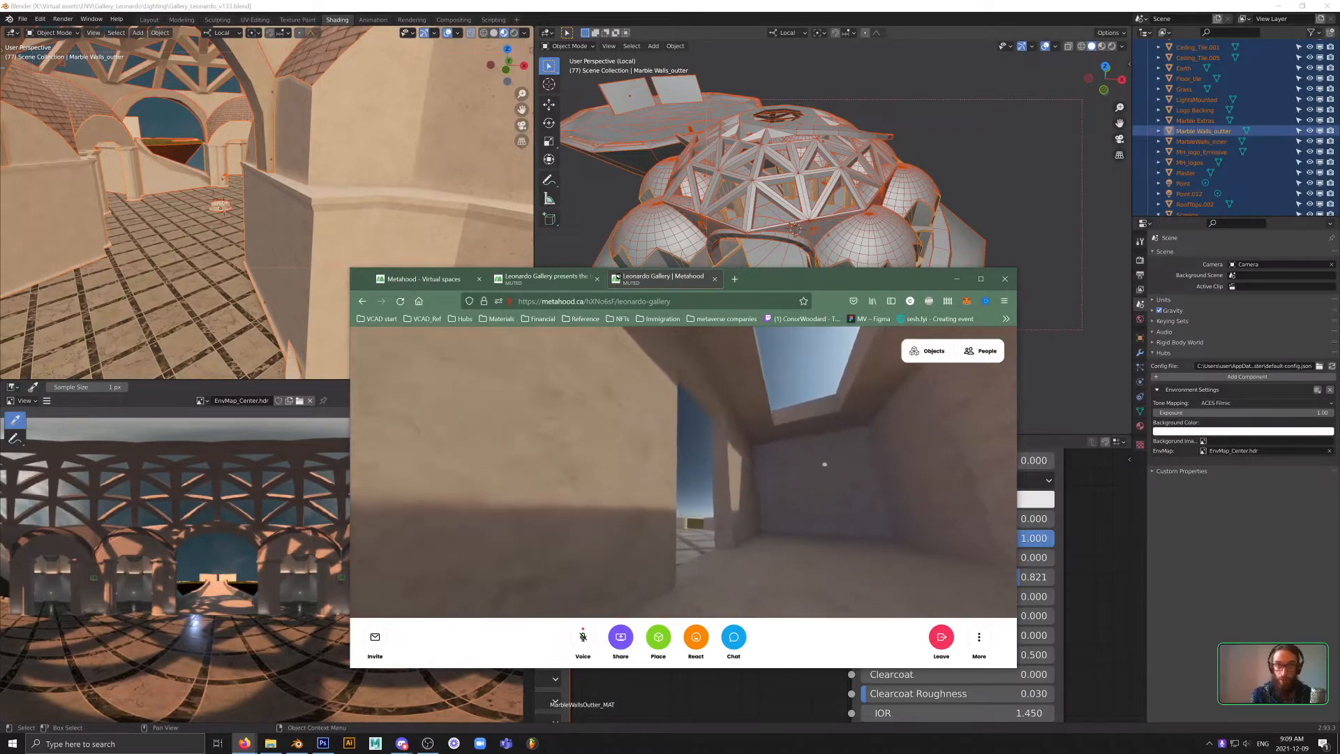
pyautogui.press('w')
pyautogui.moveTo(806, 461); pyautogui.dragTo(876, 506)
# - Enable fly mode and fly out of the passage toward the domed gallery's arched entrance
pyautogui.press('g')
pyautogui.click(694, 724)
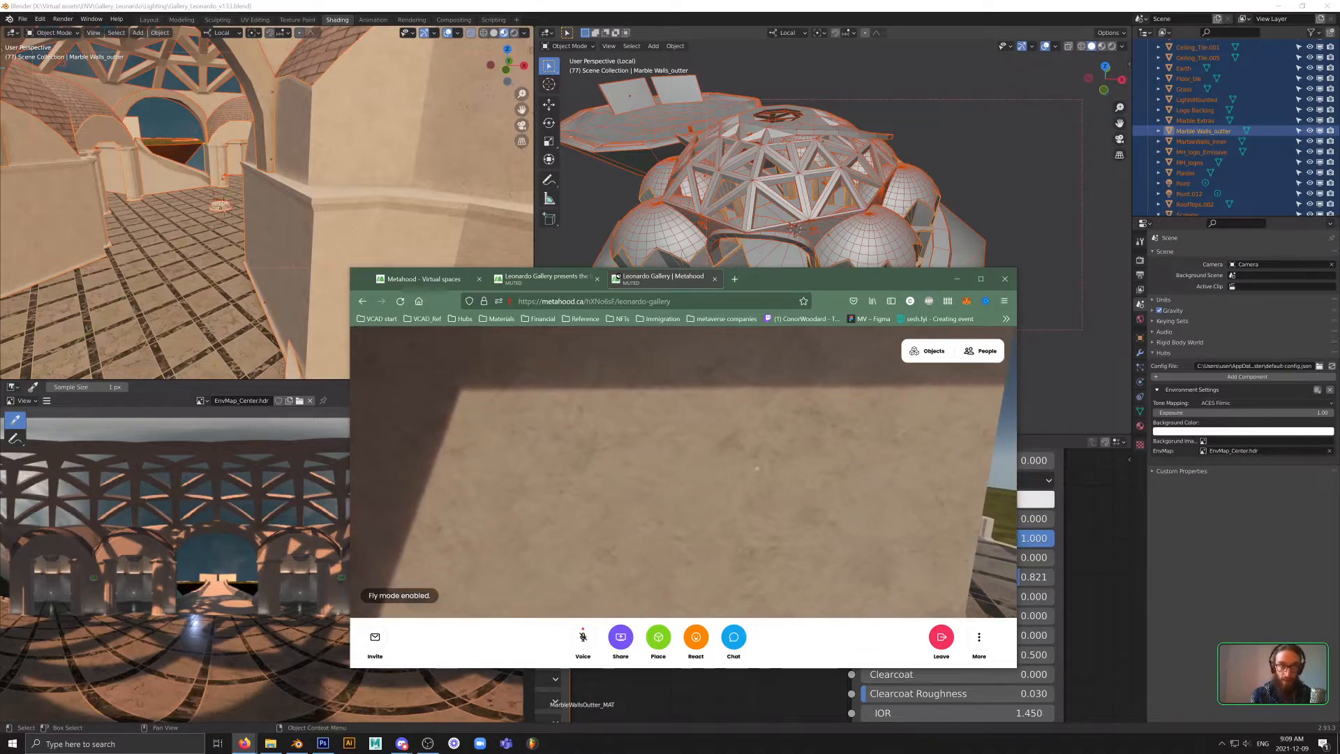
pyautogui.press('s')
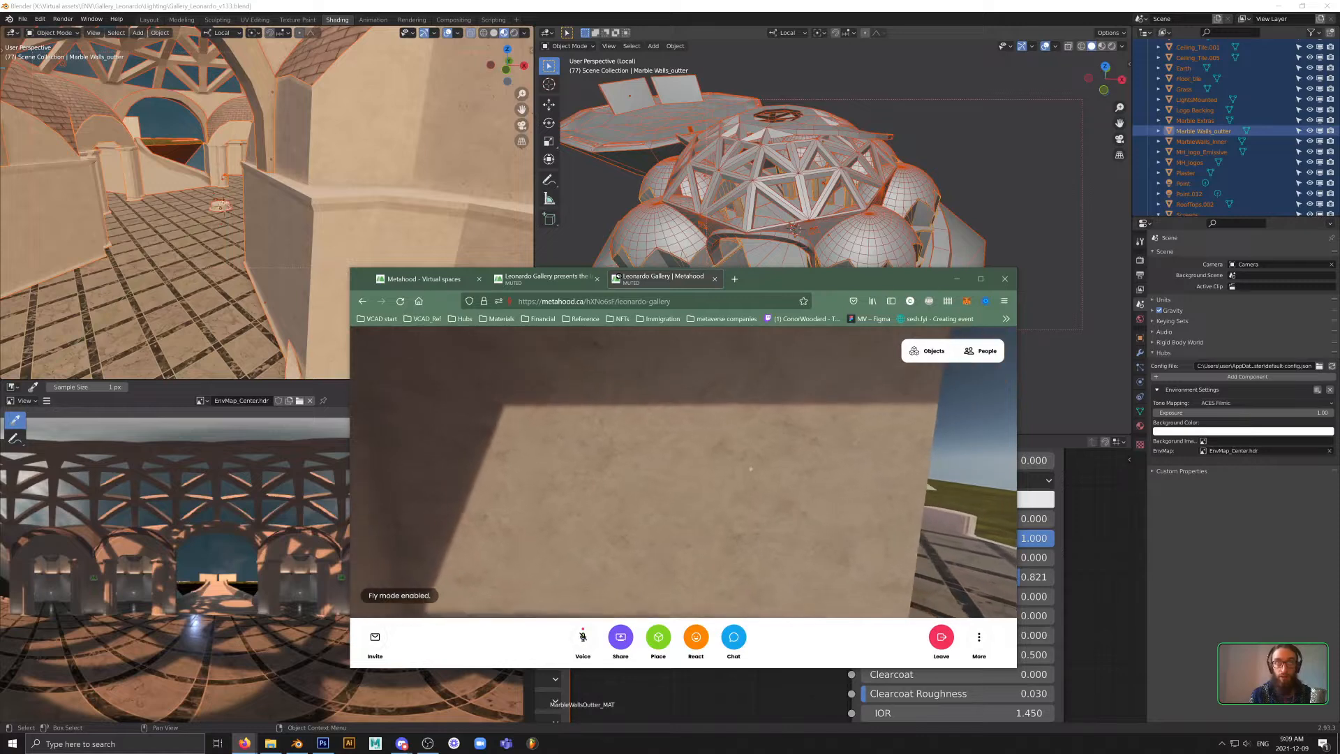
pyautogui.moveTo(748, 469); pyautogui.dragTo(757, 481)
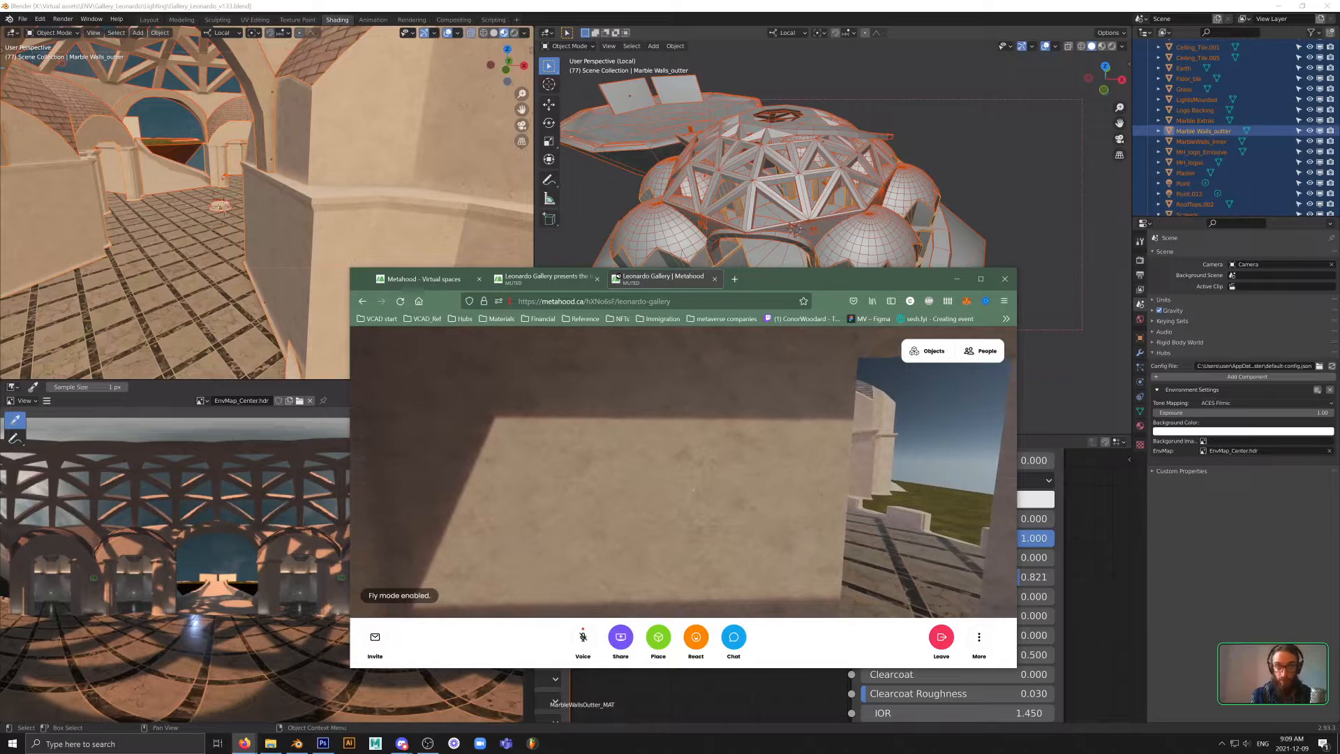
pyautogui.press('w')
pyautogui.moveTo(673, 493); pyautogui.dragTo(705, 483)
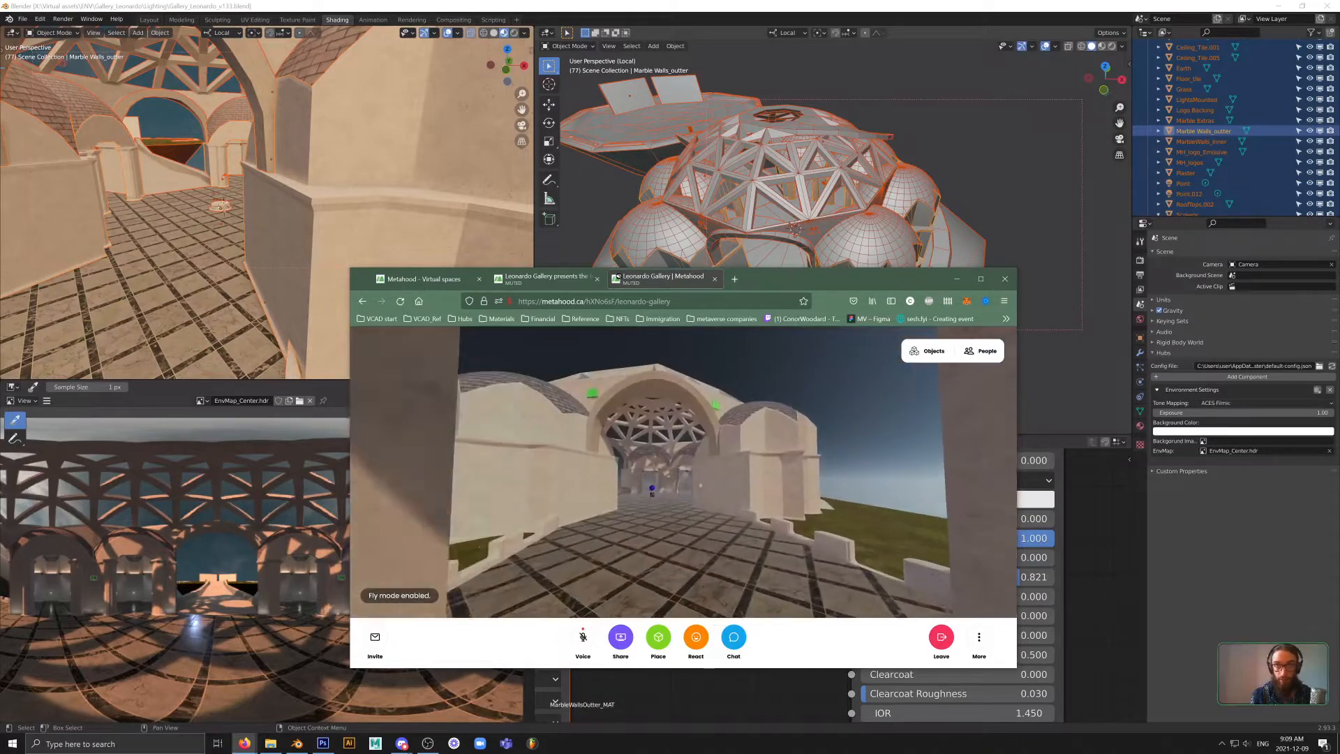
pyautogui.press('w')
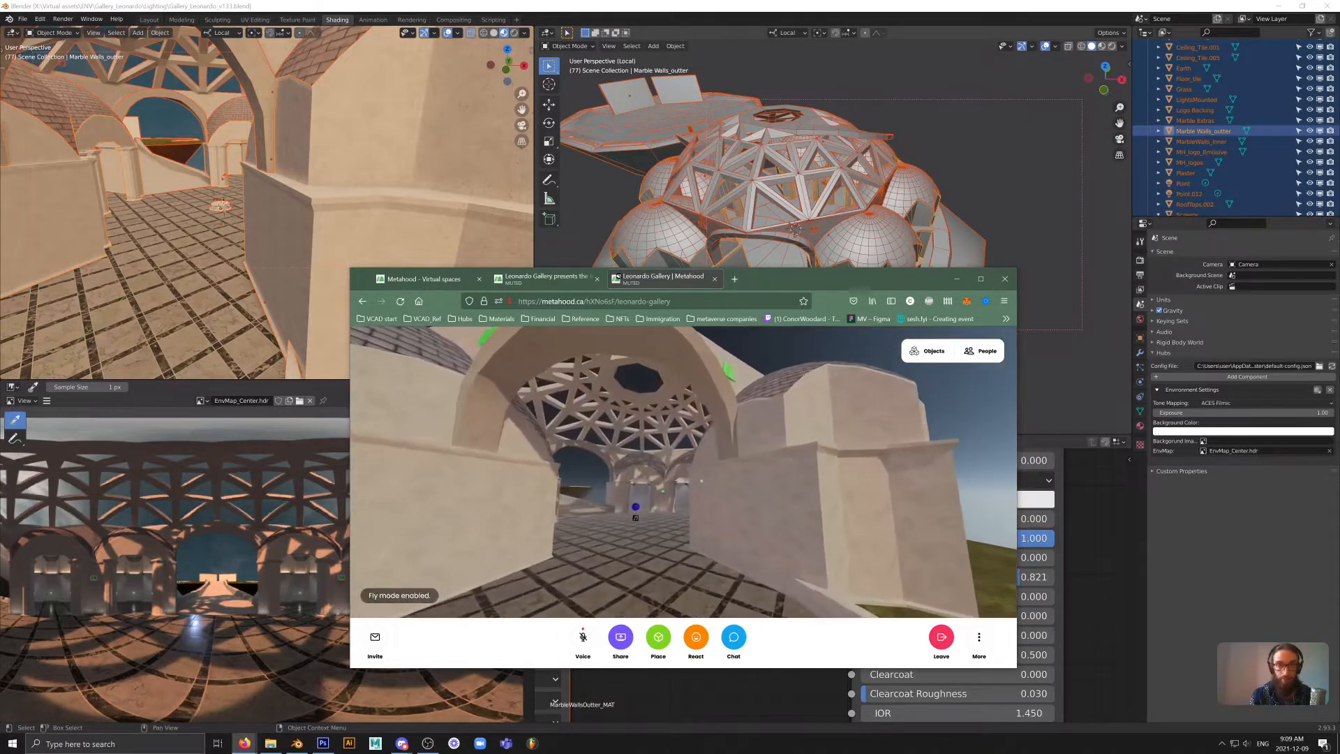
# - Check the recording in OBS Studio, and return to the browser to move further into the domed hall
pyautogui.click(427, 743)
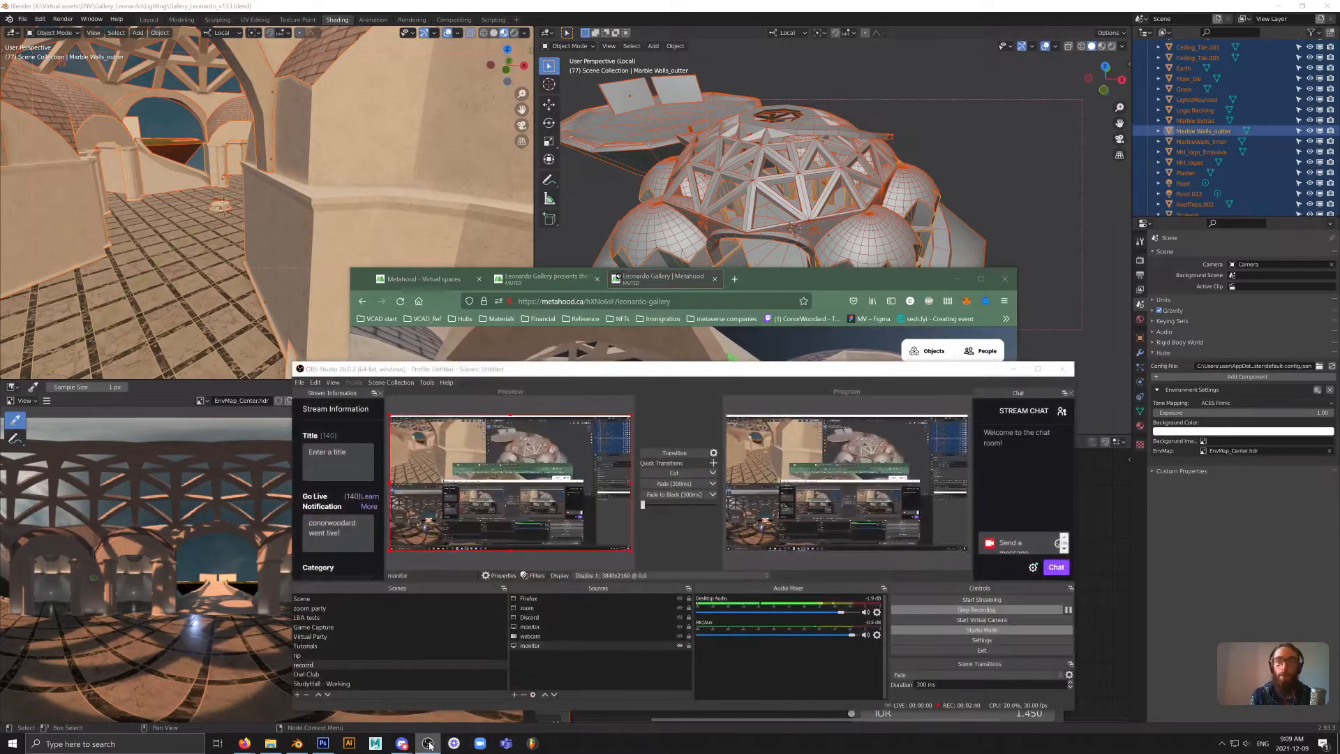
pyautogui.click(428, 743)
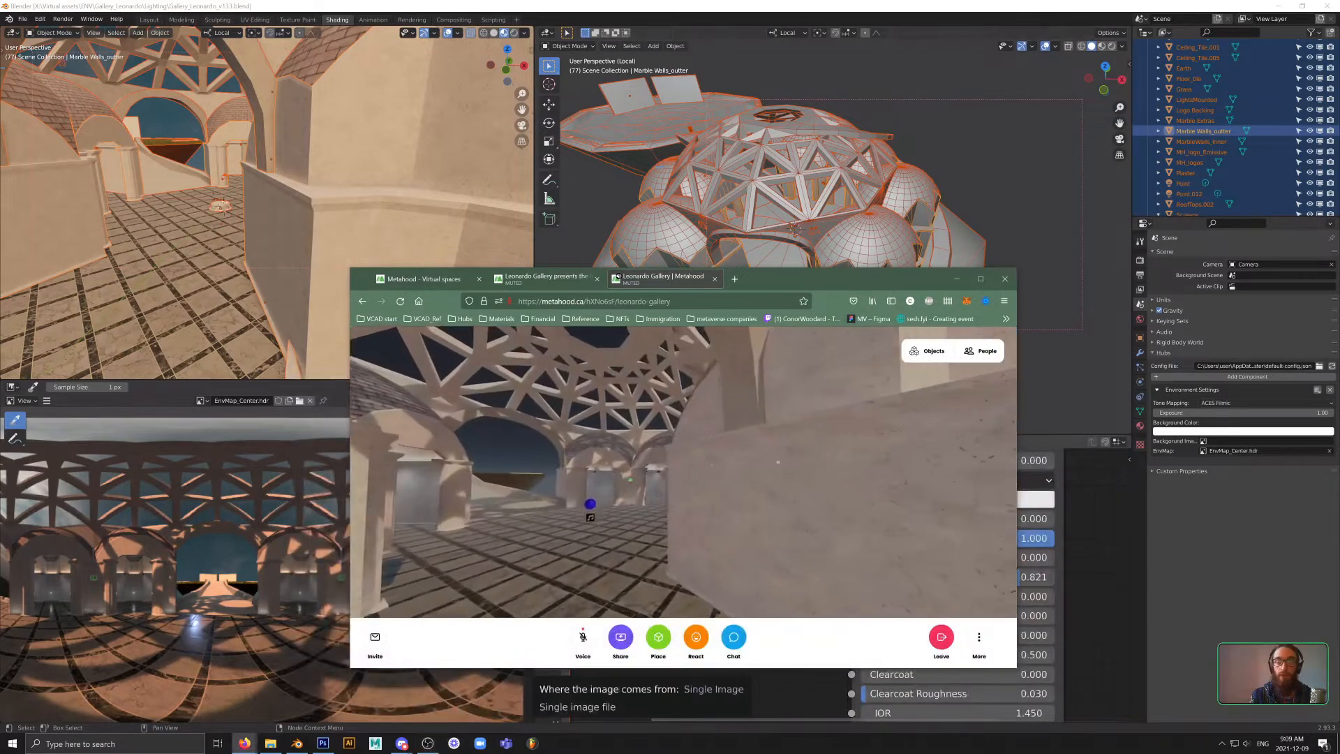
pyautogui.press('w')
pyautogui.click(697, 726)
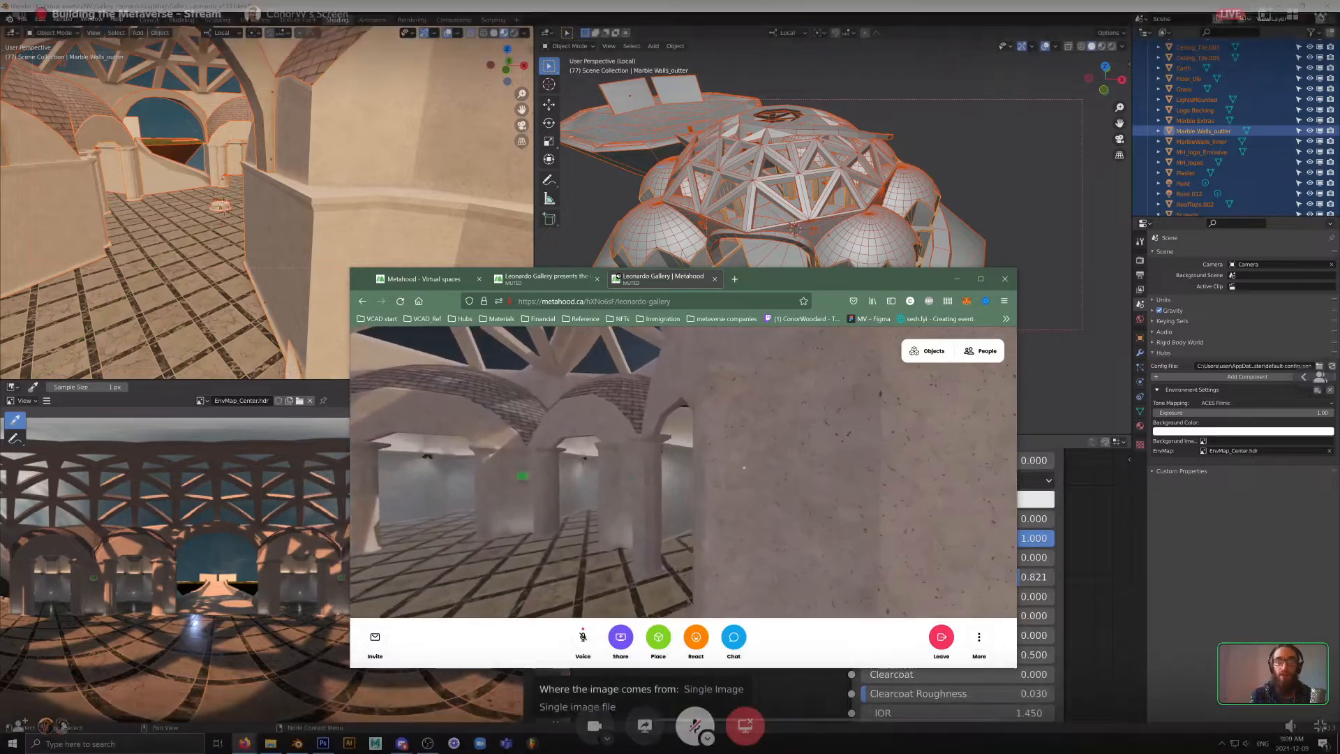
# - Move out of the domed hall onto the terrace and view the arched entrance from outside
pyautogui.press('w')
pyautogui.moveTo(818, 467); pyautogui.dragTo(716, 479)
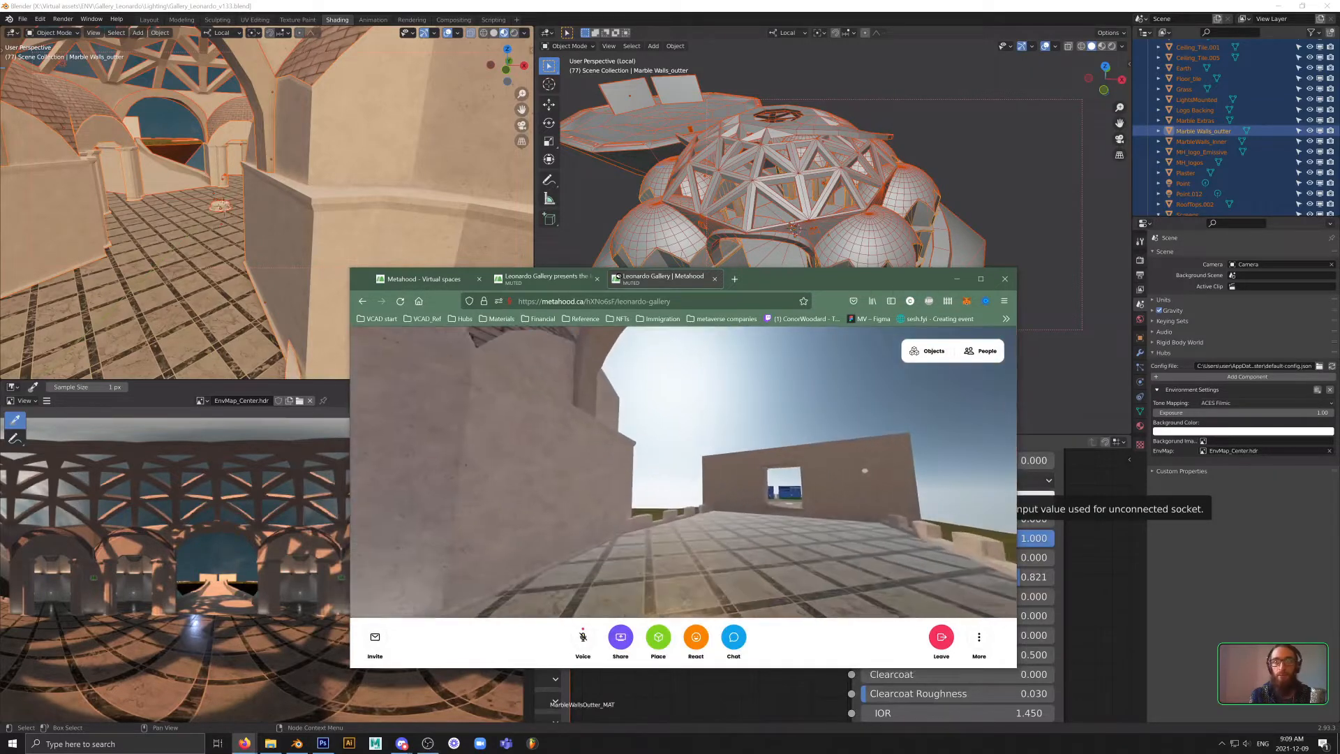
pyautogui.press('w')
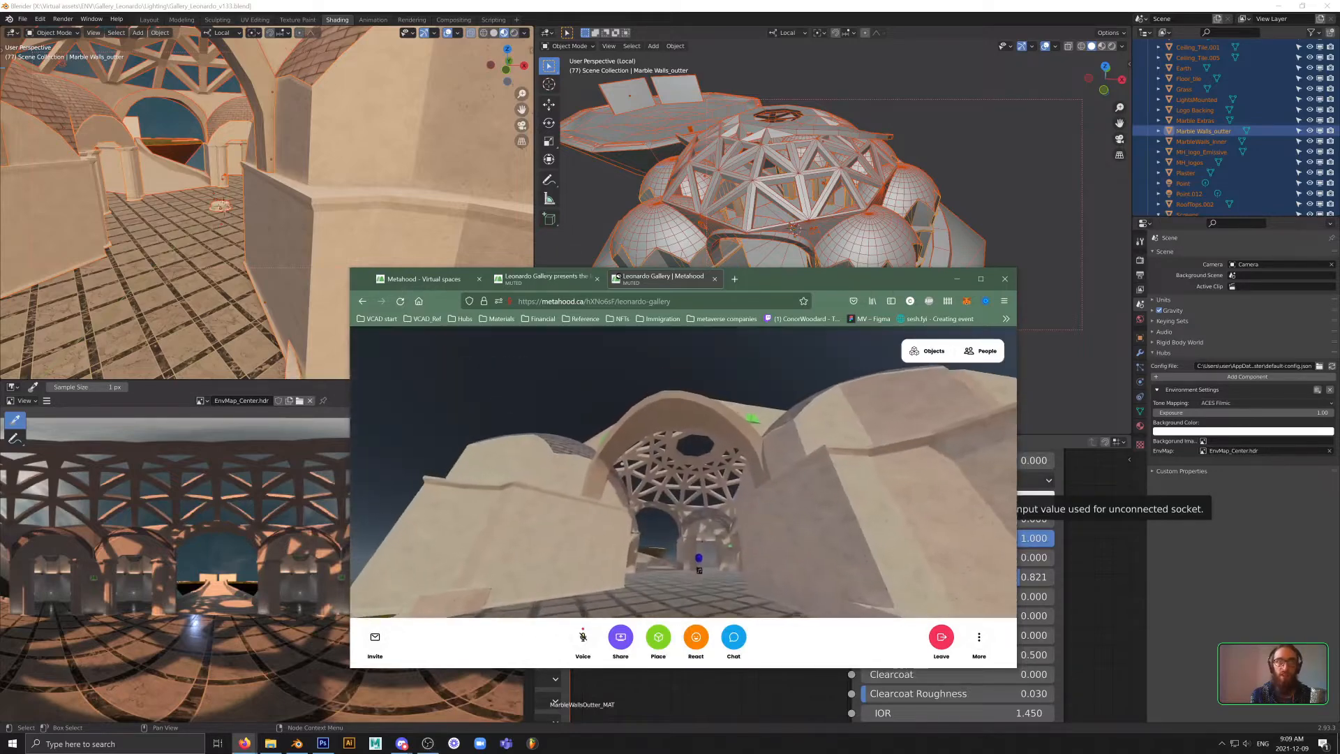
pyautogui.press('w')
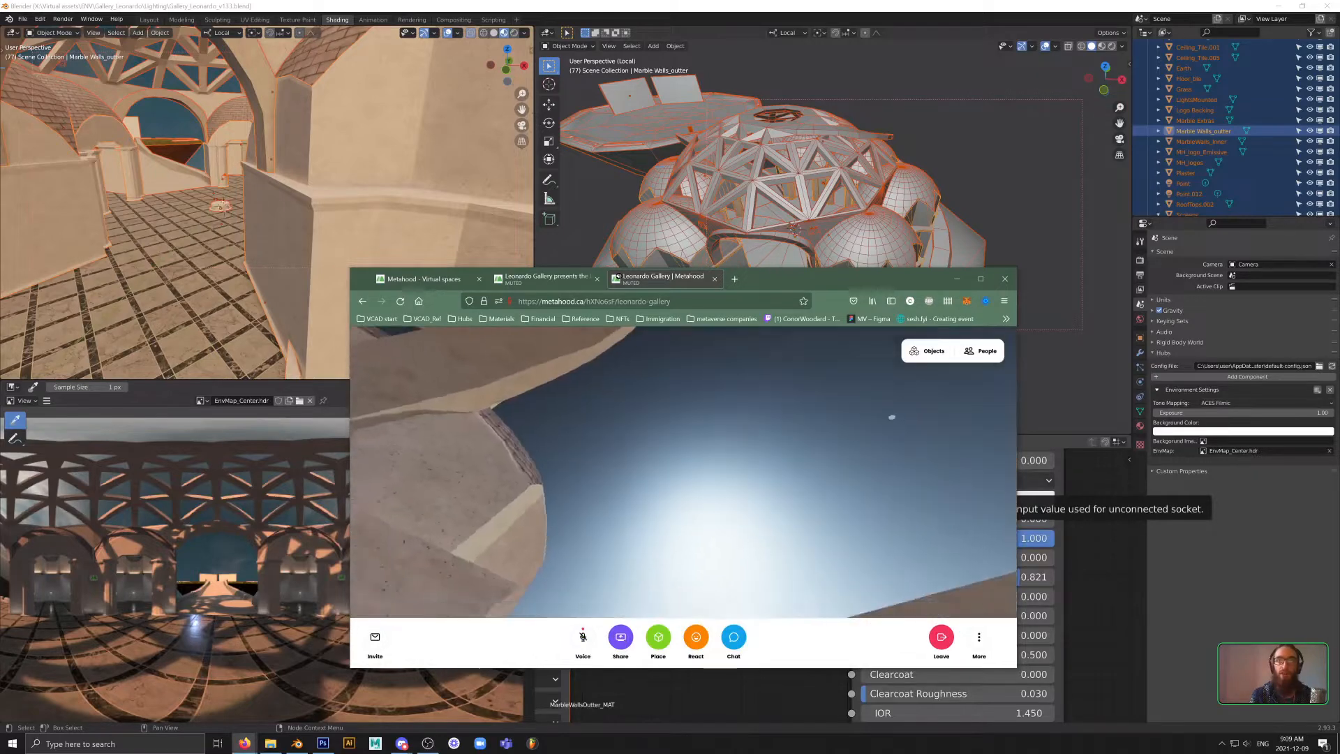
# - Look up at the sun, and move to its reflection on the floor tiles by the columns
pyautogui.moveTo(684, 418); pyautogui.dragTo(684, 544)
pyautogui.moveTo(803, 531); pyautogui.dragTo(821, 491)
pyautogui.press('w')
pyautogui.press('w')
pyautogui.press('w')
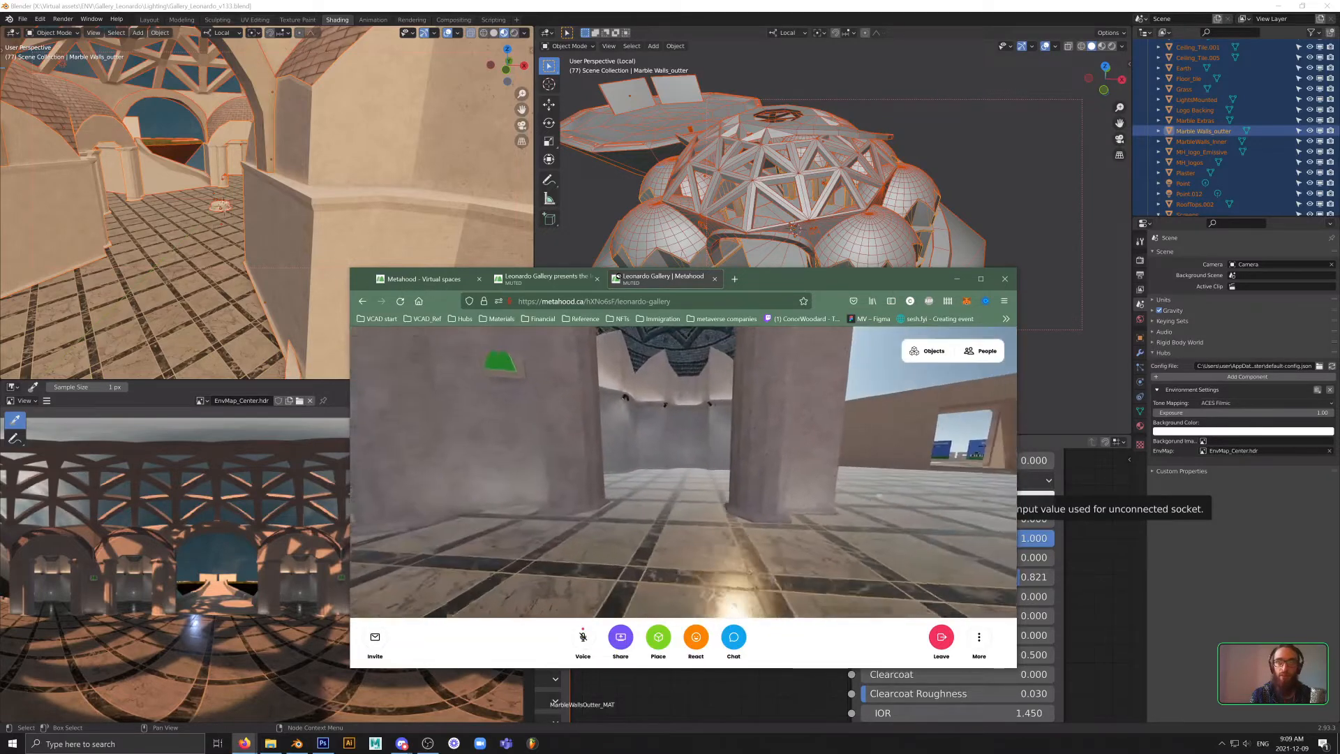
# - Reload the Leonardo Gallery room and re-enter it through the microphone setup
pyautogui.press('F5')
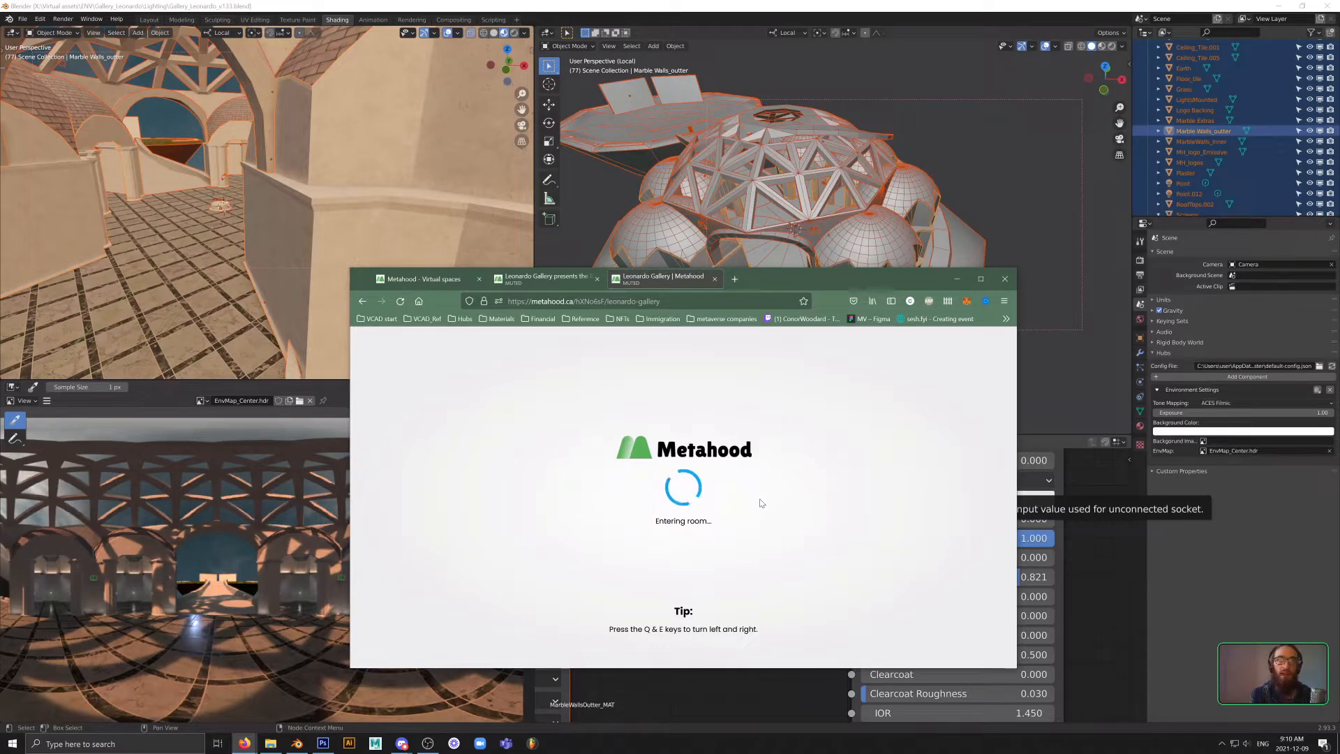
pyautogui.click(691, 455)
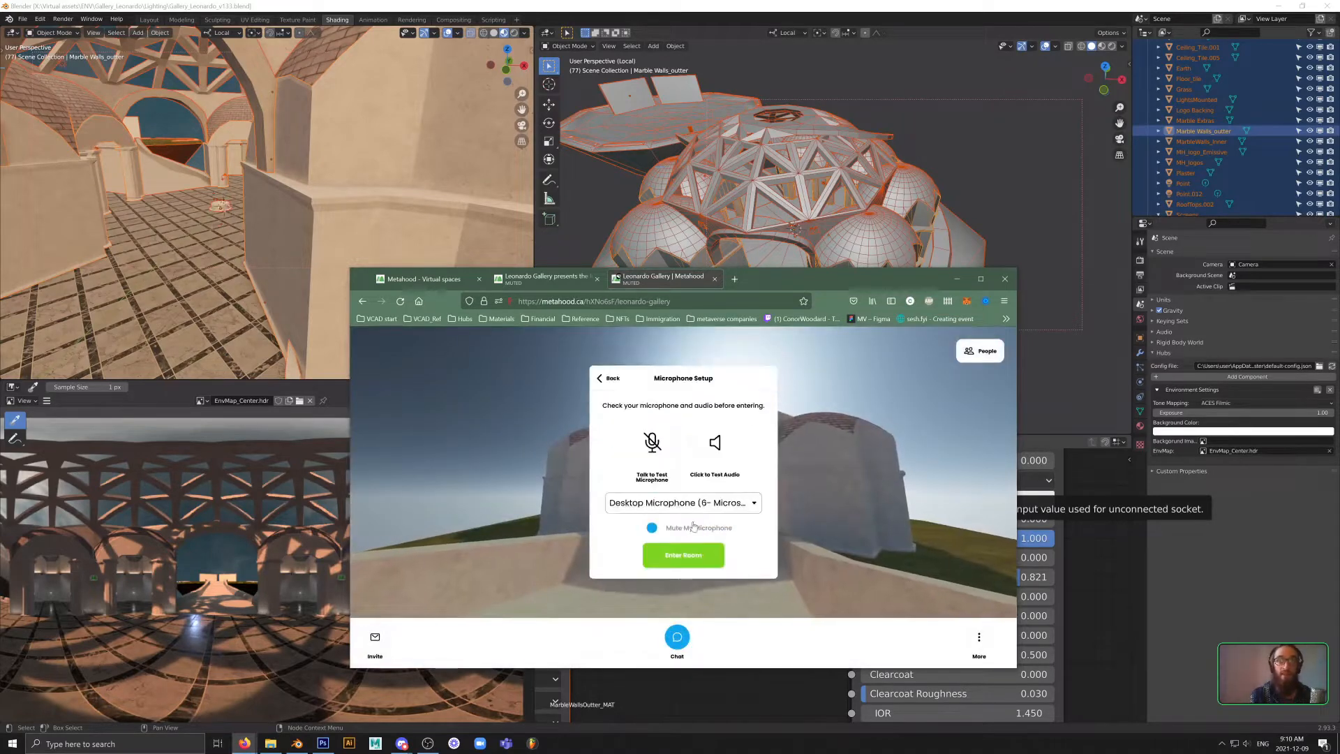
pyautogui.click(719, 549)
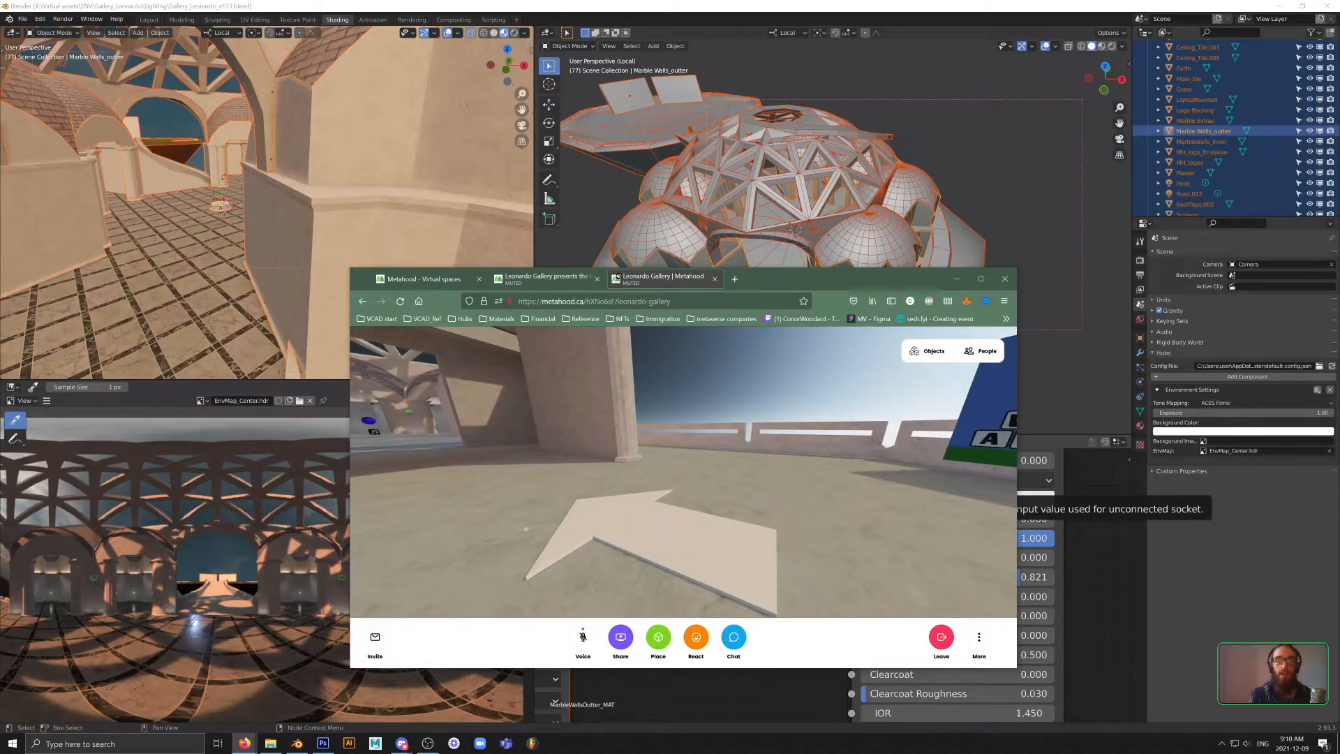
# - Walk from the arrival area along the tiled walkway toward the domed hall
pyautogui.press('w')
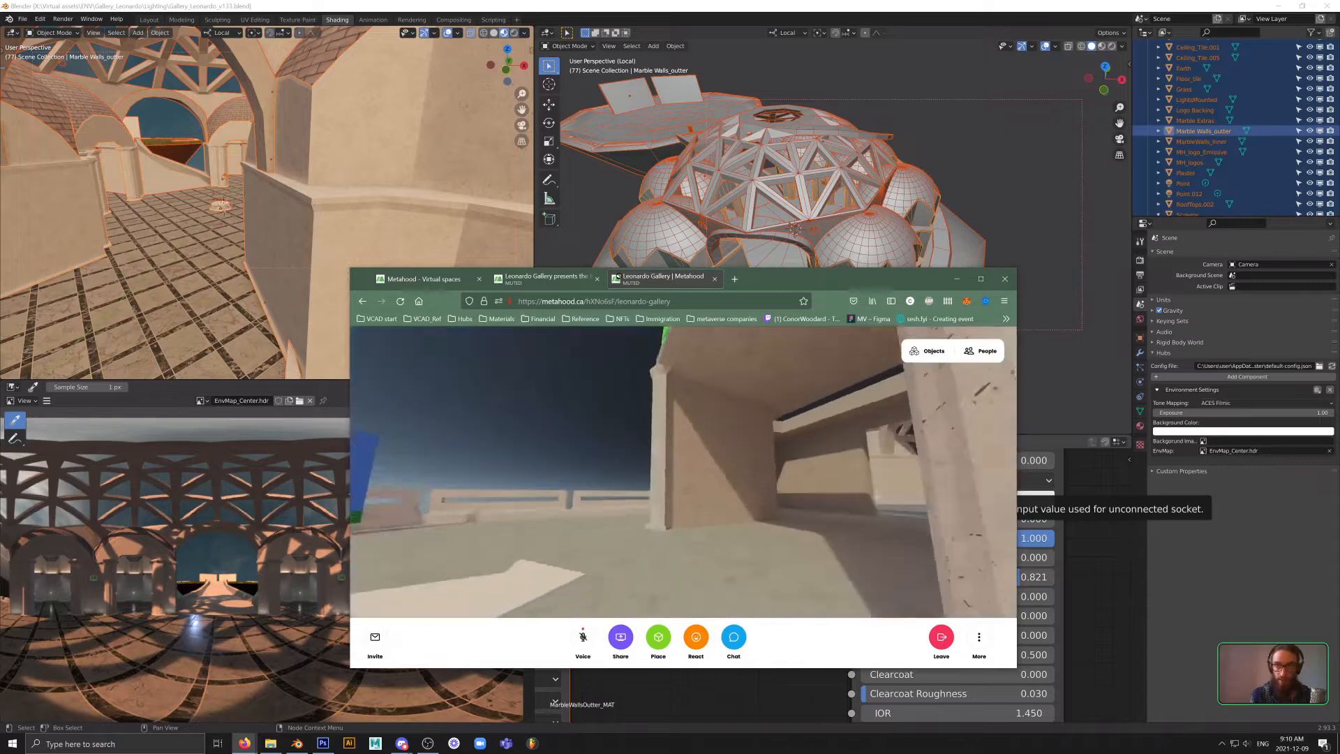
pyautogui.press('w')
pyautogui.moveTo(816, 511); pyautogui.dragTo(896, 518)
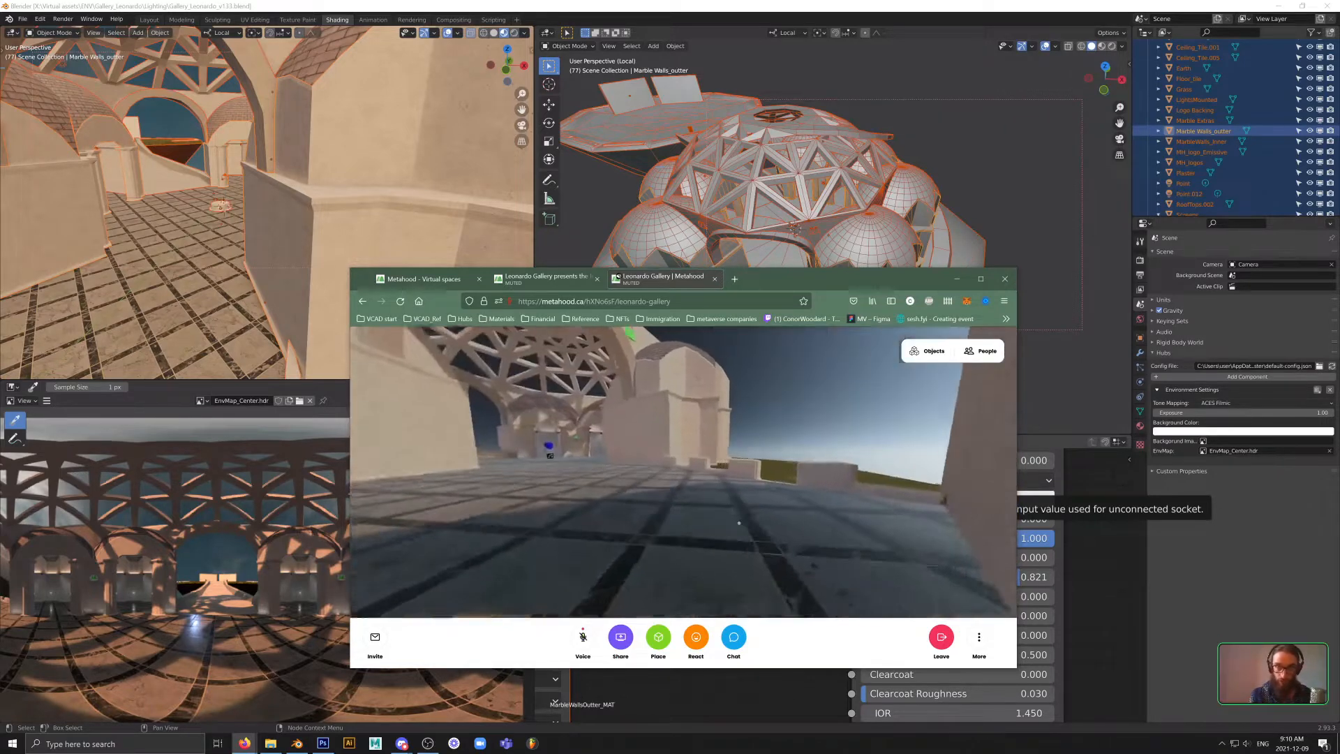
pyautogui.moveTo(818, 547); pyautogui.dragTo(963, 520)
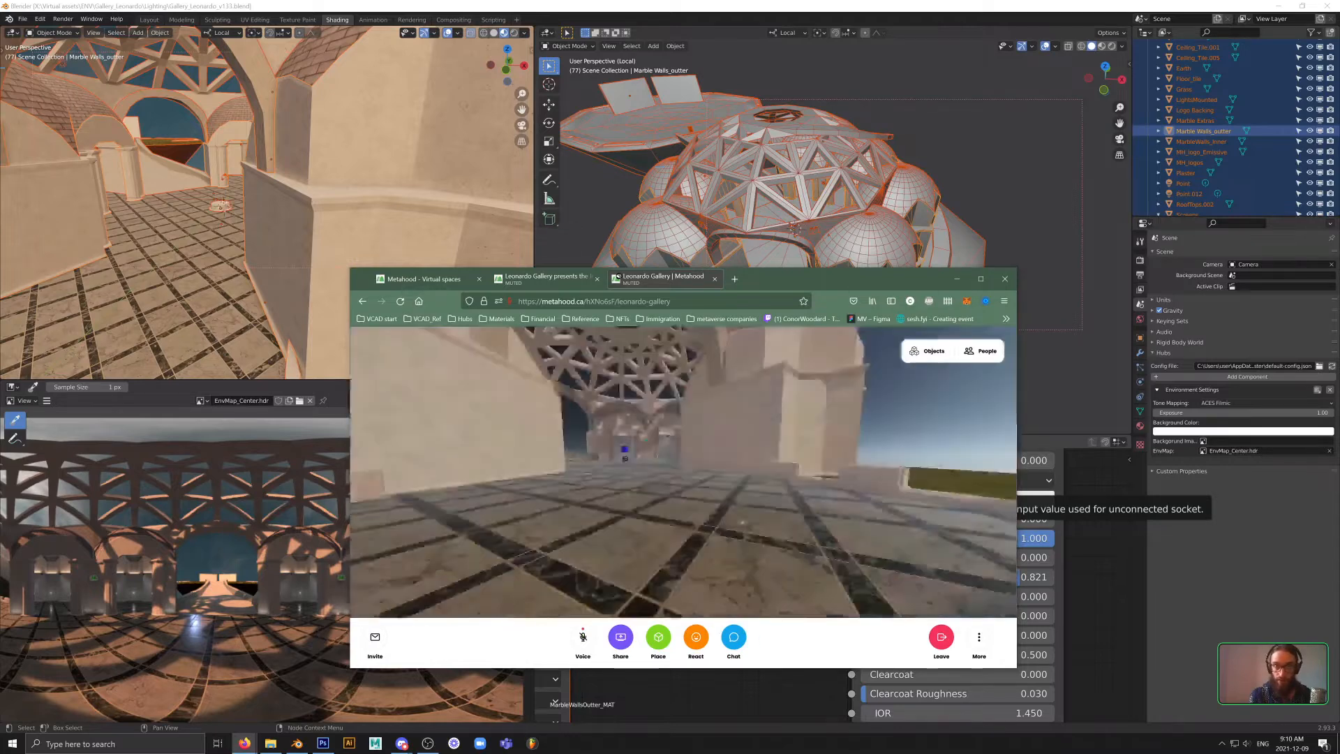
pyautogui.press('w')
pyautogui.press('w')
# - Examine the sun's reflection on the marble floor tiles while moving back and forth across them
pyautogui.moveTo(688, 516); pyautogui.dragTo(933, 581)
pyautogui.press('w')
pyautogui.press('w')
pyautogui.press('w')
pyautogui.press('s')
pyautogui.press('w')
pyautogui.press('w')
pyautogui.press('w')
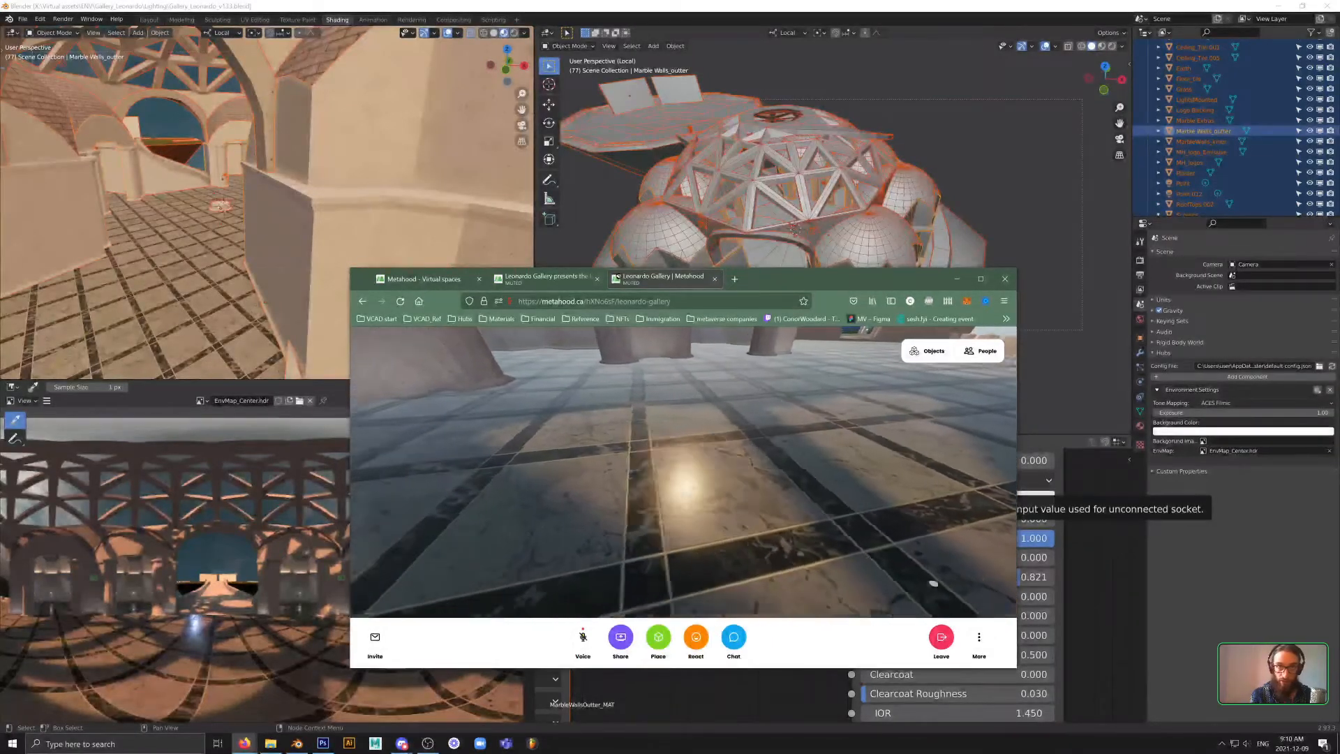
# - Examine the spotlit walls of the side alcove in fly mode, and turn fly mode off when finished
pyautogui.moveTo(706, 528); pyautogui.dragTo(842, 484)
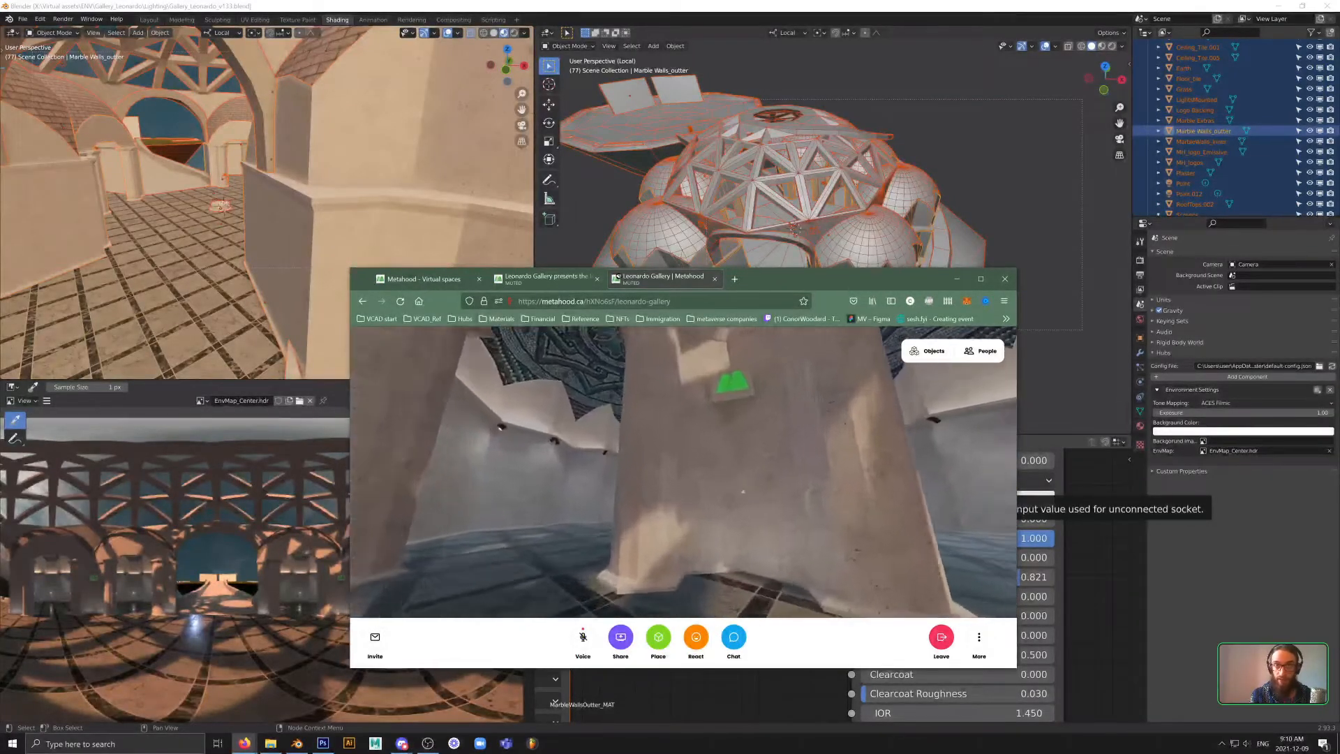
pyautogui.moveTo(742, 492); pyautogui.dragTo(628, 502)
pyautogui.press('g')
pyautogui.press('w')
pyautogui.press('s')
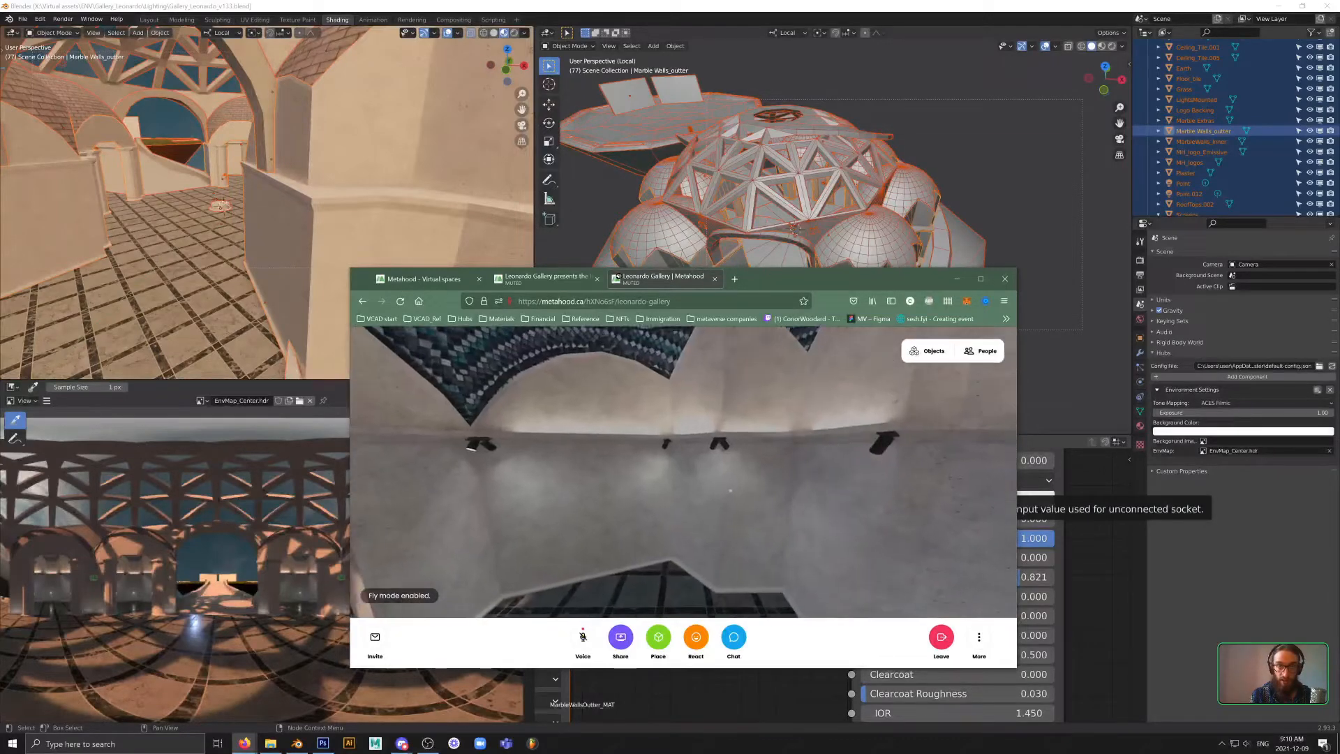
pyautogui.moveTo(730, 490); pyautogui.dragTo(584, 329)
pyautogui.press('s')
pyautogui.press('w')
pyautogui.press('g')
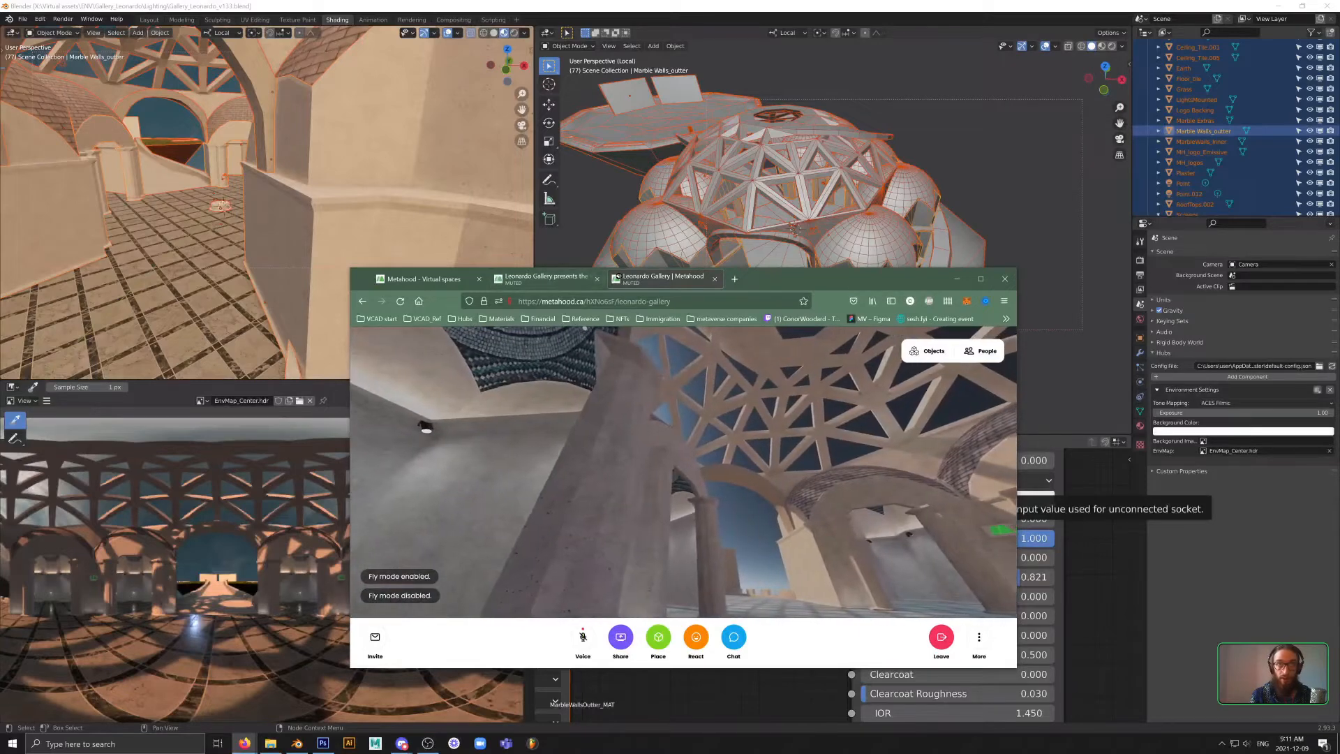
# - Highlight the Metahood address in the browser, and walk along the alcove wall toward the central hall
pyautogui.doubleClick(558, 301)
pyautogui.moveTo(615, 482); pyautogui.dragTo(811, 484)
pyautogui.press('w')
pyautogui.press('w')
# - Open hubs.mozilla.com in a new browser tab, look over its landing page, and close the tab
pyautogui.hotkey('ctrl', 't')
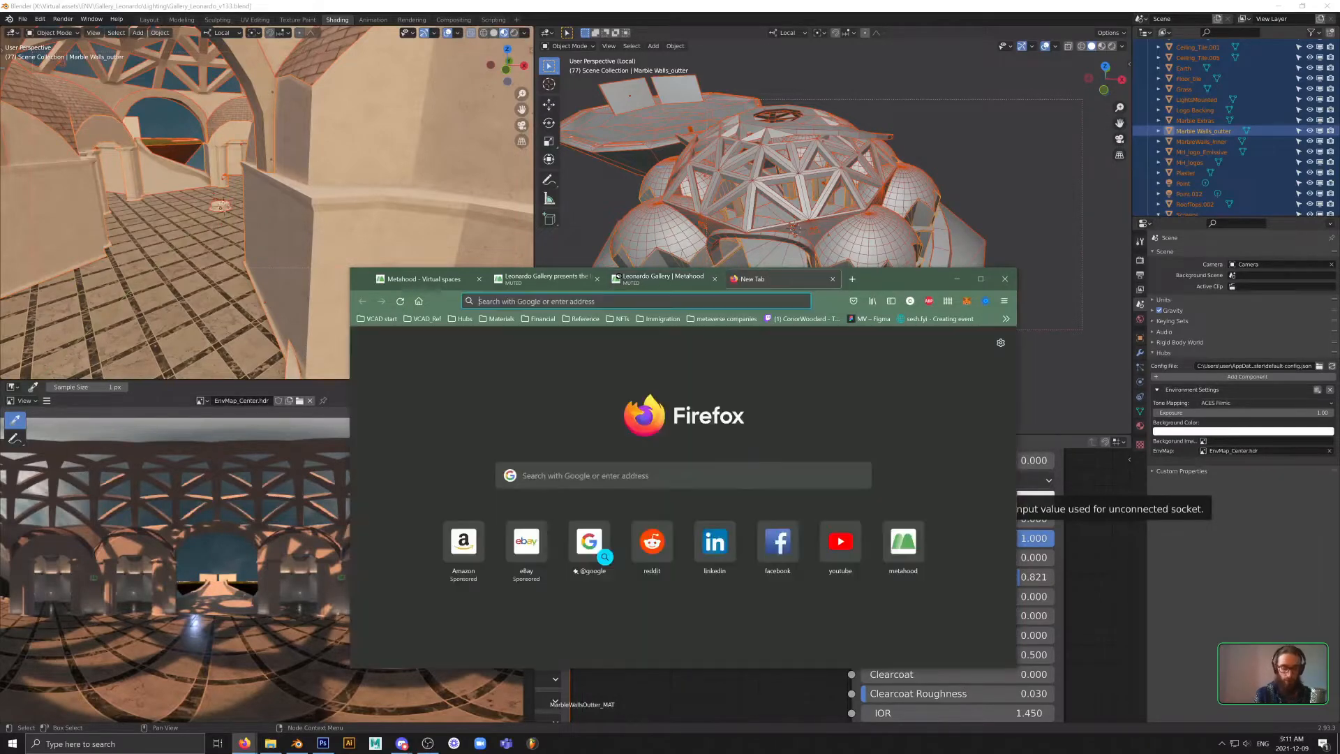
pyautogui.write('hubs.mozilla.com/')
pyautogui.press('Return')
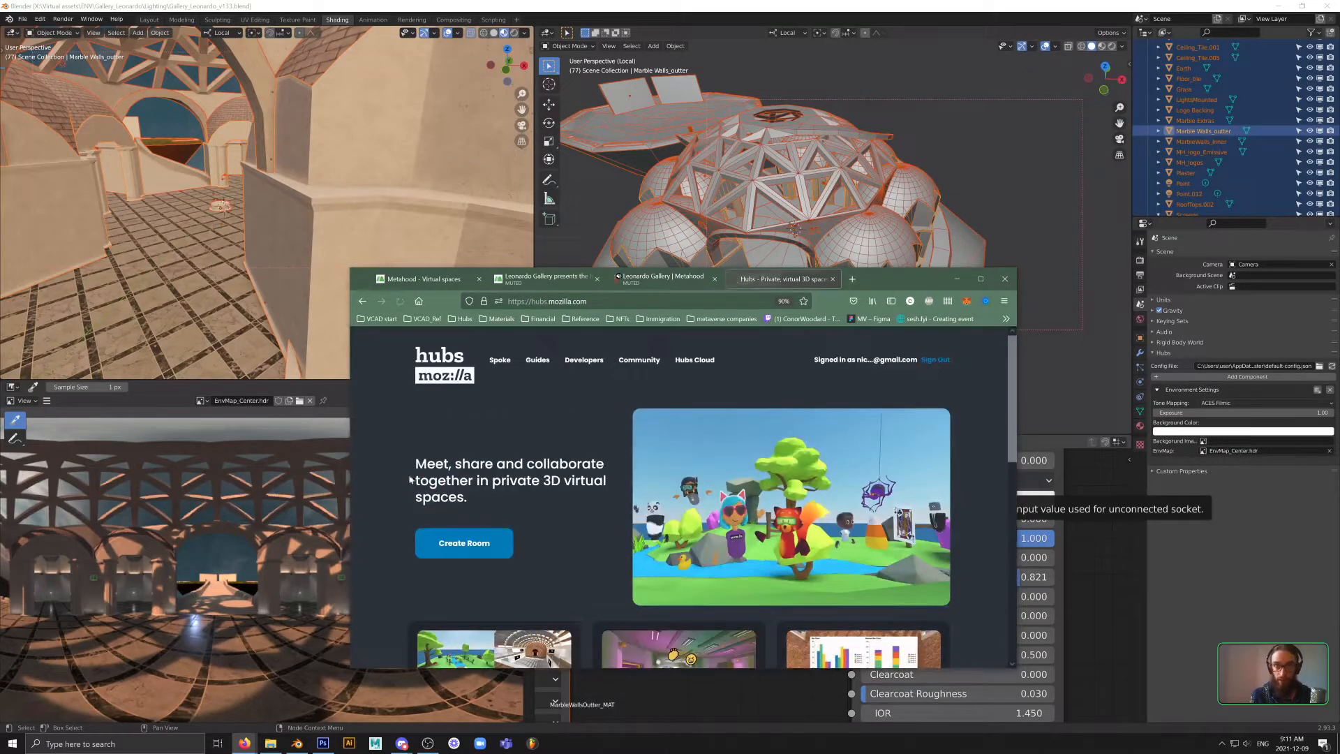
pyautogui.scroll(-7, 605, 450)
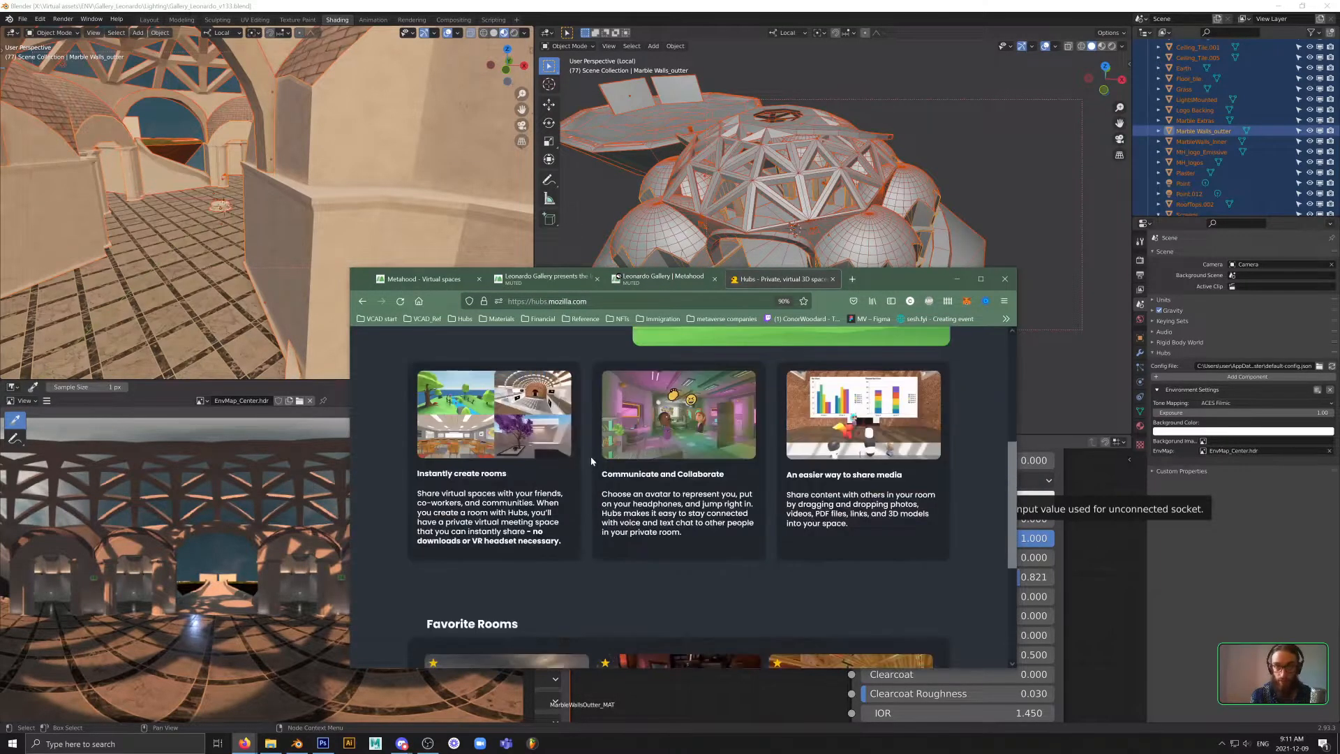
pyautogui.scroll(7, 604, 451)
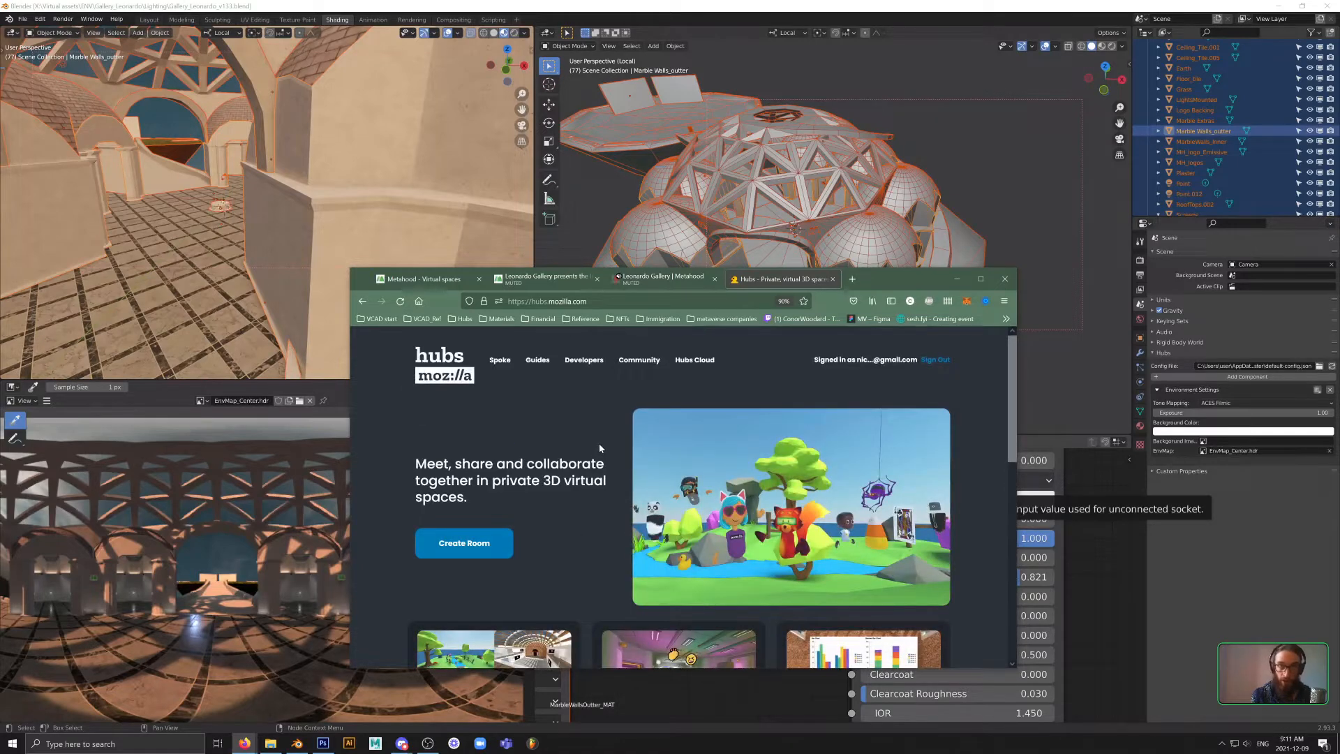
pyautogui.hotkey('ctrl', 'w')
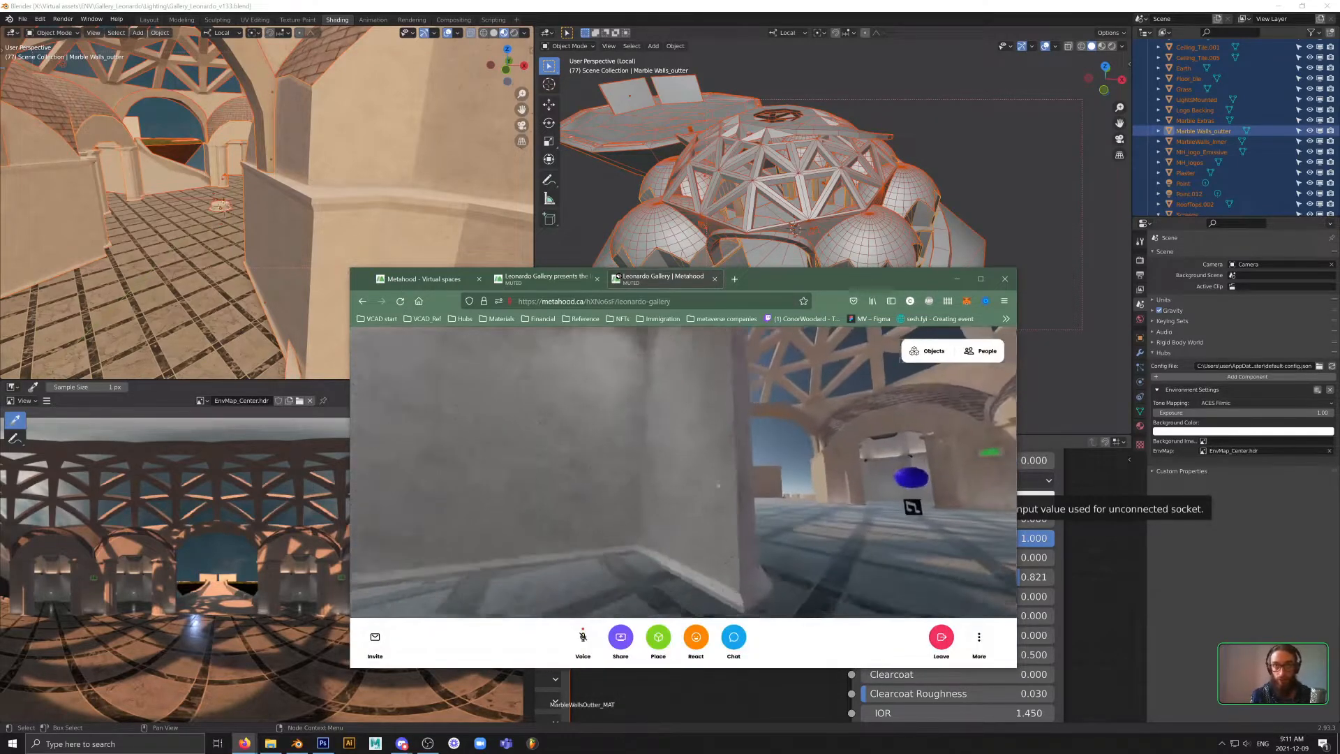
# - Walk past the columns into a side alcove and view its spotlit walls and patterned ceiling
pyautogui.press('w')
pyautogui.press('d')
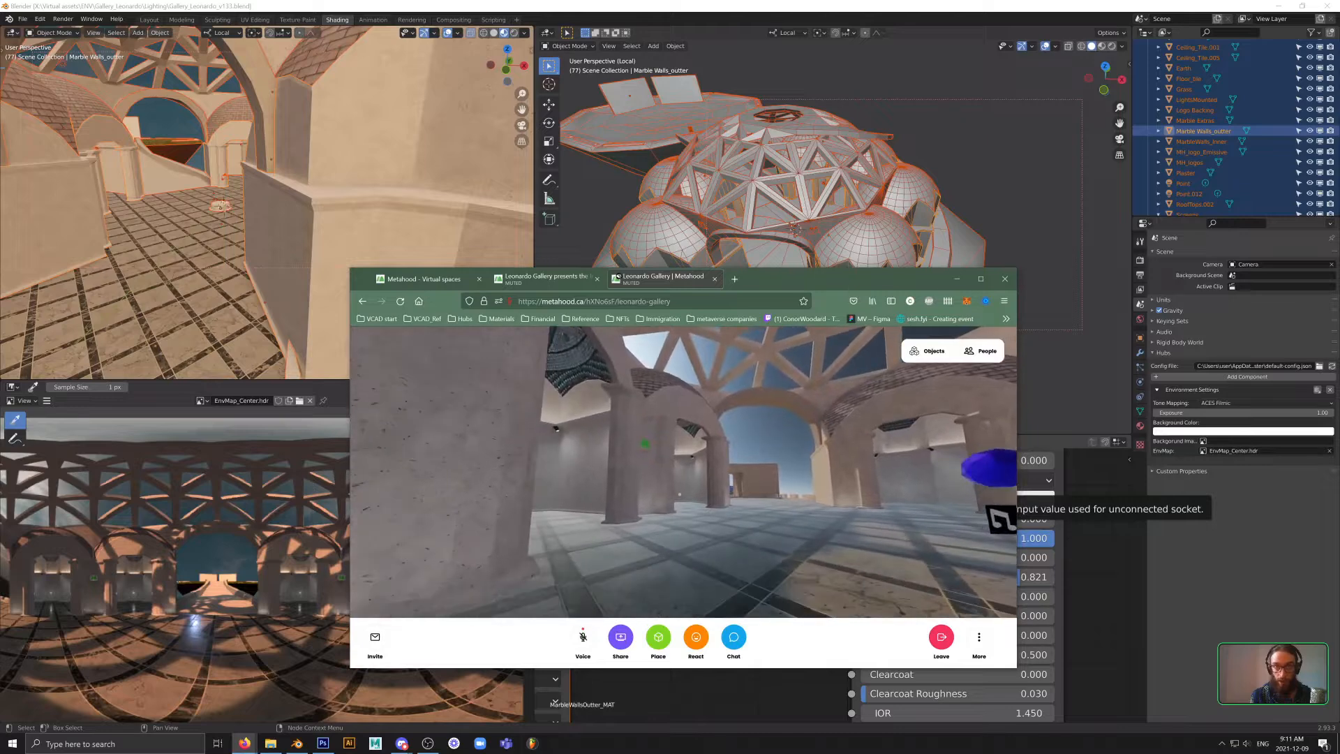
pyautogui.press('w')
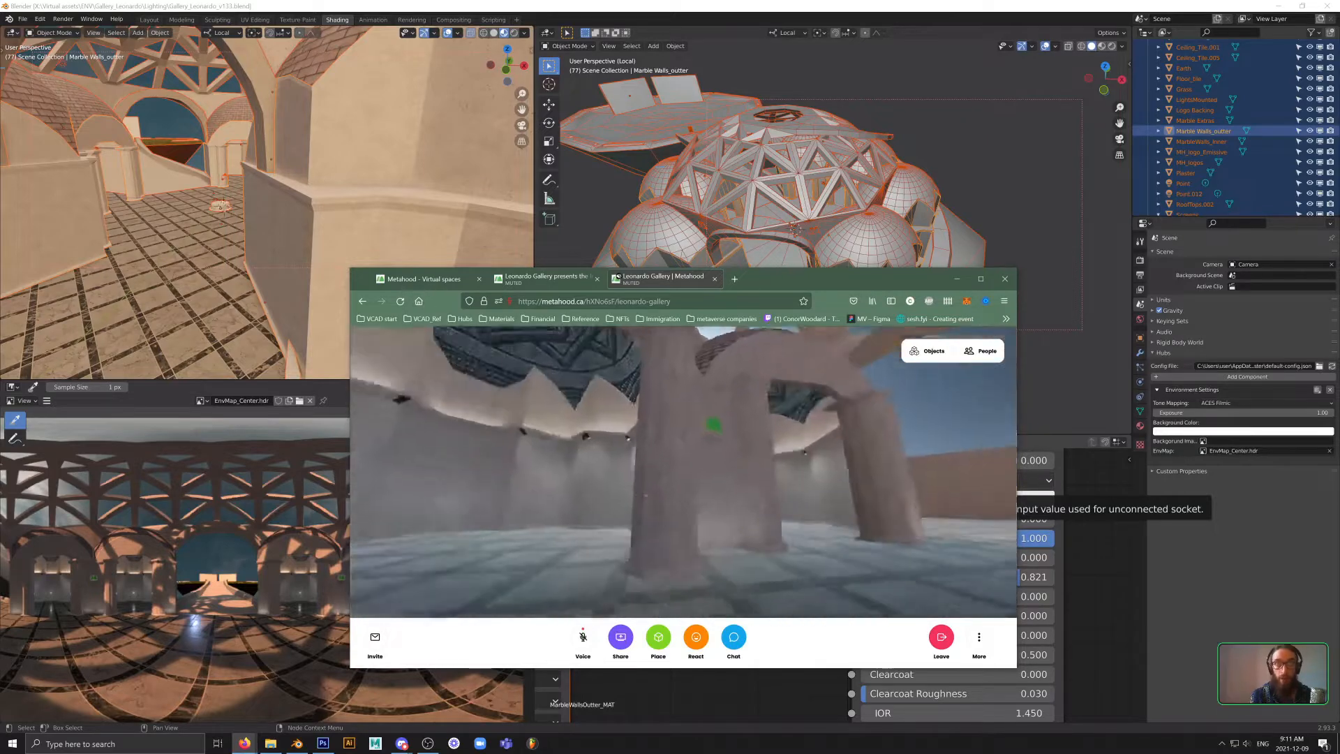
pyautogui.press('w')
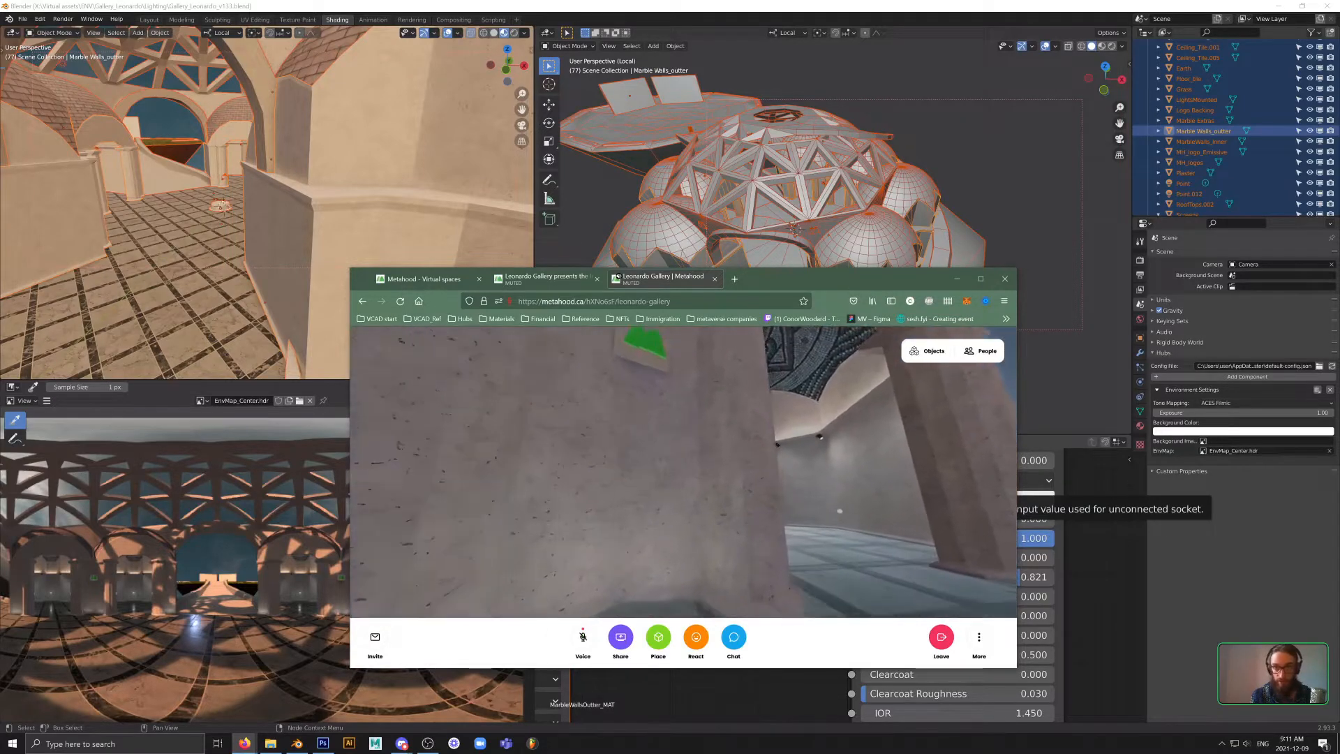
pyautogui.press('w')
pyautogui.press('d')
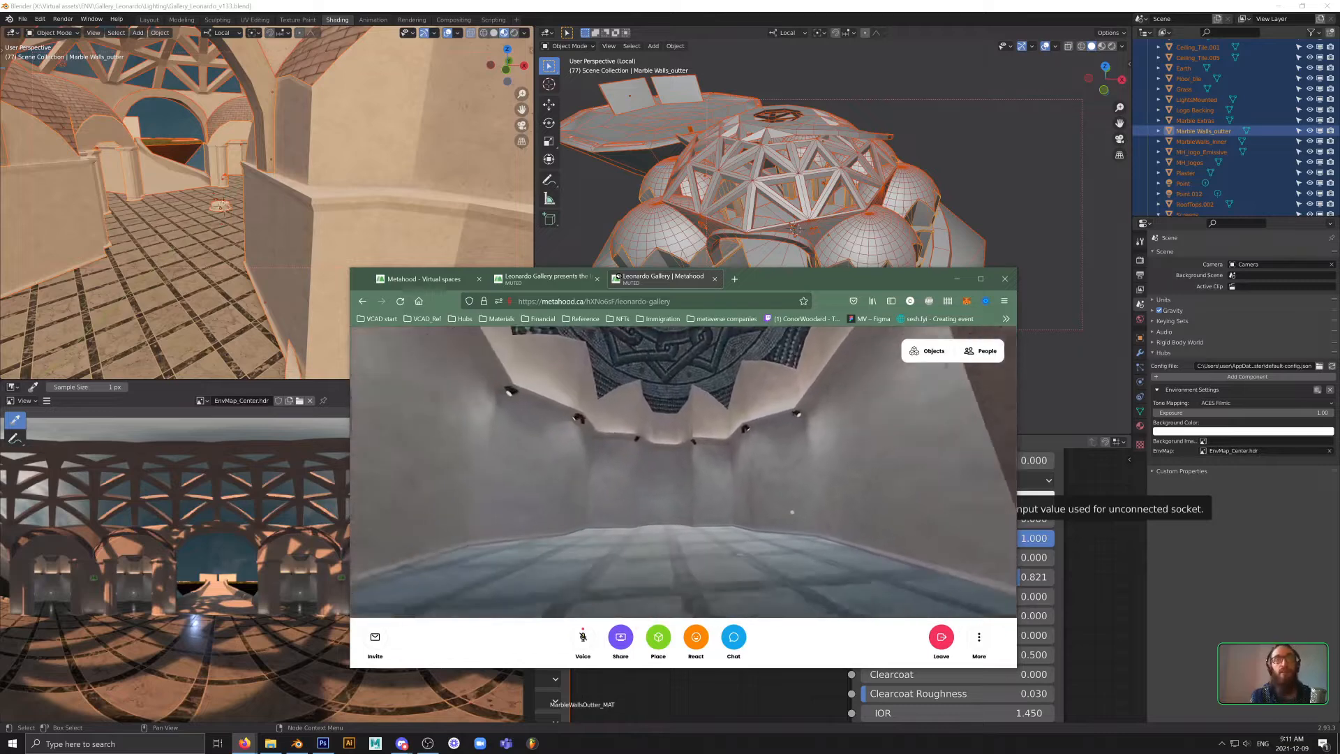
pyautogui.press('w')
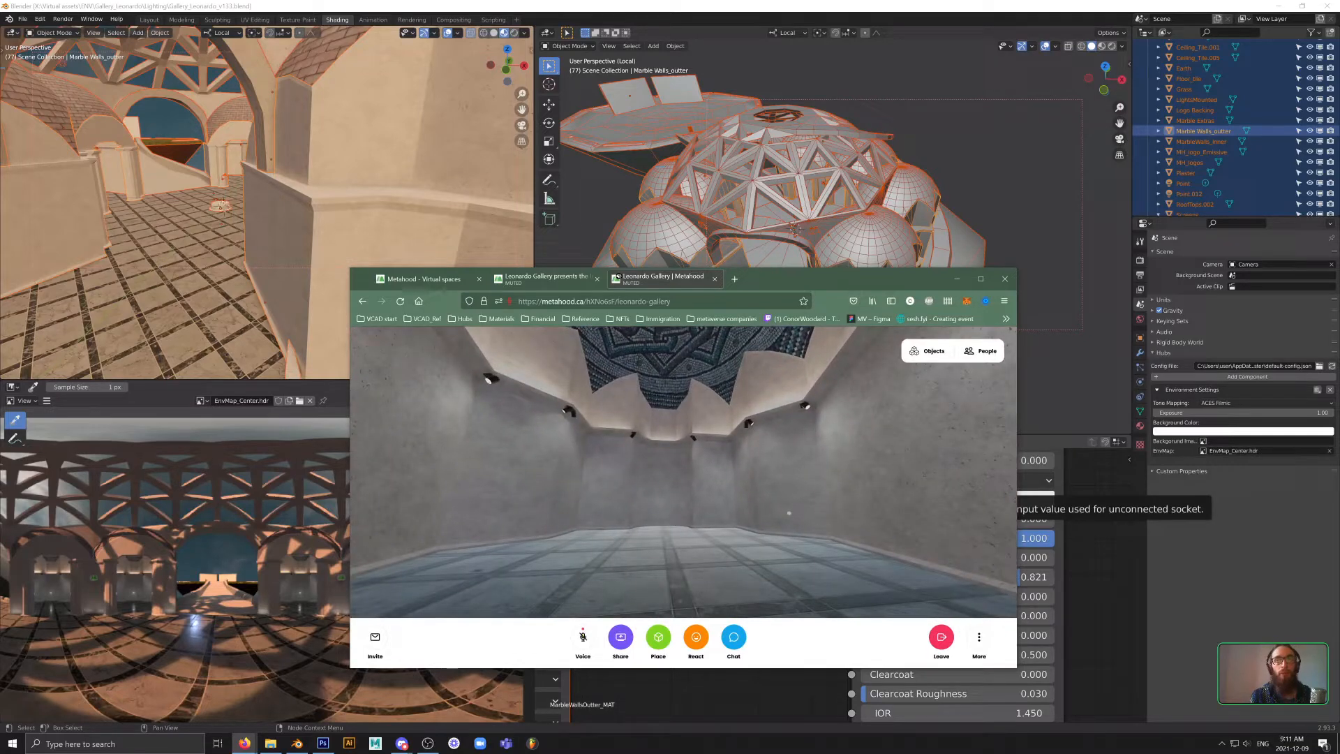
# - Leave the alcove, enable fly mode, and view the lattice dome and brick vaults from above
pyautogui.press('s')
pyautogui.moveTo(789, 513); pyautogui.dragTo(475, 457)
pyautogui.press('w')
pyautogui.press('g')
pyautogui.press('w')
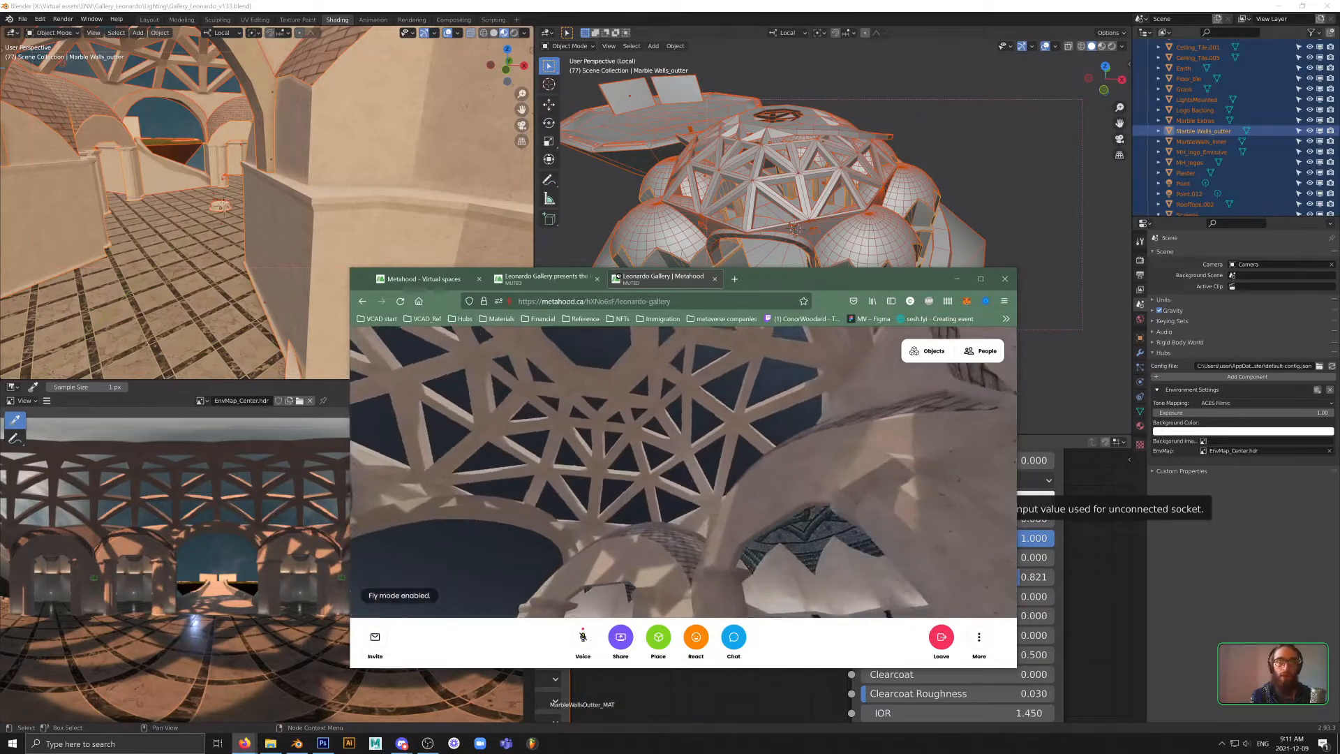
pyautogui.press('w')
pyautogui.moveTo(628, 466); pyautogui.dragTo(723, 543)
pyautogui.press('w')
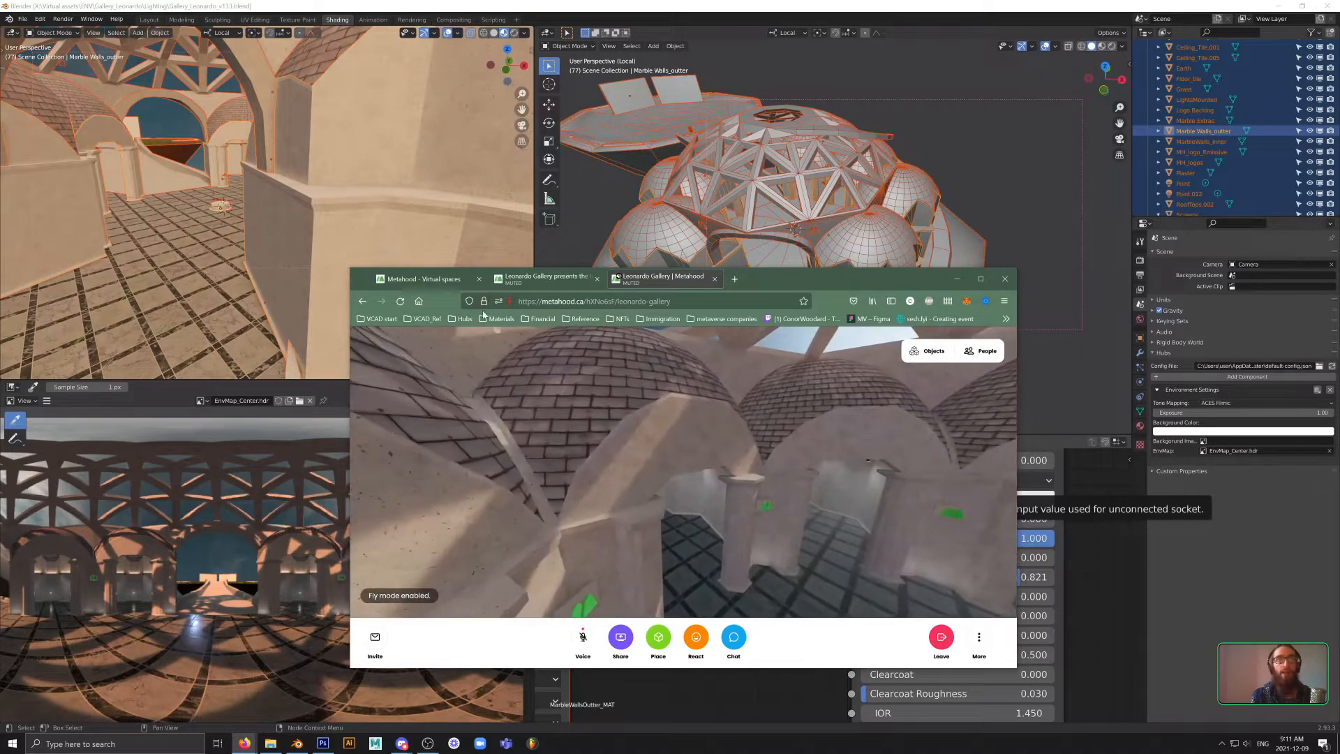
# - Open the bookmarked "Metahood office on Hubs" scene, highlight its Mozilla Hubs address, and create a room with this scene
pyautogui.click(462, 318)
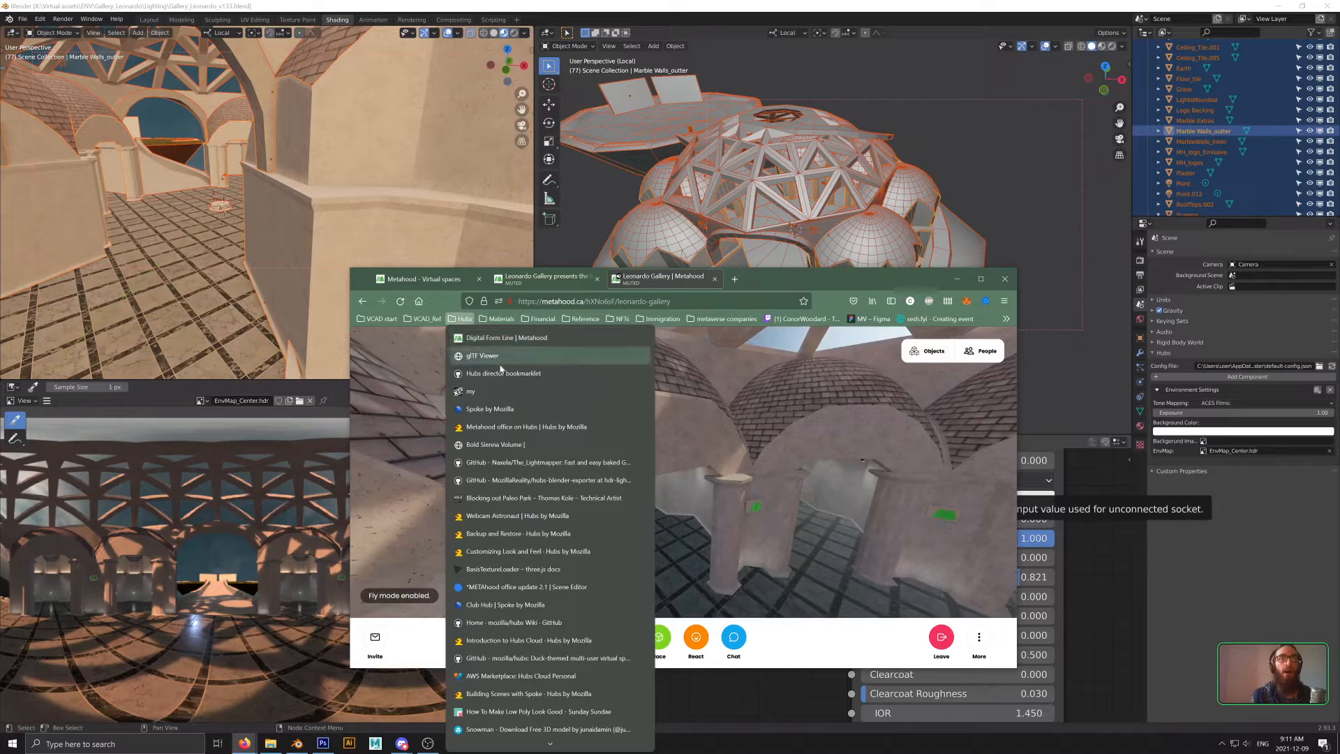
pyautogui.click(535, 427)
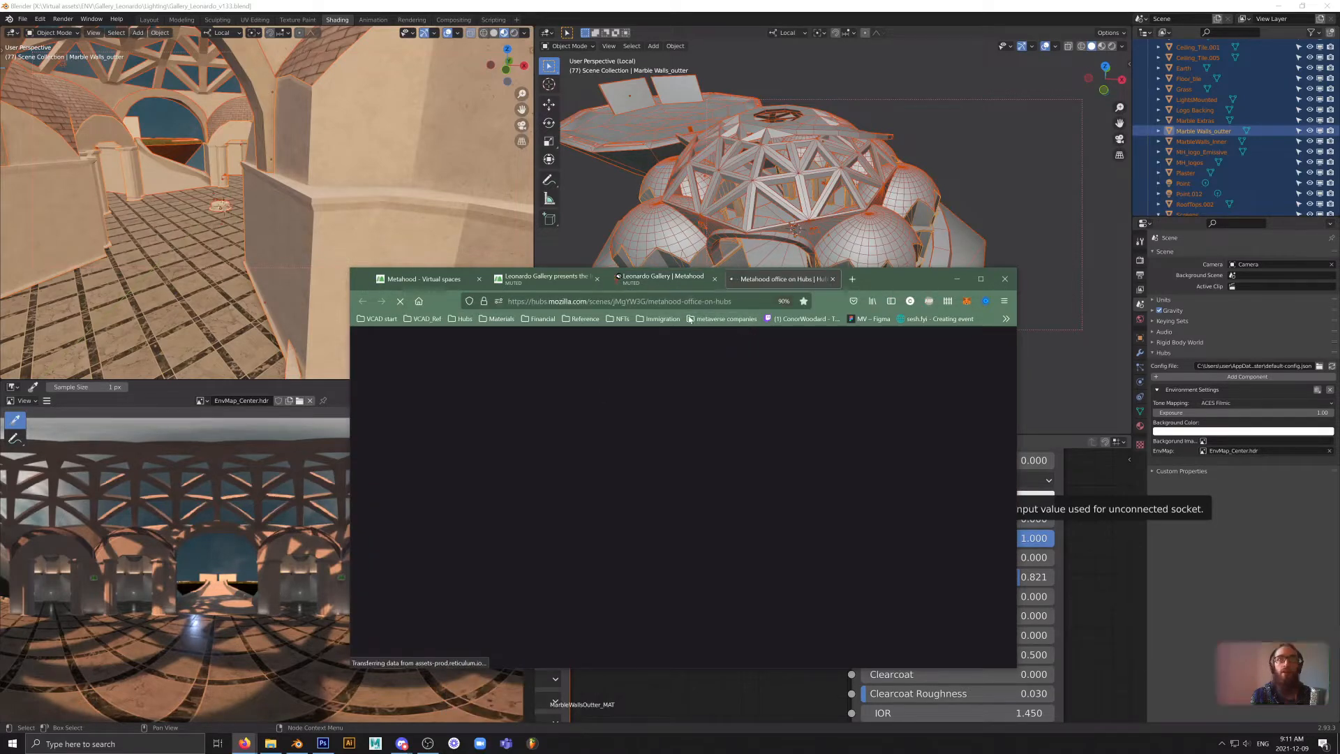
pyautogui.doubleClick(576, 302)
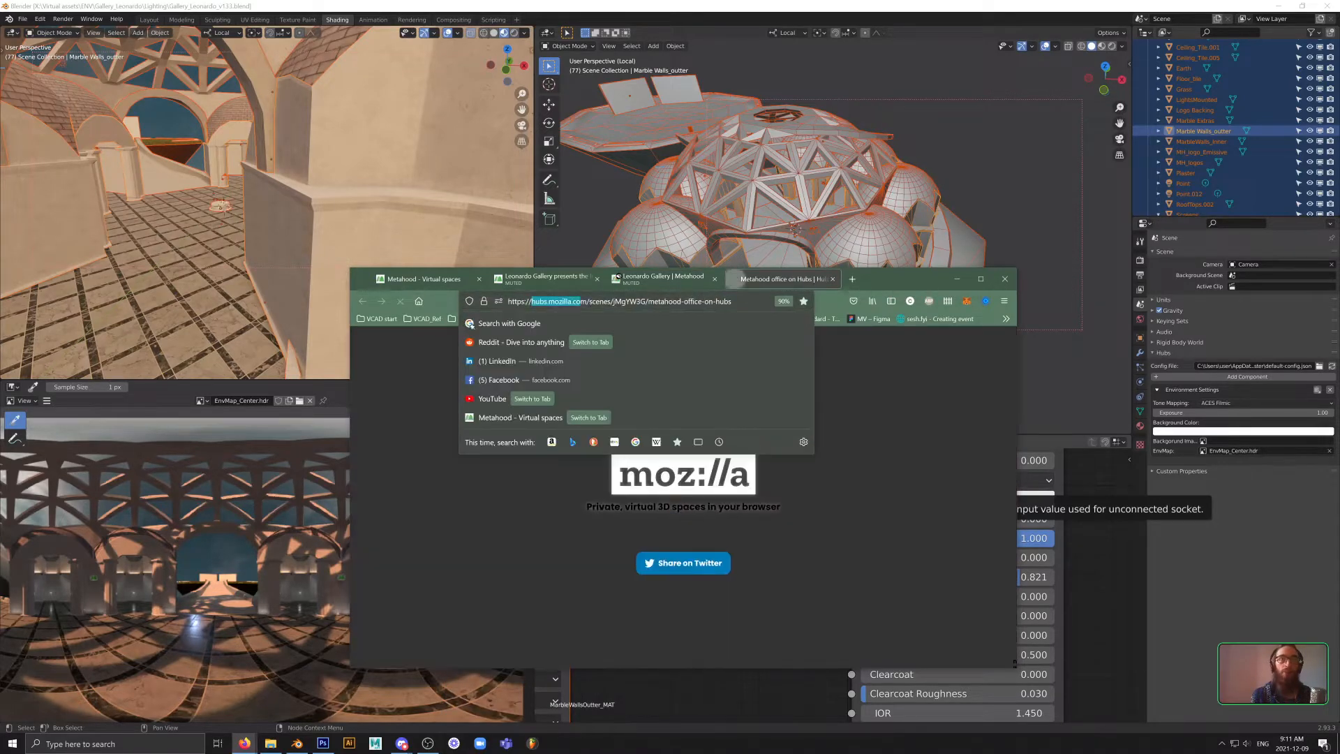
pyautogui.click(576, 302)
pyautogui.click(720, 549)
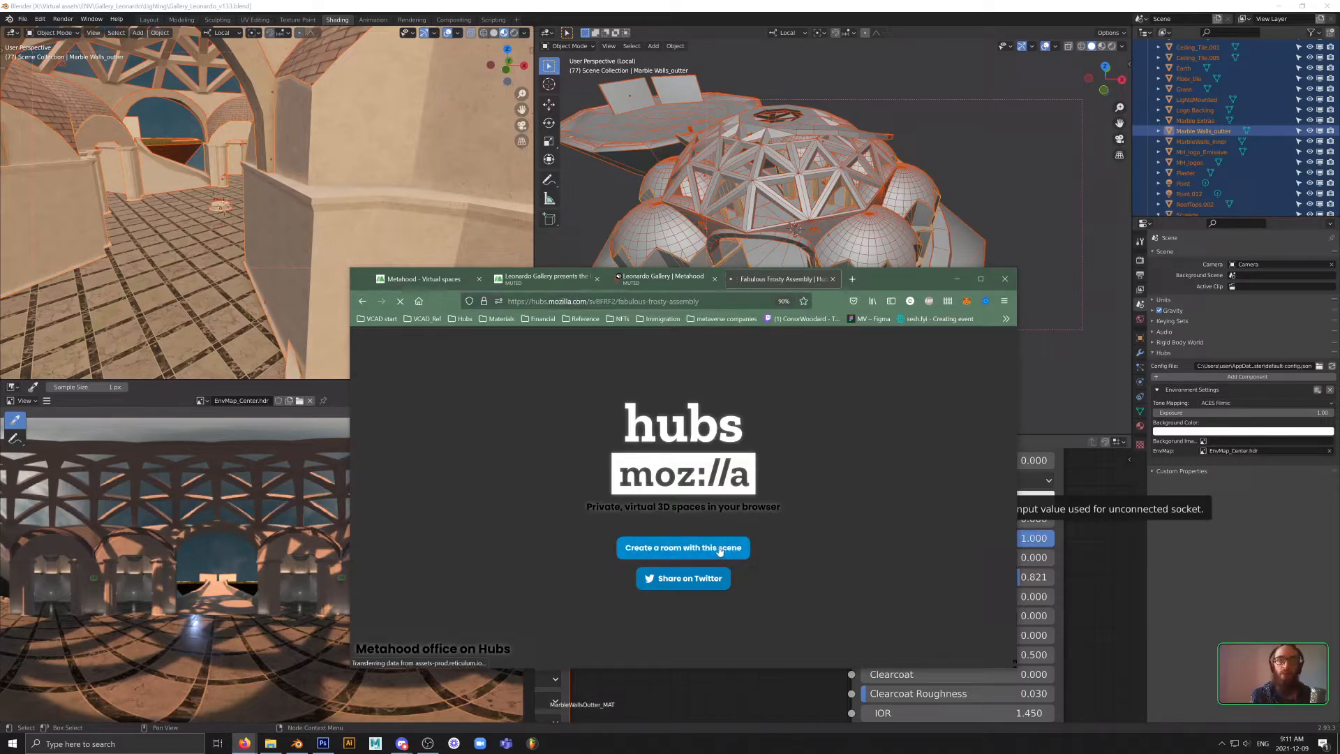
pyautogui.click(718, 549)
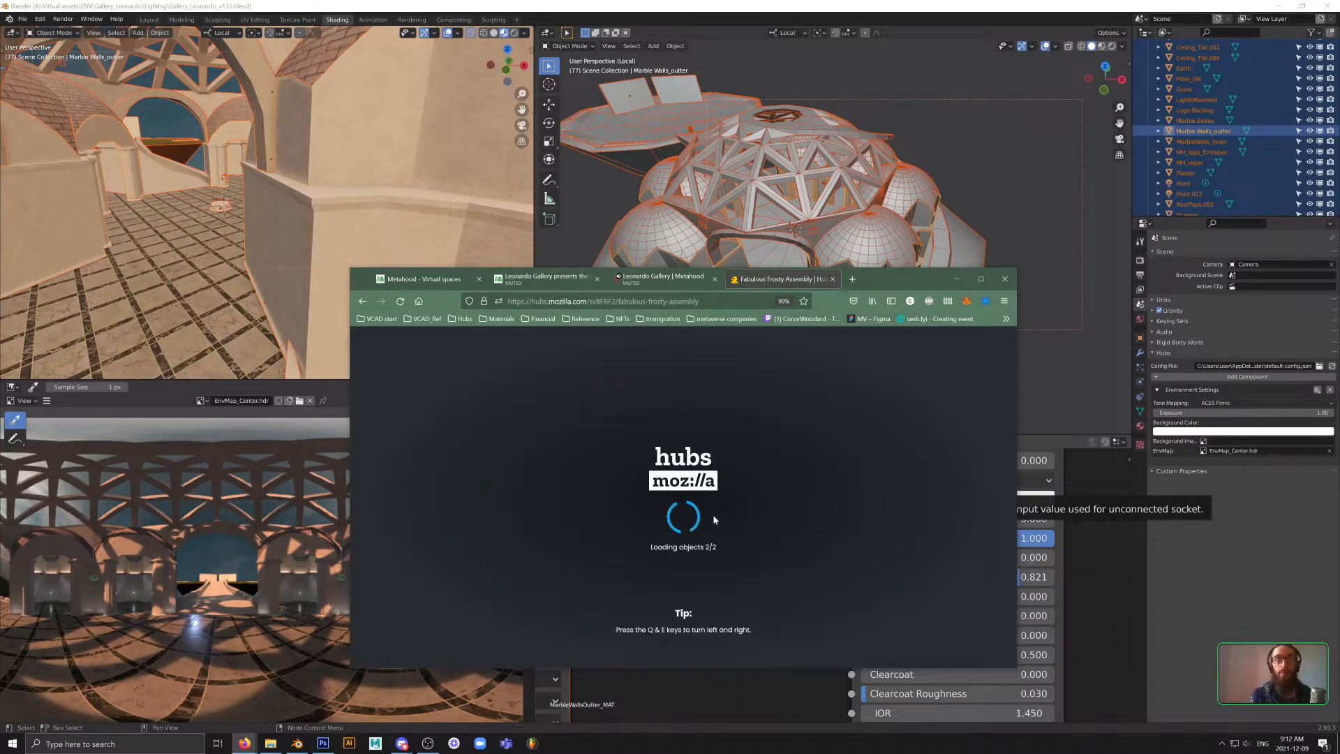
# - Return to the Leonardo Gallery room and look around the space from several directions
pyautogui.hotkey('ctrl', 'shift', 'Tab')
pyautogui.moveTo(714, 516); pyautogui.dragTo(1024, 539)
pyautogui.moveTo(586, 524); pyautogui.dragTo(491, 484)
pyautogui.press('w')
pyautogui.press('s')
pyautogui.moveTo(831, 522); pyautogui.dragTo(589, 462)
pyautogui.press('w')
# - Switch to Blender and, inside the gallery model, preview rendered shading within a render region around the columns
pyautogui.click(1054, 236)
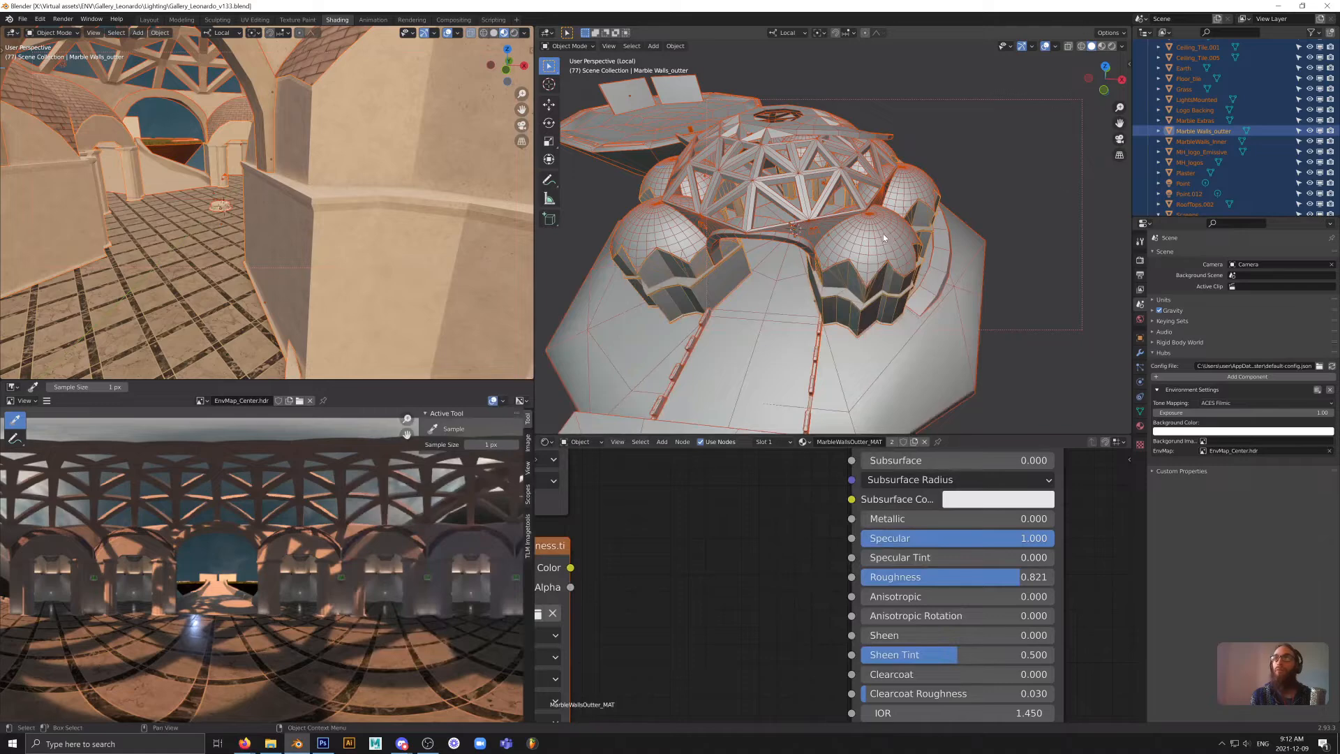
pyautogui.scroll(8, 831, 250)
pyautogui.moveTo(831, 249)
pyautogui.mouseDown(button='middle')
pyautogui.moveTo(885, 227)
pyautogui.moveTo(907, 270)
pyautogui.moveTo(917, 227)
pyautogui.mouseUp(button='middle')
pyautogui.scroll(3, 908, 264)
pyautogui.click(1114, 46)
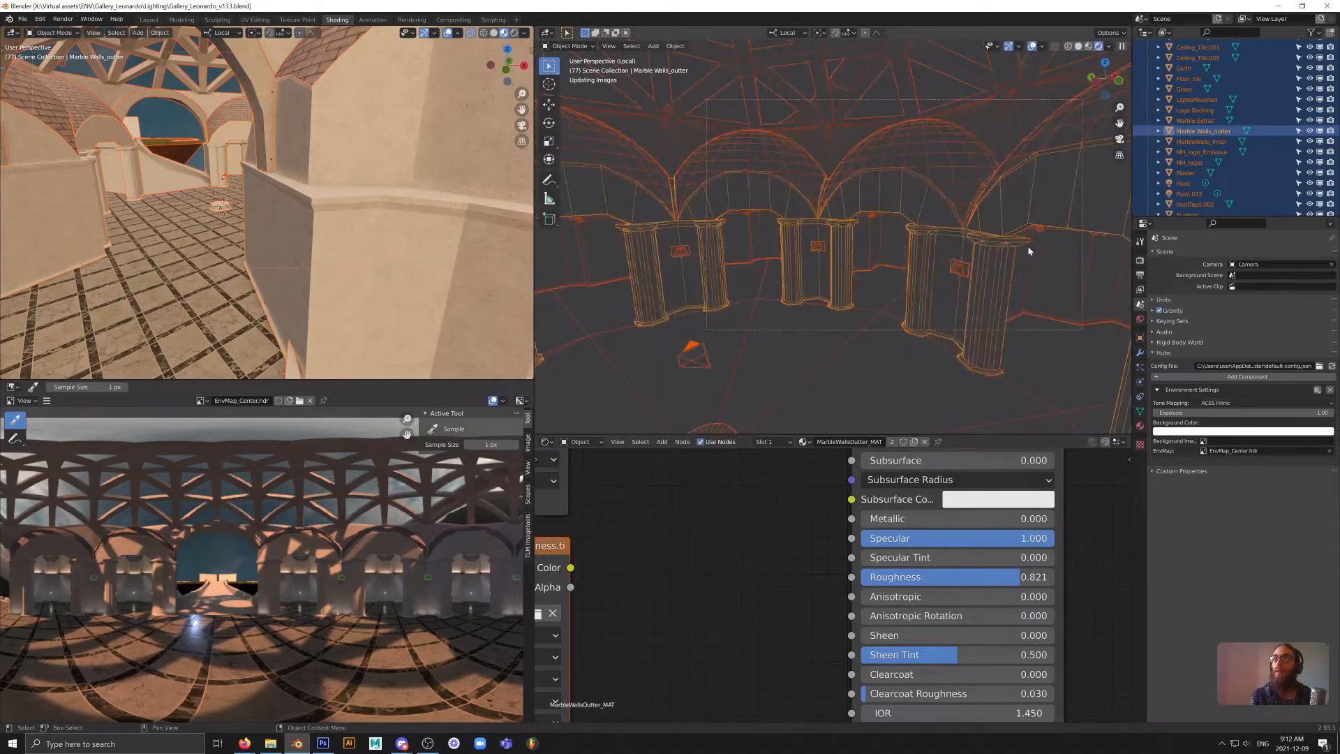
pyautogui.hotkey('ctrl', 'b')
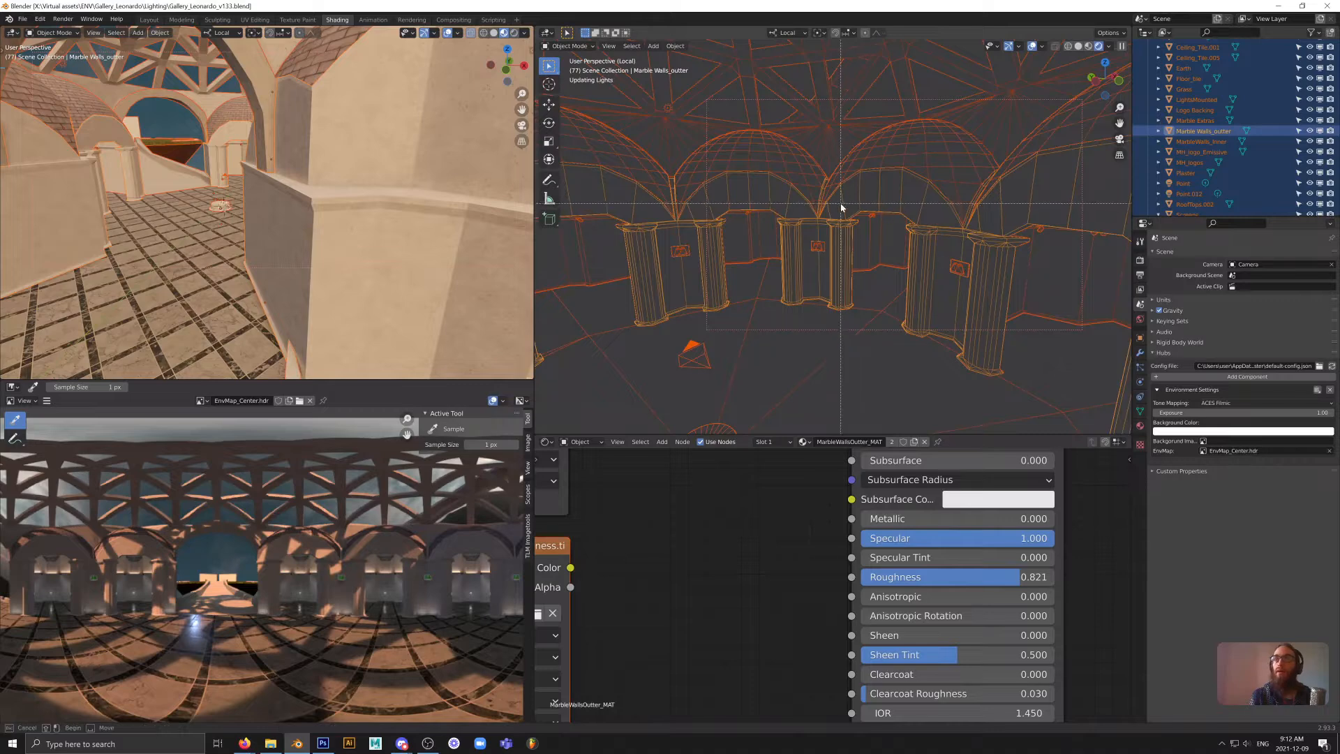
pyautogui.moveTo(841, 205); pyautogui.dragTo(1020, 323)
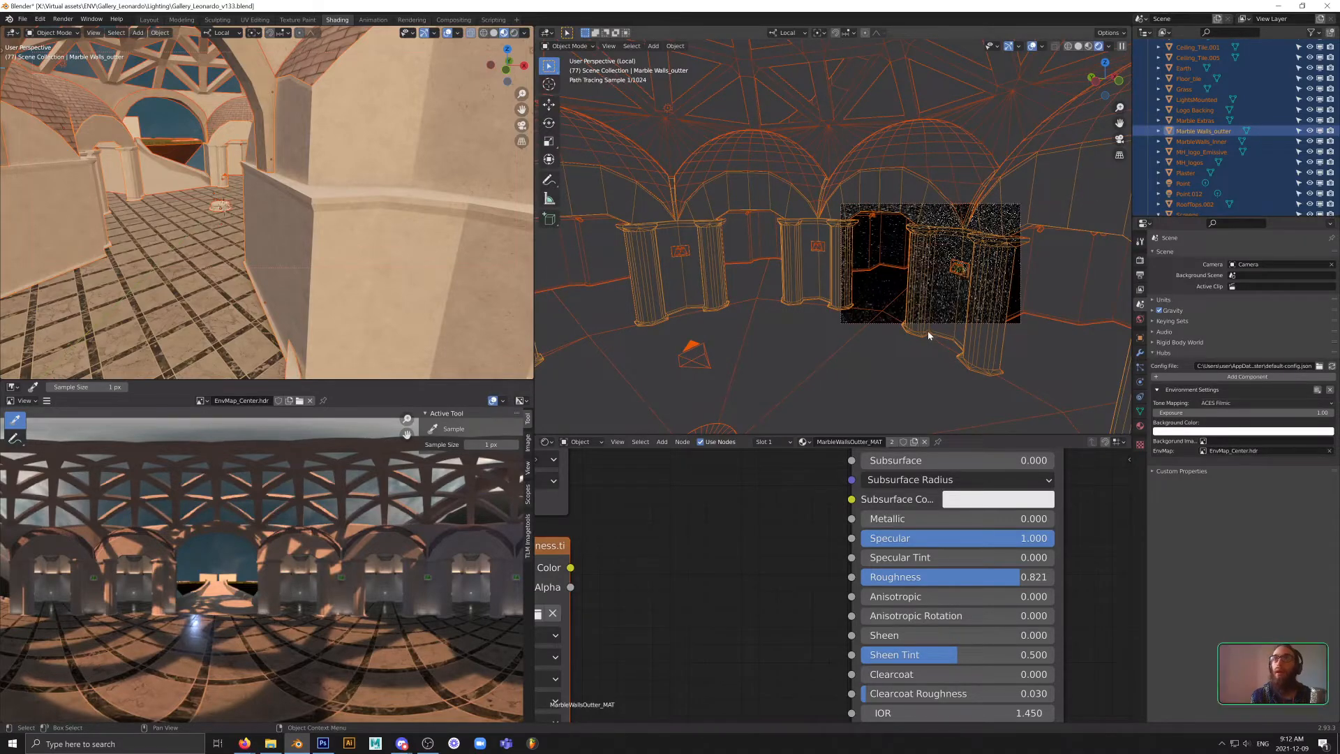
# - Collapse the Leonardo_Static_baking collection, enable the Lights collection, and expand it to list the room, courtyard and sun lights
pyautogui.scroll(-4, 1239, 127)
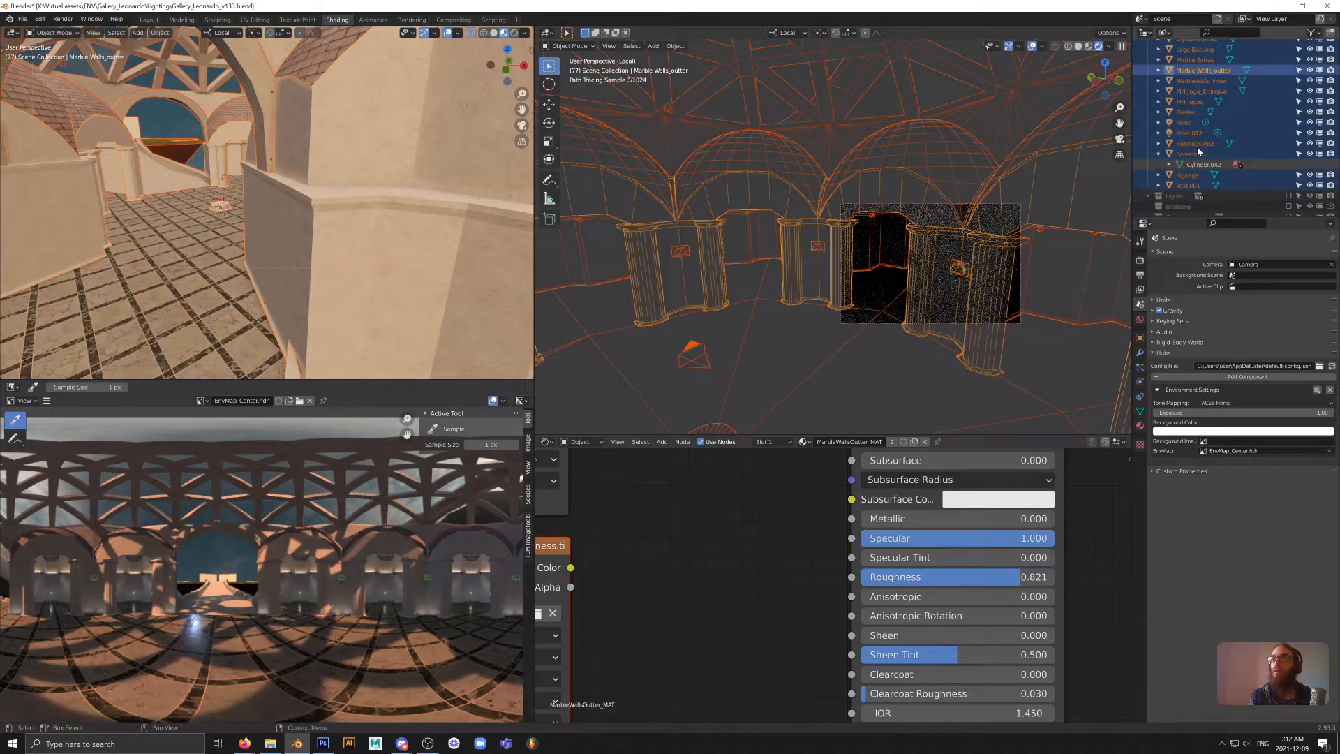
pyautogui.scroll(5, 1198, 150)
pyautogui.click(1148, 56)
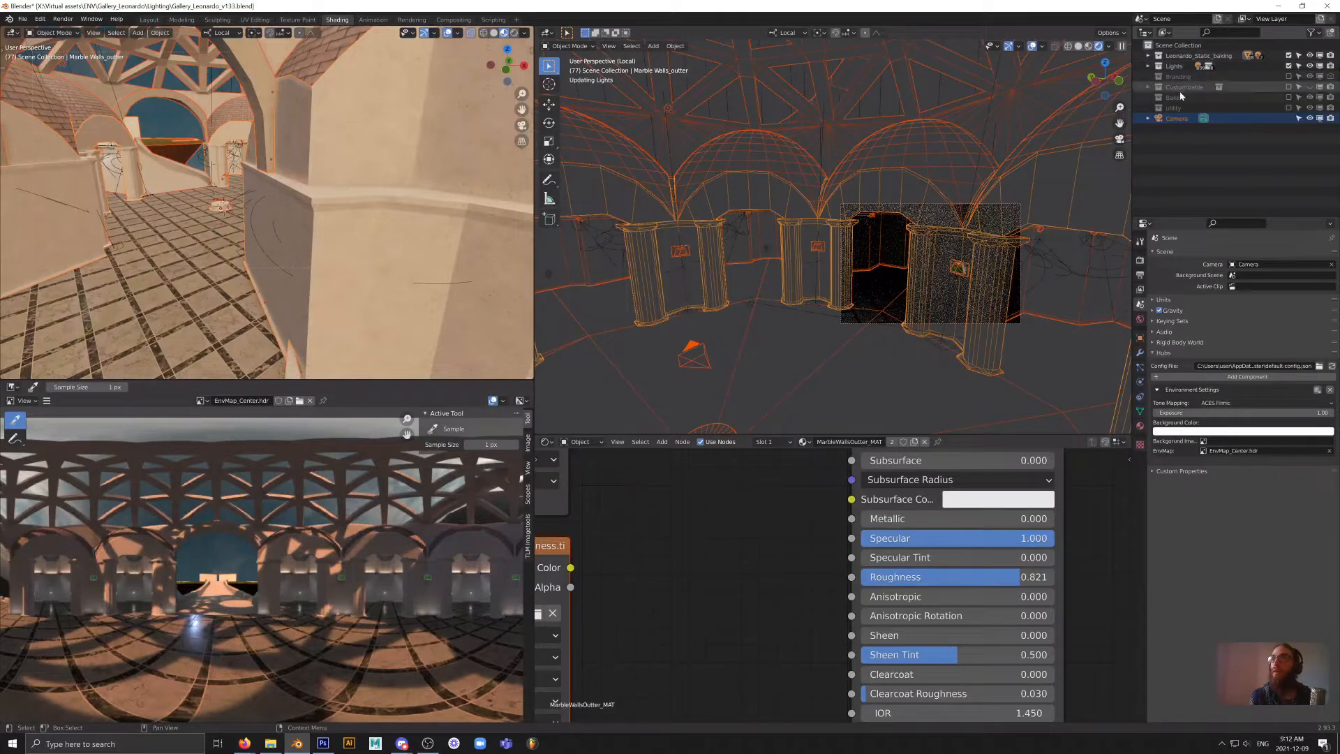
pyautogui.click(1148, 66)
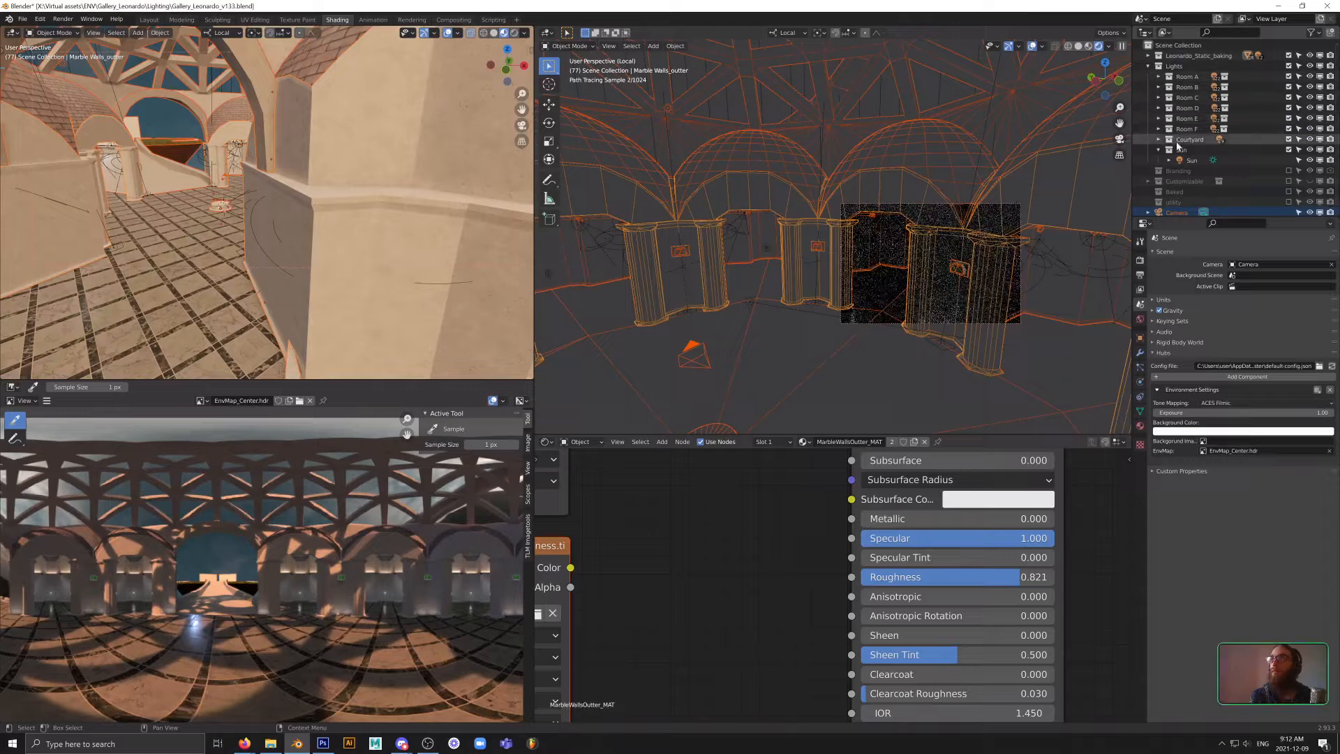
pyautogui.click(1158, 77)
pyautogui.click(1158, 77)
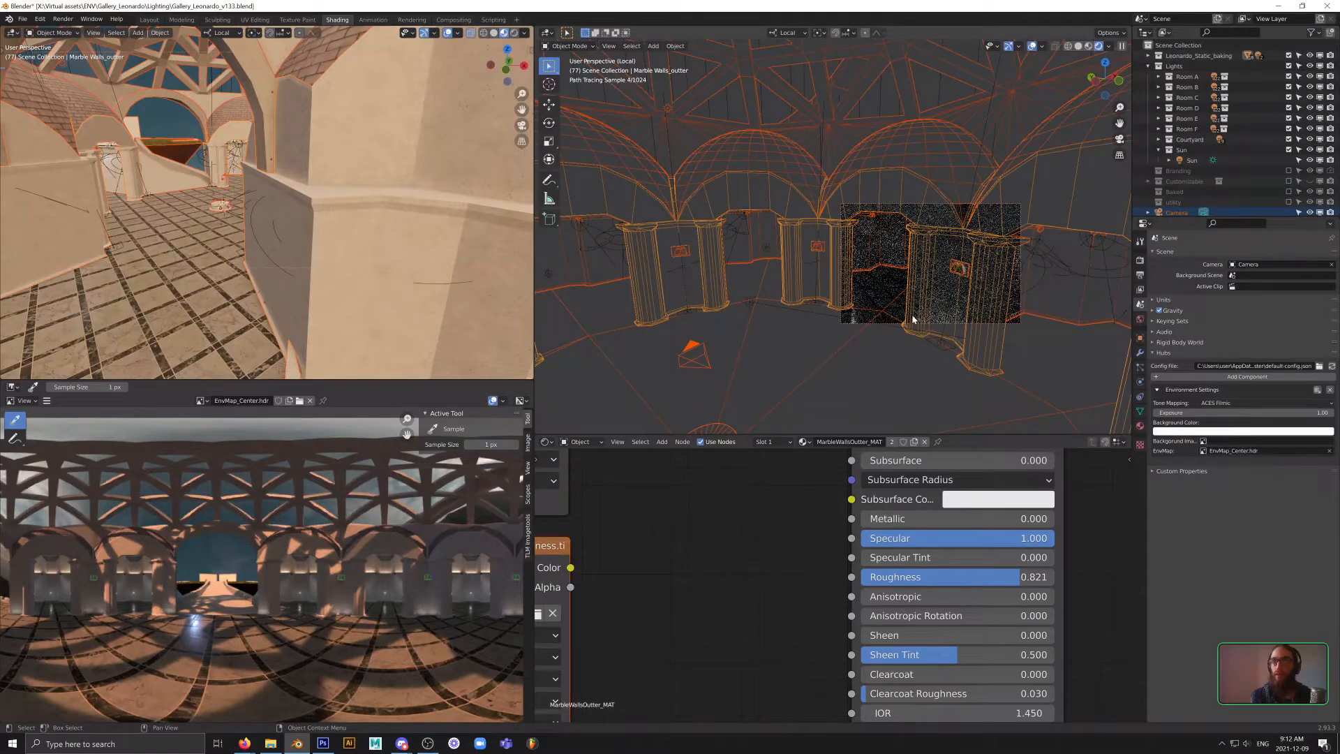
# - Redraw the render region around the lower part of the columns, select the inner marble walls, and check the render with overlays temporarily hidden
pyautogui.moveTo(904, 260); pyautogui.dragTo(1016, 394)
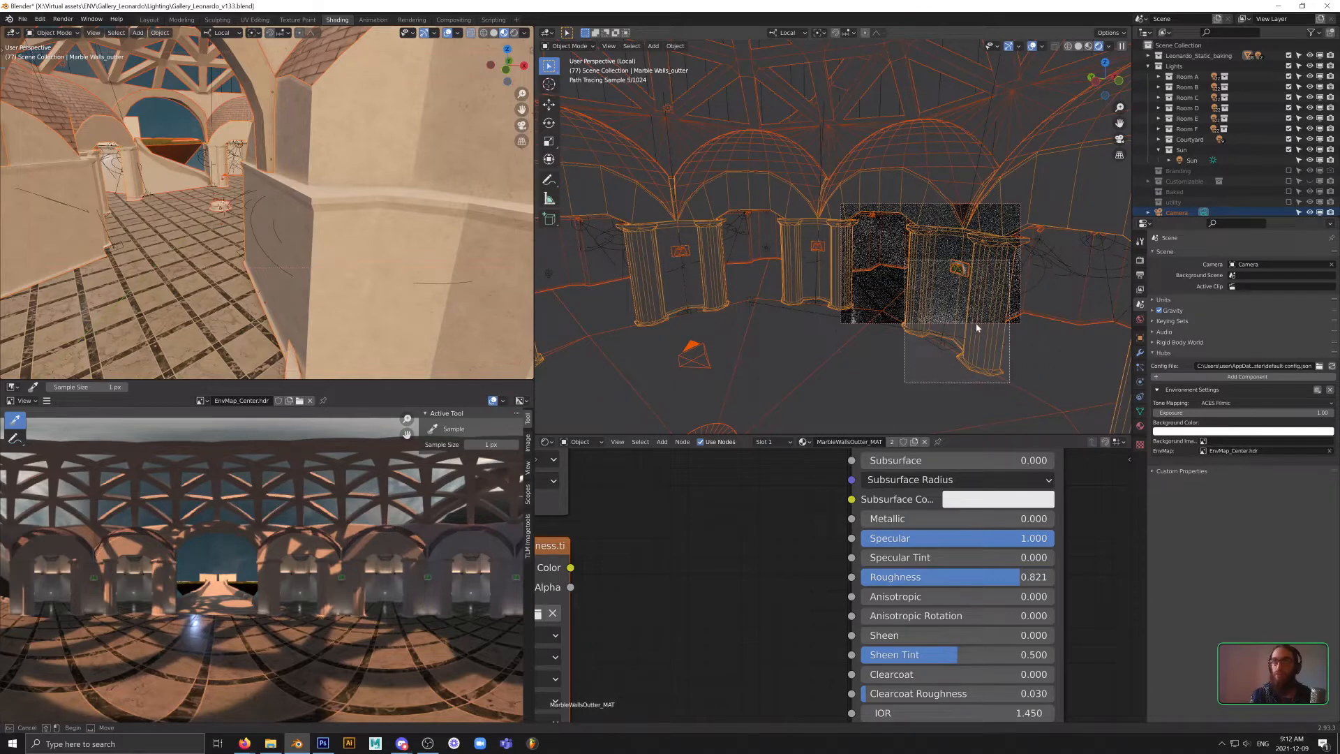
pyautogui.moveTo(977, 328); pyautogui.dragTo(1010, 383)
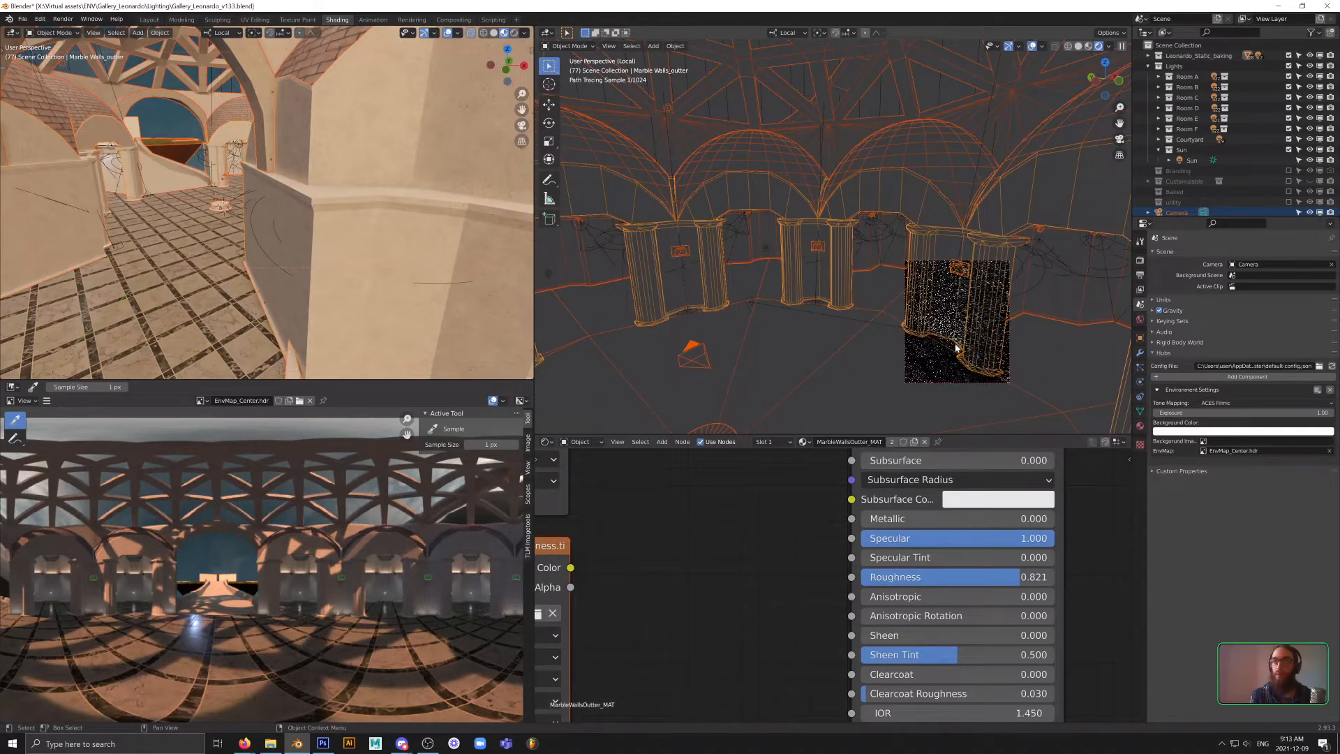
pyautogui.click(689, 314)
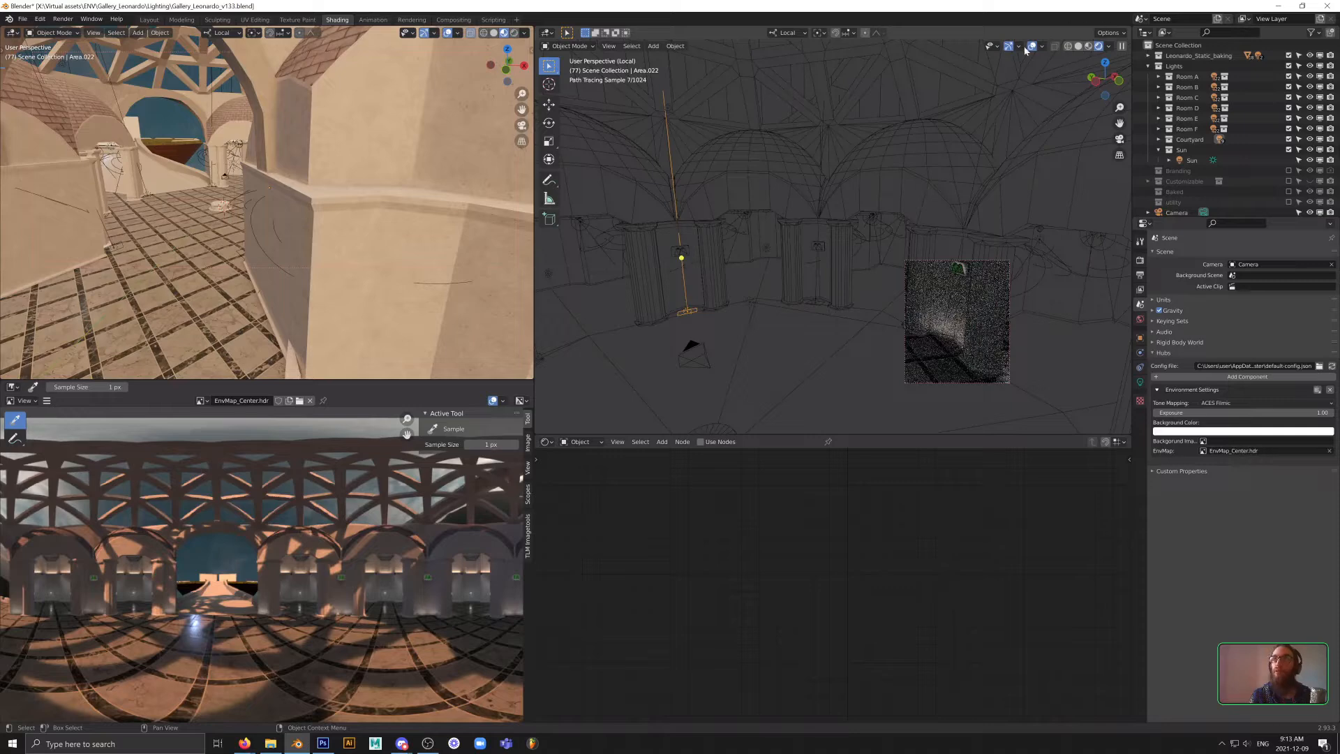
pyautogui.click(959, 338)
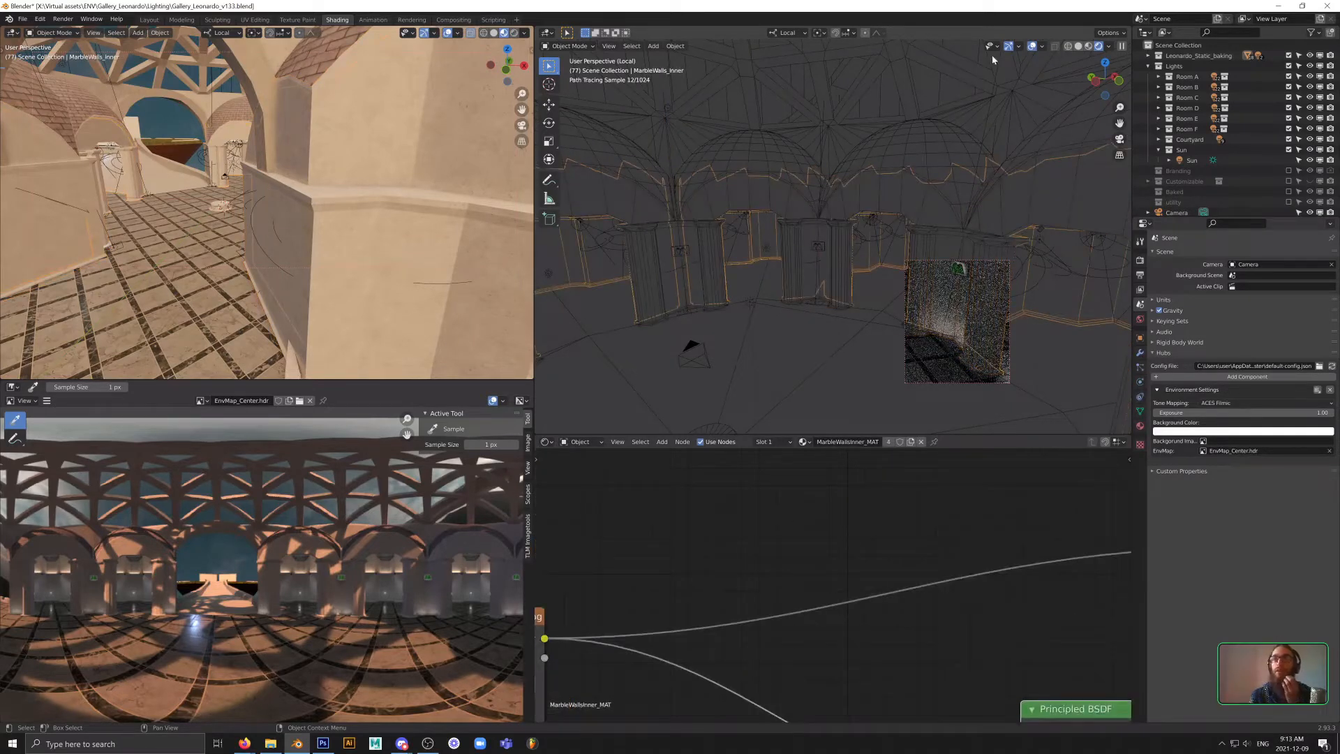
pyautogui.click(1033, 46)
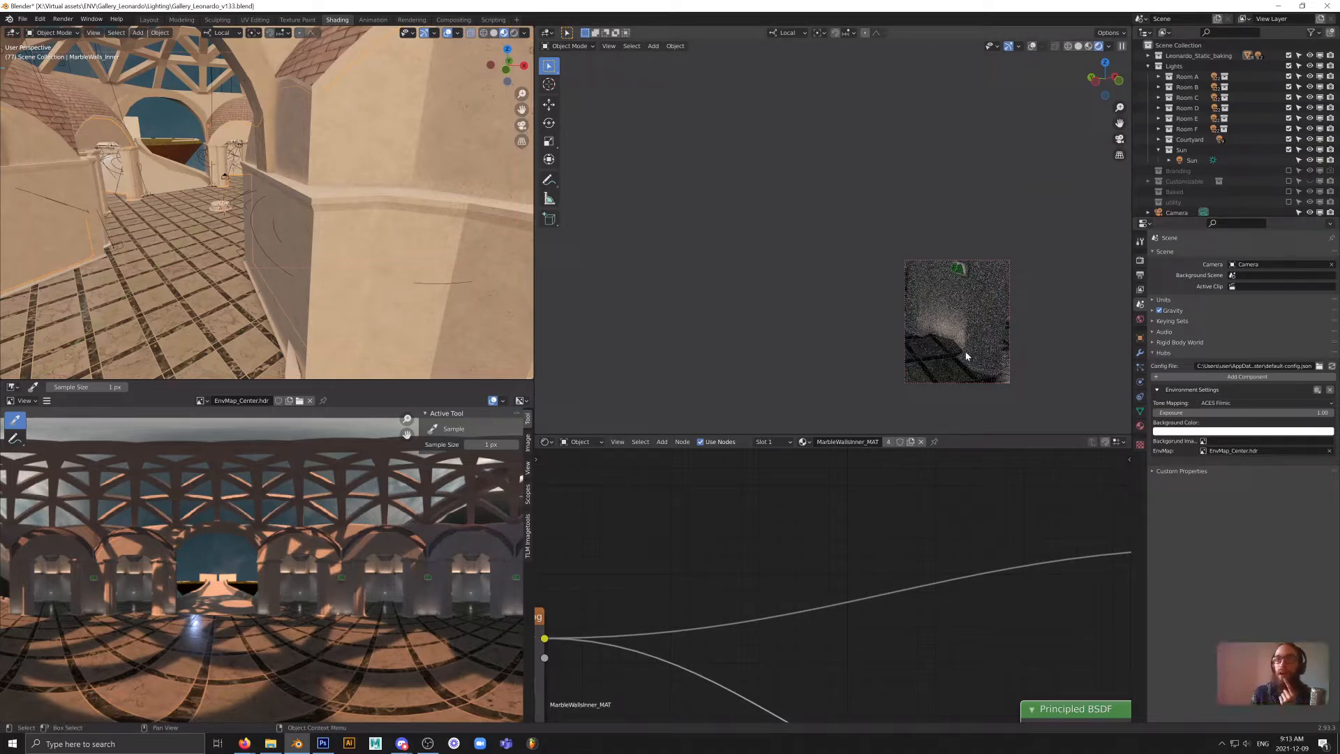
pyautogui.click(1033, 47)
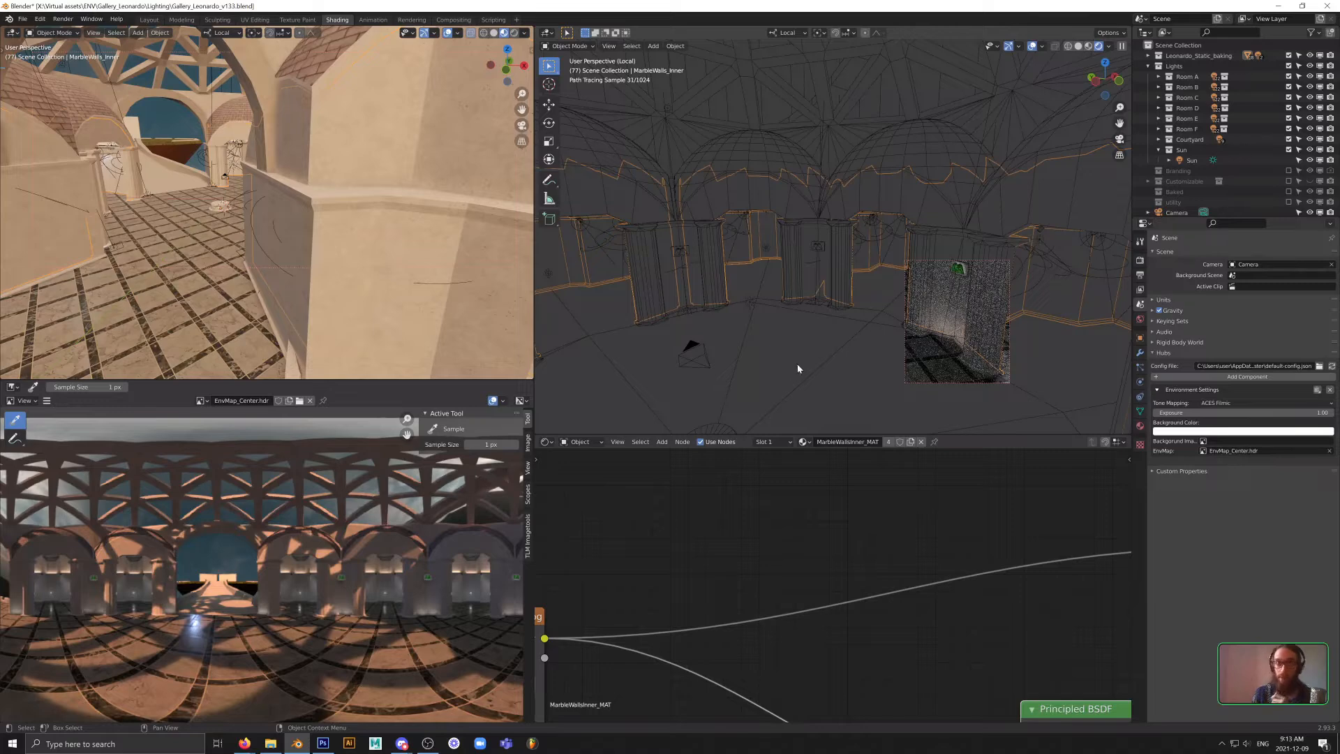
# - Display the LB_MarbleRoomWalls_128samp_32bit_2048.hdr lightmap in the image editor and pause the viewport render
pyautogui.click(203, 401)
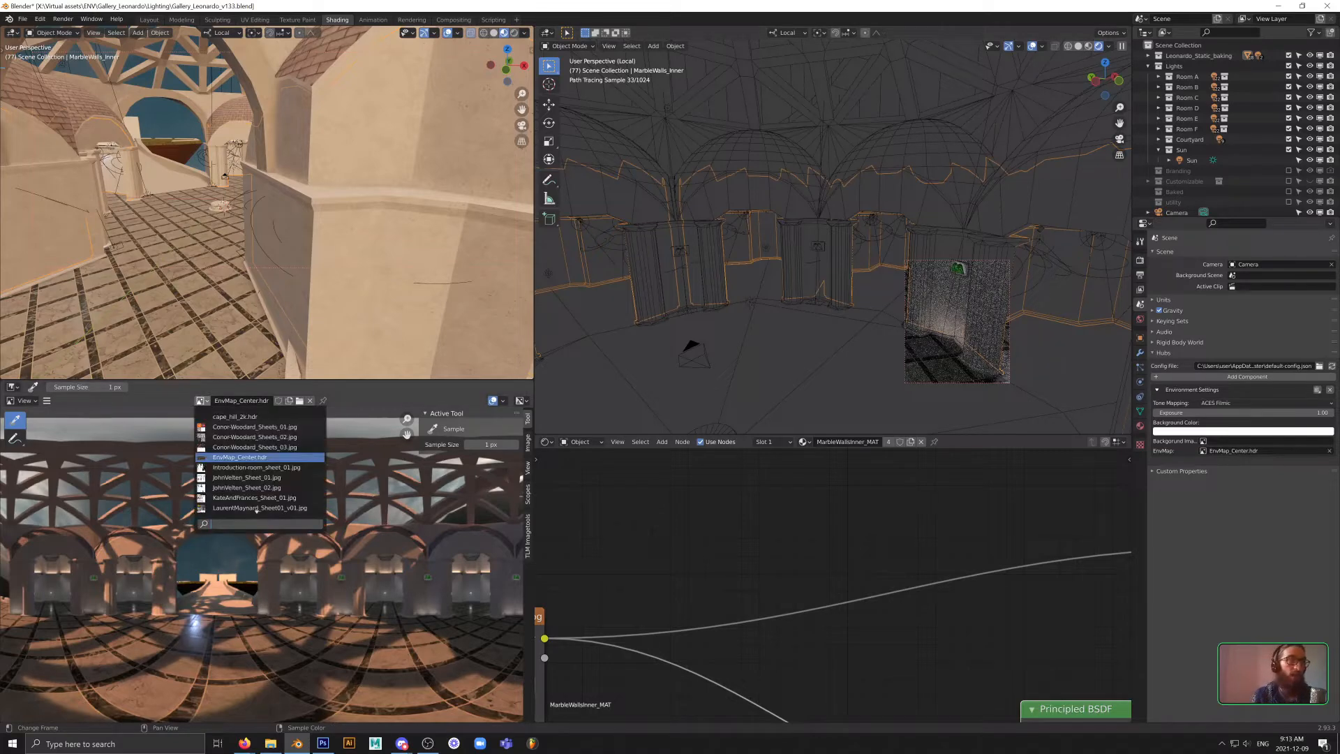
pyautogui.scroll(-4, 256, 510)
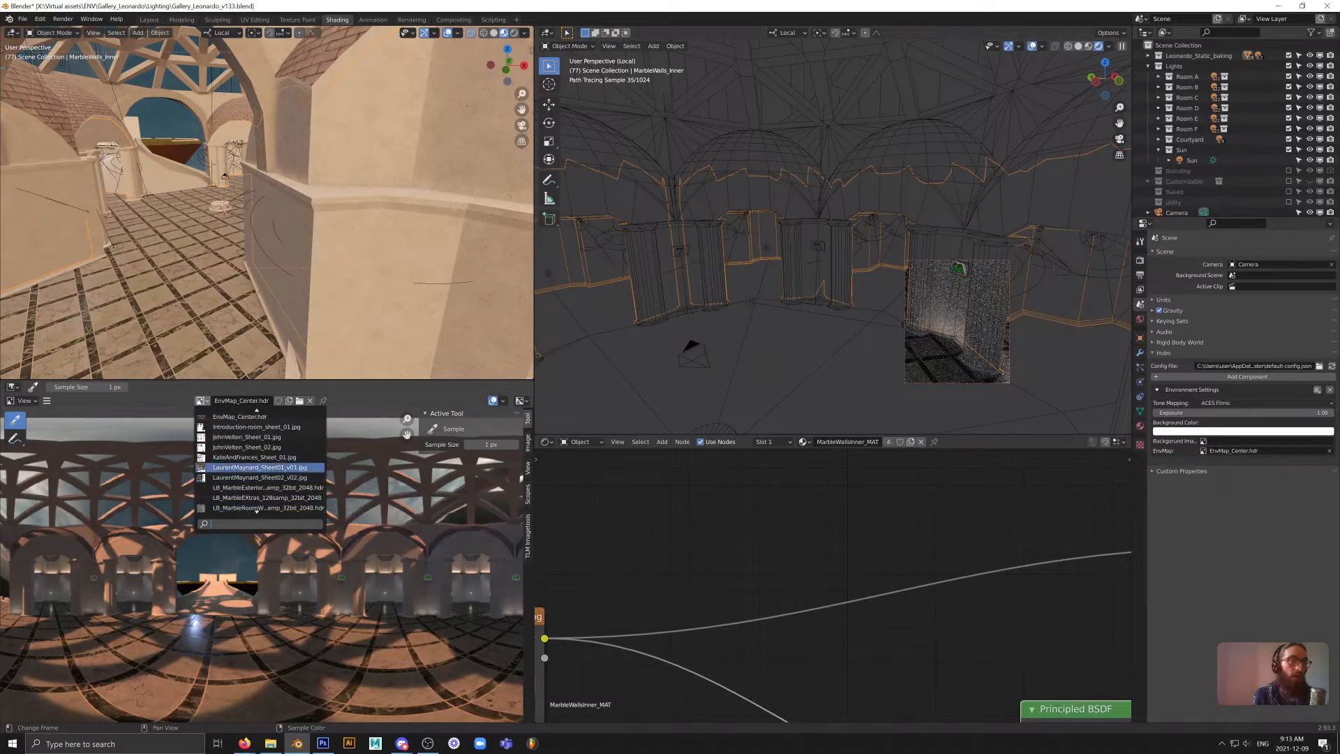
pyautogui.scroll(-3, 256, 510)
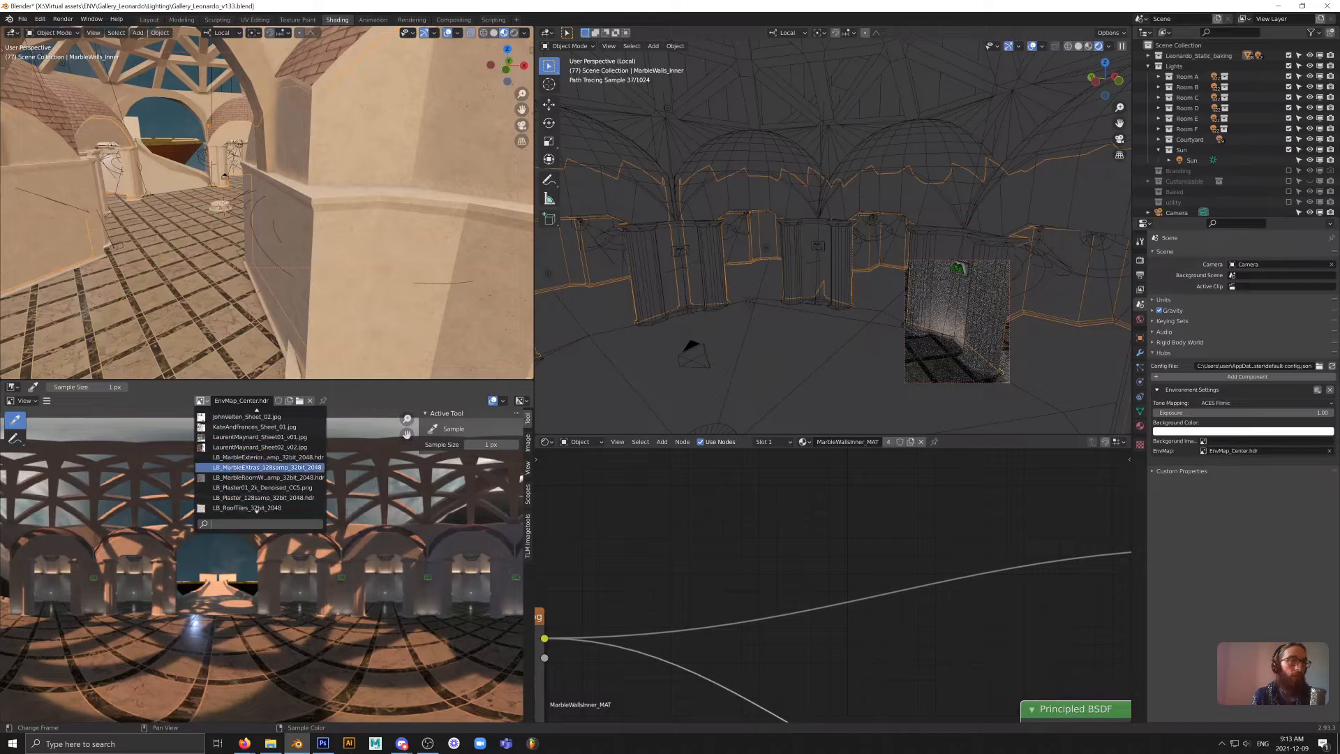
pyautogui.press('Down')
pyautogui.press('Down')
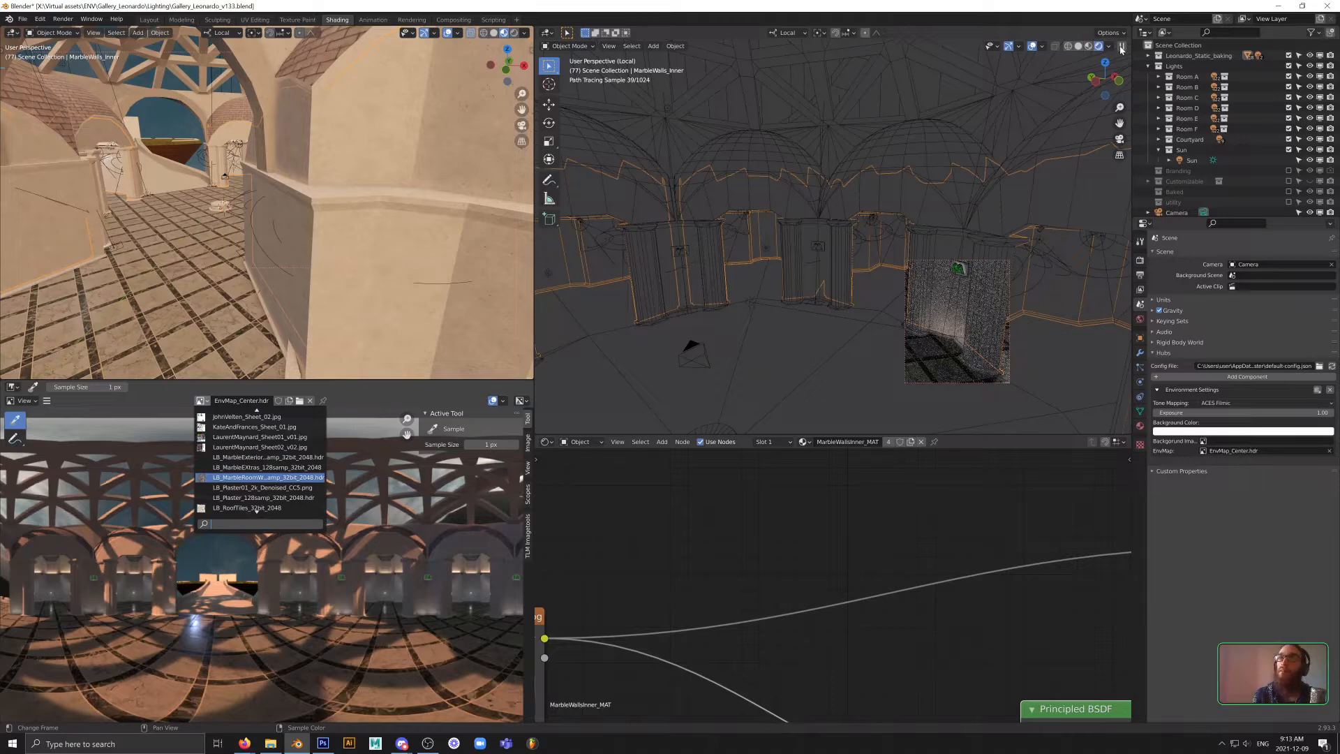
pyautogui.press('Return')
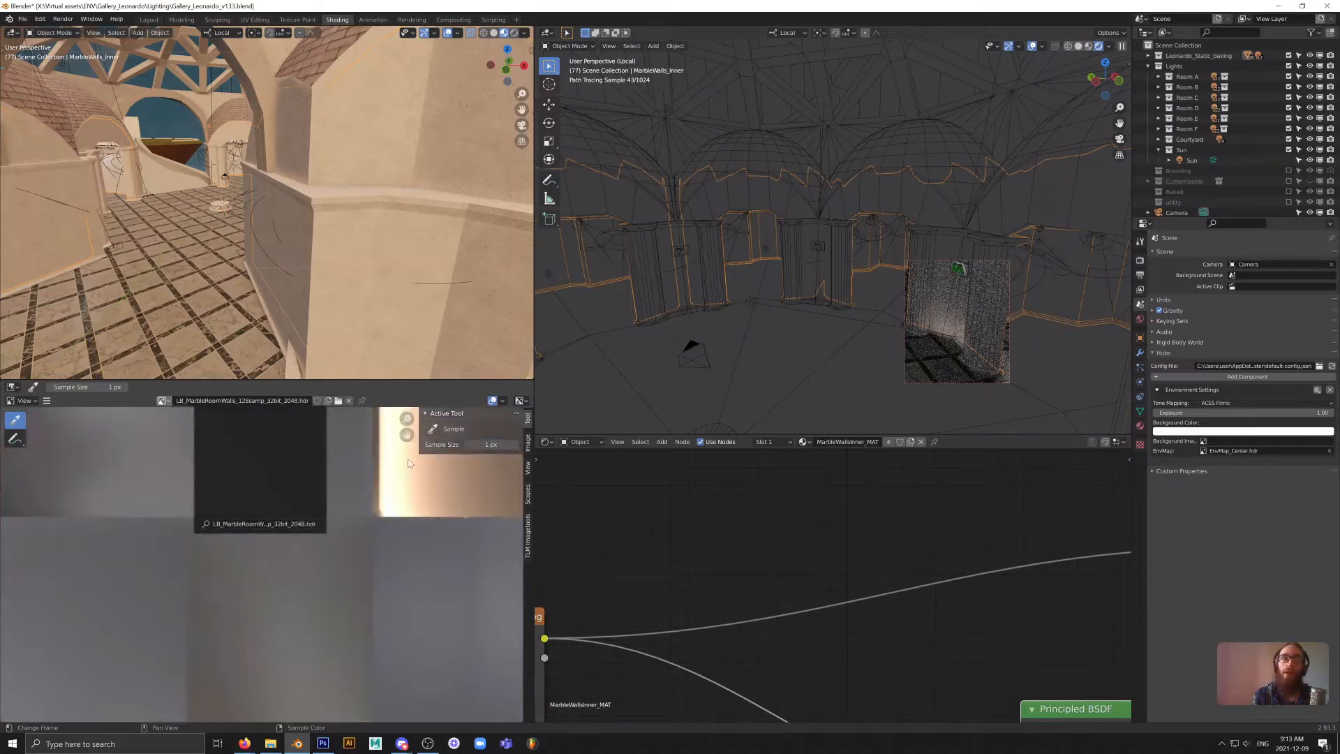
pyautogui.scroll(-2, 369, 509)
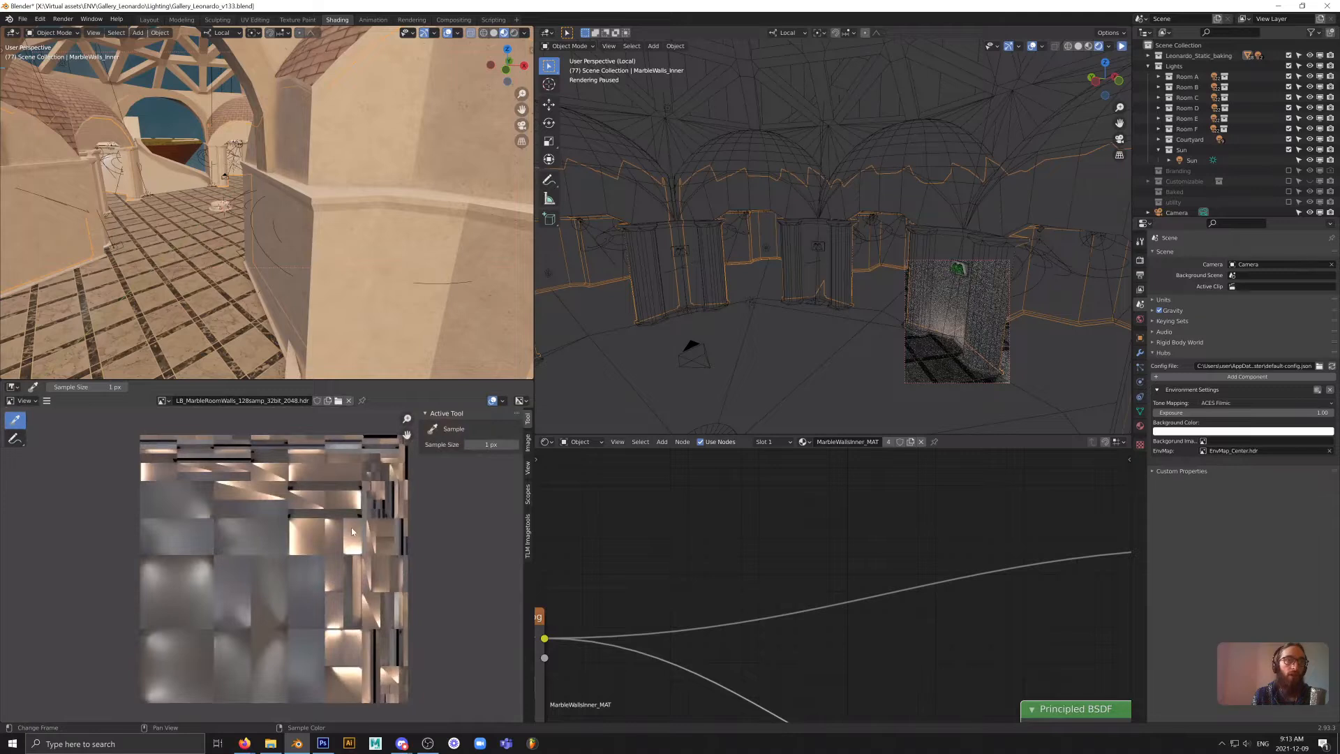
pyautogui.scroll(2, 353, 529)
pyautogui.scroll(3, 178, 638)
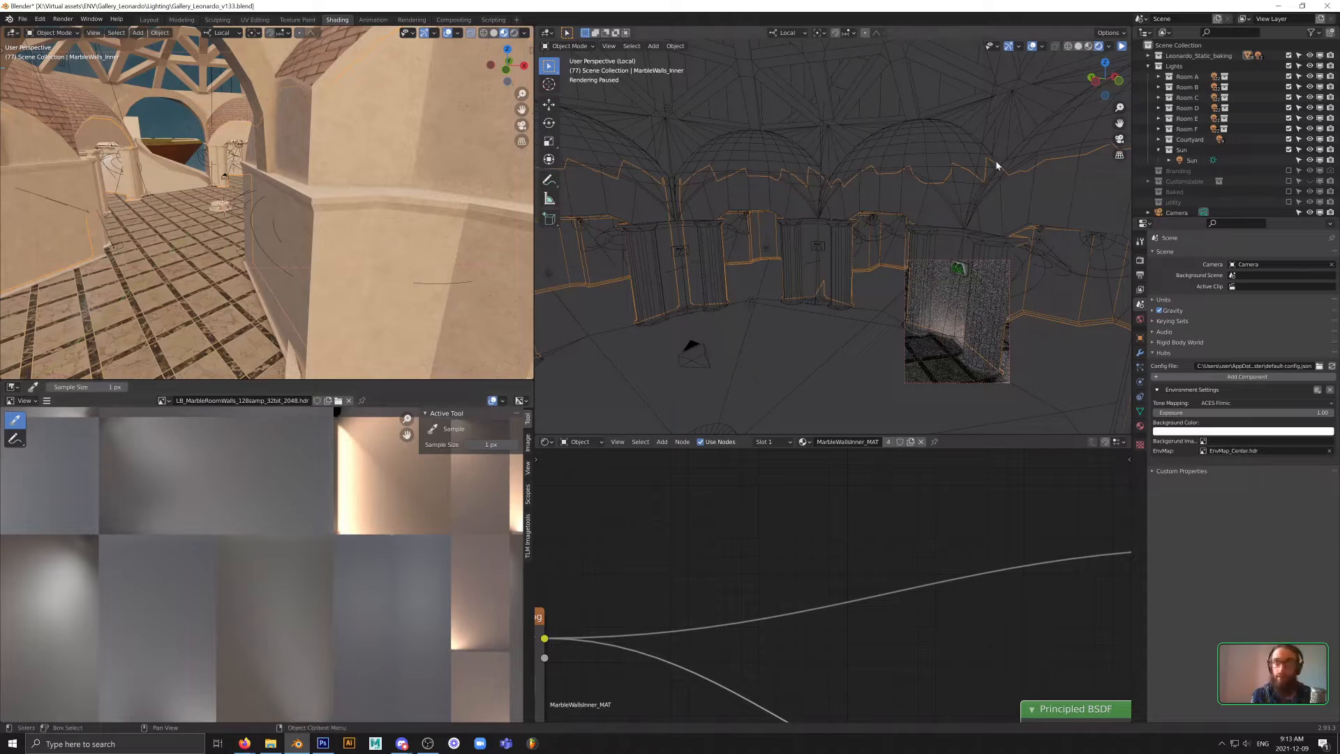
# - Switch the gallery viewport to Material Preview facing the arches, and inspect the baked wall lighting in the lightmap
pyautogui.moveTo(783, 321); pyautogui.dragTo(909, 285, button='middle')
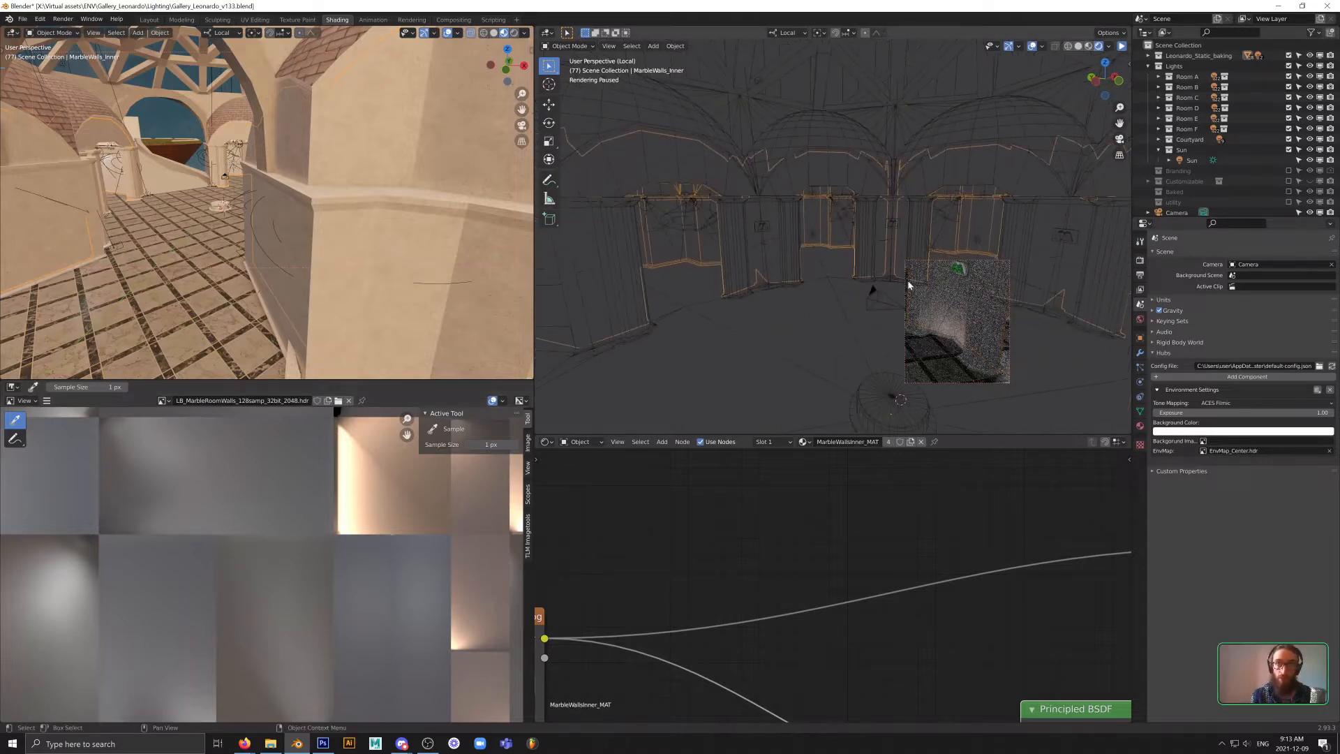
pyautogui.click(1088, 47)
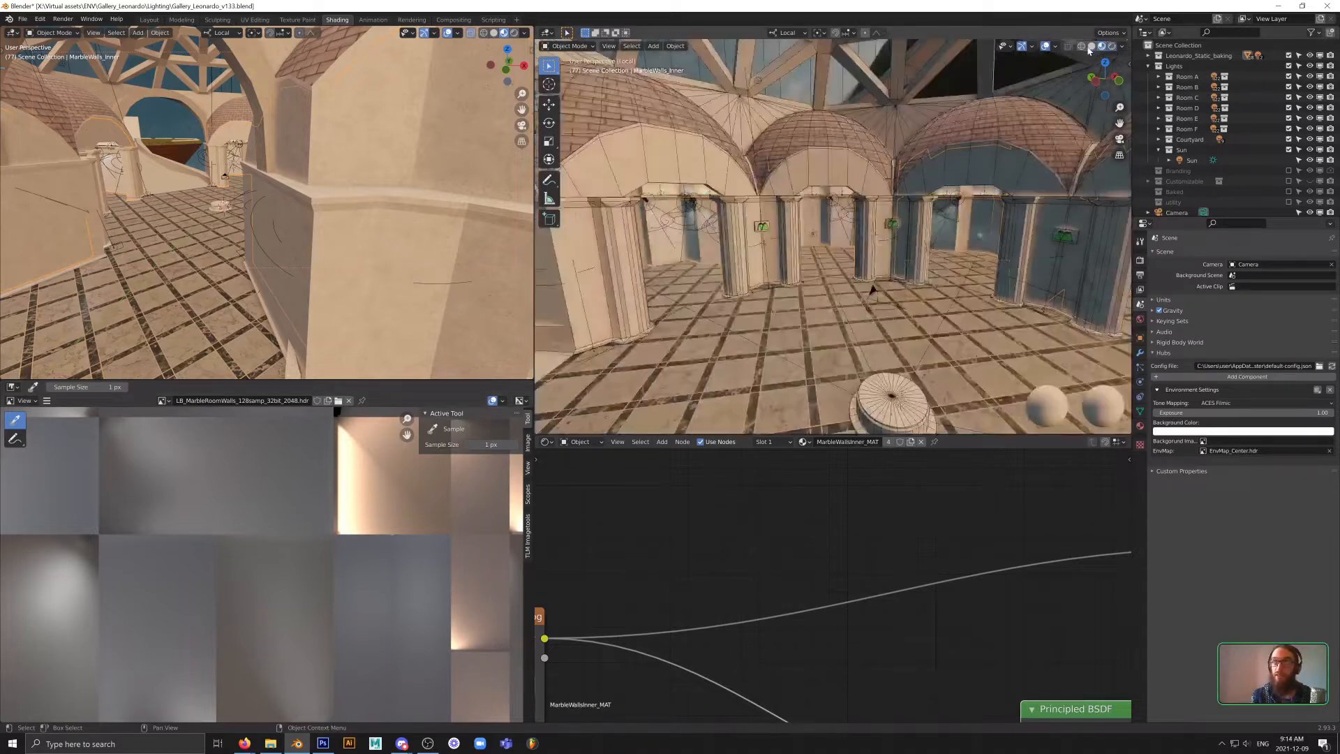
pyautogui.scroll(-1, 286, 559)
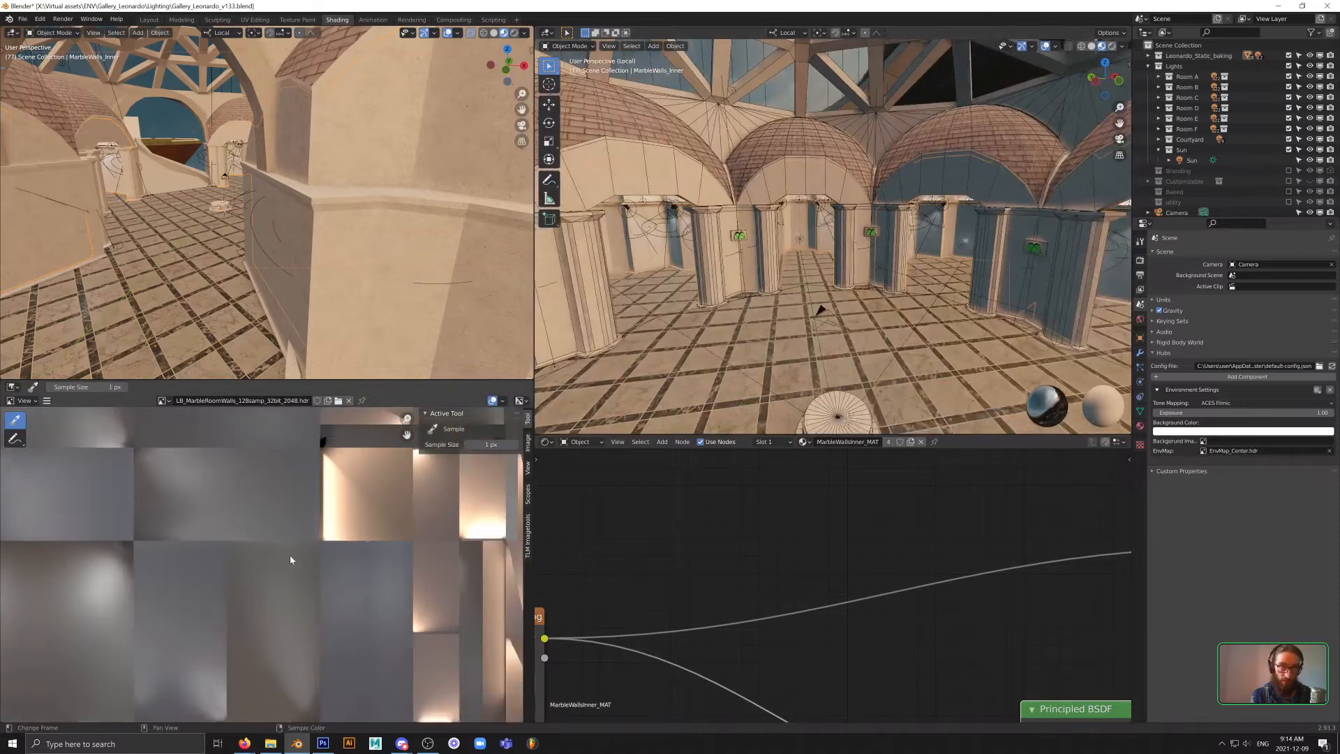
pyautogui.scroll(-4, 291, 558)
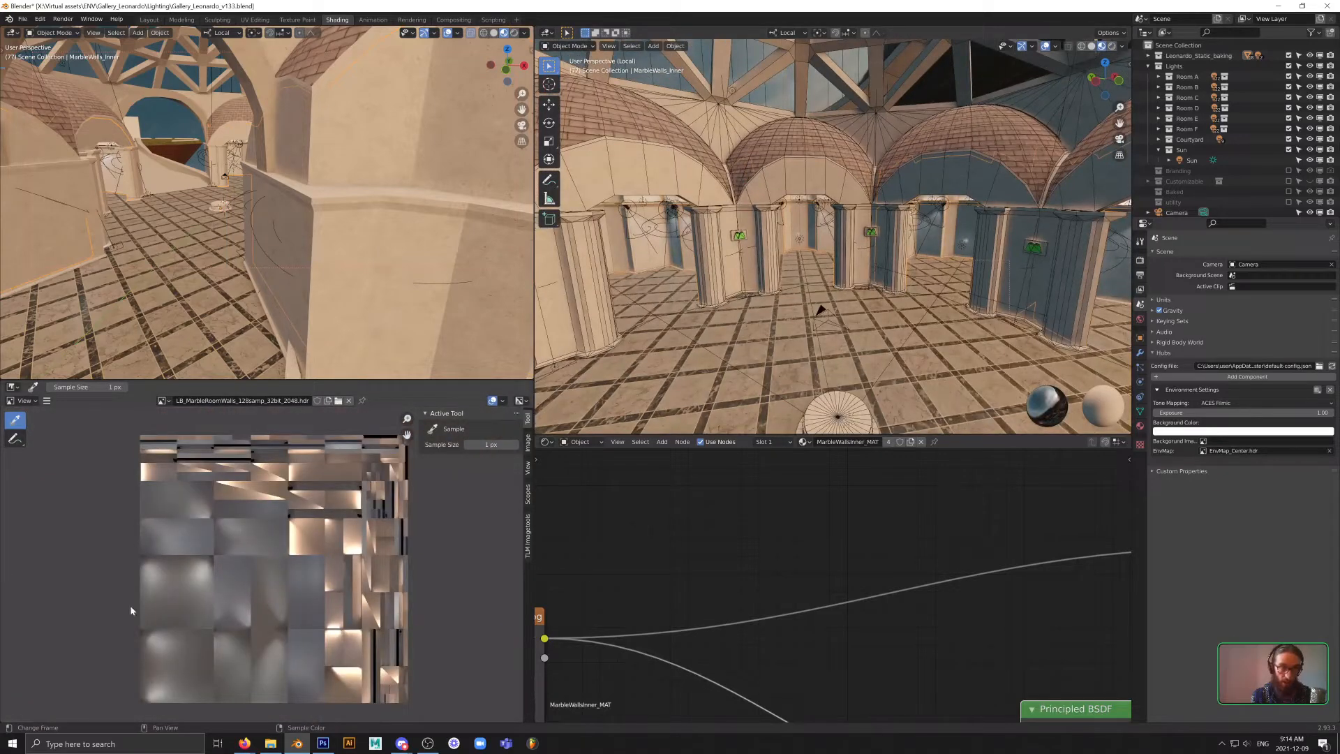
pyautogui.scroll(4, 130, 610)
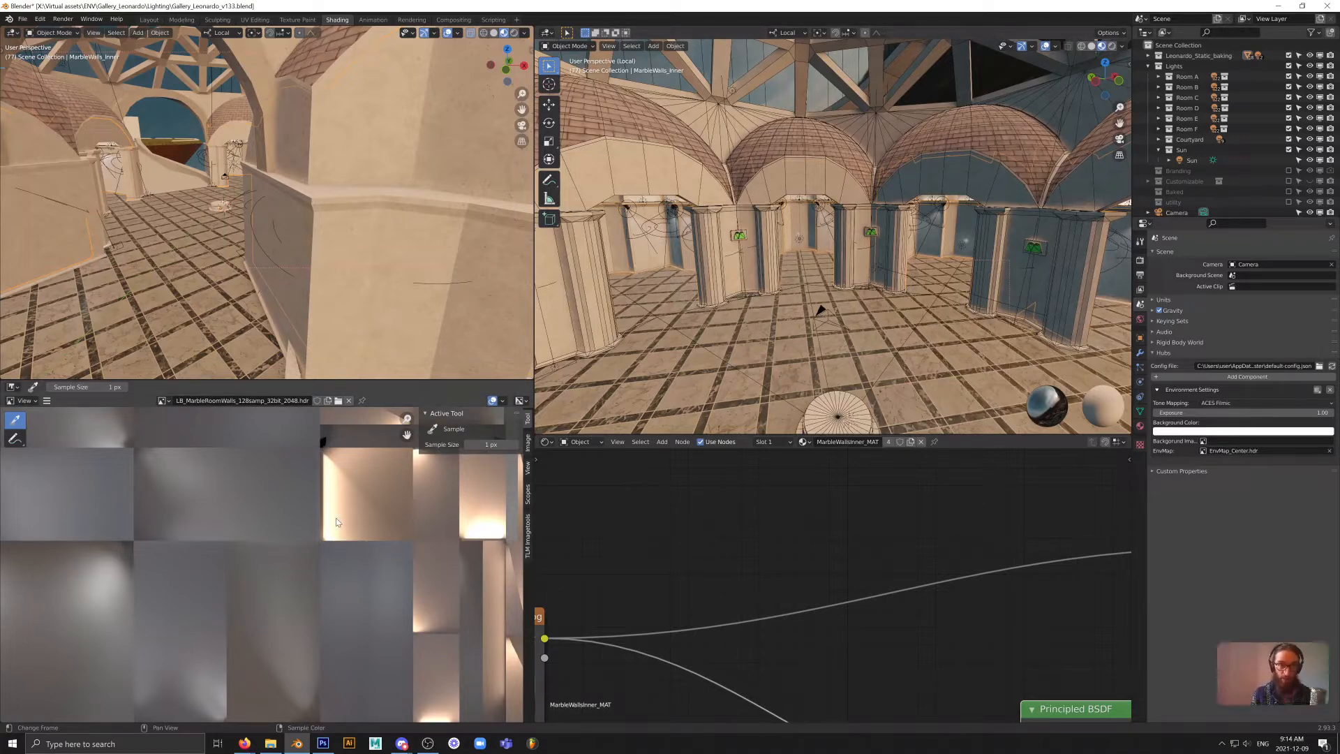
pyautogui.scroll(-3, 333, 533)
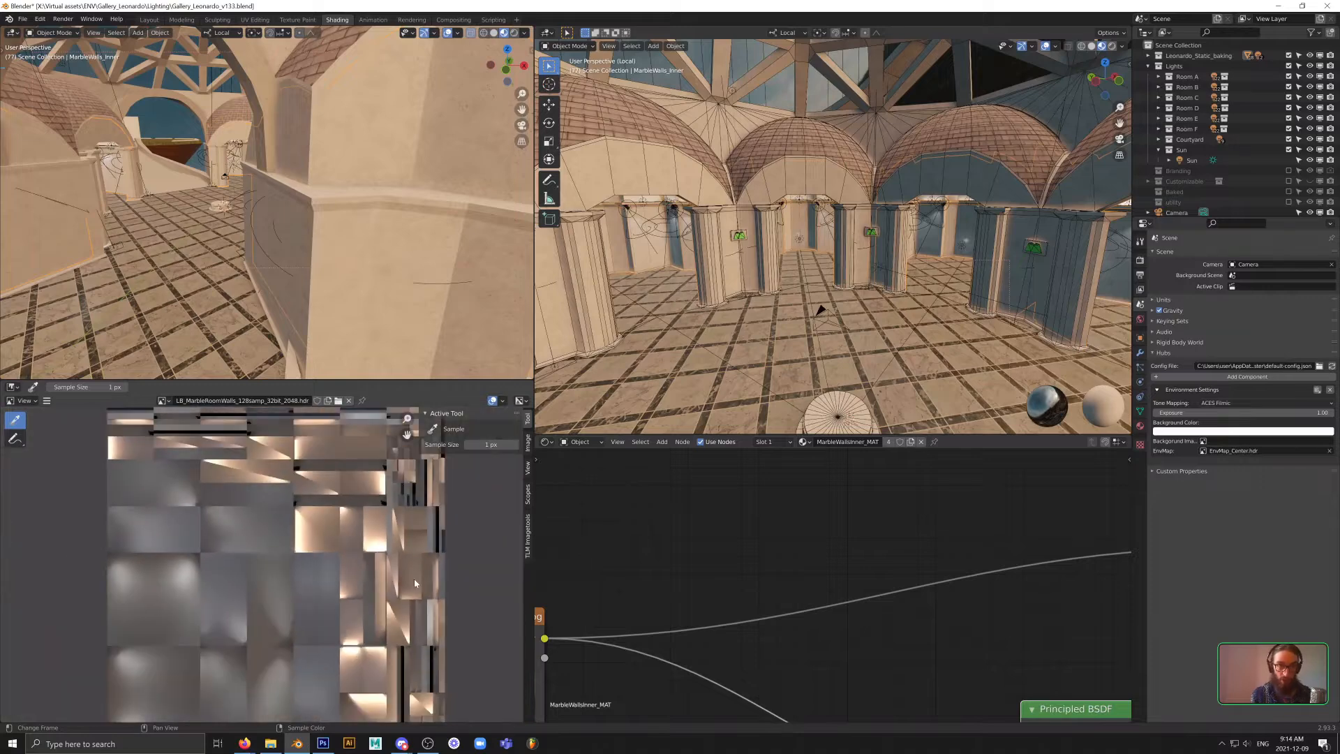
pyautogui.scroll(-2, 414, 583)
pyautogui.scroll(6, 223, 526)
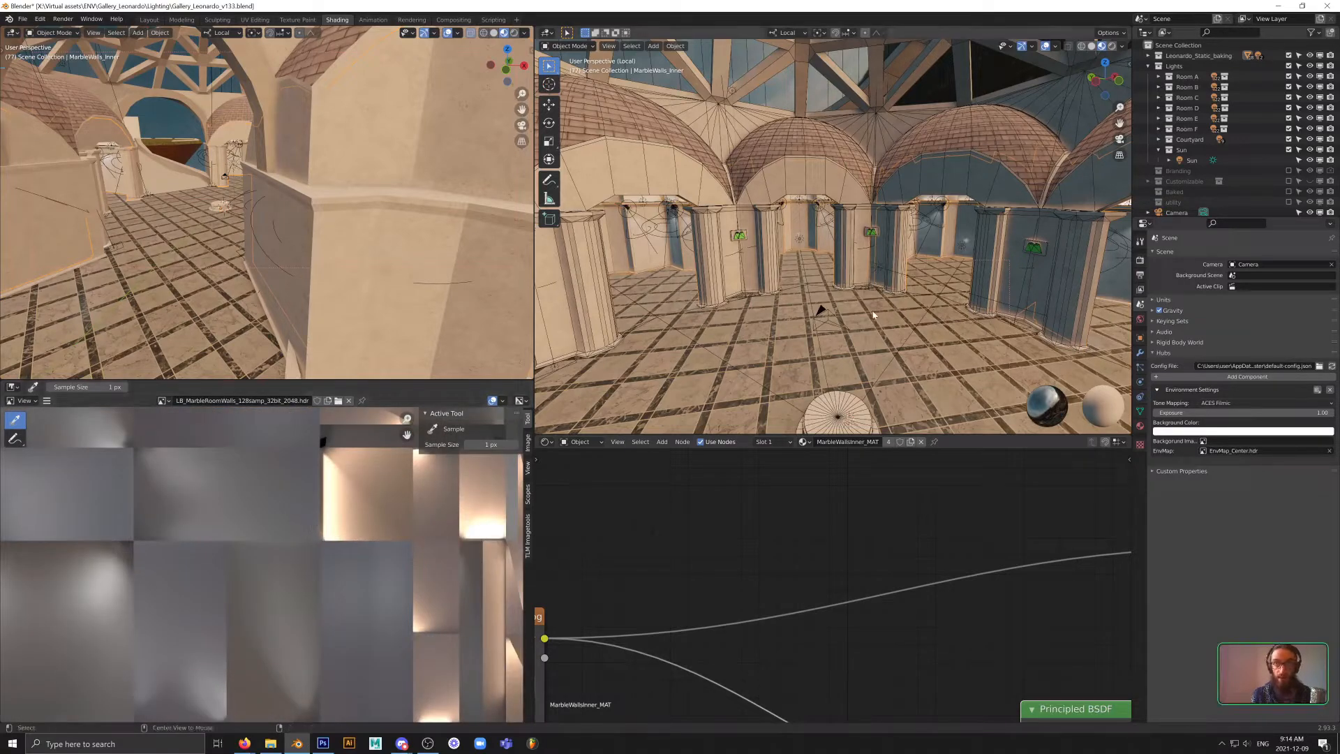
# - Examine the spotlights and lit walls inside an alcove, then the arches and columns around the central hall
pyautogui.scroll(3, 889, 328)
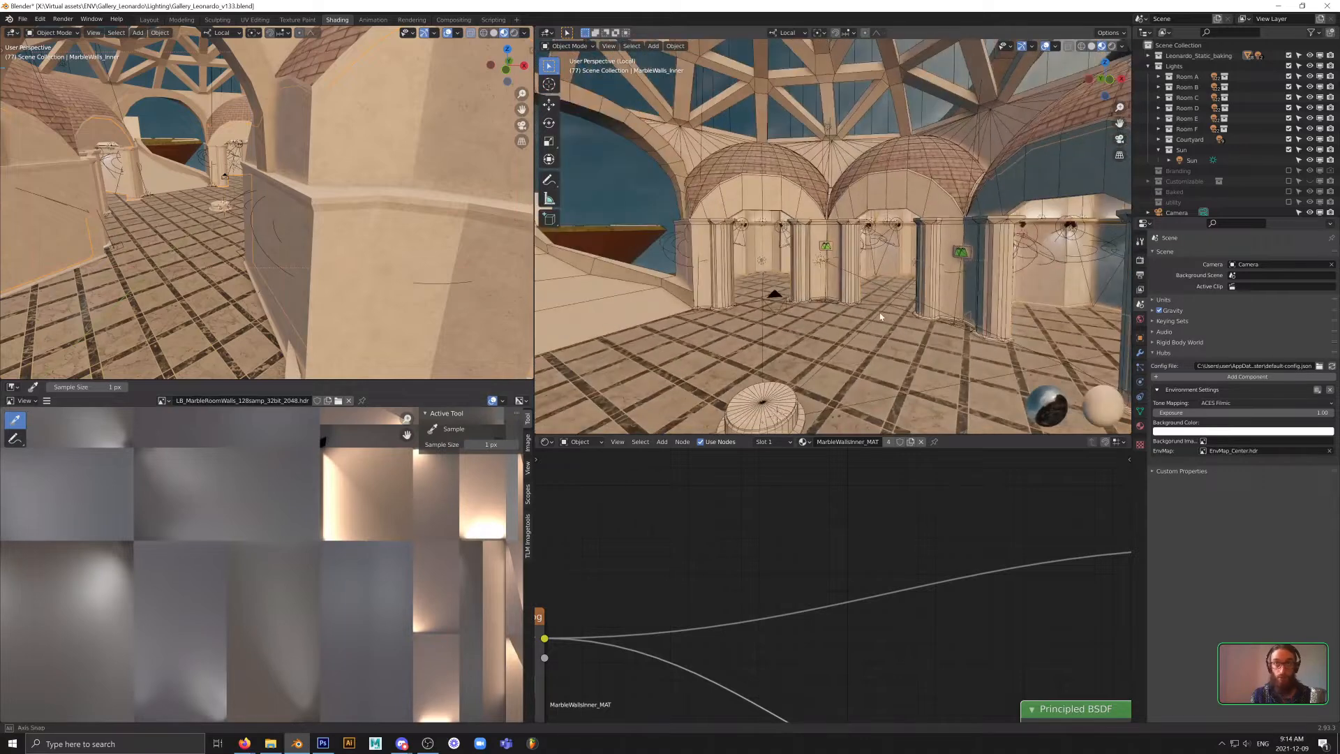
pyautogui.scroll(5, 910, 320)
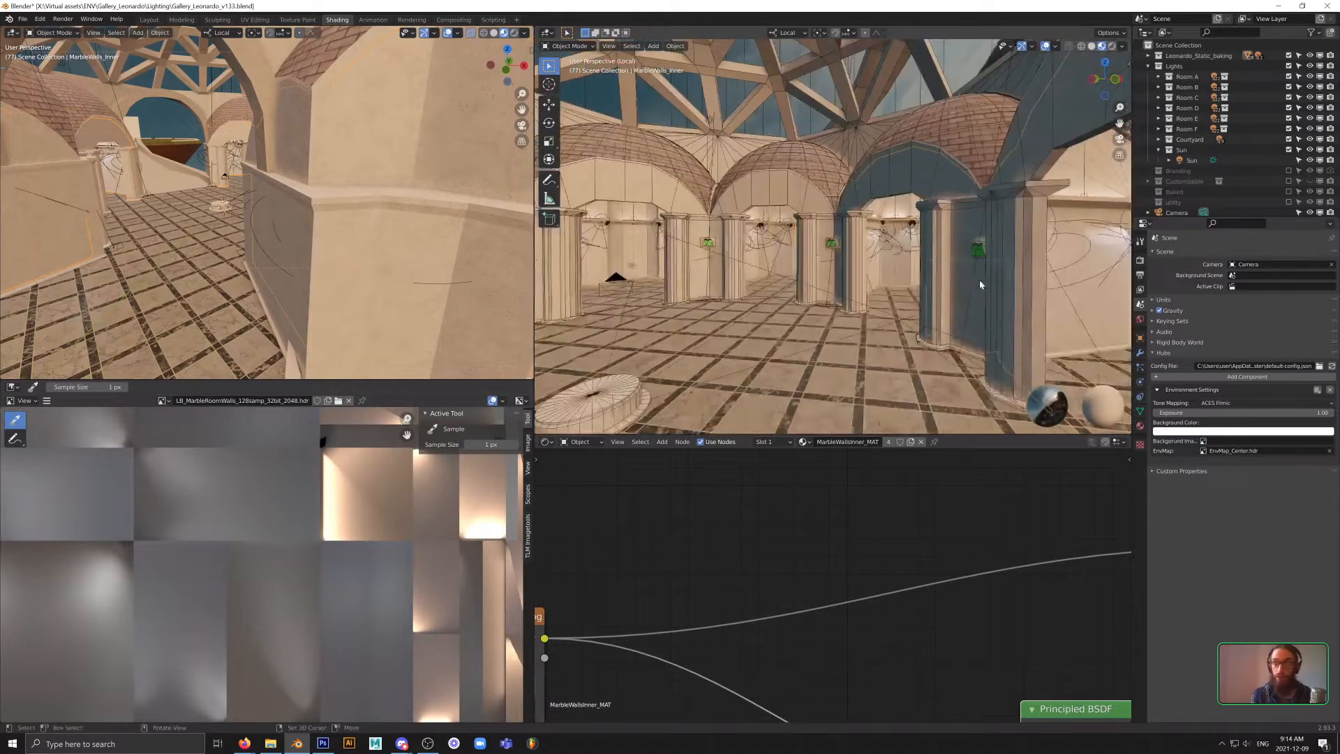
pyautogui.scroll(2, 937, 278)
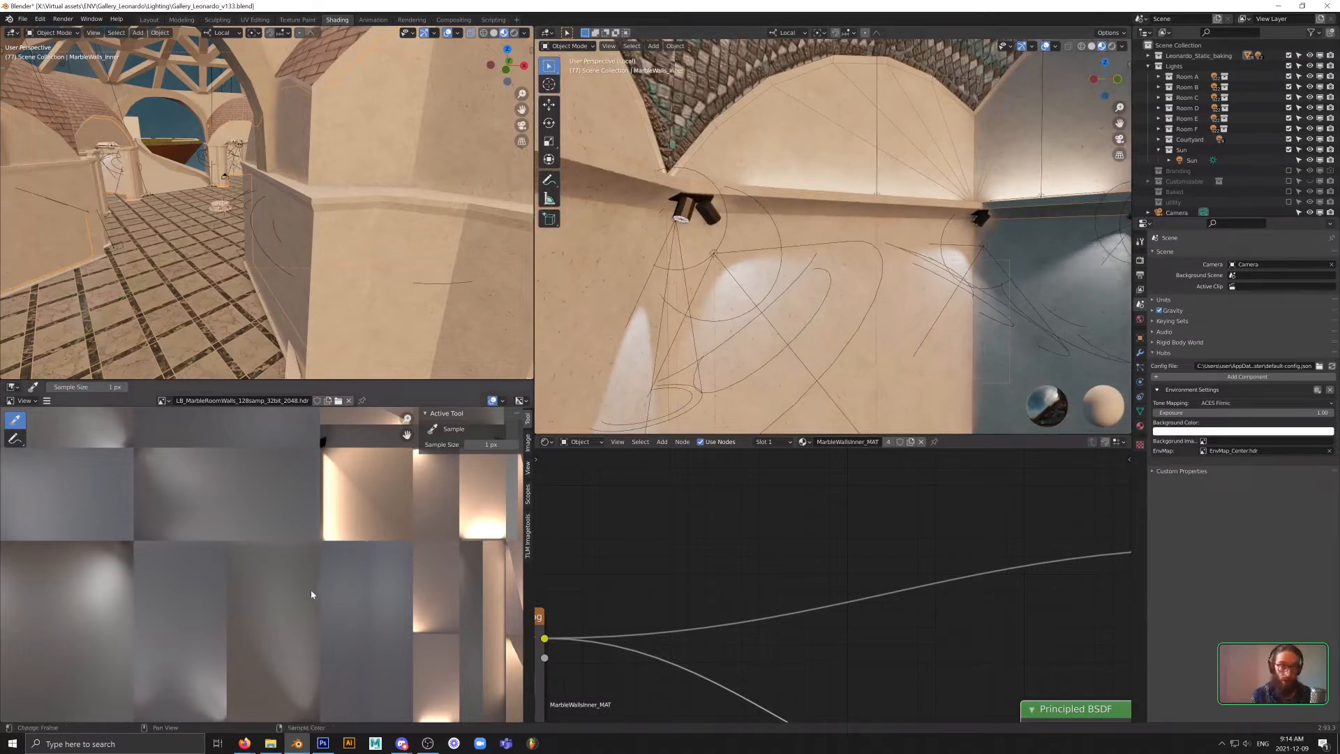
pyautogui.scroll(-4, 315, 592)
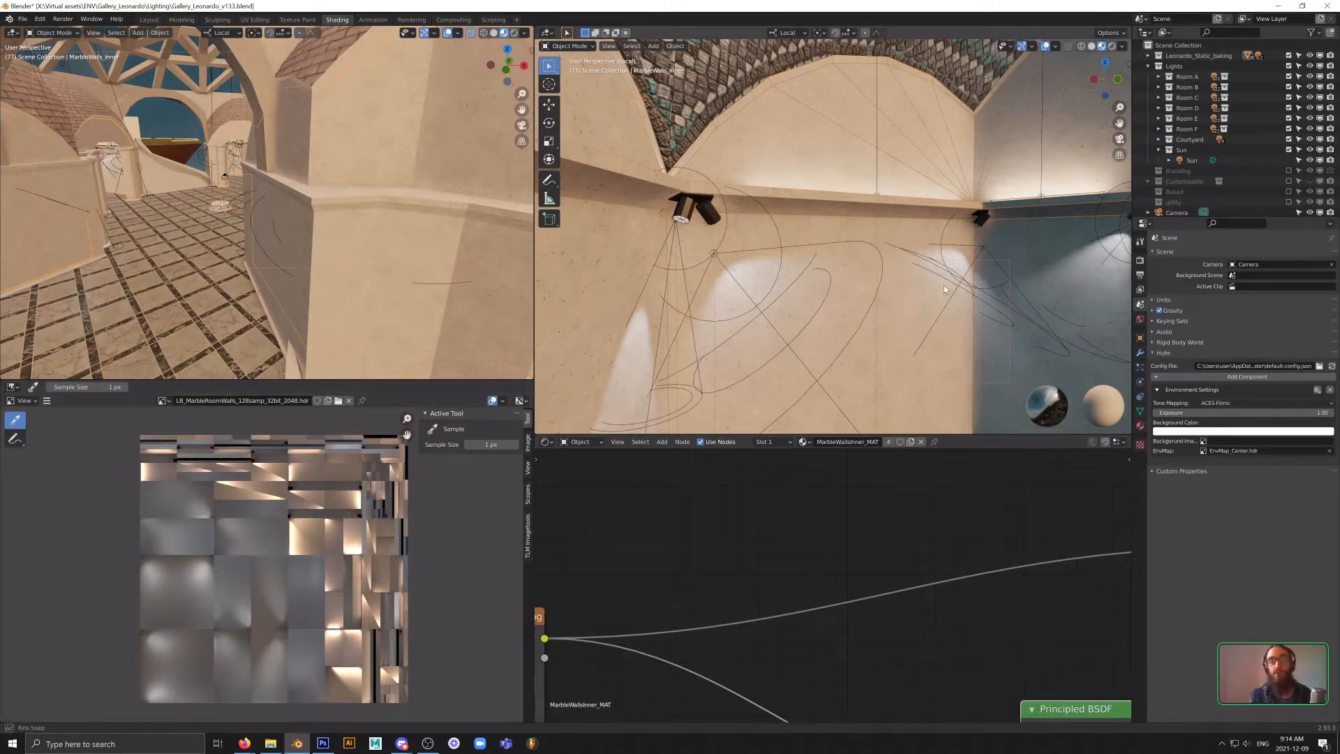
pyautogui.moveTo(951, 286)
pyautogui.mouseDown(button='middle')
pyautogui.moveTo(930, 286)
pyautogui.moveTo(966, 296)
pyautogui.mouseUp(button='middle')
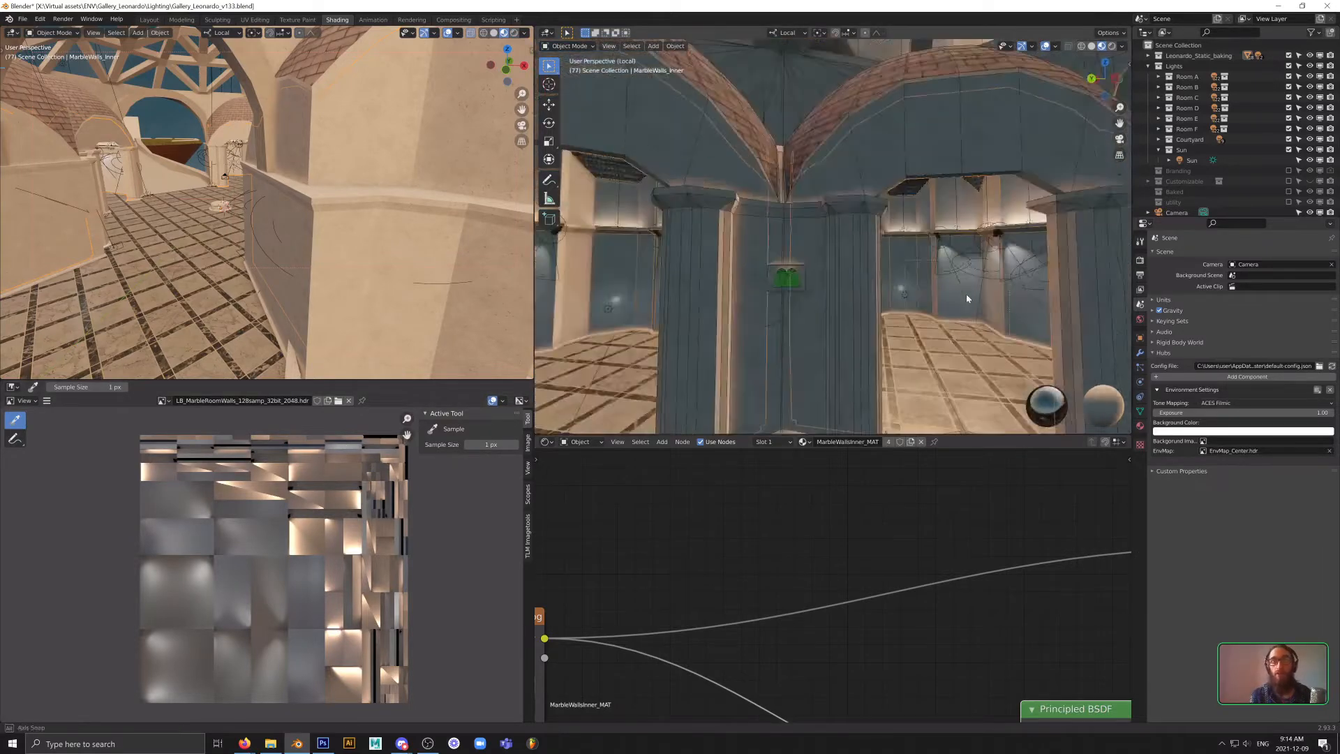
pyautogui.scroll(-3, 931, 305)
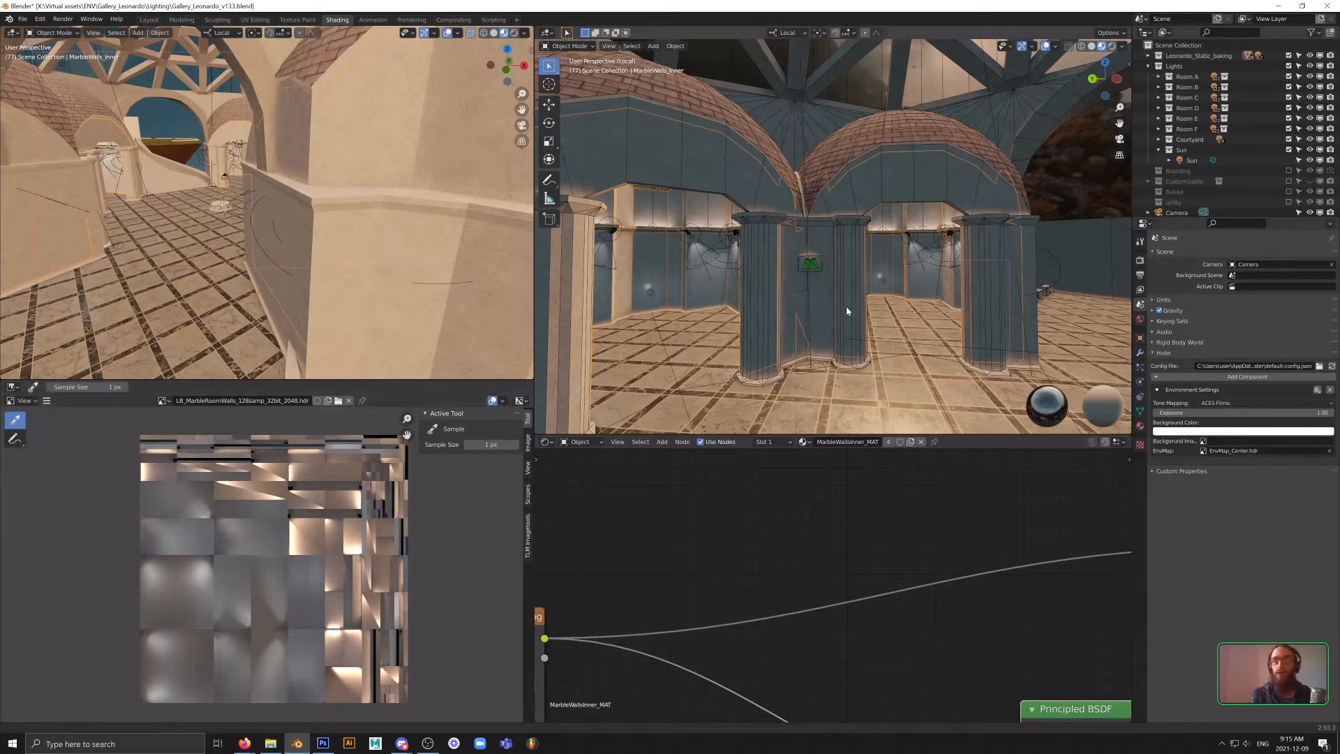
pyautogui.moveTo(848, 308); pyautogui.dragTo(928, 305, button='middle')
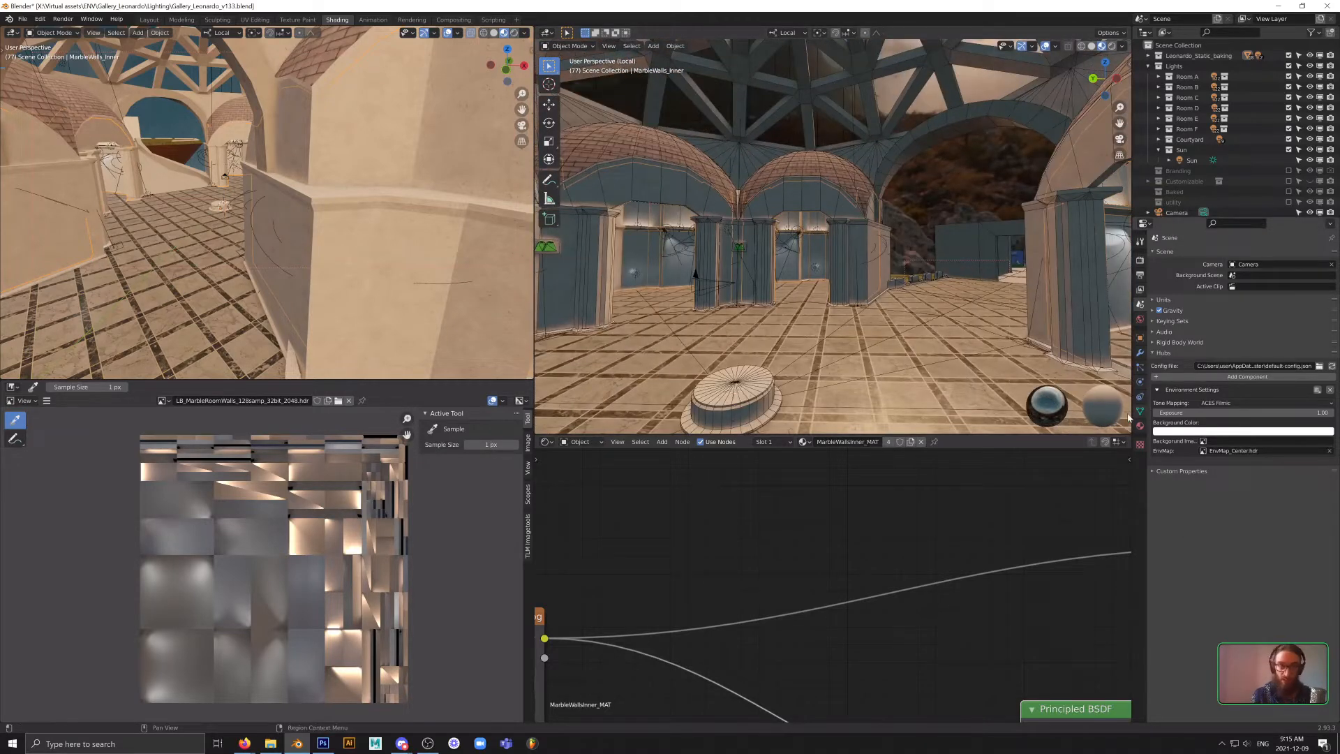
# - Examine individual wall panels of the marble room lightmap up close, including the warm-lit ones
pyautogui.scroll(9, 234, 522)
pyautogui.scroll(-4, 219, 557)
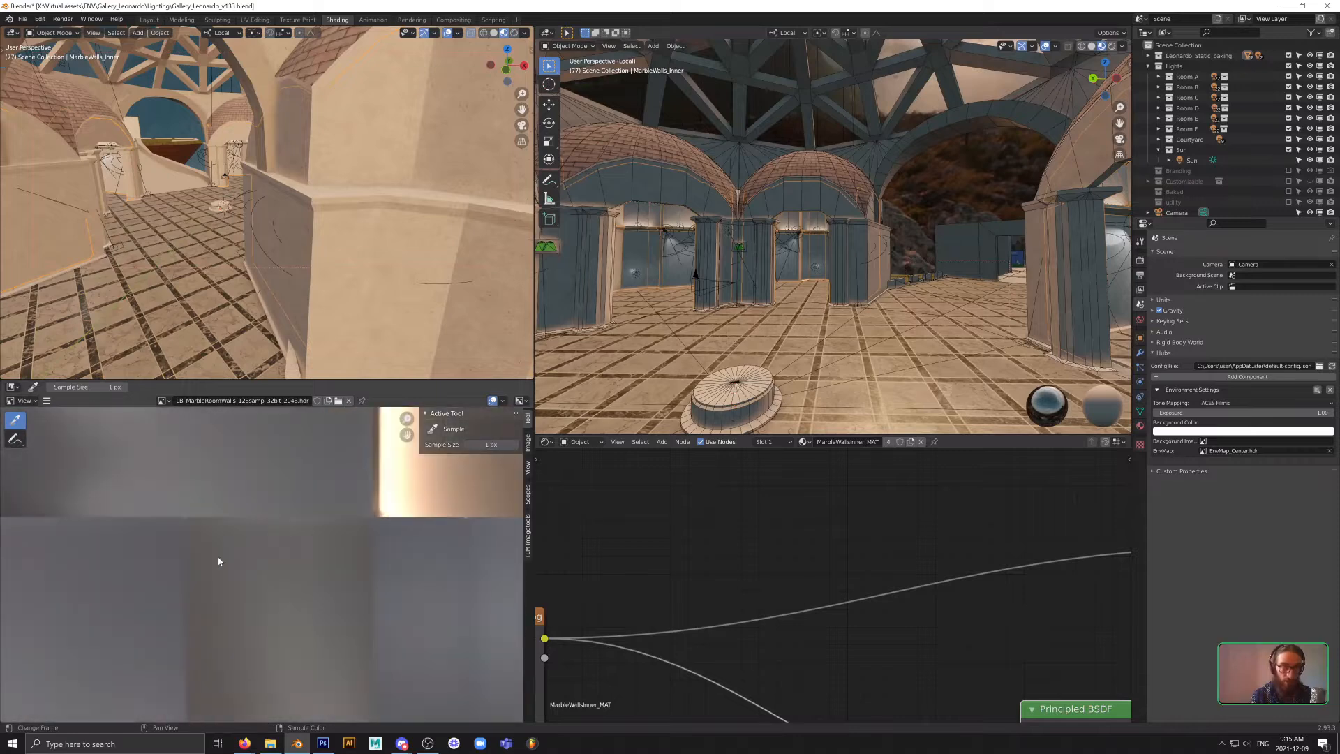
pyautogui.scroll(5, 335, 590)
pyautogui.scroll(-1, 324, 566)
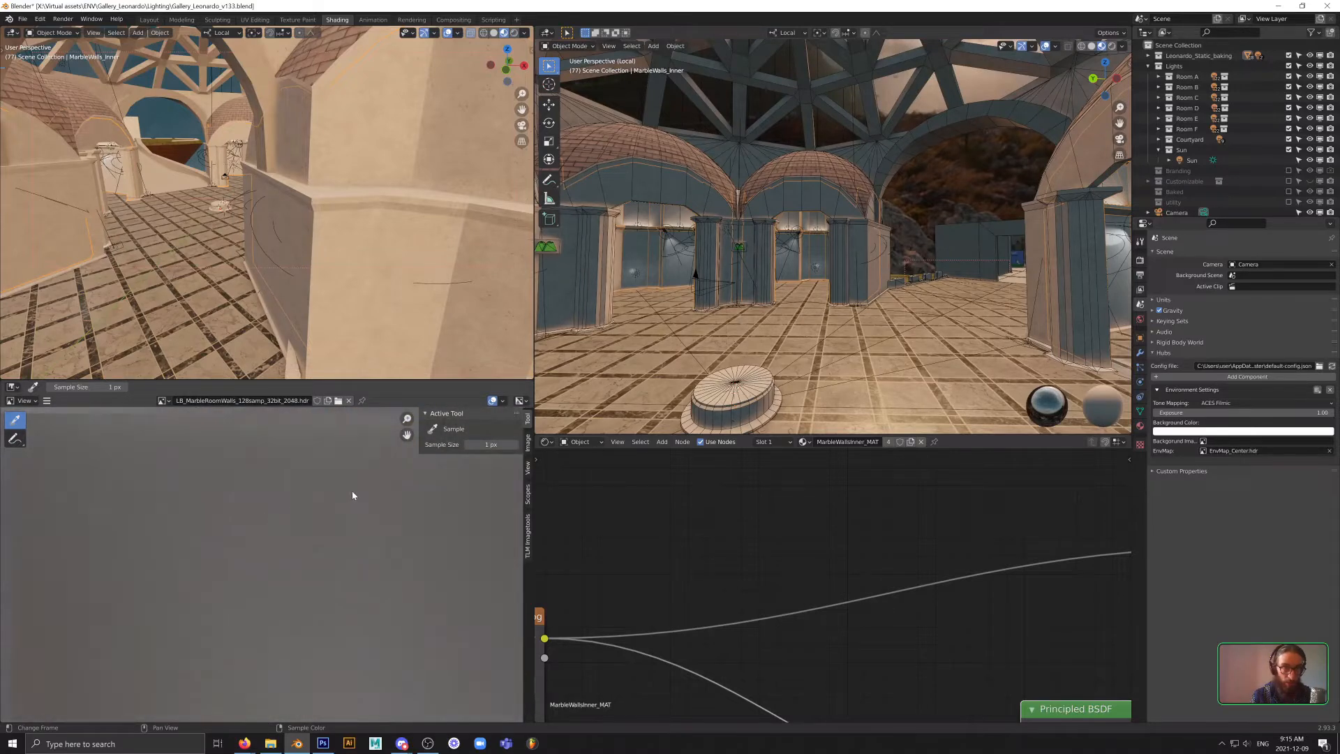
pyautogui.scroll(3, 349, 494)
pyautogui.scroll(-5, 160, 508)
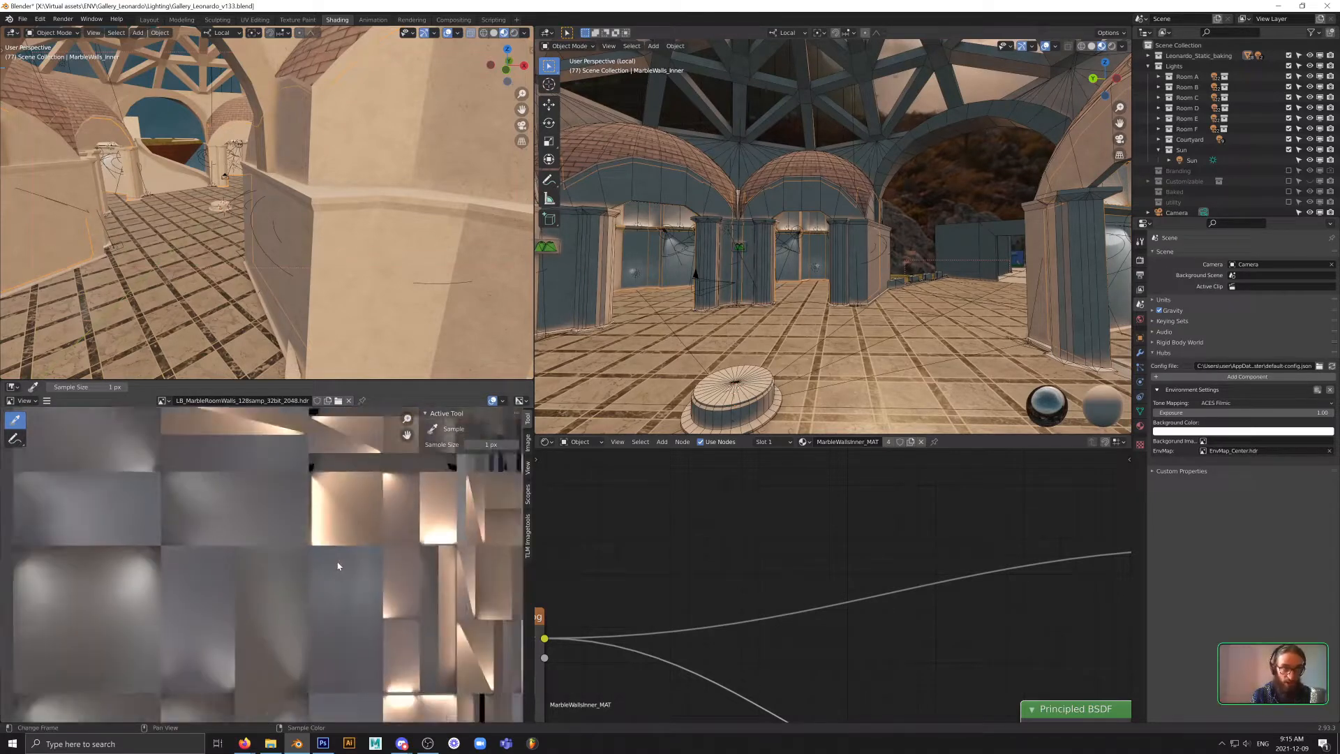
pyautogui.scroll(4, 419, 546)
pyautogui.scroll(4, 290, 622)
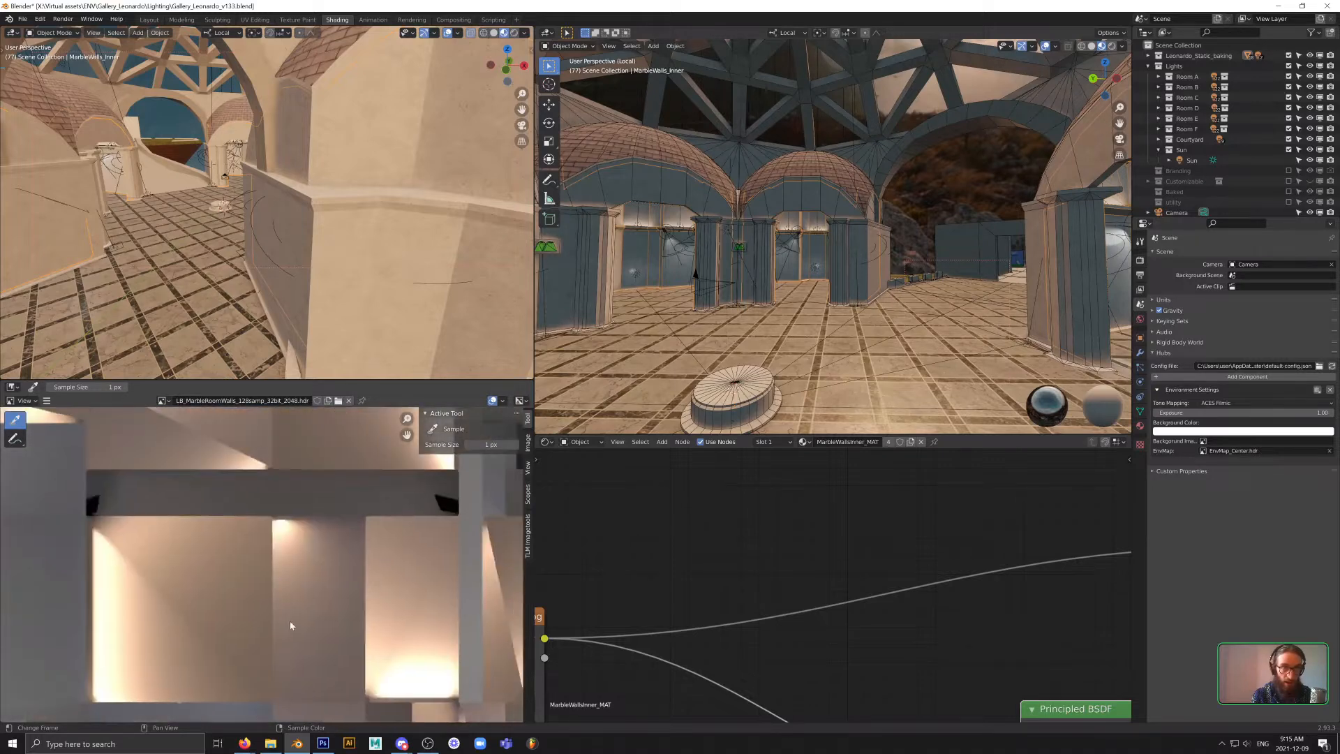
# - Examine the soft light gradients and edges of the lower warm-lit wall panels in the marble room lightmap
pyautogui.scroll(-2, 338, 574)
pyautogui.scroll(4, 420, 512)
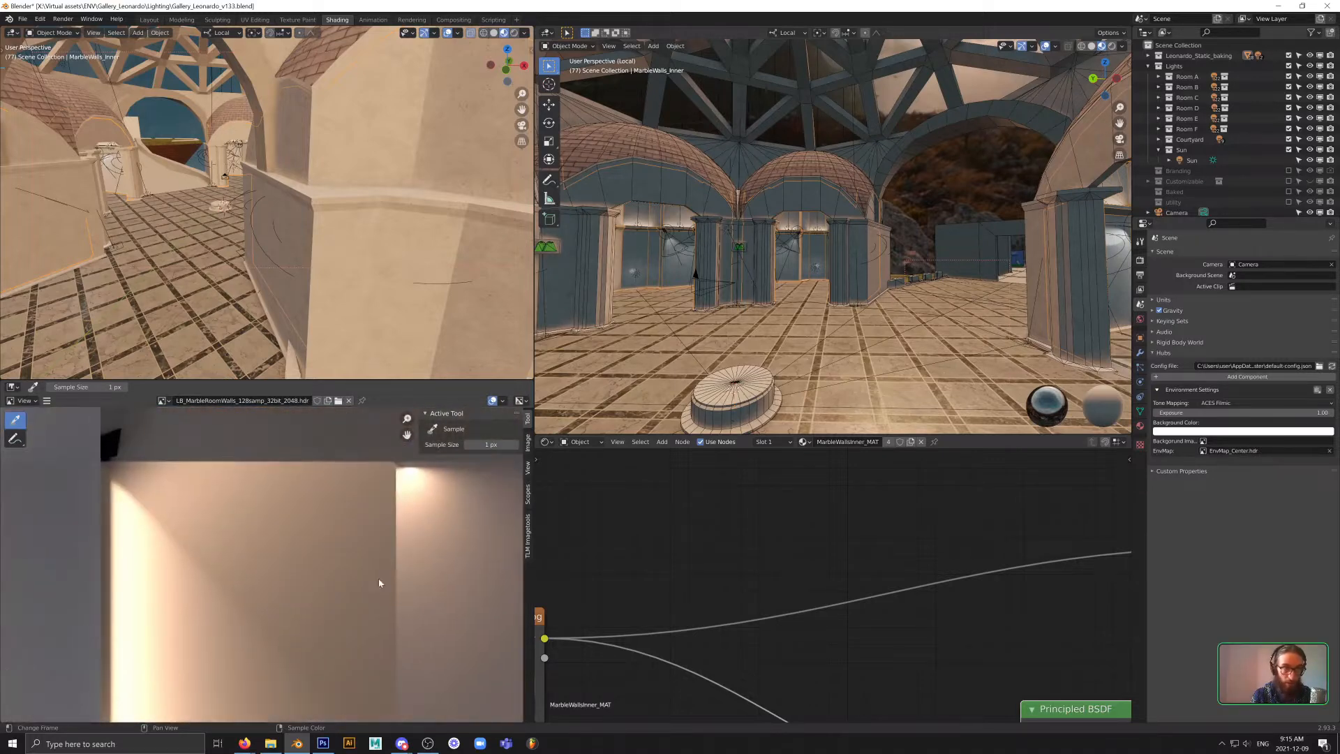
pyautogui.moveTo(379, 583); pyautogui.dragTo(401, 491, button='middle')
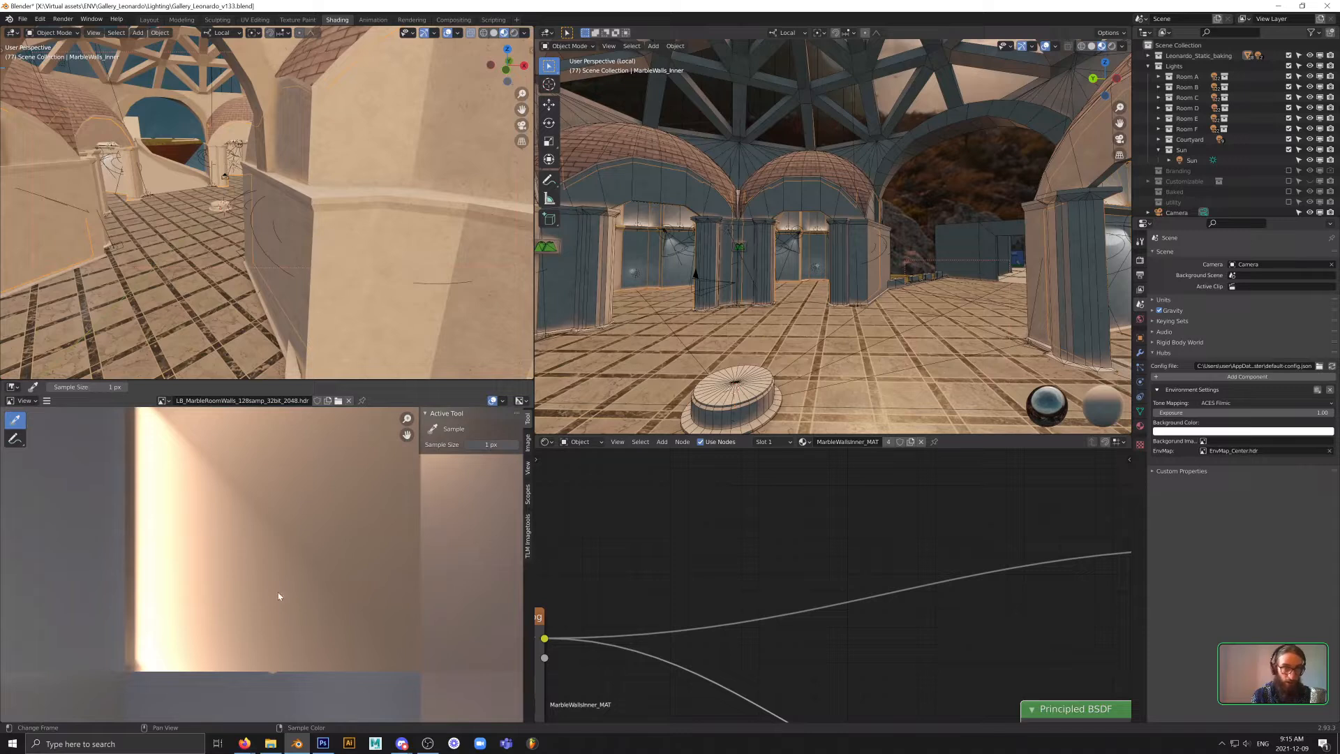
pyautogui.moveTo(288, 517); pyautogui.dragTo(207, 532, button='middle')
pyautogui.scroll(4, 216, 551)
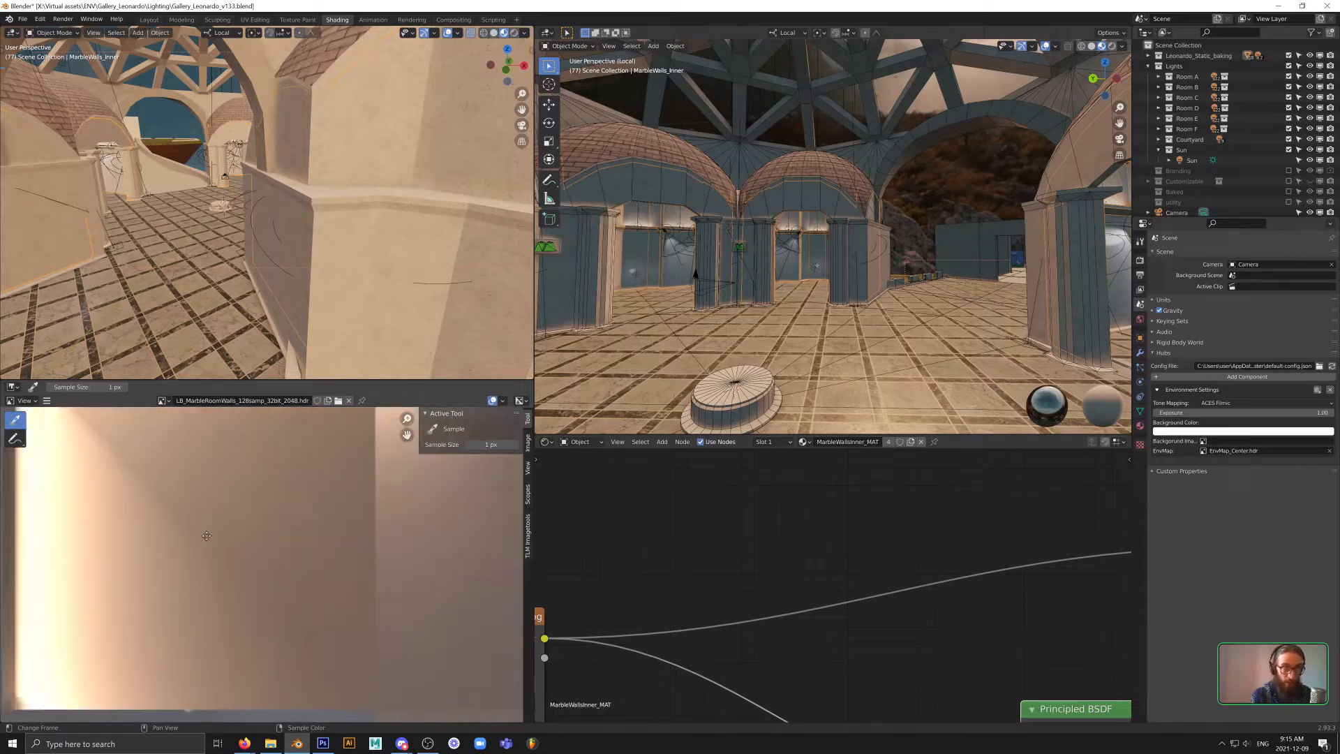
pyautogui.moveTo(133, 479); pyautogui.dragTo(197, 464, button='middle')
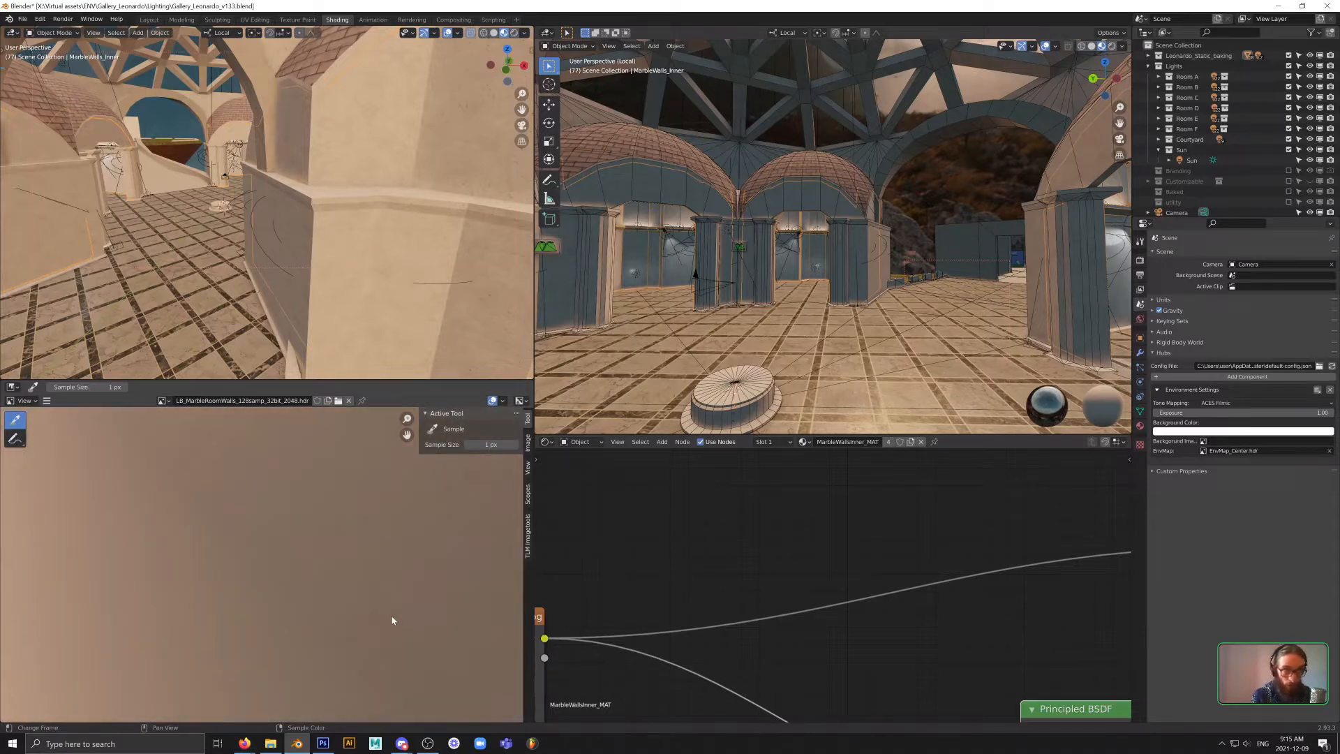
pyautogui.moveTo(391, 620); pyautogui.dragTo(439, 559, button='middle')
pyautogui.moveTo(216, 576); pyautogui.dragTo(261, 574, button='middle')
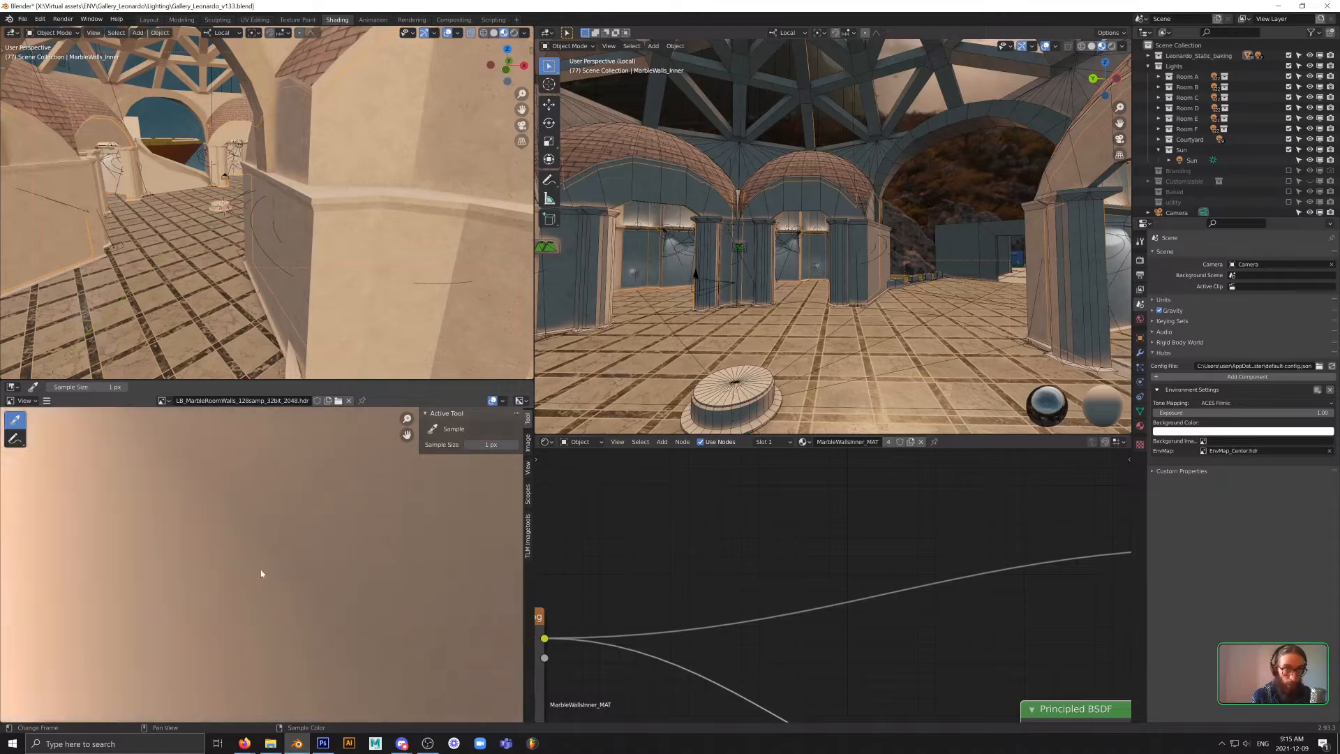
pyautogui.scroll(-2, 263, 572)
pyautogui.moveTo(271, 636); pyautogui.dragTo(344, 569, button='middle')
pyautogui.moveTo(488, 556); pyautogui.dragTo(245, 601, button='middle')
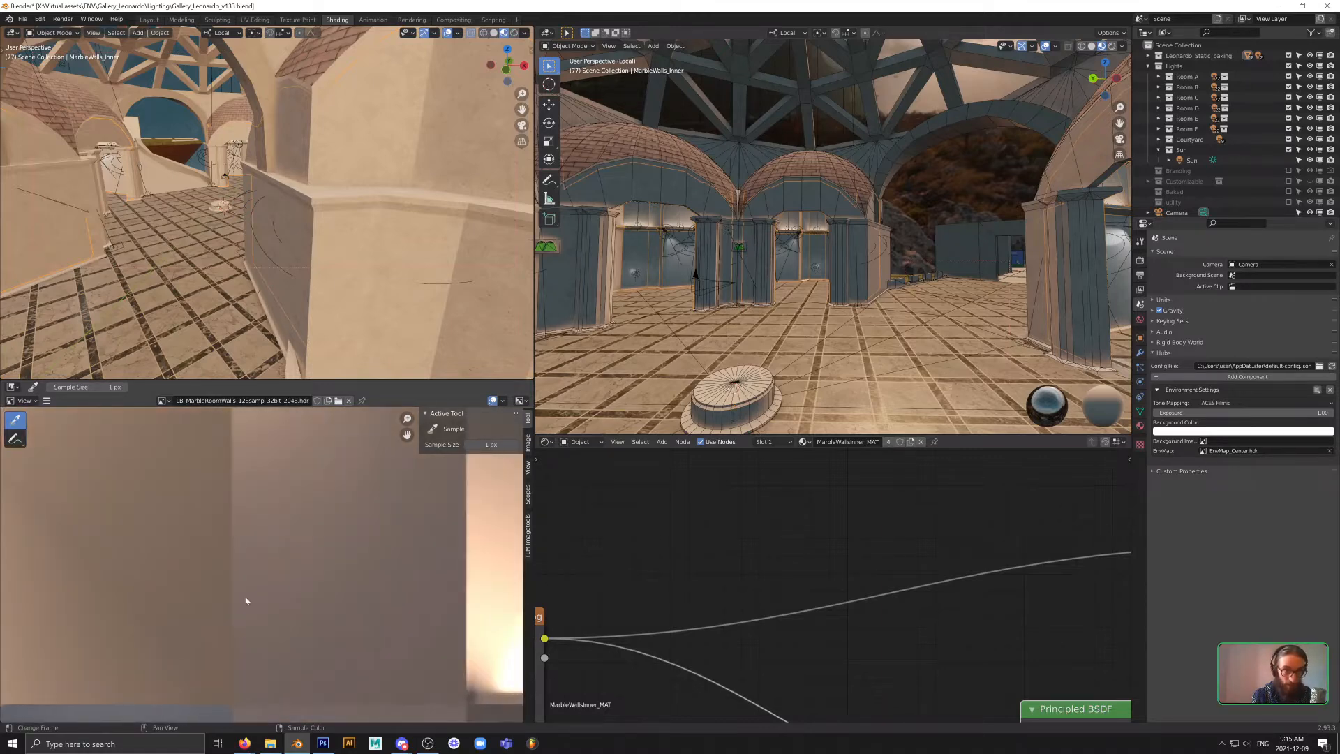
pyautogui.scroll(-5, 296, 583)
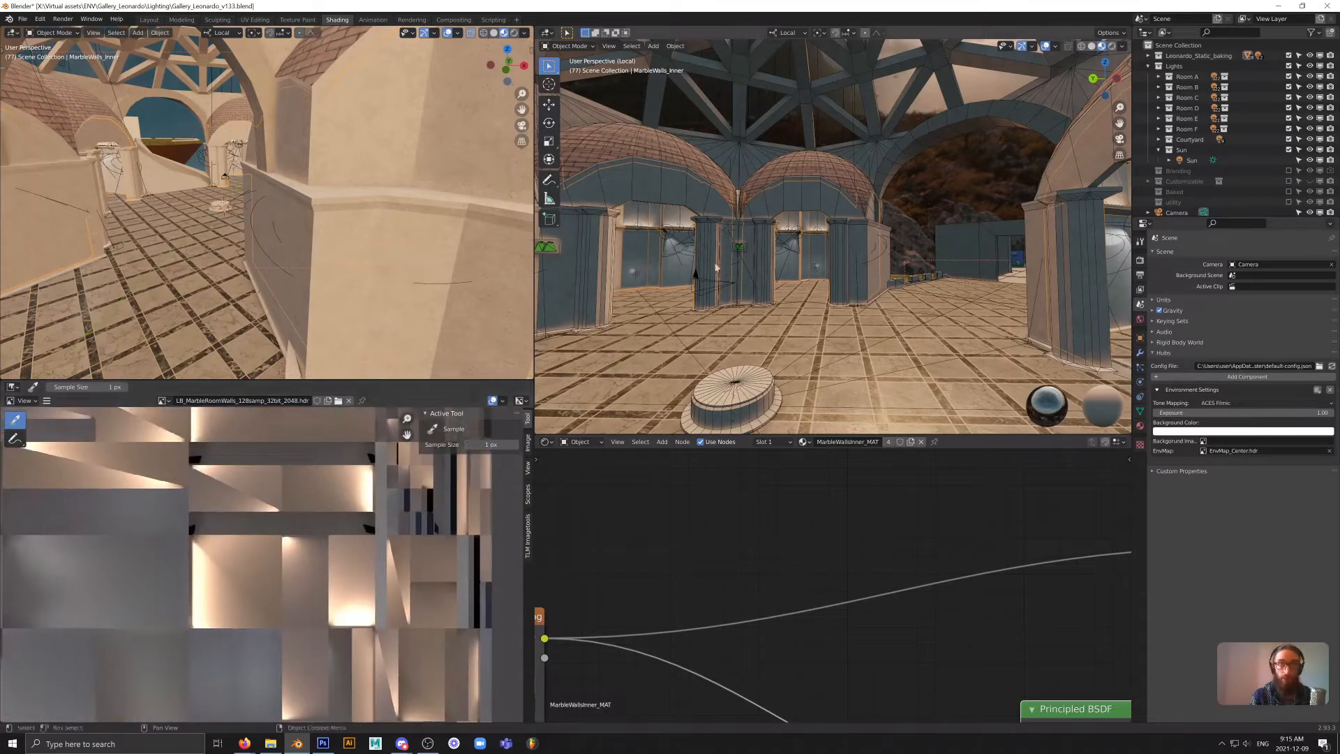
# - Compare the overall lightmap layout with the arches and alcoves, and view the gallery building from outside
pyautogui.moveTo(307, 534); pyautogui.dragTo(355, 585, button='middle')
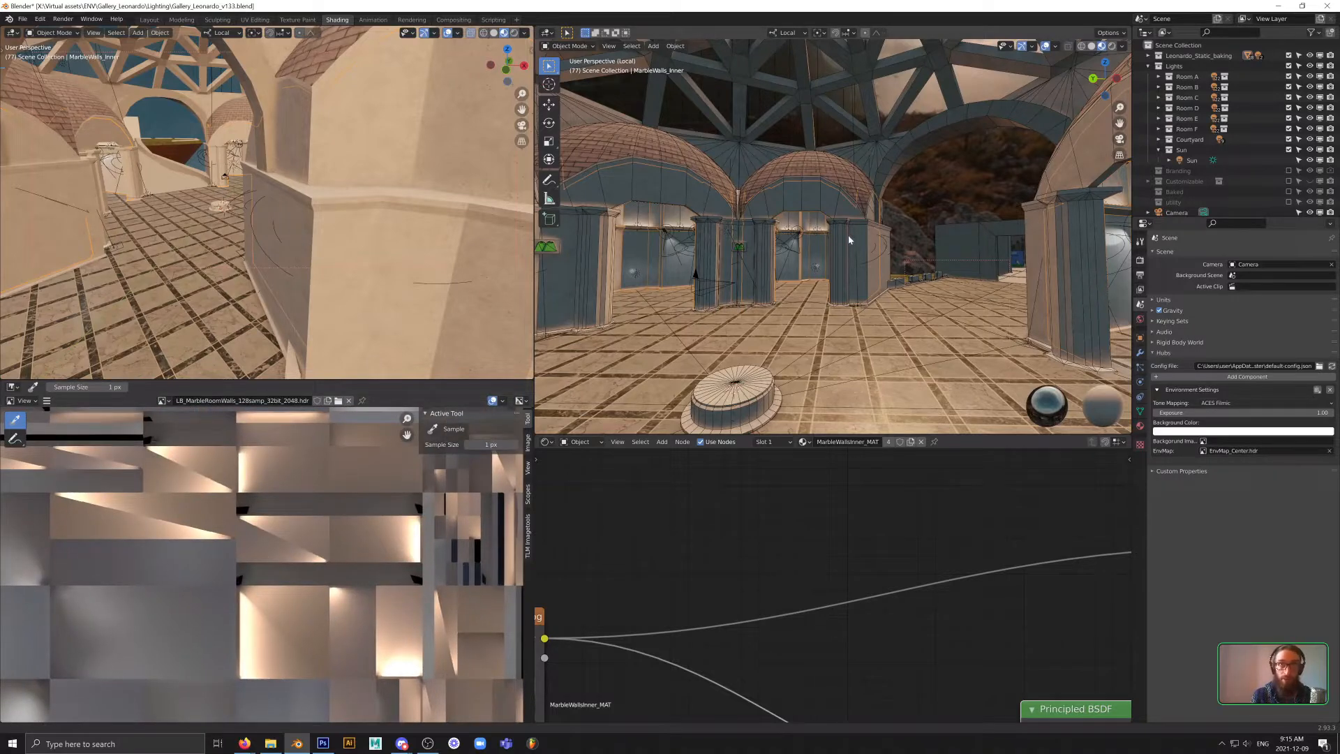
pyautogui.moveTo(848, 239); pyautogui.dragTo(767, 266, button='middle')
pyautogui.moveTo(368, 482); pyautogui.dragTo(353, 536, button='middle')
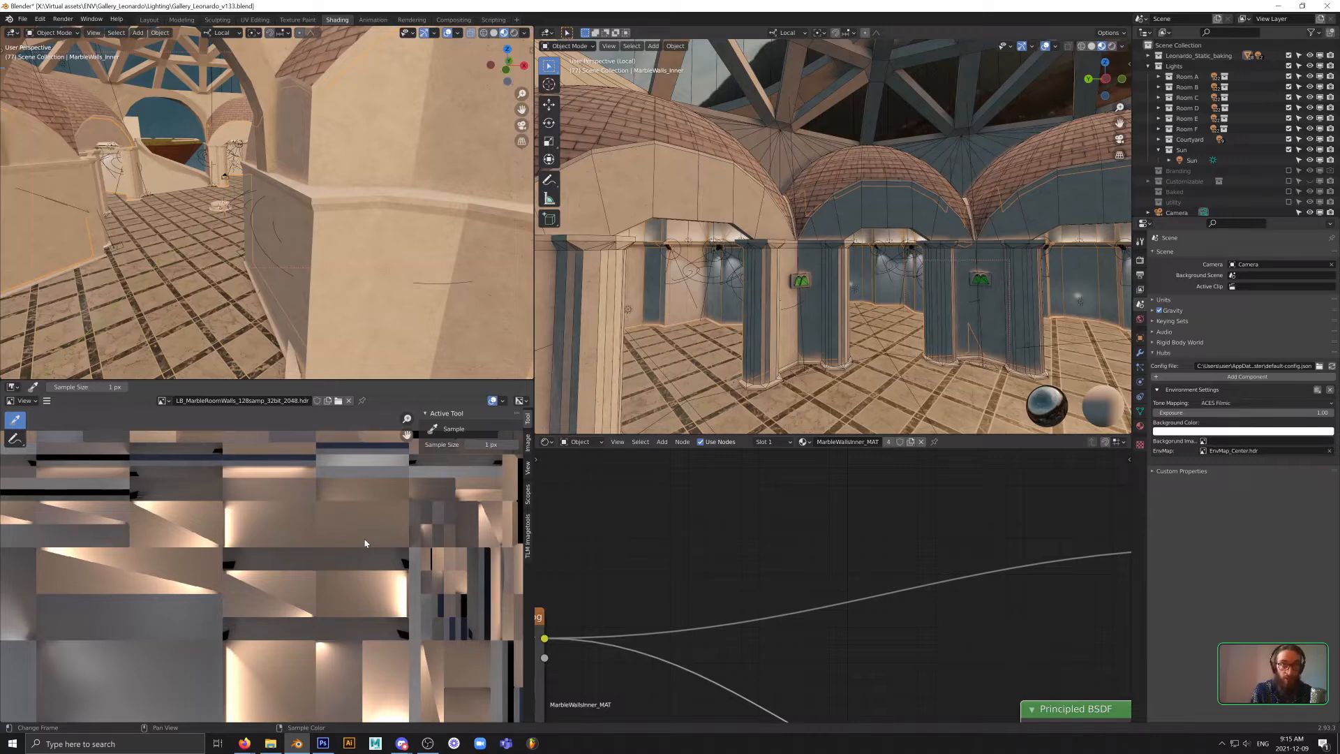
pyautogui.scroll(-4, 419, 292)
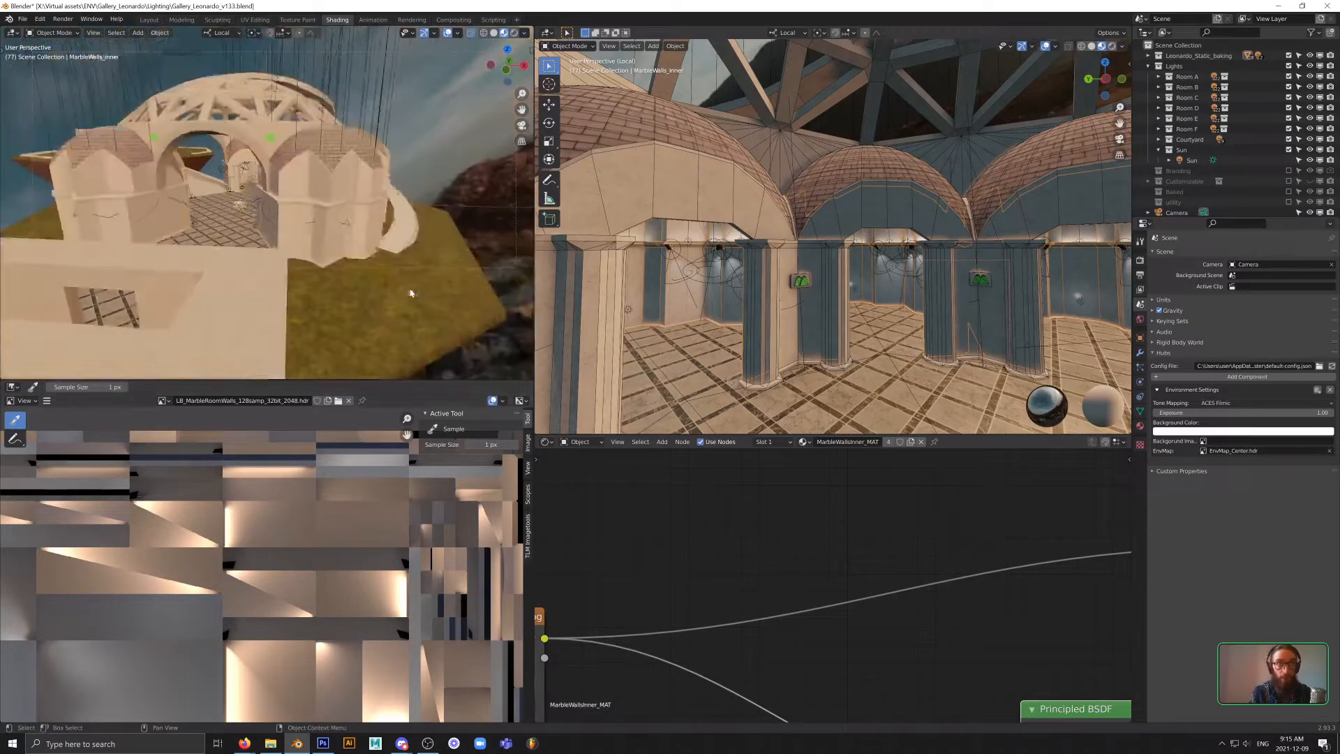
pyautogui.scroll(4, 356, 262)
# - Select the outer marble walls, isolate the Leonardo_Static_baking collection, and show the Lights collection again
pyautogui.click(361, 268)
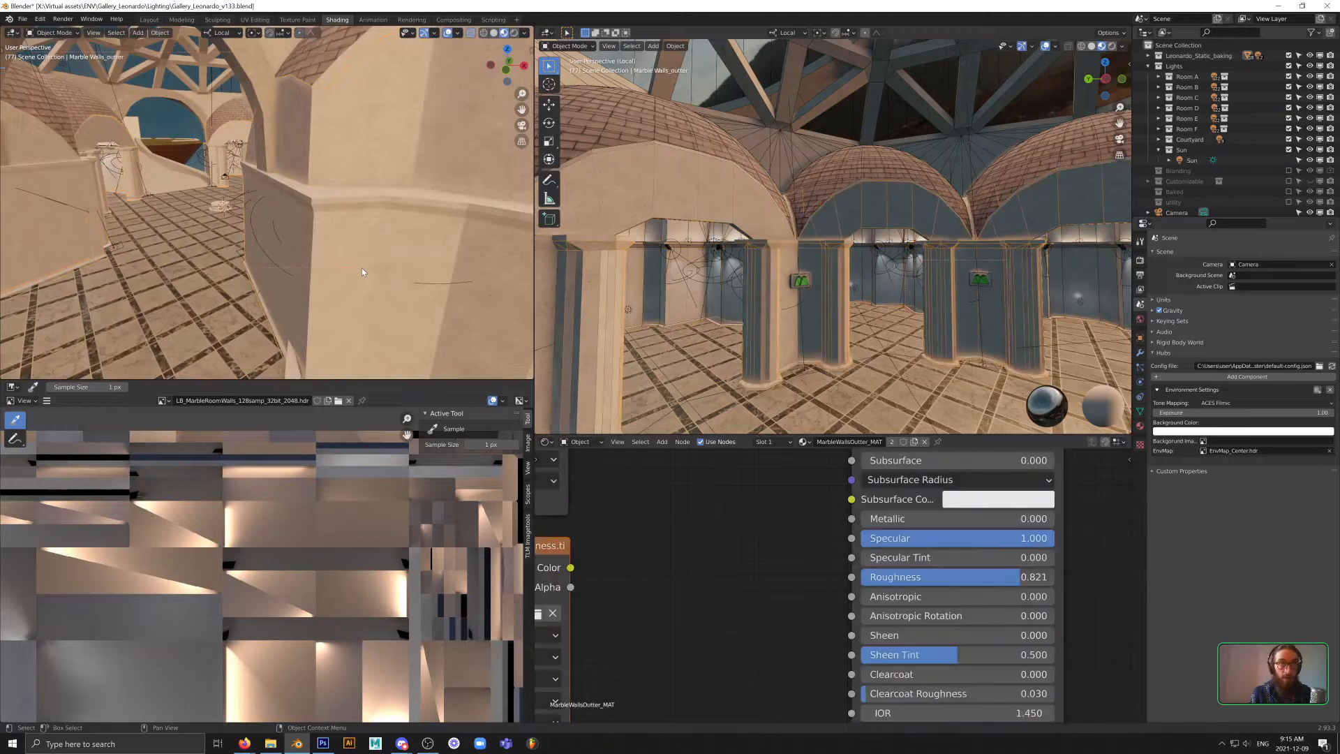
pyautogui.press('3')
pyautogui.press('1')
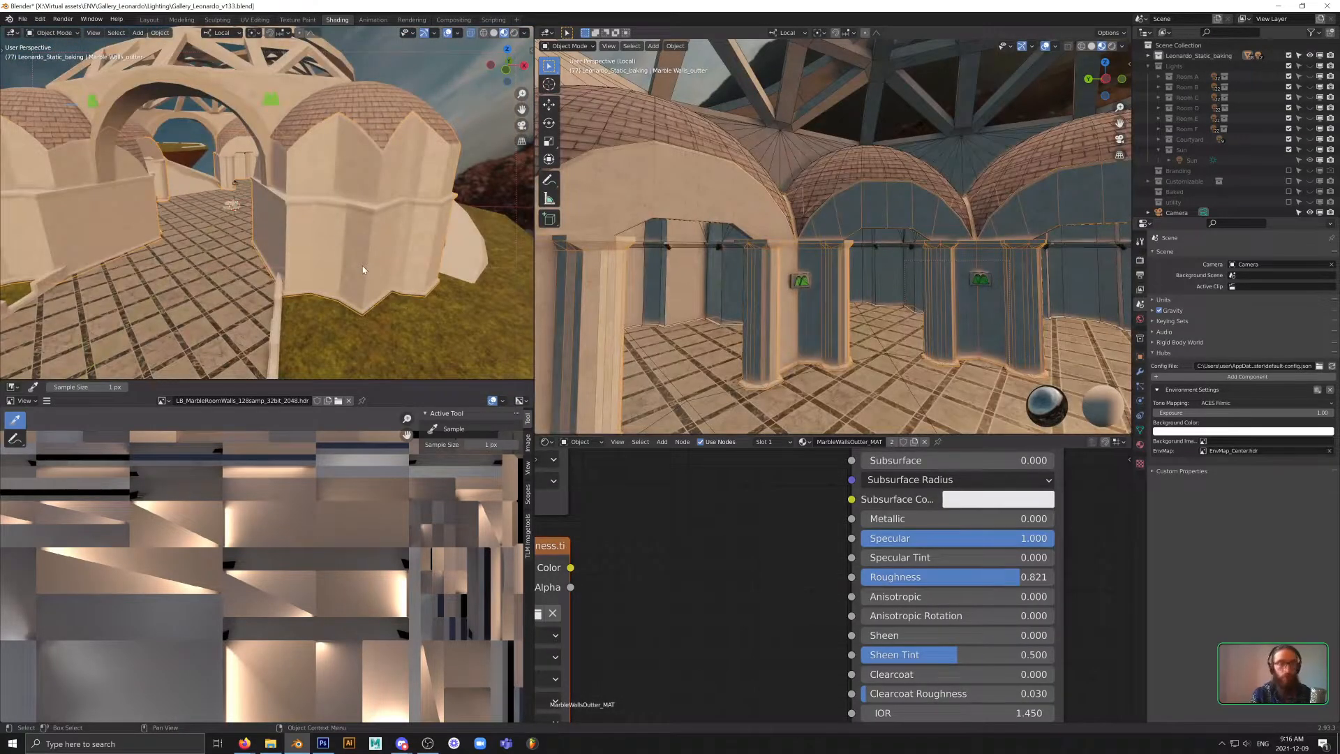
pyautogui.scroll(2, 362, 270)
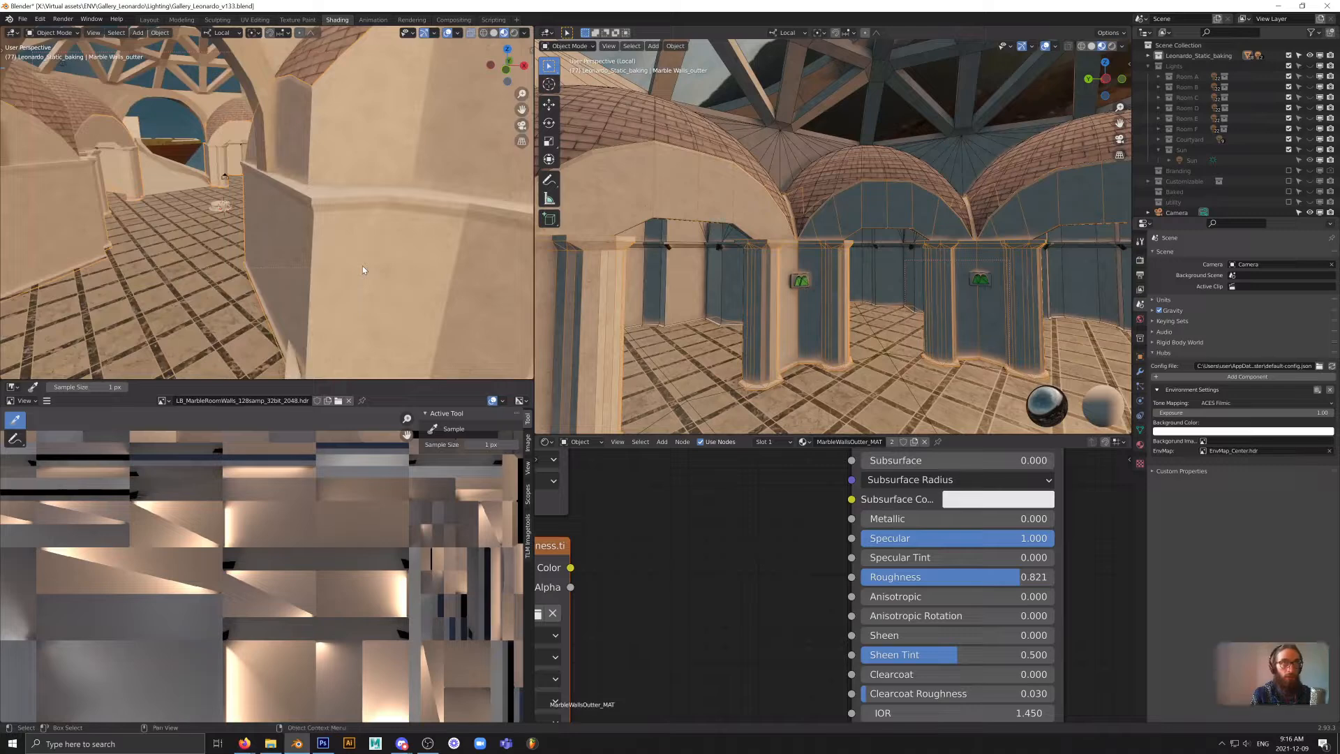
pyautogui.hotkey('shift', '2')
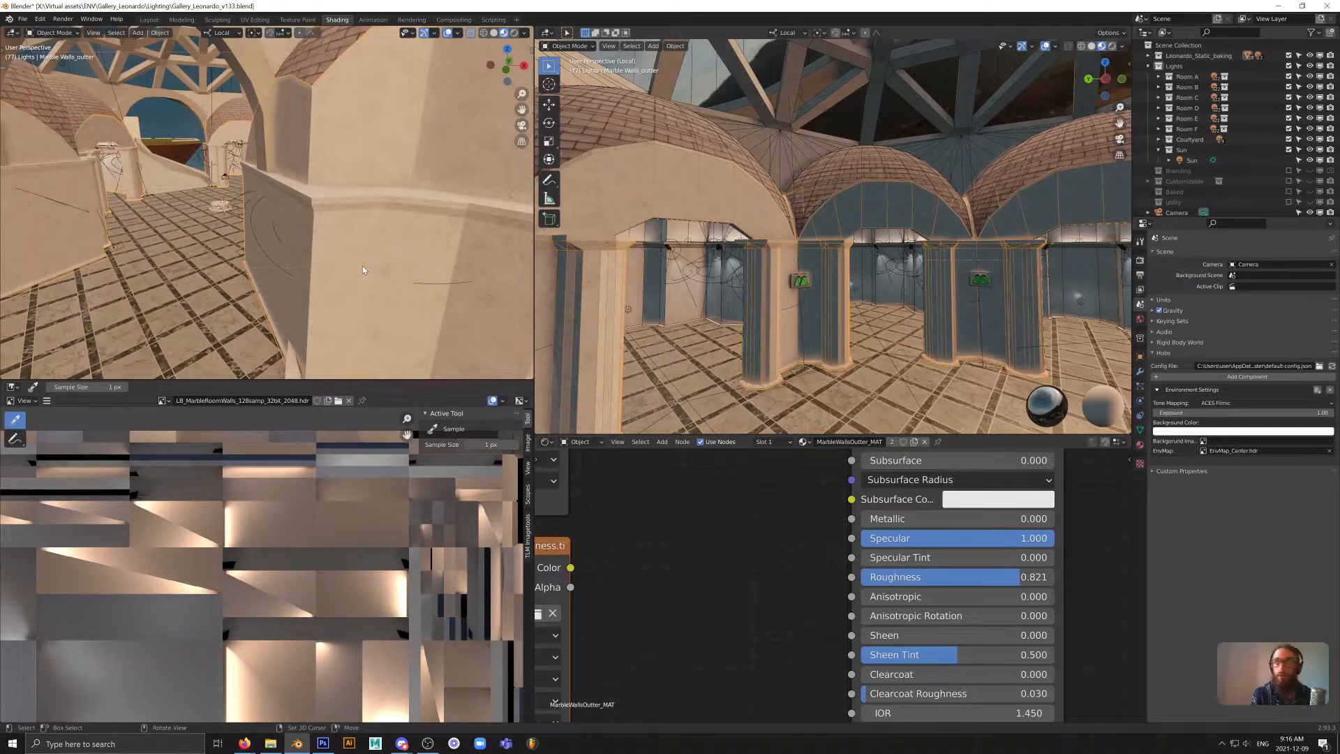
# - Add a Subdivision Surface modifier to the outer marble walls
pyautogui.click(385, 265)
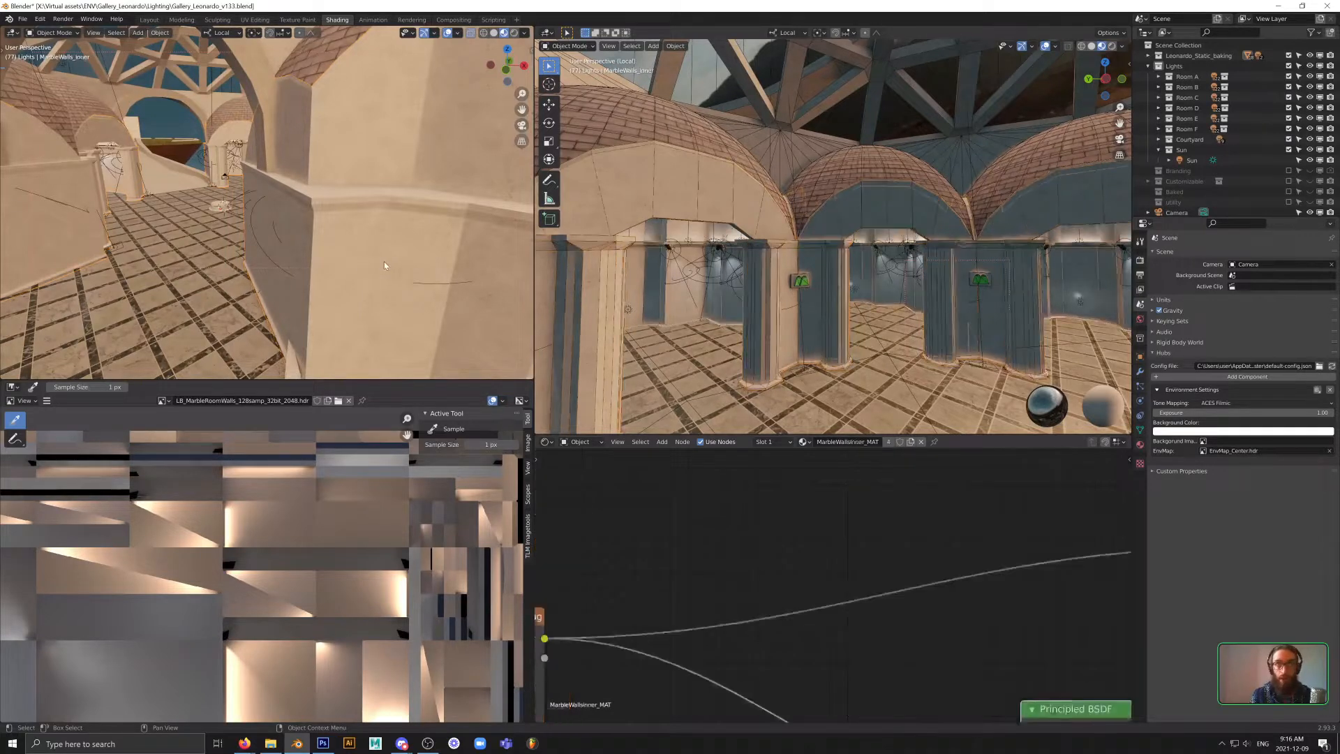
pyautogui.scroll(-4, 374, 269)
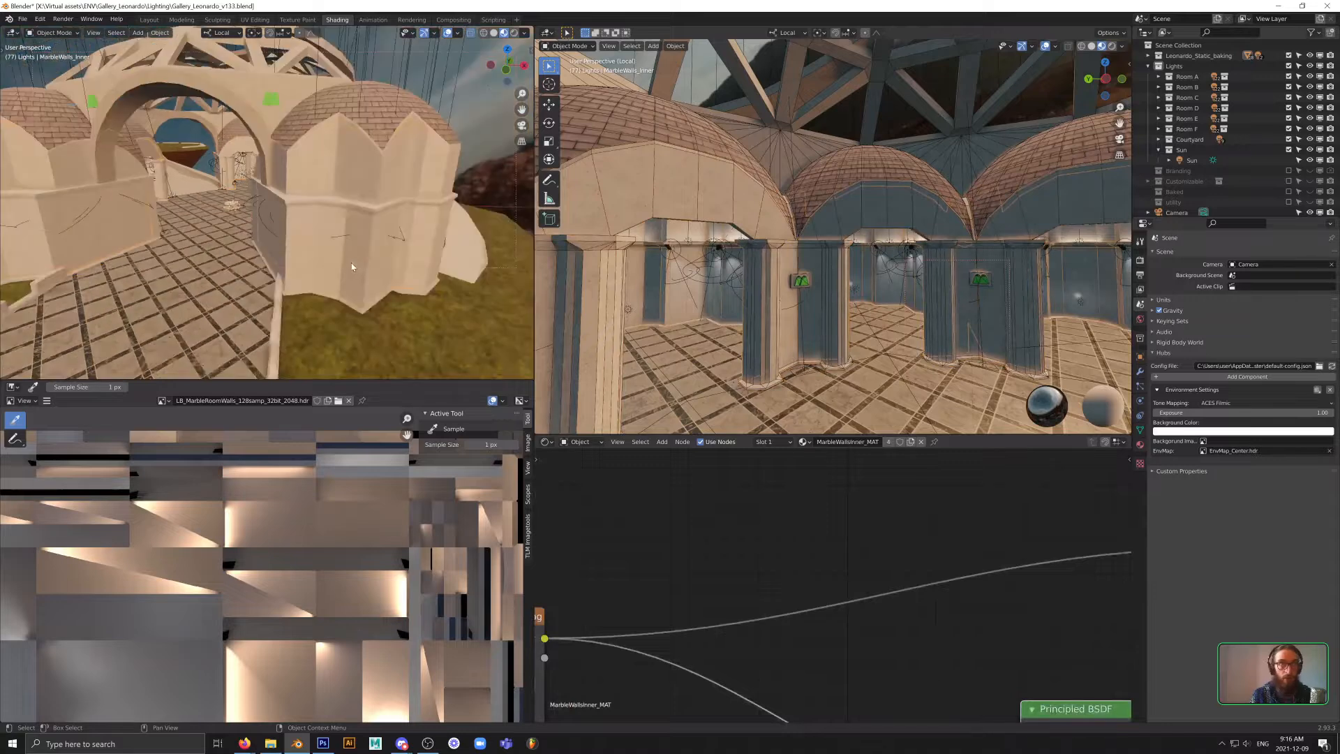
pyautogui.click(362, 305)
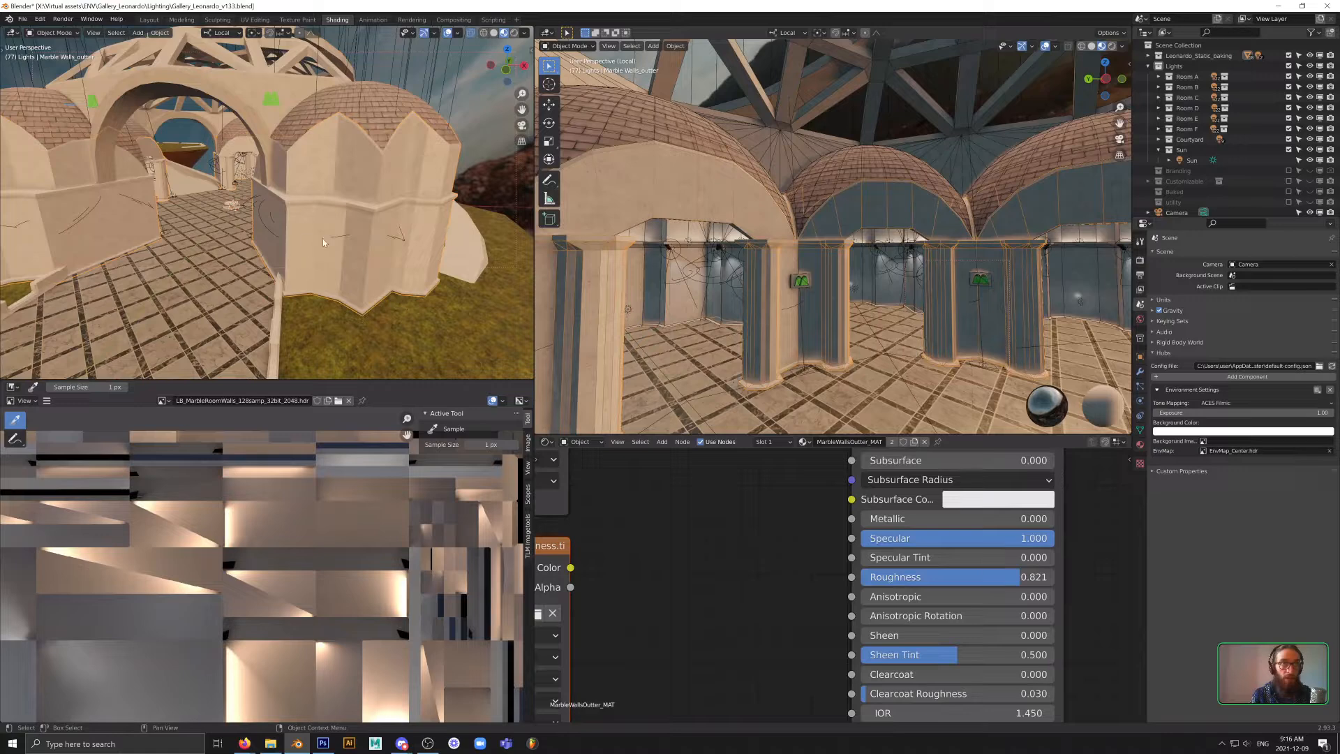
pyautogui.rightClick(339, 247)
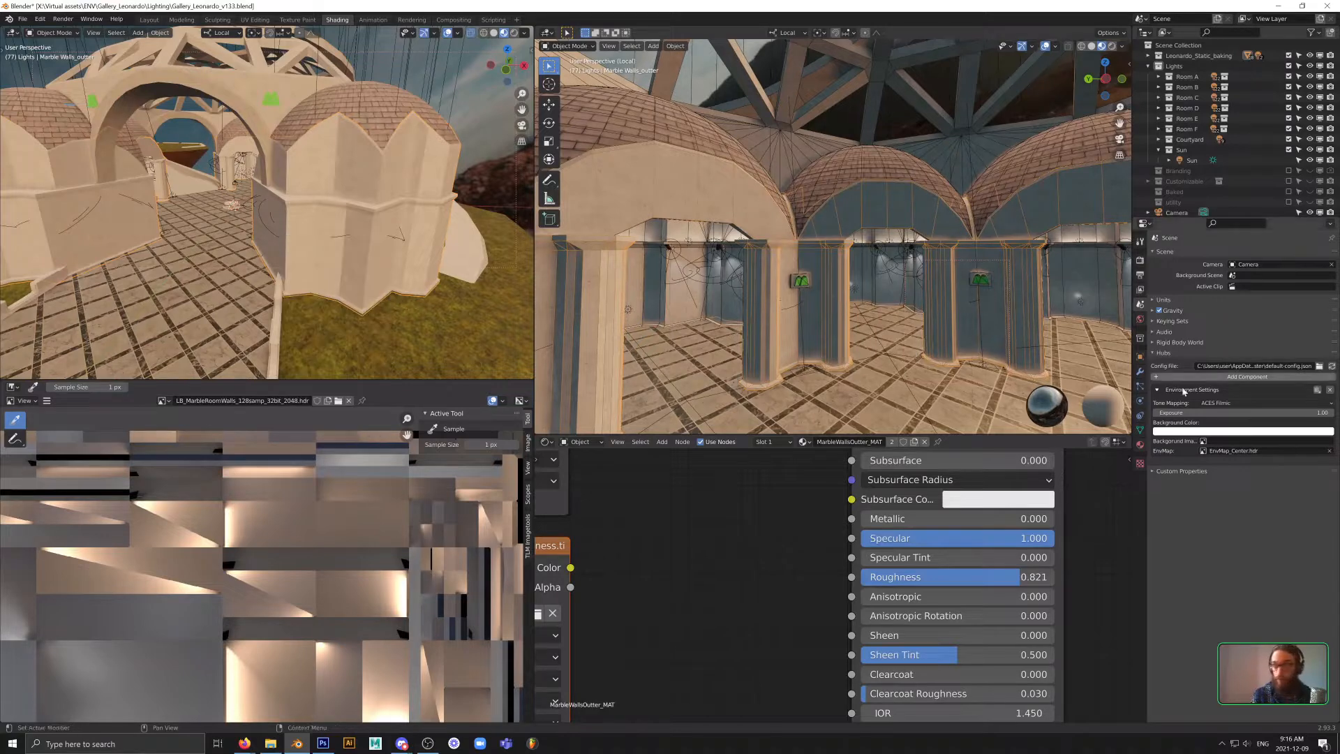
pyautogui.click(1141, 368)
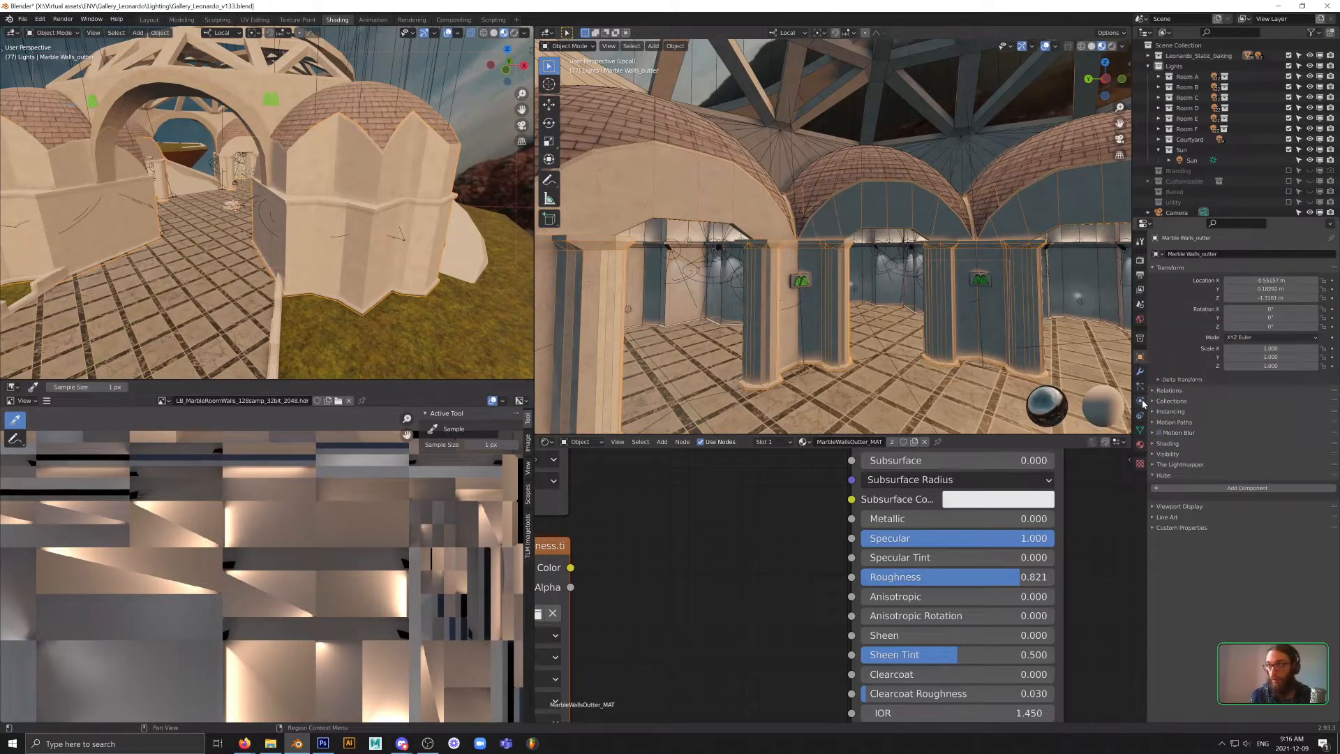
pyautogui.click(1141, 430)
pyautogui.click(1141, 371)
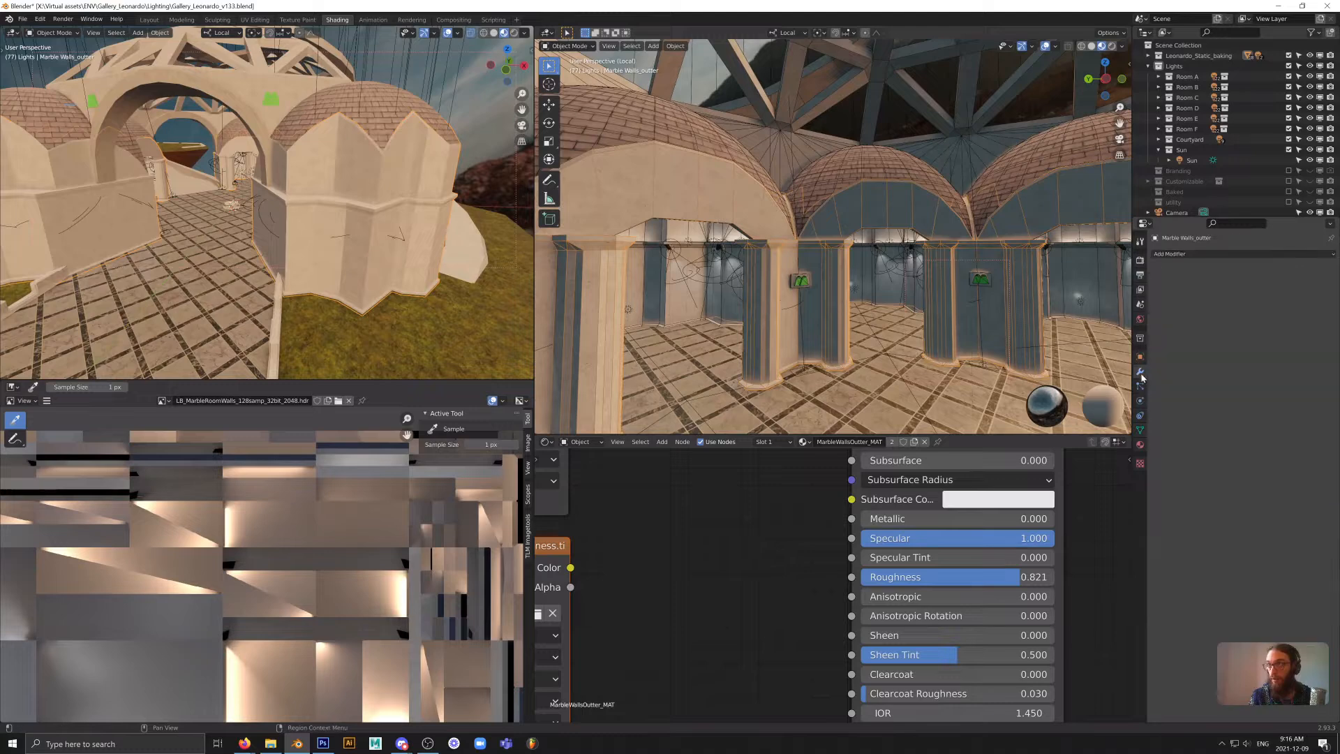
pyautogui.click(1175, 254)
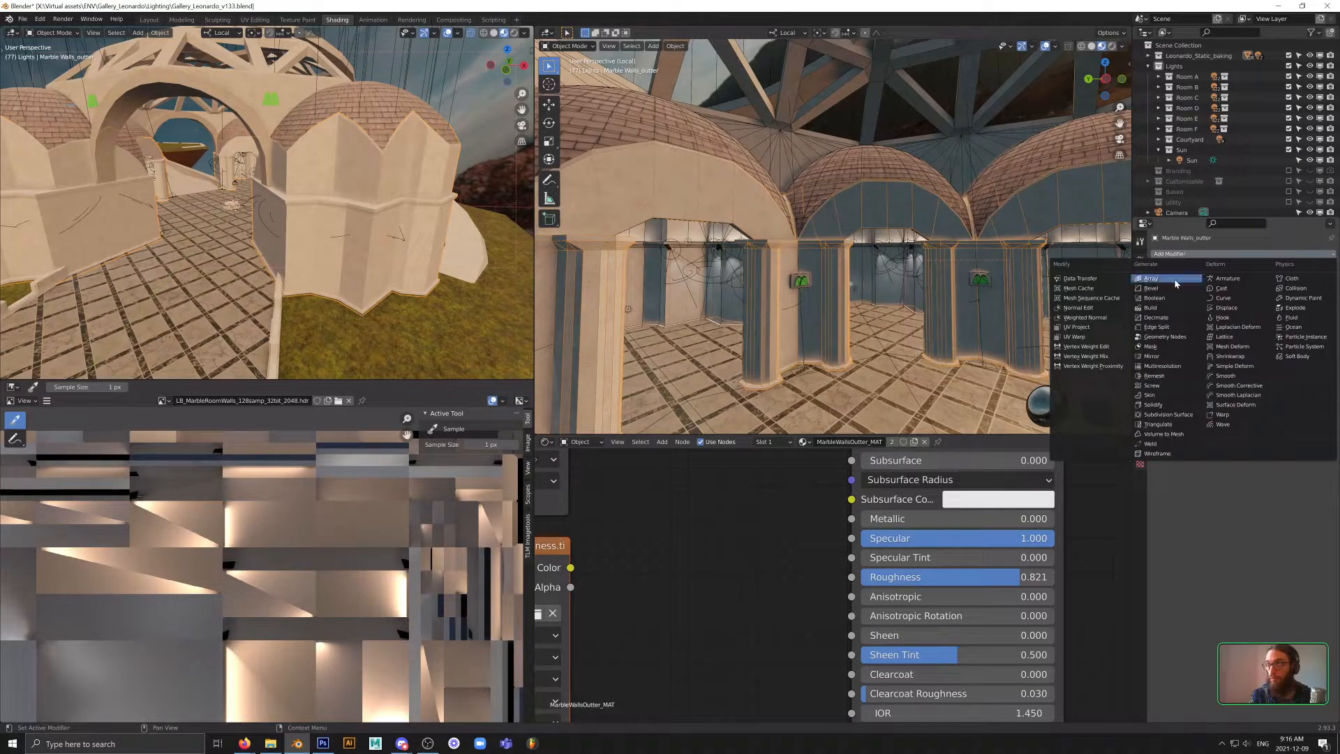
pyautogui.click(1176, 415)
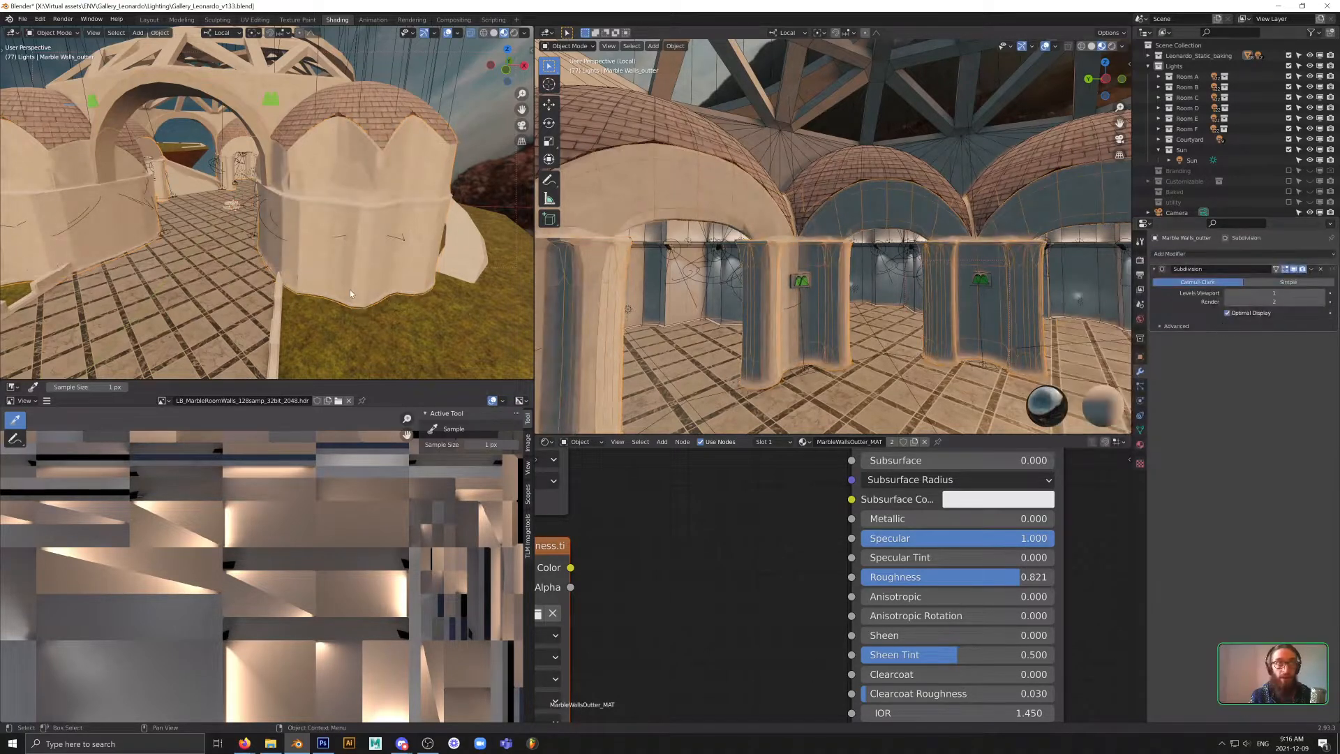
# - Inspect the rounded outer walls with viewport subdivision levels raised to 2 and 3, and remove the Subdivision modifier
pyautogui.scroll(3, 383, 287)
pyautogui.scroll(-3, 382, 288)
pyautogui.scroll(4, 341, 300)
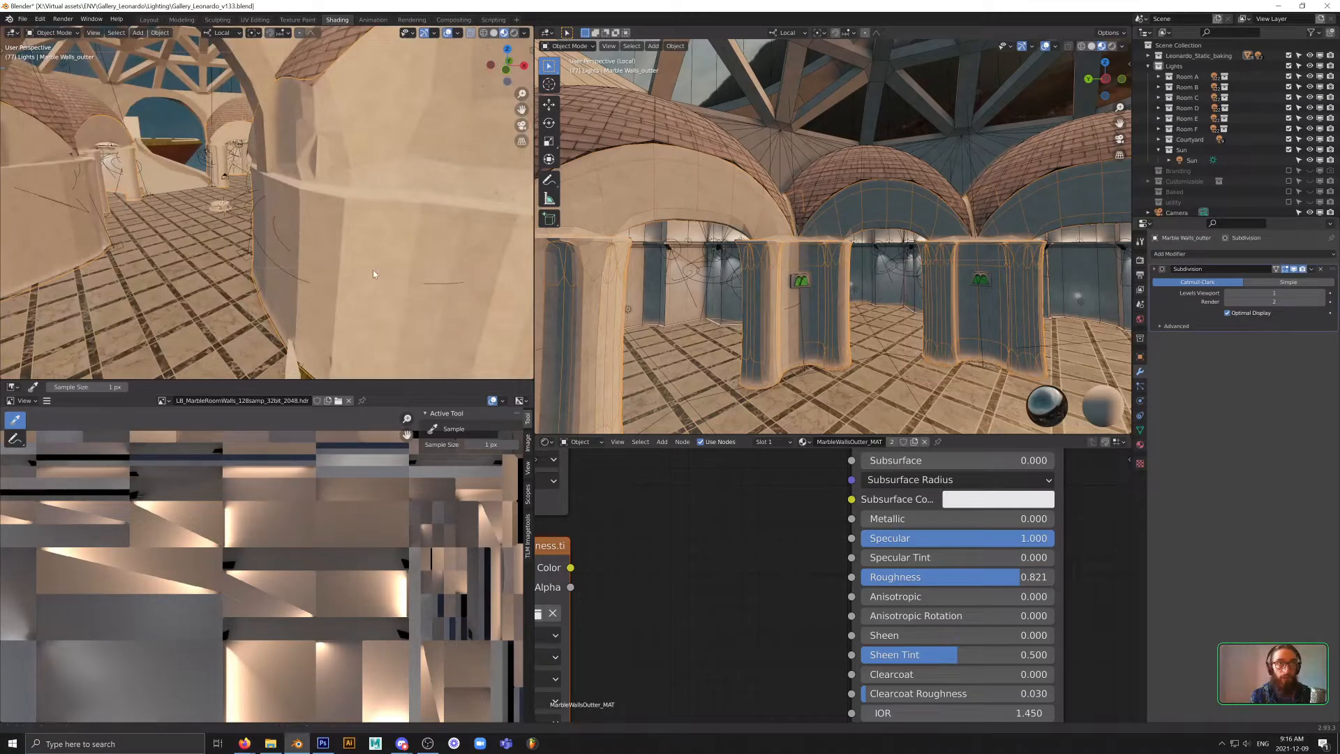
pyautogui.keyDown('shift'); pyautogui.moveTo(373, 269); pyautogui.dragTo(379, 222, button='middle'); pyautogui.keyUp('shift')
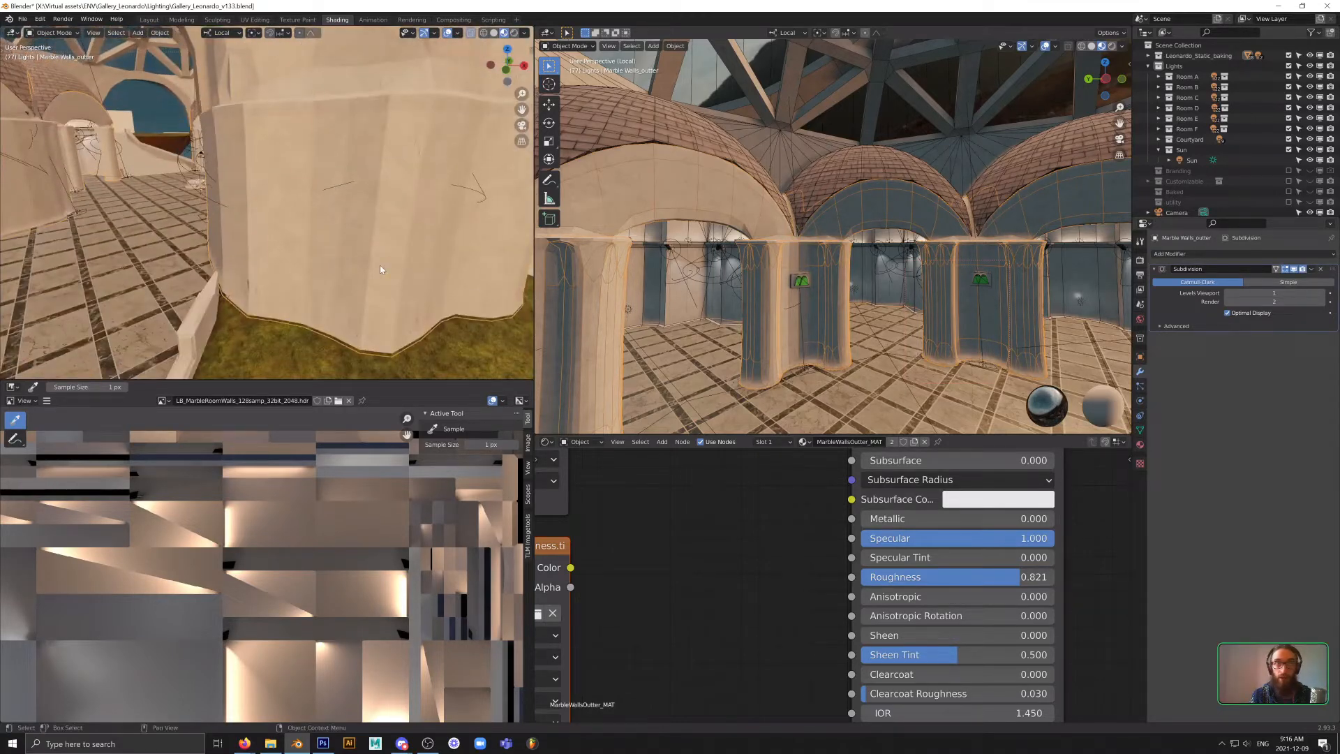
pyautogui.click(1319, 293)
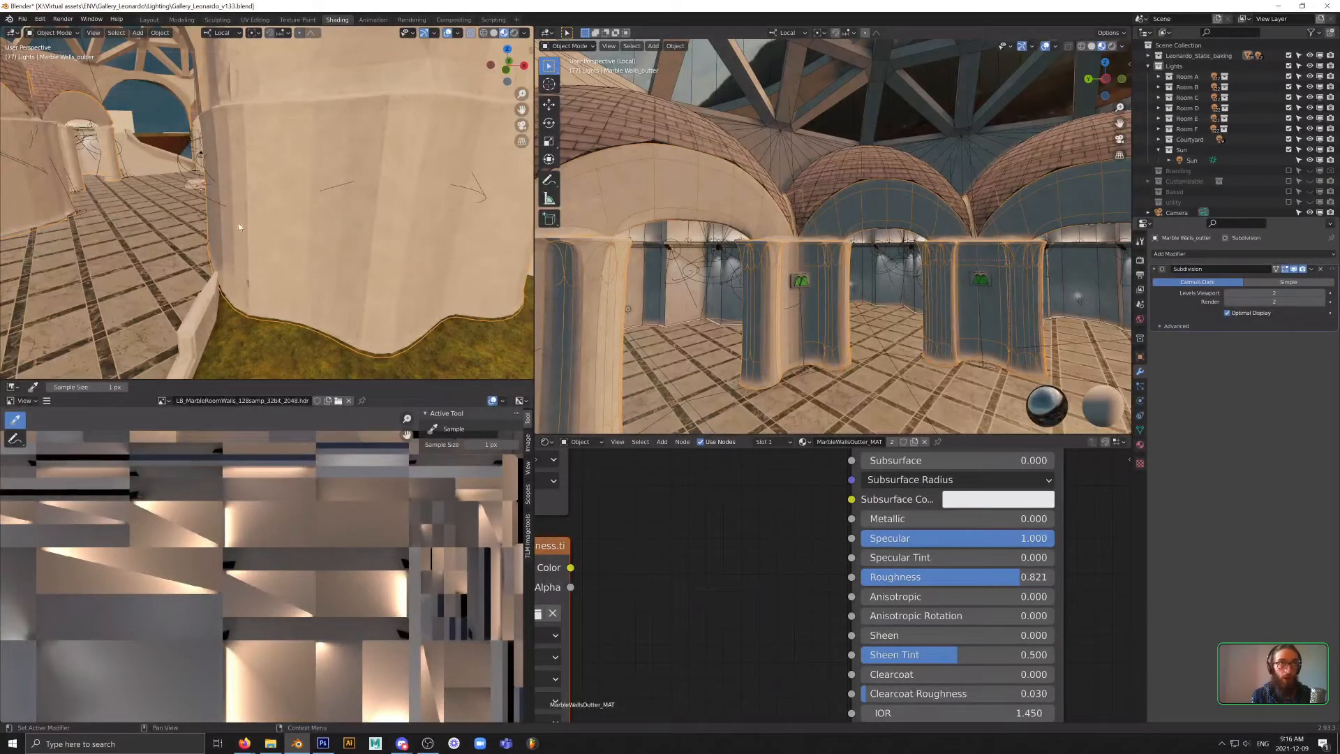
pyautogui.hotkey('ctrl', '3')
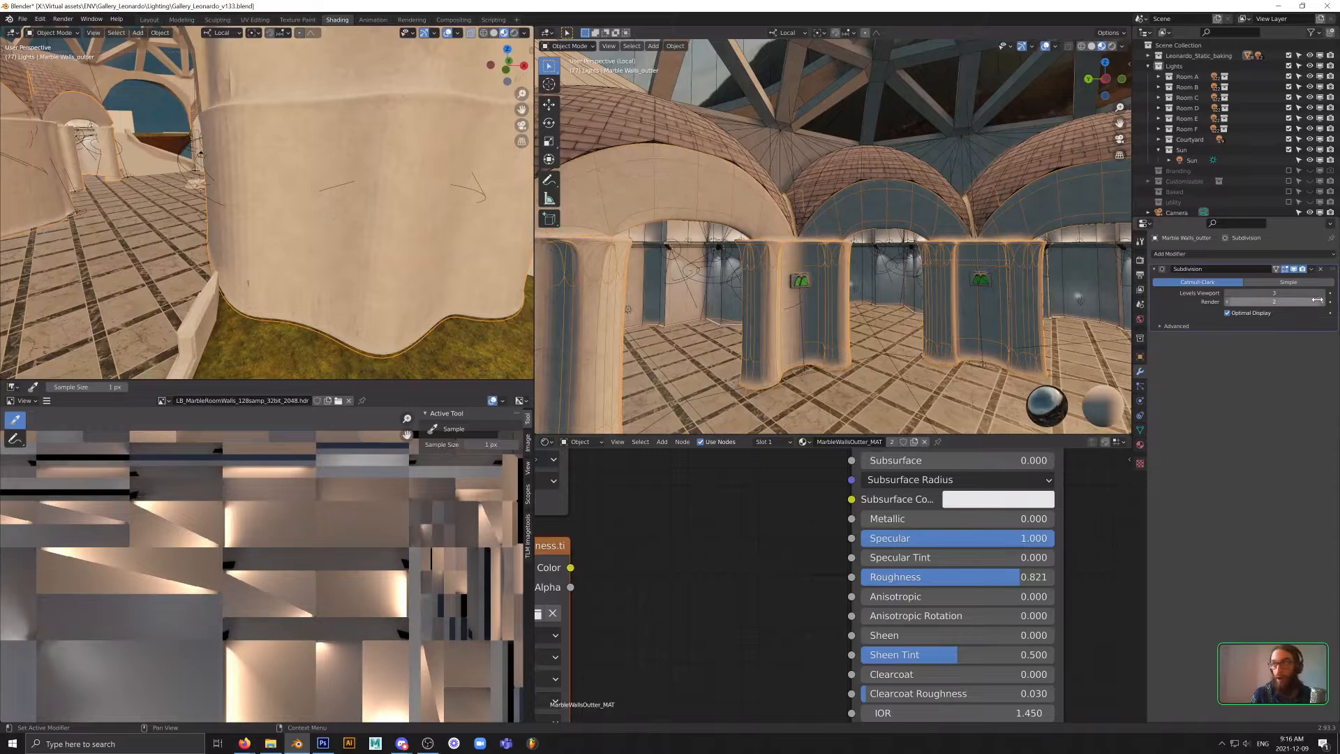
pyautogui.click(1321, 270)
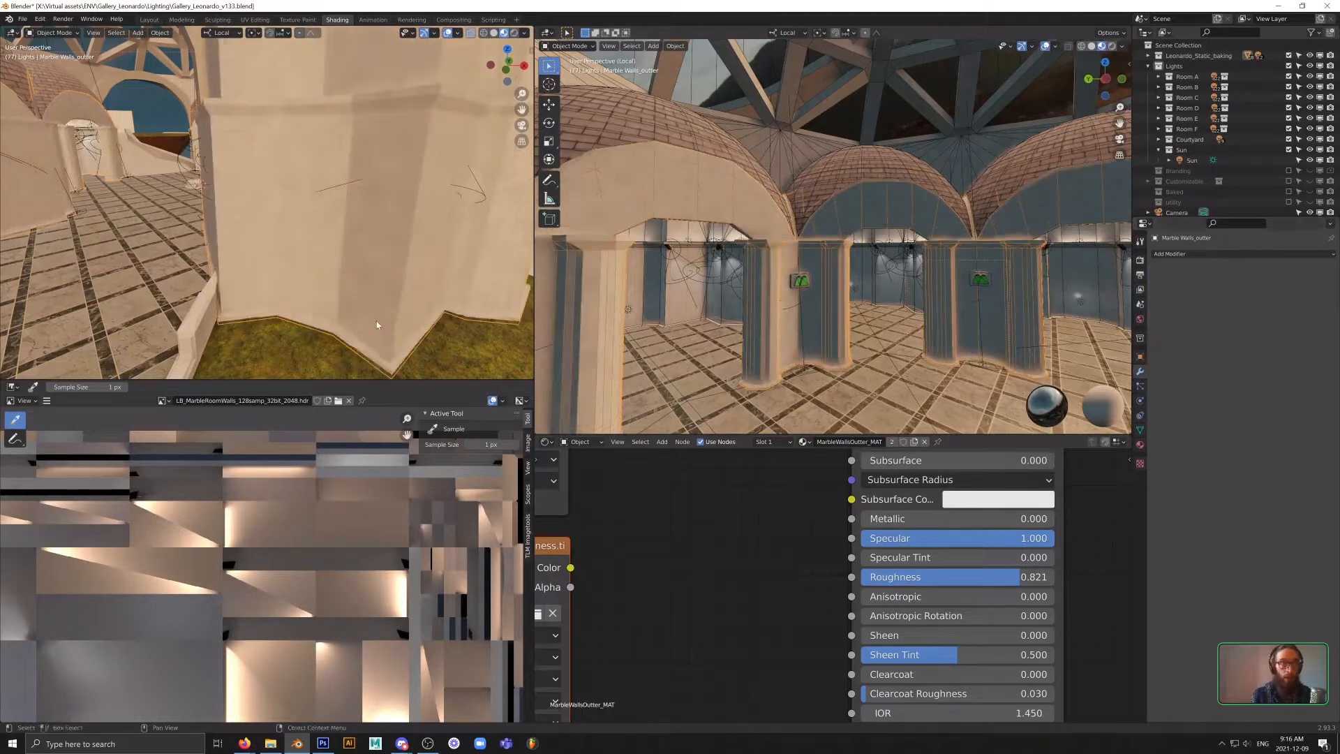
# - Look through the entrance into the central hall and examine its arches, columns and floor
pyautogui.moveTo(384, 302); pyautogui.dragTo(306, 237, button='middle')
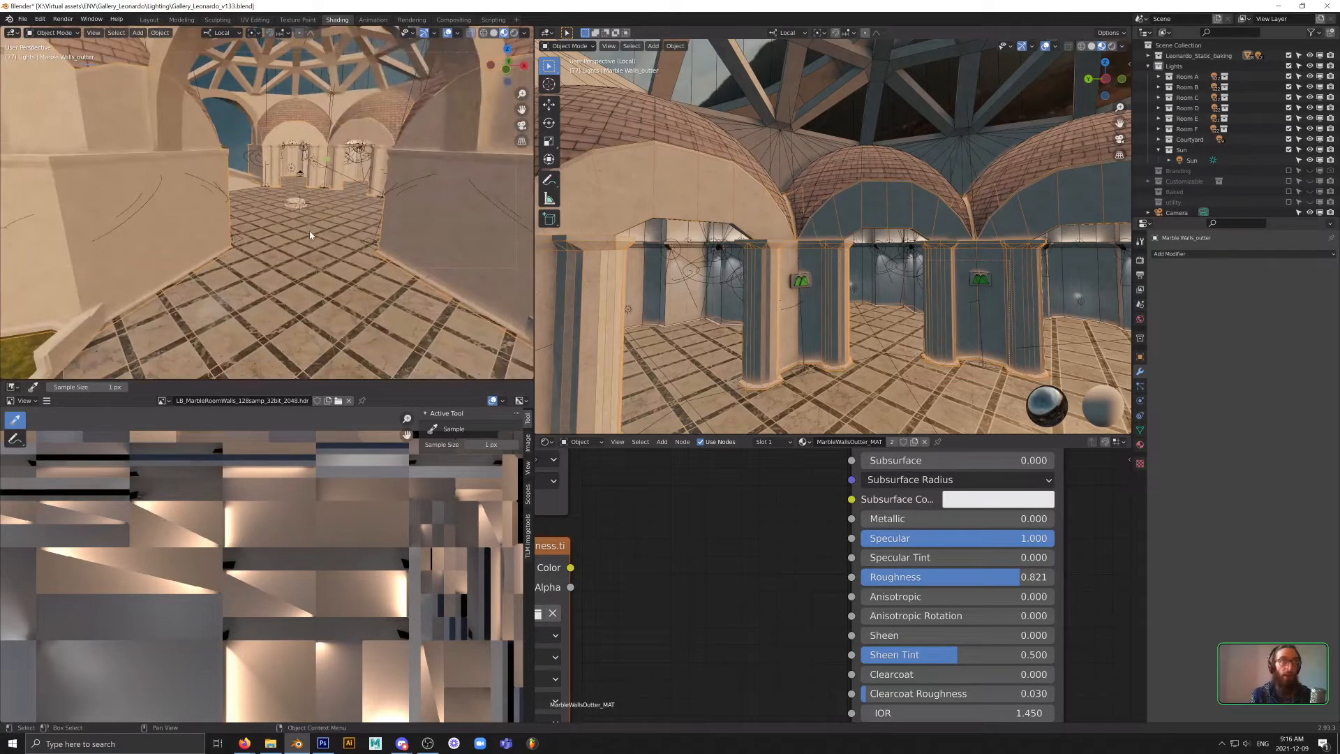
pyautogui.scroll(4, 306, 231)
pyautogui.keyDown('shift'); pyautogui.moveTo(303, 220); pyautogui.dragTo(332, 267, button='middle'); pyautogui.keyUp('shift')
pyautogui.scroll(4, 280, 234)
pyautogui.scroll(-5, 327, 249)
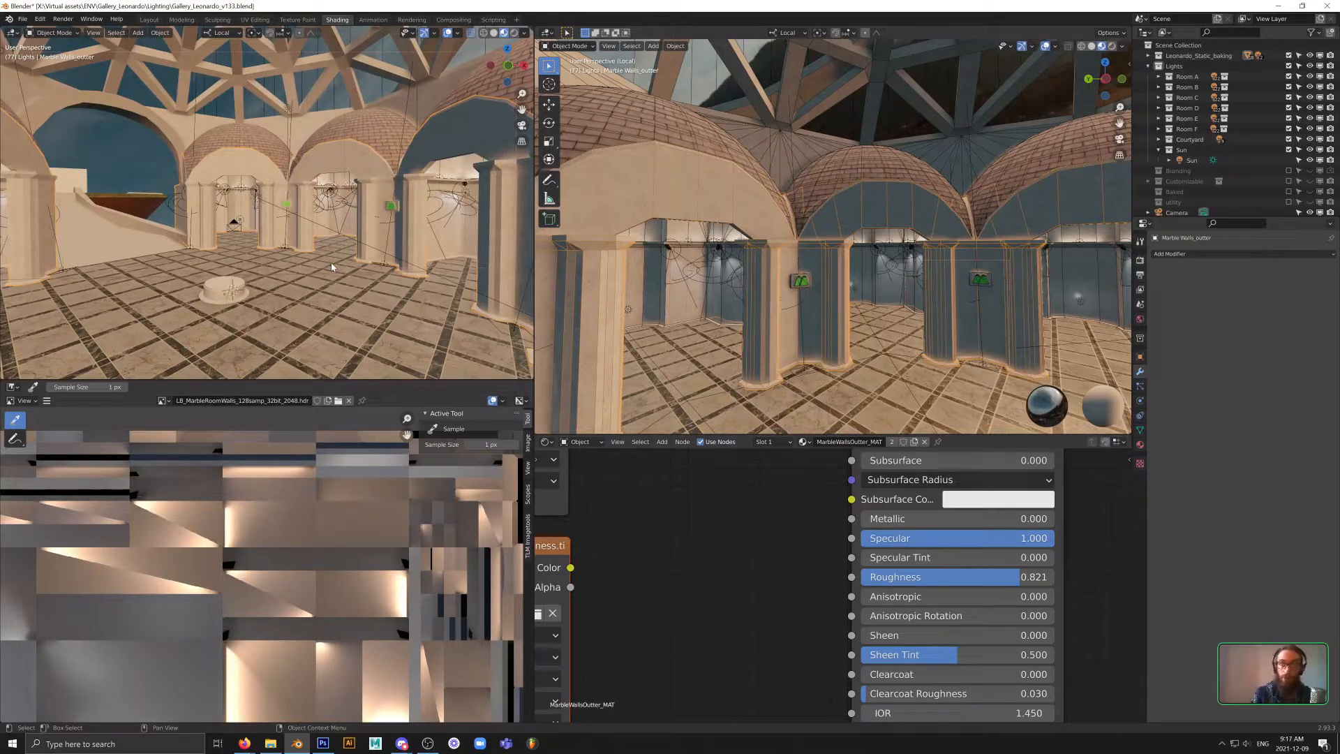
pyautogui.scroll(-4, 325, 263)
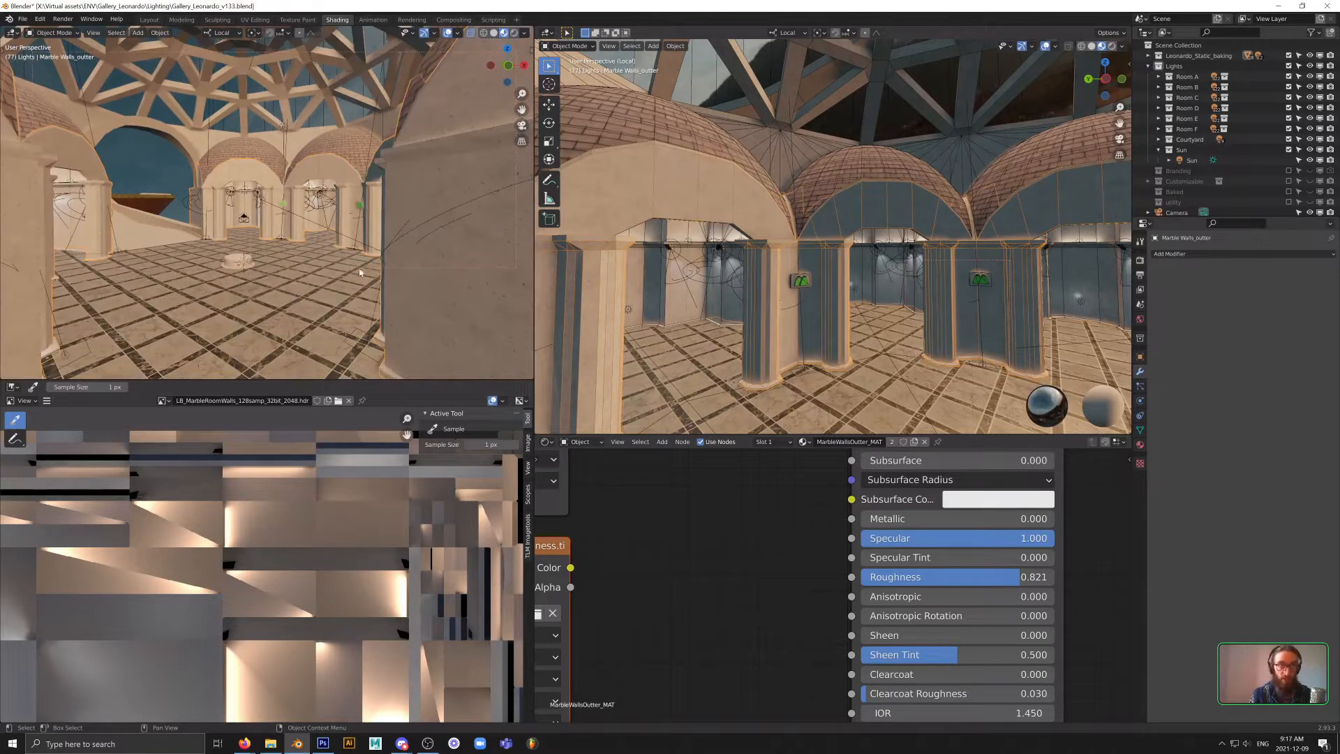
# - Select the inner marble walls and examine the entrance walls and their marble surface up close
pyautogui.click(358, 280)
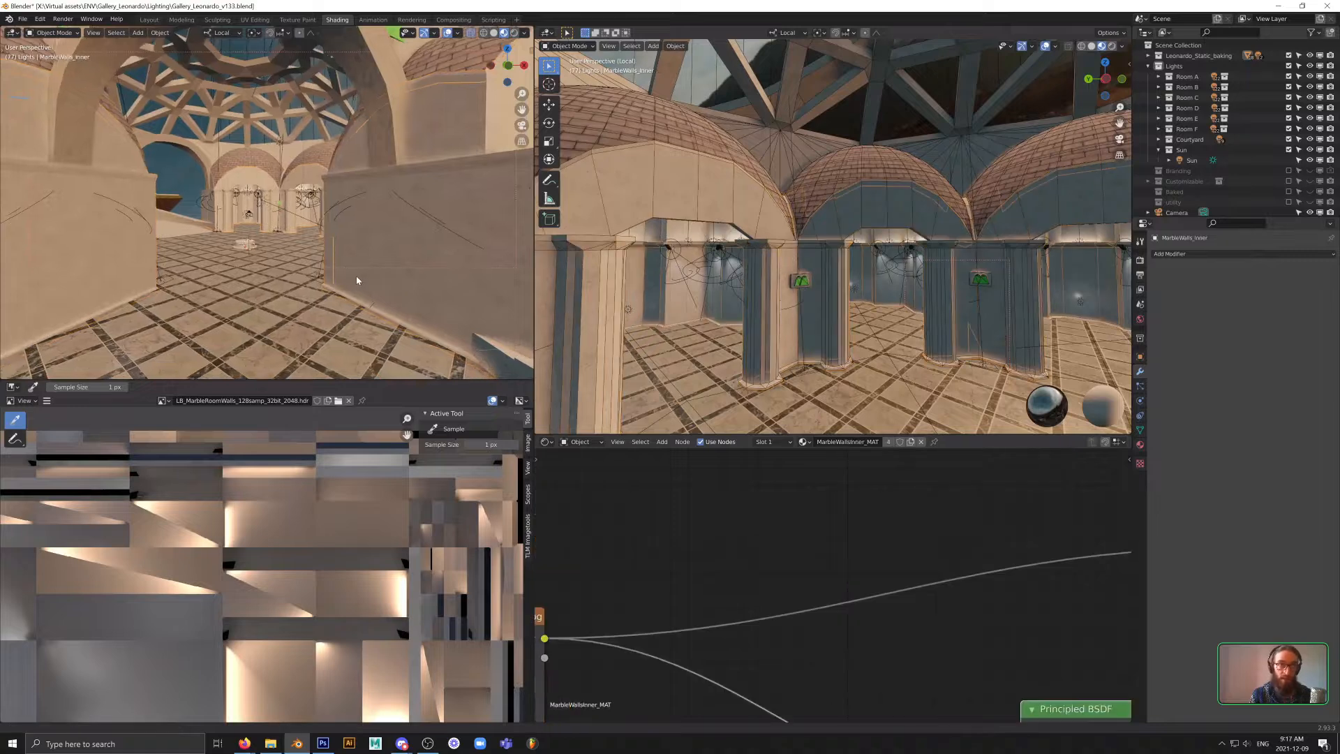
pyautogui.scroll(5, 349, 279)
pyautogui.keyDown('shift'); pyautogui.moveTo(192, 274); pyautogui.dragTo(232, 265, button='middle'); pyautogui.keyUp('shift')
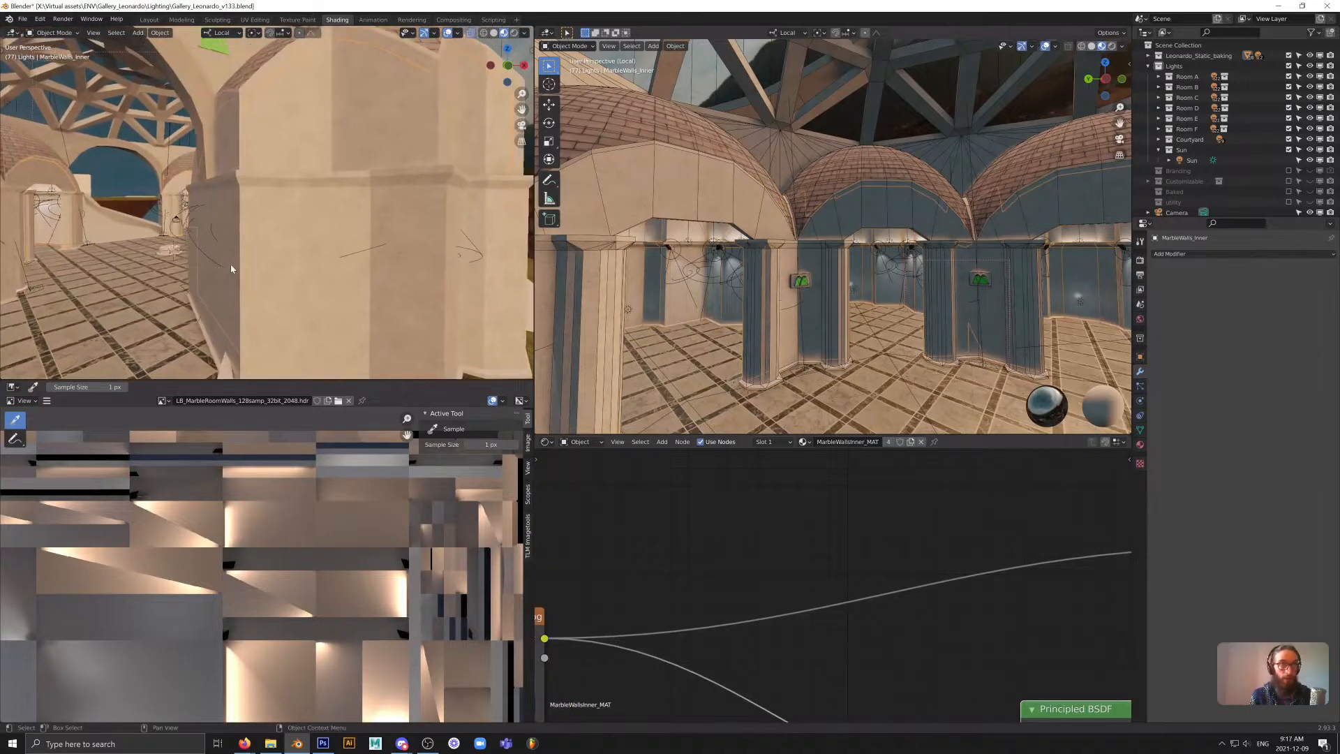
pyautogui.scroll(-6, 227, 266)
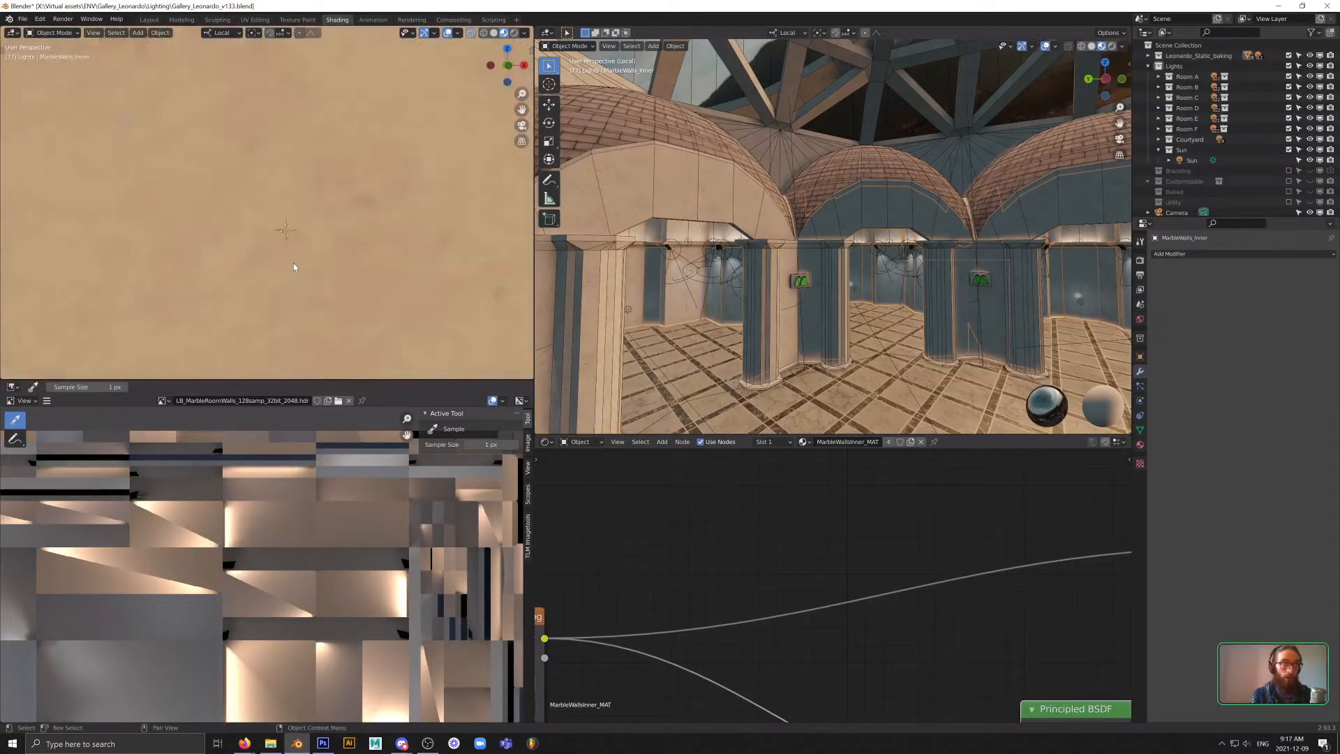
pyautogui.scroll(1, 293, 264)
pyautogui.moveTo(321, 270)
pyautogui.mouseDown(button='middle')
pyautogui.moveTo(308, 269)
pyautogui.moveTo(328, 270)
pyautogui.mouseUp(button='middle')
pyautogui.scroll(-2, 313, 264)
pyautogui.scroll(1, 307, 275)
pyautogui.scroll(-1, 330, 269)
# - Switch to Firefox and display the Fabulous Frosty Assembly room in Mozilla Hubs
pyautogui.hotkey('alt', 'Tab')
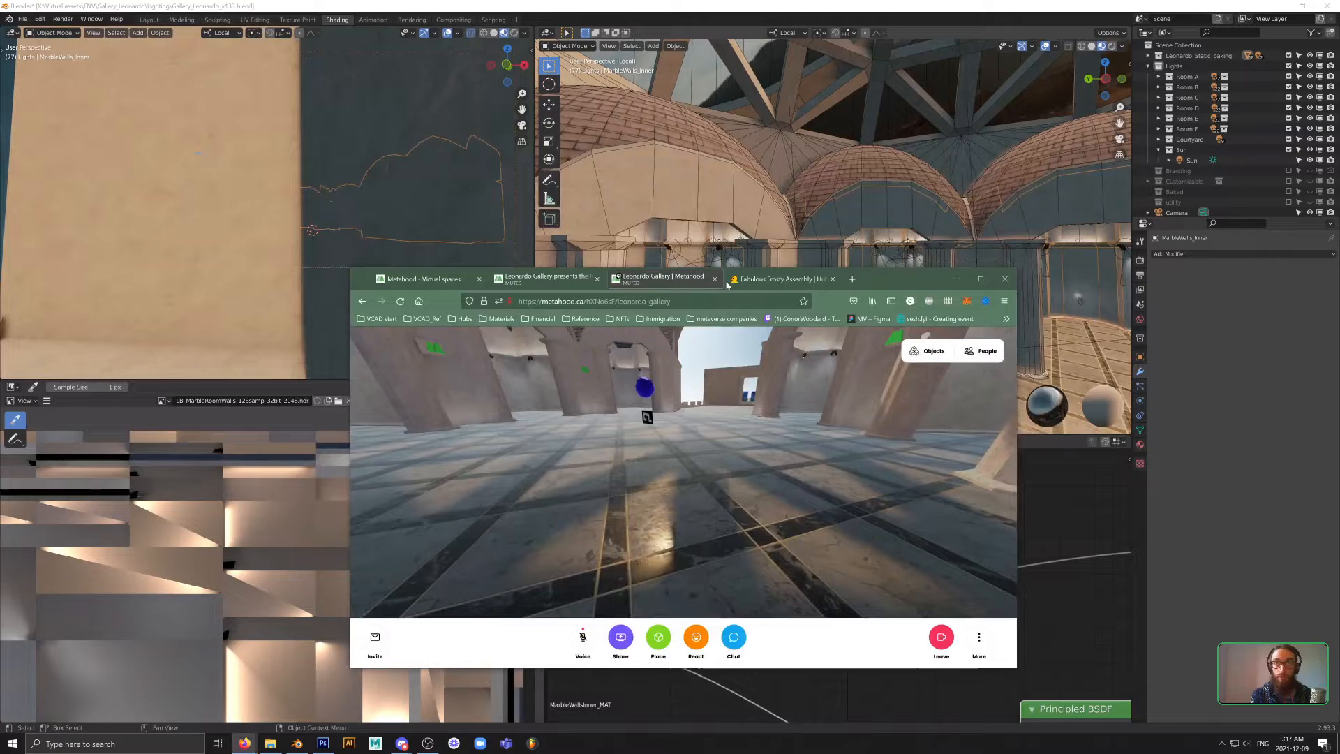
pyautogui.click(774, 278)
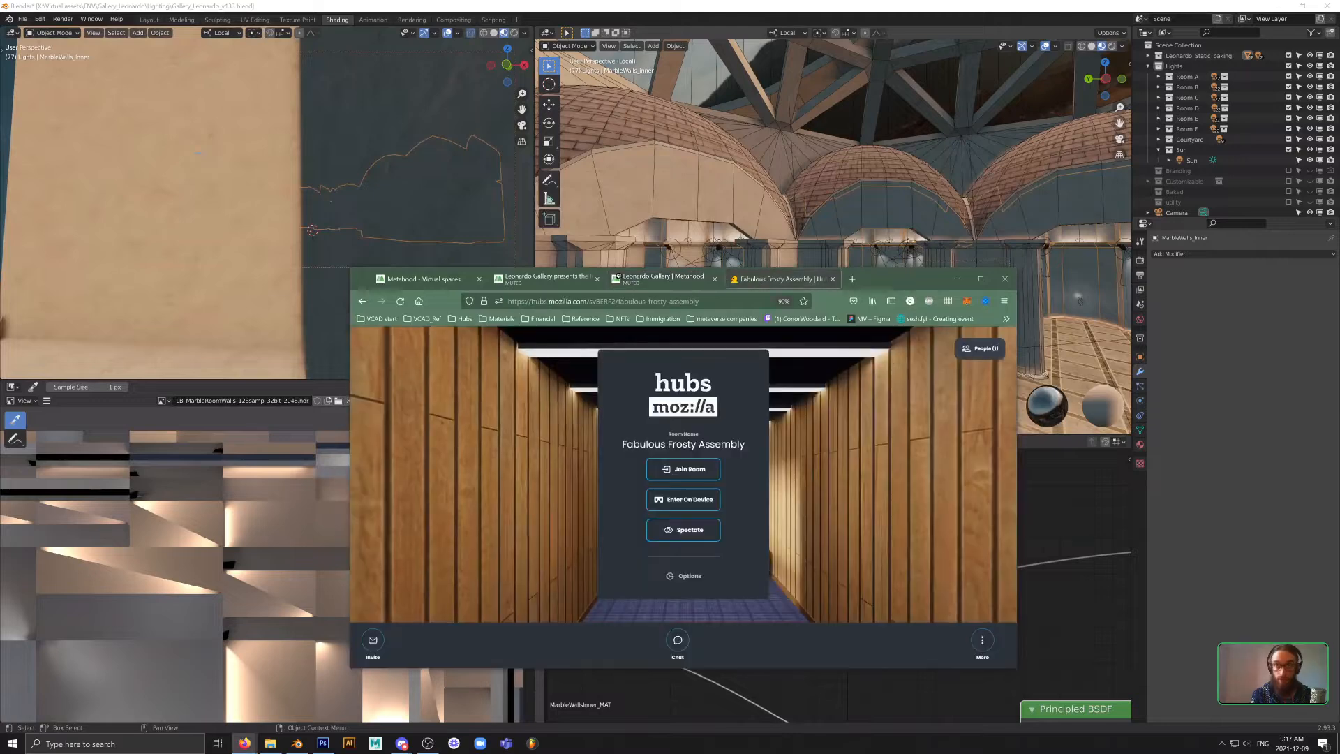
# - Join the Fabulous Frosty Assembly room on this device and walk along the wood-panelled corridor to the metaHood door
pyautogui.click(707, 469)
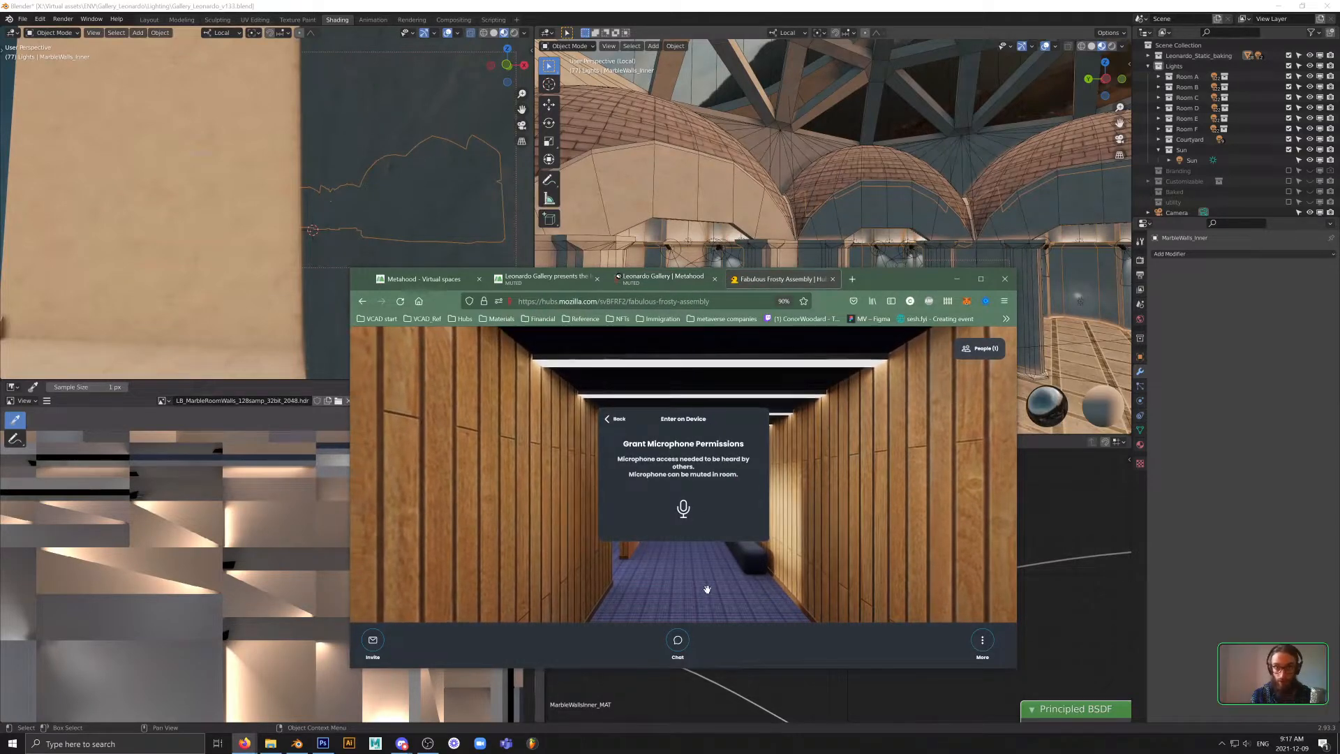
pyautogui.click(683, 549)
pyautogui.press('w')
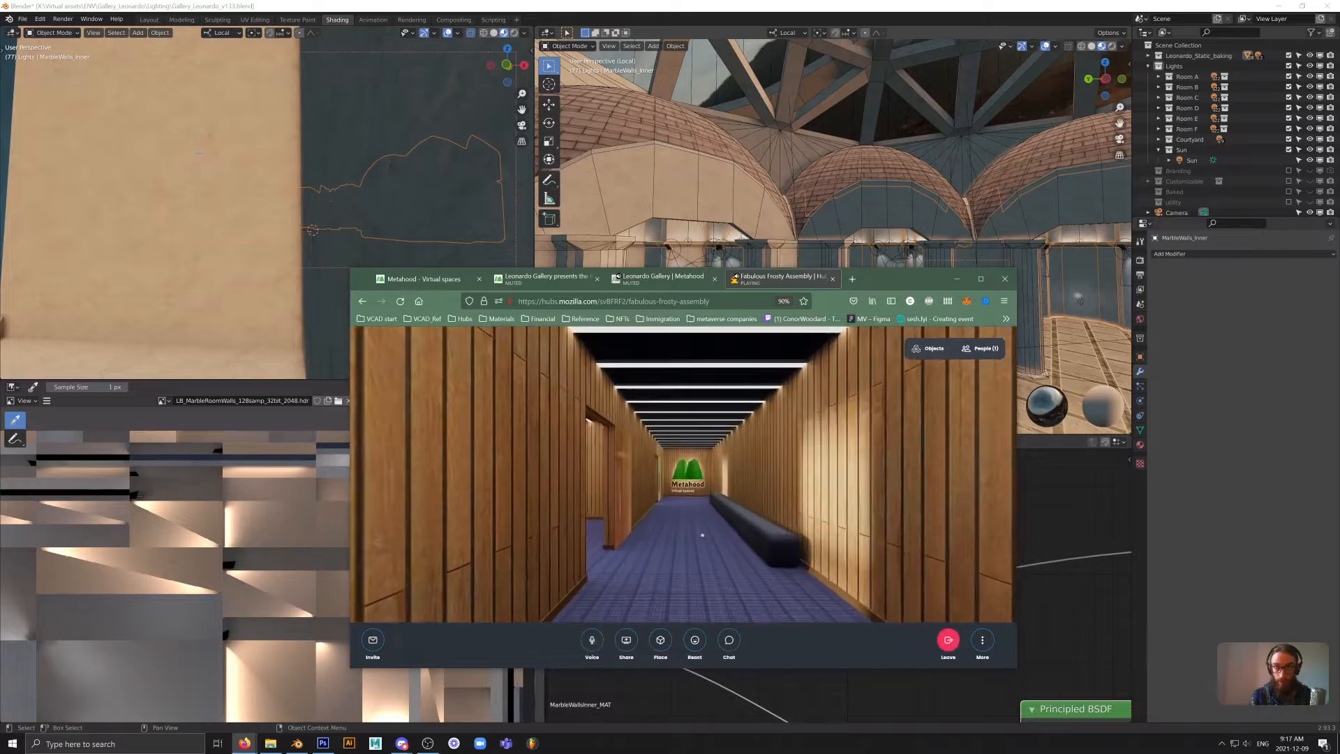
pyautogui.moveTo(686, 543); pyautogui.dragTo(558, 538)
pyautogui.press('w')
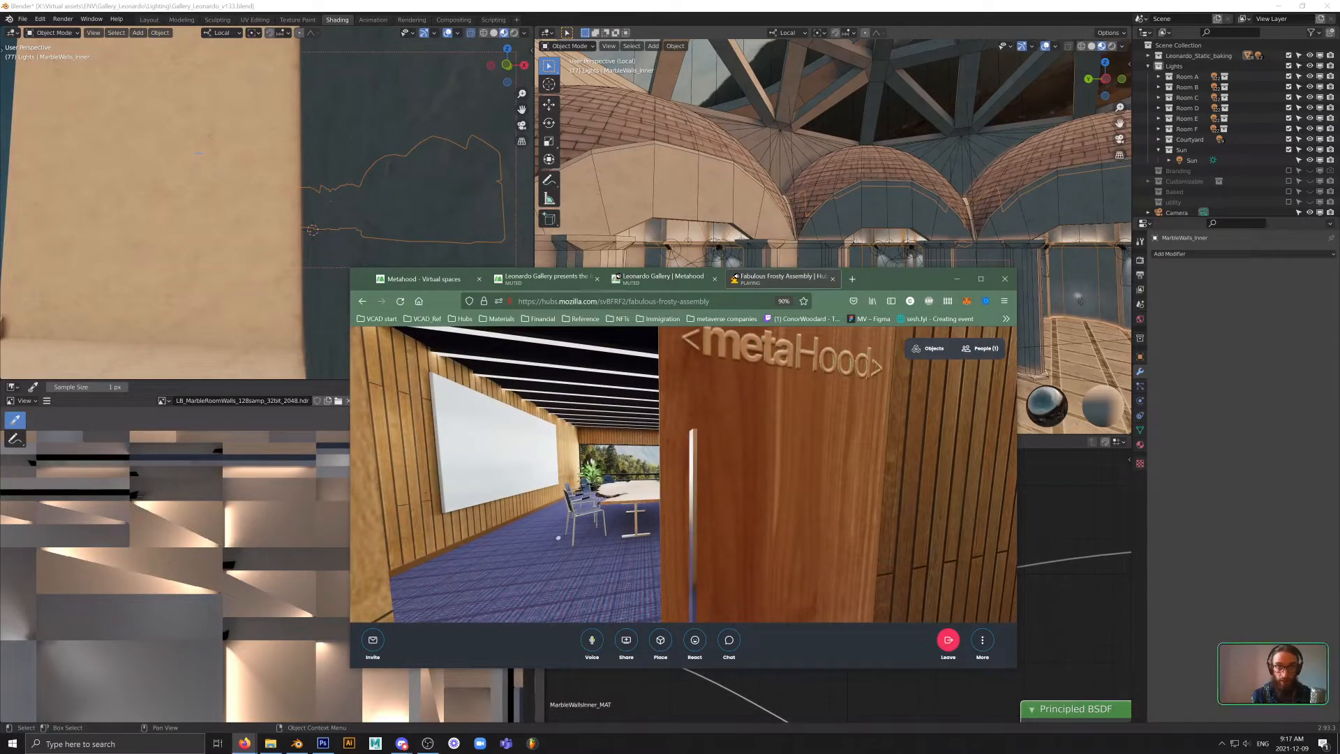
# - Walk through the meeting rooms to the balcony lounge and examine its wood panelling and whiteboards up close
pyautogui.press('w')
pyautogui.press('w')
pyautogui.moveTo(558, 537); pyautogui.dragTo(750, 502)
pyautogui.press('w')
pyautogui.press('a')
pyautogui.press('w')
pyautogui.press('d')
pyautogui.press('w')
pyautogui.press('w')
pyautogui.press('s')
pyautogui.press('w')
pyautogui.press('w')
pyautogui.press('w')
pyautogui.press('w')
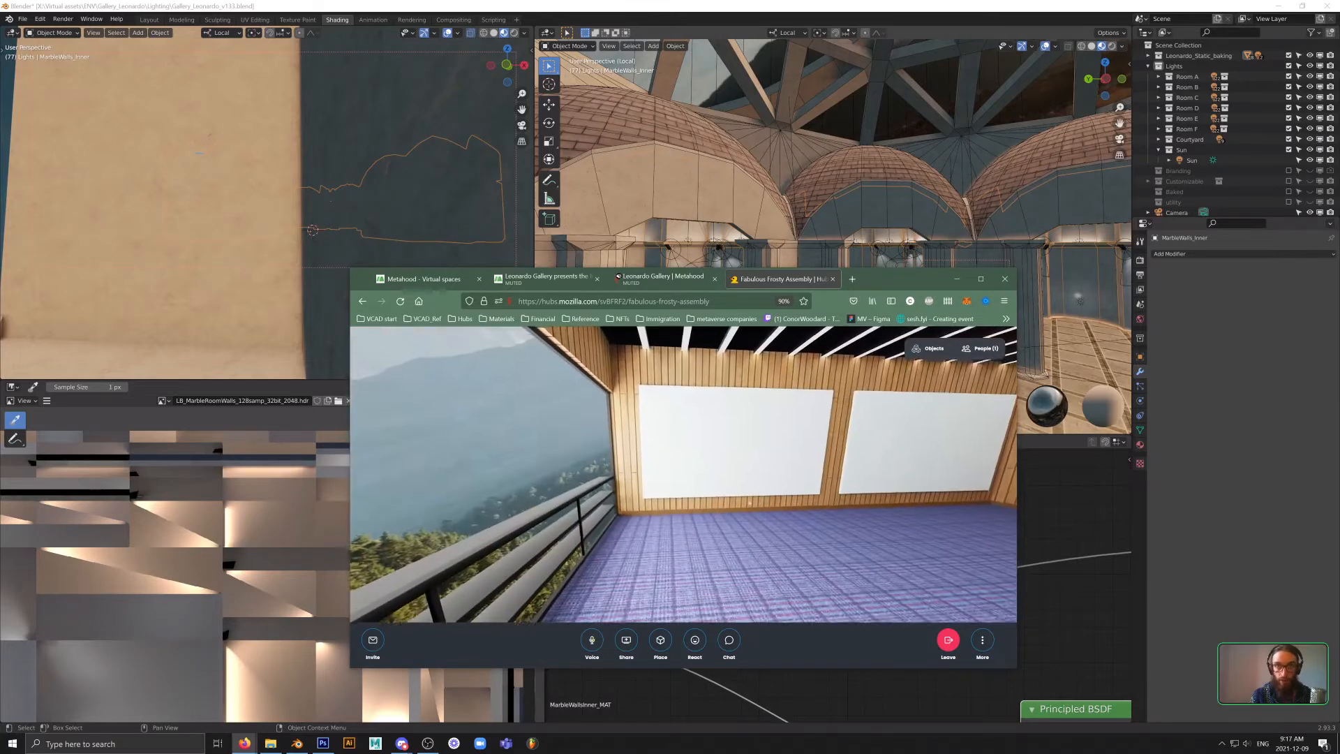
pyautogui.press('w')
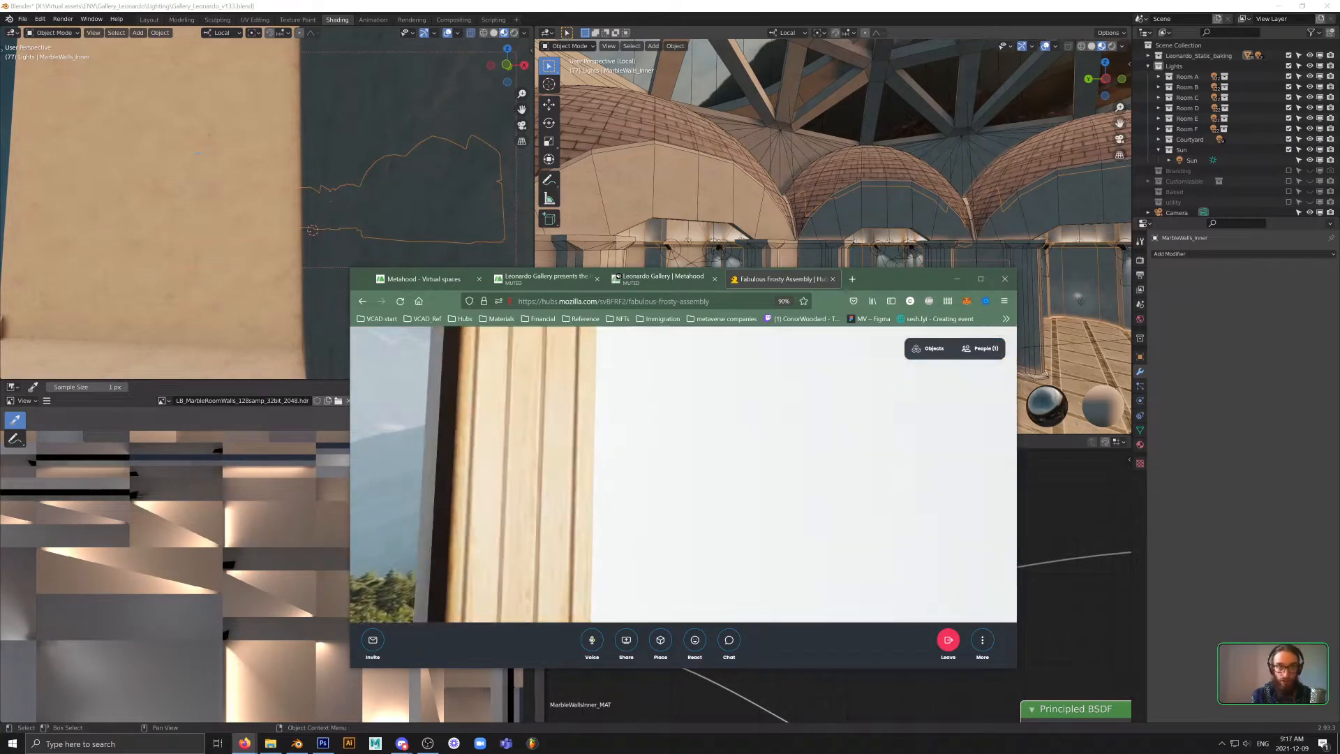
pyautogui.press('a')
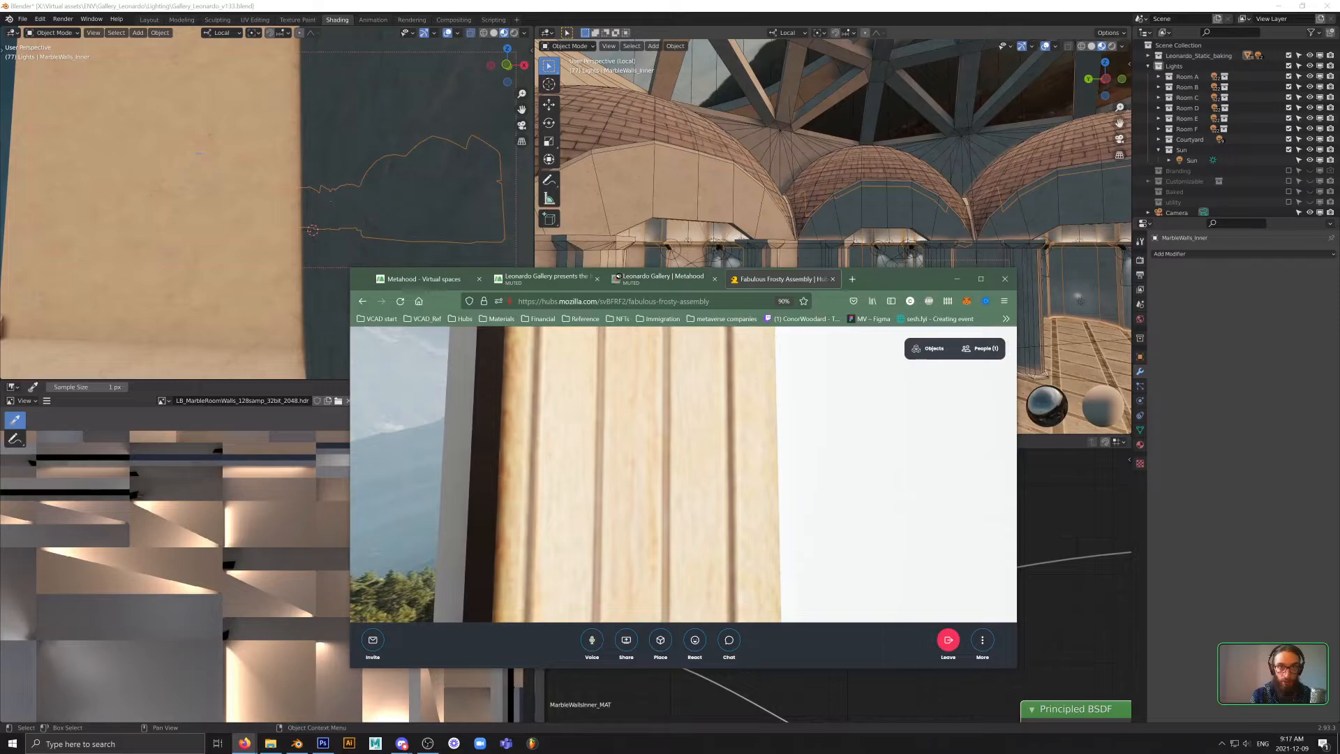
pyautogui.press('s')
# - Enable fly mode to examine the surroundings and the curved-bench lounge from above, and disable it for walking
pyautogui.moveTo(750, 503); pyautogui.dragTo(668, 580)
pyautogui.press('g')
pyautogui.press('s')
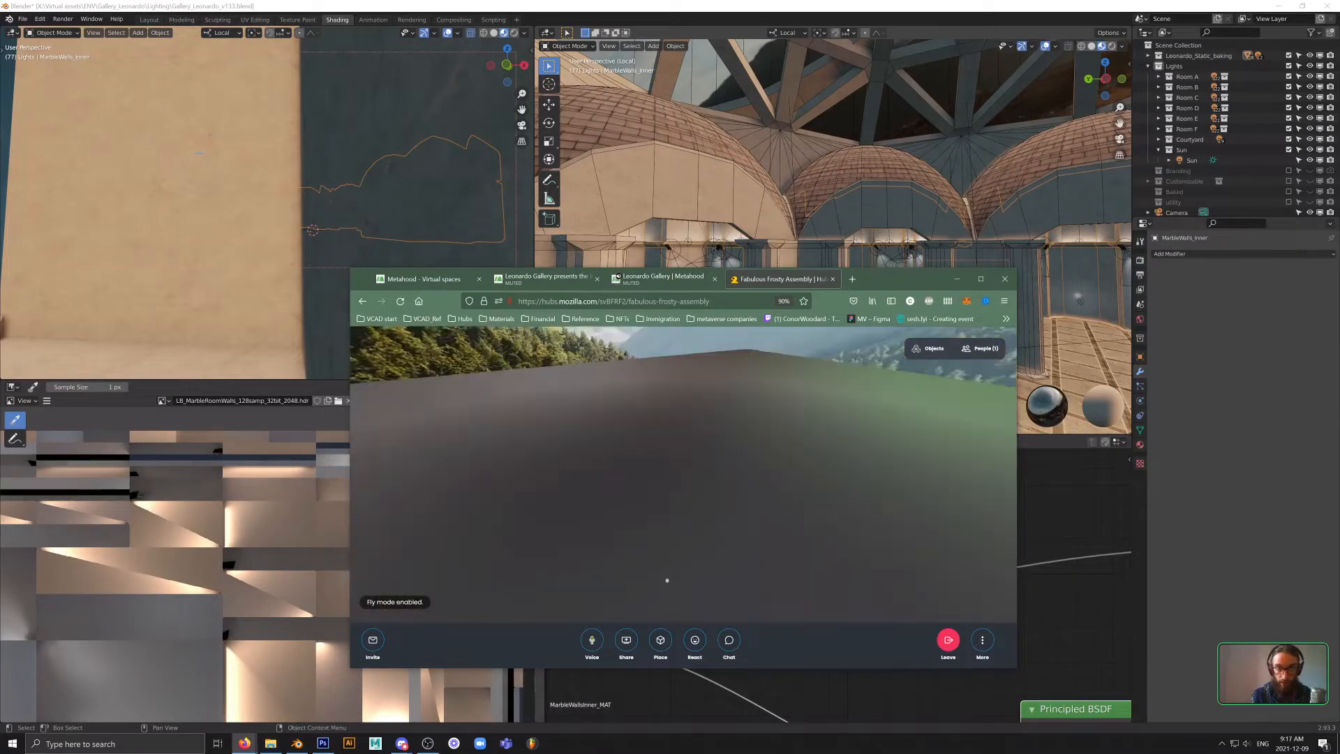
pyautogui.press('w')
pyautogui.moveTo(832, 638); pyautogui.dragTo(709, 568)
pyautogui.press('s')
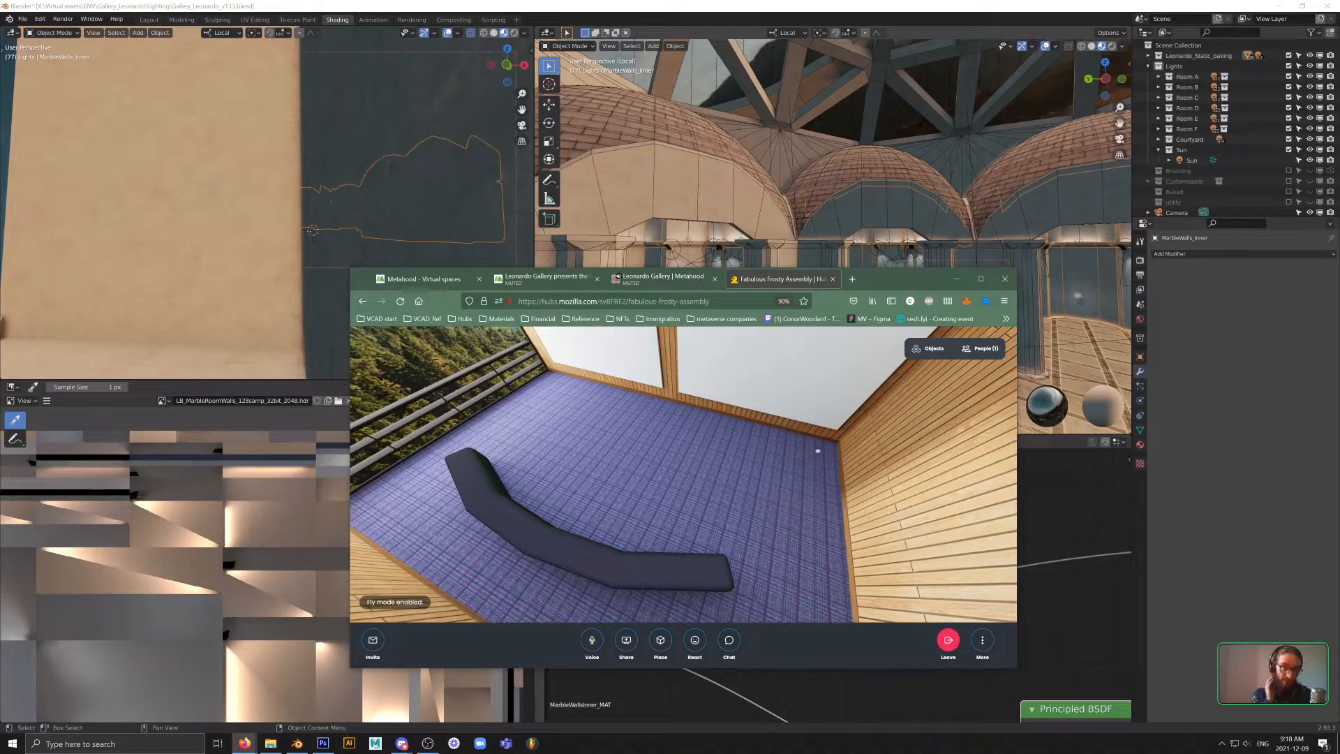
pyautogui.press('w')
pyautogui.press('s')
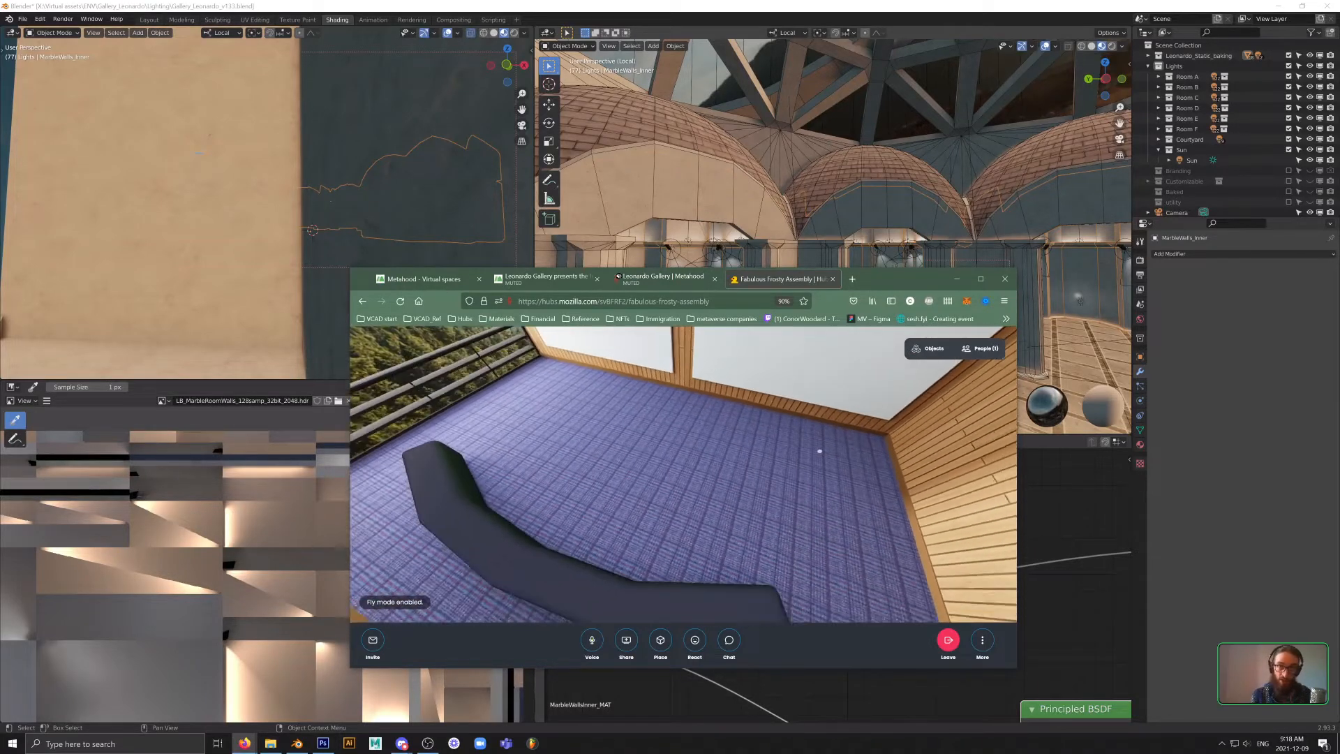
pyautogui.moveTo(820, 450)
pyautogui.mouseDown()
pyautogui.moveTo(823, 469)
pyautogui.moveTo(810, 460)
pyautogui.mouseUp()
pyautogui.press('s')
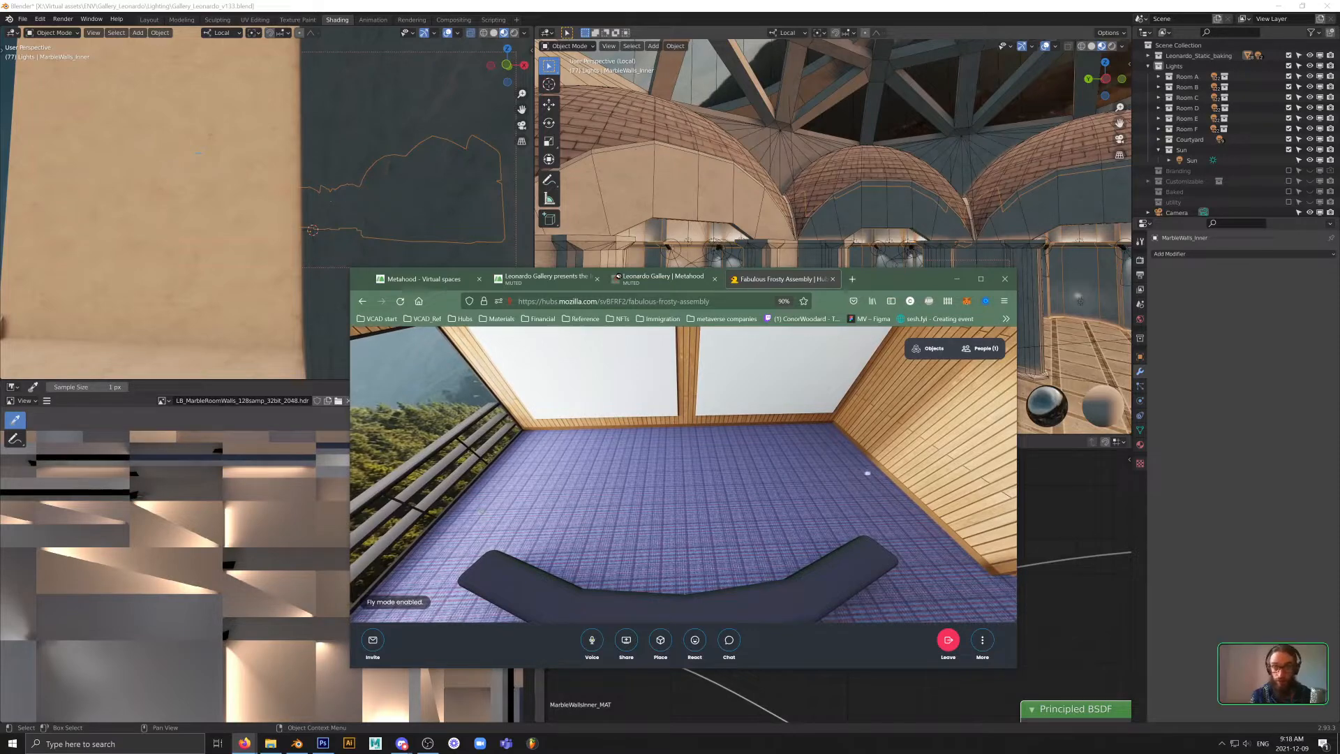
pyautogui.moveTo(867, 473); pyautogui.dragTo(815, 435)
pyautogui.press('w')
pyautogui.press('g')
pyautogui.press('w')
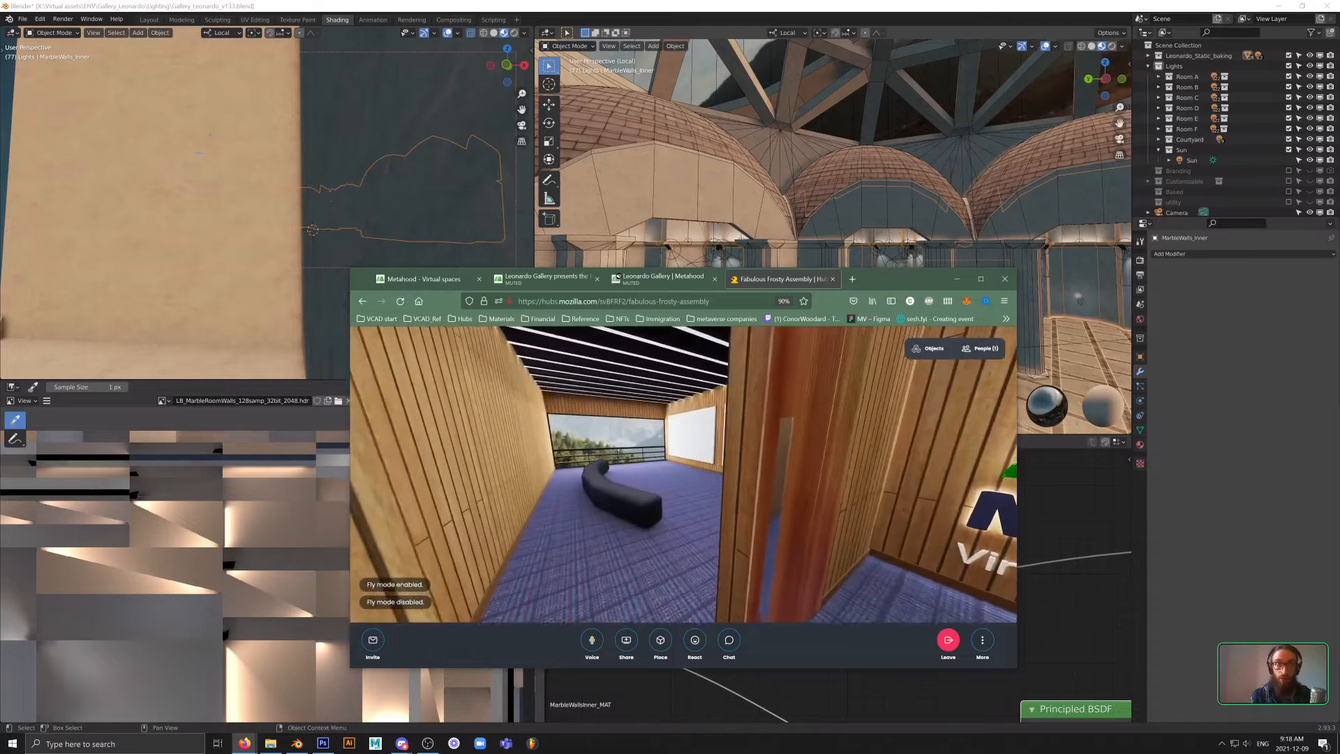
# - Compare the sunlit ground patch in the Leonardo Gallery room with the curved-bench lounge in the Hubs room
pyautogui.click(618, 277)
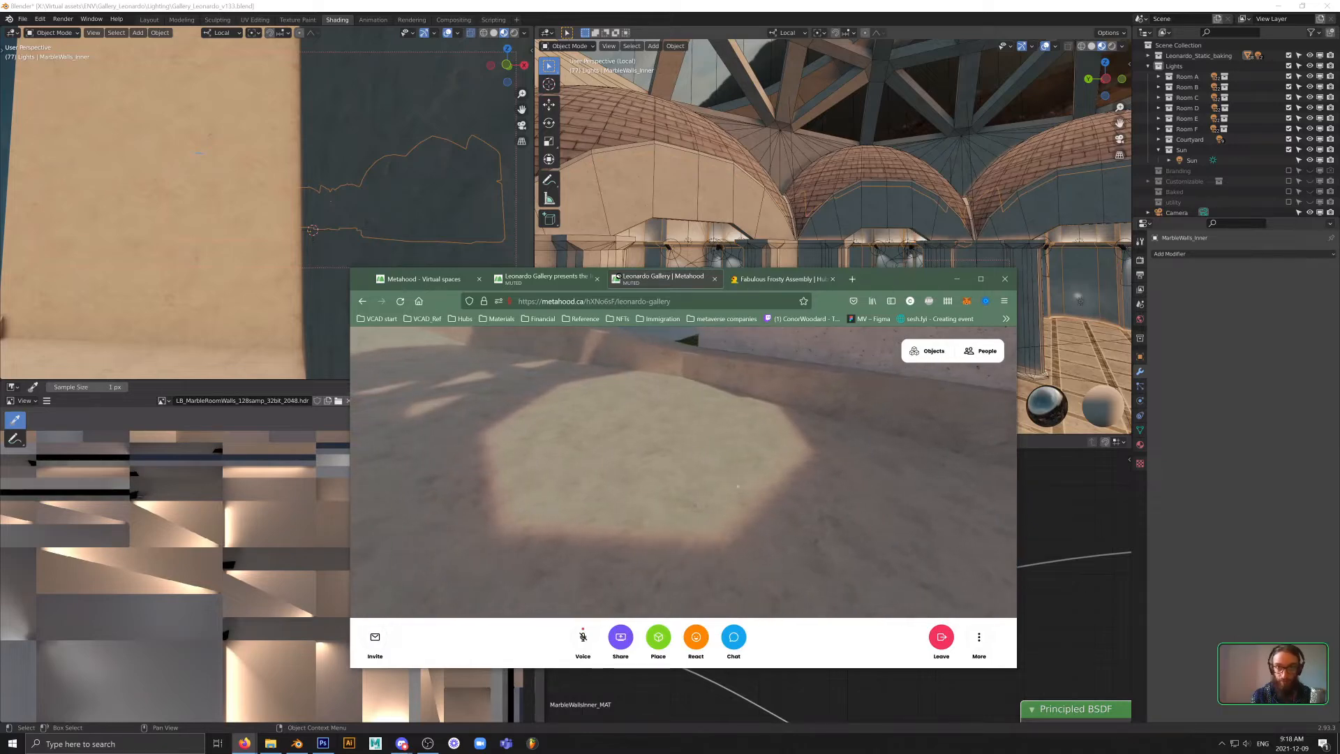
pyautogui.moveTo(783, 521); pyautogui.dragTo(936, 511)
pyautogui.moveTo(742, 525); pyautogui.dragTo(720, 503)
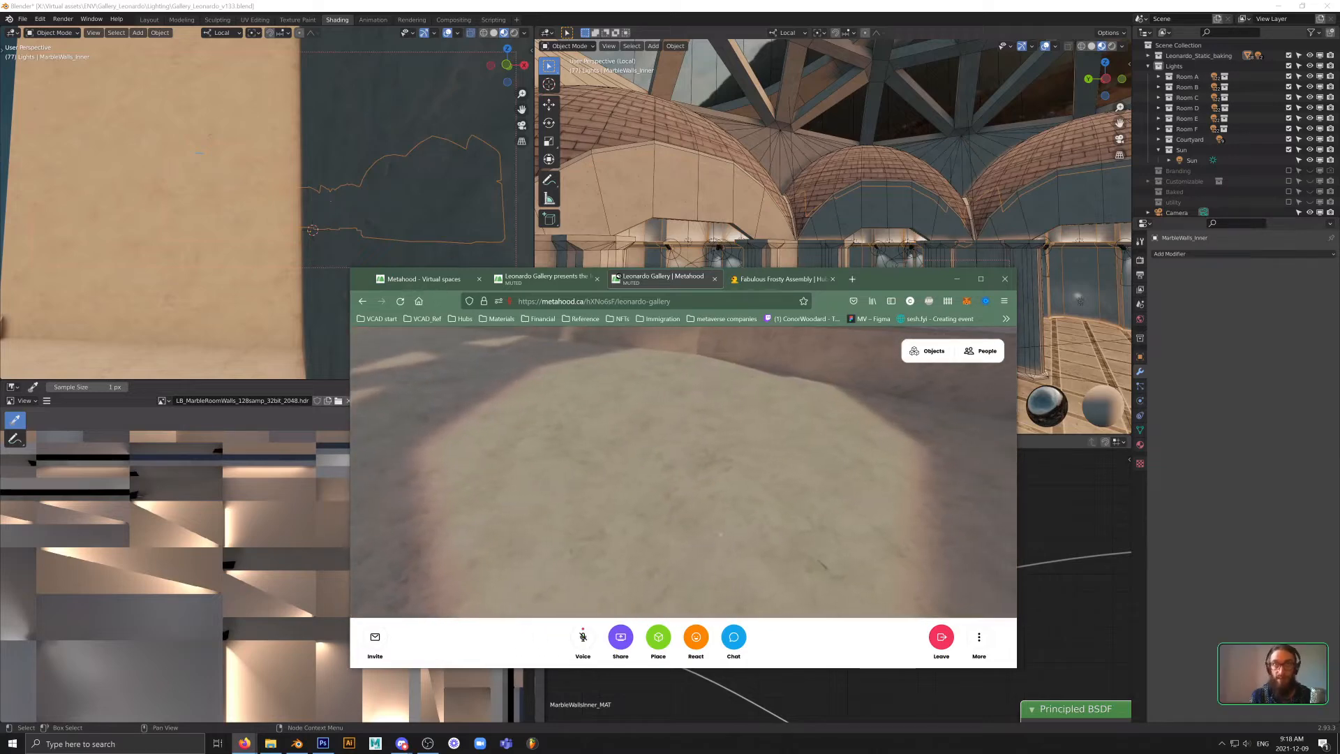
pyautogui.hotkey('ctrl', 'Tab')
pyautogui.press('w')
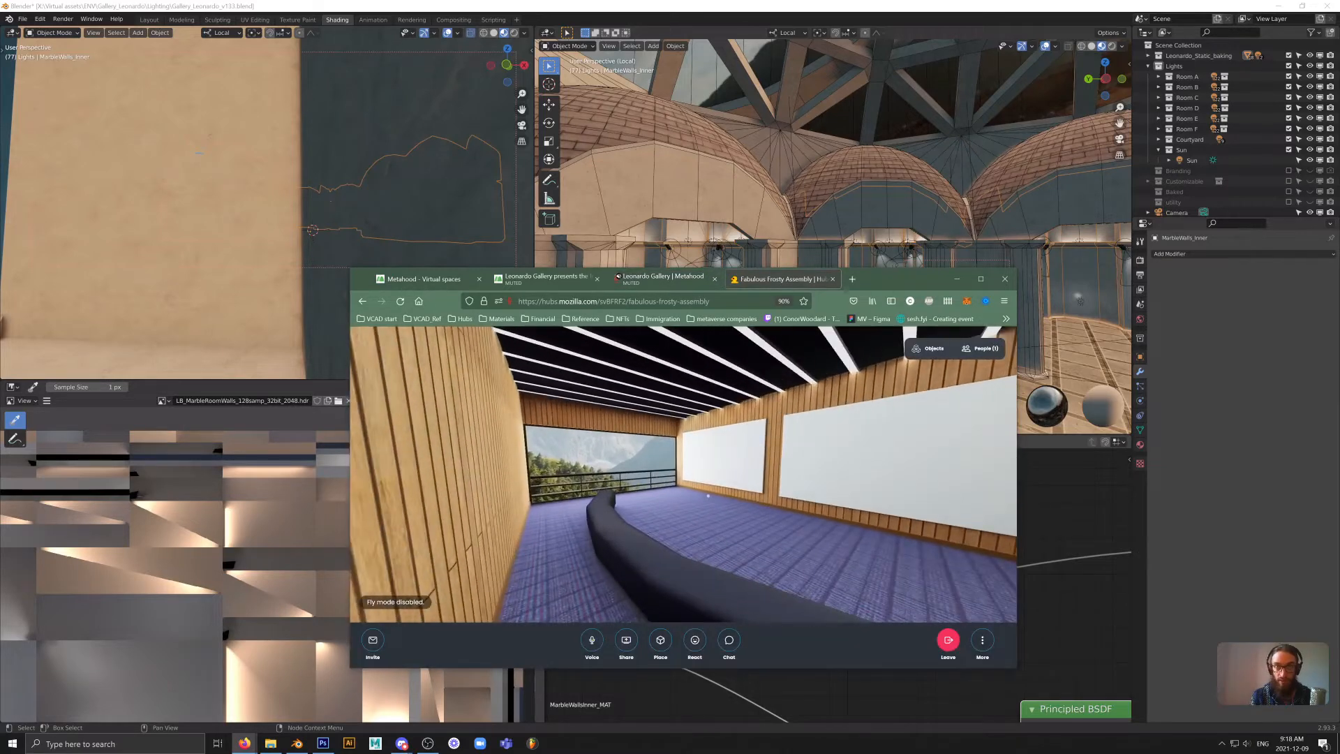
# - Return to the Leonardo Gallery room, turn off fly mode and look through the entrance at the domed hall
pyautogui.hotkey('ctrl', 'shift', 'Tab')
pyautogui.moveTo(699, 502); pyautogui.dragTo(978, 502)
pyautogui.press('w')
pyautogui.press('w')
pyautogui.press('w')
pyautogui.press('g')
pyautogui.press('w')
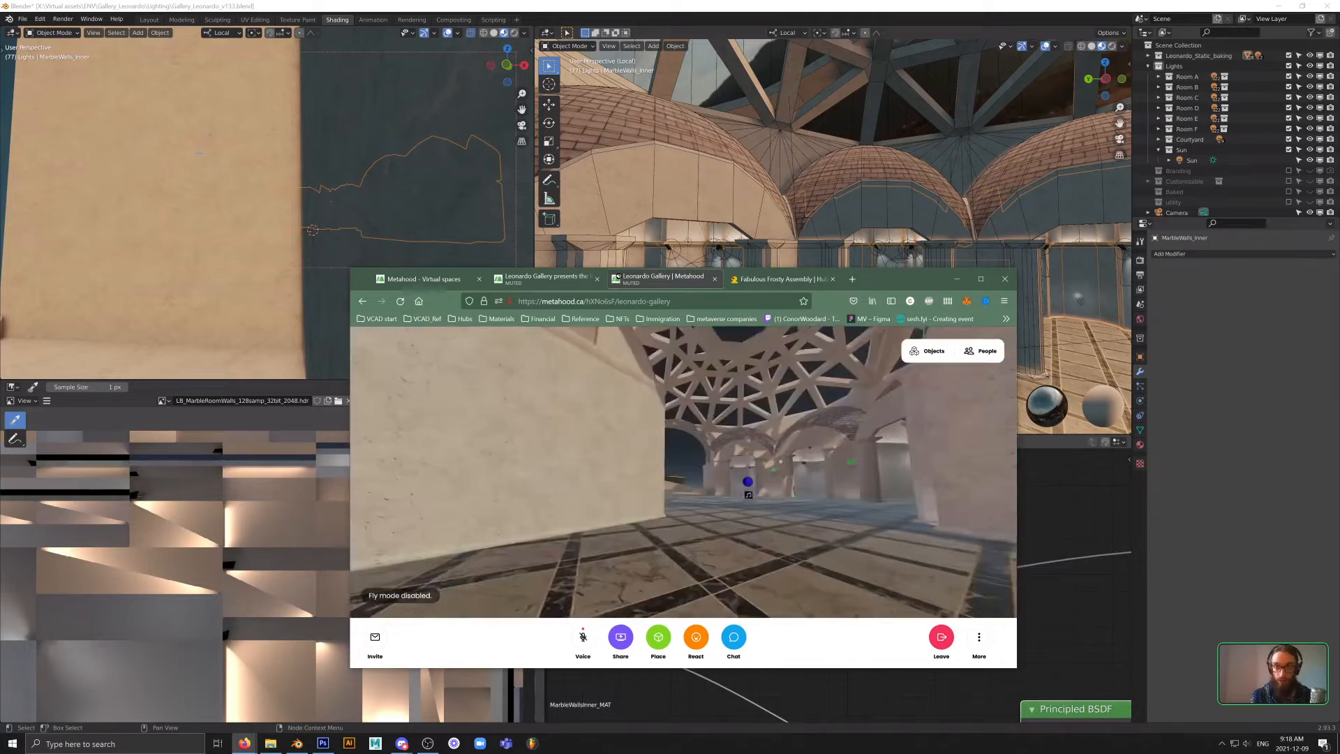
pyautogui.moveTo(499, 492); pyautogui.dragTo(583, 485)
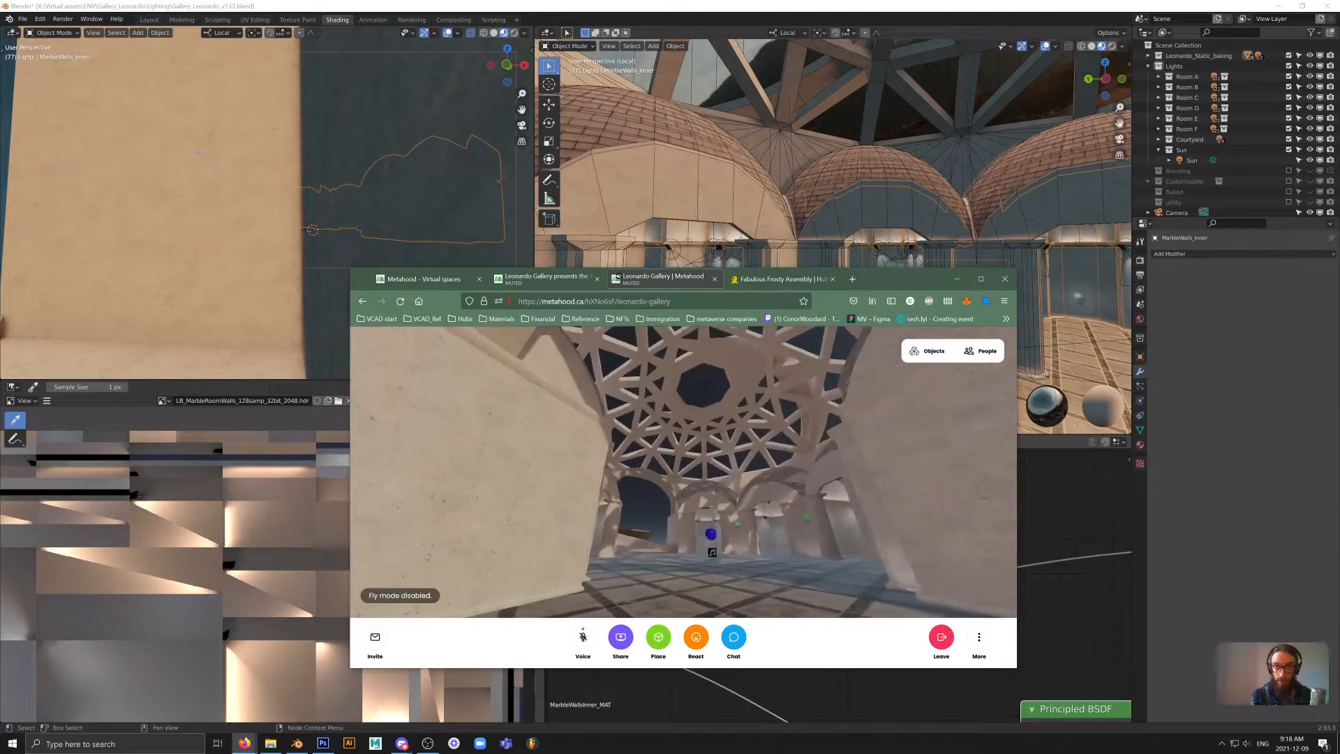
# - Refresh the Independent Artist's Market room's ended session and close the Fabulous Frosty Assembly page
pyautogui.hotkey('ctrl', 'shift', 'Tab')
pyautogui.click(715, 508)
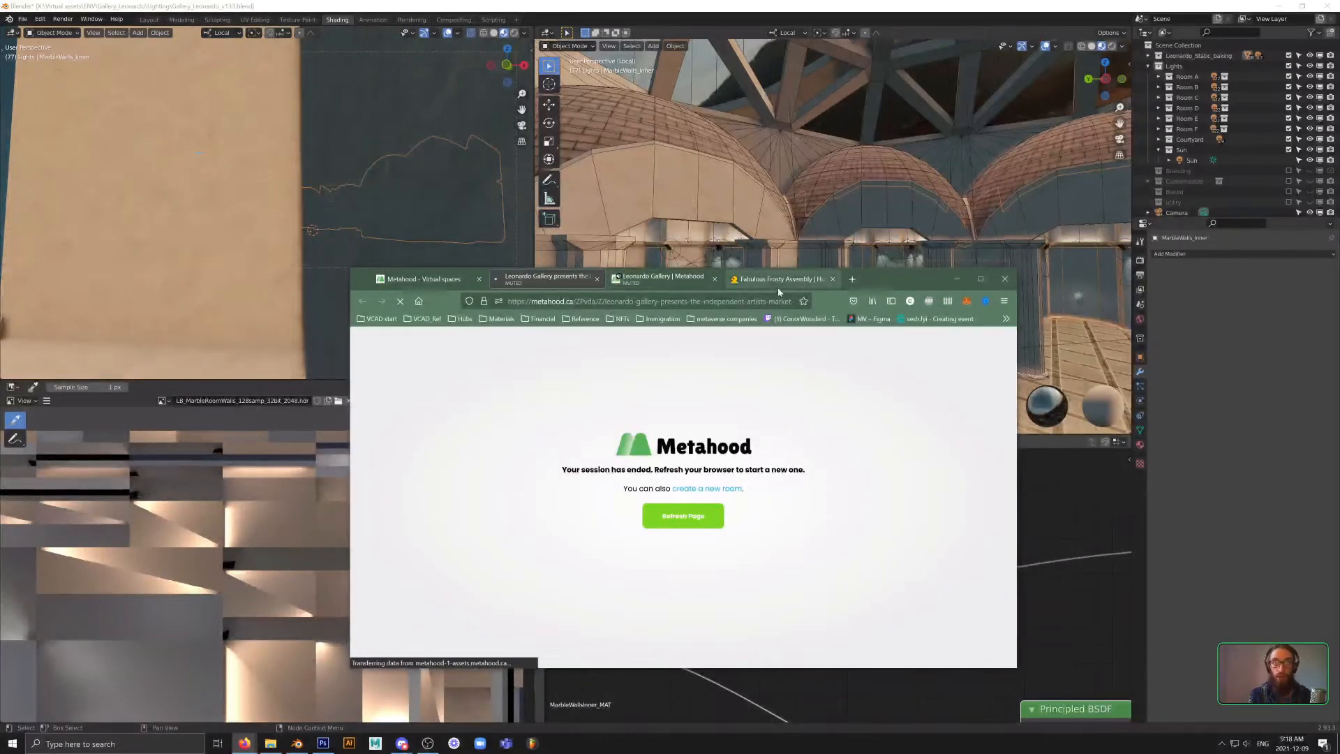
pyautogui.click(833, 279)
pyautogui.click(660, 280)
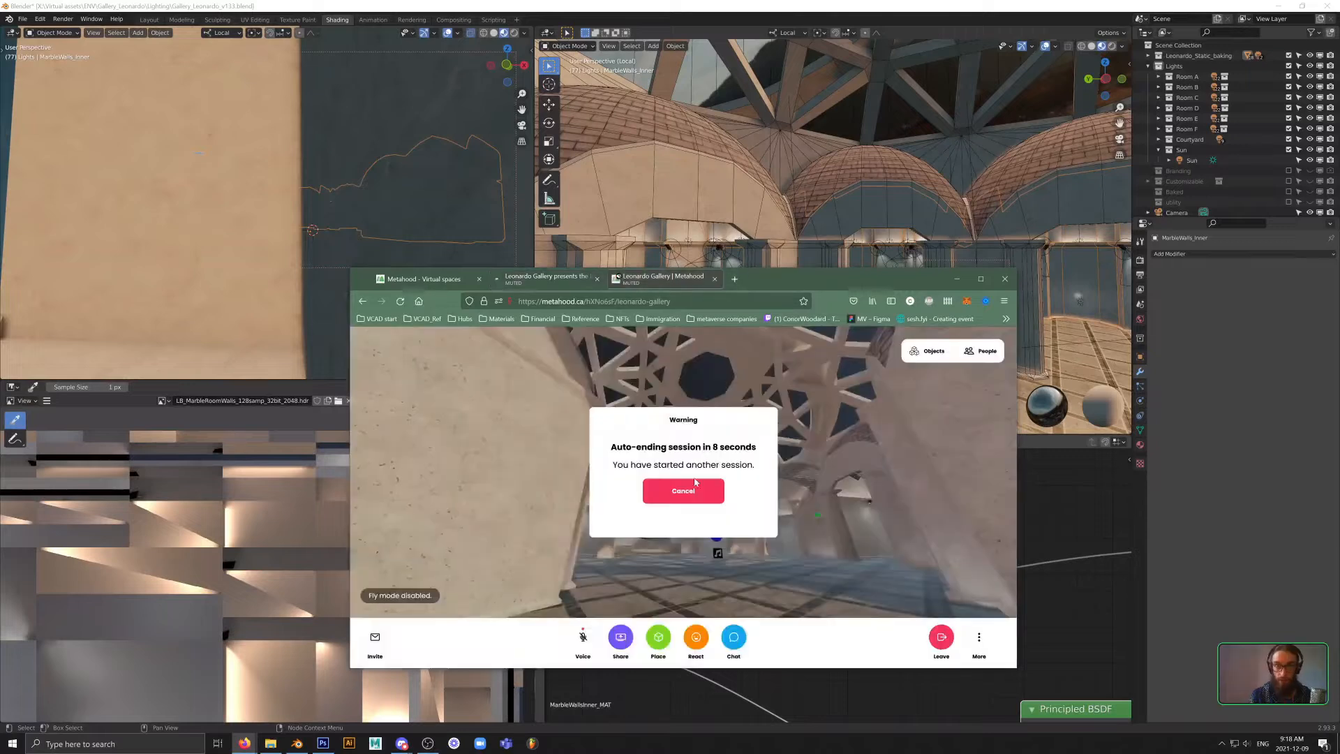
pyautogui.click(543, 278)
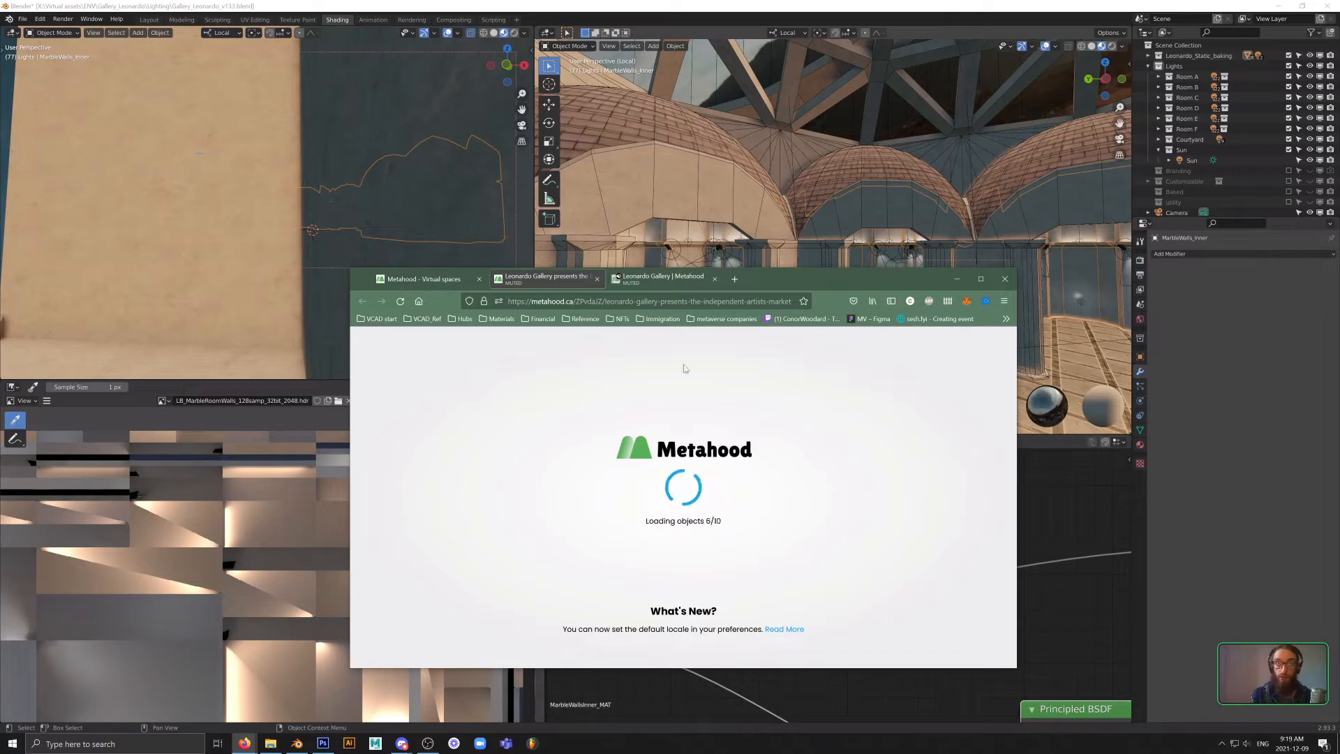
# - Move the browser window aside, switch to Blender and inspect the gallery with its outer marble walls selected
pyautogui.moveTo(890, 282); pyautogui.dragTo(575, 334)
pyautogui.moveTo(876, 283); pyautogui.dragTo(935, 296, button='middle')
pyautogui.moveTo(841, 298); pyautogui.dragTo(855, 300, button='middle')
pyautogui.click(781, 298)
pyautogui.scroll(-4, 783, 297)
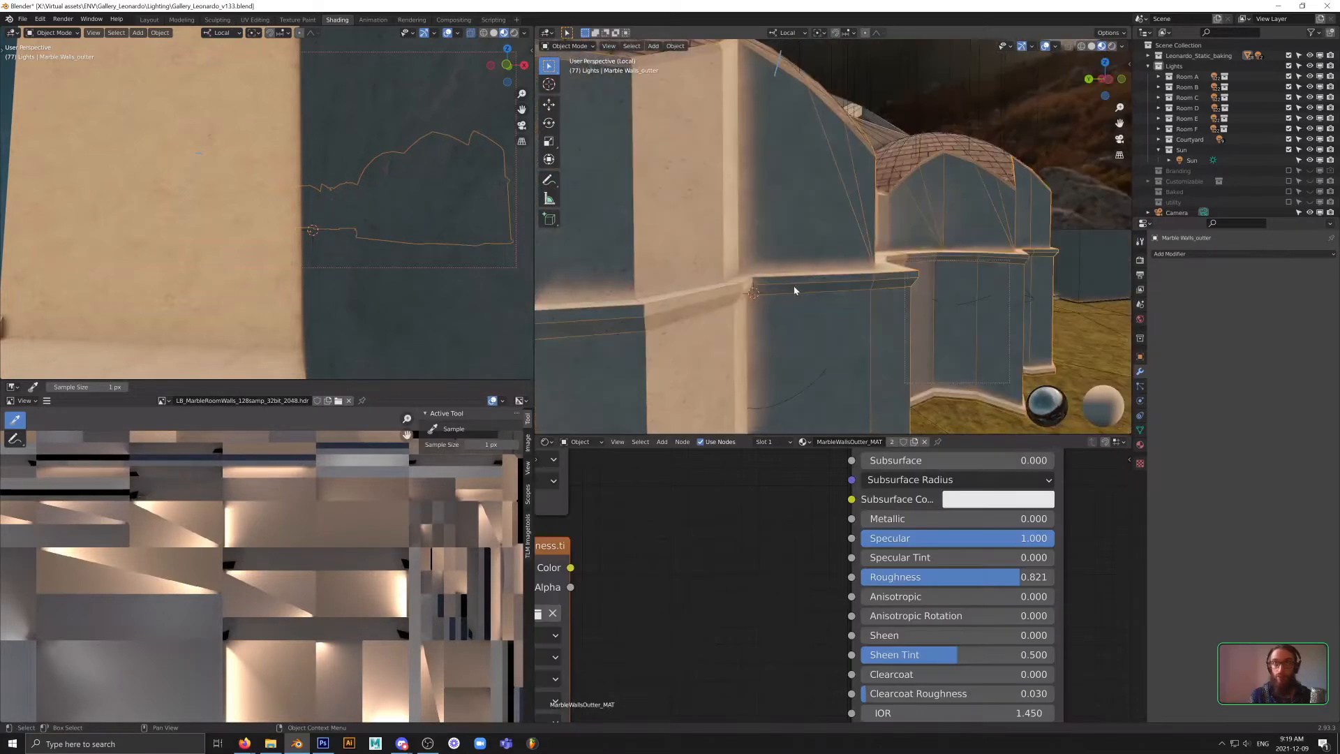
pyautogui.scroll(-3, 794, 290)
pyautogui.scroll(-3, 839, 298)
pyautogui.moveTo(843, 298); pyautogui.dragTo(837, 291, button='middle')
# - Select the inner marble walls and examine the domed alcoves around the tiled hall
pyautogui.click(831, 283)
pyautogui.scroll(5, 815, 290)
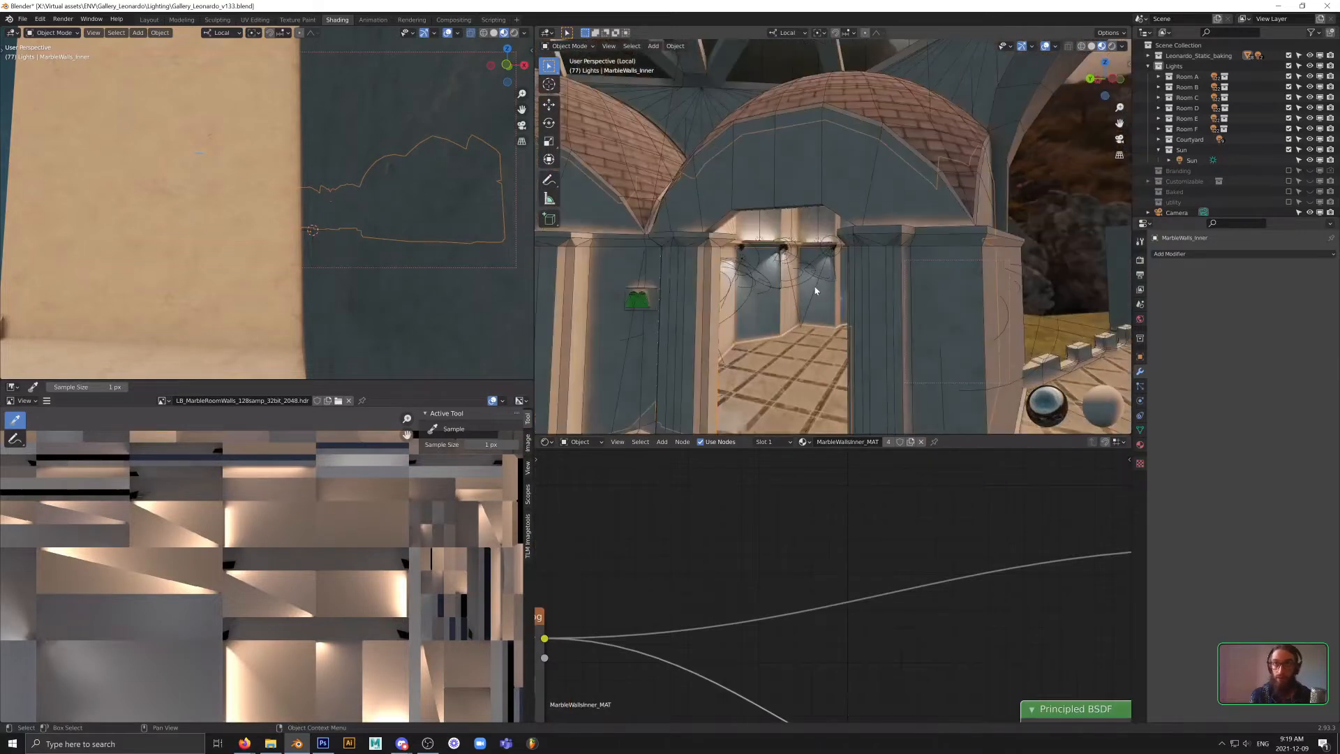
pyautogui.scroll(-5, 816, 290)
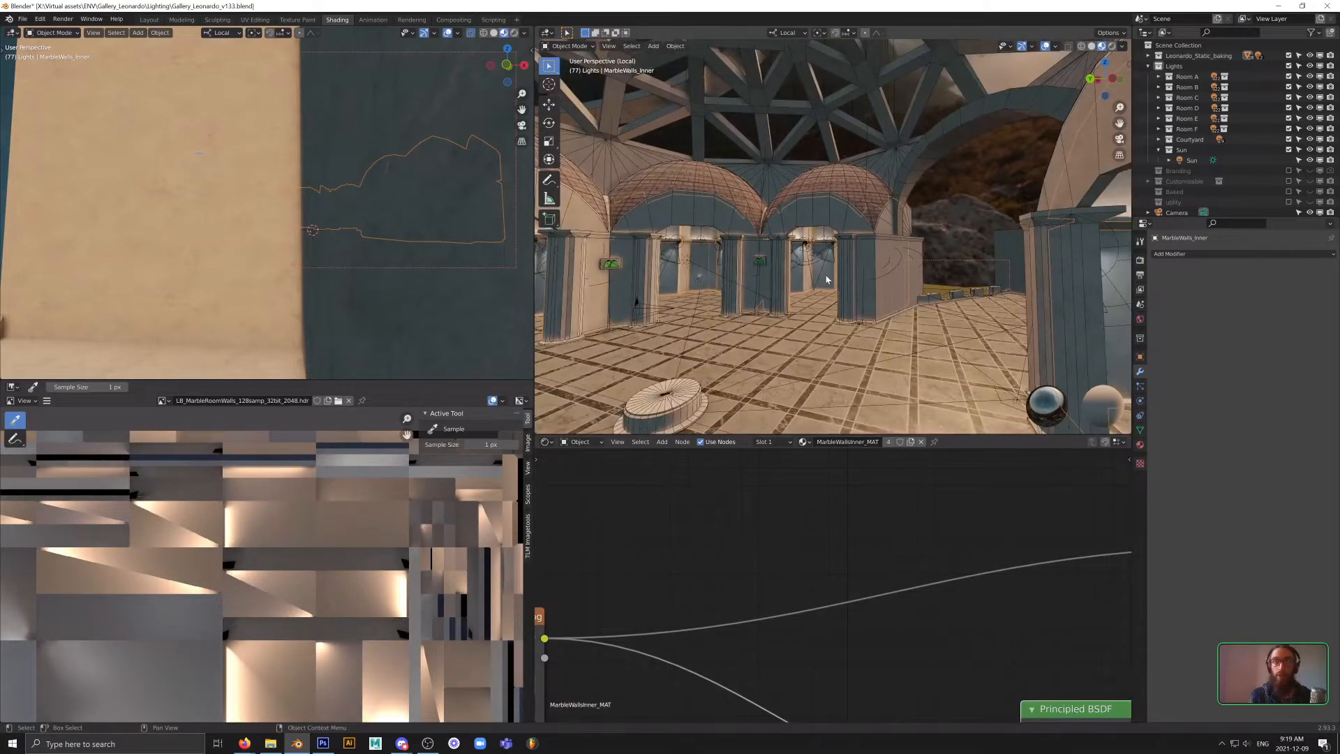
pyautogui.moveTo(826, 280); pyautogui.dragTo(850, 284, button='middle')
pyautogui.scroll(5, 849, 284)
pyautogui.scroll(-5, 849, 284)
# - Switch to Firefox, reposition its window over Blender and enter the Independent Artist's Market room
pyautogui.hotkey('alt', 'Tab')
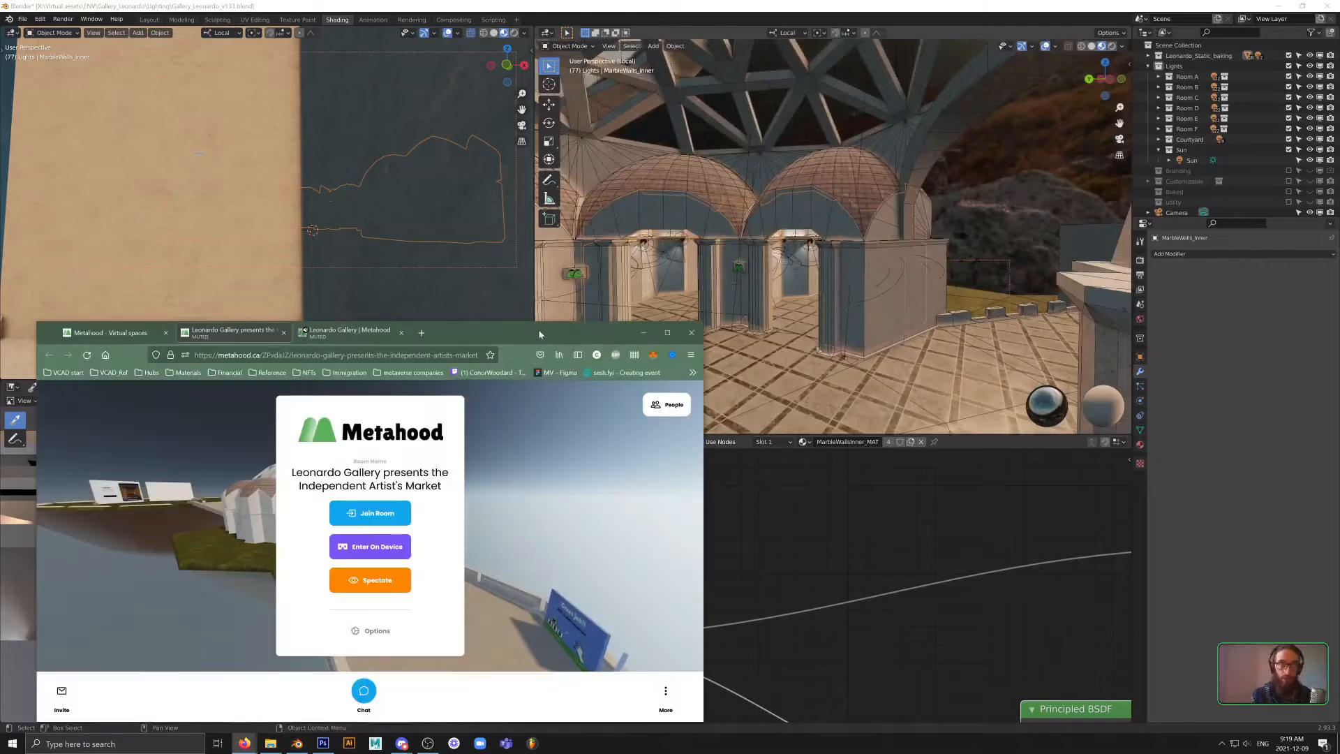
pyautogui.moveTo(539, 334); pyautogui.dragTo(786, 302)
pyautogui.click(621, 489)
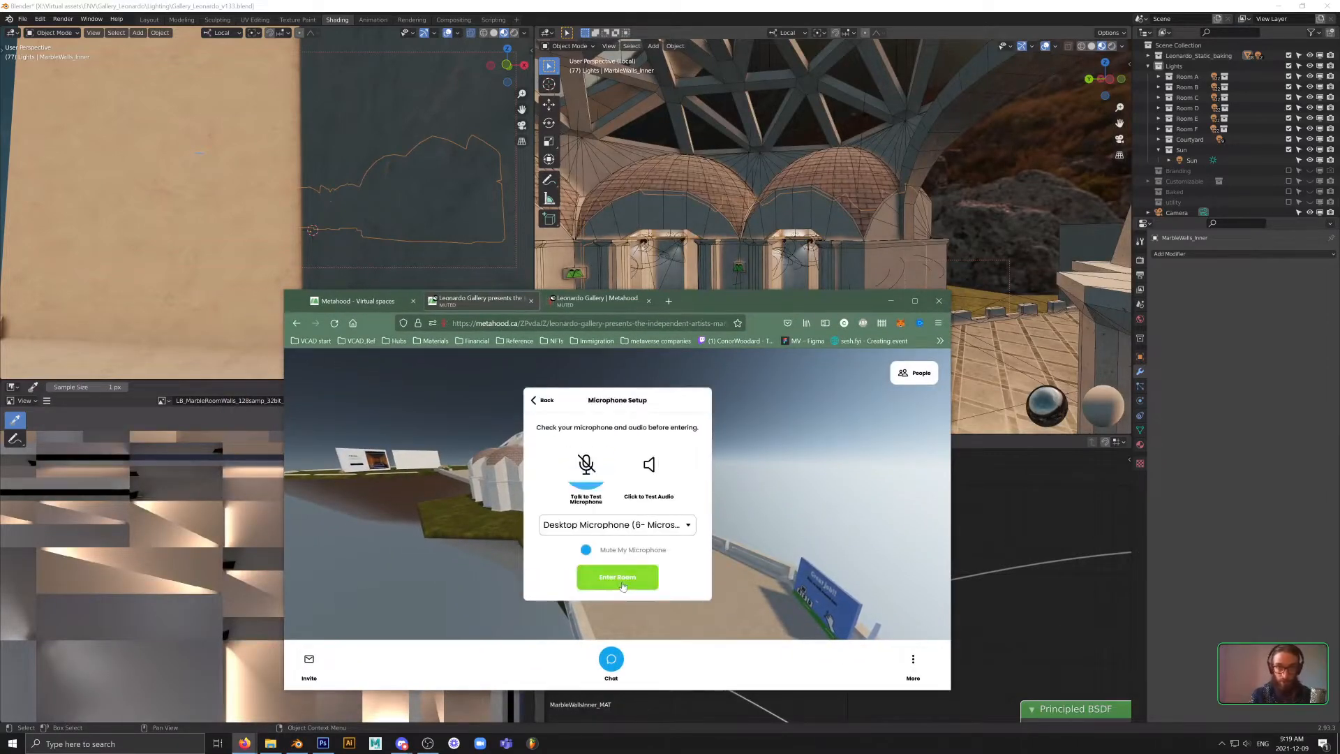
pyautogui.click(619, 577)
# - Walk from the welcome signs through the entrance into the central hall, examining the concrete walls and tiled floor
pyautogui.moveTo(612, 478); pyautogui.dragTo(810, 554)
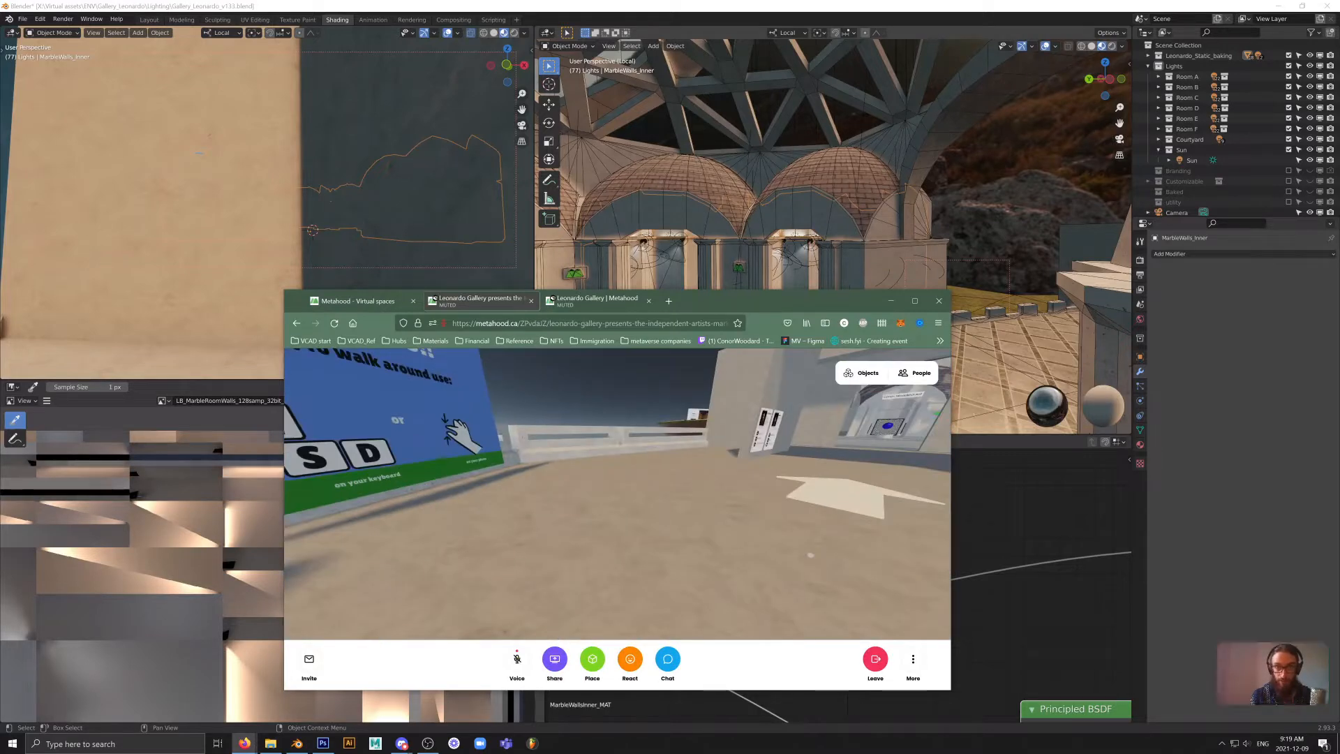
pyautogui.press('w')
pyautogui.moveTo(810, 556); pyautogui.dragTo(446, 464)
pyautogui.press('w')
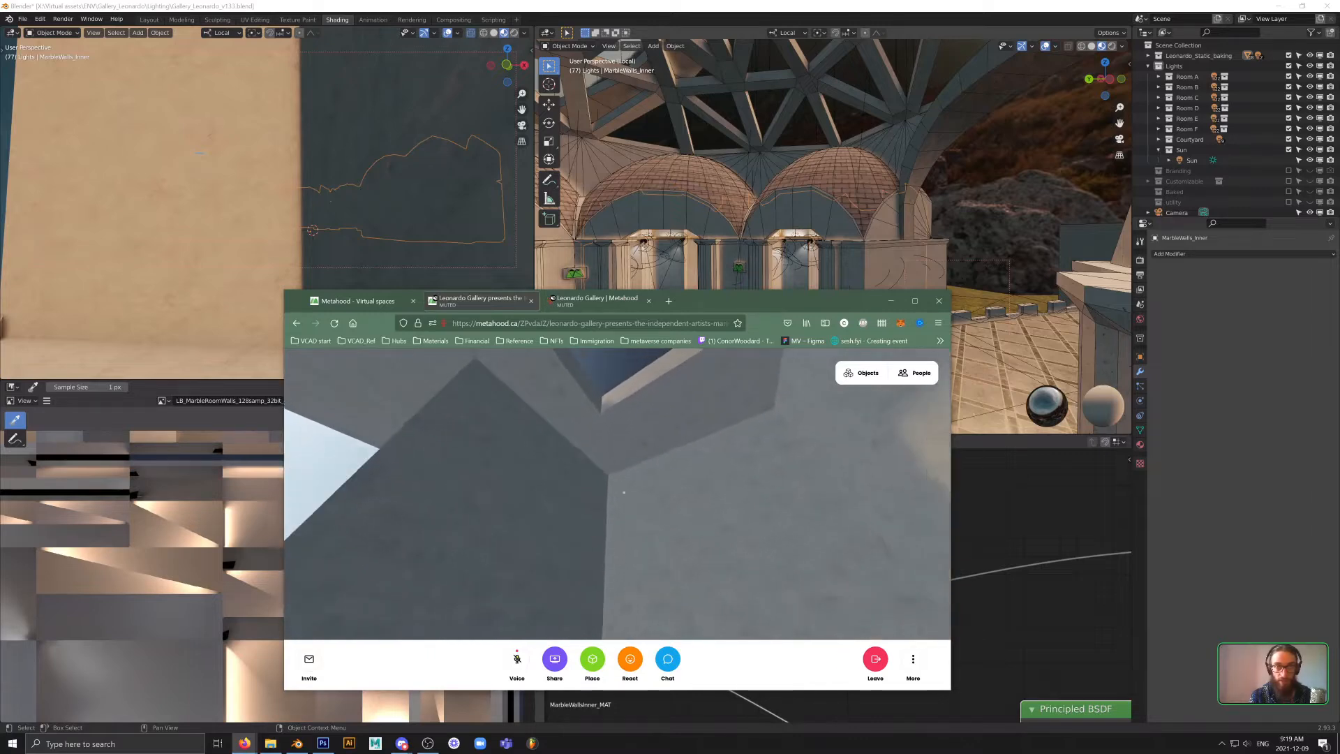
pyautogui.press('e')
pyautogui.press('w')
pyautogui.moveTo(768, 547); pyautogui.dragTo(769, 571)
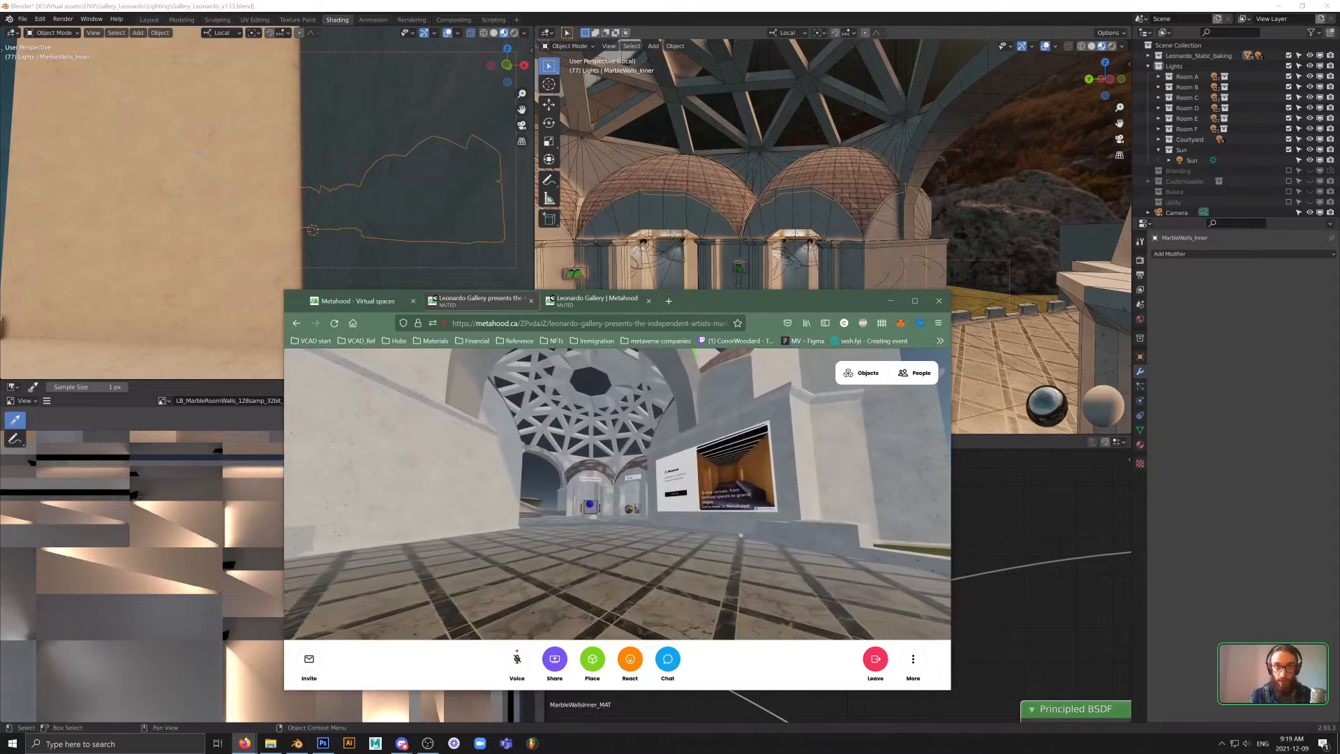
pyautogui.moveTo(857, 509); pyautogui.dragTo(768, 542)
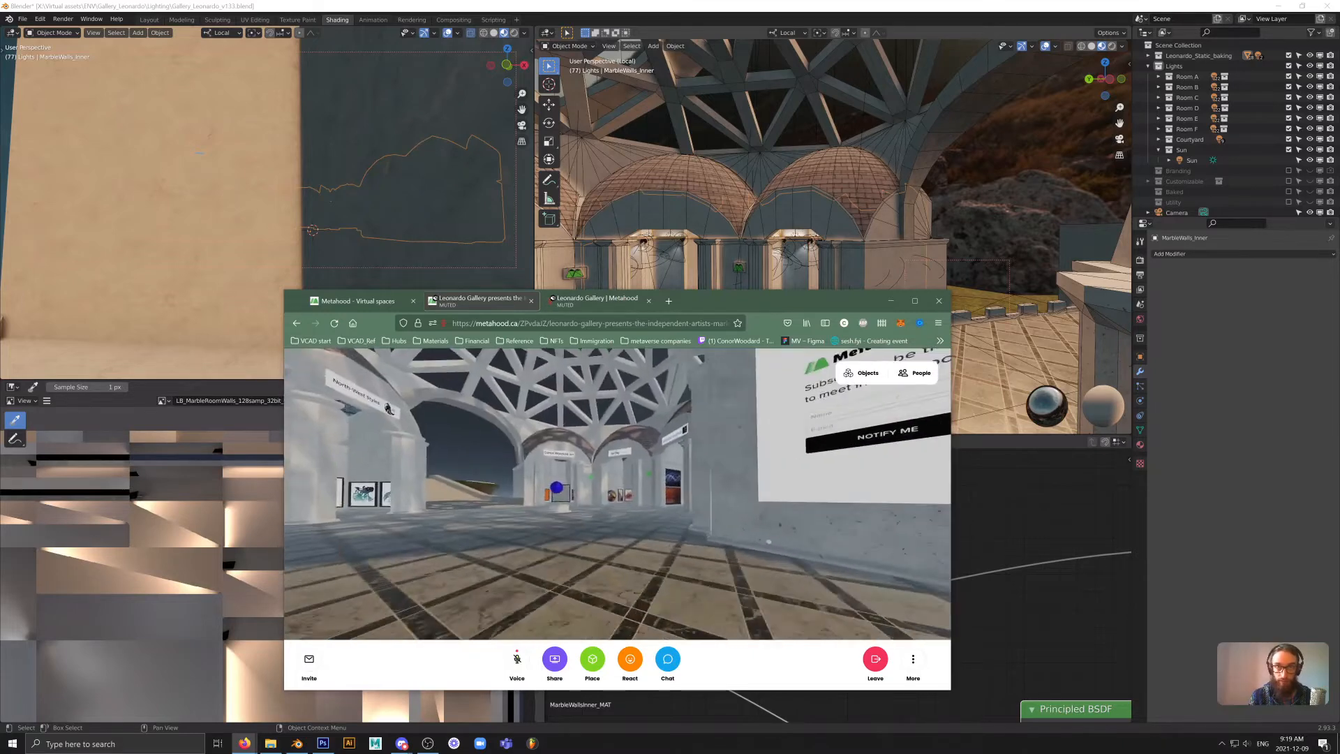
pyautogui.press('w')
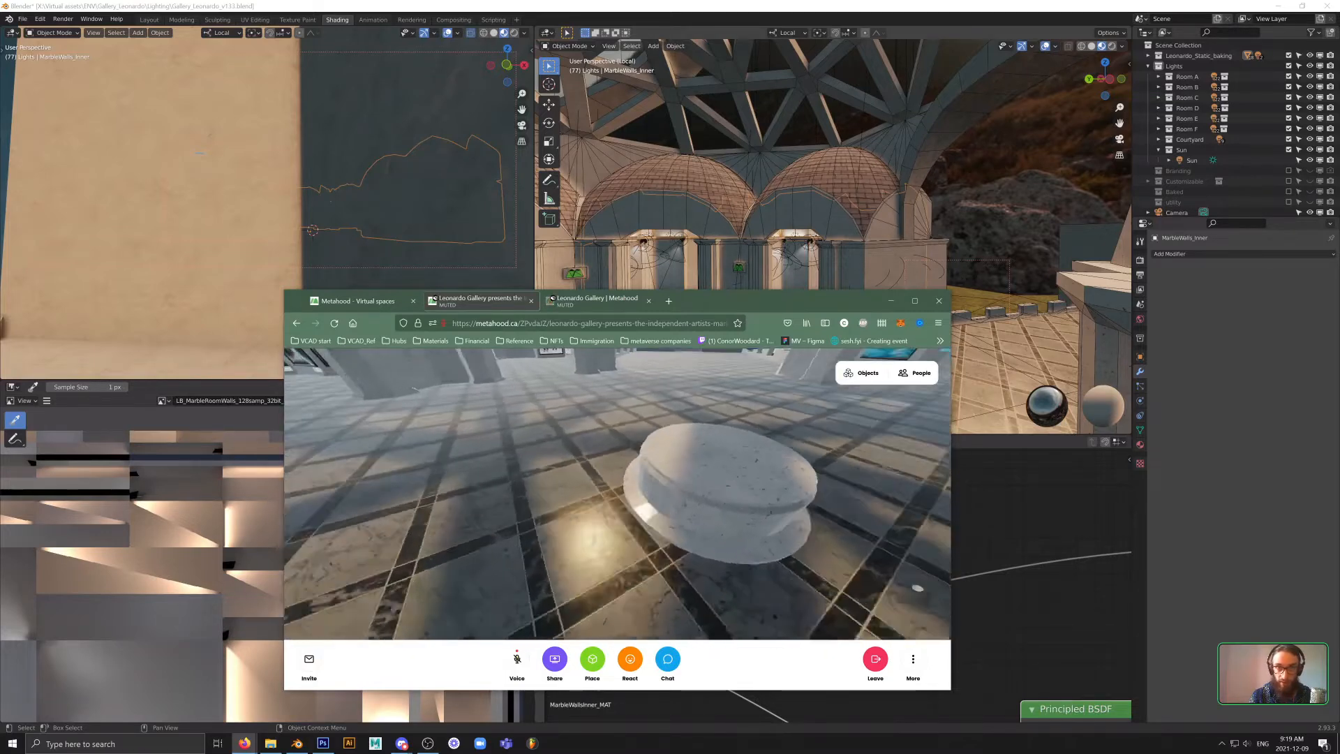
# - Examine the roof lattice's shadows on the entrance path in fly mode and return to the hall in walking mode
pyautogui.moveTo(712, 545); pyautogui.dragTo(852, 482)
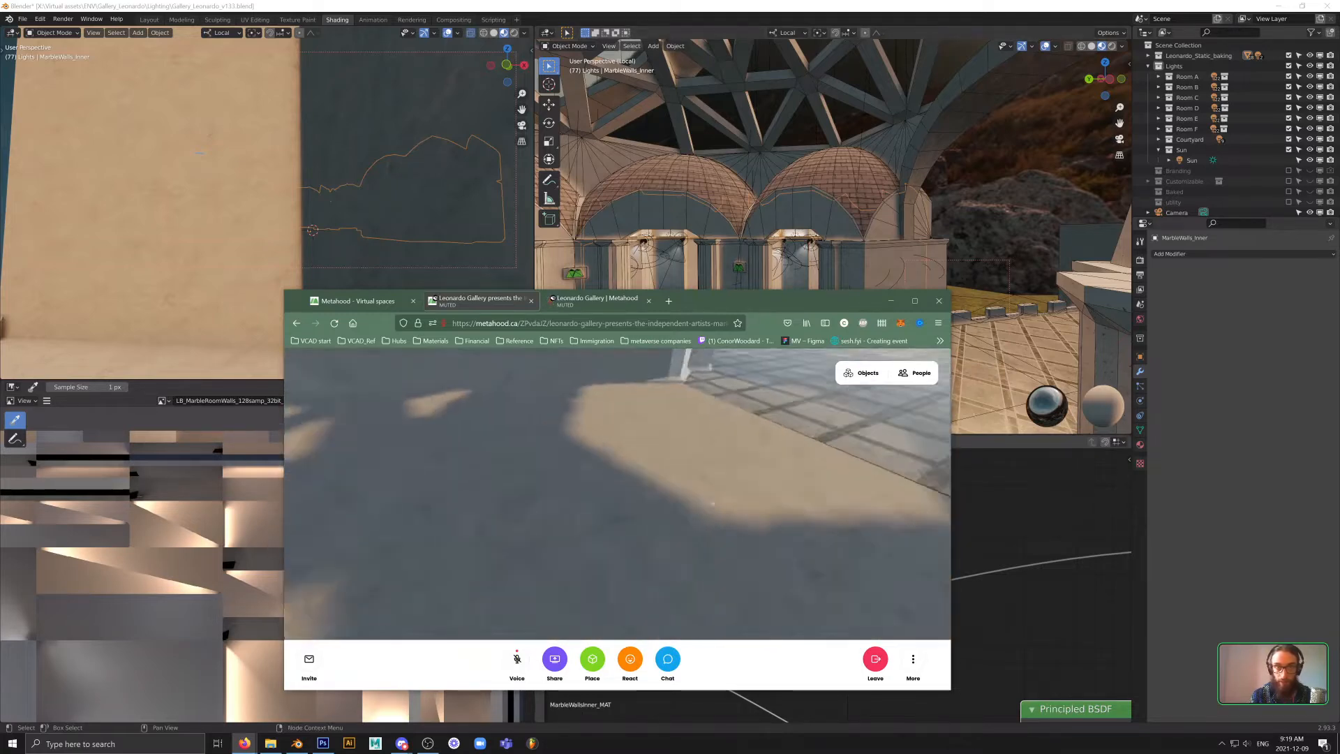
pyautogui.press('s')
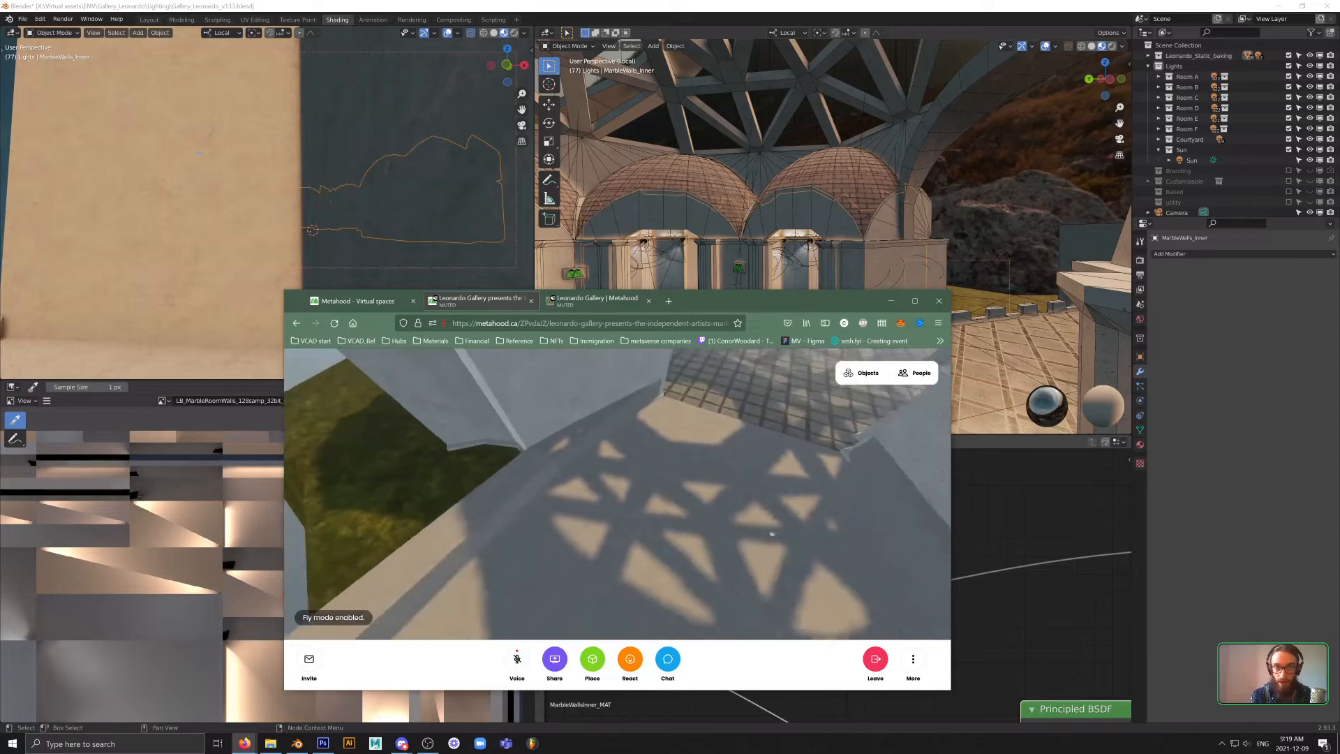
pyautogui.press('s')
pyautogui.moveTo(732, 509); pyautogui.dragTo(682, 495)
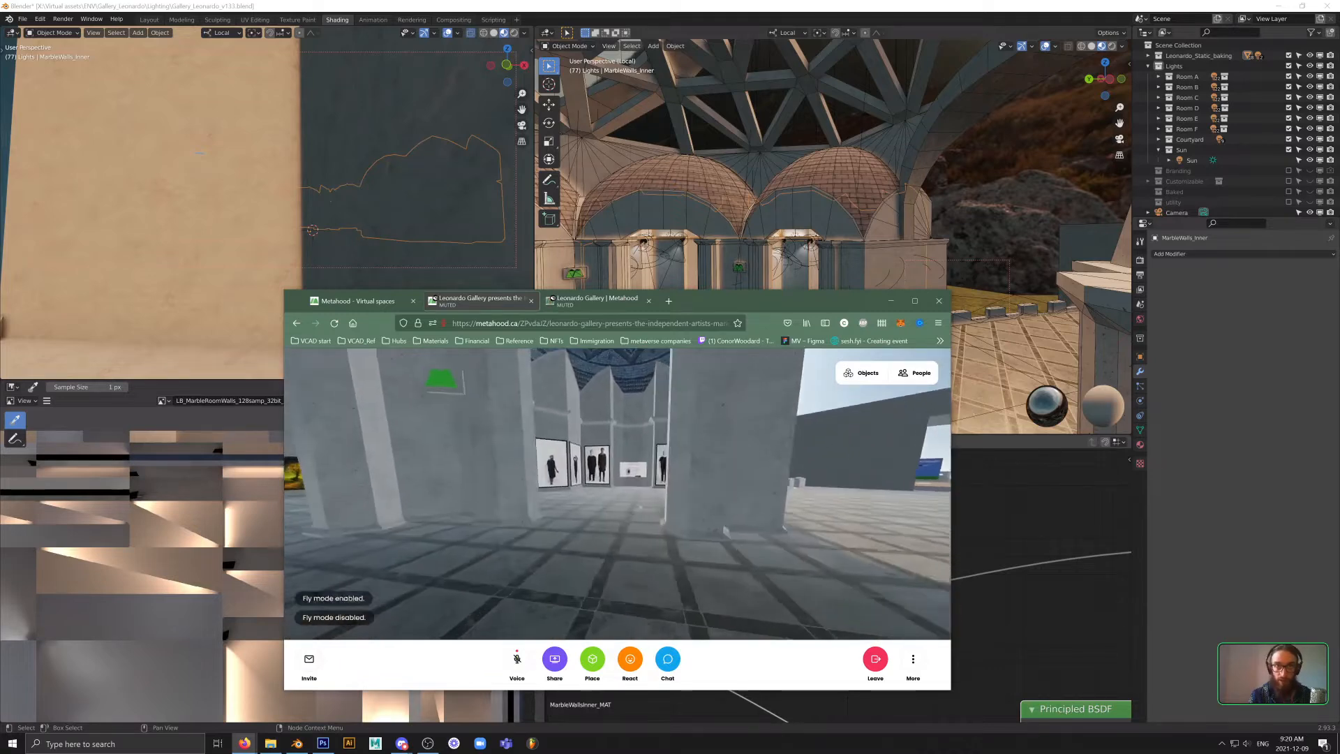
# - Examine the portrait alcove and its mosaic vault, comparing its walls with those in the Leonardo Gallery room
pyautogui.press('w')
pyautogui.moveTo(641, 506); pyautogui.dragTo(404, 461)
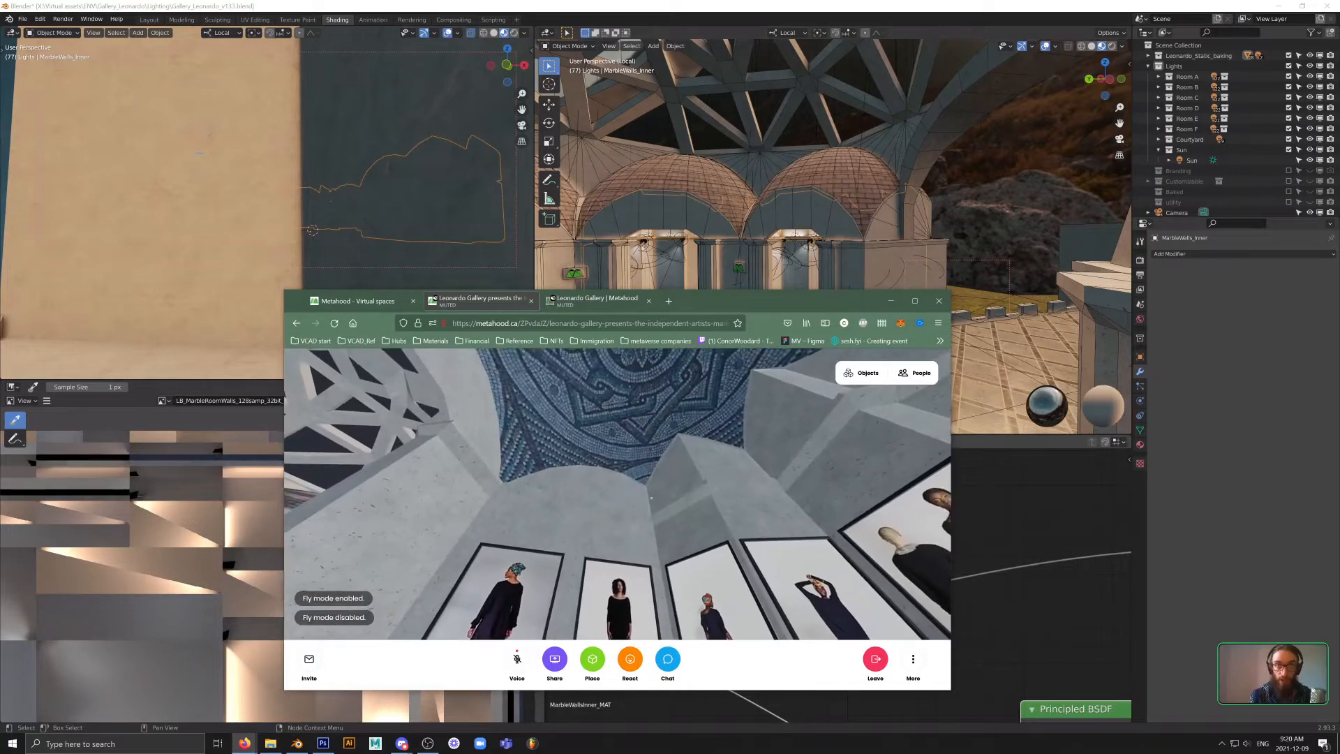
pyautogui.press('w')
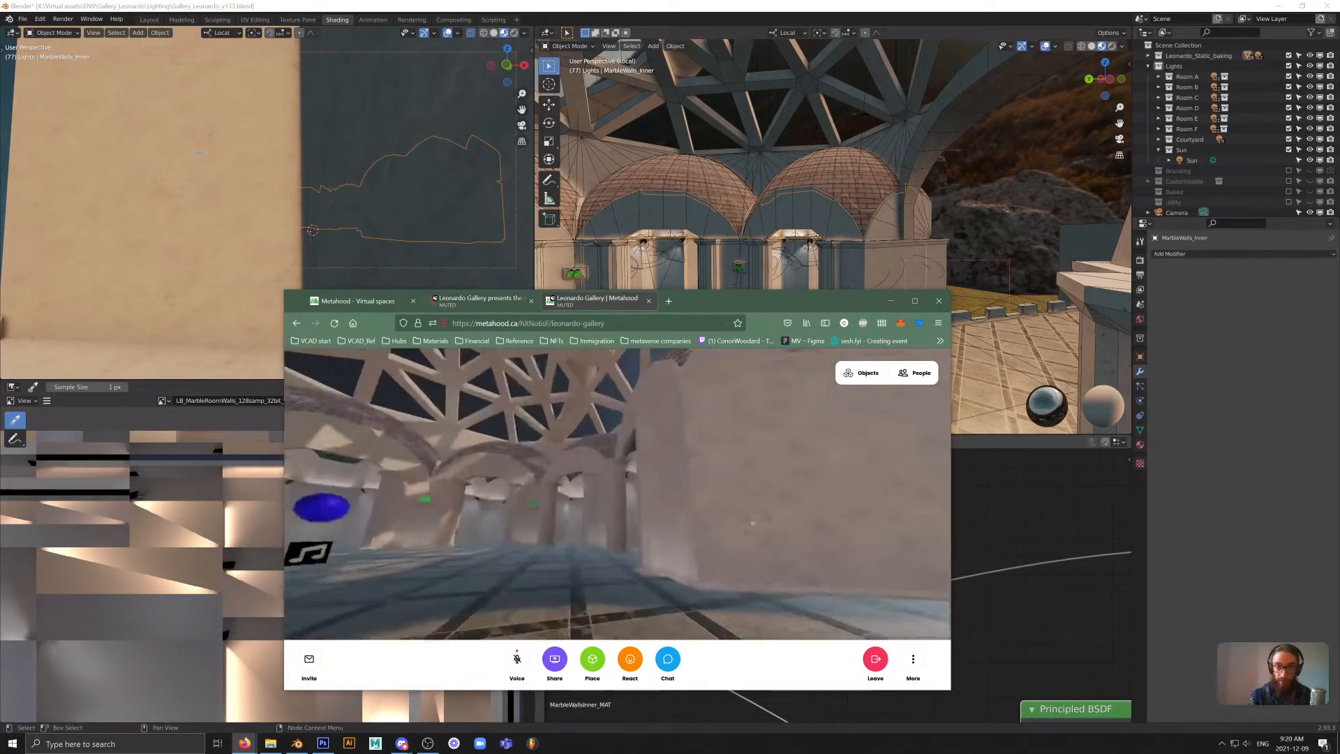
pyautogui.moveTo(738, 528); pyautogui.dragTo(676, 499)
pyautogui.press('w')
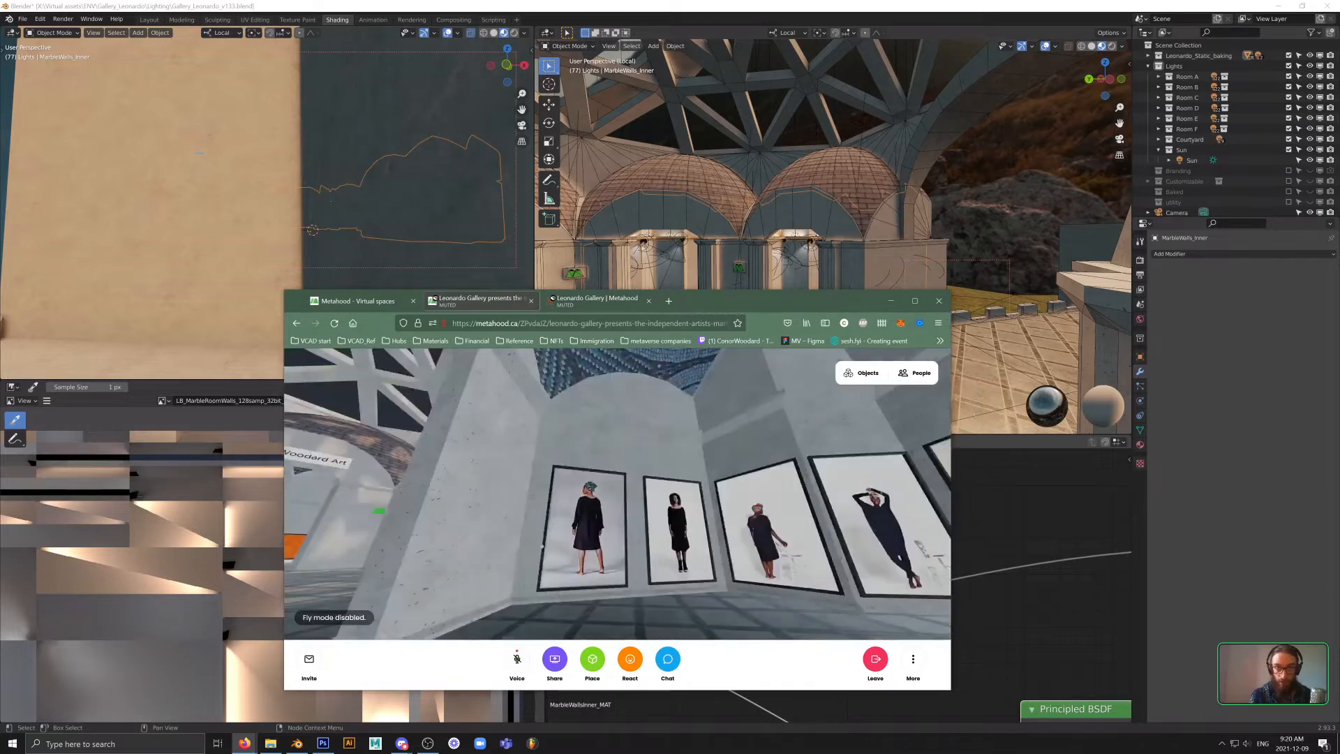
# - Walk deeper into the portrait alcove, examining the framed portraits, wall junctions and mosaic ceiling
pyautogui.press('w')
pyautogui.moveTo(519, 546); pyautogui.dragTo(535, 536)
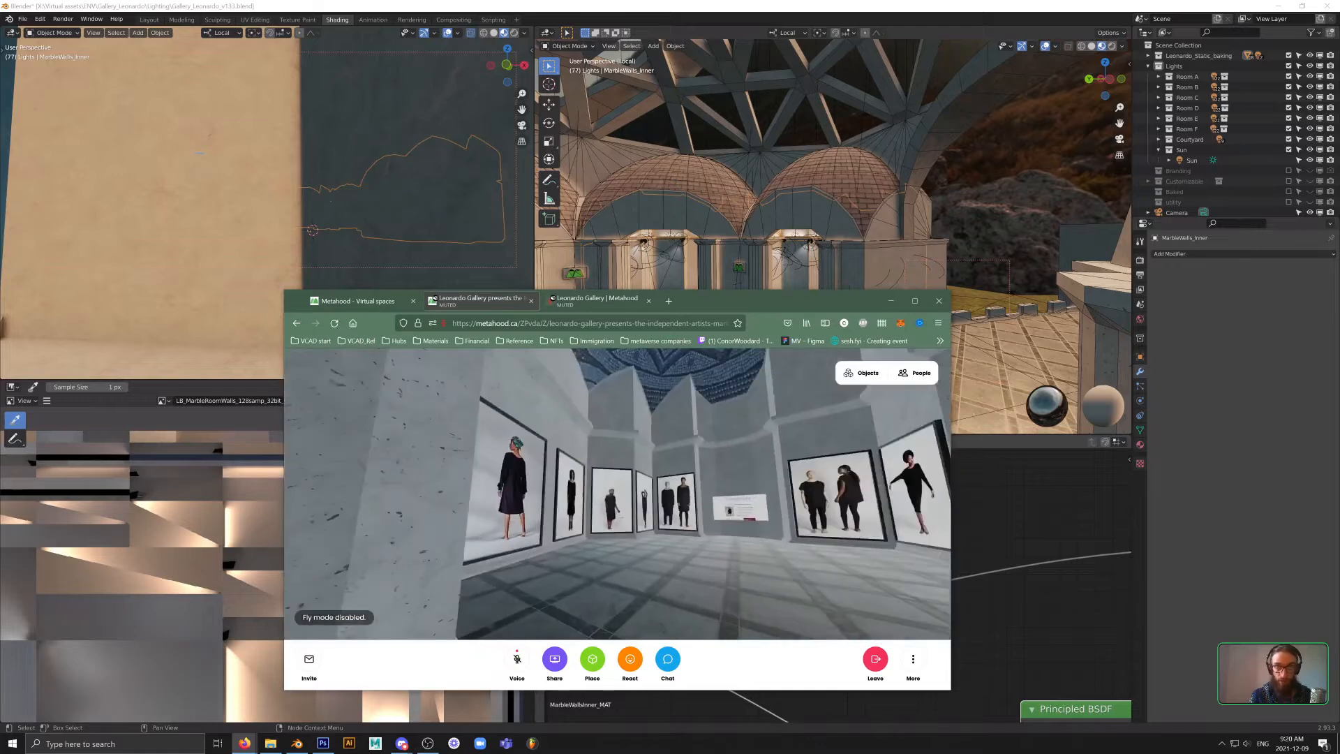
pyautogui.press('w')
pyautogui.moveTo(766, 522); pyautogui.dragTo(713, 511)
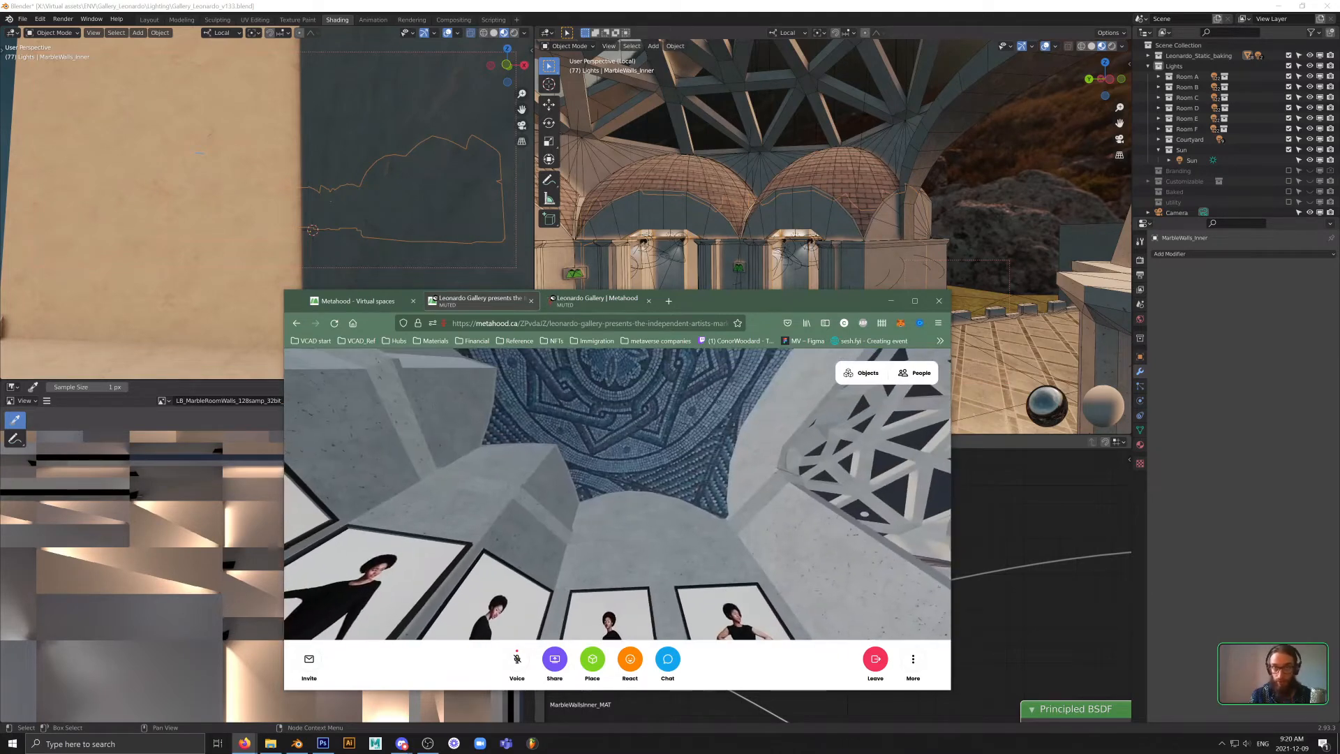
pyautogui.moveTo(518, 458); pyautogui.dragTo(604, 528)
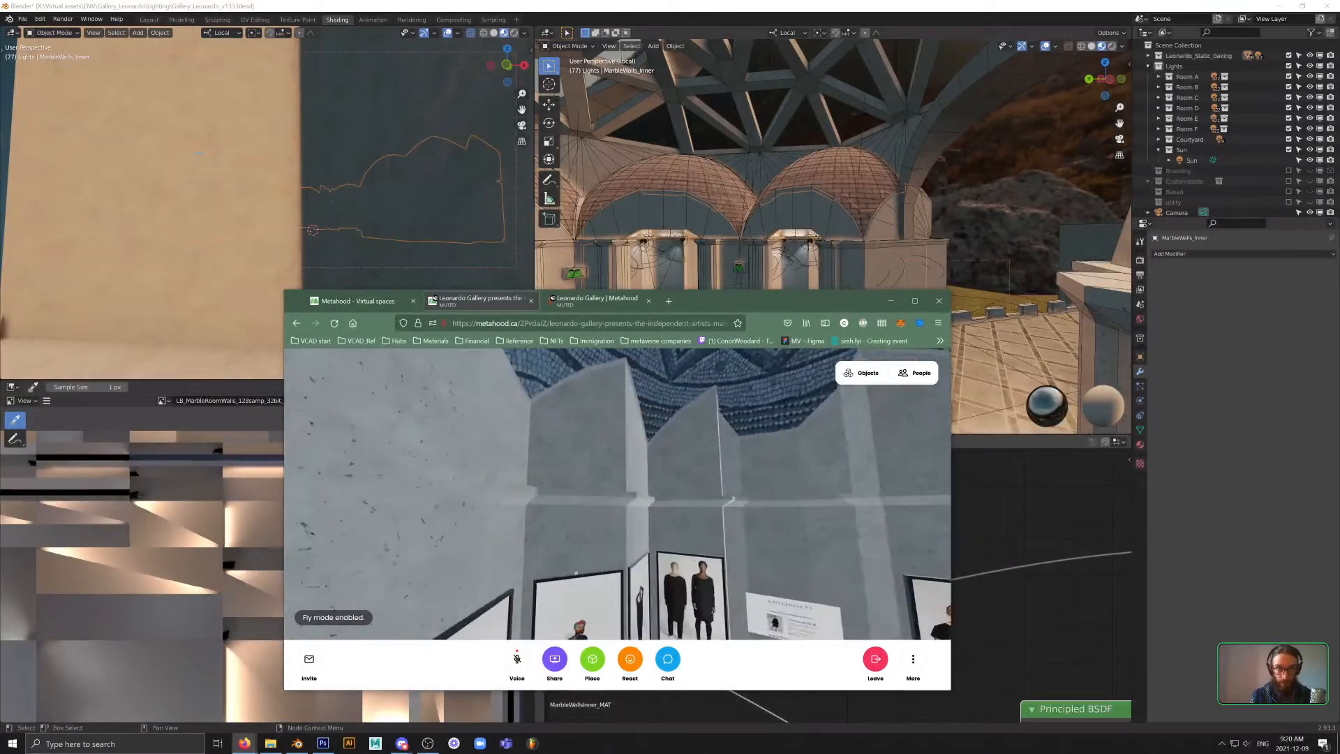
# - Examine the alcove's upper walls and ledge in fly mode, comparing them with the spotlit ledge in the Leonardo Gallery room
pyautogui.press('w')
pyautogui.moveTo(576, 573); pyautogui.dragTo(361, 607)
pyautogui.press('w')
pyautogui.press('s')
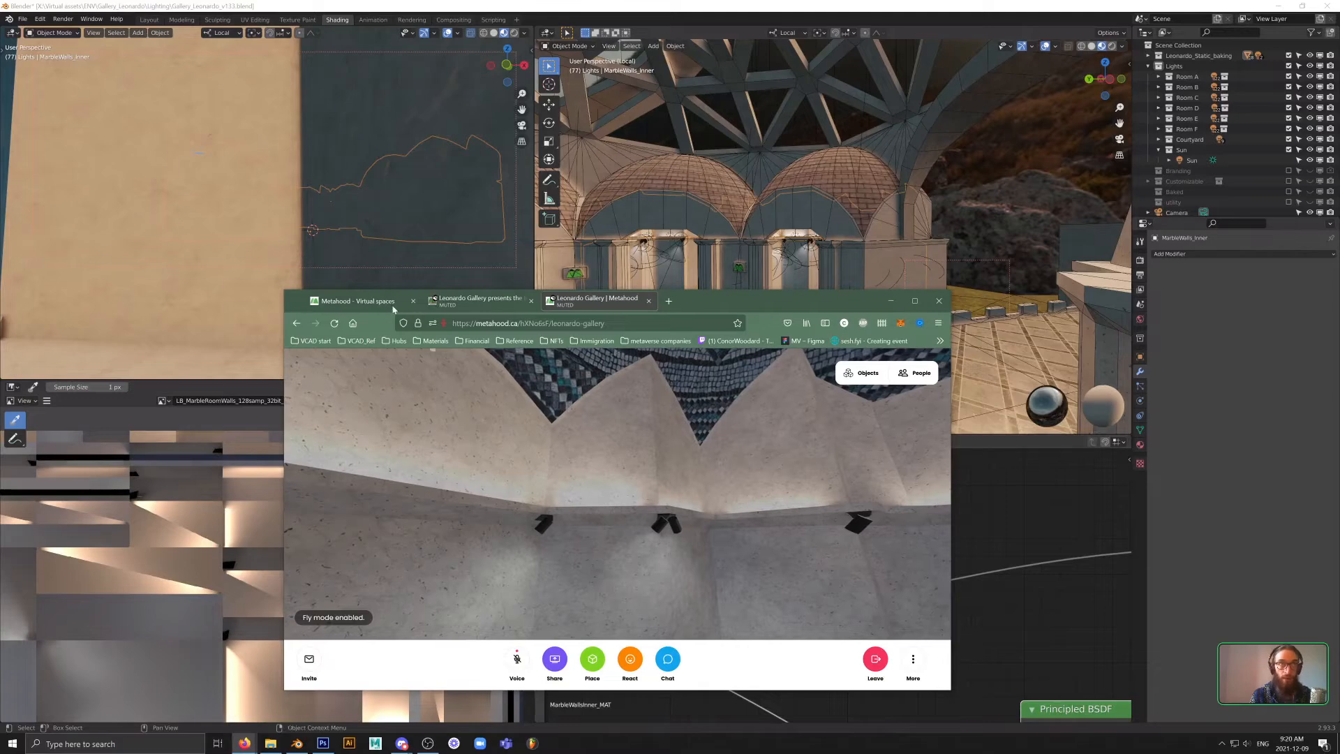
pyautogui.moveTo(602, 553); pyautogui.dragTo(616, 488)
pyautogui.press('w')
pyautogui.press('w')
pyautogui.press('w')
pyautogui.press('w')
pyautogui.click(481, 300)
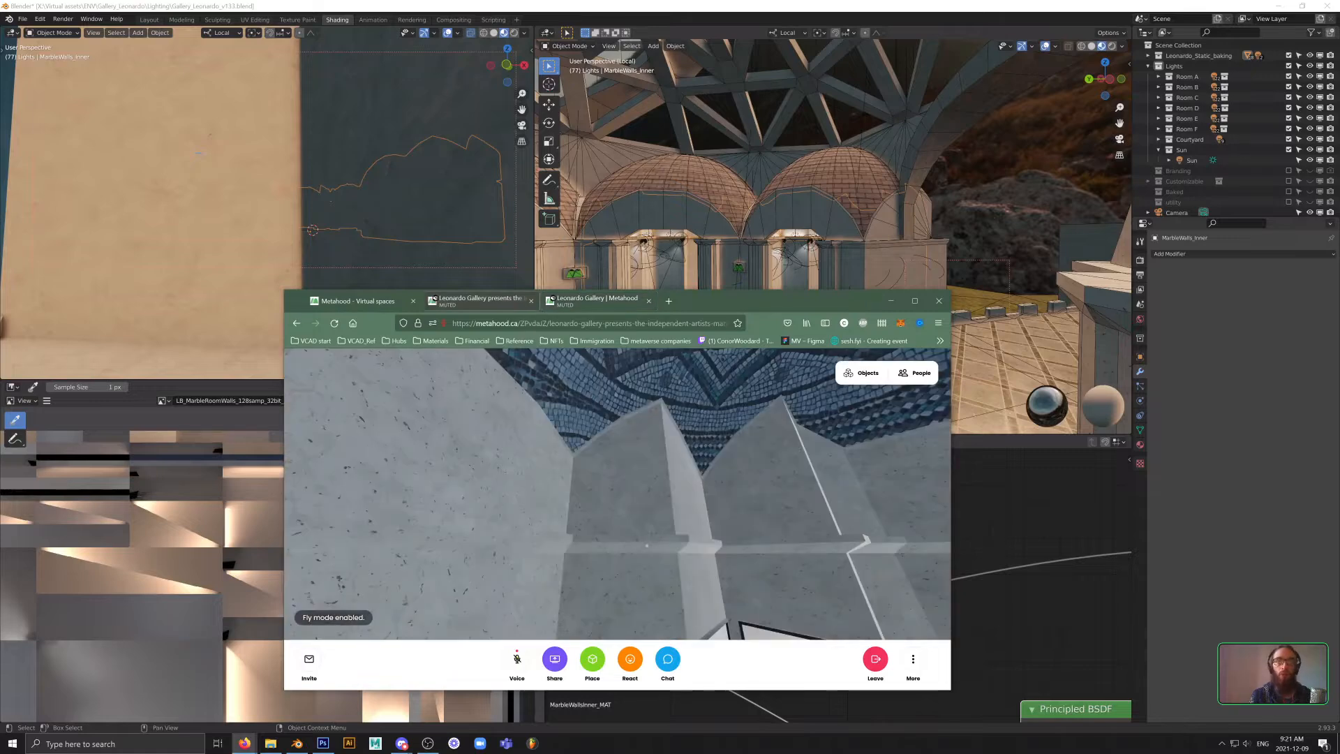
# - Inspect the alcove's upper walls once more and close both gallery rooms
pyautogui.moveTo(503, 377); pyautogui.dragTo(768, 491)
pyautogui.press('w')
pyautogui.press('w')
pyautogui.hotkey('ctrl', 'w')
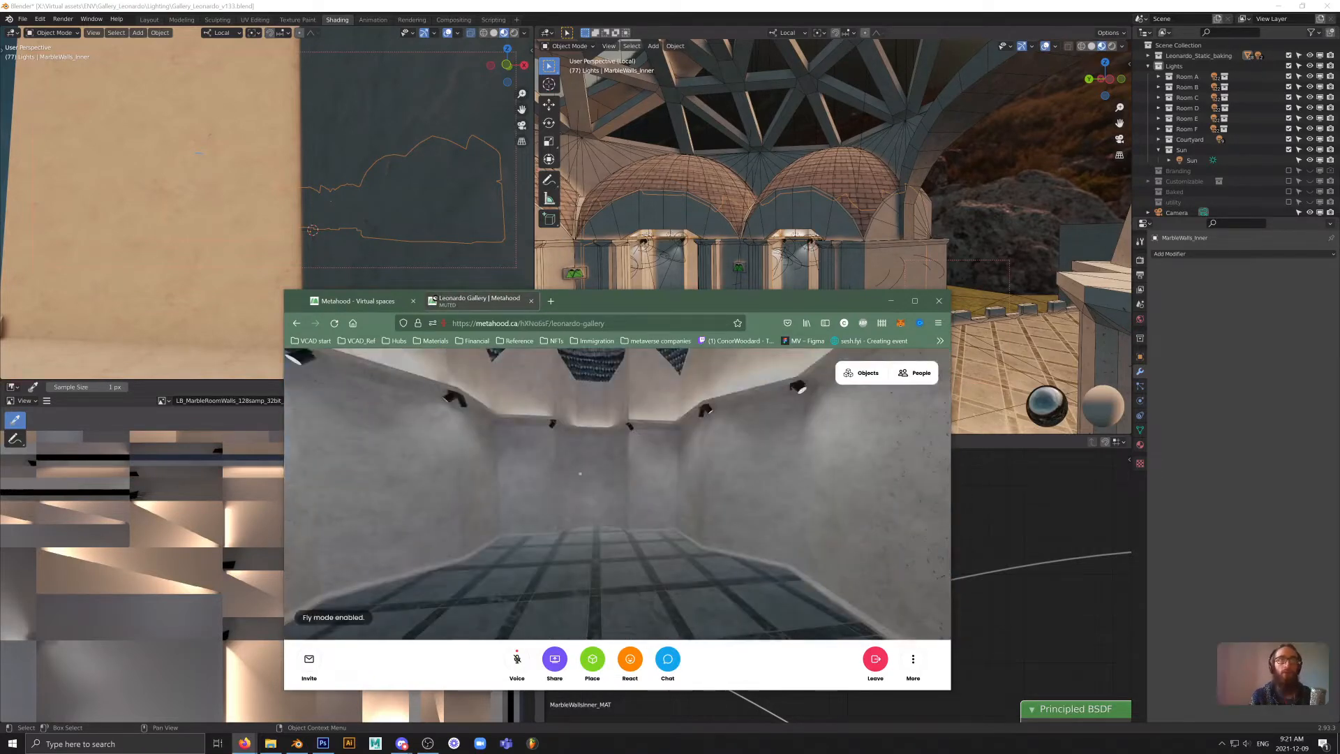
pyautogui.hotkey('ctrl', 'w')
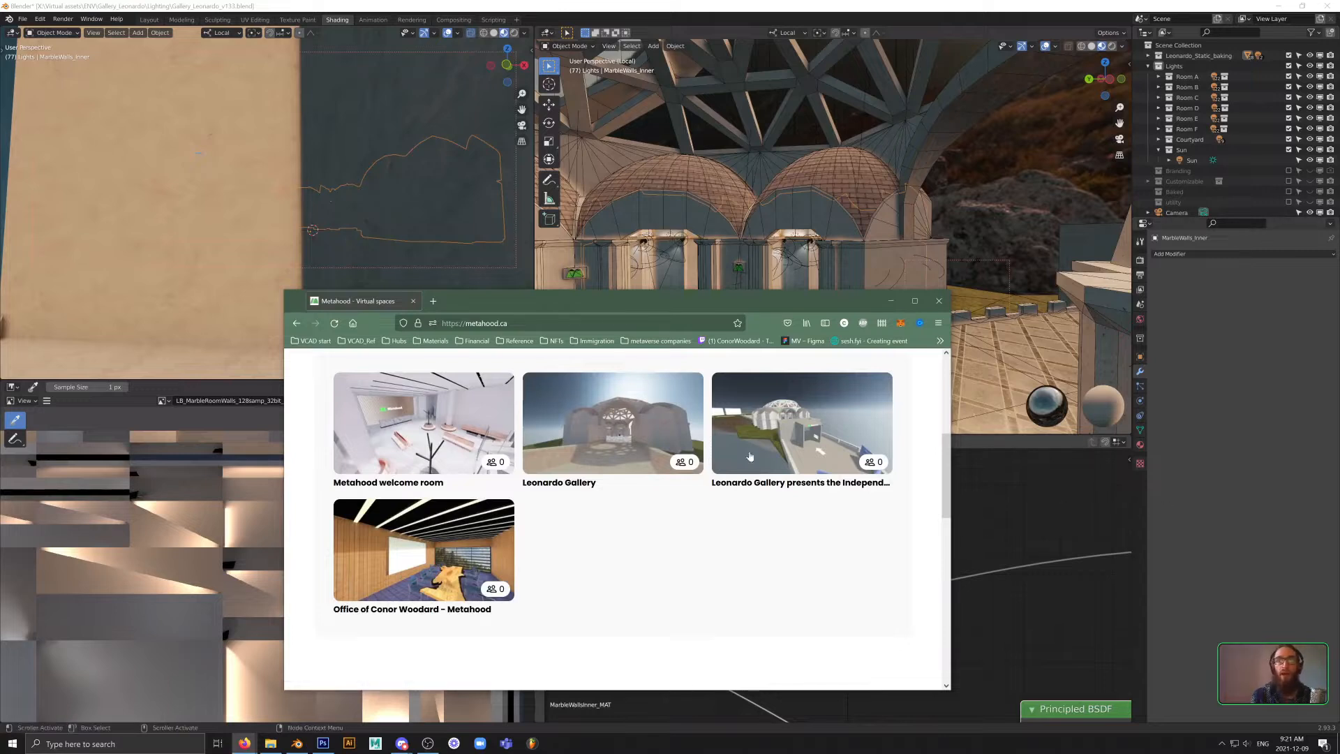
# - Open the Metahood office from the public rooms in a new tab and enter it
pyautogui.scroll(3, 768, 419)
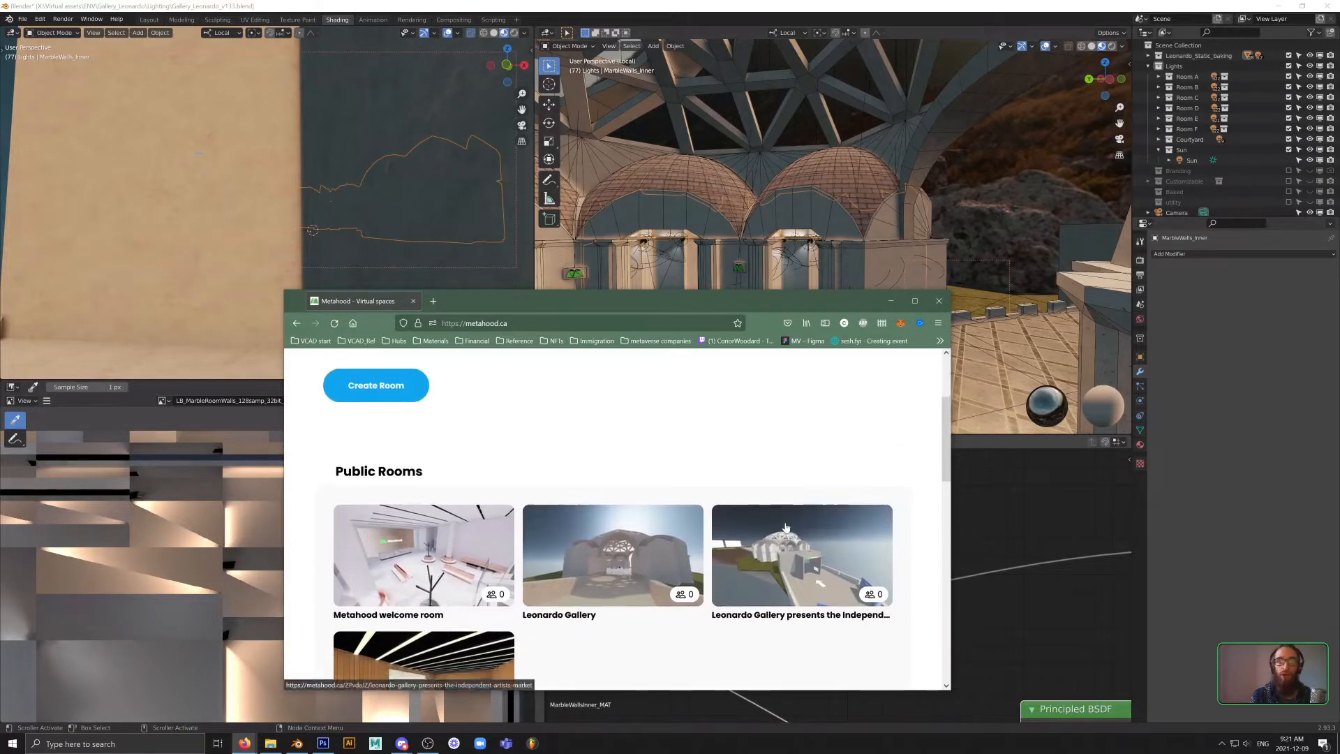
pyautogui.scroll(-3, 663, 433)
pyautogui.scroll(1, 629, 446)
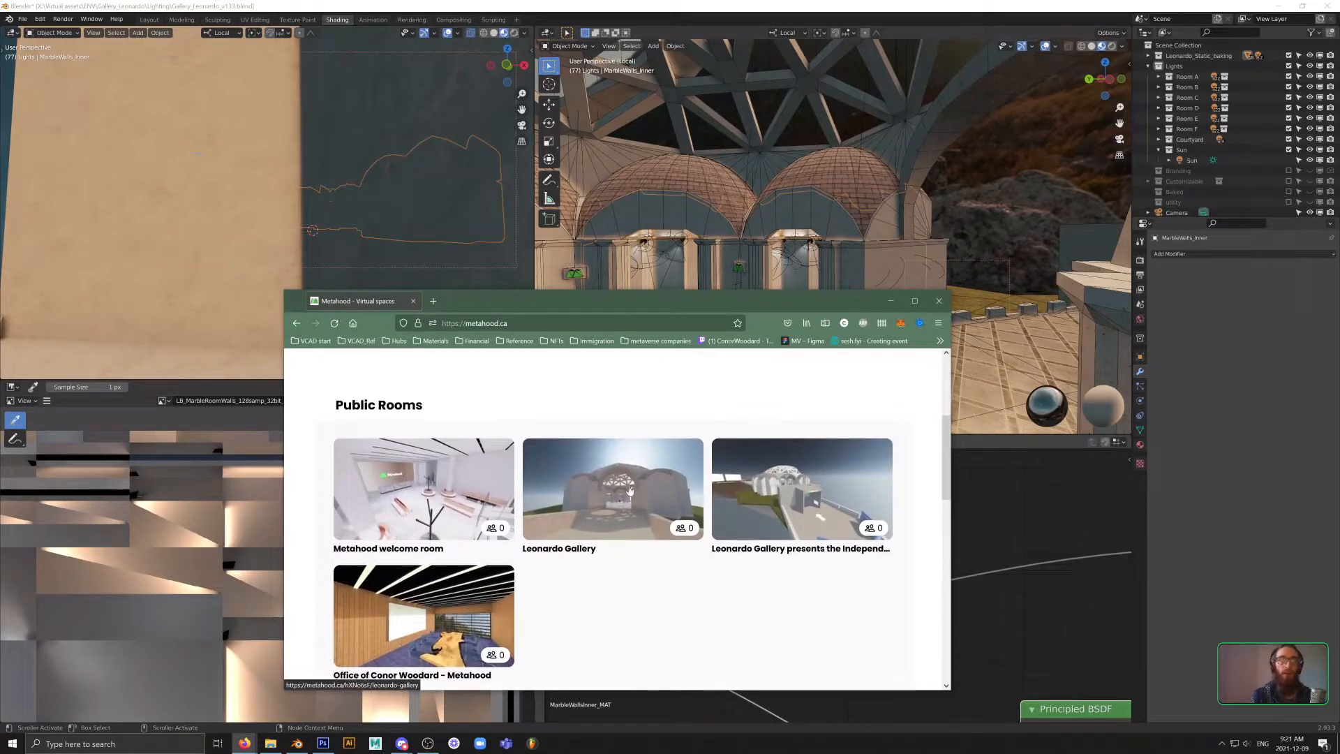
pyautogui.middleClick(450, 621)
pyautogui.click(500, 306)
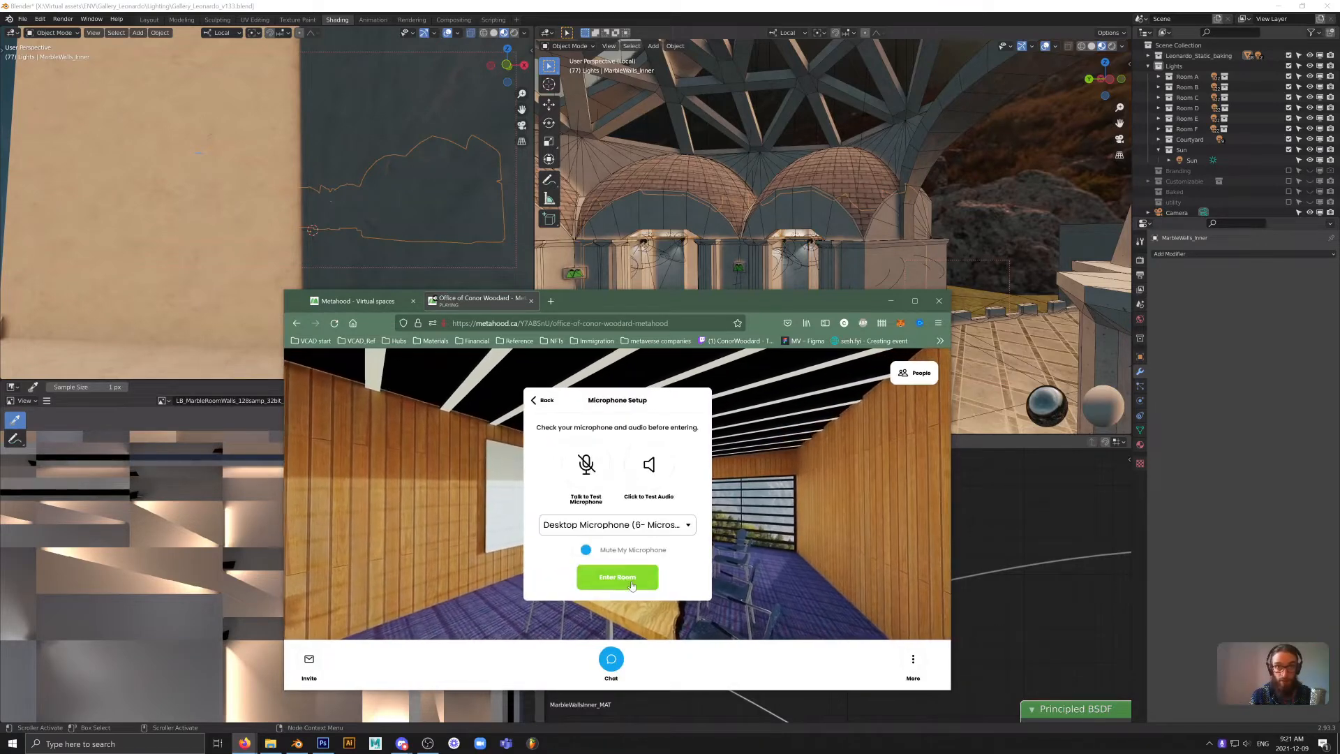
pyautogui.click(617, 577)
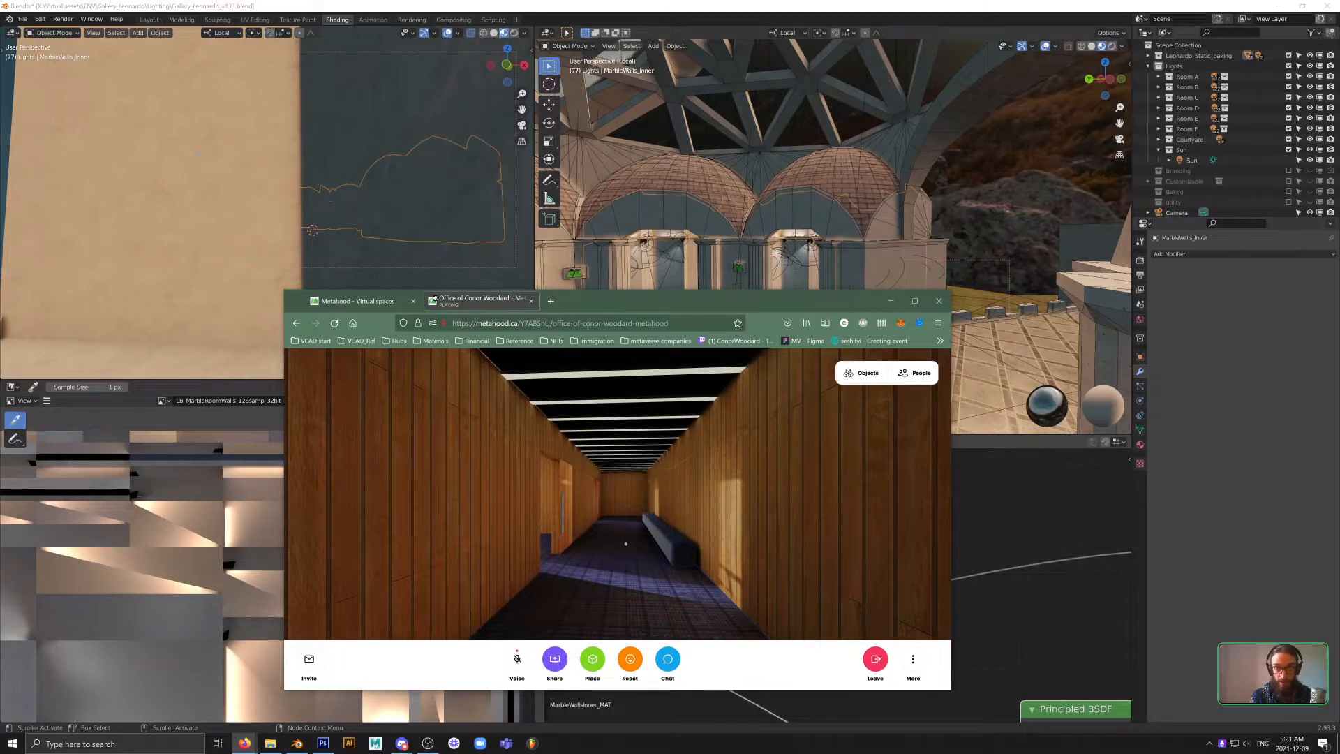
# - Walk from the wood-panelled corridor through the meeting room, examining the table, whiteboard, slatted window and carpet
pyautogui.moveTo(625, 543); pyautogui.dragTo(662, 469)
pyautogui.press('w')
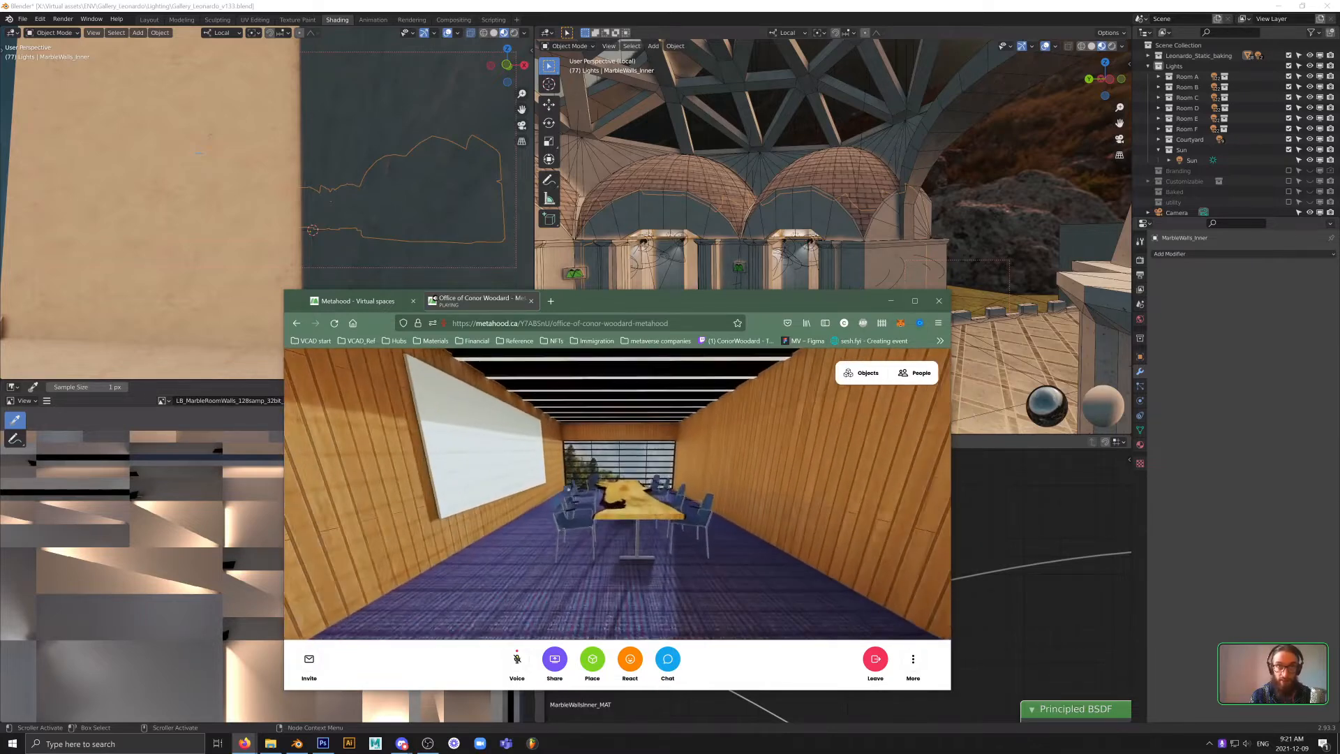
pyautogui.press('w')
pyautogui.moveTo(703, 515); pyautogui.dragTo(814, 571)
pyautogui.press('w')
pyautogui.press('w')
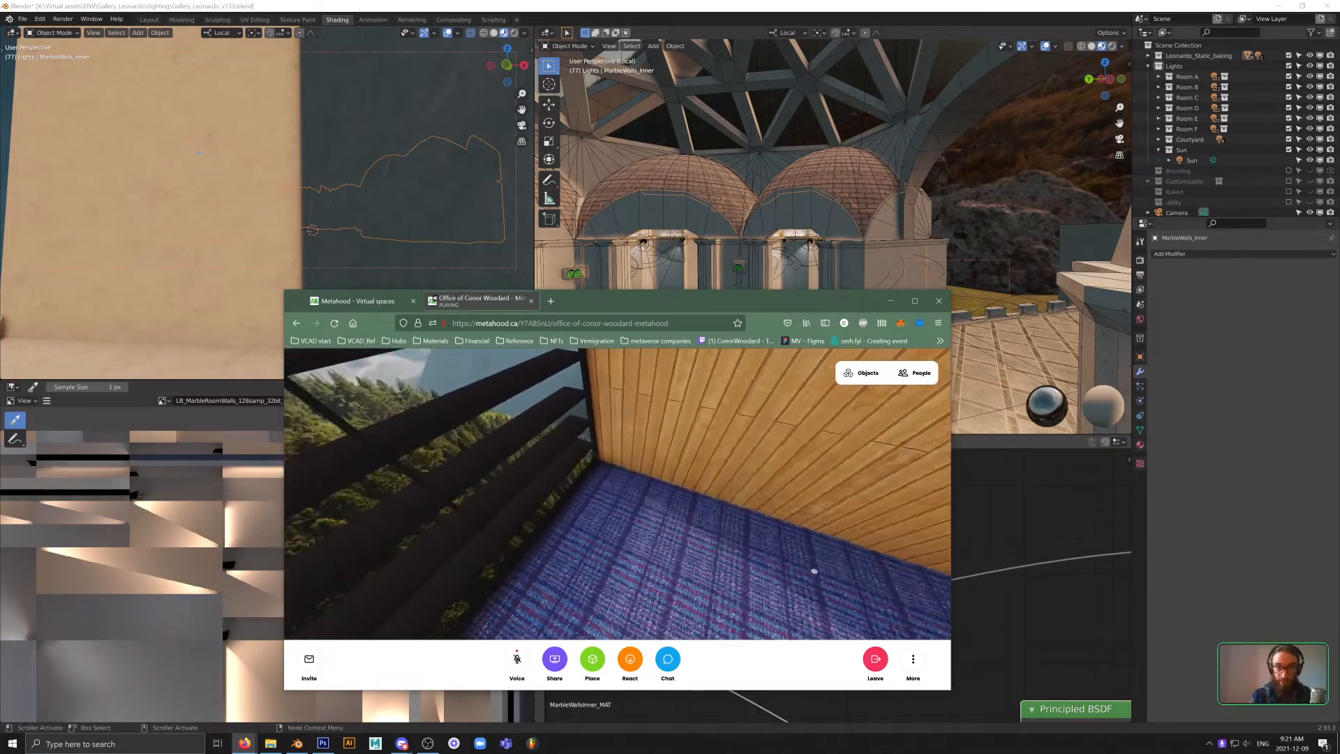
pyautogui.moveTo(618, 525); pyautogui.dragTo(551, 510)
pyautogui.press('w')
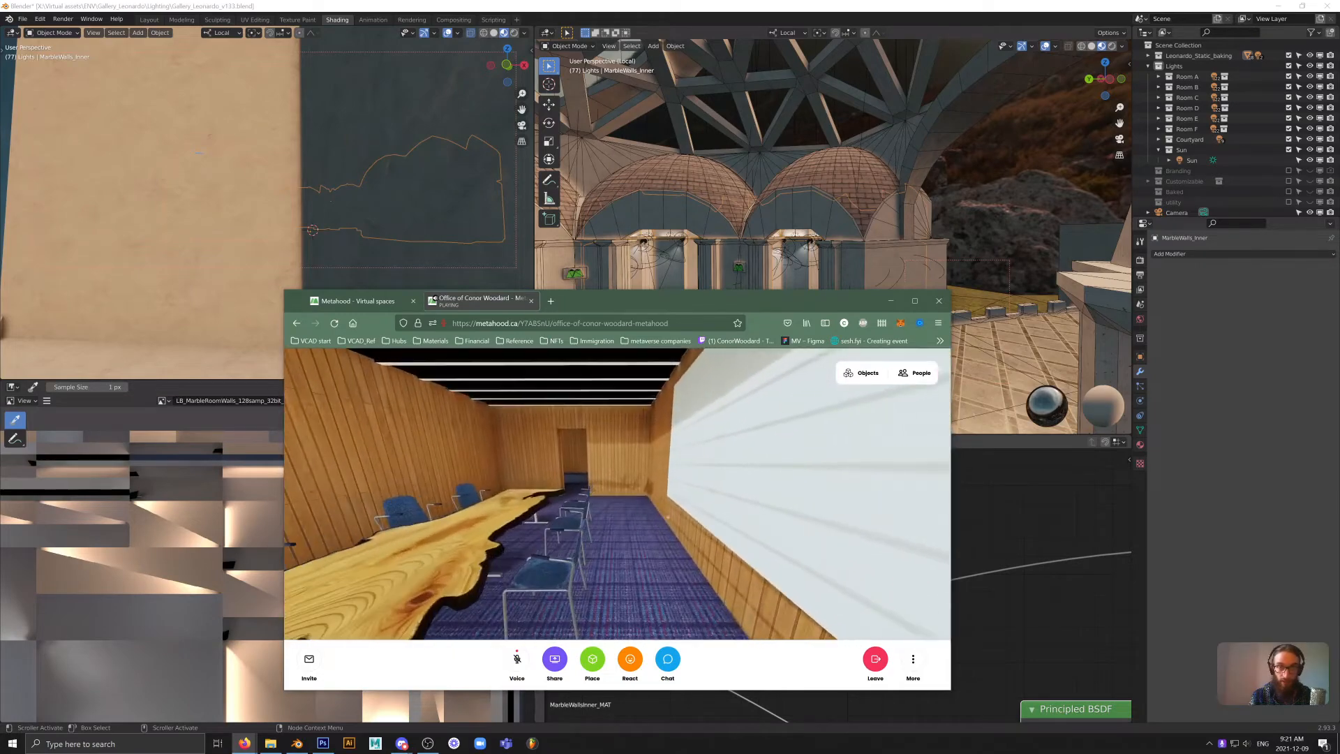
# - Examine the dark corner where the wood walls meet the carpet in fly mode, from inside and outside the office
pyautogui.moveTo(712, 503); pyautogui.dragTo(720, 529)
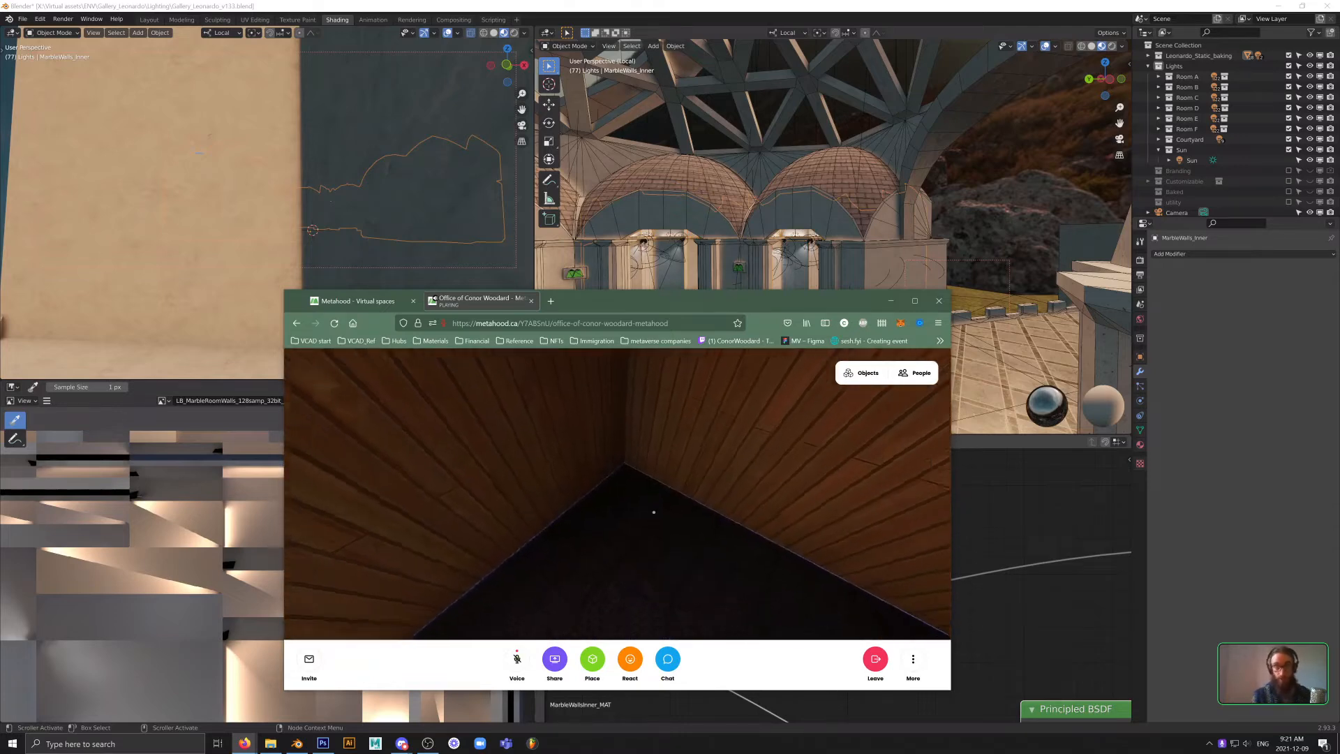
pyautogui.press('g')
pyautogui.moveTo(657, 533); pyautogui.dragTo(798, 562)
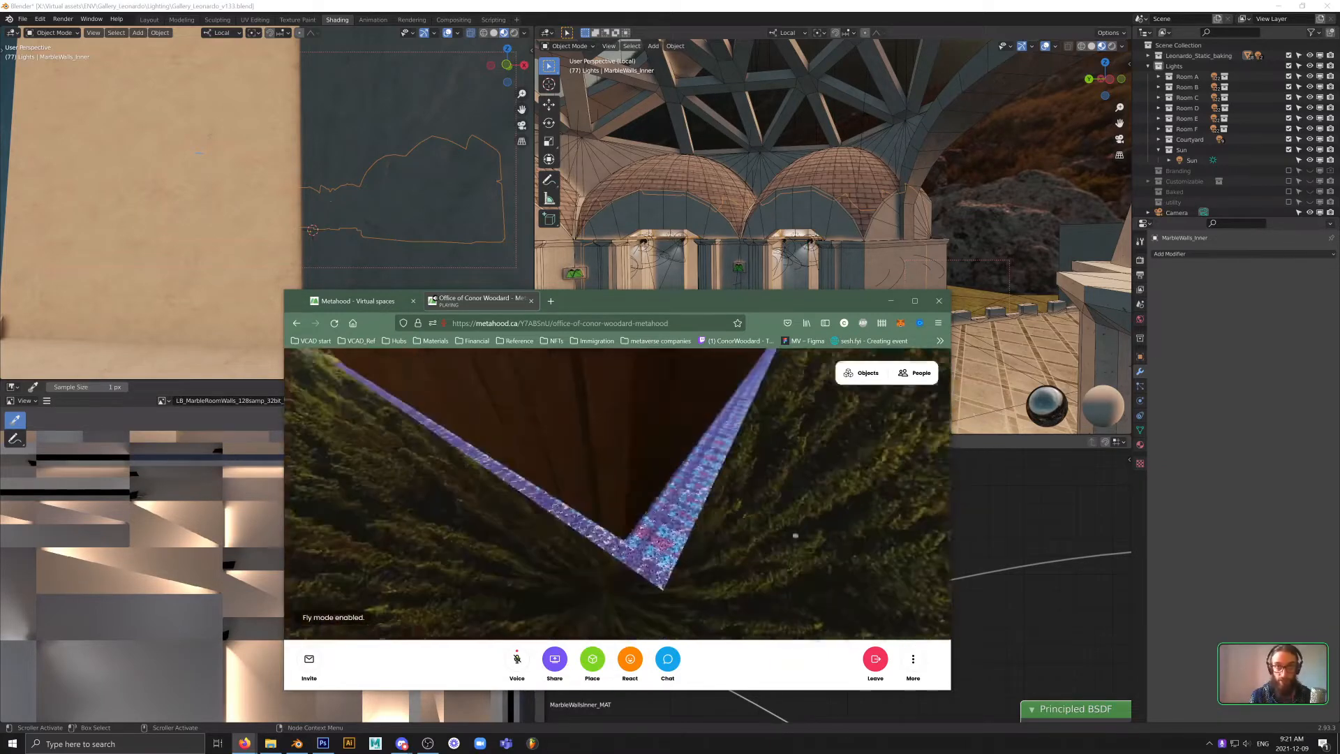
pyautogui.moveTo(782, 538); pyautogui.dragTo(823, 576)
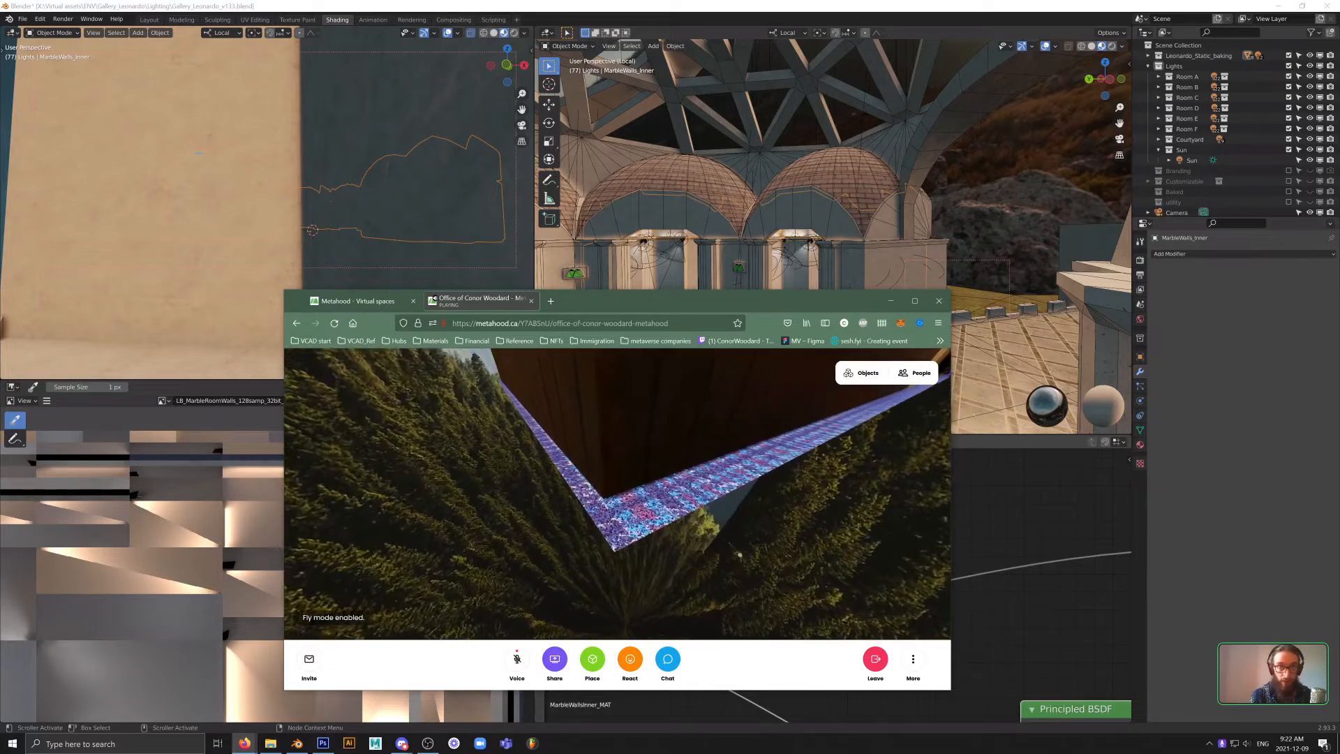
pyautogui.moveTo(617, 494); pyautogui.dragTo(698, 498)
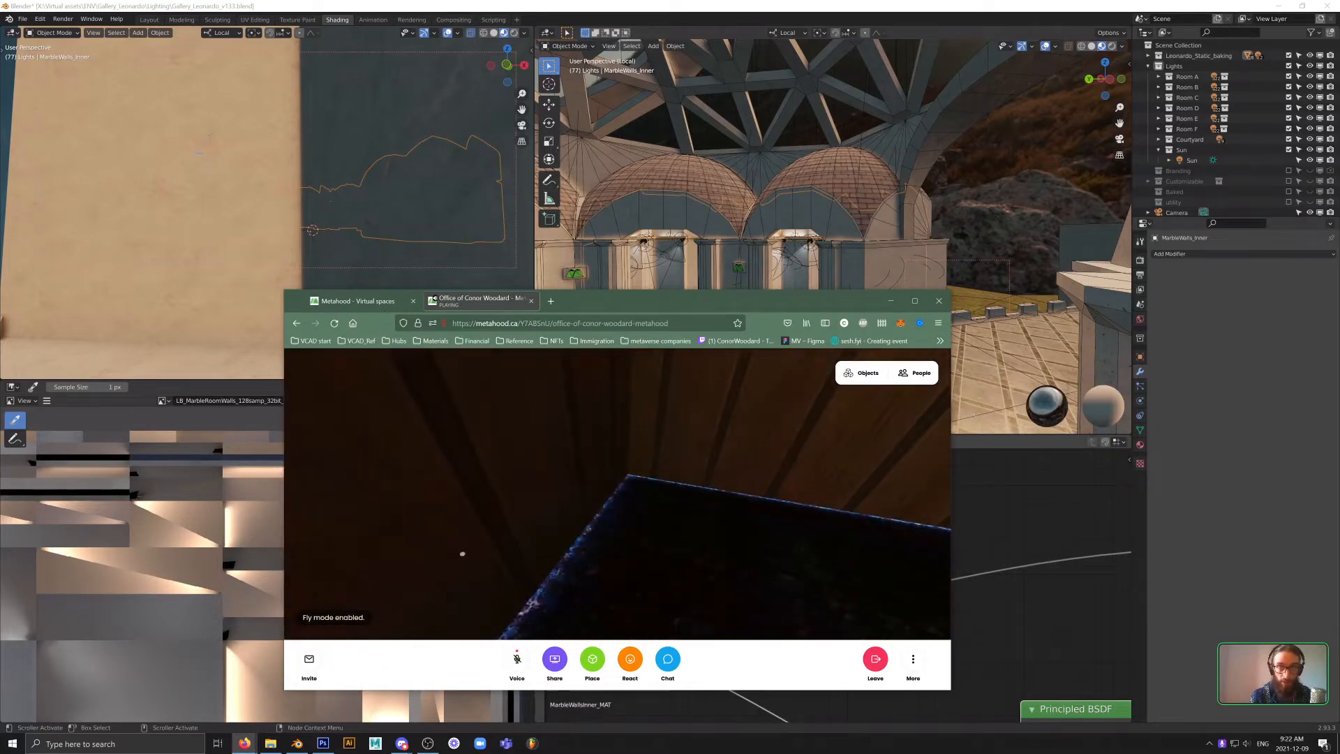
pyautogui.moveTo(462, 554); pyautogui.dragTo(506, 548)
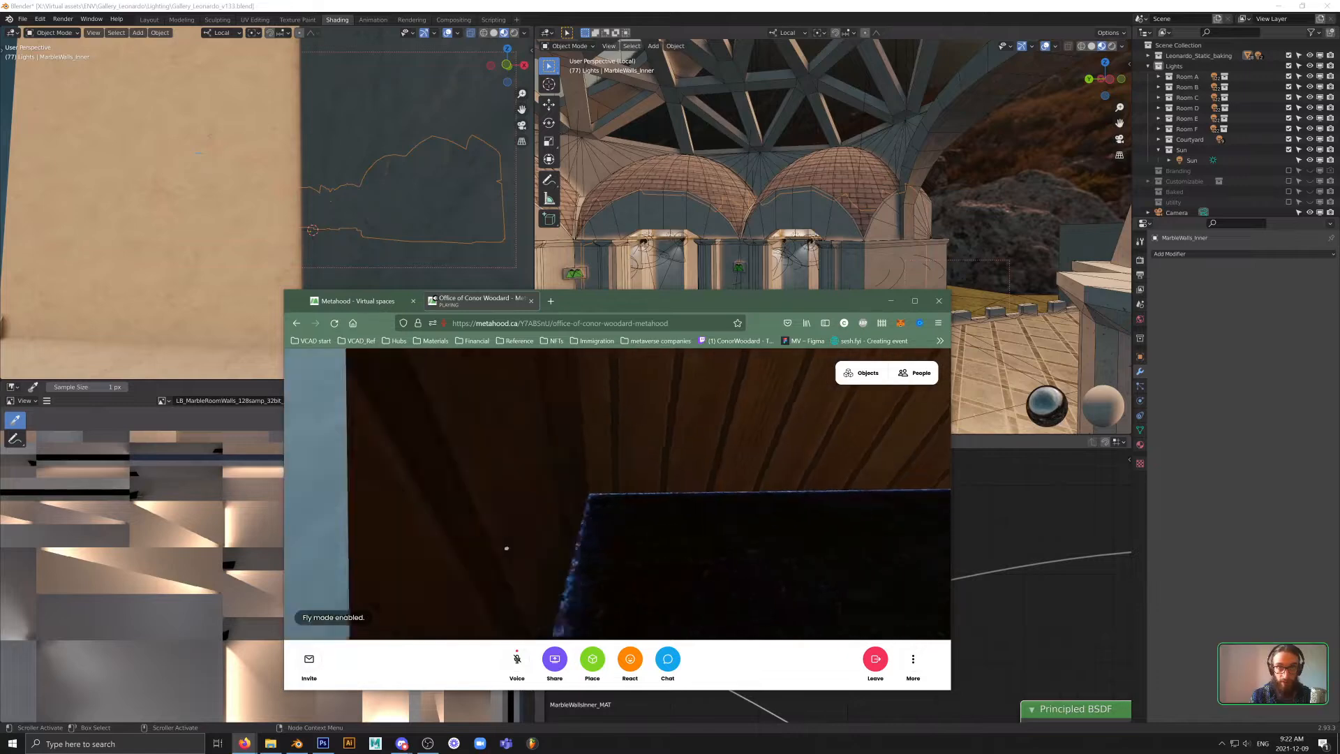
pyautogui.press('q')
pyautogui.press('e')
pyautogui.press('q')
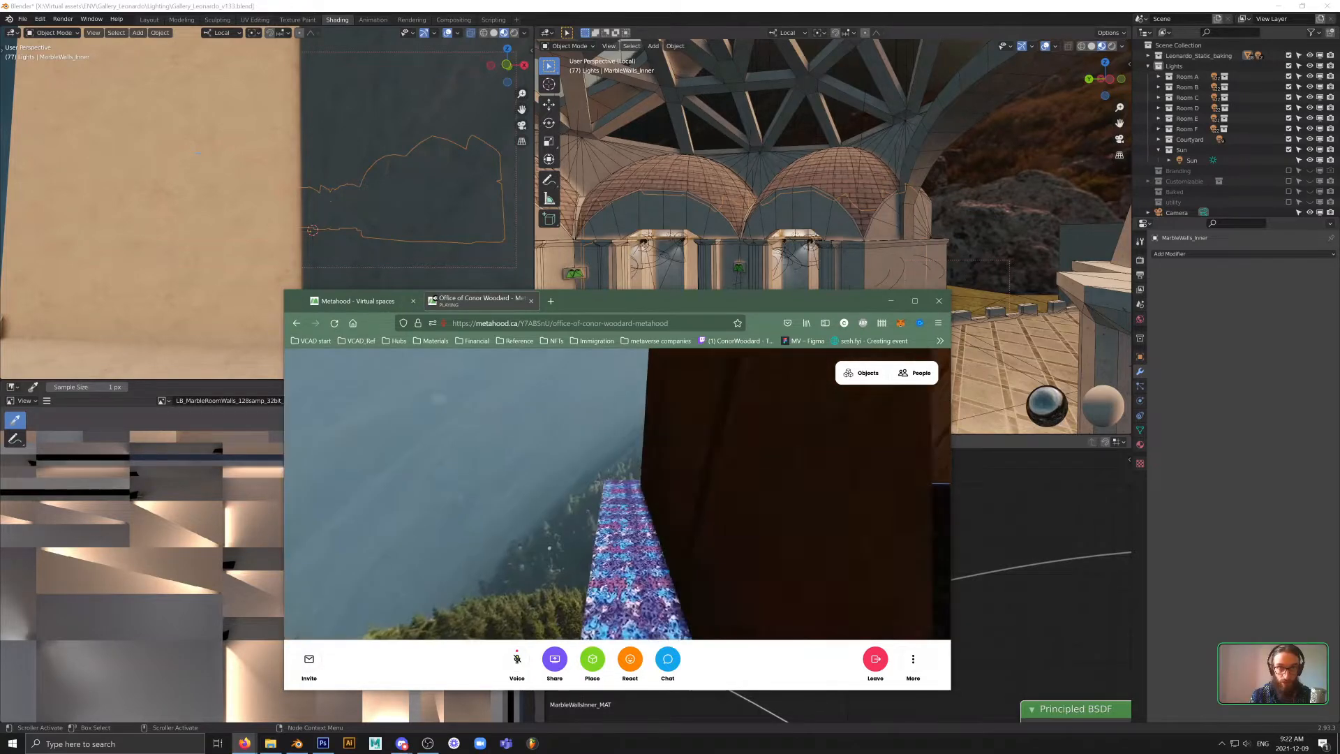
# - Fly around the outer edge of the office wall, examining the carpet strip beyond it and the single-layer wall geometry
pyautogui.press('a')
pyautogui.press('e')
pyautogui.press('q')
pyautogui.press('d')
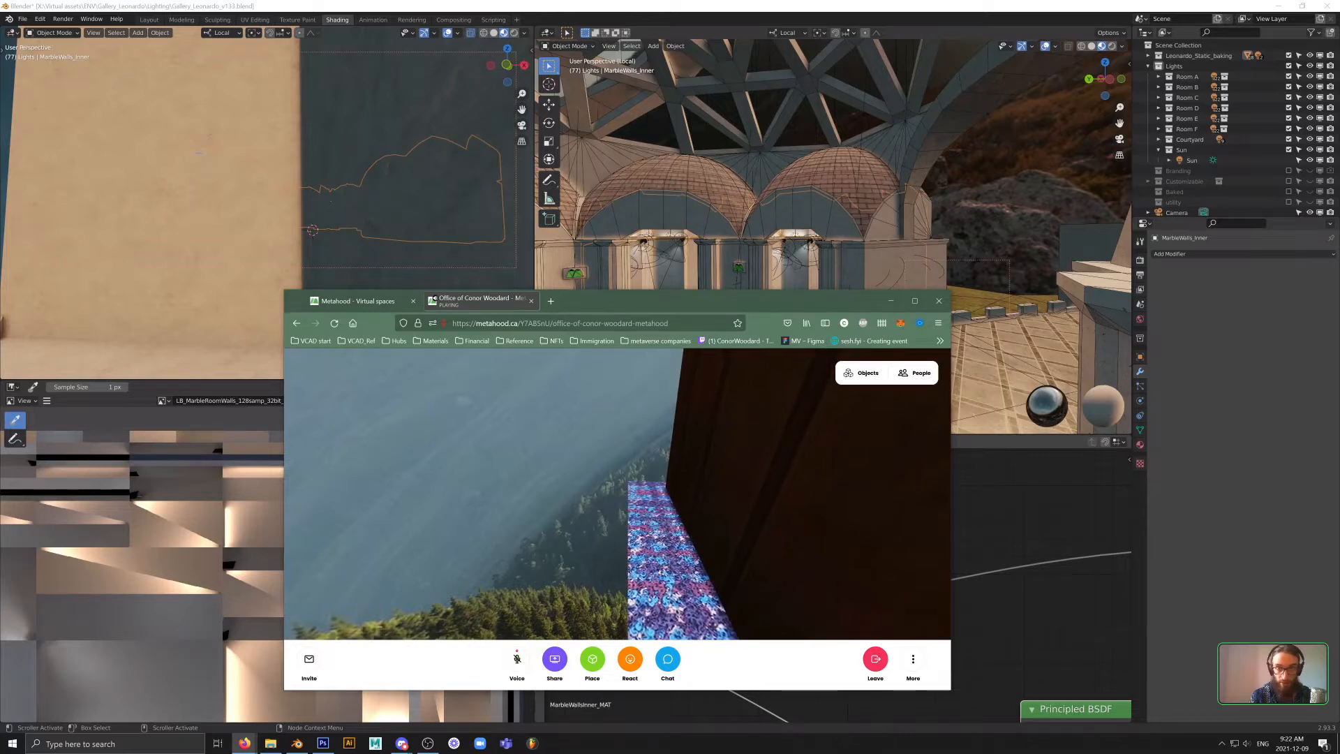
pyautogui.press('e')
pyautogui.press('q')
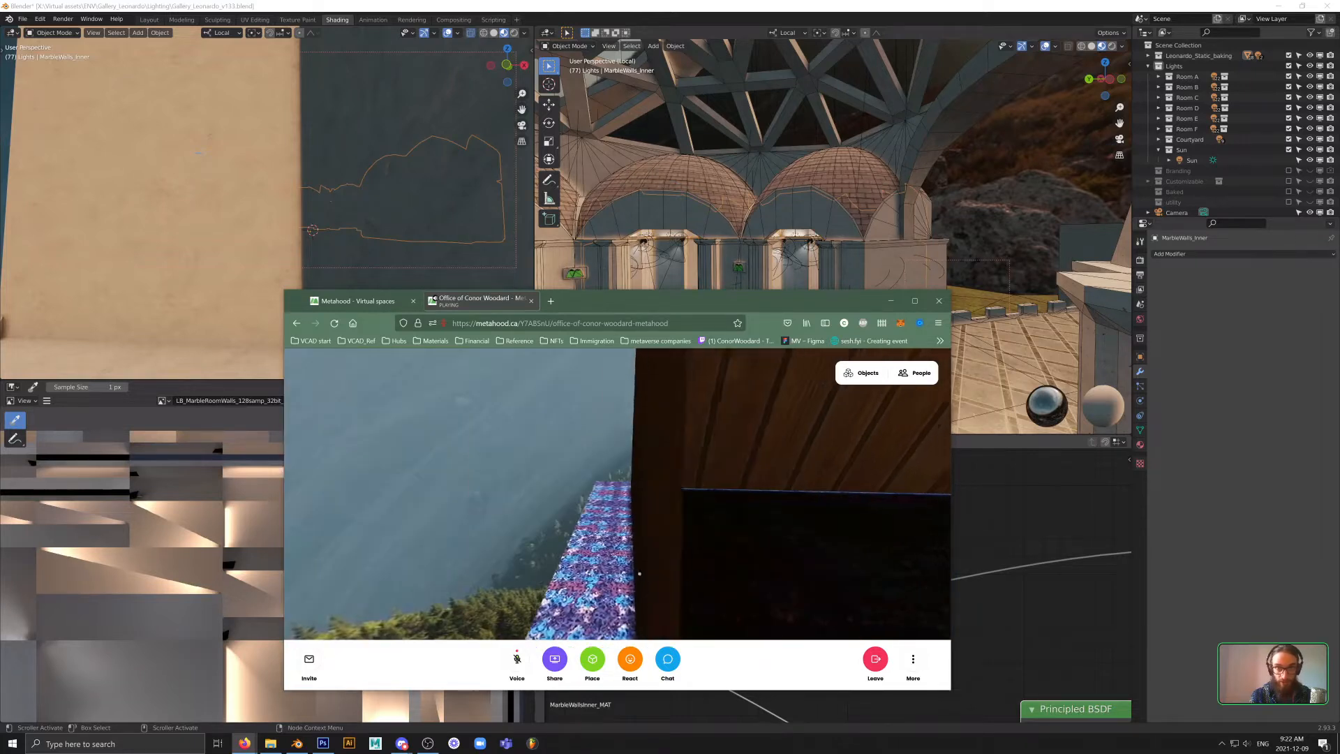
pyautogui.press('e')
pyautogui.press('q')
pyautogui.press('e')
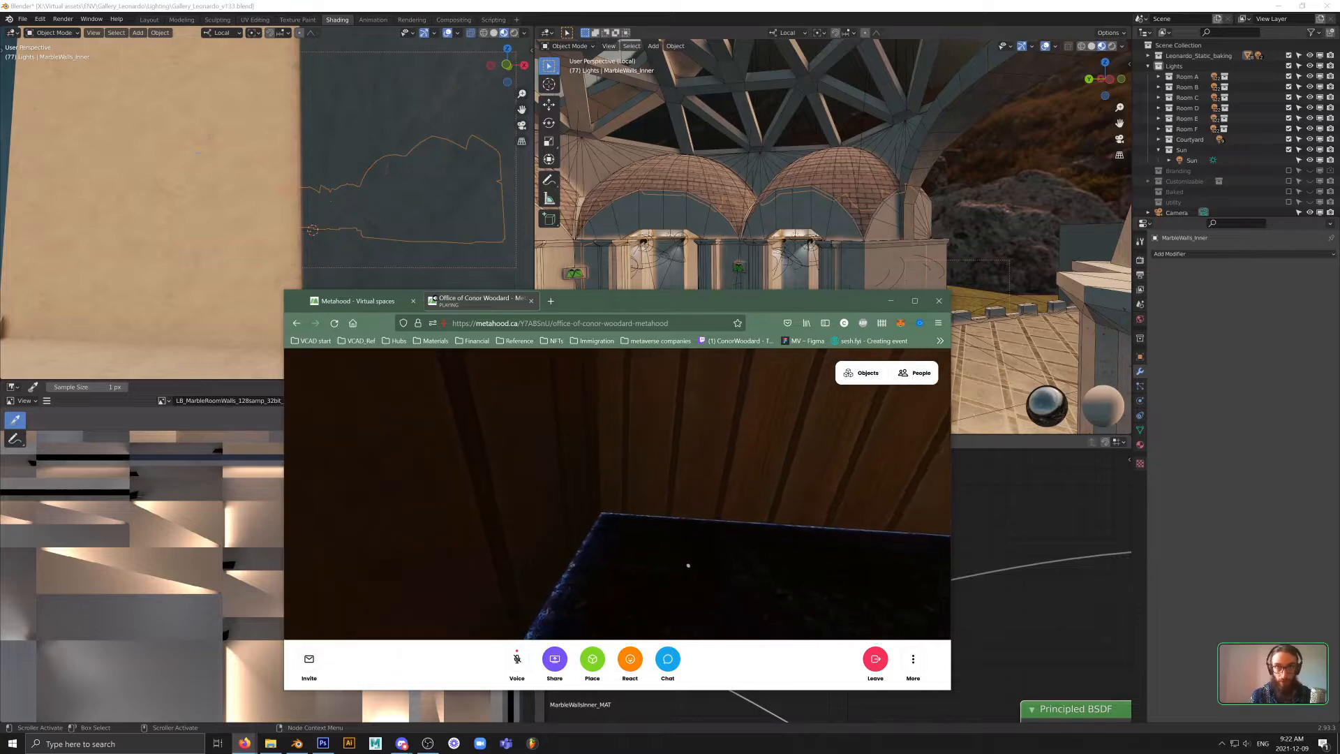
pyautogui.press('q')
pyautogui.press('e')
pyautogui.press('a')
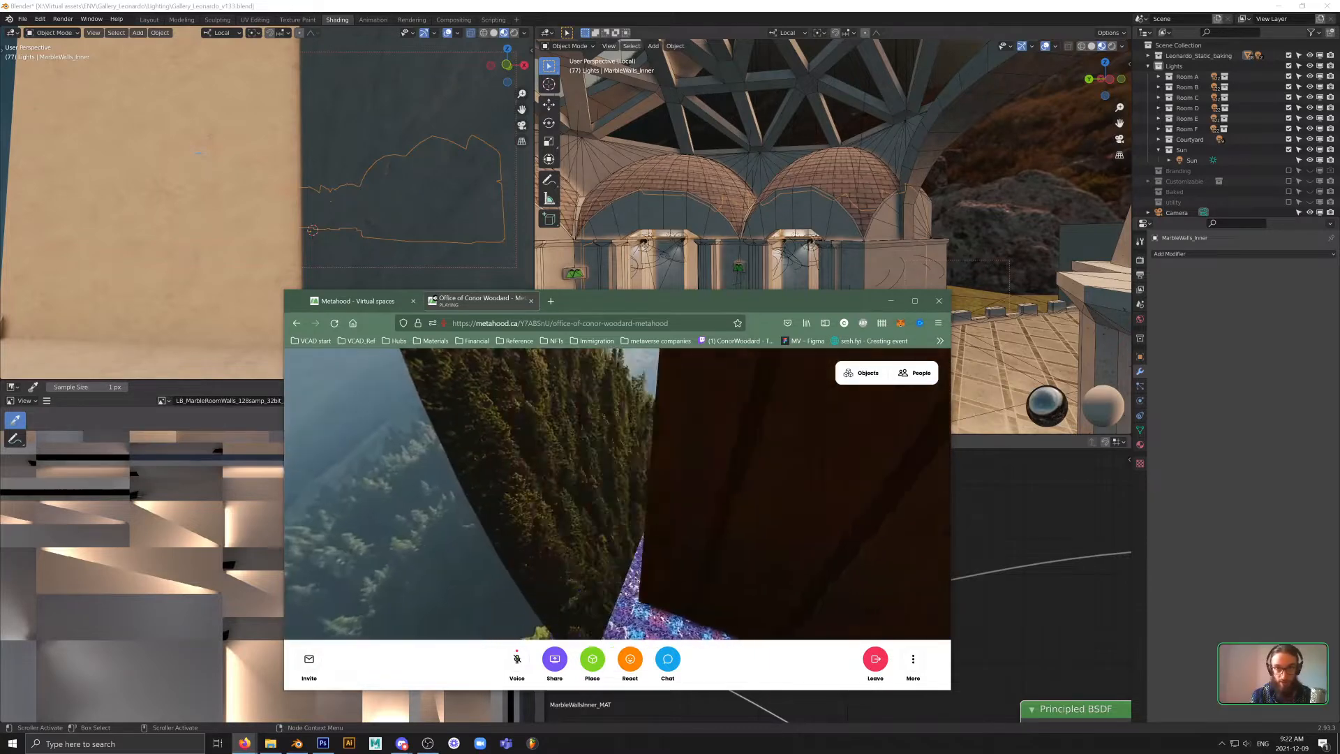
pyautogui.press('e')
pyautogui.moveTo(698, 610); pyautogui.dragTo(630, 442)
pyautogui.press('a')
# - Open the bookmarked Metahood office on Hubs scene in a new tab and return to the corridor in walking mode
pyautogui.click(402, 341)
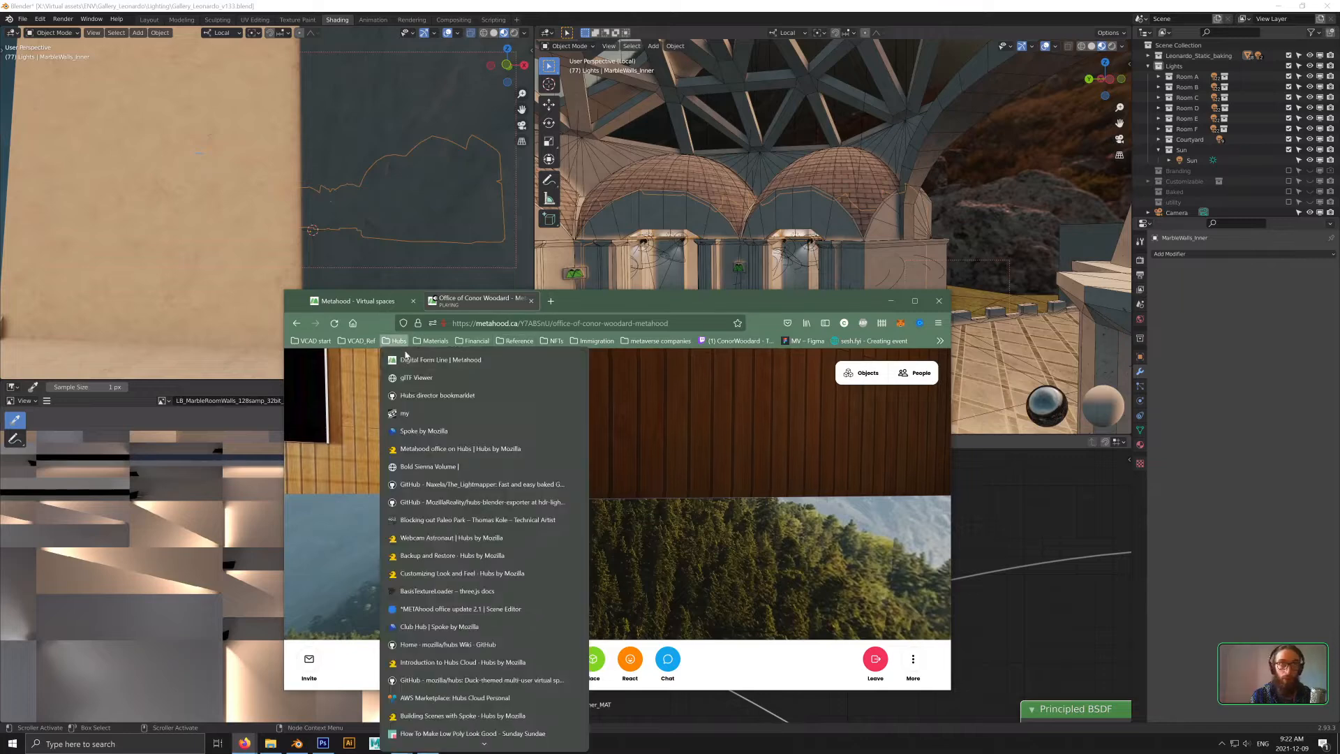
pyautogui.middleClick(452, 449)
pyautogui.press('w')
pyautogui.moveTo(569, 493); pyautogui.dragTo(652, 512)
pyautogui.press('w')
pyautogui.press('w')
pyautogui.press('g')
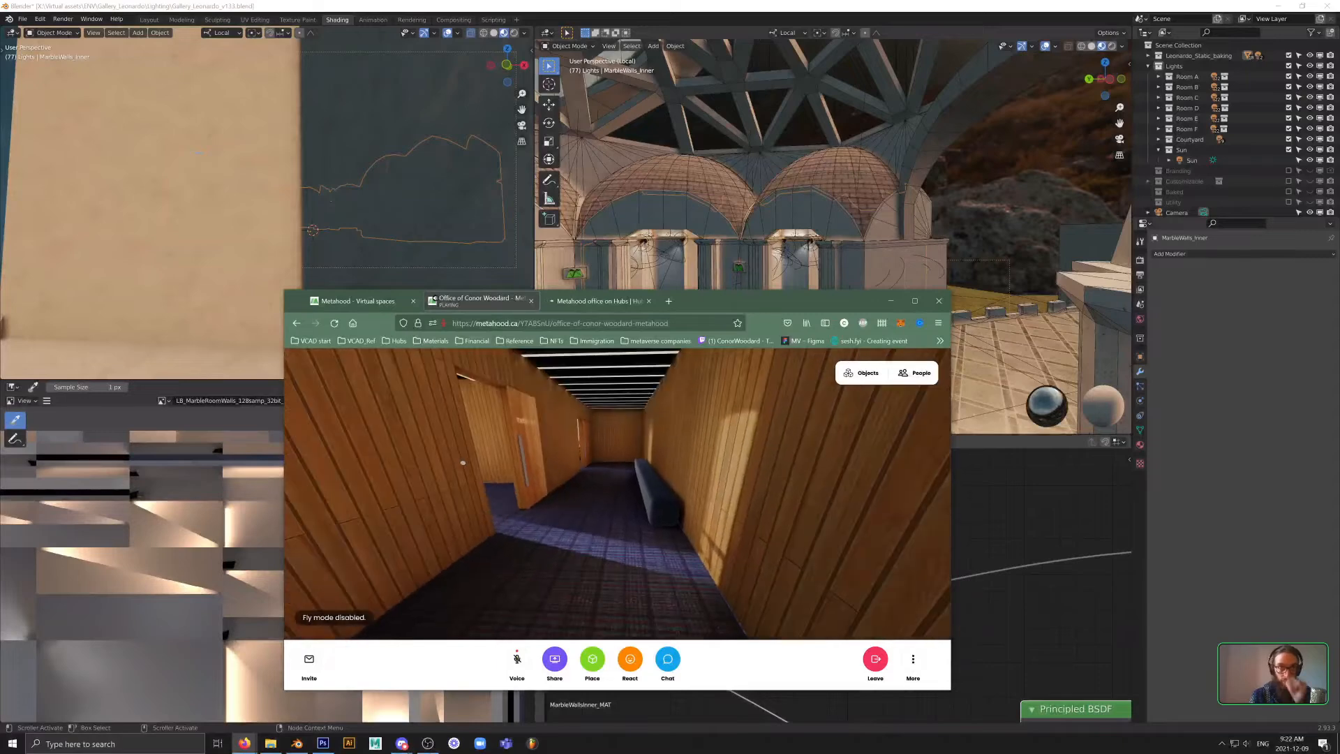
# - Examine the base of the corridor's wood wall and its junction with the carpet up close in fly mode
pyautogui.moveTo(463, 463); pyautogui.dragTo(621, 501)
pyautogui.press('a')
pyautogui.press('g')
pyautogui.press('w')
pyautogui.press('w')
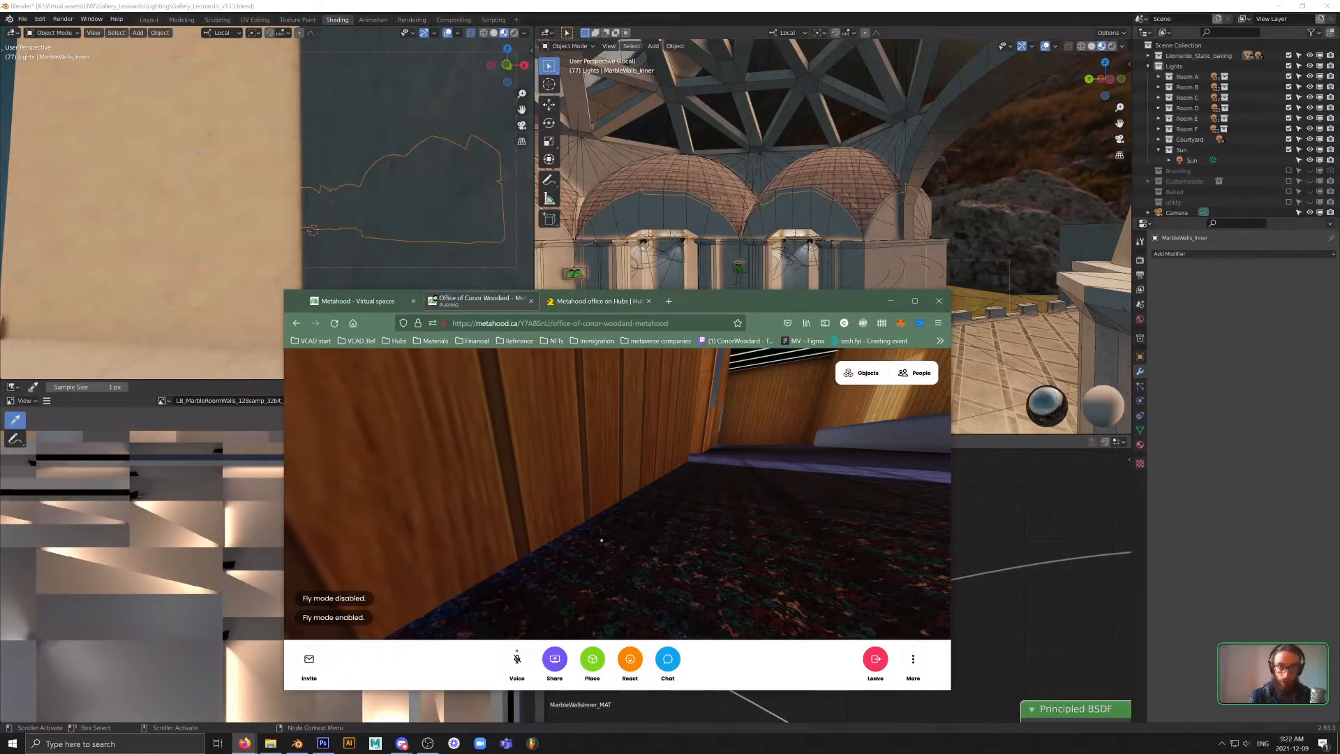
pyautogui.moveTo(601, 540); pyautogui.dragTo(637, 549)
pyautogui.press('d')
pyautogui.press('w')
pyautogui.press('g')
pyautogui.press('w')
# - Create a Hubs room from the Metahood office scene and enter it on this device, allowing microphone access
pyautogui.hotkey('ctrl', 'Tab')
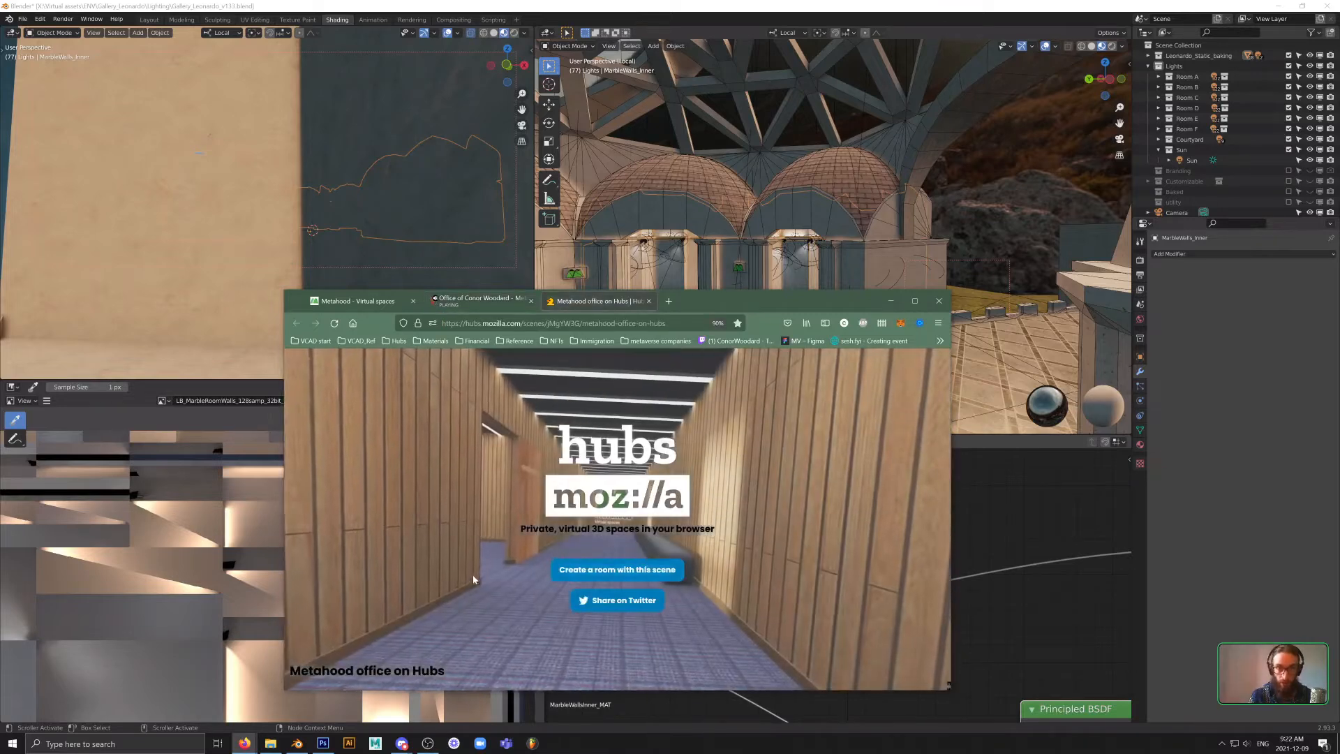
pyautogui.click(590, 570)
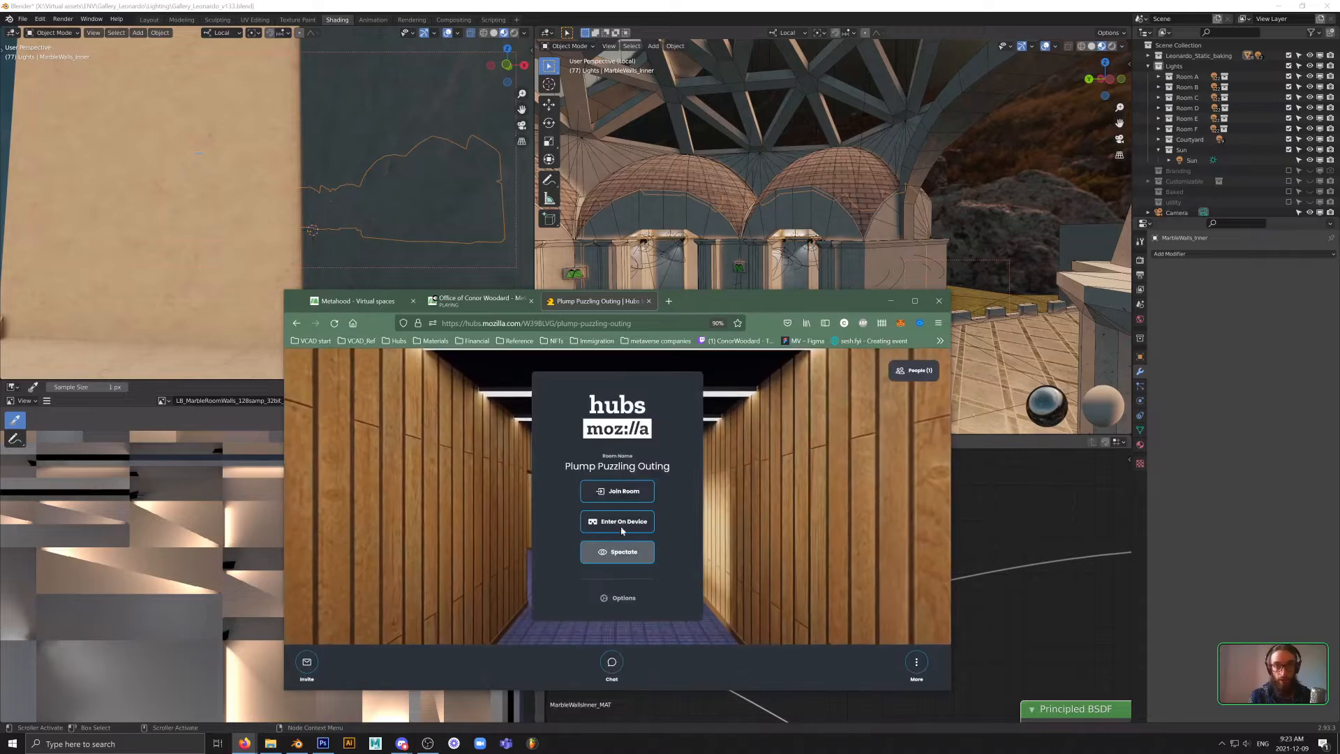
pyautogui.click(622, 522)
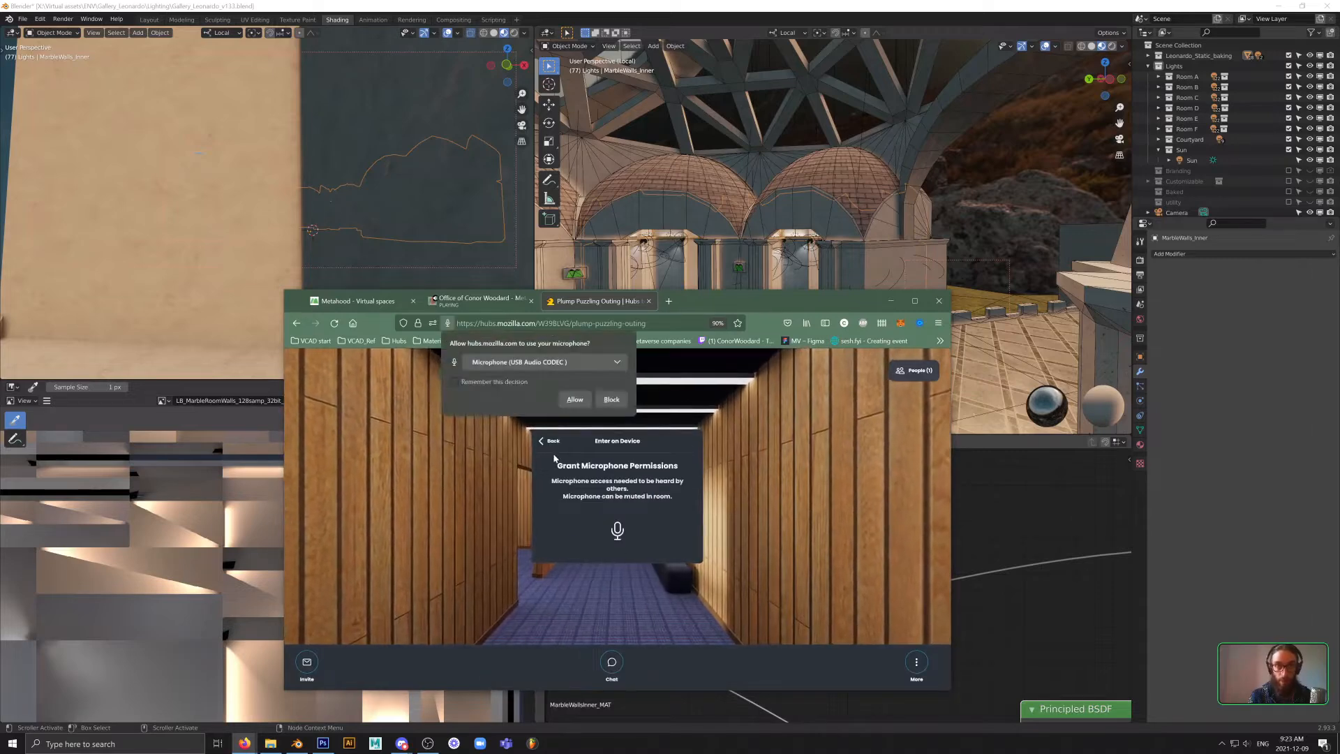
pyautogui.click(574, 399)
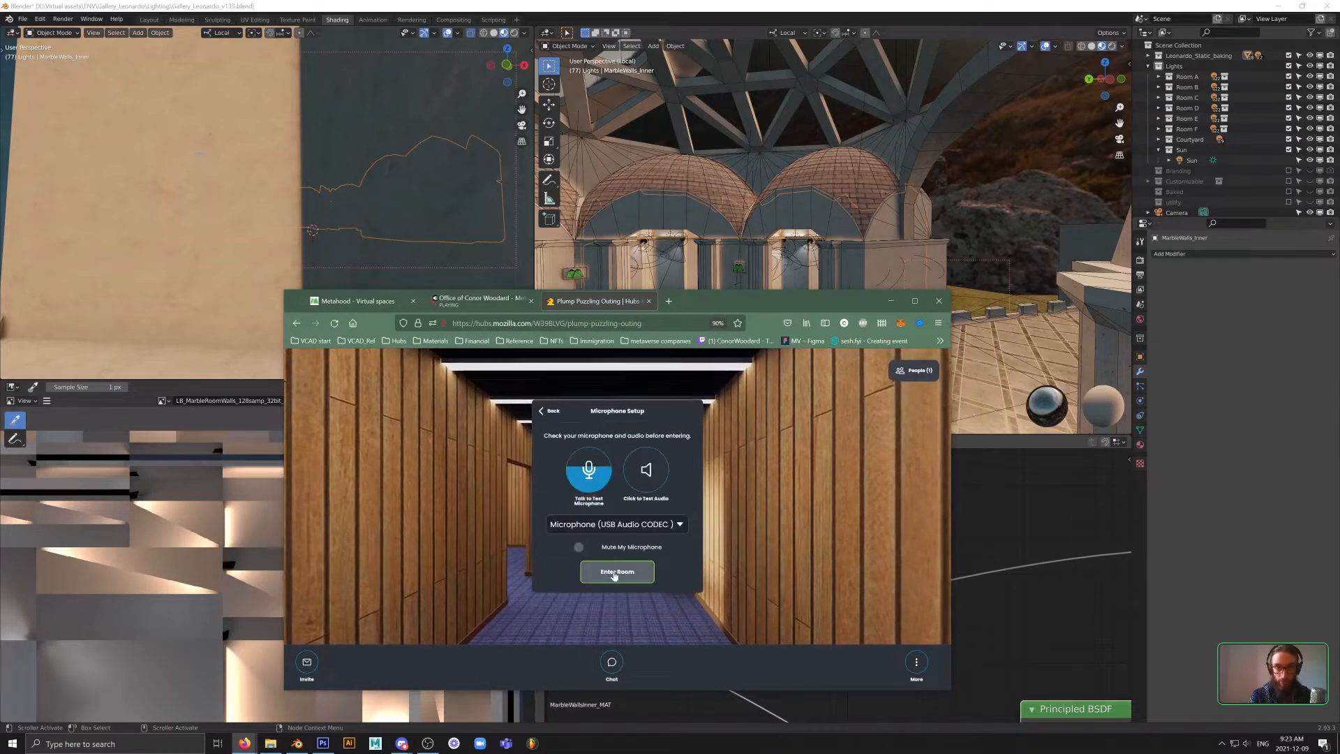
pyautogui.click(614, 572)
# - Fly along the Hubs office corridor, examining the baseboards and carpet, and move out through the wall
pyautogui.press('g')
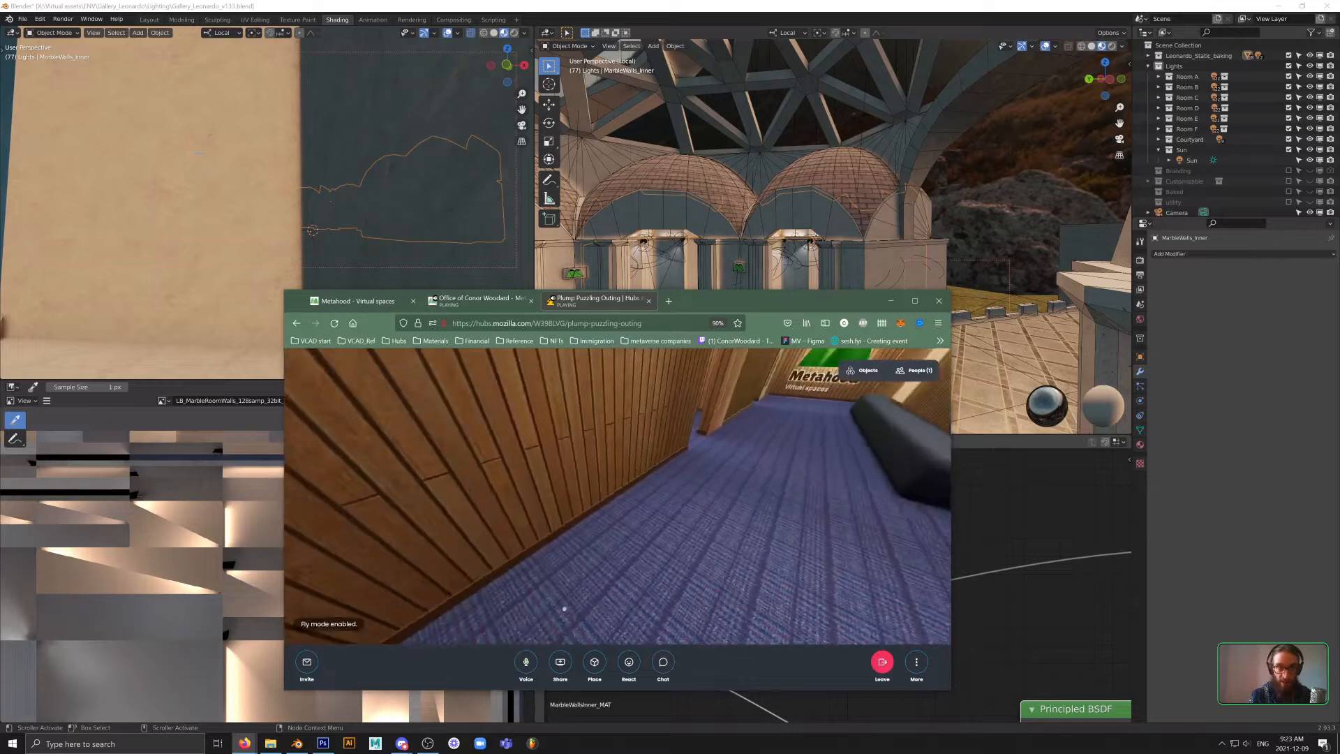
pyautogui.moveTo(564, 608); pyautogui.dragTo(594, 603)
pyautogui.press('s')
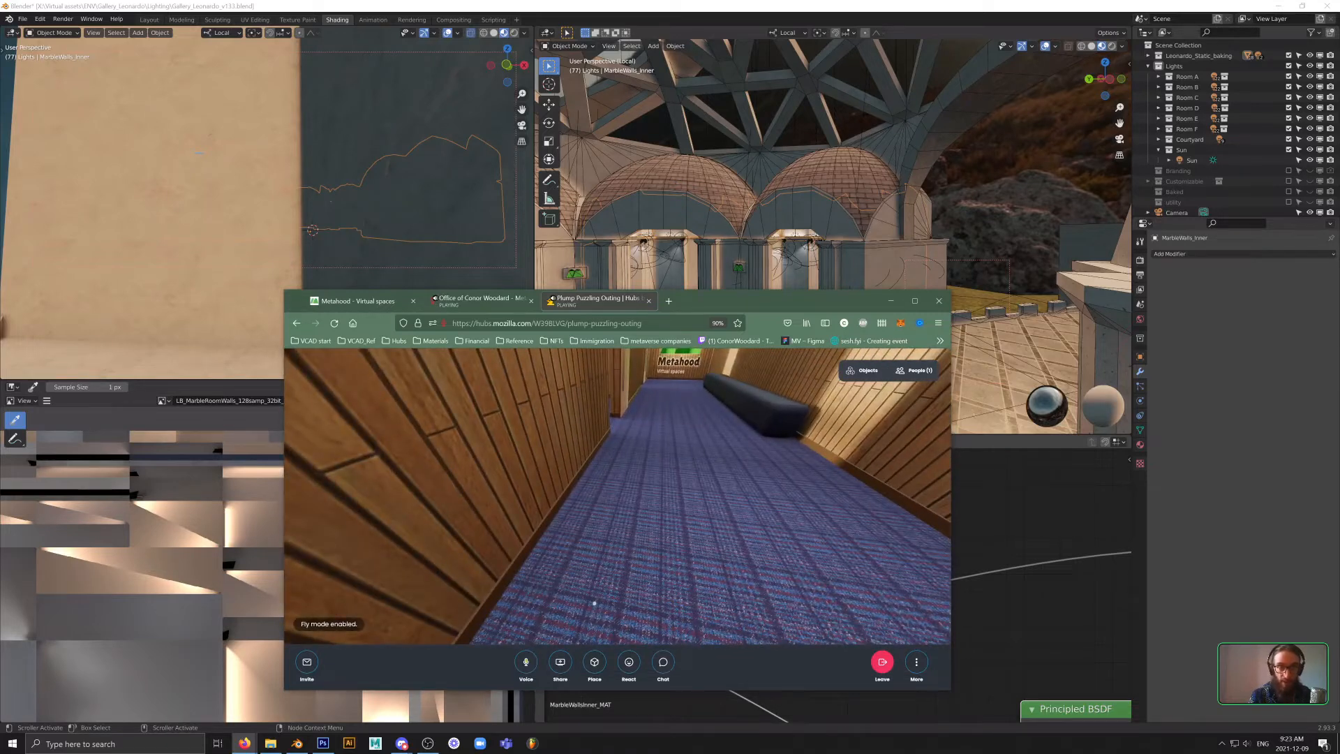
pyautogui.press('w')
pyautogui.moveTo(594, 603); pyautogui.dragTo(658, 491)
pyautogui.press('w')
pyautogui.press('a')
pyautogui.press('w')
pyautogui.press('w')
pyautogui.moveTo(569, 506); pyautogui.dragTo(610, 491)
pyautogui.press('w')
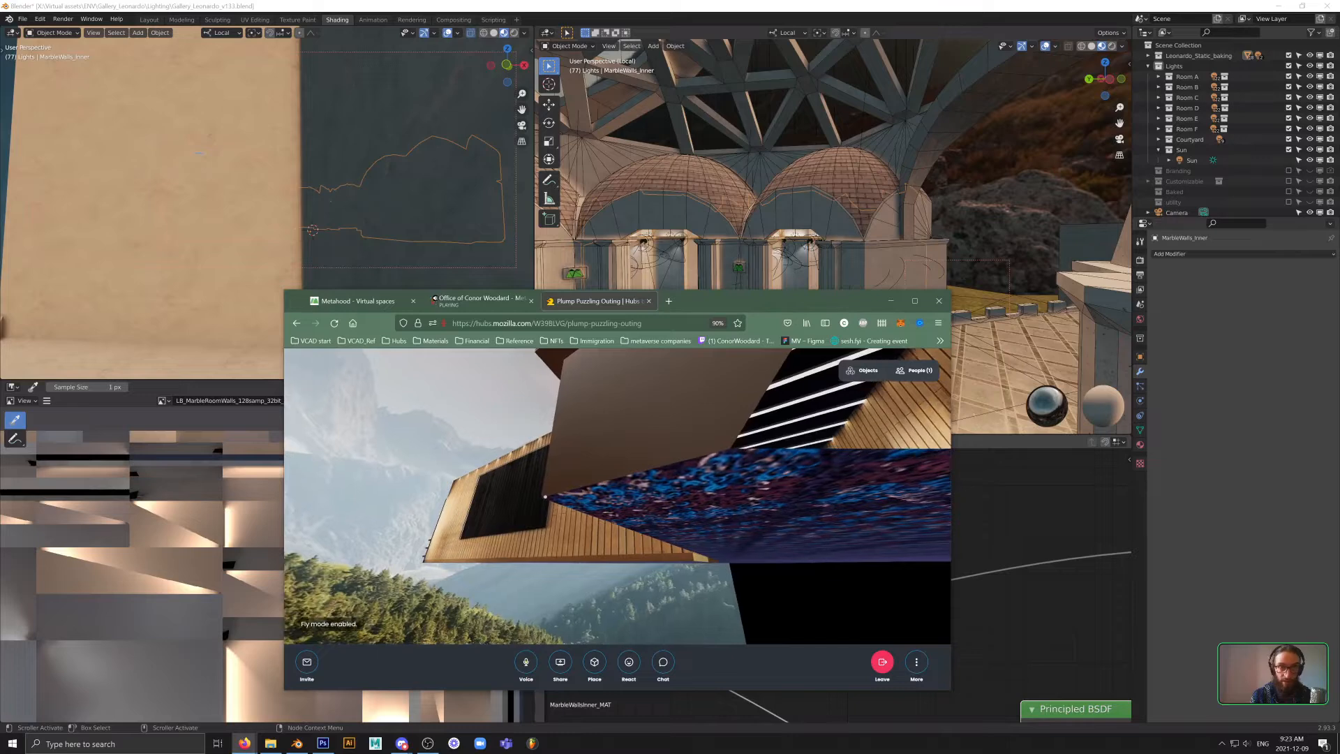
# - Examine the outer corner of the Hubs office, where the wall panels, baseboard and carpet meet
pyautogui.press('s')
pyautogui.moveTo(556, 484); pyautogui.dragTo(515, 530)
pyautogui.press('s')
pyautogui.press('w')
pyautogui.press('s')
pyautogui.press('s')
pyautogui.press('w')
pyautogui.press('s')
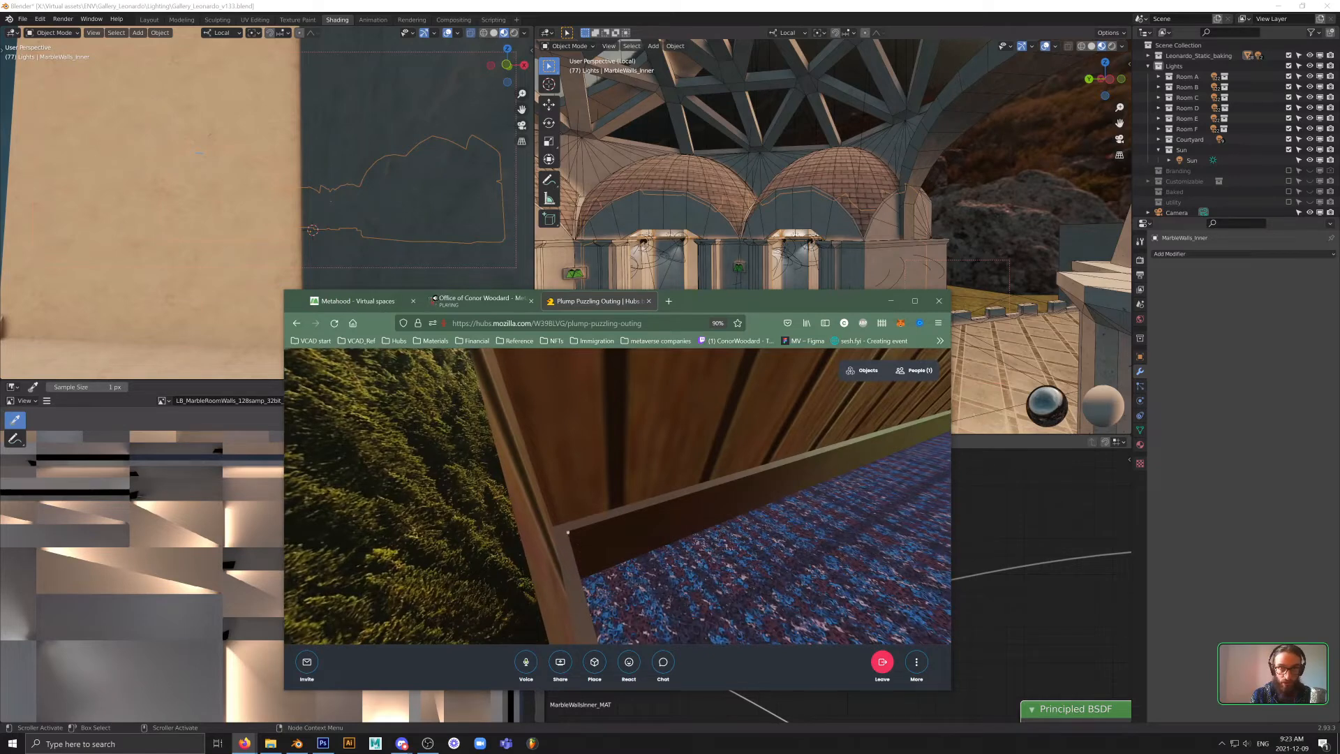
# - Fly around the outside of the Hubs office, examining the wood planks and the wall edges up close
pyautogui.moveTo(588, 527); pyautogui.dragTo(763, 524)
pyautogui.press('w')
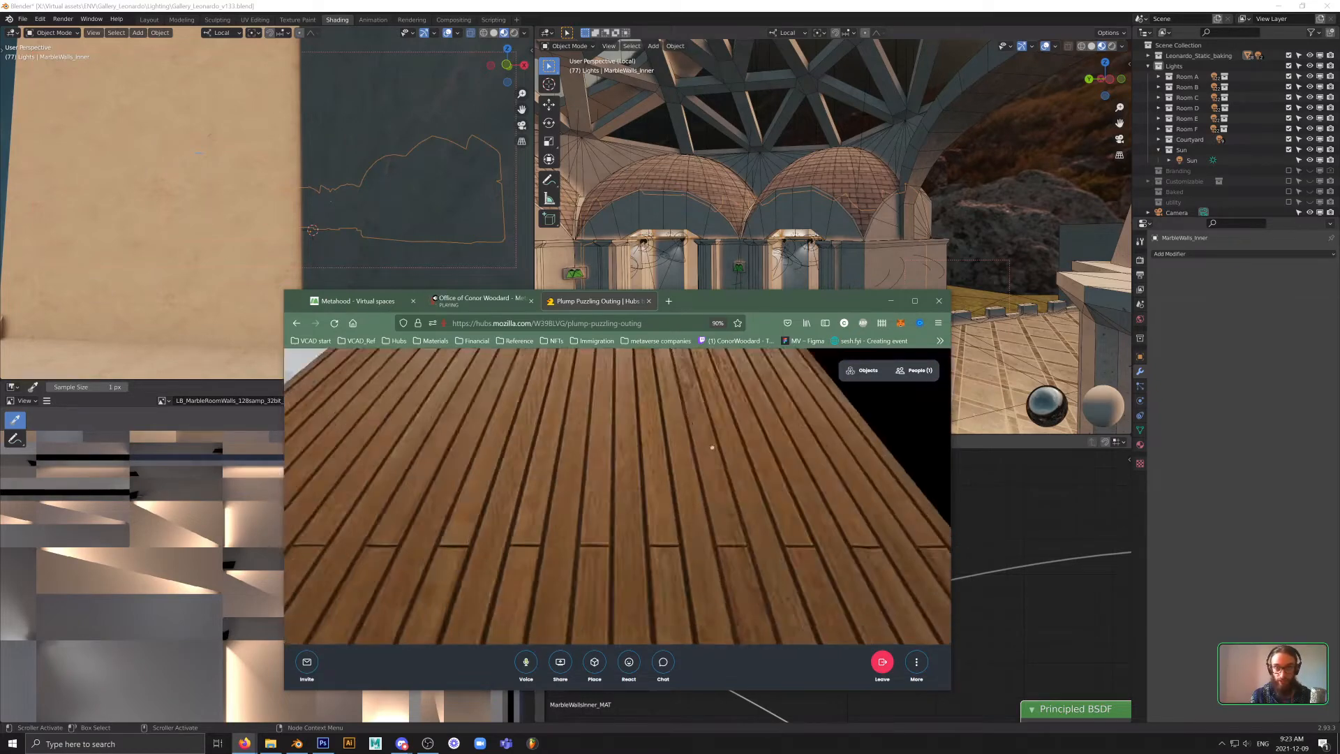
pyautogui.press('w')
pyautogui.moveTo(696, 499); pyautogui.dragTo(701, 481)
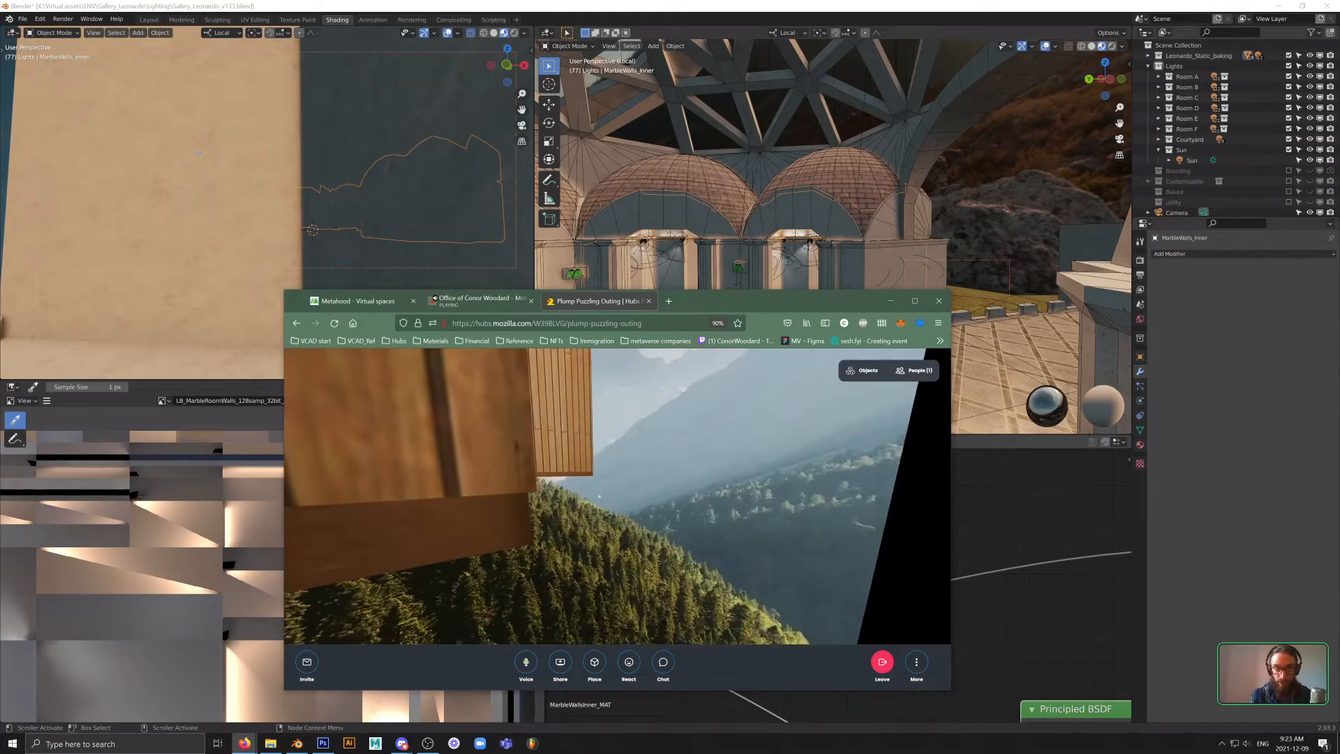
pyautogui.moveTo(600, 496); pyautogui.dragTo(408, 484)
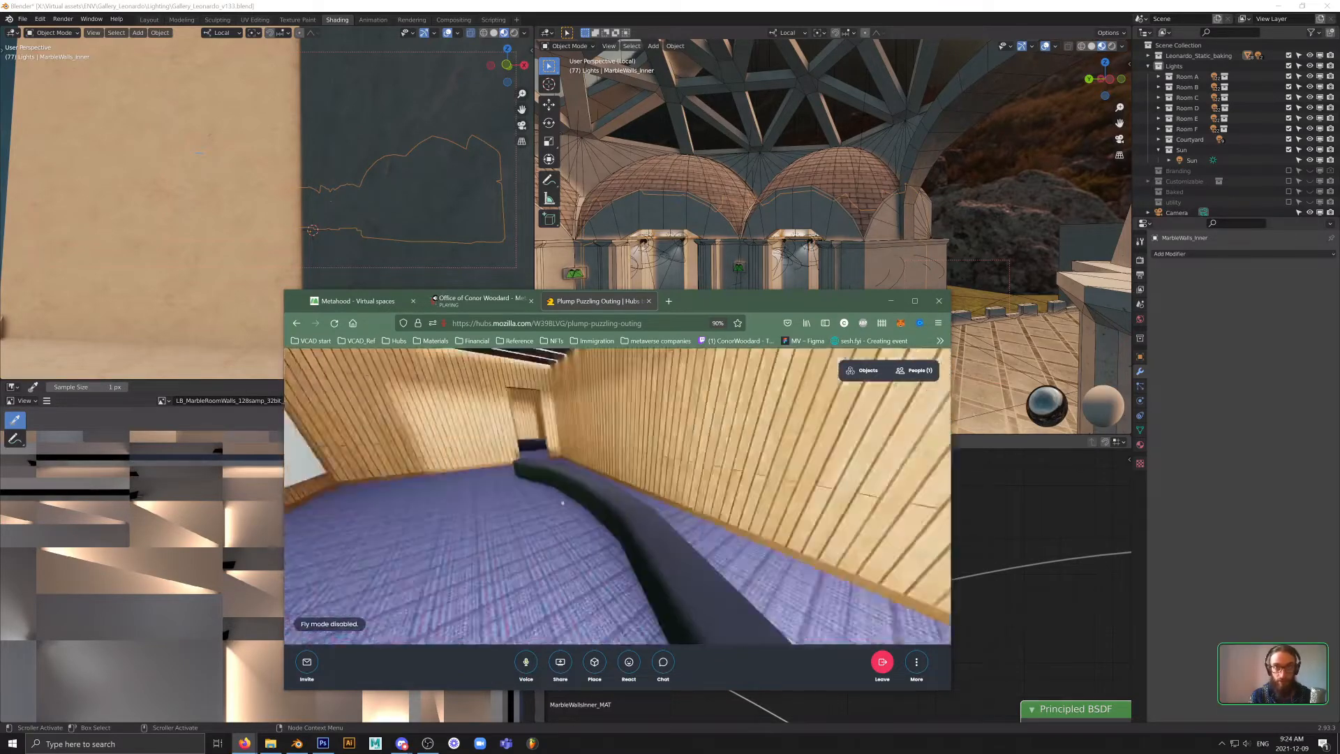
# - Walk around the Hubs meeting room, examining the white wall boards and the baseboards against the carpet
pyautogui.moveTo(533, 506); pyautogui.dragTo(650, 478)
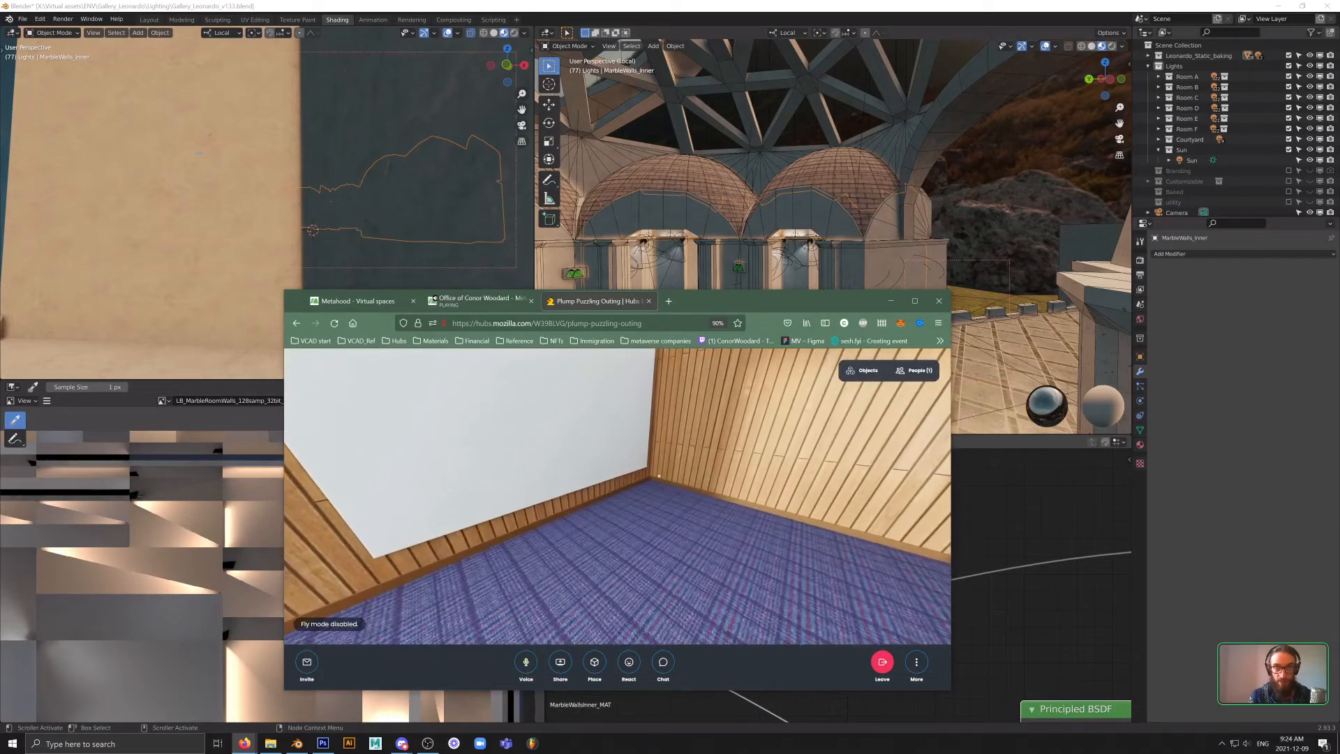
pyautogui.press('w')
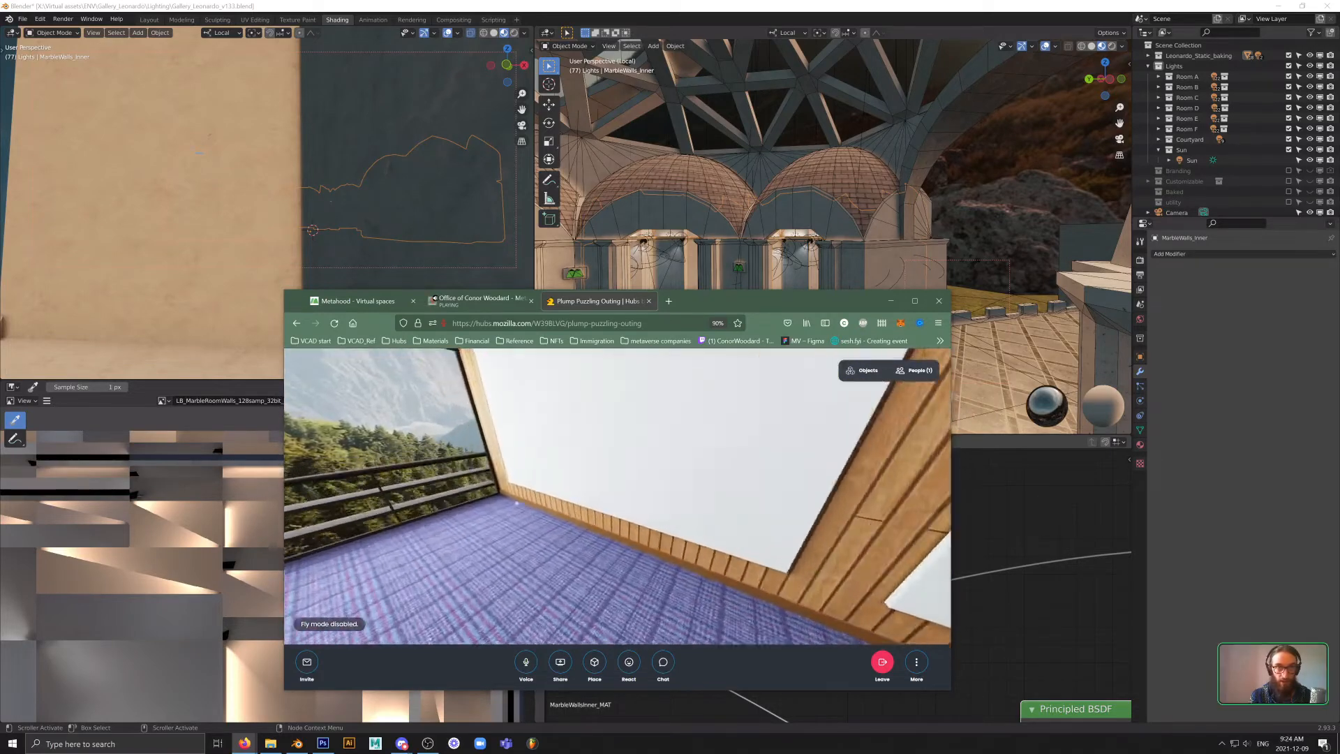
pyautogui.press('g')
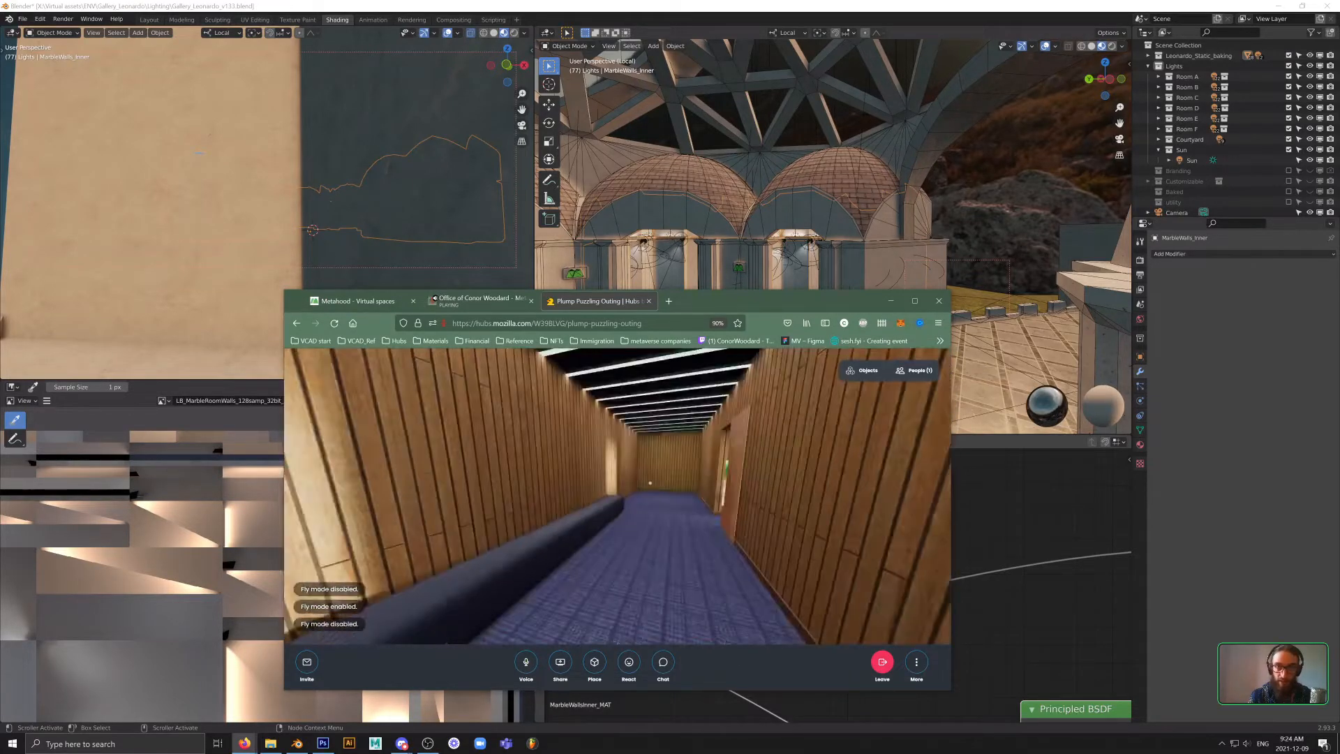
# - Move along the Hubs corridor and into the meeting room, examining the baseboard, carpet and wood wall in fly mode
pyautogui.press('w')
pyautogui.moveTo(649, 483); pyautogui.dragTo(742, 519)
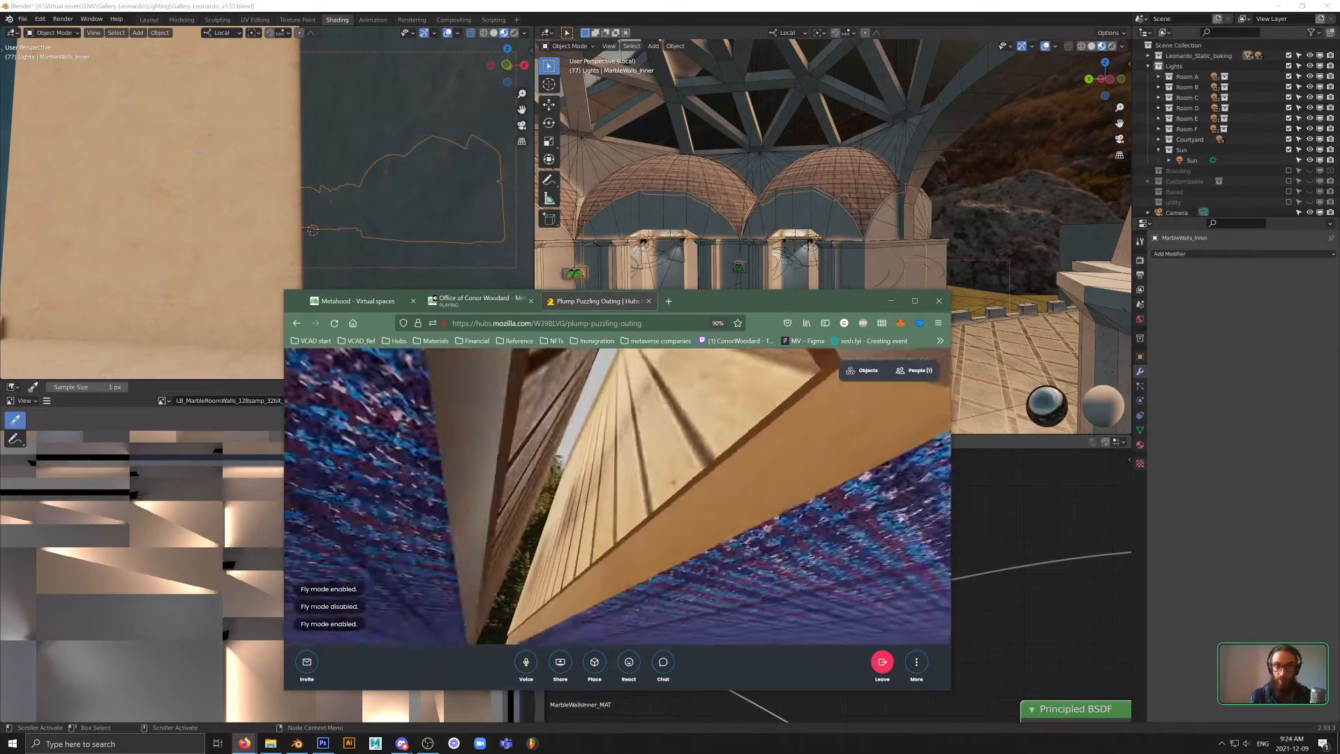
pyautogui.moveTo(745, 448); pyautogui.dragTo(782, 478)
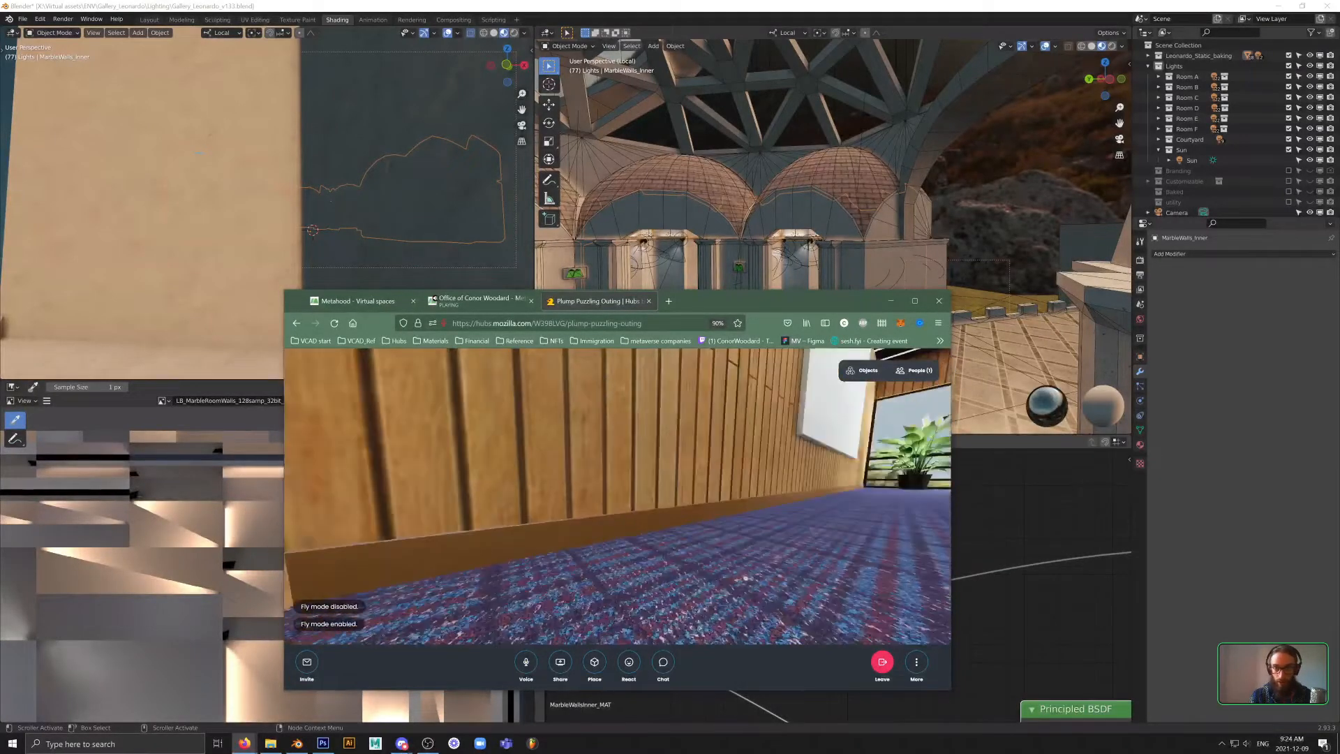
pyautogui.press('w')
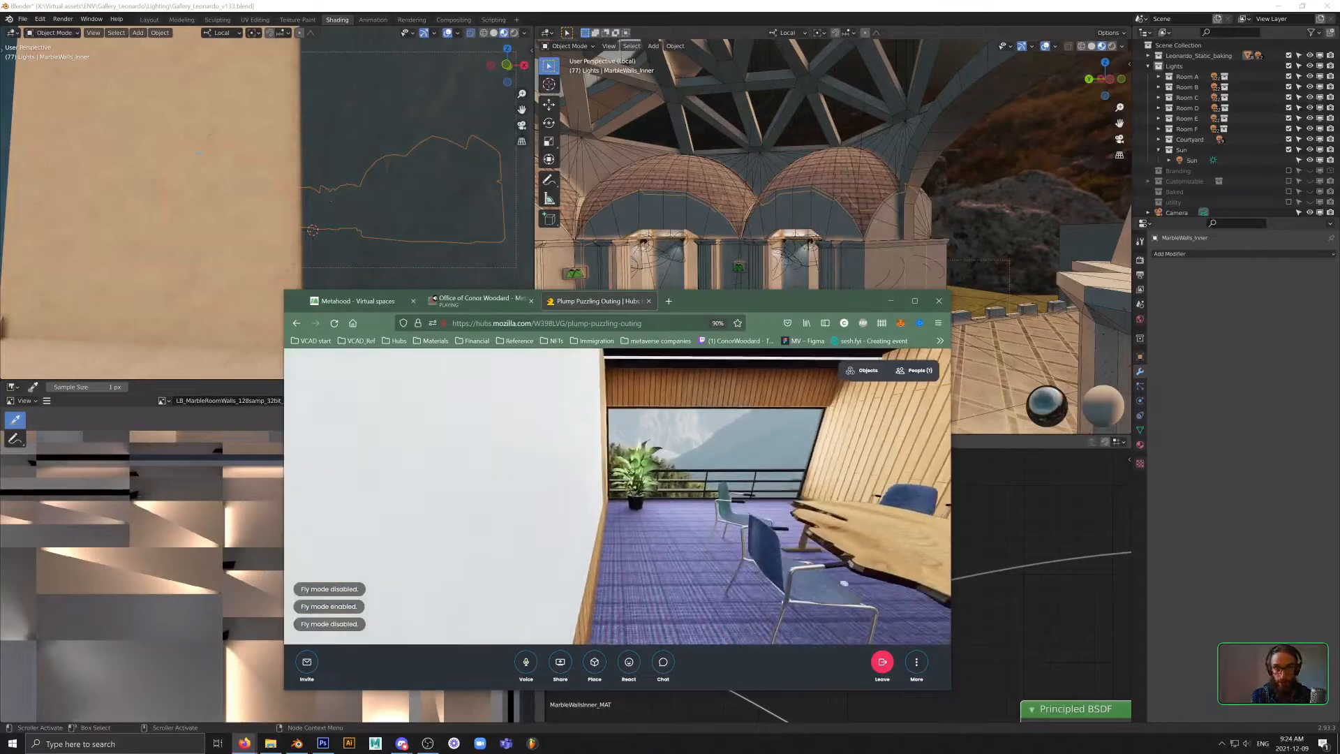
pyautogui.press('g')
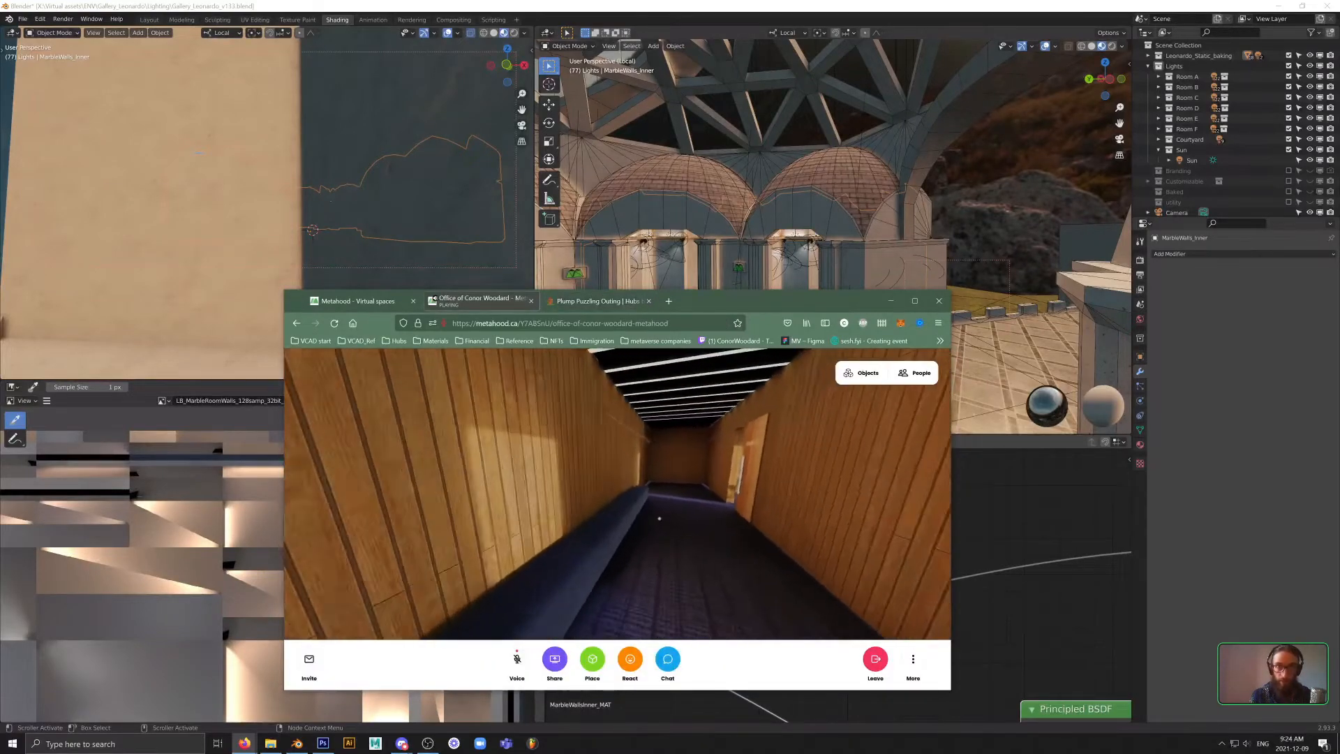
# - Fly from the Metahood office corridor over the roof and examine the lit meeting room with fly mode off
pyautogui.press('w')
pyautogui.moveTo(663, 509); pyautogui.dragTo(786, 583)
pyautogui.press('g')
pyautogui.press('q')
pyautogui.press('w')
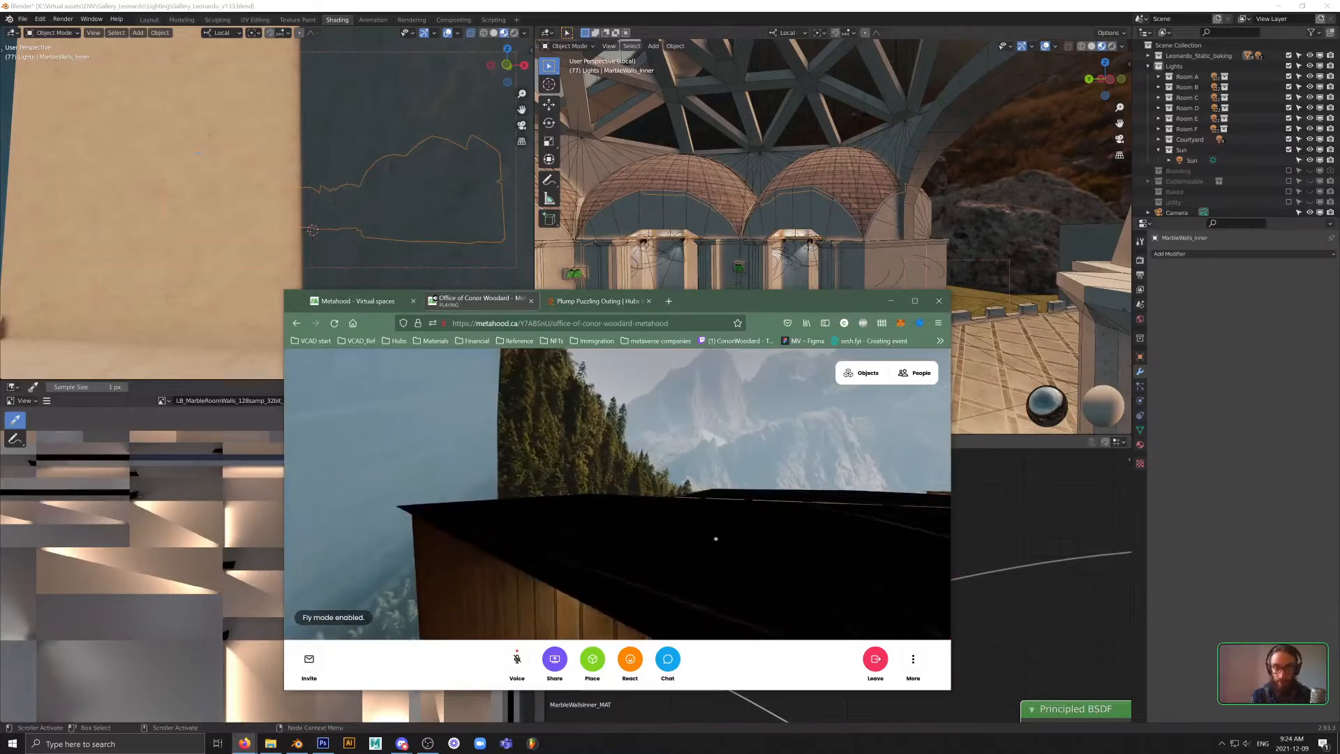
pyautogui.moveTo(717, 559); pyautogui.dragTo(726, 498)
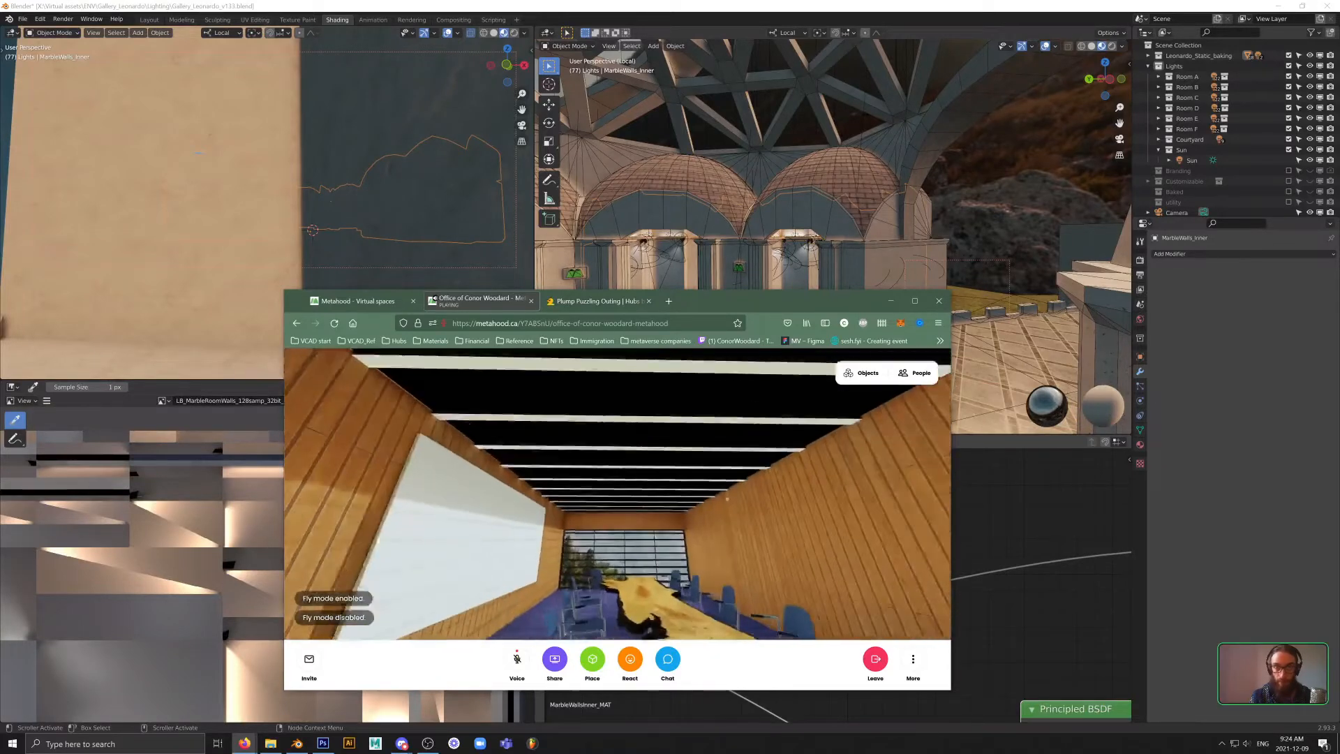
pyautogui.moveTo(807, 534); pyautogui.dragTo(683, 521)
# - Compare the Hubs and Metahood versions of the office by switching back and forth between the two rooms
pyautogui.hotkey('ctrl', 'Tab')
pyautogui.press('g')
pyautogui.hotkey('ctrl', 'shift', 'Tab')
pyautogui.hotkey('ctrl', 'shift', 'Tab')
pyautogui.hotkey('ctrl', 'Tab')
# - Walk through the Metahood corridor to the meeting room door, moving the browser window clear of Blender's 3D viewport
pyautogui.press('w')
pyautogui.press('w')
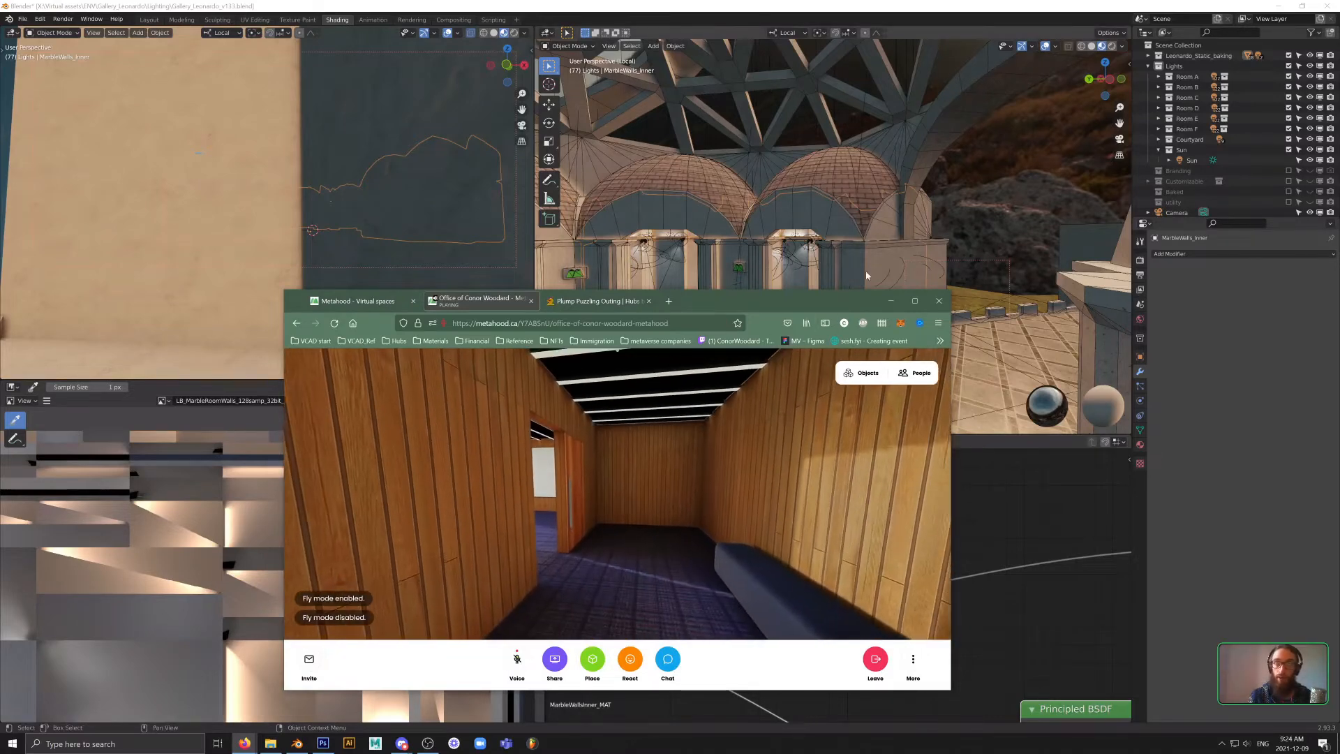
pyautogui.moveTo(820, 303); pyautogui.dragTo(602, 312)
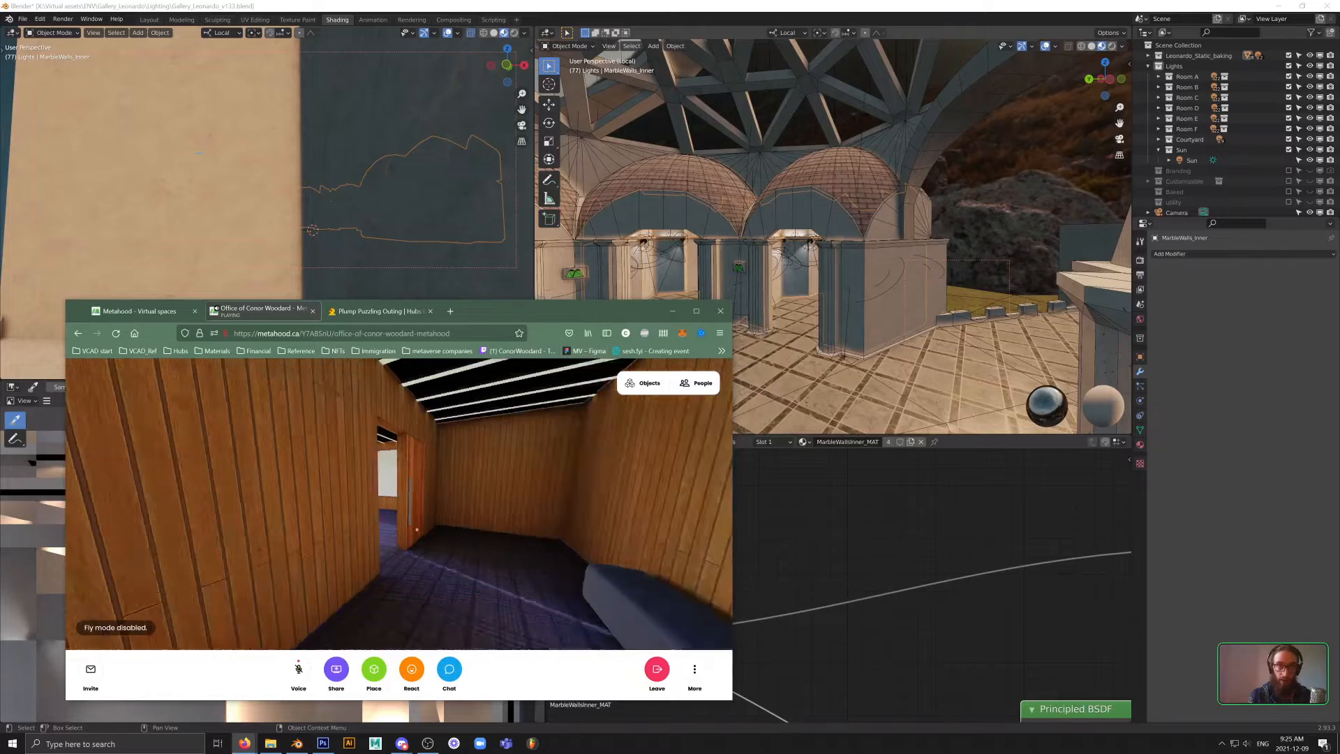
pyautogui.press('w')
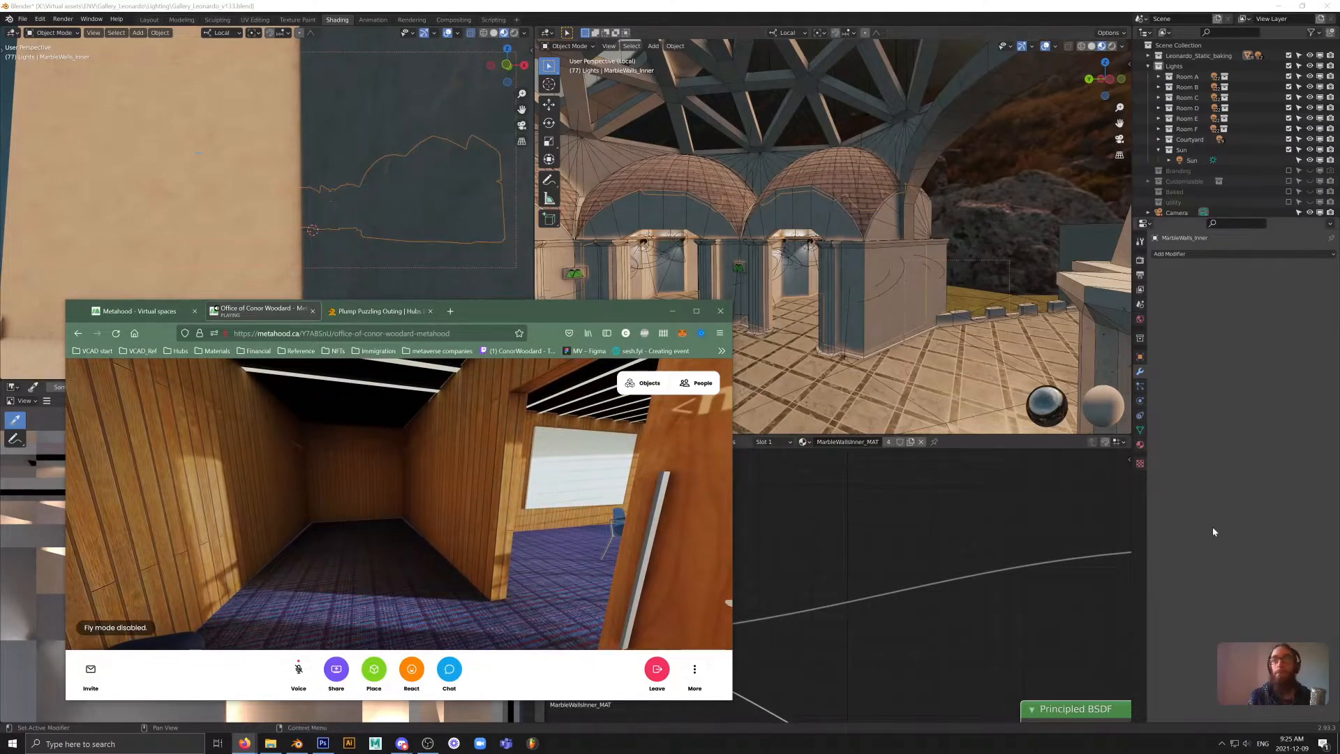
# - Return to Blender and examine the Leonardo Gallery's arches, its full plan from above and the entrance building
pyautogui.click(864, 314)
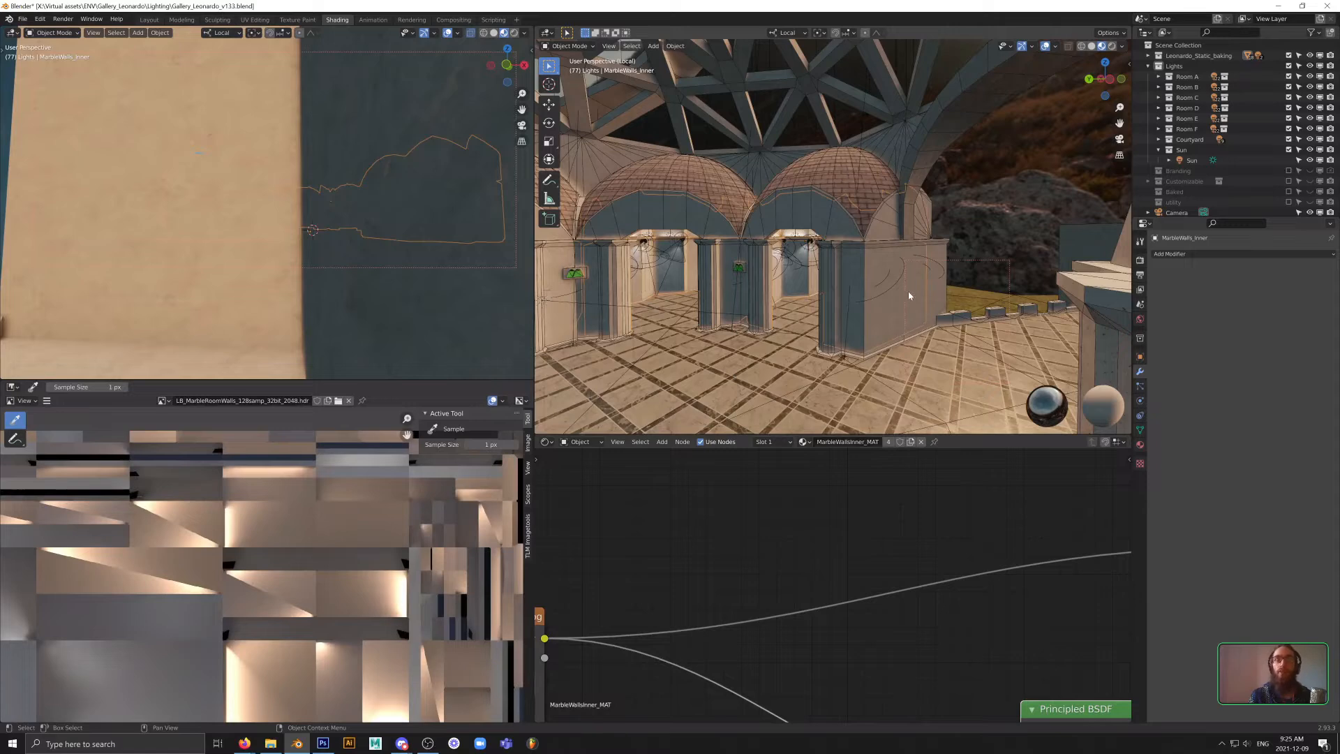
pyautogui.scroll(6, 908, 296)
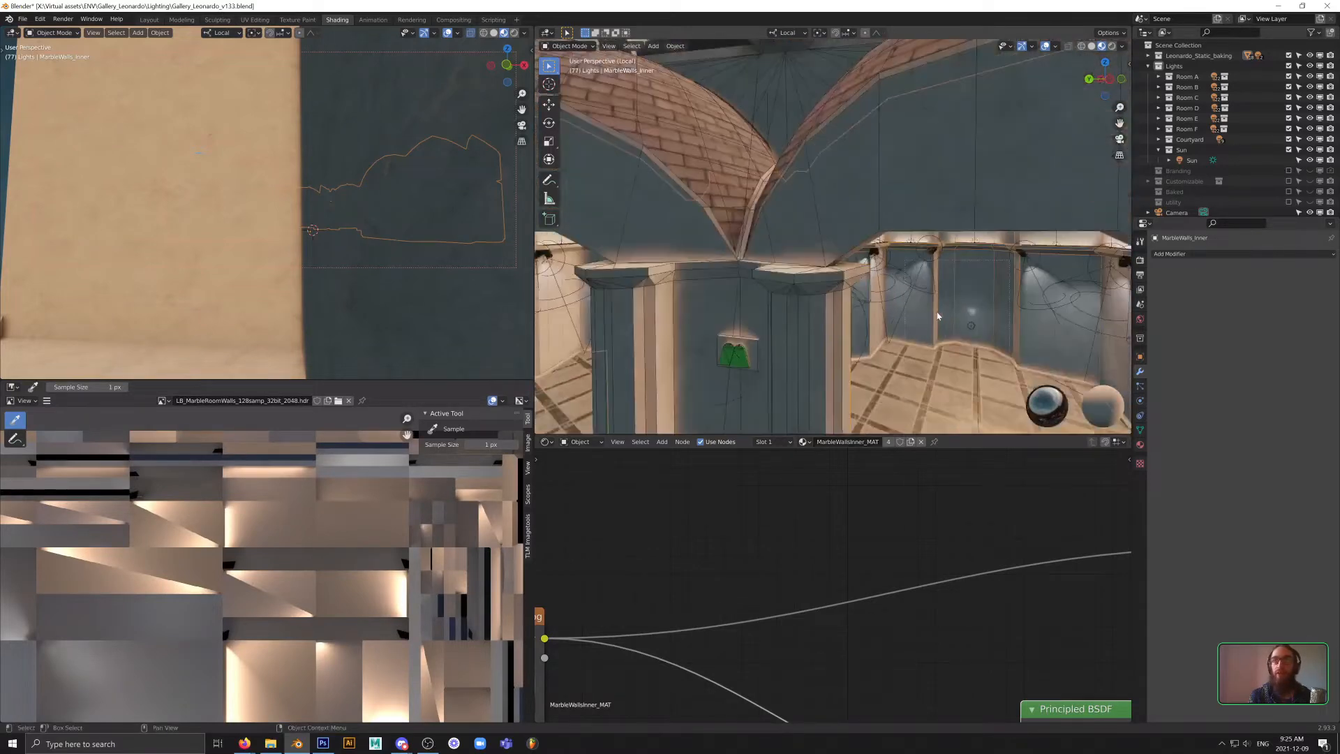
pyautogui.moveTo(937, 316); pyautogui.dragTo(882, 349, button='middle')
pyautogui.scroll(-5, 881, 263)
pyautogui.scroll(-6, 881, 279)
pyautogui.scroll(-2, 862, 280)
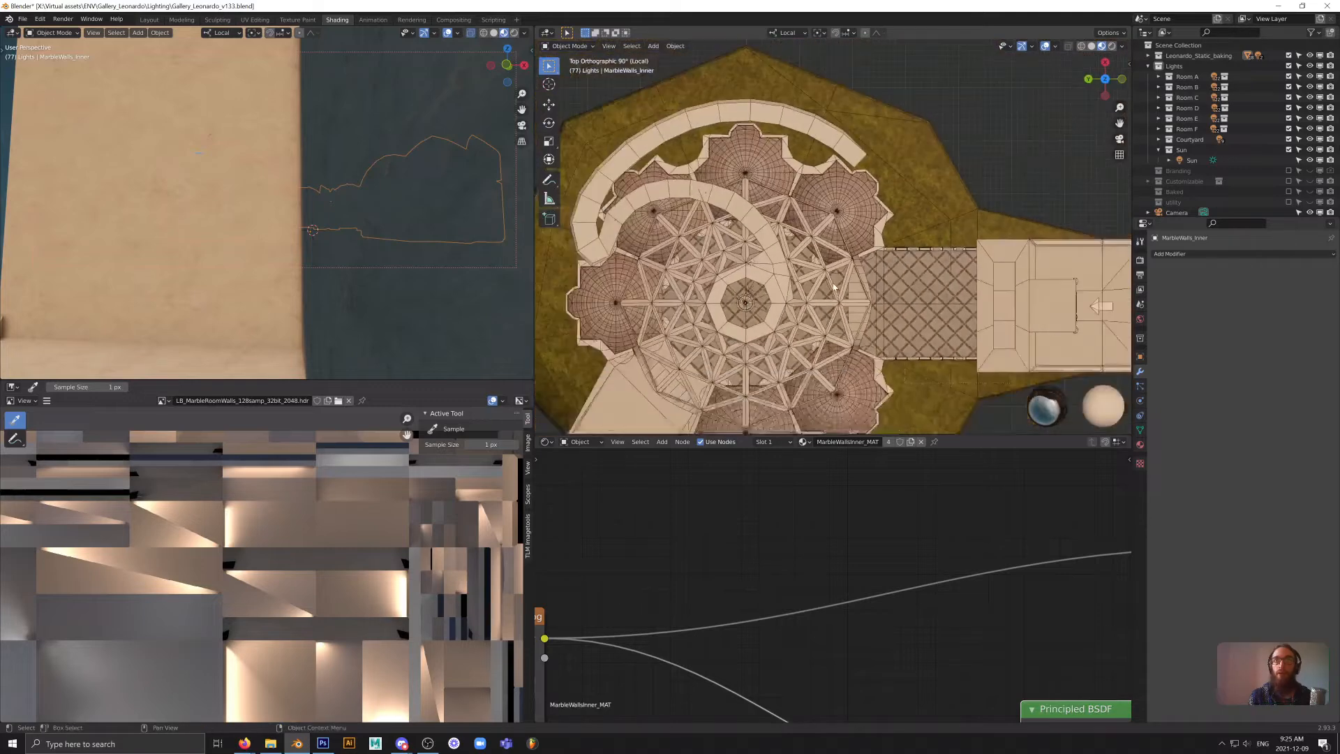
pyautogui.keyDown('shift'); pyautogui.moveTo(857, 261); pyautogui.dragTo(885, 211, button='middle'); pyautogui.keyUp('shift')
pyautogui.scroll(-1, 885, 211)
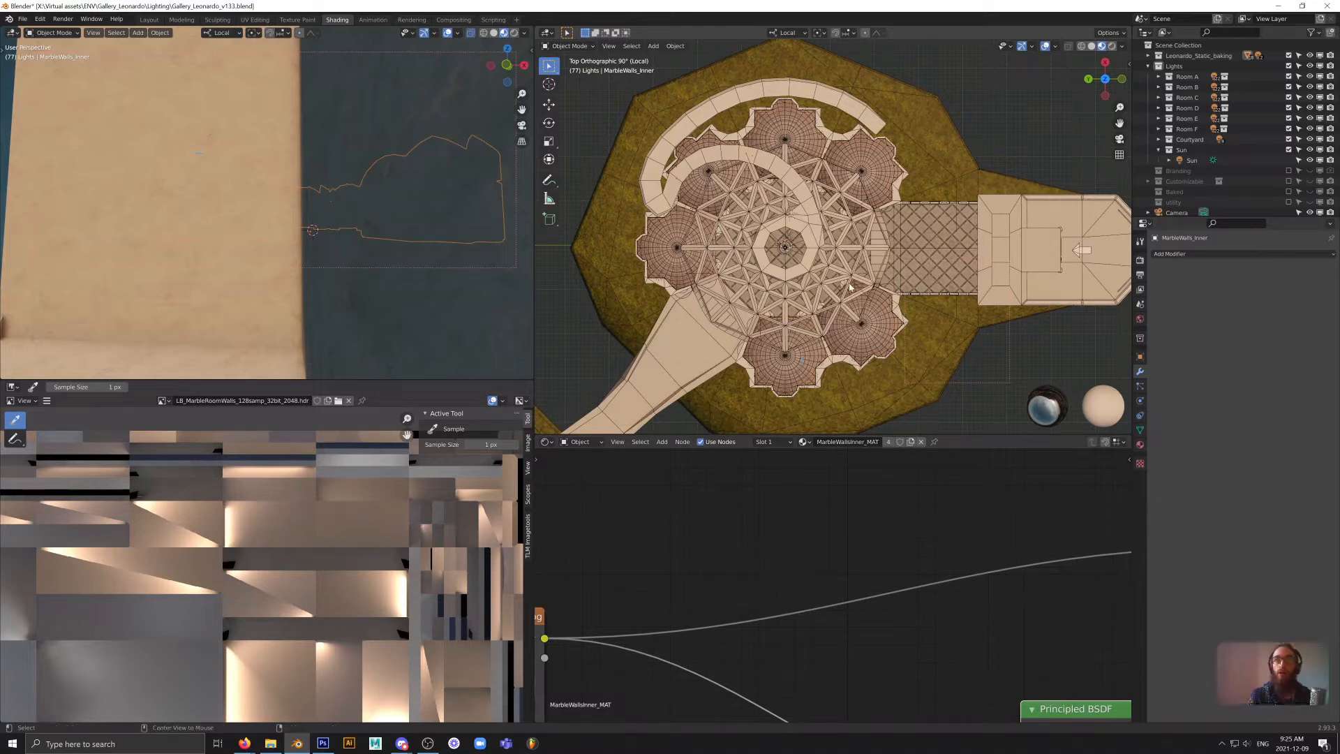
pyautogui.moveTo(880, 266)
pyautogui.keyDown('shift'); pyautogui.mouseDown(button='middle')
pyautogui.moveTo(899, 286)
pyautogui.moveTo(899, 271)
pyautogui.mouseUp(button='middle'); pyautogui.keyUp('shift')
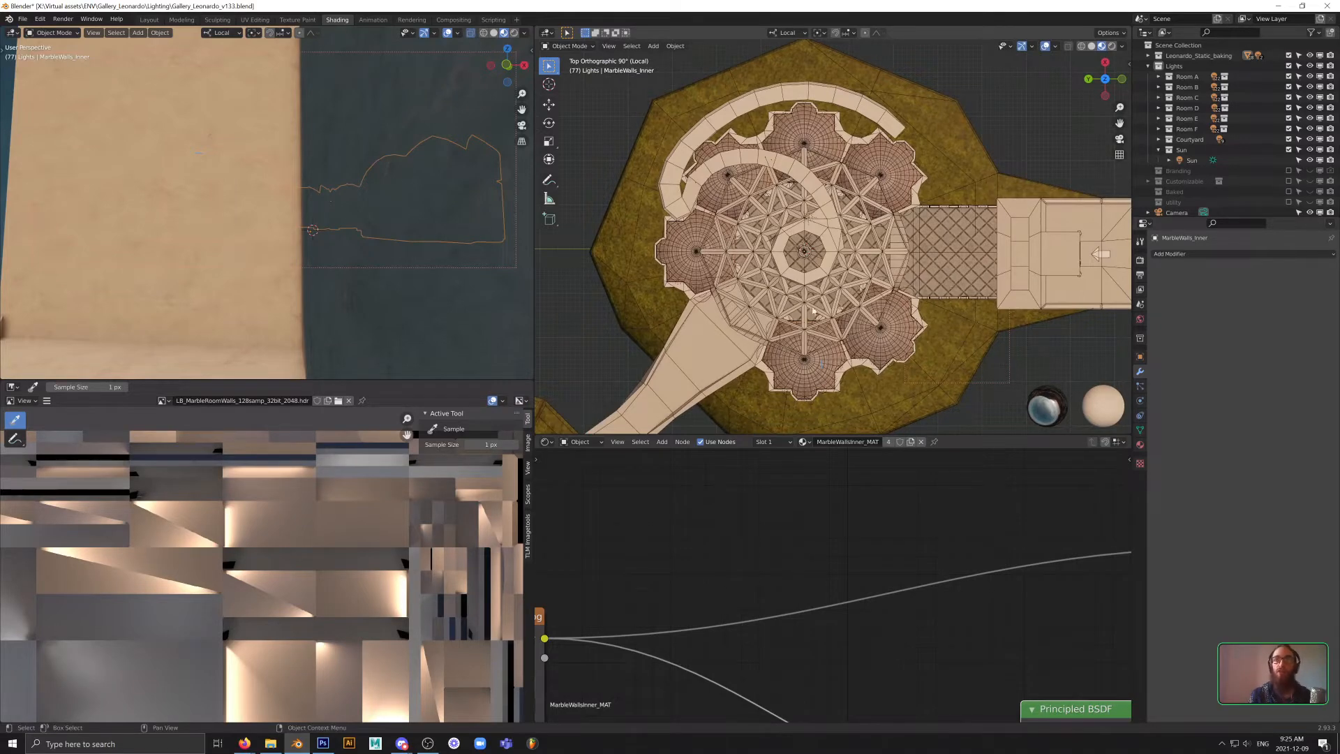
pyautogui.keyDown('shift'); pyautogui.moveTo(1125, 280); pyautogui.dragTo(803, 209, button='middle'); pyautogui.keyUp('shift')
pyautogui.scroll(3, 857, 269)
# - Look through the image editor's list of loaded images down to its end
pyautogui.click(162, 401)
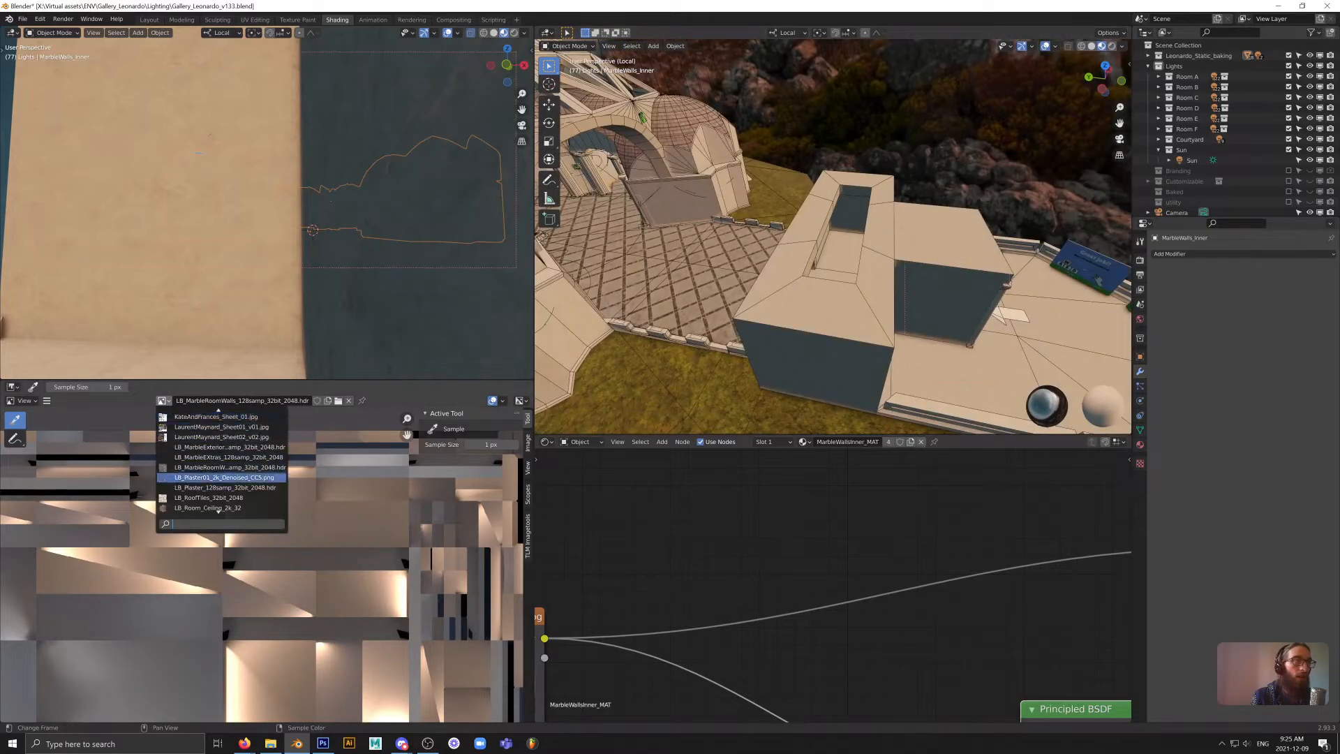
pyautogui.scroll(-8, 218, 509)
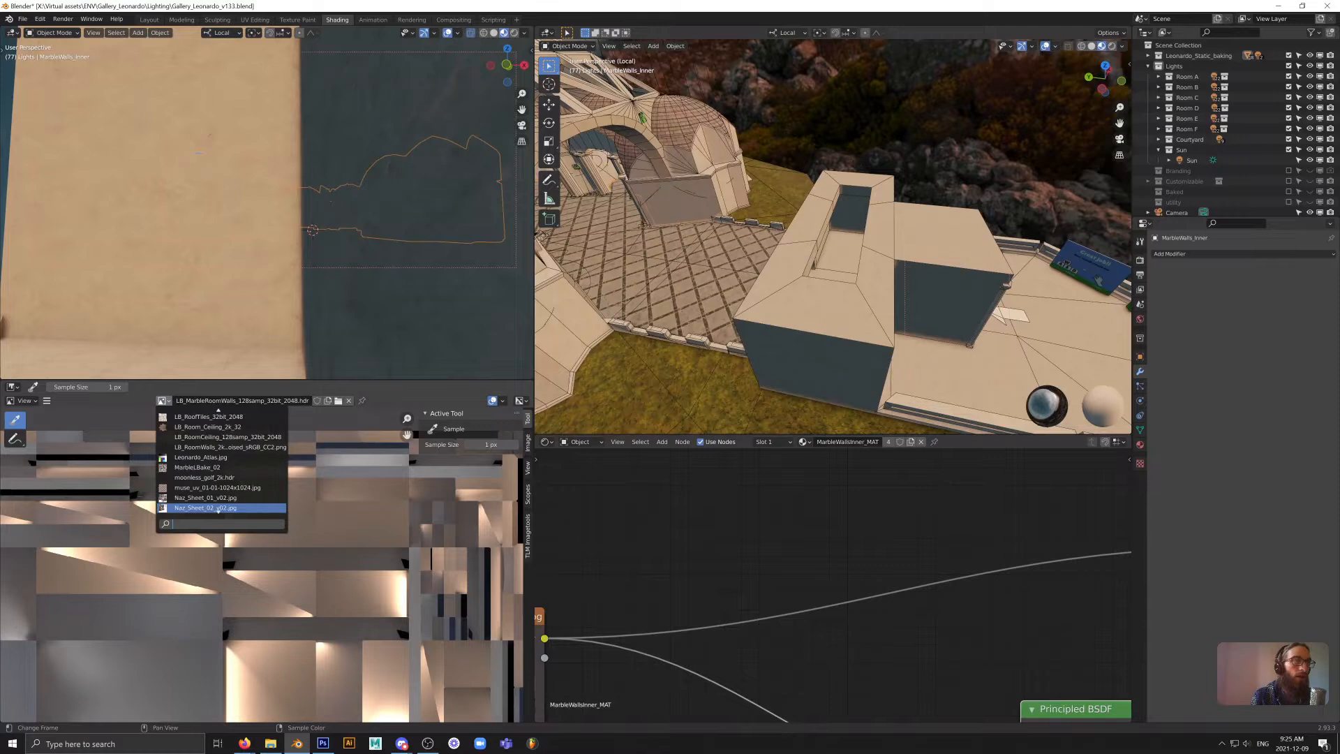
pyautogui.scroll(-7, 218, 508)
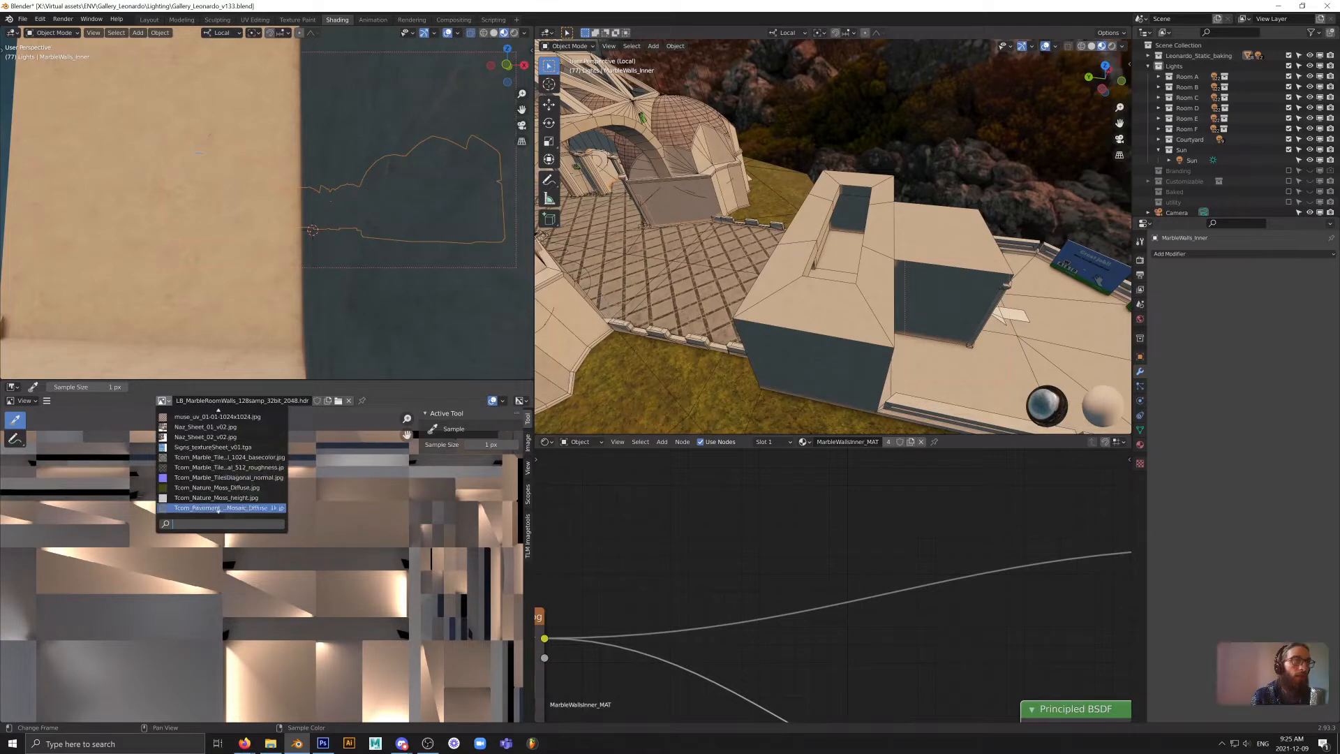
pyautogui.scroll(-11, 218, 510)
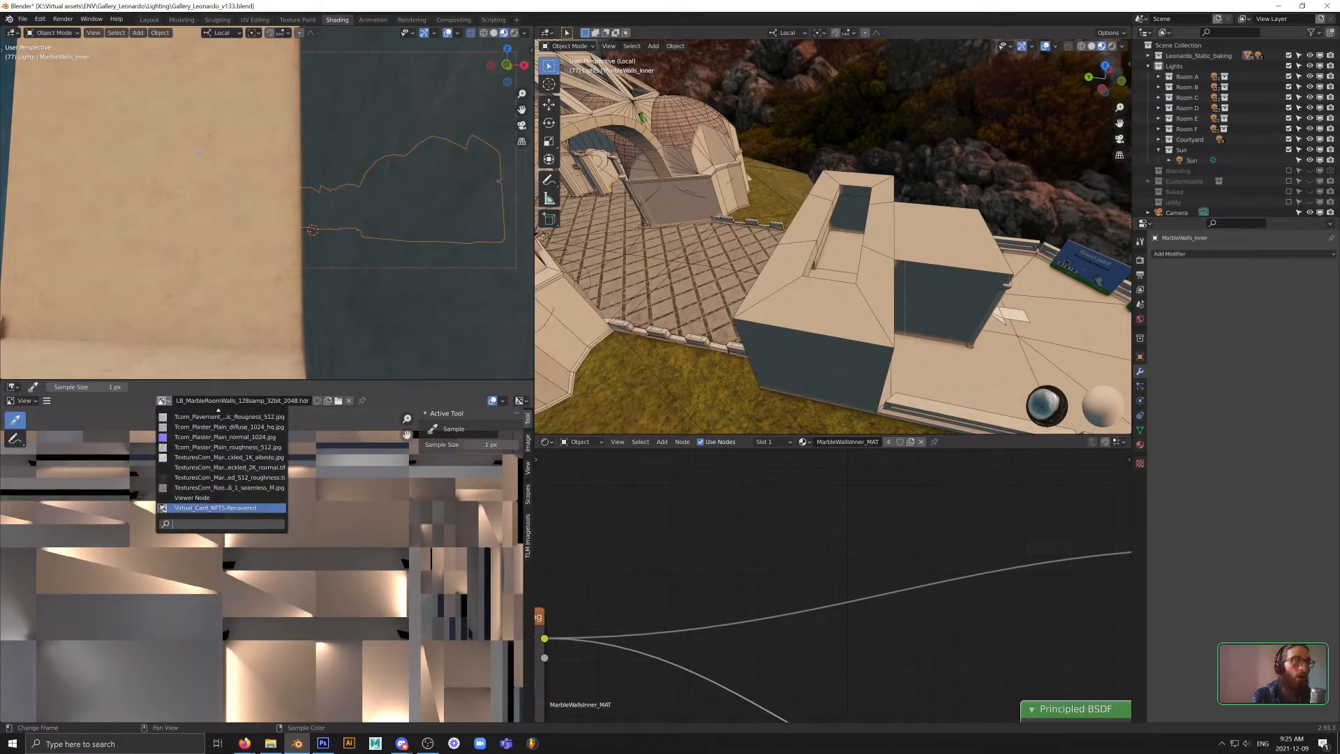
# - Search Google Images for "leonardo da vinci basilica sketch" in the browser and preview the Shutterstock sketch in an enlarged window
pyautogui.press('super+Tab')
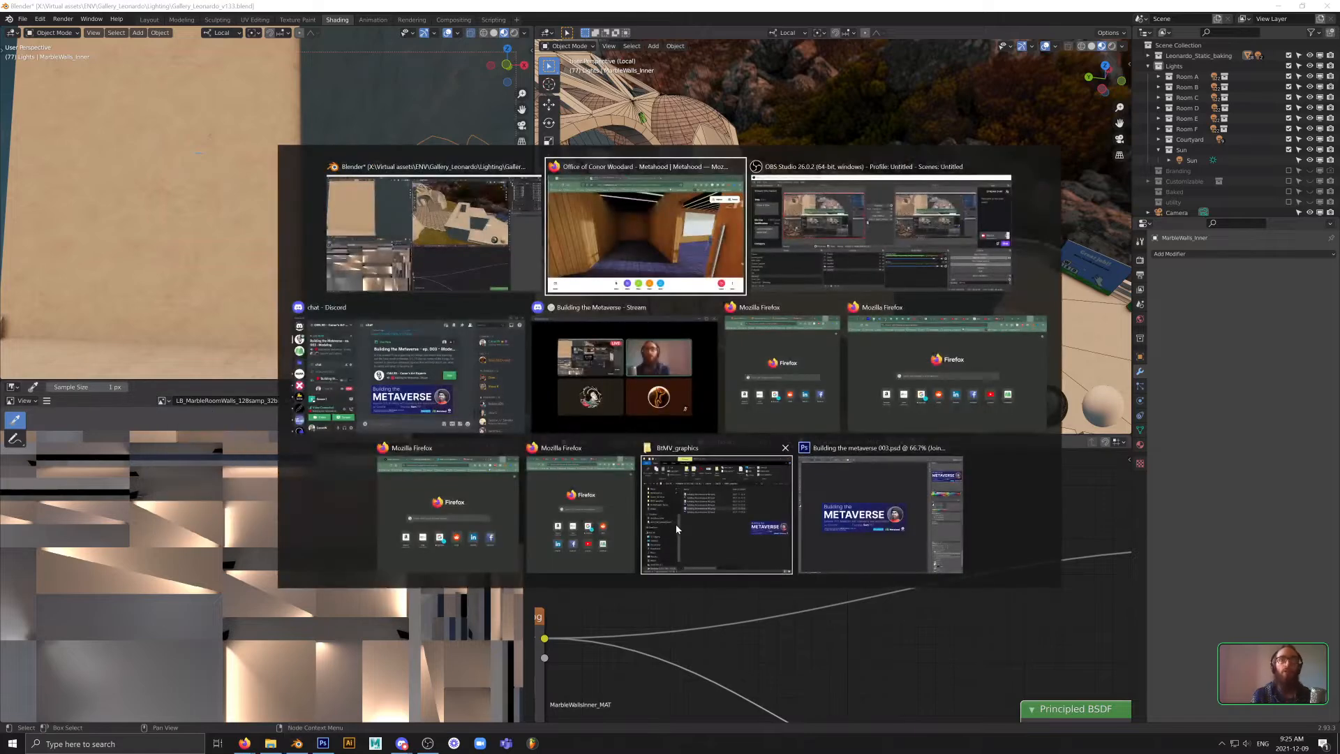
pyautogui.hotkey('alt', 'shift', 'Tab')
pyautogui.hotkey('ctrl', 't')
pyautogui.write('leo')
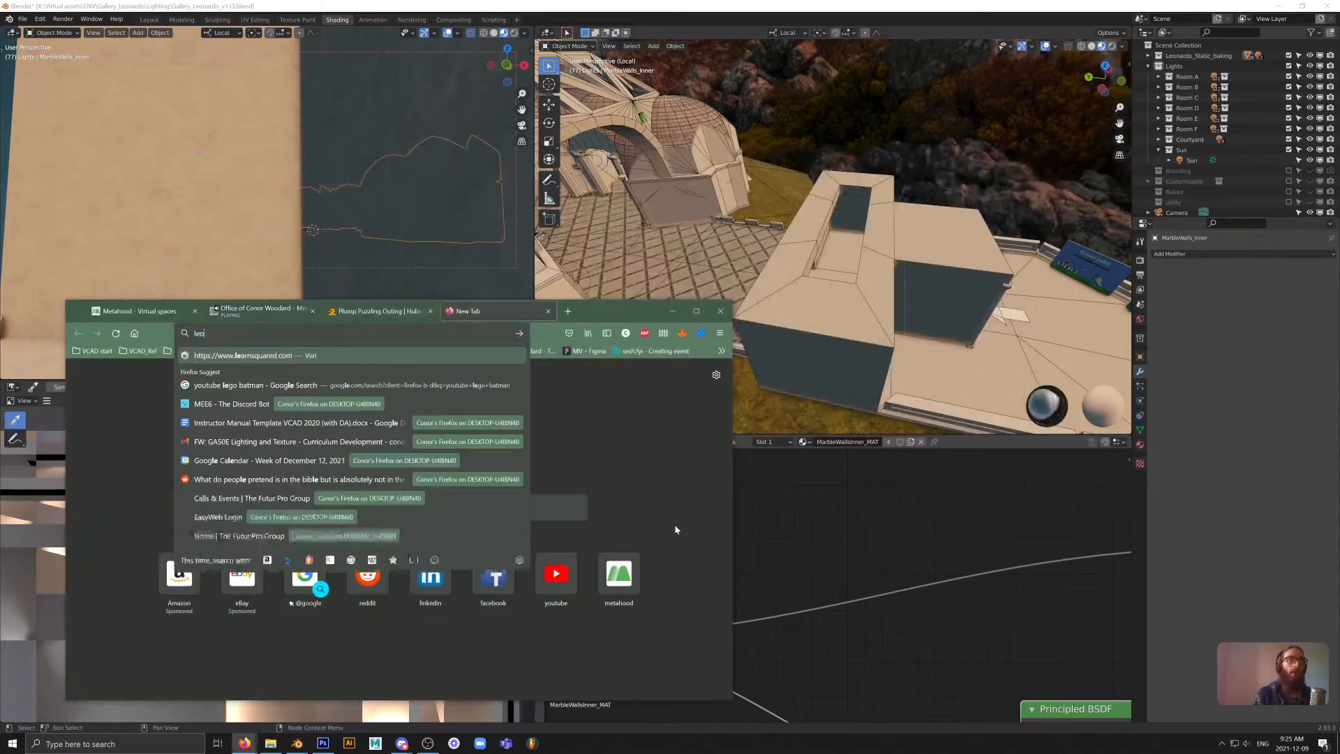
pyautogui.write('nardo da vinci b')
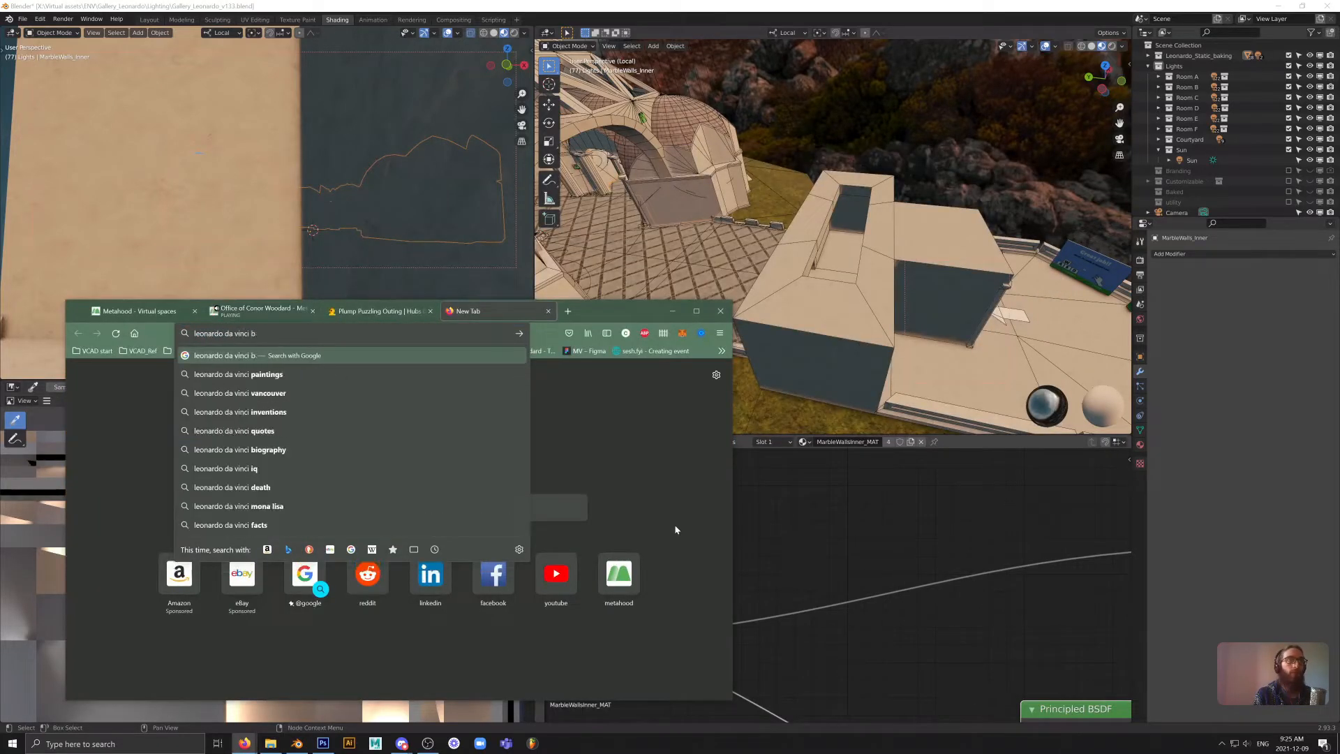
pyautogui.write('asilica sketch')
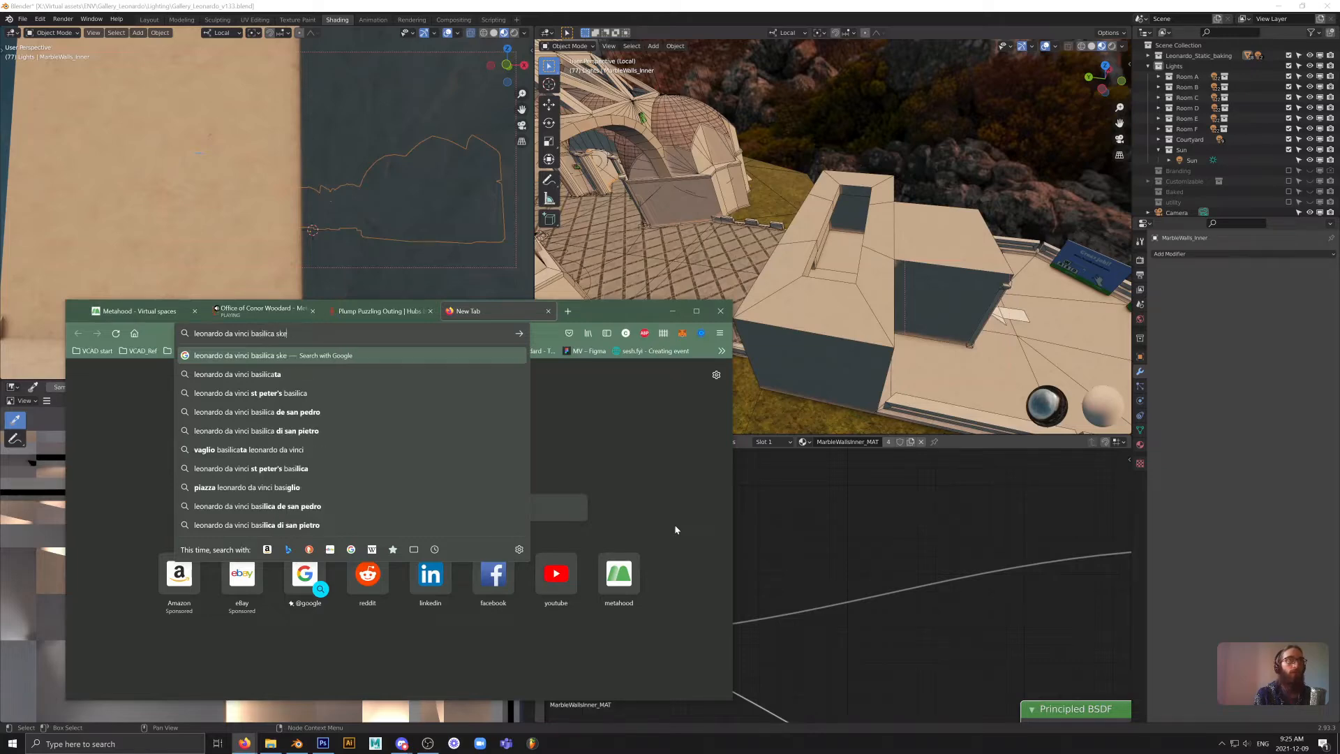
pyautogui.press('Return')
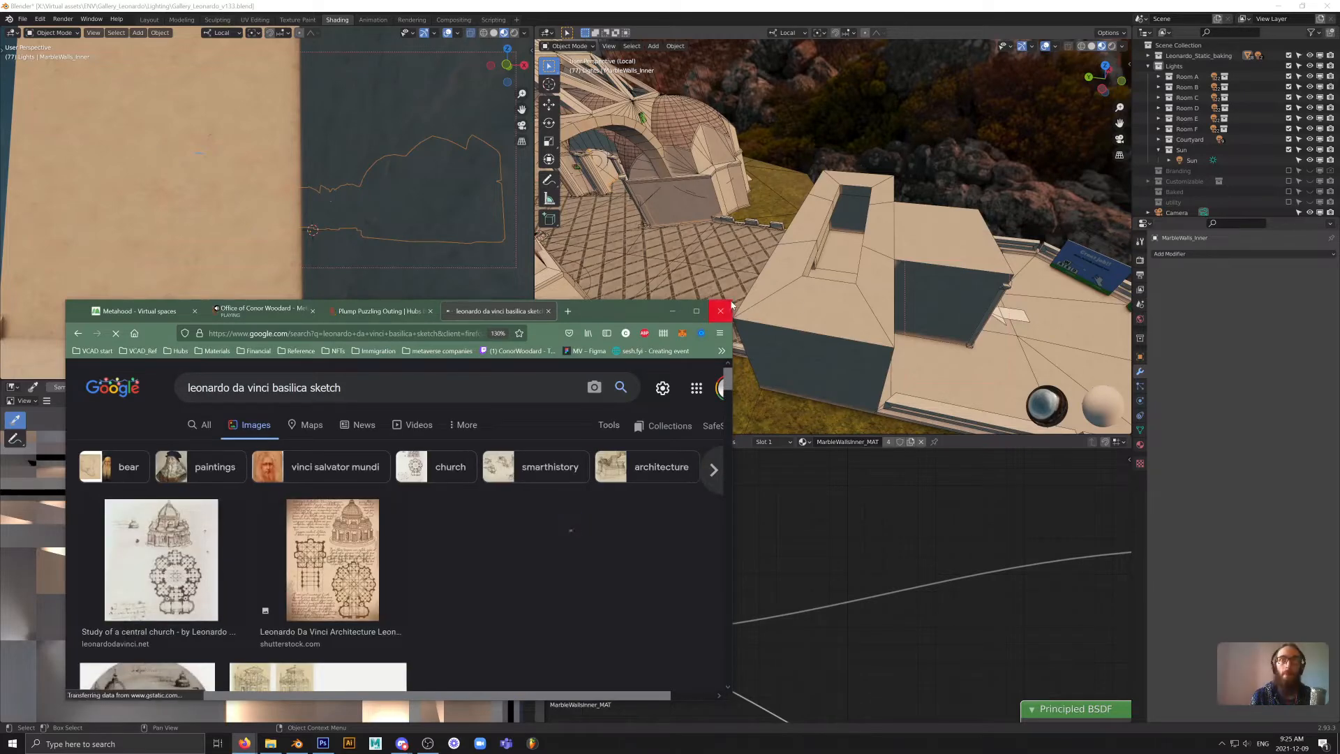
pyautogui.moveTo(733, 300); pyautogui.dragTo(1017, 207)
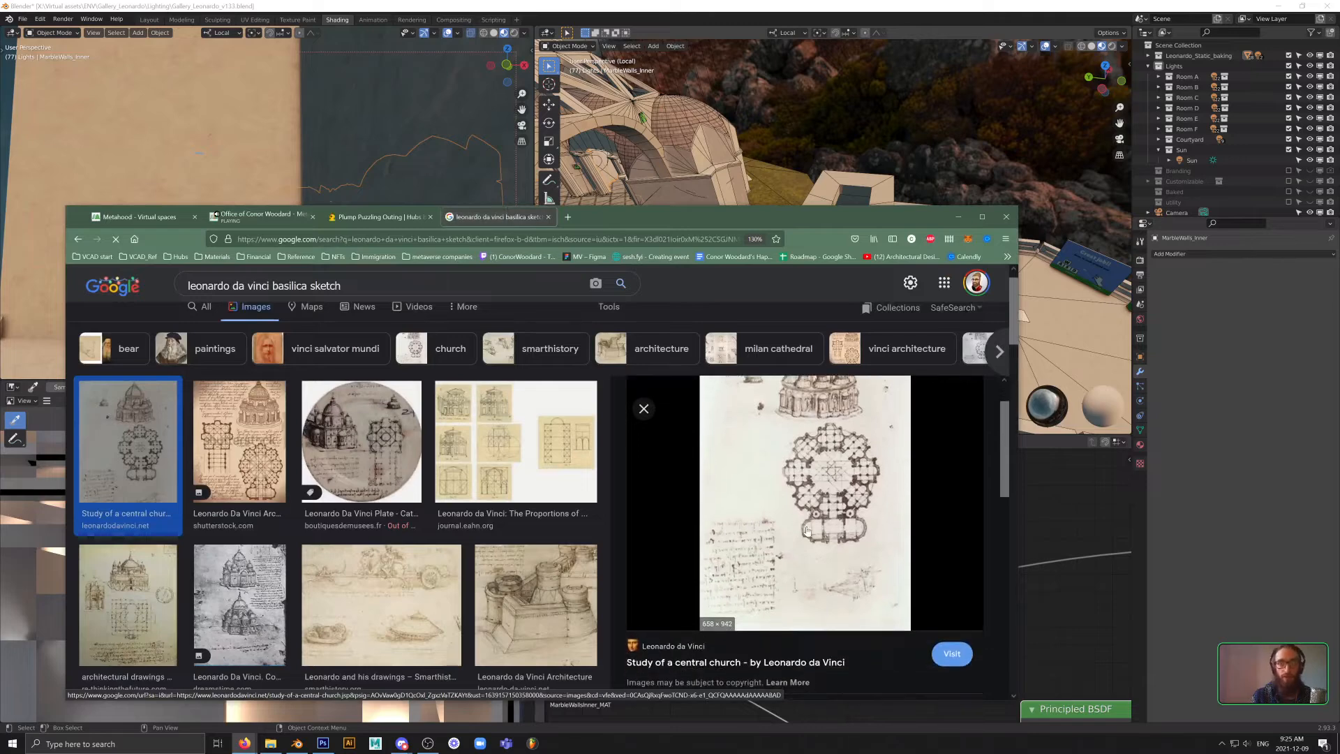
pyautogui.click(257, 457)
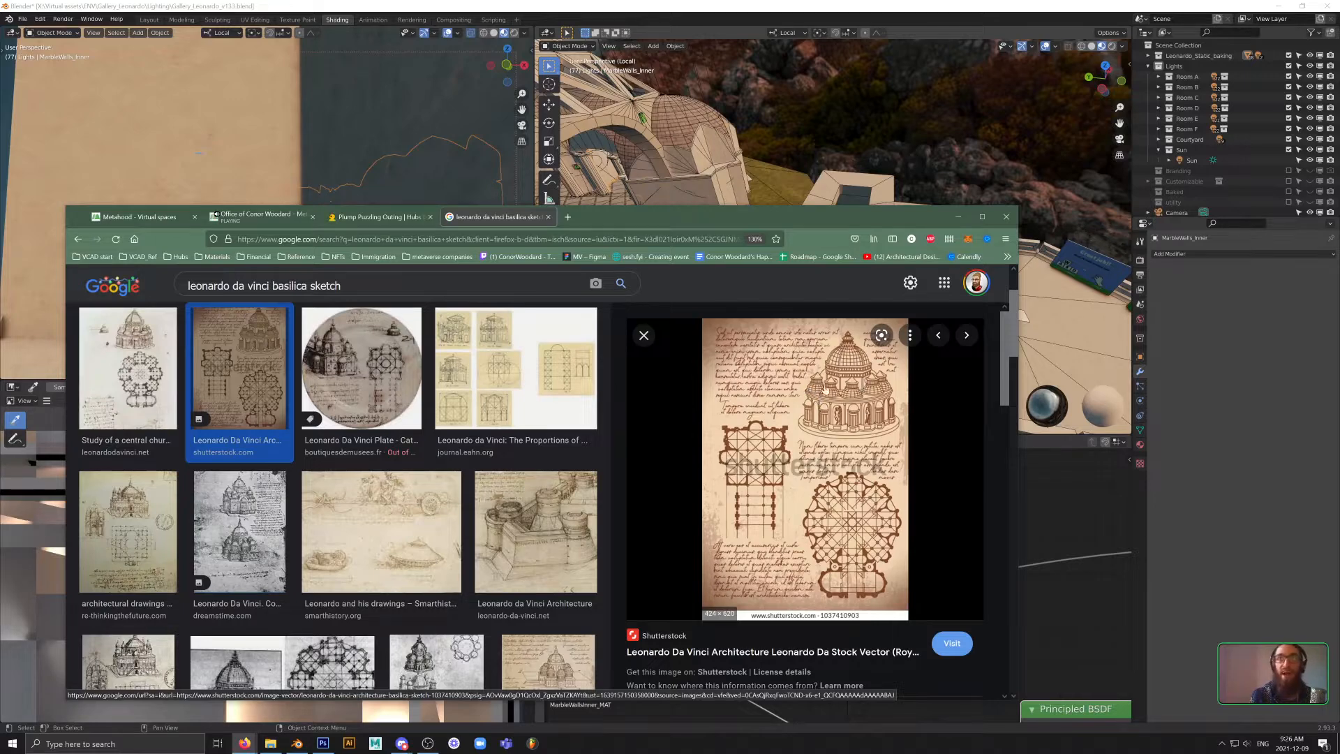
# - Show the gallery from above in Blender and place the browser's basilica sketch beside it for comparison
pyautogui.click(1002, 186)
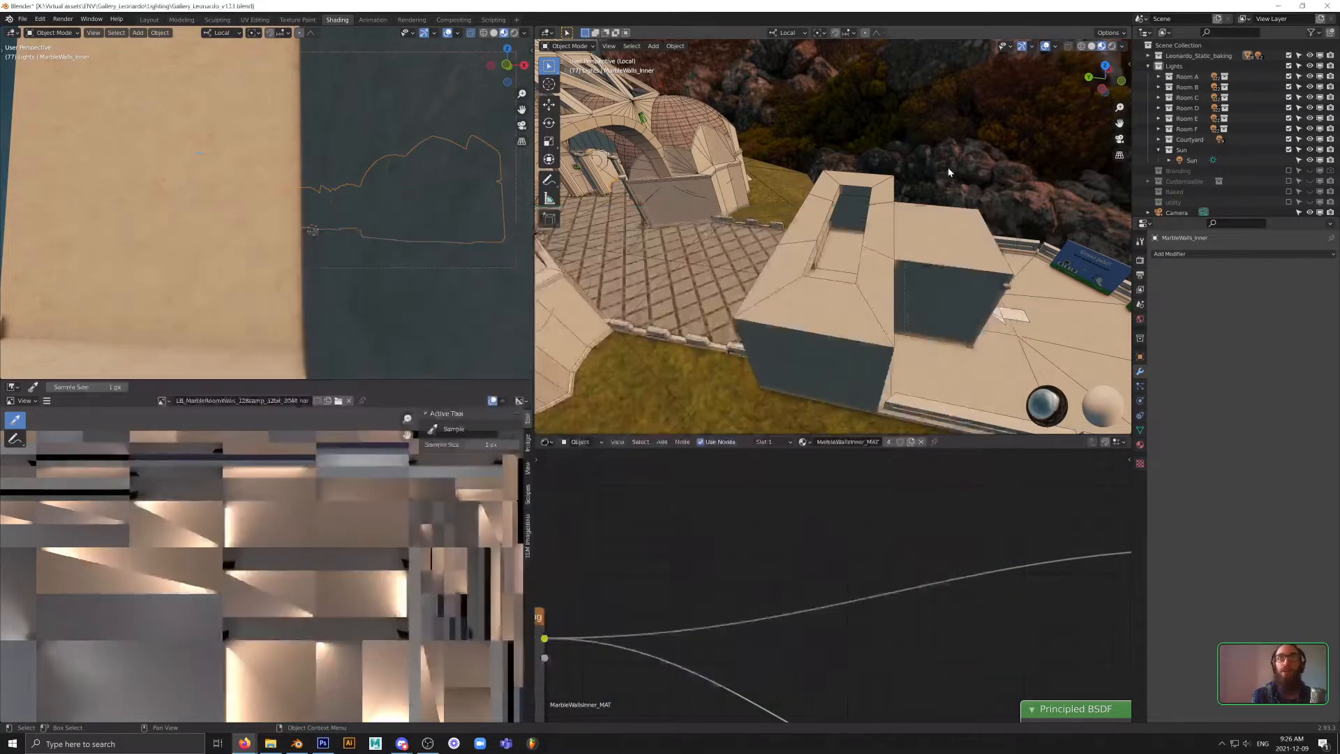
pyautogui.scroll(-5, 925, 190)
pyautogui.keyDown('shift'); pyautogui.moveTo(726, 169); pyautogui.dragTo(864, 344, button='middle'); pyautogui.keyUp('shift')
pyautogui.scroll(3, 855, 258)
pyautogui.hotkey('alt', 'Tab')
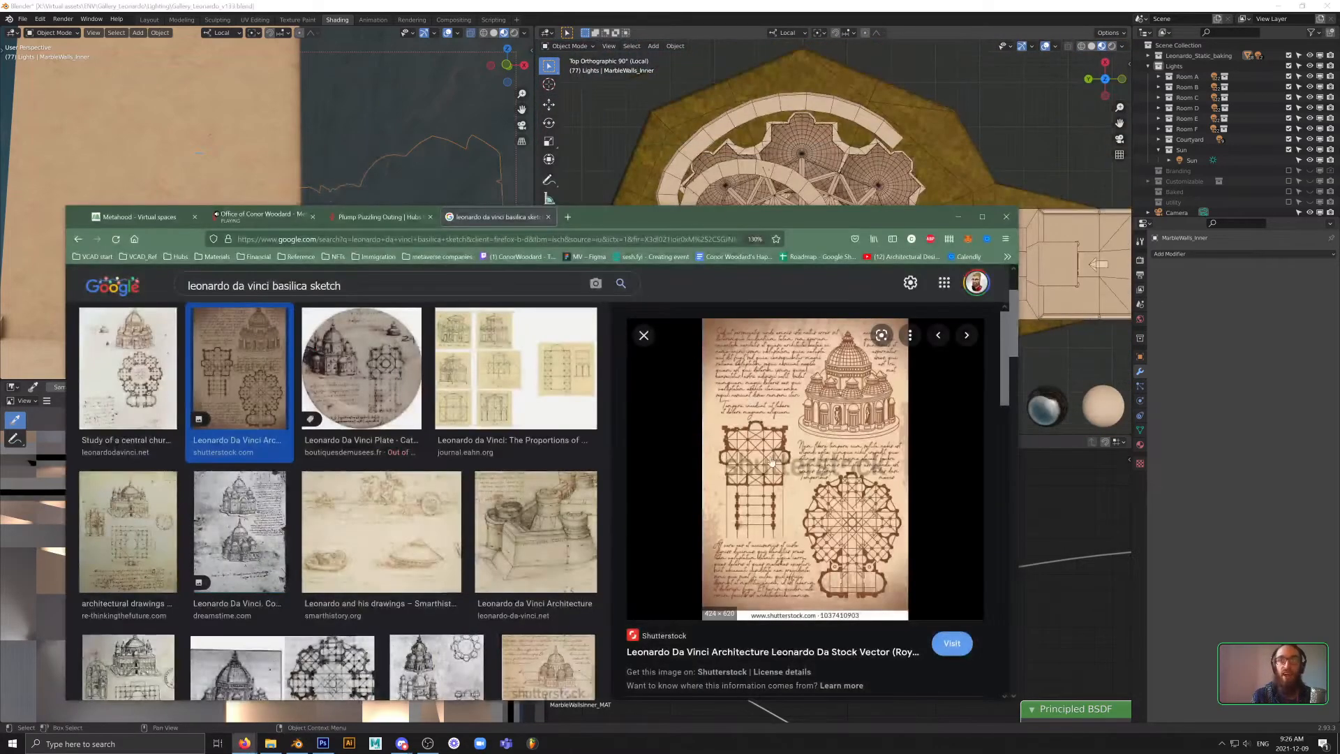
pyautogui.moveTo(807, 217); pyautogui.dragTo(405, 12)
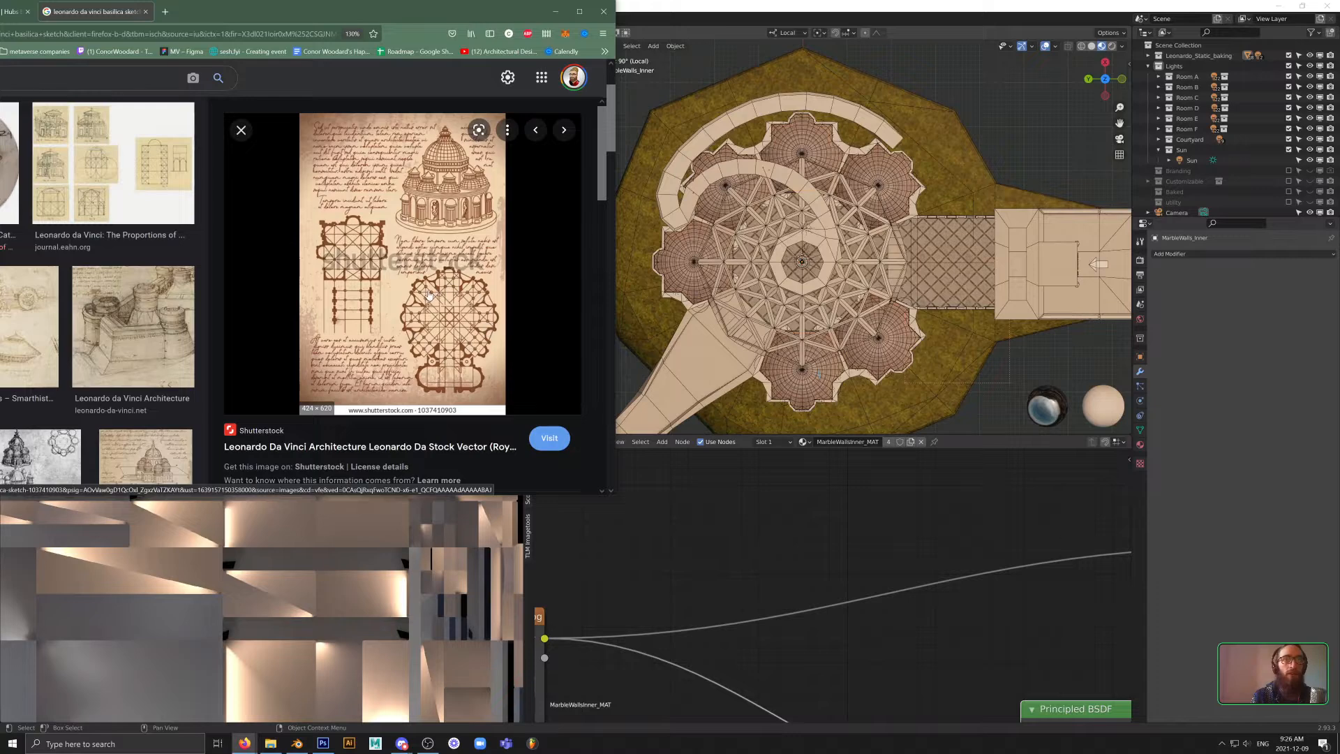
# - Select the gallery's plaster object at the entrance building in the top view
pyautogui.keyDown('shift'); pyautogui.moveTo(1014, 279); pyautogui.dragTo(968, 274, button='middle'); pyautogui.keyUp('shift')
pyautogui.click(968, 277)
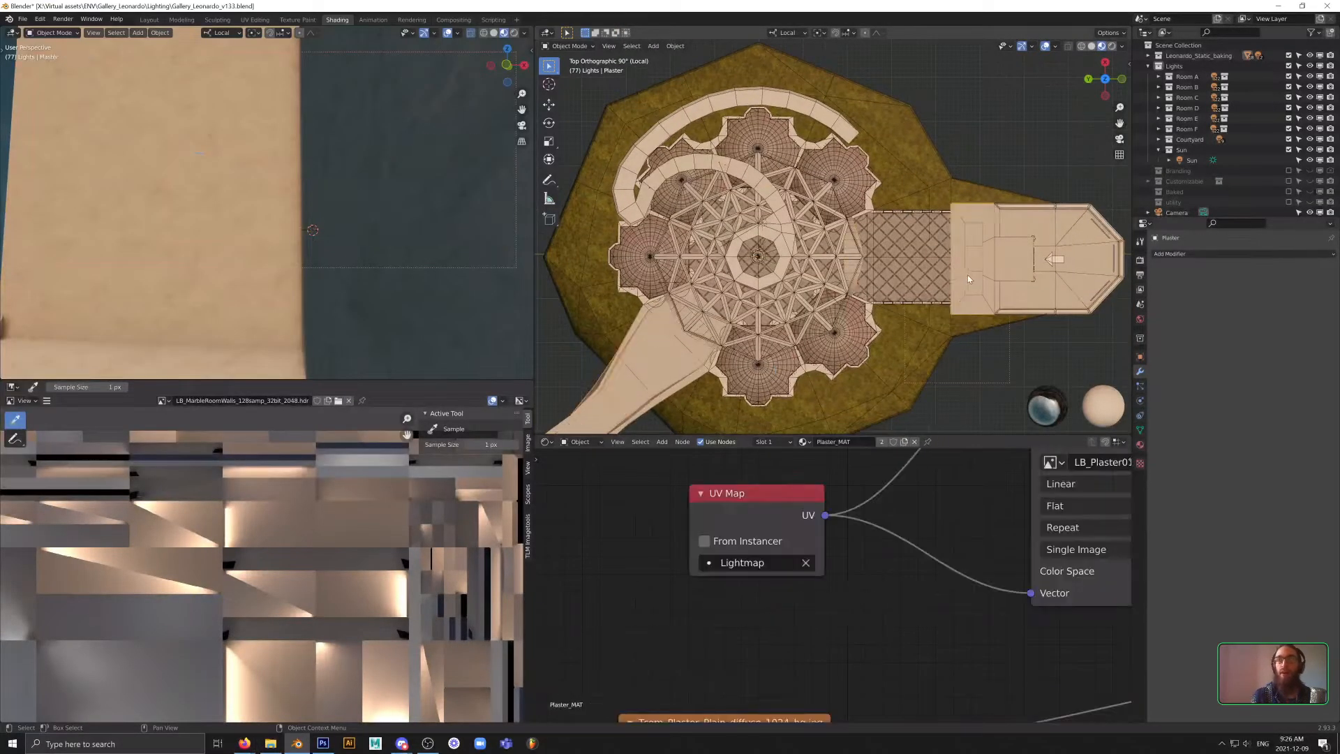
# - Select the entrance building's linked plaster faces up to the seams, scale them about 1.9 times and shift them toward the domed rooms
pyautogui.press('Tab')
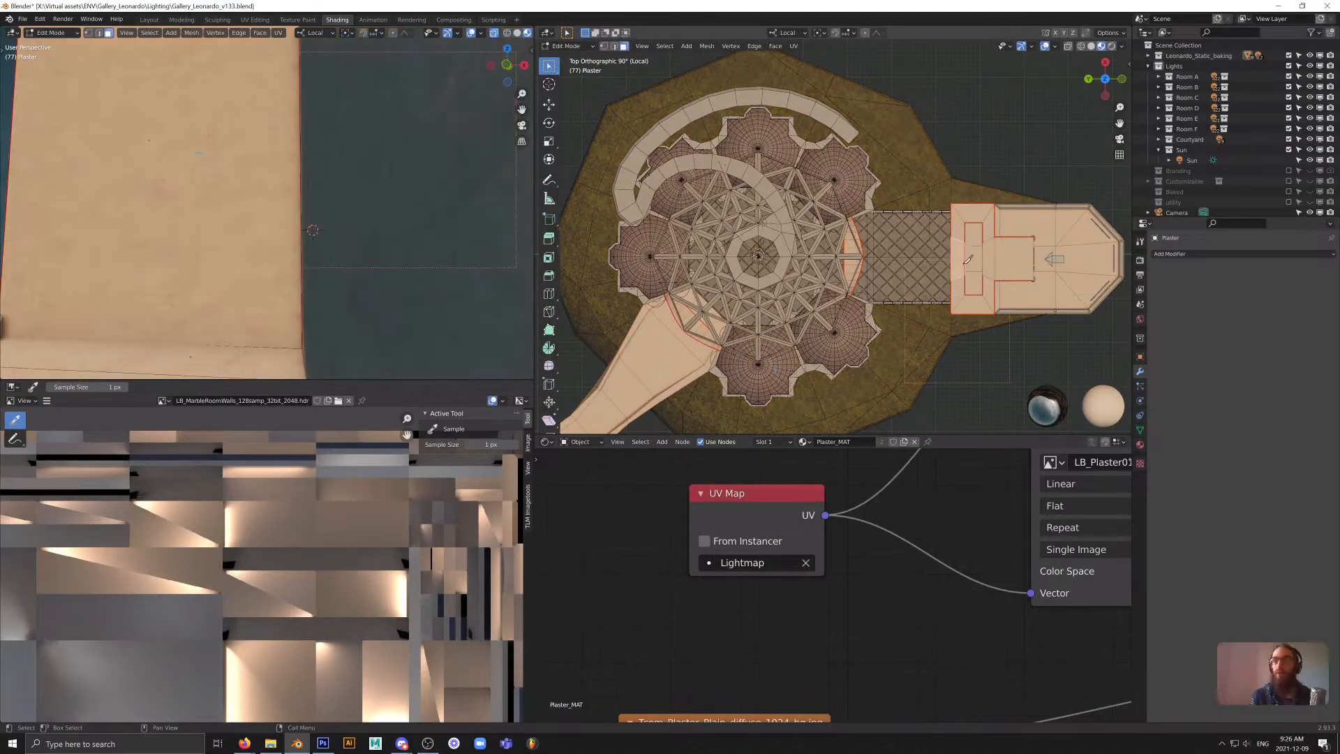
pyautogui.hotkey('ctrl', 'l')
pyautogui.press('k')
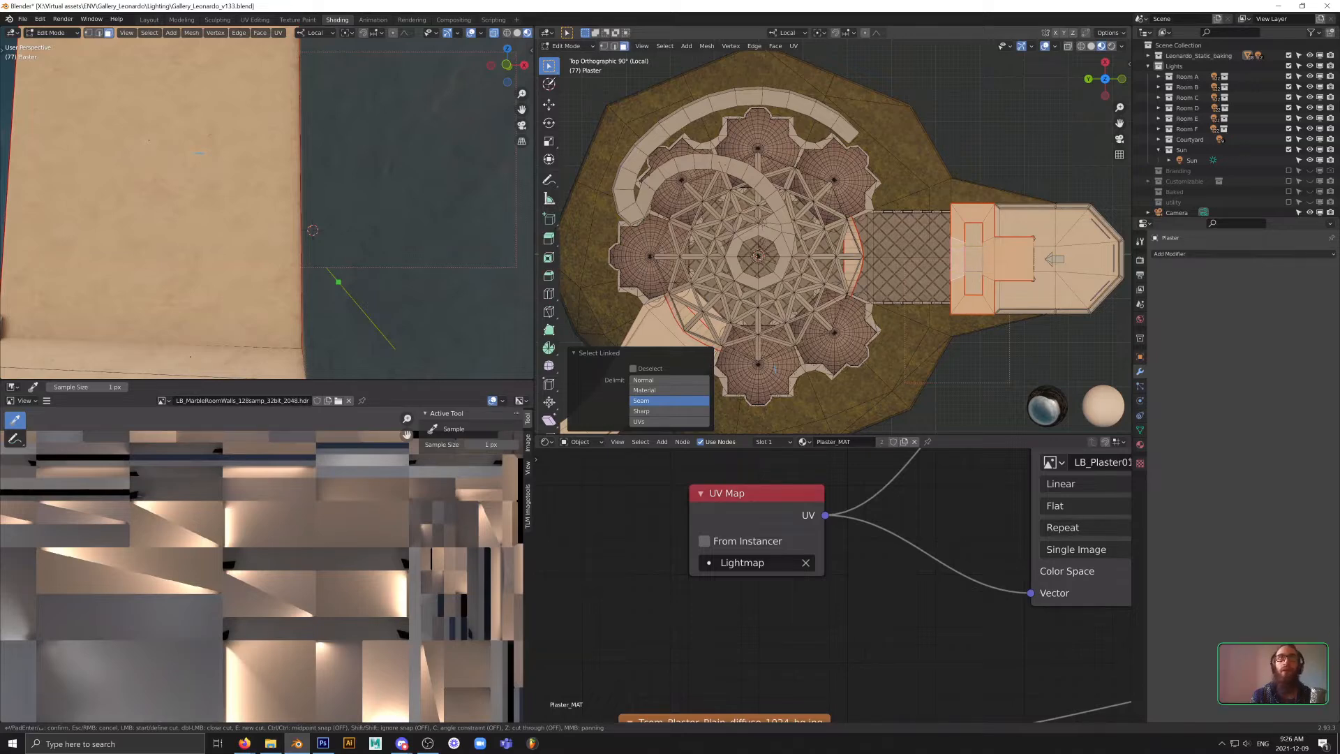
pyautogui.press('Escape')
pyautogui.press('s')
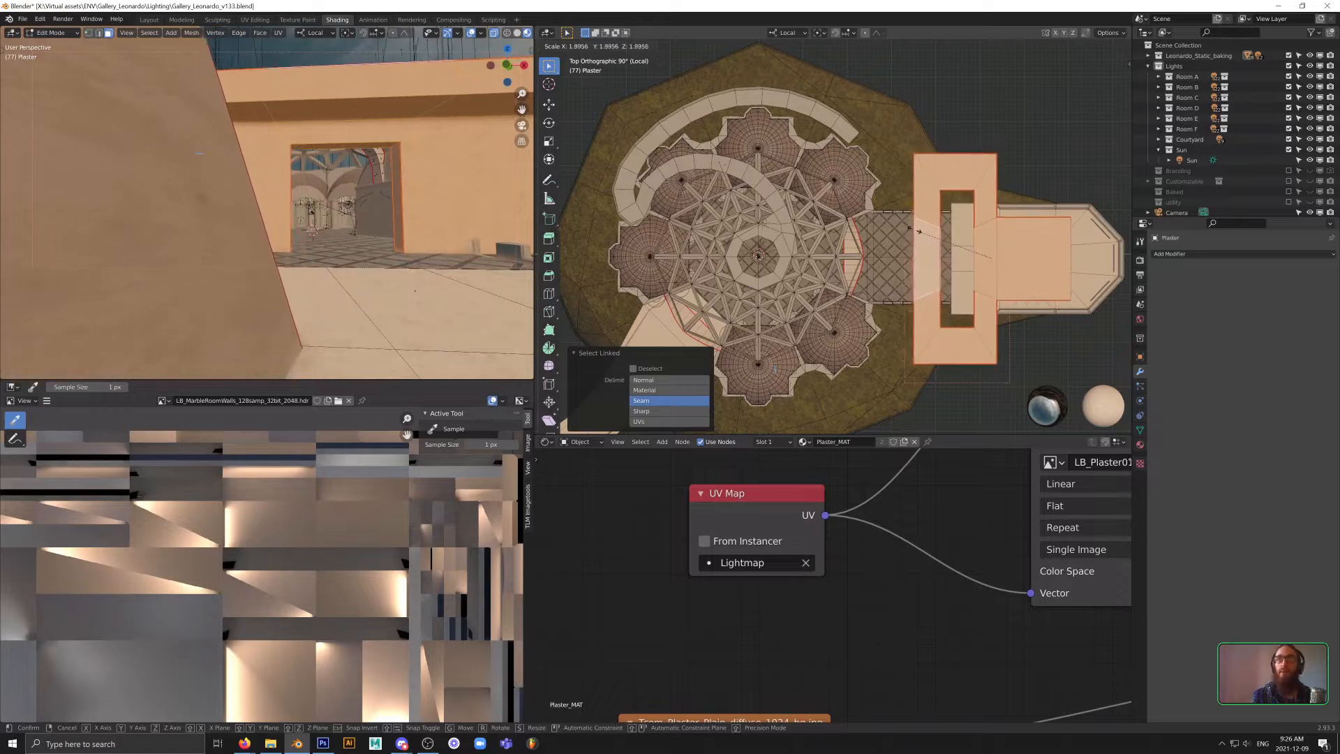
pyautogui.click(912, 229)
pyautogui.press('g')
pyautogui.click(854, 231)
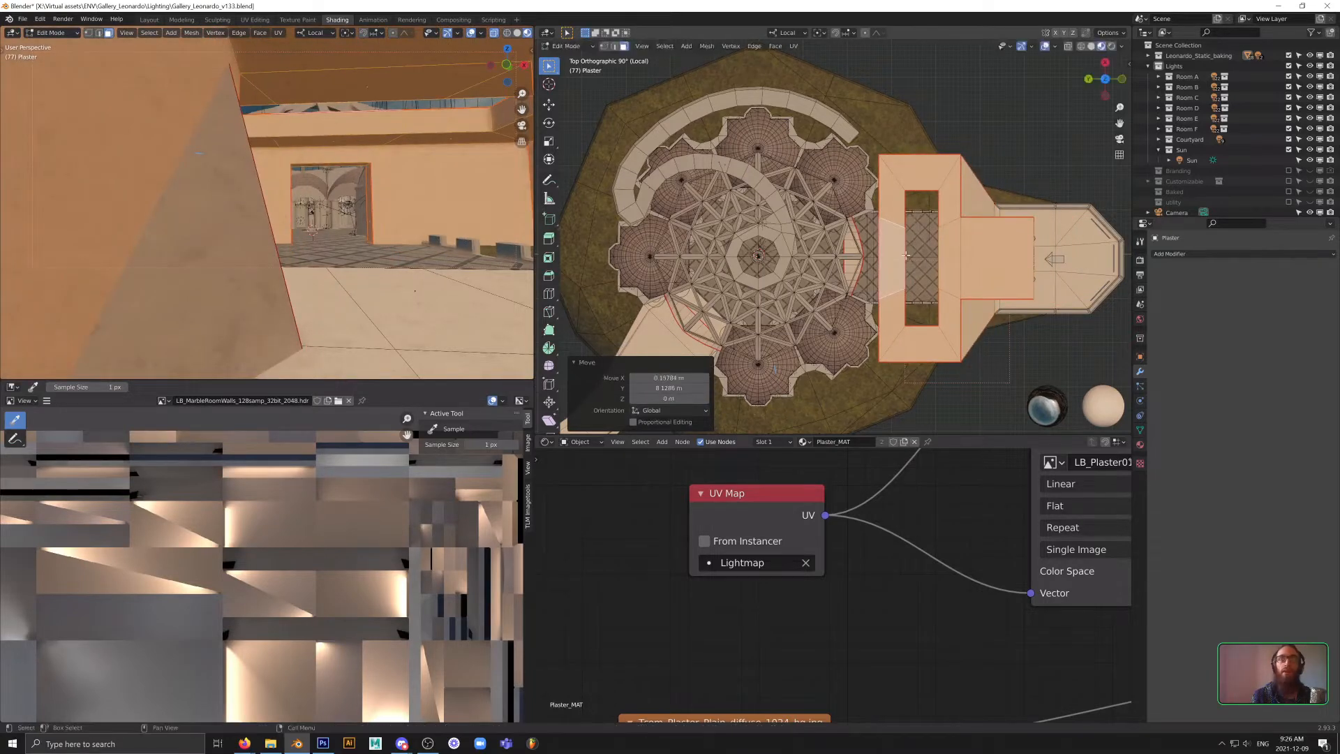
# - Compare the altered plan with the browser's basilica sketch, undo the move and scaling of the entrance faces, and leave mesh editing
pyautogui.hotkey('alt', 'Tab')
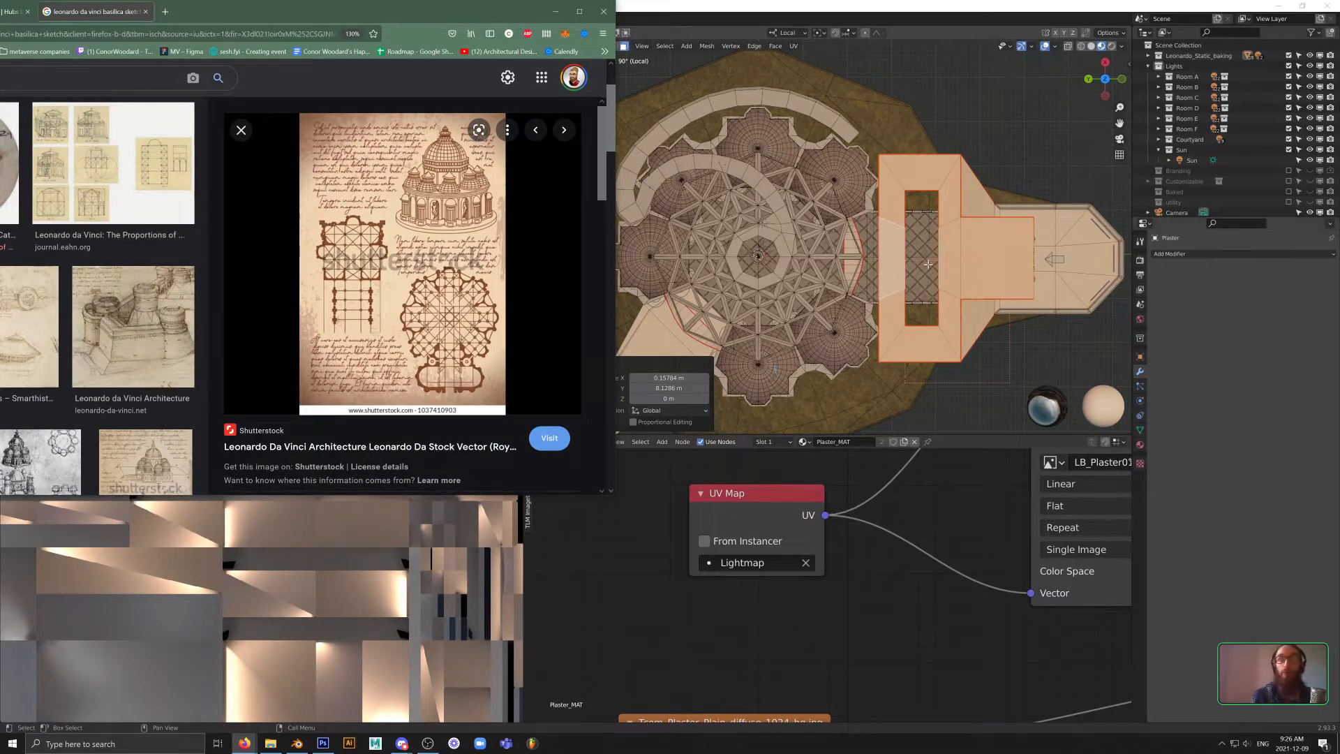
pyautogui.hotkey('alt', 'Tab')
pyautogui.hotkey('ctrl', 'z')
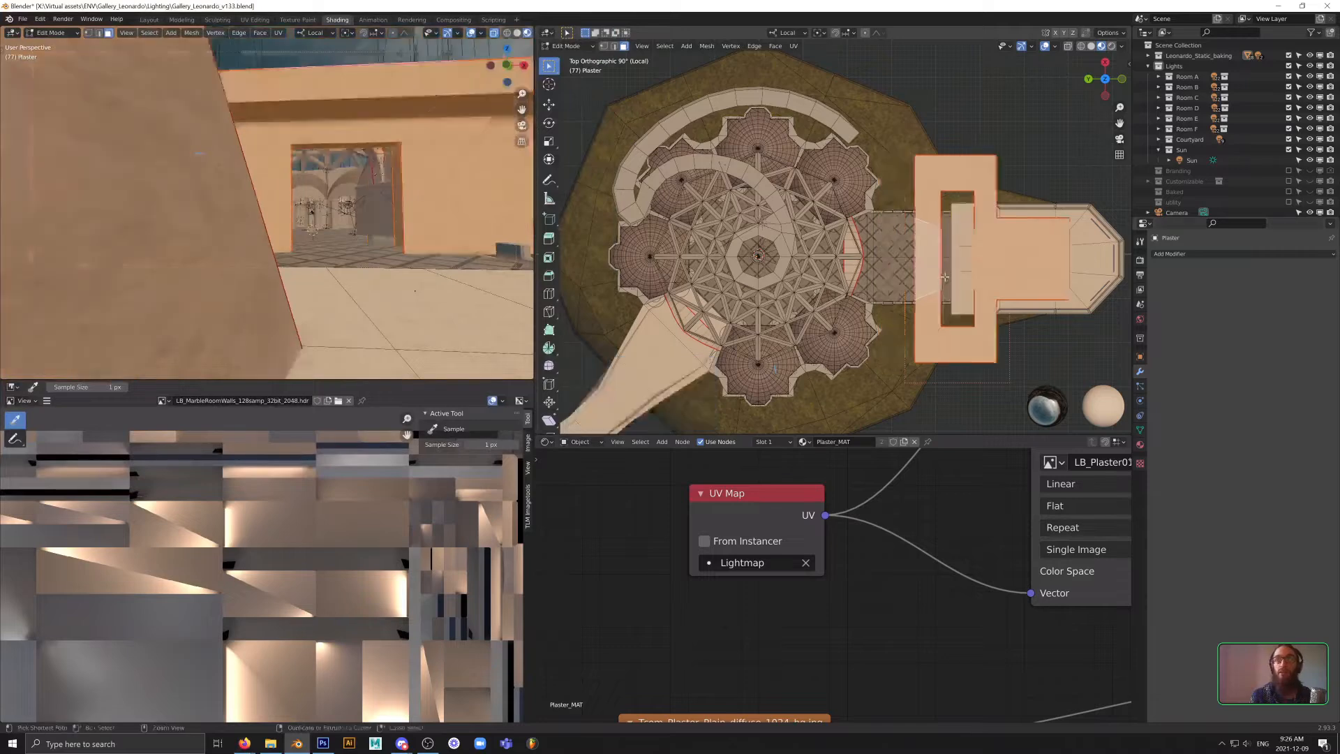
pyautogui.hotkey('ctrl', 'z')
pyautogui.press('Tab')
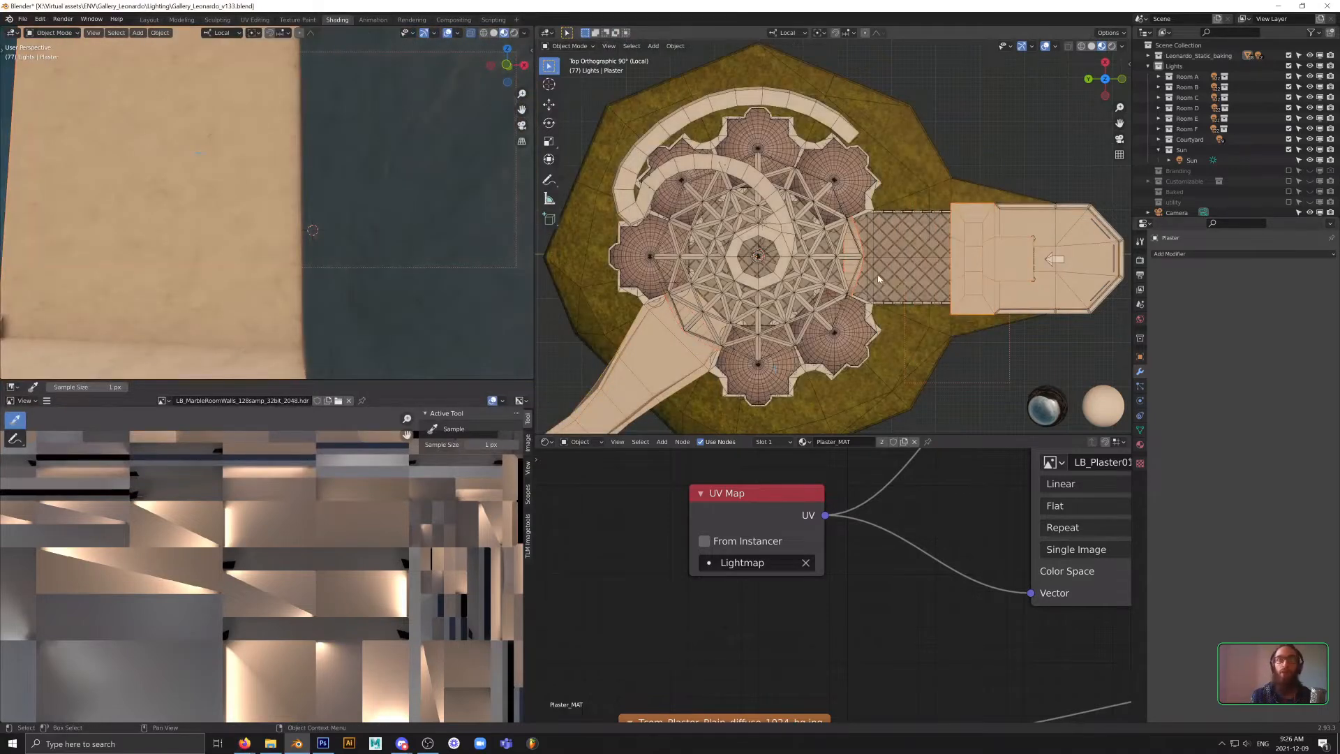
# - Bring the browser with the basilica sketch forward and place its window fully in view over Blender
pyautogui.hotkey('alt', 'Tab')
pyautogui.hotkey('alt', 'Tab')
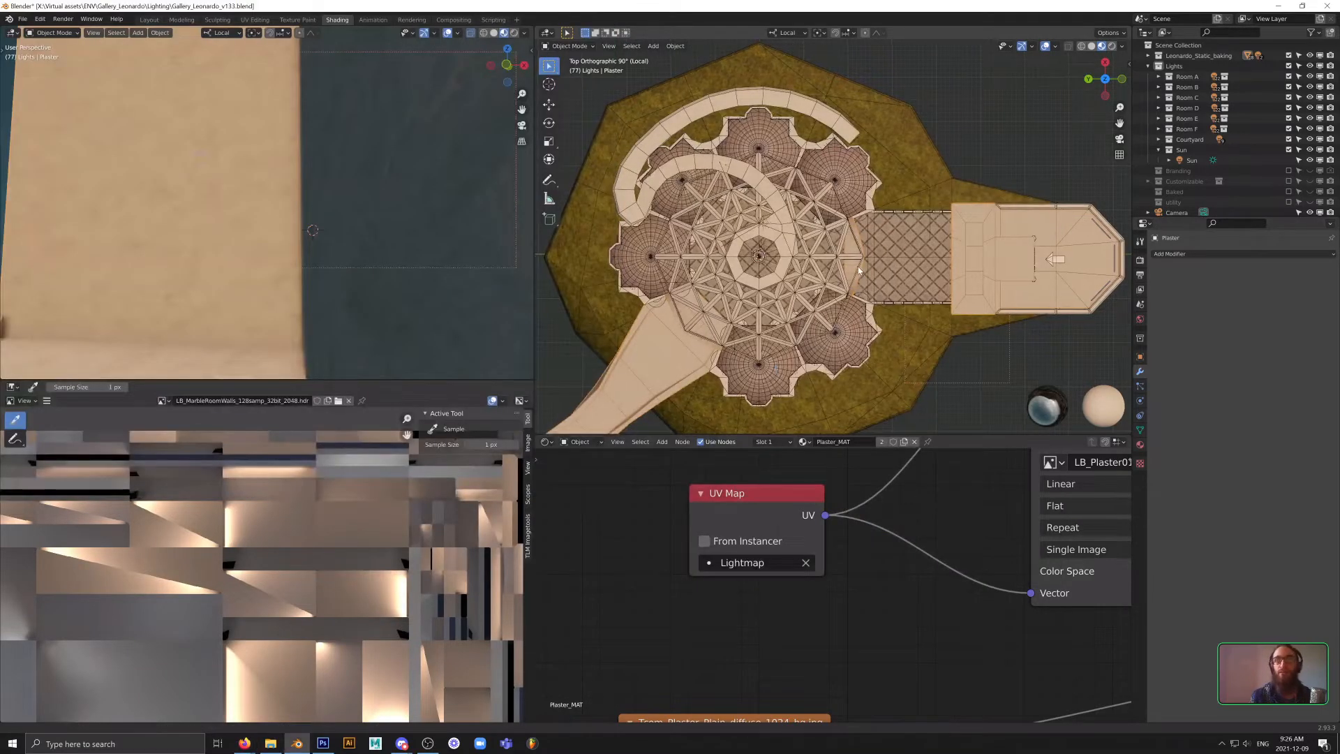
pyautogui.keyDown('shift'); pyautogui.moveTo(858, 270); pyautogui.dragTo(868, 273, button='middle'); pyautogui.keyUp('shift')
pyautogui.hotkey('alt', 'Tab')
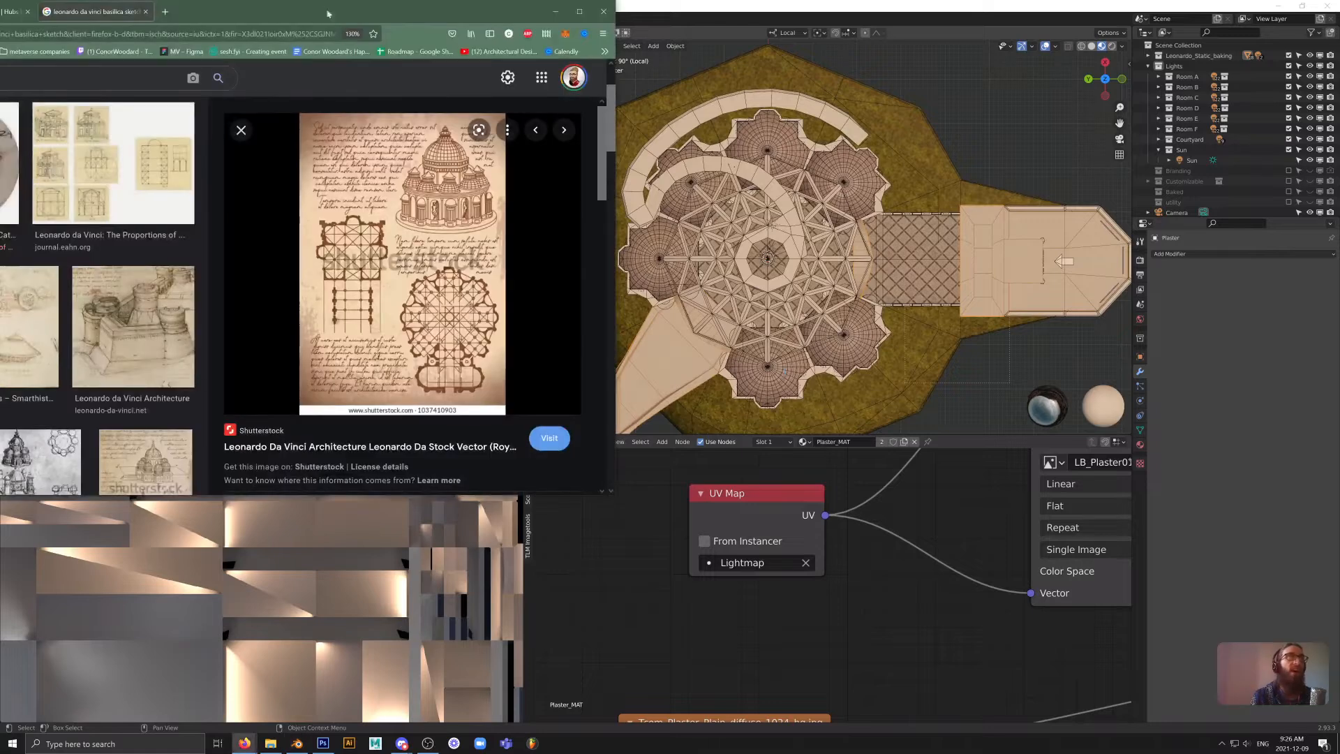
pyautogui.moveTo(329, 14); pyautogui.dragTo(615, 85)
pyautogui.moveTo(470, 89); pyautogui.dragTo(654, 90)
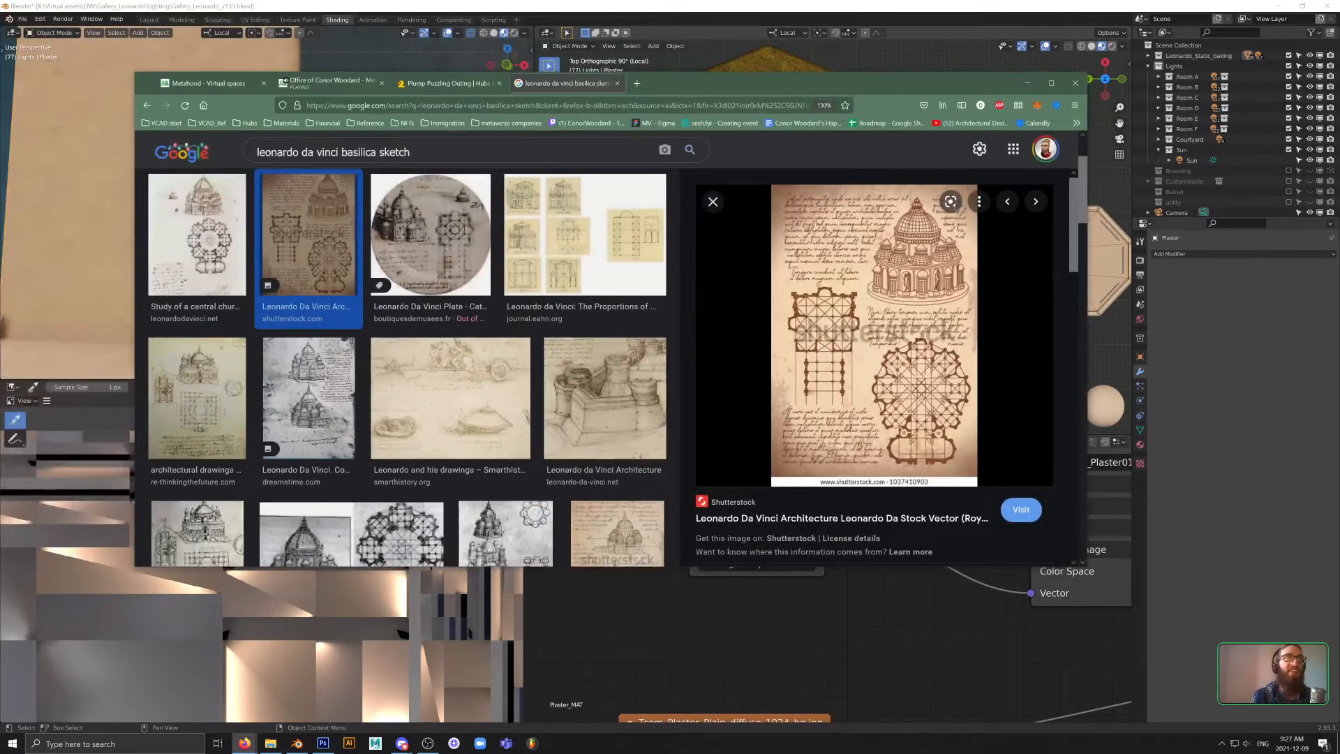
# - Preview the "Leonardo's temple, part one" image result and return to the Shutterstock basilica sketch
pyautogui.scroll(-2, 377, 373)
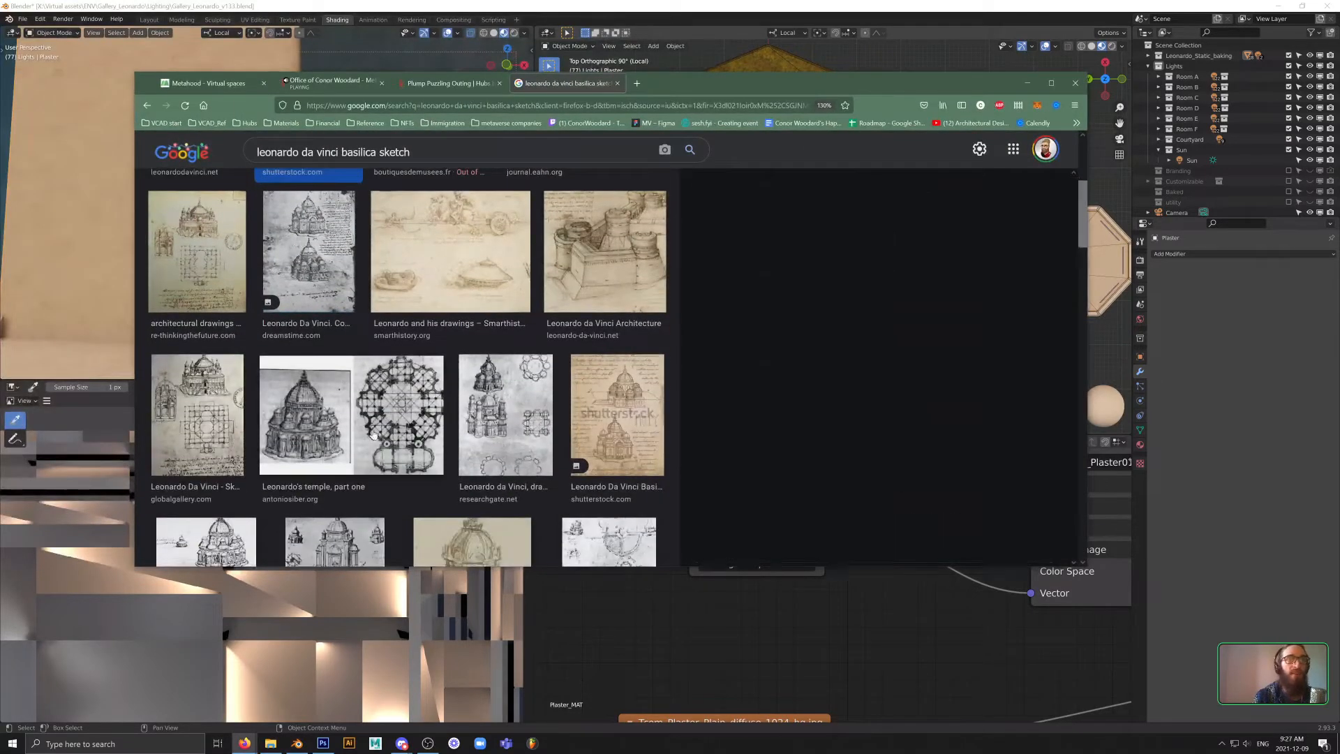
pyautogui.click(373, 434)
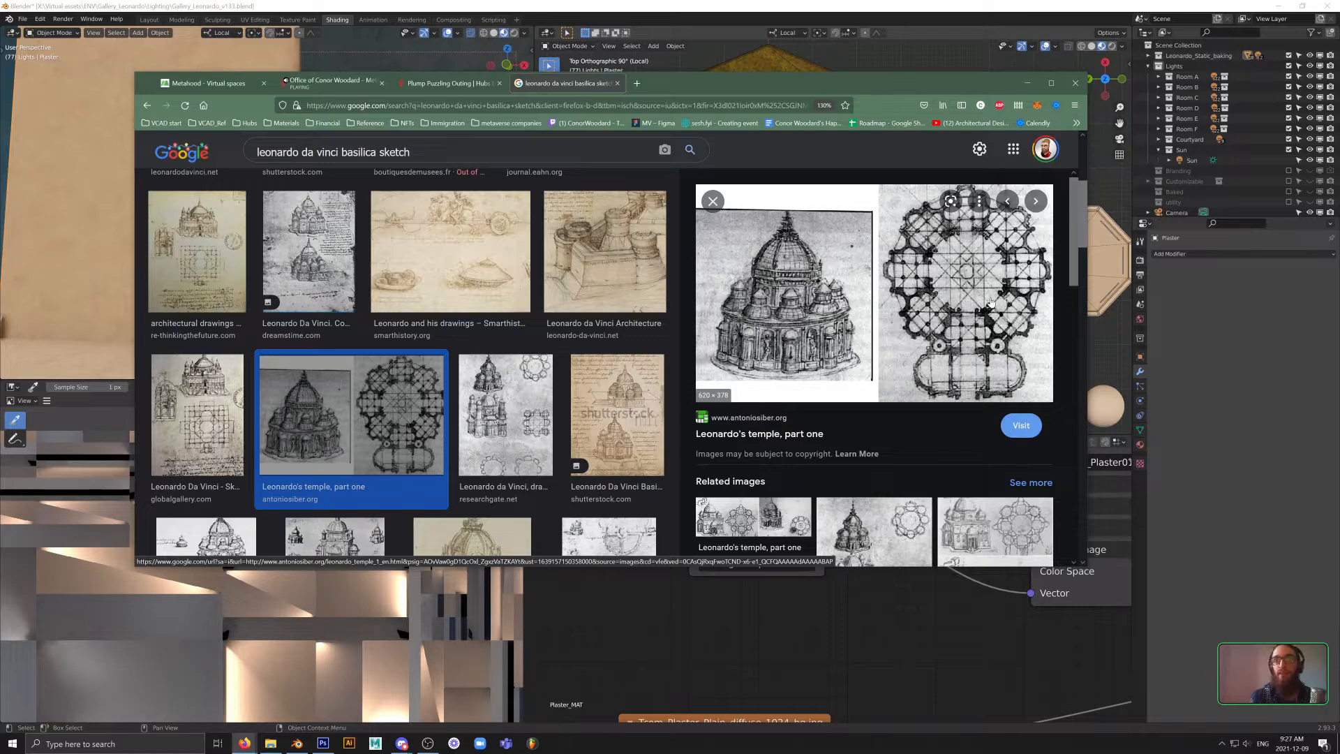
pyautogui.scroll(-3, 991, 301)
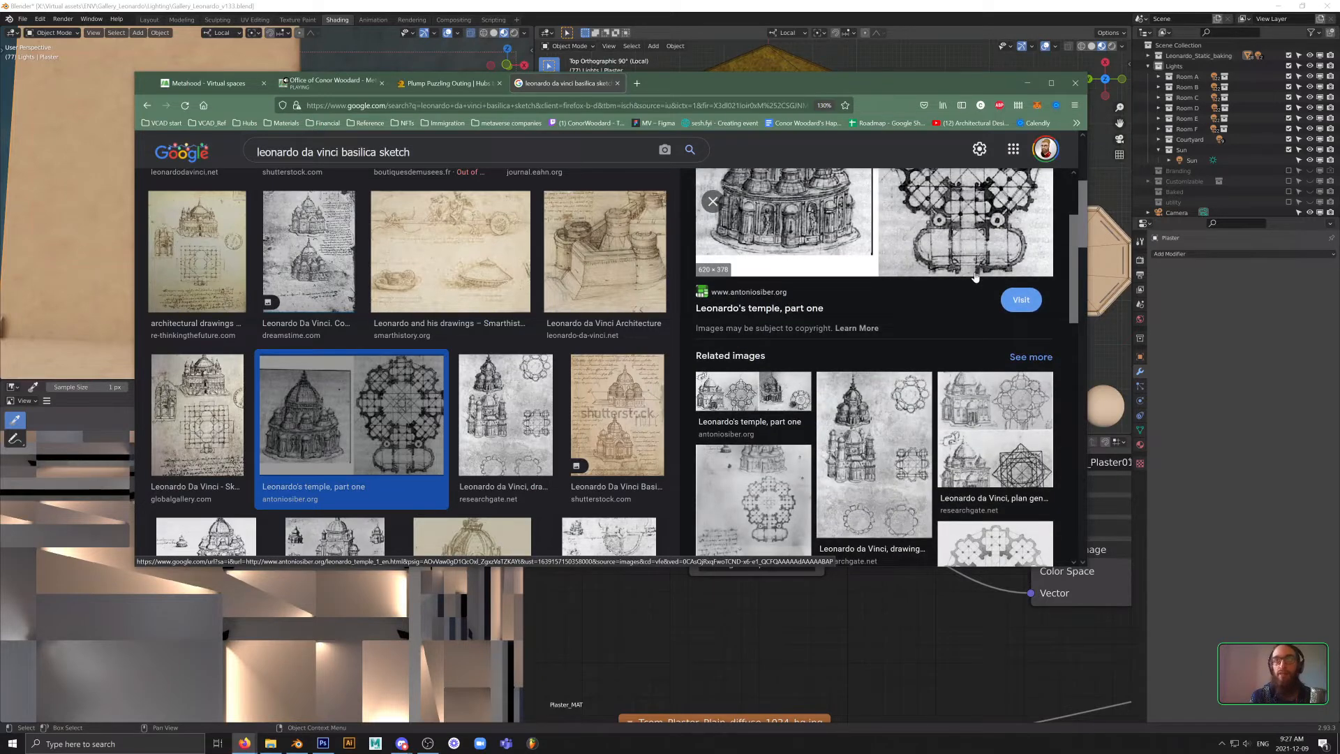
pyautogui.scroll(3, 975, 277)
pyautogui.scroll(4, 354, 378)
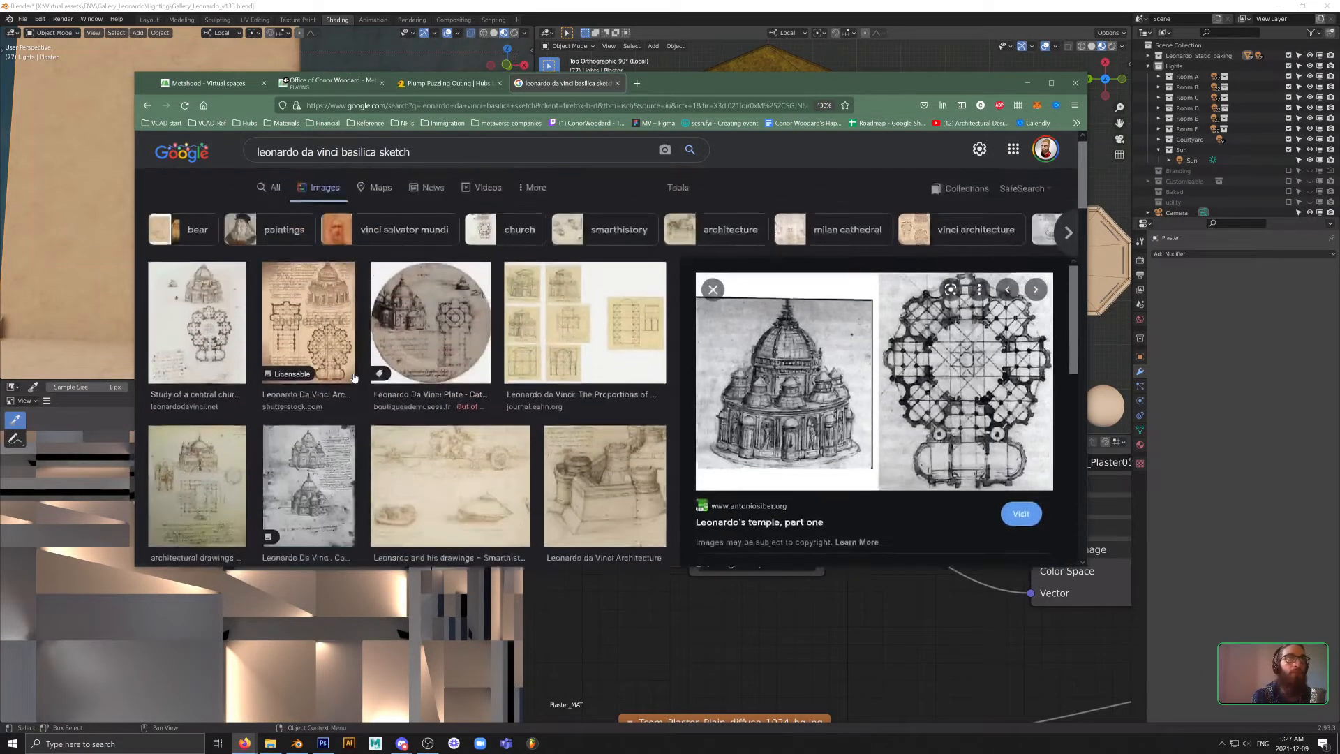
pyautogui.click(353, 371)
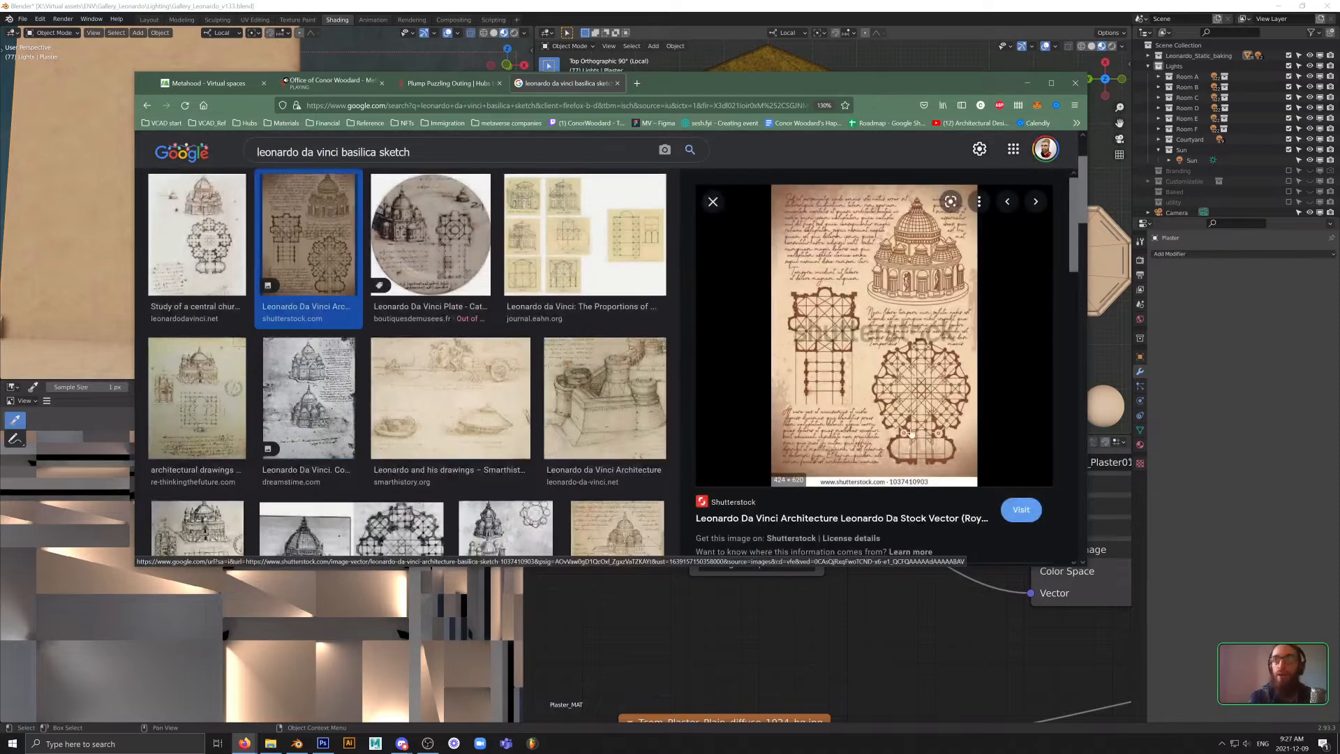
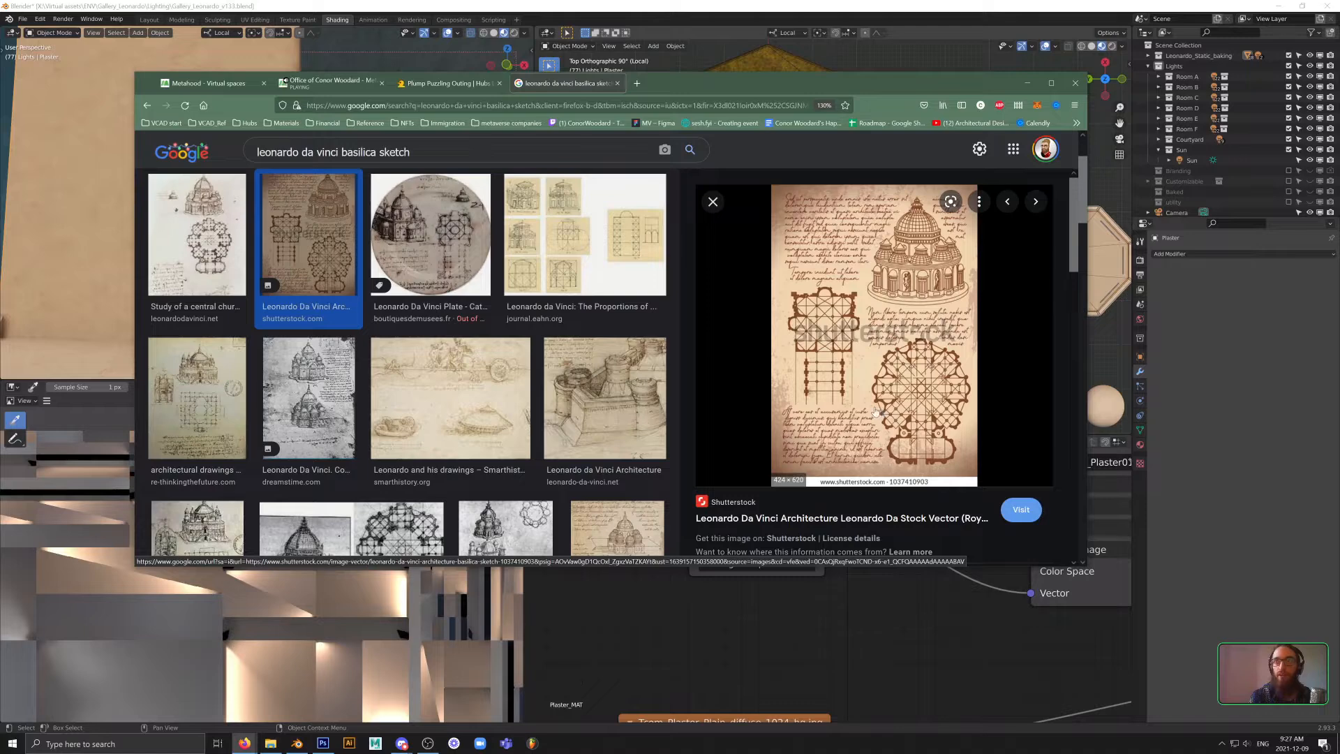
# - Switch back to Blender and select the MarbleWalls_Inner object inside the gallery
pyautogui.hotkey('alt', 'Tab')
pyautogui.moveTo(834, 312); pyautogui.dragTo(814, 330, button='middle')
pyautogui.moveTo(812, 277); pyautogui.dragTo(984, 275, button='middle')
pyautogui.scroll(6, 914, 261)
pyautogui.moveTo(788, 277); pyautogui.dragTo(865, 237, button='middle')
pyautogui.click(865, 238)
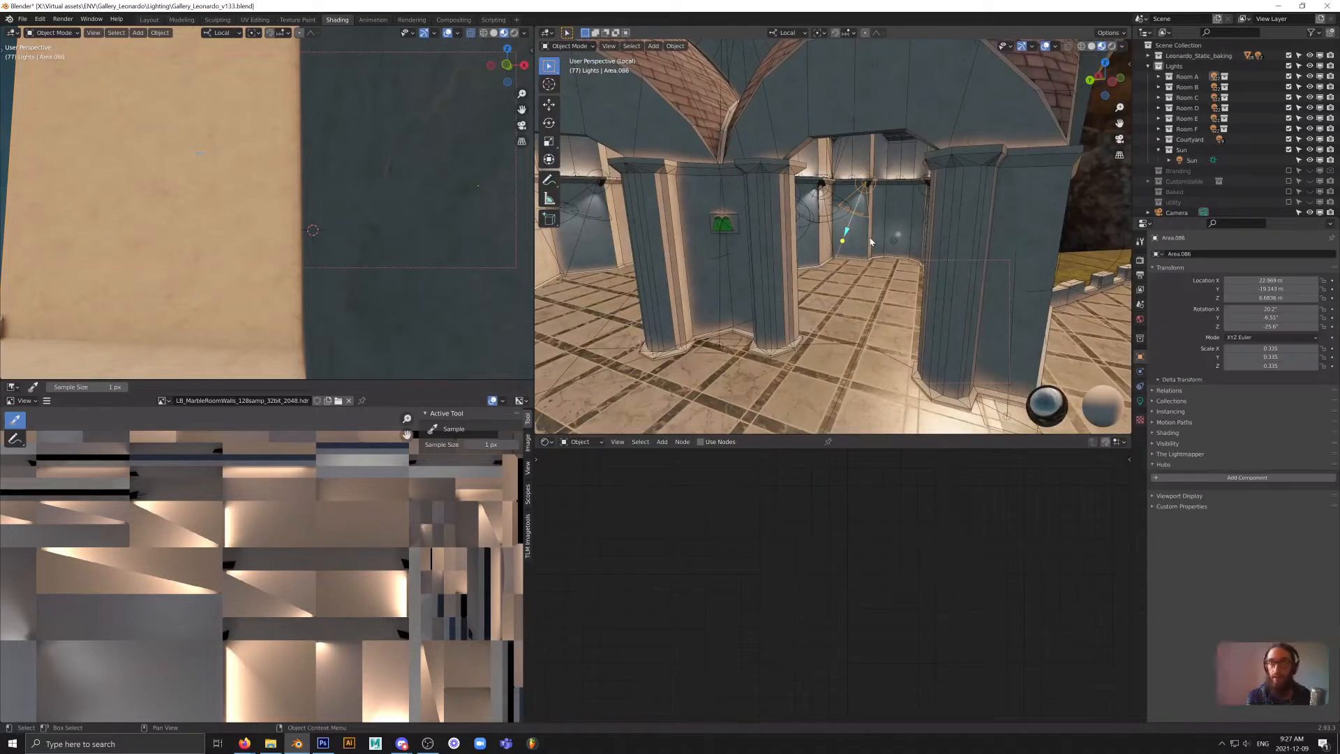
pyautogui.click(892, 209)
pyautogui.click(888, 210)
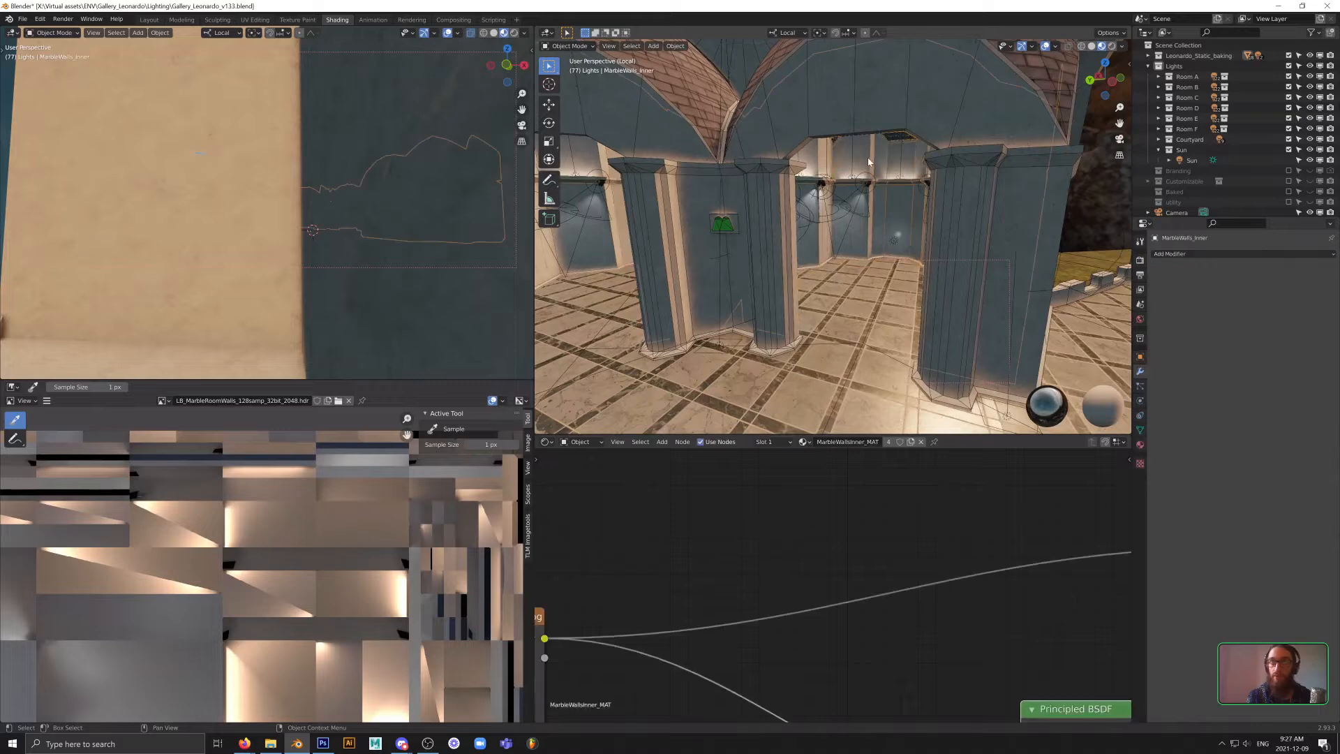
# - Move the inner marble walls straight up along the Z axis, clear of the gallery building
pyautogui.press('KP_Decimal')
pyautogui.press('g')
pyautogui.press('z')
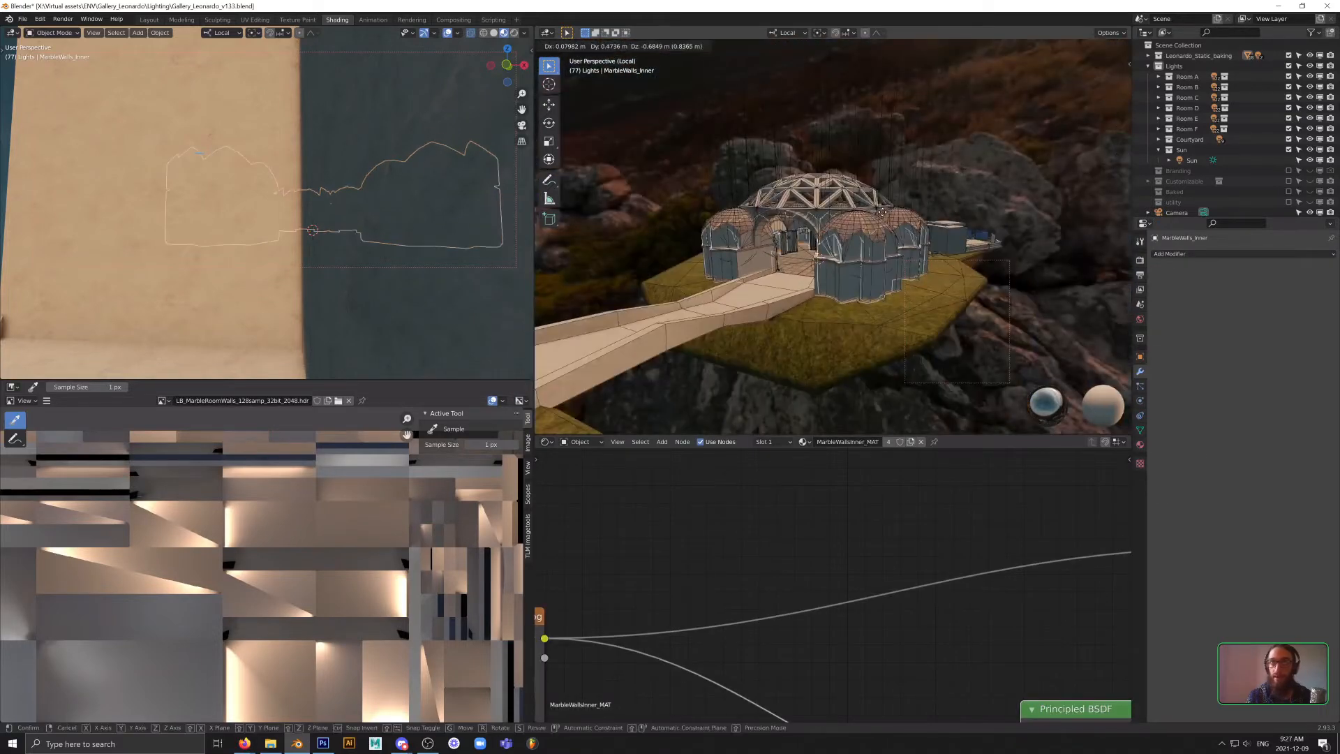
pyautogui.click(952, 140)
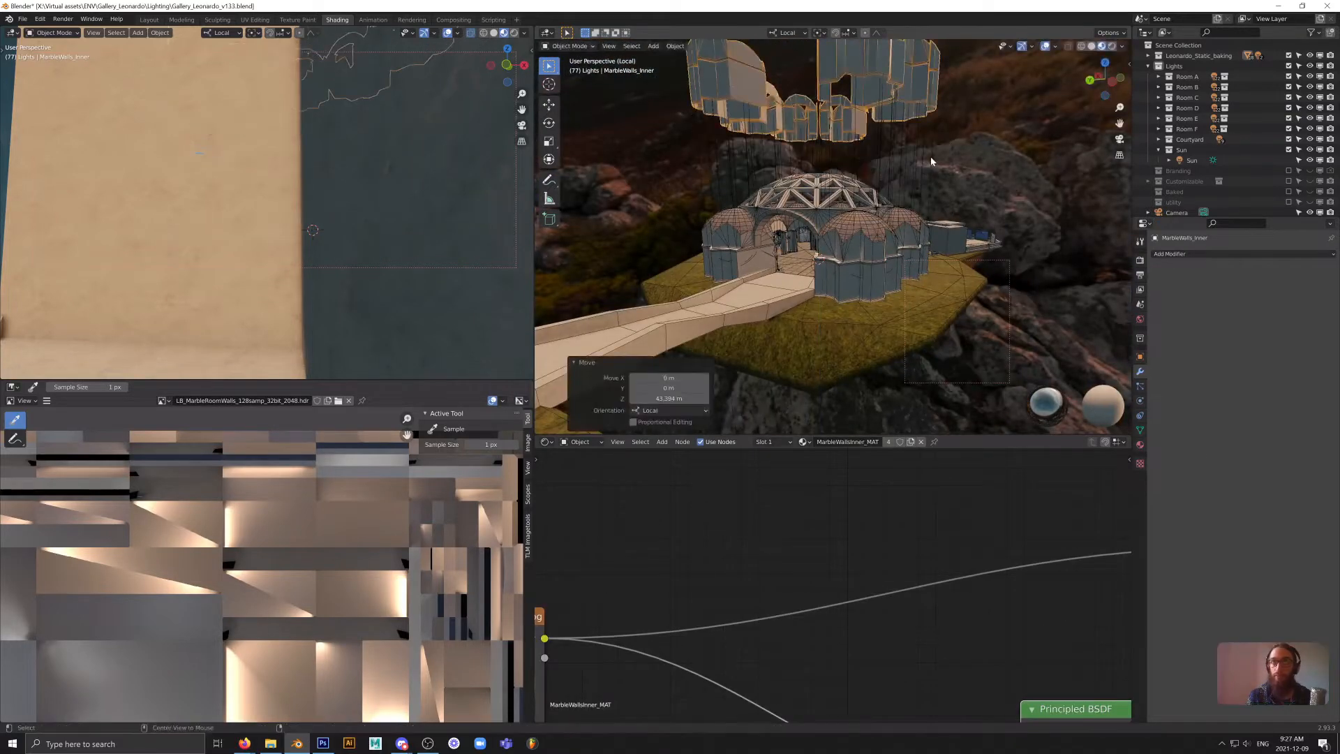
# - Examine the raised inner marble walls from above, up close and from a distance
pyautogui.press('KP_7')
pyautogui.scroll(5, 869, 259)
pyautogui.keyDown('alt'); pyautogui.moveTo(869, 260); pyautogui.dragTo(789, 185); pyautogui.keyUp('alt')
pyautogui.scroll(-7, 862, 232)
pyautogui.moveTo(862, 233); pyautogui.dragTo(790, 267, button='middle')
pyautogui.scroll(2, 950, 303)
pyautogui.scroll(2, 966, 295)
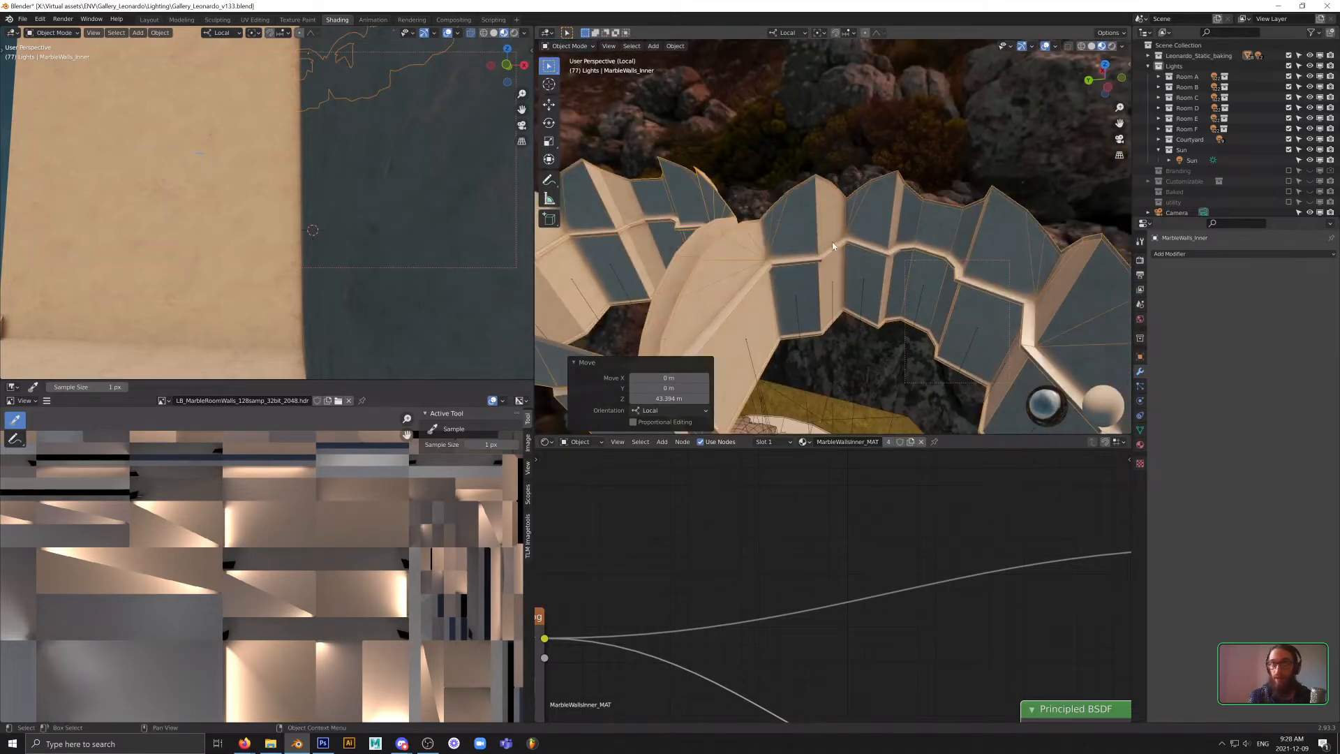
pyautogui.moveTo(957, 282); pyautogui.dragTo(891, 369, button='middle')
pyautogui.scroll(5, 889, 296)
pyautogui.scroll(-3, 885, 270)
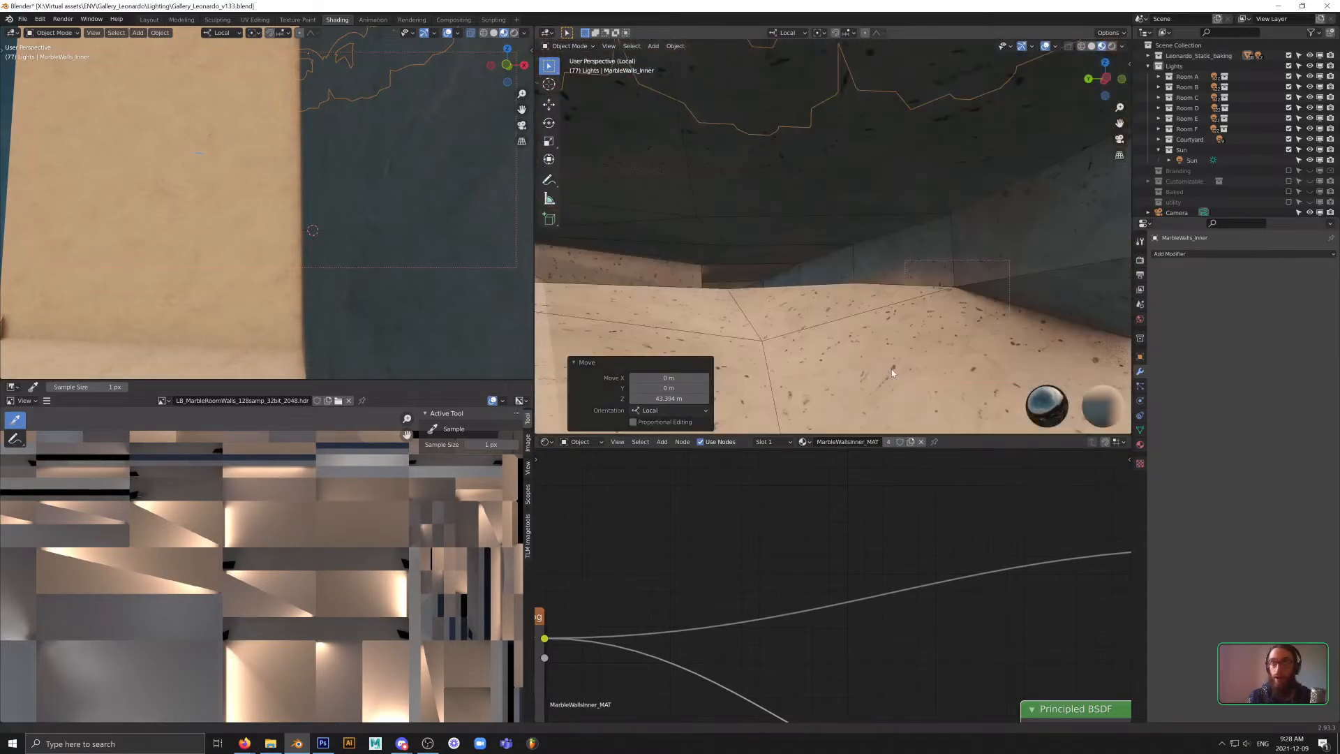
pyautogui.scroll(-8, 892, 369)
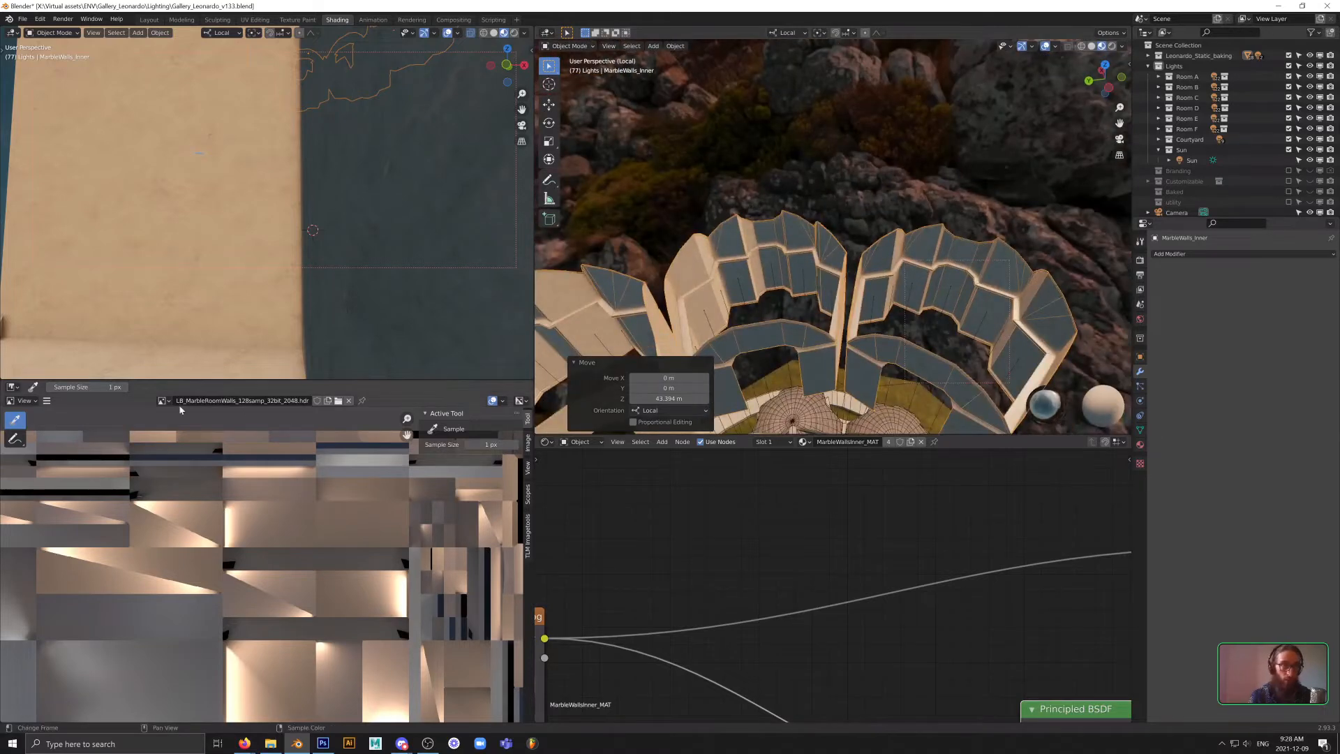
# - Choose the LB_MarbleRoomWalls_128samp_32bit_2048.hdr lightmap for display in the image editor
pyautogui.click(161, 402)
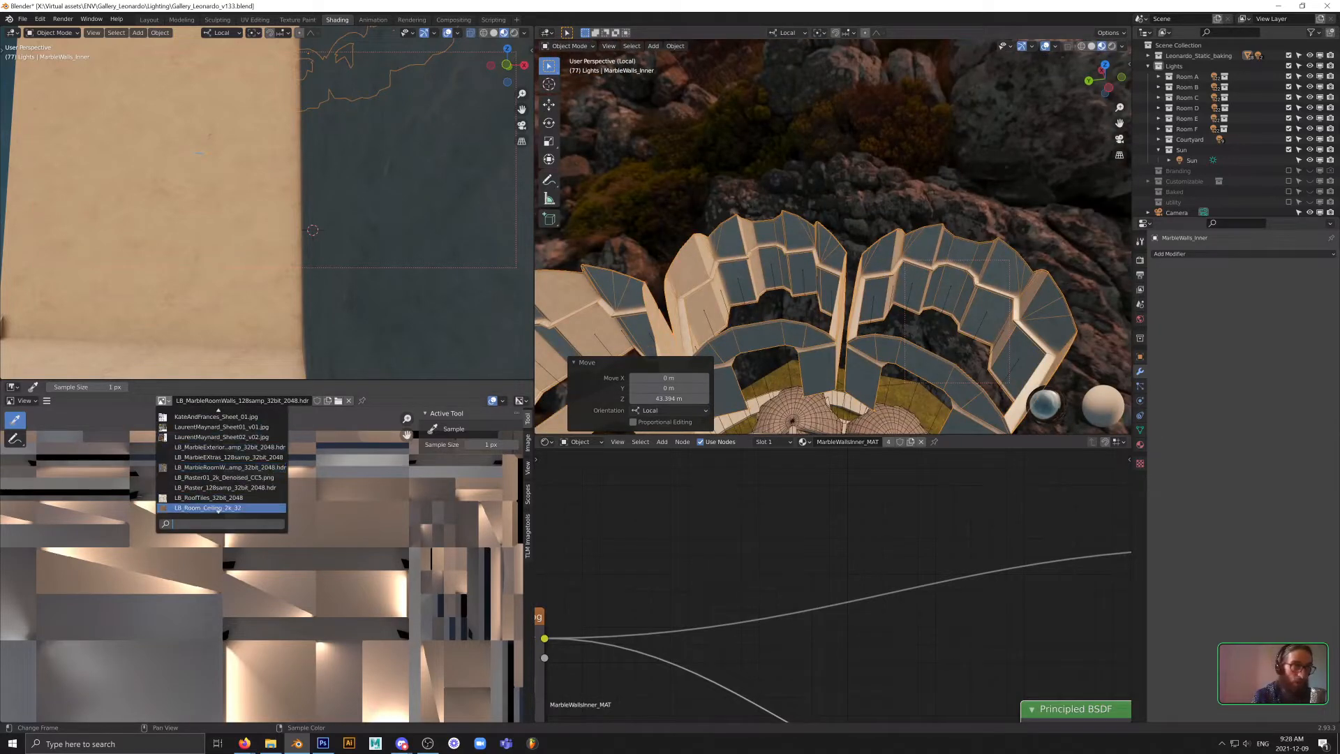
pyautogui.press('Up')
pyautogui.press('Up')
pyautogui.press('Up')
pyautogui.press('Up')
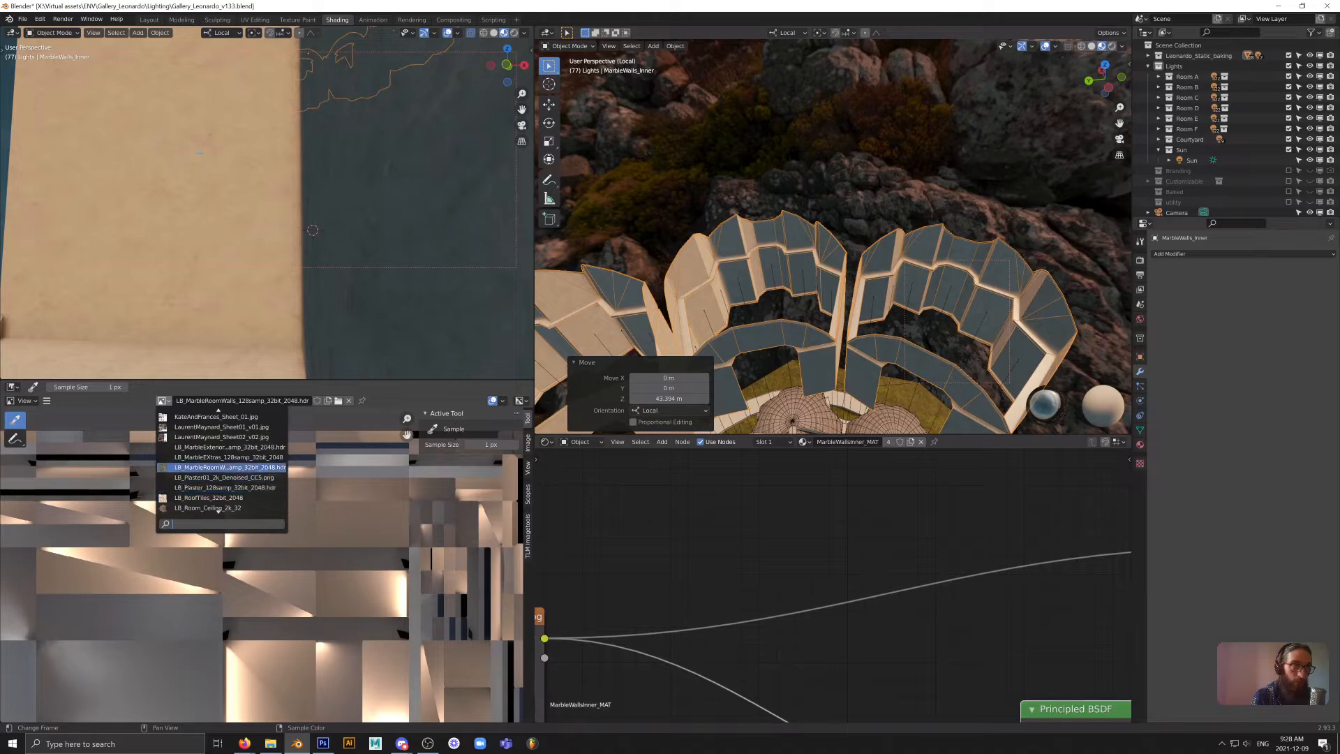
pyautogui.press('Return')
# - Open the inner walls' mesh for editing and turn the image editor into a UV Editor showing their layout
pyautogui.press('Tab')
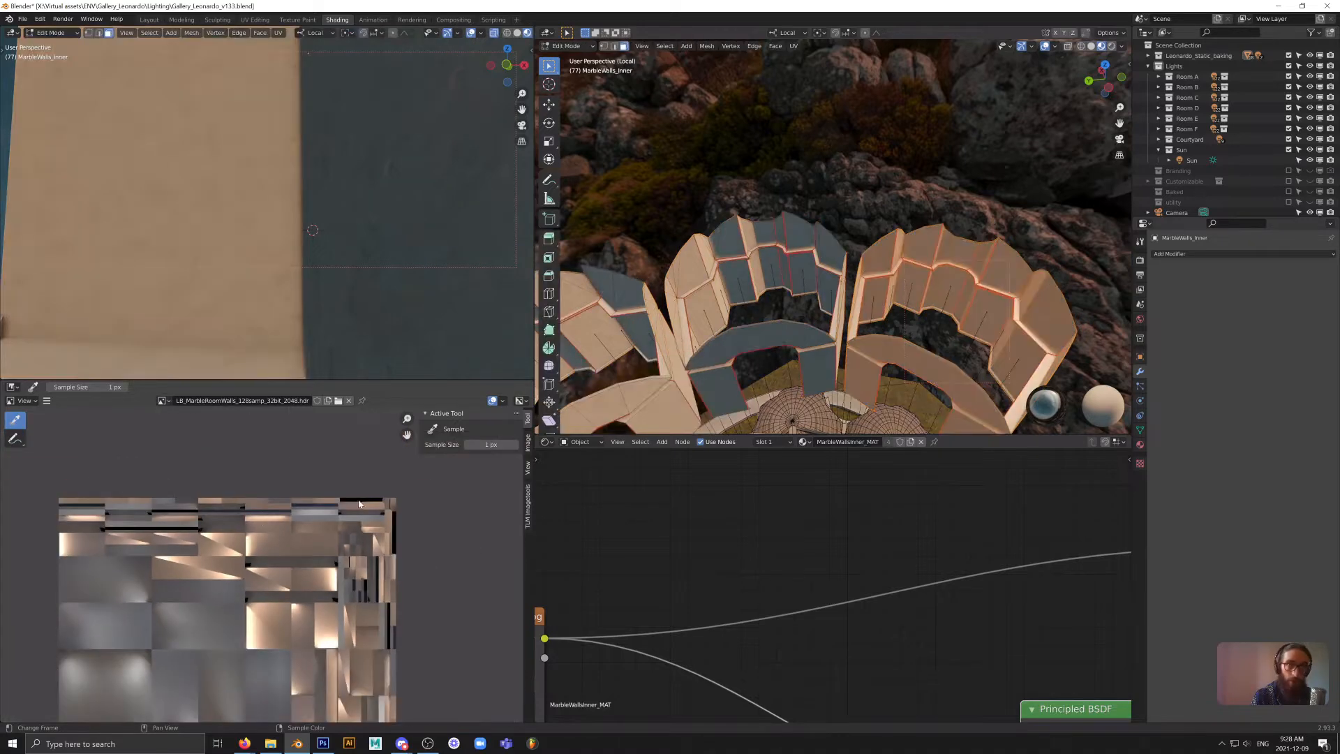
pyautogui.moveTo(308, 592); pyautogui.dragTo(320, 536, button='middle')
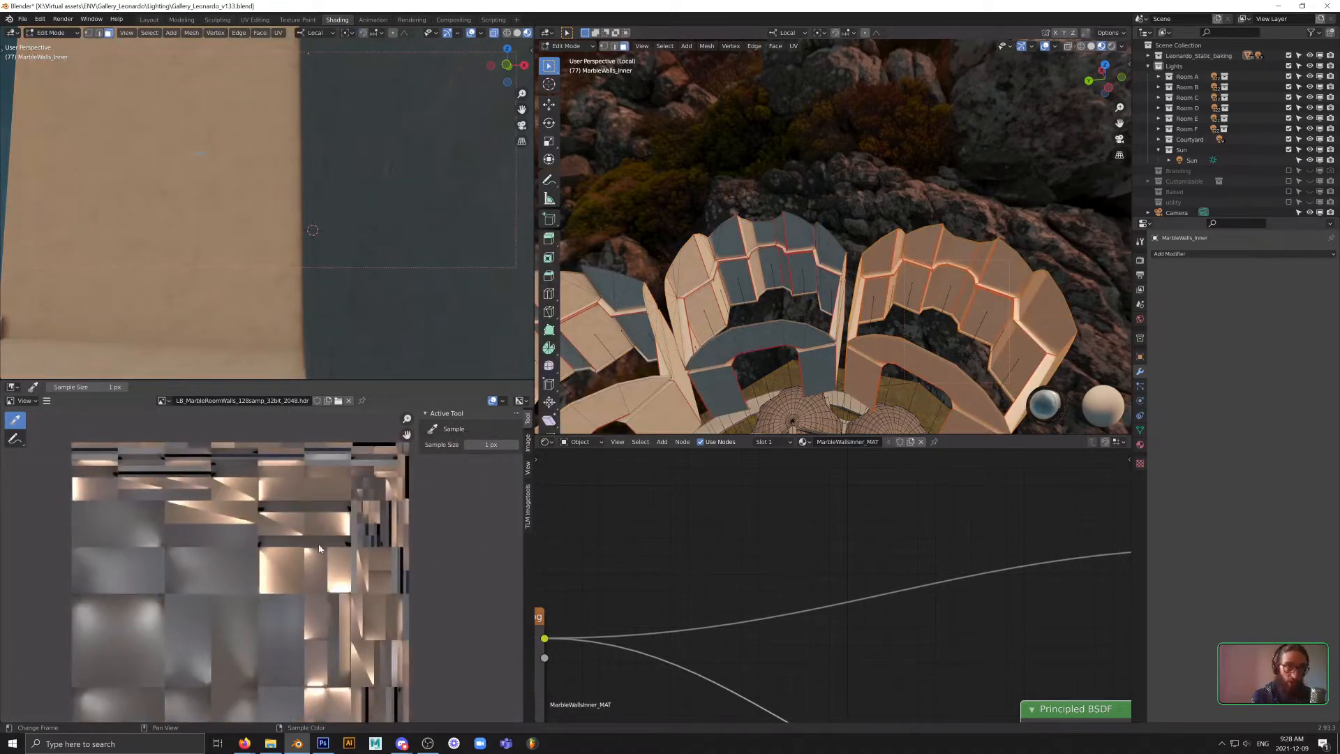
pyautogui.click(12, 400)
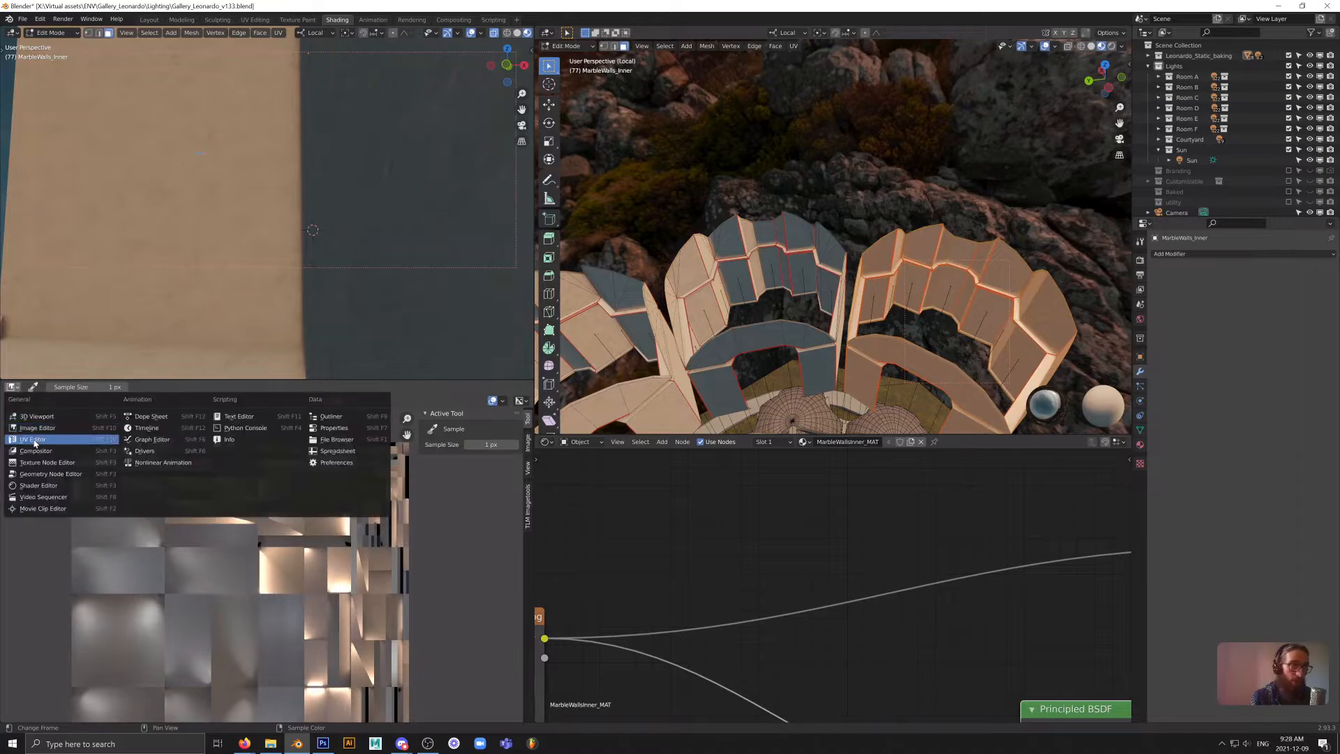
pyautogui.click(35, 440)
pyautogui.moveTo(267, 522); pyautogui.dragTo(267, 475, button='middle')
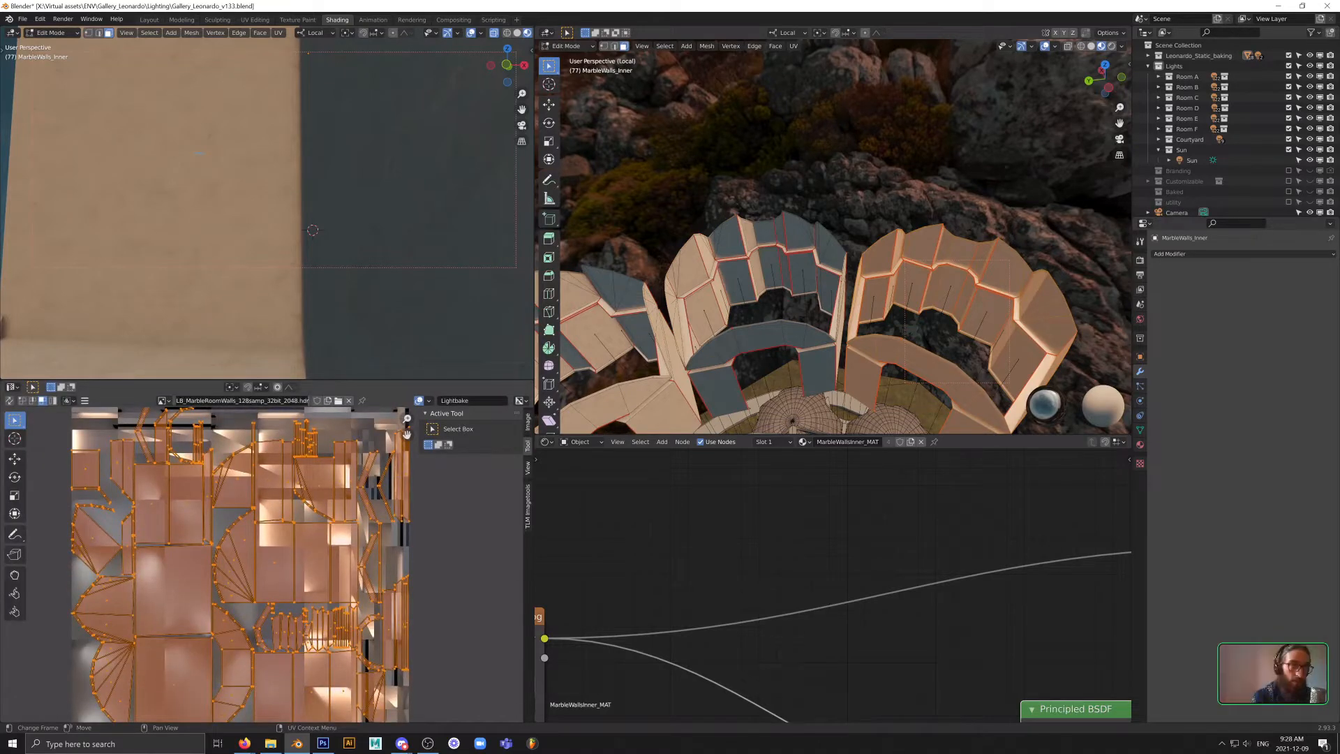
# - Show the LB_RoomWalls_2k_Denoised_sRGB_CC2.png lightmap behind the inner walls' UV layout
pyautogui.click(164, 401)
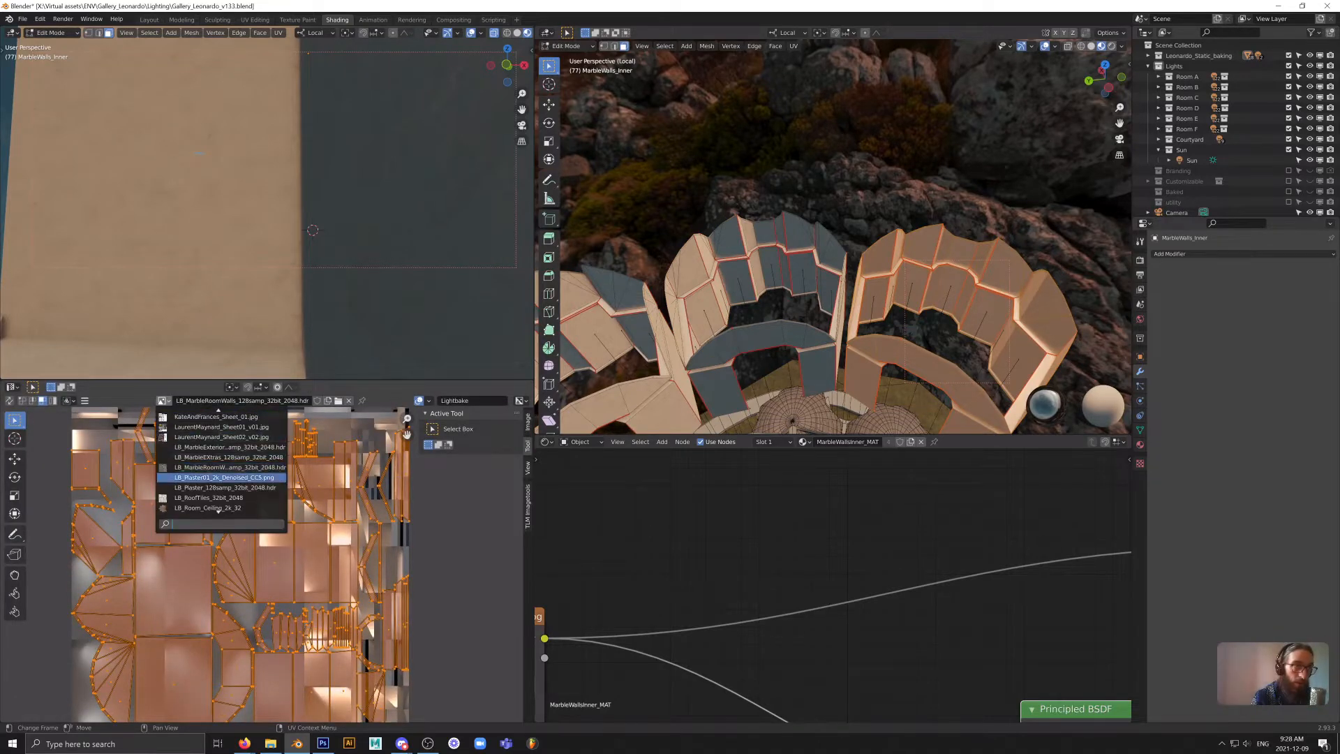
pyautogui.scroll(-2, 218, 510)
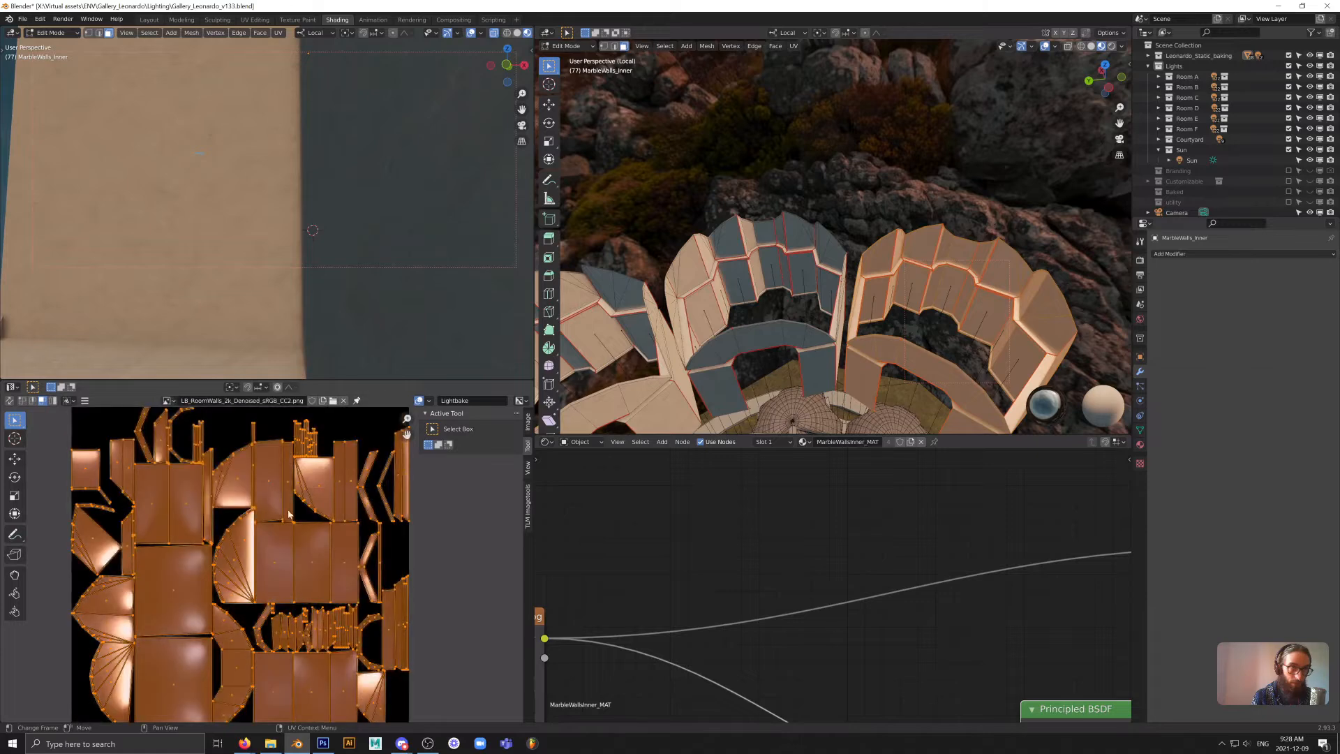
pyautogui.moveTo(461, 571); pyautogui.dragTo(467, 506, button='middle')
pyautogui.moveTo(301, 548); pyautogui.dragTo(318, 581, button='middle')
# - Leave mesh editing and examine the baked lighting in the room walls lightmap up close
pyautogui.press('Tab')
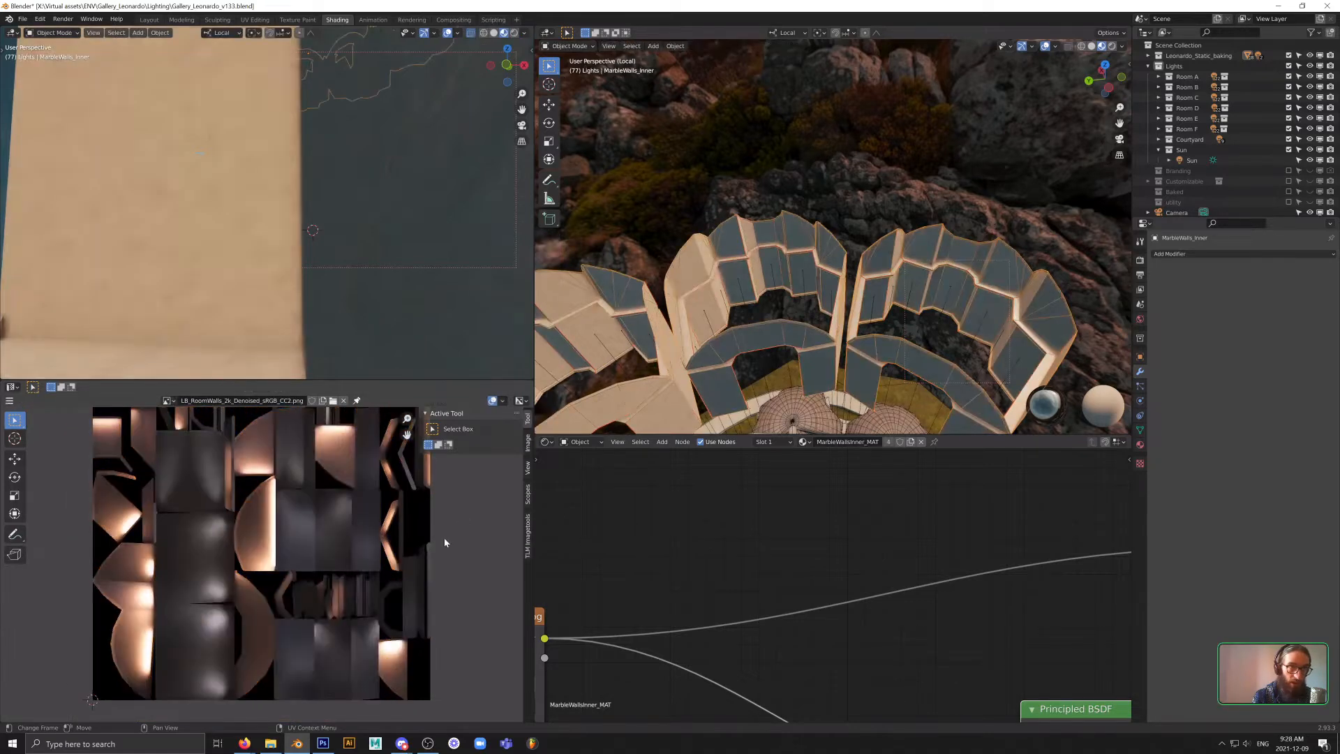
pyautogui.scroll(2, 191, 554)
pyautogui.scroll(-3, 246, 510)
pyautogui.scroll(4, 245, 510)
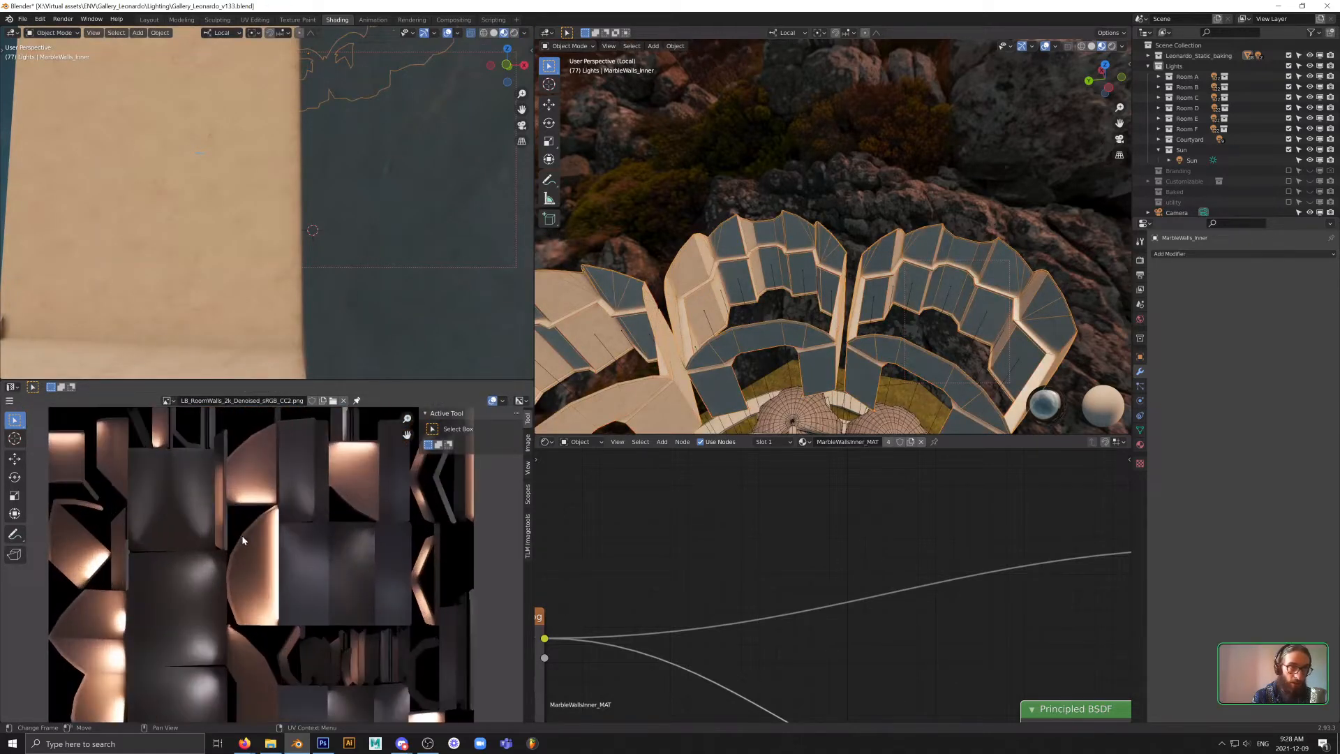
pyautogui.moveTo(249, 524); pyautogui.dragTo(232, 485, button='middle')
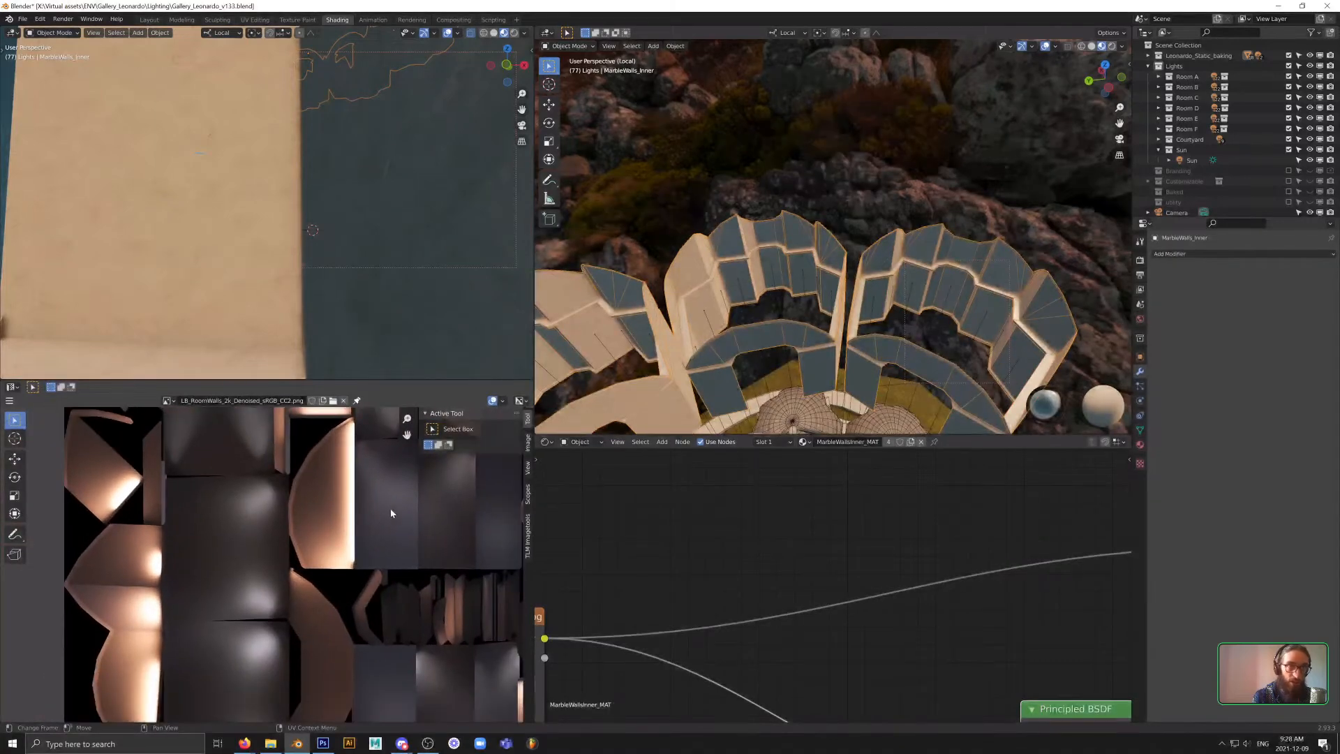
pyautogui.moveTo(318, 497); pyautogui.dragTo(227, 419, button='middle')
pyautogui.moveTo(275, 557); pyautogui.dragTo(325, 602, button='middle')
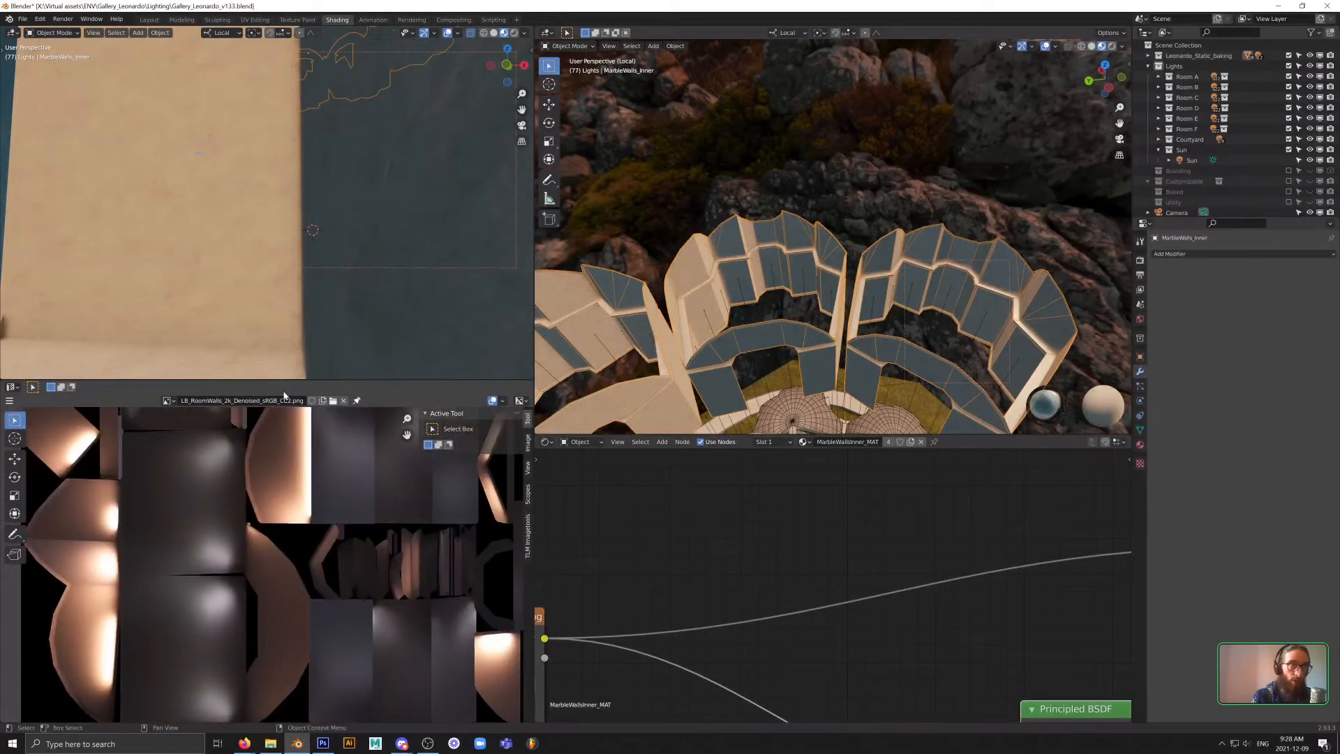
# - Examine the light and shadow across the islands of the LB_RoomWalls_2k_Denoised_sRGB_CC2.png lightmap, both up close and zoomed out
pyautogui.moveTo(180, 522); pyautogui.dragTo(271, 565, button='middle')
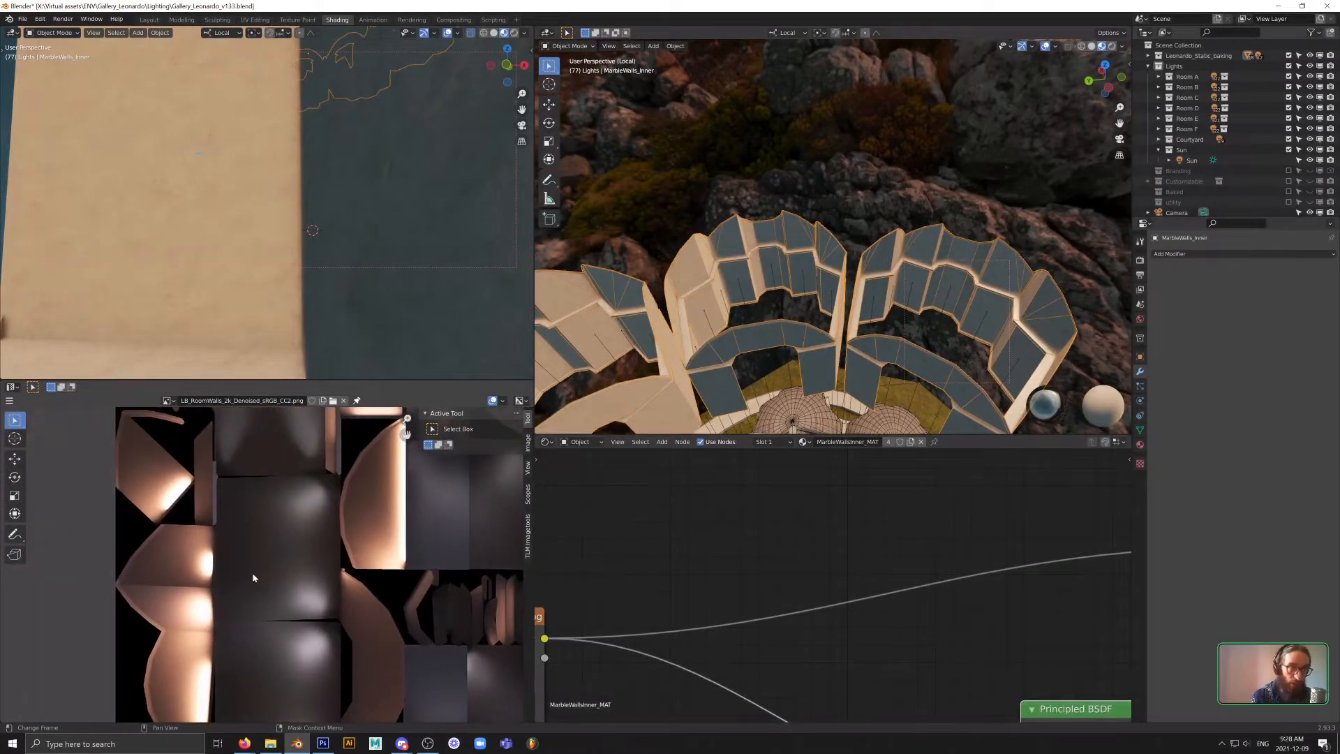
pyautogui.scroll(5, 252, 577)
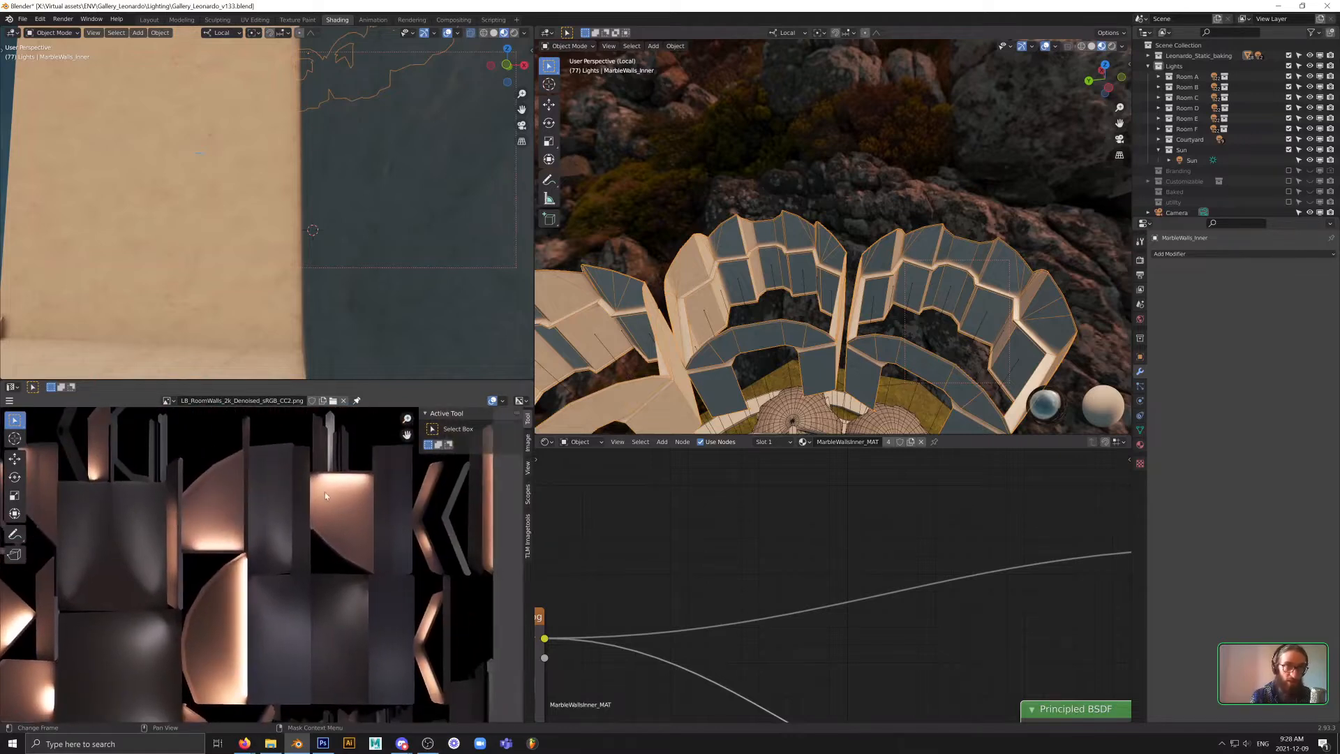
pyautogui.moveTo(279, 552); pyautogui.dragTo(326, 441, button='middle')
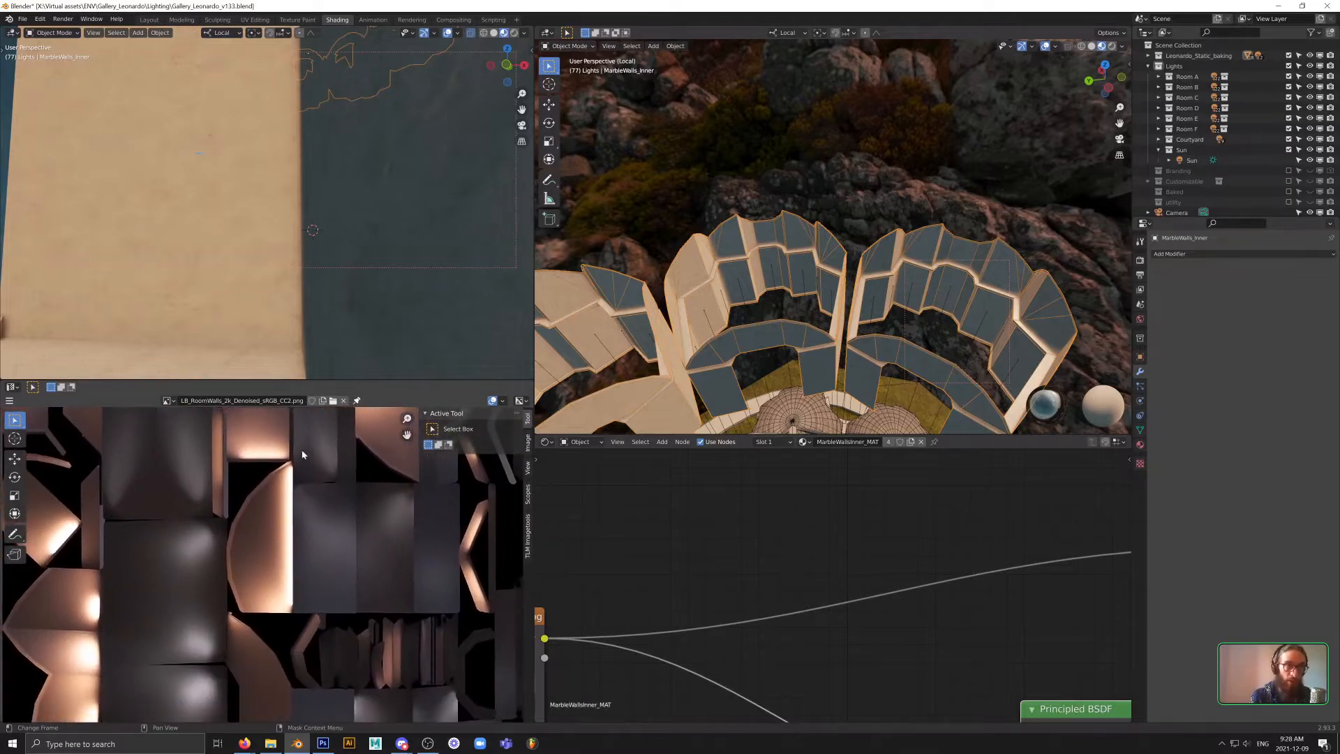
pyautogui.moveTo(279, 482); pyautogui.dragTo(316, 546, button='middle')
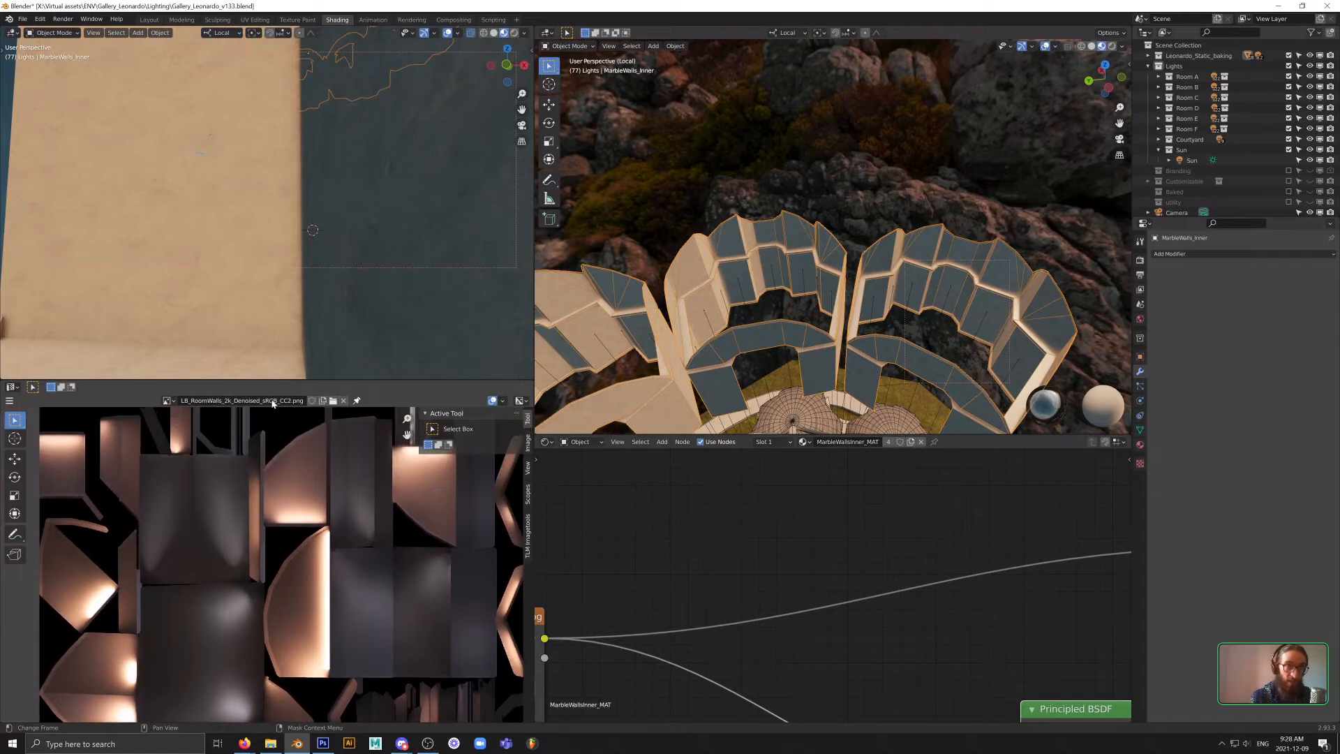
pyautogui.moveTo(328, 490); pyautogui.dragTo(328, 319, button='middle')
pyautogui.moveTo(302, 411); pyautogui.dragTo(323, 525, button='middle')
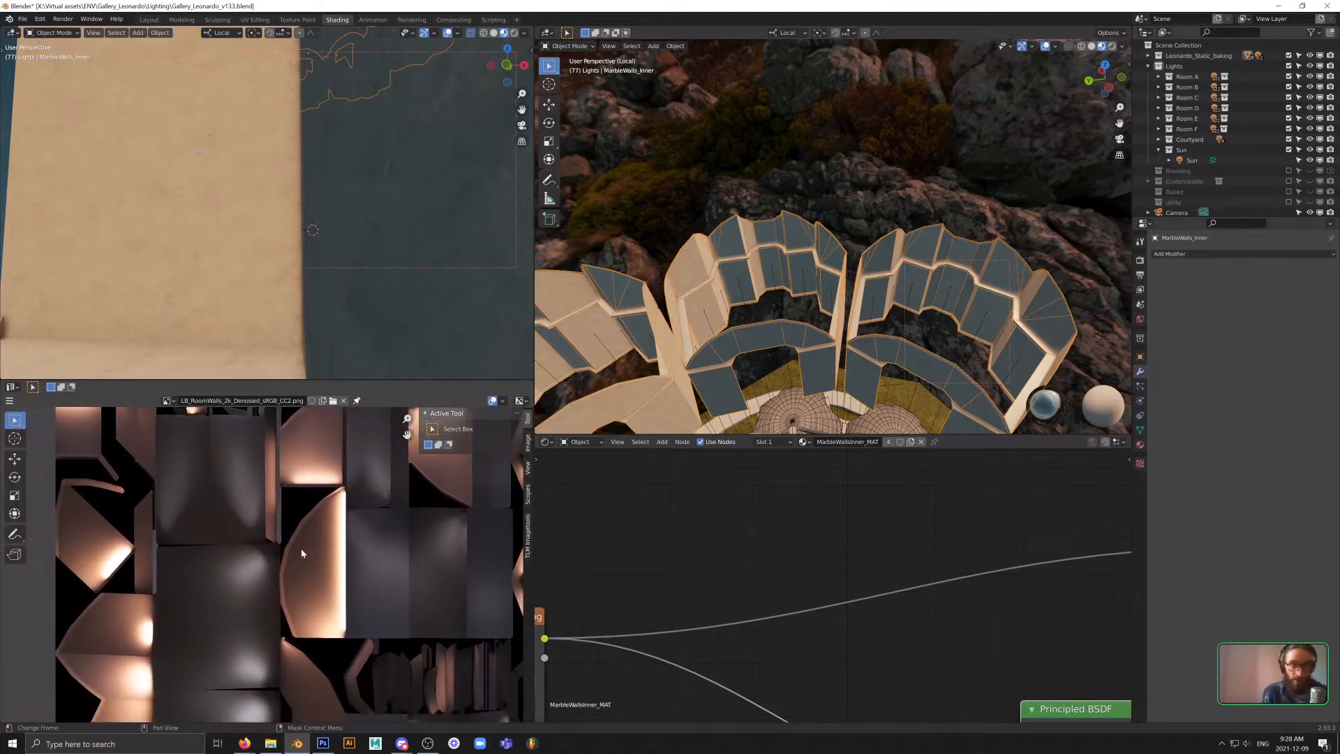
pyautogui.scroll(-2, 295, 636)
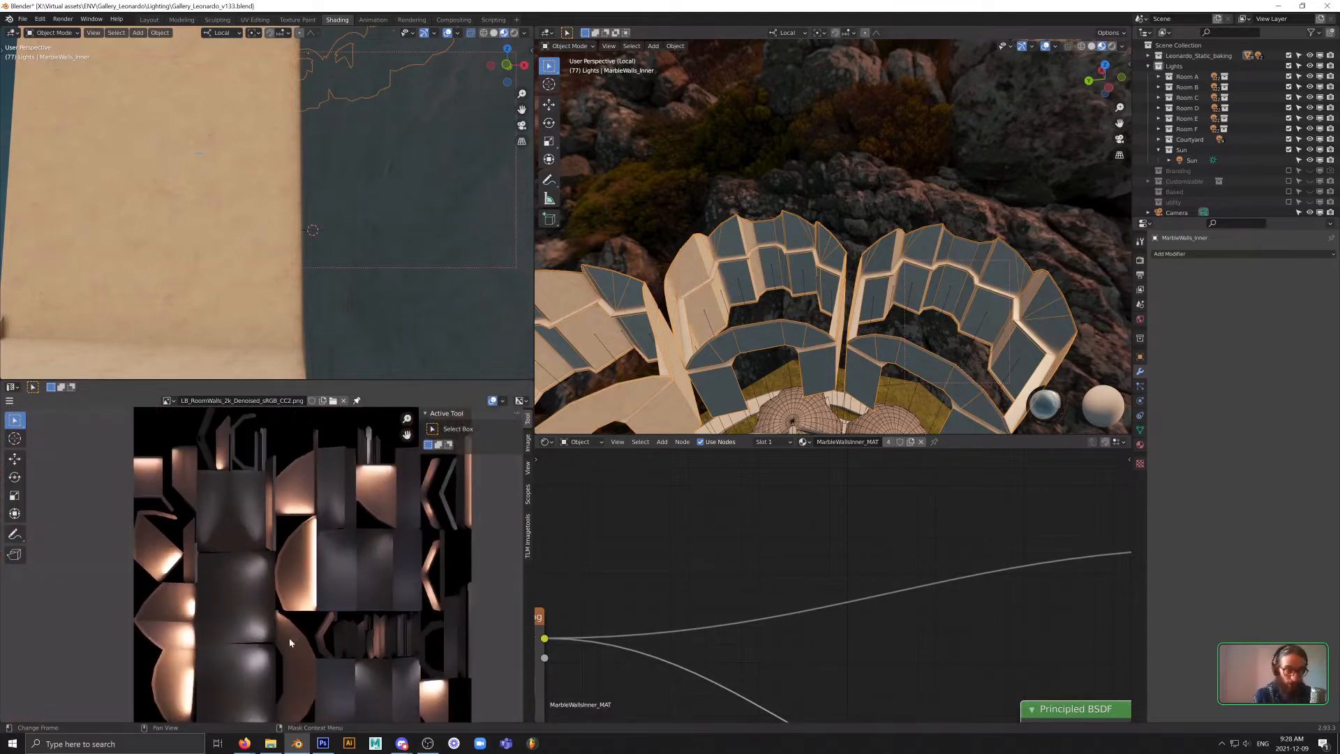
pyautogui.moveTo(276, 641); pyautogui.dragTo(276, 582, button='middle')
pyautogui.scroll(1, 276, 582)
pyautogui.moveTo(301, 515); pyautogui.dragTo(265, 562, button='middle')
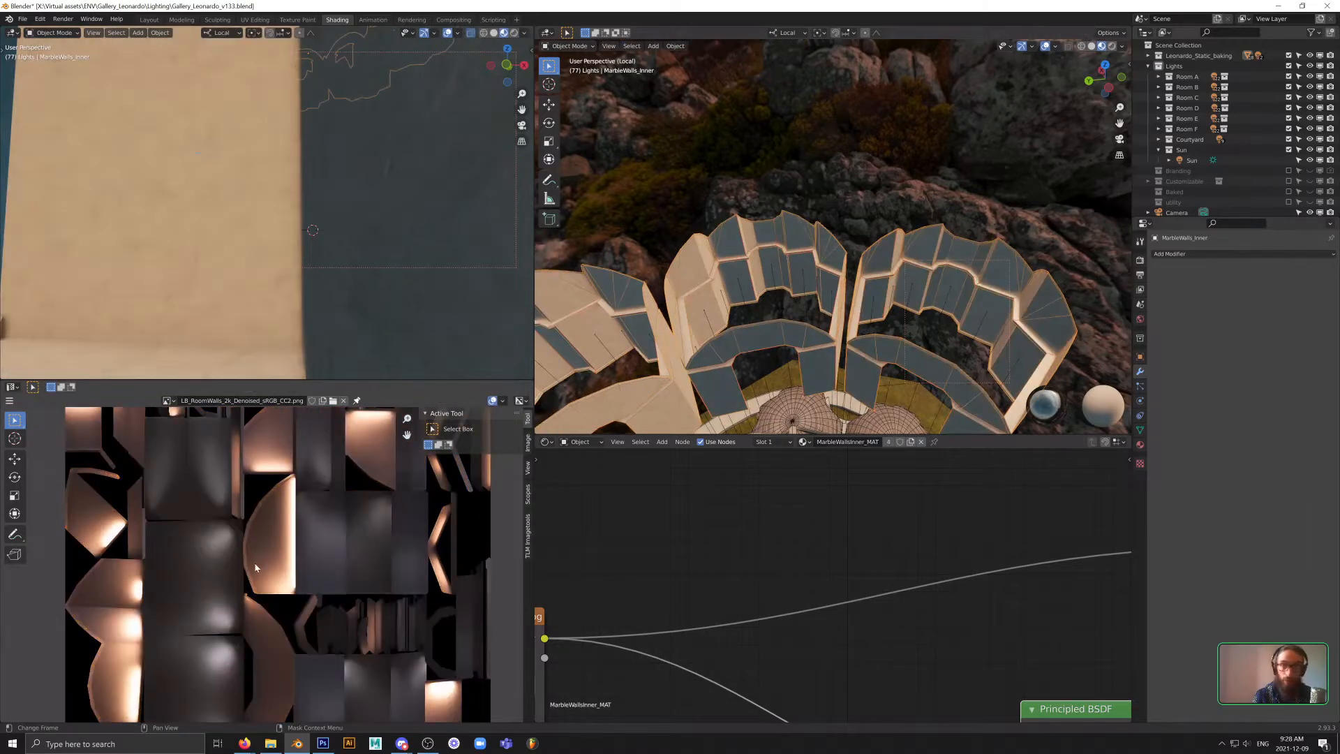
pyautogui.moveTo(961, 340); pyautogui.dragTo(847, 287, button='middle')
# - Switch to the web browser and open the Leonardo Gallery room from Metahood's public rooms in a new tab
pyautogui.hotkey('alt', 'Tab')
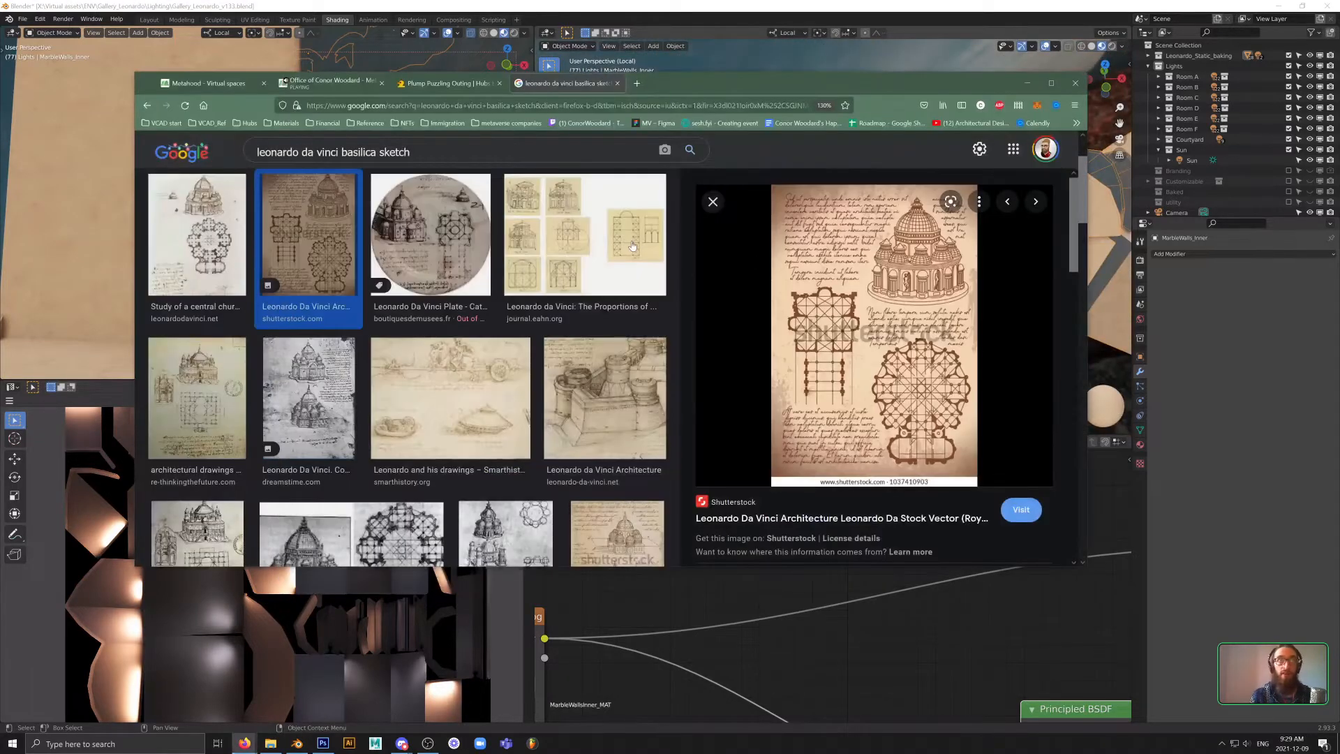
pyautogui.click(448, 84)
pyautogui.click(333, 84)
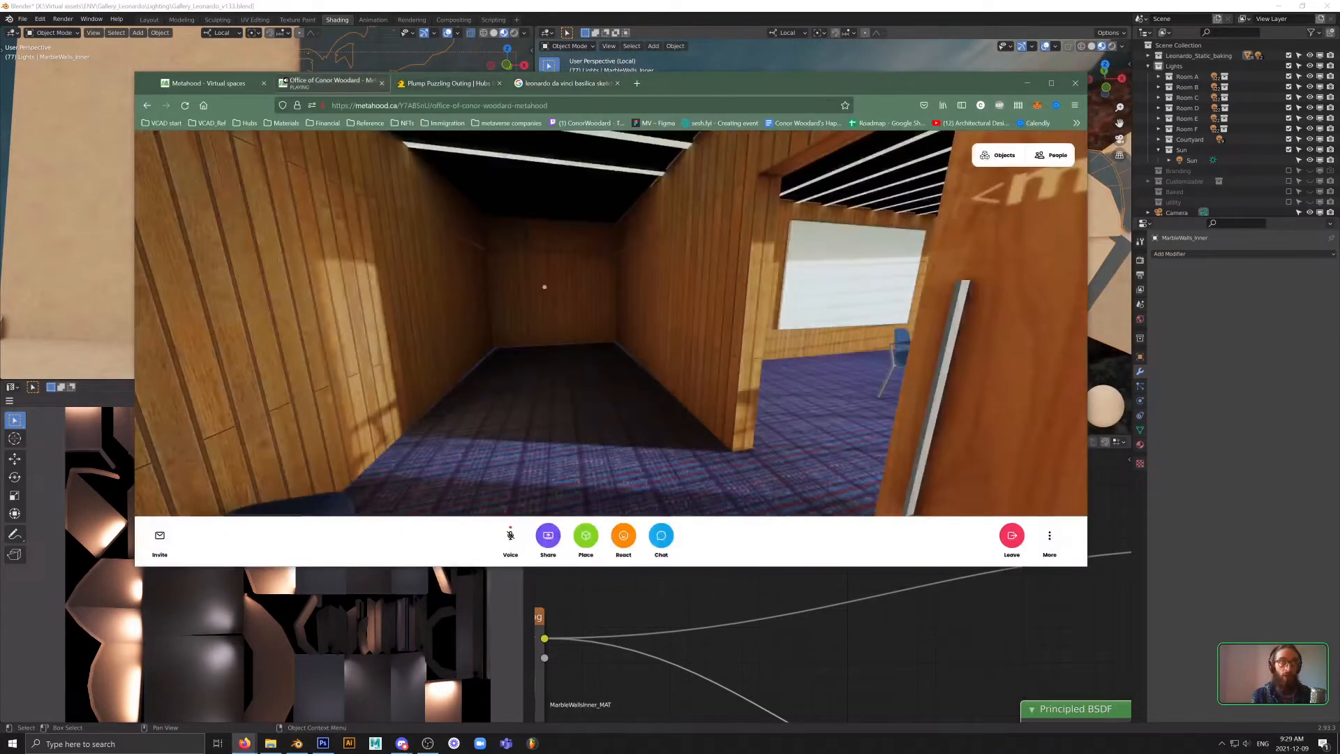
pyautogui.hotkey('ctrl', 'pageup')
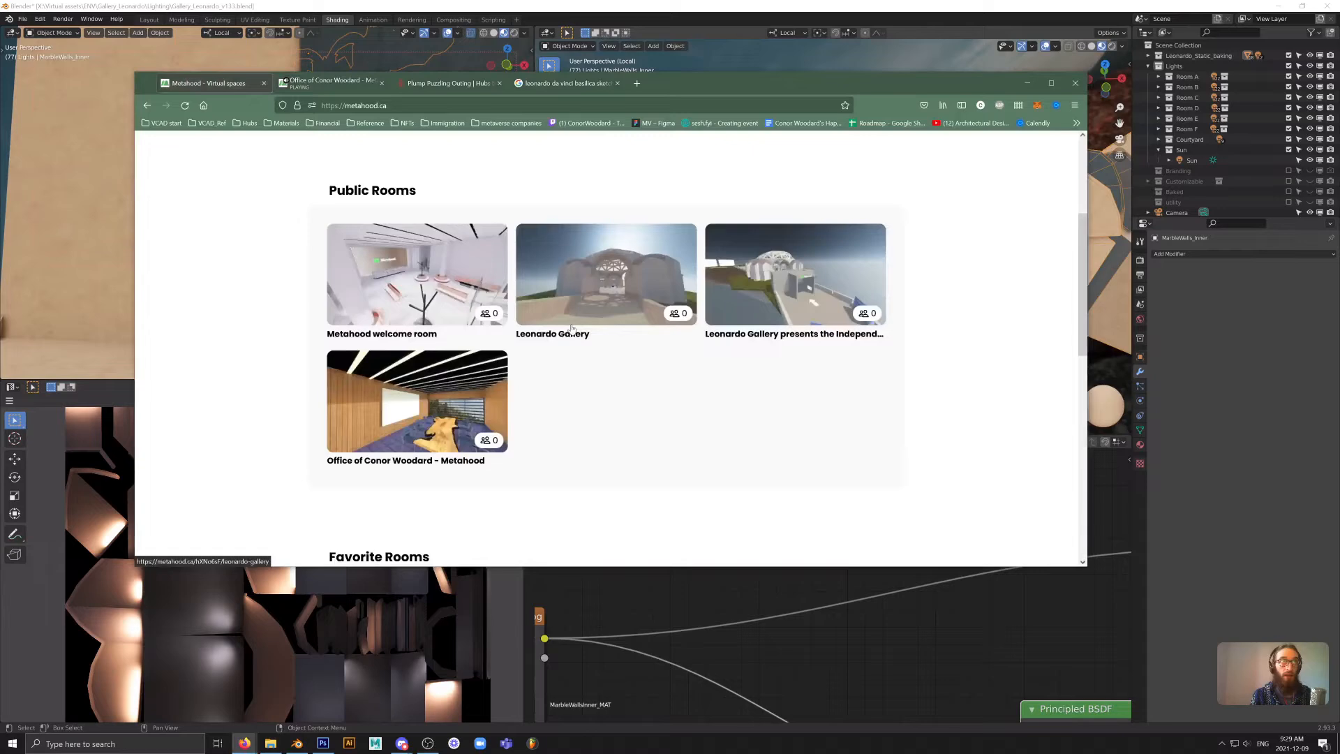
pyautogui.middleClick(640, 289)
pyautogui.hotkey('ctrl', 'Tab')
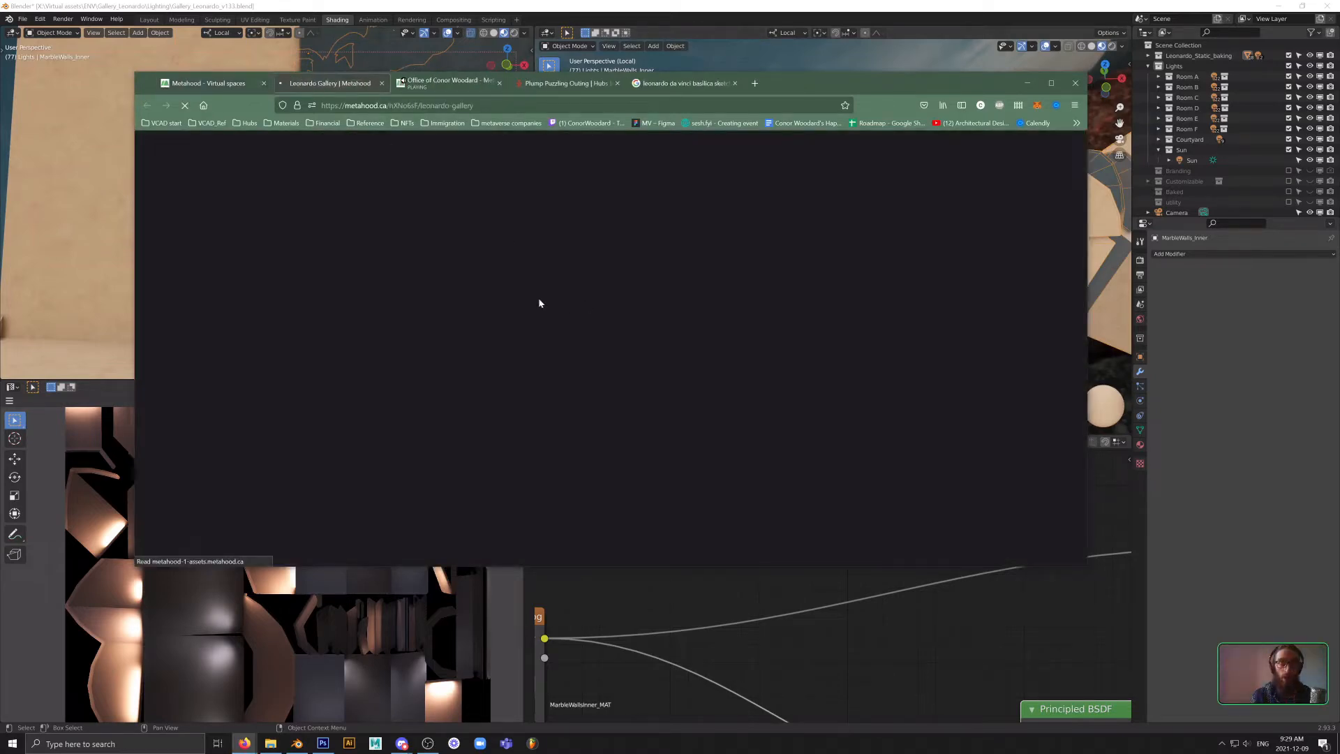
# - Return to Blender, set the larger 3D viewport to solid shading and inspect the gallery's domed roof geometry outside mesh editing
pyautogui.hotkey('alt', 'Tab')
pyautogui.moveTo(810, 209)
pyautogui.mouseDown(button='middle')
pyautogui.moveTo(872, 296)
pyautogui.moveTo(847, 318)
pyautogui.moveTo(855, 280)
pyautogui.moveTo(801, 189)
pyautogui.mouseUp(button='middle')
pyautogui.press('Tab')
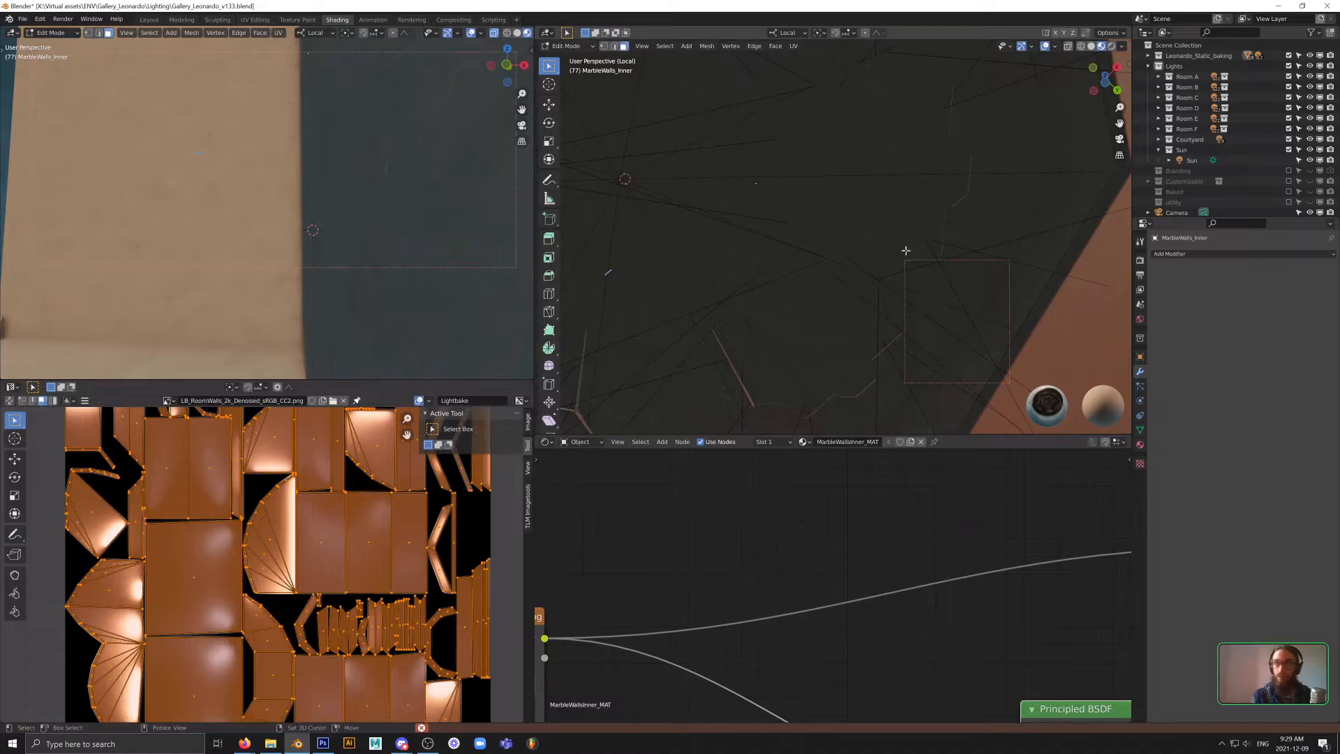
pyautogui.click(1091, 46)
pyautogui.click(1100, 46)
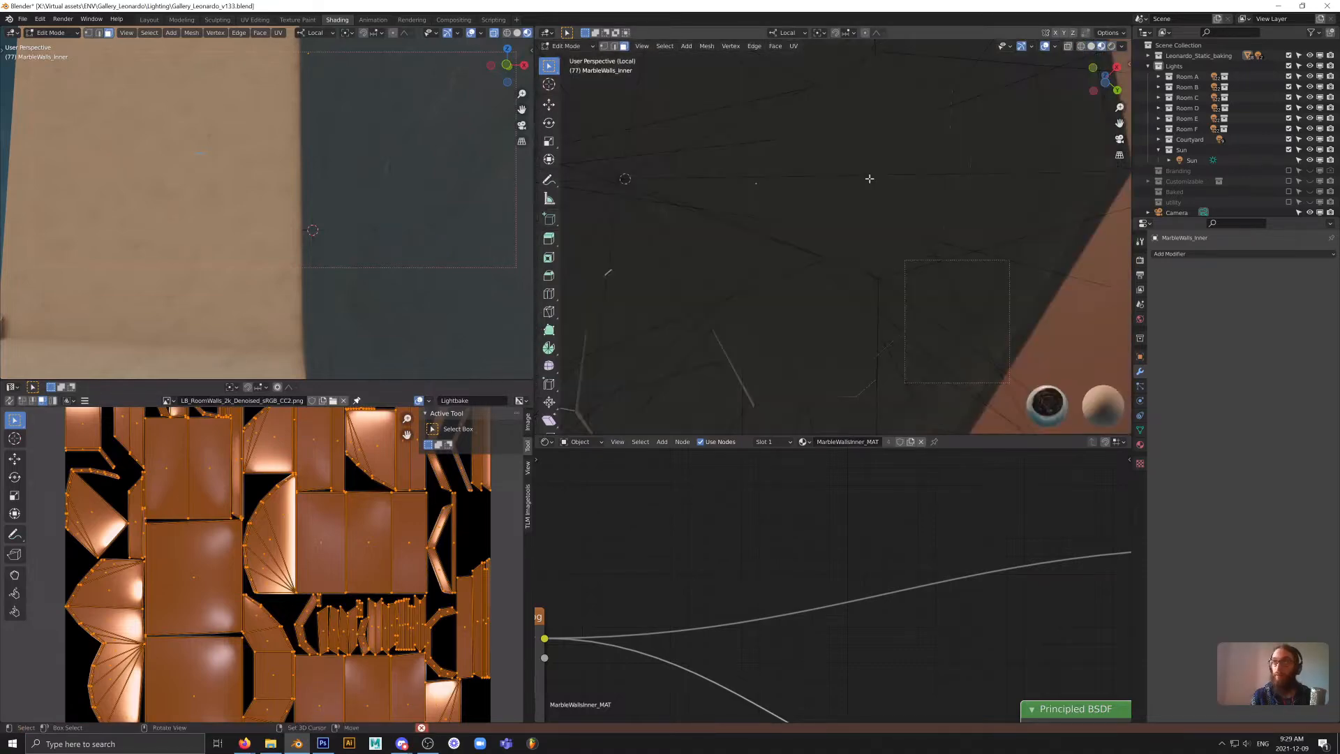
pyautogui.press('Tab')
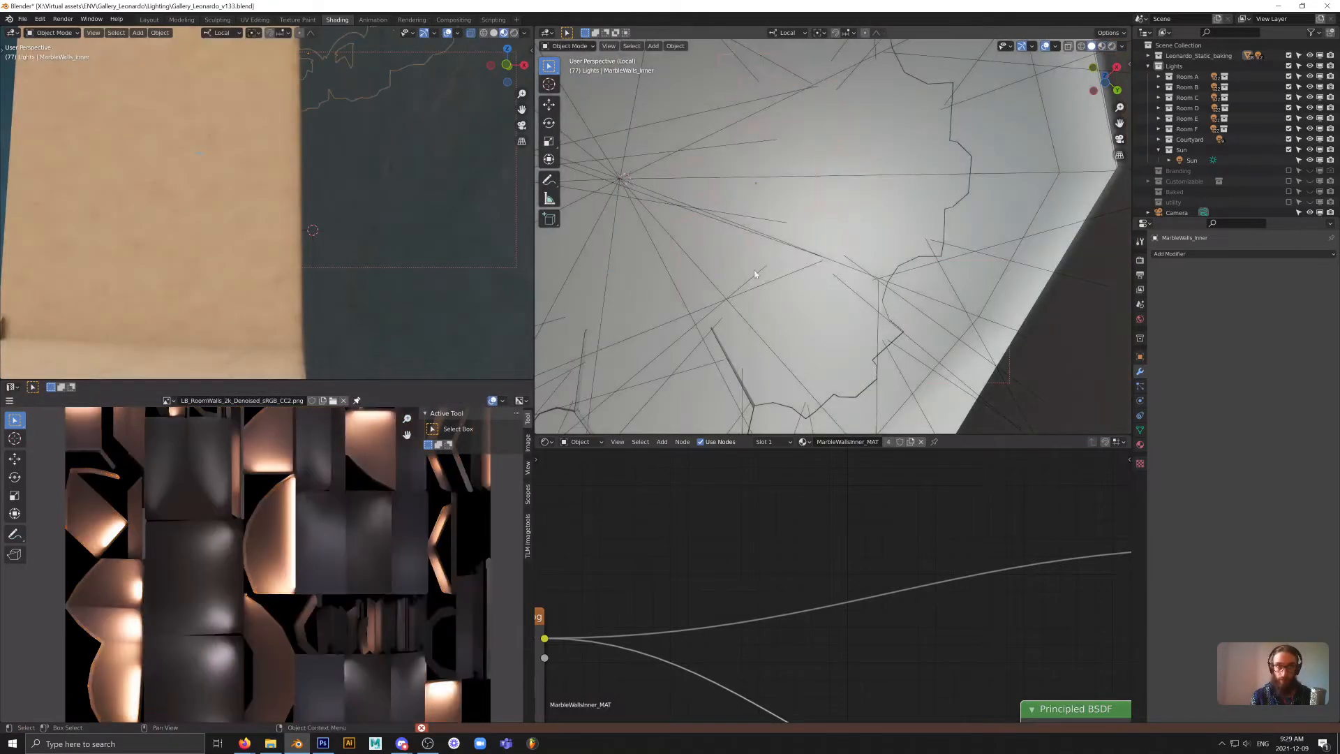
pyautogui.moveTo(783, 319); pyautogui.dragTo(794, 365, button='middle')
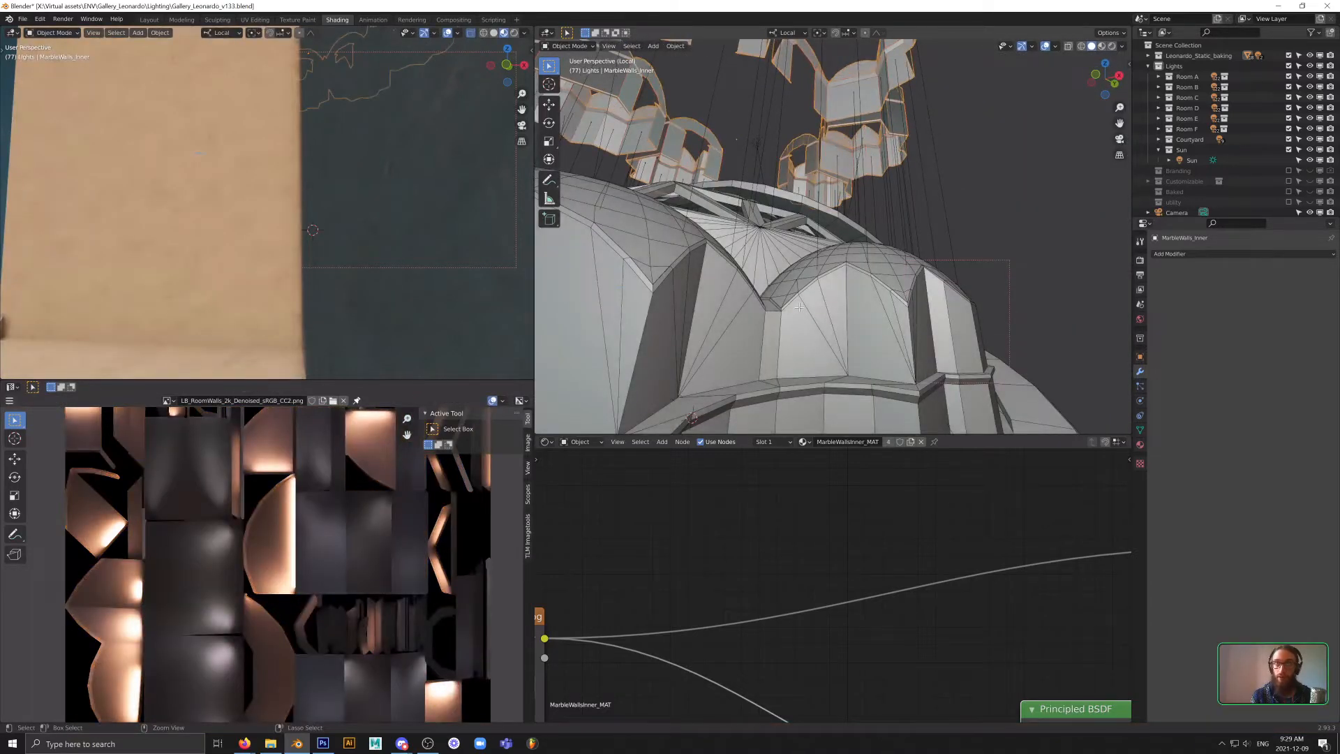
pyautogui.press('Tab')
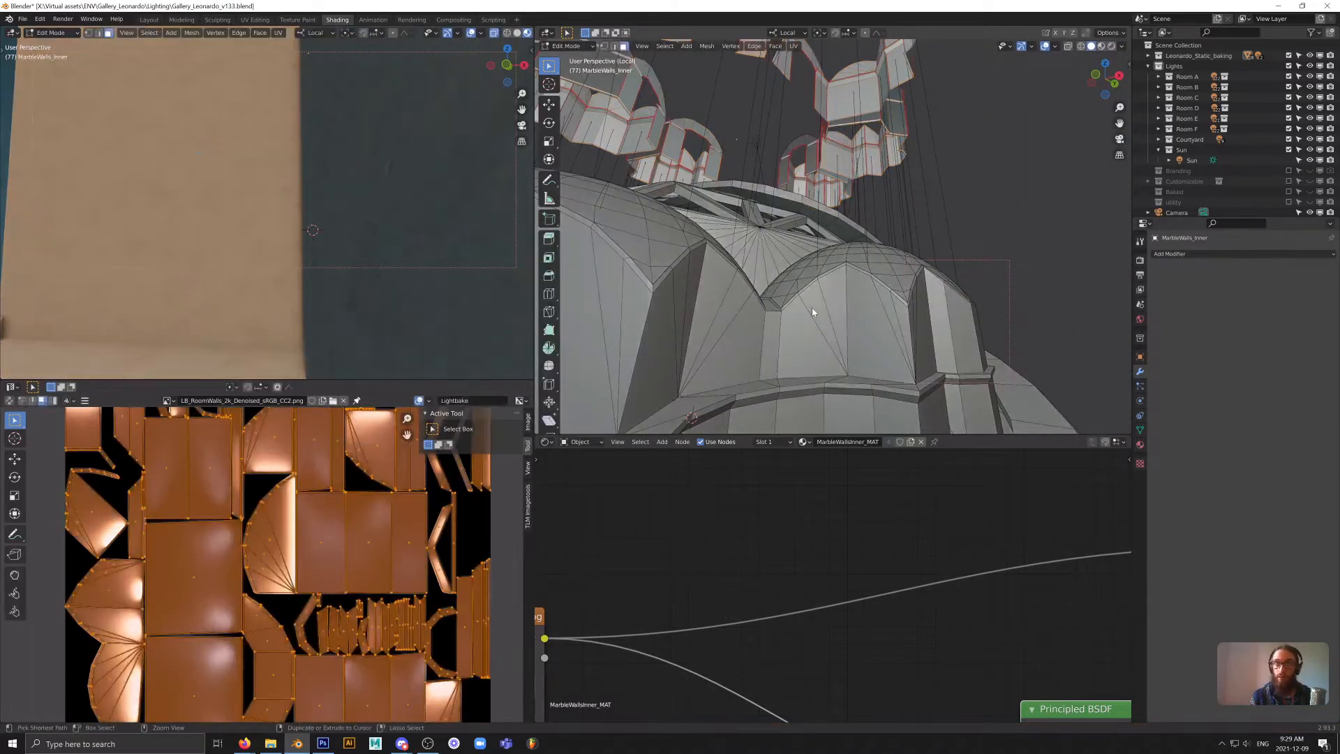
pyautogui.press('Tab')
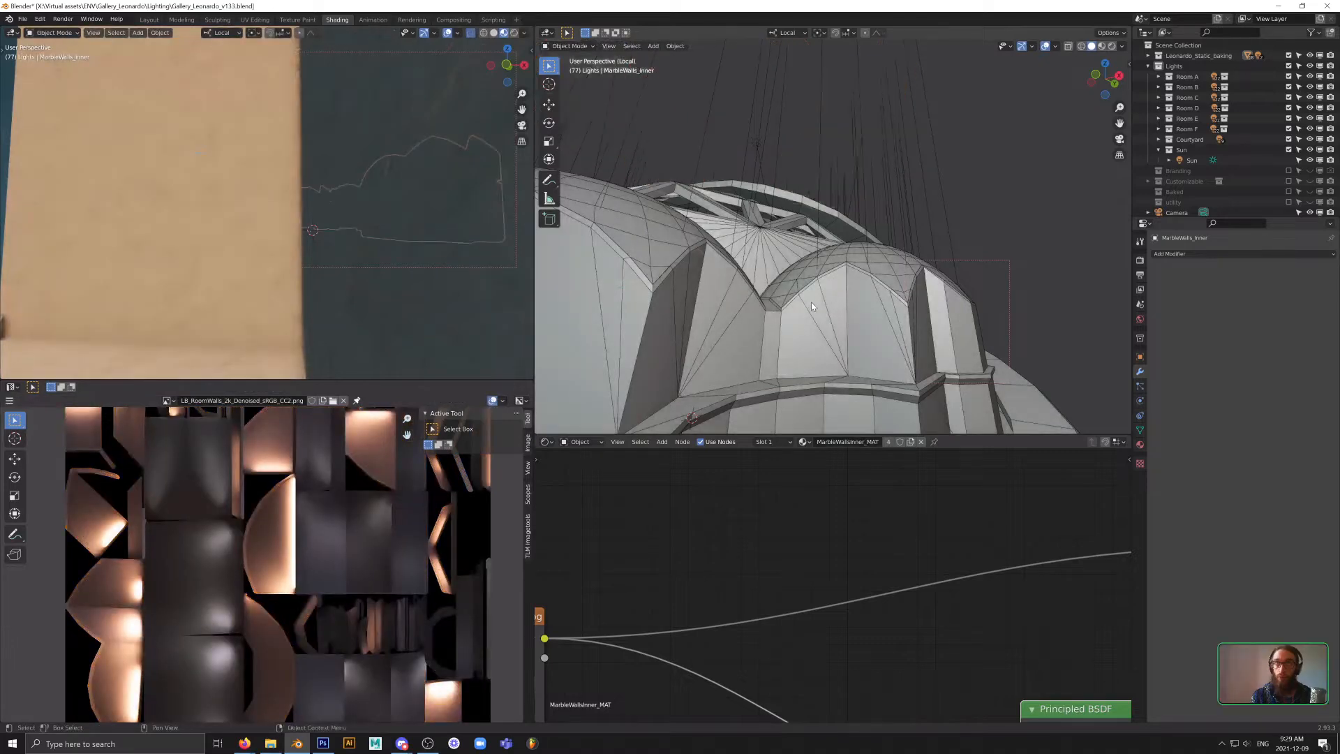
# - Select the Sun light above the open-framed dome
pyautogui.click(813, 338)
pyautogui.moveTo(812, 338); pyautogui.dragTo(819, 275, button='middle')
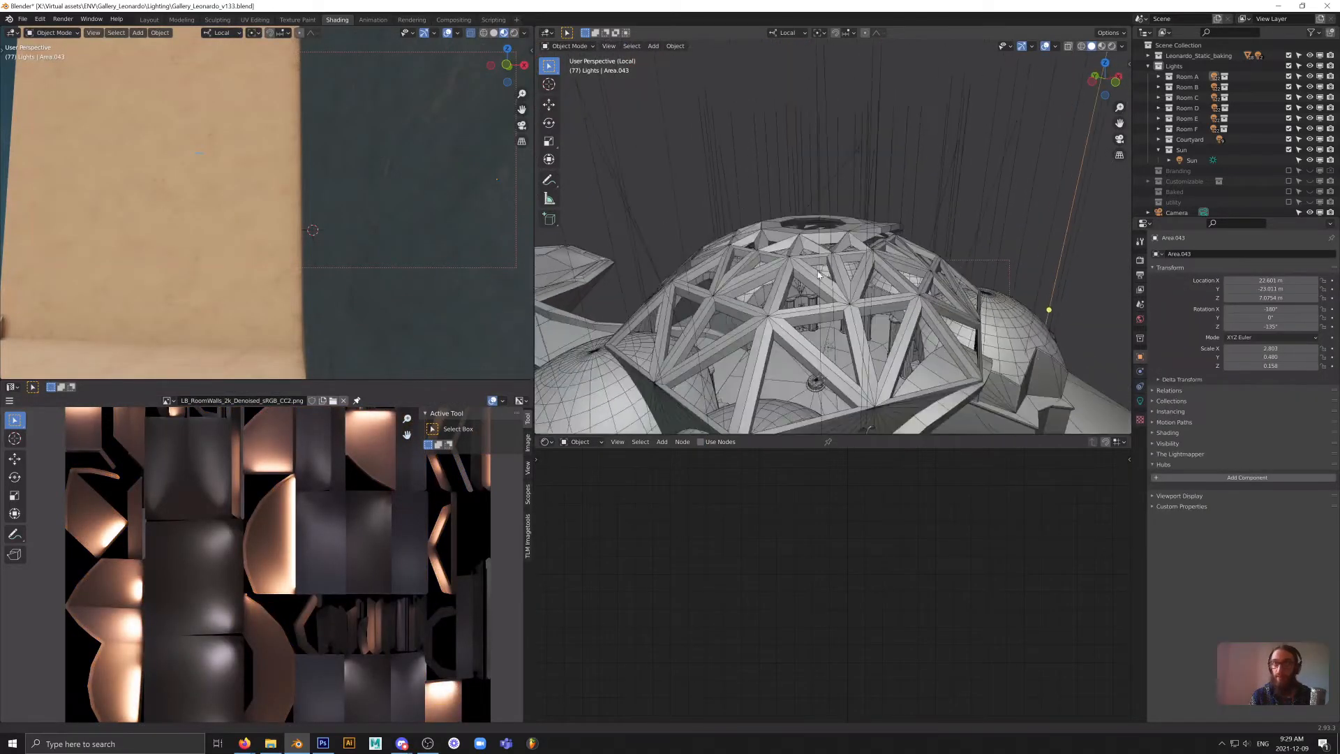
pyautogui.click(849, 162)
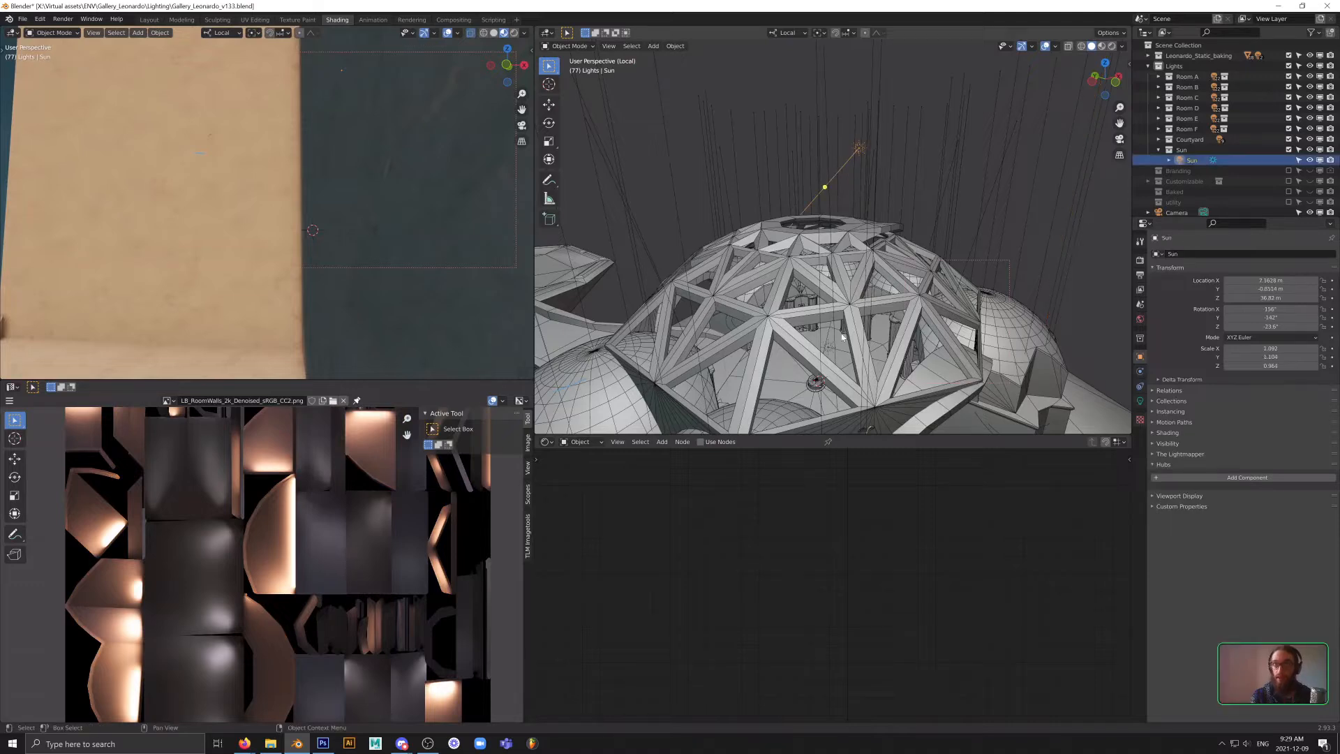
# - Examine the columned interior of the gallery model and its wall-mounted spotlights
pyautogui.moveTo(861, 286); pyautogui.dragTo(768, 360, button='middle')
pyautogui.scroll(6, 820, 275)
pyautogui.scroll(4, 775, 314)
pyautogui.moveTo(774, 314); pyautogui.dragTo(715, 257, button='middle')
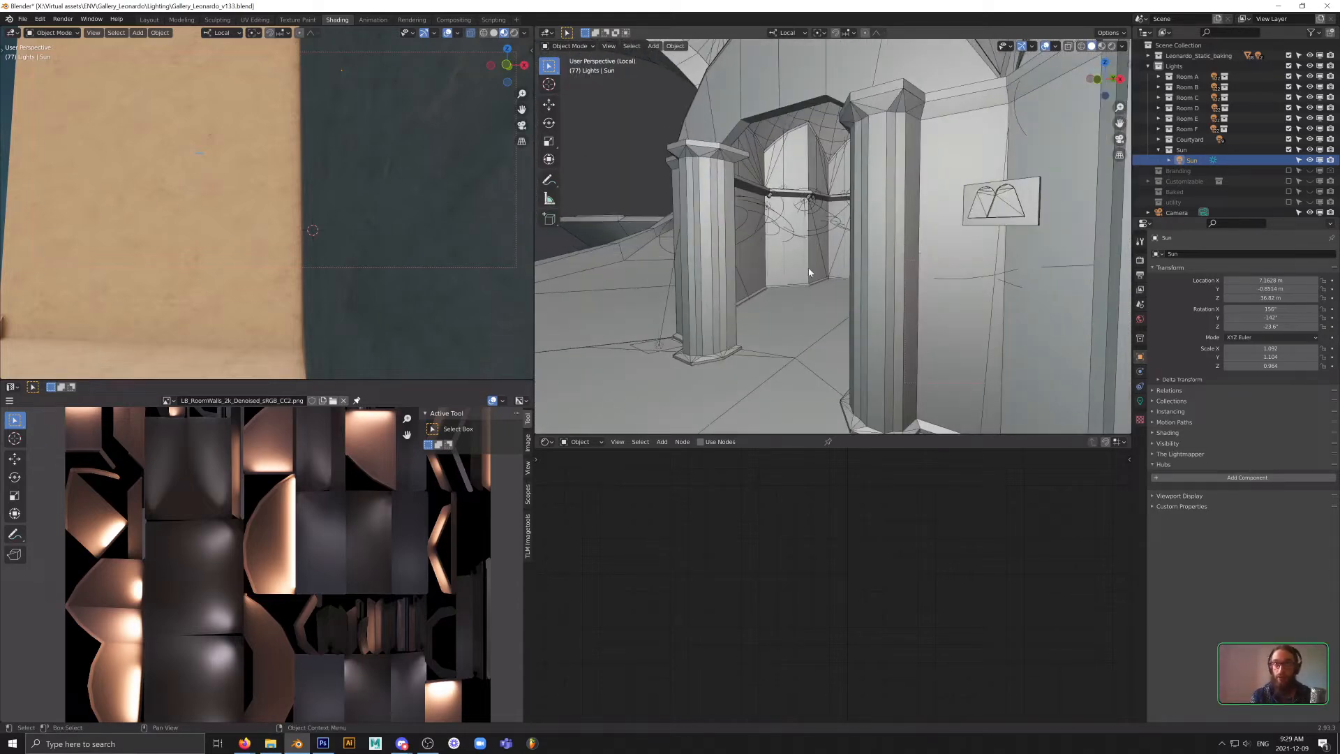
pyautogui.moveTo(802, 293); pyautogui.dragTo(822, 296, button='middle')
# - Switch to the browser and enter the Leonardo Gallery room in Metahood
pyautogui.hotkey('alt', 'Tab')
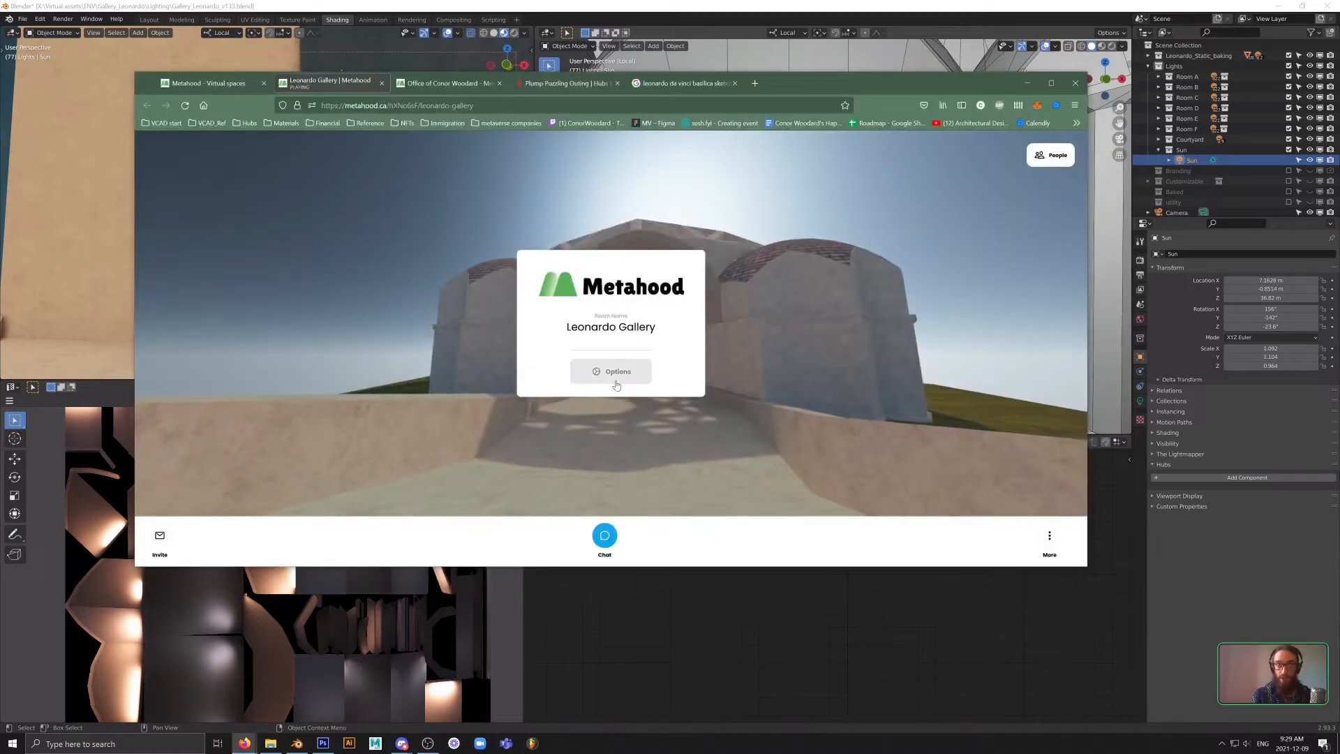
pyautogui.click(616, 384)
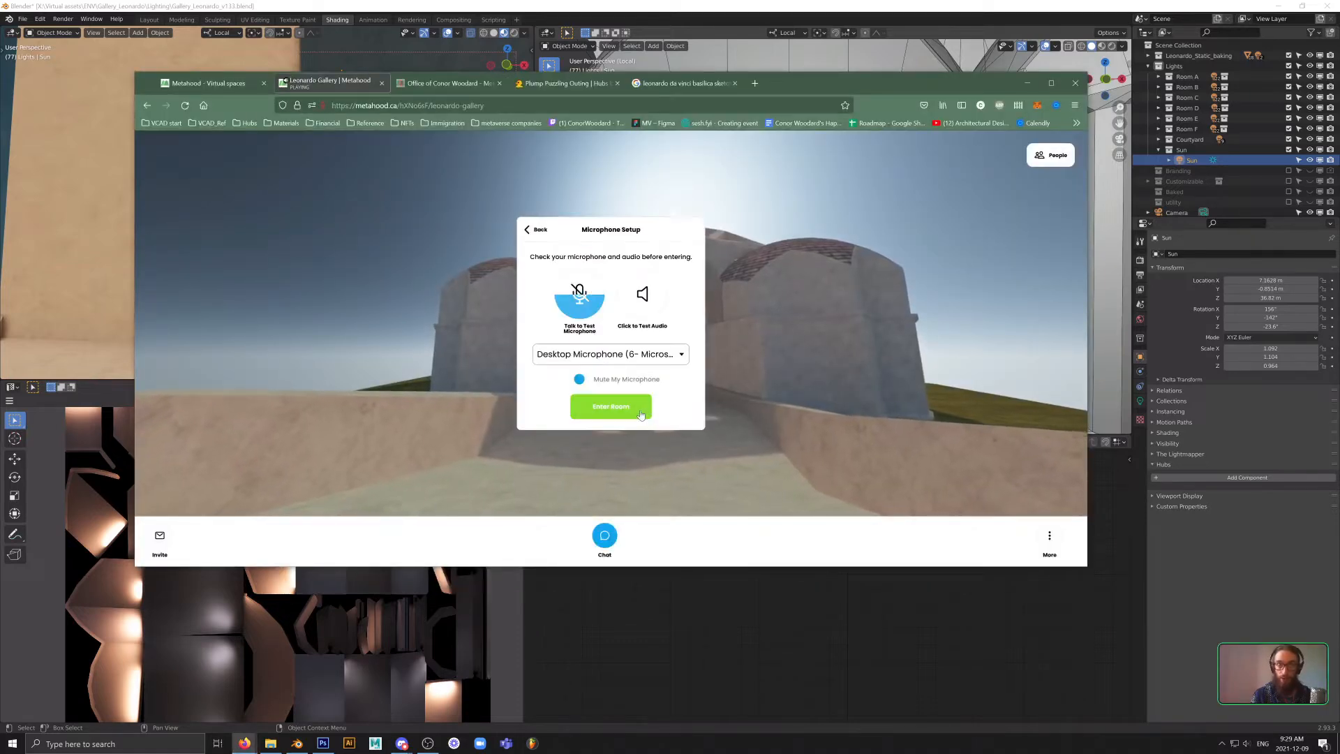
pyautogui.click(641, 413)
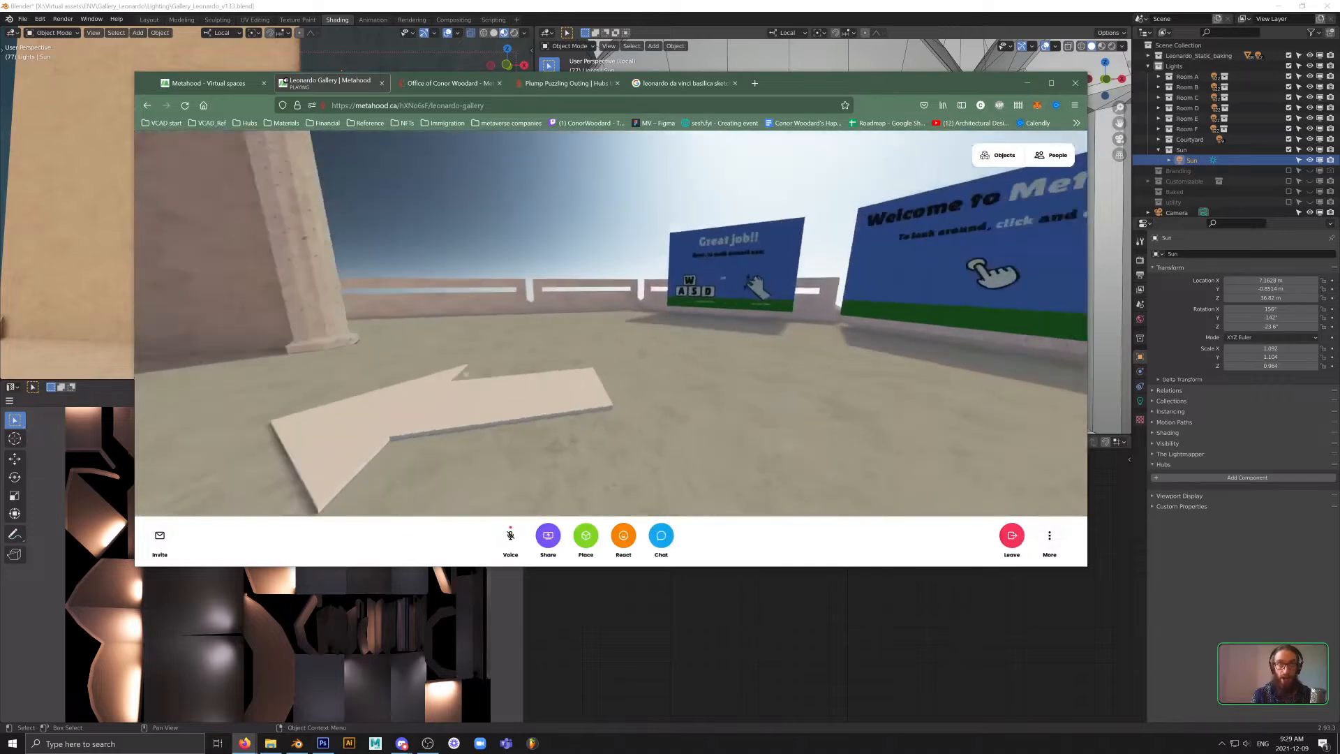
# - Walk through the entrance passage and along the tiled path into the main domed hall
pyautogui.moveTo(466, 375); pyautogui.dragTo(577, 331)
pyautogui.press('w')
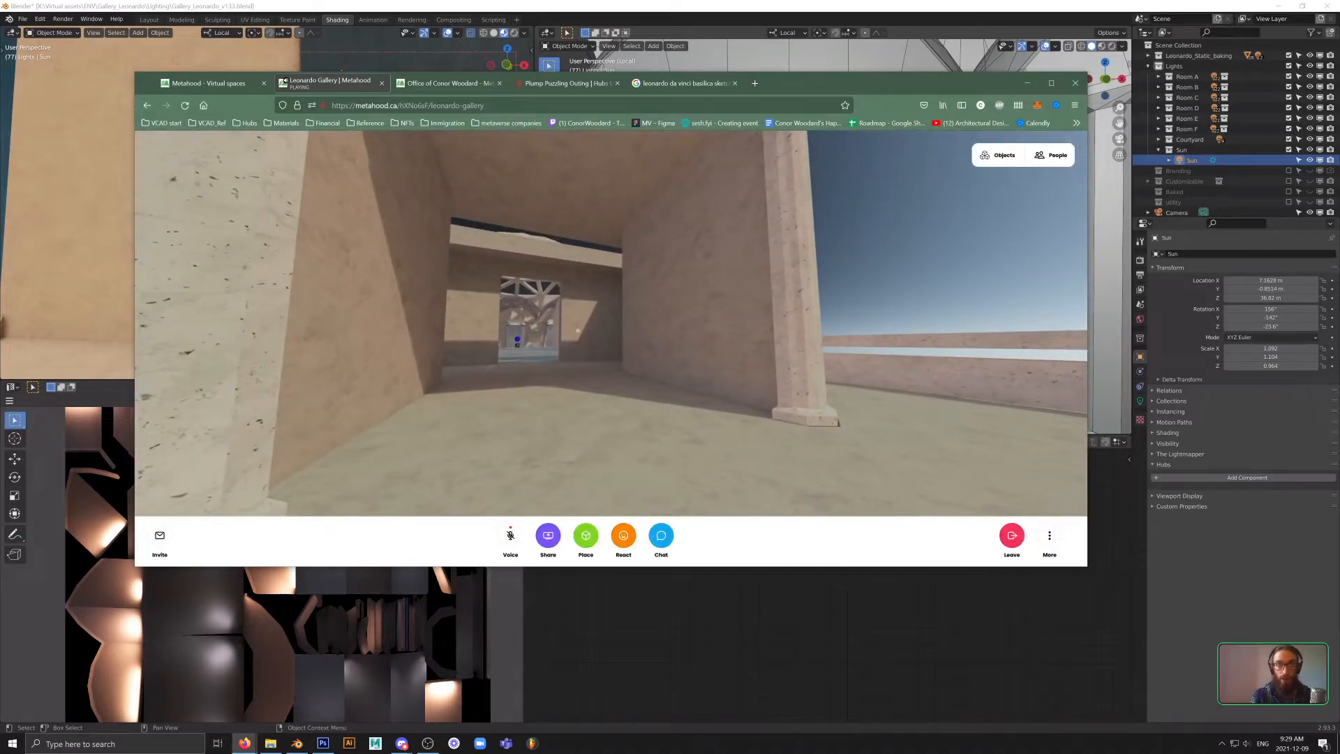
pyautogui.press('w')
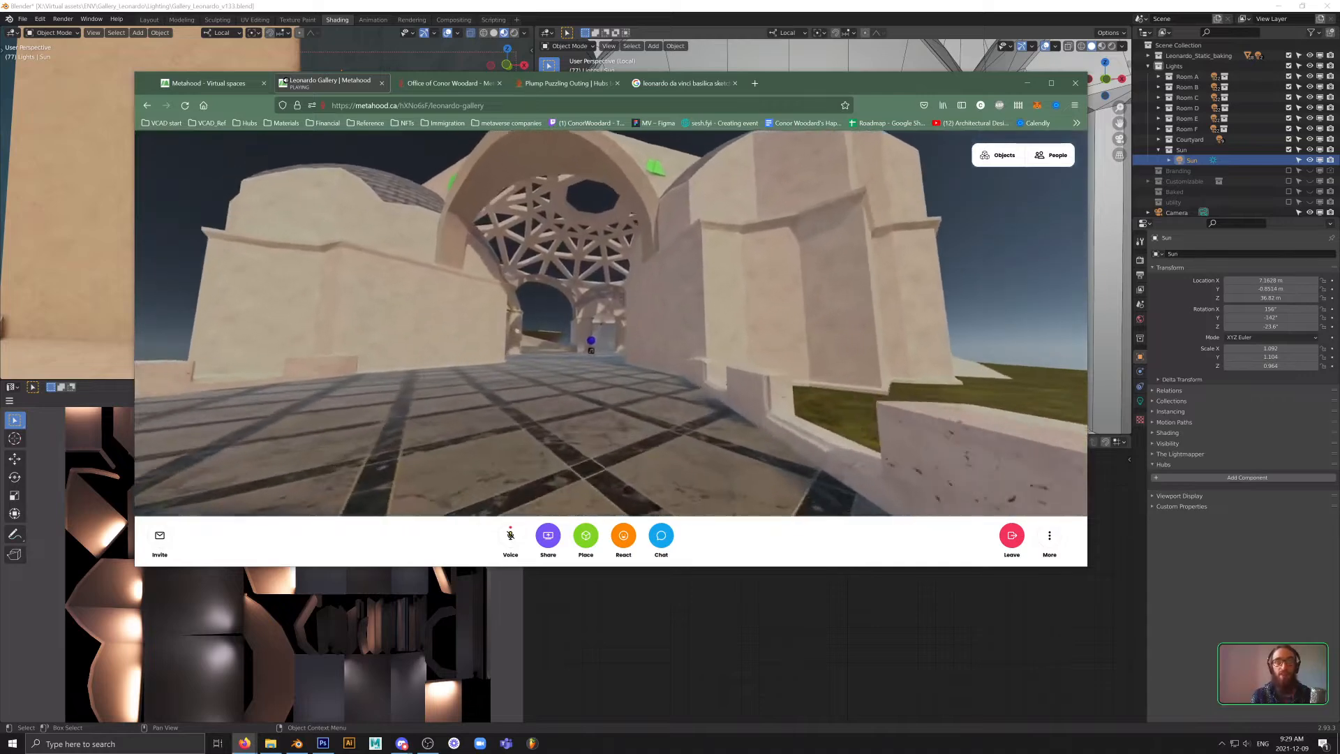
pyautogui.press('w')
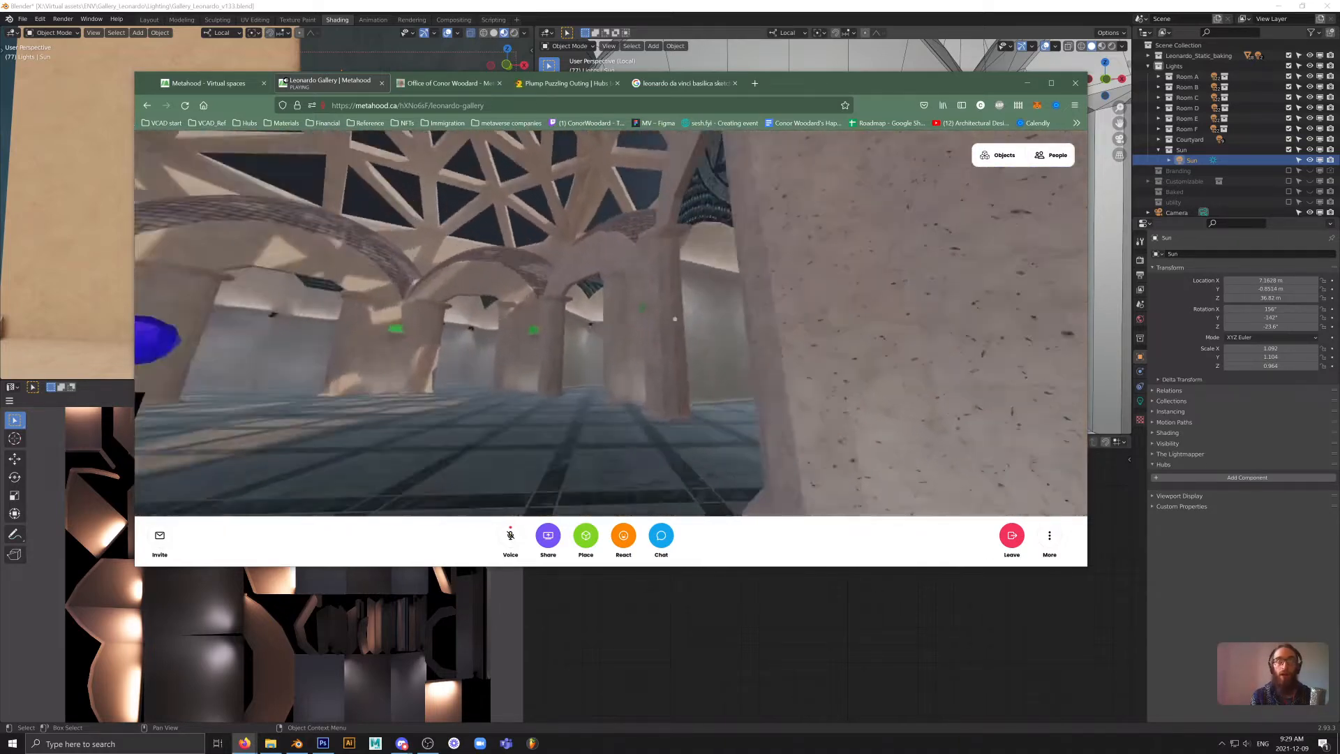
# - Enter a side room off the hall and examine the spotlight shading baked on its walls
pyautogui.moveTo(675, 319); pyautogui.dragTo(723, 320)
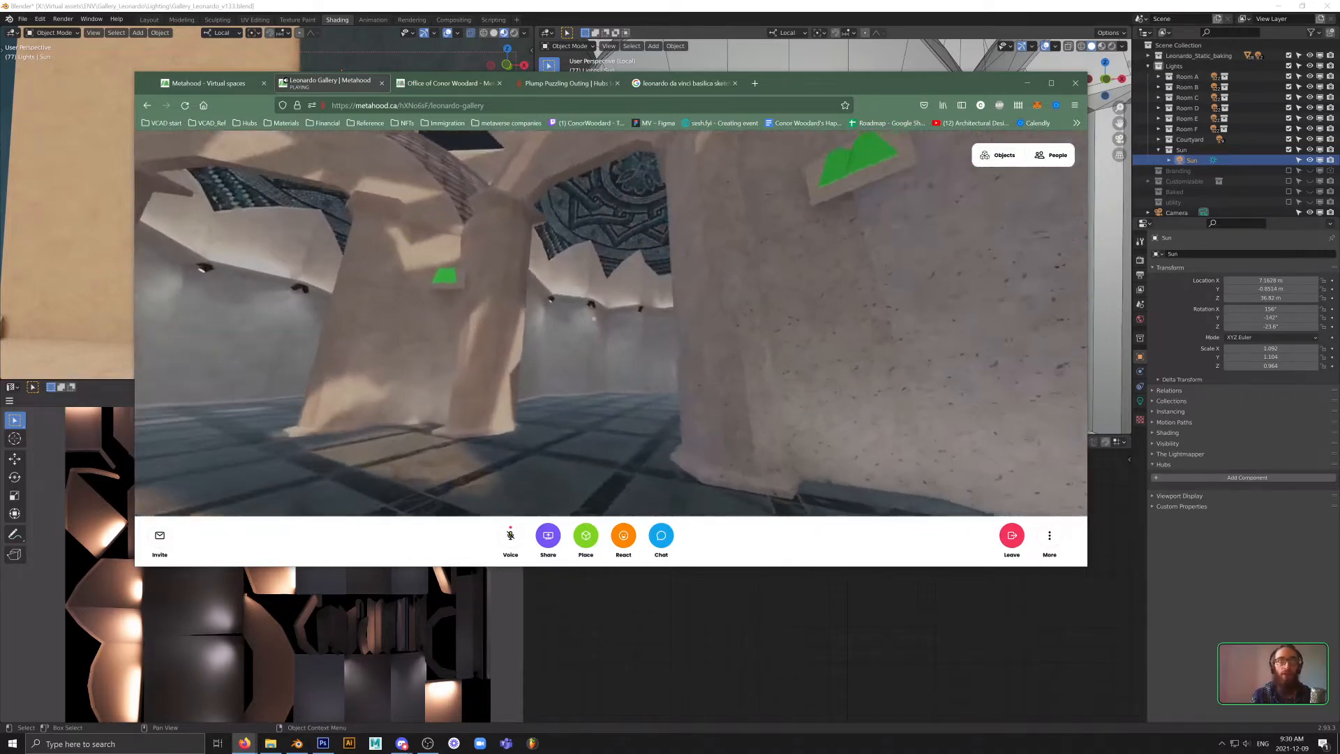
pyautogui.press('w')
pyautogui.moveTo(469, 334); pyautogui.dragTo(515, 334)
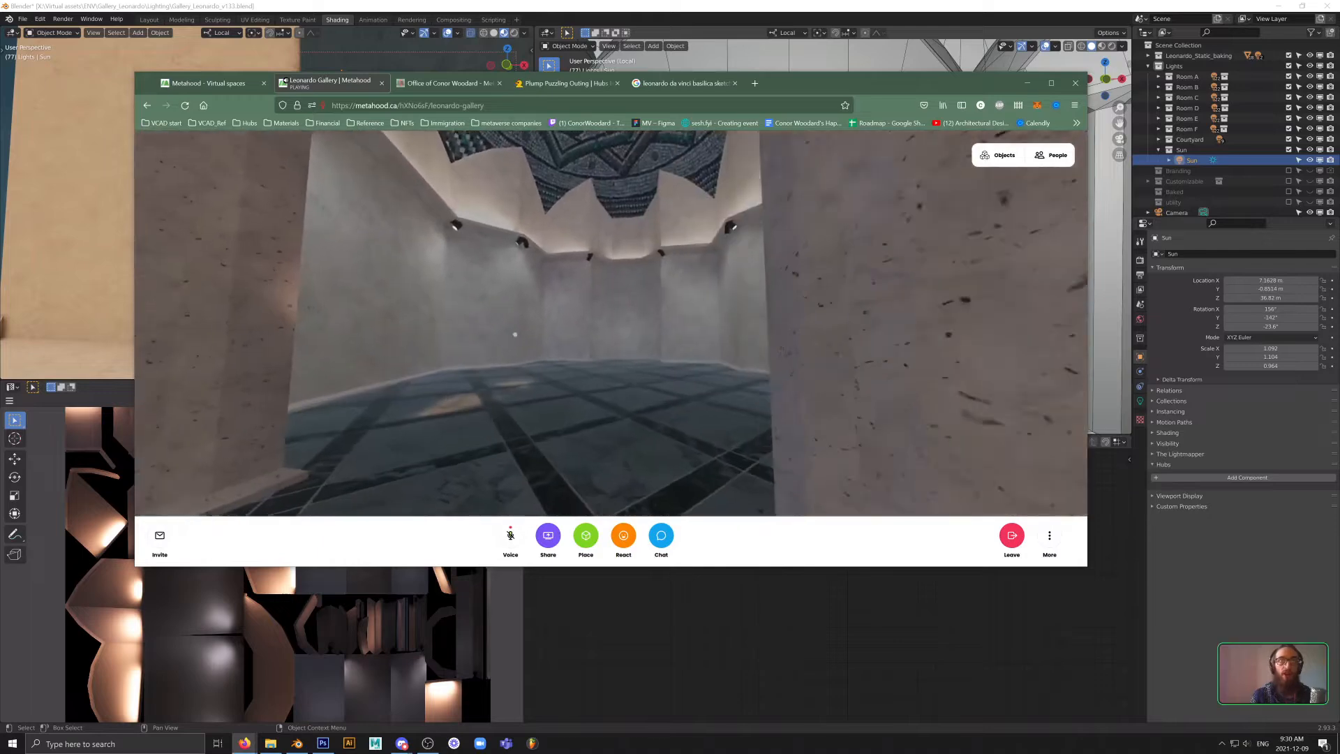
pyautogui.moveTo(397, 336); pyautogui.dragTo(189, 324)
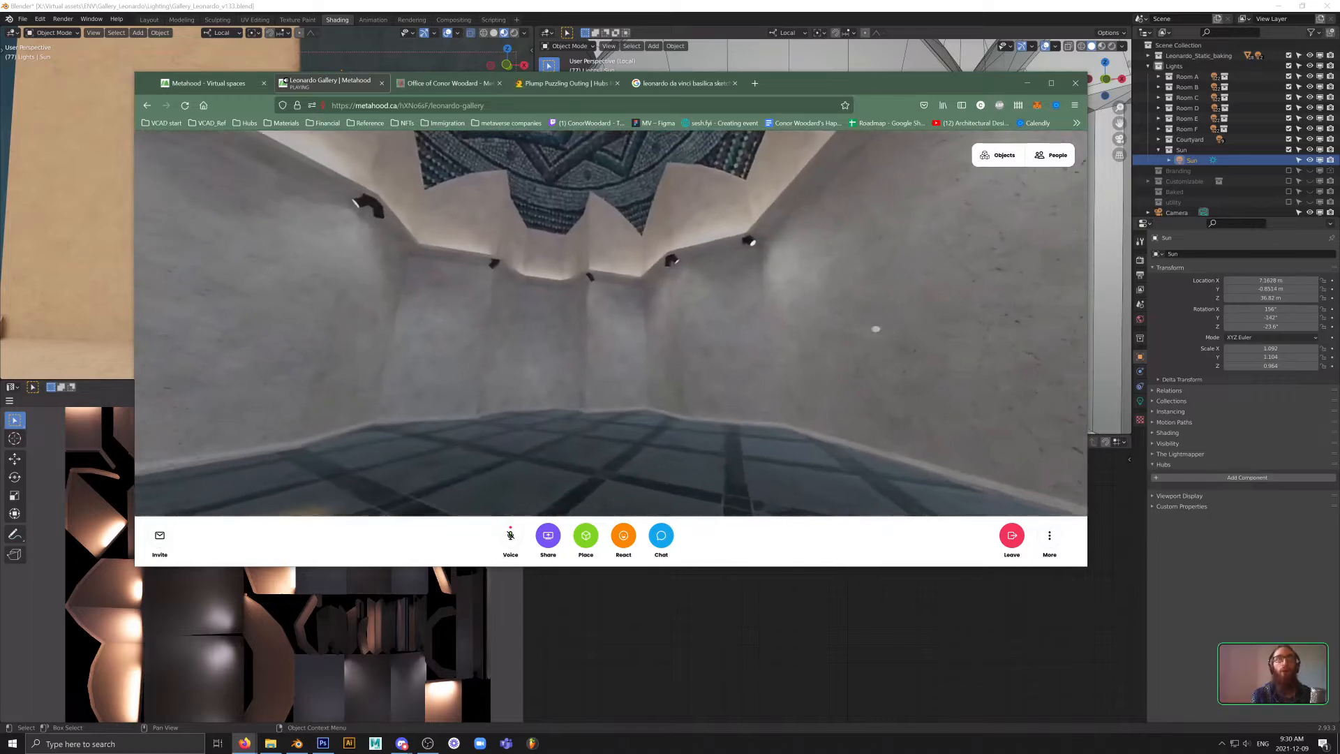
pyautogui.moveTo(551, 330); pyautogui.dragTo(807, 340)
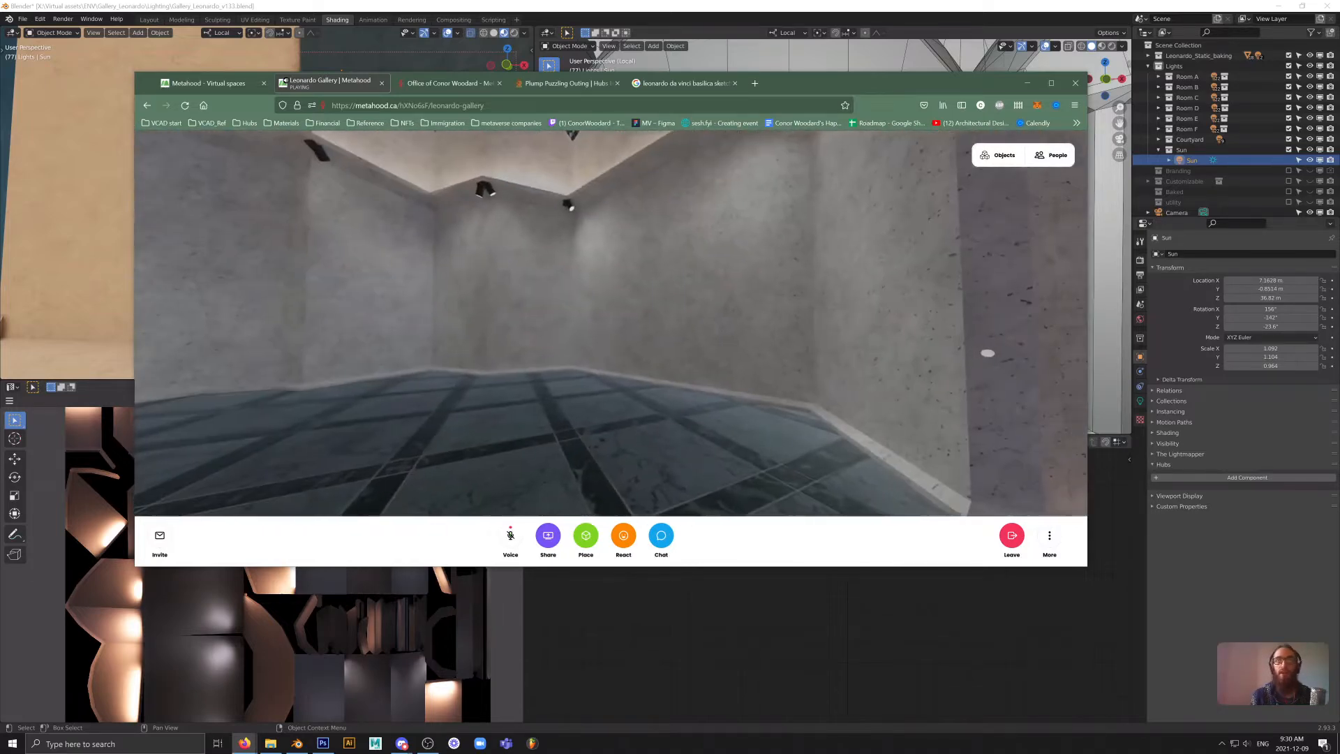
pyautogui.moveTo(907, 351); pyautogui.dragTo(780, 386)
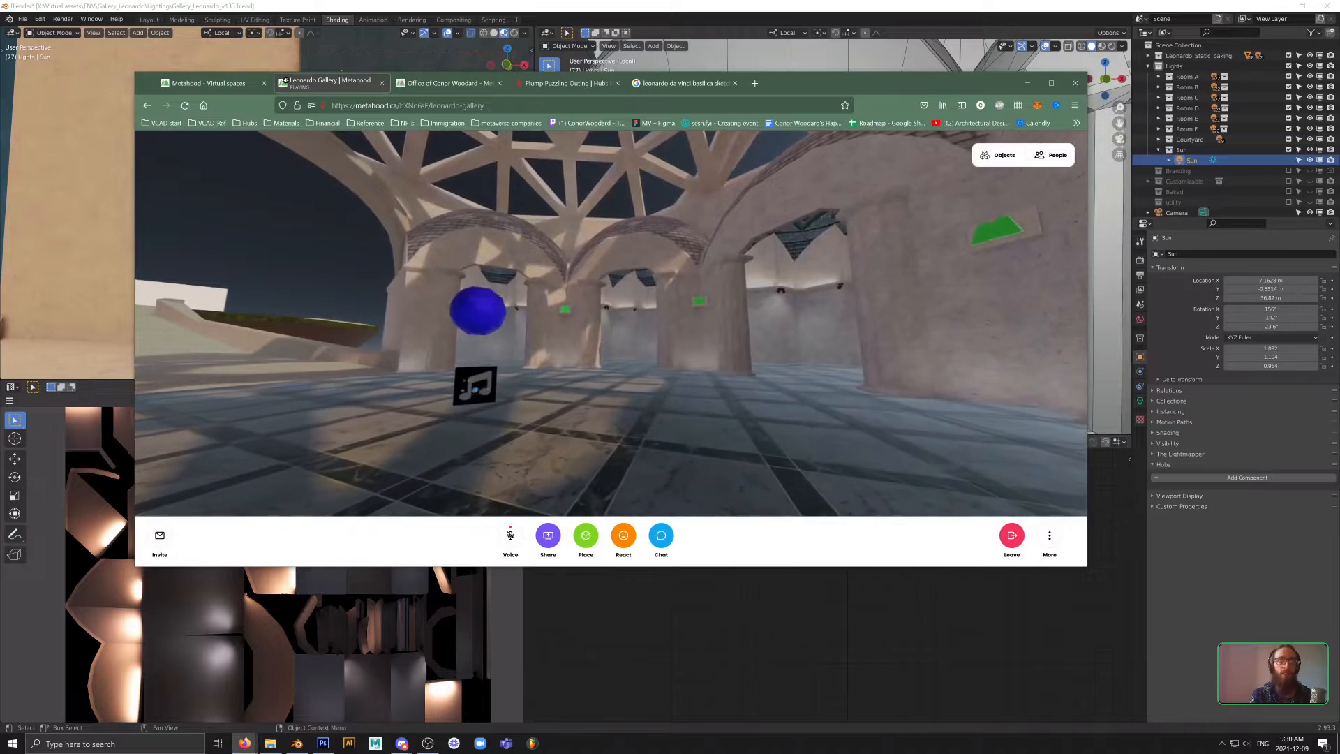
# - Look around the central hall and walk toward the side rooms to examine the baked sunlight on arches and floor
pyautogui.moveTo(476, 390); pyautogui.dragTo(683, 356)
pyautogui.press('s')
pyautogui.moveTo(842, 350); pyautogui.dragTo(253, 363)
pyautogui.press('w')
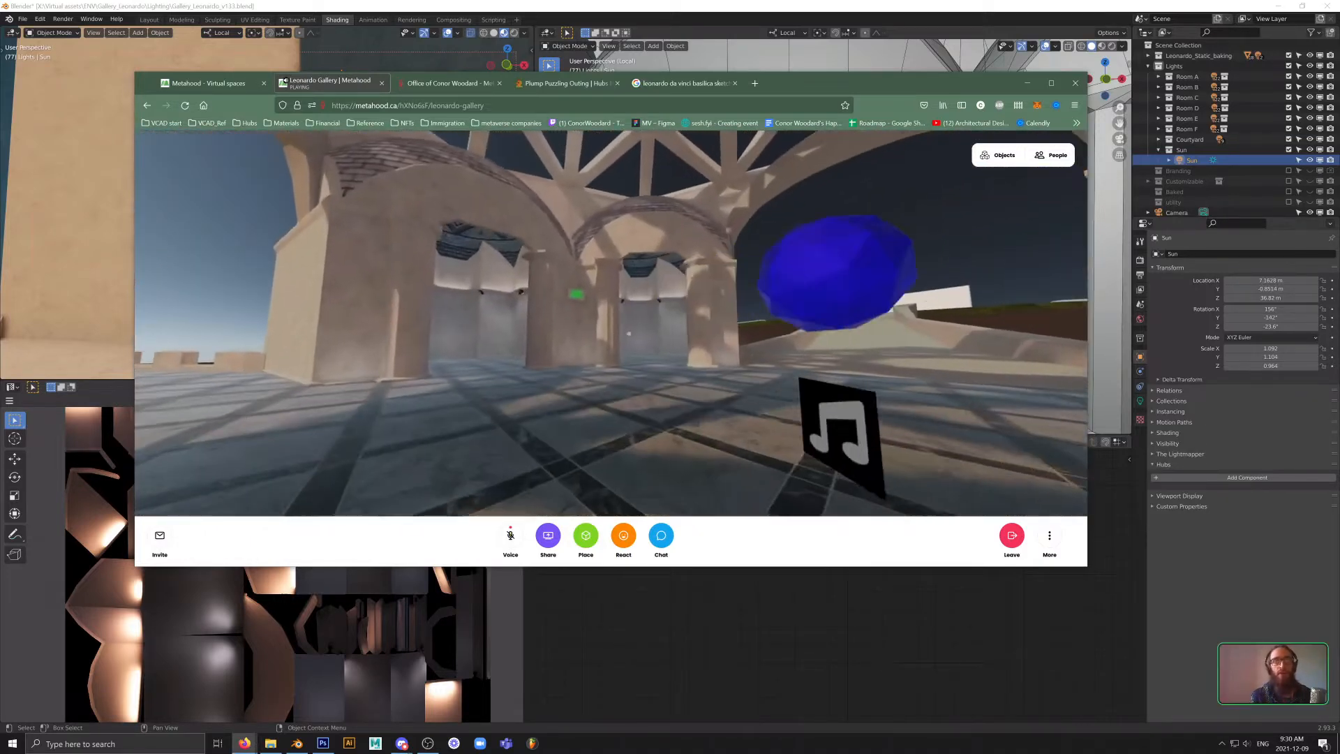
pyautogui.press('w')
pyautogui.moveTo(608, 332); pyautogui.dragTo(493, 323)
# - Return to Blender and display the LB_RoomCeiling_128samp_32bit_2048 bake in the image editor
pyautogui.click(1026, 83)
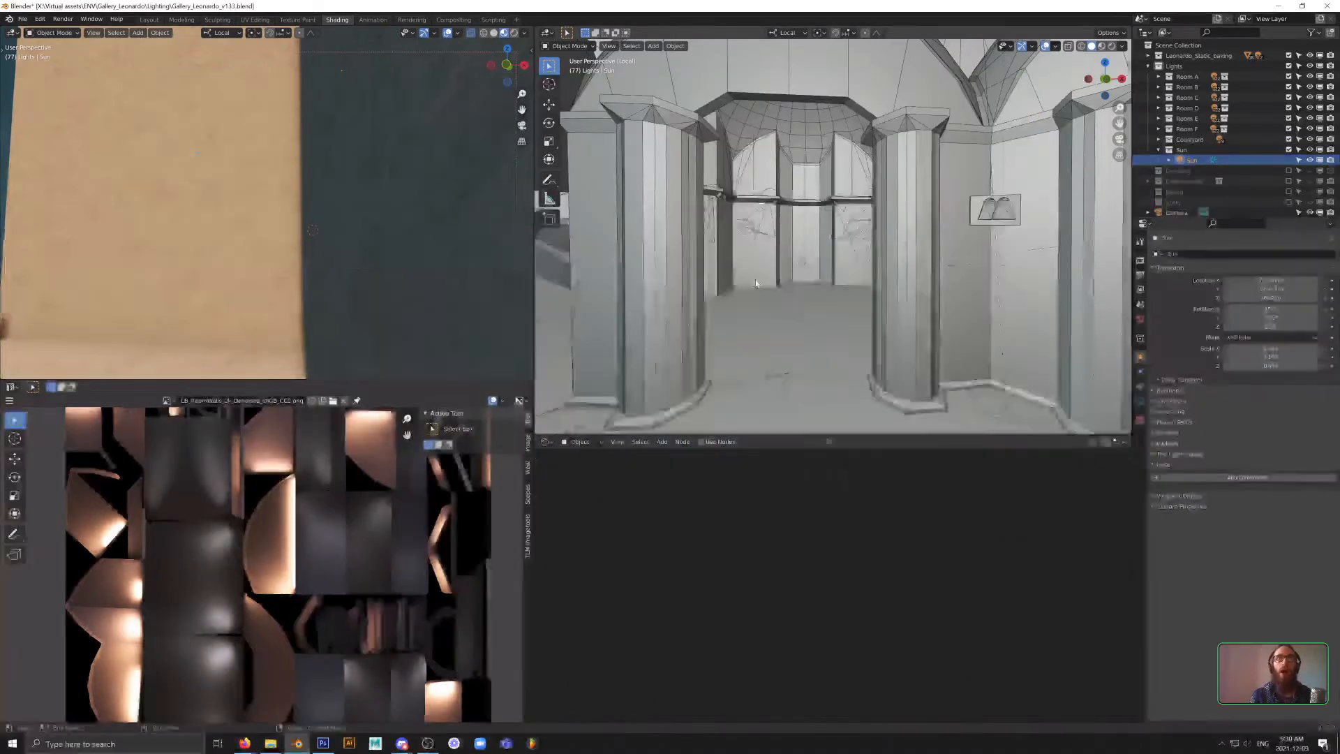
pyautogui.moveTo(810, 265); pyautogui.dragTo(966, 270, button='middle')
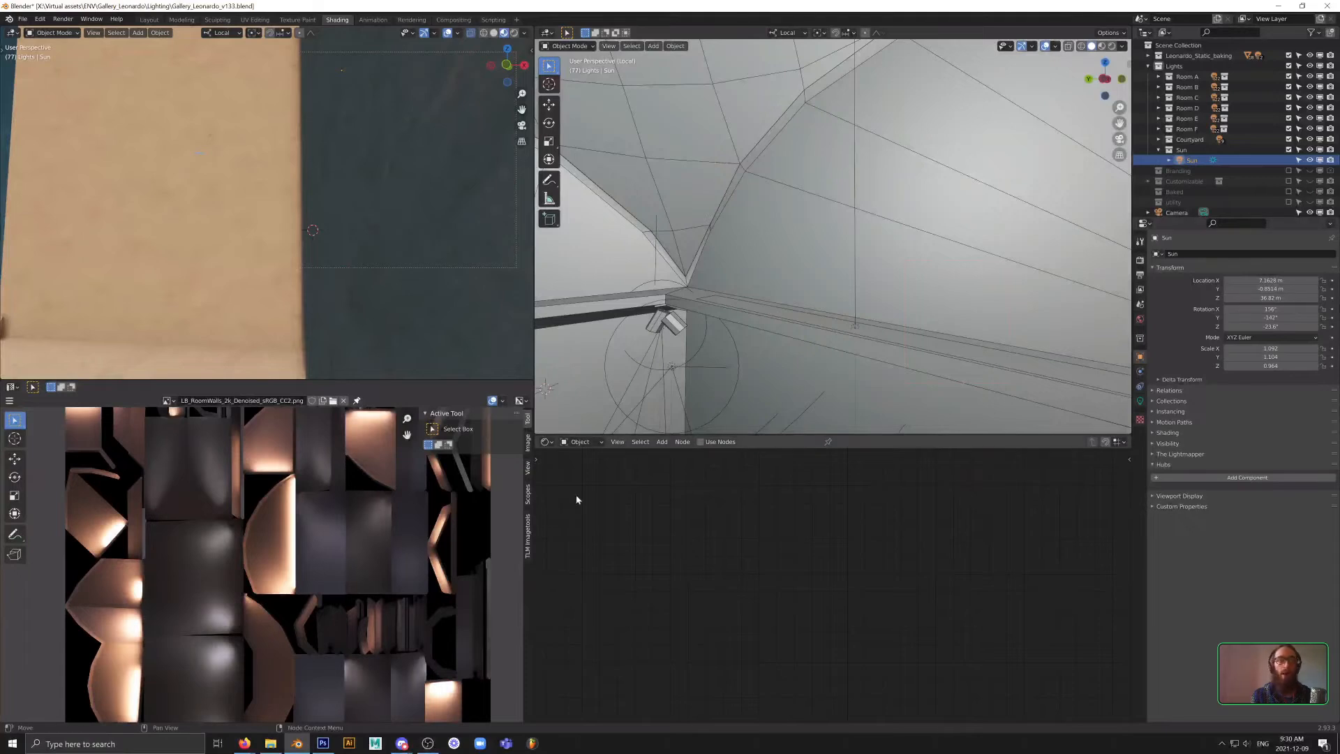
pyautogui.scroll(-2, 283, 497)
pyautogui.scroll(1, 283, 497)
pyautogui.click(169, 401)
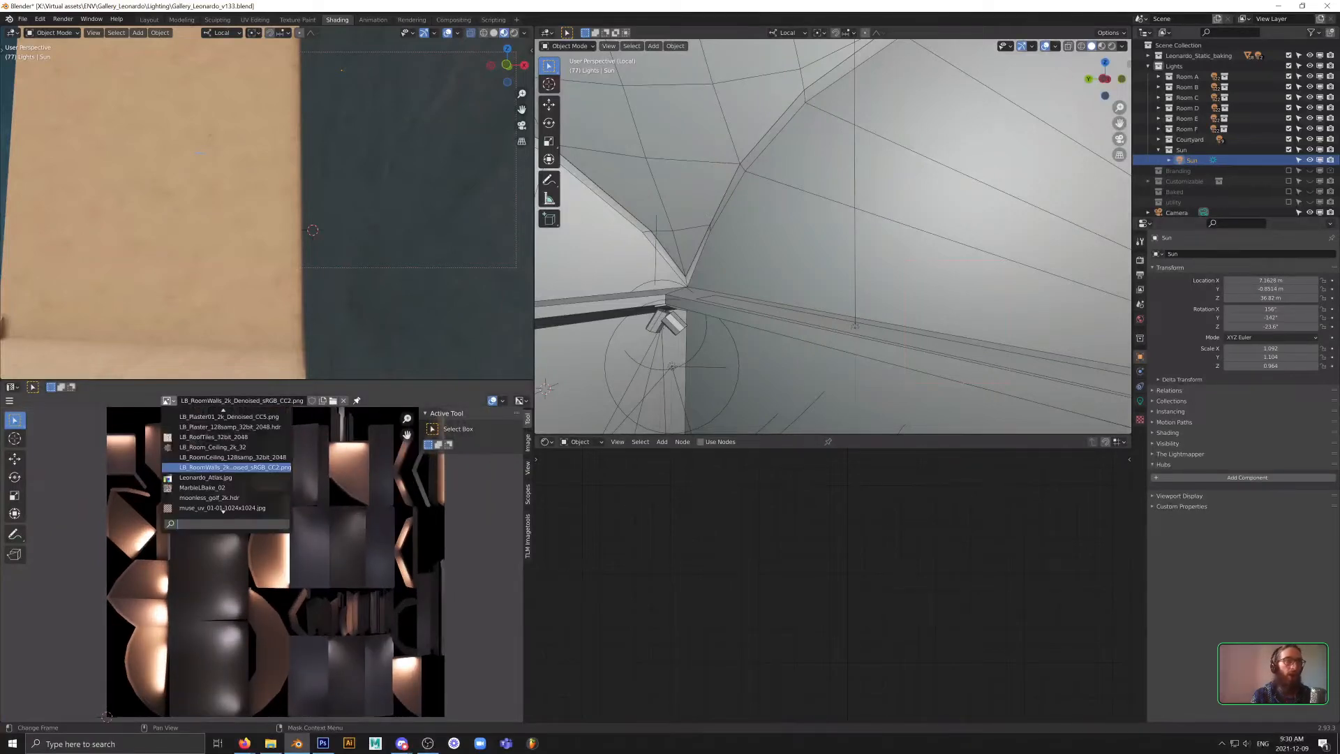
pyautogui.press('Up')
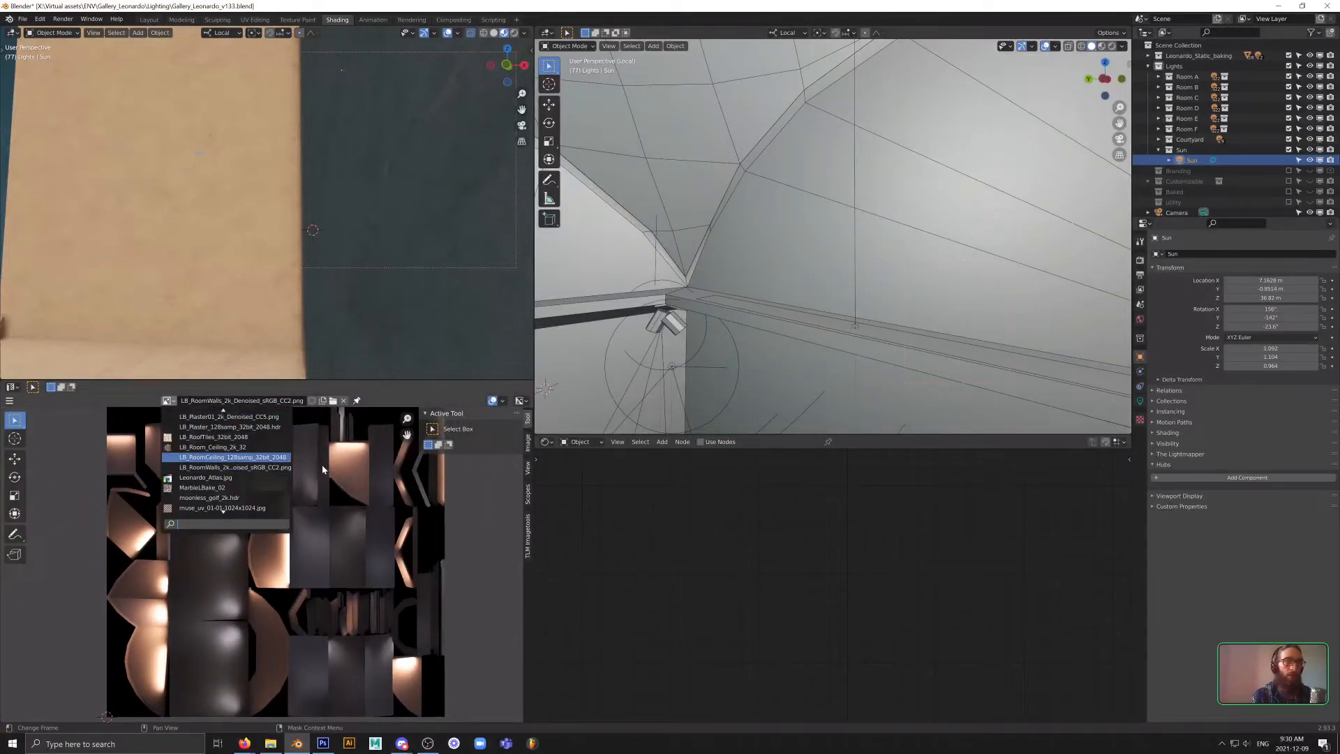
pyautogui.press('Return')
# - Examine the tile detail and overall layout of the room ceiling bake
pyautogui.scroll(5, 219, 524)
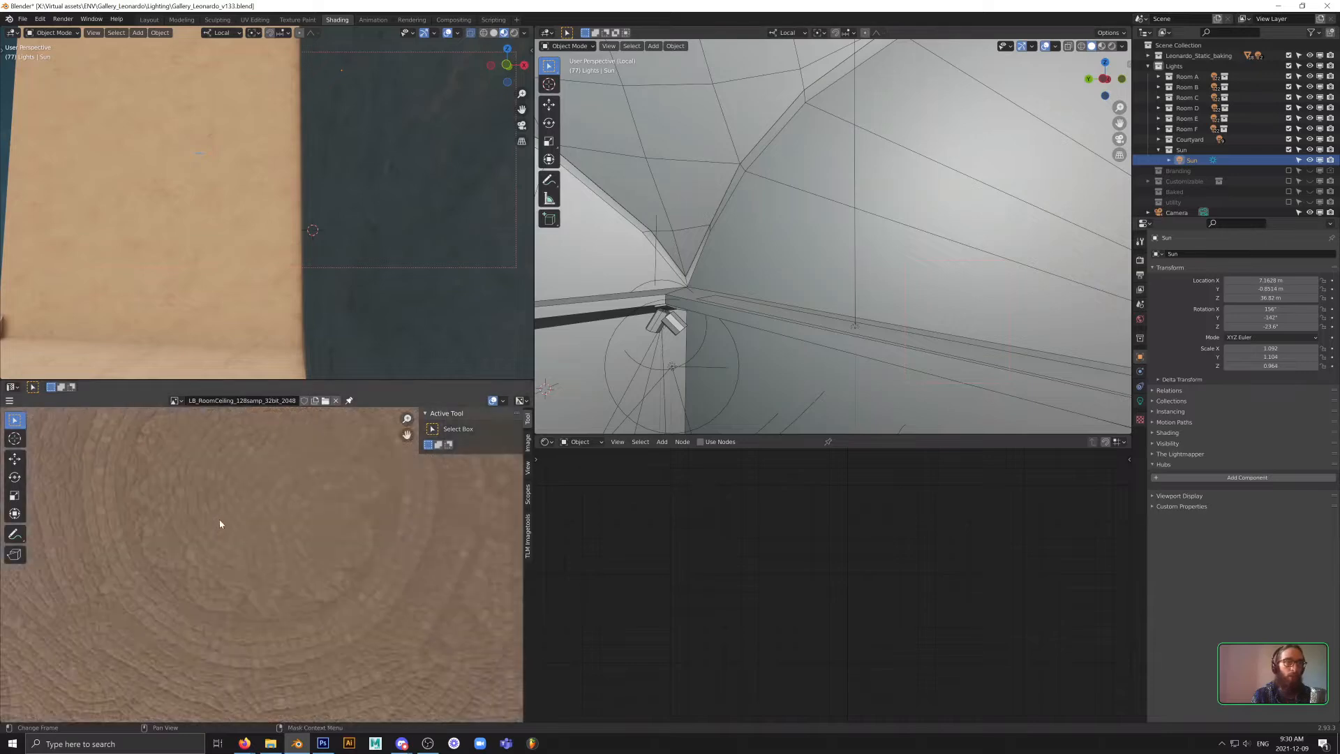
pyautogui.moveTo(193, 616); pyautogui.dragTo(365, 509, button='middle')
pyautogui.scroll(3, 245, 620)
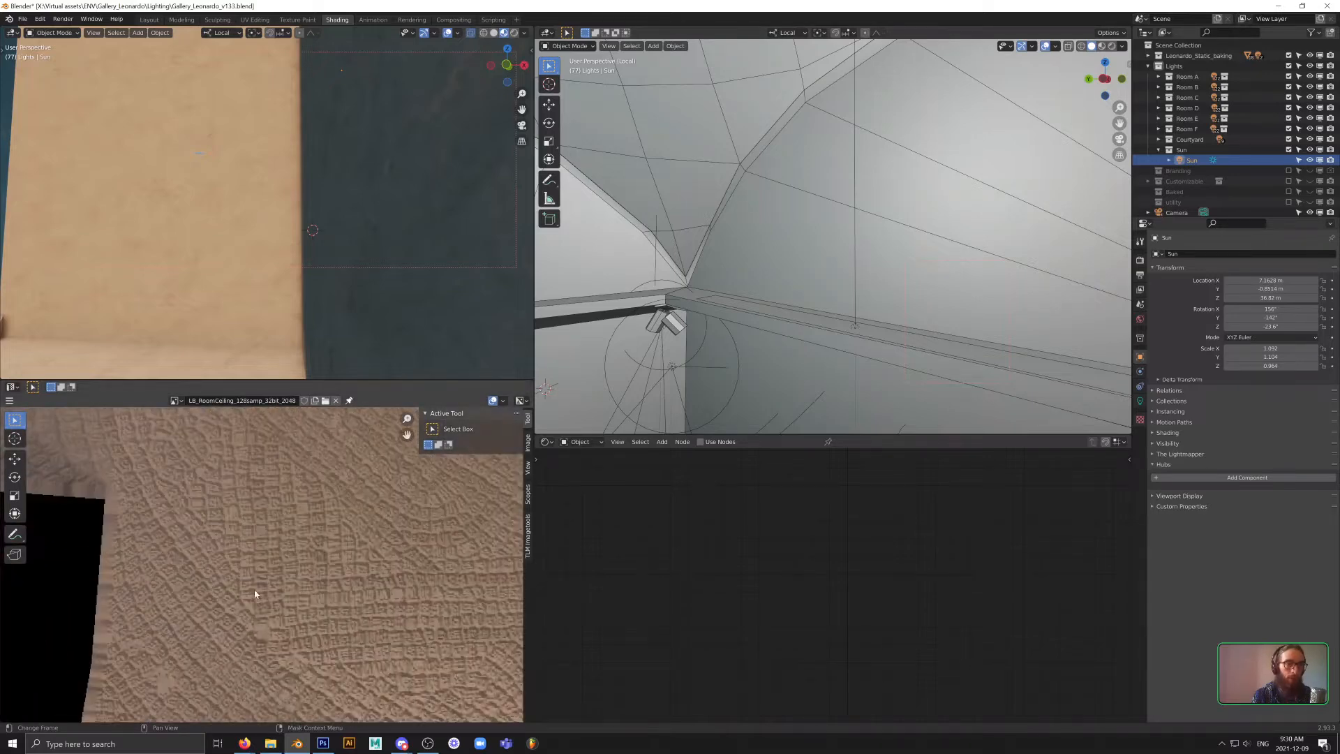
pyautogui.moveTo(227, 464); pyautogui.dragTo(283, 598, button='middle')
pyautogui.moveTo(283, 516); pyautogui.dragTo(251, 628, button='middle')
pyautogui.scroll(-8, 320, 230)
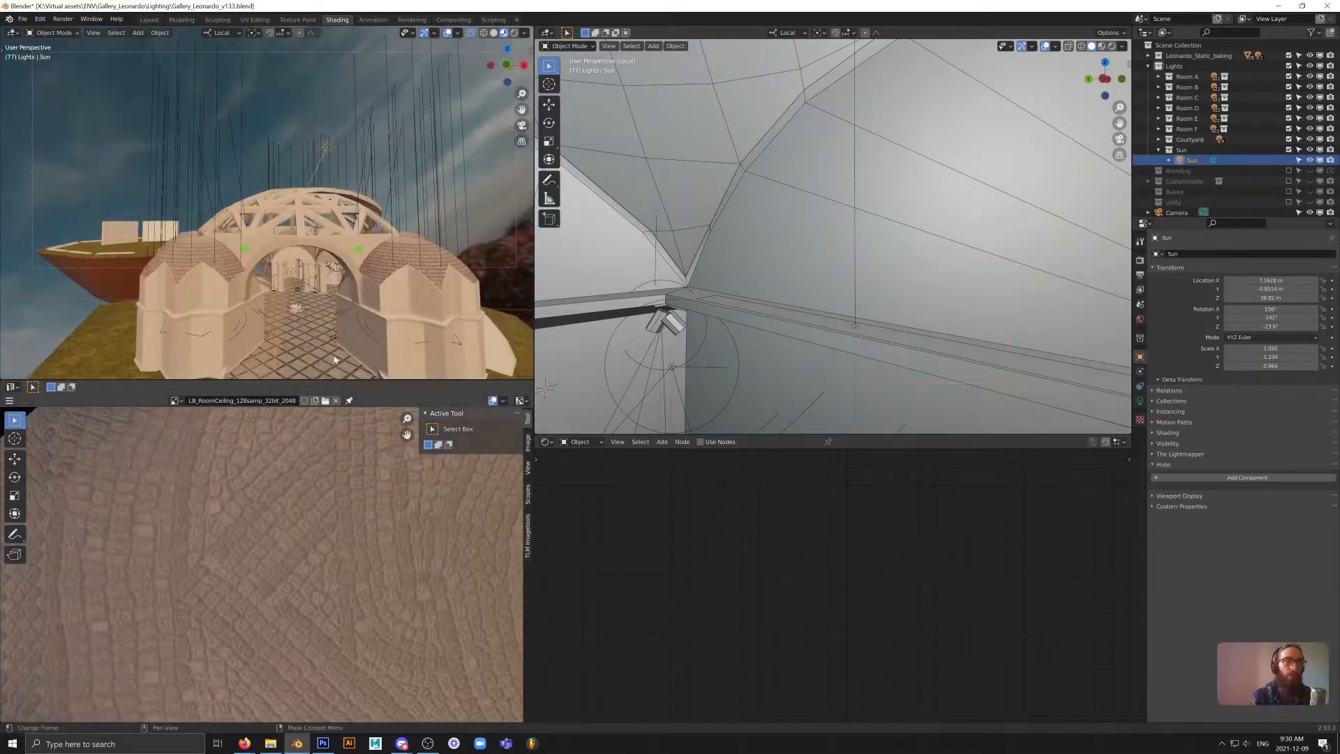
pyautogui.moveTo(150, 617); pyautogui.dragTo(388, 654, button='middle')
pyautogui.scroll(-8, 387, 650)
pyautogui.moveTo(381, 553); pyautogui.dragTo(361, 511, button='middle')
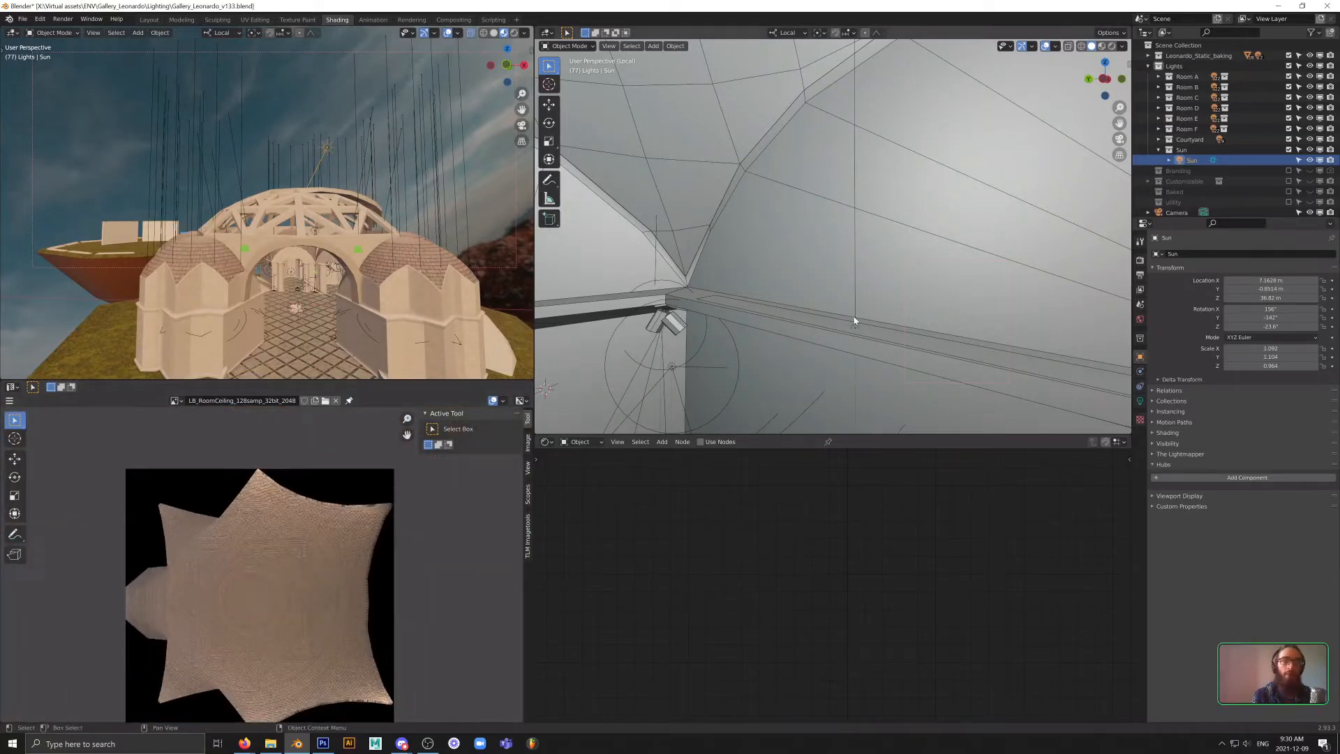
# - Compare the room's domed ceiling mesh in the viewport with the mosaic ceiling in the Metahood gallery
pyautogui.scroll(-8, 853, 318)
pyautogui.moveTo(852, 304); pyautogui.dragTo(935, 258, button='middle')
pyautogui.moveTo(868, 303); pyautogui.dragTo(872, 300, button='middle')
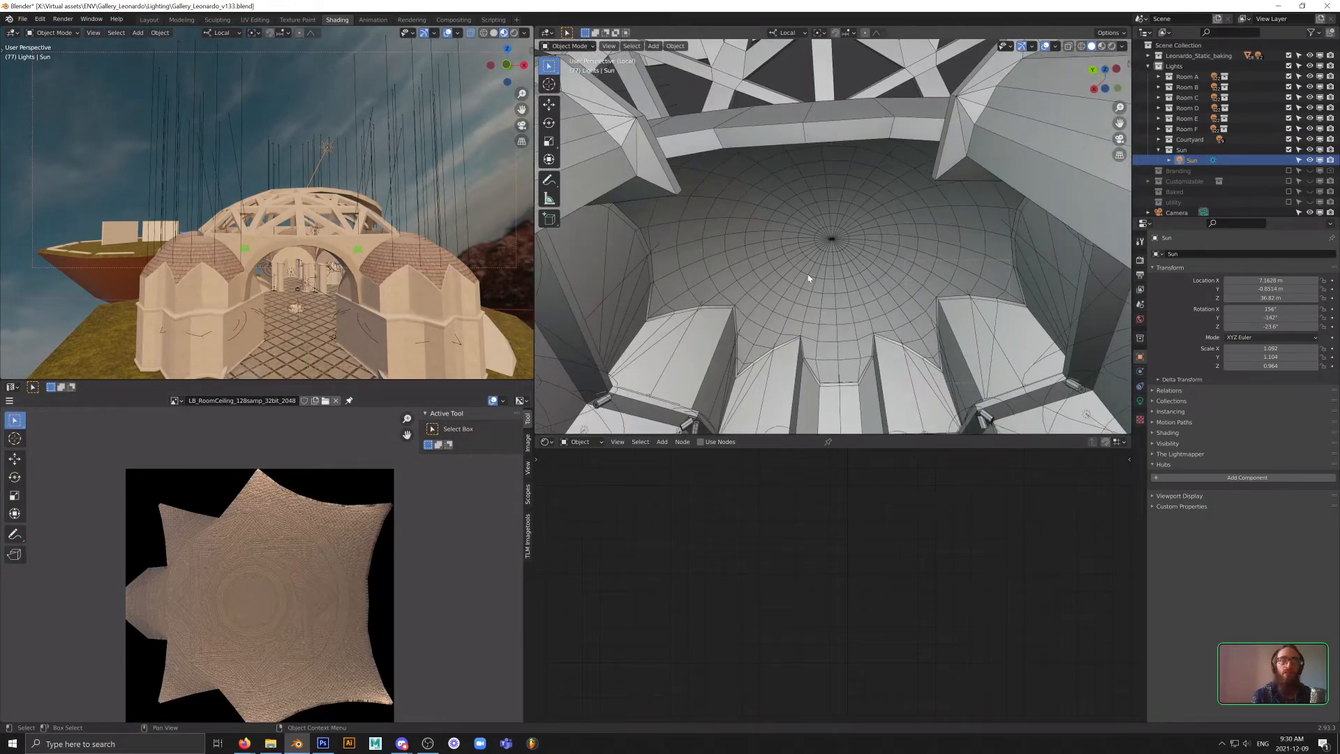
pyautogui.hotkey('alt', 'Tab')
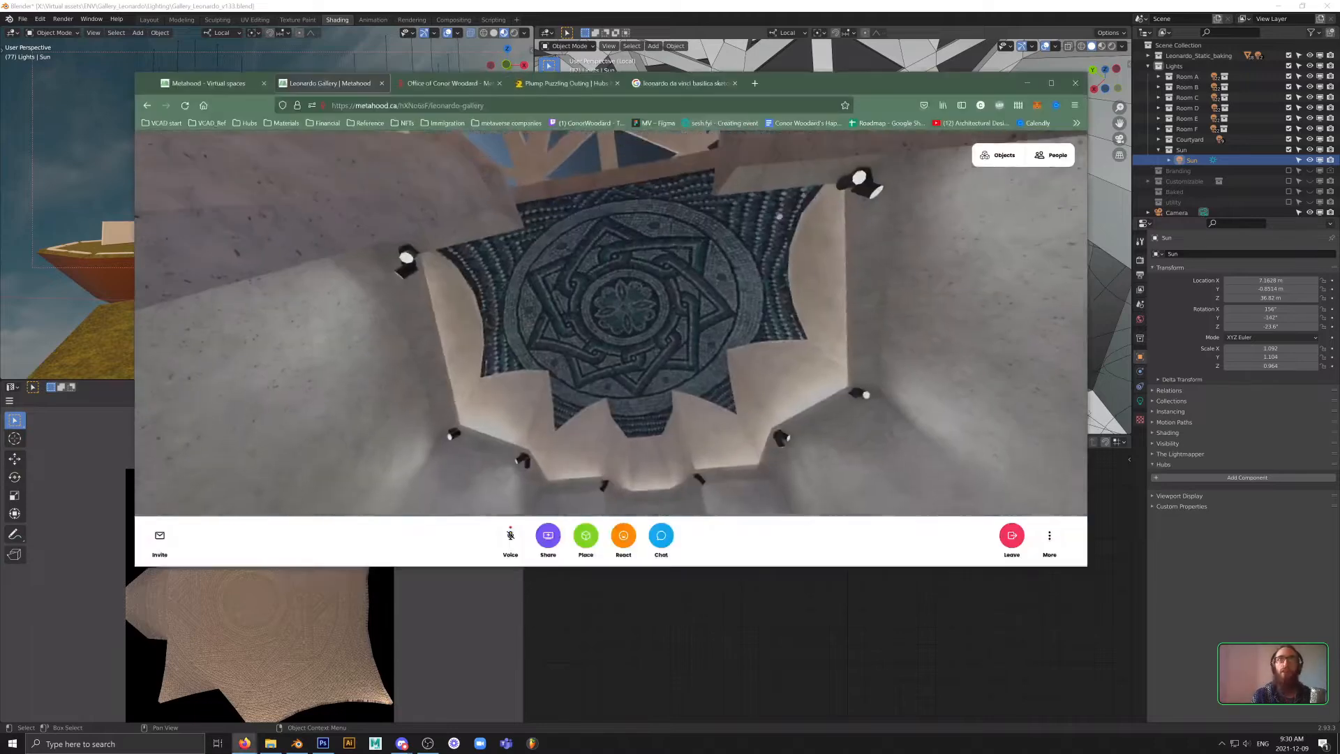
pyautogui.moveTo(780, 217); pyautogui.dragTo(768, 295)
pyautogui.press('w')
pyautogui.hotkey('alt', 'Tab')
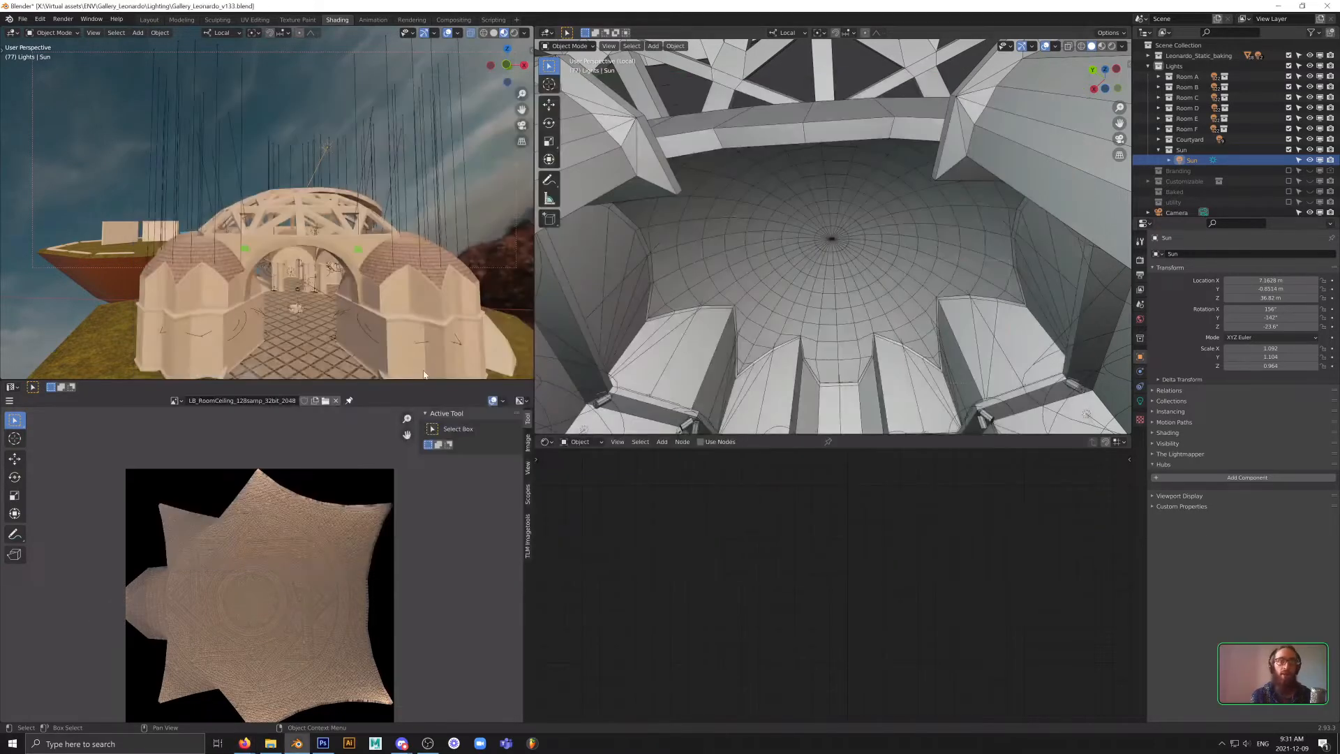
# - Display the LB_RoofTiles_32bit_2048 bake in the image editor
pyautogui.click(176, 400)
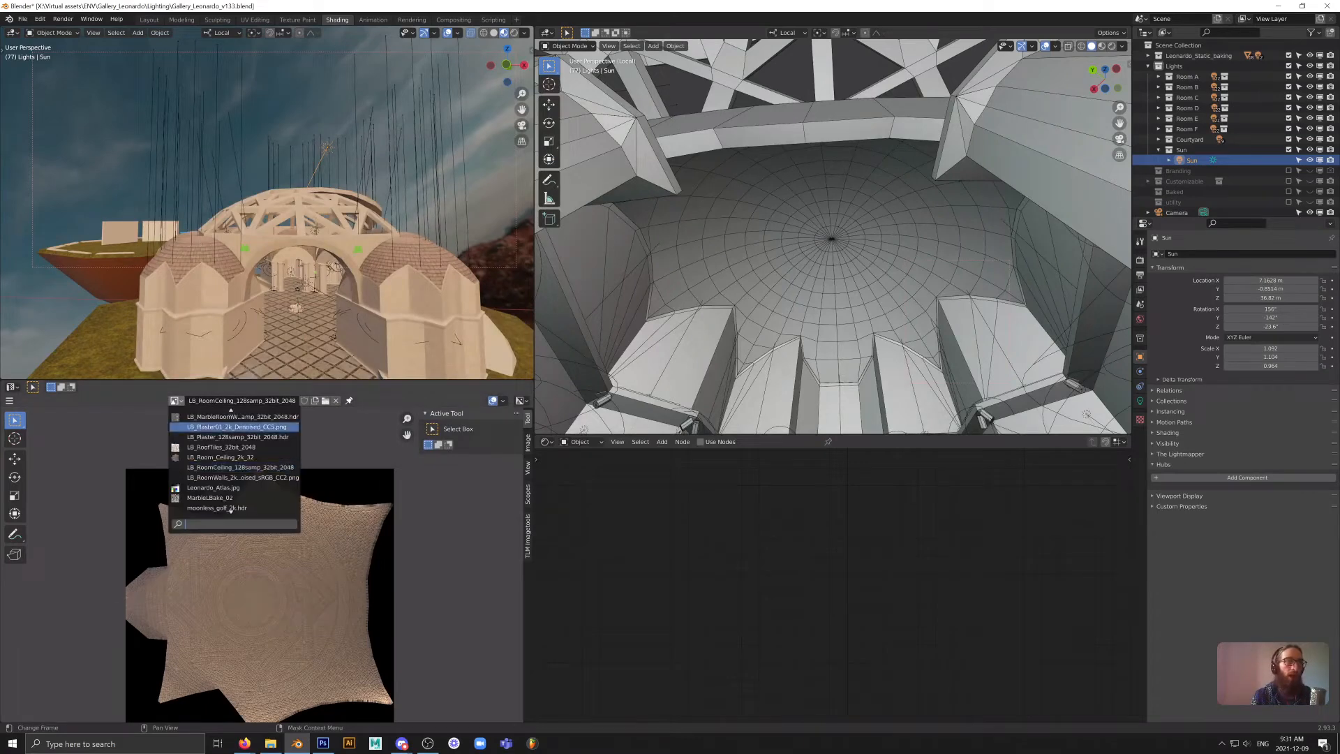
pyautogui.click(210, 447)
pyautogui.scroll(-3, 828, 231)
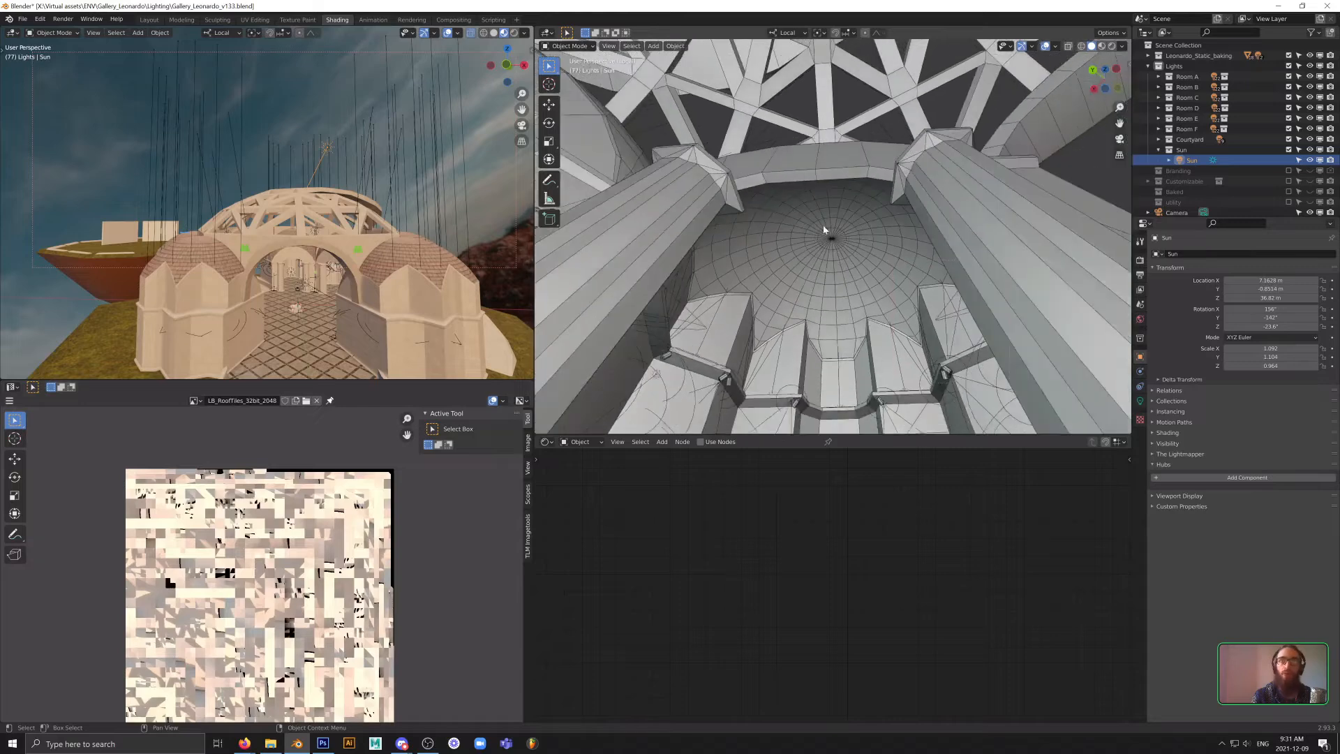
# - Examine the roof domes from outside the model and check them against the ceiling in the Metahood gallery
pyautogui.moveTo(828, 234); pyautogui.dragTo(886, 318, button='middle')
pyautogui.scroll(-8, 871, 282)
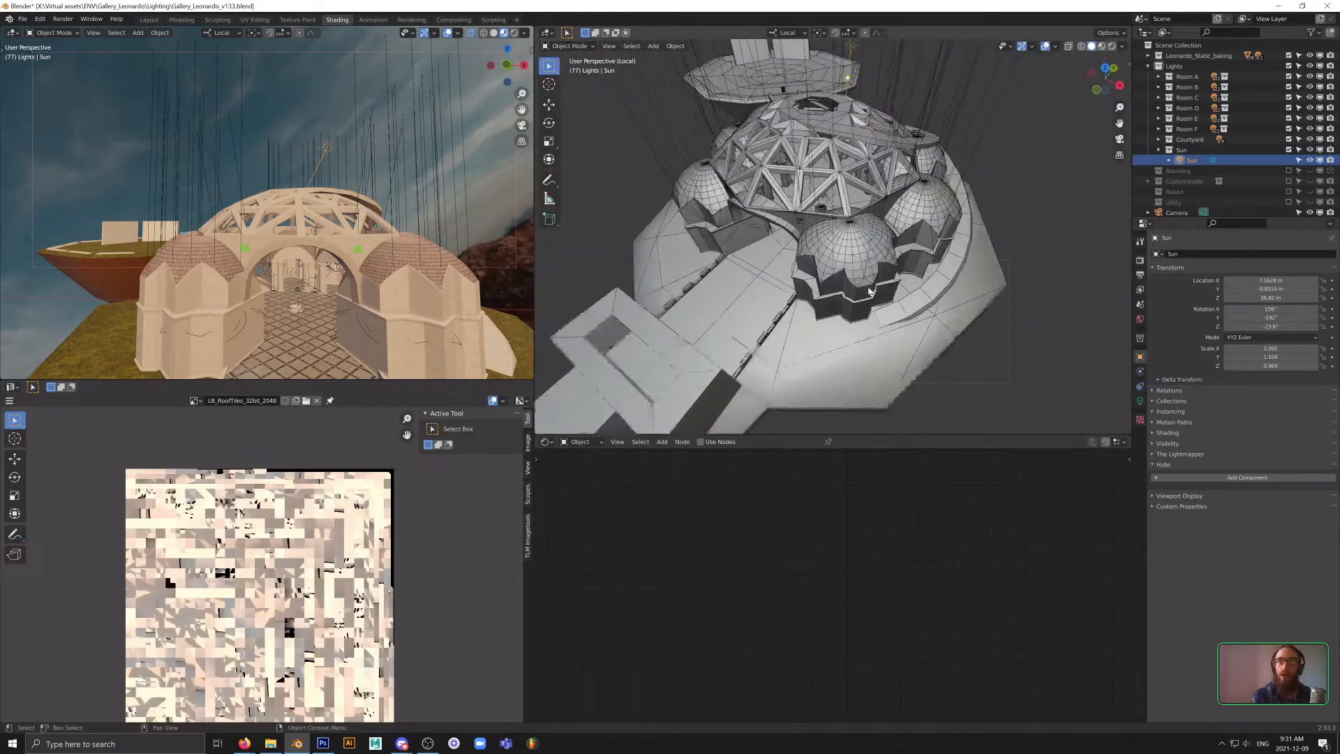
pyautogui.scroll(5, 890, 272)
pyautogui.moveTo(890, 272); pyautogui.dragTo(919, 252, button='middle')
pyautogui.hotkey('alt', 'Tab')
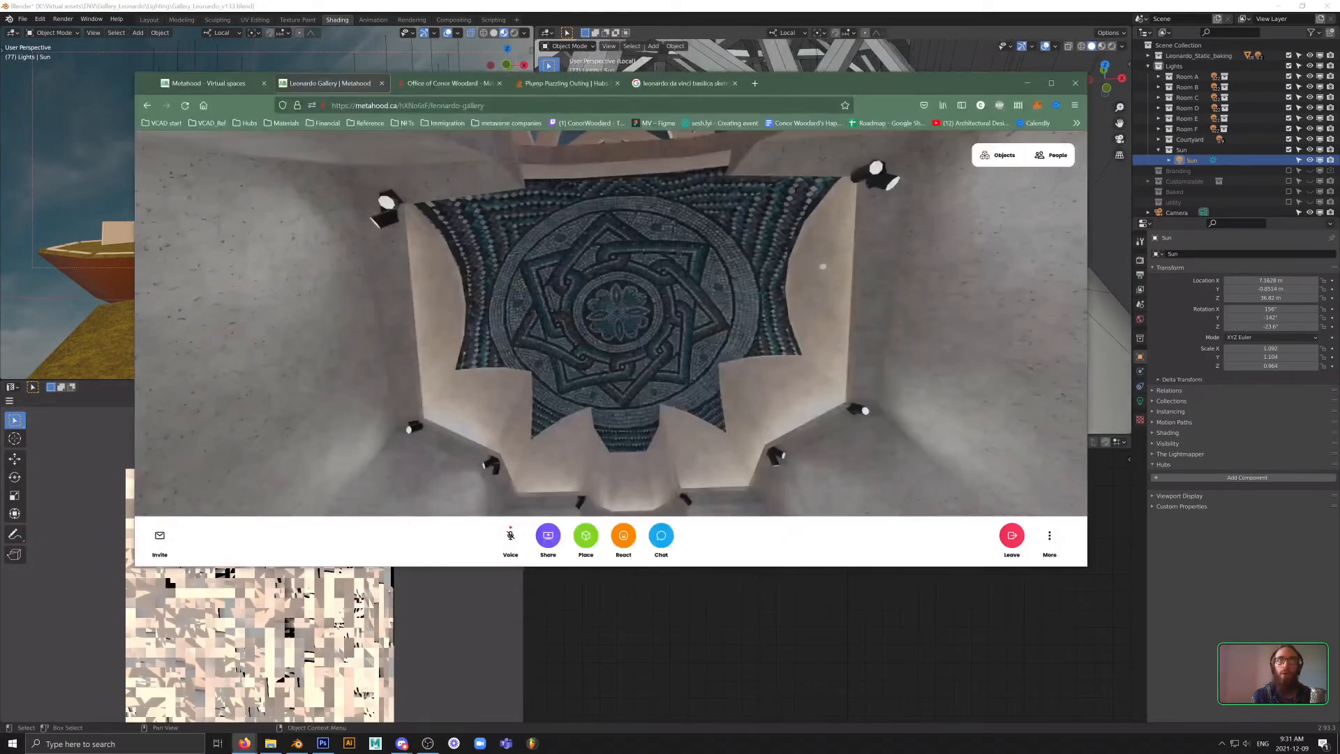
pyautogui.hotkey('alt', 'Tab')
# - Display the LB_Plaster_128samp_32bit_2048.hdr bake in the image editor
pyautogui.scroll(-1, 236, 543)
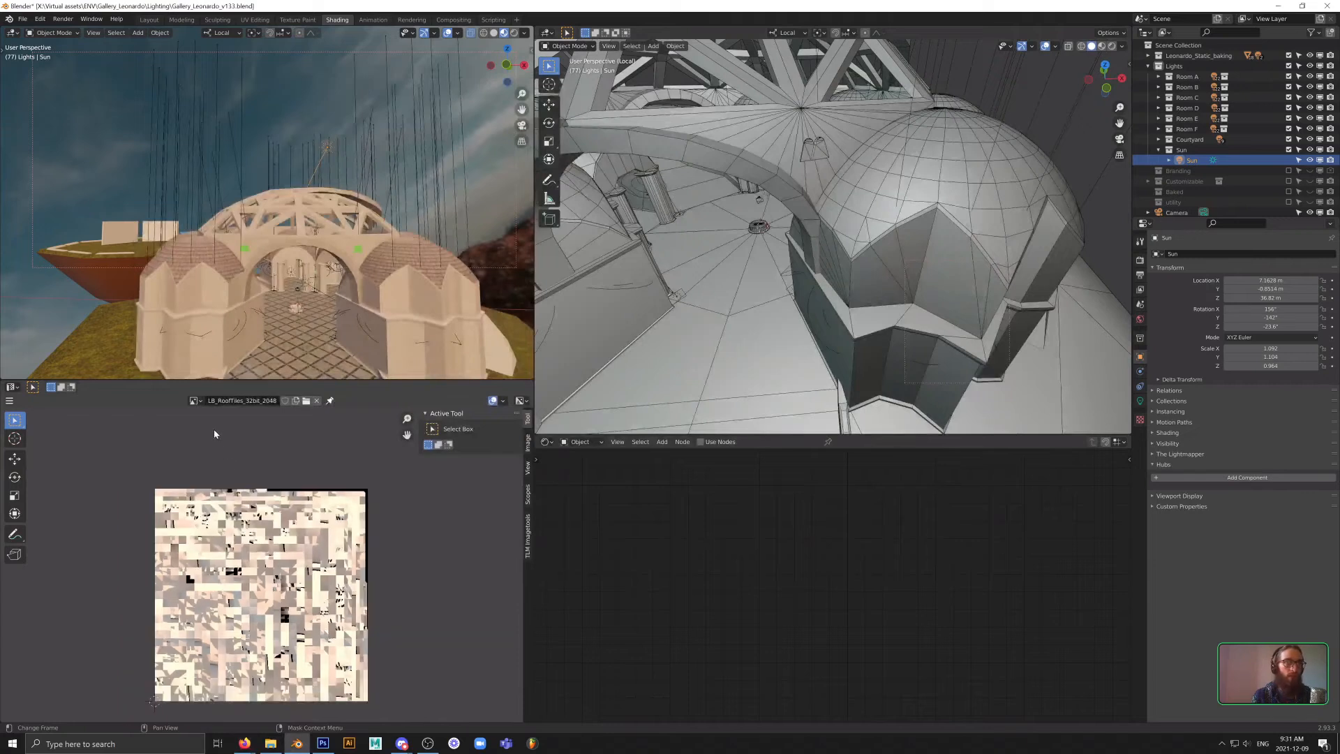
pyautogui.click(195, 400)
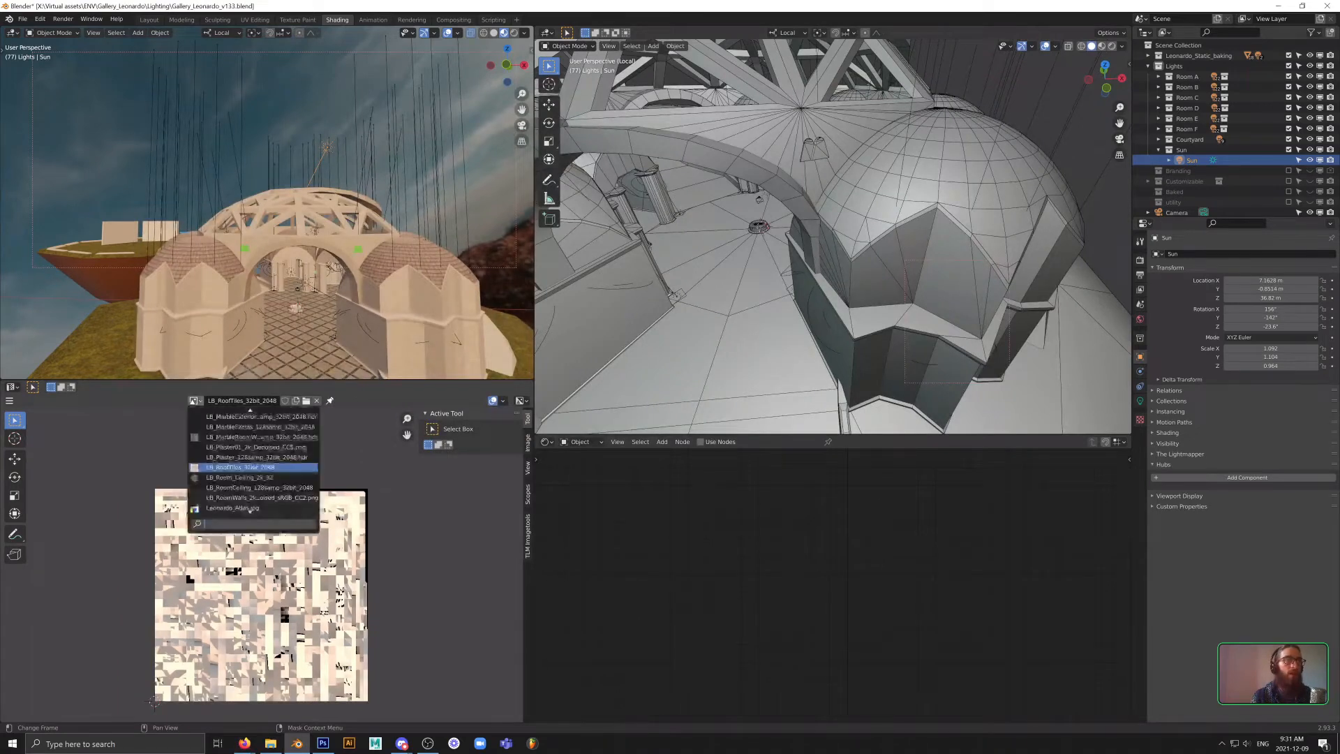
pyautogui.click(220, 458)
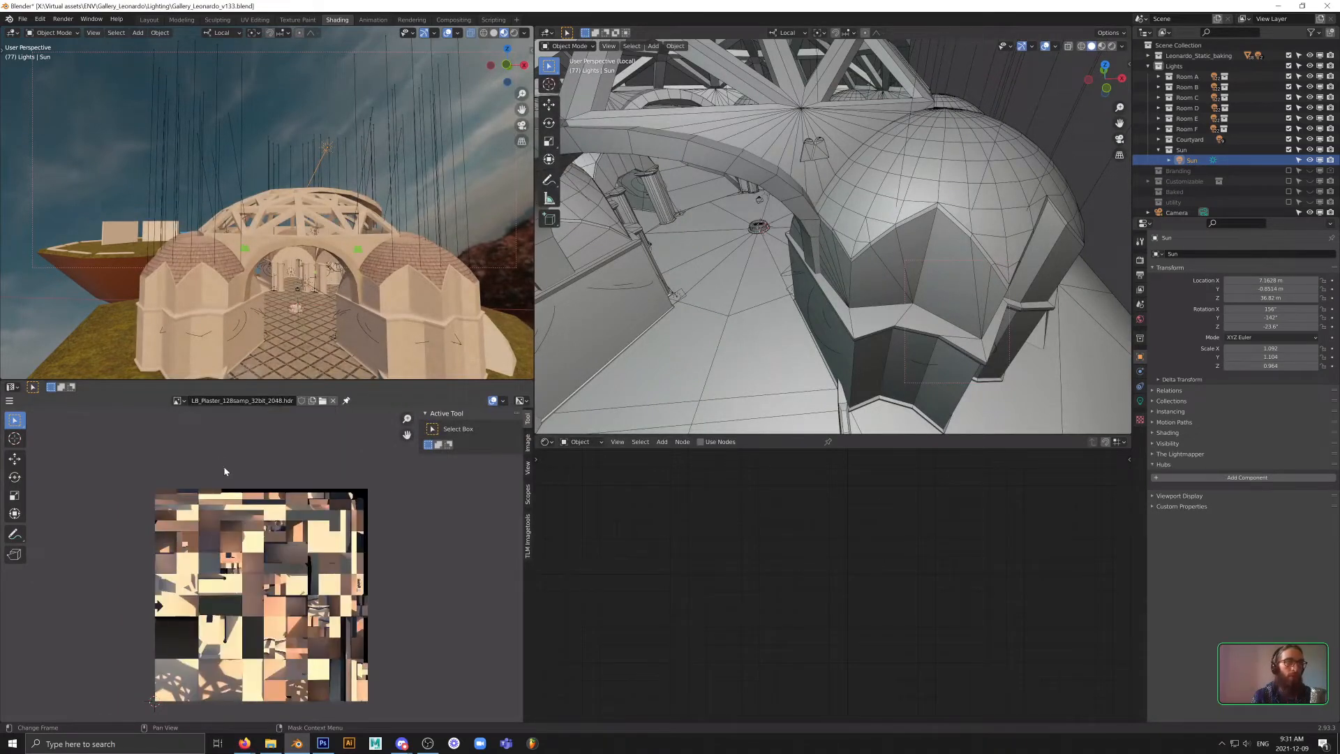
# - Examine the sunlight and shadow detail in the plaster bake
pyautogui.scroll(4, 206, 595)
pyautogui.scroll(-6, 206, 595)
pyautogui.moveTo(280, 548); pyautogui.dragTo(330, 446, button='middle')
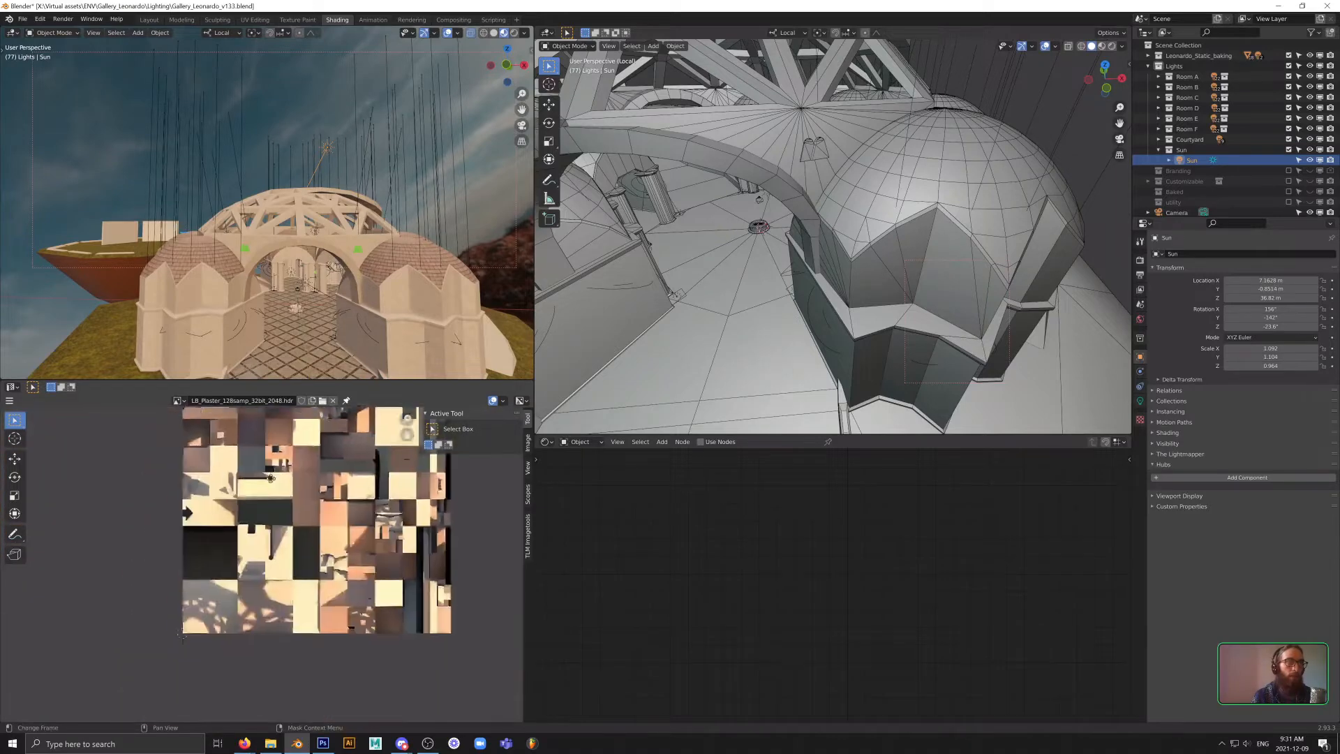
pyautogui.scroll(6, 219, 605)
pyautogui.moveTo(251, 619); pyautogui.dragTo(281, 558, button='middle')
pyautogui.moveTo(330, 499)
pyautogui.mouseDown(button='middle')
pyautogui.moveTo(328, 590)
pyautogui.moveTo(98, 607)
pyautogui.moveTo(327, 518)
pyautogui.mouseUp(button='middle')
pyautogui.scroll(3, 297, 590)
pyautogui.scroll(2, 65, 492)
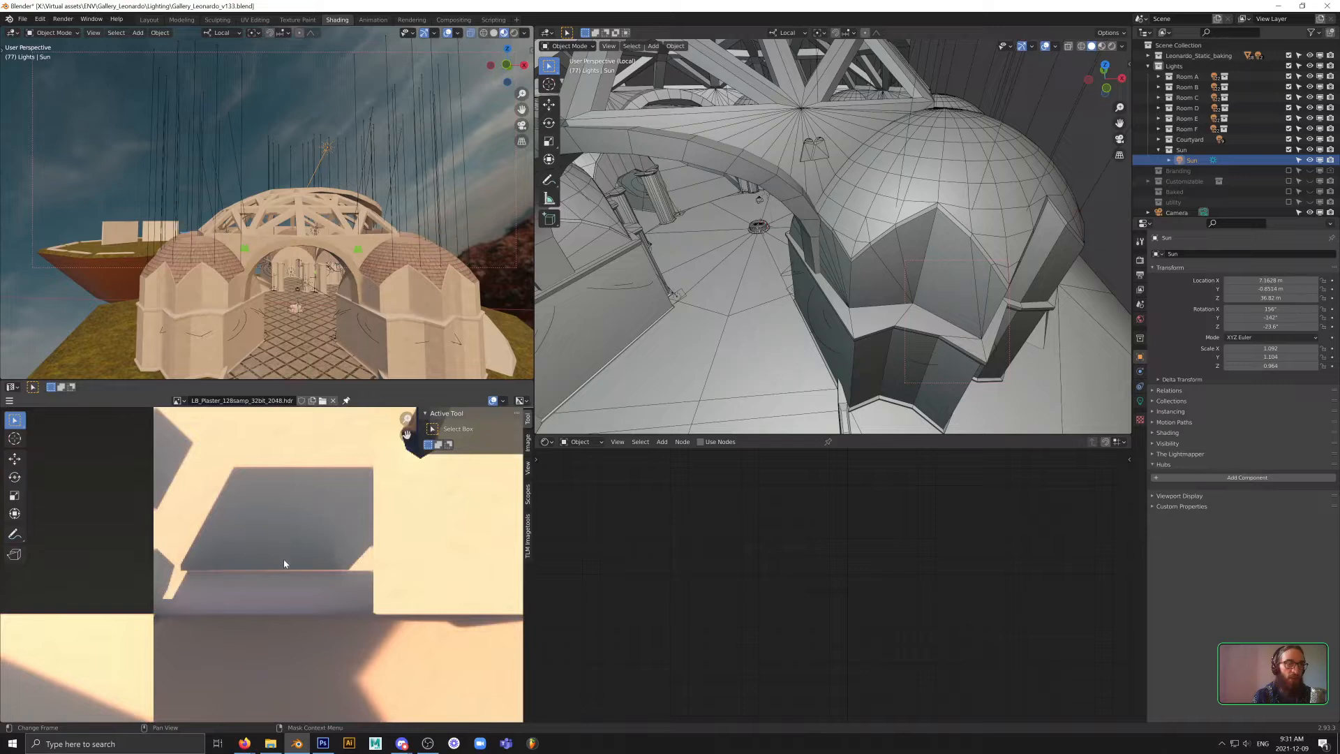
# - Examine the truss shadows in the plaster bake and bring up its image and display settings
pyautogui.moveTo(284, 564); pyautogui.dragTo(402, 335, button='middle')
pyautogui.scroll(-2, 257, 585)
pyautogui.moveTo(175, 574); pyautogui.dragTo(212, 556, button='middle')
pyautogui.moveTo(483, 569); pyautogui.dragTo(318, 591, button='middle')
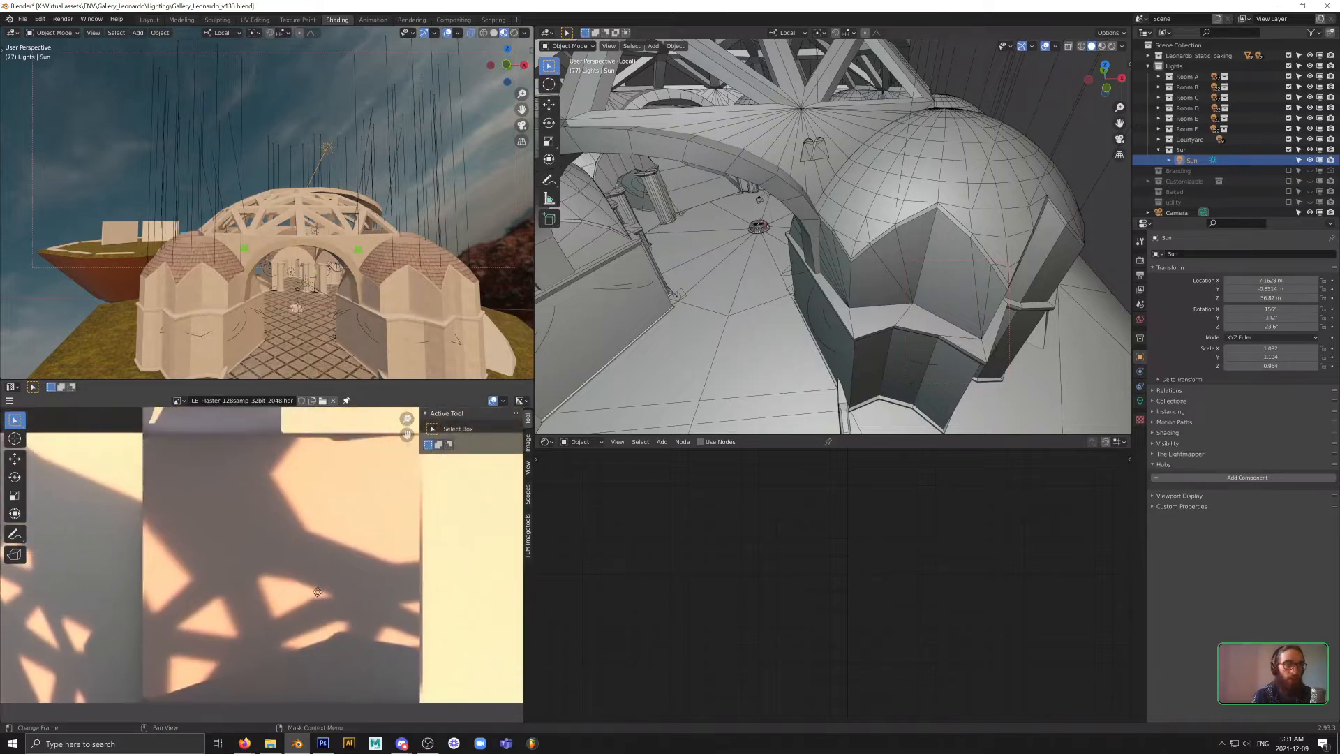
pyautogui.moveTo(326, 533); pyautogui.dragTo(326, 570, button='middle')
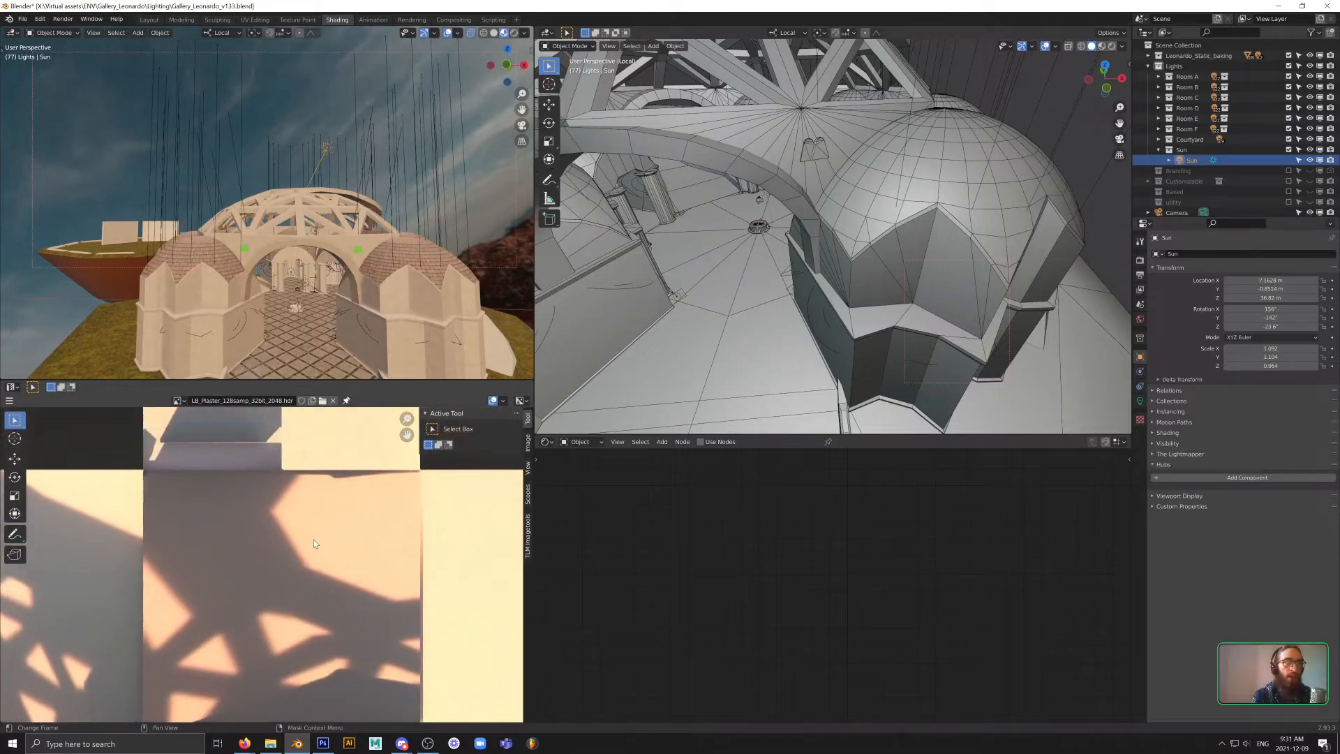
pyautogui.click(528, 444)
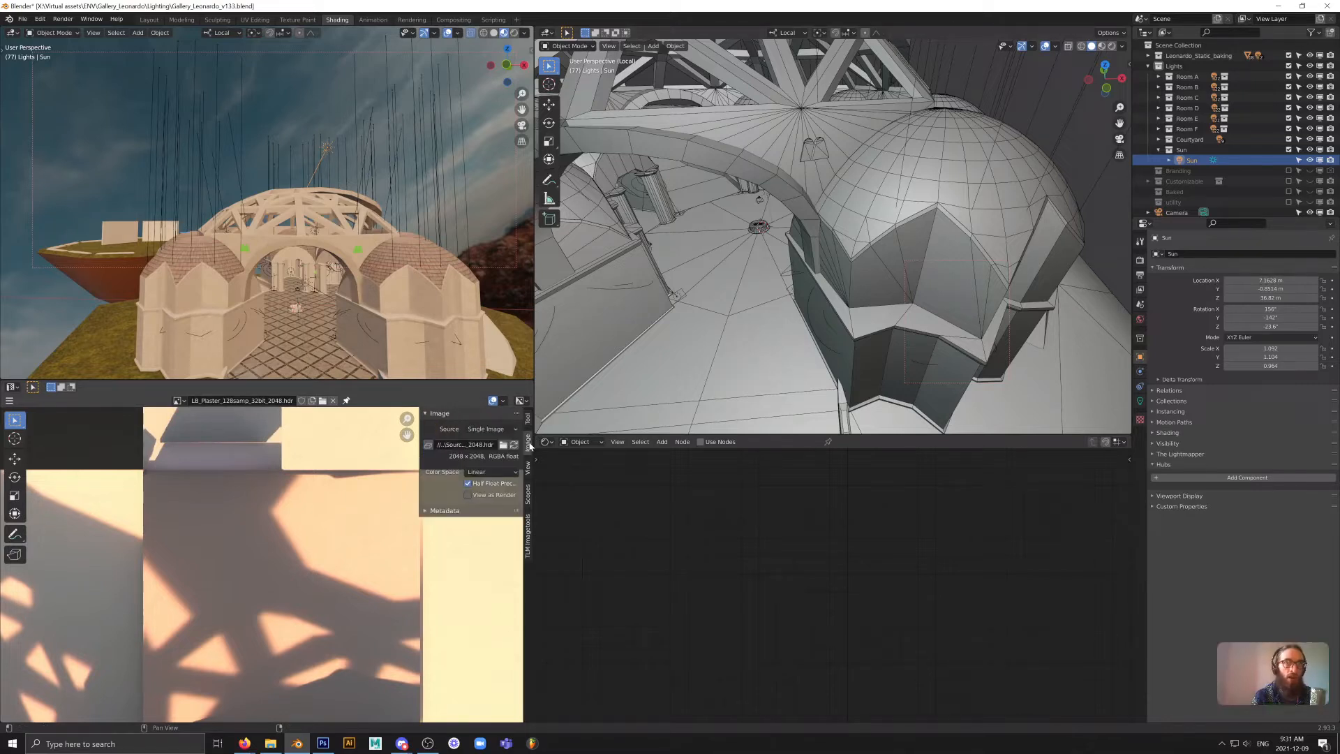
pyautogui.moveTo(308, 531); pyautogui.dragTo(287, 554, button='middle')
pyautogui.click(528, 469)
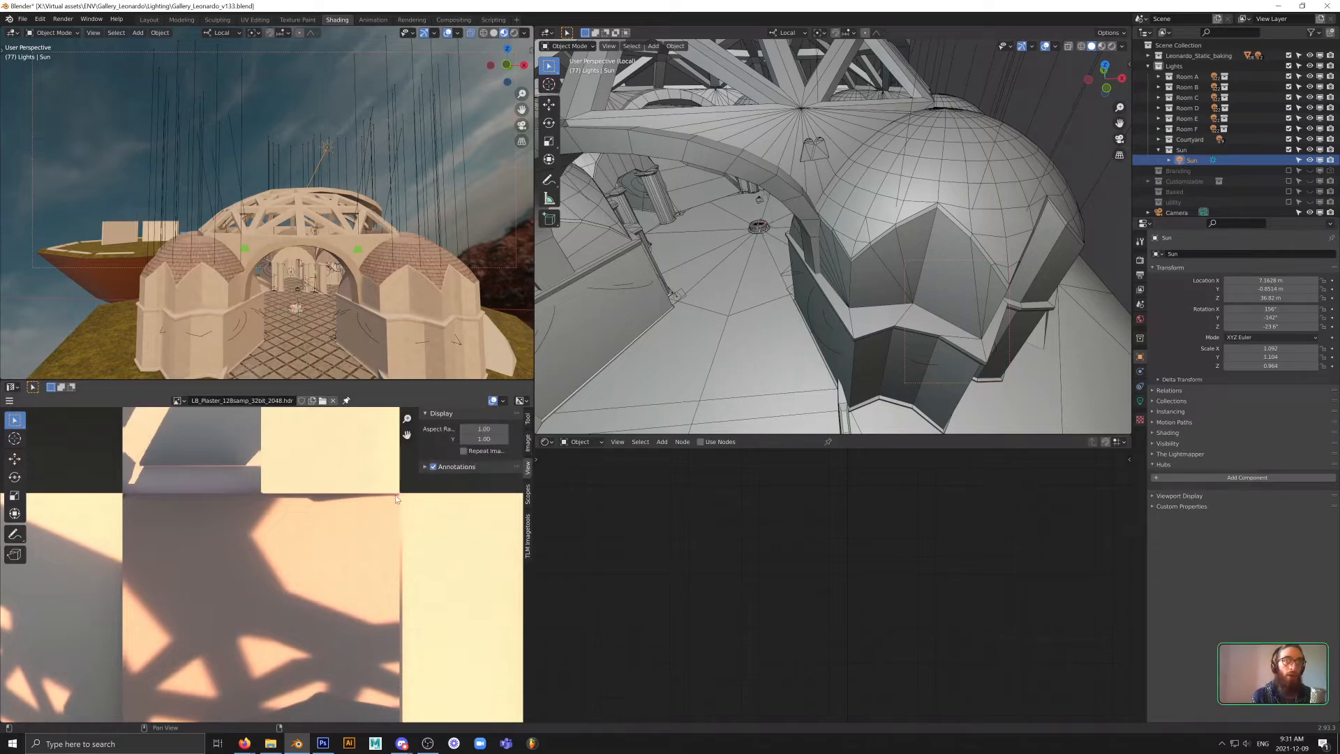
# - Look over the full layout of the plaster bake and its rough stone-textured island
pyautogui.scroll(-6, 396, 499)
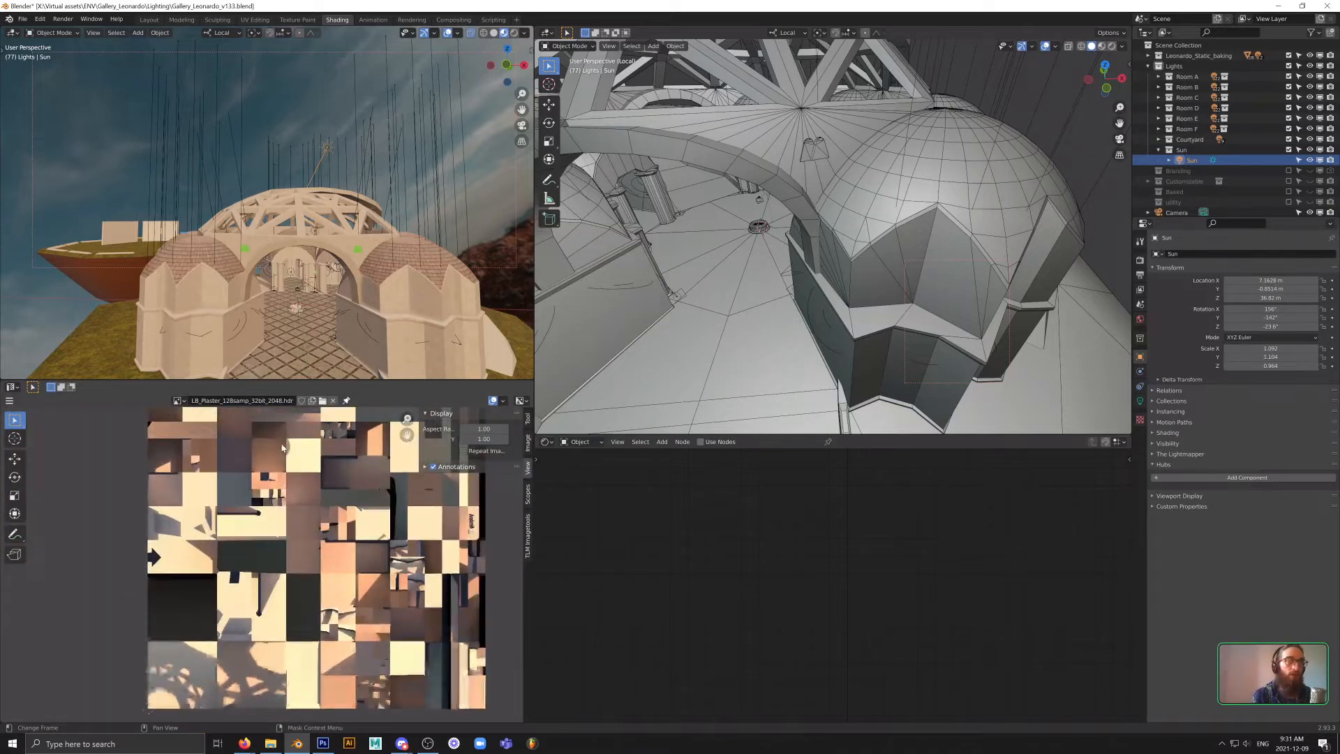
pyautogui.scroll(4, 246, 468)
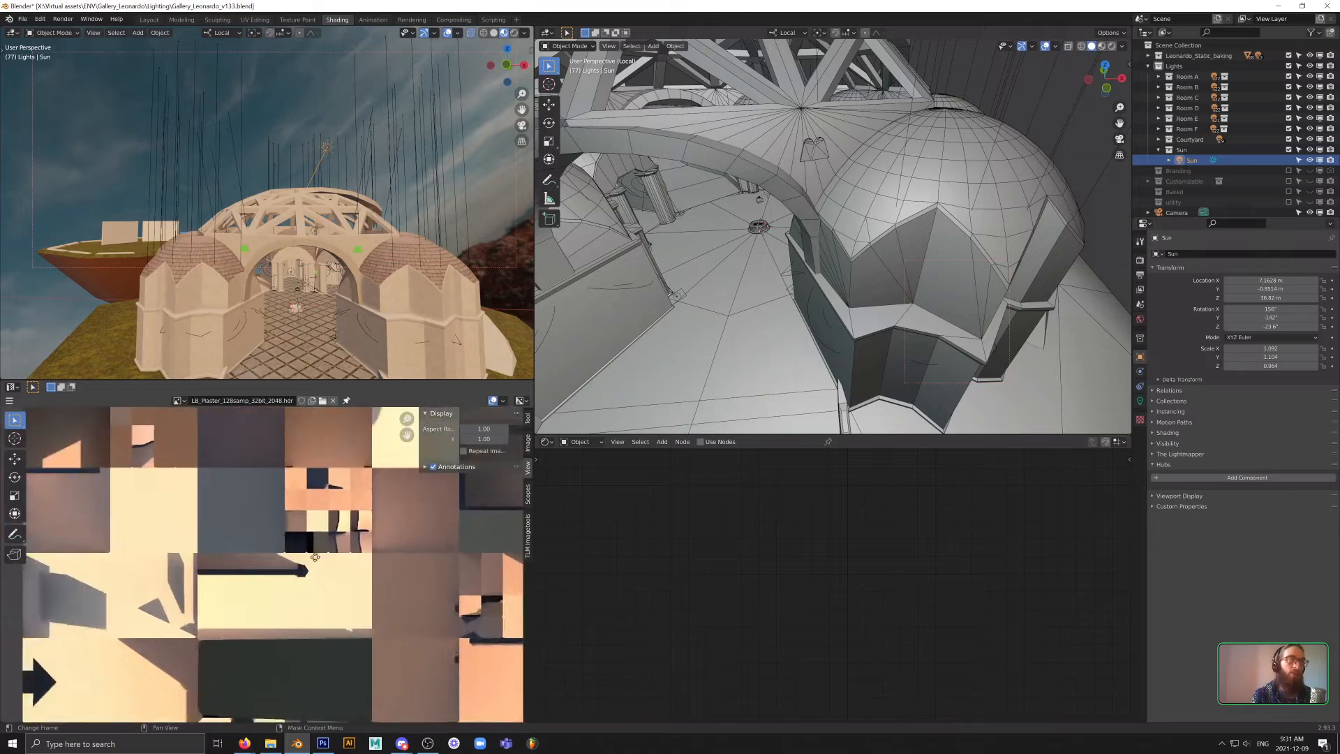
pyautogui.moveTo(98, 524); pyautogui.dragTo(342, 529, button='middle')
pyautogui.scroll(3, 321, 544)
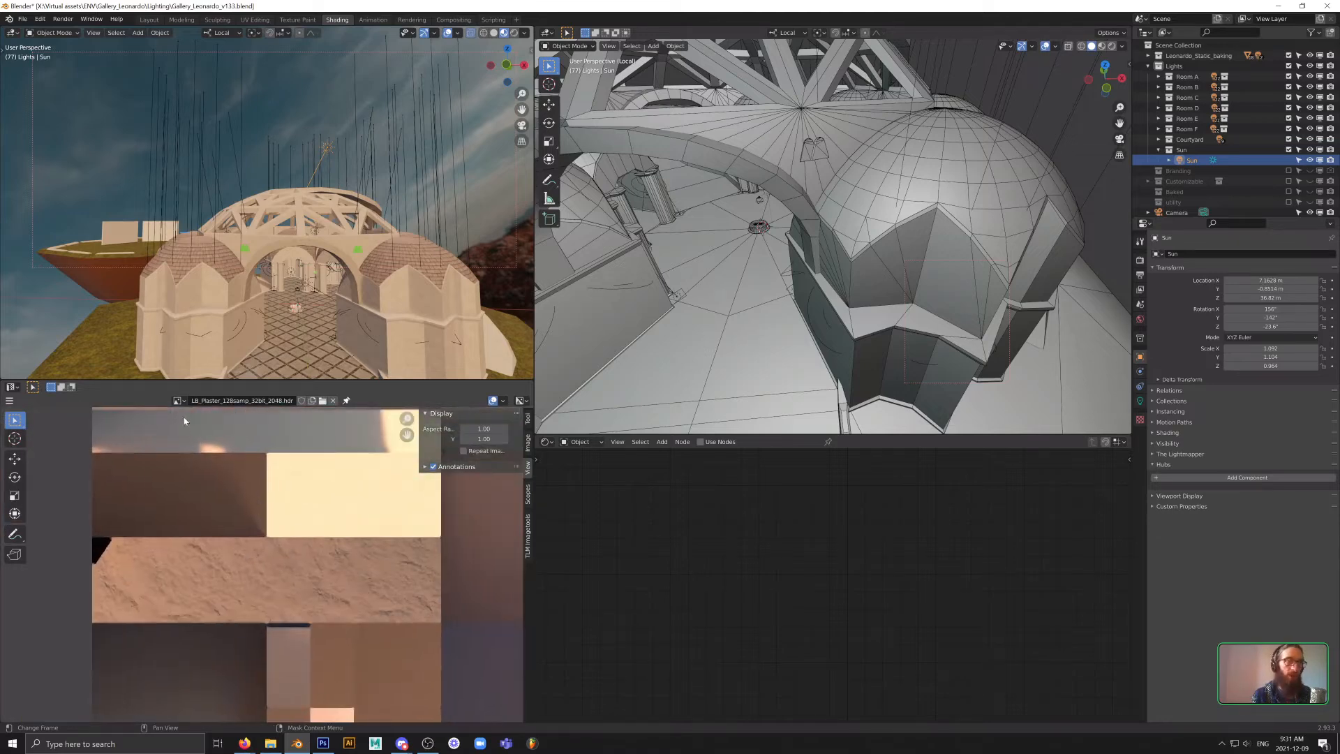
# - Display the LB_MarbleRoomWalls_128samp_32bit_2048.hdr bake in the image editor
pyautogui.click(179, 400)
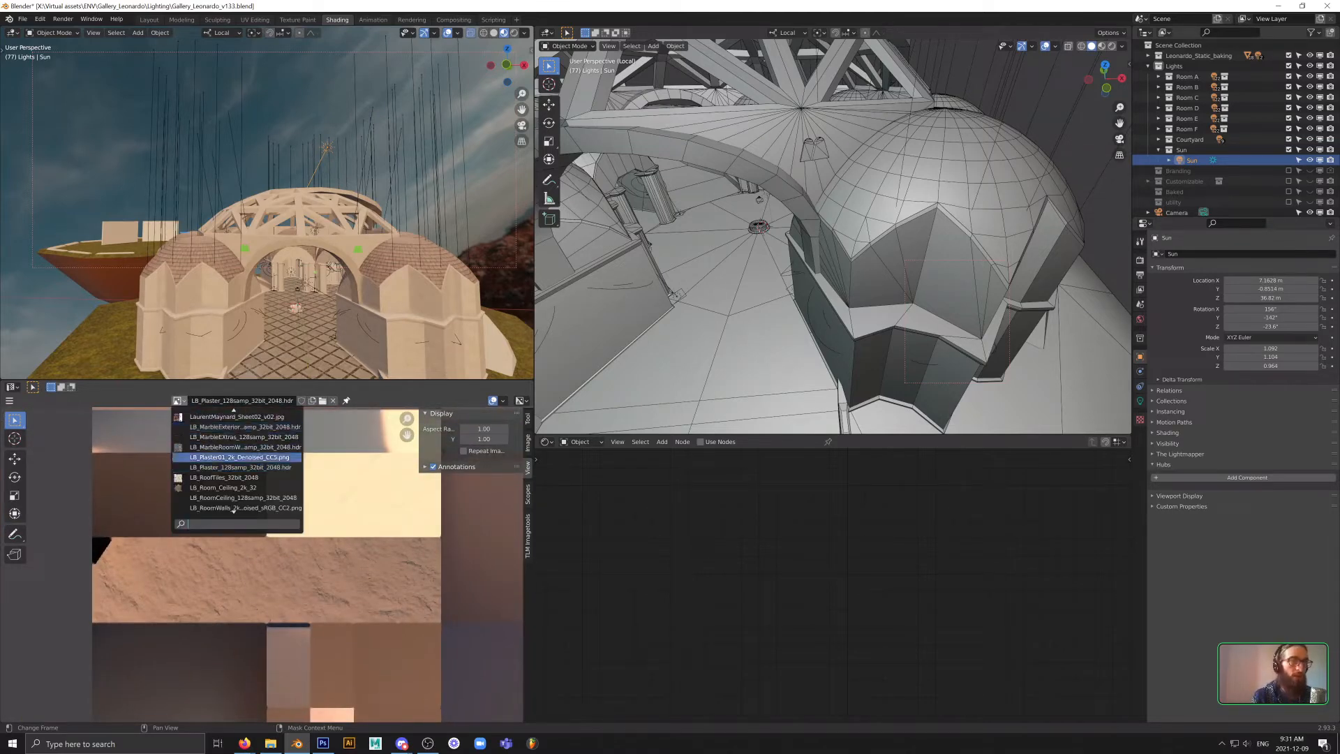
pyautogui.click(241, 447)
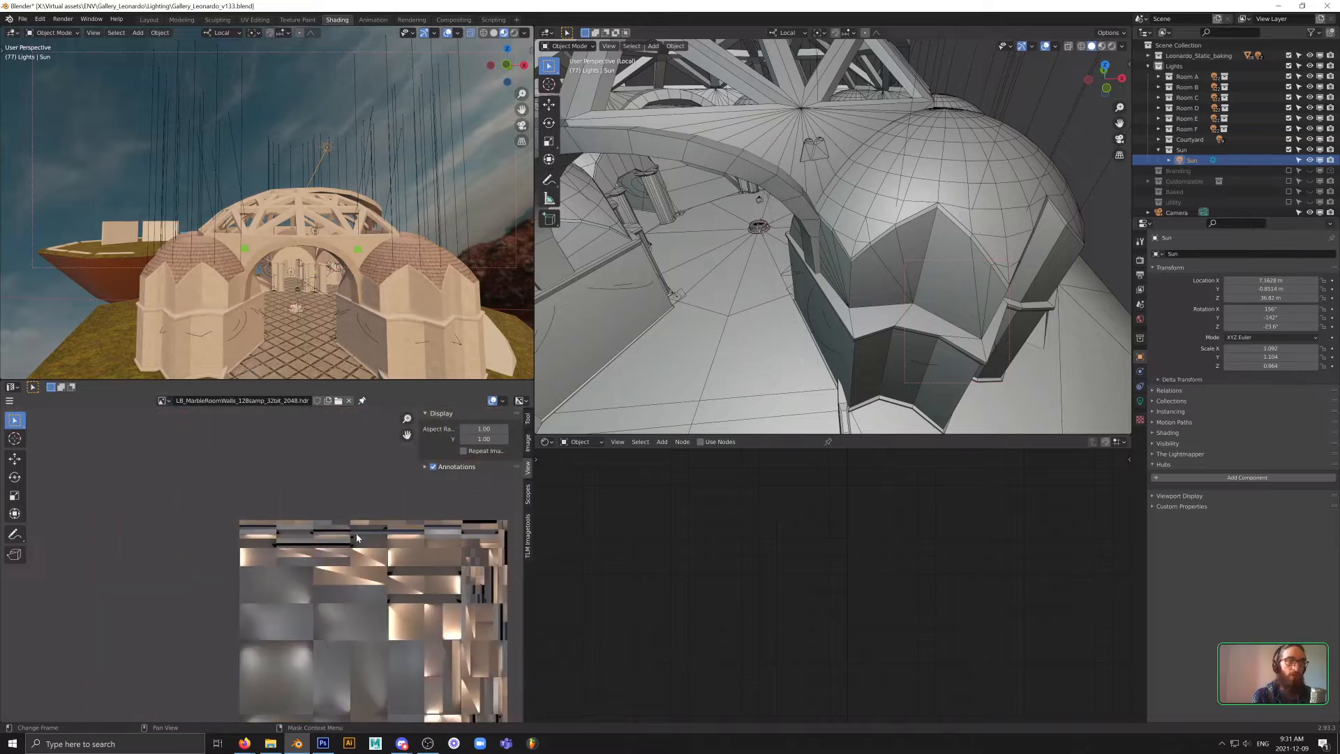
pyautogui.moveTo(349, 600); pyautogui.dragTo(245, 436, button='middle')
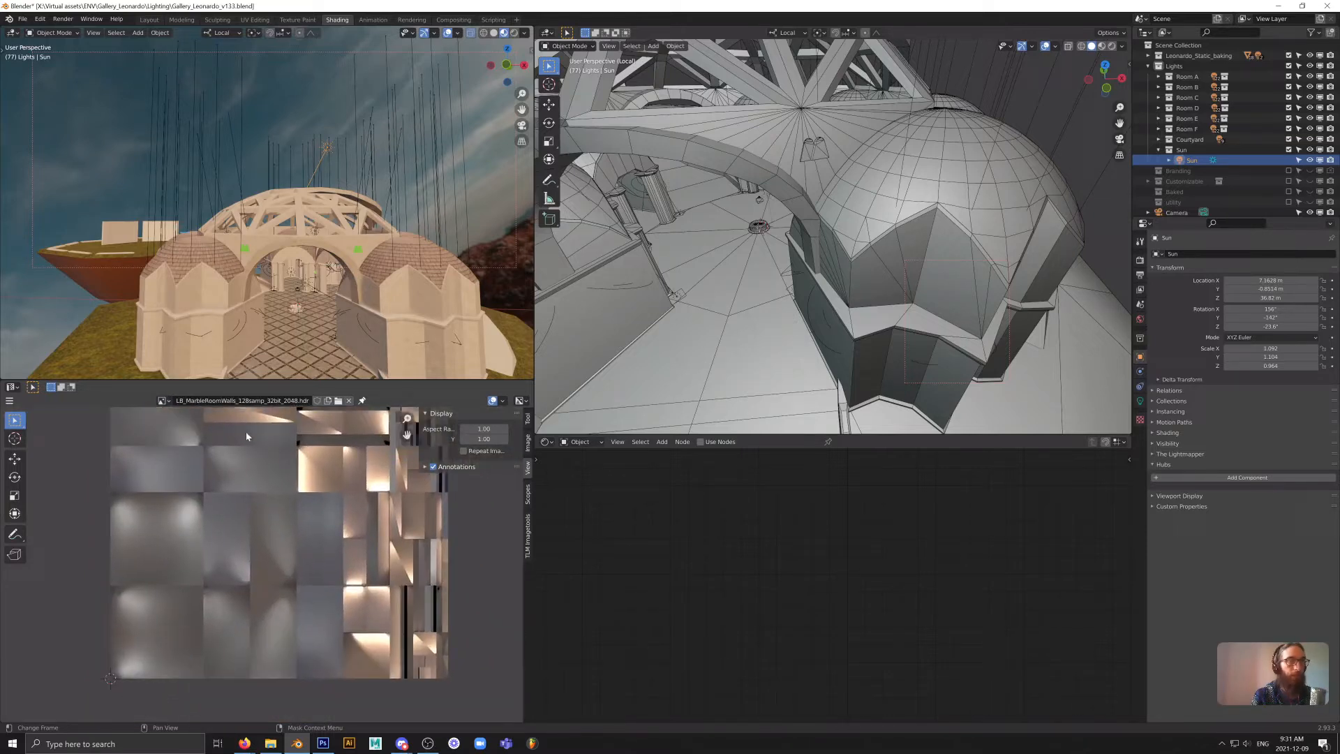
# - Display the LB_MarbleExtras_128samp_32bit_2048.hdr bake in the image editor
pyautogui.click(162, 401)
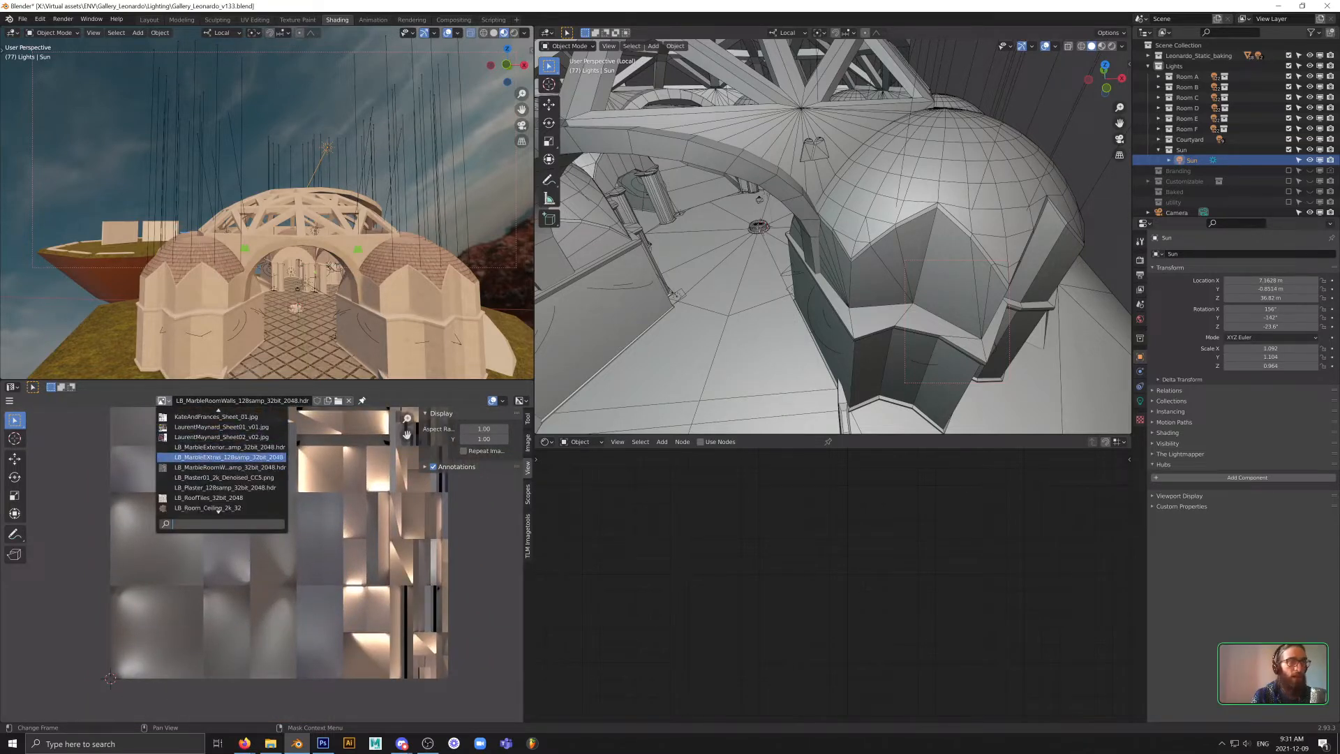
pyautogui.press('Return')
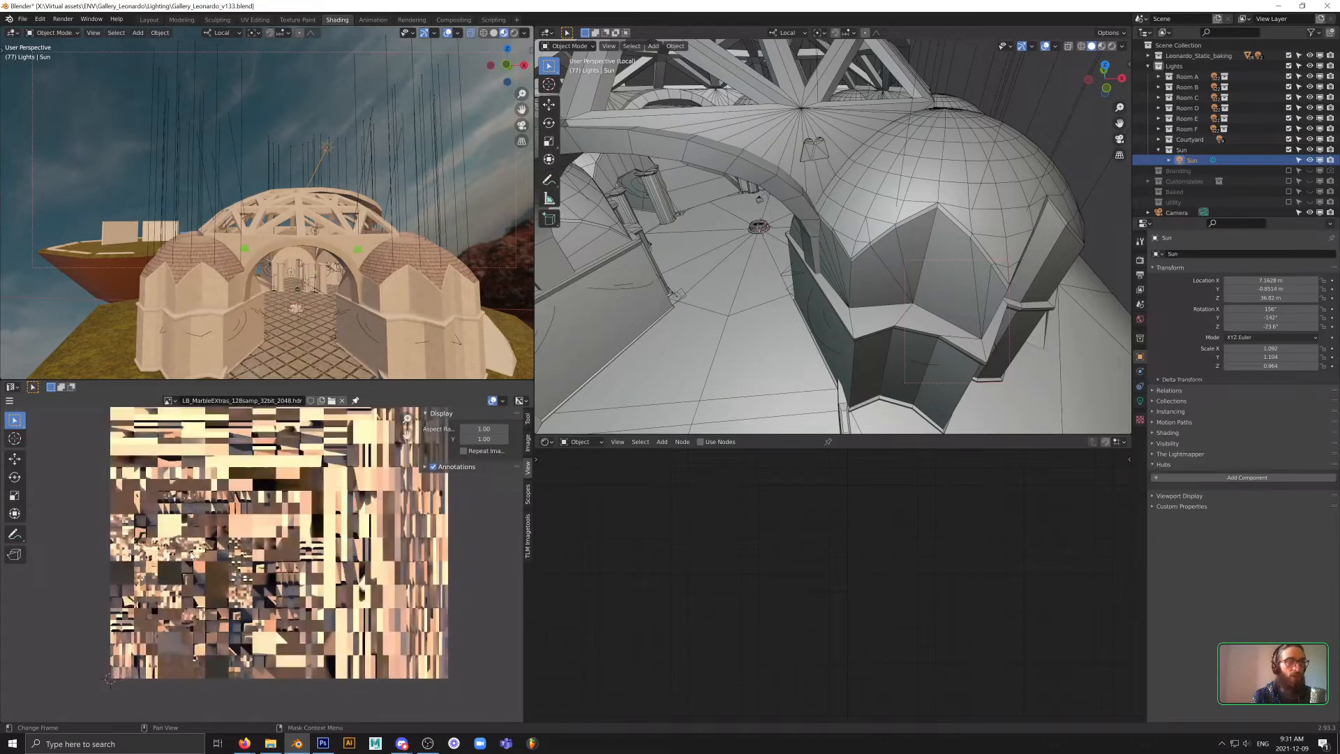
pyautogui.moveTo(195, 467); pyautogui.dragTo(203, 498, button='middle')
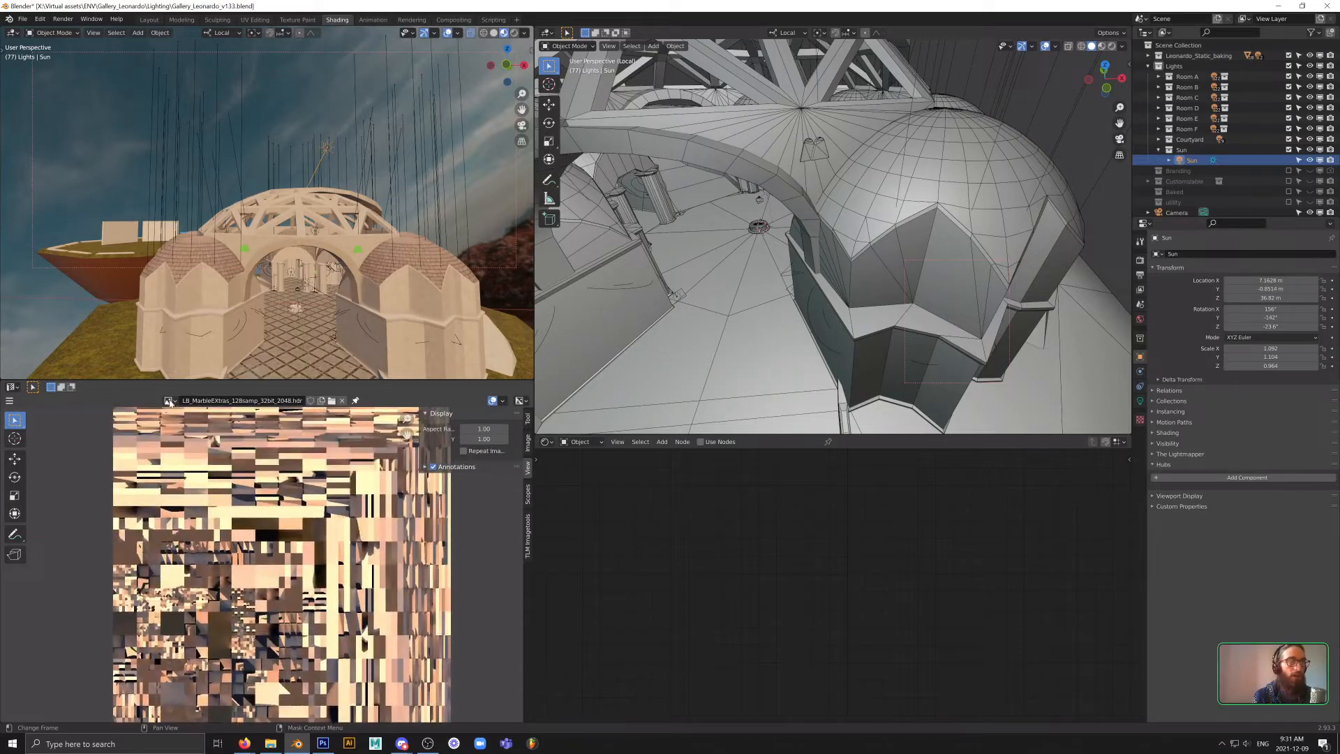
# - Examine the small, densely packed islands and their shadow patterns in the marble extras bake
pyautogui.scroll(5, 266, 626)
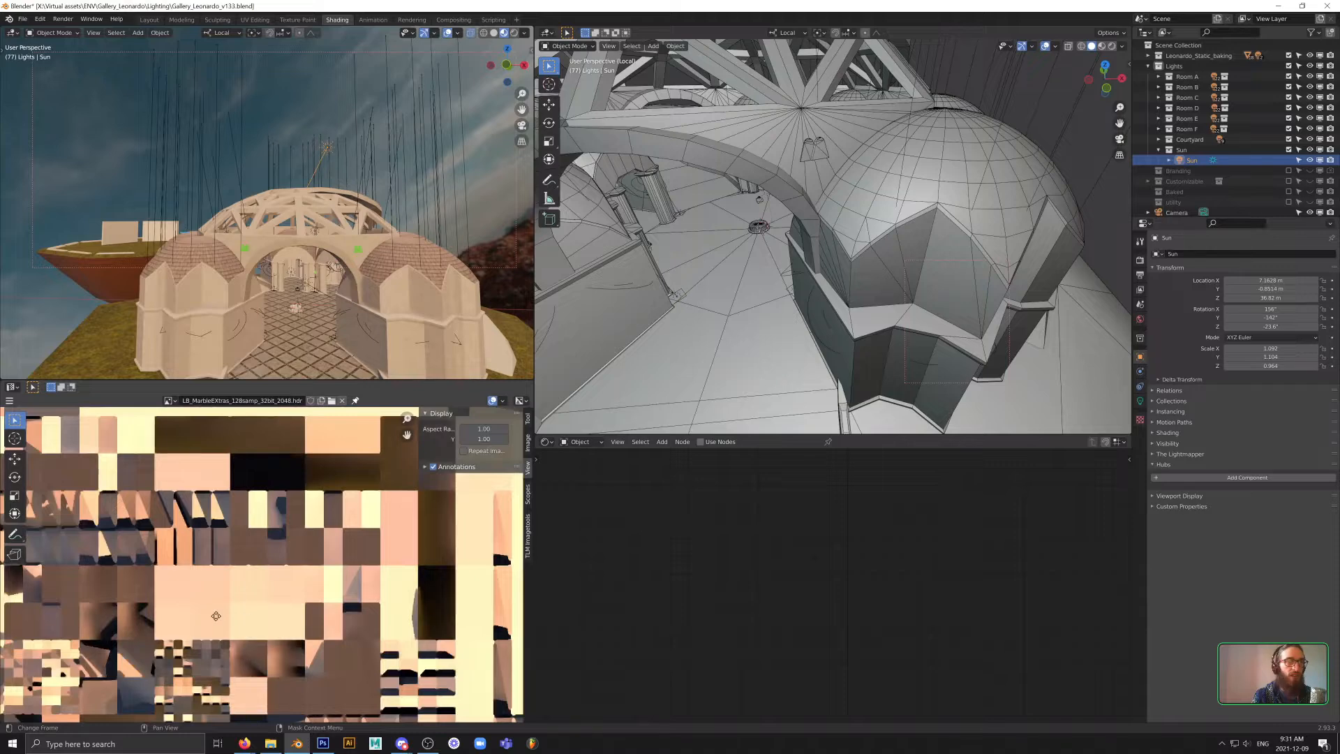
pyautogui.moveTo(215, 616); pyautogui.dragTo(321, 500, button='middle')
pyautogui.scroll(3, 307, 601)
pyautogui.moveTo(310, 606); pyautogui.dragTo(352, 489, button='middle')
pyautogui.scroll(-5, 305, 560)
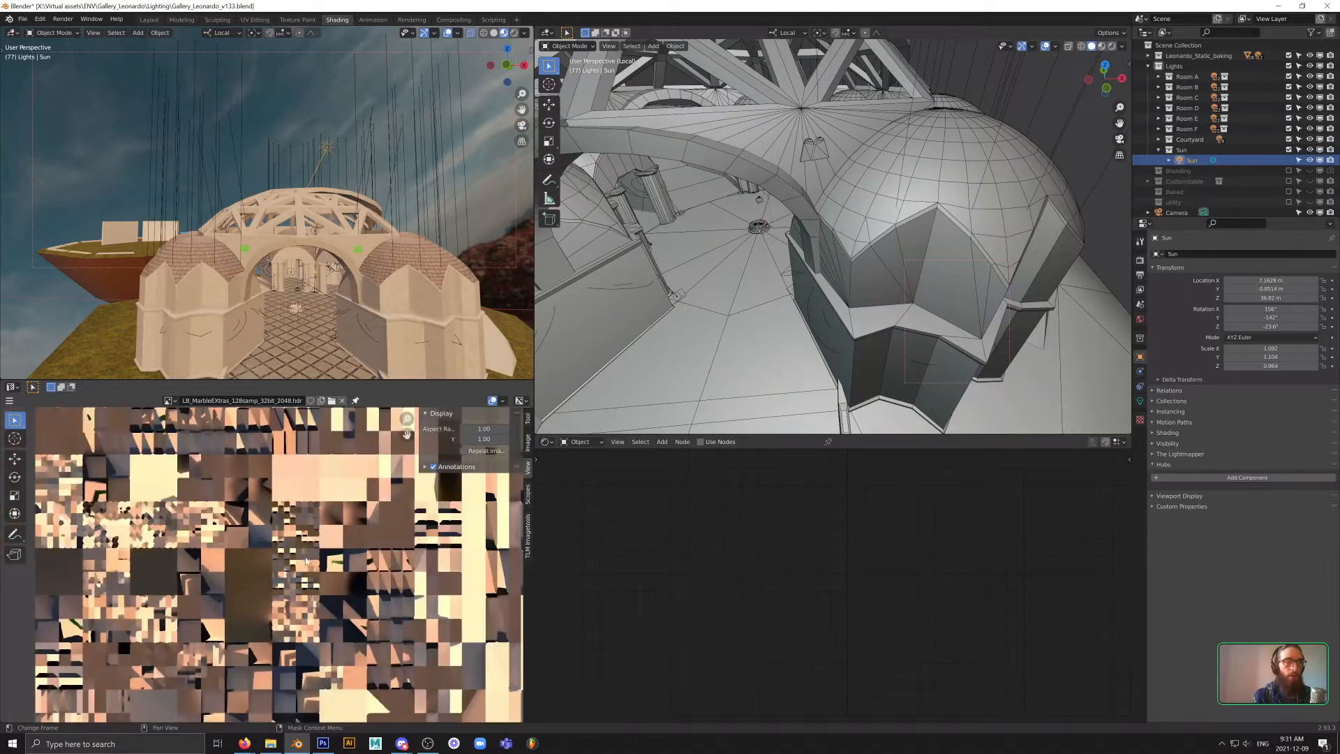
pyautogui.moveTo(306, 561); pyautogui.dragTo(248, 583, button='middle')
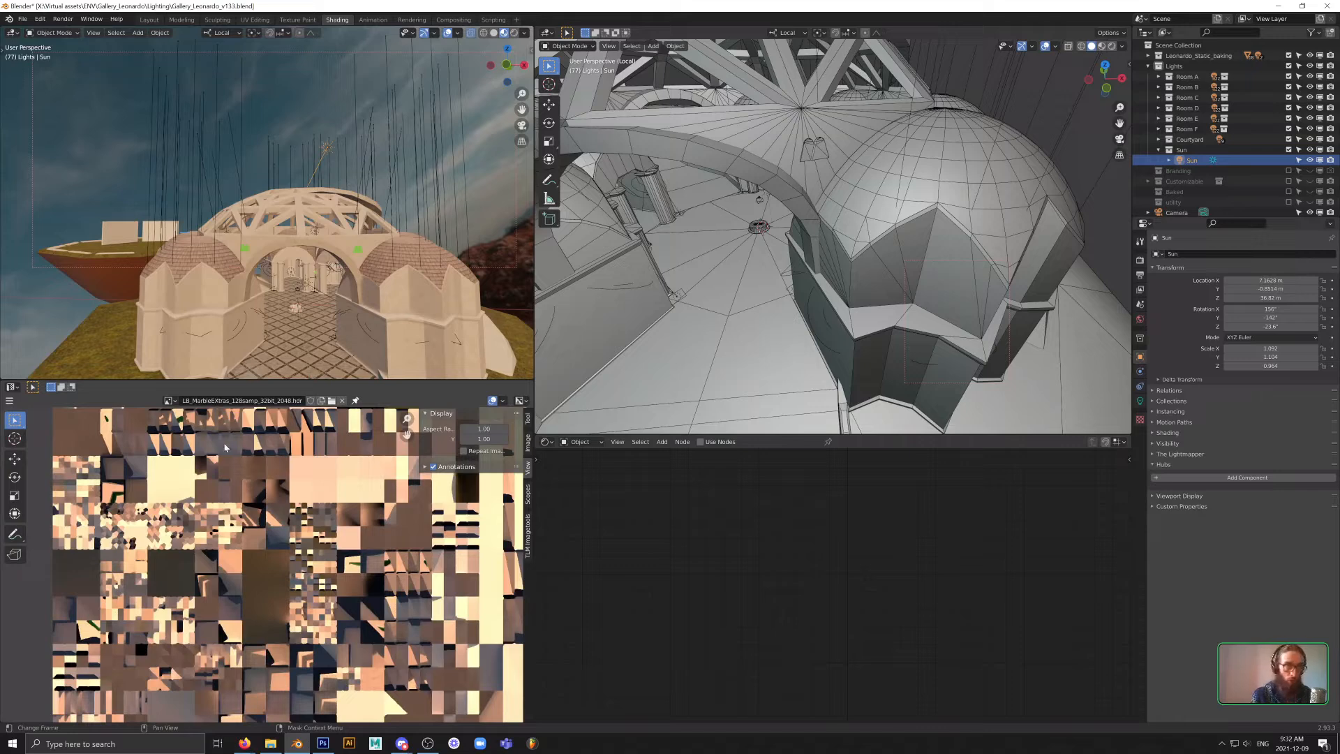
pyautogui.moveTo(224, 455); pyautogui.dragTo(282, 572, button='middle')
pyautogui.scroll(12, 270, 558)
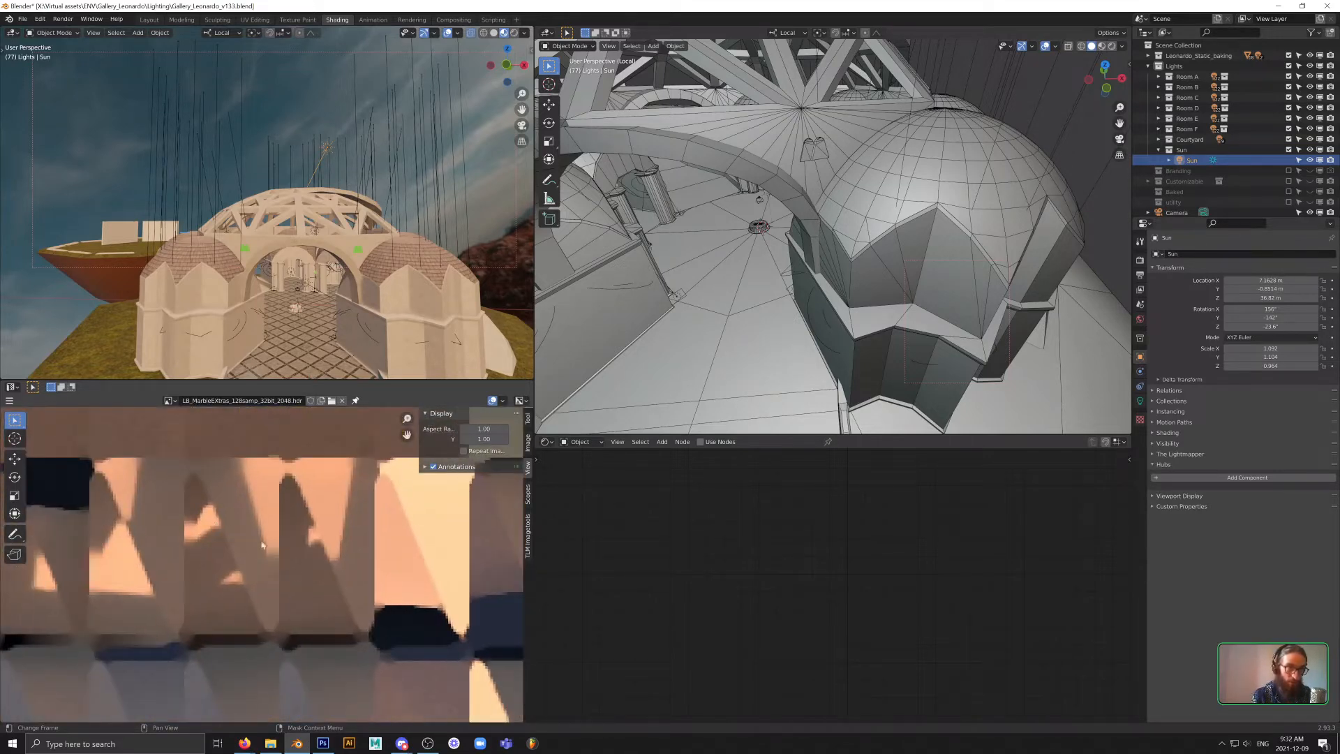
pyautogui.scroll(-5, 332, 542)
pyautogui.moveTo(139, 580); pyautogui.dragTo(220, 575, button='middle')
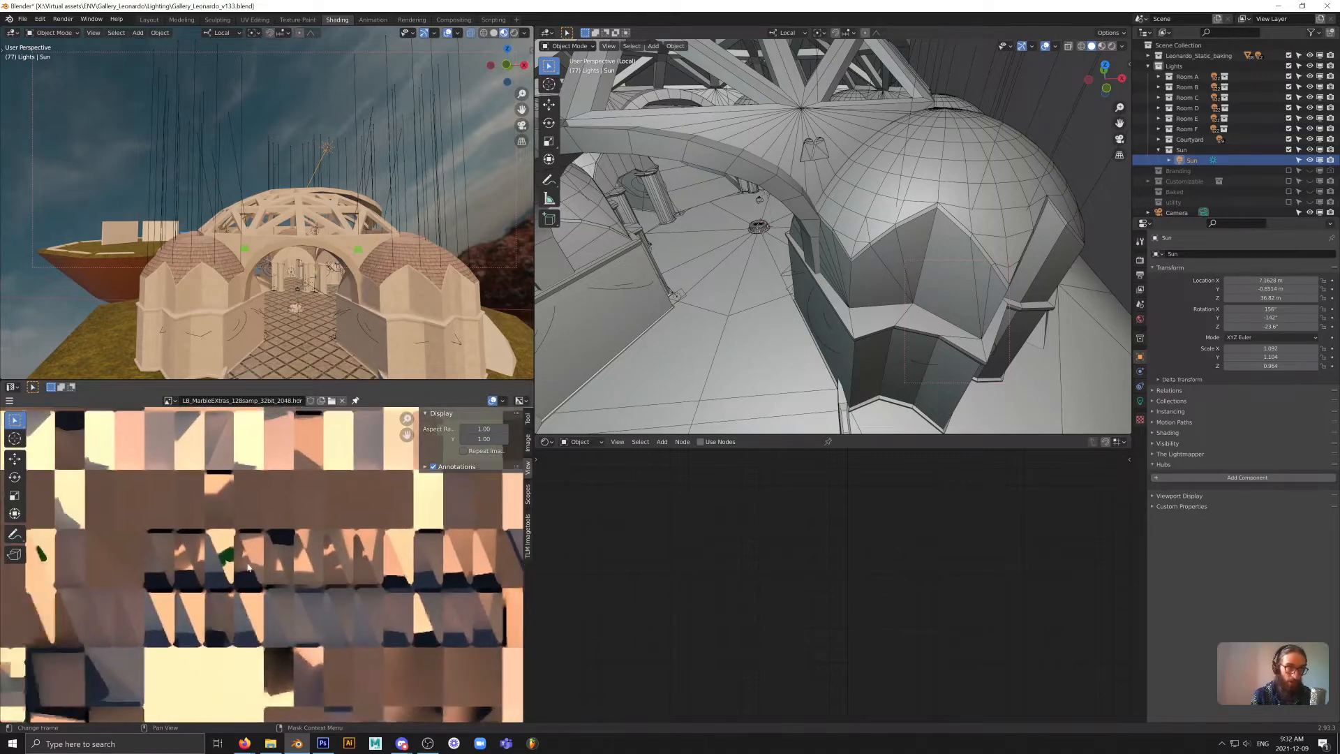
# - Inspect the pixel detail of the tiny faceted islands in the marble extras bake
pyautogui.moveTo(137, 701); pyautogui.dragTo(301, 588, button='middle')
pyautogui.moveTo(324, 707); pyautogui.dragTo(290, 560, button='middle')
pyautogui.scroll(4, 290, 560)
pyautogui.moveTo(490, 578); pyautogui.dragTo(471, 546, button='middle')
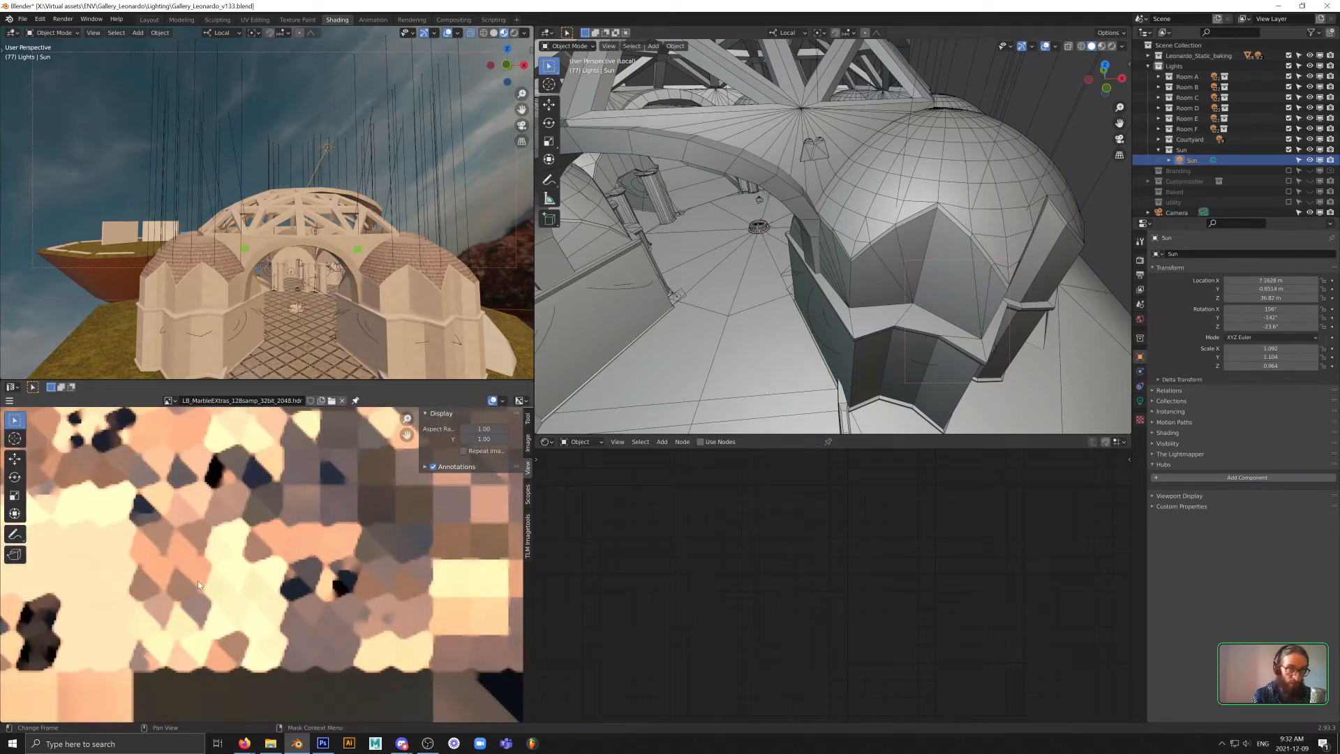
pyautogui.moveTo(157, 481); pyautogui.dragTo(355, 550, button='middle')
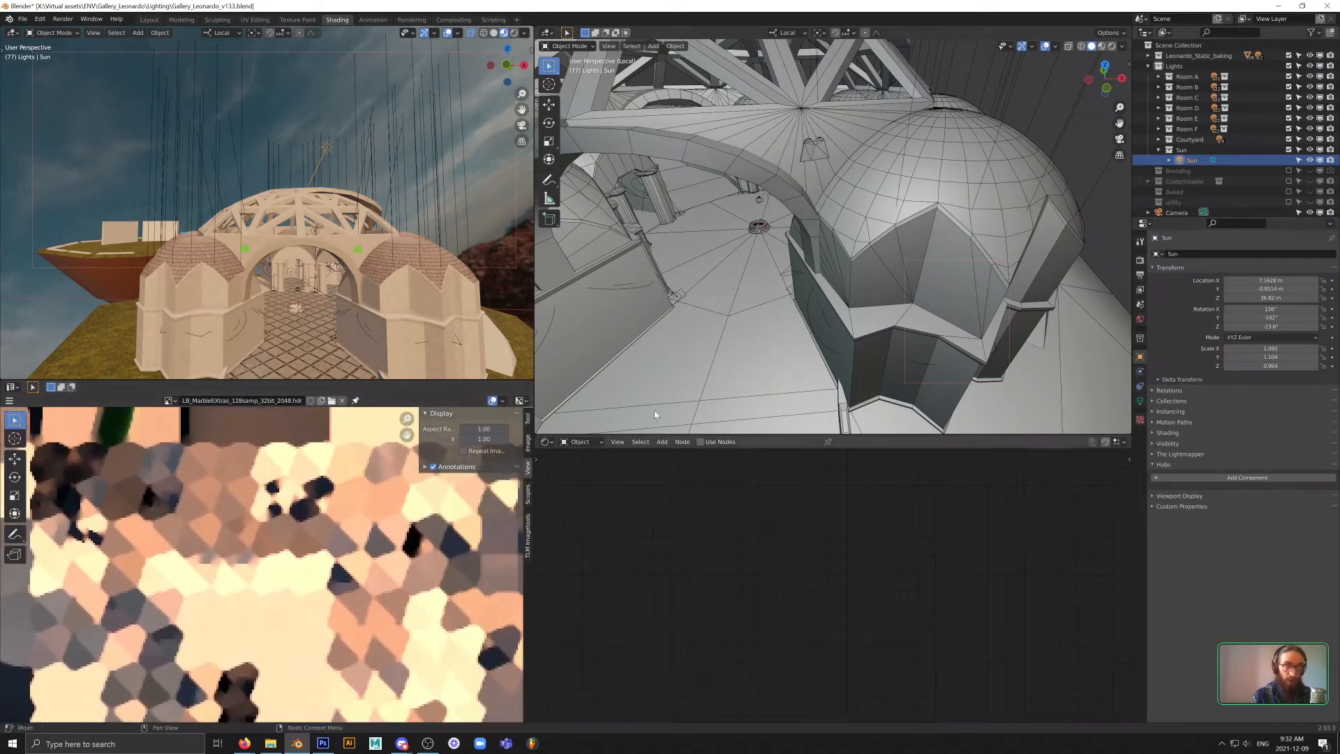
# - Switch to the Leonardo Gallery room in the browser and walk from the columns across the walkway into the gatehouse
pyautogui.hotkey('alt', 'Tab')
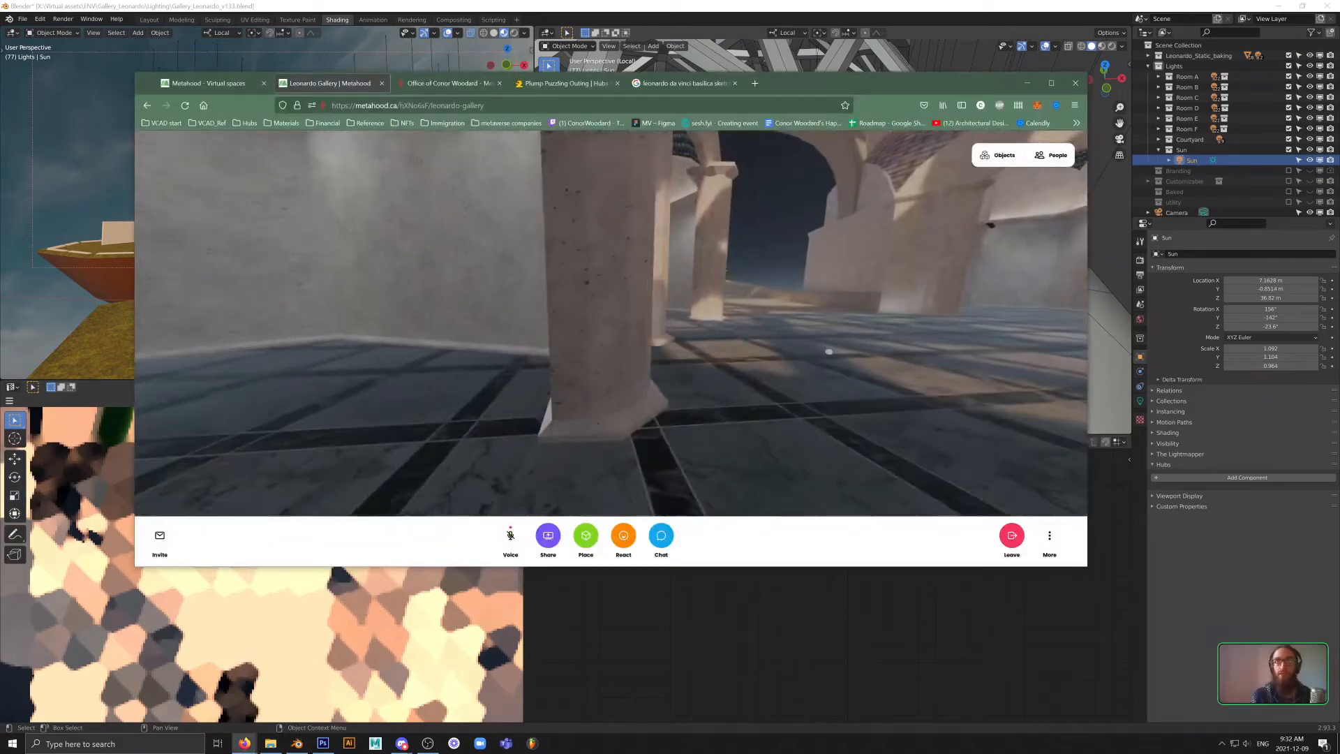
pyautogui.press('w')
pyautogui.moveTo(828, 351)
pyautogui.mouseDown()
pyautogui.moveTo(717, 338)
pyautogui.moveTo(823, 345)
pyautogui.mouseUp()
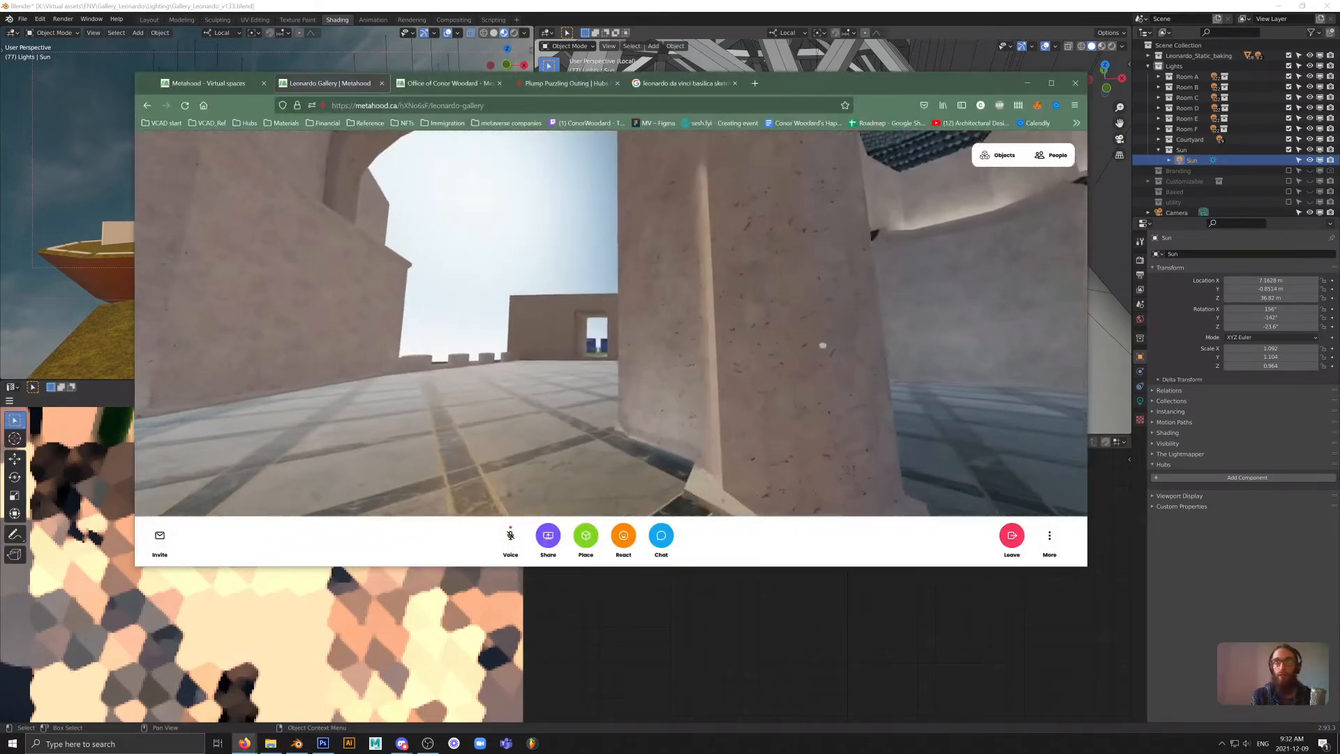
pyautogui.press('w')
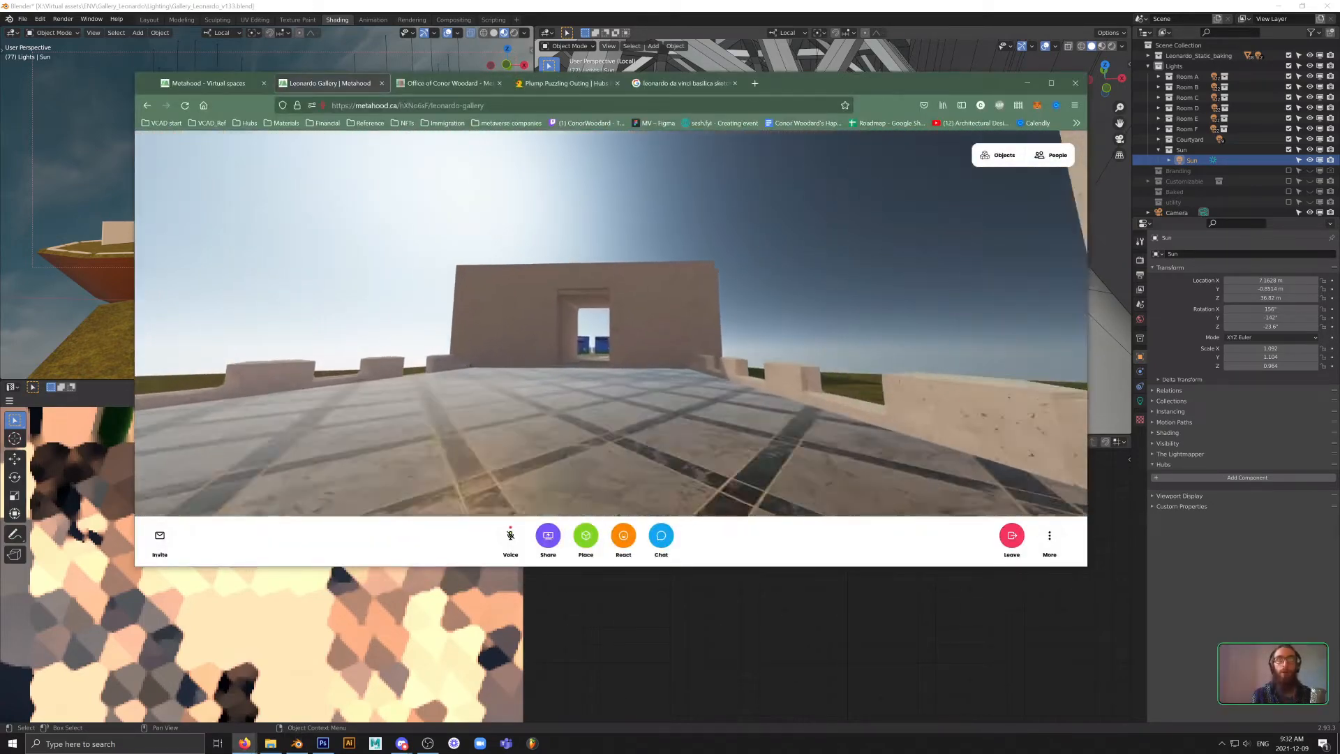
pyautogui.press('w')
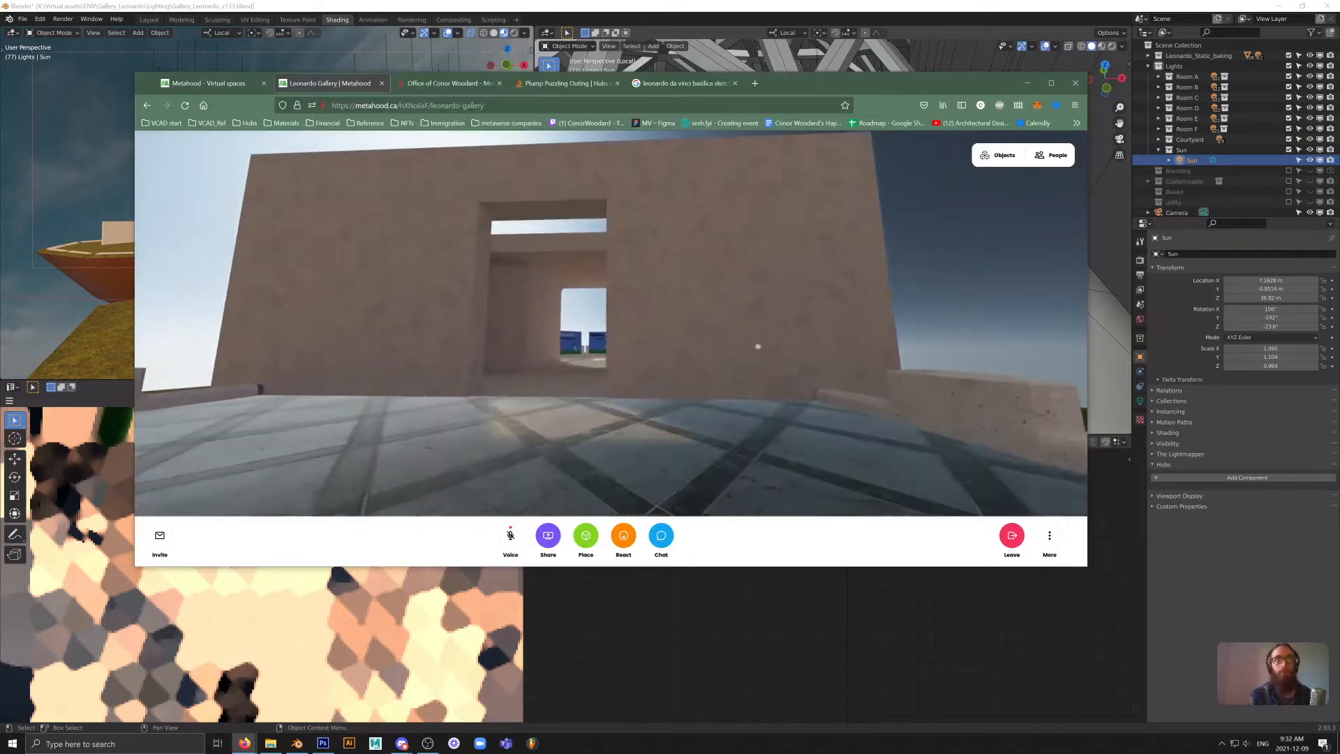
pyautogui.press('w')
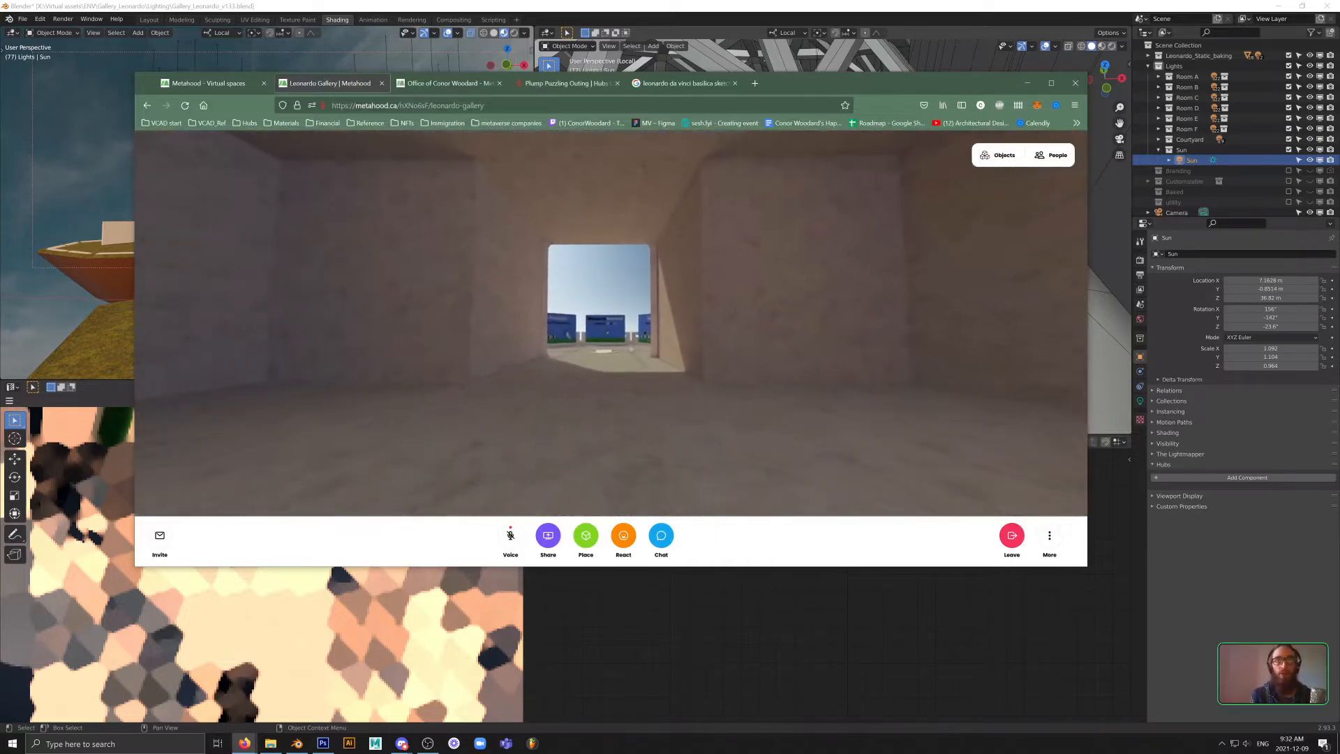
pyautogui.press('s')
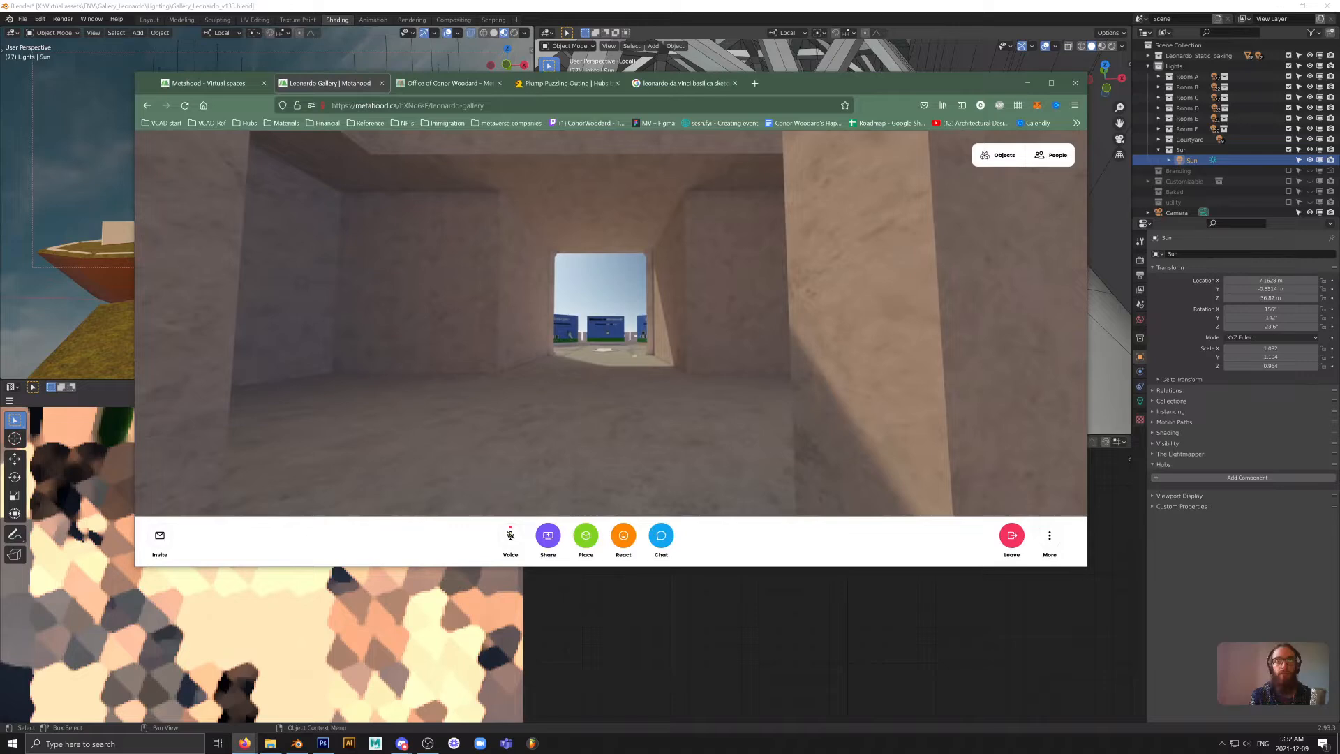
pyautogui.press('w')
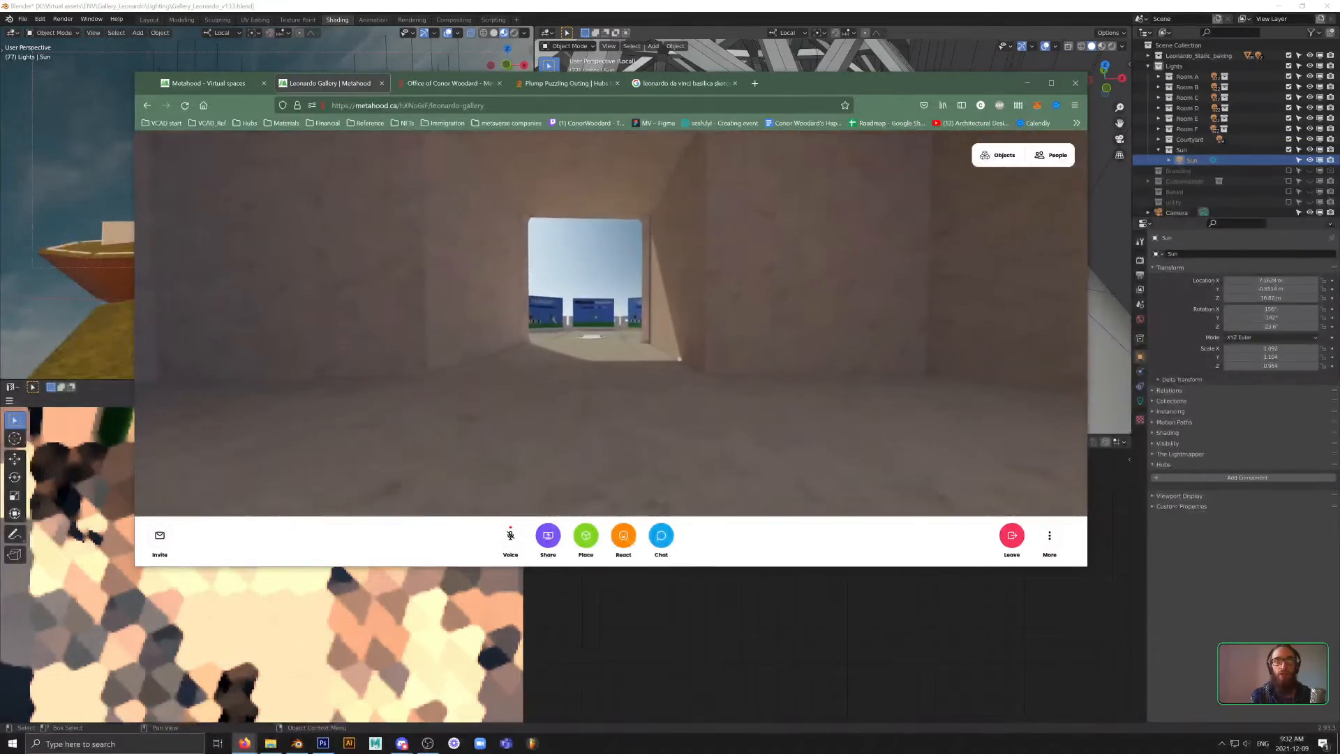
# - Walk out to the entrance terrace and examine the ground in front of the Metahood welcome signs
pyautogui.press('w')
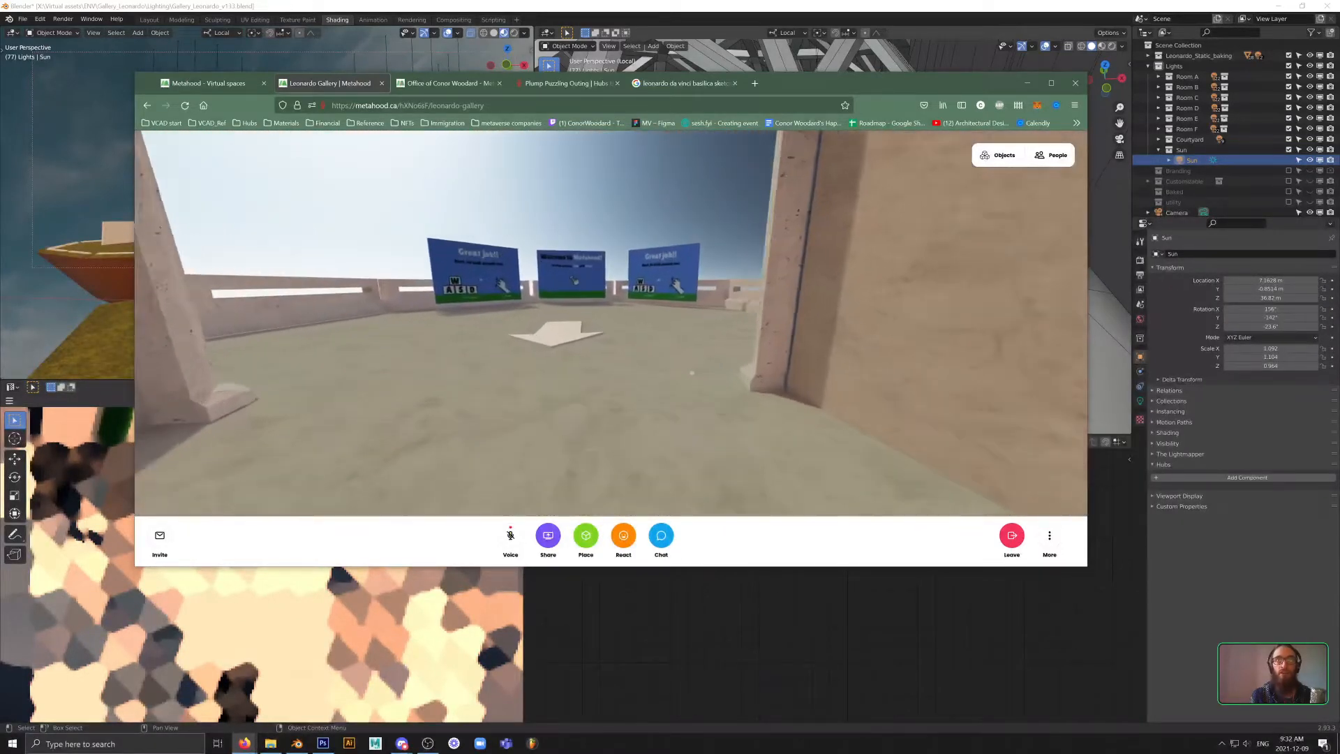
pyautogui.press('w')
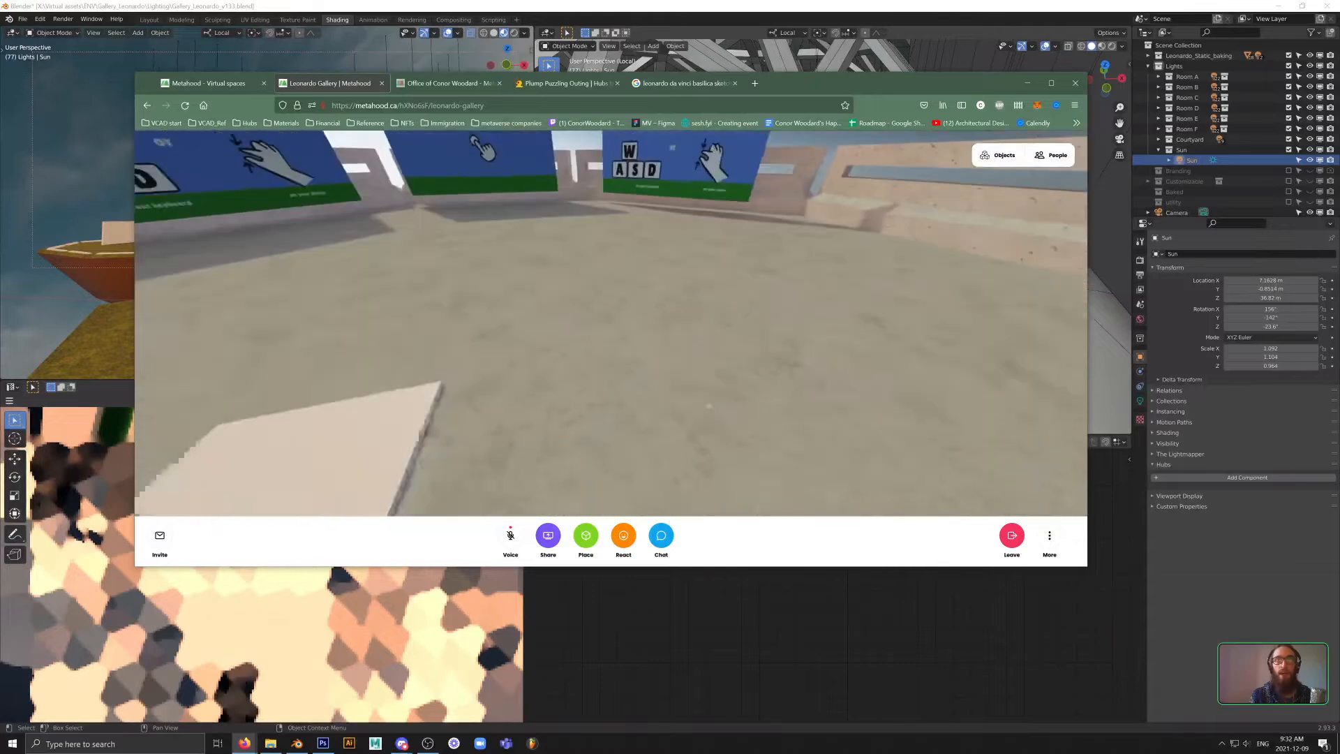
pyautogui.press('s')
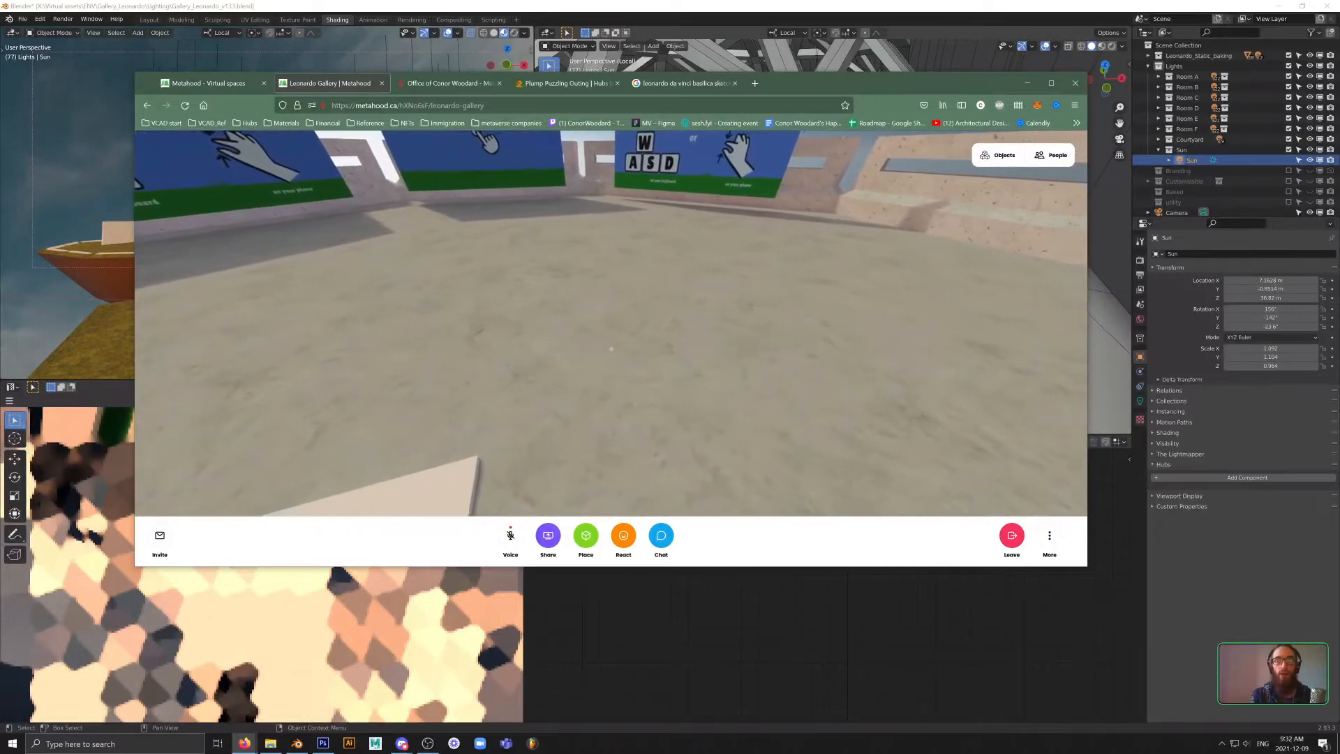
pyautogui.press('s')
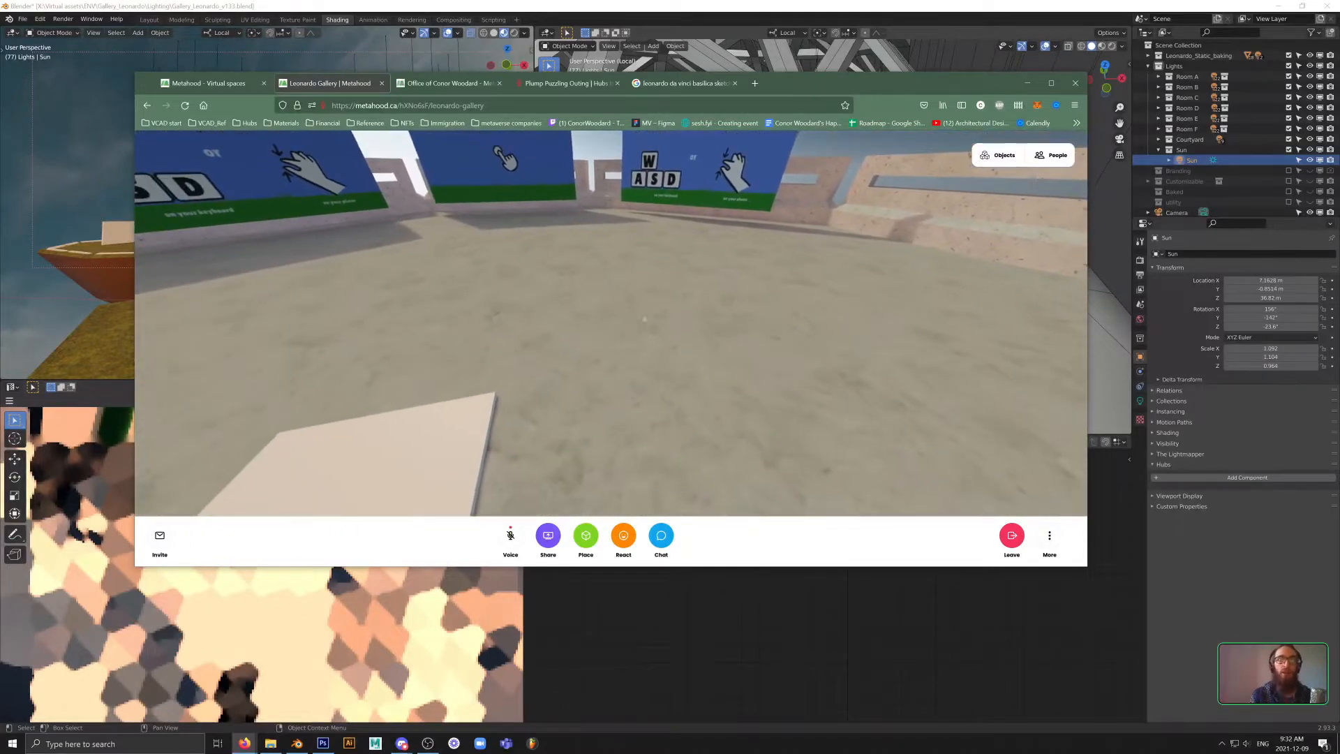
pyautogui.press('w')
pyautogui.moveTo(671, 377); pyautogui.dragTo(620, 318)
pyautogui.press('s')
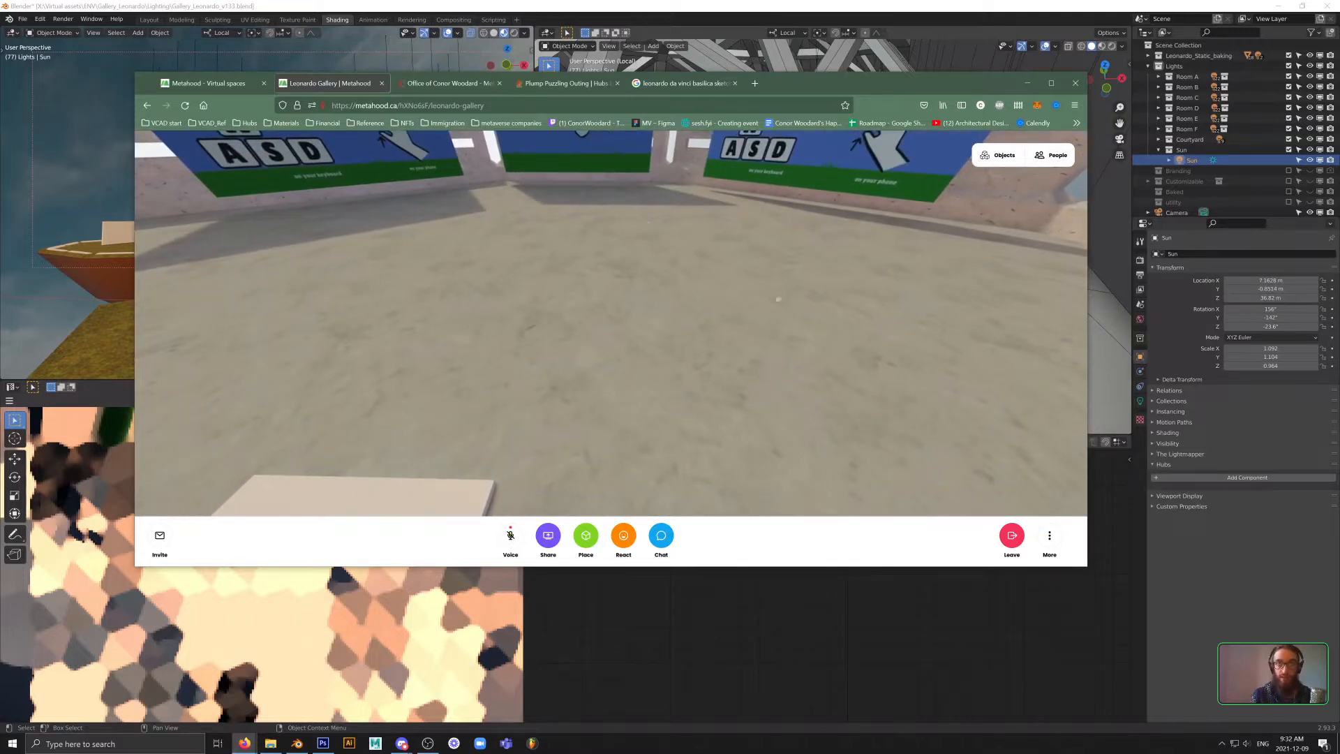
# - Enlarge the browser window slightly and back away from the welcome signs to the gatehouse doorway
pyautogui.moveTo(130, 75)
pyautogui.mouseDown()
pyautogui.moveTo(798, 270)
pyautogui.moveTo(186, 114)
pyautogui.moveTo(107, 83)
pyautogui.moveTo(97, 51)
pyautogui.moveTo(127, 66)
pyautogui.mouseUp()
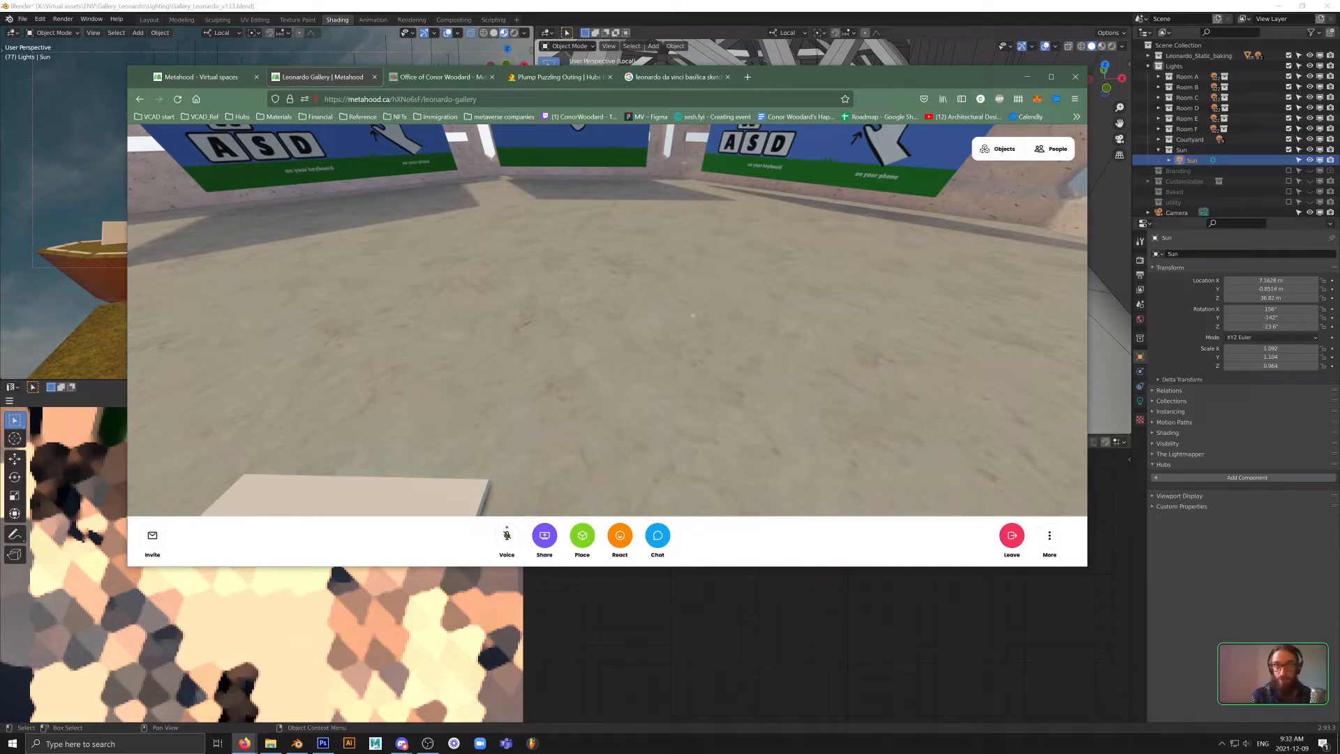
pyautogui.press('s')
pyautogui.moveTo(730, 349); pyautogui.dragTo(722, 312)
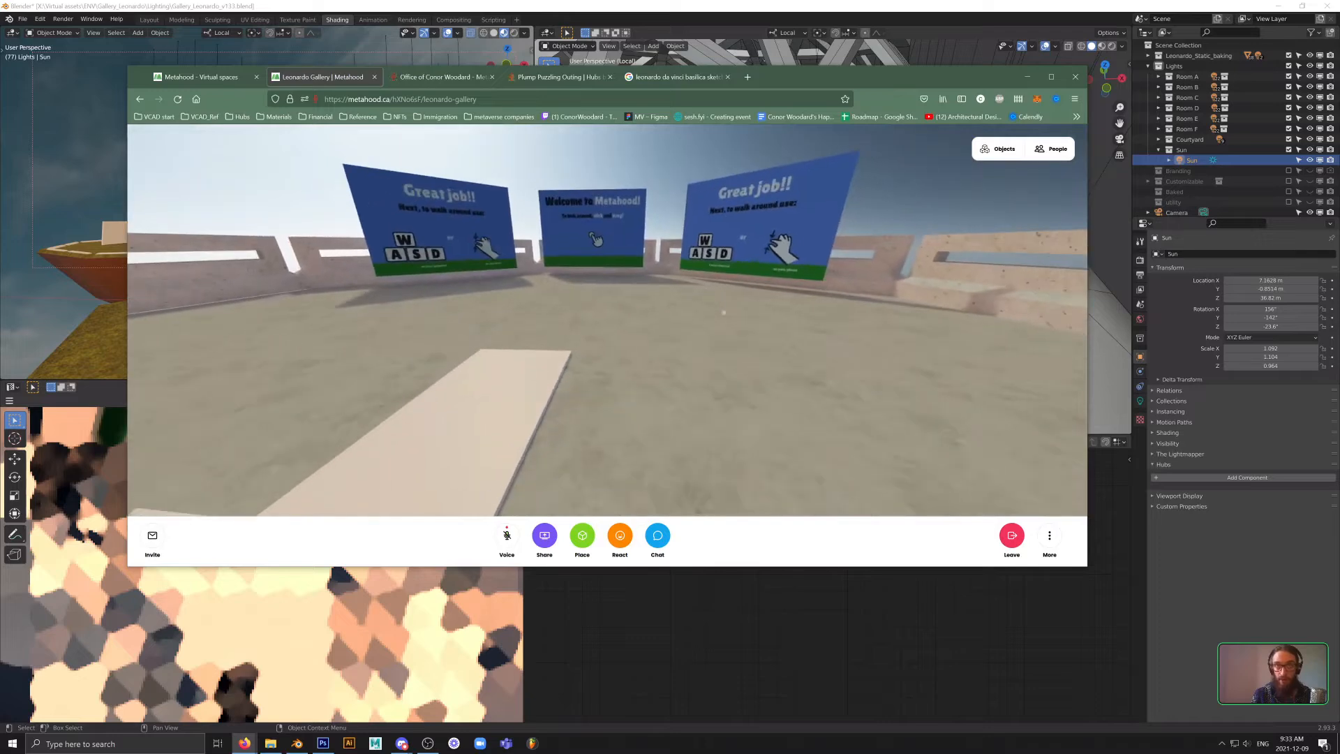
pyautogui.press('s')
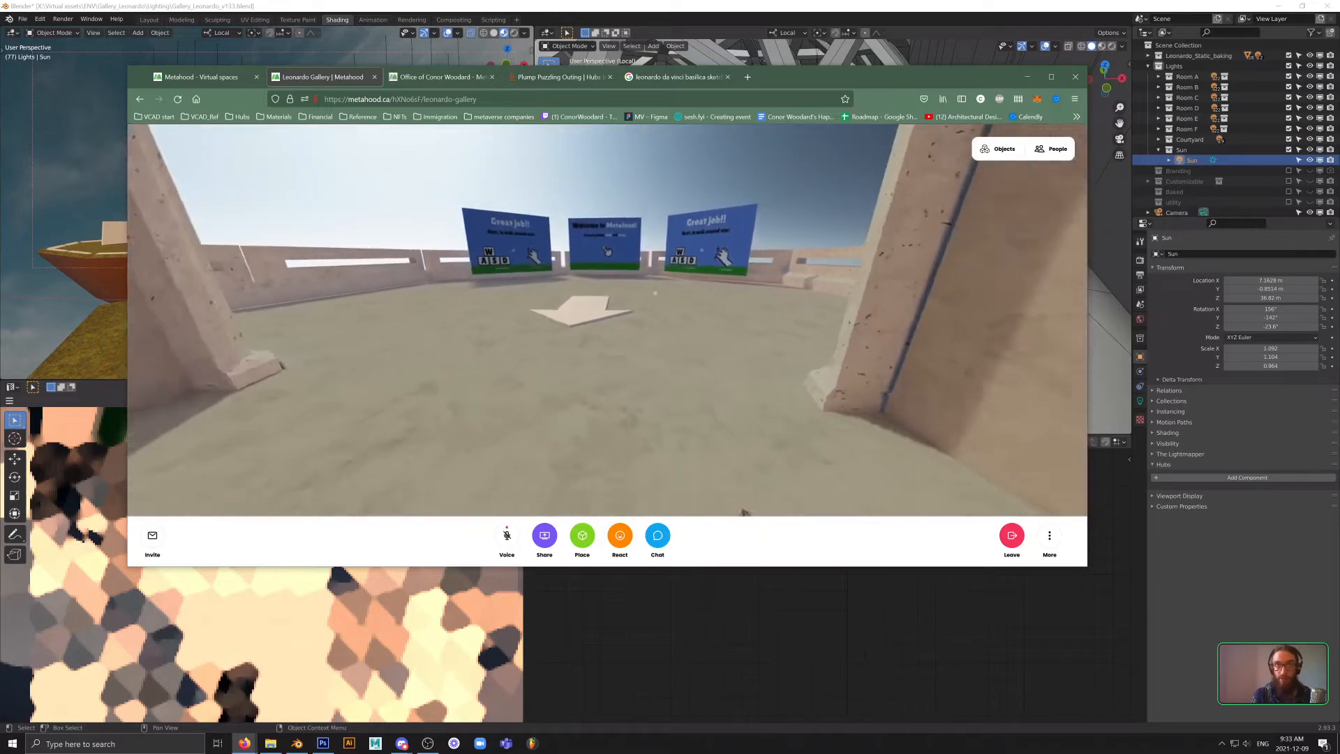
# - Back away from the entrance doorway deep into the gatehouse passage to examine the baked sunlight and shadow on its walls and floor
pyautogui.press('s')
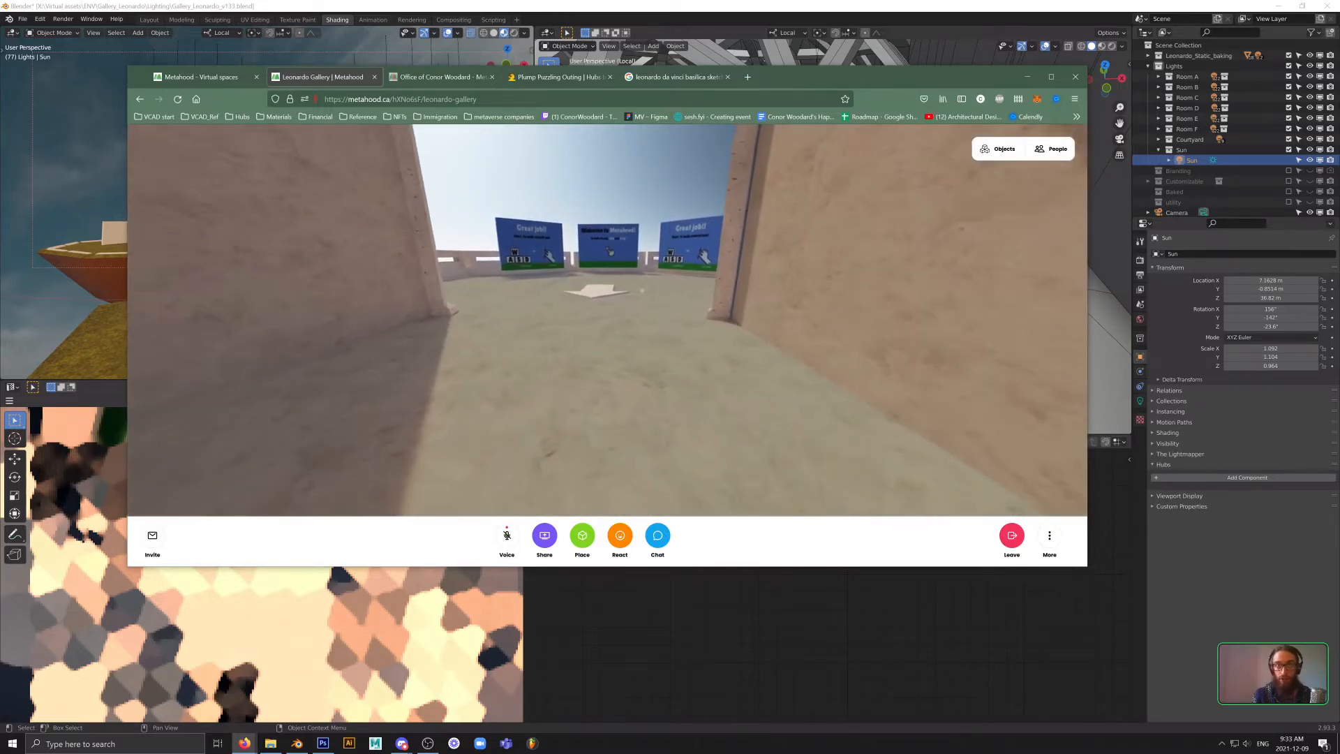
pyautogui.press('s')
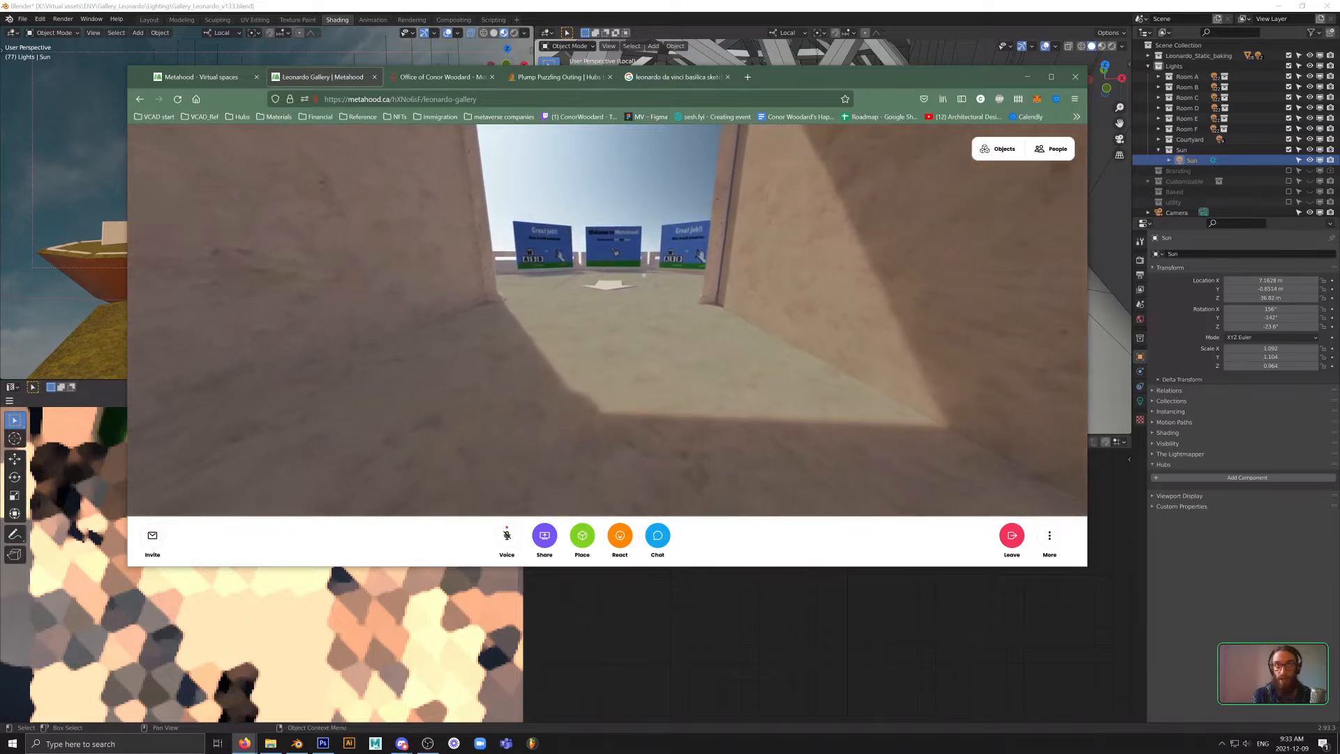
pyautogui.press('s')
pyautogui.press('s')
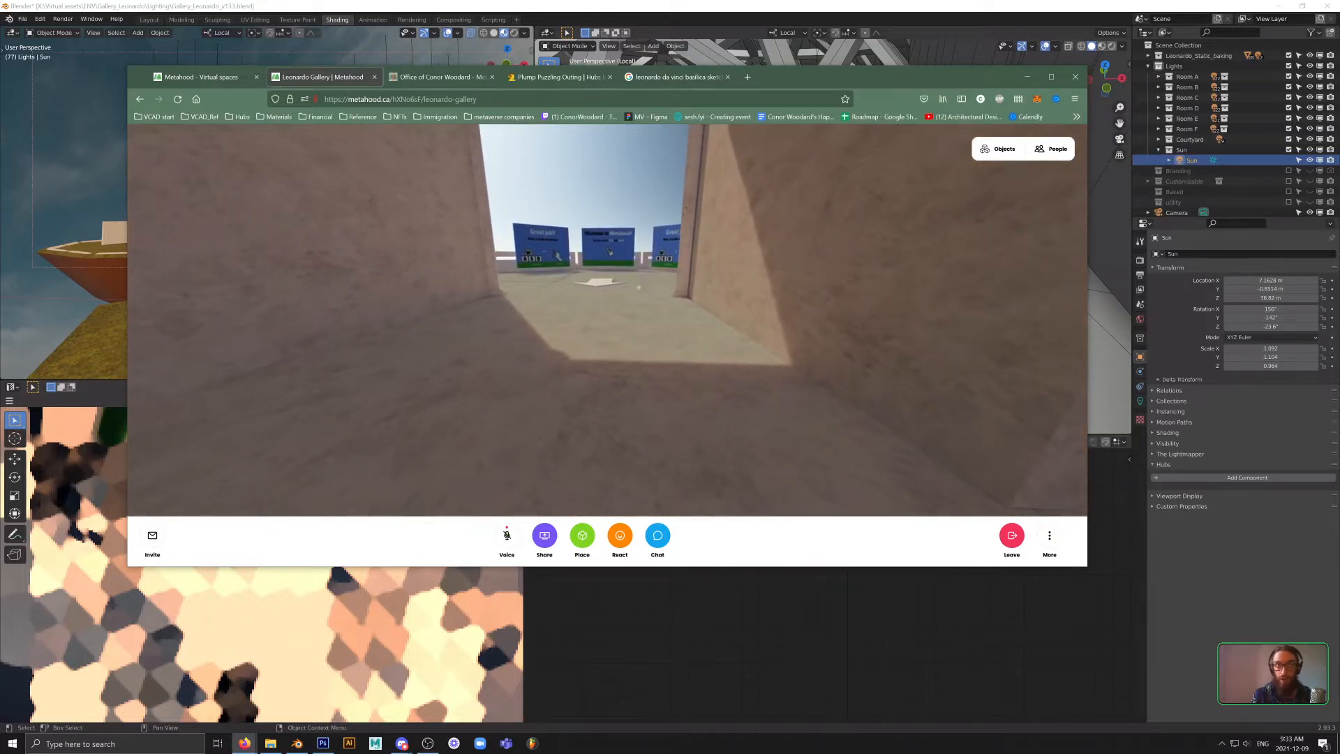
pyautogui.press('s')
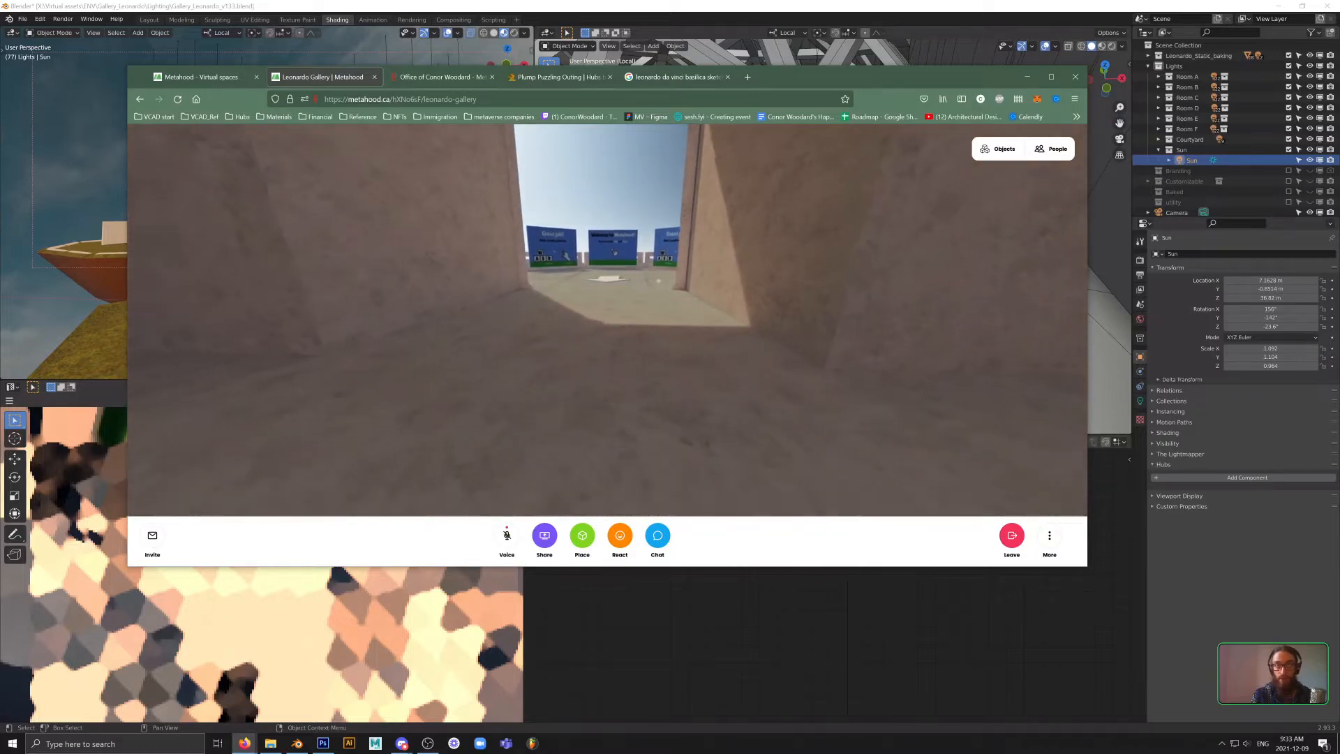
# - Switch back to Blender, display the LB_Plaster_128samp_32bit_2048.hdr image, and examine its dark islands up close
pyautogui.click(250, 639)
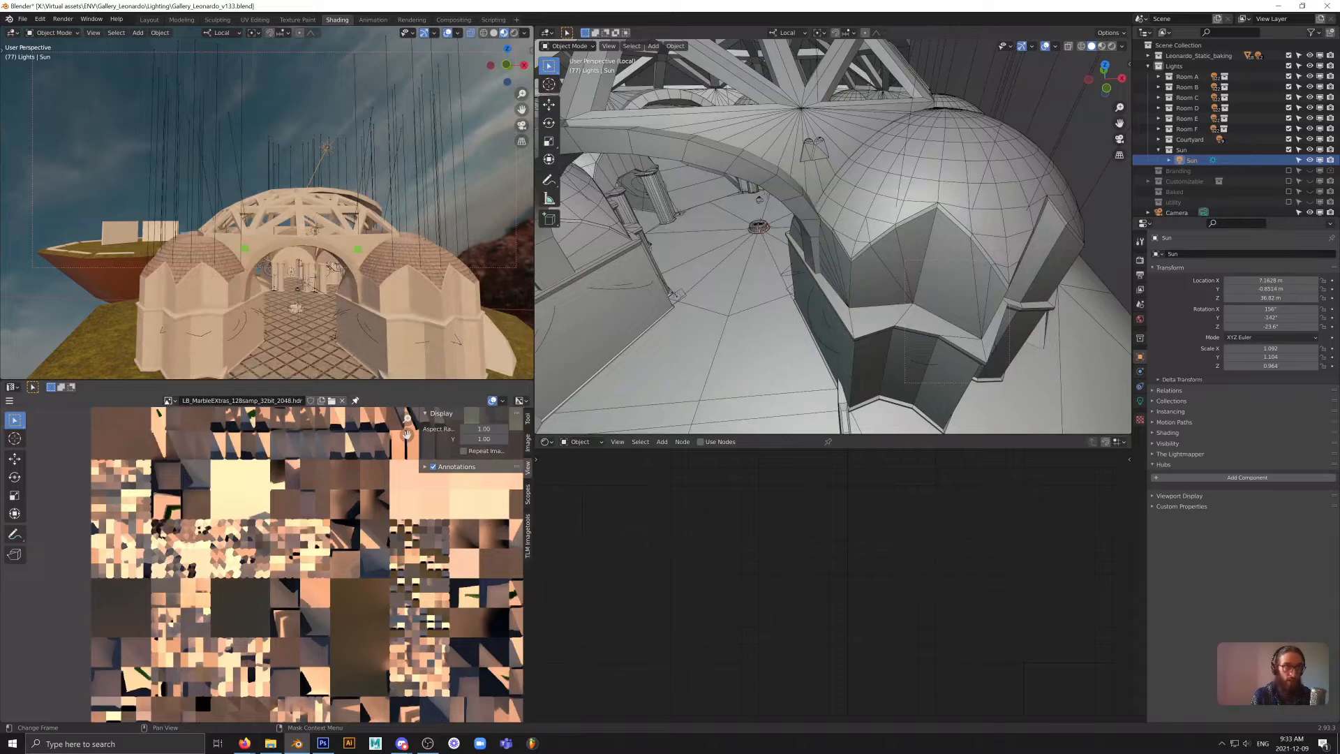
pyautogui.click(171, 400)
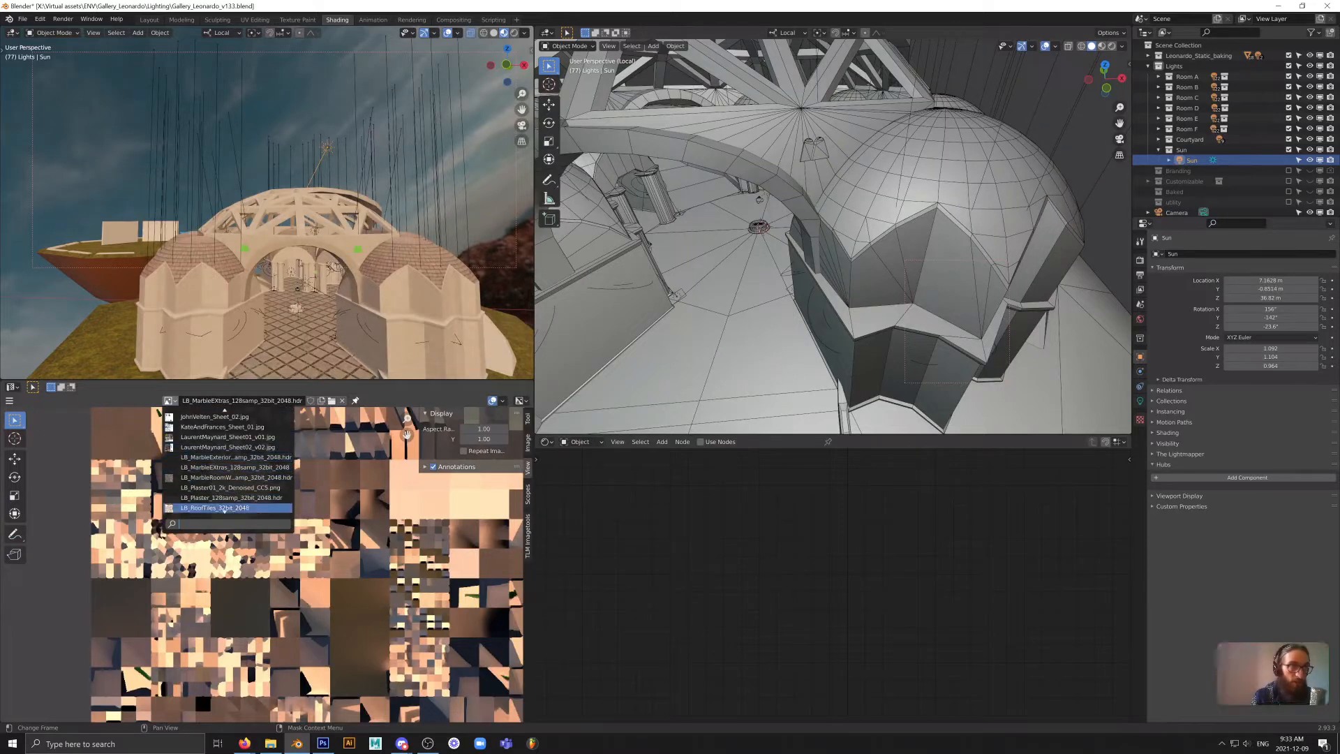
pyautogui.click(225, 498)
pyautogui.moveTo(362, 598); pyautogui.dragTo(326, 584, button='middle')
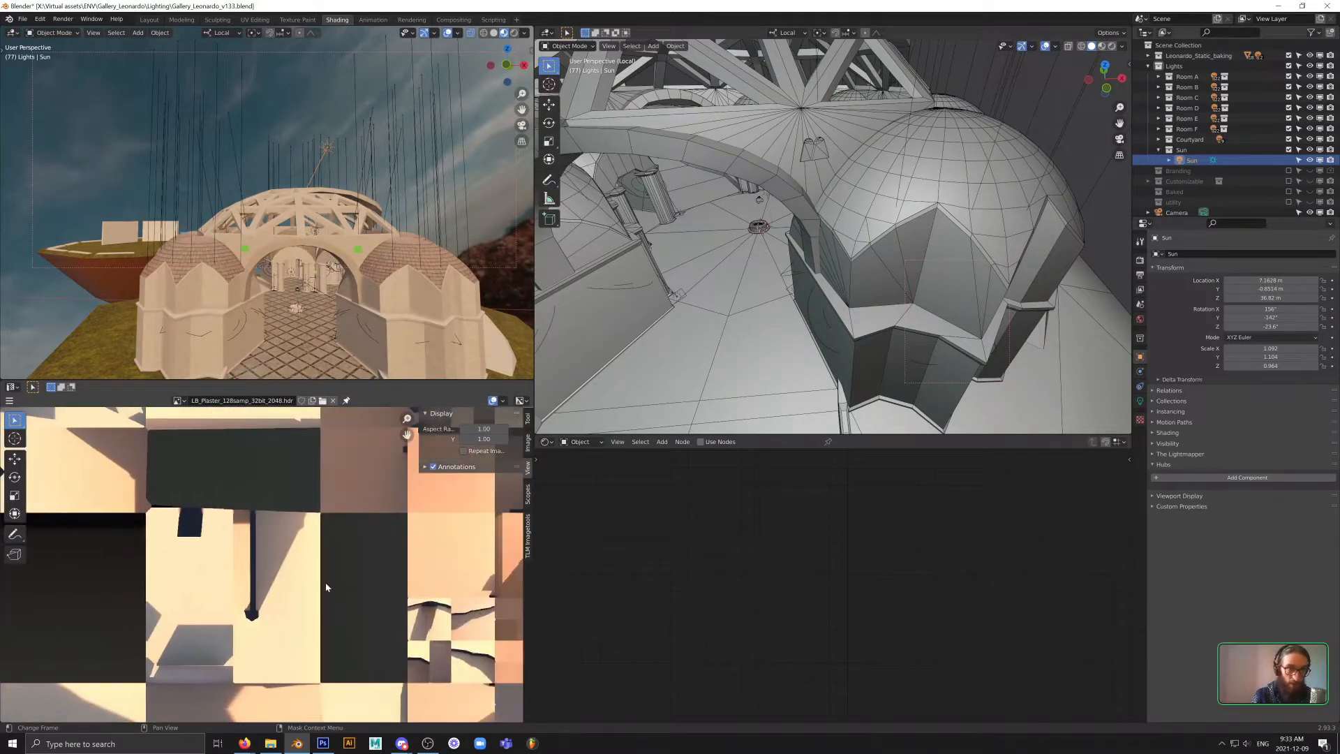
pyautogui.scroll(4, 331, 579)
pyautogui.moveTo(381, 543); pyautogui.dragTo(243, 493, button='middle')
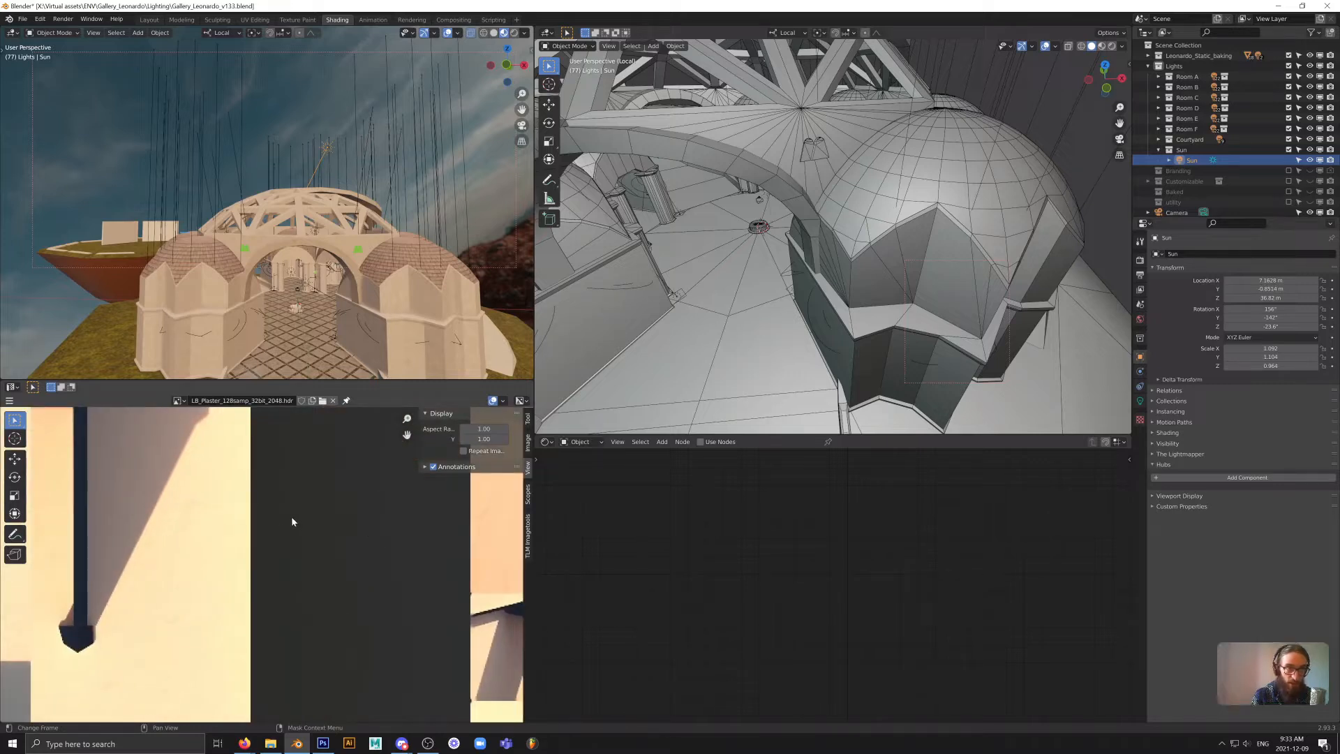
pyautogui.scroll(-3, 255, 547)
pyautogui.scroll(2, 277, 530)
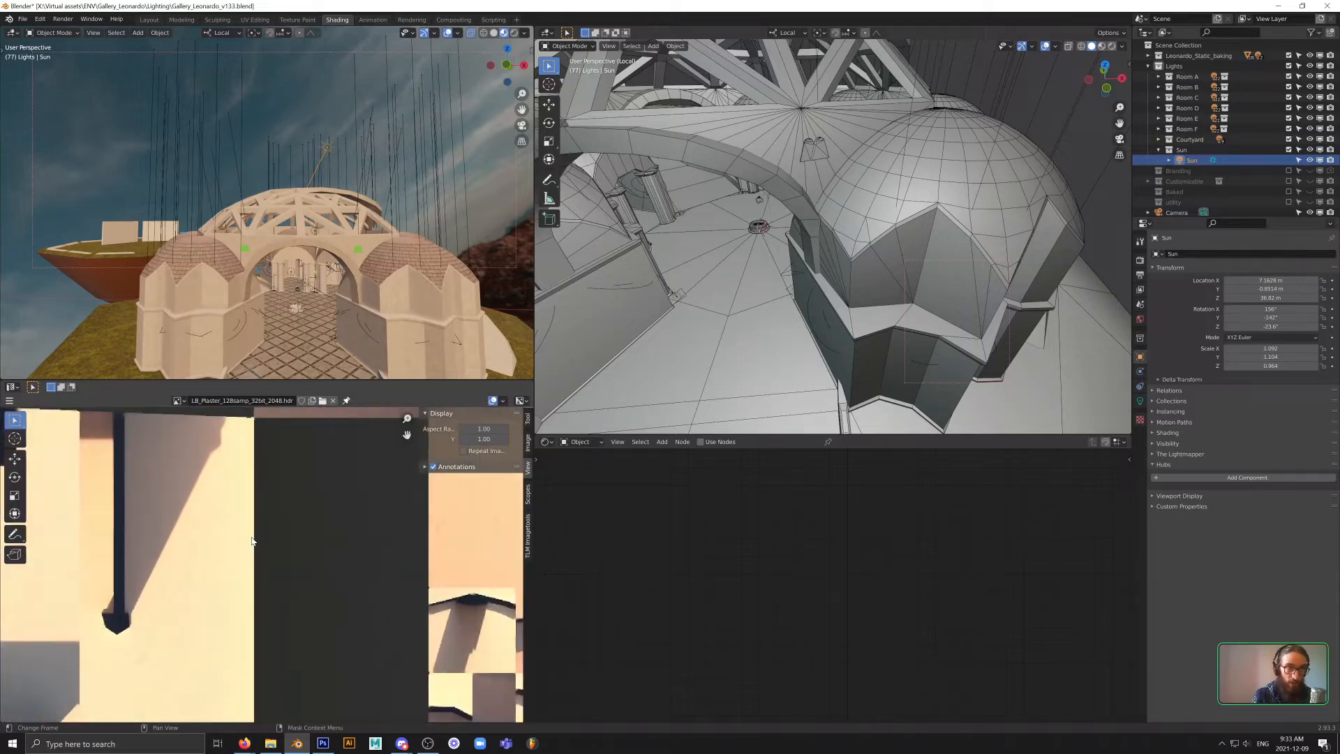
# - Put the floor tile object in Edit Mode, select all its faces, and show its Lightmap UV layer over the plaster bake
pyautogui.click(751, 336)
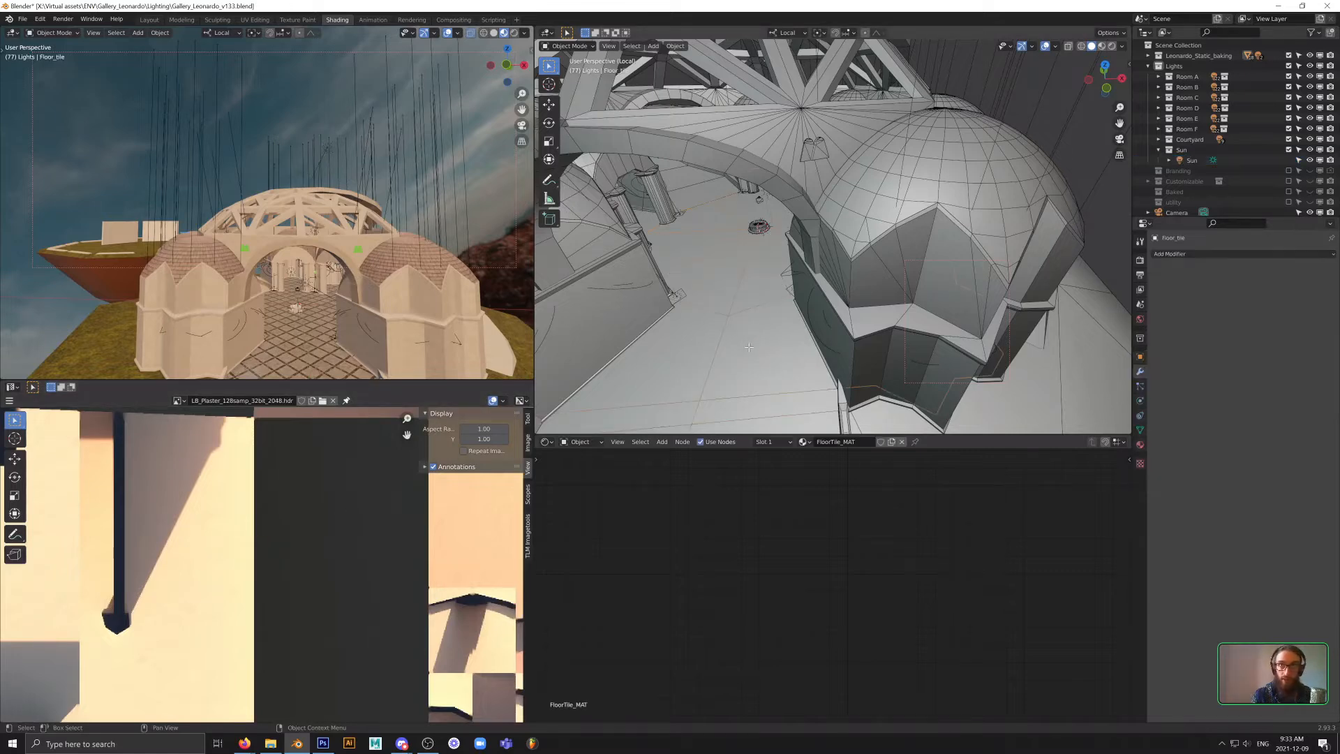
pyautogui.press('Tab')
pyautogui.scroll(-2, 290, 590)
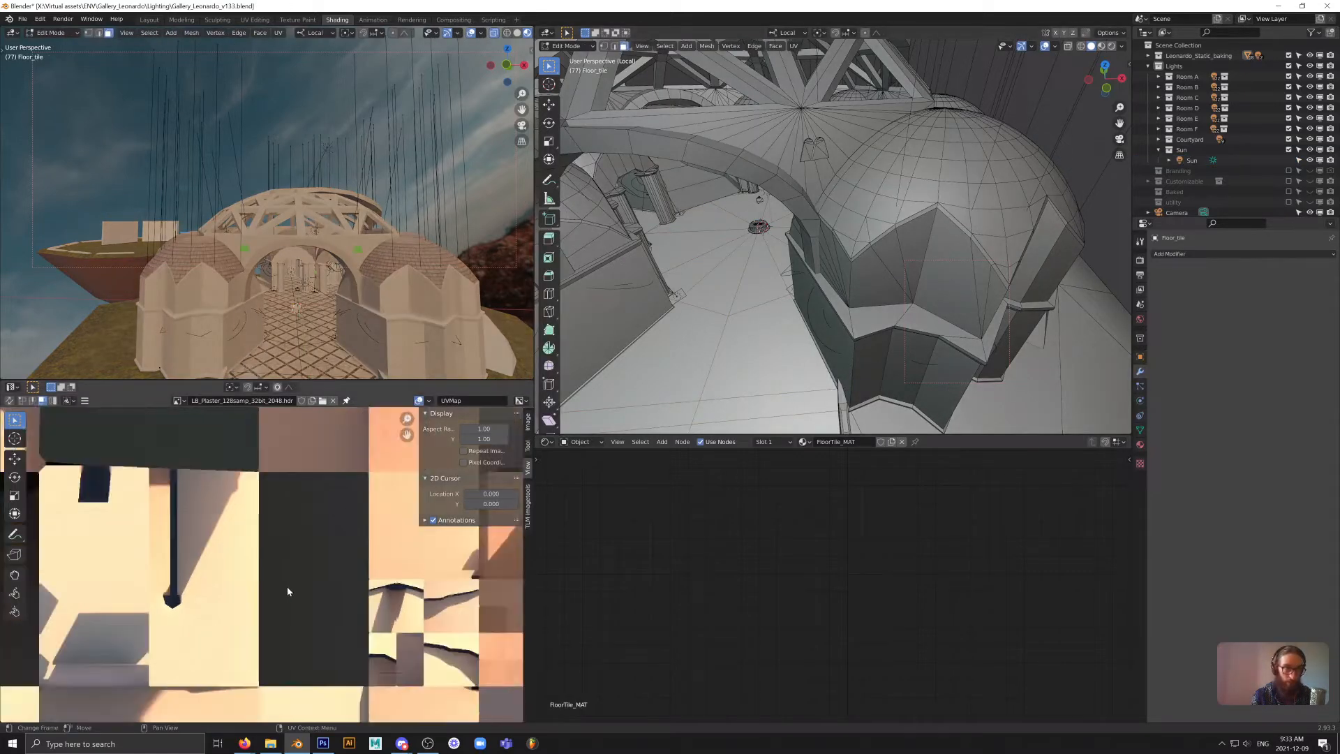
pyautogui.scroll(-3, 283, 587)
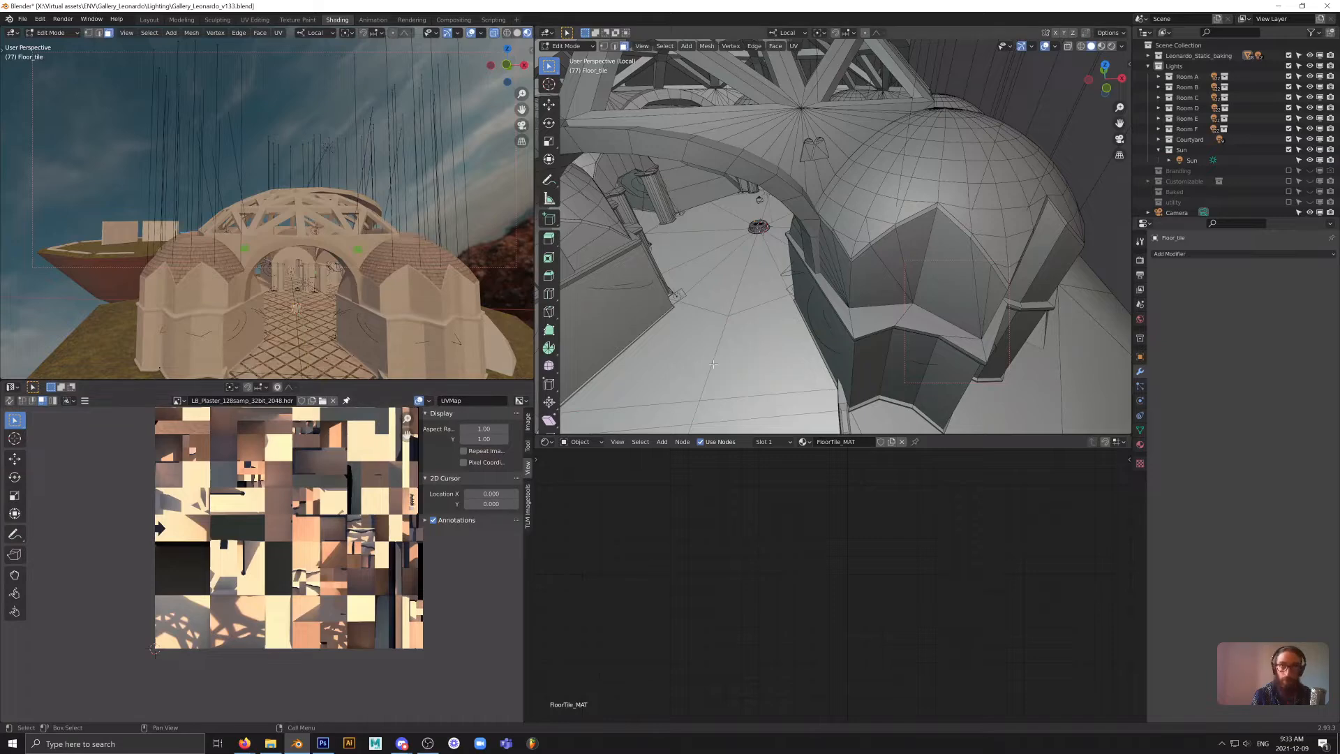
pyautogui.press('a')
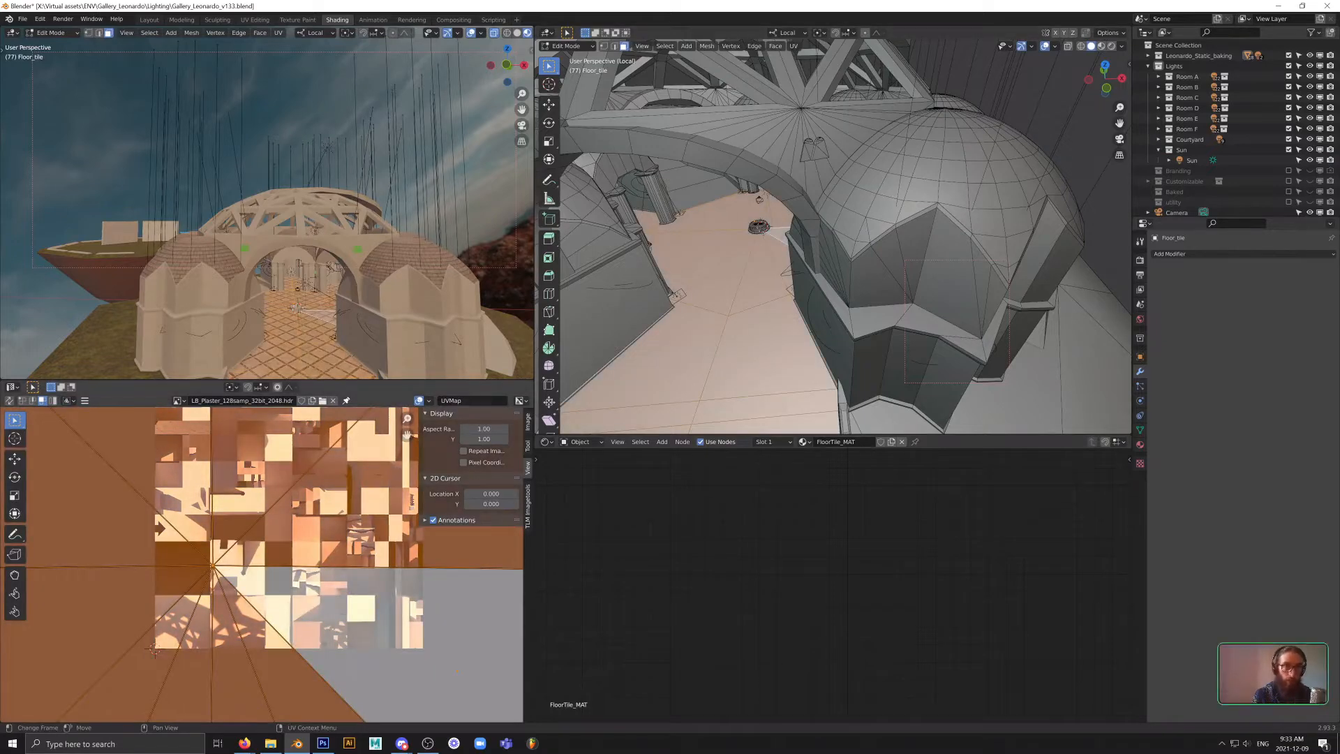
pyautogui.click(461, 401)
pyautogui.click(460, 428)
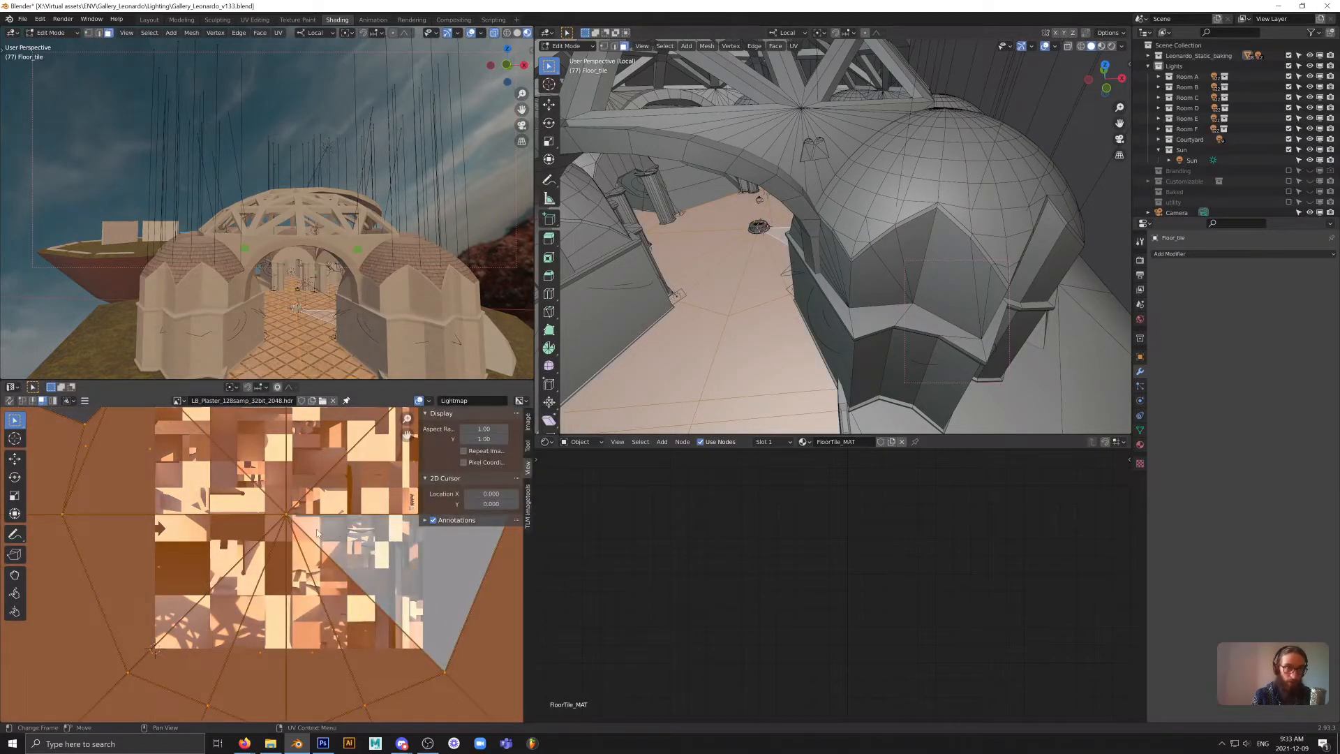
# - Check the floor tile's Lightmap layout against the plaster image and return to Object Mode
pyautogui.scroll(-4, 317, 534)
pyautogui.scroll(4, 317, 534)
pyautogui.click(461, 401)
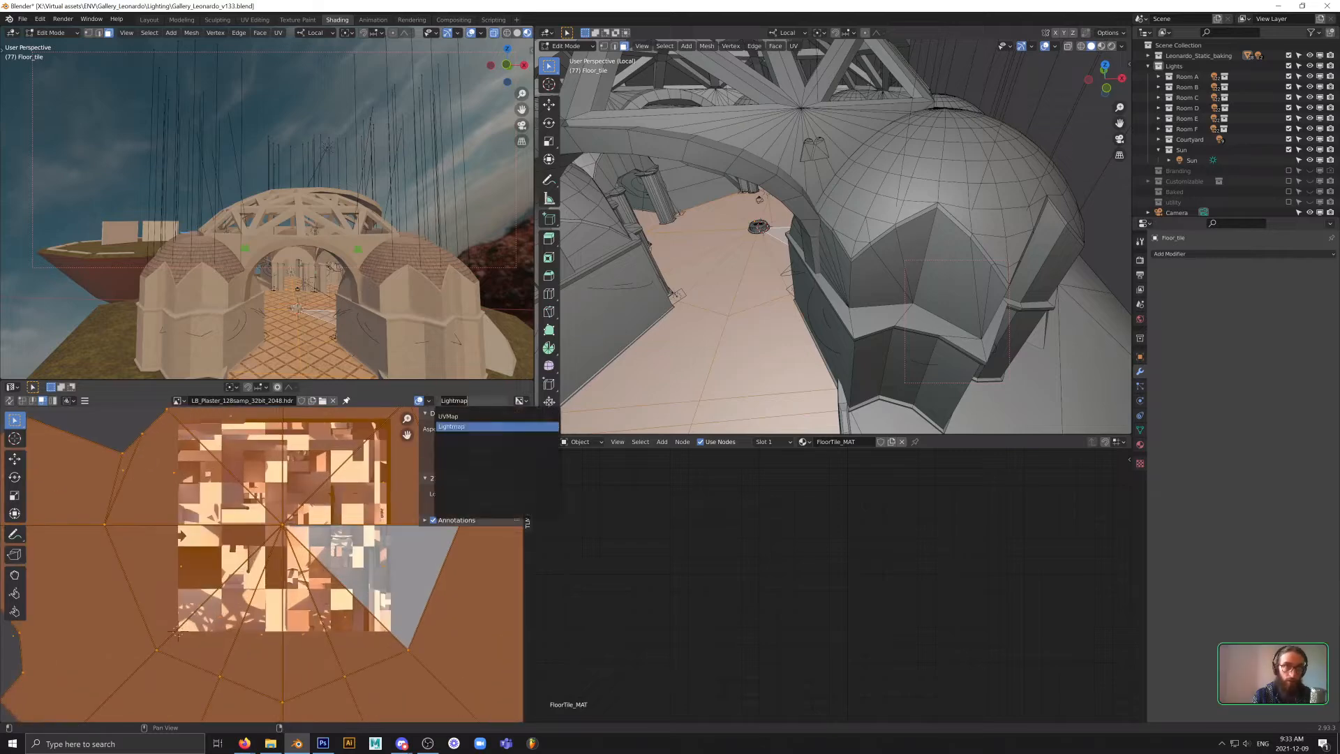
pyautogui.click(461, 427)
pyautogui.scroll(-2, 312, 556)
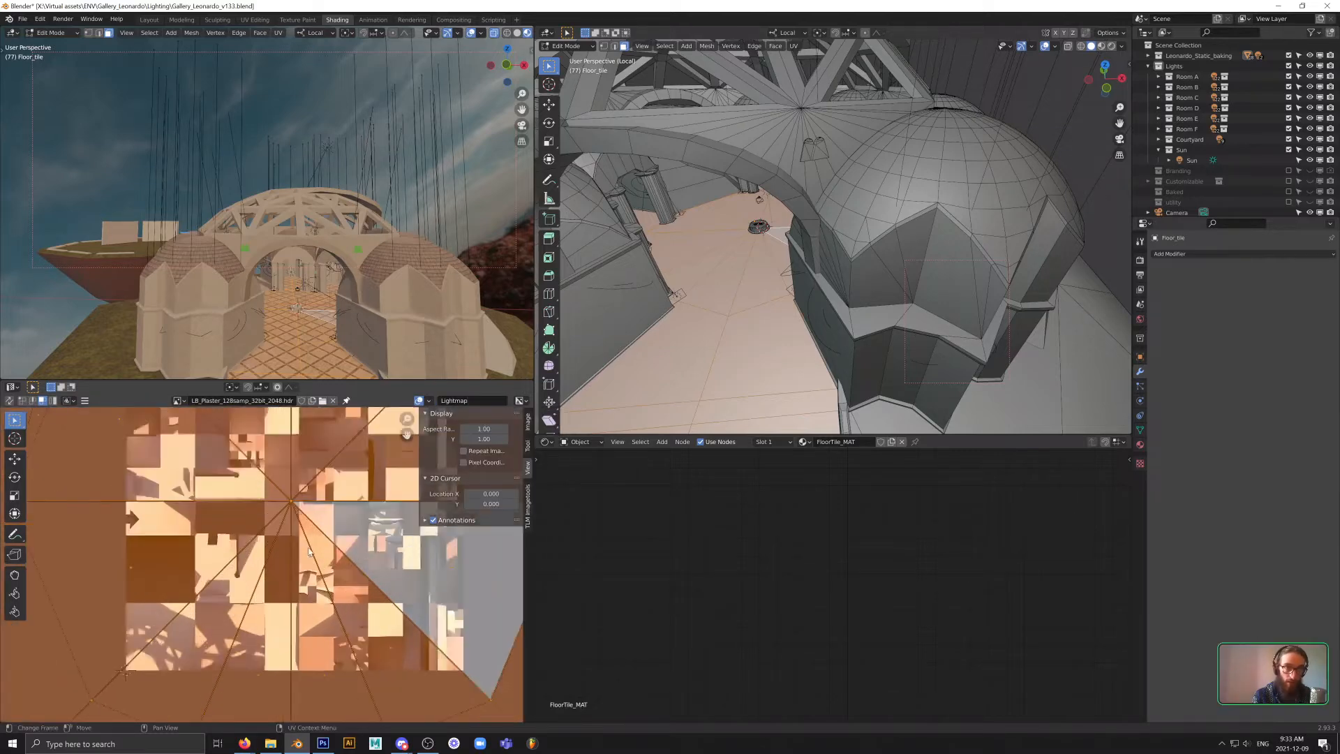
pyautogui.press('Tab')
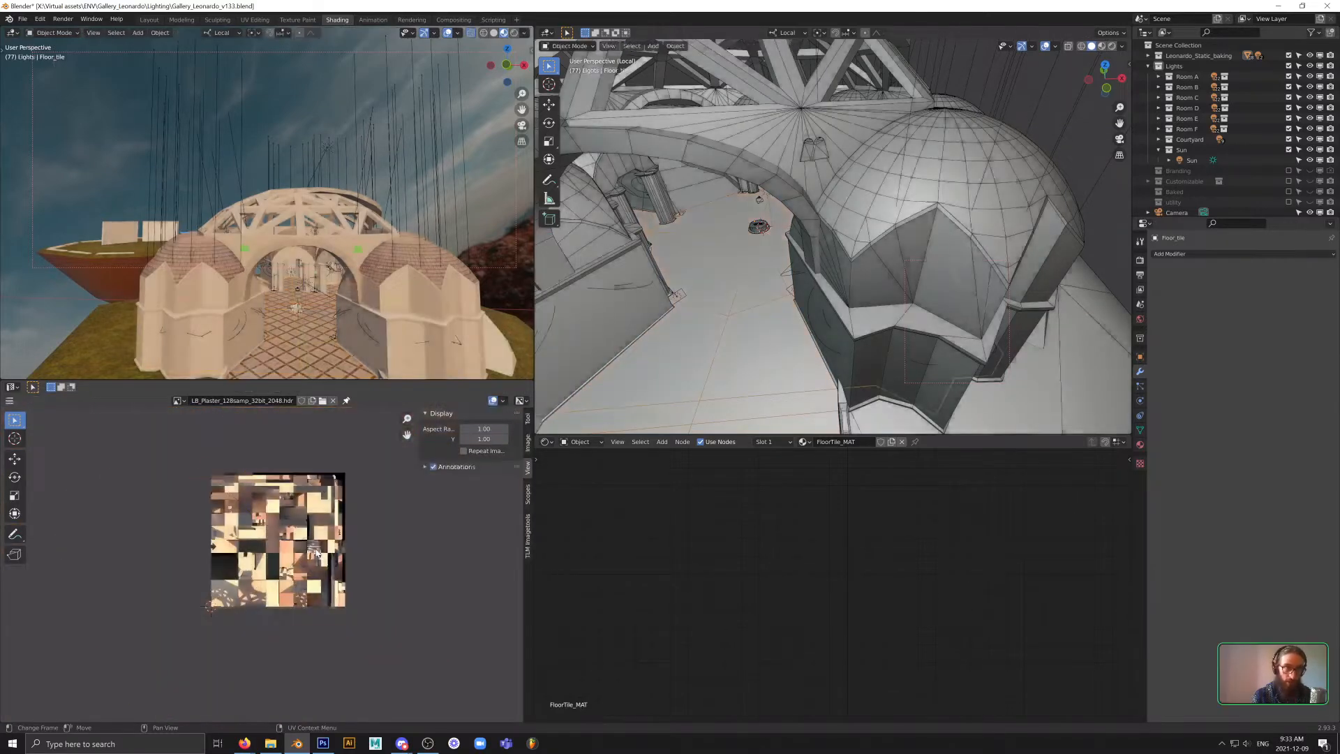
# - Select the Plaster object at the gatehouse threshold, enter Edit Mode, and examine its selected wall islands on the lightmap
pyautogui.moveTo(739, 374); pyautogui.dragTo(668, 327, button='middle')
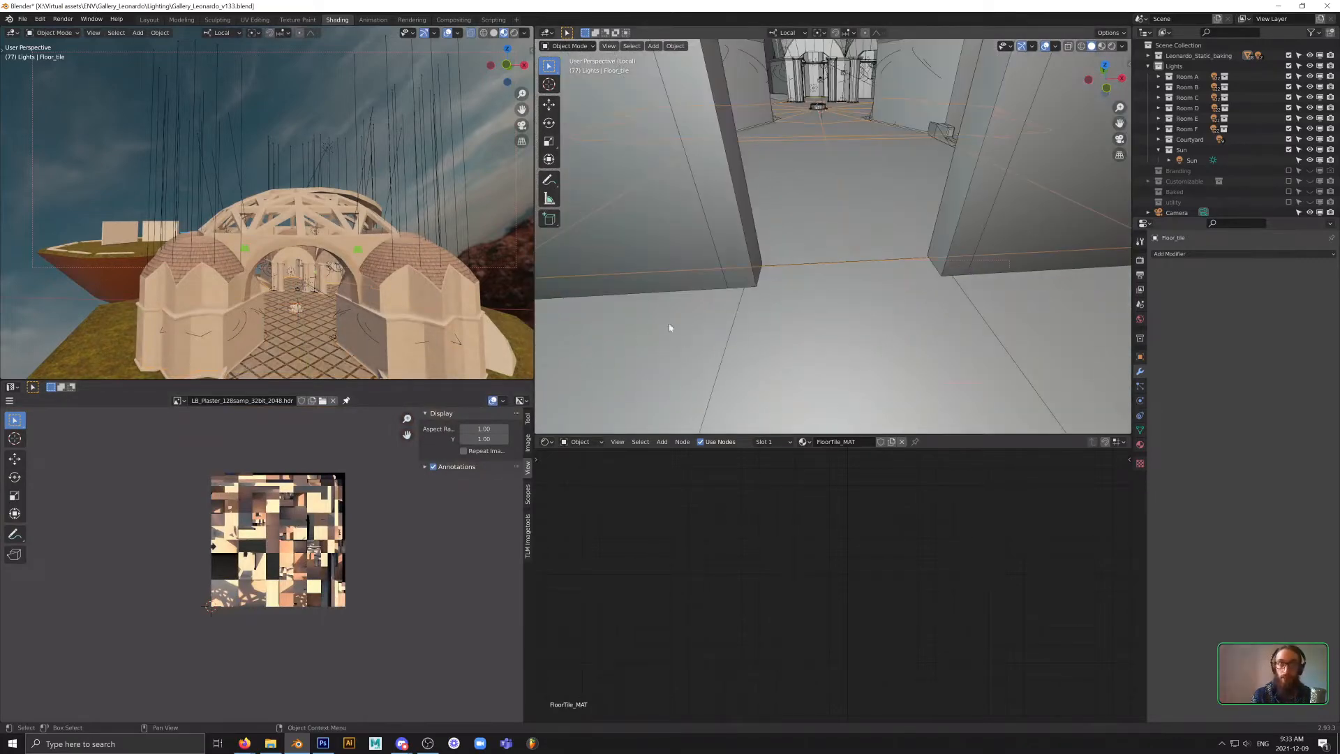
pyautogui.click(828, 293)
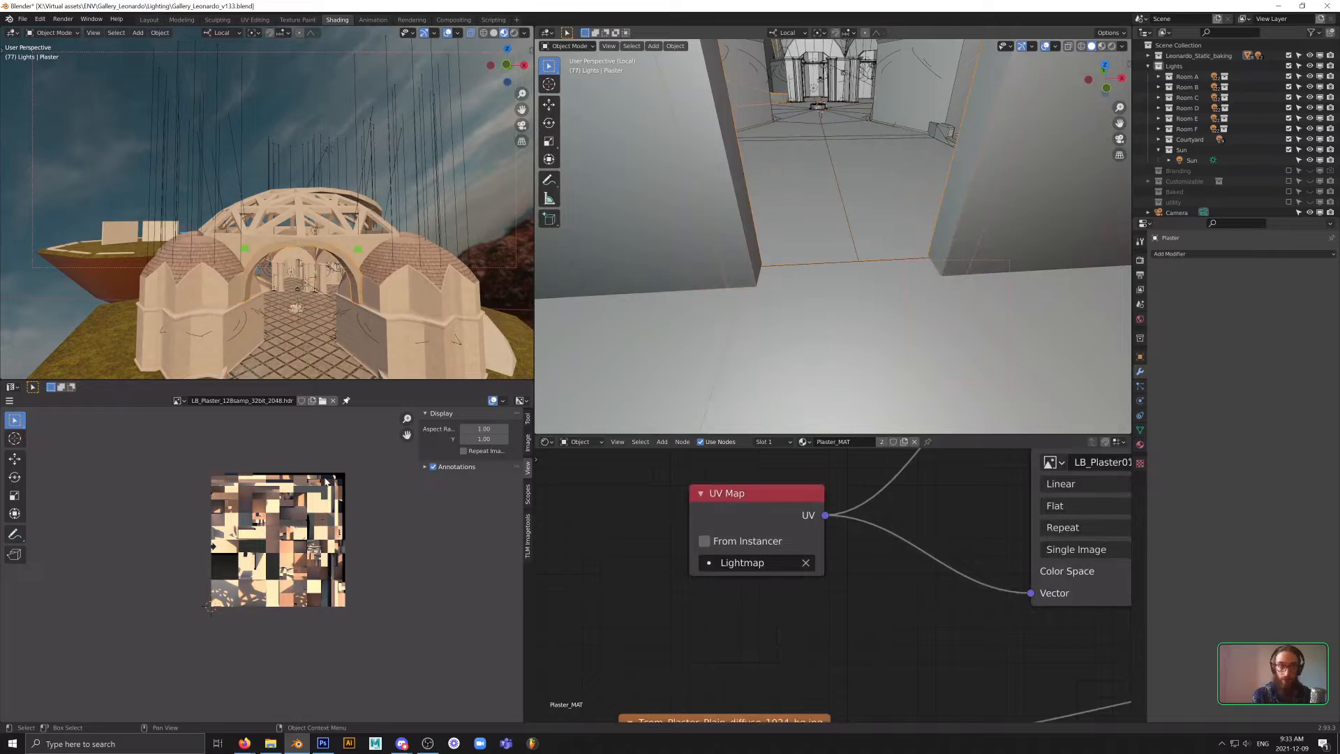
pyautogui.press('Tab')
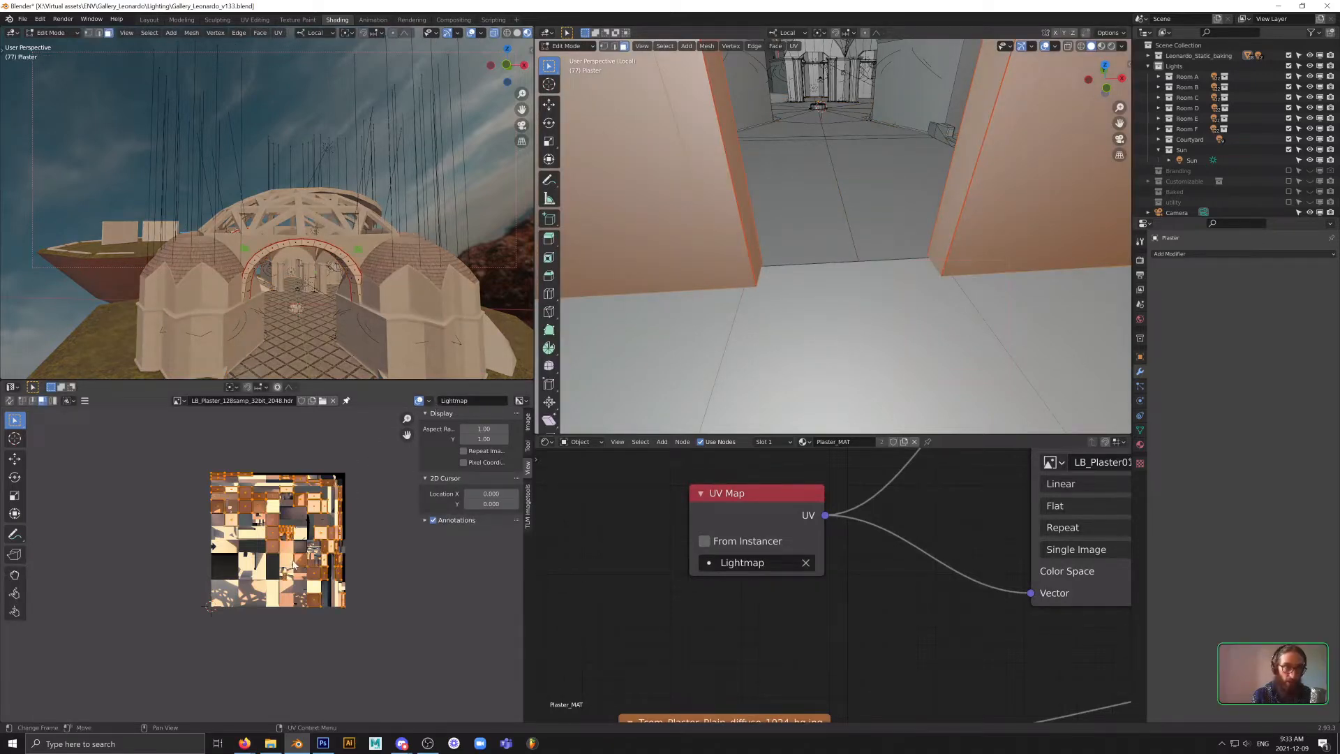
pyautogui.scroll(10, 280, 565)
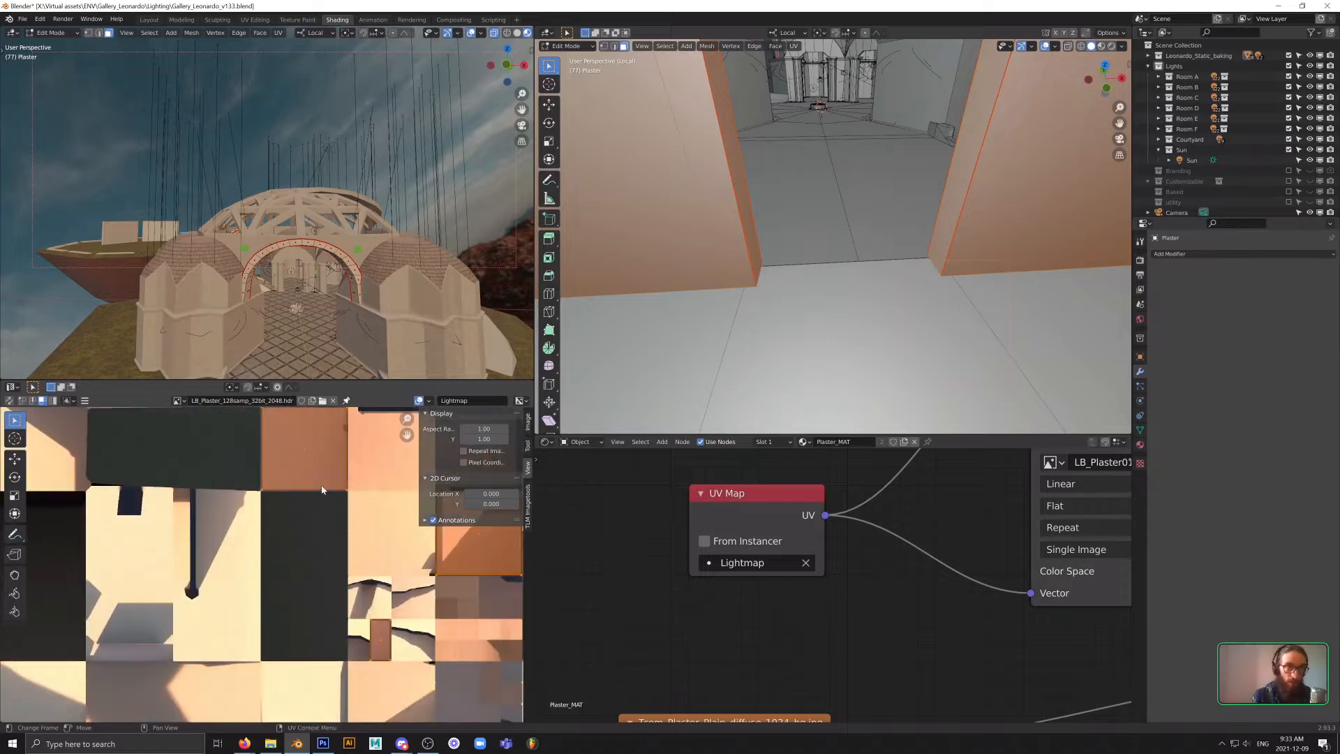
pyautogui.scroll(3, 320, 542)
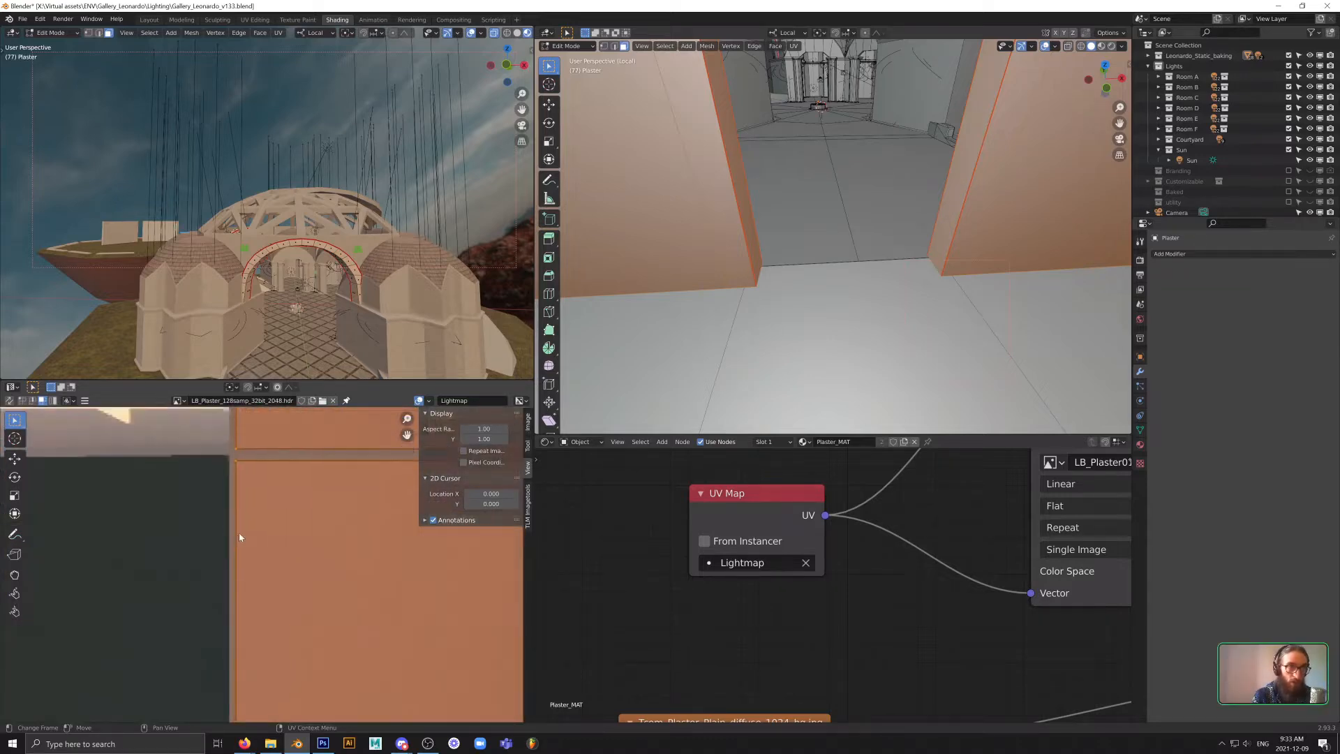
pyautogui.scroll(-1, 265, 534)
pyautogui.moveTo(264, 577); pyautogui.dragTo(165, 530, button='middle')
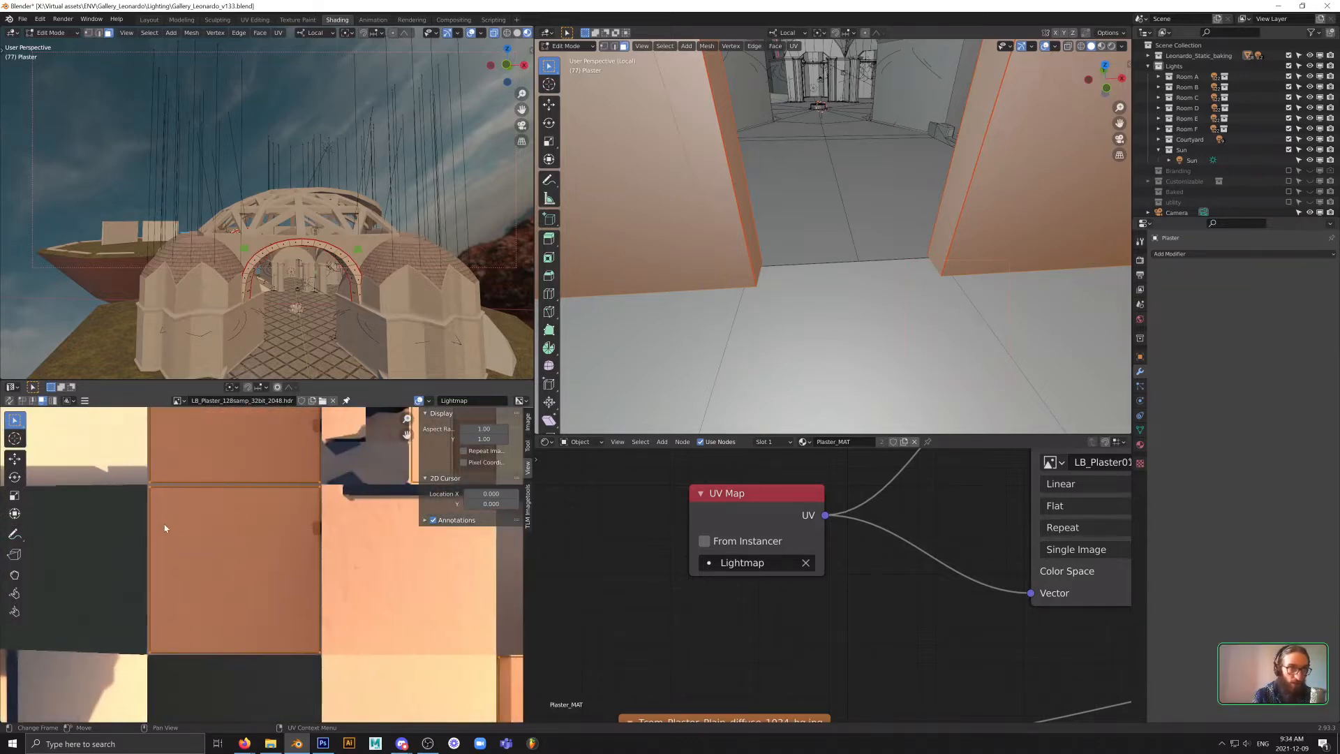
# - Try shifting the selected plaster UV islands across the lightmap, and undo the move
pyautogui.scroll(1, 162, 527)
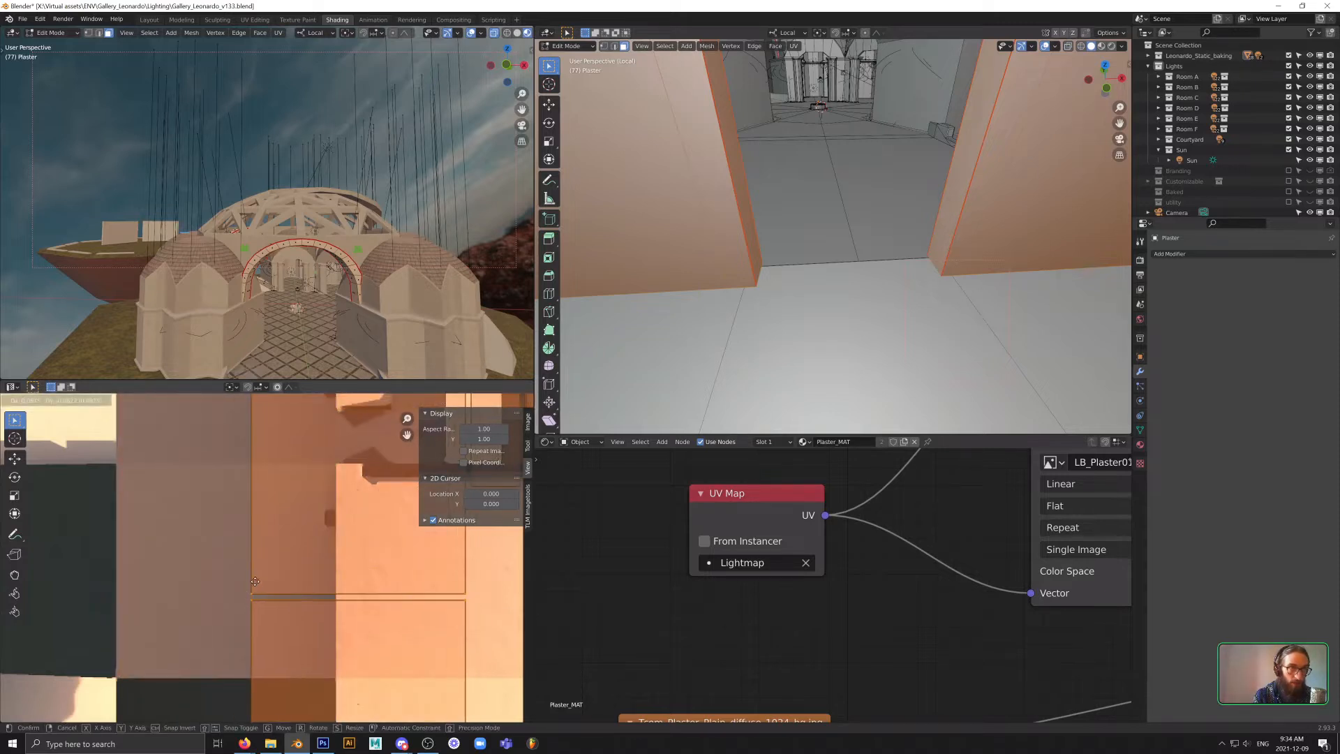
pyautogui.click(265, 581)
pyautogui.hotkey('ctrl', 'z')
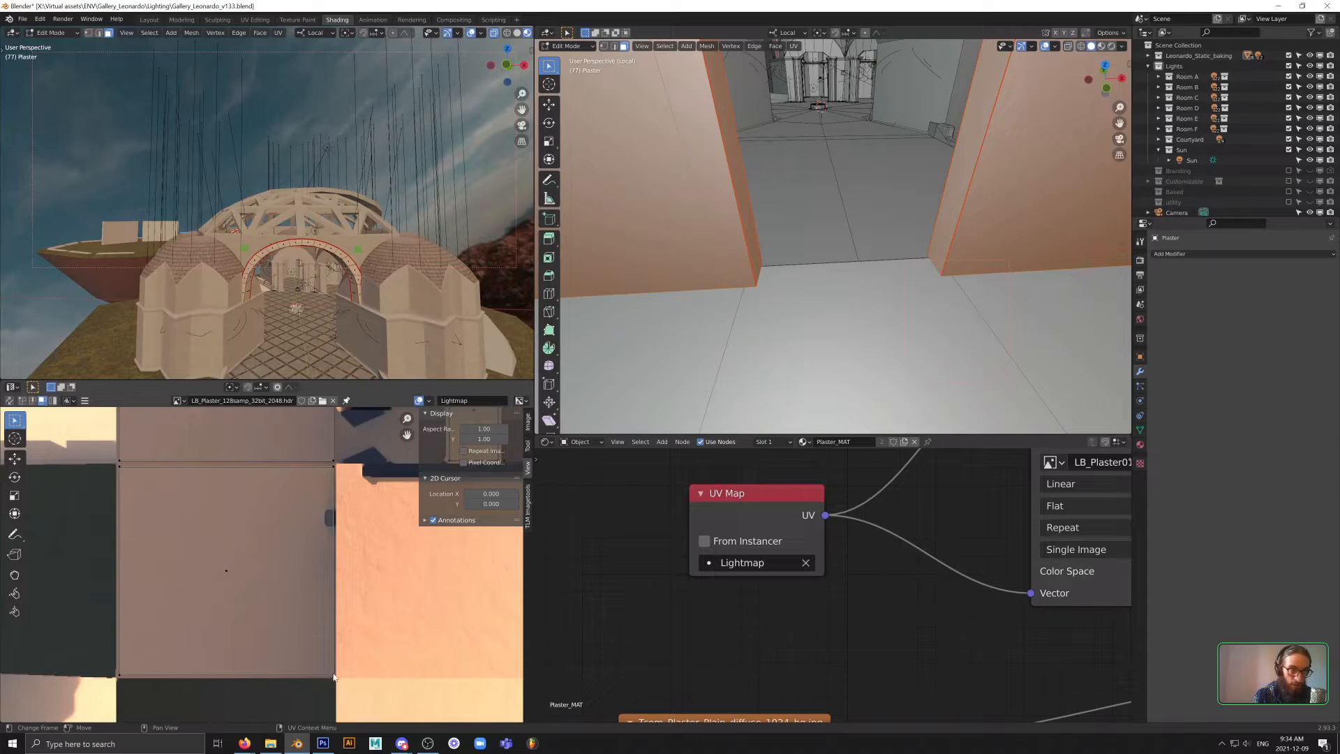
# - Select the single shaded wall island, compare it with the gatehouse in the browser room, and inspect the margin along its lower edge
pyautogui.click(272, 631)
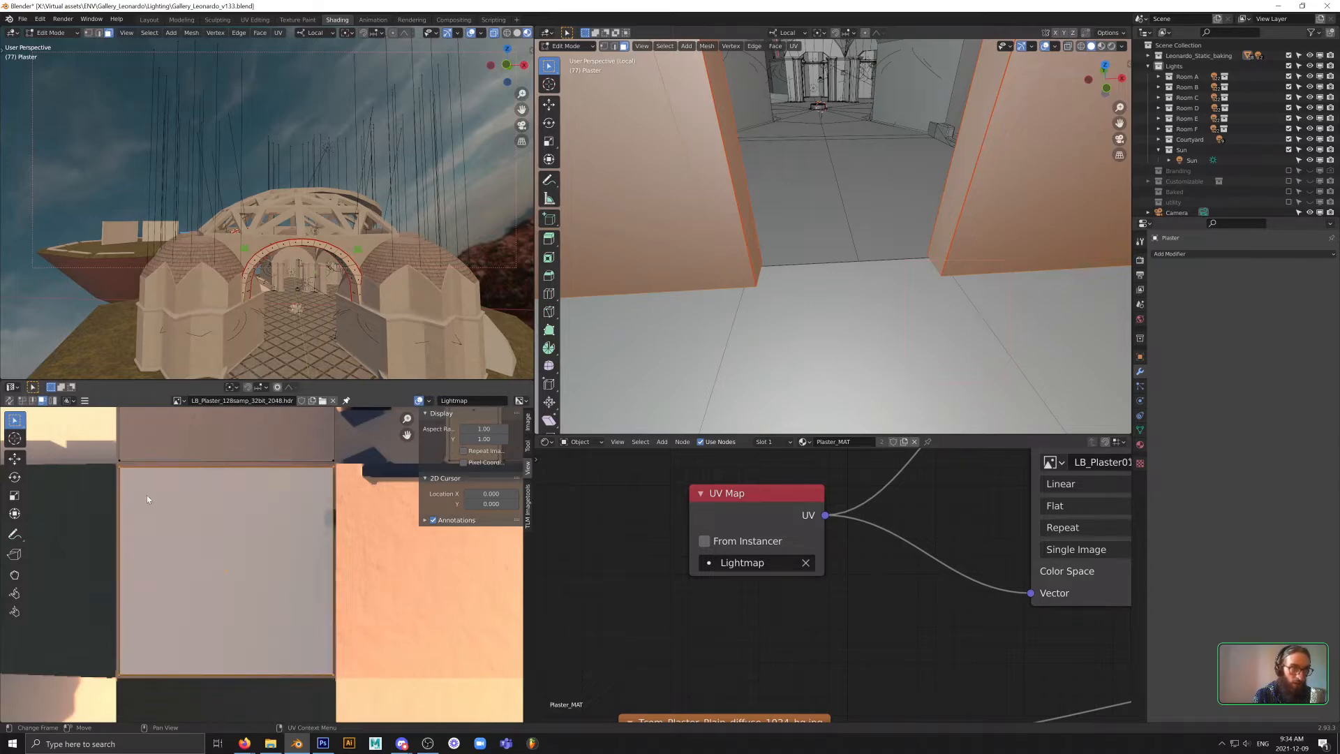
pyautogui.hotkey('alt', 'Tab')
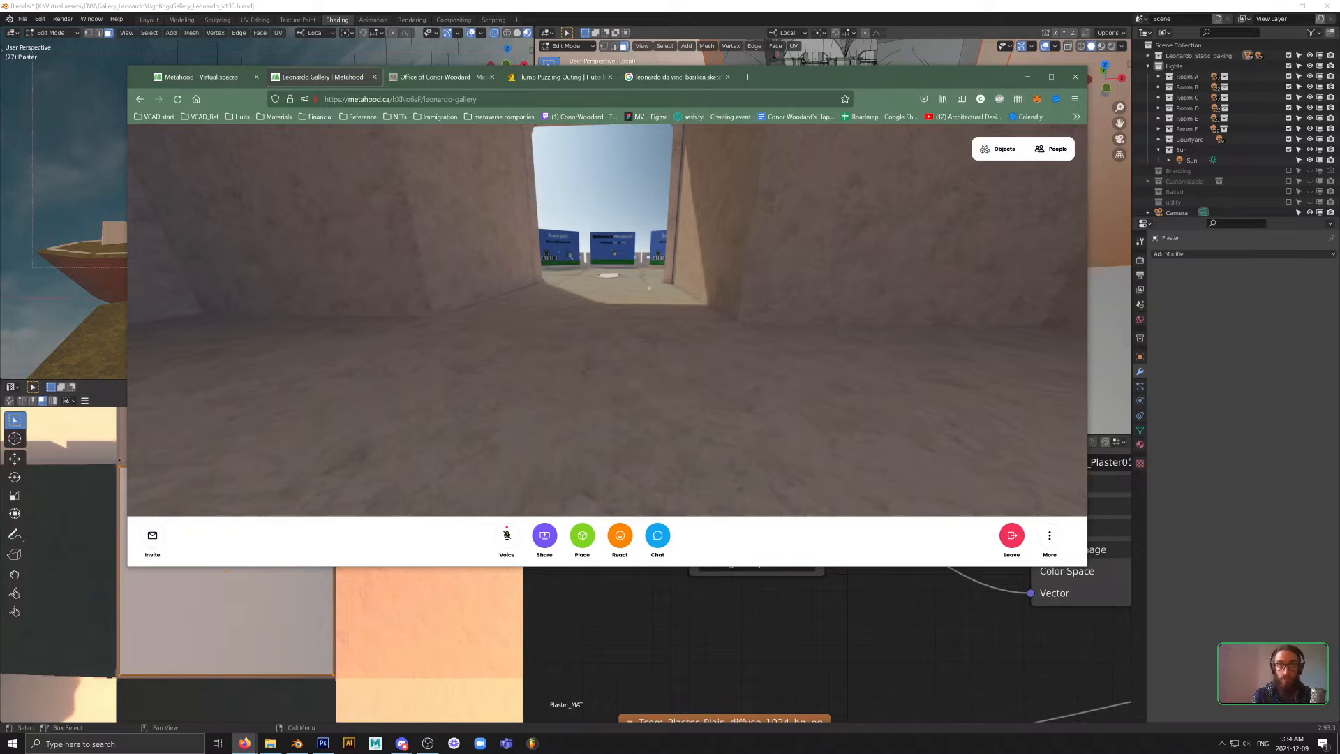
pyautogui.hotkey('alt', 'Tab')
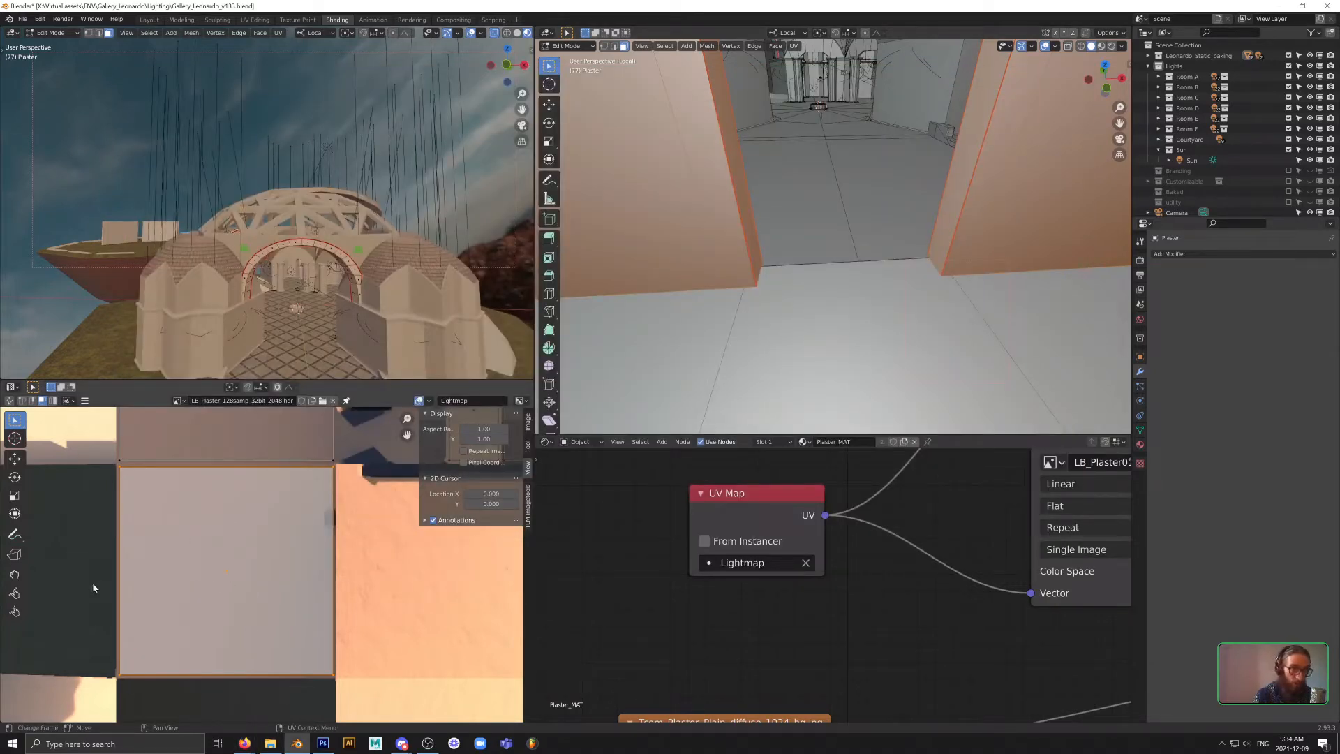
pyautogui.moveTo(94, 538); pyautogui.dragTo(231, 501, button='middle')
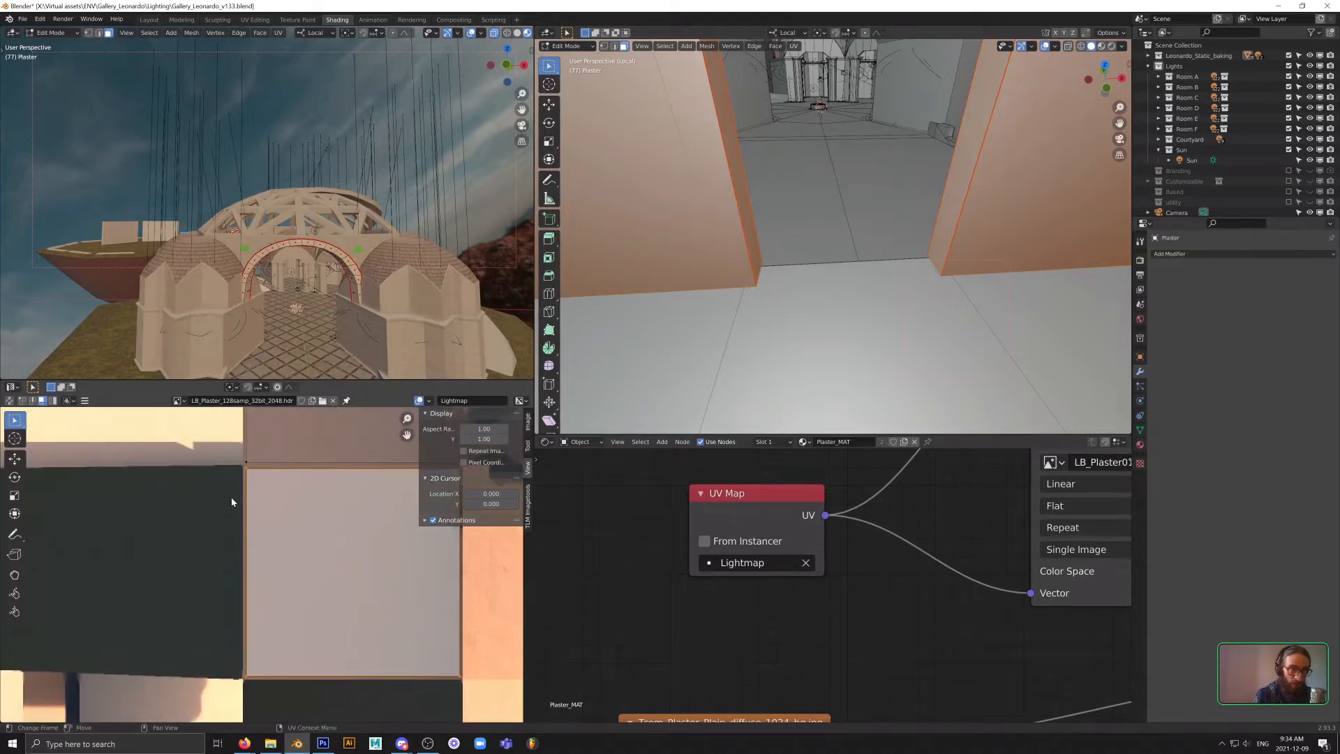
pyautogui.moveTo(228, 678); pyautogui.dragTo(217, 583, button='middle')
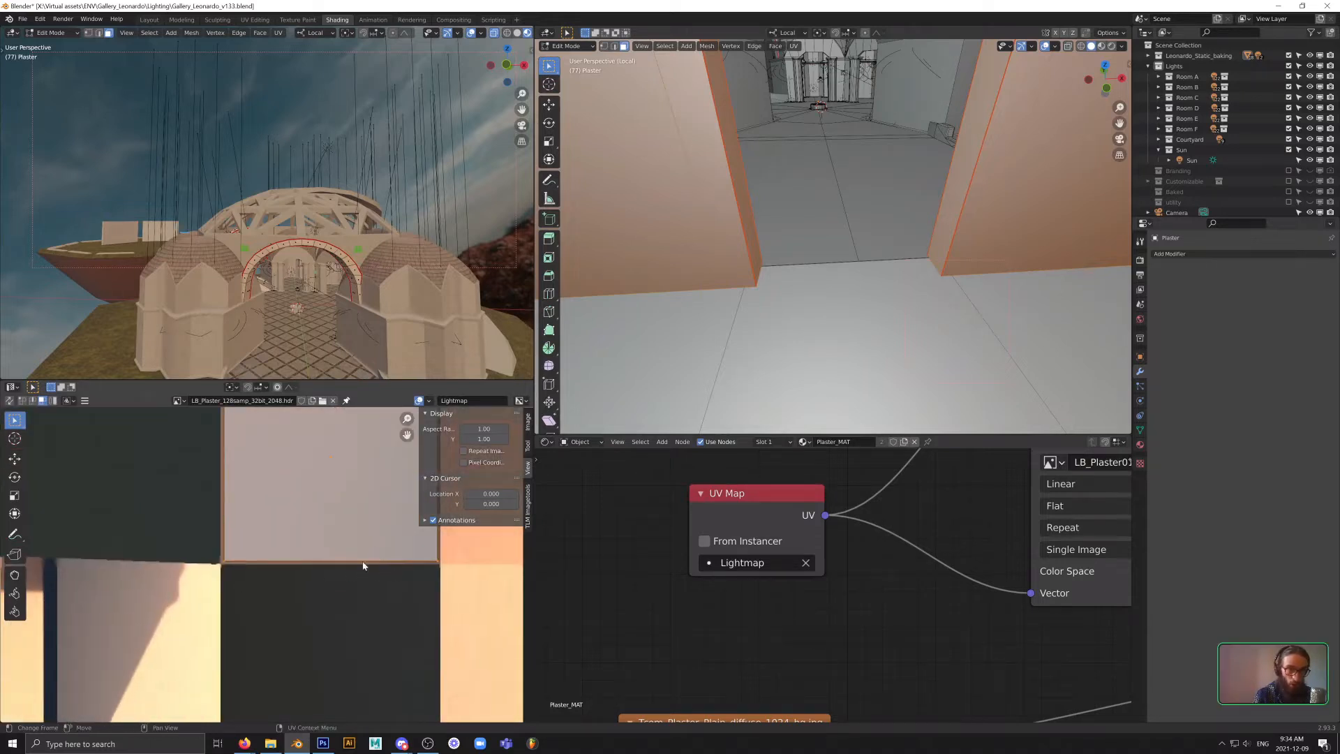
pyautogui.scroll(8, 195, 566)
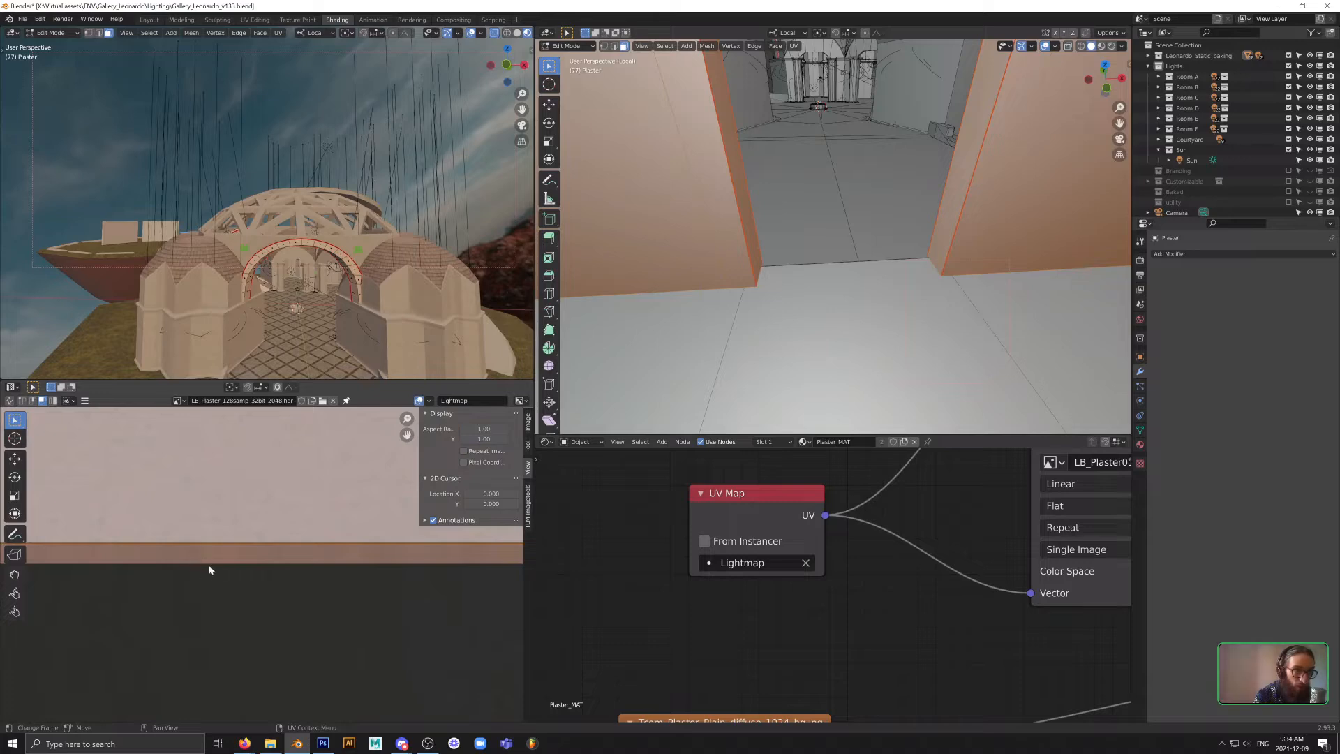
# - Walk backwards out of the gatehouse onto the tiled floor in the browser room, and return to the wall island in Blender's plaster lightmap
pyautogui.hotkey('alt', 'Tab')
pyautogui.press('s')
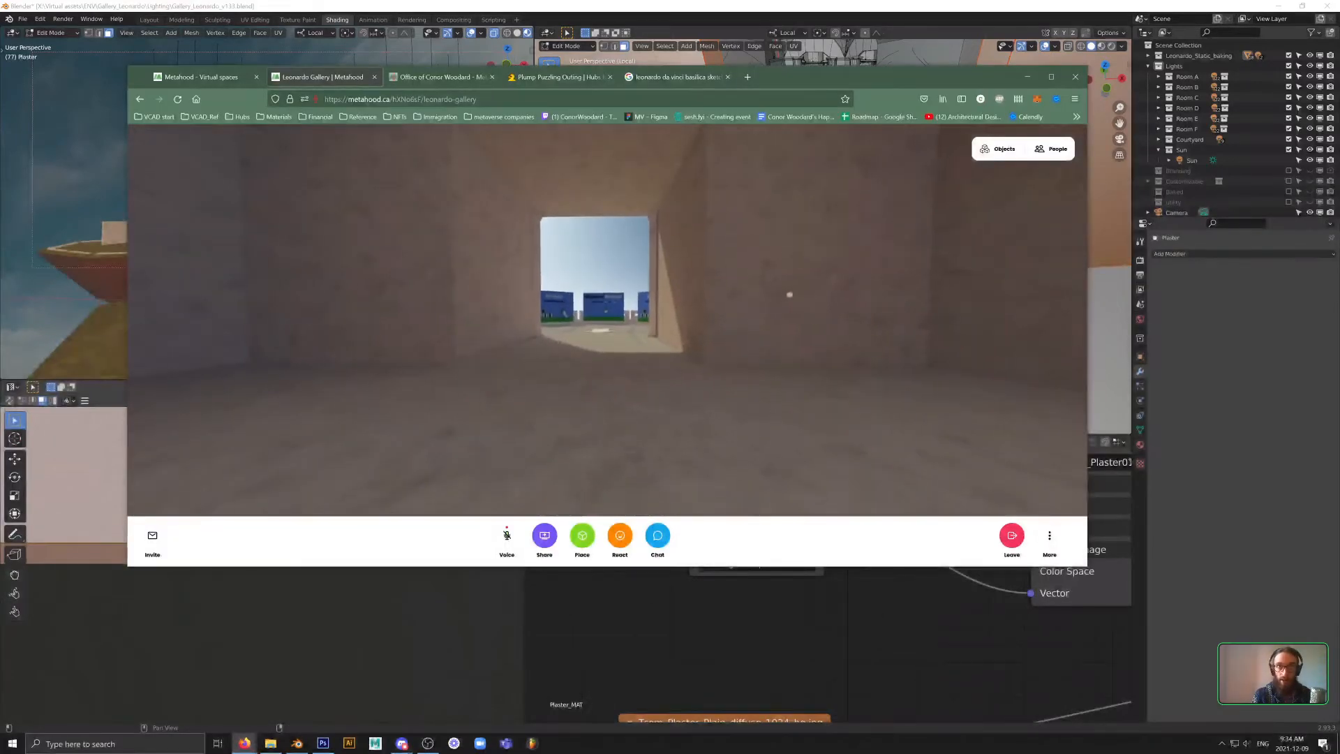
pyautogui.press('s')
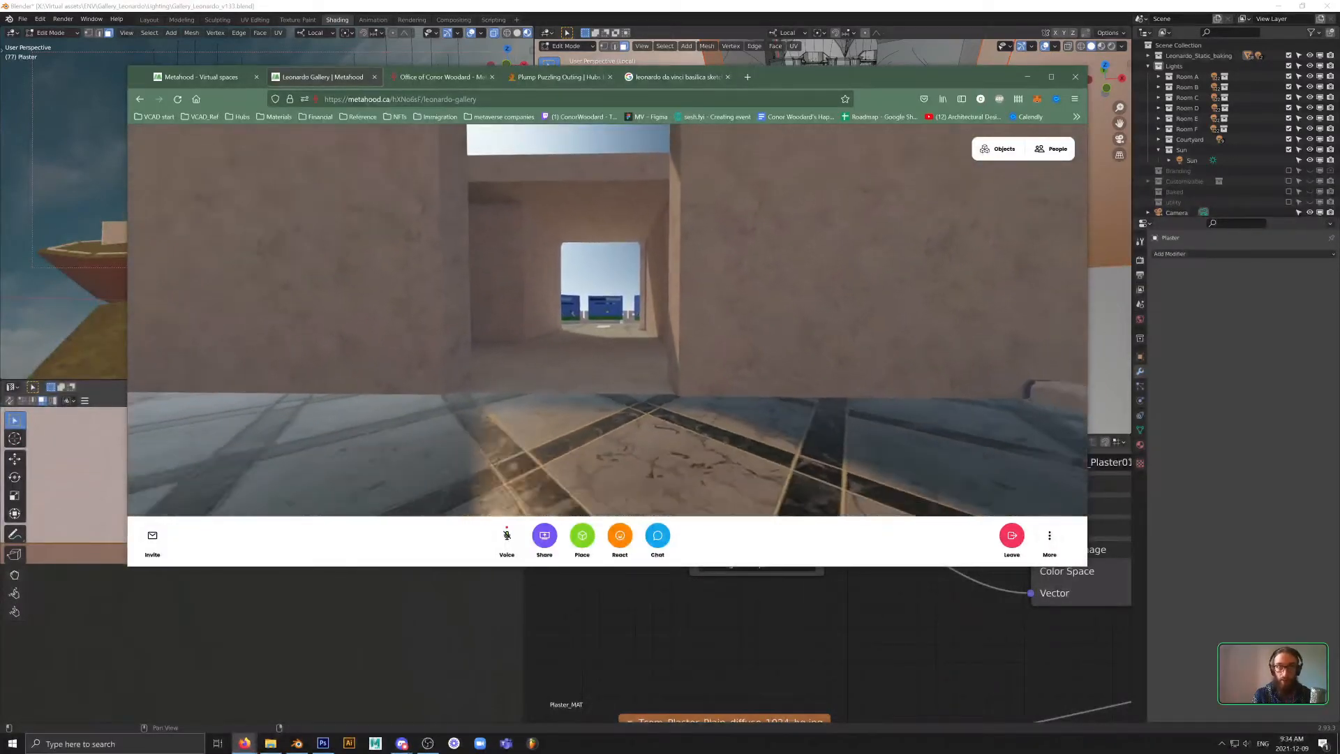
pyautogui.press('s')
pyautogui.hotkey('alt', 'Tab')
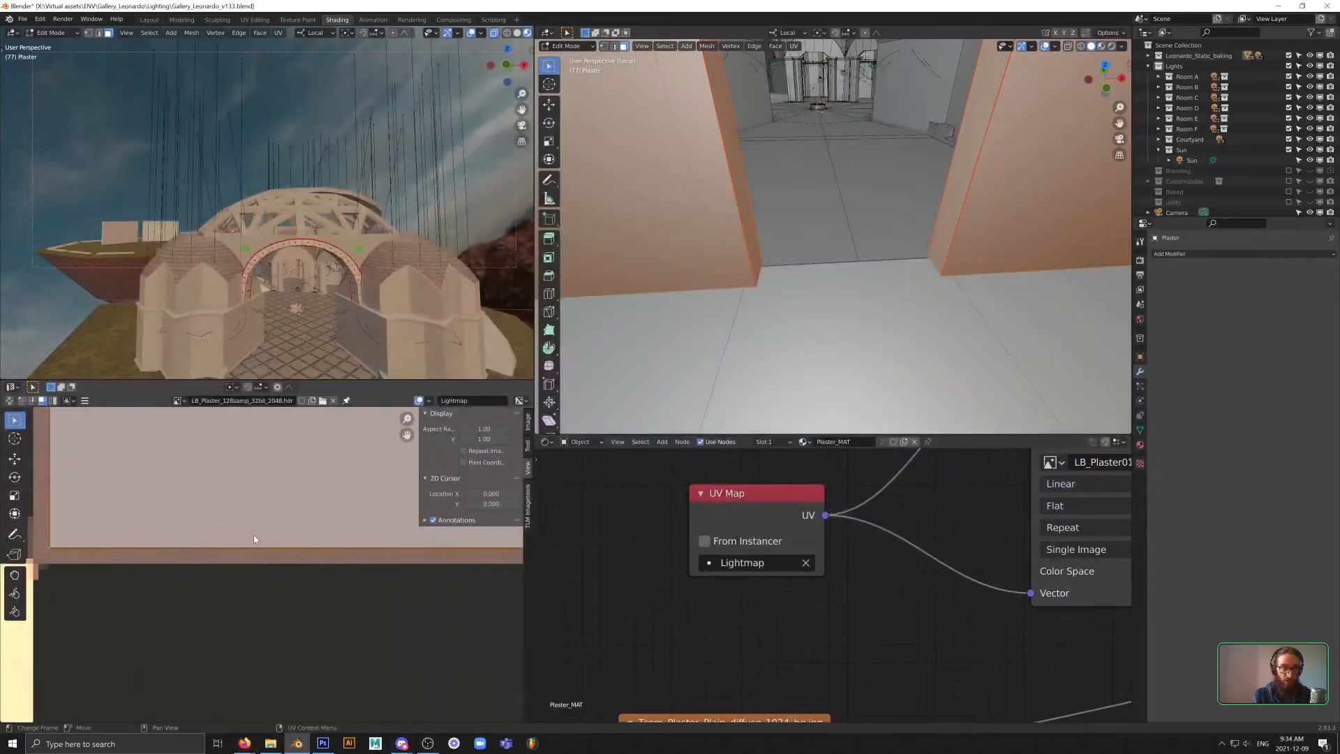
pyautogui.scroll(-2, 337, 515)
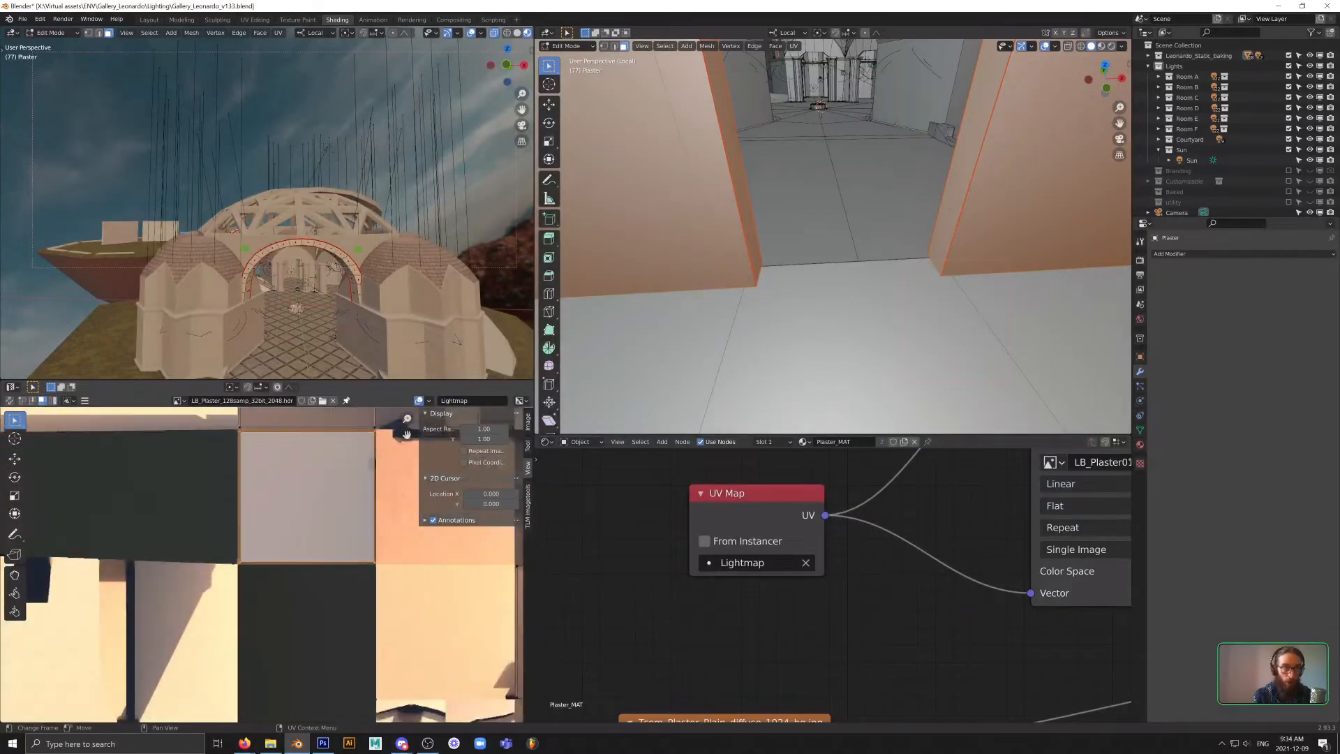
# - Examine the grey shaded wall island and its neighbouring islands on the plaster lightmap
pyautogui.press('s')
pyautogui.press('Escape')
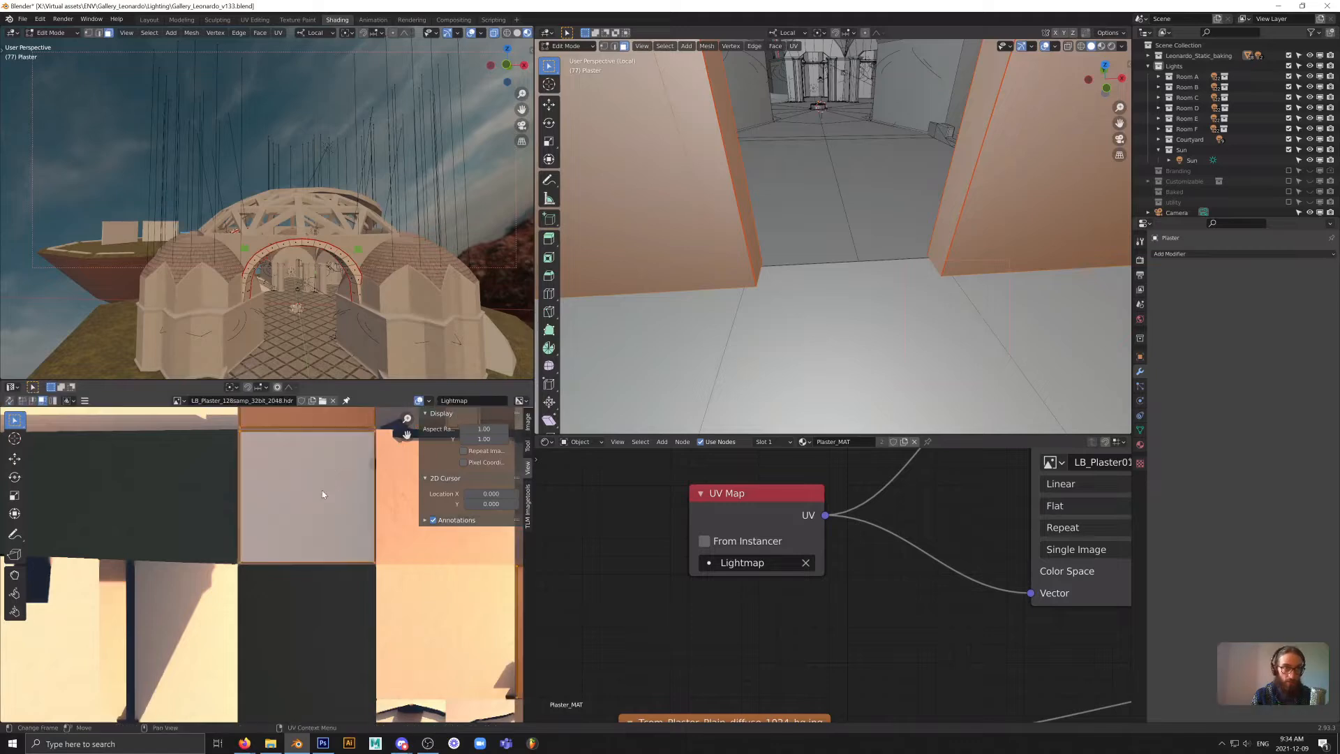
pyautogui.moveTo(370, 652); pyautogui.dragTo(330, 497, button='middle')
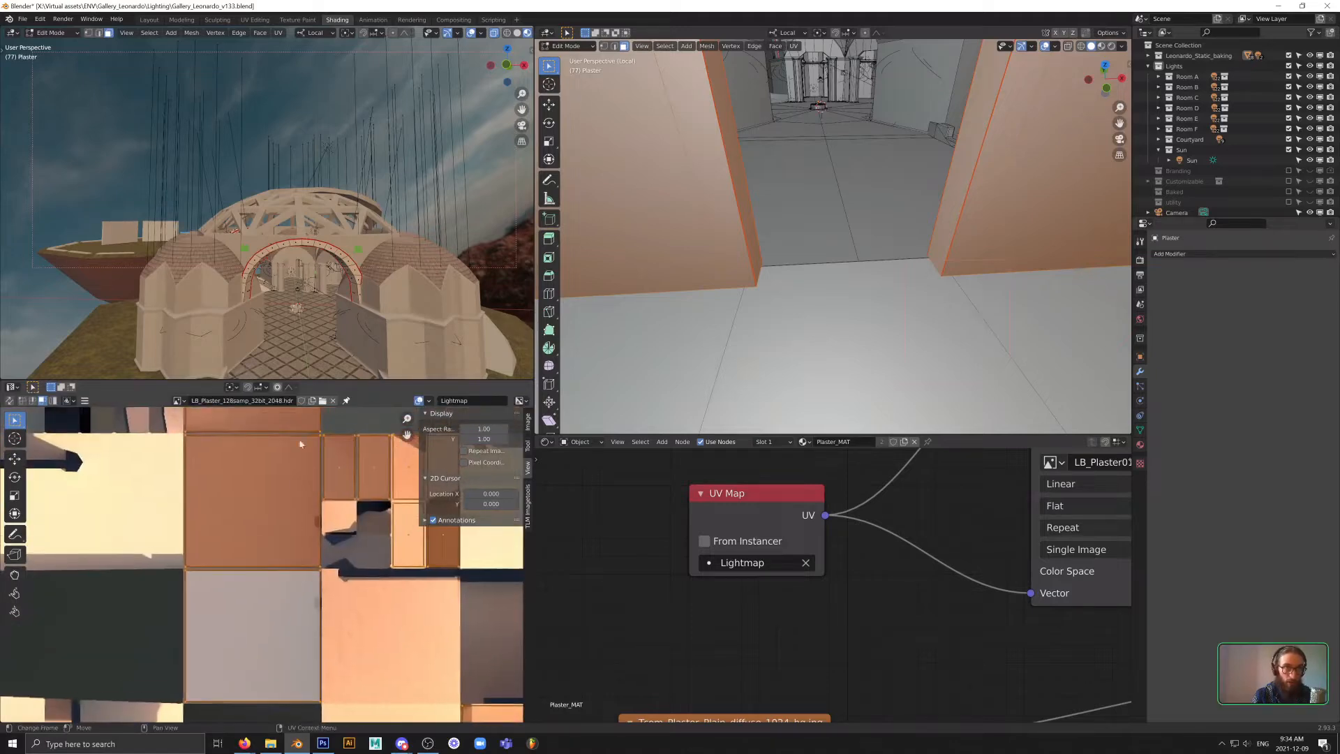
pyautogui.scroll(3, 328, 487)
# - Switch to the browser room and walk forwards through the gatehouse passage towards the blue panels on the terrace
pyautogui.hotkey('alt', 'Tab')
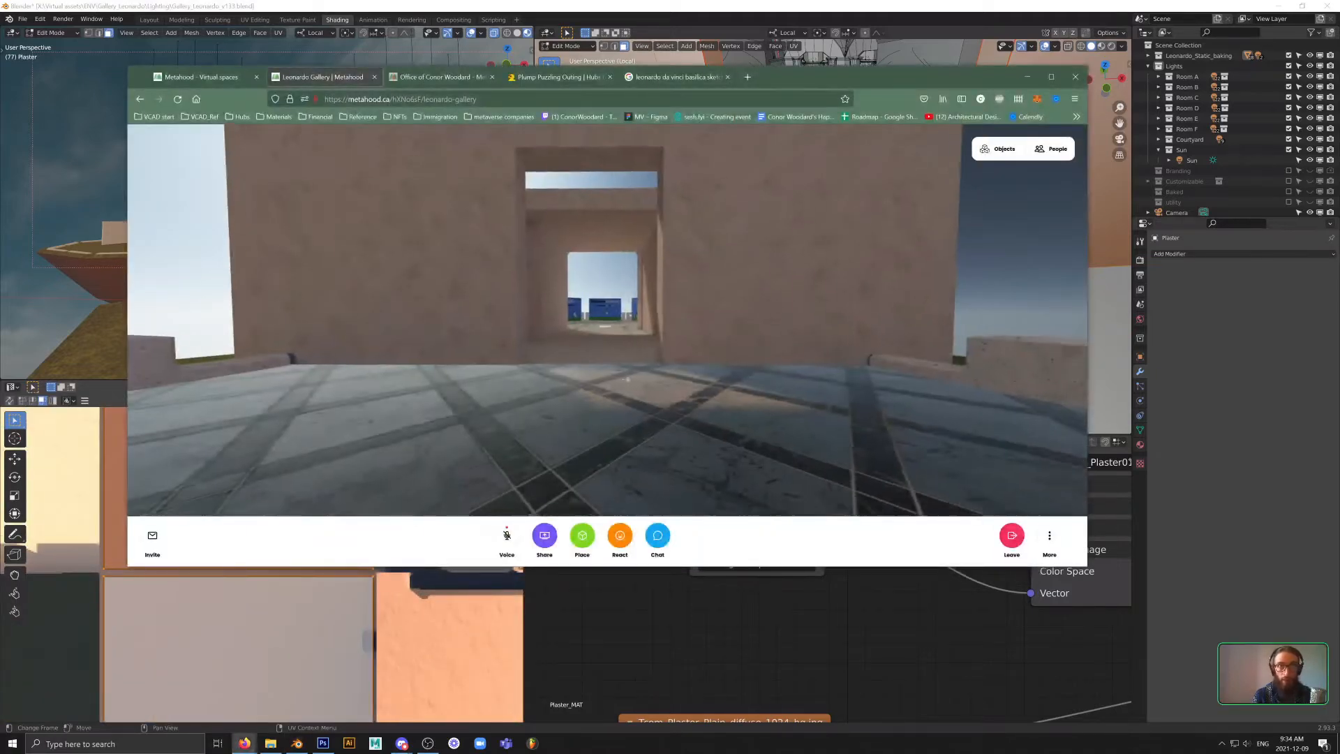
pyautogui.press('w')
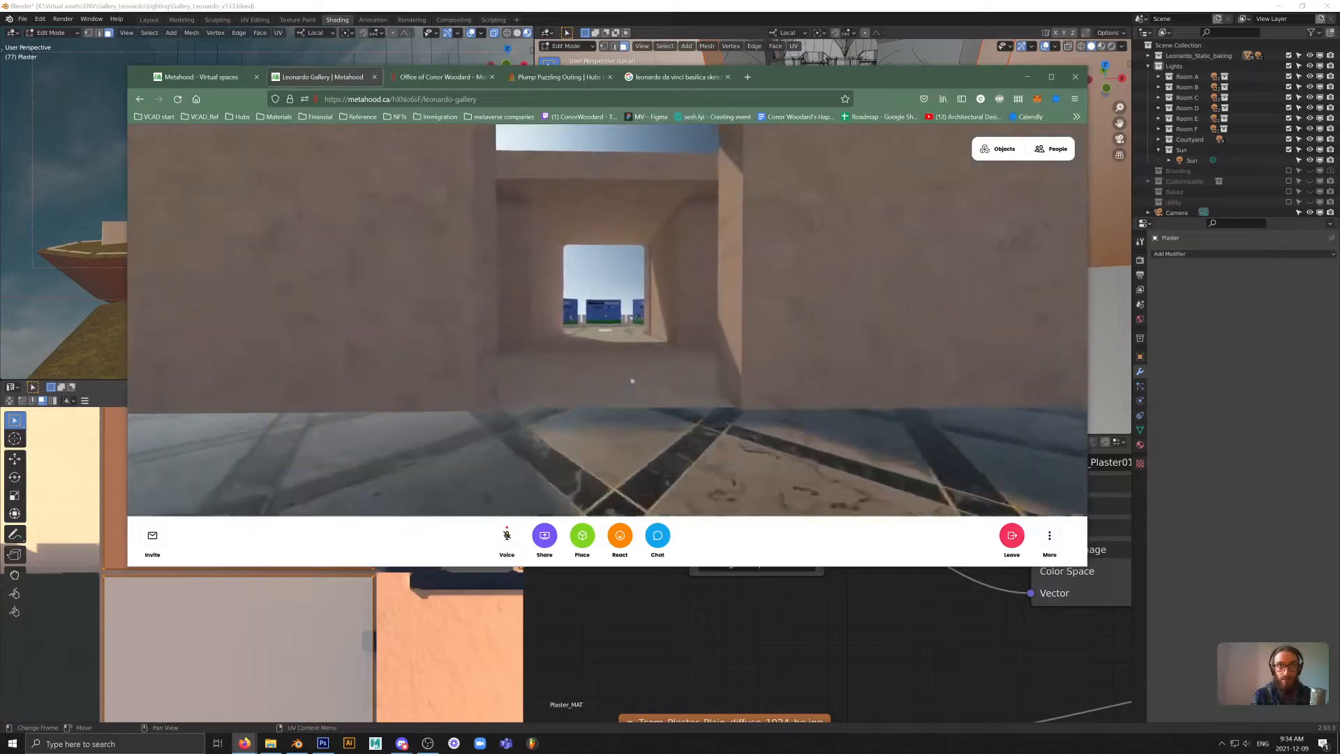
pyautogui.press('w')
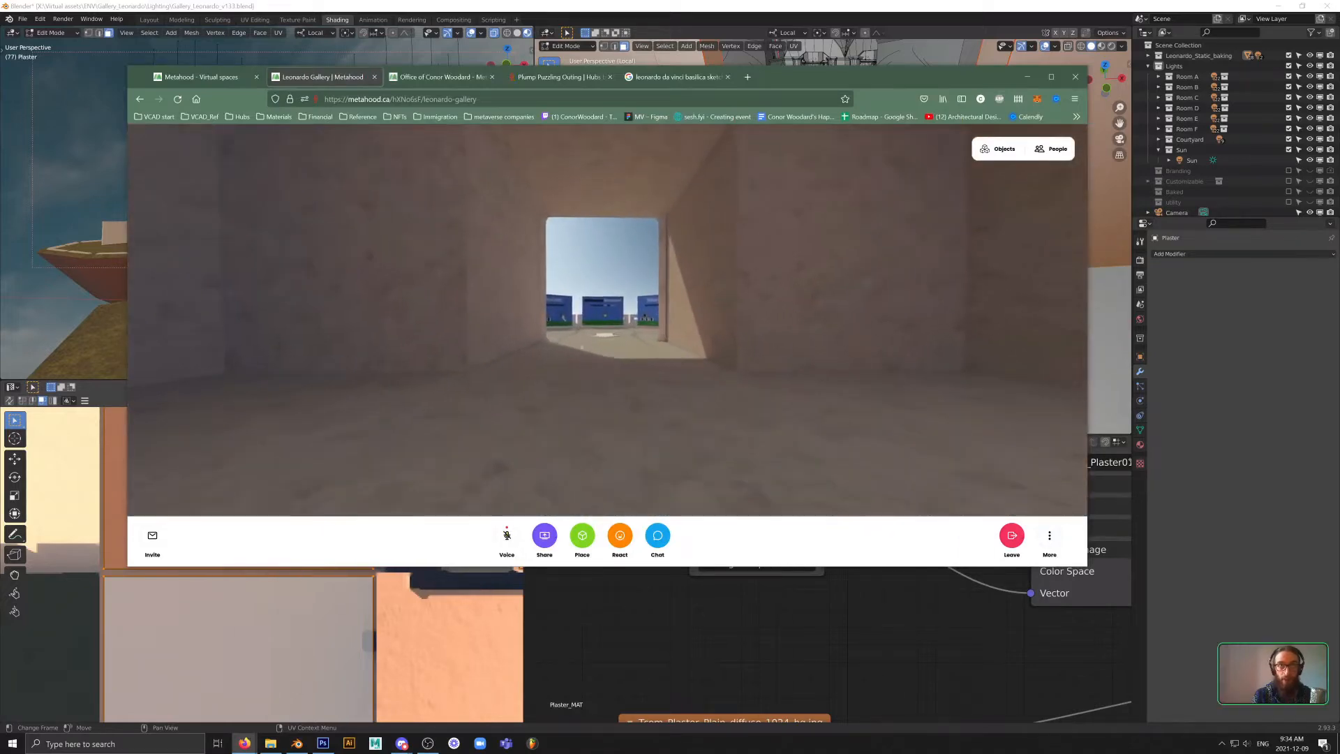
pyautogui.press('w')
pyautogui.moveTo(991, 398)
pyautogui.mouseDown()
pyautogui.moveTo(676, 373)
pyautogui.moveTo(778, 360)
pyautogui.moveTo(687, 354)
pyautogui.moveTo(793, 364)
pyautogui.moveTo(746, 350)
pyautogui.moveTo(628, 366)
pyautogui.mouseUp()
pyautogui.press('w')
pyautogui.press('w')
pyautogui.press('w')
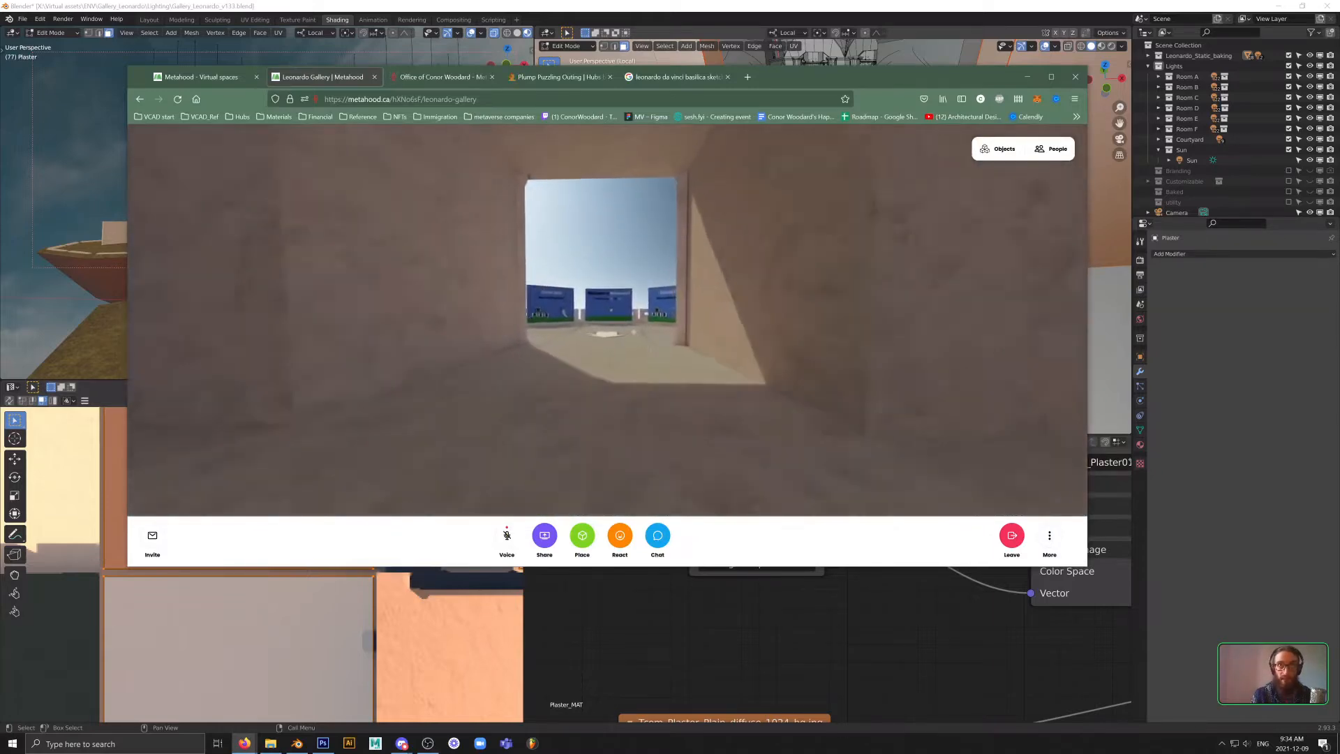
pyautogui.press('w')
# - Enable fly mode in the browser room and view the gatehouse, its roof openings and the tiled courtyard from above
pyautogui.moveTo(654, 357); pyautogui.dragTo(758, 368)
pyautogui.press('s')
pyautogui.press('g')
pyautogui.press('s')
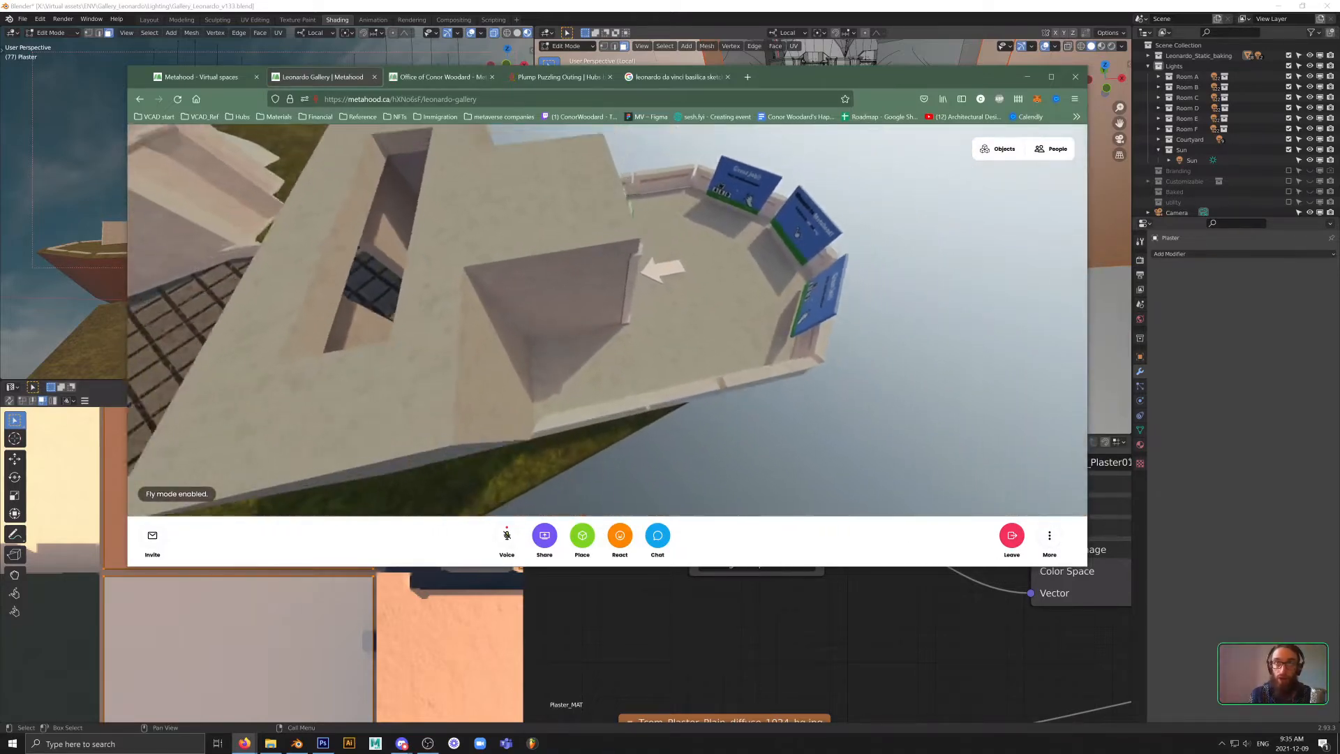
pyautogui.press('s')
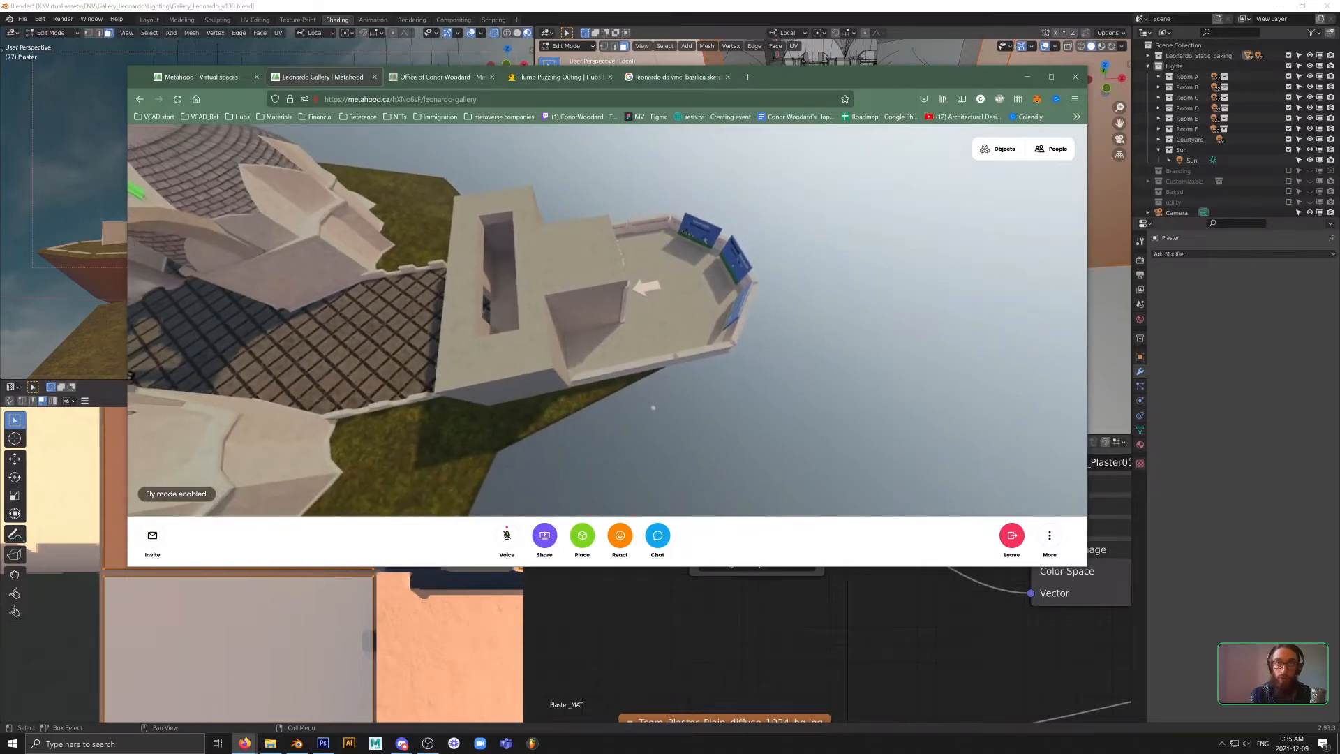
pyautogui.moveTo(654, 408)
pyautogui.mouseDown()
pyautogui.moveTo(535, 407)
pyautogui.moveTo(649, 400)
pyautogui.mouseUp()
pyautogui.press('w')
pyautogui.press('w')
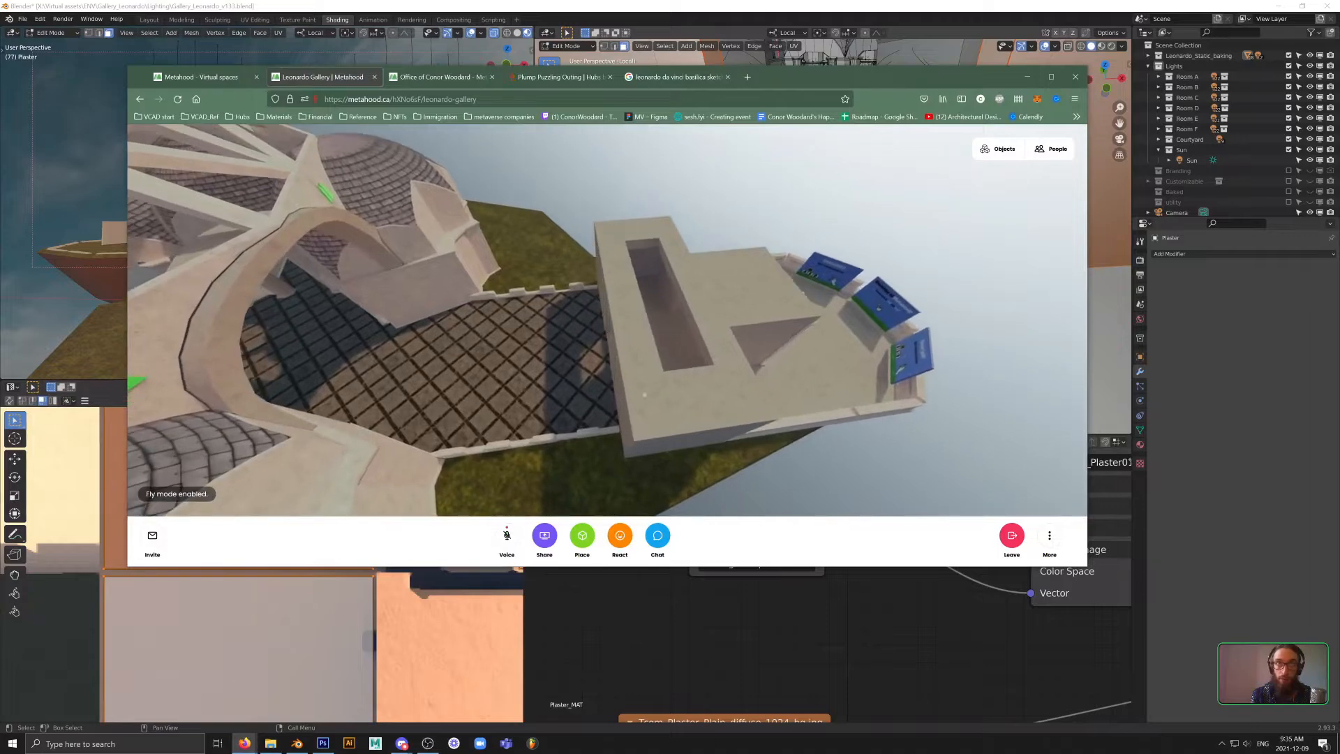
pyautogui.press('w')
# - Fly back under the gallery's large arch facing the gatehouse, and return to the plaster lightmap in Blender
pyautogui.moveTo(649, 400)
pyautogui.mouseDown()
pyautogui.moveTo(735, 398)
pyautogui.moveTo(838, 338)
pyautogui.moveTo(840, 318)
pyautogui.moveTo(671, 356)
pyautogui.moveTo(667, 386)
pyautogui.mouseUp()
pyautogui.press('w')
pyautogui.press('s')
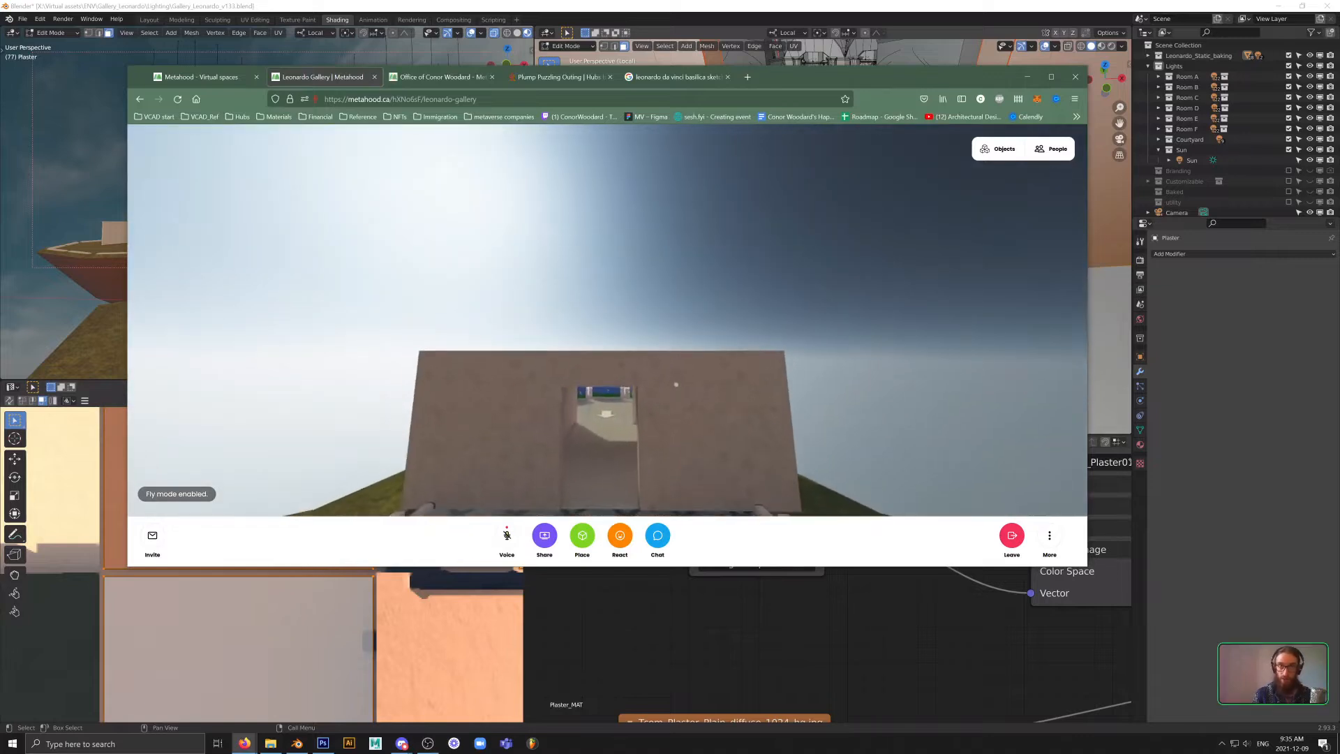
pyautogui.press('s')
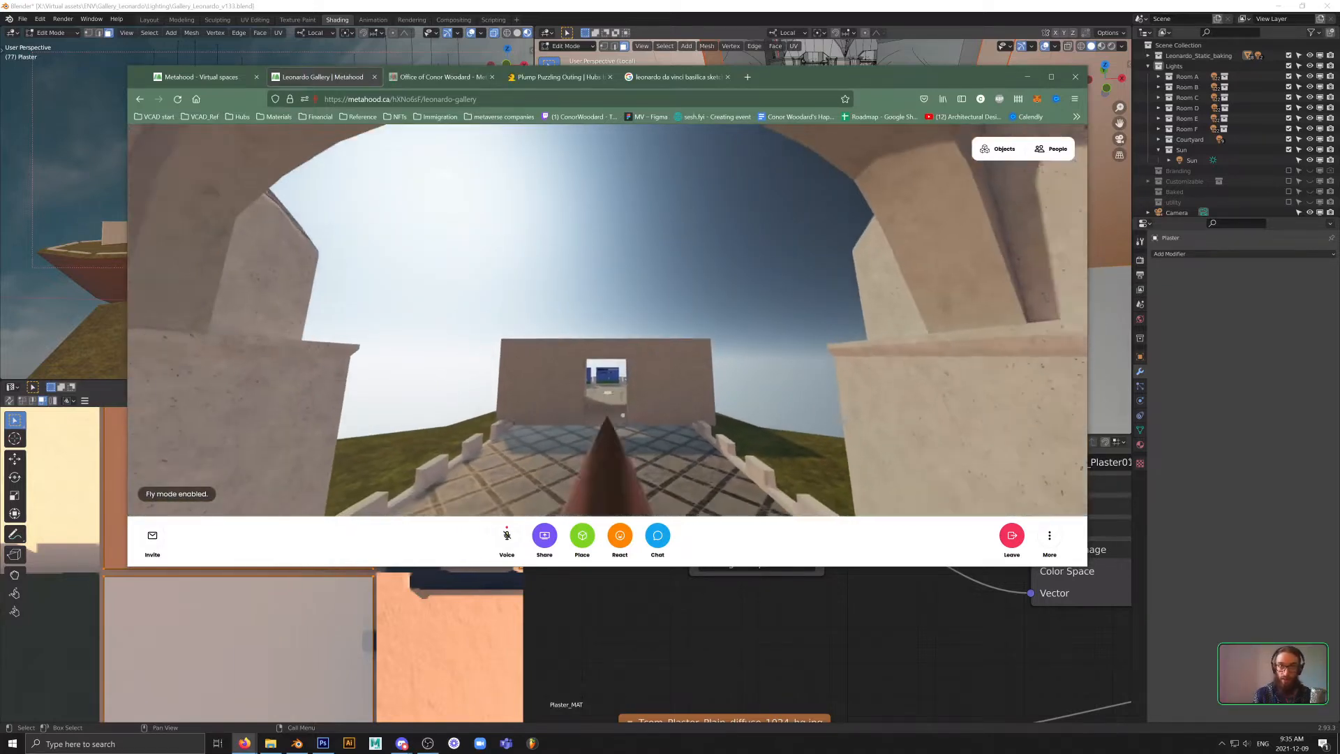
pyautogui.press('a')
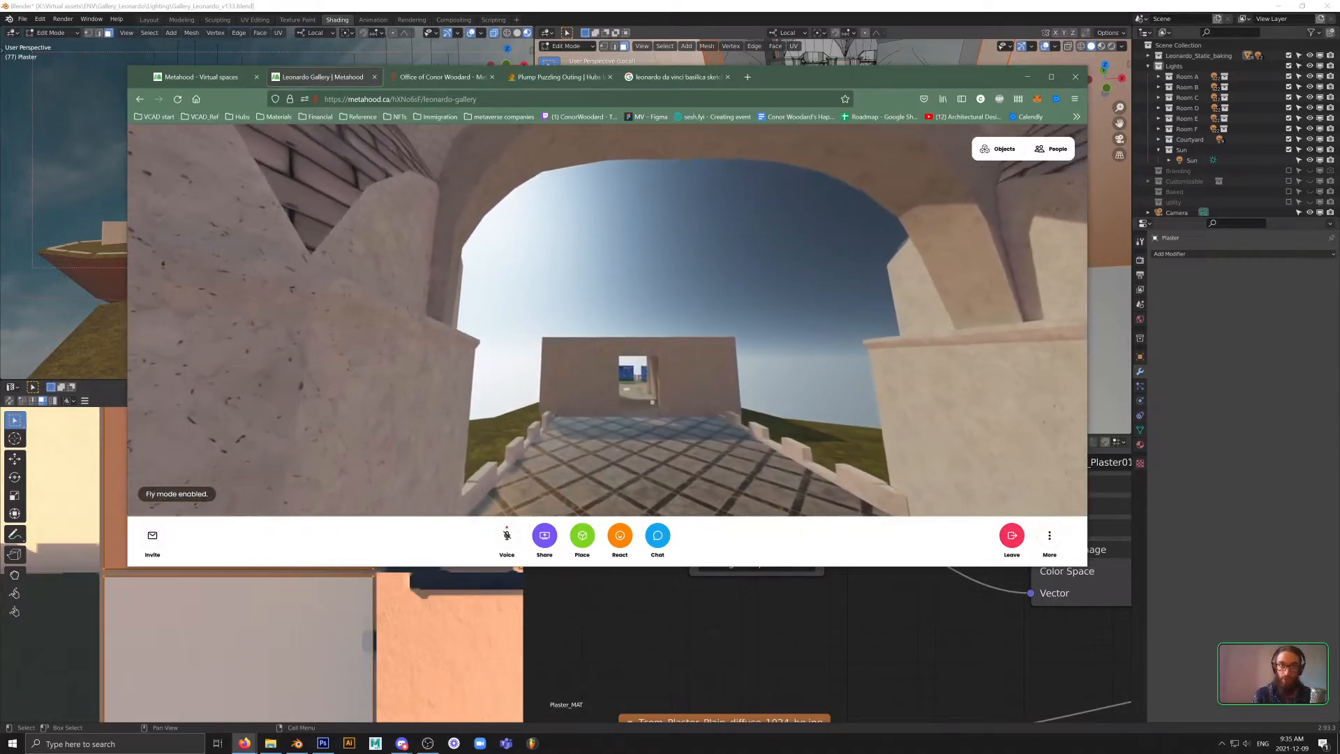
pyautogui.hotkey('alt', 'Tab')
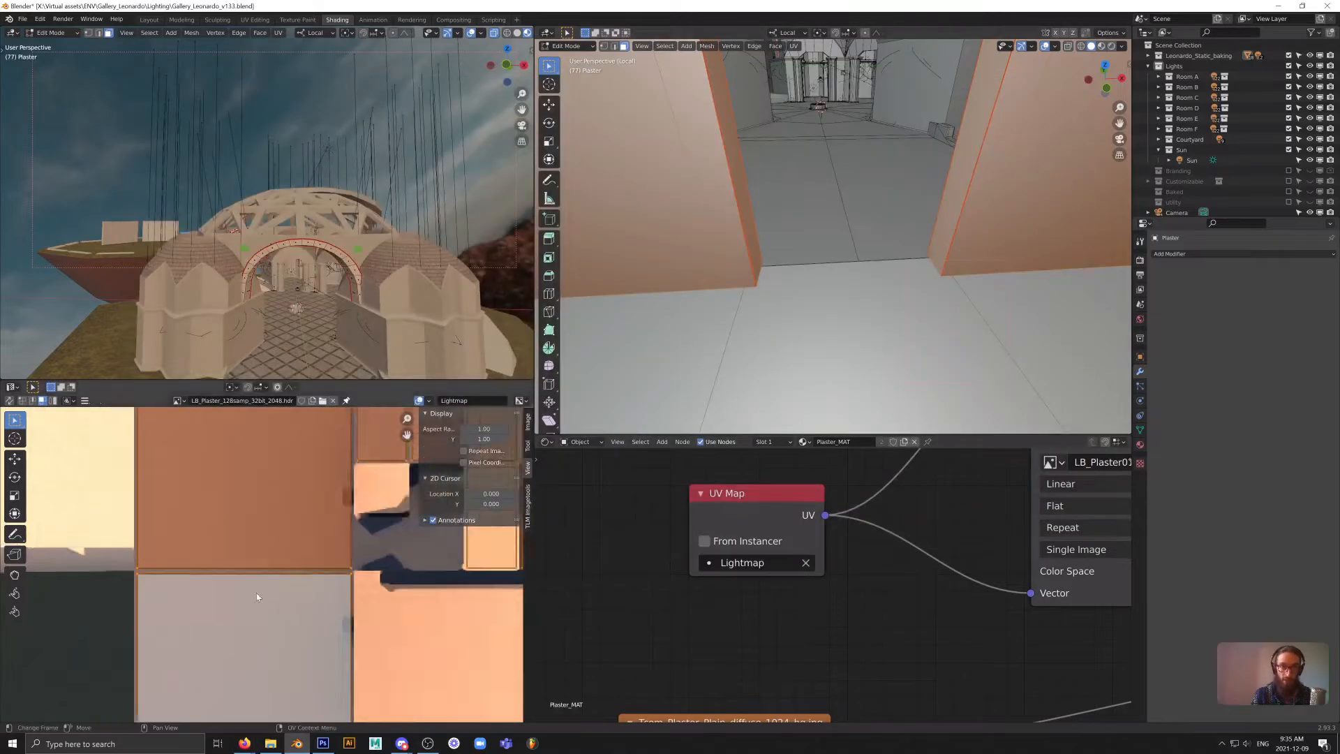
pyautogui.scroll(-4, 257, 592)
pyautogui.scroll(2, 257, 593)
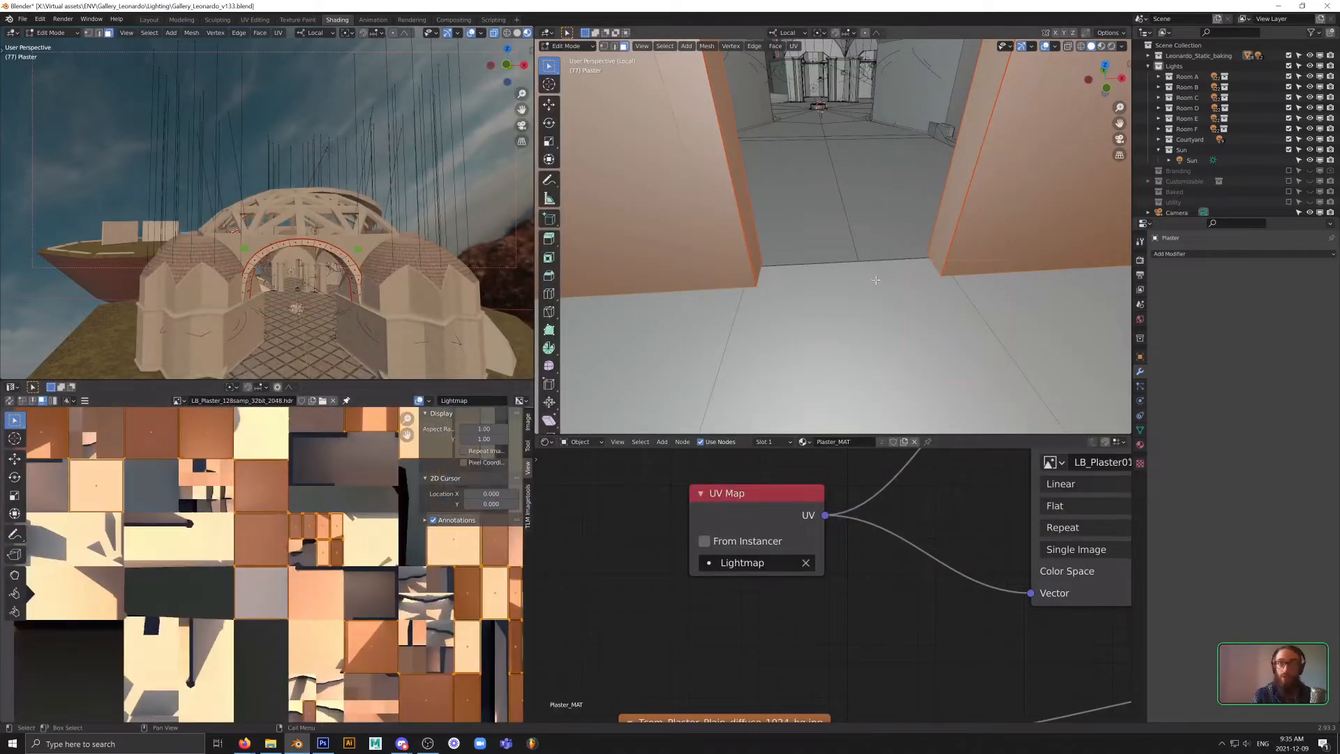
# - Leave Edit Mode on the plaster, select the Floor_tile object through the gatehouse doorway, and view the whole lightmap
pyautogui.press('Tab')
pyautogui.click(852, 232)
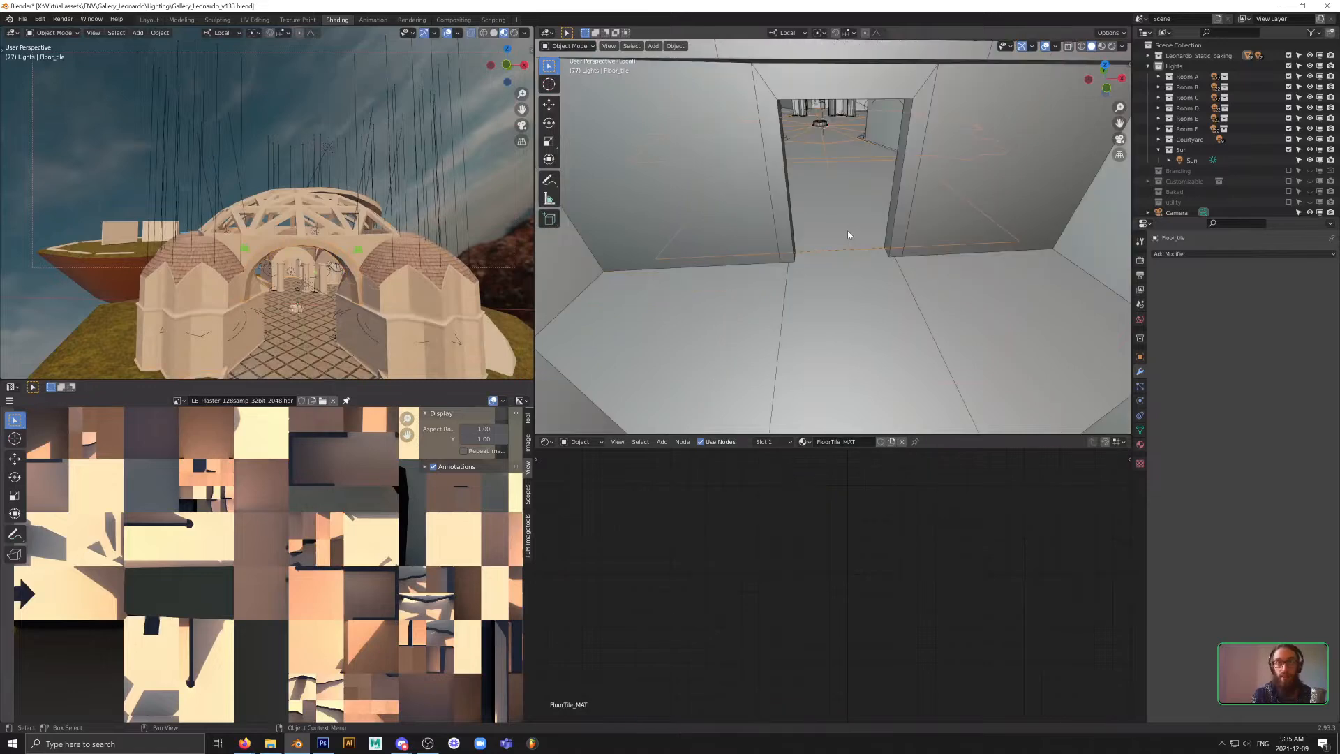
pyautogui.press('KP_Decimal')
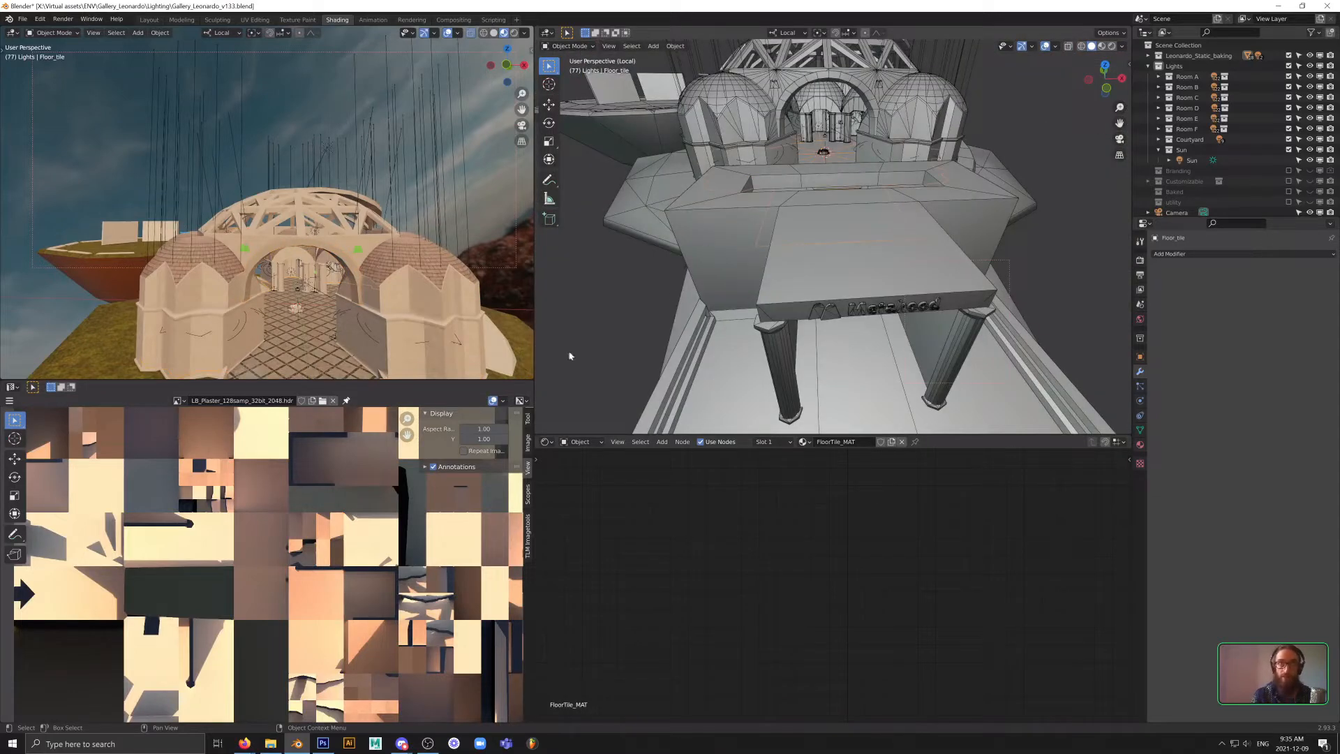
pyautogui.scroll(-5, 213, 609)
pyautogui.scroll(3, 212, 610)
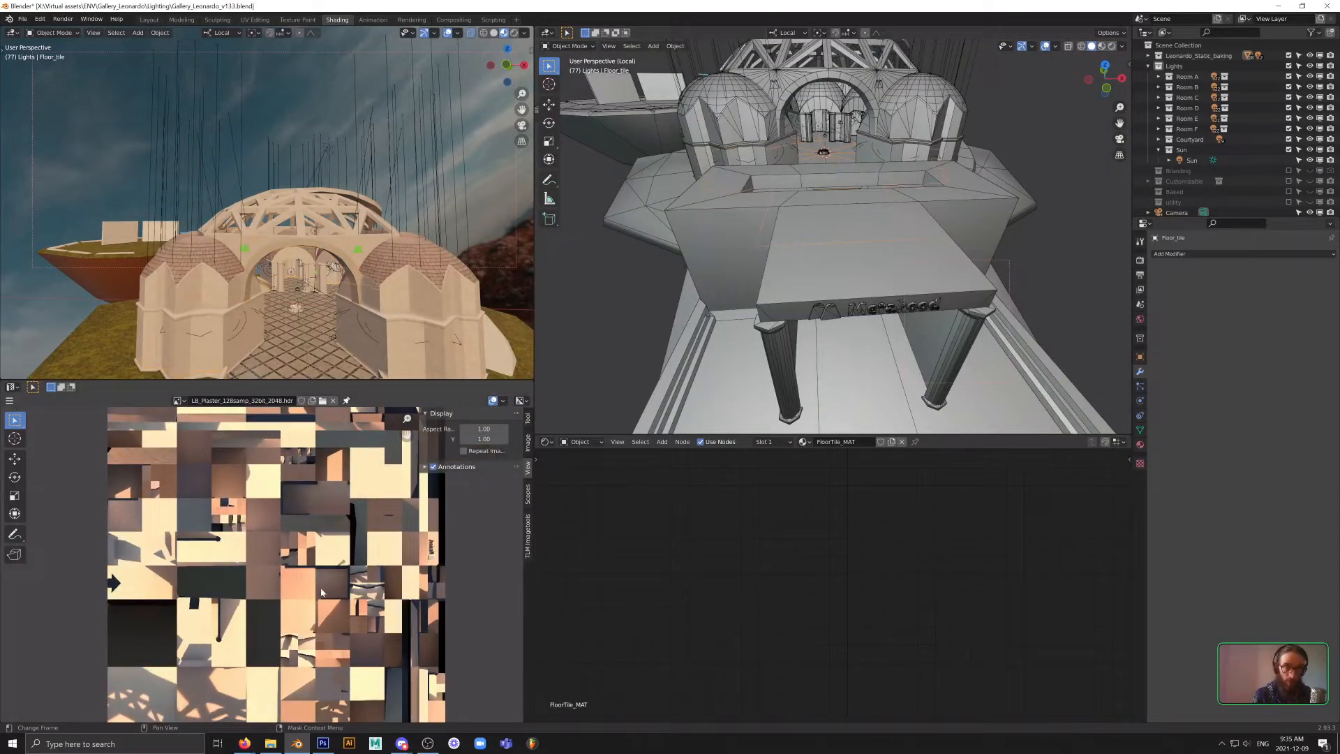
# - Select the Marble Walls_outter object, enter Edit Mode with all faces selected, and examine its Lightbake UV islands
pyautogui.click(726, 131)
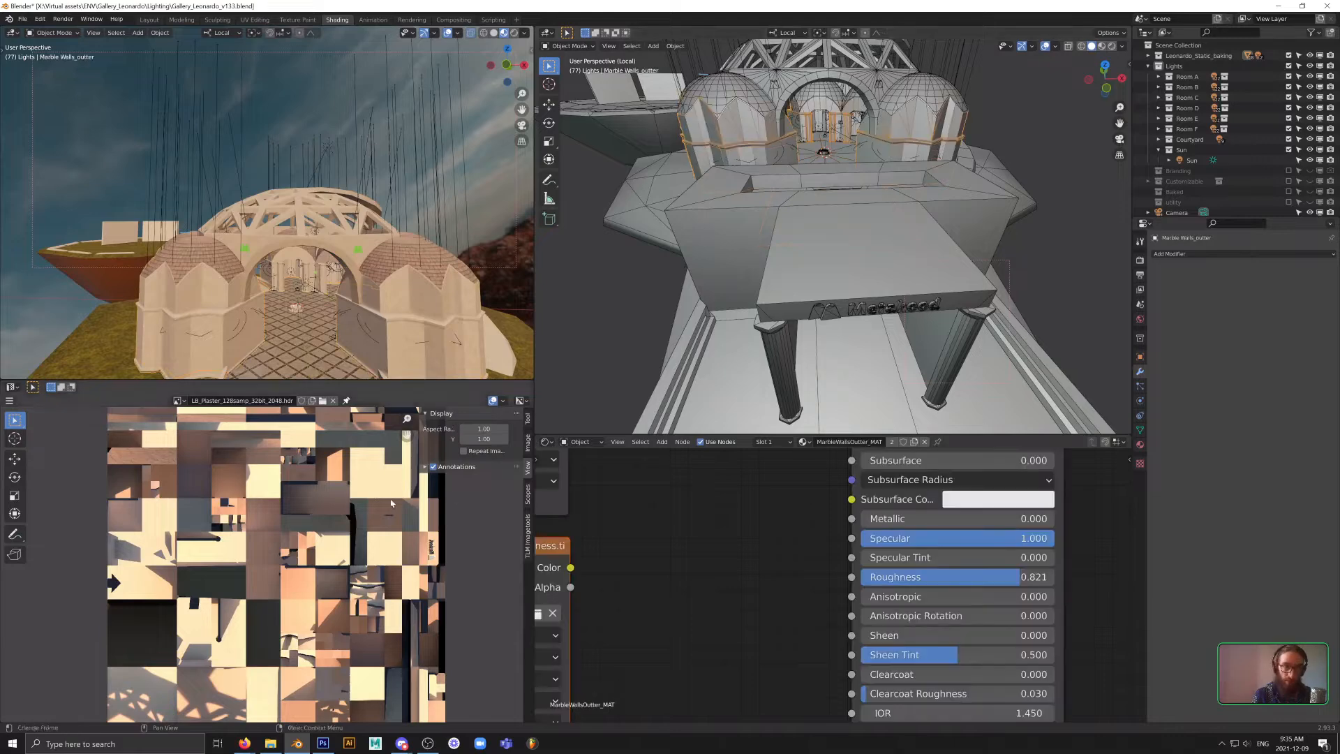
pyautogui.press('Tab')
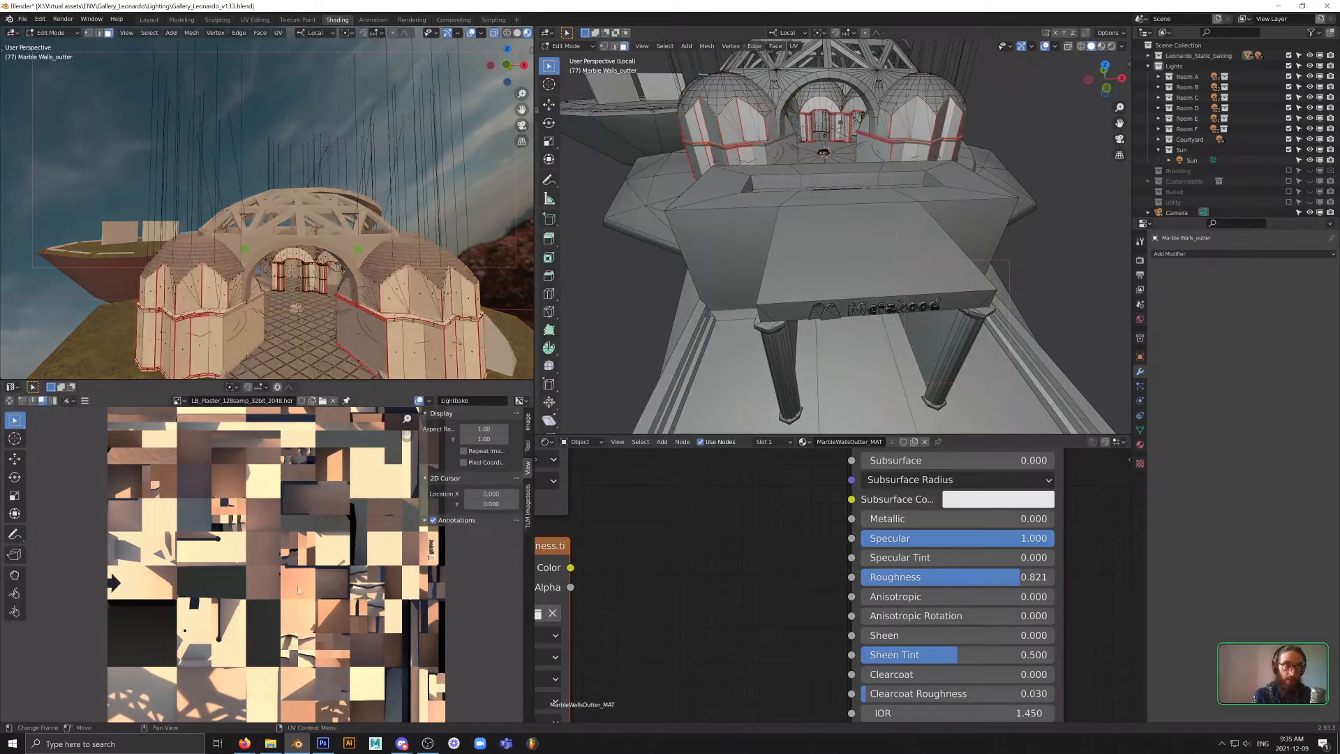
pyautogui.press('a')
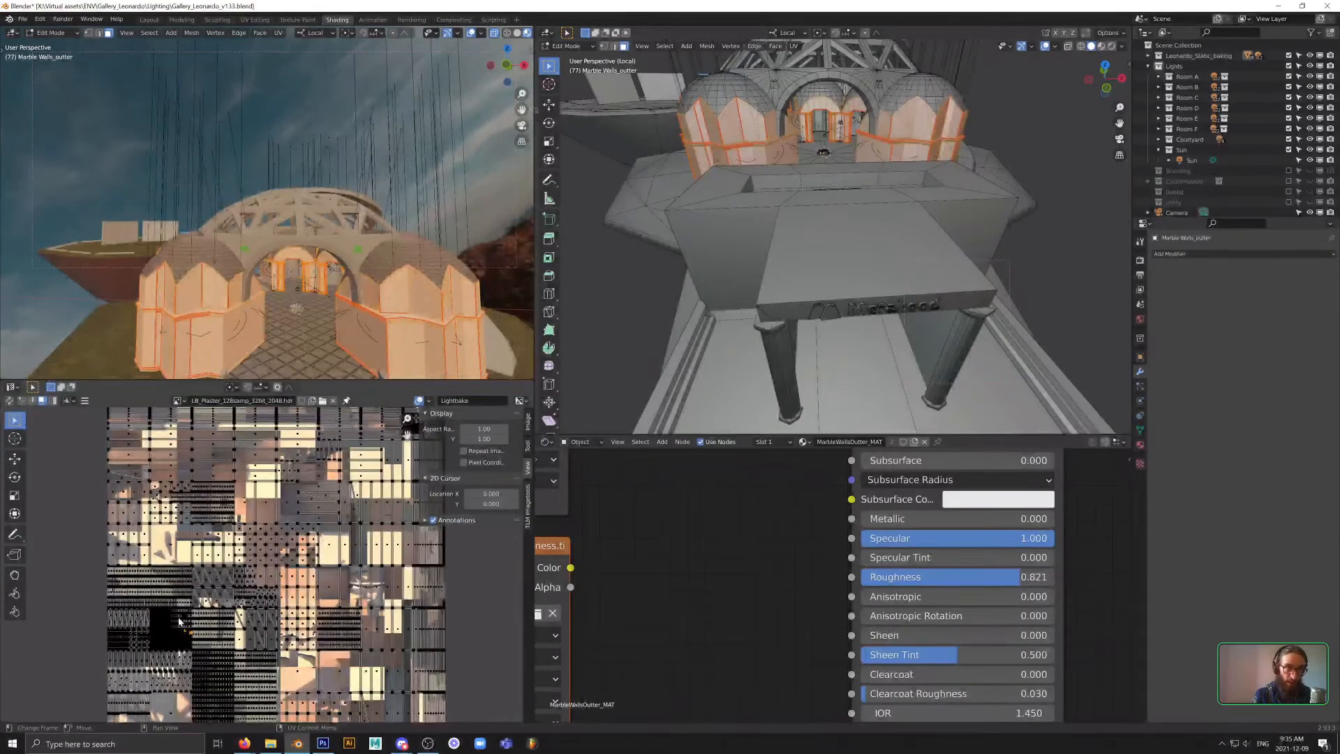
pyautogui.scroll(1, 165, 562)
pyautogui.scroll(4, 166, 562)
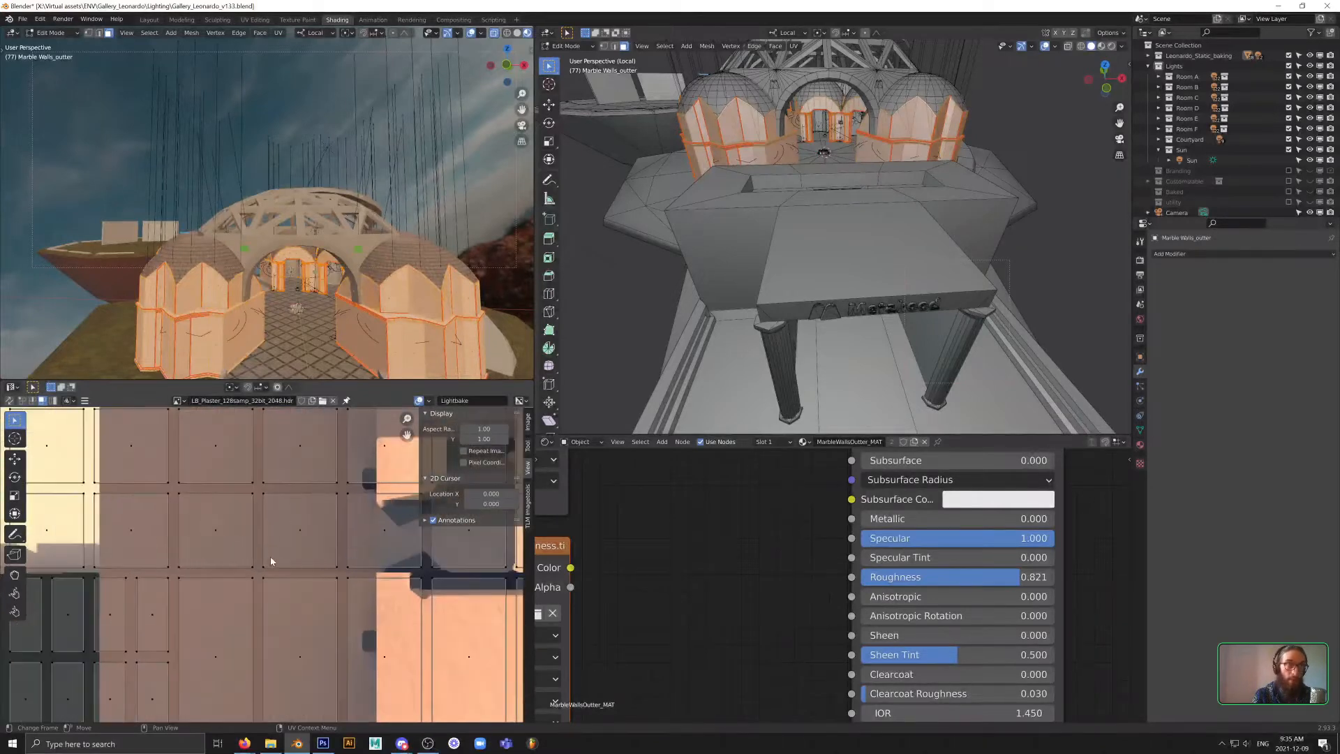
pyautogui.scroll(2, 263, 553)
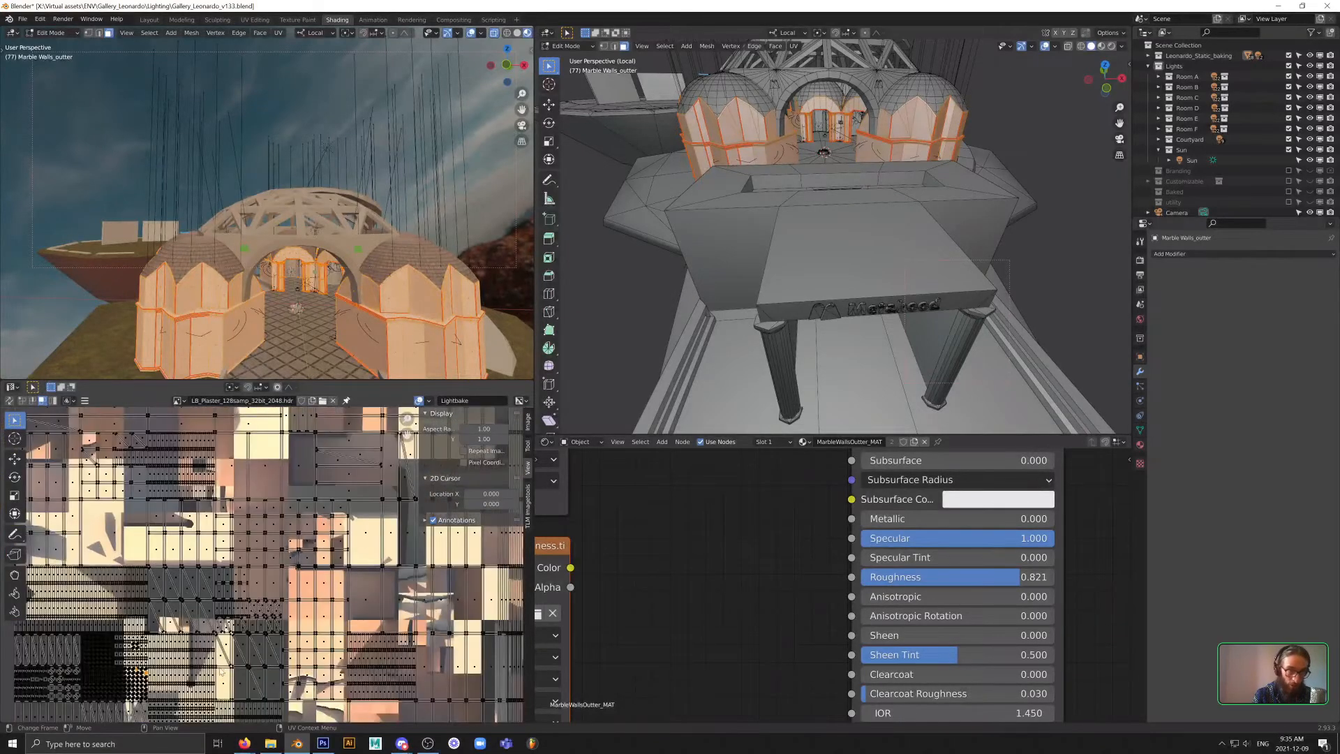
pyautogui.scroll(-4, 261, 532)
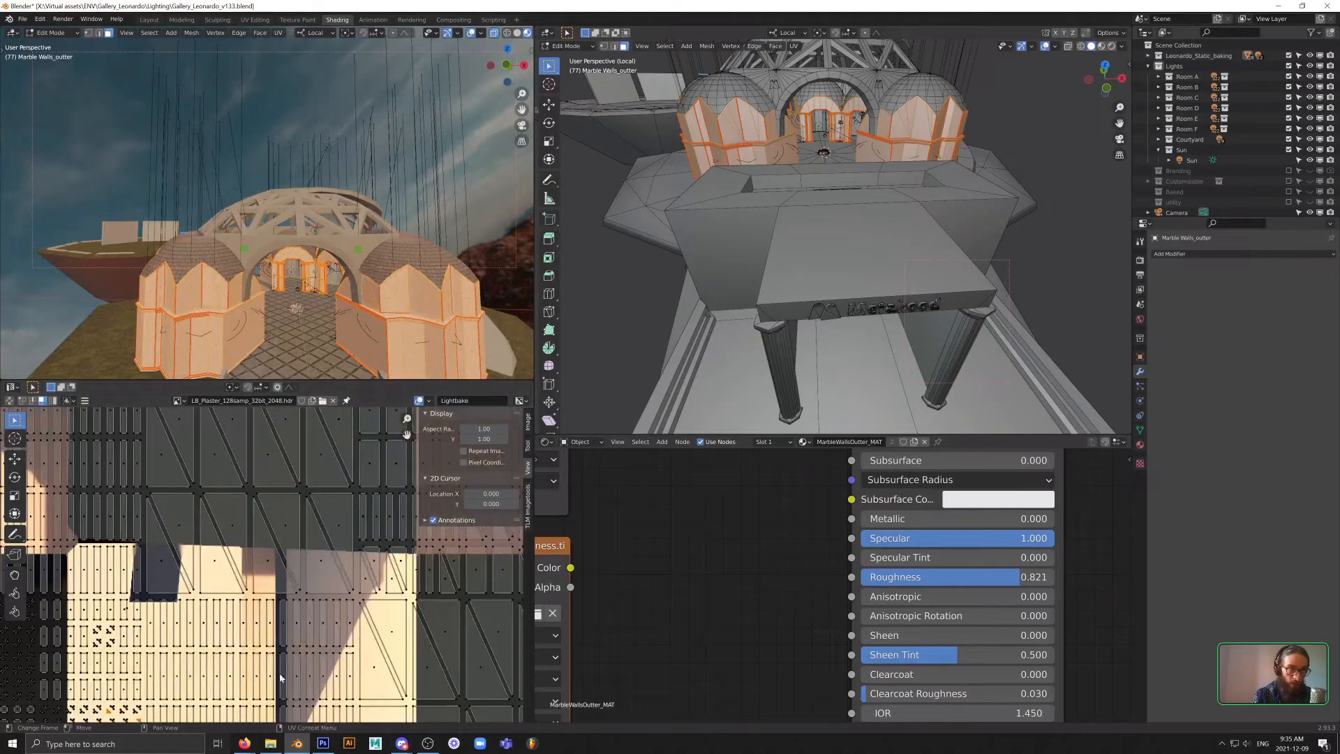
# - Move one small triangular UV island of the outer marble walls slightly within the dark lightmap area
pyautogui.scroll(6, 231, 551)
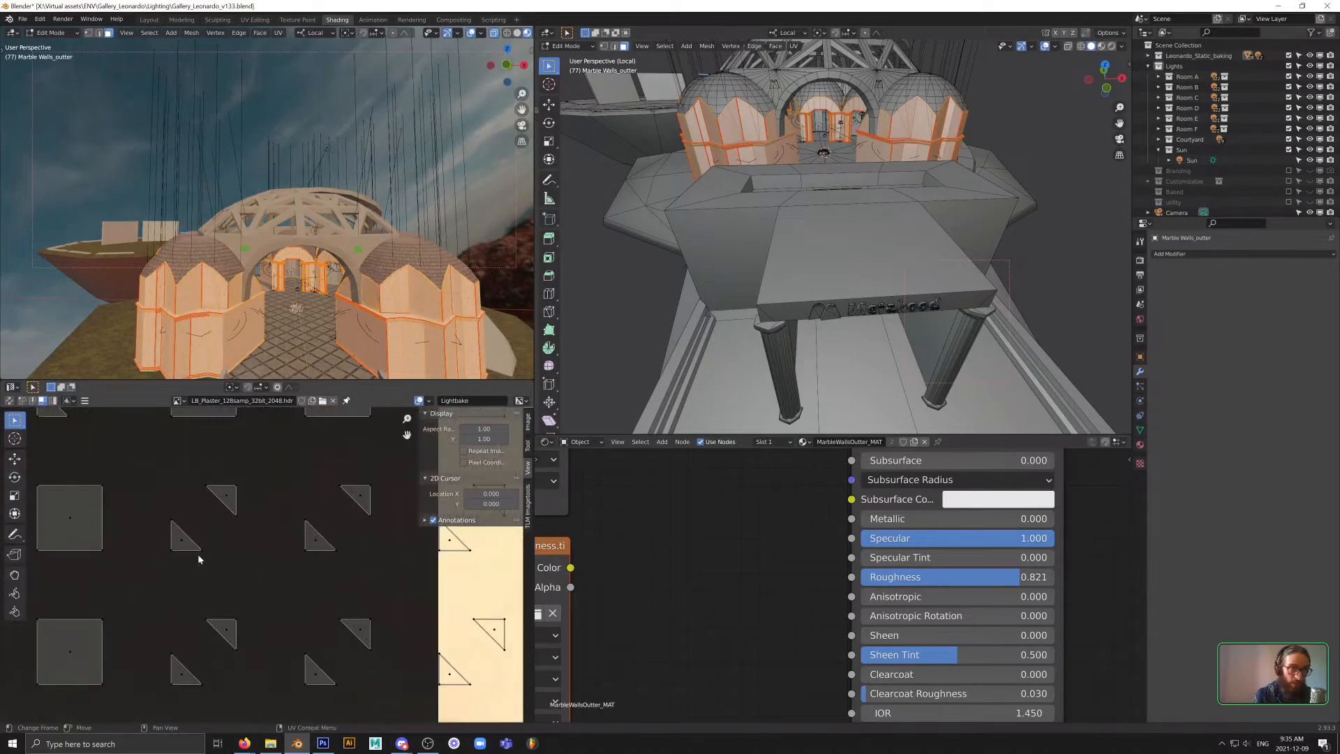
pyautogui.moveTo(248, 582); pyautogui.dragTo(487, 648, button='middle')
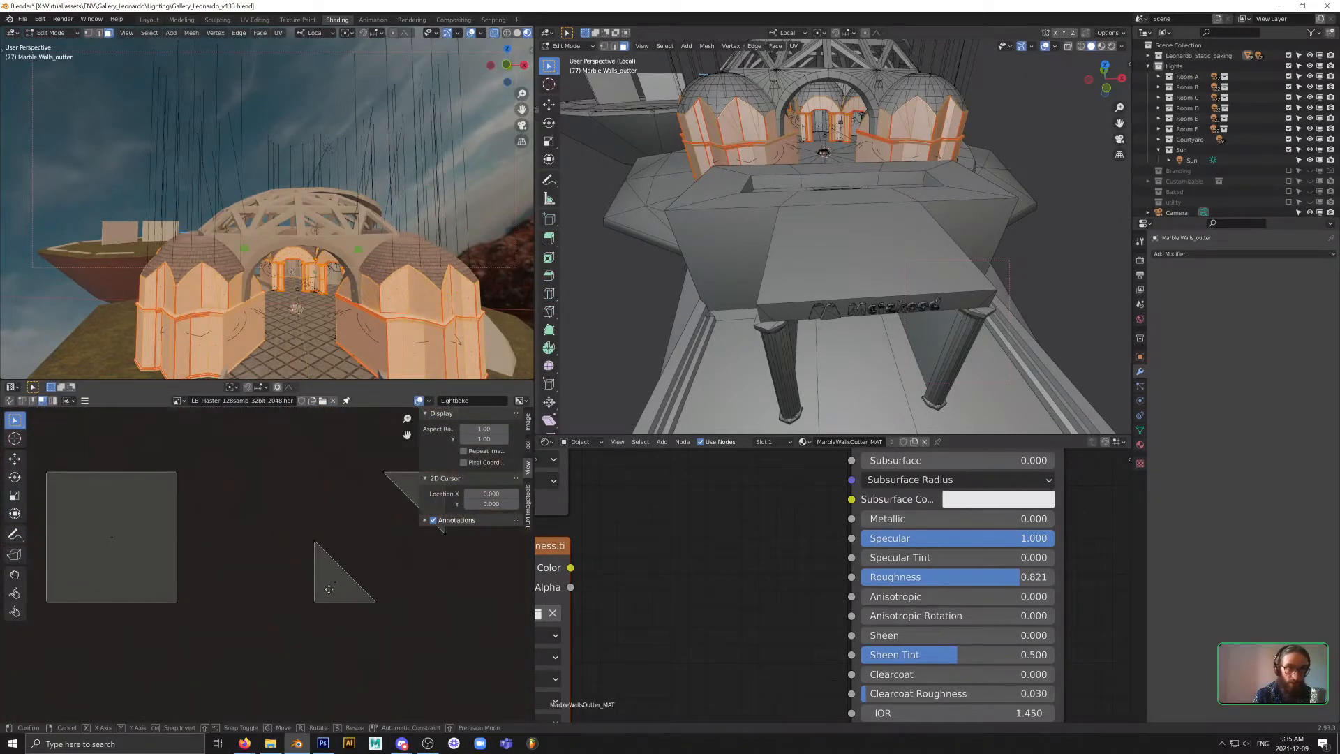
pyautogui.press('g')
pyautogui.click(325, 599)
pyautogui.scroll(-5, 386, 607)
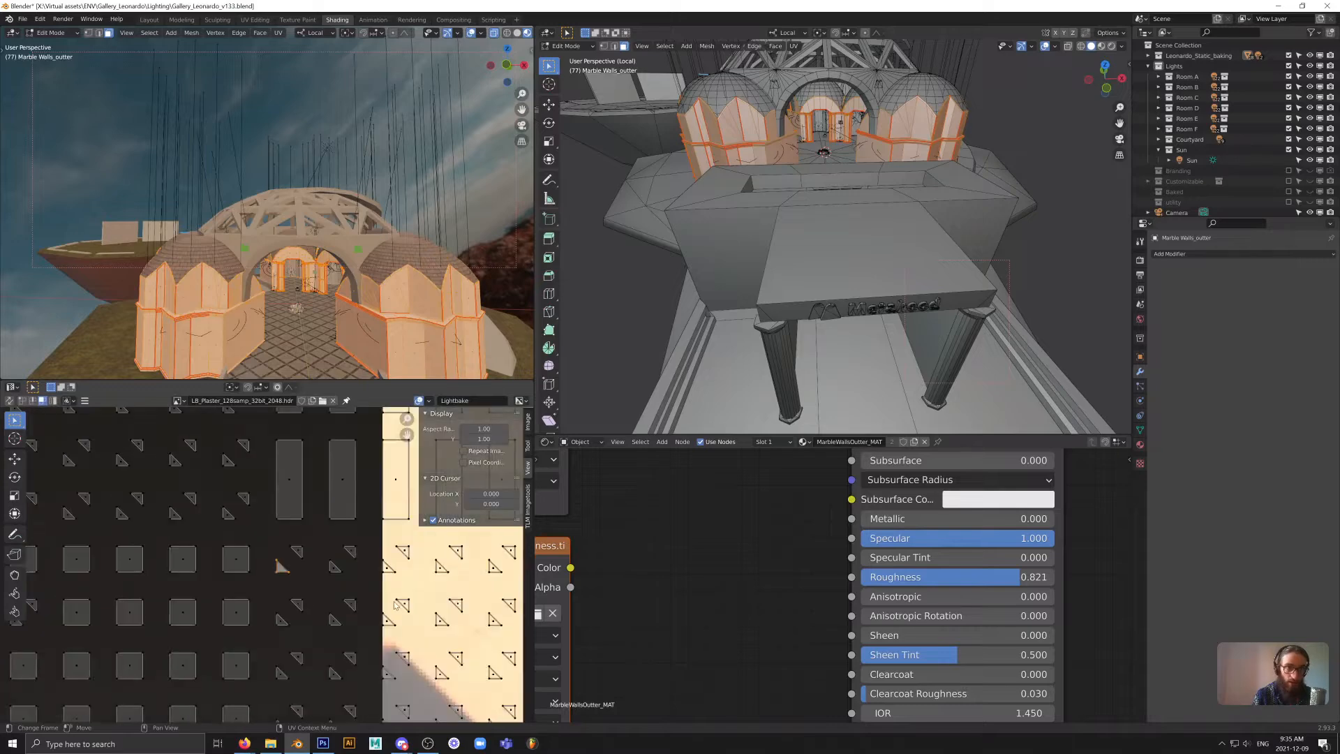
# - Select the Floor_tile object beneath the dome, examine its Lightmap UV layout in Edit Mode, and return to Object Mode
pyautogui.moveTo(880, 230); pyautogui.dragTo(885, 325, button='middle')
pyautogui.scroll(4, 885, 325)
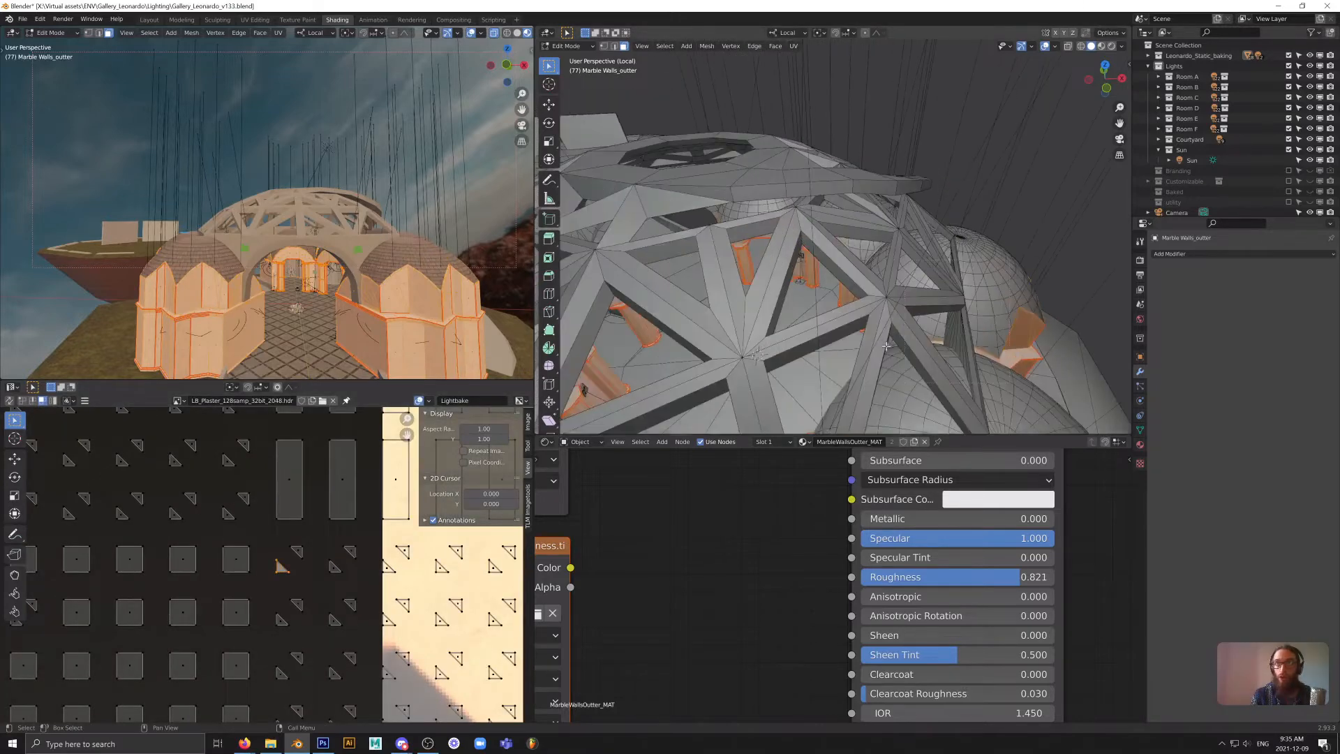
pyautogui.press('Tab')
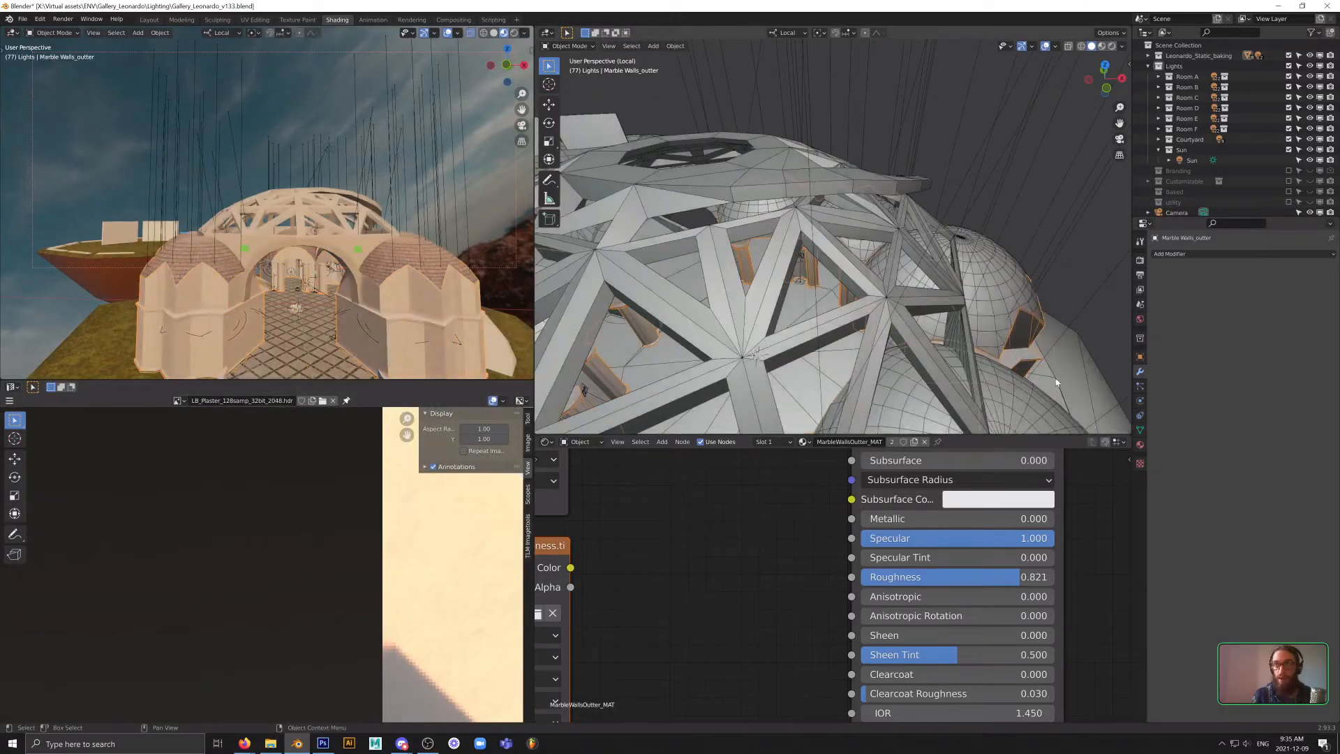
pyautogui.click(768, 415)
pyautogui.press('Tab')
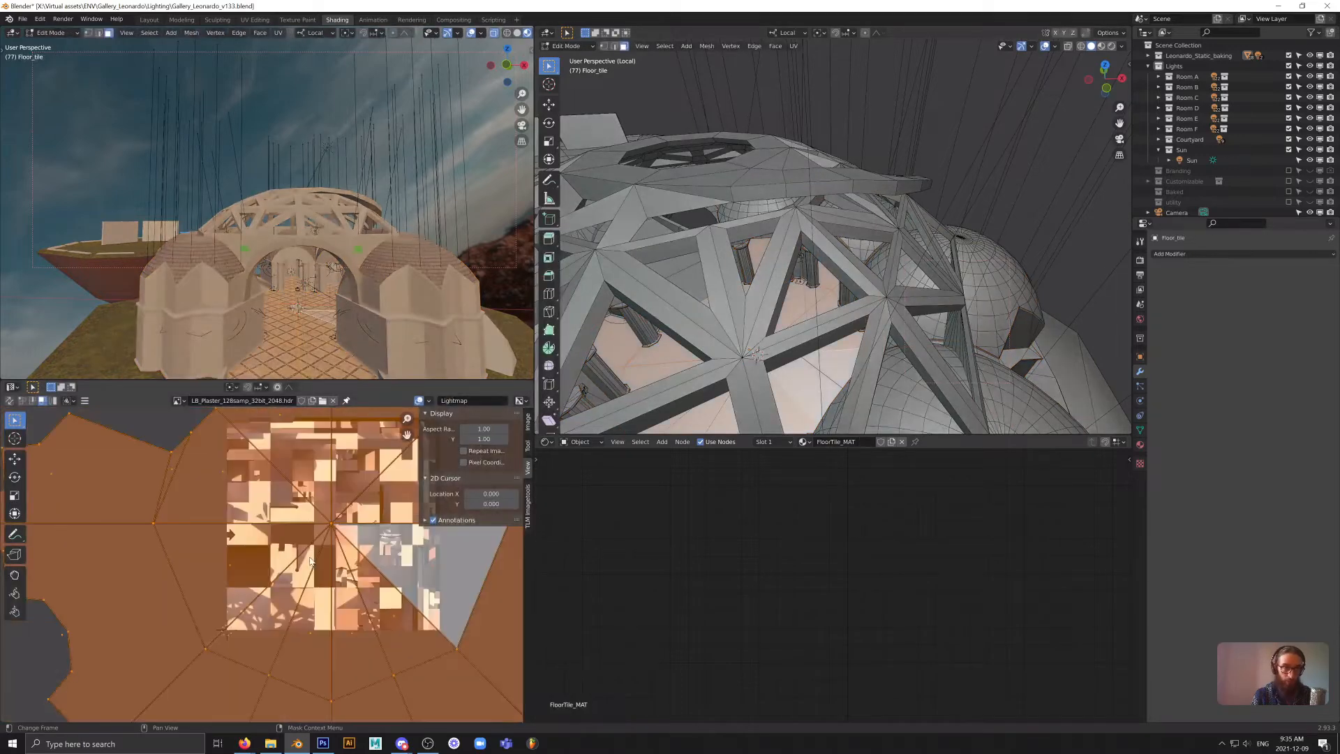
pyautogui.scroll(-5, 310, 561)
pyautogui.scroll(2, 340, 563)
pyautogui.press('Tab')
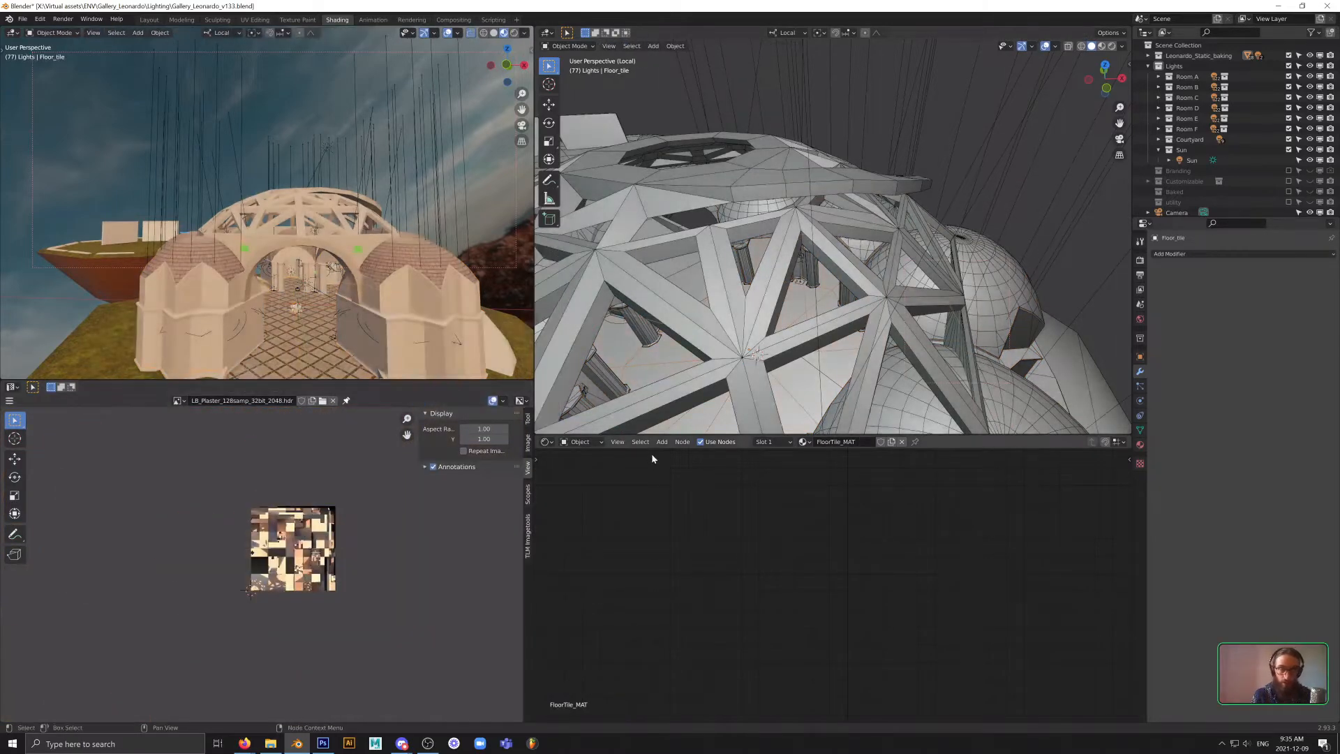
# - Switch the Marble Walls_outter object to its UVMap layer in Edit Mode and move the UV islands off the lightmap image
pyautogui.moveTo(712, 415); pyautogui.dragTo(858, 365, button='middle')
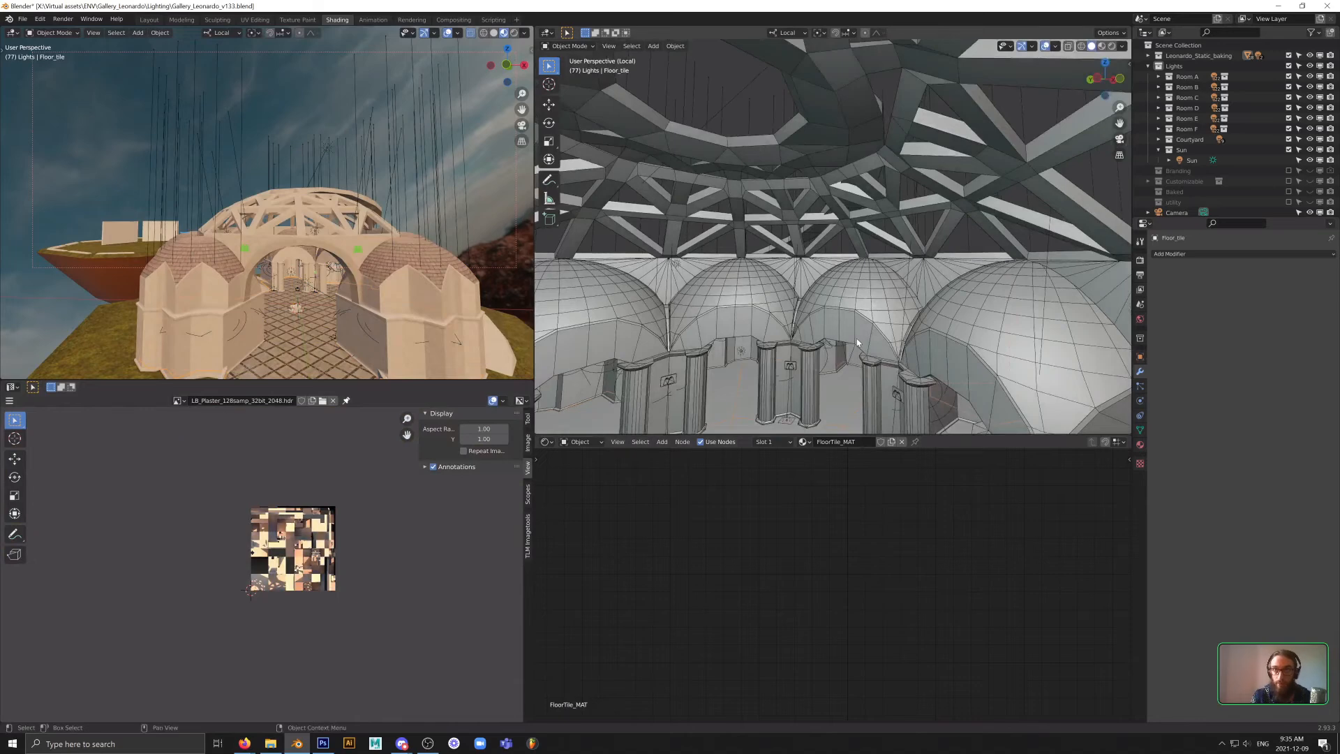
pyautogui.click(858, 342)
pyautogui.press('Tab')
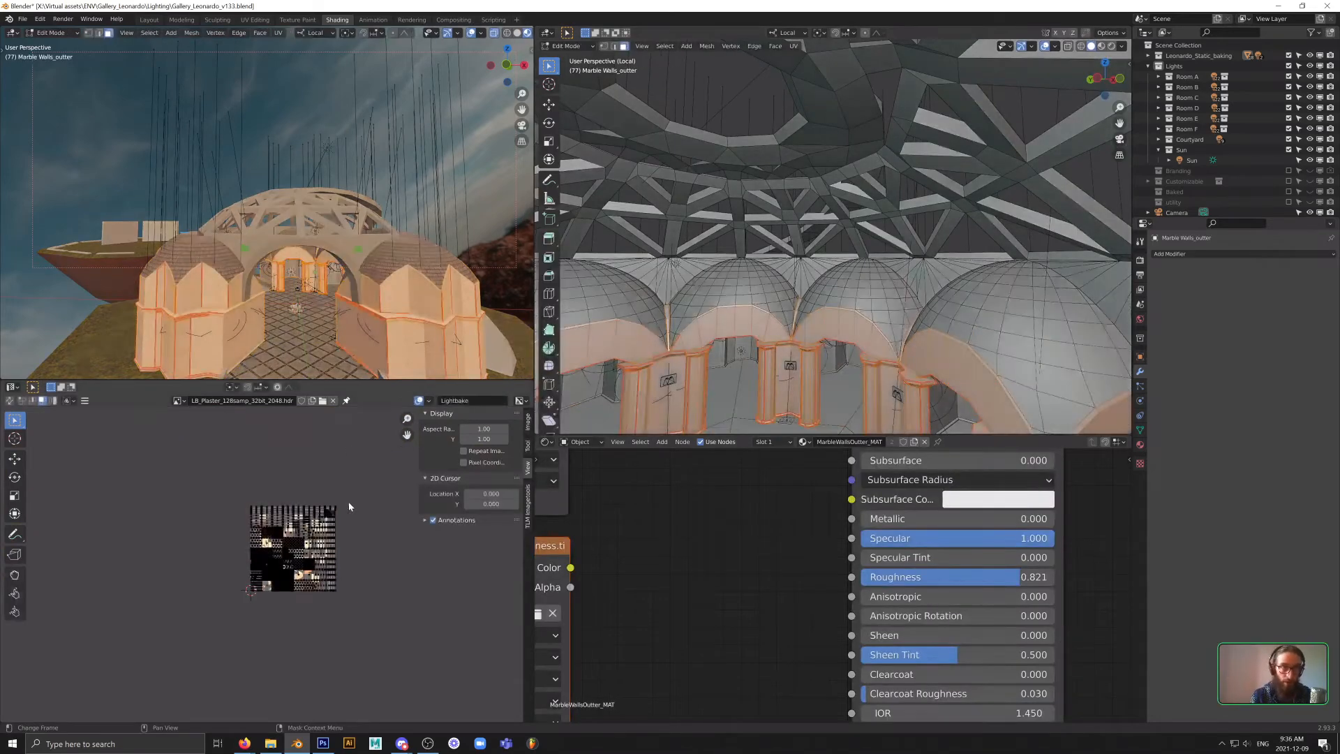
pyautogui.click(463, 402)
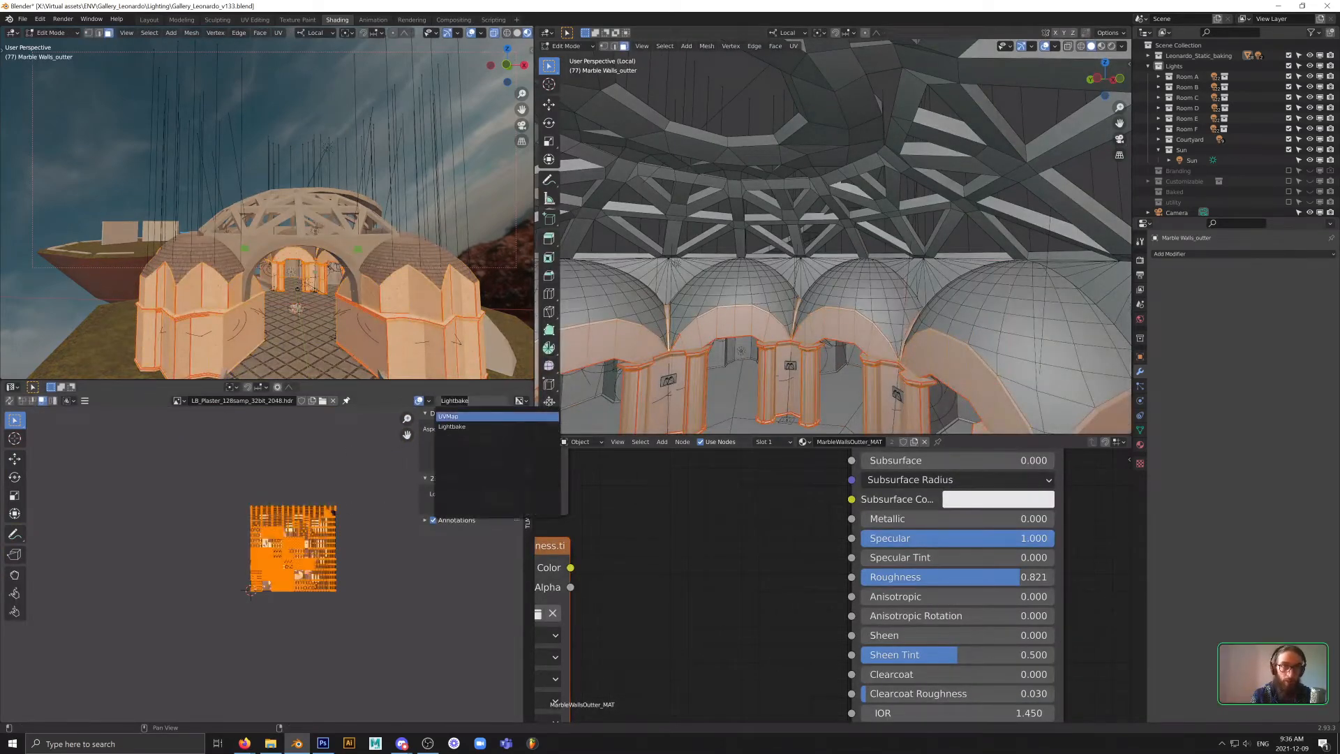
pyautogui.click(451, 417)
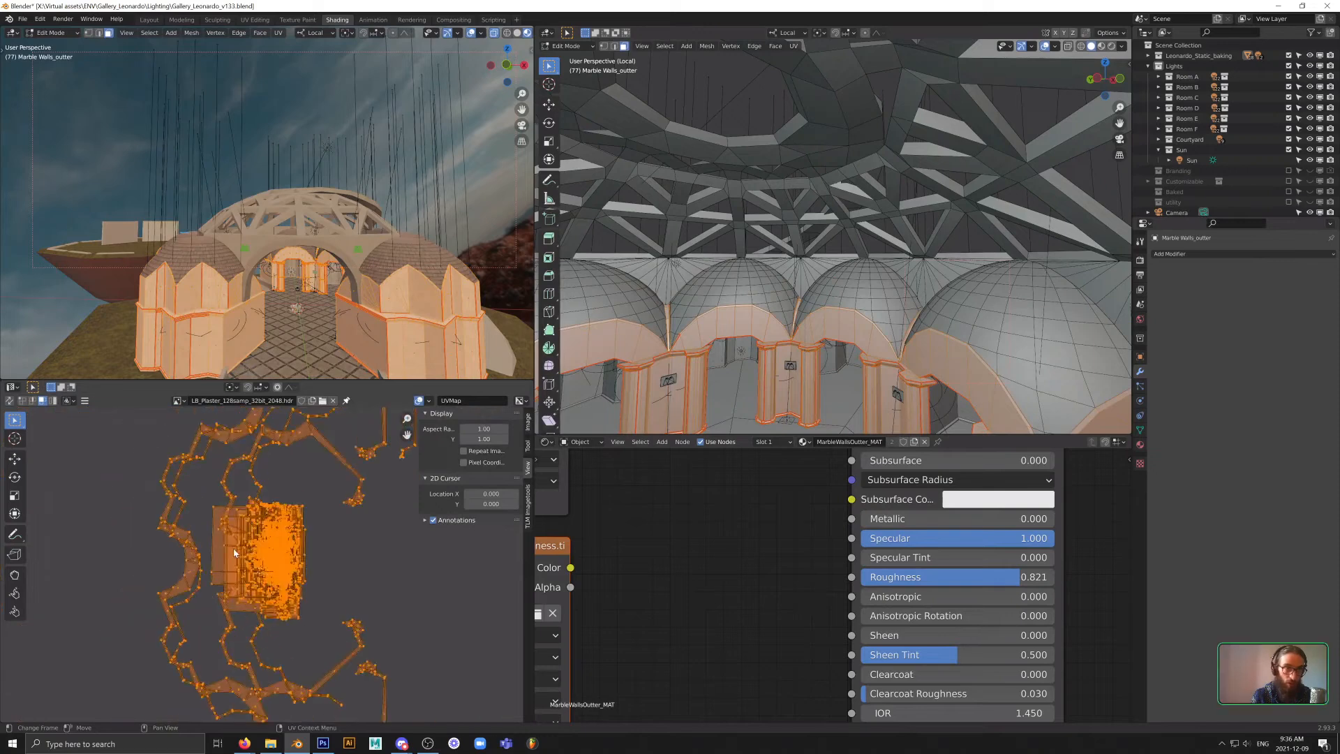
pyautogui.click(223, 571)
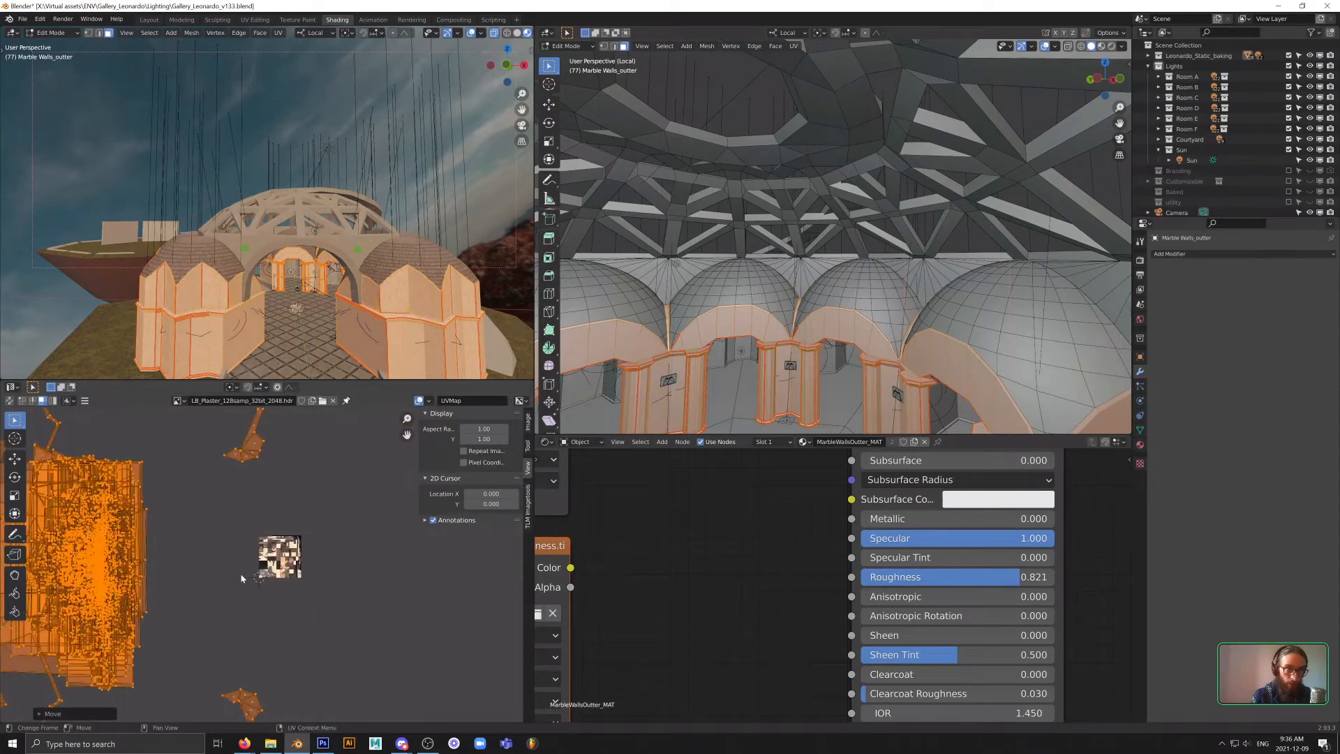
# - Examine the outer marble walls' overlapping UVMap islands and select the large rectangular wall island
pyautogui.scroll(8, 242, 578)
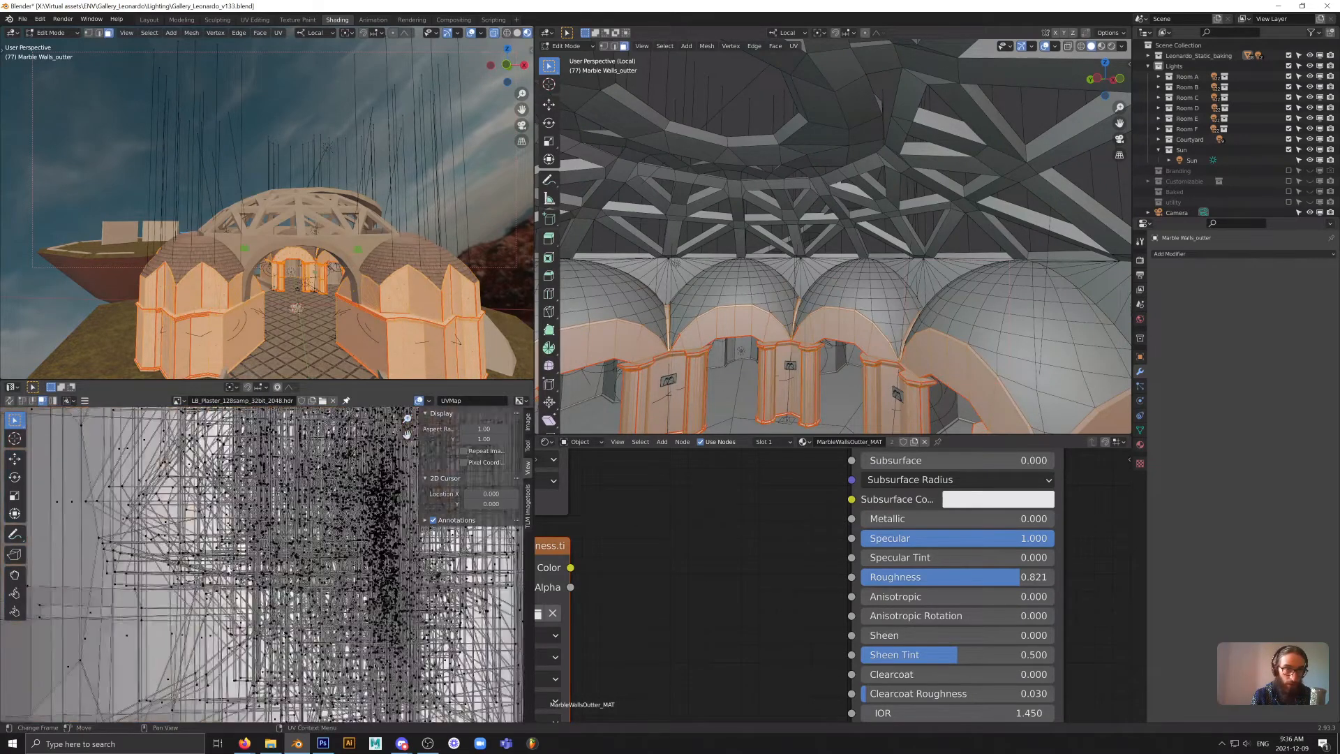
pyautogui.scroll(-6, 172, 565)
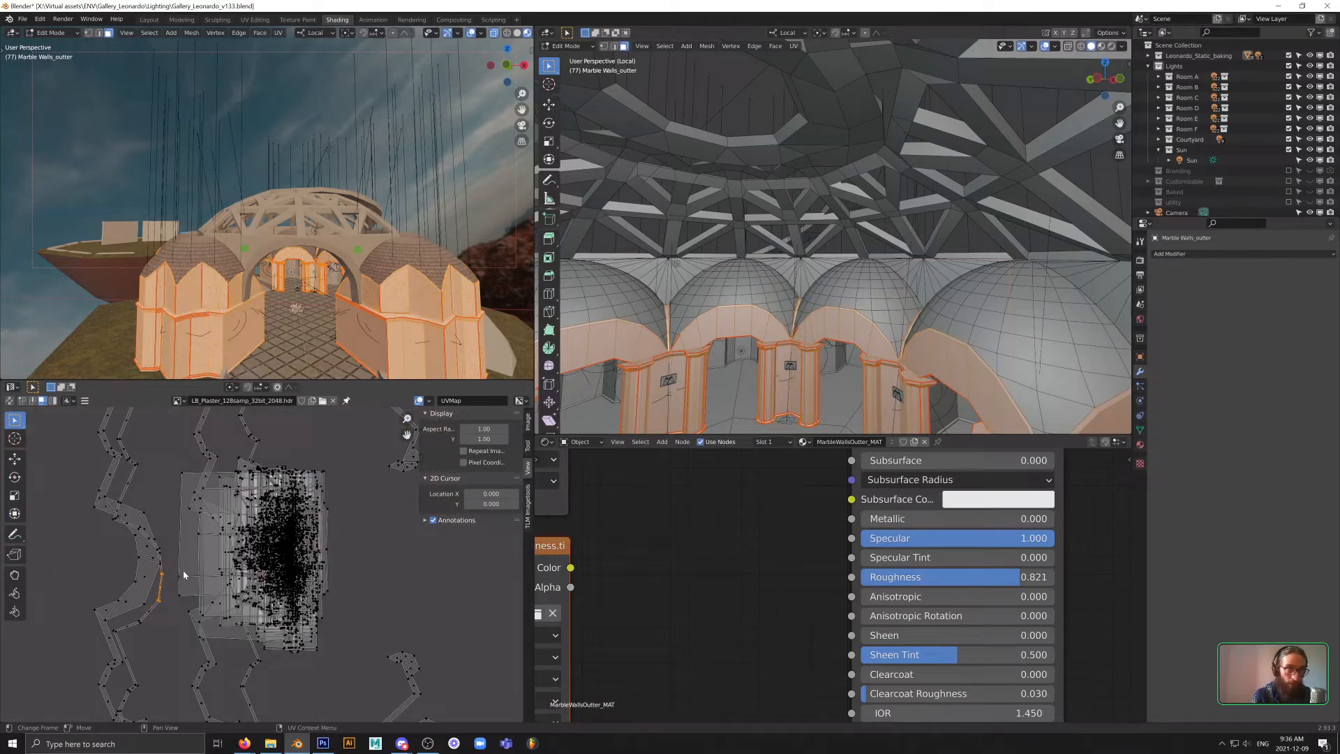
pyautogui.click(221, 554)
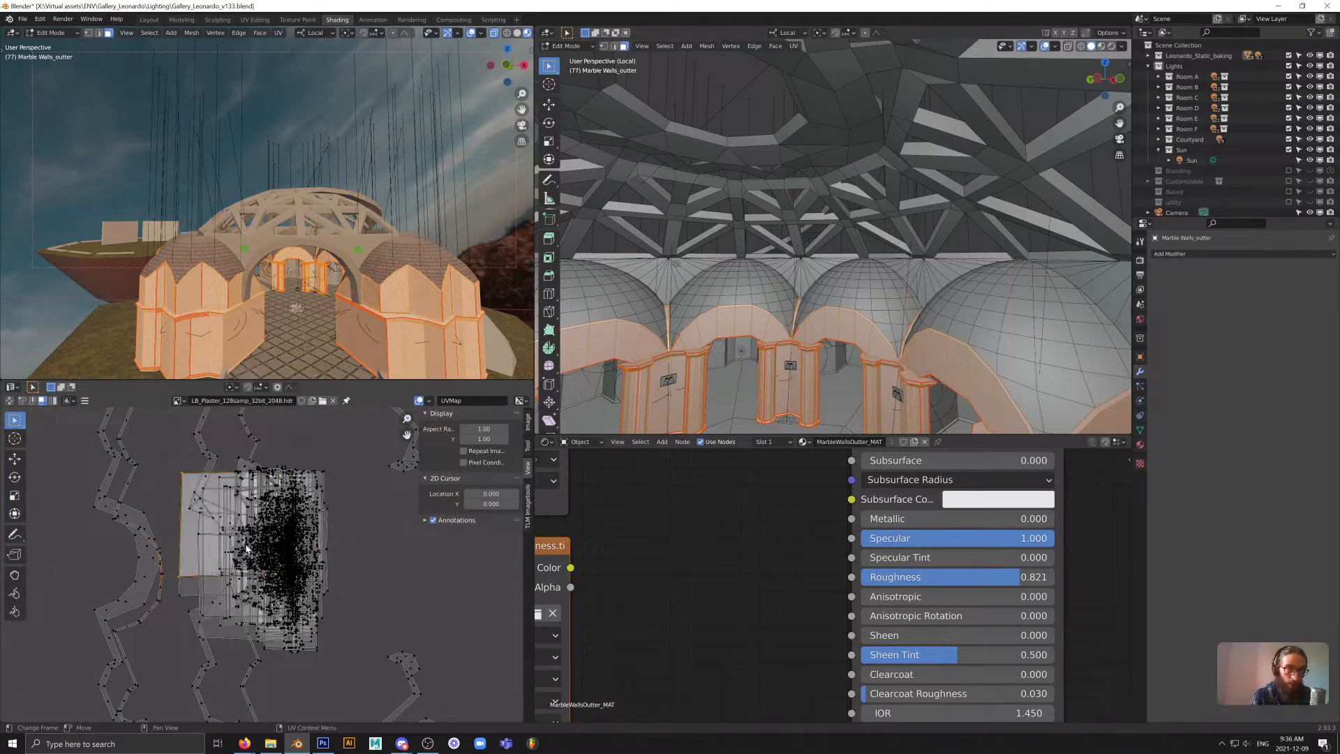
pyautogui.moveTo(383, 652); pyautogui.dragTo(384, 532, button='middle')
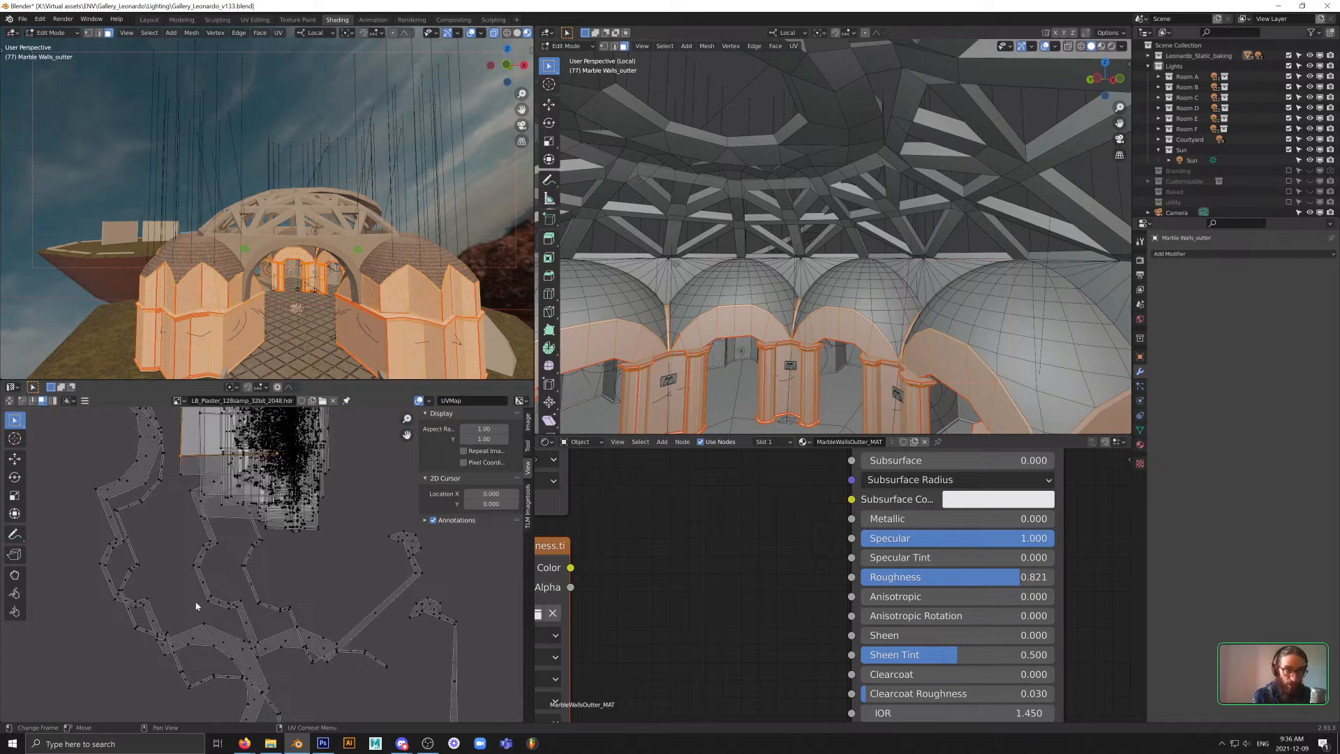
pyautogui.scroll(6, 206, 488)
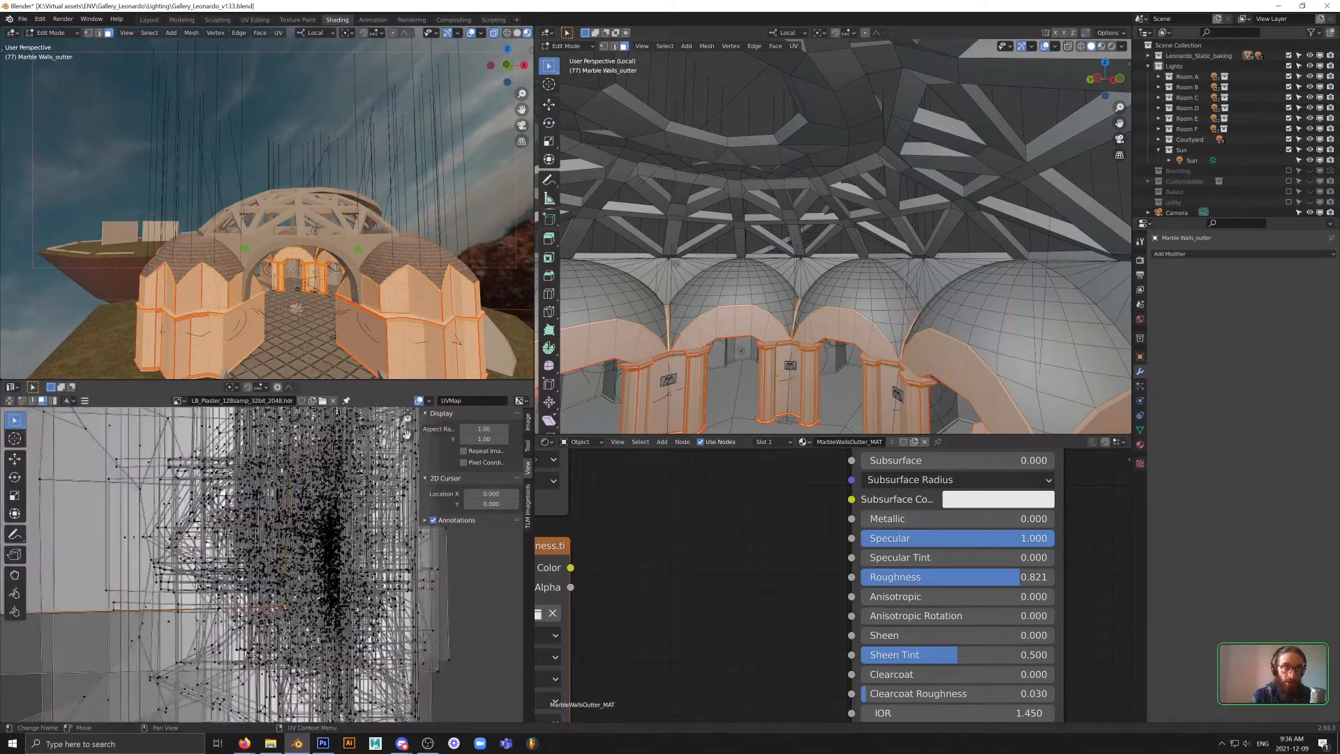
# - Switch Marble Walls_outter to its Lightbake UV layer, inspect the layout on the lightmap, and return to Object Mode
pyautogui.click(464, 400)
pyautogui.click(461, 427)
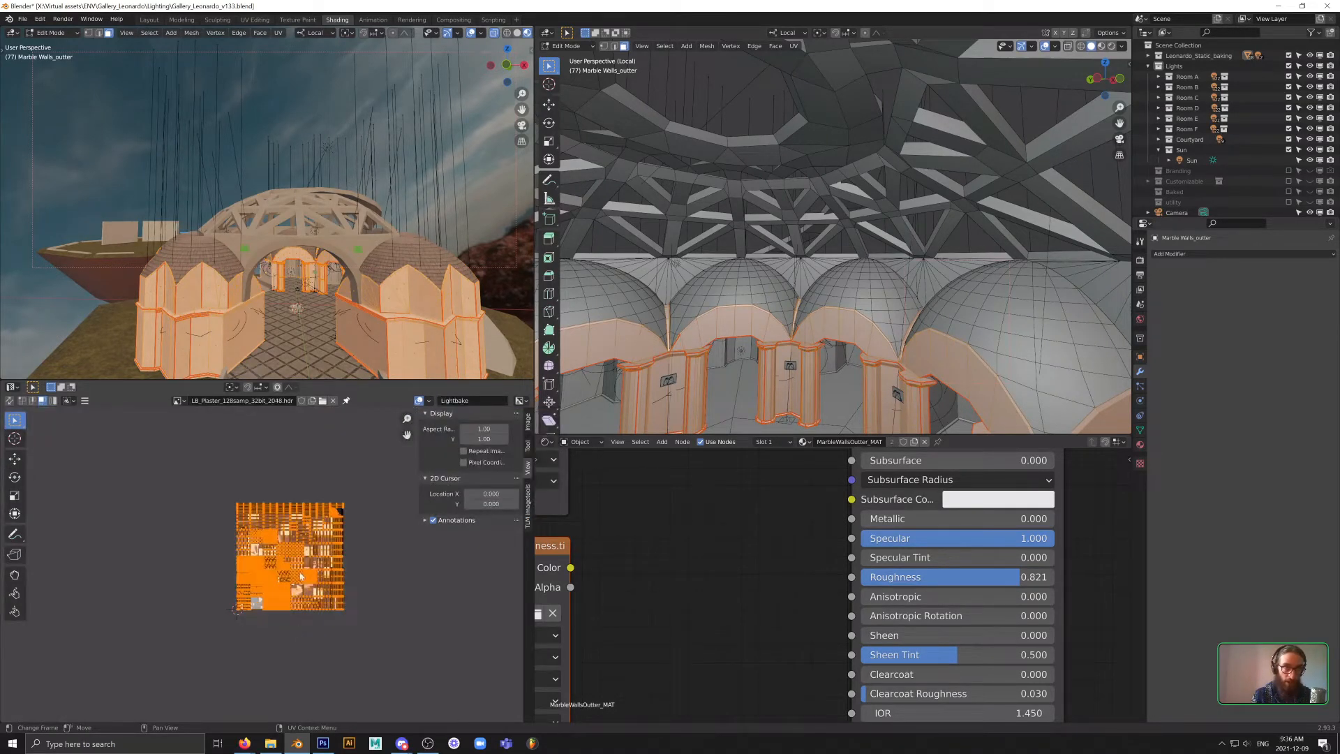
pyautogui.scroll(5, 272, 565)
pyautogui.press('Tab')
# - Select the MarbleWalls_Inner object and examine the gallery rooms from inside and the domes from the top view
pyautogui.keyDown('shift'); pyautogui.moveTo(814, 401); pyautogui.dragTo(760, 278, button='middle'); pyautogui.keyUp('shift')
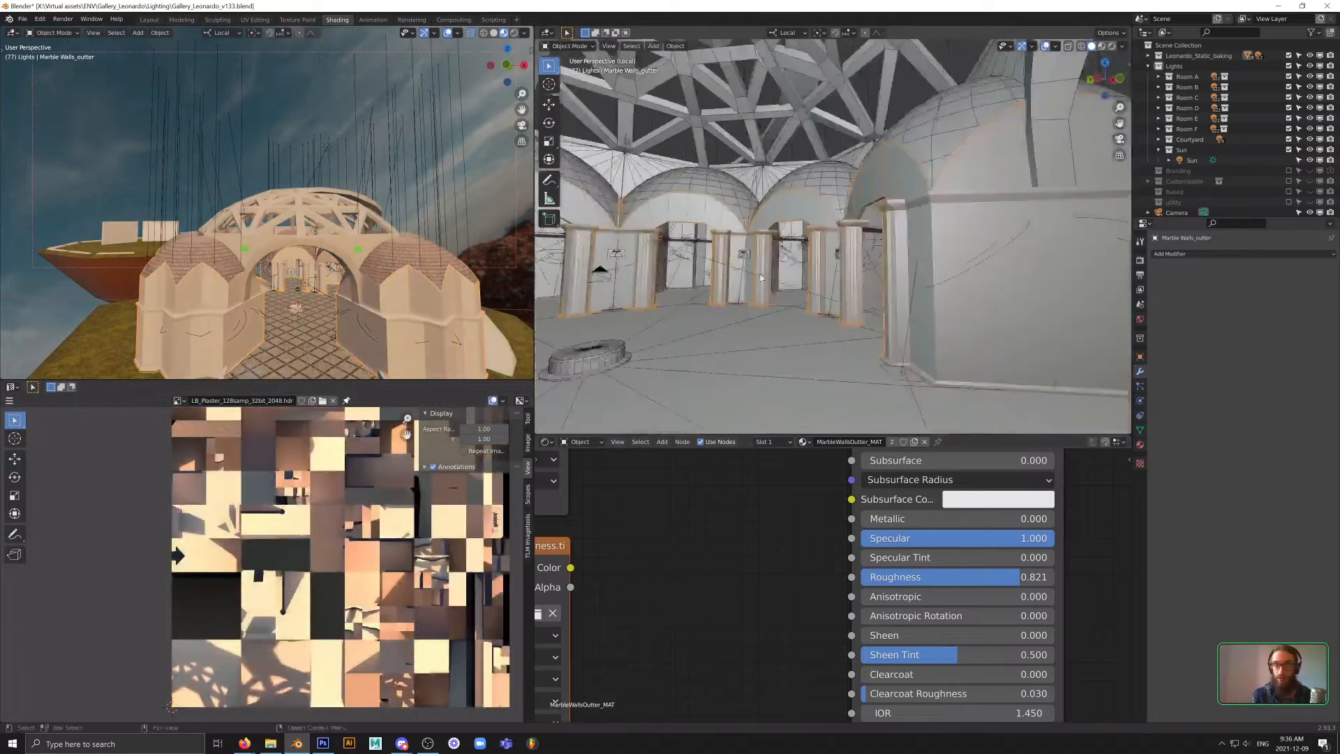
pyautogui.moveTo(898, 353); pyautogui.dragTo(822, 338, button='middle')
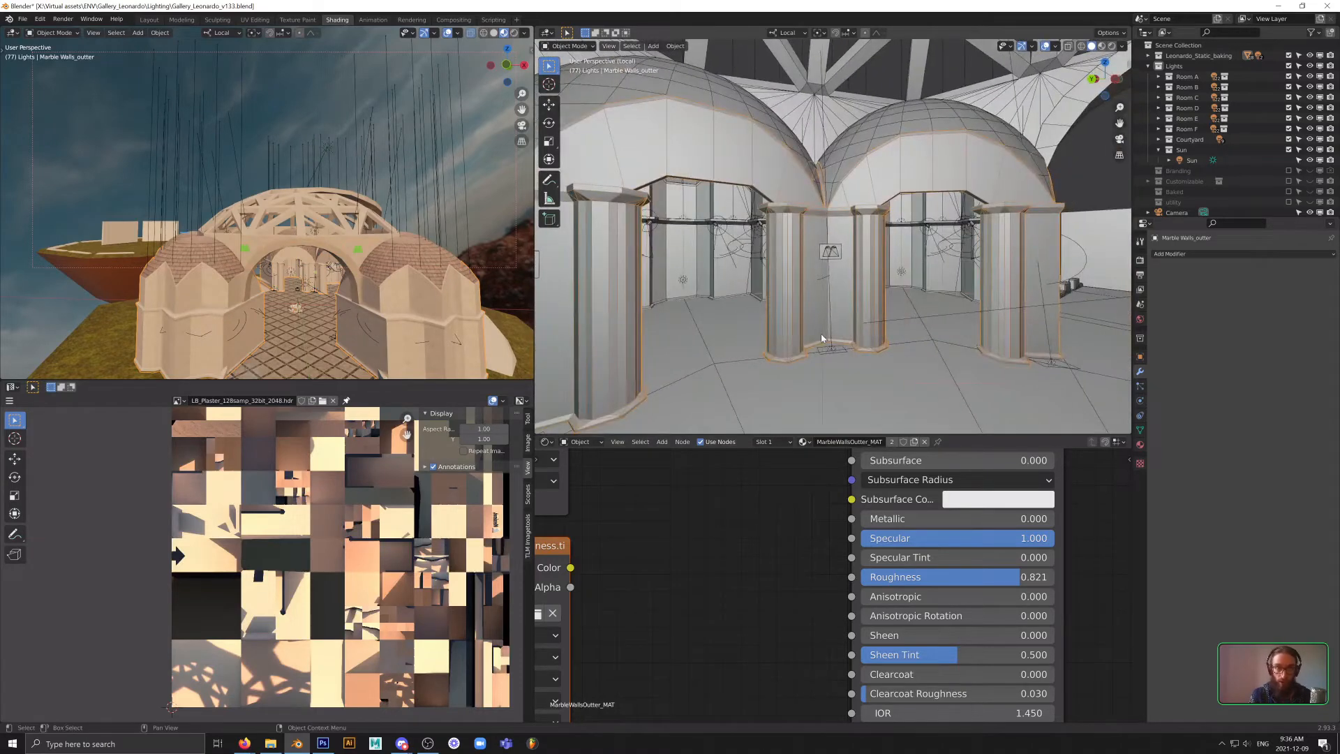
pyautogui.moveTo(298, 526); pyautogui.dragTo(202, 533, button='middle')
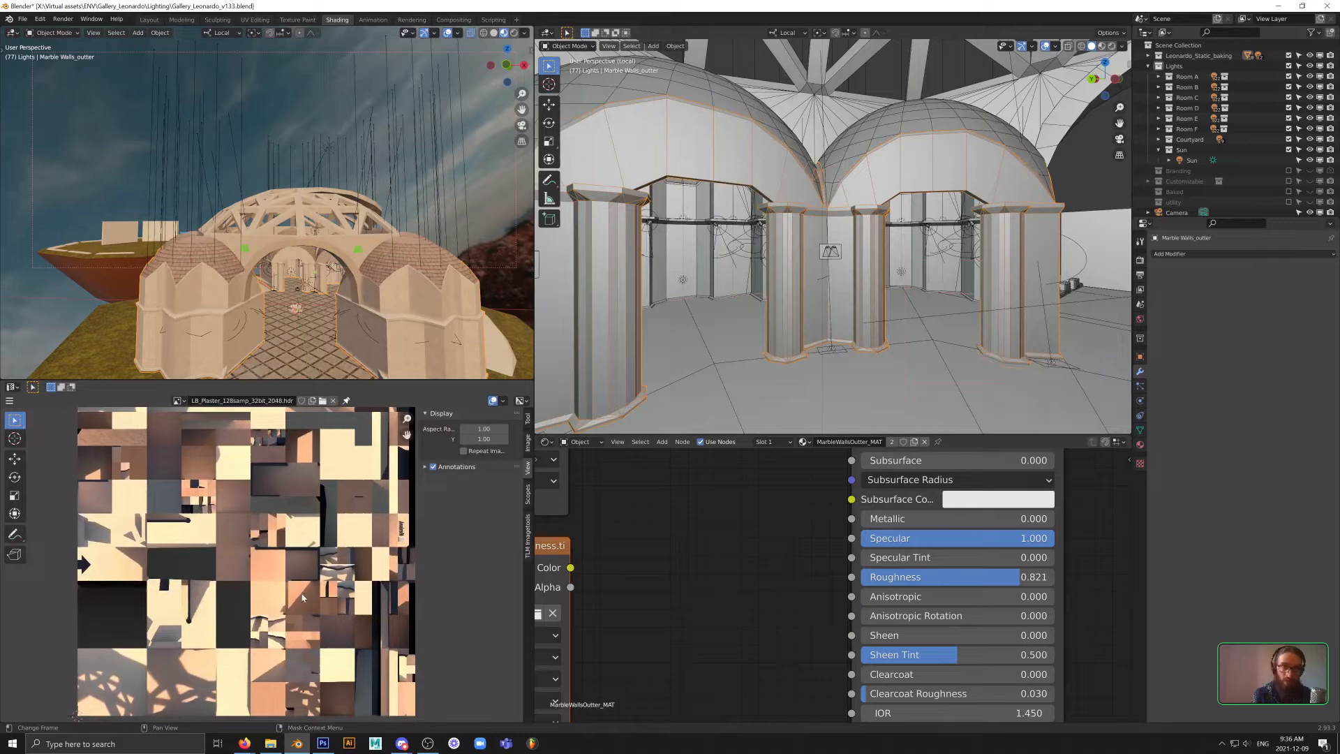
pyautogui.moveTo(811, 265); pyautogui.dragTo(864, 341, button='middle')
pyautogui.click(869, 272)
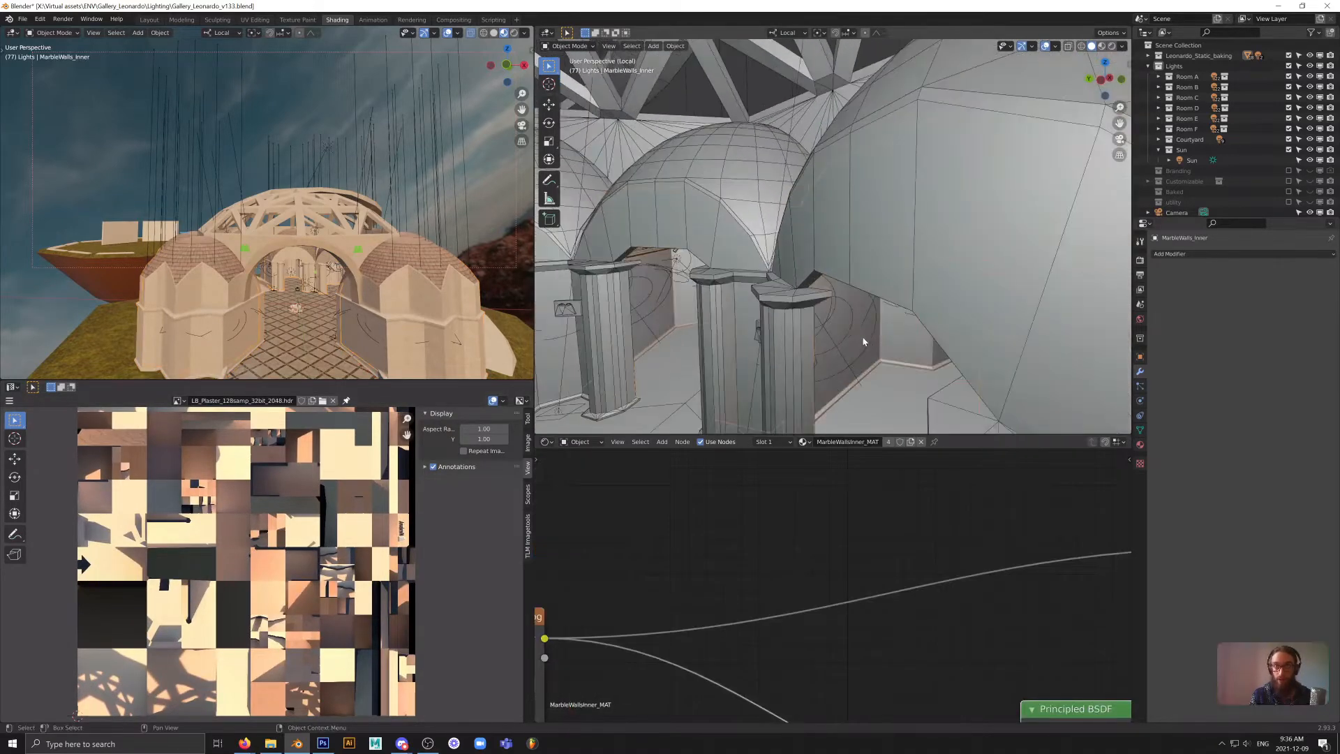
pyautogui.press('KP_7')
pyautogui.scroll(5, 792, 226)
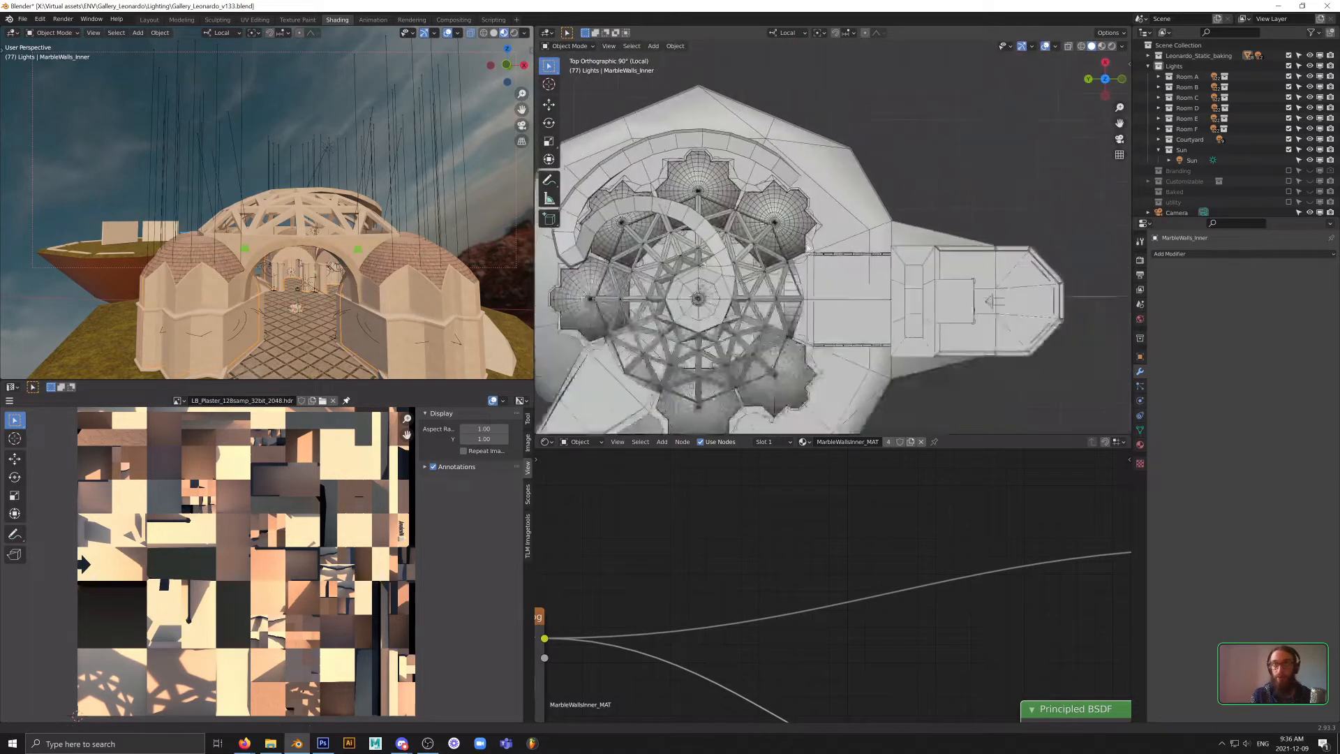
pyautogui.keyDown('shift'); pyautogui.moveTo(792, 227); pyautogui.dragTo(890, 228, button='middle'); pyautogui.keyUp('shift')
pyautogui.scroll(2, 824, 219)
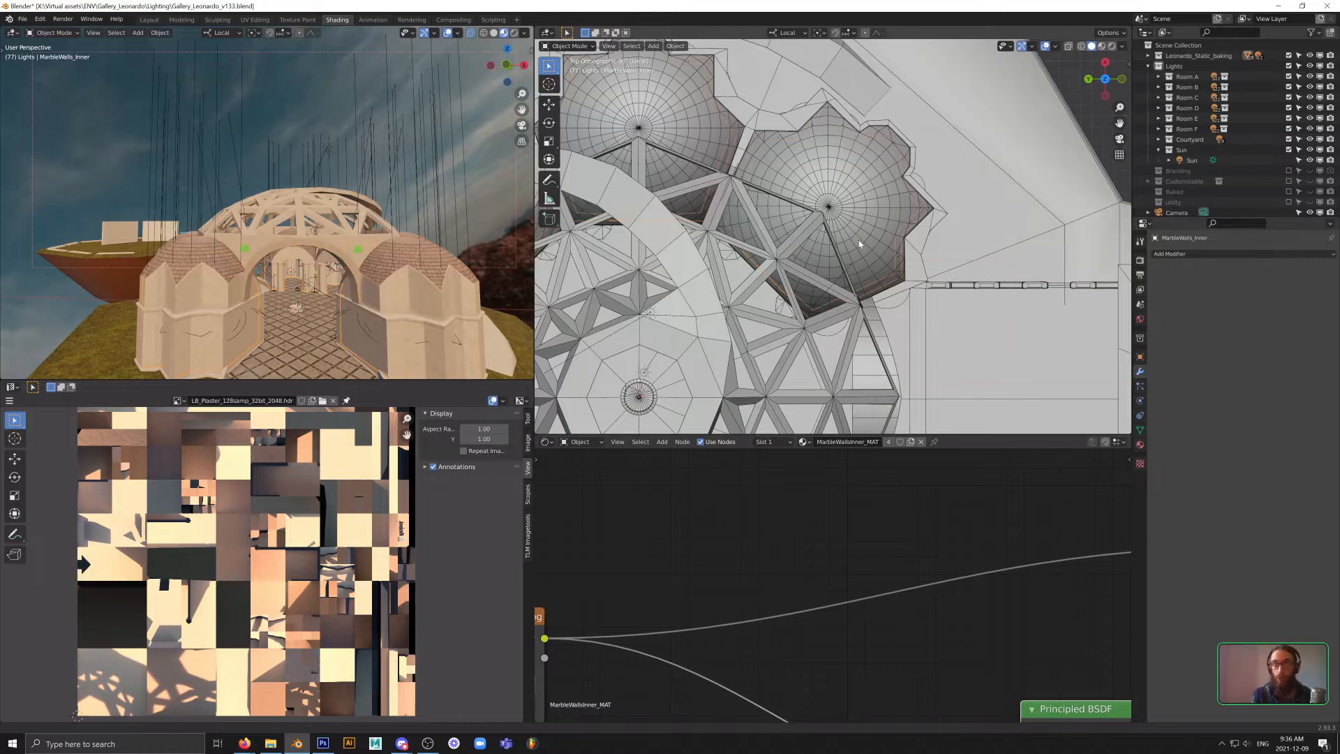
pyautogui.keyDown('shift'); pyautogui.moveTo(827, 181); pyautogui.dragTo(1002, 234, button='middle'); pyautogui.keyUp('shift')
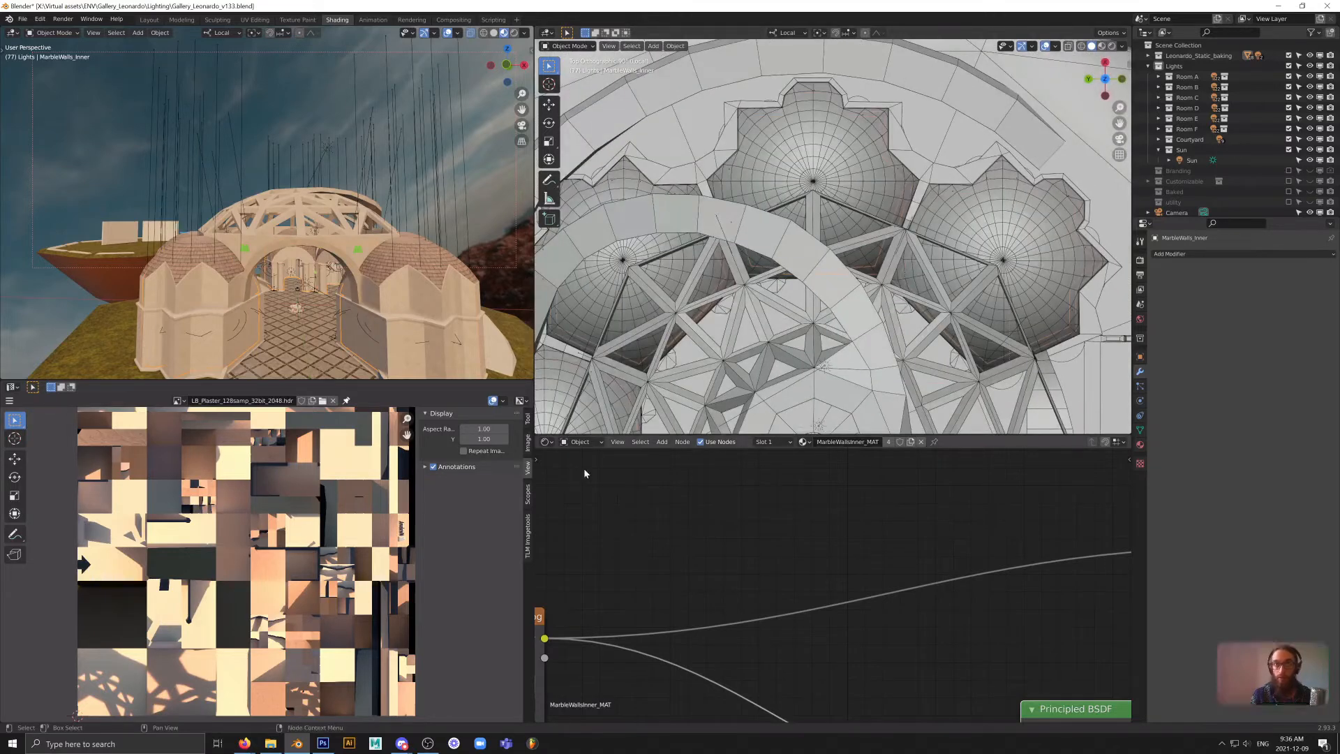
# - Isolate the outer and inner marble walls by hiding all other objects, and look into the columned rooms
pyautogui.click(920, 162)
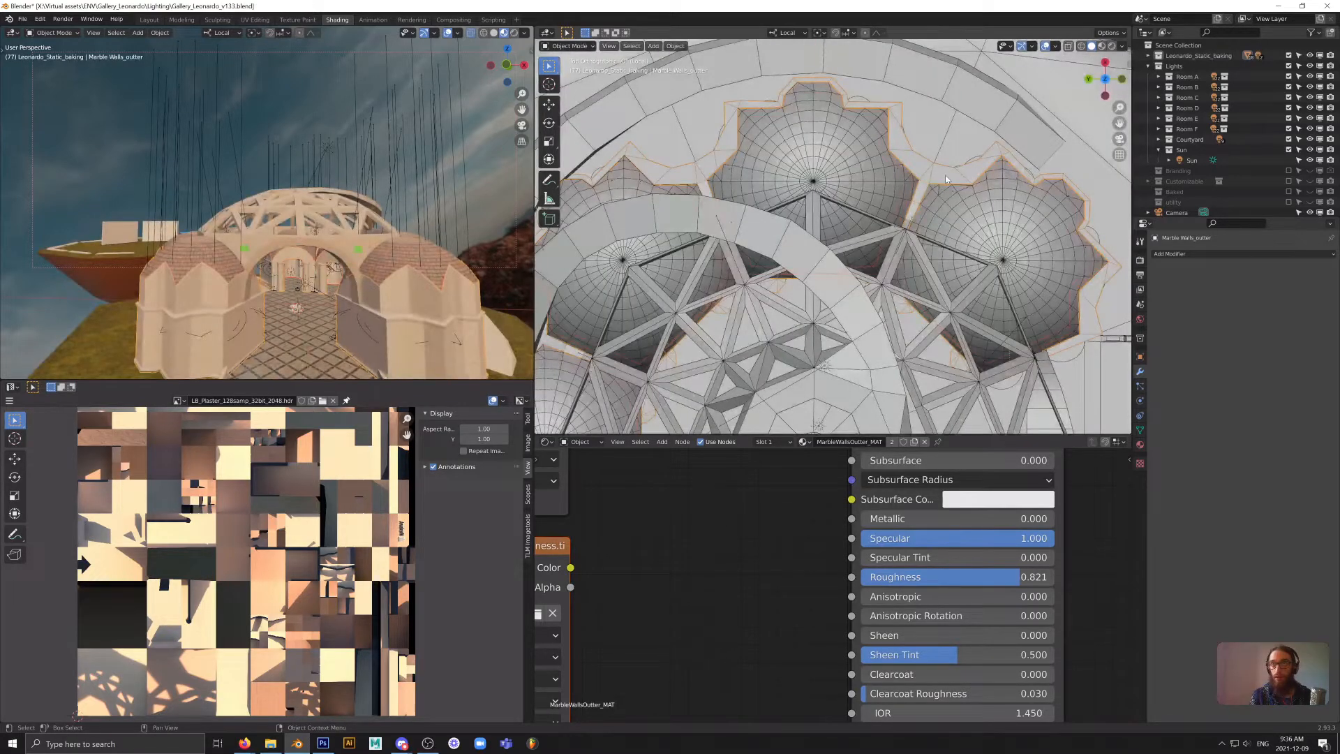
pyautogui.scroll(5, 935, 183)
pyautogui.rightClick(827, 189)
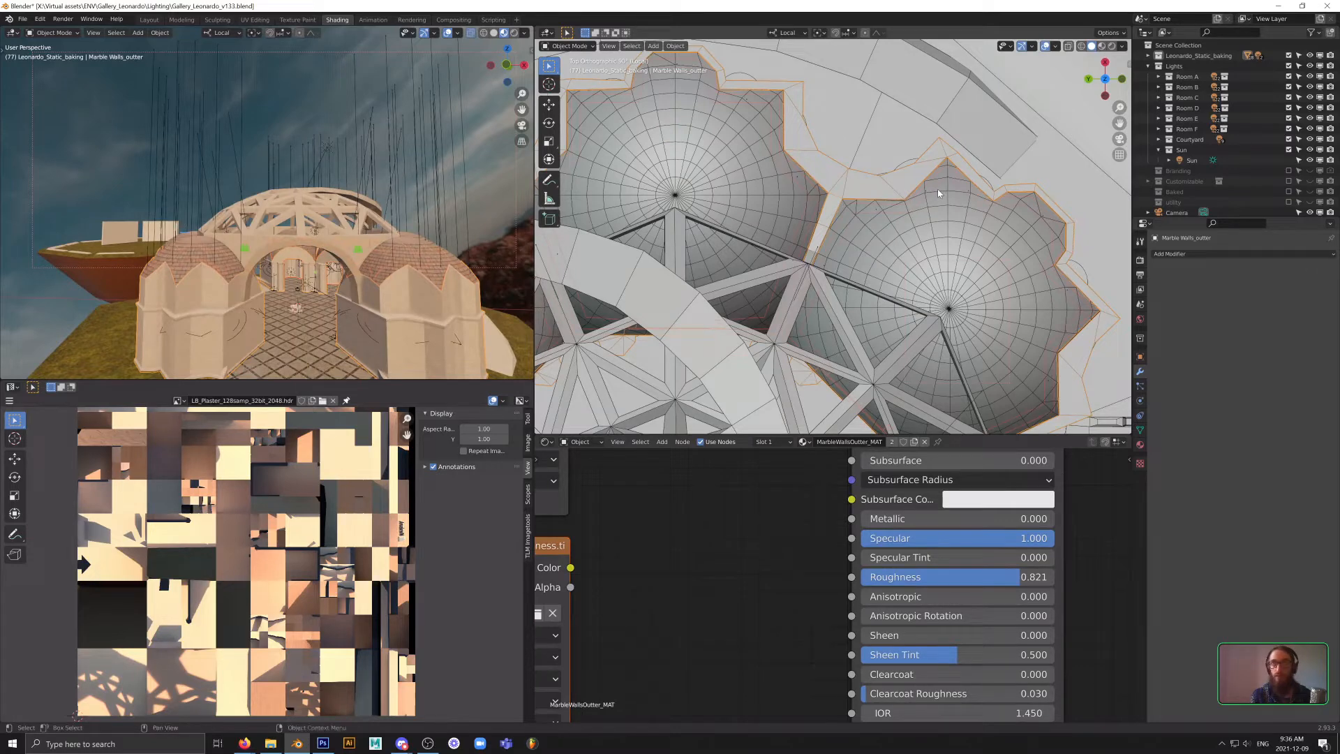
pyautogui.hotkey('shift', 'h')
pyautogui.moveTo(869, 292)
pyautogui.mouseDown(button='middle')
pyautogui.moveTo(864, 317)
pyautogui.moveTo(900, 285)
pyautogui.moveTo(912, 305)
pyautogui.moveTo(964, 277)
pyautogui.moveTo(880, 283)
pyautogui.mouseUp(button='middle')
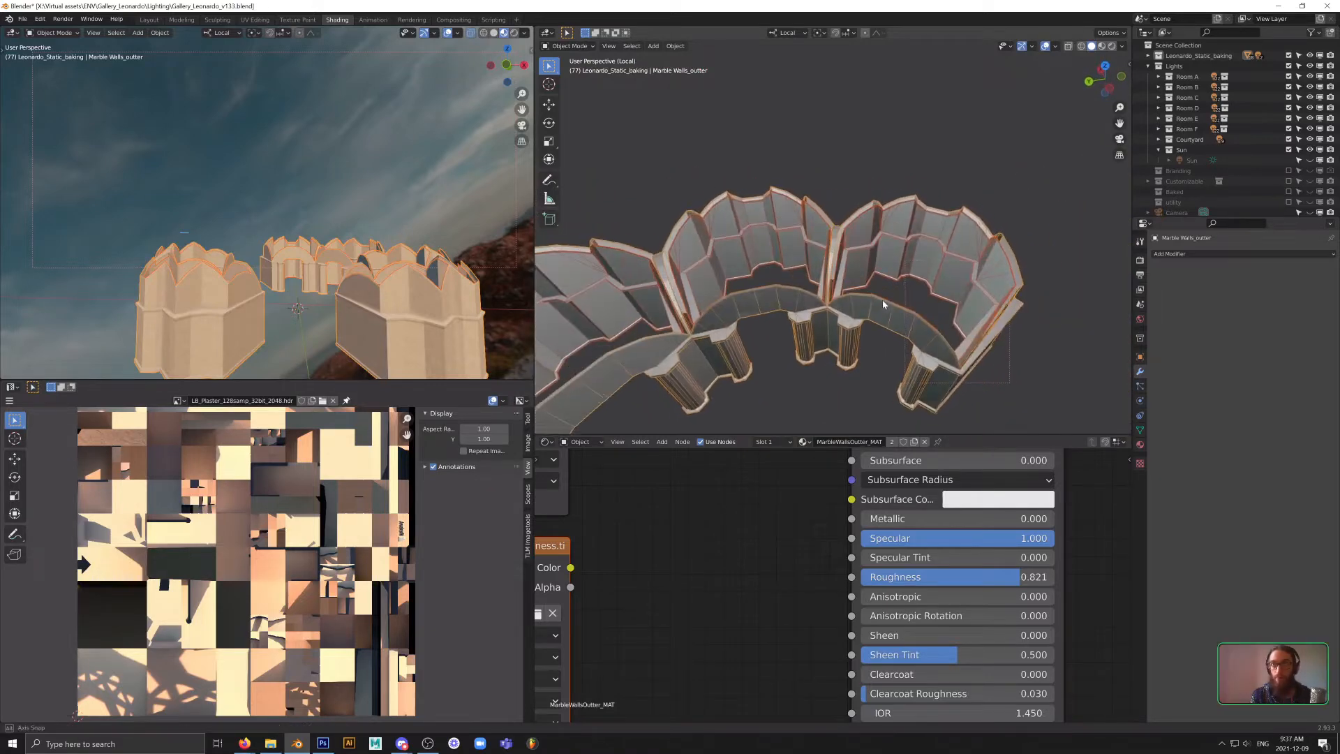
pyautogui.scroll(6, 879, 284)
pyautogui.scroll(4, 916, 269)
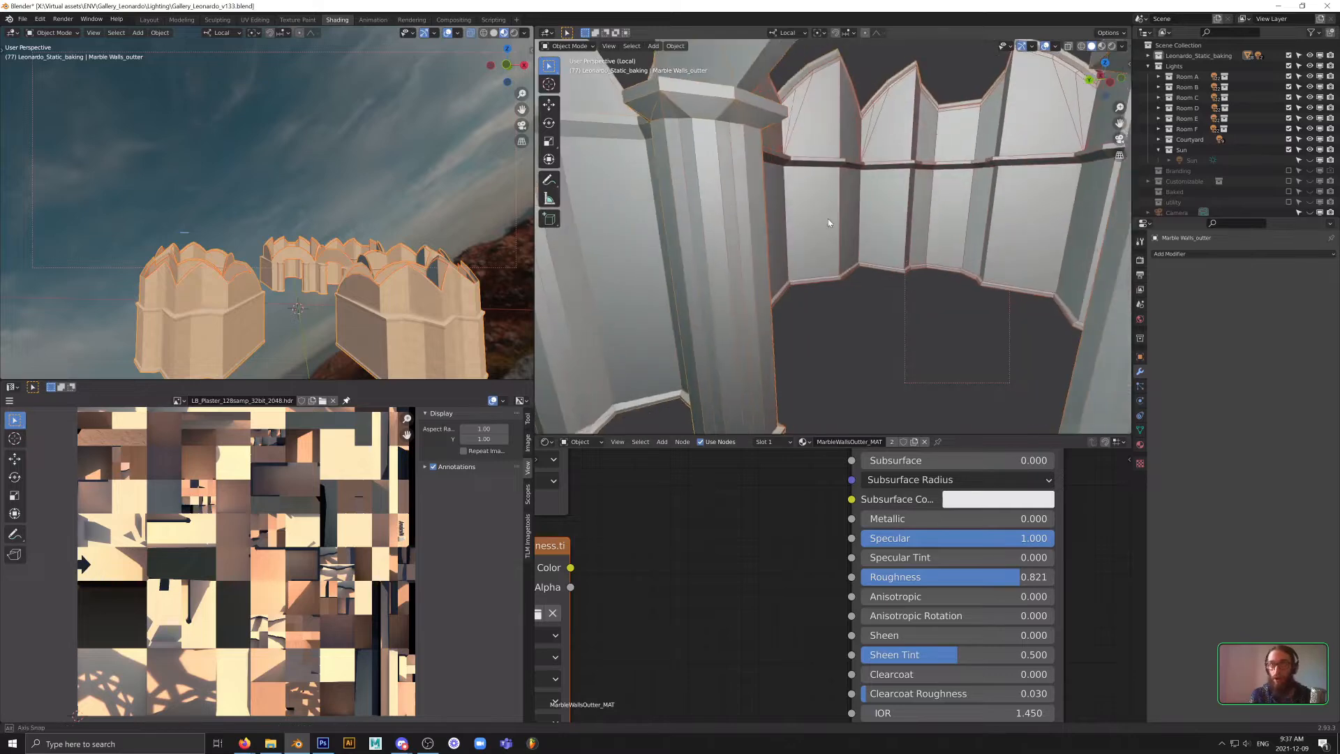
# - Select the isolated MarbleWalls_Inner object and compare its inner wall faces with the plaster lightmap
pyautogui.click(820, 251)
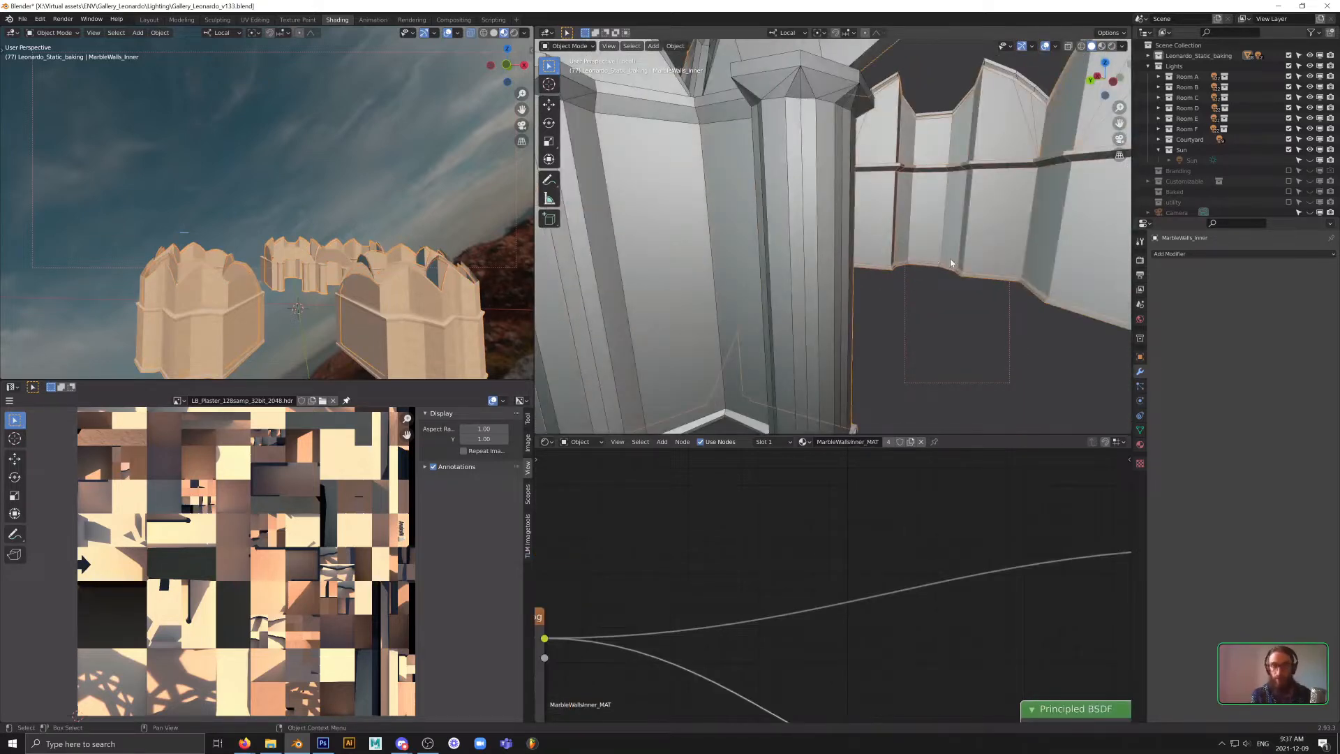
pyautogui.moveTo(951, 263); pyautogui.dragTo(808, 328, button='middle')
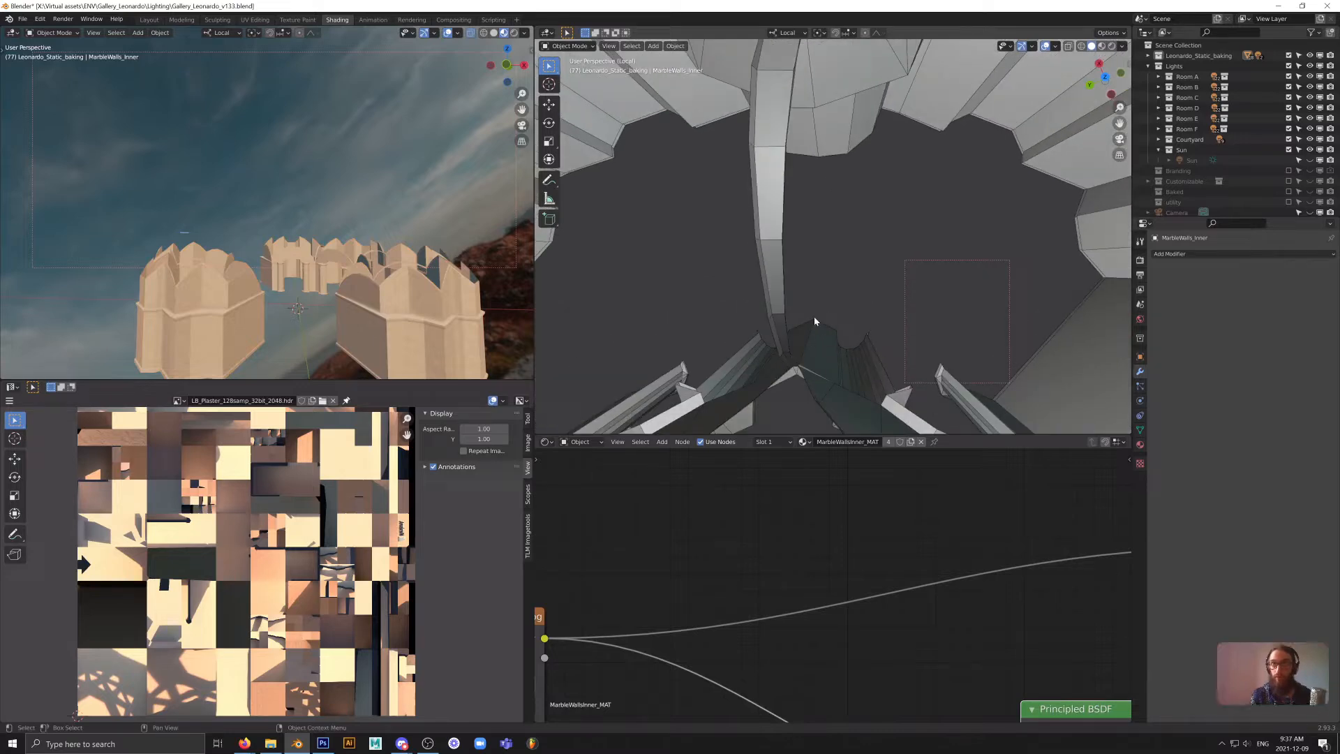
pyautogui.moveTo(807, 238); pyautogui.dragTo(715, 155, button='middle')
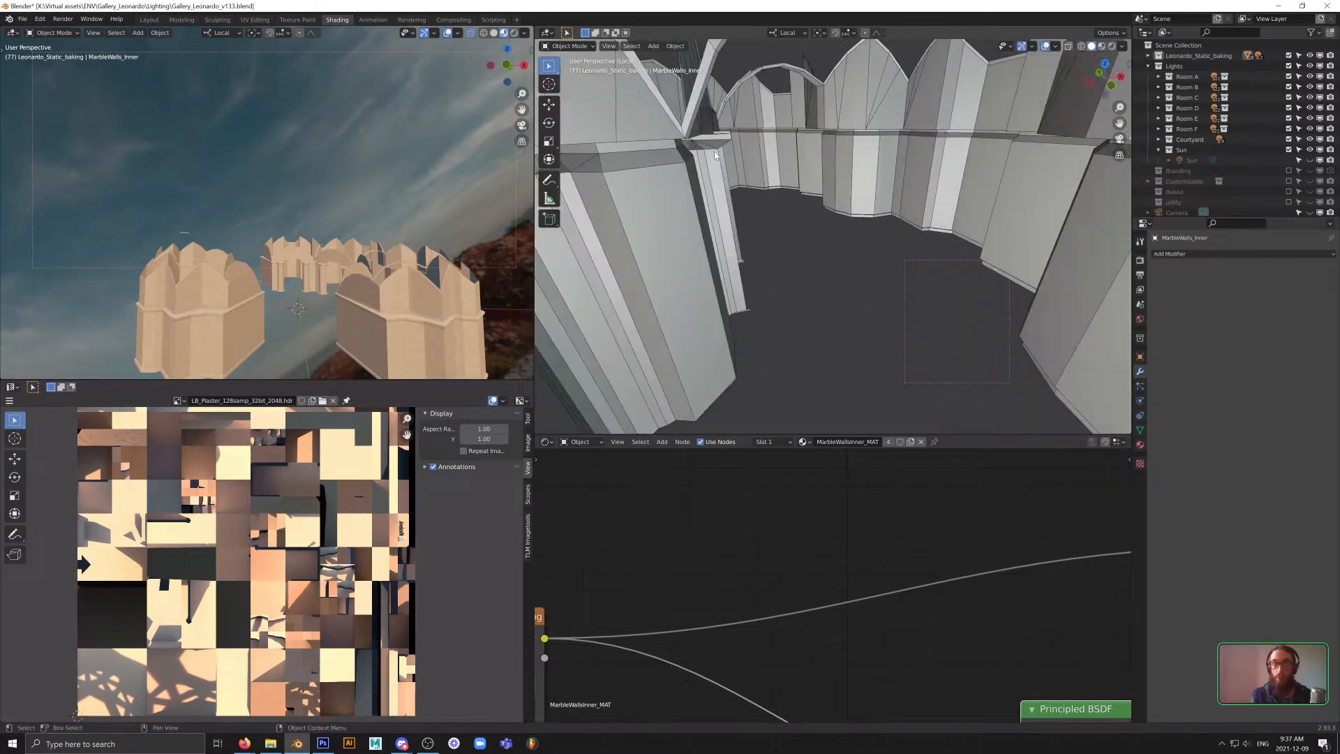
pyautogui.moveTo(808, 185); pyautogui.dragTo(896, 208, button='middle')
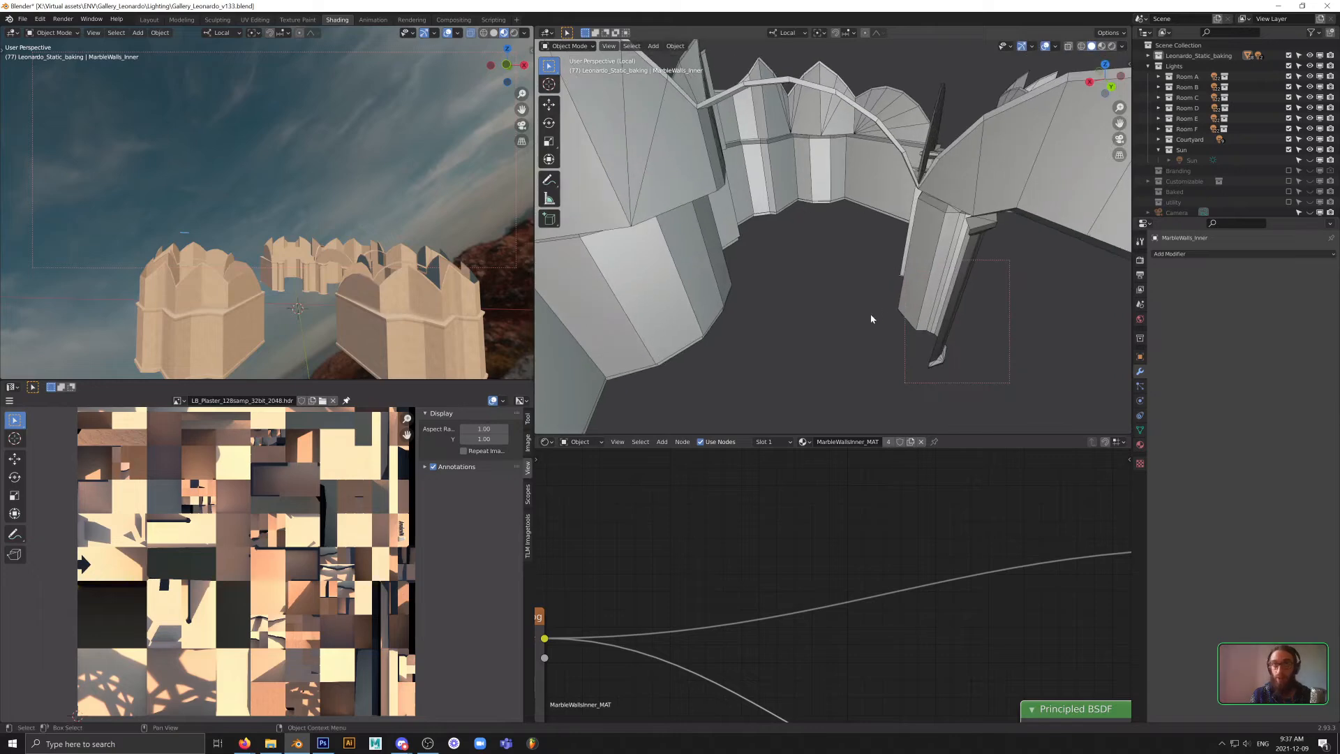
pyautogui.moveTo(151, 541); pyautogui.dragTo(208, 507, button='middle')
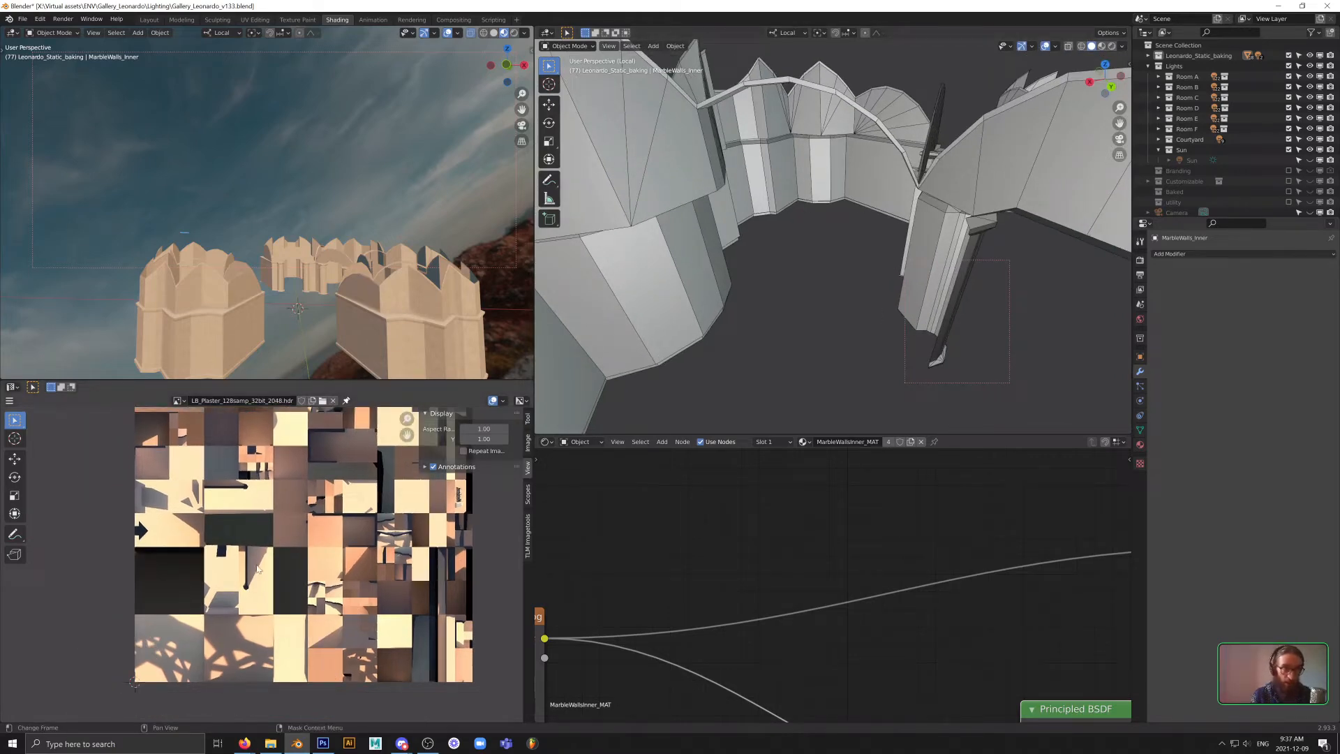
pyautogui.scroll(4, 234, 556)
pyautogui.scroll(-6, 234, 556)
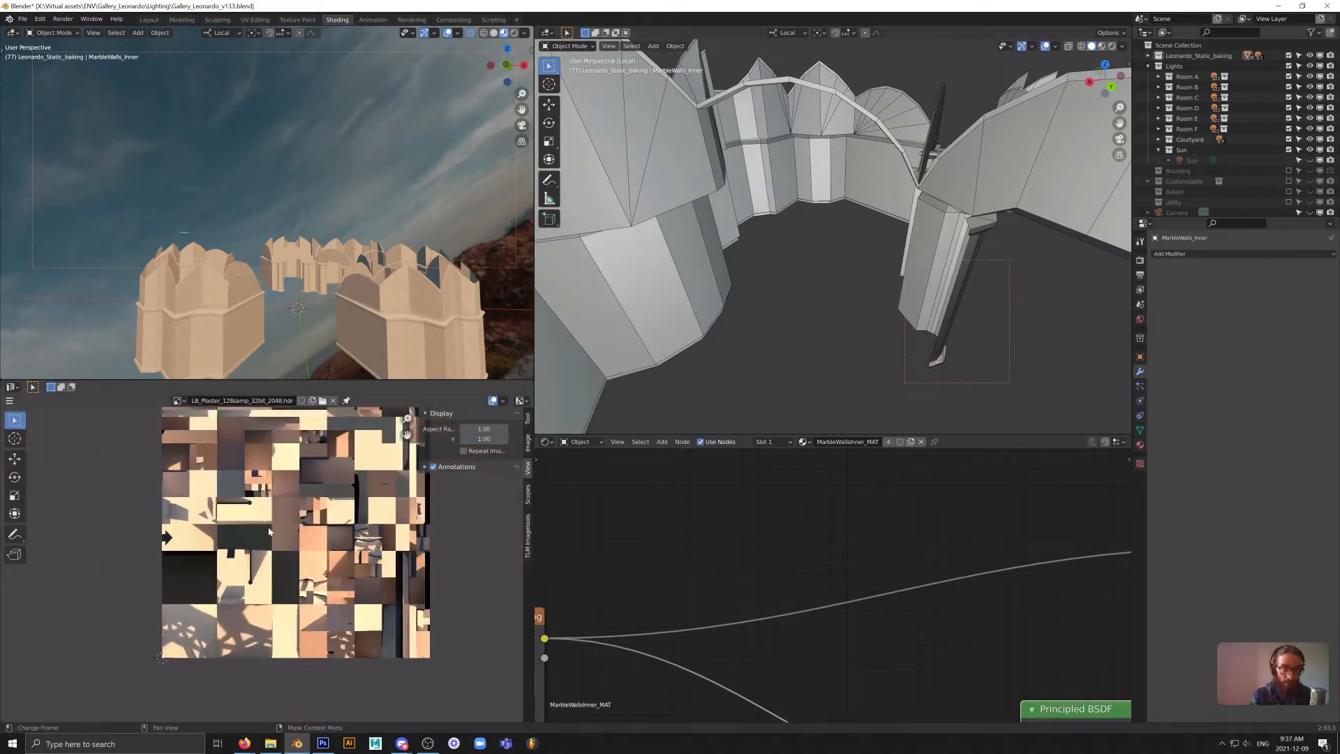
pyautogui.scroll(2, 234, 556)
pyautogui.moveTo(931, 220); pyautogui.dragTo(897, 222, button='middle')
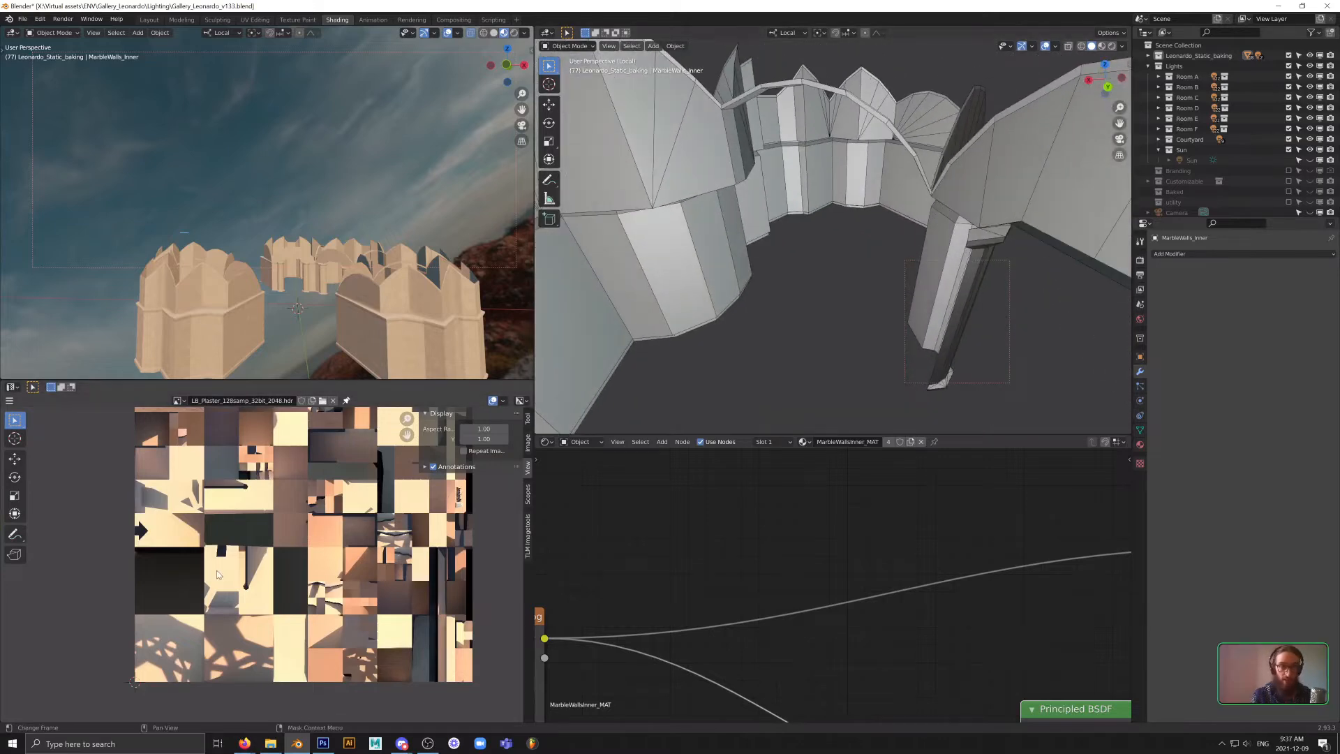
pyautogui.keyDown('shift'); pyautogui.moveTo(843, 271); pyautogui.dragTo(727, 293, button='middle'); pyautogui.keyUp('shift')
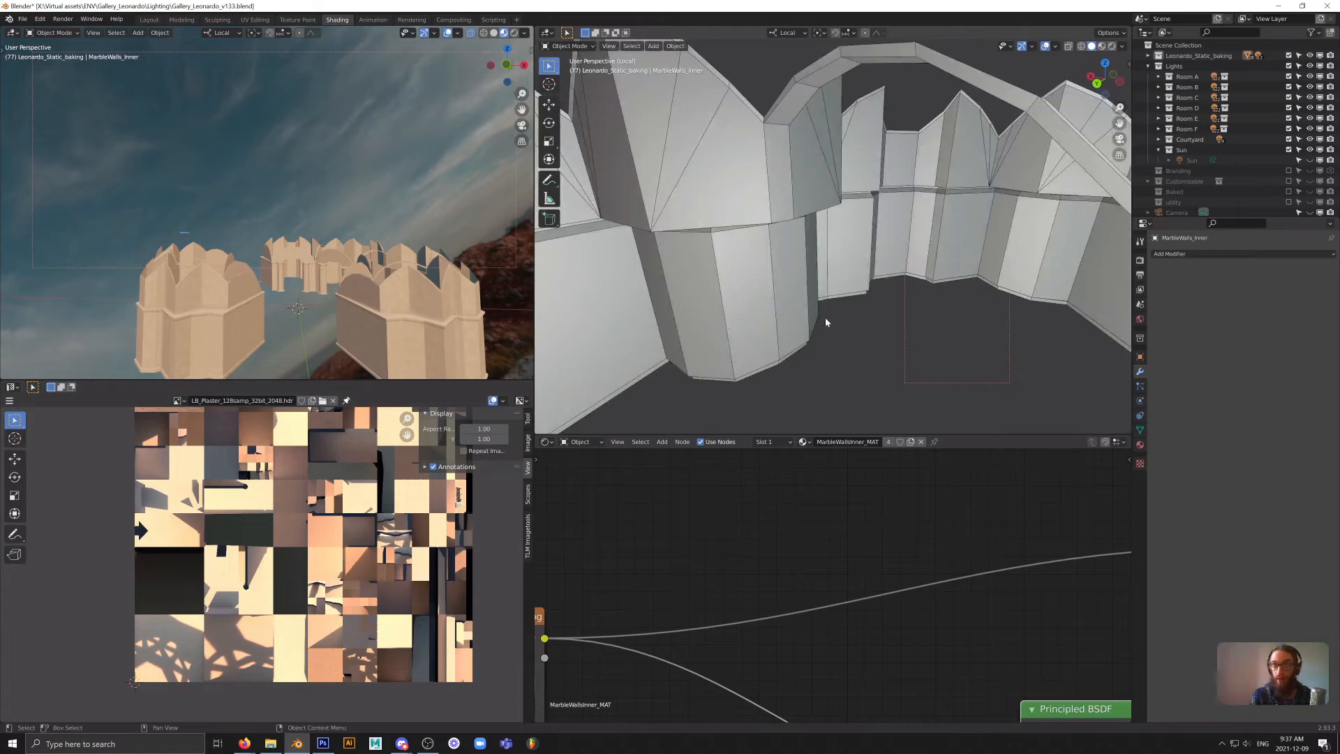
# - Examine the isolated marble walls' room outlines in the top view and their connecting wall faces in perspective
pyautogui.scroll(-5, 821, 308)
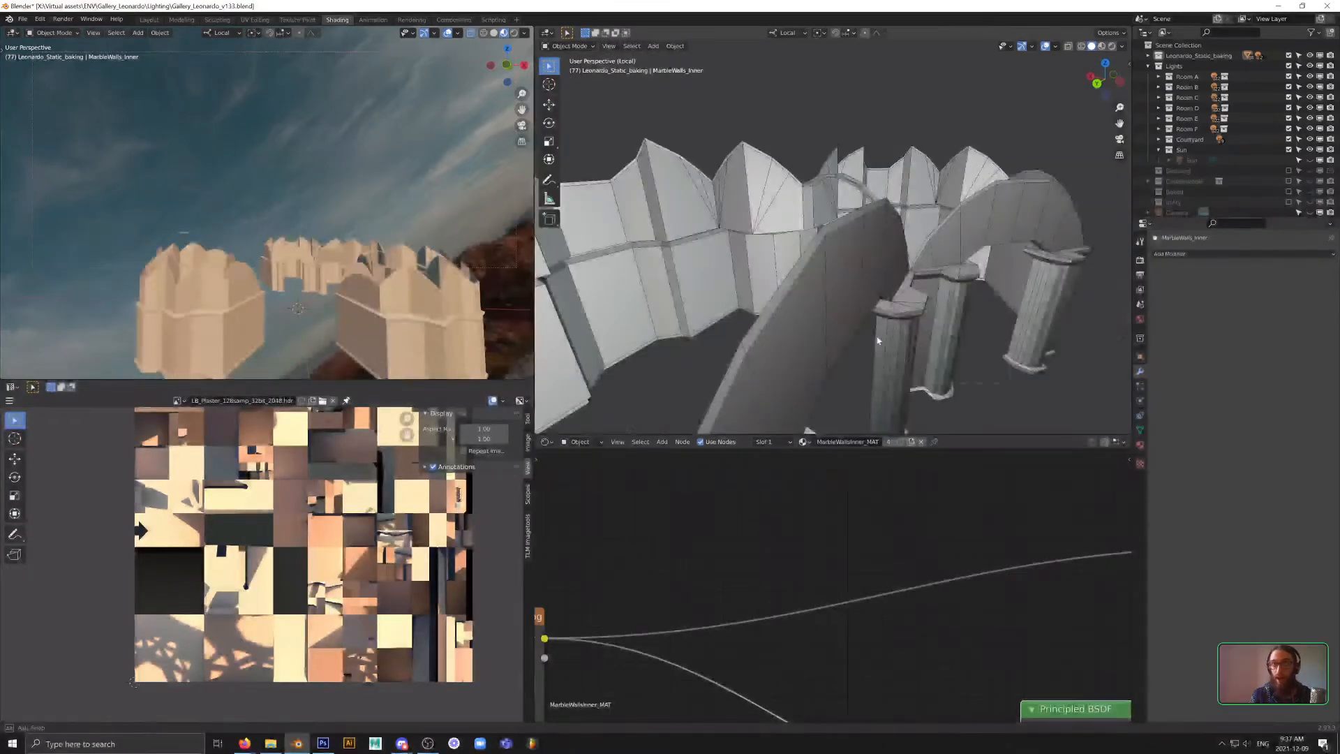
pyautogui.scroll(-4, 857, 288)
pyautogui.moveTo(876, 337); pyautogui.dragTo(865, 248, button='middle')
pyautogui.keyDown('shift'); pyautogui.moveTo(879, 321); pyautogui.dragTo(846, 270, button='middle'); pyautogui.keyUp('shift')
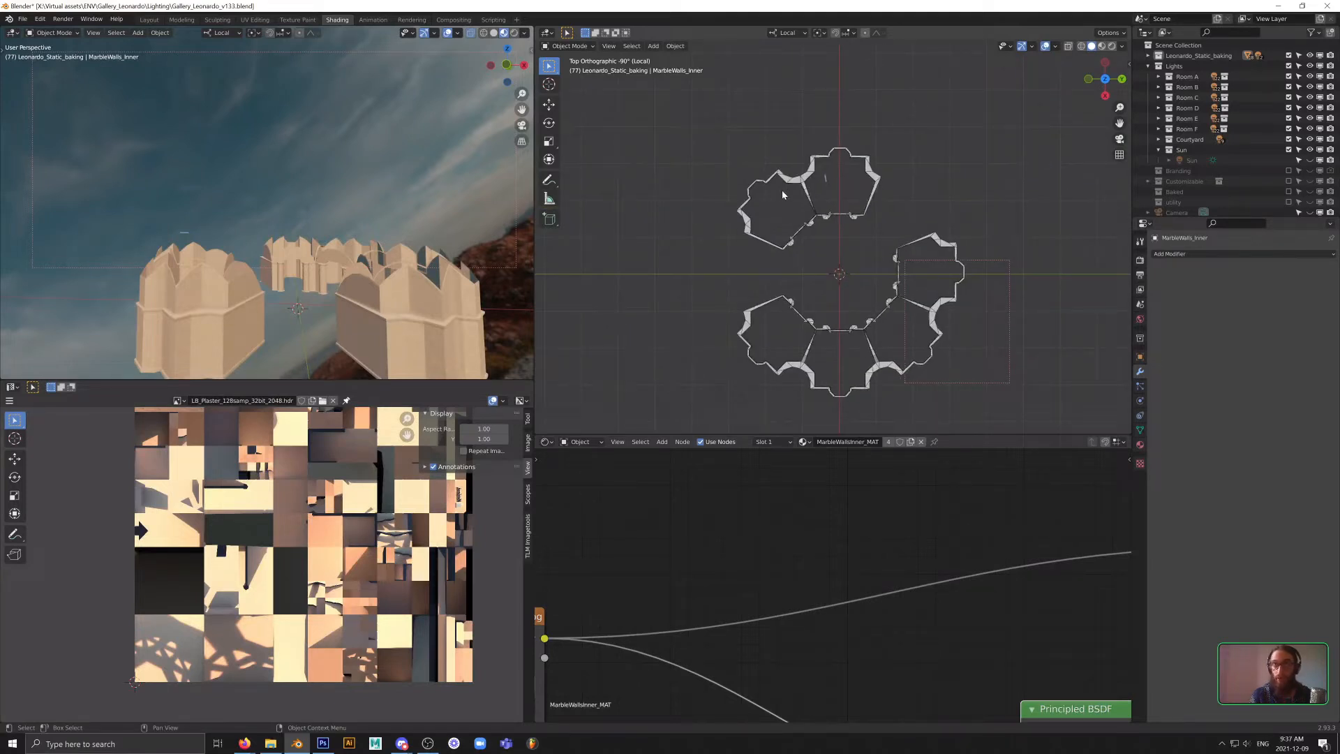
pyautogui.scroll(3, 835, 328)
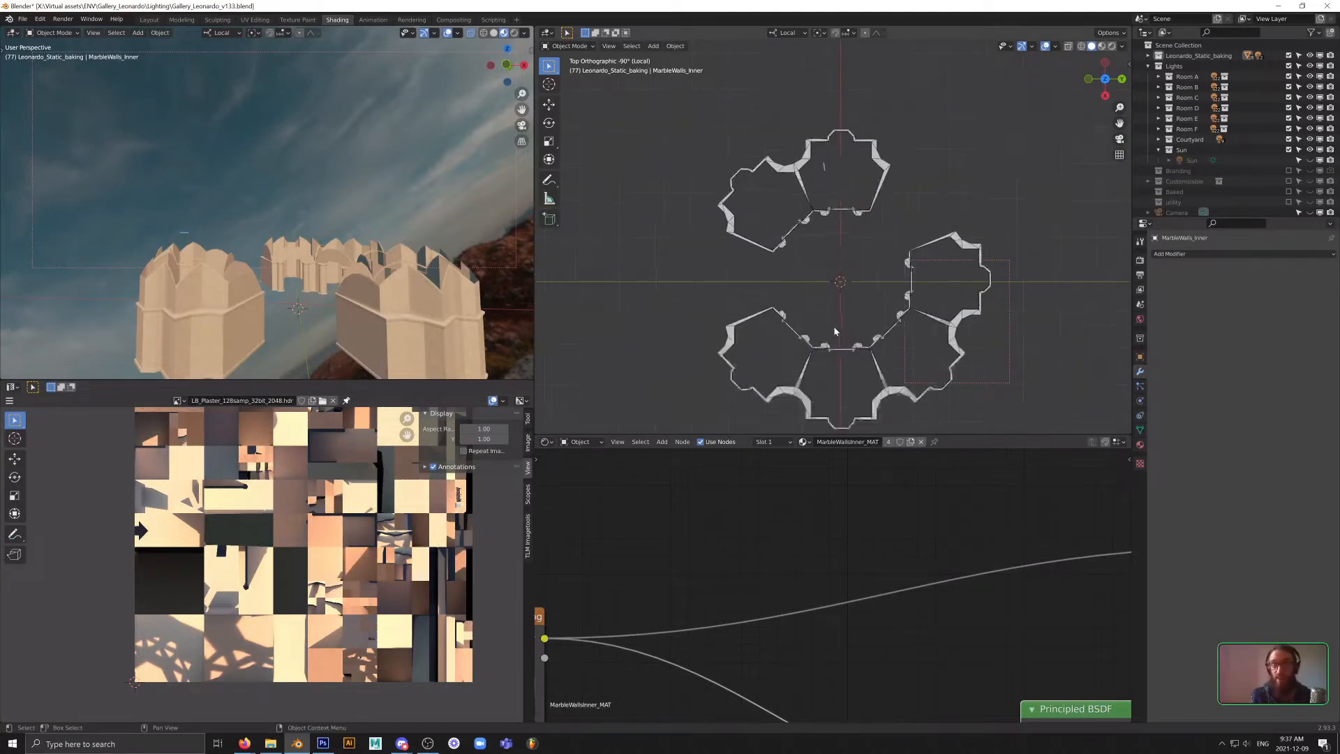
pyautogui.click(798, 216)
pyautogui.keyDown('shift'); pyautogui.moveTo(855, 305); pyautogui.dragTo(915, 73, button='middle'); pyautogui.keyUp('shift')
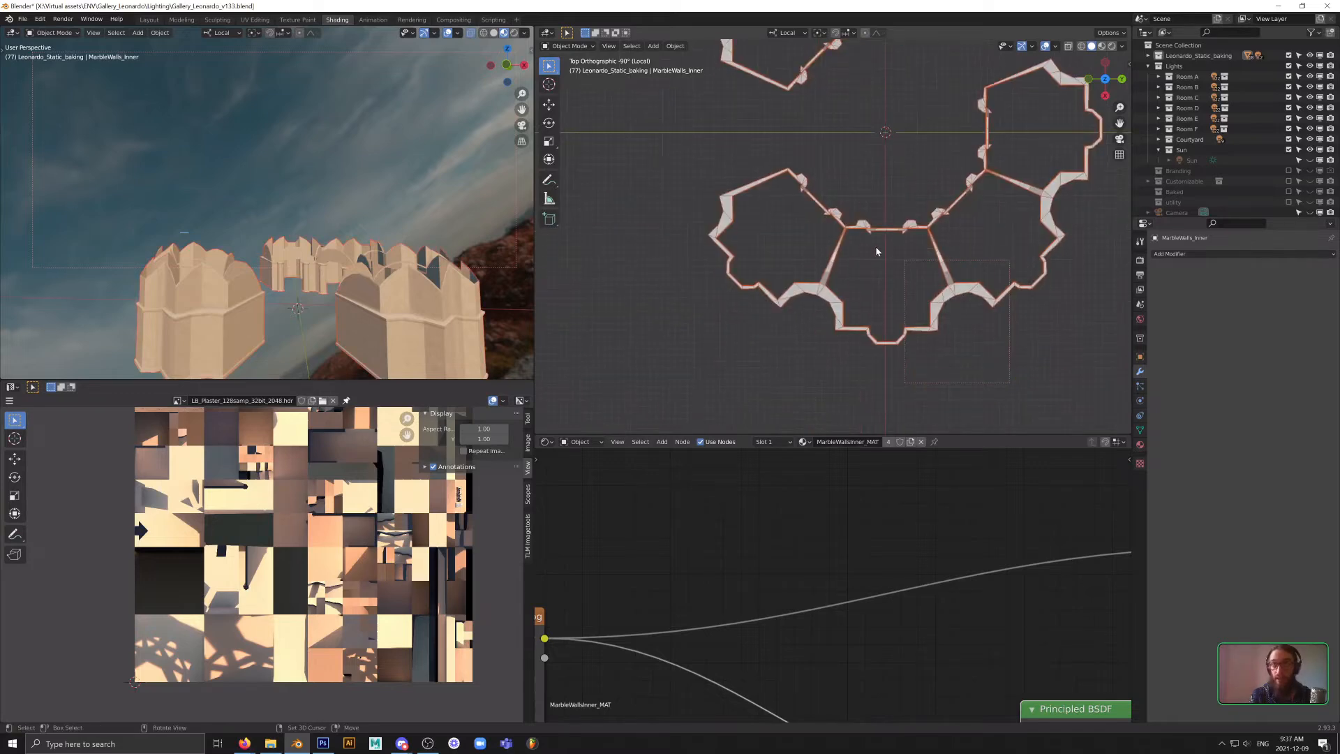
pyautogui.moveTo(877, 252); pyautogui.dragTo(799, 245, button='middle')
pyautogui.scroll(6, 817, 252)
pyautogui.click(814, 281)
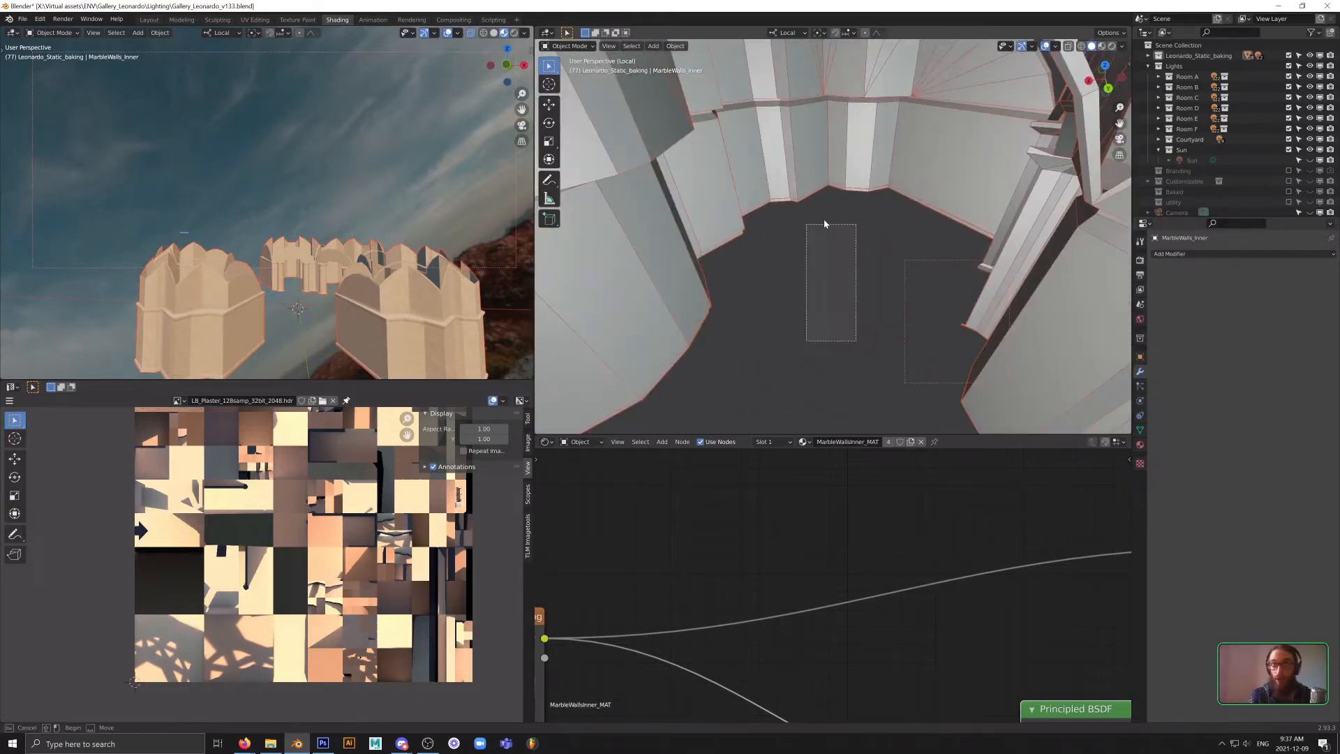
pyautogui.moveTo(794, 304); pyautogui.dragTo(747, 233, button='middle')
# - Unhide all gallery objects and select RoofTops.002 above the column junction, inspecting the ceiling and room beneath it
pyautogui.hotkey('alt', 'h')
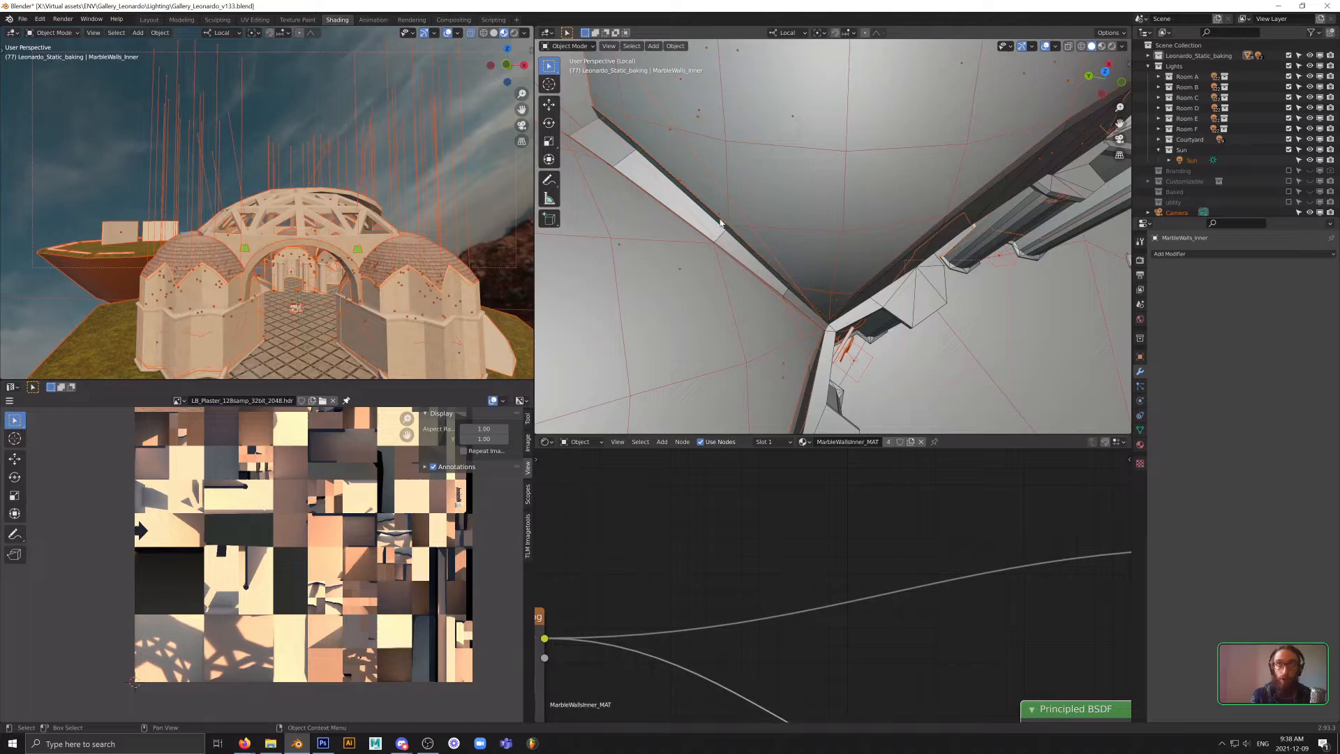
pyautogui.click(732, 251)
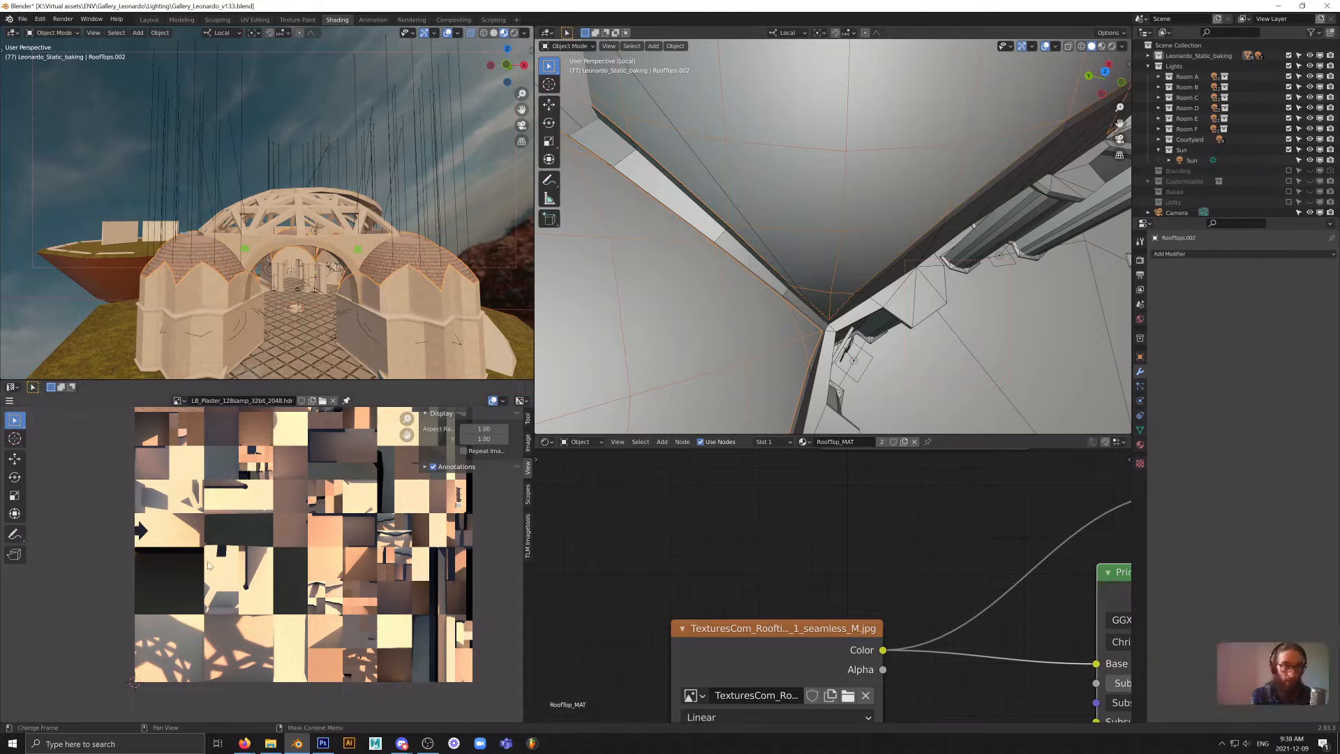
pyautogui.moveTo(313, 506); pyautogui.dragTo(261, 537, button='middle')
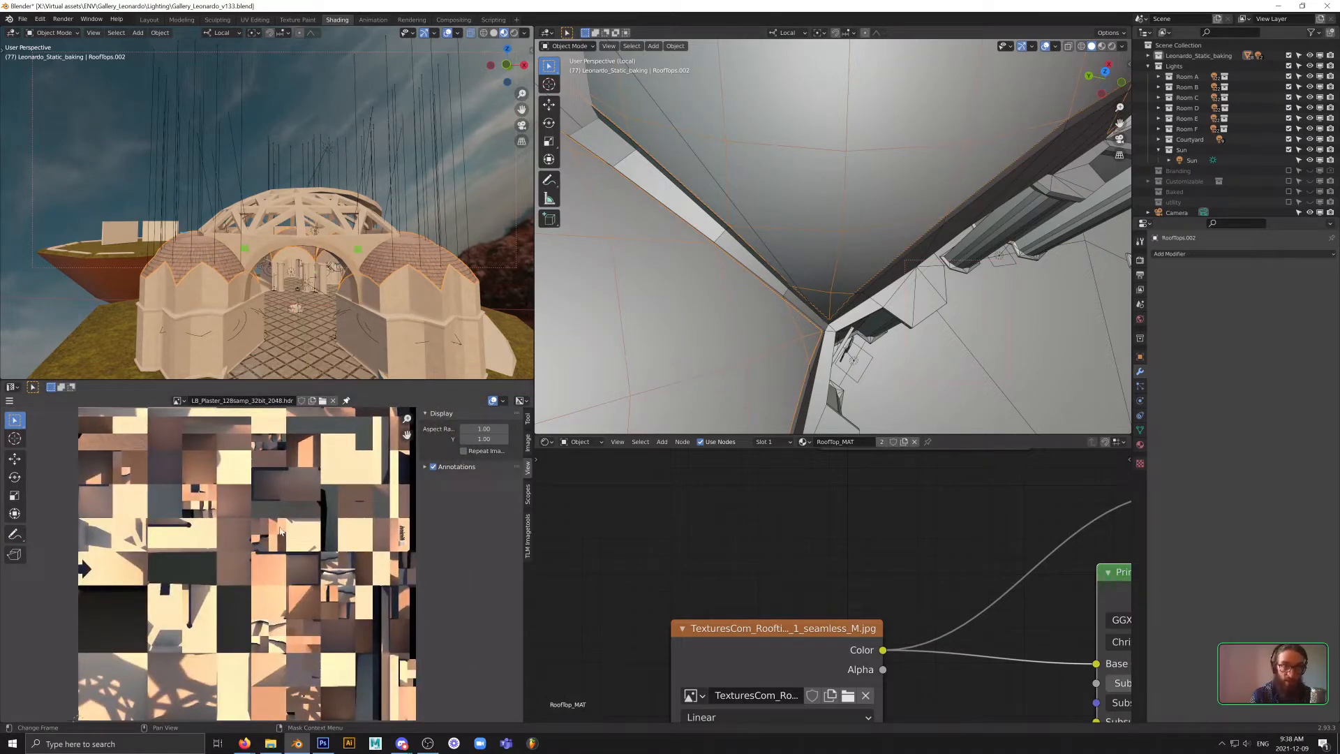
pyautogui.moveTo(725, 234); pyautogui.dragTo(726, 115, button='middle')
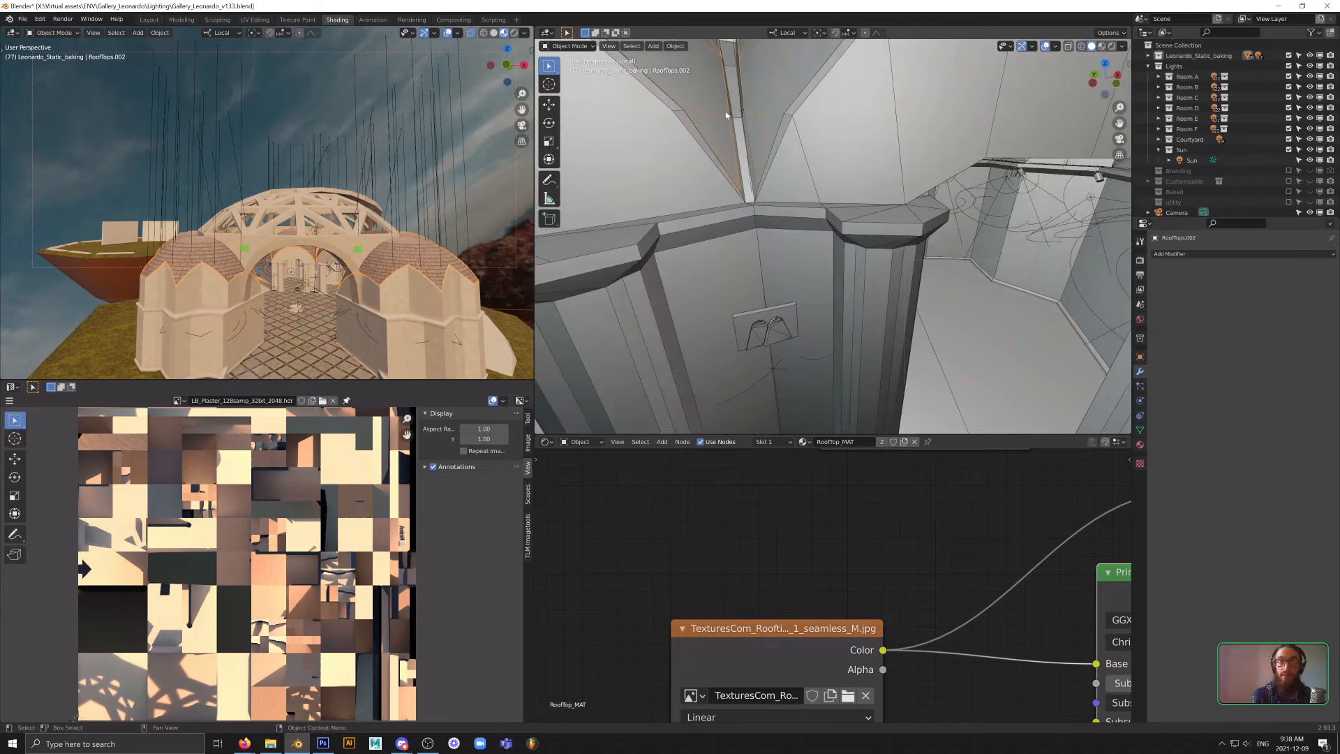
pyautogui.moveTo(753, 182); pyautogui.dragTo(822, 221, button='middle')
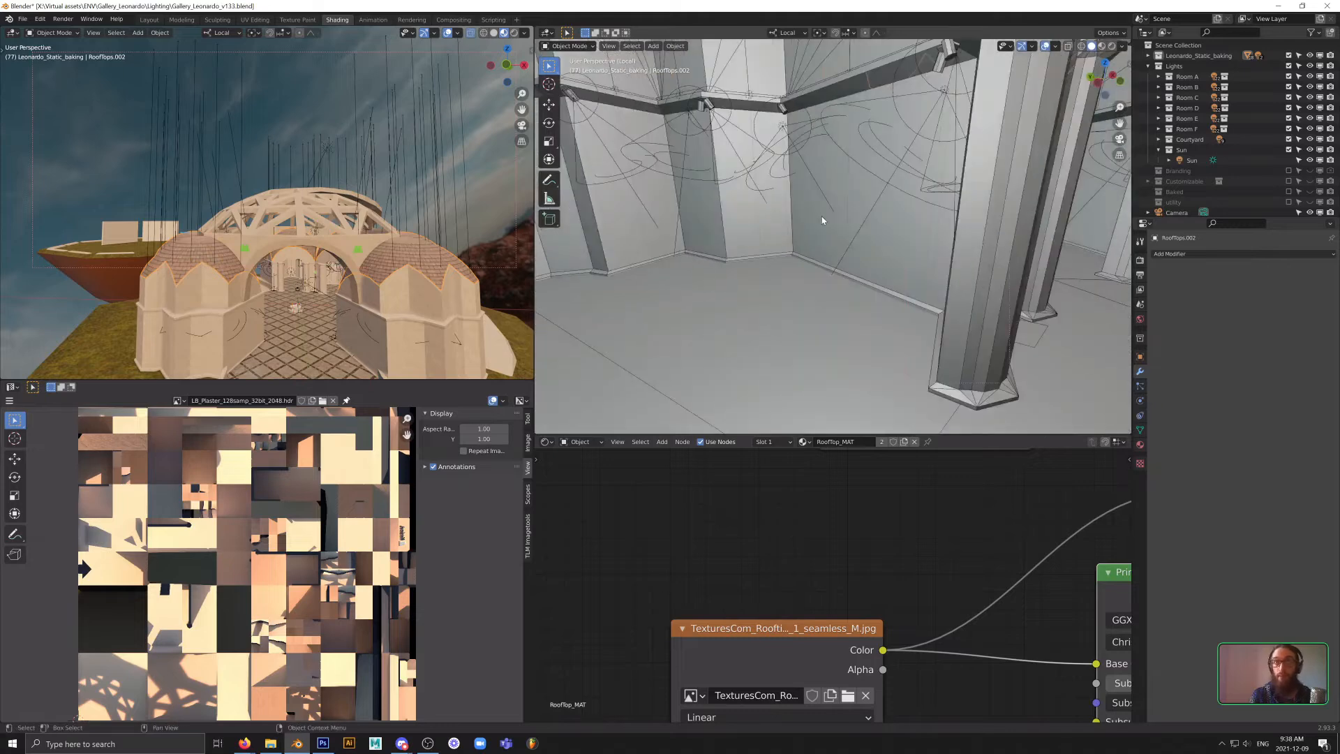
# - Select the outer marble walls by a room column, isolate them by hiding everything else, and view them from outside
pyautogui.click(919, 238)
pyautogui.click(993, 230)
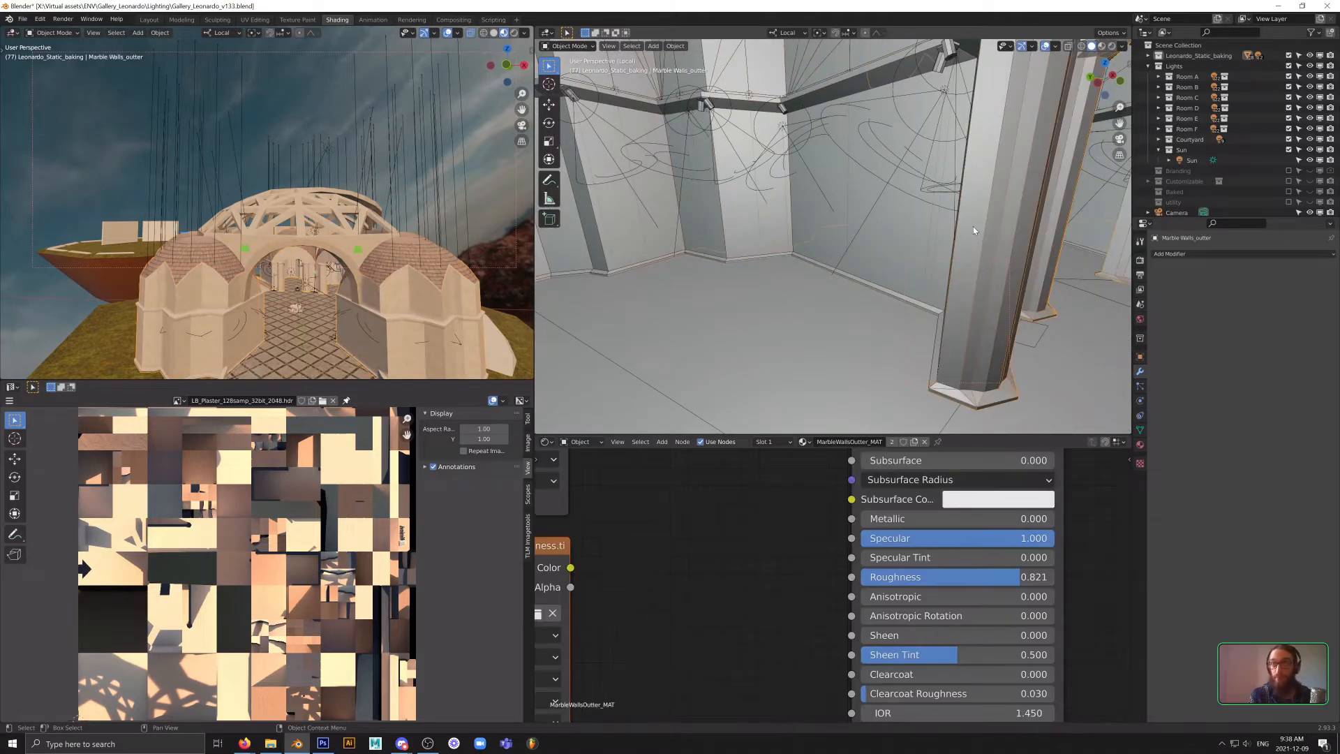
pyautogui.scroll(-3, 973, 228)
pyautogui.hotkey('shift', 'h')
pyautogui.scroll(-7, 908, 255)
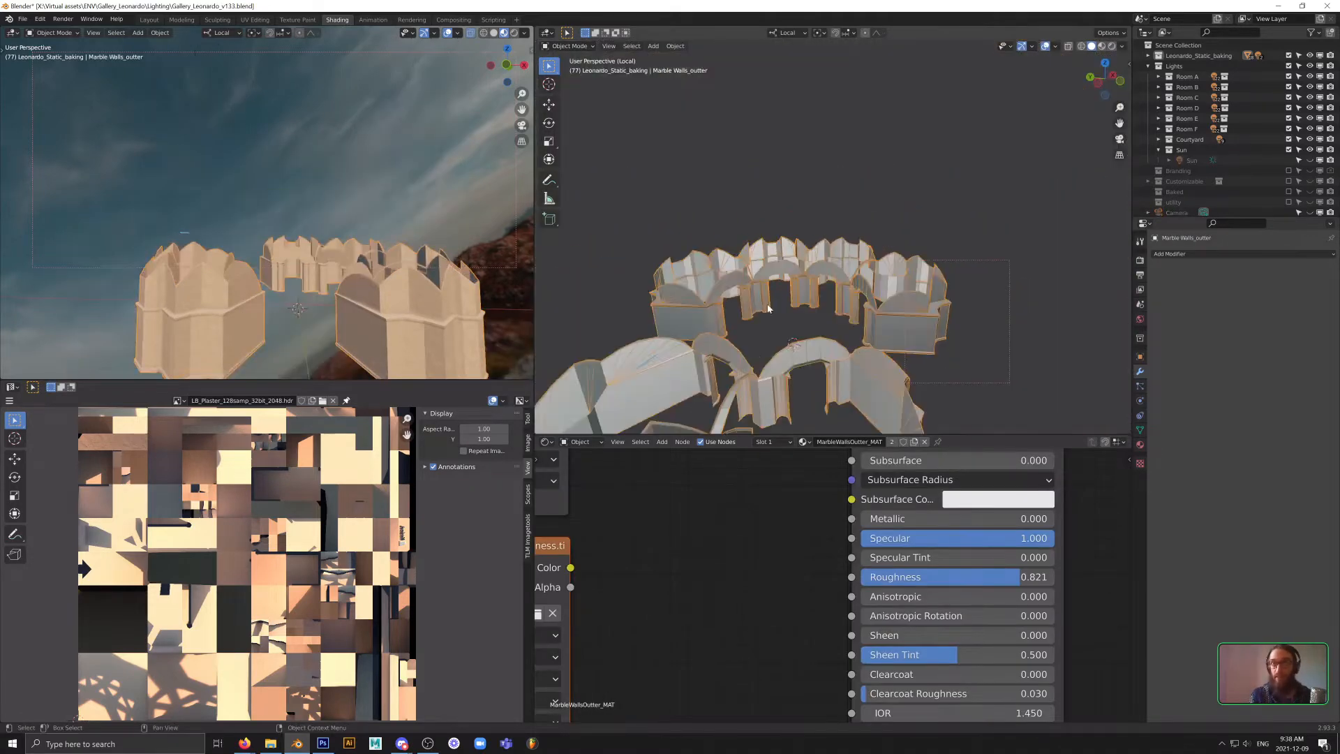
pyautogui.moveTo(896, 333); pyautogui.dragTo(842, 267, button='middle')
pyautogui.scroll(4, 842, 267)
pyautogui.scroll(-9, 762, 260)
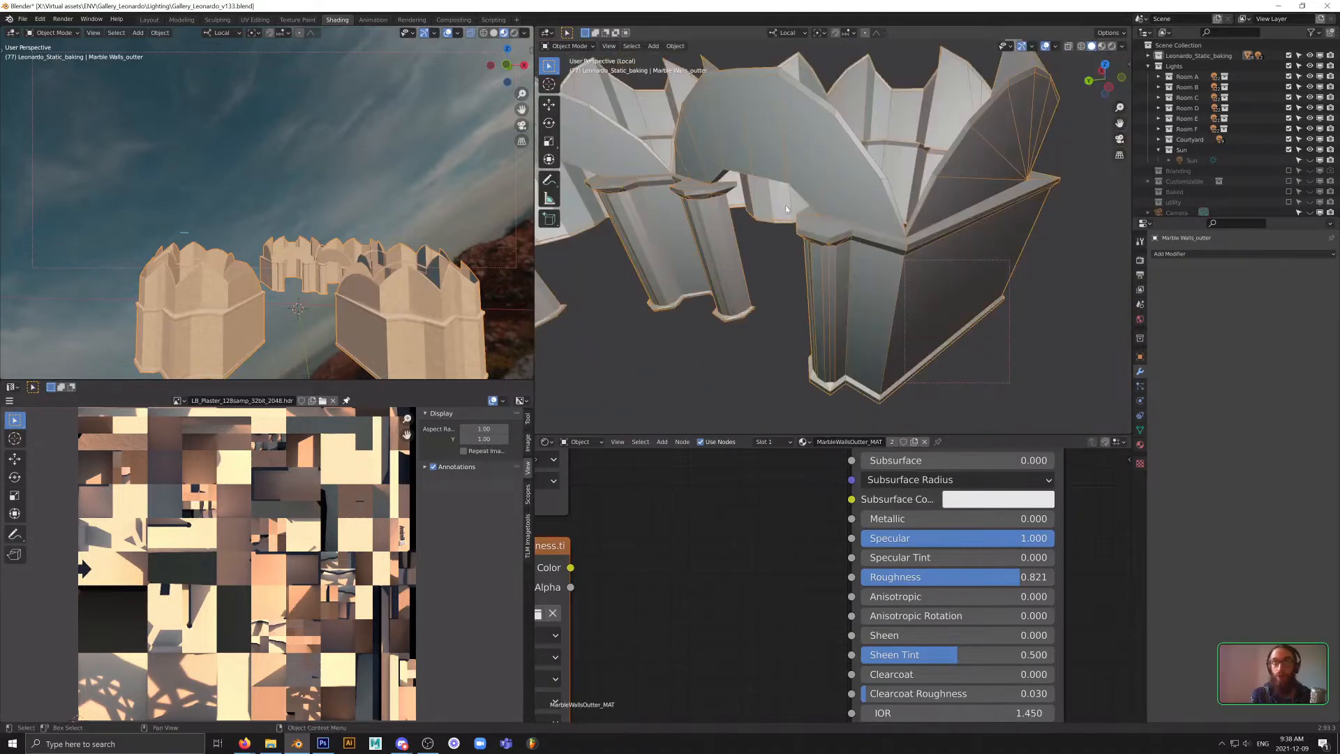
# - In the outer marble wall mesh, clear the selection and move the arch vertex beside the column about 0.26 m along Y
pyautogui.press('Tab')
pyautogui.press('1')
pyautogui.hotkey('alt', 'a')
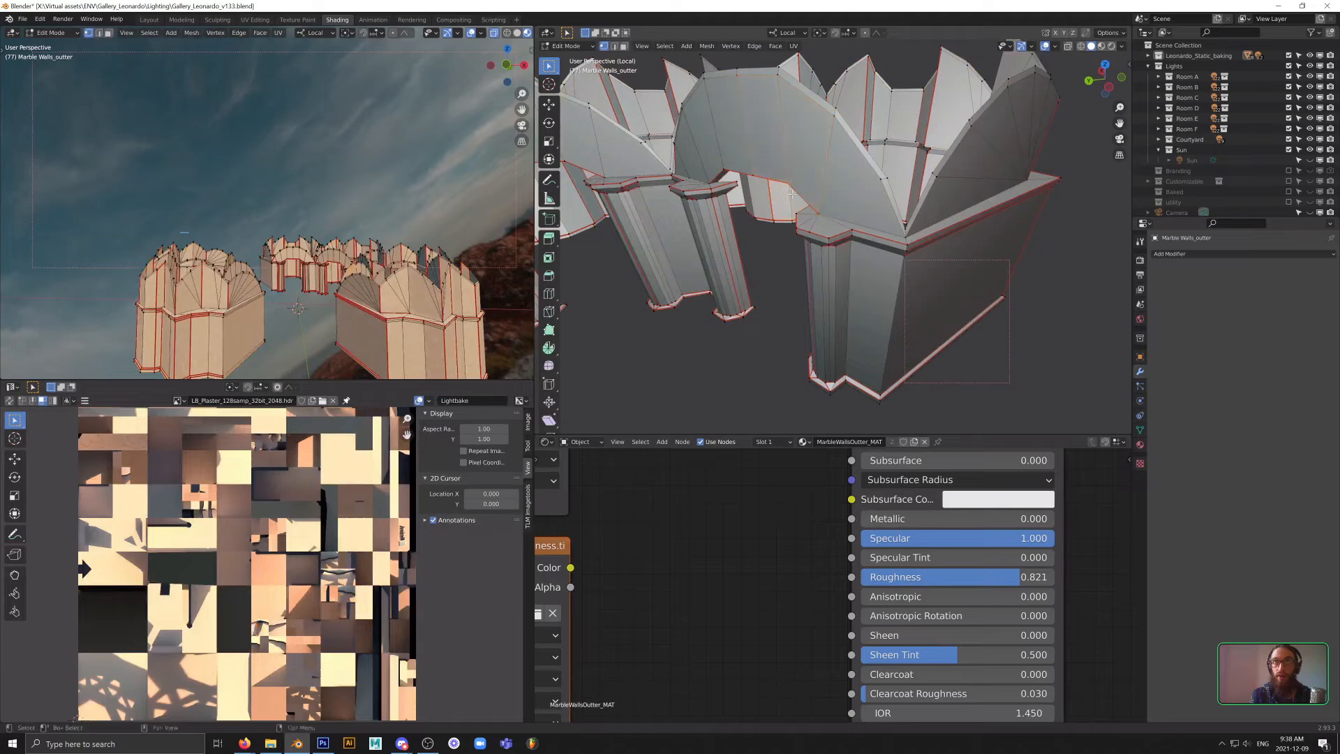
pyautogui.press('g')
pyautogui.click(783, 200)
pyautogui.moveTo(783, 201); pyautogui.dragTo(808, 157, button='middle')
pyautogui.scroll(-6, 813, 210)
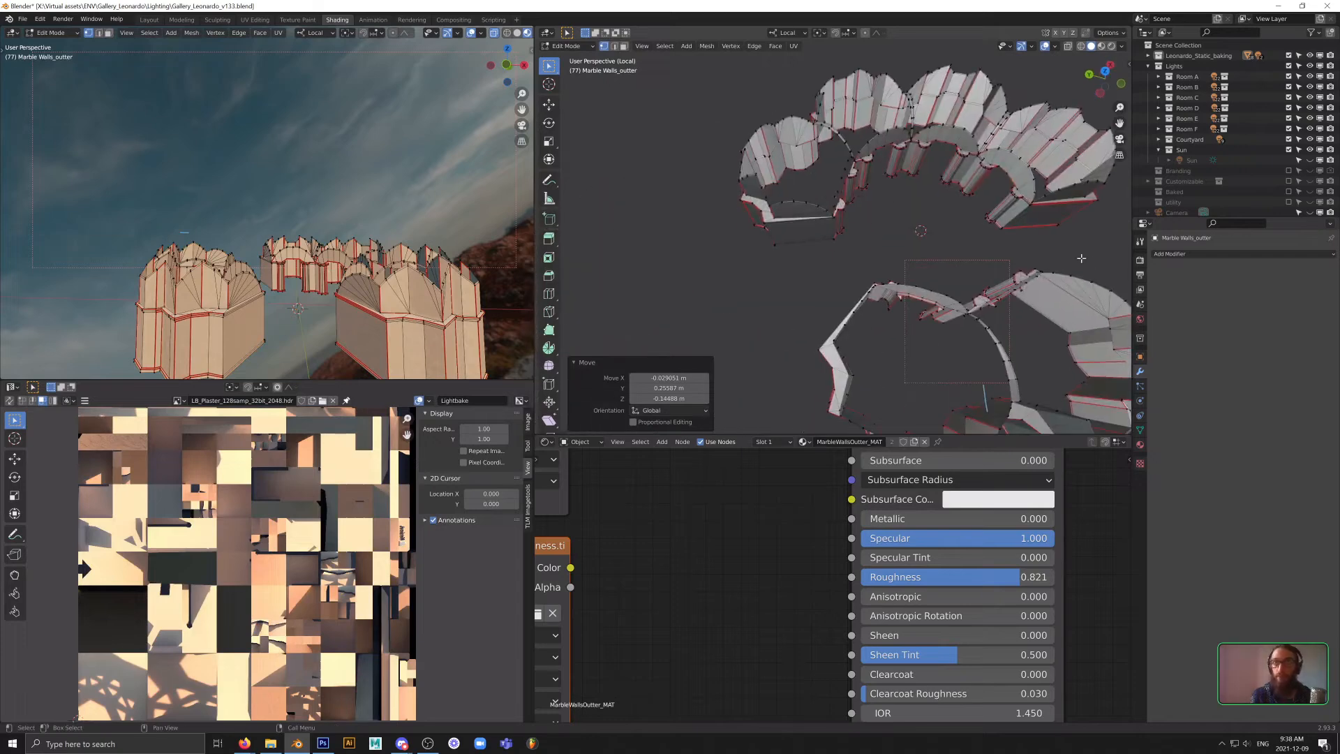
# - Lasso-select one section of the outer wall ring and check where its UV islands fall on the plaster lightmap
pyautogui.moveTo(1081, 258); pyautogui.dragTo(936, 296, button='middle')
pyautogui.scroll(4, 936, 296)
pyautogui.scroll(-5, 936, 295)
pyautogui.moveTo(859, 128); pyautogui.dragTo(535, 577)
pyautogui.scroll(5, 968, 267)
pyautogui.keyDown('shift'); pyautogui.moveTo(968, 267); pyautogui.dragTo(891, 305, button='middle'); pyautogui.keyUp('shift')
pyautogui.scroll(5, 865, 318)
pyautogui.scroll(-4, 831, 335)
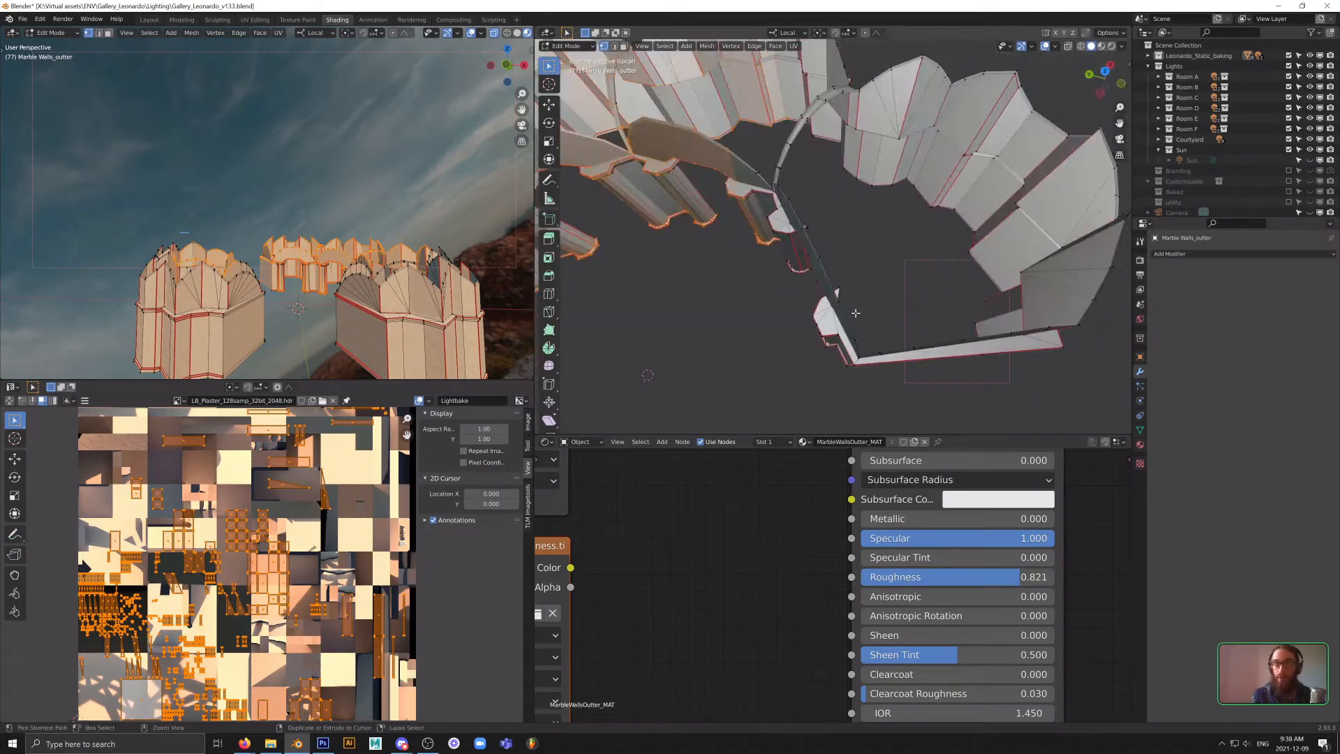
# - Deselect the wall section, examine the ring's connecting walls and room outlines from above, and return to Object Mode for a front view
pyautogui.click(855, 314)
pyautogui.scroll(-4, 847, 318)
pyautogui.keyDown('shift'); pyautogui.moveTo(820, 244); pyautogui.dragTo(959, 269, button='middle'); pyautogui.keyUp('shift')
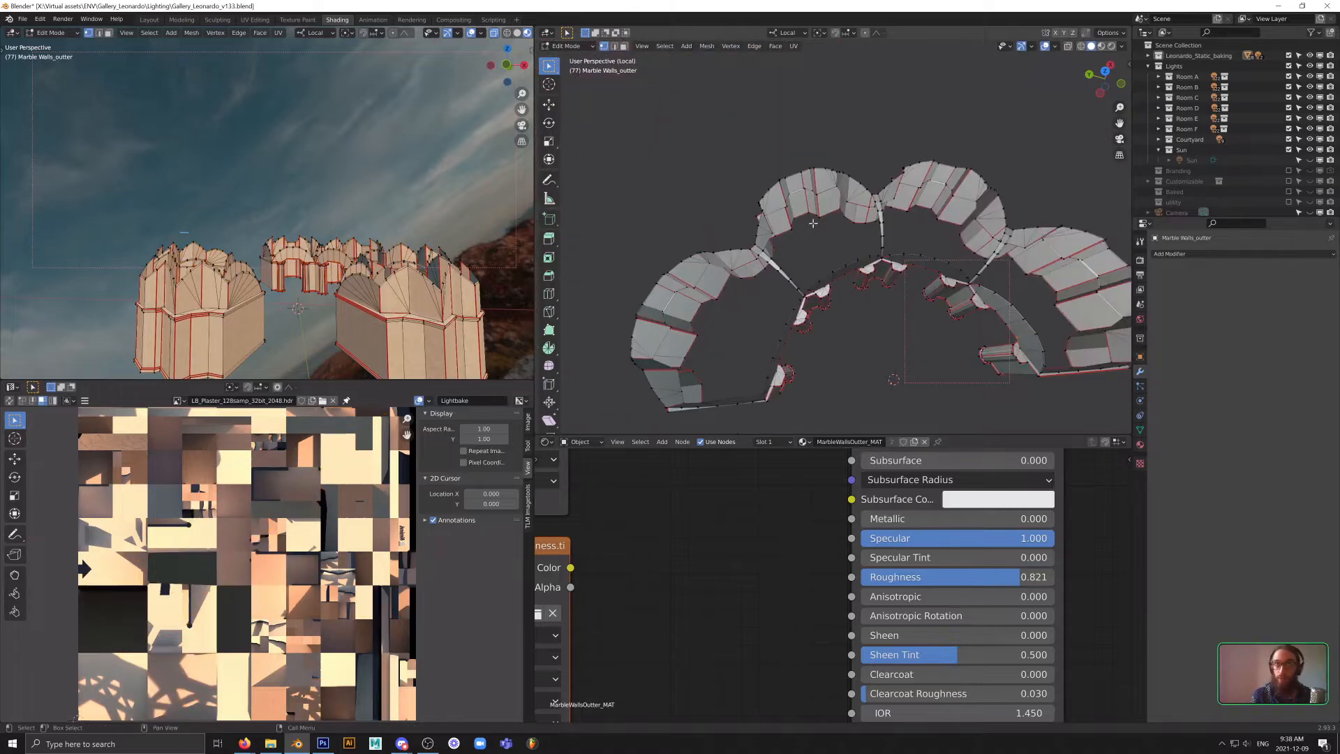
pyautogui.keyDown('shift'); pyautogui.moveTo(777, 315); pyautogui.dragTo(729, 245, button='middle'); pyautogui.keyUp('shift')
pyautogui.moveTo(999, 378); pyautogui.dragTo(805, 284, button='middle')
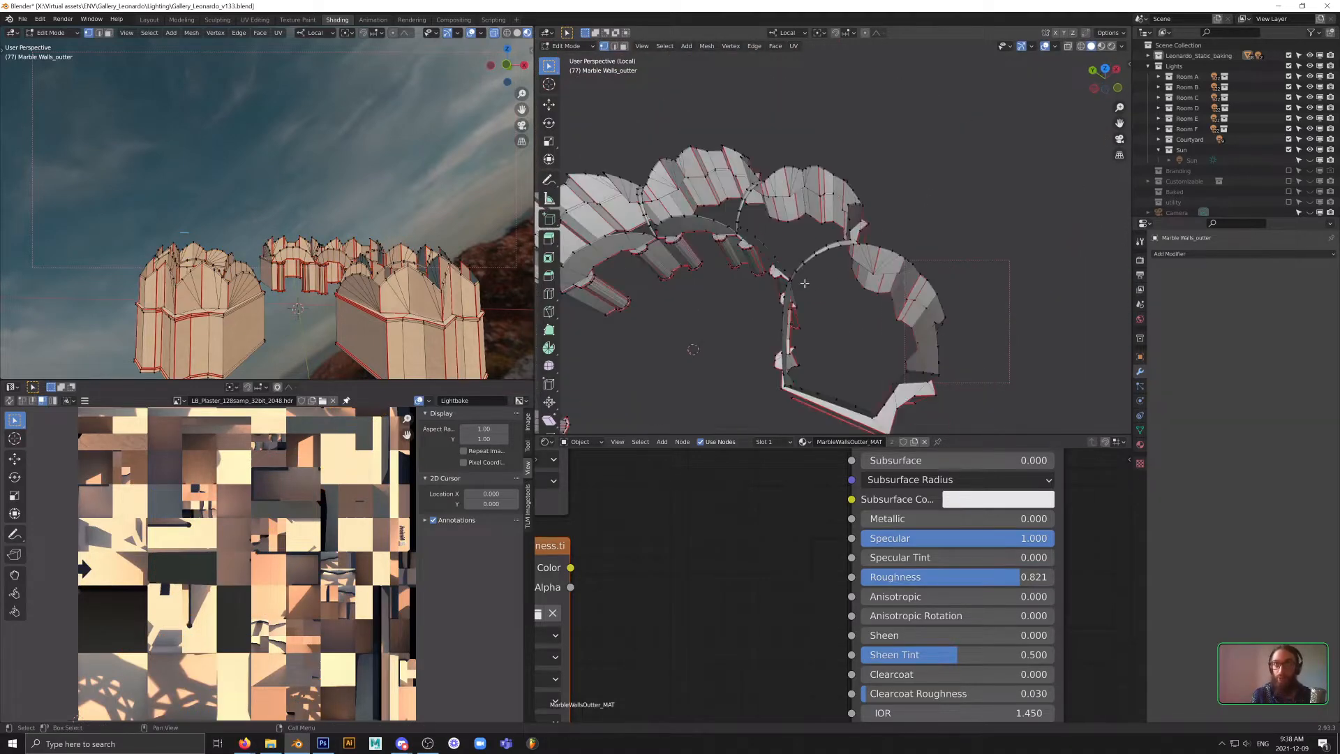
pyautogui.moveTo(704, 219); pyautogui.dragTo(760, 251, button='middle')
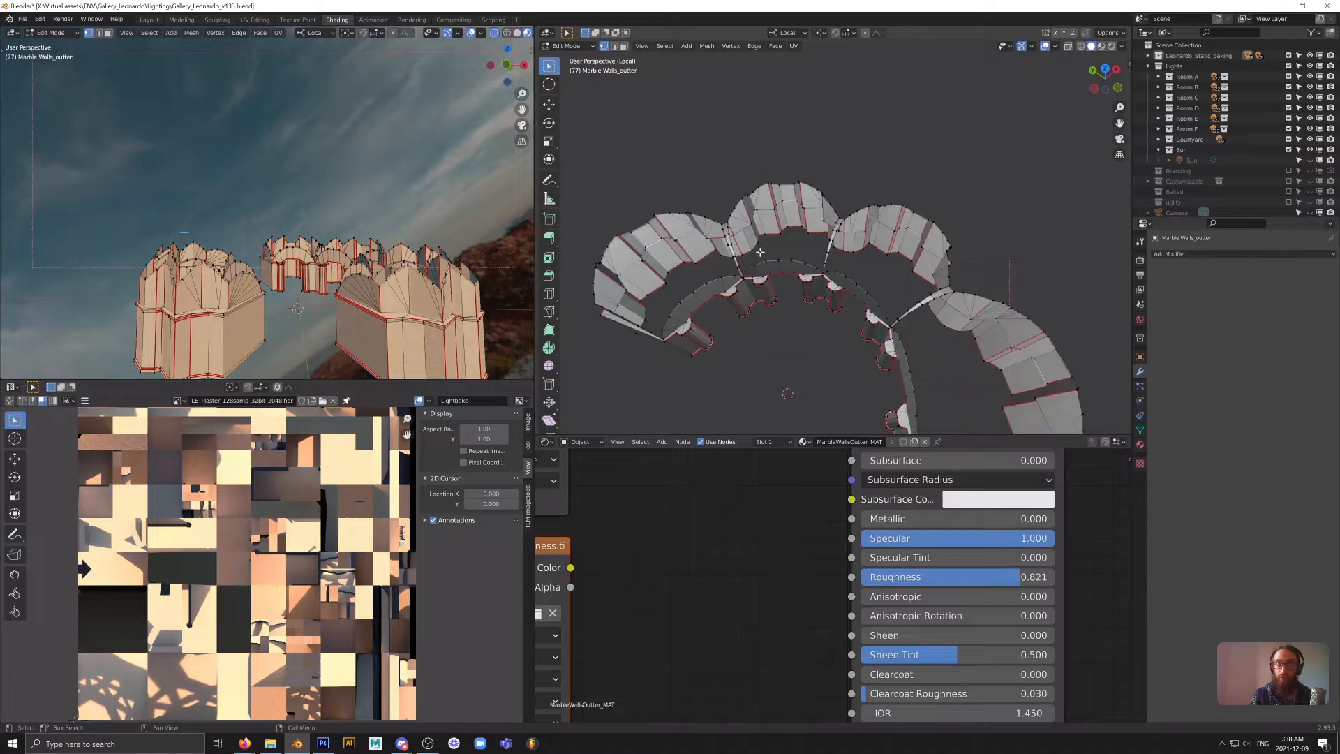
pyautogui.moveTo(704, 349); pyautogui.dragTo(803, 308, button='middle')
pyautogui.press('Tab')
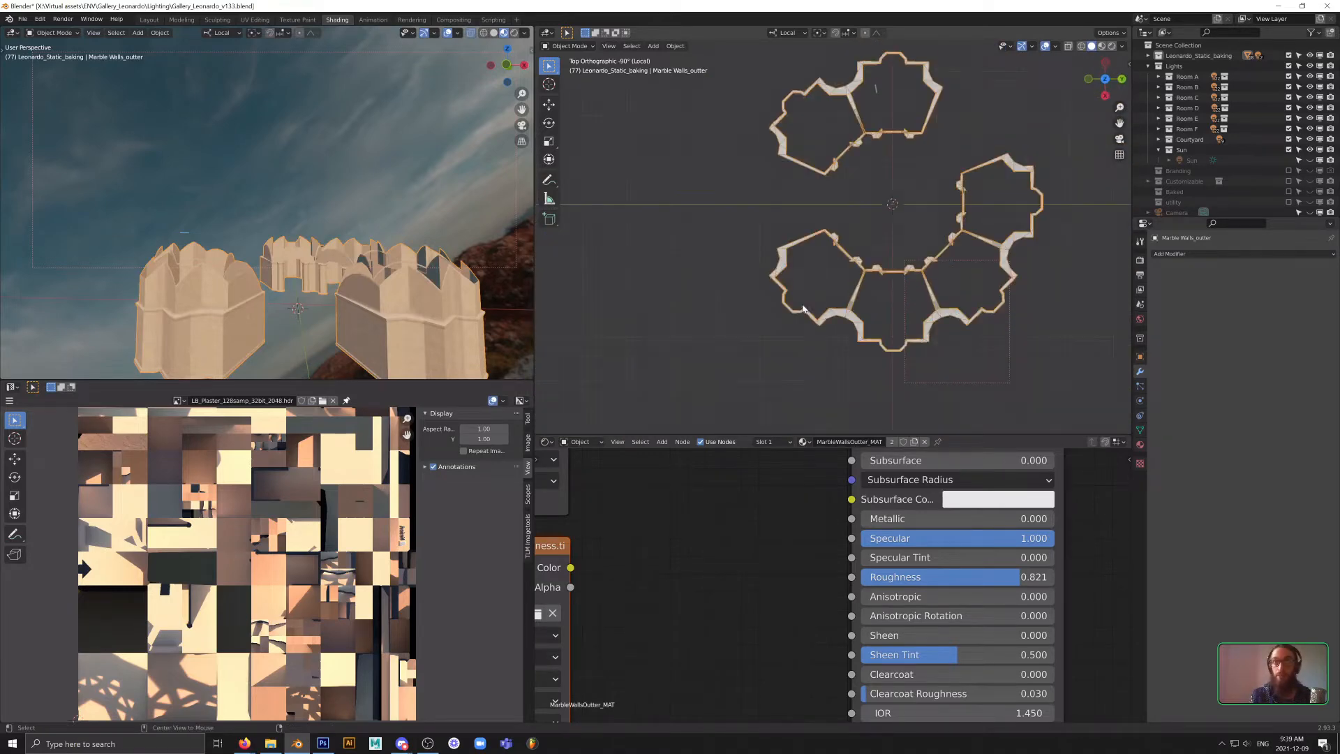
pyautogui.moveTo(889, 243); pyautogui.dragTo(758, 277, button='middle')
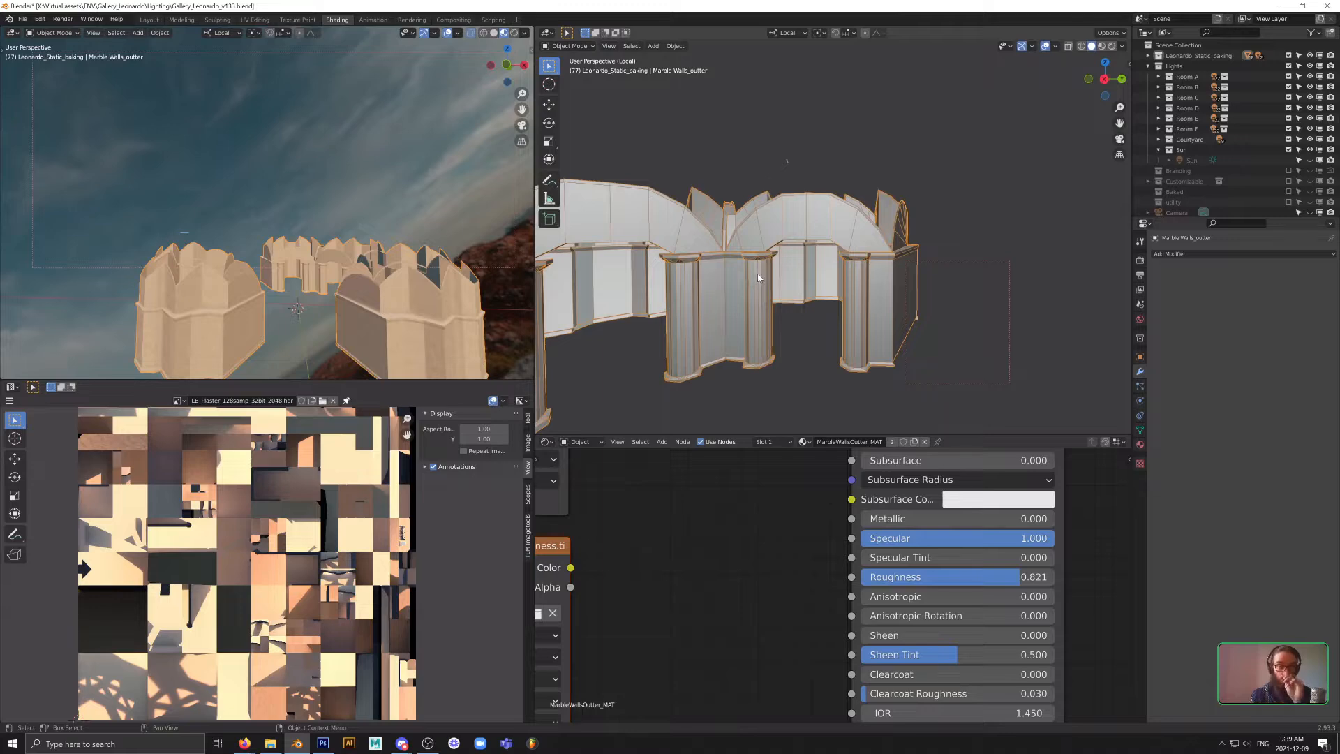
pyautogui.moveTo(830, 305); pyautogui.dragTo(712, 326, button='middle')
# - Unhide all gallery objects and inspect the columned rooms and their inner walls from the courtyard
pyautogui.hotkey('alt', 'h')
pyautogui.scroll(-4, 902, 318)
pyautogui.moveTo(902, 318); pyautogui.dragTo(831, 287, button='middle')
pyautogui.scroll(-5, 761, 317)
pyautogui.scroll(5, 834, 314)
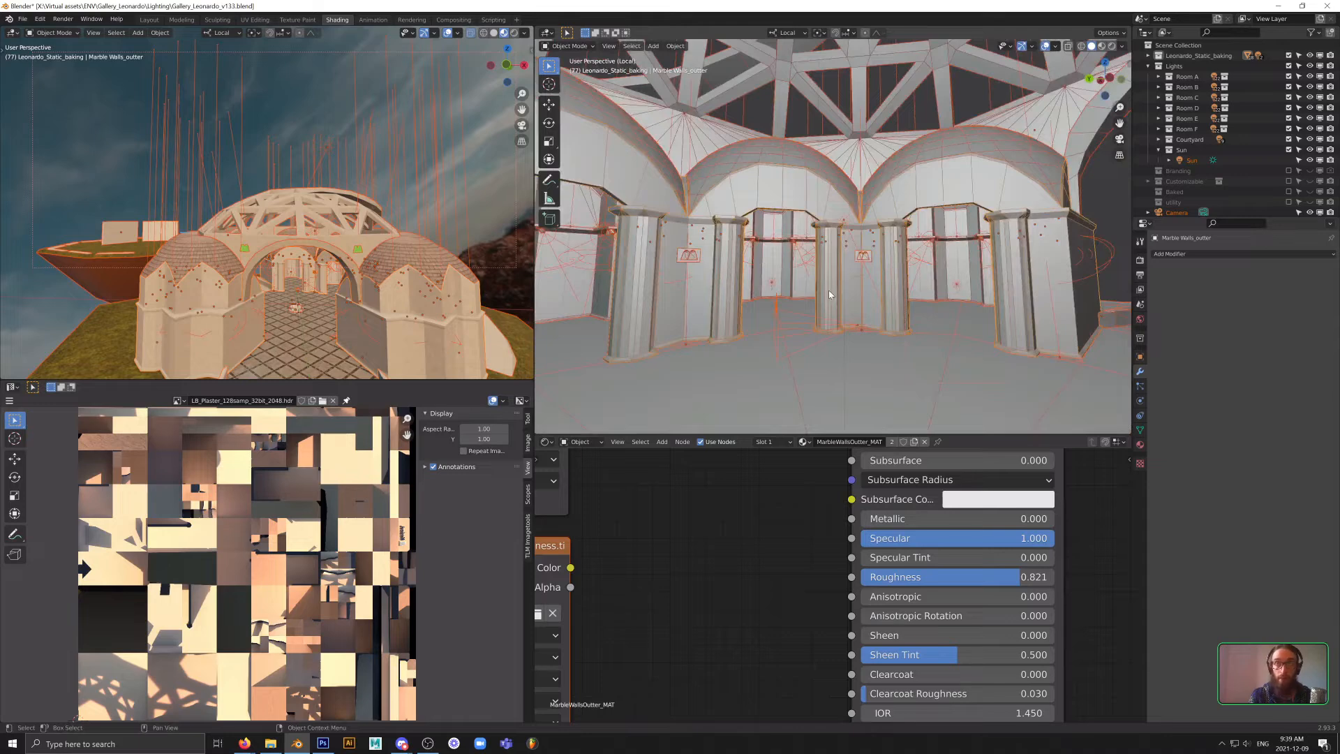
pyautogui.moveTo(938, 297); pyautogui.dragTo(878, 238, button='middle')
pyautogui.moveTo(960, 254); pyautogui.dragTo(939, 273, button='middle')
pyautogui.moveTo(838, 303)
pyautogui.mouseDown(button='middle')
pyautogui.moveTo(730, 307)
pyautogui.moveTo(891, 275)
pyautogui.moveTo(753, 292)
pyautogui.moveTo(781, 223)
pyautogui.moveTo(786, 140)
pyautogui.moveTo(952, 251)
pyautogui.moveTo(838, 253)
pyautogui.moveTo(924, 263)
pyautogui.moveTo(845, 279)
pyautogui.moveTo(735, 263)
pyautogui.moveTo(768, 283)
pyautogui.moveTo(897, 253)
pyautogui.moveTo(852, 283)
pyautogui.mouseUp(button='middle')
# - Switch to the browser's Leonardo Gallery space and examine the baked lighting on the courtyard columns and floor
pyautogui.hotkey('alt', 'Tab')
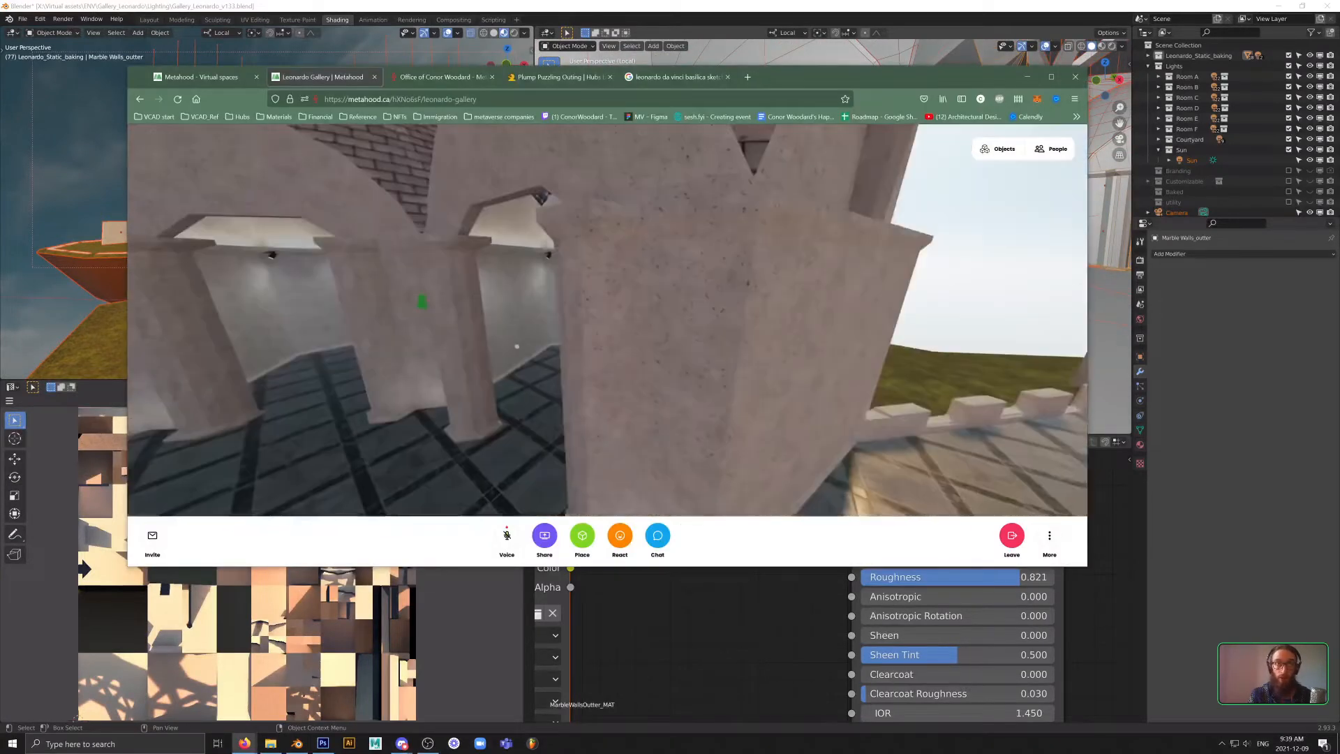
pyautogui.press('a')
pyautogui.moveTo(691, 329); pyautogui.dragTo(577, 338)
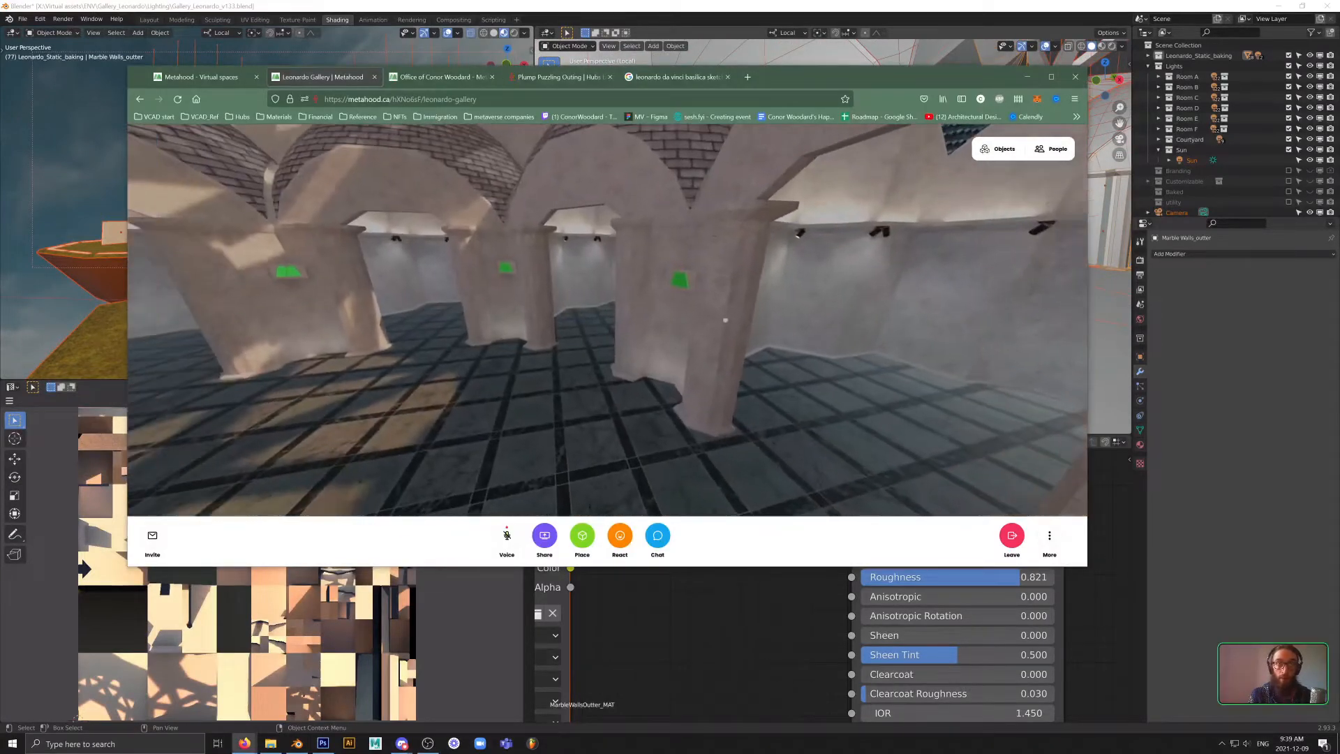
pyautogui.moveTo(761, 317); pyautogui.dragTo(1061, 301)
pyautogui.press('w')
pyautogui.press('w')
pyautogui.press('w')
pyautogui.moveTo(691, 327); pyautogui.dragTo(885, 324)
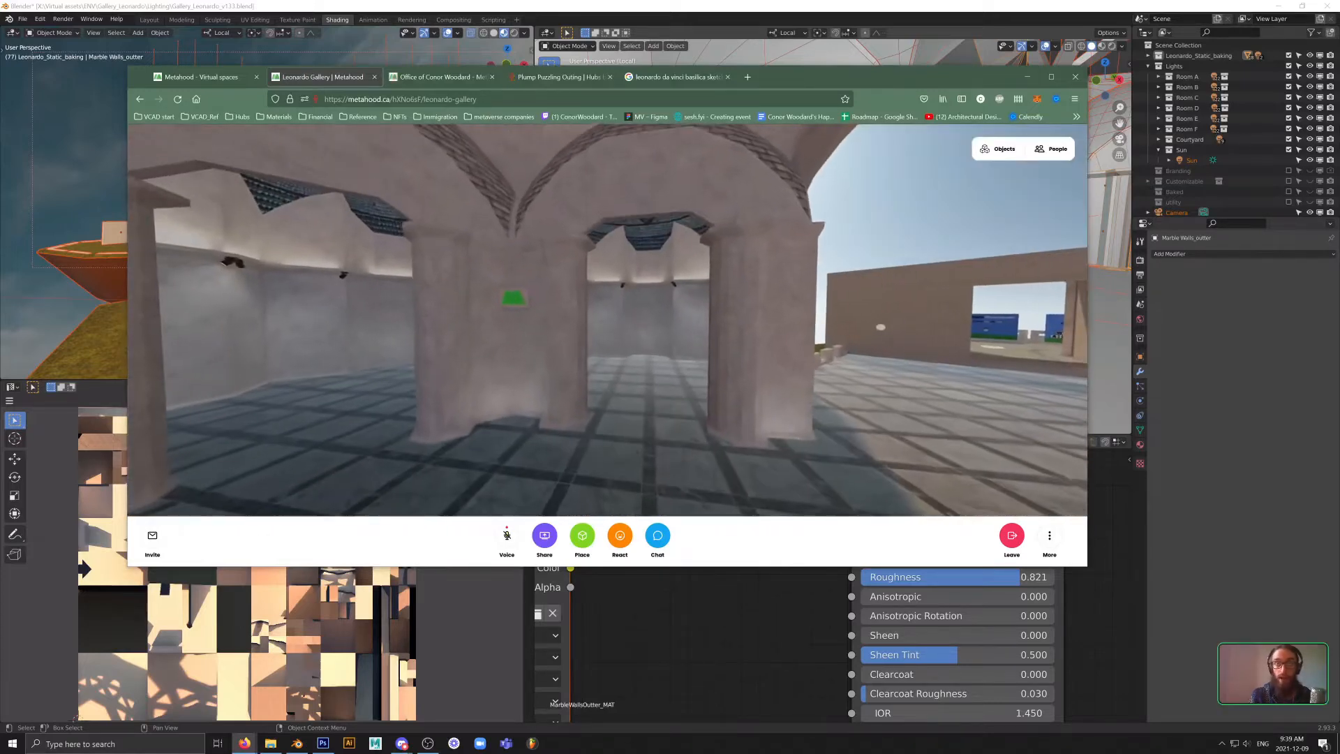
# - Walk through the column openings into the side rooms and compare their wall lighting with the outer columns
pyautogui.press('w')
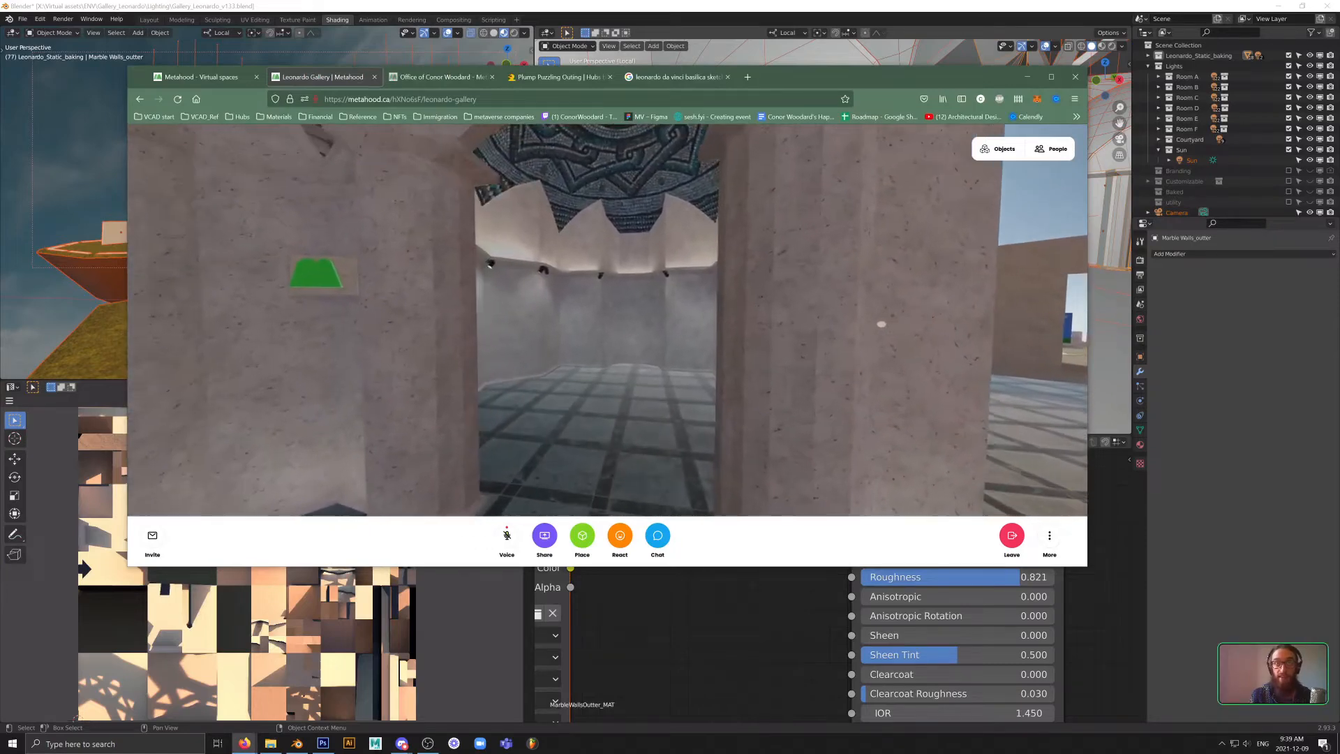
pyautogui.press('w')
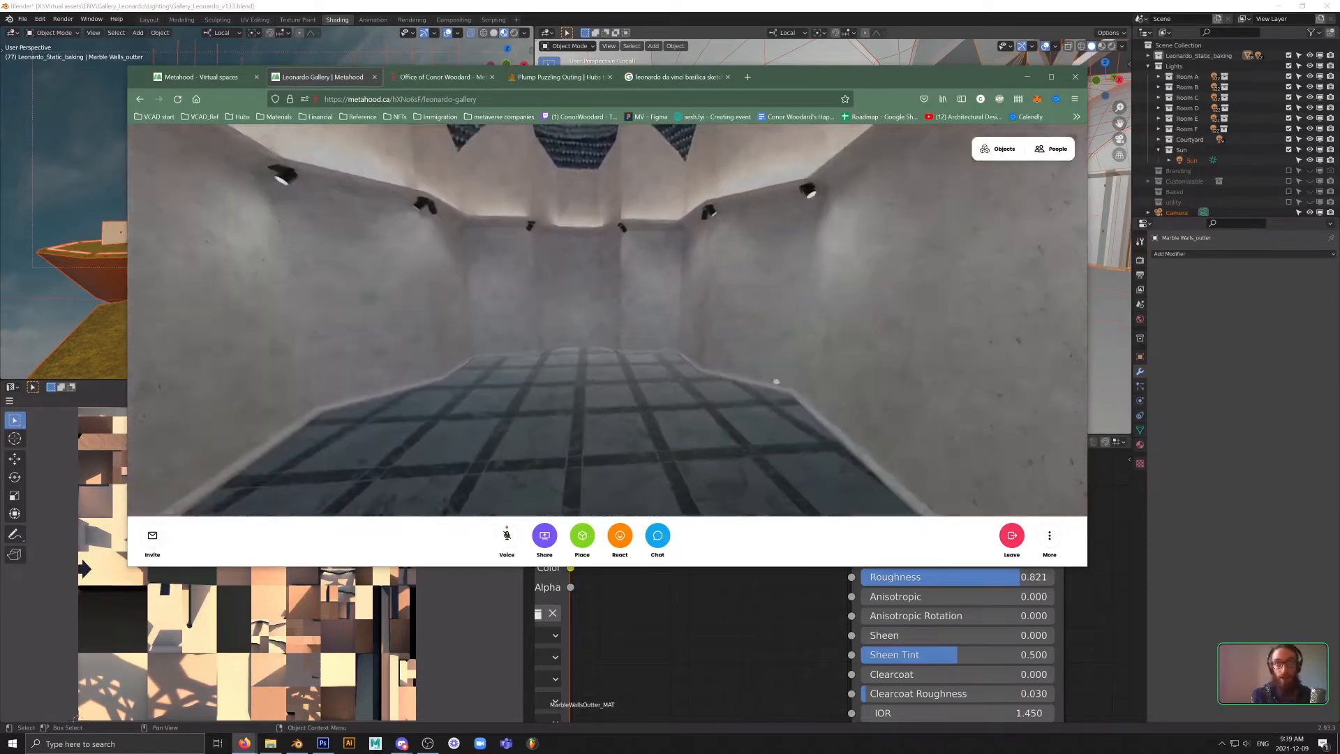
pyautogui.press('s')
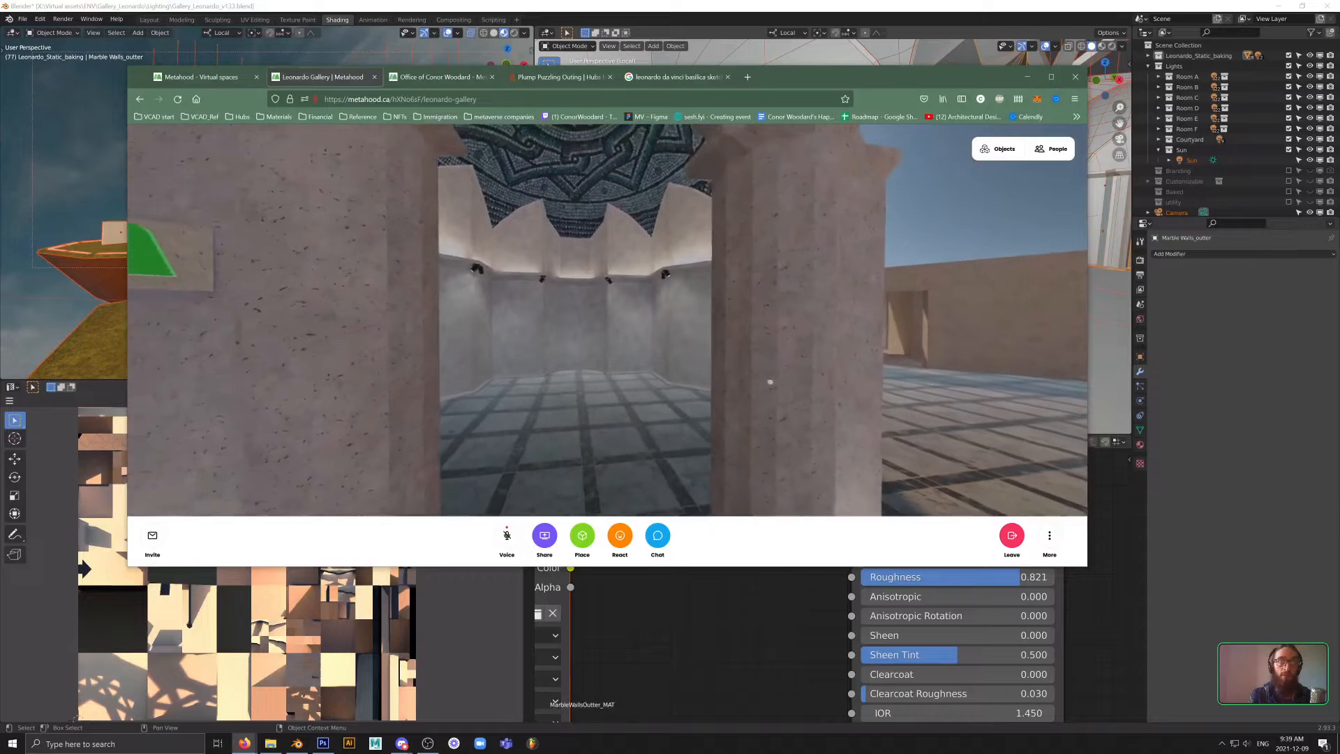
pyautogui.moveTo(768, 381); pyautogui.dragTo(676, 397)
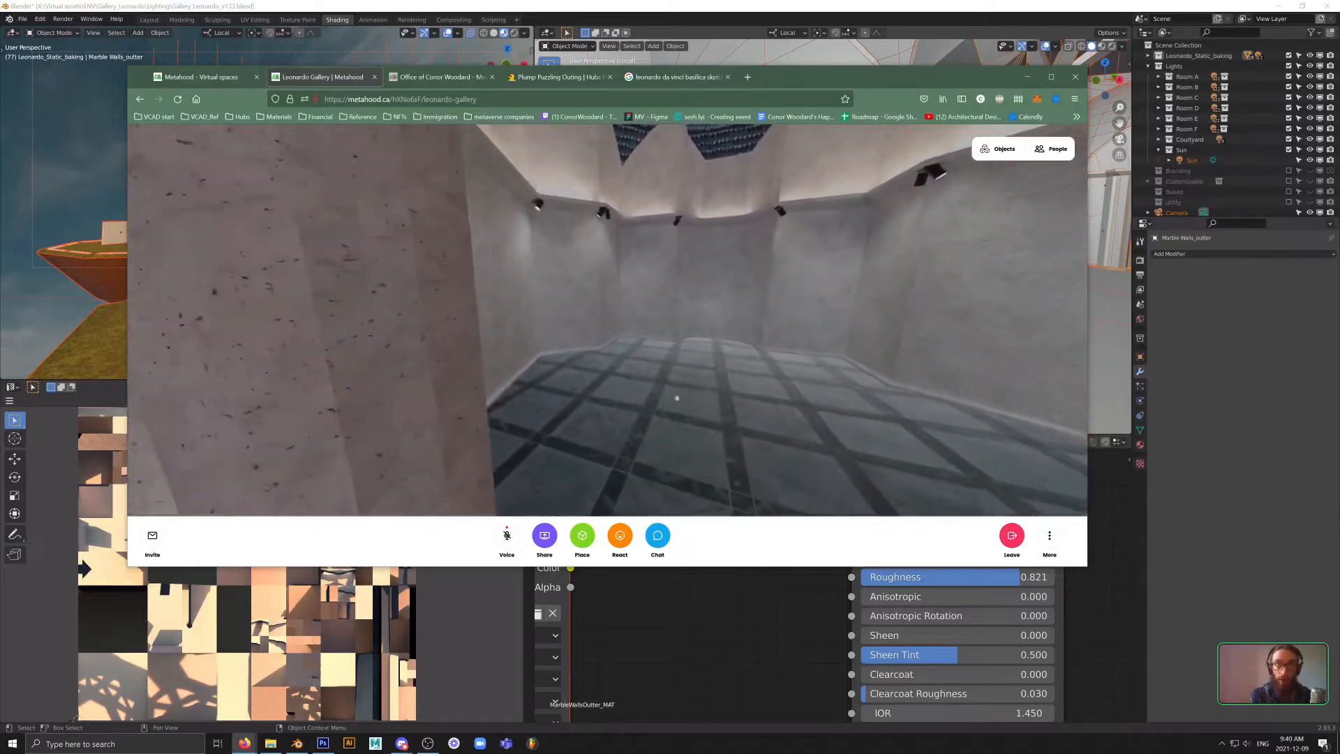
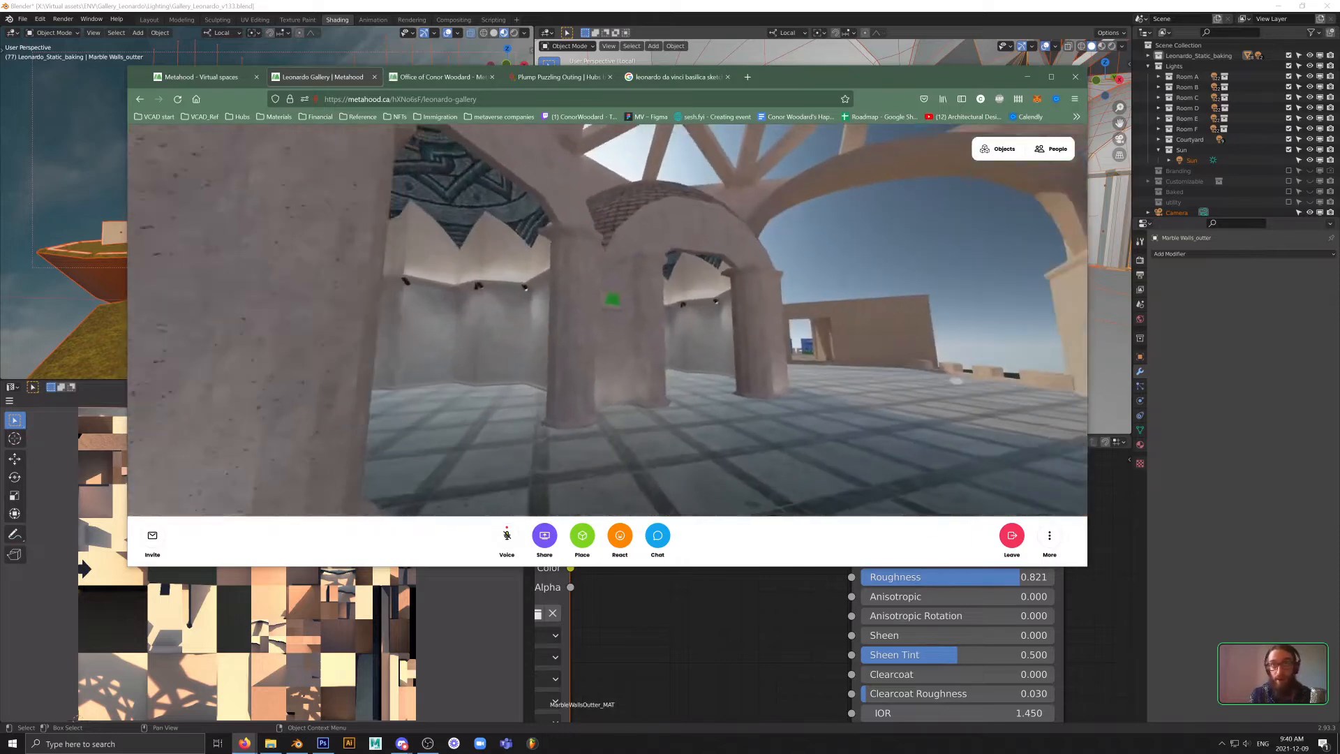
pyautogui.press('w')
pyautogui.moveTo(826, 394); pyautogui.dragTo(850, 396)
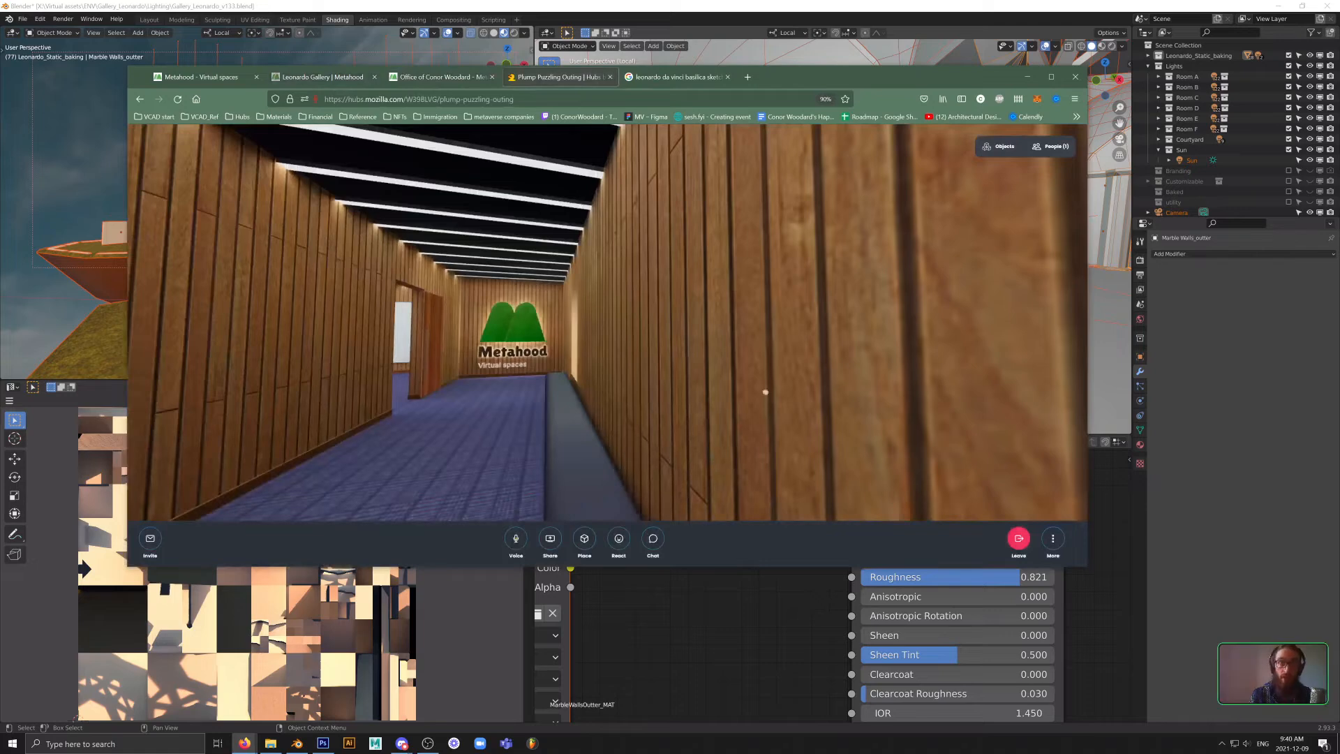
# - Look along the wood-panelled Metahood corridor in the Mozilla Hubs space, and return to the Leonardo Gallery
pyautogui.moveTo(765, 391); pyautogui.dragTo(508, 395)
pyautogui.hotkey('ctrl', 'shift', 'Tab')
pyautogui.hotkey('ctrl', 'shift', 'Tab')
# - Fly up to the Leonardo Gallery's lattice dome and examine the baked lighting on its beams
pyautogui.moveTo(692, 405); pyautogui.dragTo(433, 404)
pyautogui.press('w')
pyautogui.moveTo(838, 405); pyautogui.dragTo(703, 350)
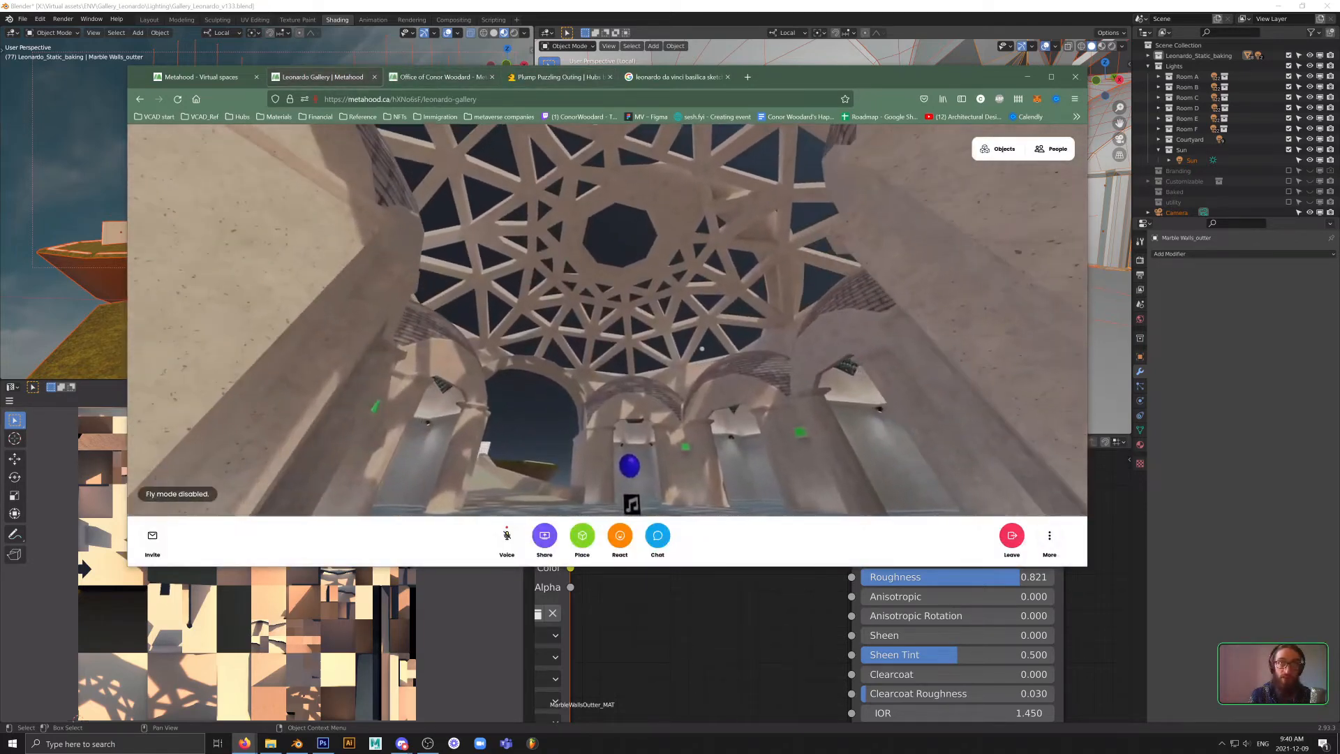
pyautogui.press('g')
pyautogui.press('w')
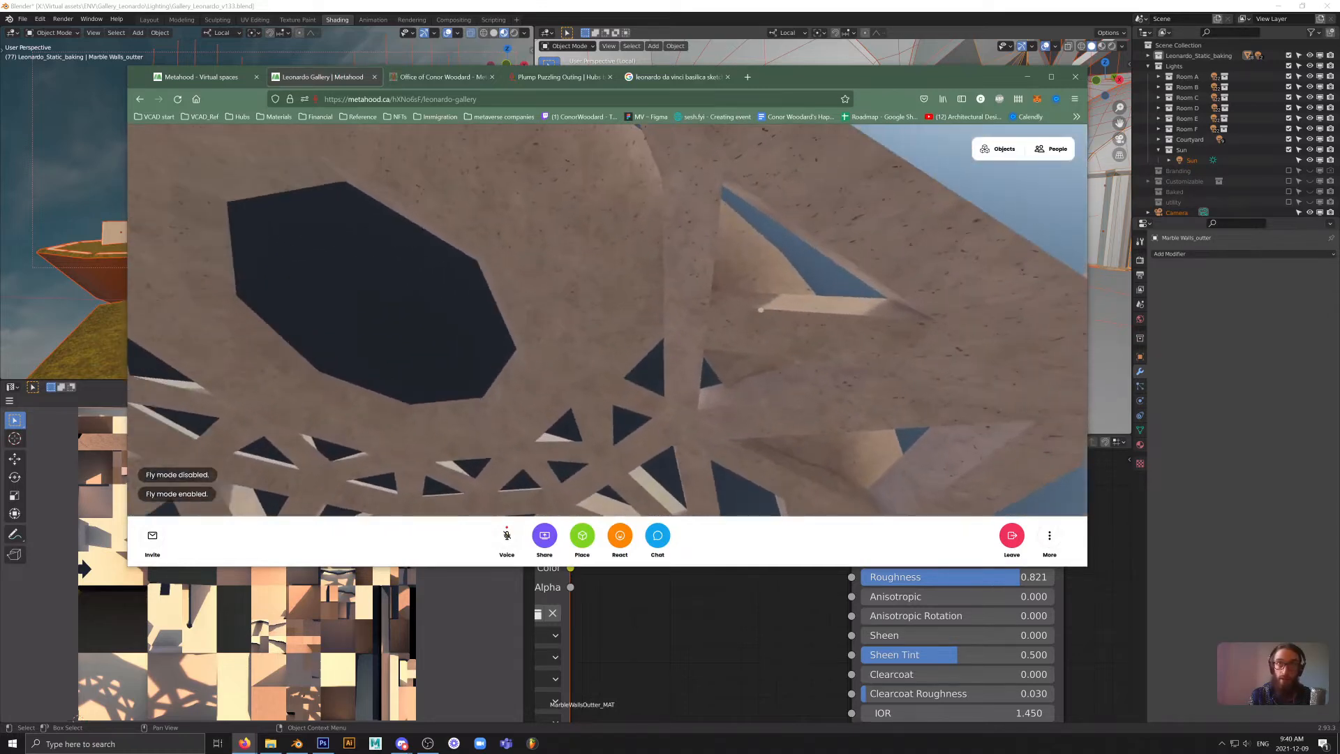
pyautogui.press('s')
pyautogui.moveTo(739, 335); pyautogui.dragTo(726, 382)
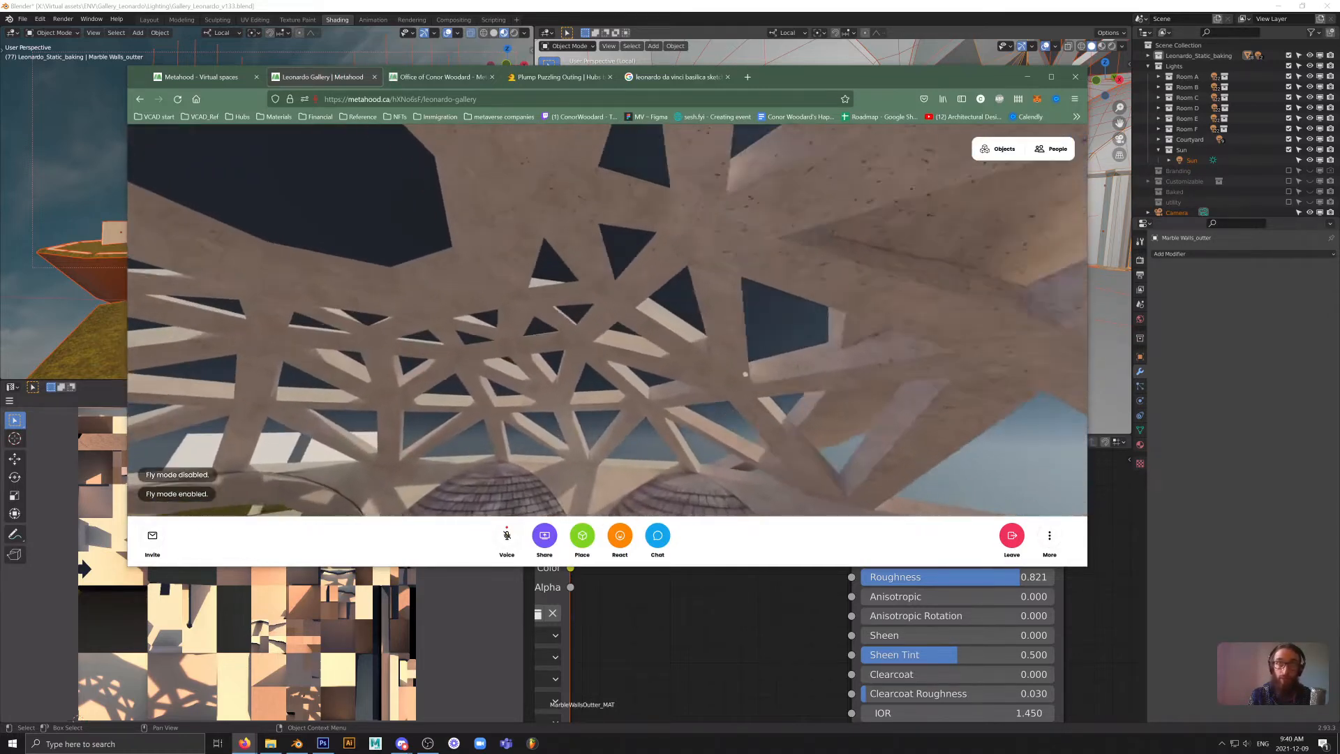
# - Switch back to Blender, duplicate the gallery's floor tile object and raise the copy about 61.8 m along Z
pyautogui.hotkey('alt', 'Tab')
pyautogui.scroll(-6, 926, 301)
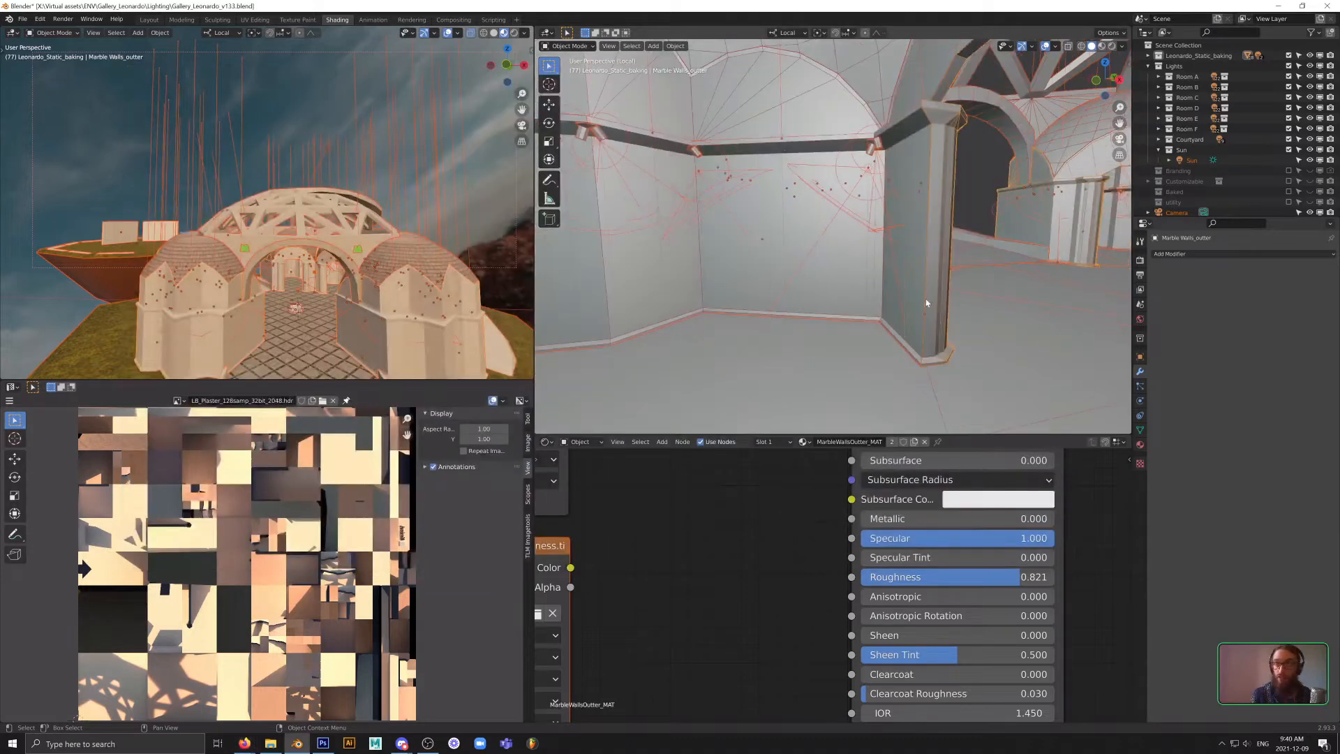
pyautogui.keyDown('shift'); pyautogui.moveTo(927, 302); pyautogui.dragTo(828, 305, button='middle'); pyautogui.keyUp('shift')
pyautogui.click(823, 329)
pyautogui.scroll(-10, 840, 325)
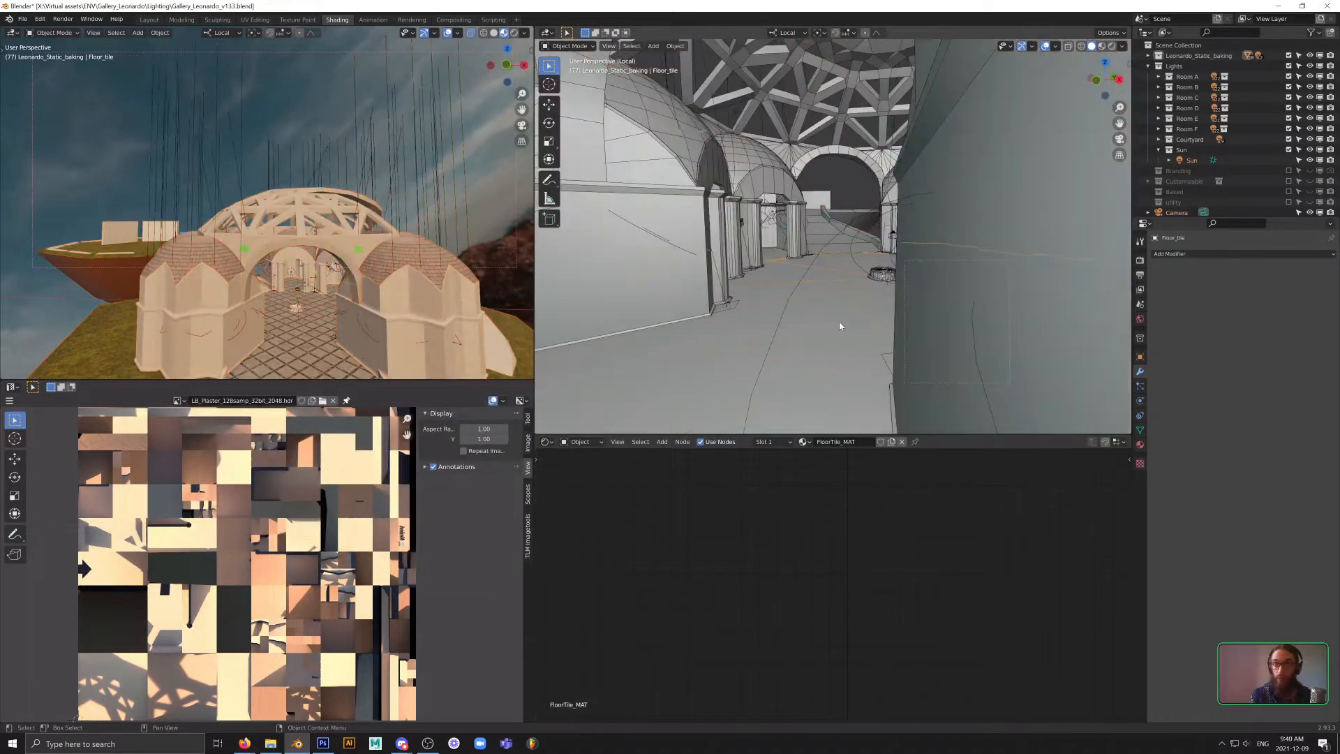
pyautogui.moveTo(863, 302); pyautogui.dragTo(869, 296, button='middle')
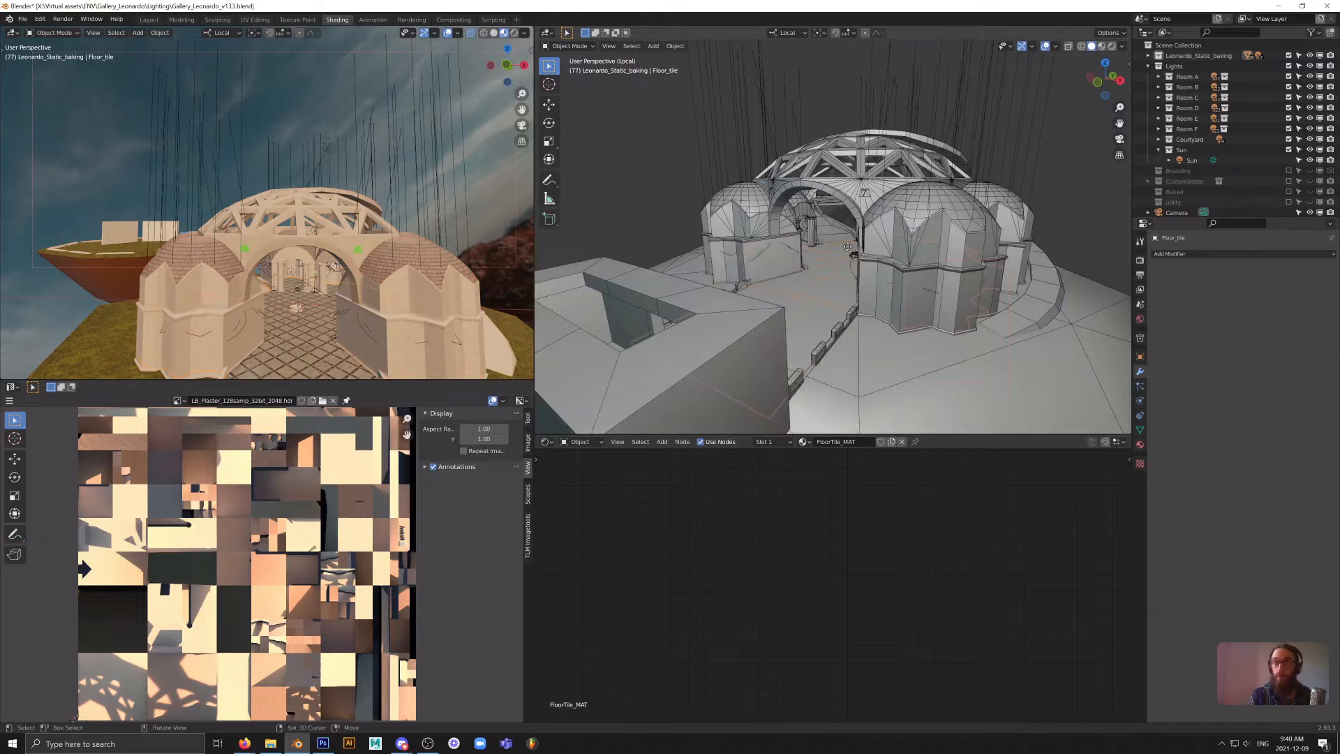
pyautogui.hotkey('shift', 'd')
pyautogui.press('z')
pyautogui.click(832, 63)
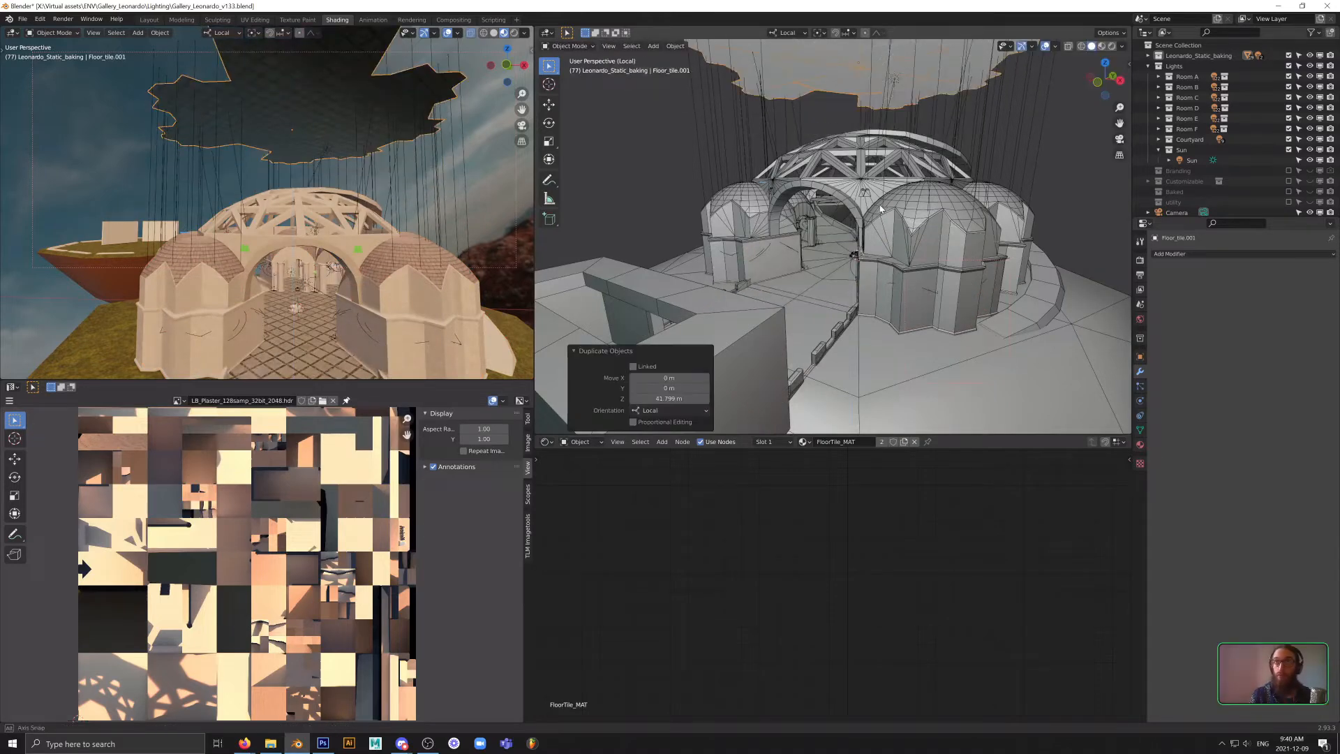
# - Frame the raised floor copy from above and open its mesh for editing with all faces selected
pyautogui.press('KP_Decimal')
pyautogui.scroll(-5, 878, 238)
pyautogui.moveTo(870, 256); pyautogui.dragTo(968, 287, button='middle')
pyautogui.moveTo(793, 245); pyautogui.dragTo(768, 227, button='middle')
pyautogui.press('Tab')
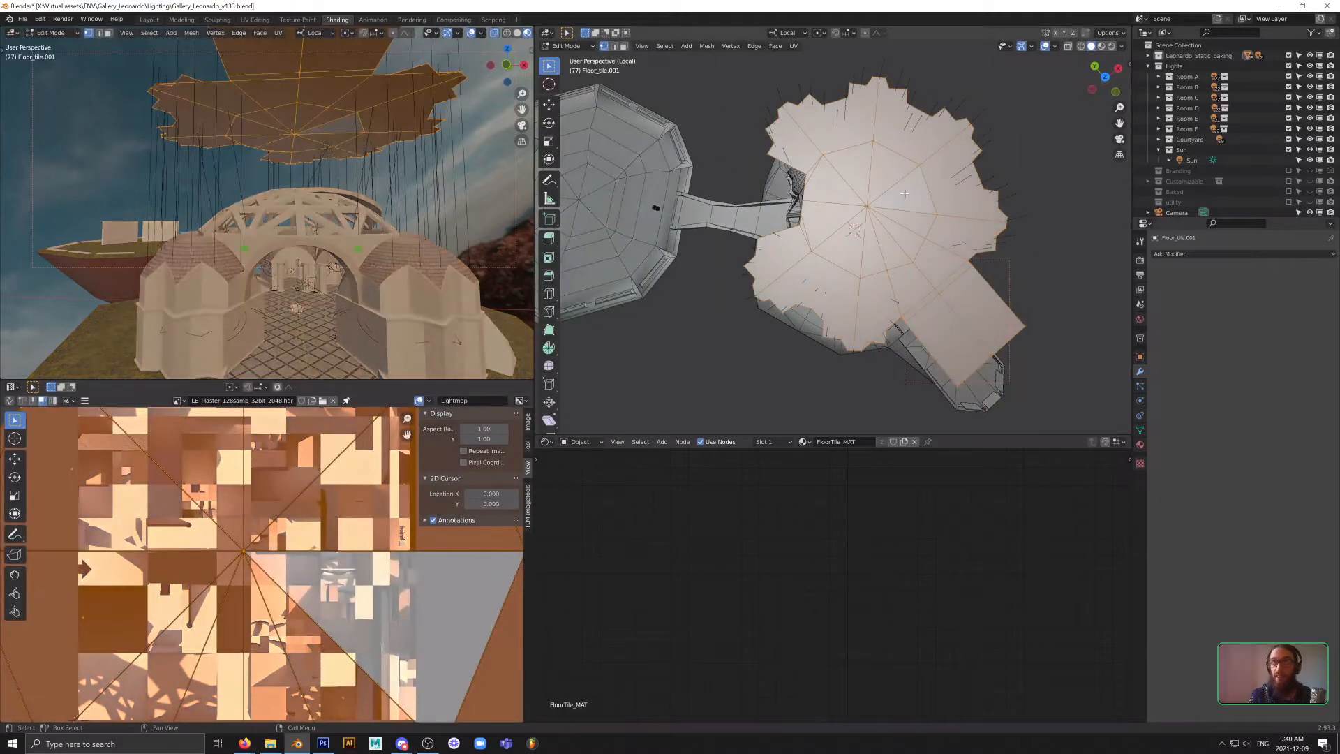
pyautogui.rightClick(904, 195)
pyautogui.click(906, 195)
pyautogui.rightClick(907, 209)
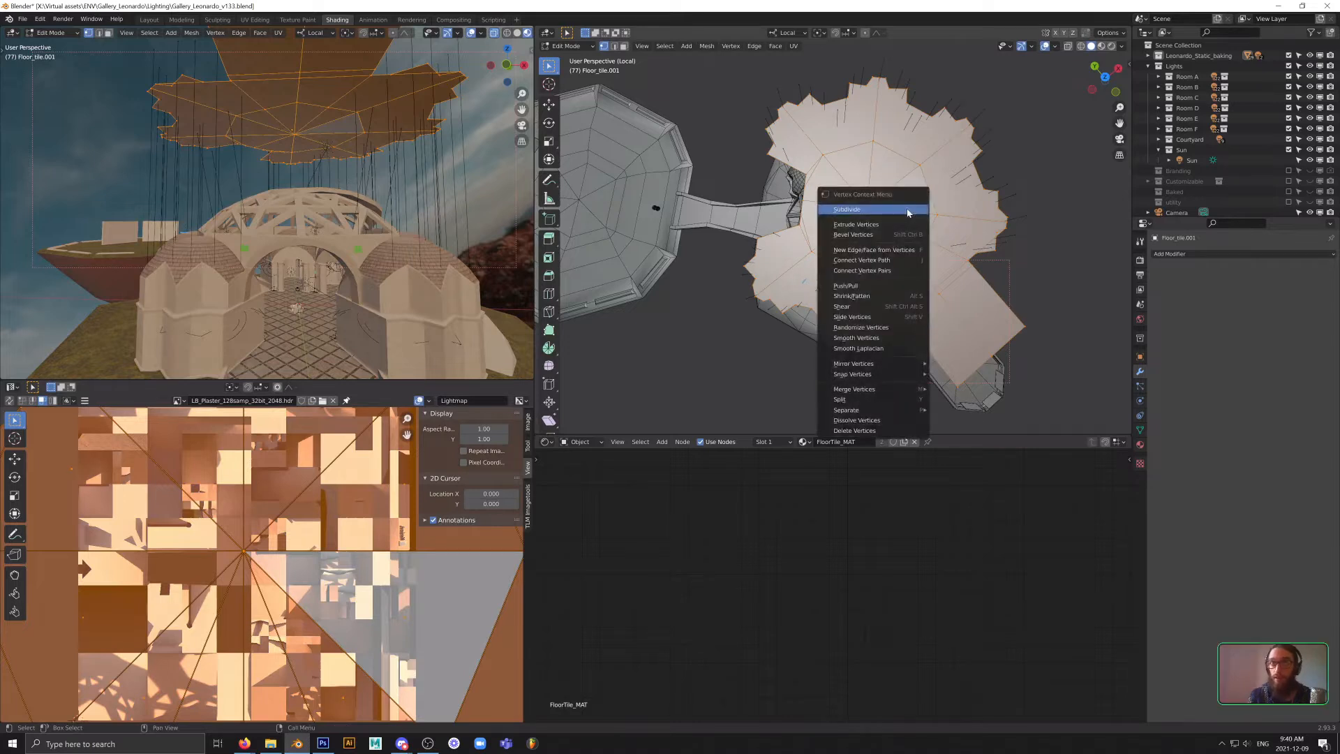
pyautogui.click(907, 211)
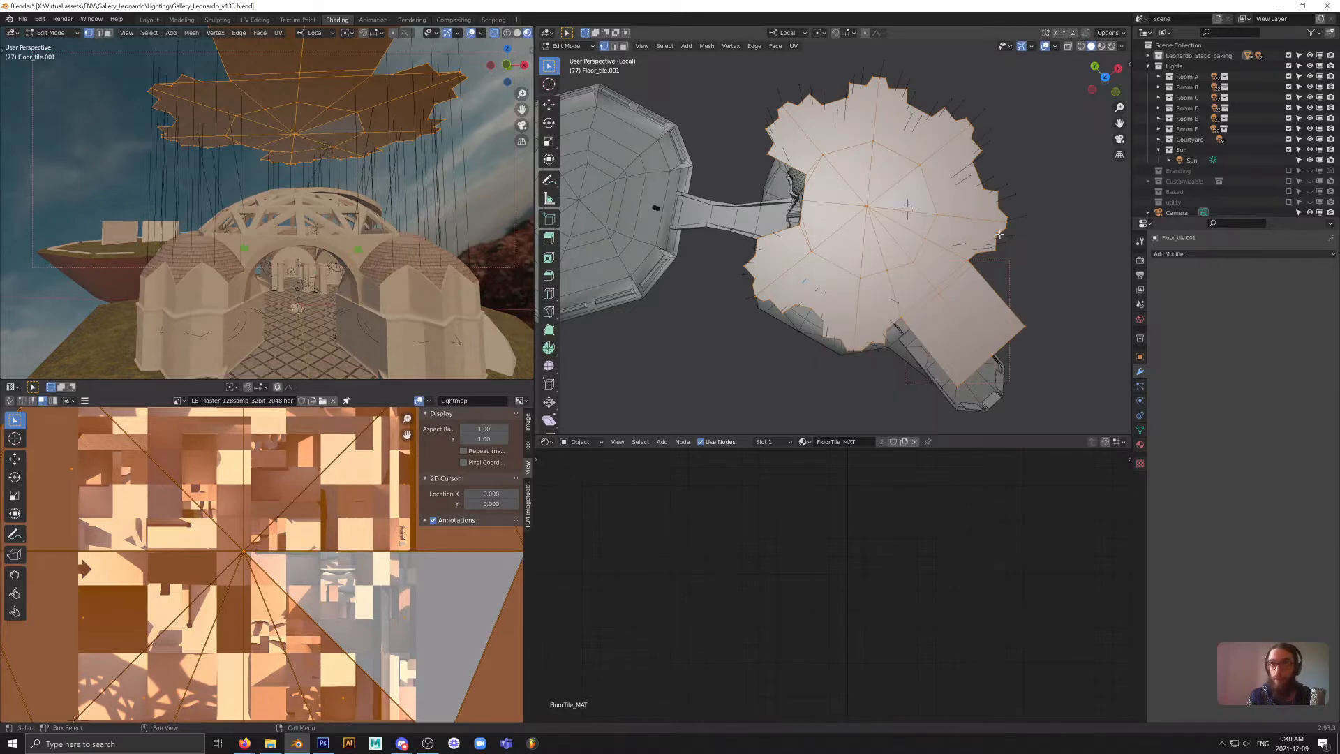
# - Inset the floor copy's selected faces with a thickness of about 2.94 m, applied to each face individually
pyautogui.click(707, 46)
pyautogui.moveTo(780, 49)
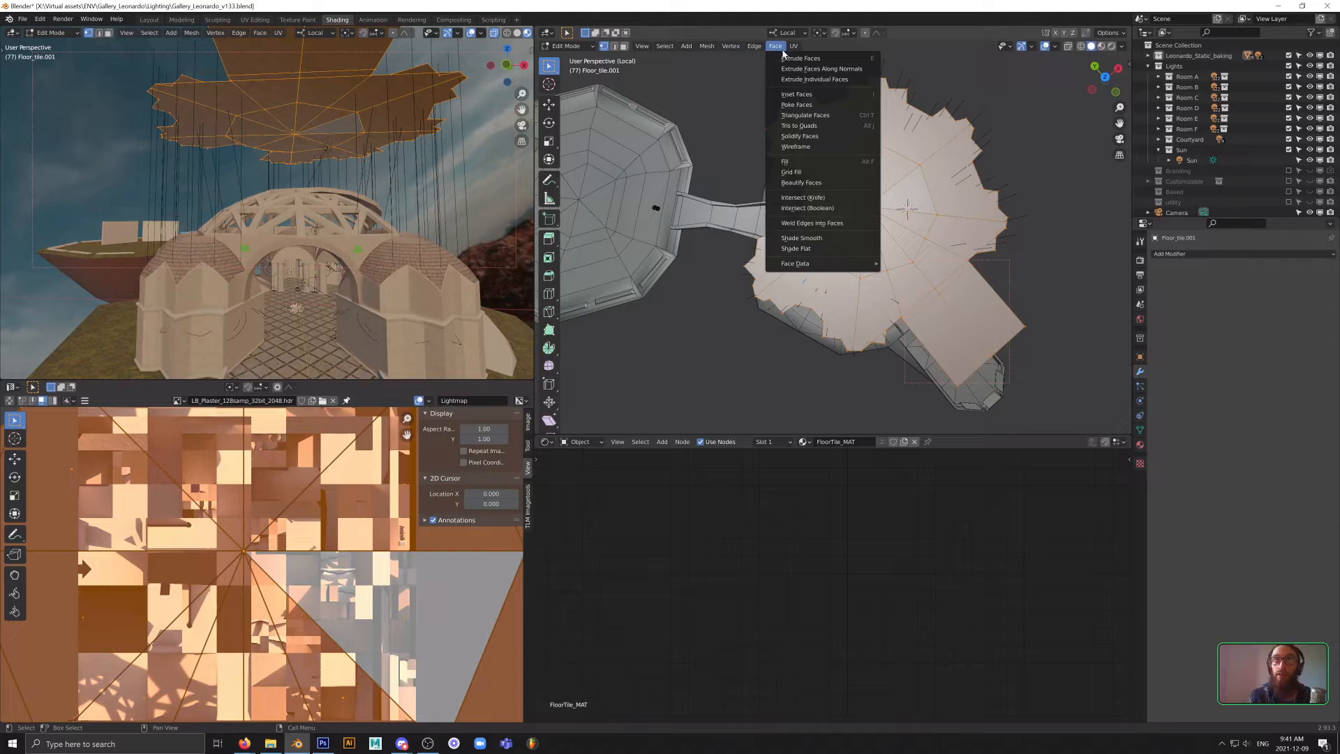
pyautogui.click(803, 94)
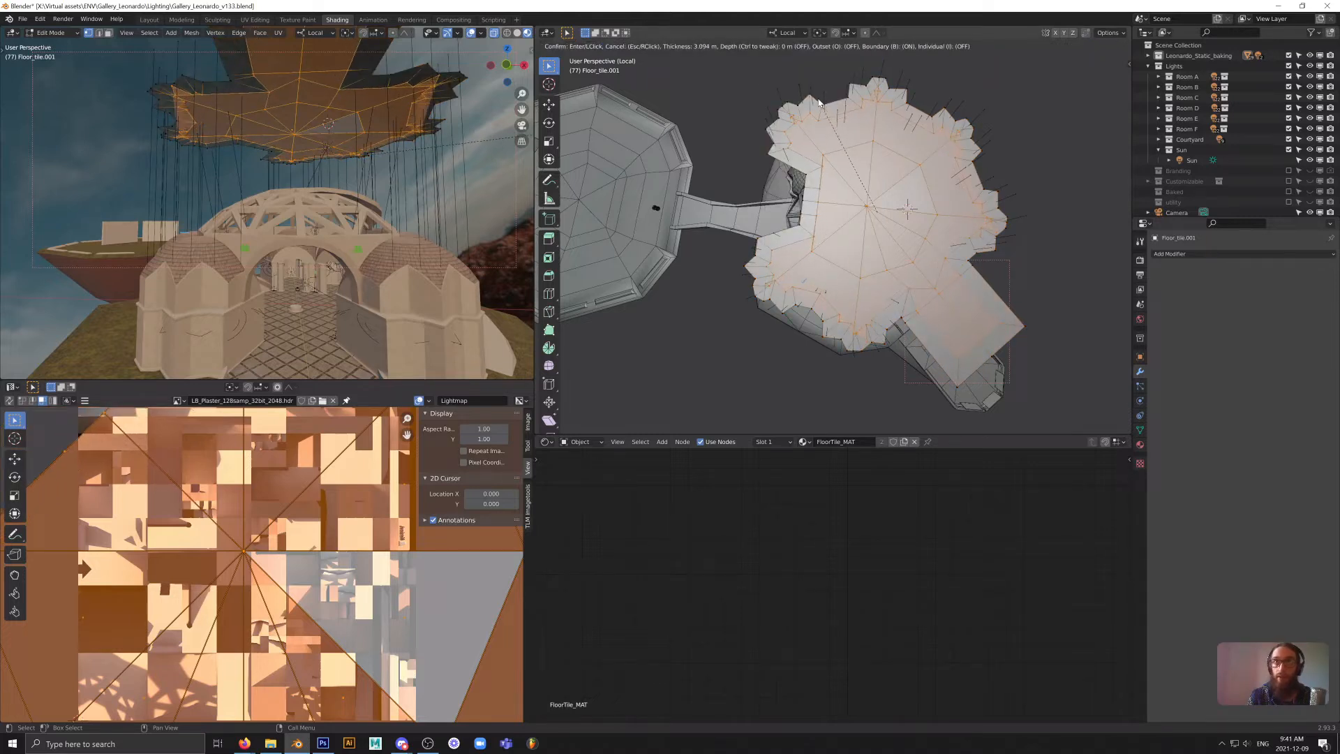
pyautogui.click(818, 98)
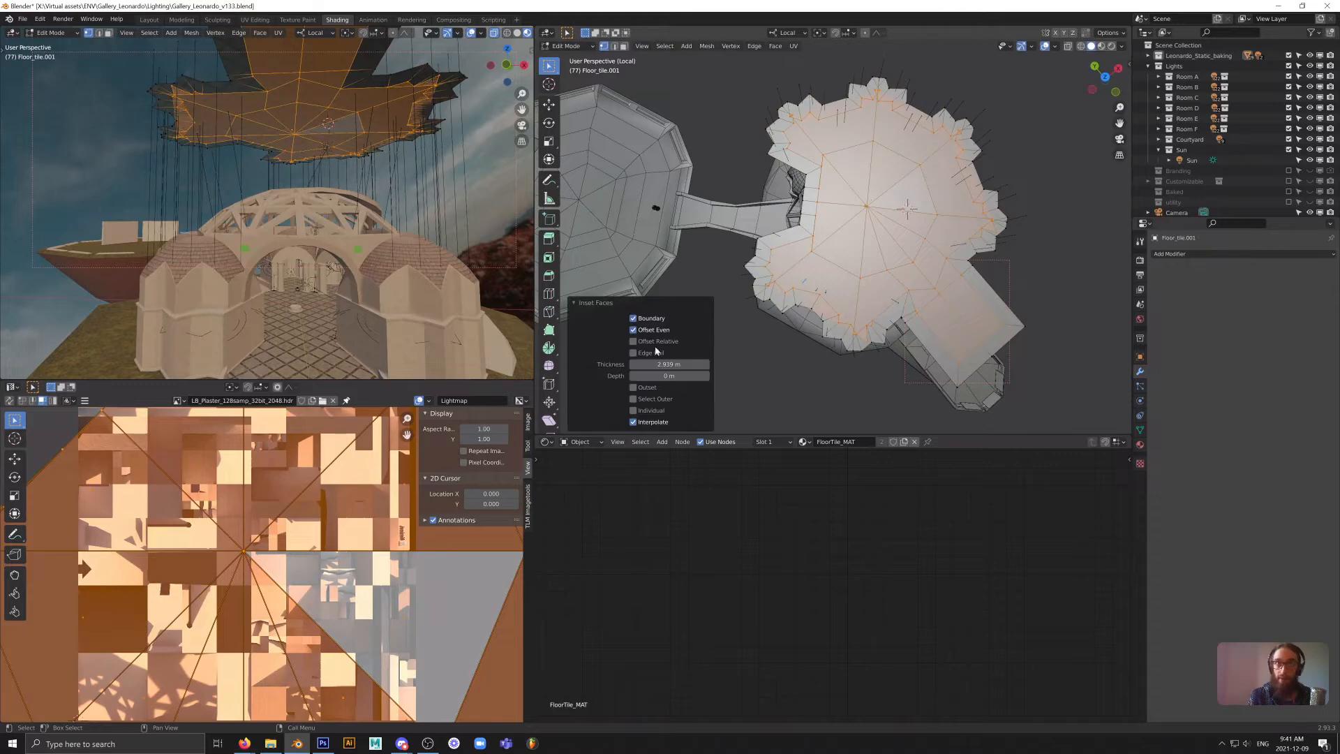
pyautogui.click(634, 411)
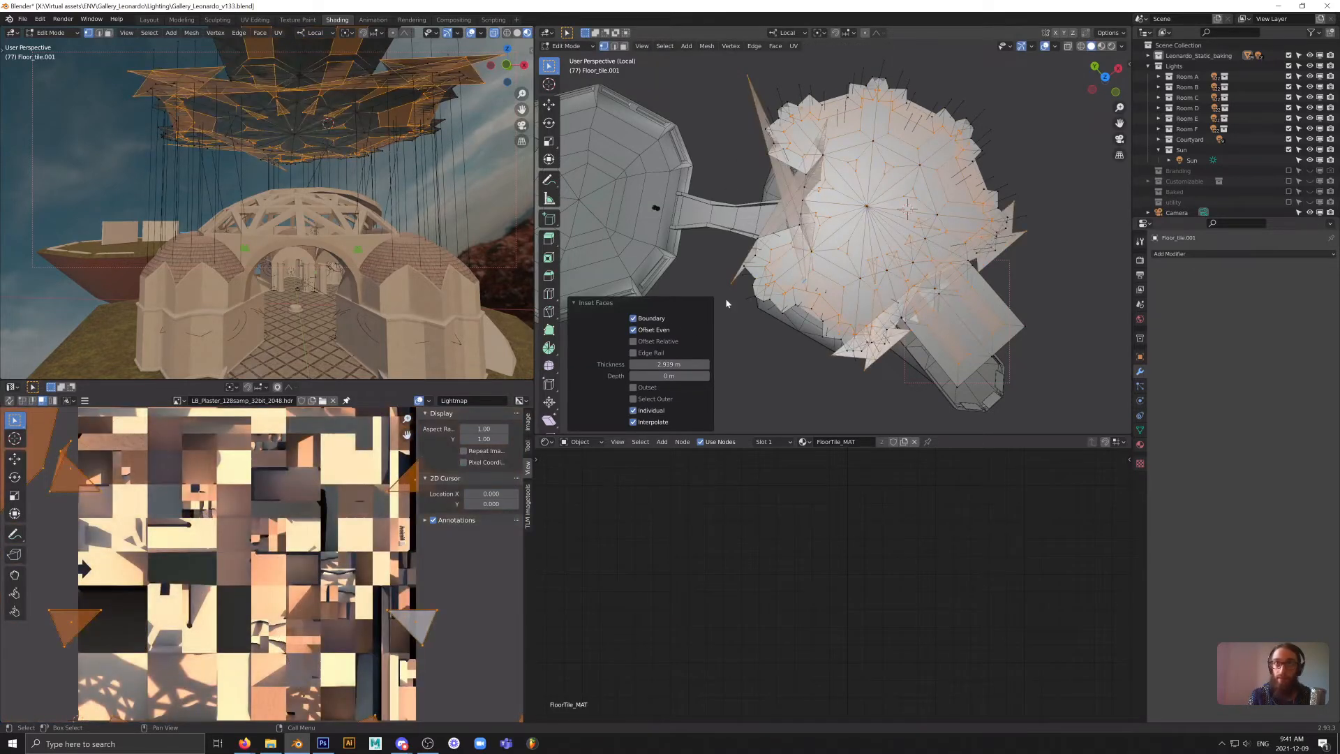
# - Set the floor copy's inset thickness to about 0.97 m and extrude the inset faces downward along local Z
pyautogui.moveTo(669, 365); pyautogui.dragTo(631, 364)
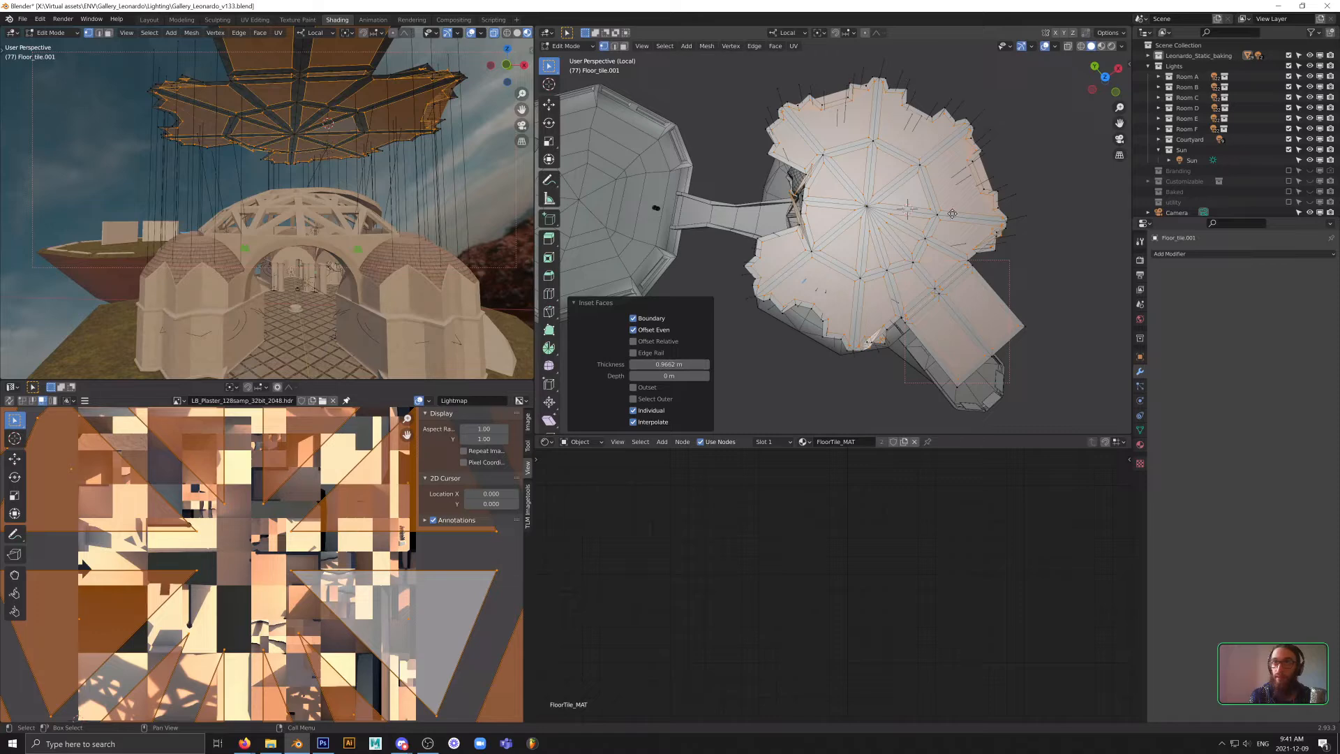
pyautogui.press('e')
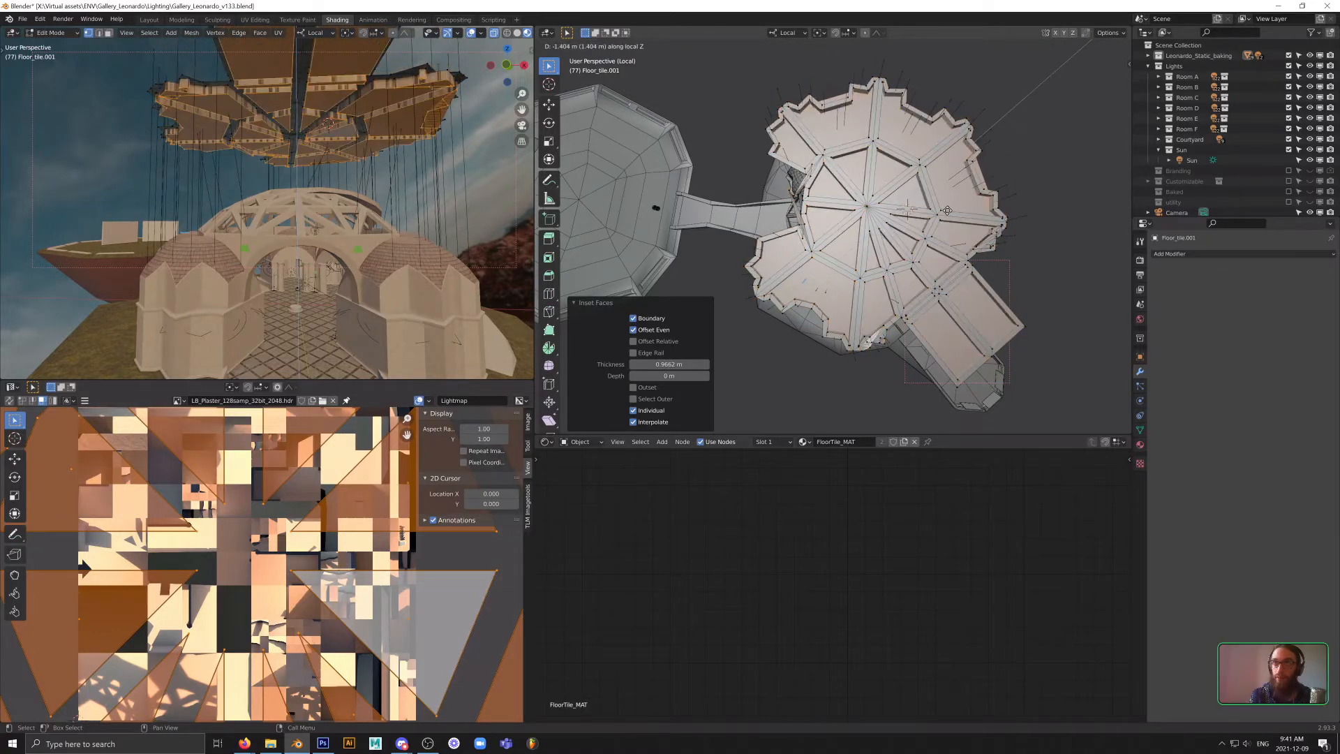
pyautogui.click(947, 210)
# - Delete the extruded faces to leave an open lattice above the gallery, and undo the floor copy's mesh edits
pyautogui.press('x')
pyautogui.click(942, 234)
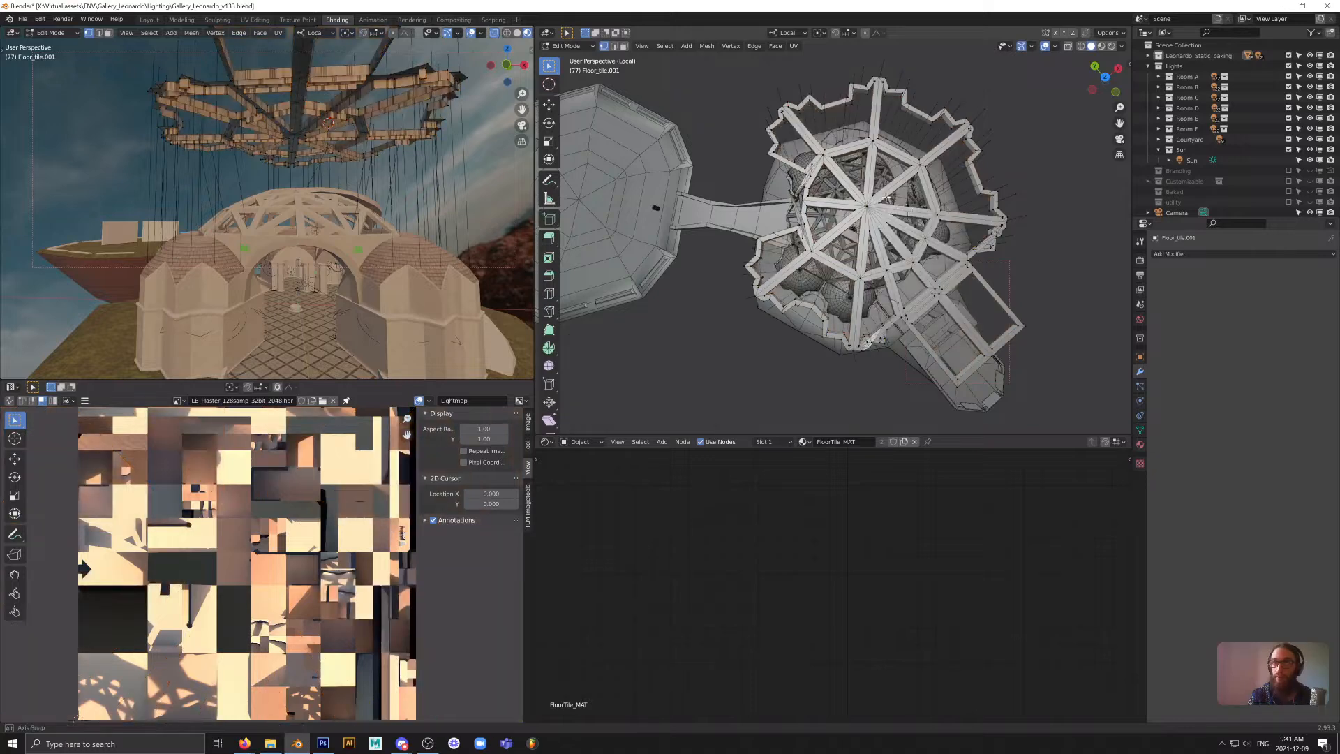
pyautogui.moveTo(920, 225); pyautogui.dragTo(880, 220, button='middle')
pyautogui.scroll(4, 785, 199)
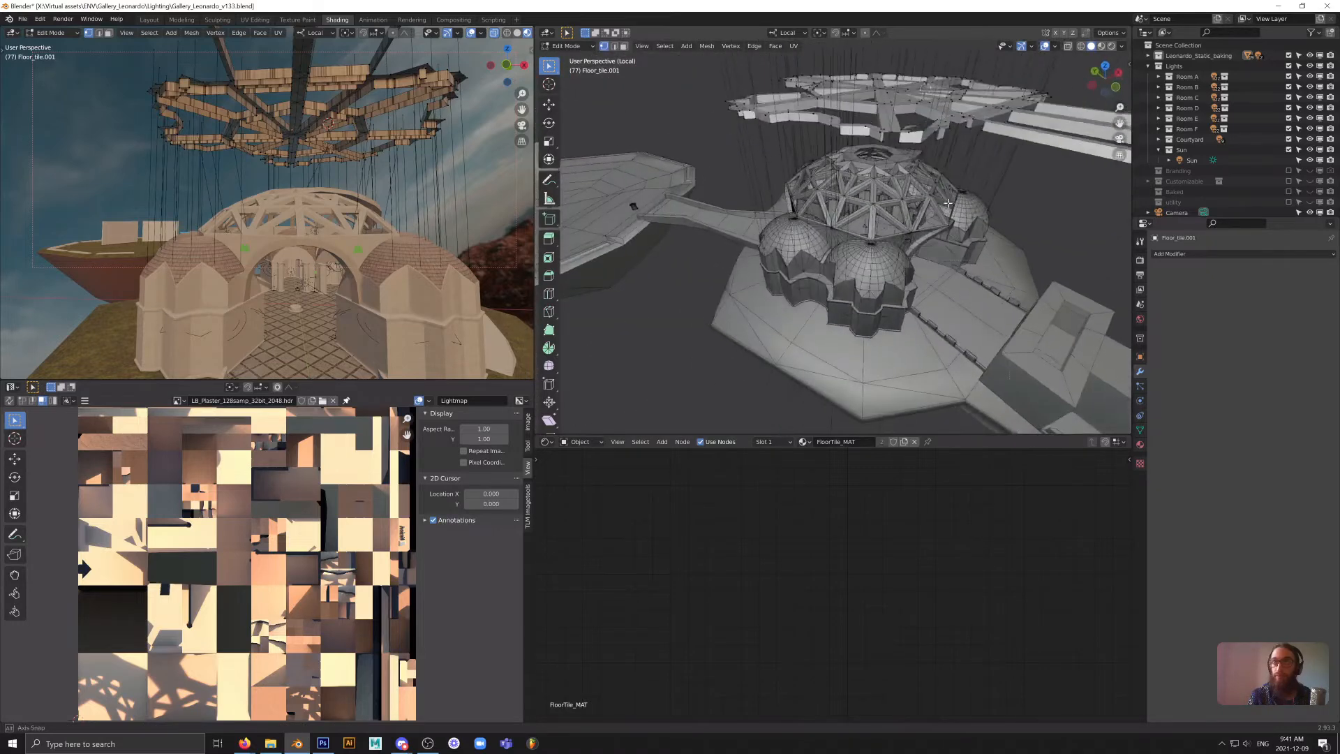
pyautogui.scroll(5, 896, 229)
pyautogui.hotkey('ctrl', 'z')
pyautogui.hotkey('ctrl', 'z')
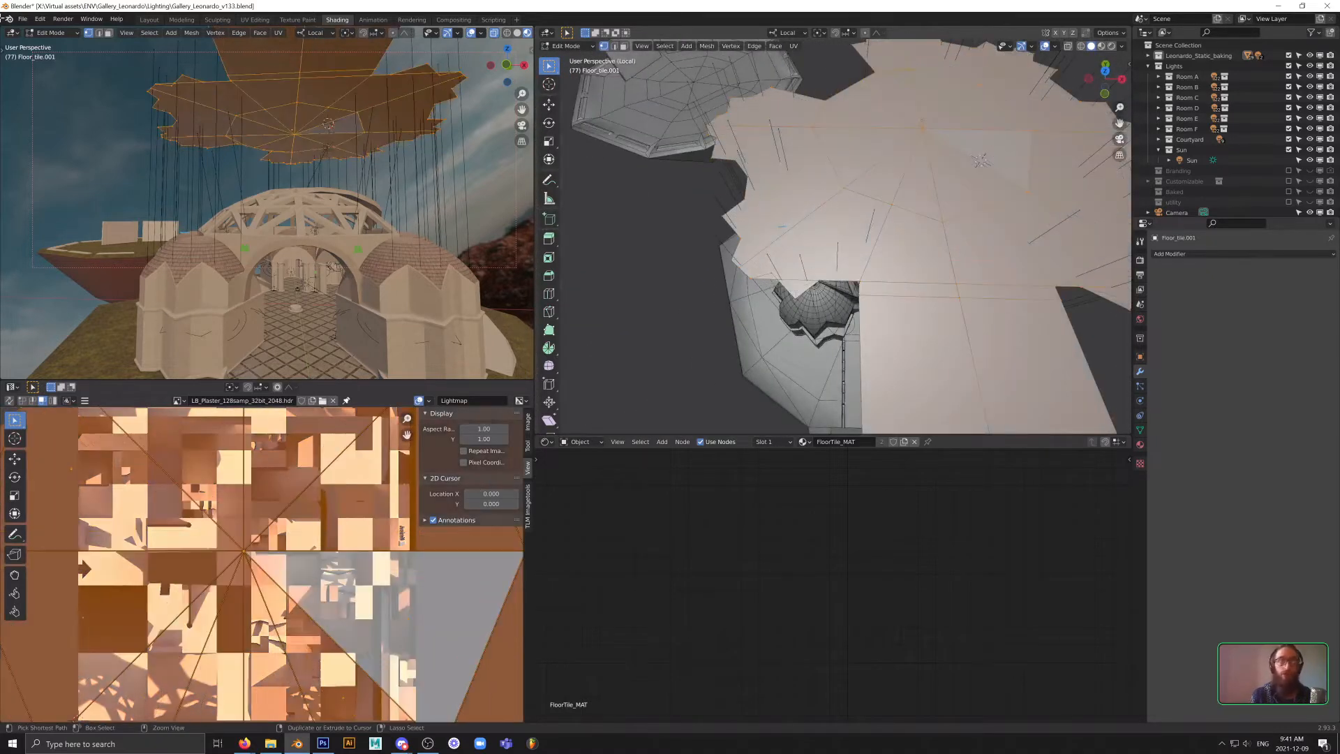
# - Open Gallery_Leonardo_v11.blend from the Gallery_Leonardo folder, discarding the unsaved changes to the current file
pyautogui.click(23, 19)
pyautogui.click(43, 47)
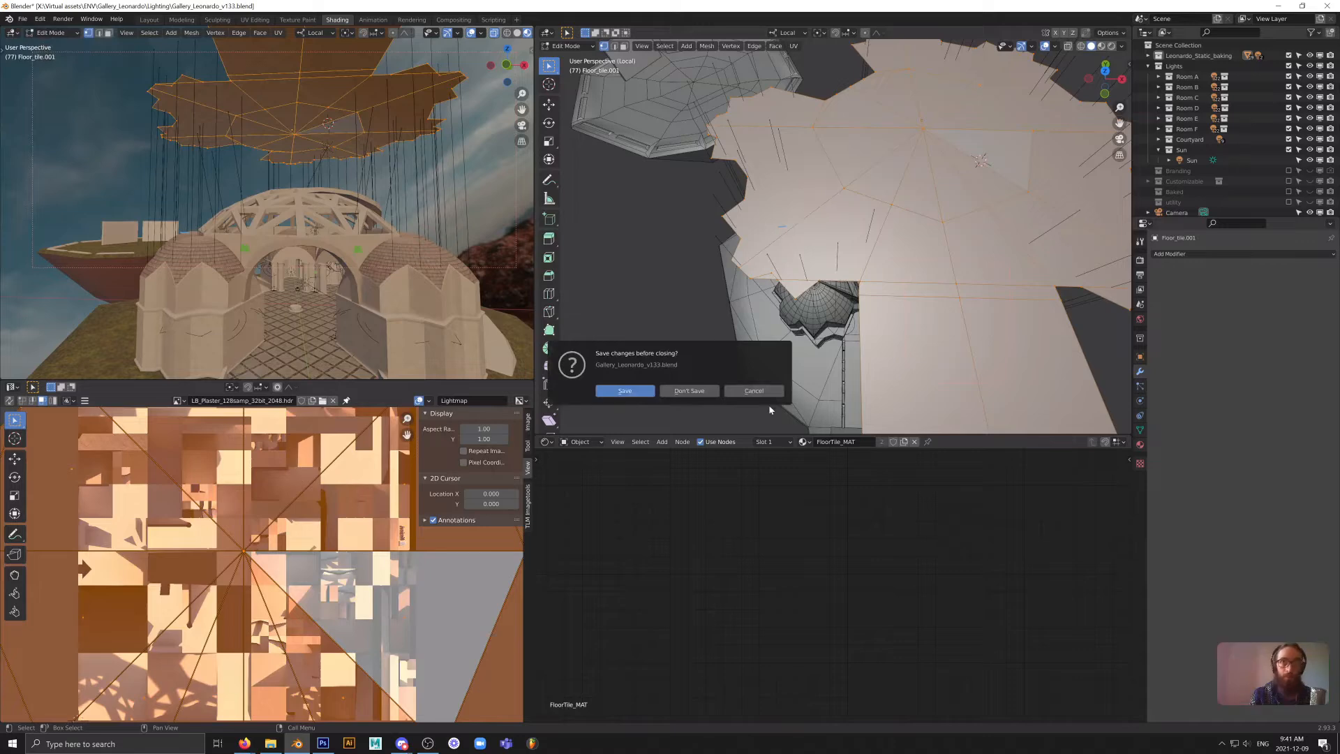
pyautogui.click(688, 393)
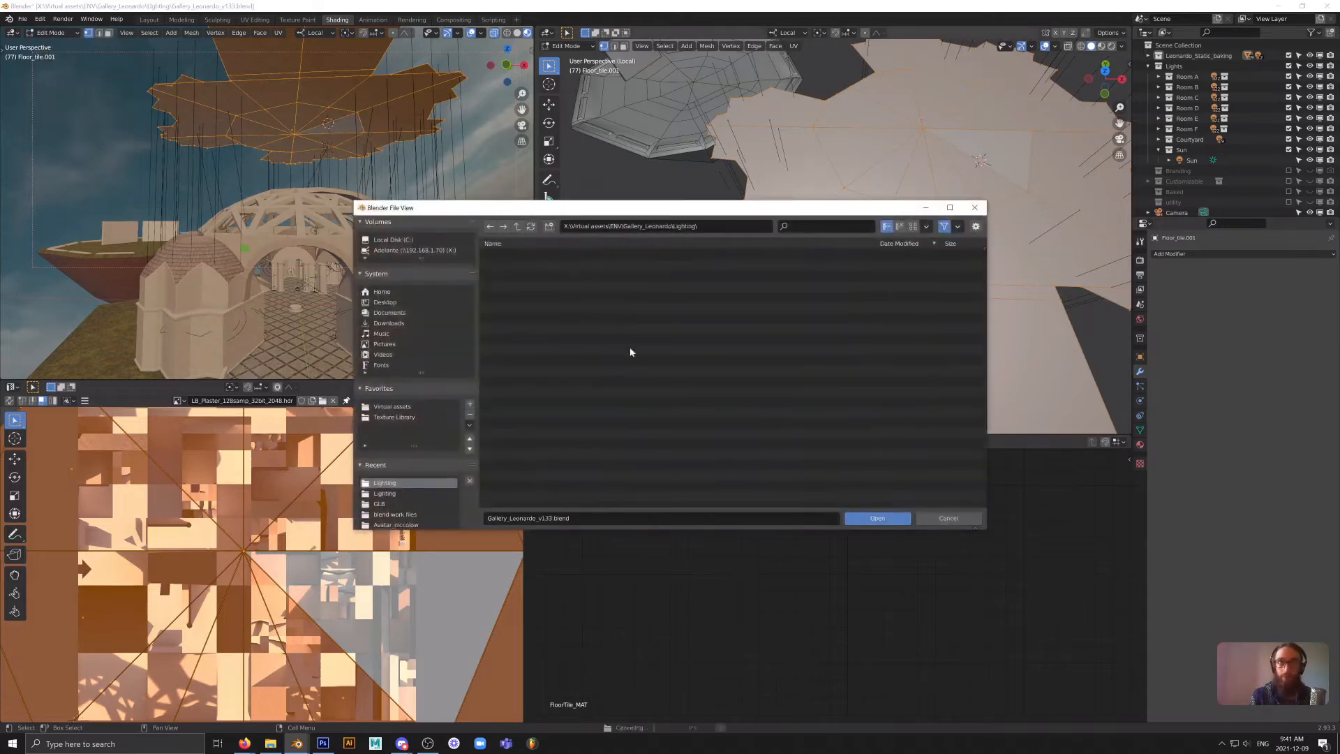
pyautogui.click(517, 227)
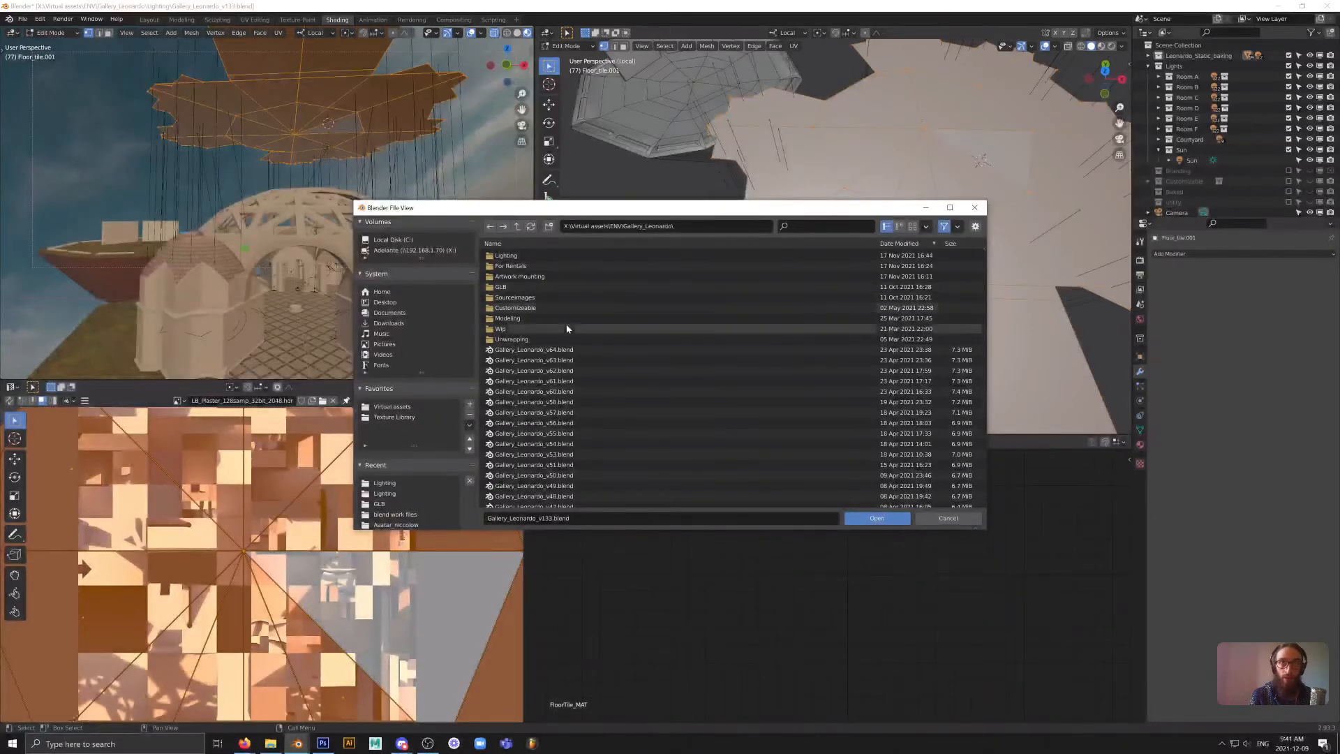
pyautogui.scroll(-6, 587, 376)
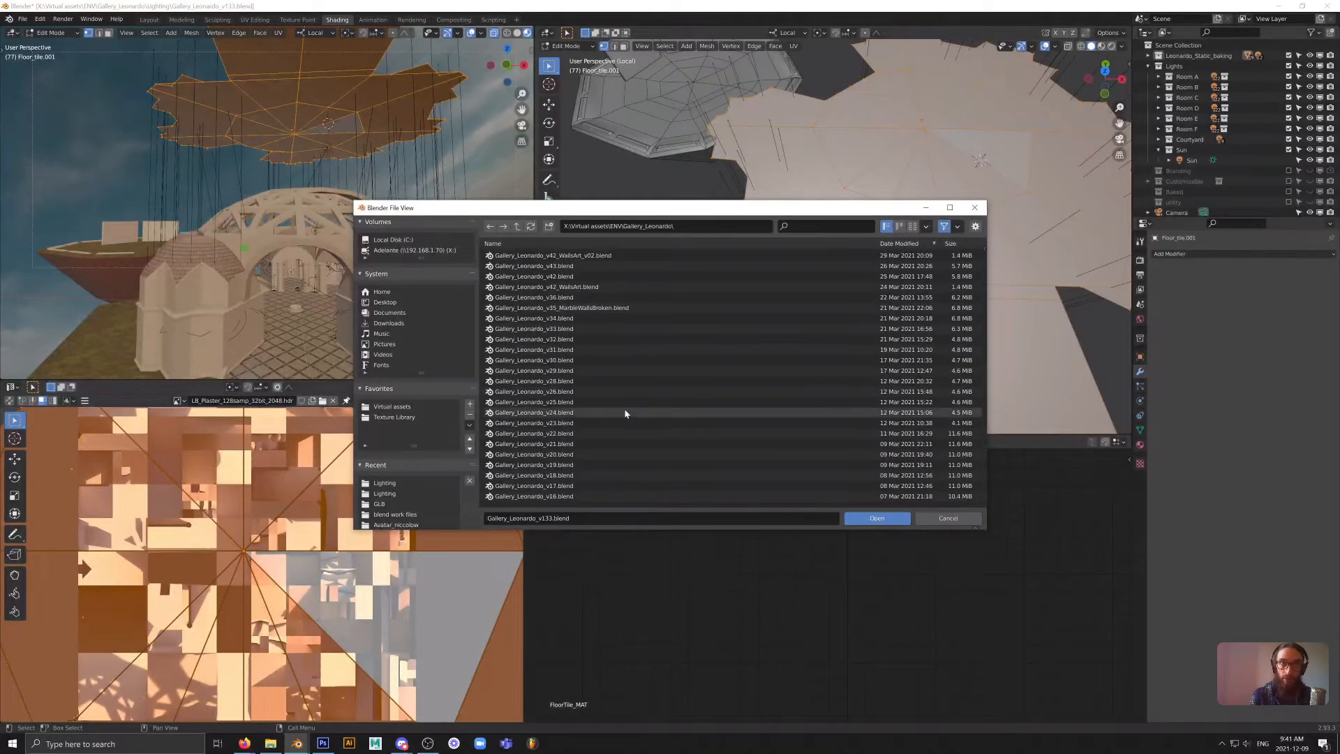
pyautogui.scroll(-7, 611, 403)
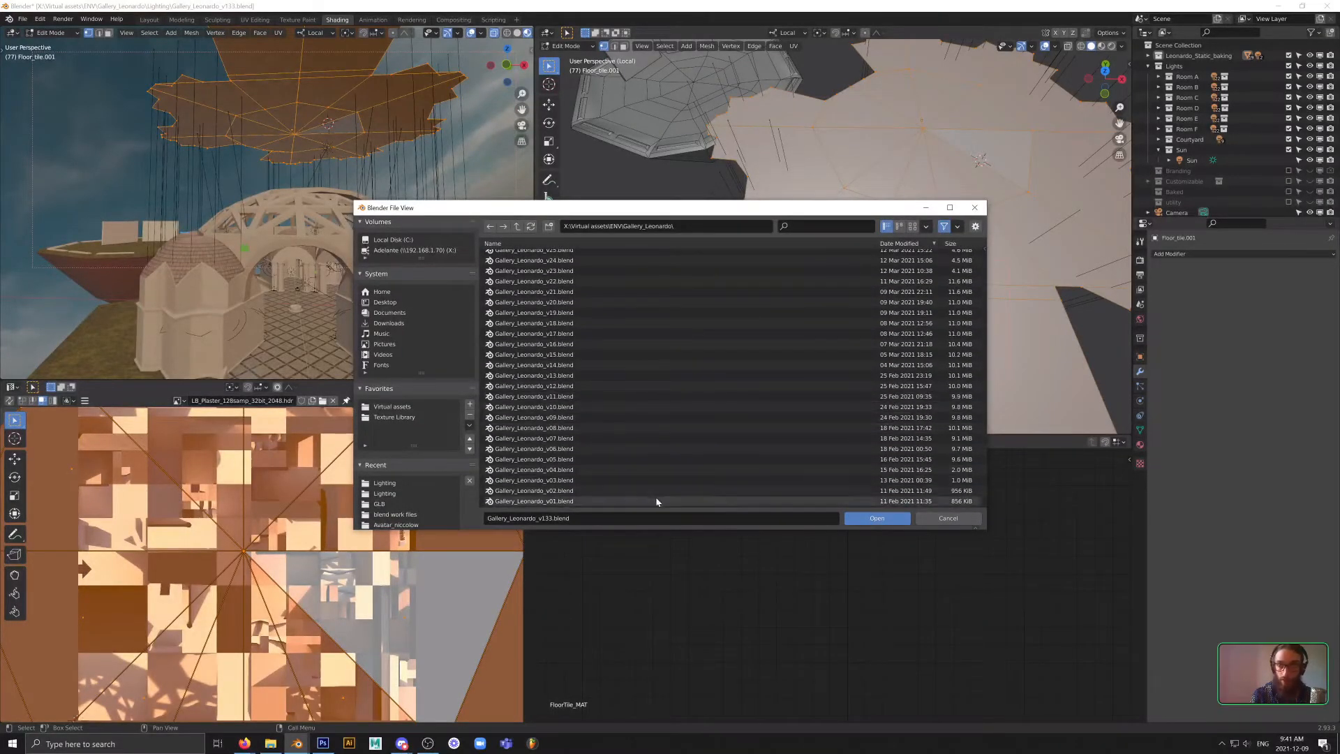
pyautogui.click(674, 501)
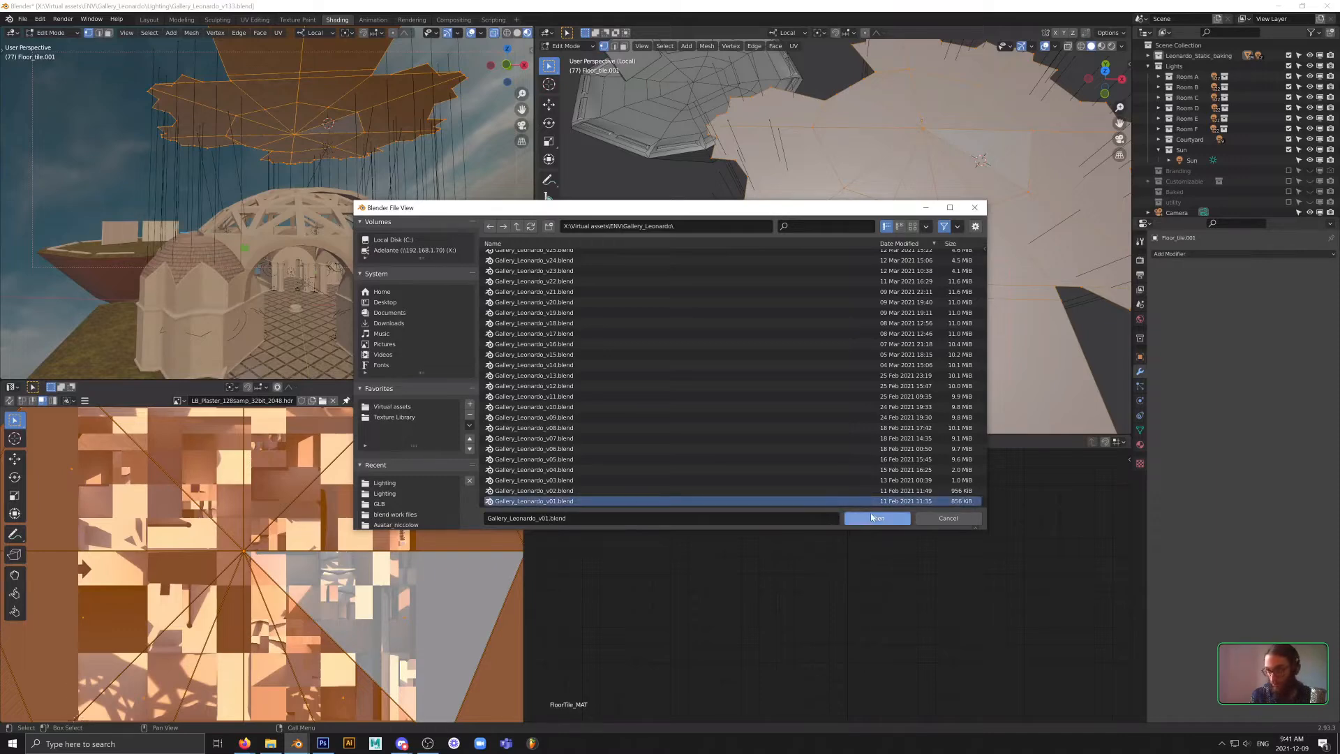
pyautogui.click(663, 395)
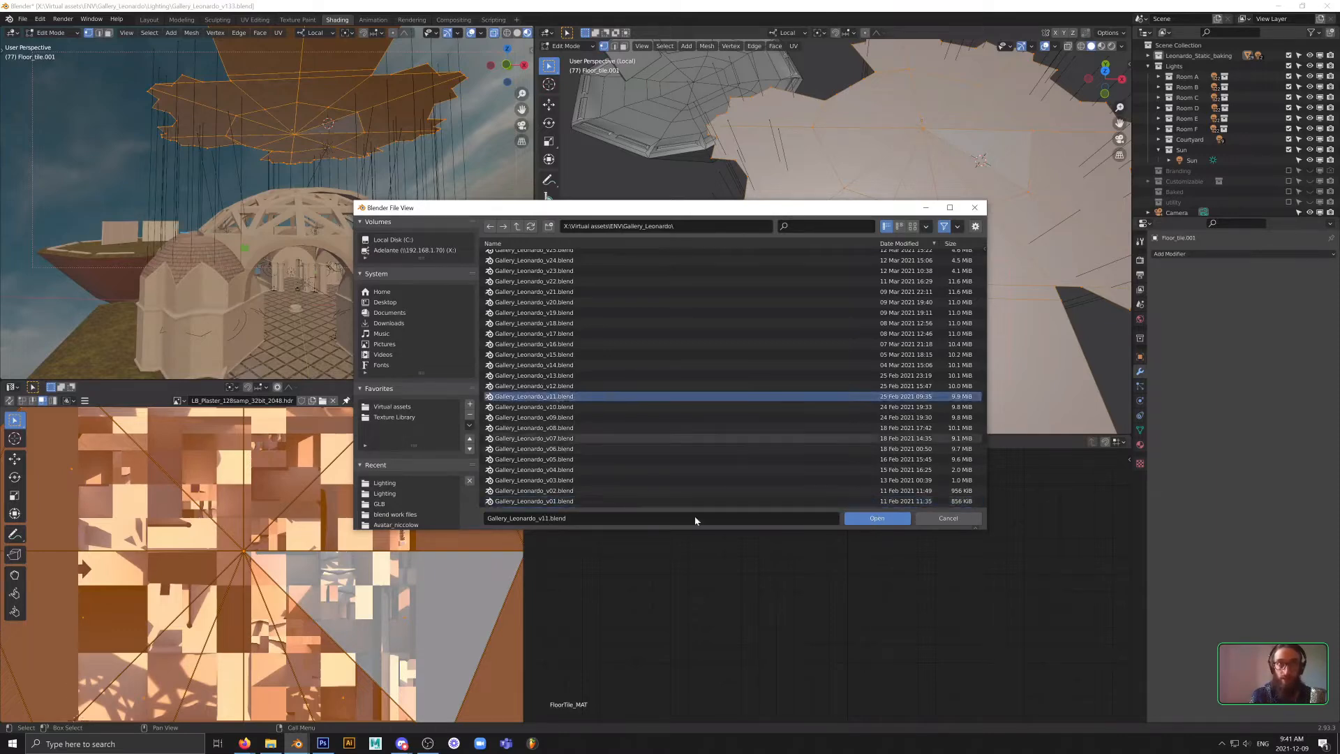
pyautogui.click(869, 518)
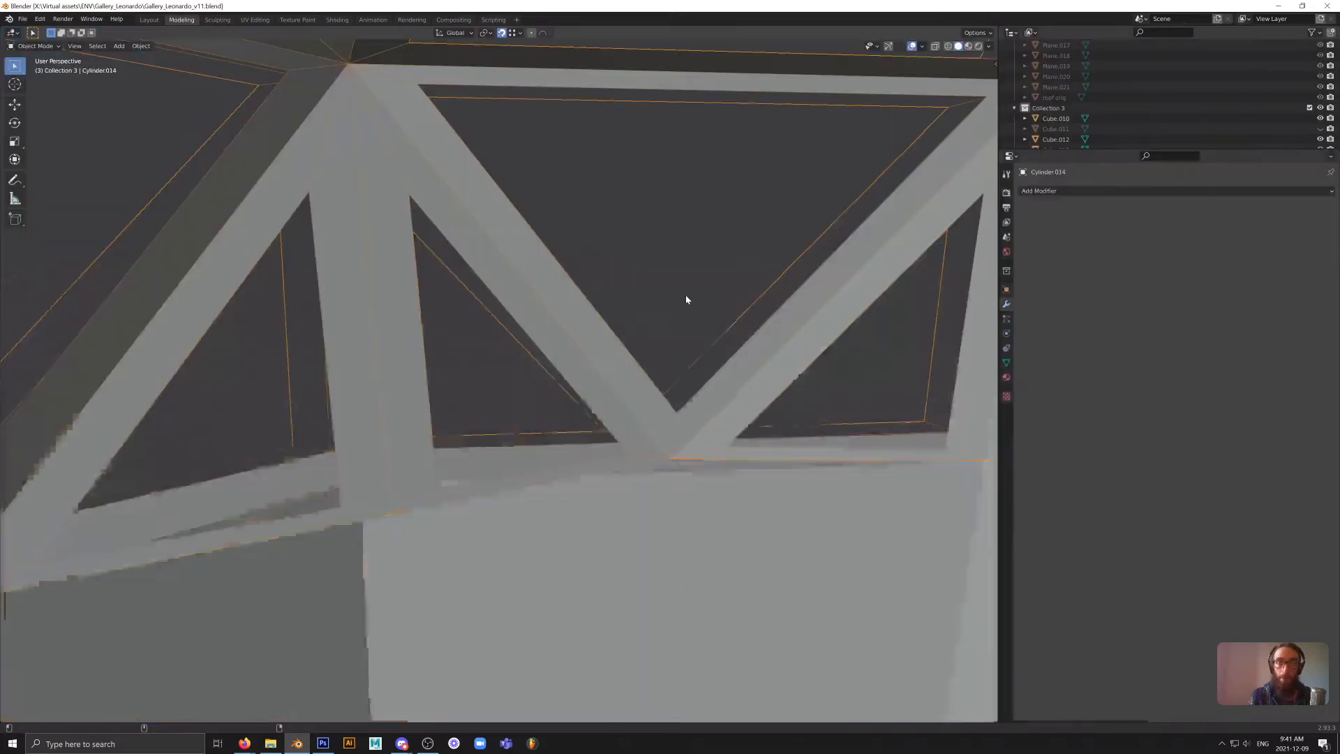
# - Examine the early gallery version's overall layout, from the large polygonal dome building to the domed rooms on the island
pyautogui.scroll(-10, 689, 338)
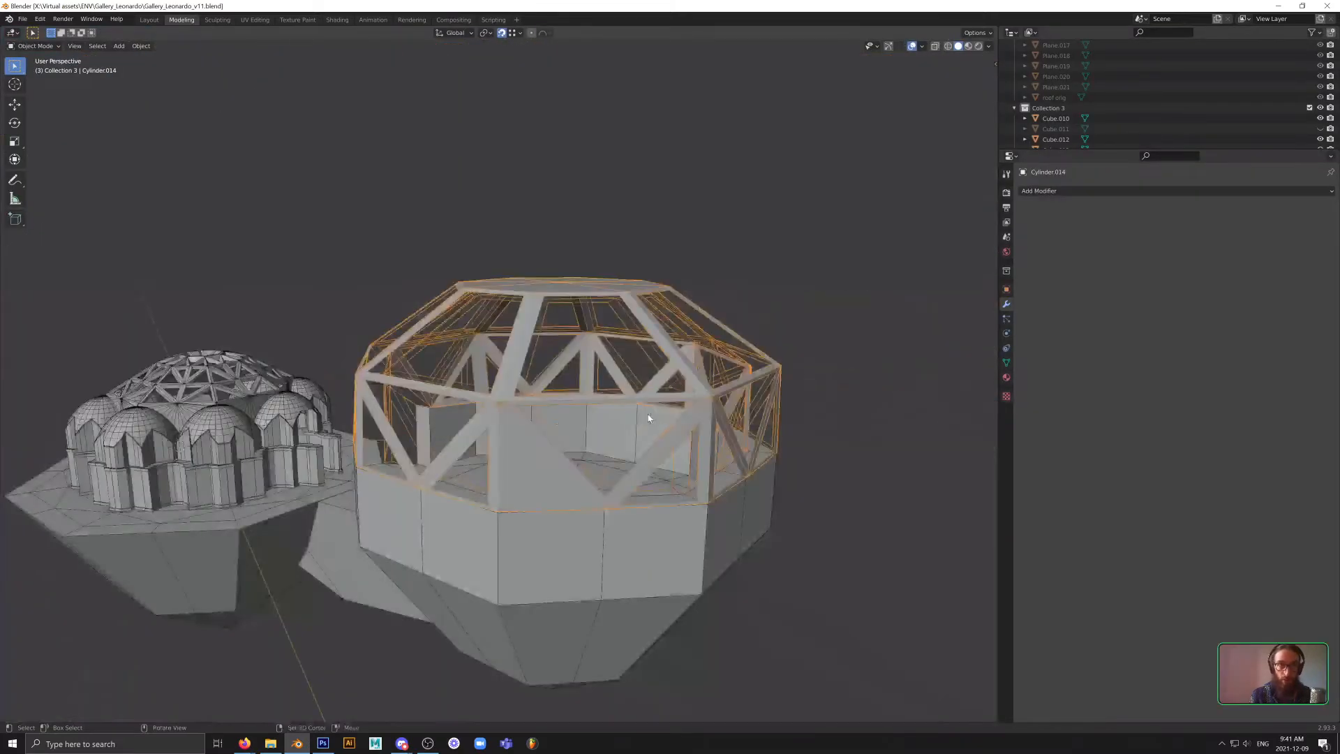
pyautogui.moveTo(661, 421); pyautogui.dragTo(438, 382, button='middle')
pyautogui.scroll(3, 438, 379)
pyautogui.moveTo(559, 534); pyautogui.dragTo(675, 551, button='middle')
pyautogui.press('Tab')
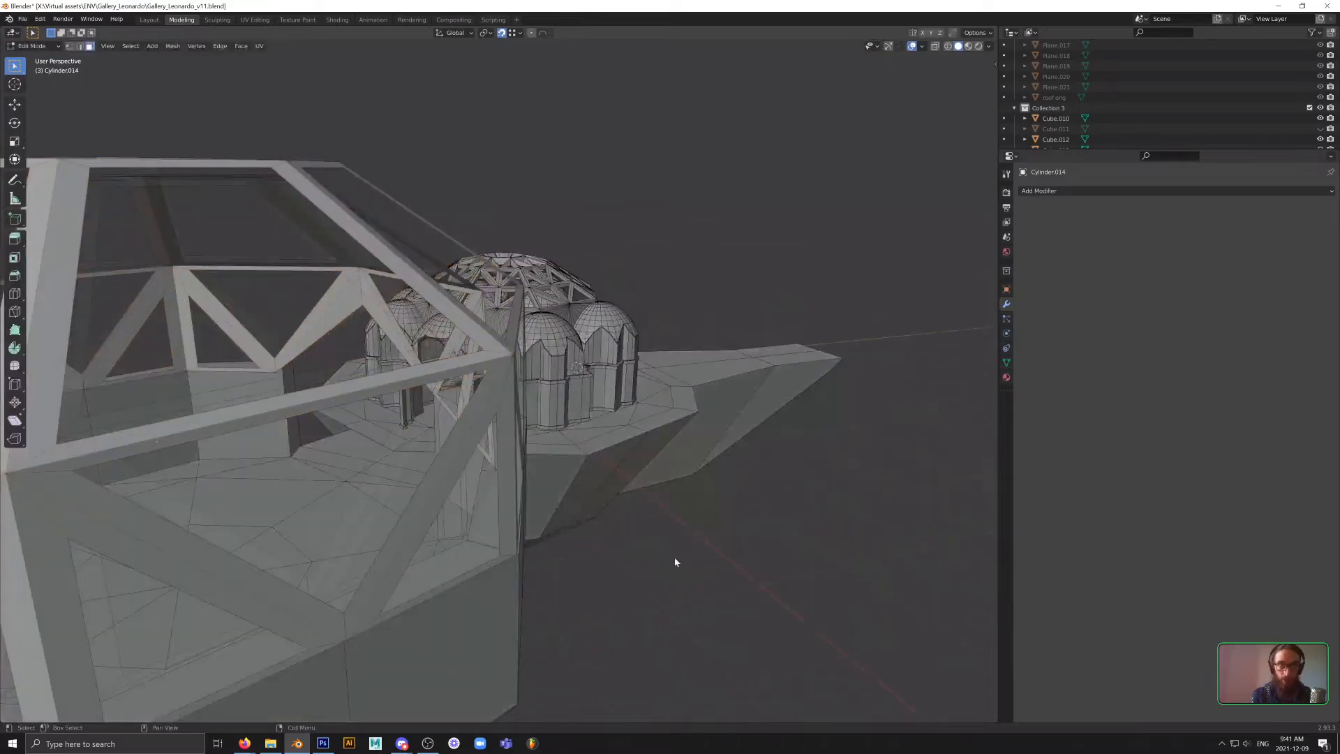
pyautogui.press('Tab')
pyautogui.moveTo(656, 561); pyautogui.dragTo(712, 587)
pyautogui.moveTo(733, 553); pyautogui.dragTo(482, 504, button='middle')
pyautogui.moveTo(564, 504); pyautogui.dragTo(589, 536, button='middle')
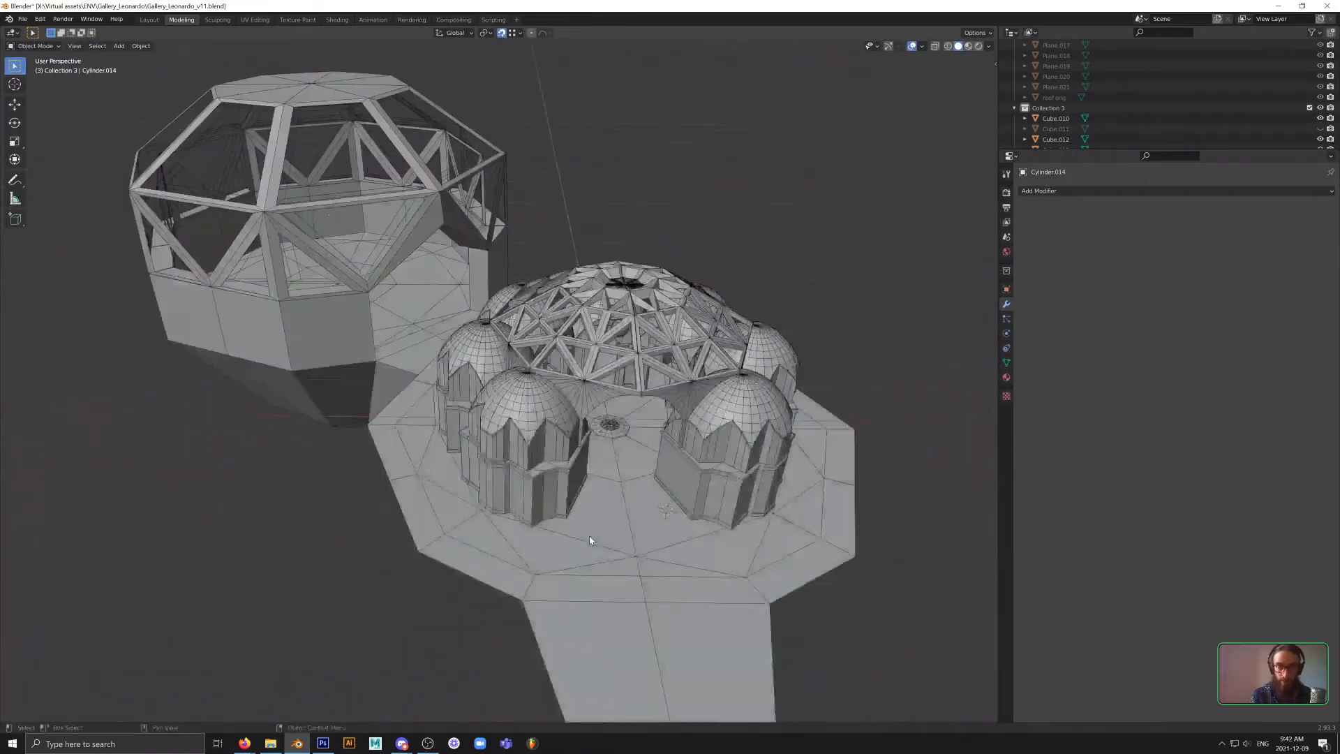
# - Examine the early gallery's courtyard rooms and columns from inside, and its lattice roof from above
pyautogui.click(589, 536)
pyautogui.scroll(10, 605, 419)
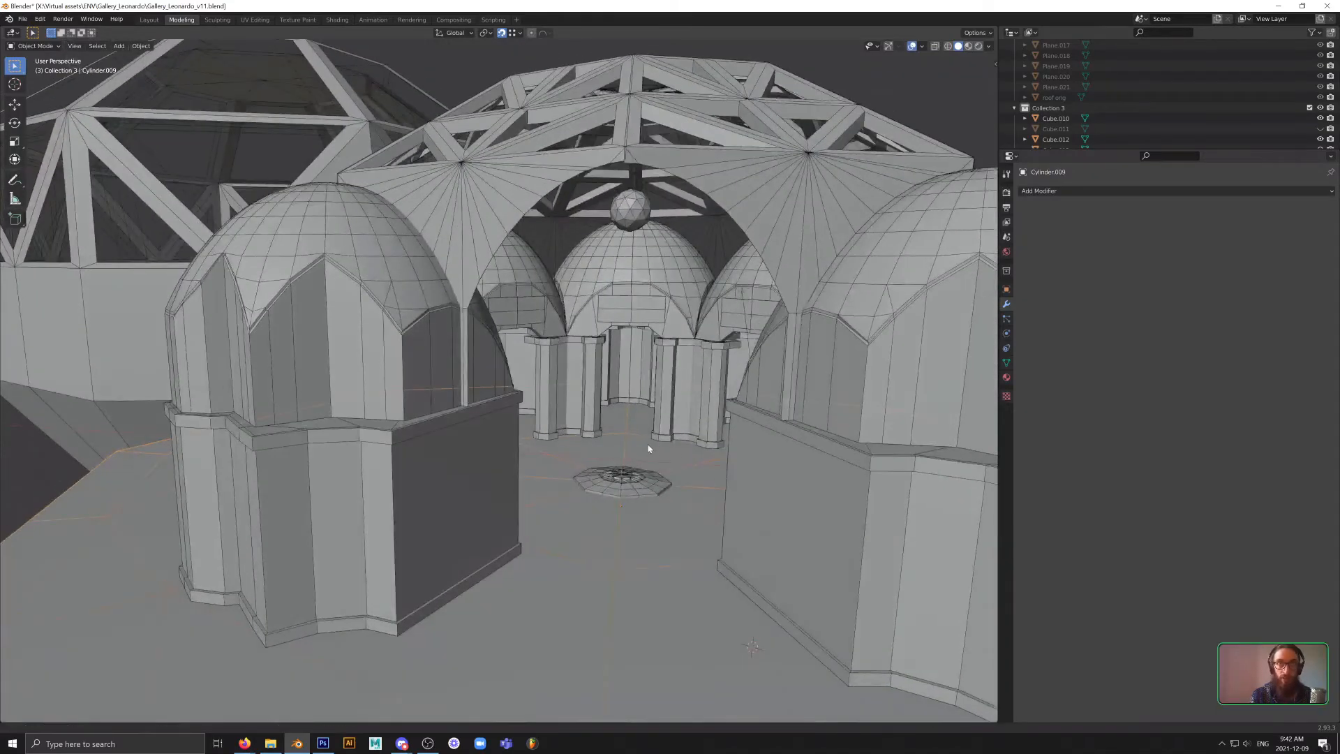
pyautogui.scroll(8, 649, 448)
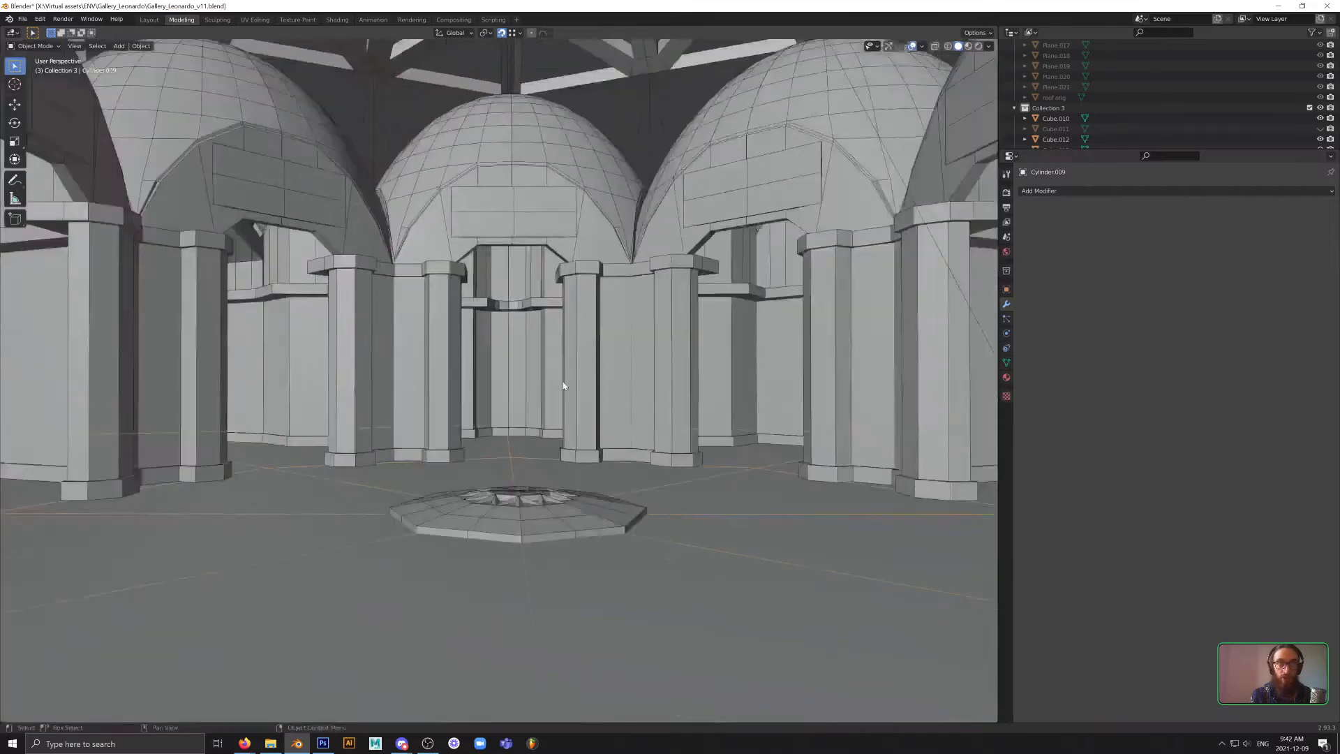
pyautogui.moveTo(563, 386); pyautogui.dragTo(641, 402, button='middle')
pyautogui.scroll(-10, 705, 409)
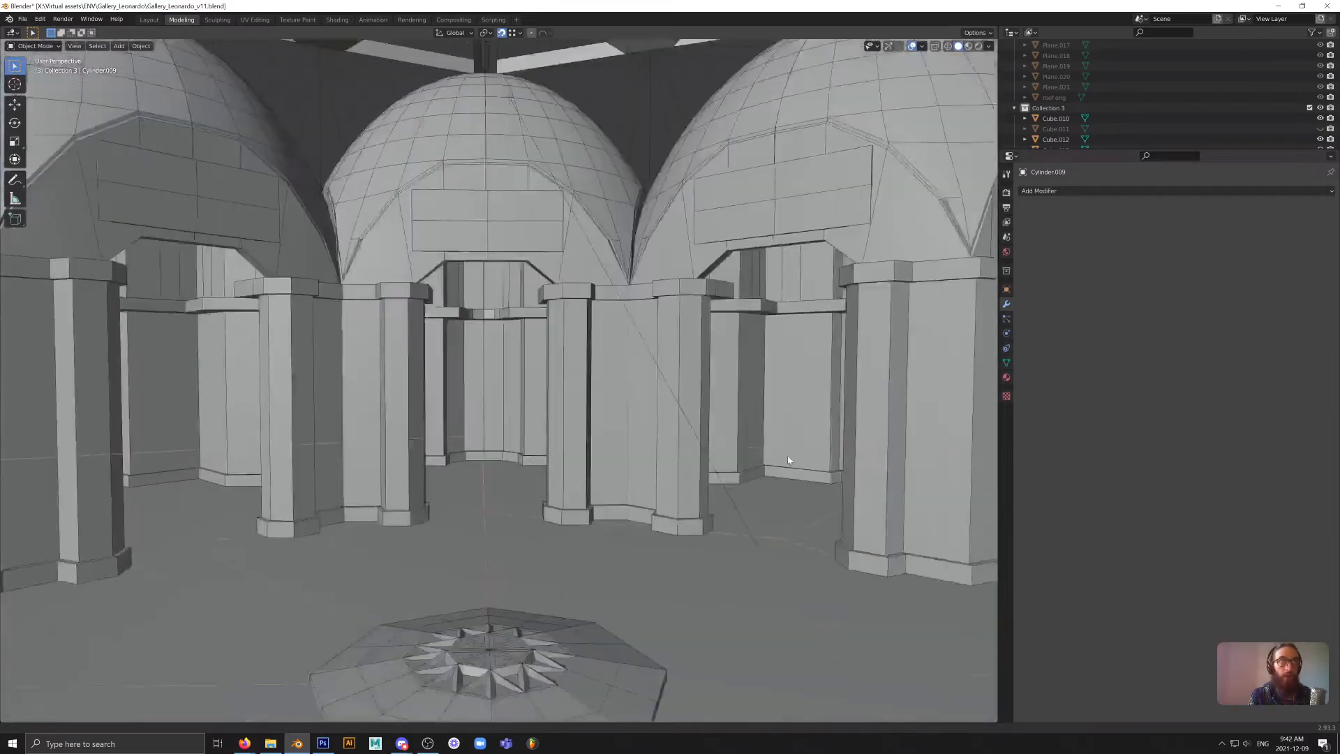
pyautogui.scroll(-5, 611, 358)
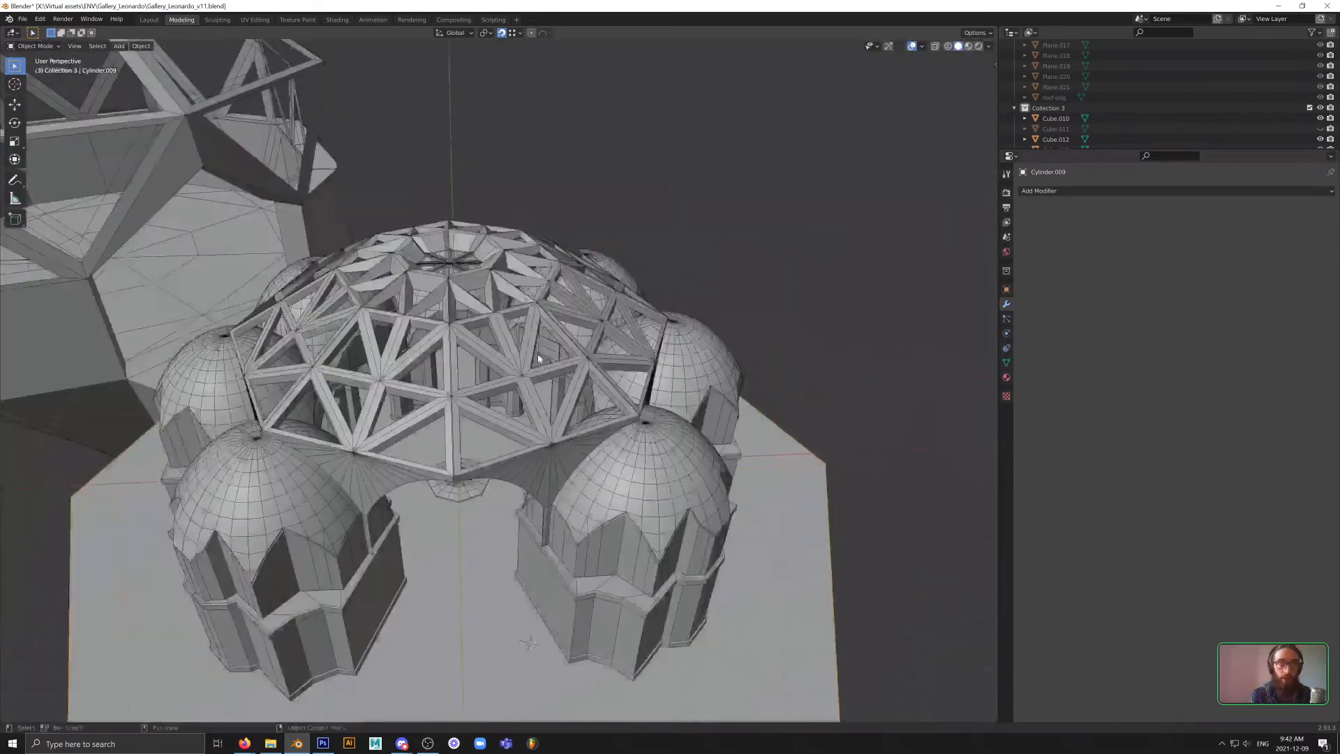
pyautogui.click(600, 363)
pyautogui.scroll(4, 679, 384)
pyautogui.scroll(6, 679, 384)
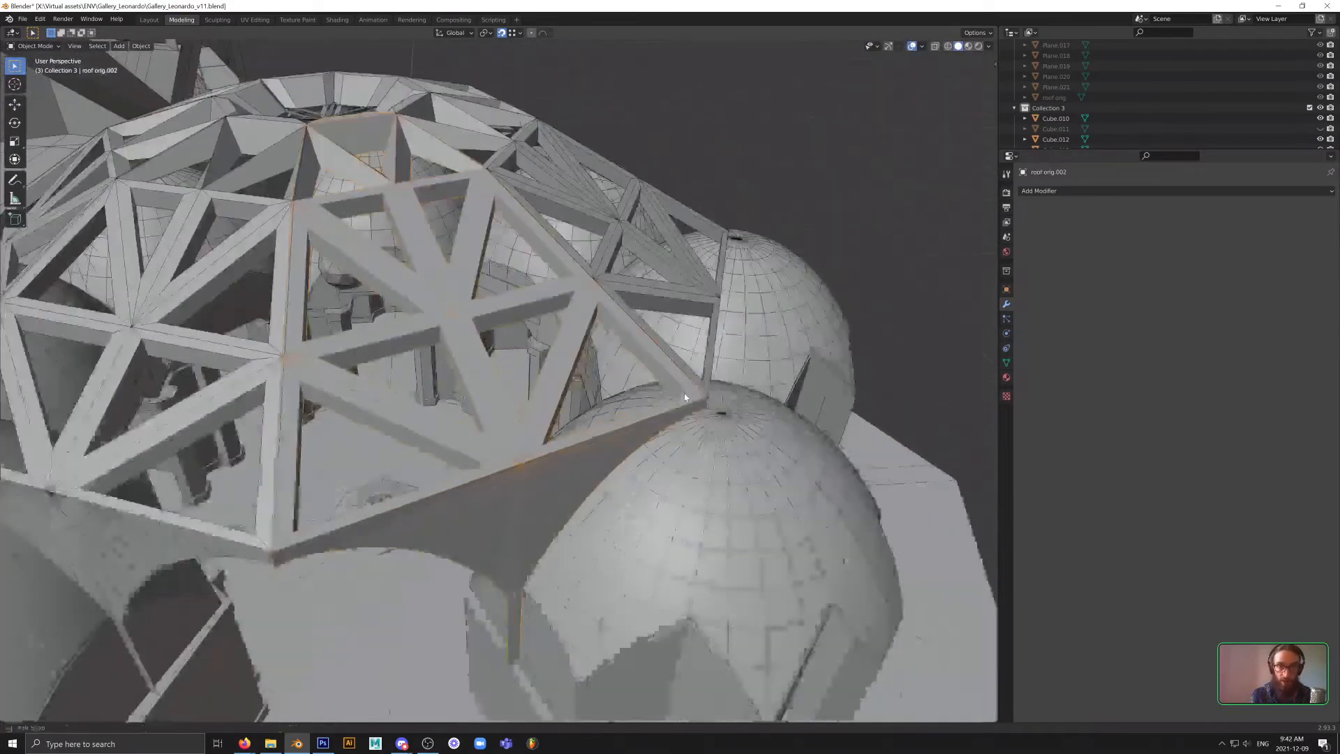
pyautogui.scroll(5, 684, 534)
pyautogui.scroll(6, 542, 407)
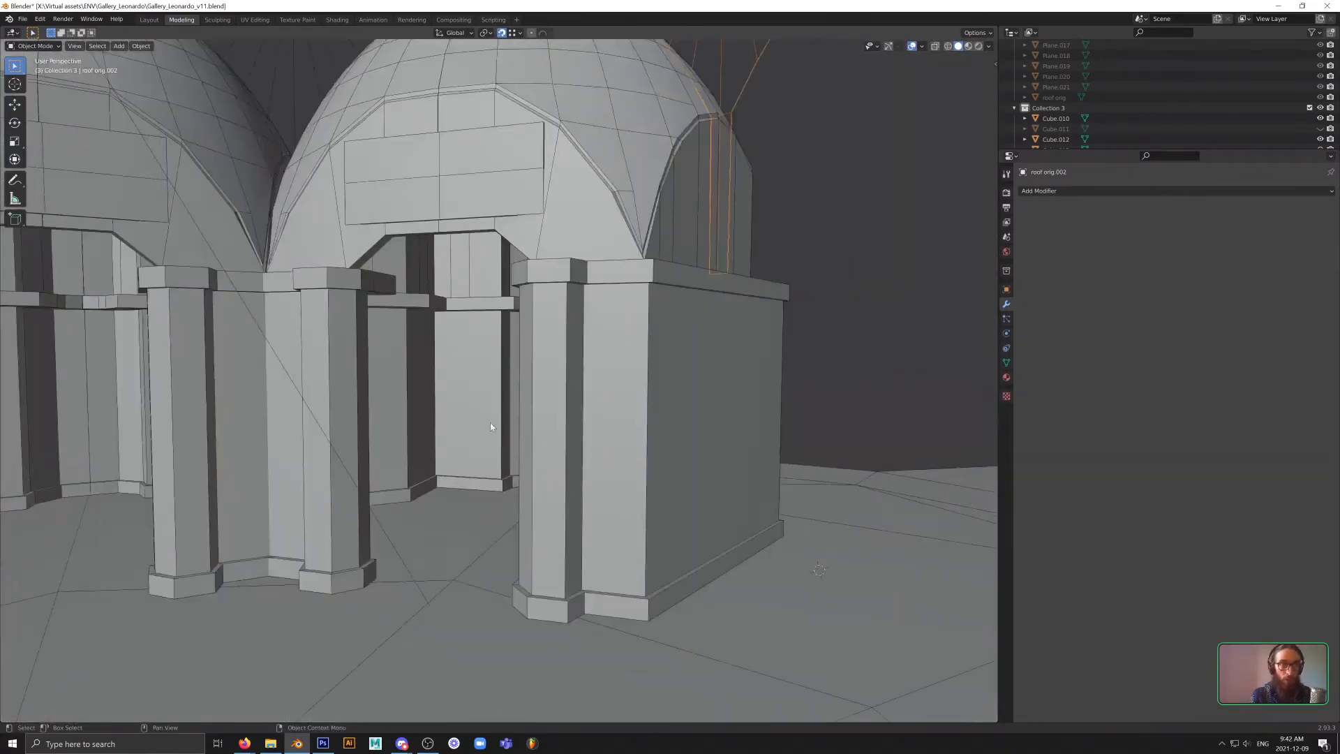
pyautogui.keyDown('shift'); pyautogui.moveTo(490, 423); pyautogui.dragTo(503, 403, button='middle'); pyautogui.keyUp('shift')
# - Try moving the individual wall-and-column objects Plane.026 and Plane.025 at the room doorways
pyautogui.click(503, 403)
pyautogui.press('g')
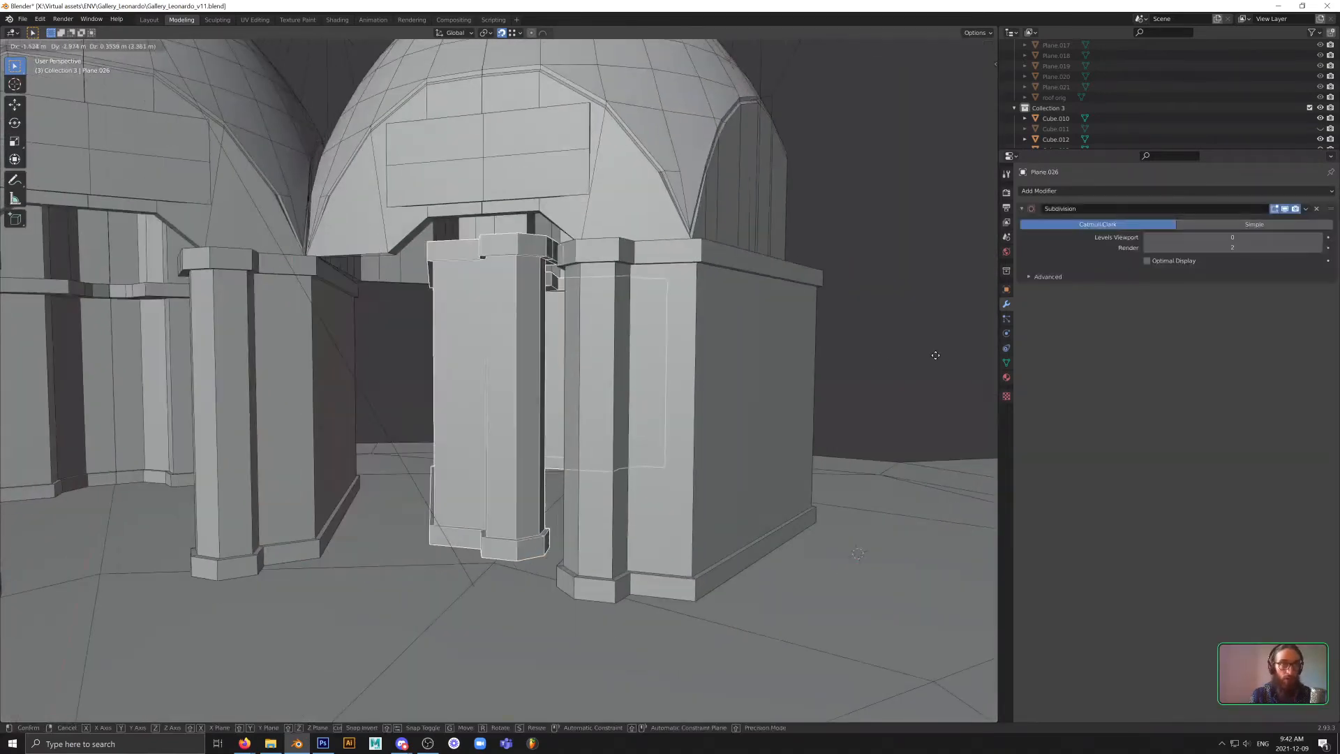
pyautogui.click(1002, 348)
pyautogui.moveTo(507, 479); pyautogui.dragTo(785, 436, button='middle')
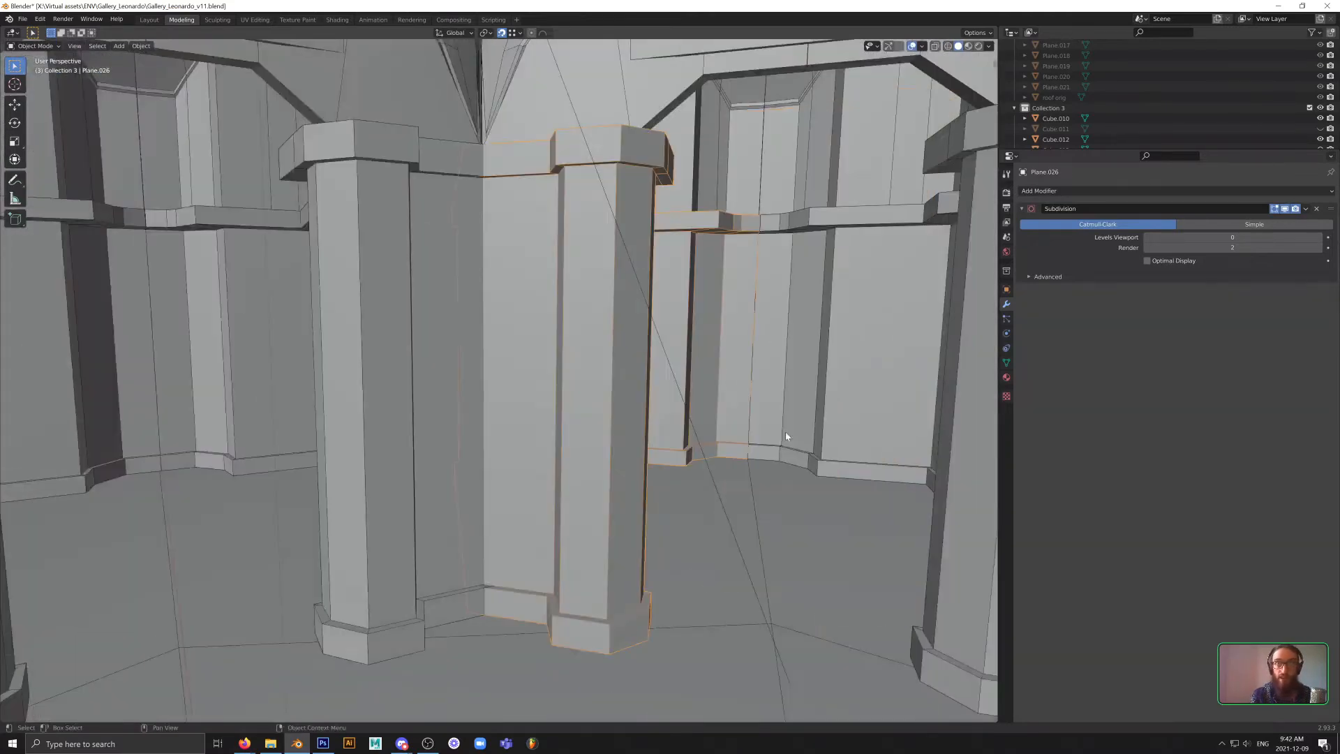
pyautogui.scroll(-5, 700, 435)
pyautogui.click(736, 420)
pyautogui.press('g')
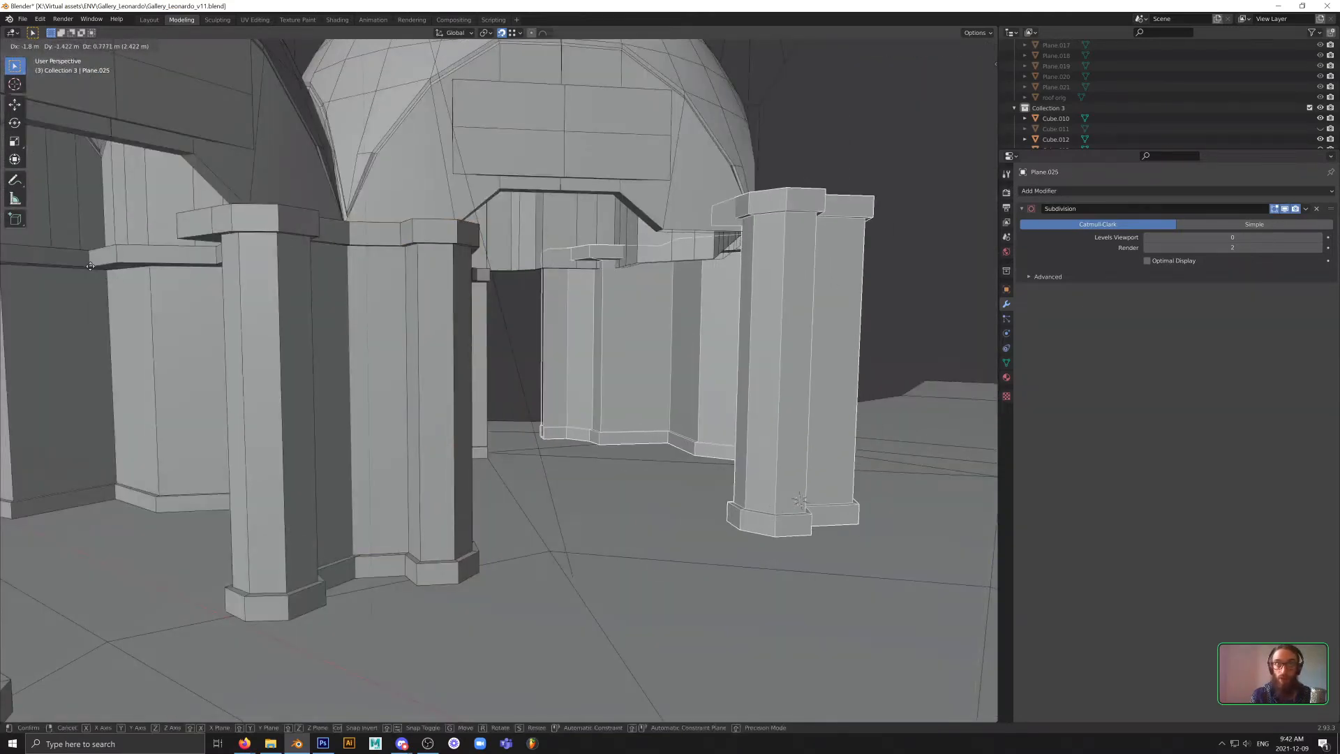
pyautogui.click(841, 246)
# - Edit the mesh of Plane.025, move its wall and column faces, and undo the move
pyautogui.moveTo(801, 249); pyautogui.dragTo(605, 333, button='middle')
pyautogui.press('Tab')
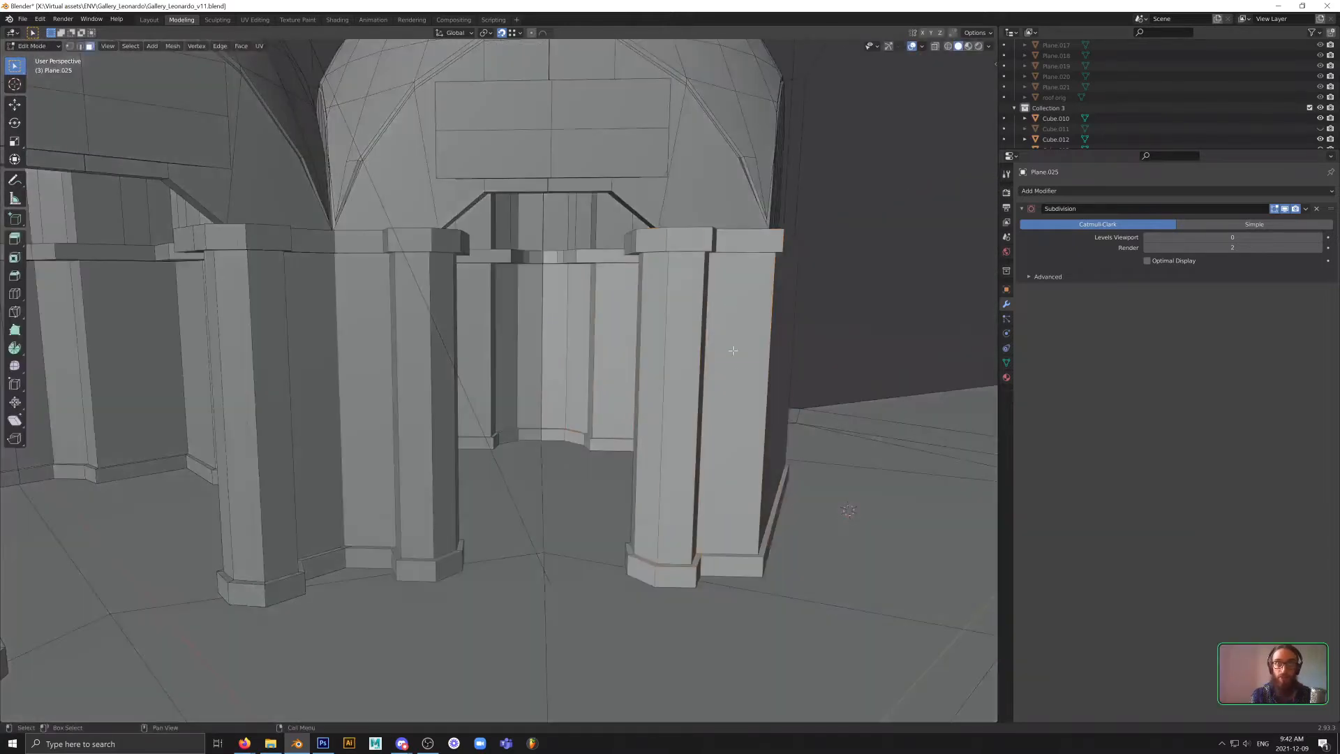
pyautogui.moveTo(650, 284); pyautogui.dragTo(649, 284)
pyautogui.press('g')
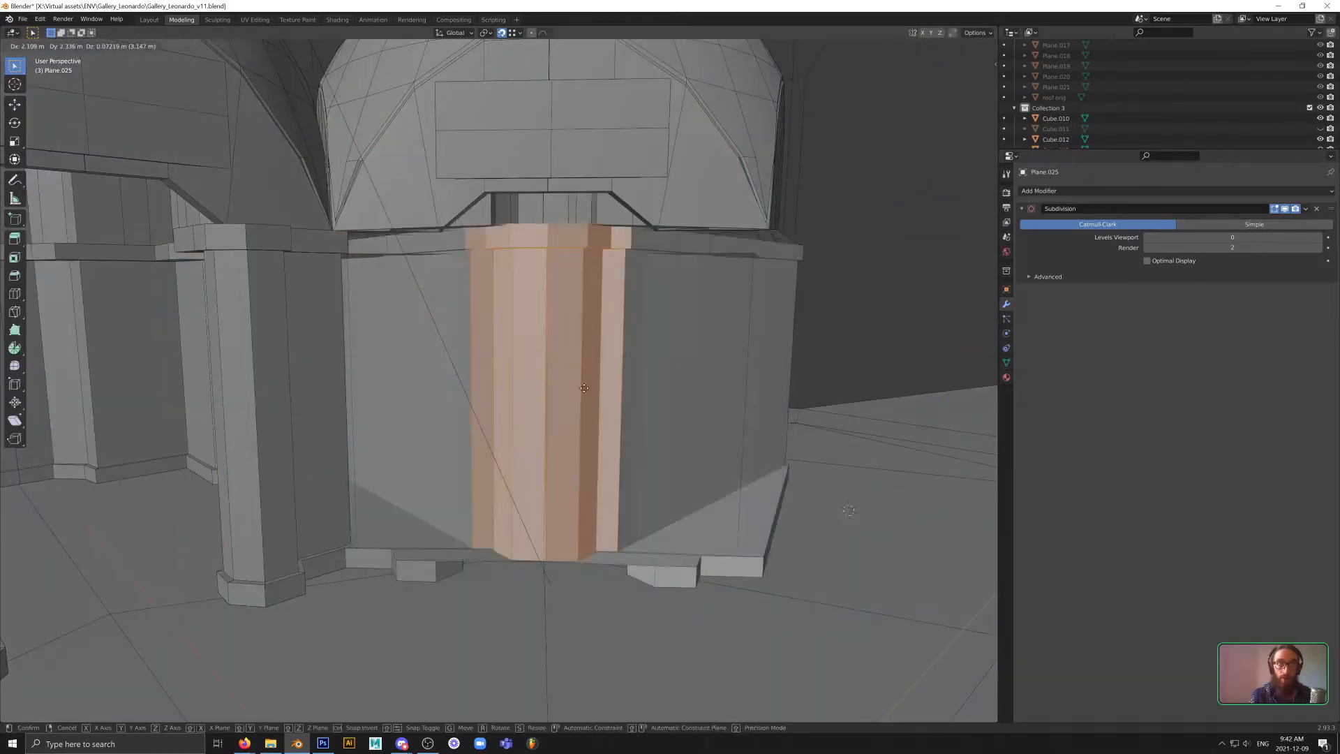
pyautogui.click(677, 324)
pyautogui.hotkey('ctrl', 'z')
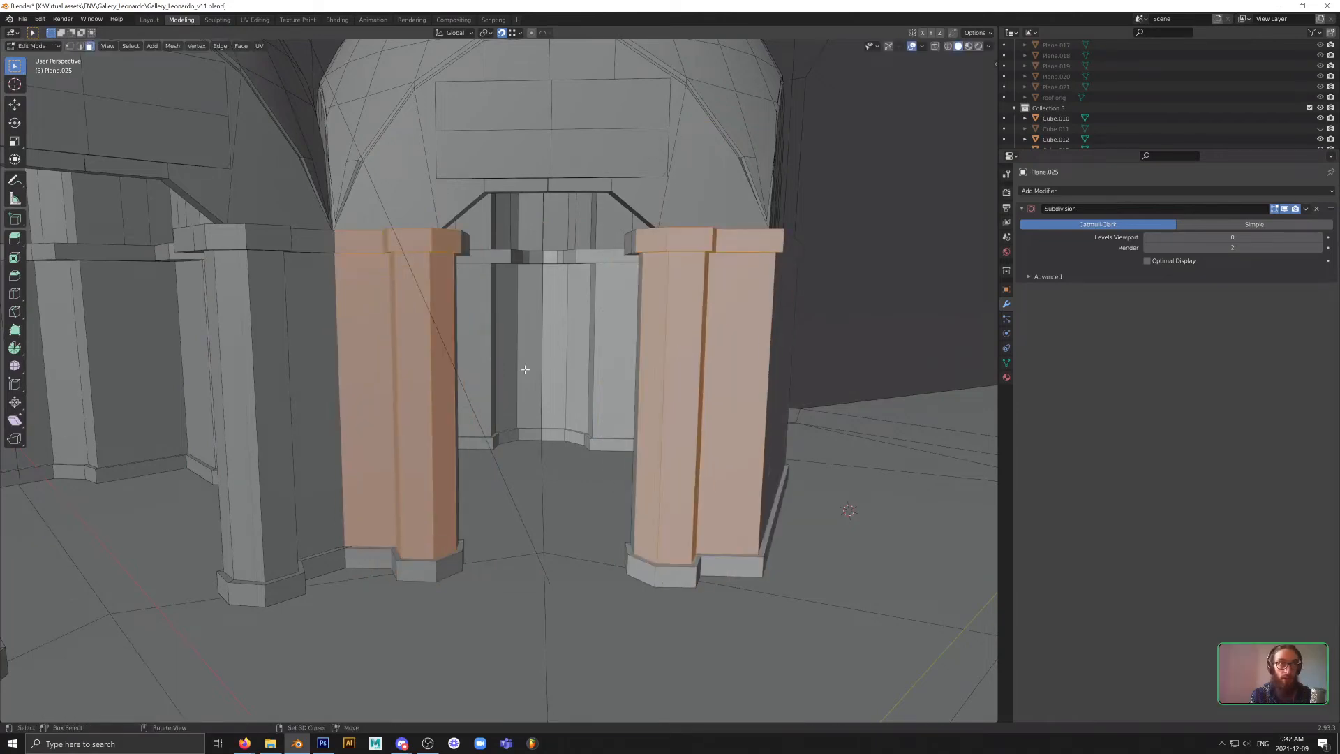
# - Return to object mode, move the neighbouring wall-and-column object Plane.028, and undo the move
pyautogui.moveTo(524, 368); pyautogui.dragTo(479, 362, button='middle')
pyautogui.press('Tab')
pyautogui.keyDown('shift'); pyautogui.moveTo(307, 367); pyautogui.dragTo(475, 353, button='middle'); pyautogui.keyUp('shift')
pyautogui.click(472, 352)
pyautogui.press('g')
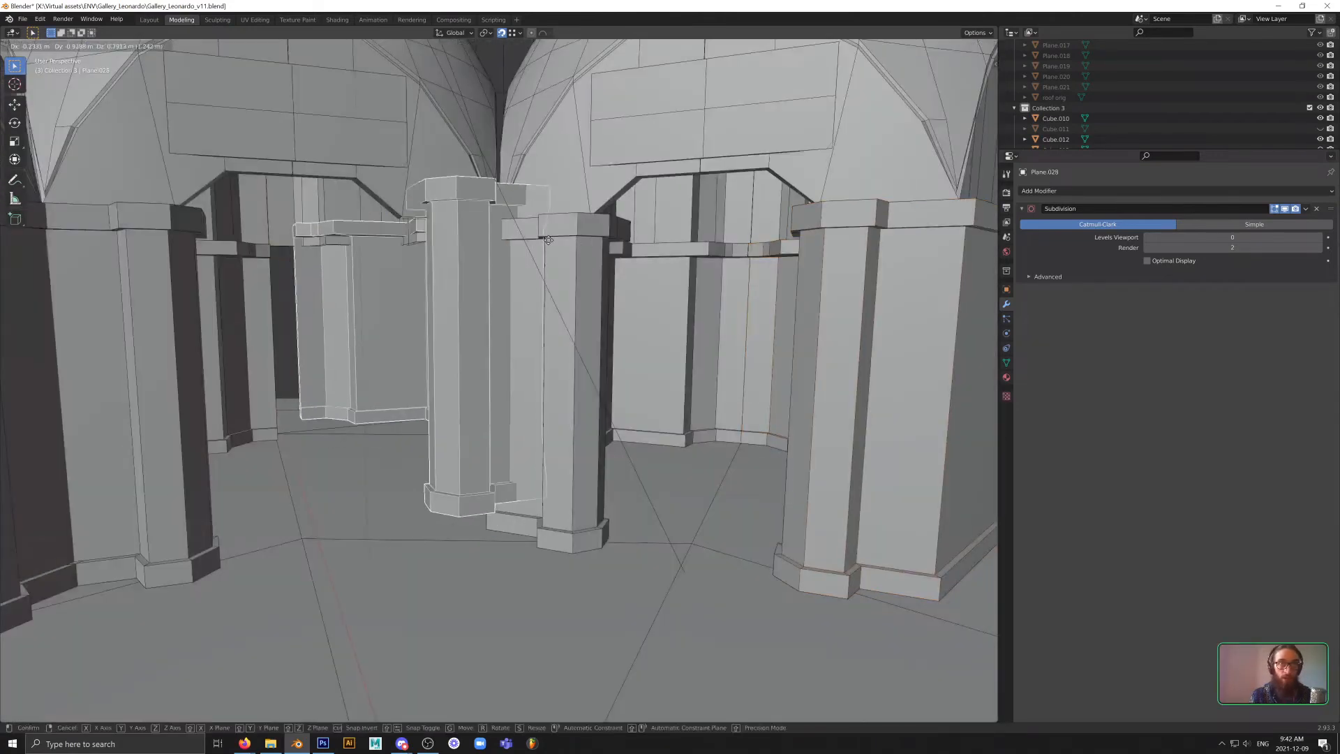
pyautogui.click(455, 296)
pyautogui.hotkey('ctrl', 'z')
# - Move the wall-and-column object Plane.026 at the doorway again and undo the move
pyautogui.moveTo(668, 332); pyautogui.dragTo(559, 323, button='middle')
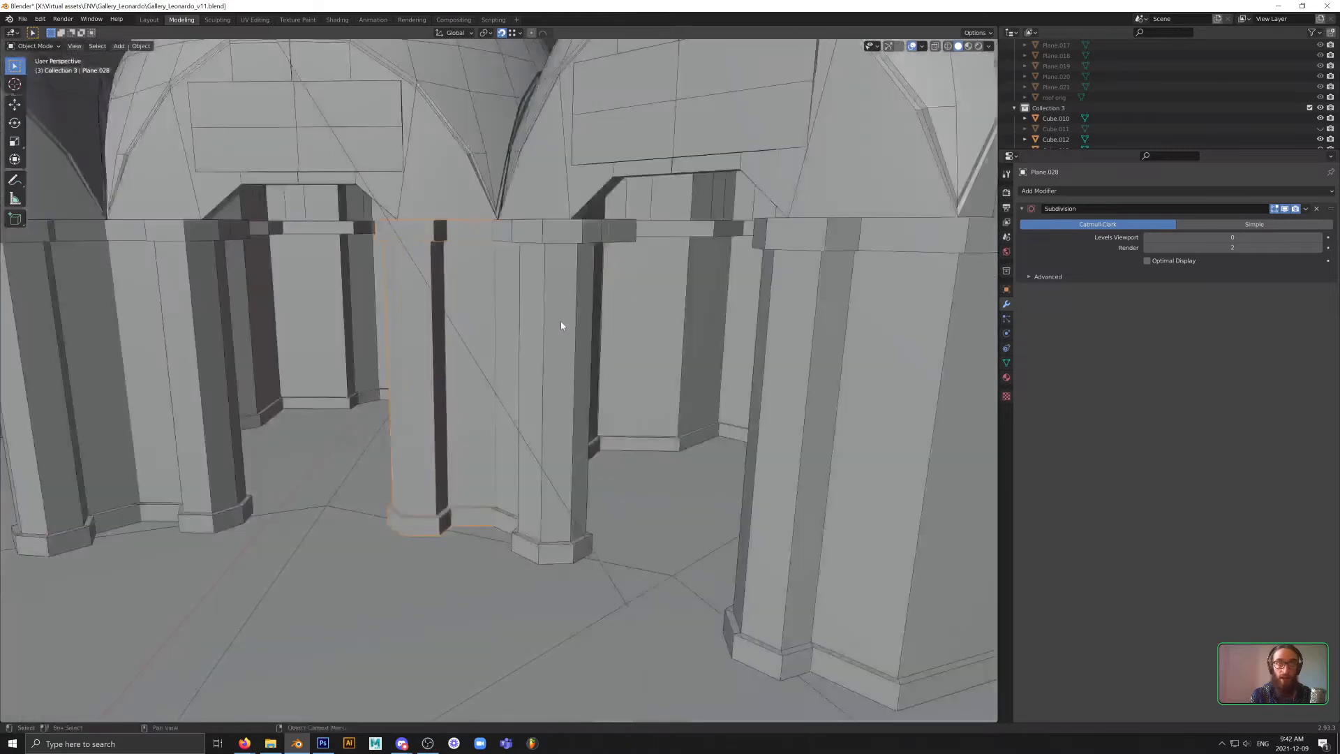
pyautogui.click(685, 342)
pyautogui.moveTo(757, 343); pyautogui.dragTo(690, 341, button='middle')
pyautogui.press('g')
pyautogui.moveTo(489, 356); pyautogui.dragTo(517, 395, button='middle')
pyautogui.click(610, 416)
pyautogui.hotkey('ctrl', 'z')
# - Examine the inner corners of the wall trim on Plane.026 up close
pyautogui.scroll(1, 546, 489)
pyautogui.scroll(8, 516, 395)
pyautogui.moveTo(504, 489); pyautogui.dragTo(508, 548, button='middle')
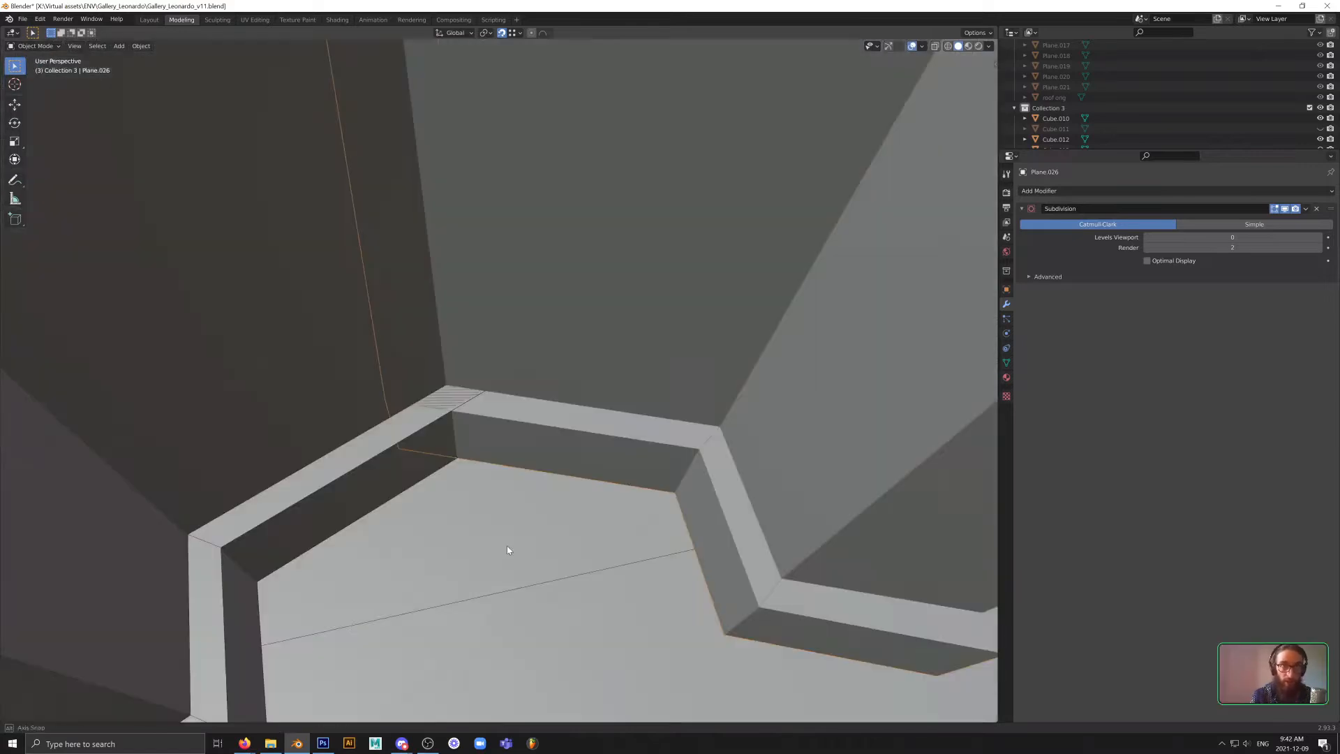
pyautogui.scroll(3, 397, 417)
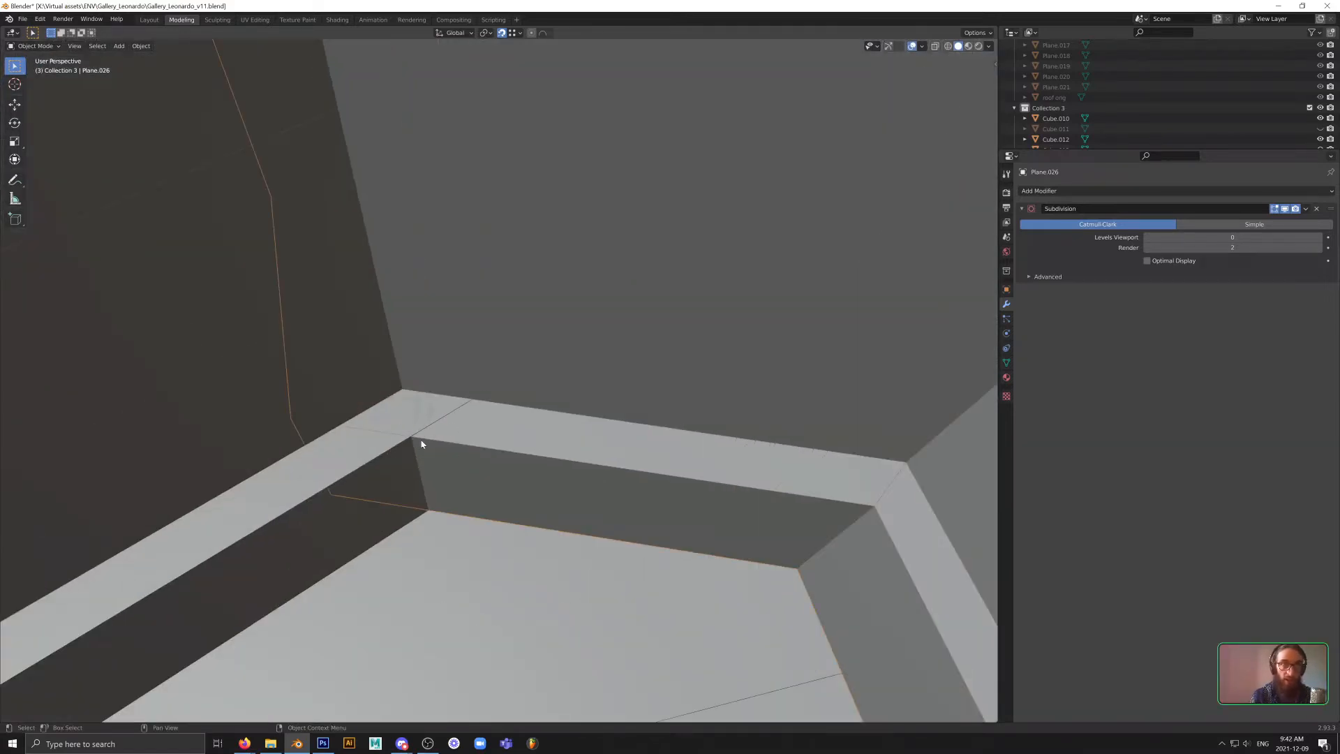
pyautogui.scroll(-7, 422, 444)
pyautogui.keyDown('shift'); pyautogui.moveTo(488, 335); pyautogui.dragTo(563, 492, button='middle'); pyautogui.keyUp('shift')
pyautogui.scroll(-2, 547, 421)
pyautogui.scroll(-6, 520, 497)
# - Select the corner room's dome and examine where its arched wall meets the ledge below
pyautogui.scroll(2, 585, 494)
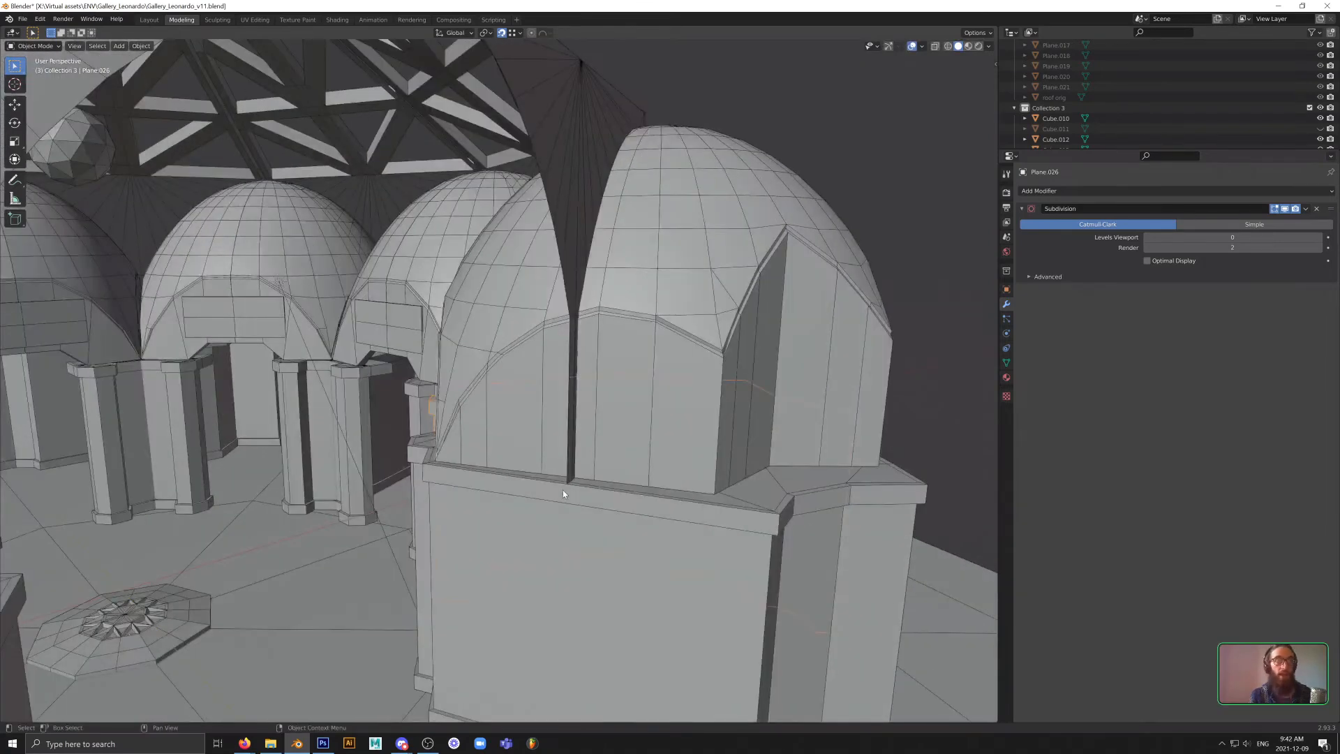
pyautogui.keyDown('shift'); pyautogui.moveTo(627, 538); pyautogui.dragTo(592, 532, button='middle'); pyautogui.keyUp('shift')
pyautogui.scroll(3, 571, 539)
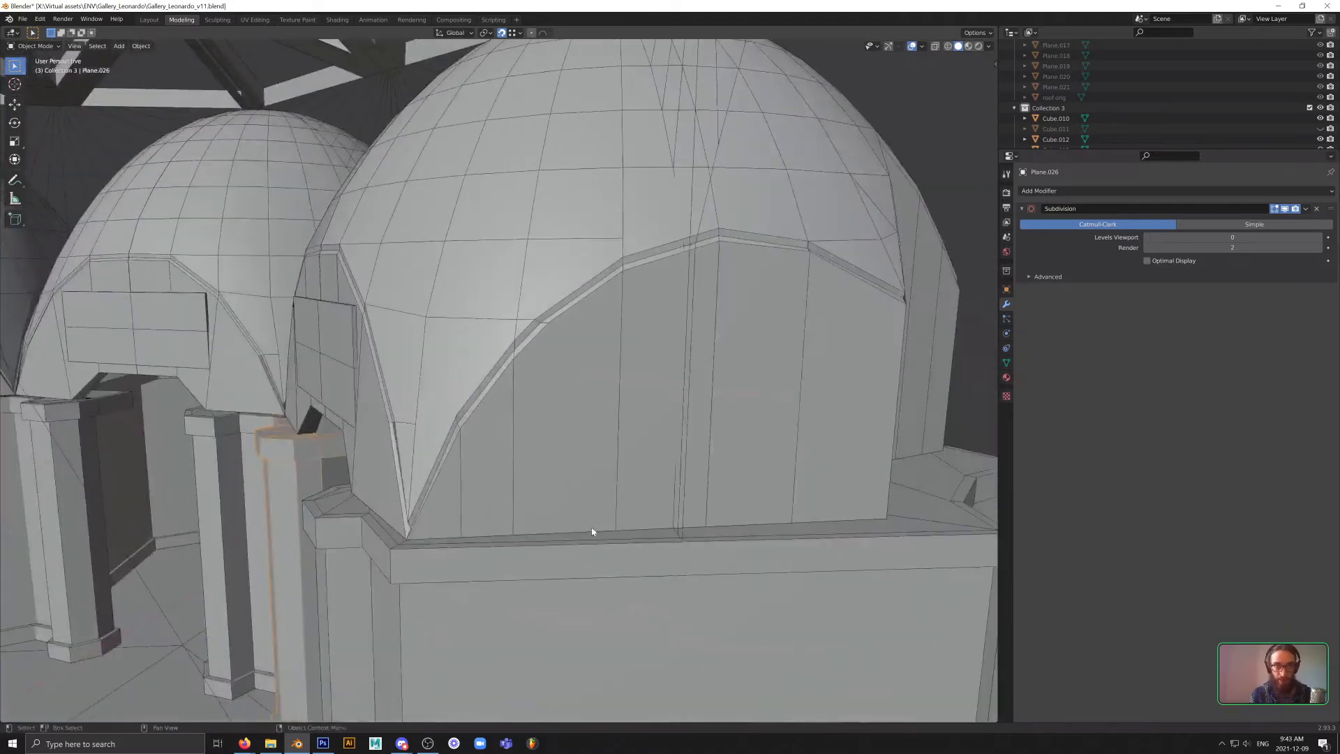
pyautogui.click(548, 476)
pyautogui.scroll(-3, 528, 477)
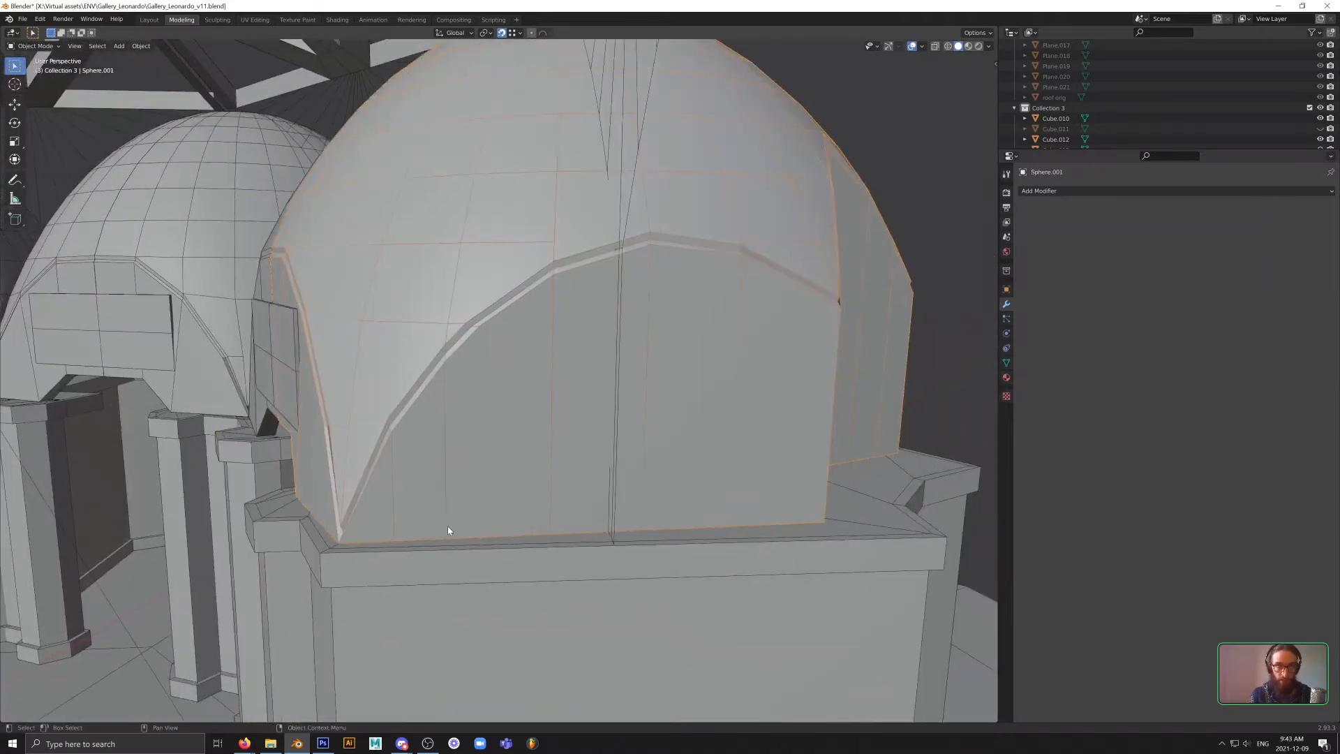
# - Edit the dome mesh, merge the vertices along the arched wall's bottom edge at their center, and undo the merge
pyautogui.press('1')
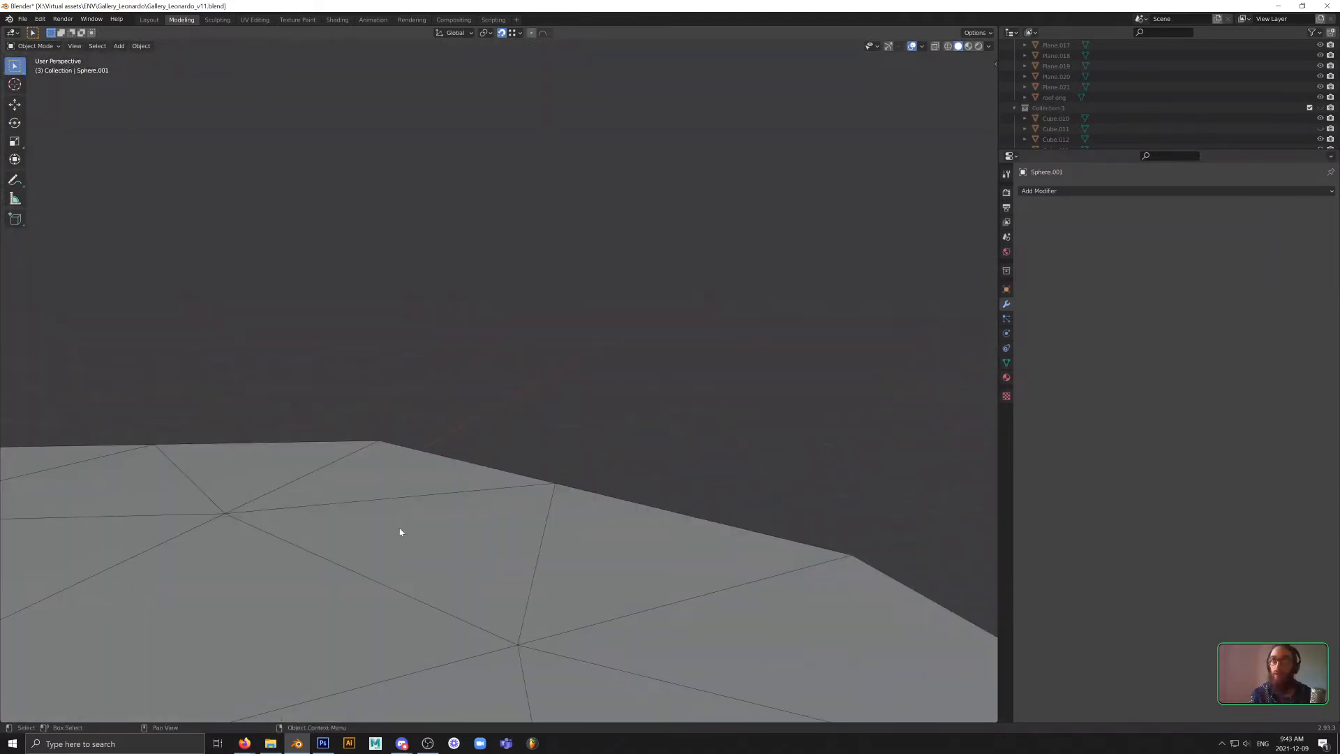
pyautogui.press('2')
pyautogui.press('3')
pyautogui.press('Tab')
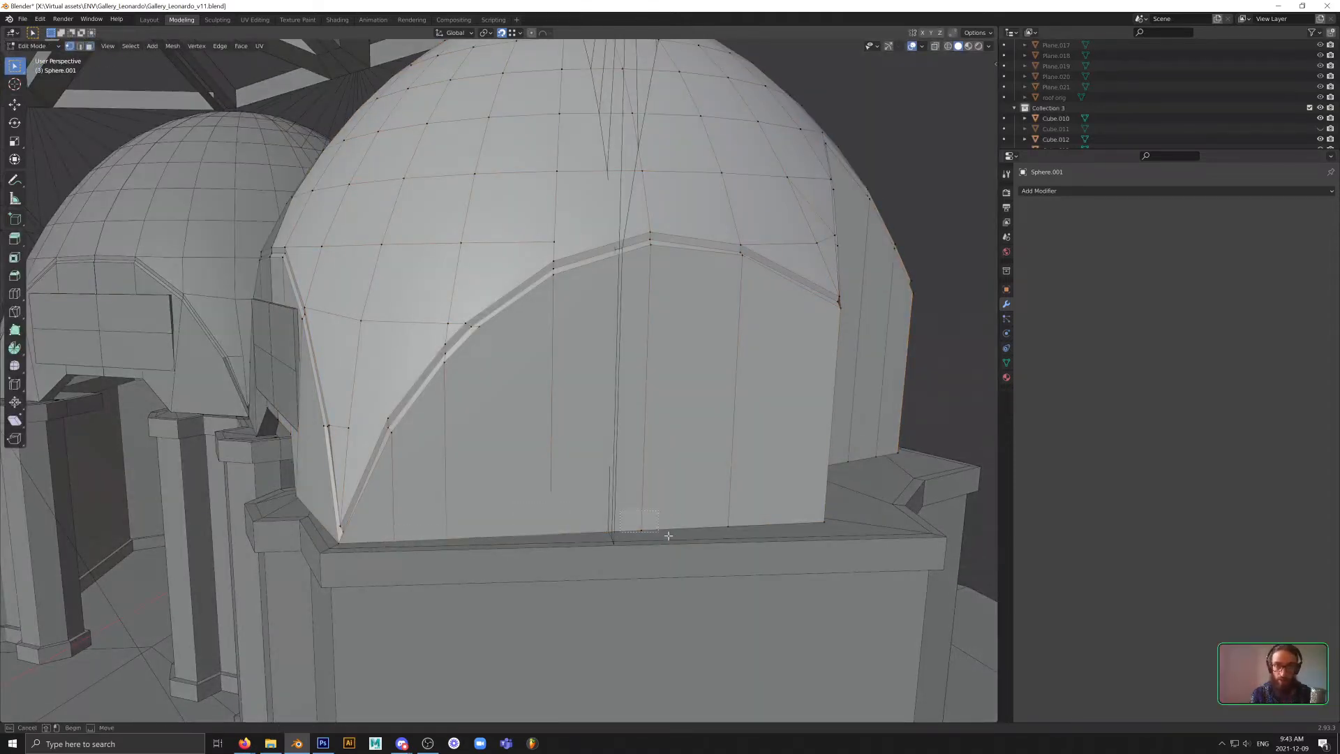
pyautogui.keyDown('shift'); pyautogui.moveTo(712, 518); pyautogui.dragTo(763, 543); pyautogui.keyUp('shift')
pyautogui.rightClick(695, 526)
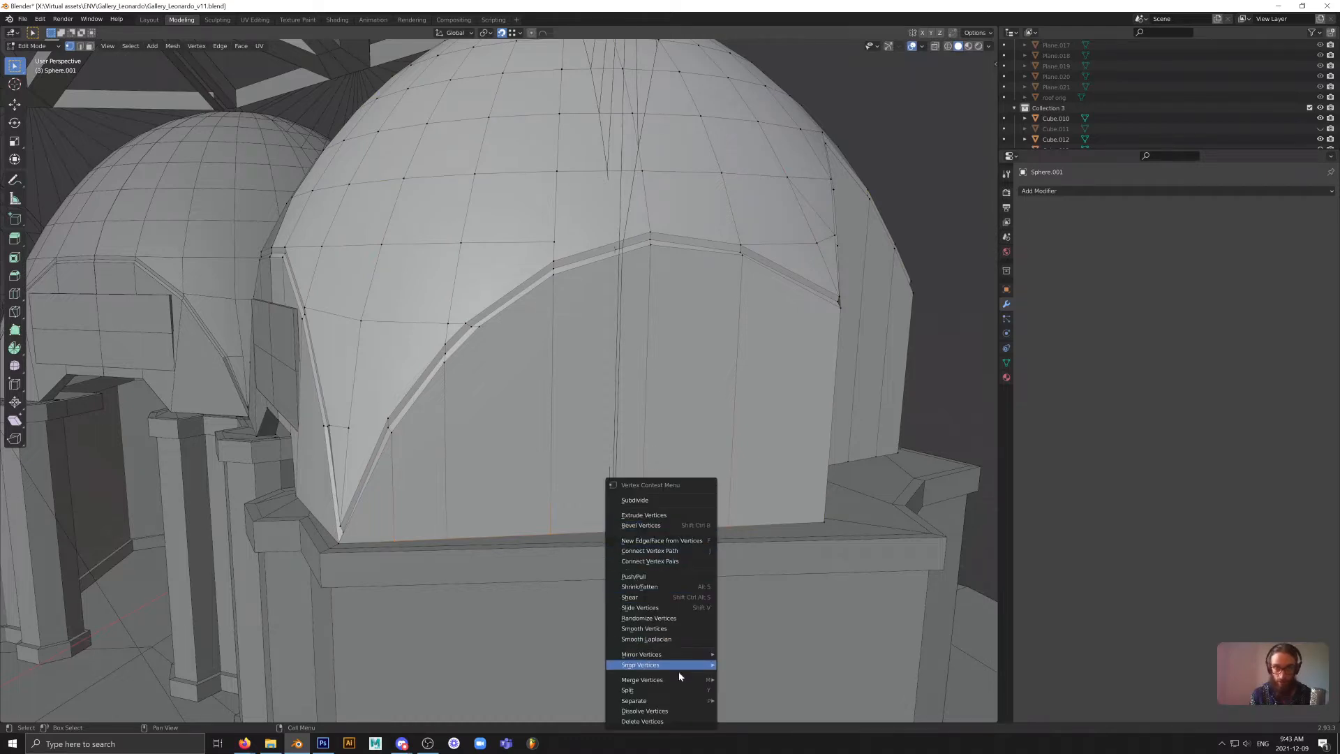
pyautogui.moveTo(681, 679)
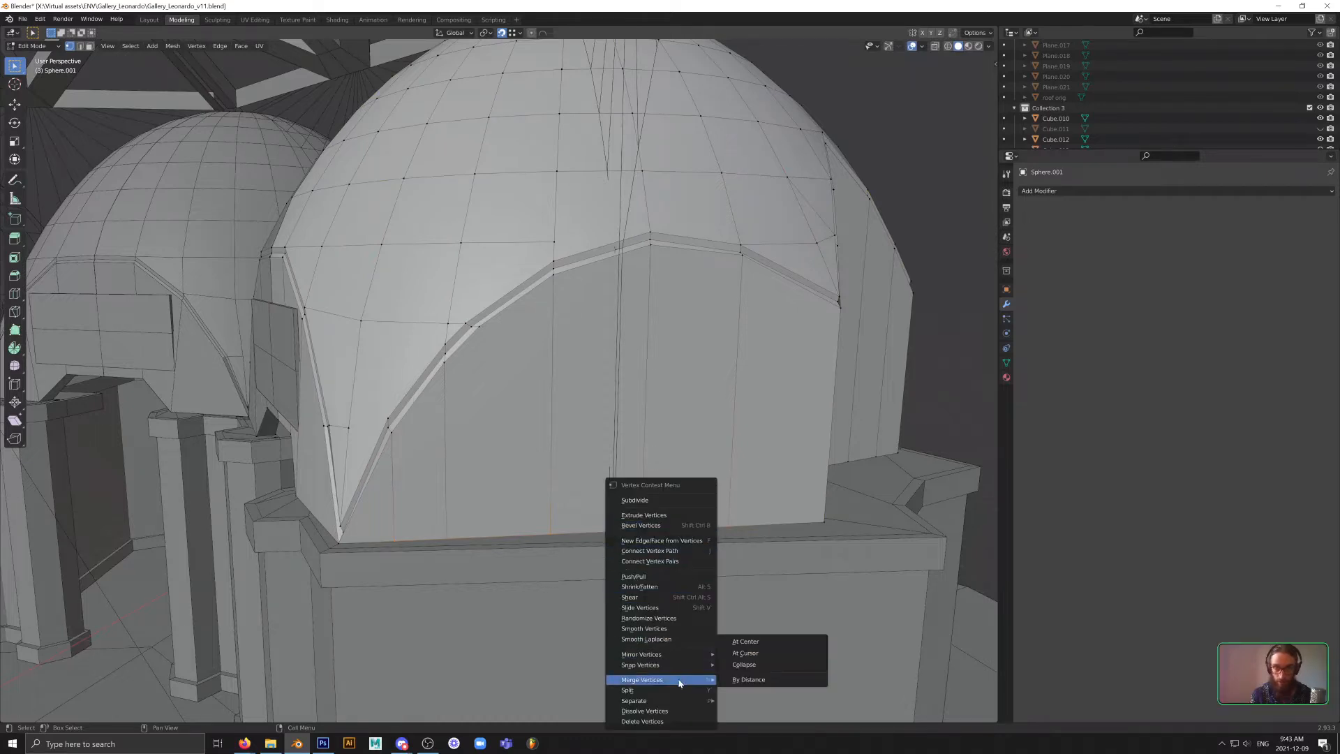
pyautogui.click(773, 640)
pyautogui.moveTo(735, 499)
pyautogui.mouseDown(button='middle')
pyautogui.moveTo(706, 502)
pyautogui.moveTo(717, 501)
pyautogui.mouseUp(button='middle')
pyautogui.hotkey('ctrl', 'z')
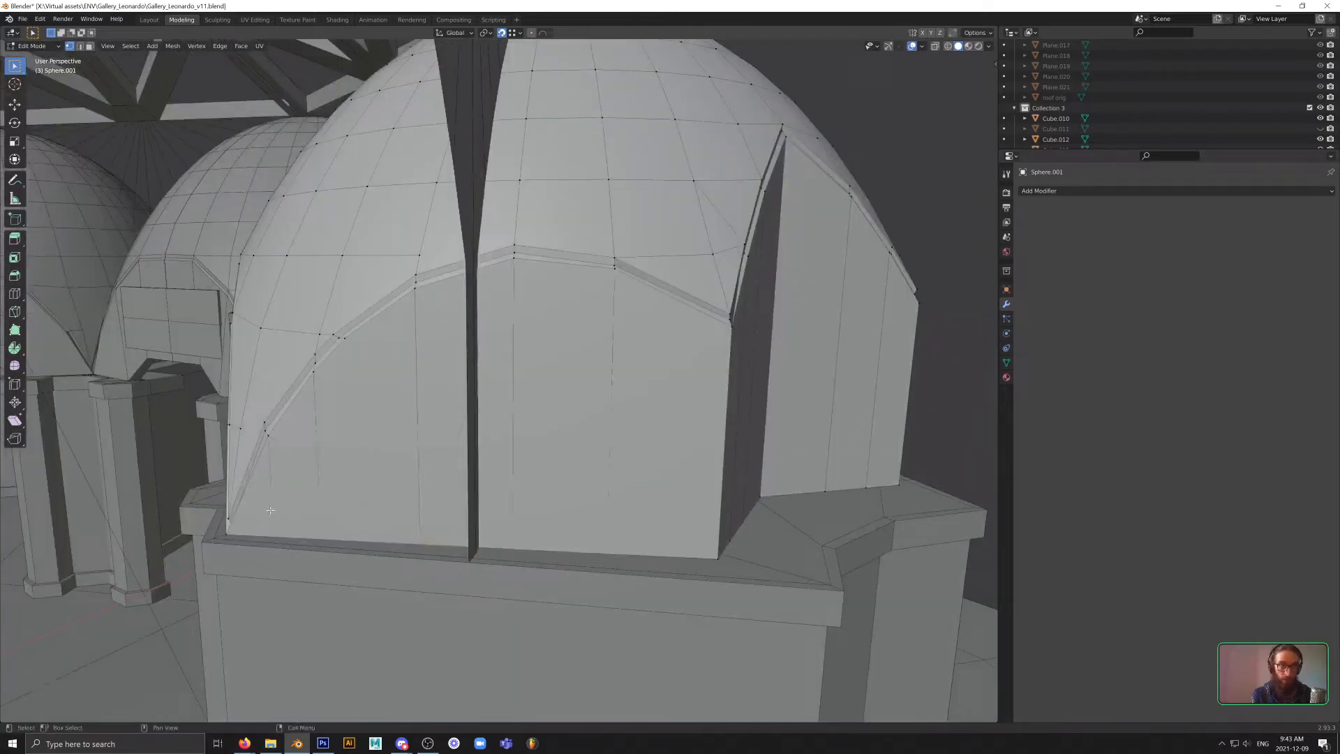
# - Merge the bottom-edge vertices of the dome's arched wall at center again, using the current selection
pyautogui.moveTo(700, 527); pyautogui.dragTo(690, 529, button='middle')
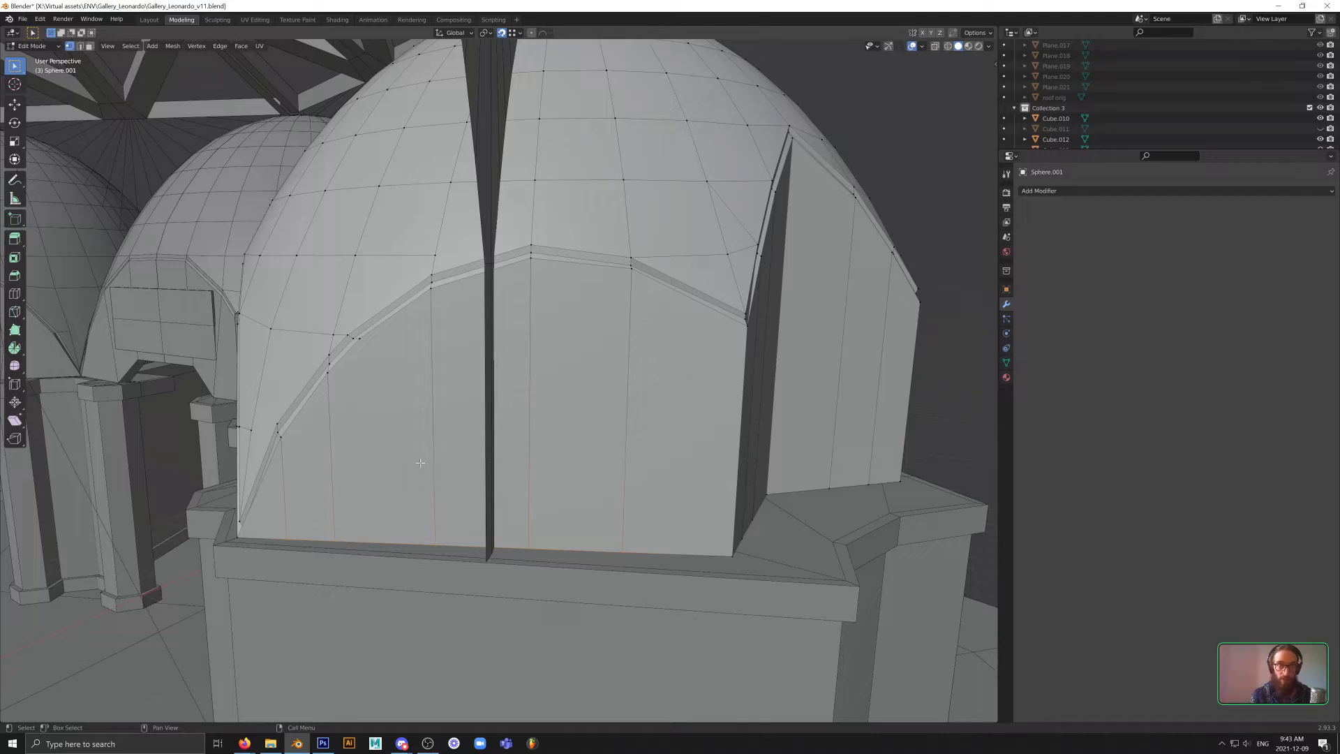
pyautogui.rightClick(506, 517)
pyautogui.moveTo(552, 504)
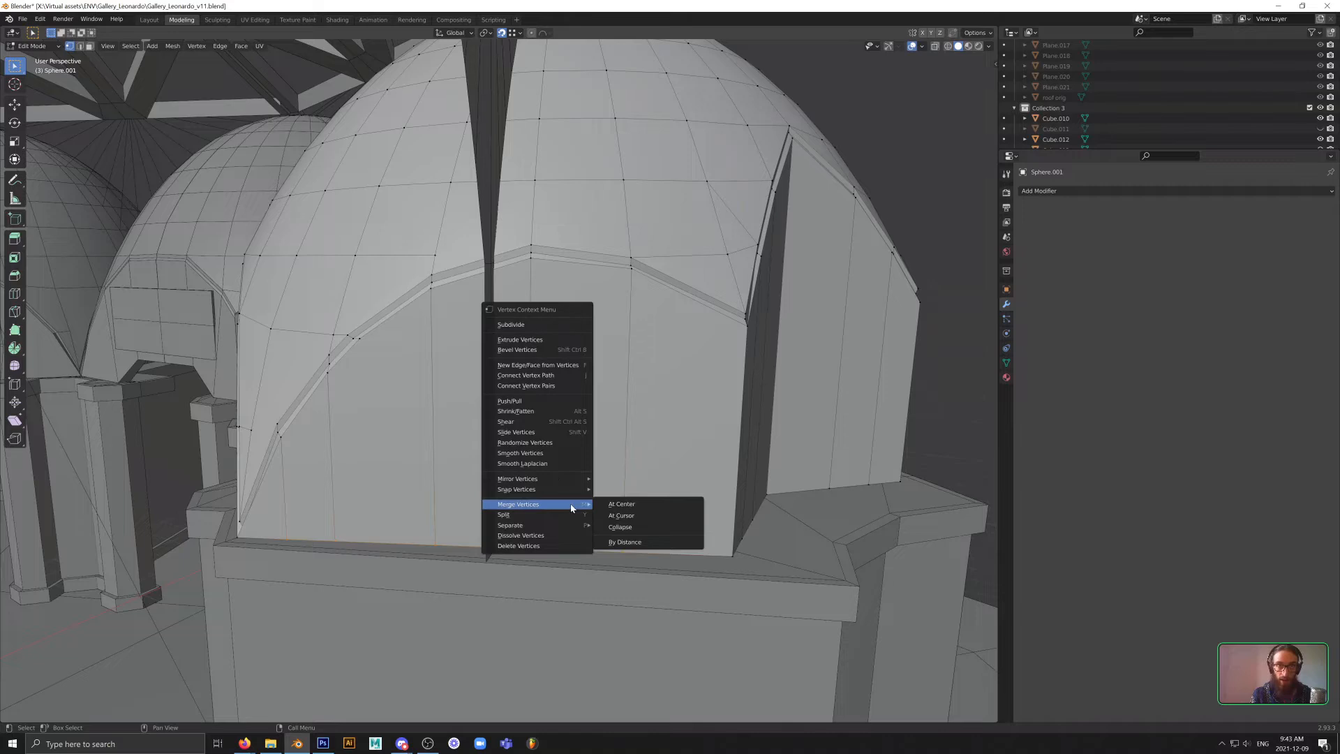
pyautogui.click(637, 505)
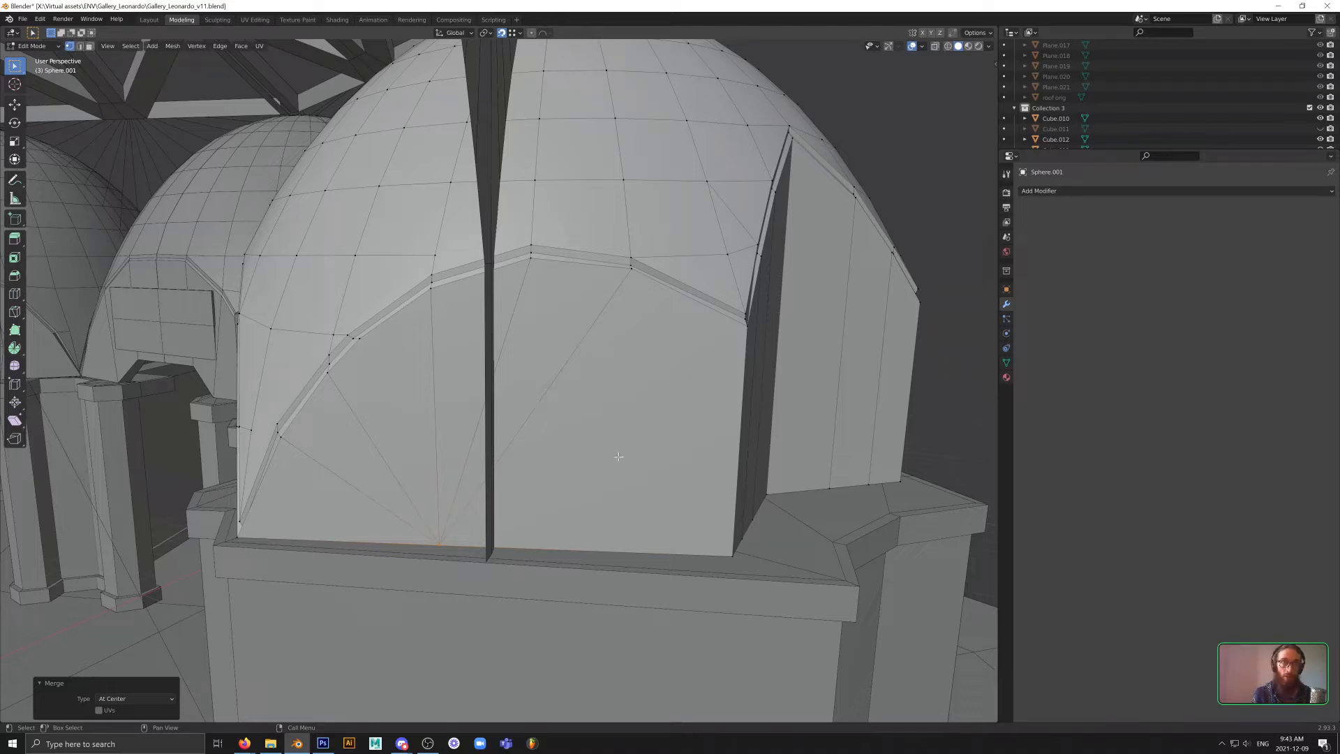
# - Return to object mode, raise the roof segment roof orig.002 along Z above the gallery, and undo the move
pyautogui.moveTo(624, 462); pyautogui.dragTo(379, 469, button='middle')
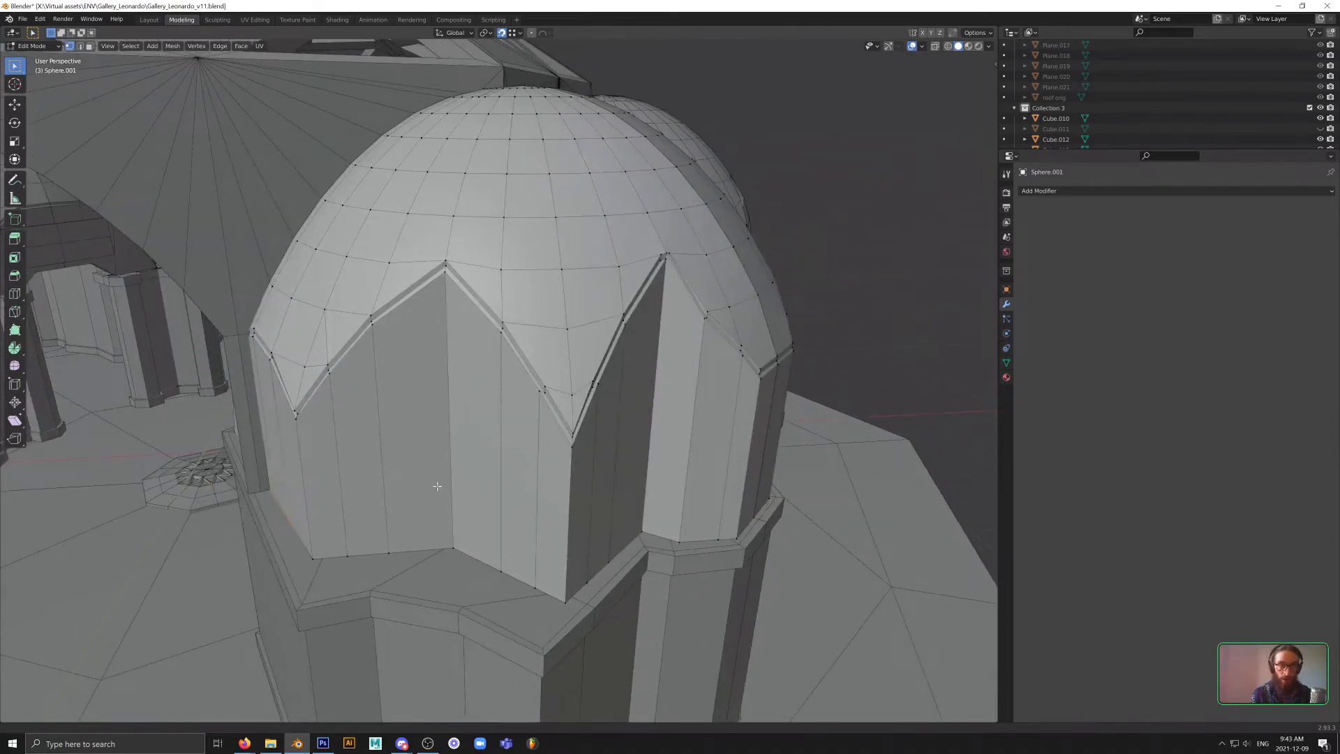
pyautogui.moveTo(437, 486); pyautogui.dragTo(358, 466, button='middle')
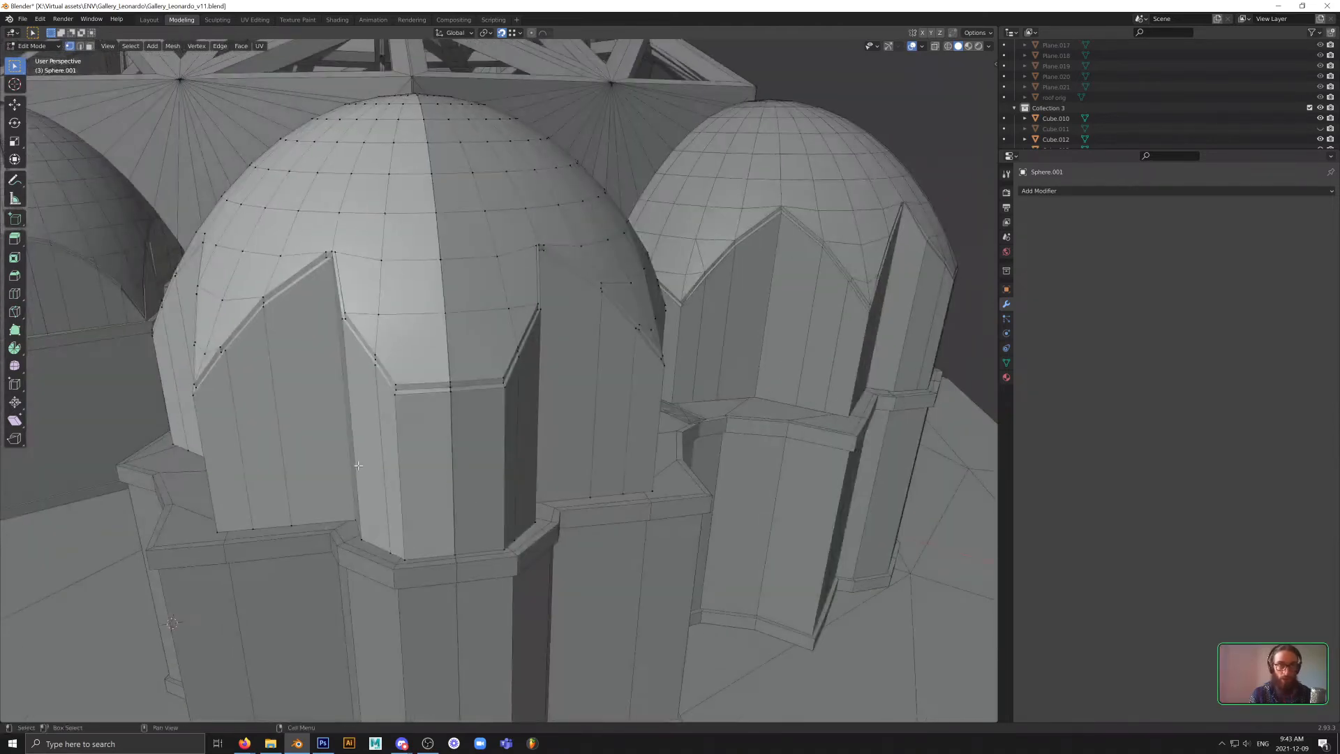
pyautogui.moveTo(511, 444)
pyautogui.mouseDown(button='middle')
pyautogui.moveTo(483, 437)
pyautogui.moveTo(509, 463)
pyautogui.mouseUp(button='middle')
pyautogui.scroll(-6, 483, 437)
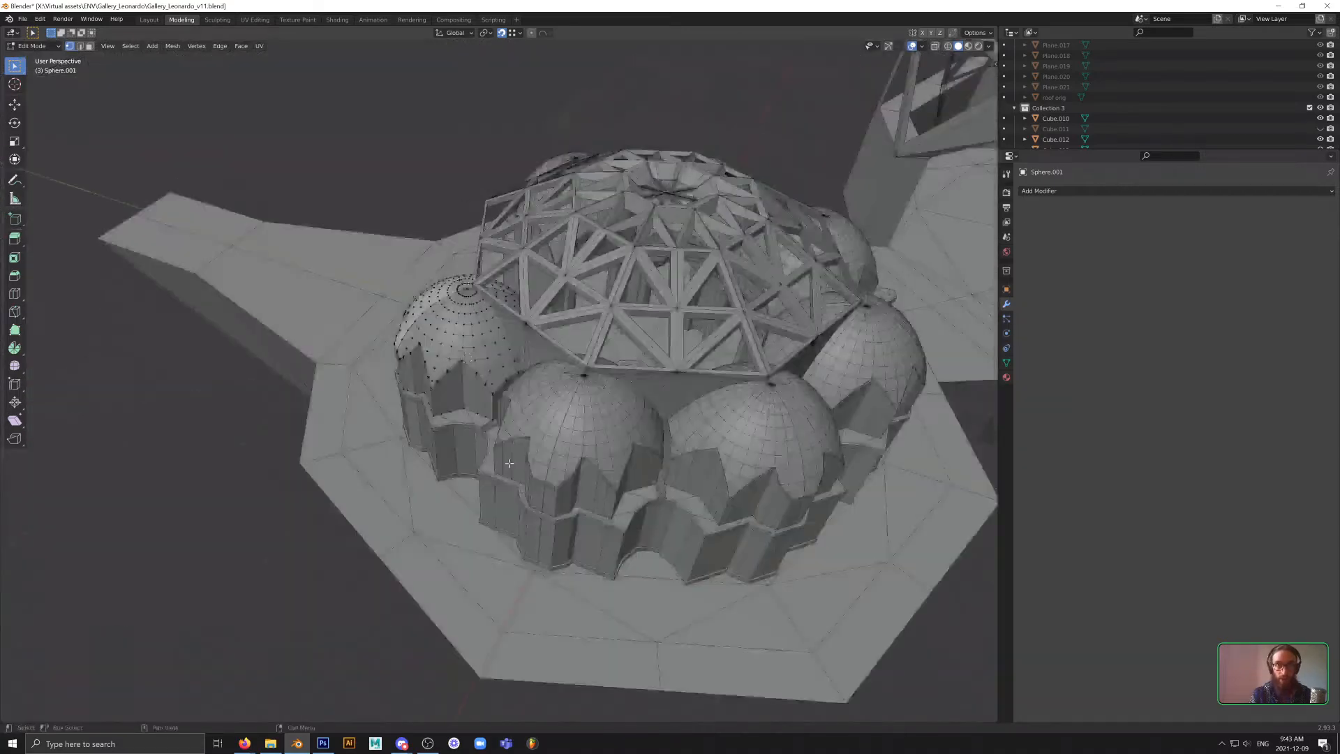
pyautogui.moveTo(711, 490); pyautogui.dragTo(567, 539, button='middle')
pyautogui.press('Tab')
pyautogui.click(612, 489)
pyautogui.press('g')
pyautogui.press('z')
pyautogui.click(646, 325)
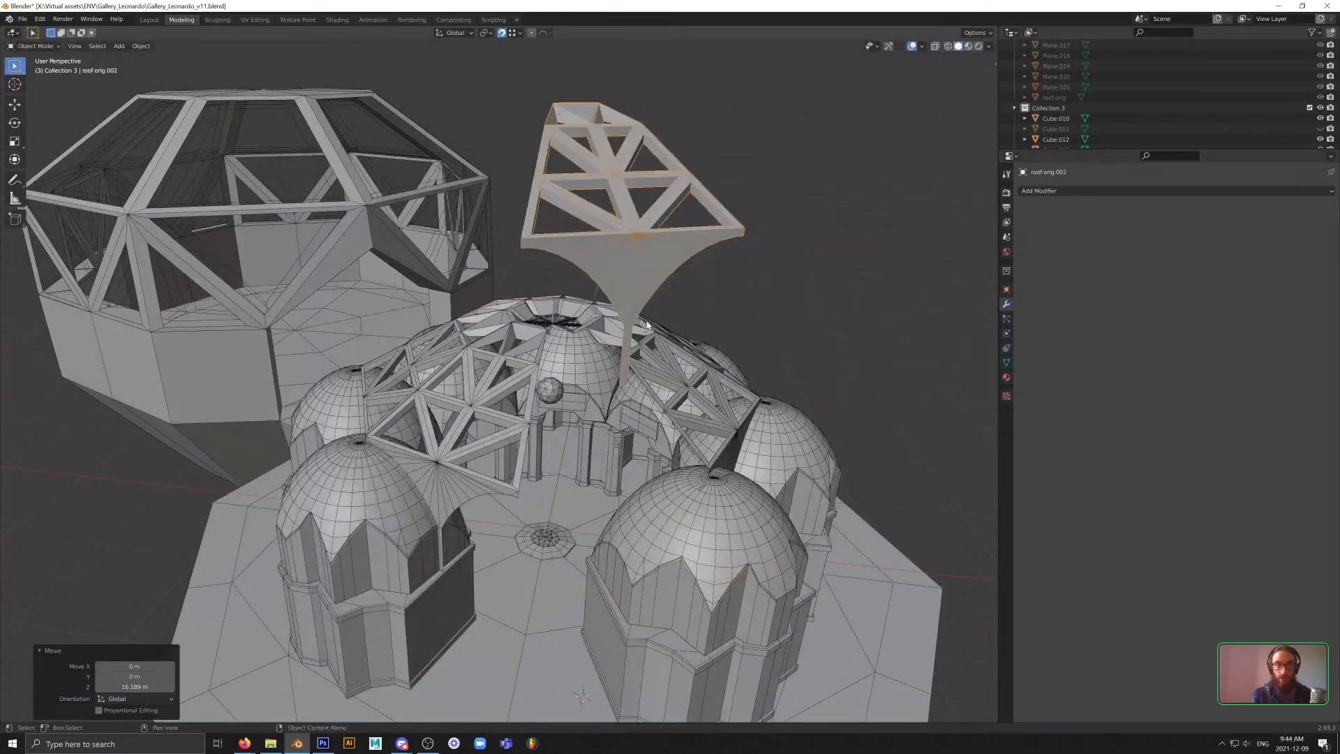
pyautogui.moveTo(646, 325); pyautogui.dragTo(545, 493, button='middle')
pyautogui.hotkey('ctrl', 'z')
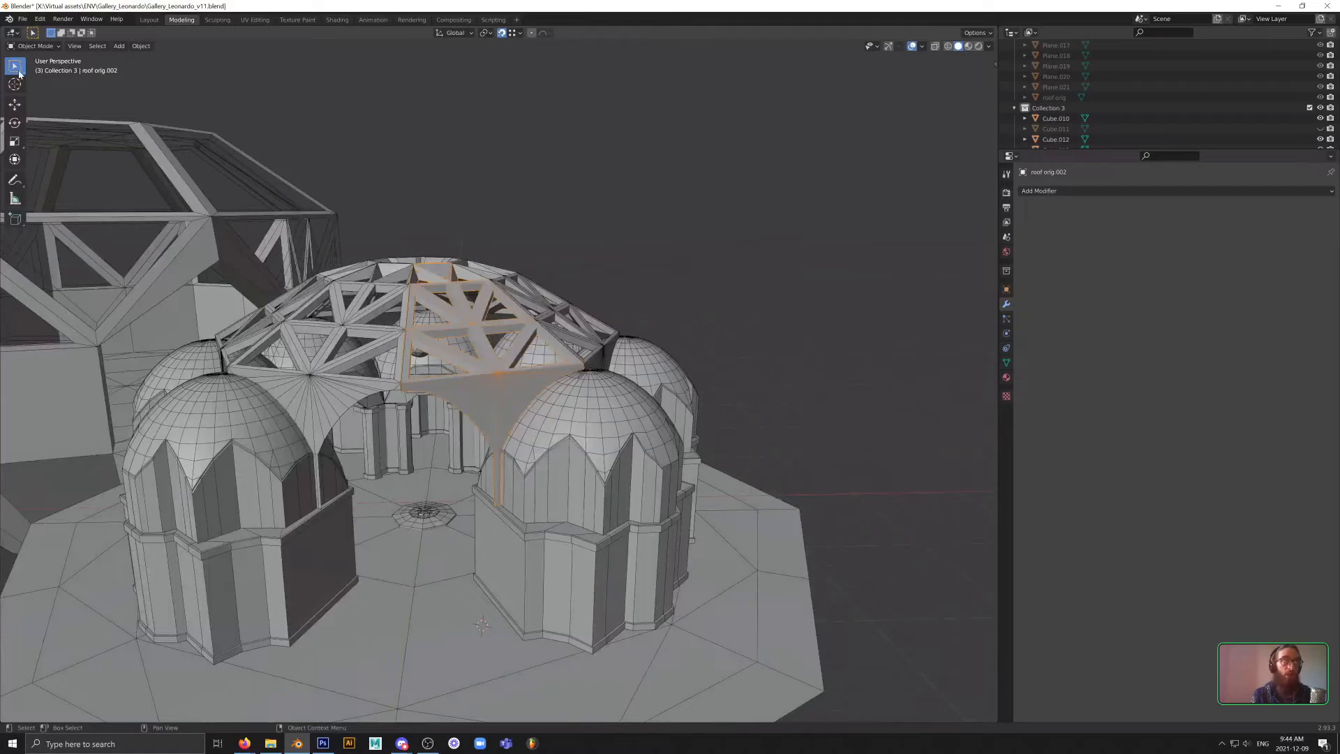
# - Open Gallery_Leonardo_v02.blend without saving the changes to the v11 file
pyautogui.click(23, 19)
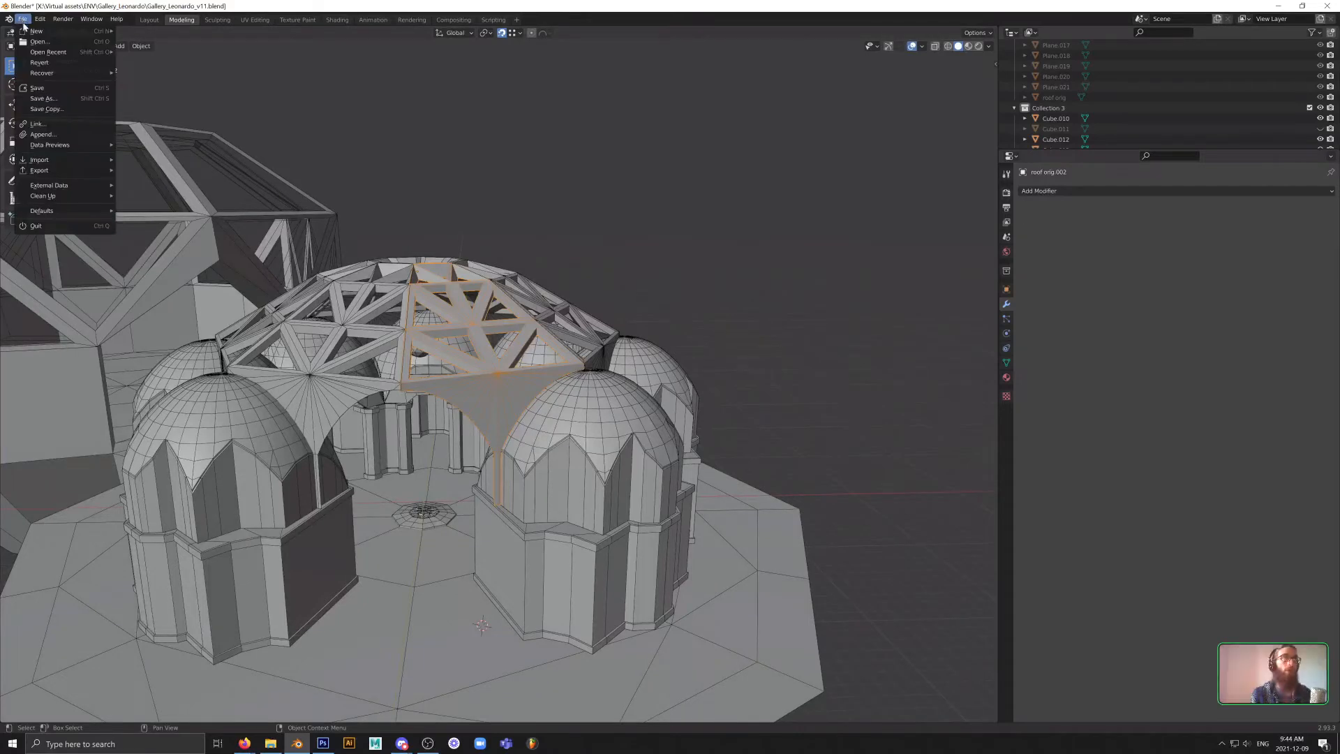
pyautogui.click(46, 44)
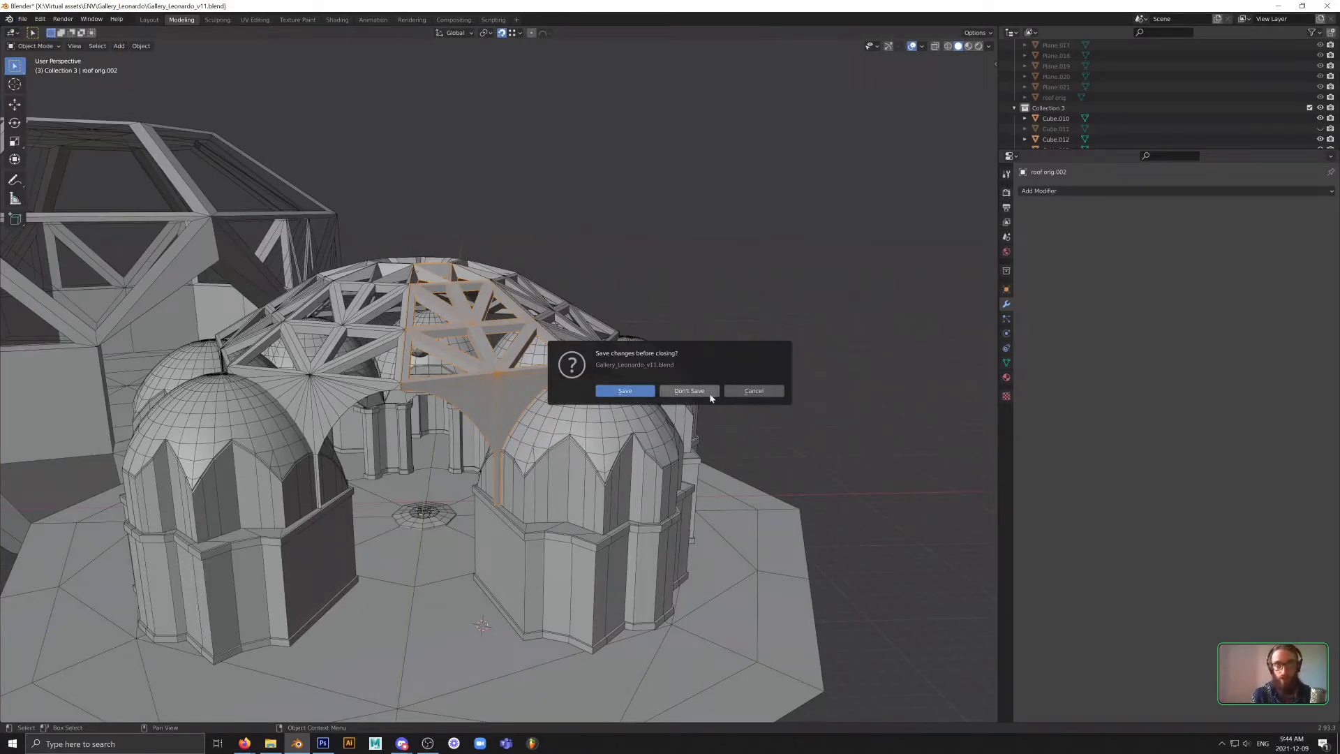
pyautogui.click(689, 391)
pyautogui.scroll(-5, 614, 391)
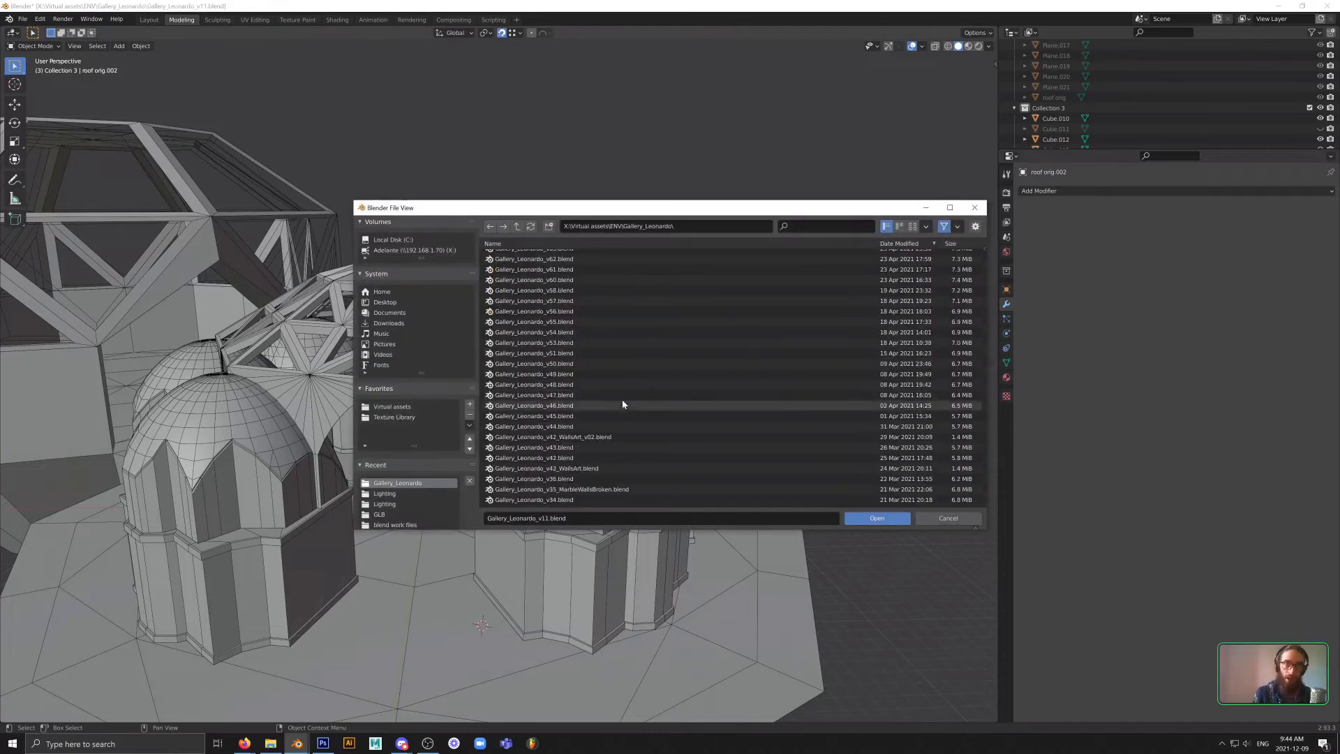
pyautogui.scroll(-5, 618, 464)
pyautogui.click(610, 500)
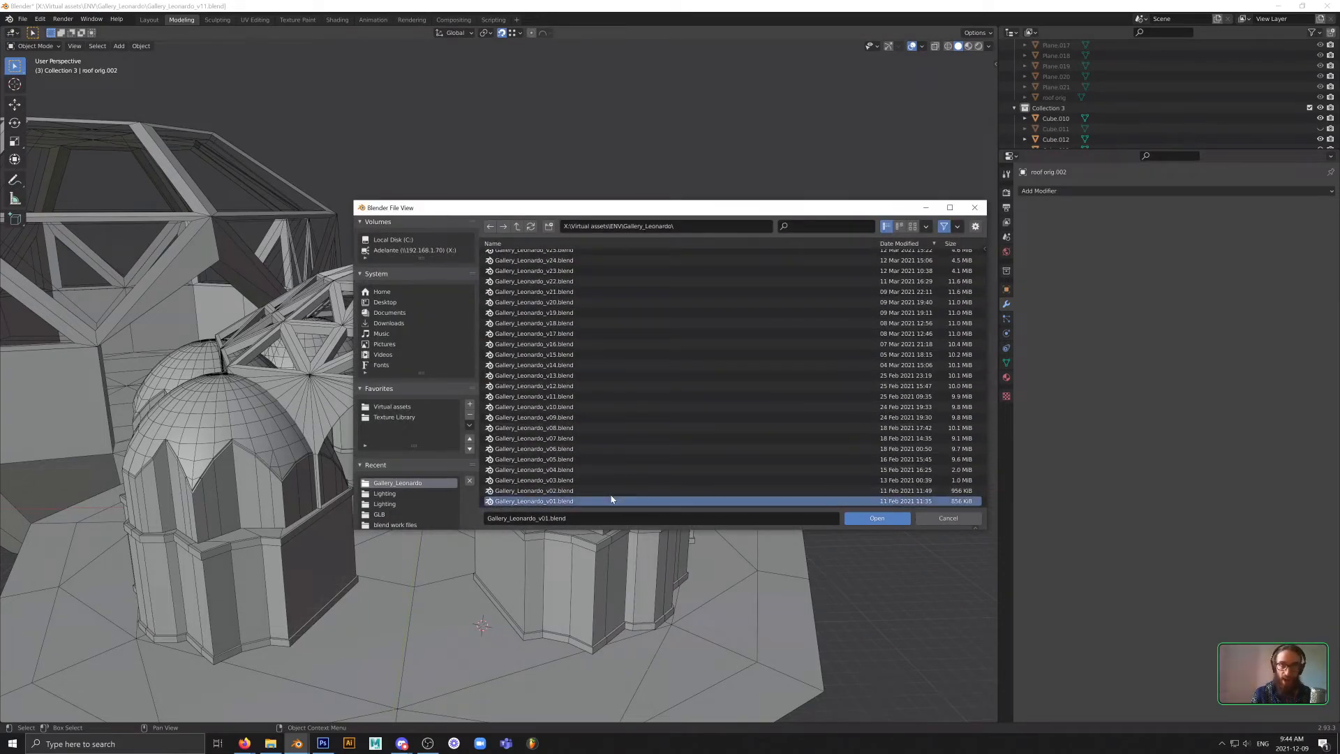
pyautogui.click(743, 491)
pyautogui.click(877, 518)
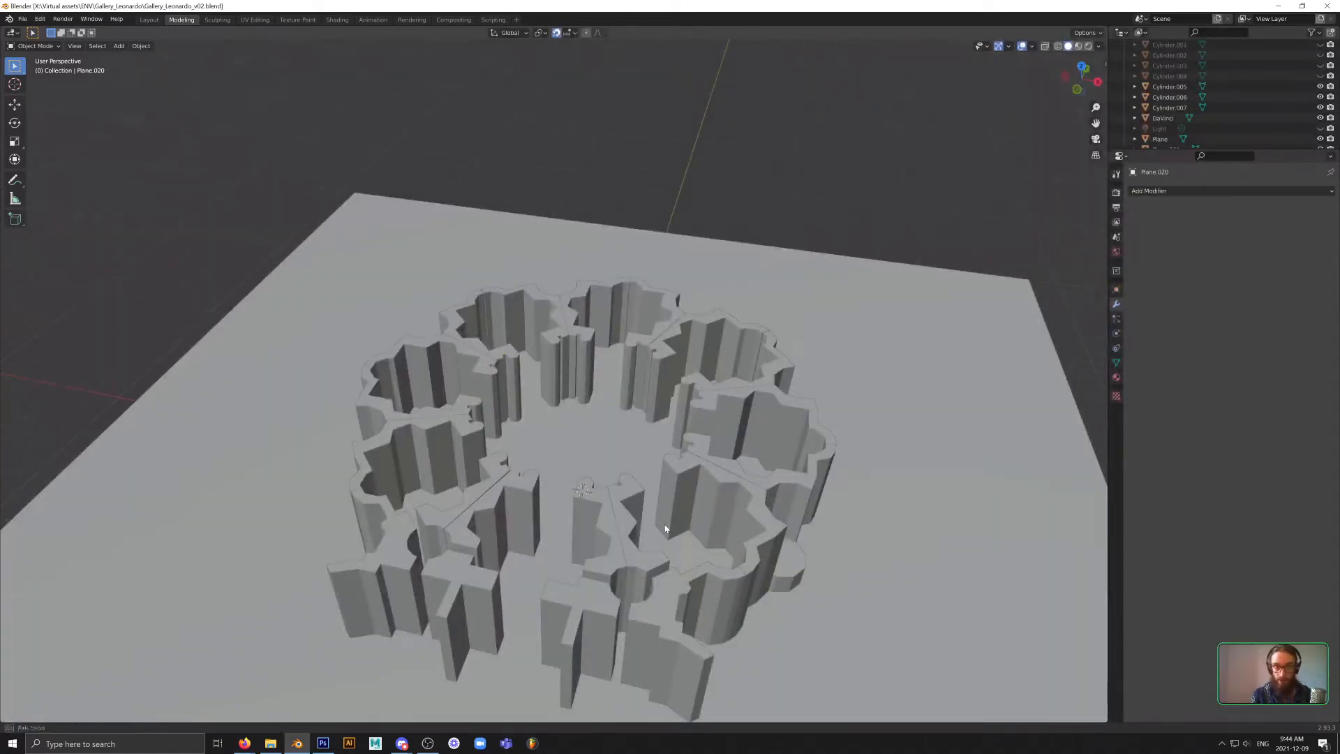
# - Examine the early wall layout in top view and from beneath the floor
pyautogui.moveTo(665, 529)
pyautogui.mouseDown(button='middle')
pyautogui.moveTo(668, 499)
pyautogui.moveTo(677, 510)
pyautogui.moveTo(713, 481)
pyautogui.moveTo(674, 549)
pyautogui.mouseUp(button='middle')
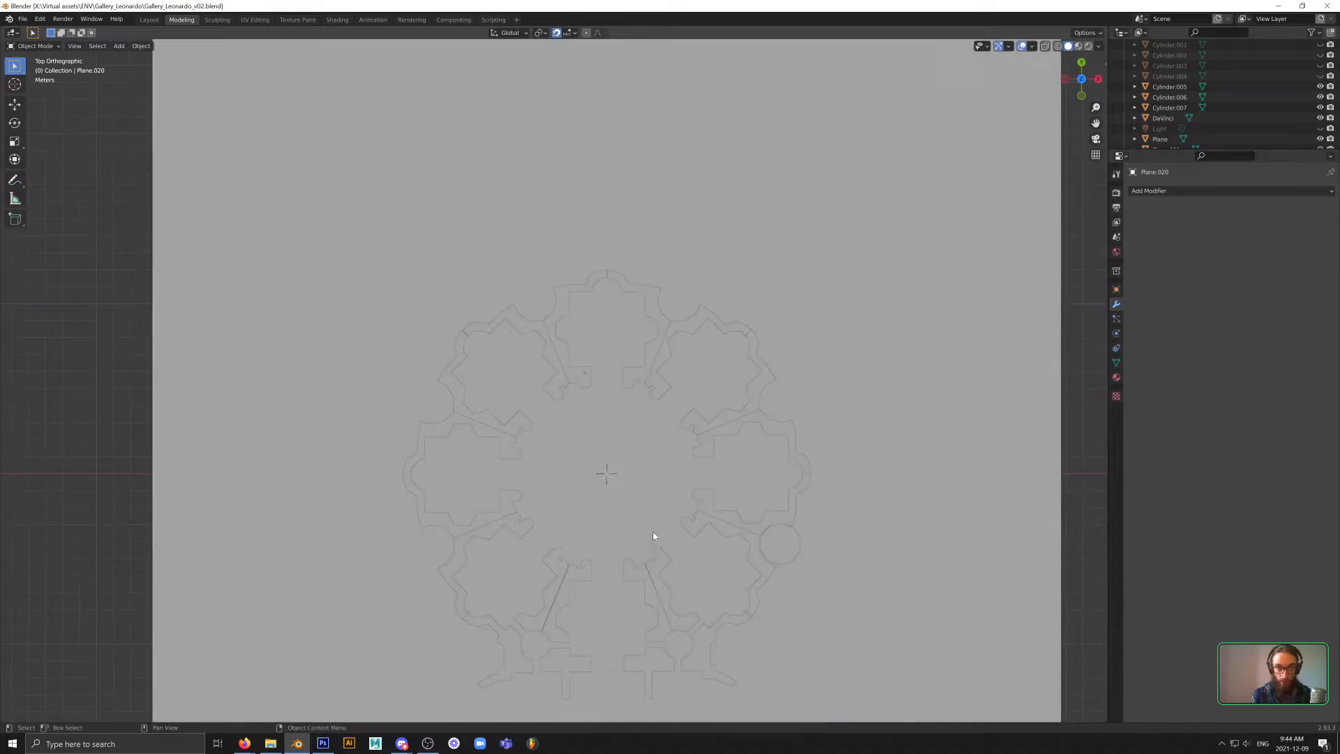
pyautogui.scroll(4, 654, 536)
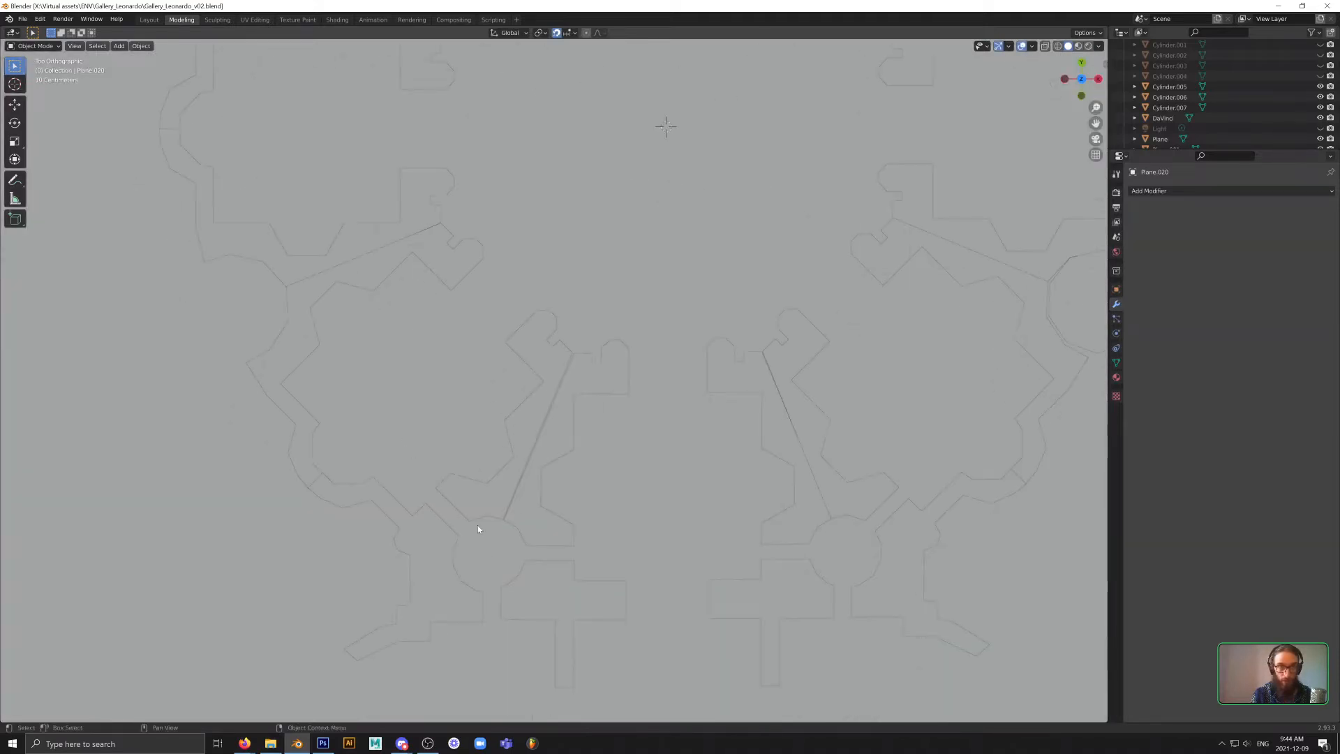
pyautogui.moveTo(598, 532); pyautogui.dragTo(613, 473, button='middle')
pyautogui.scroll(-4, 648, 373)
pyautogui.moveTo(673, 389); pyautogui.dragTo(585, 309, button='middle')
pyautogui.scroll(-8, 611, 408)
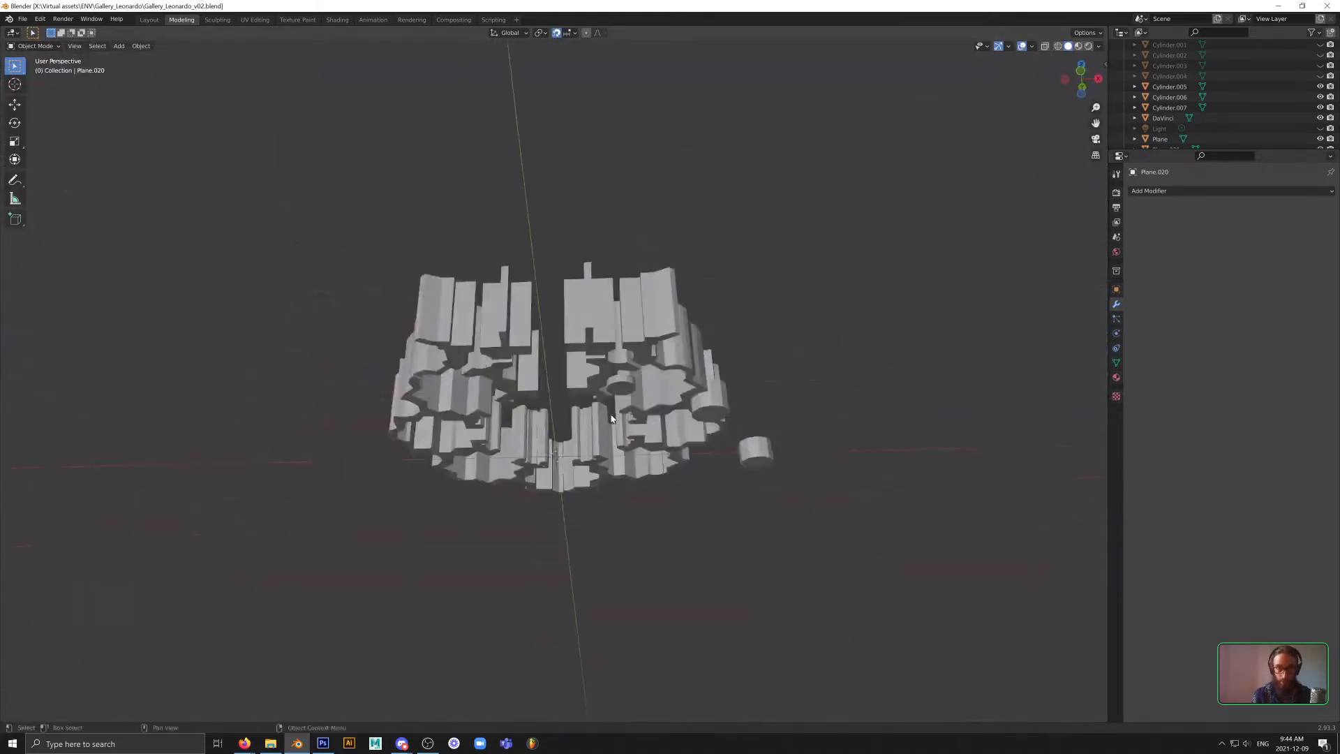
# - Select the DaVinci floor plan reference plane, raise it along Z, compare it with the walls, and undo the move
pyautogui.moveTo(612, 419); pyautogui.dragTo(587, 542, button='middle')
pyautogui.click(579, 485)
pyautogui.press('g')
pyautogui.press('z')
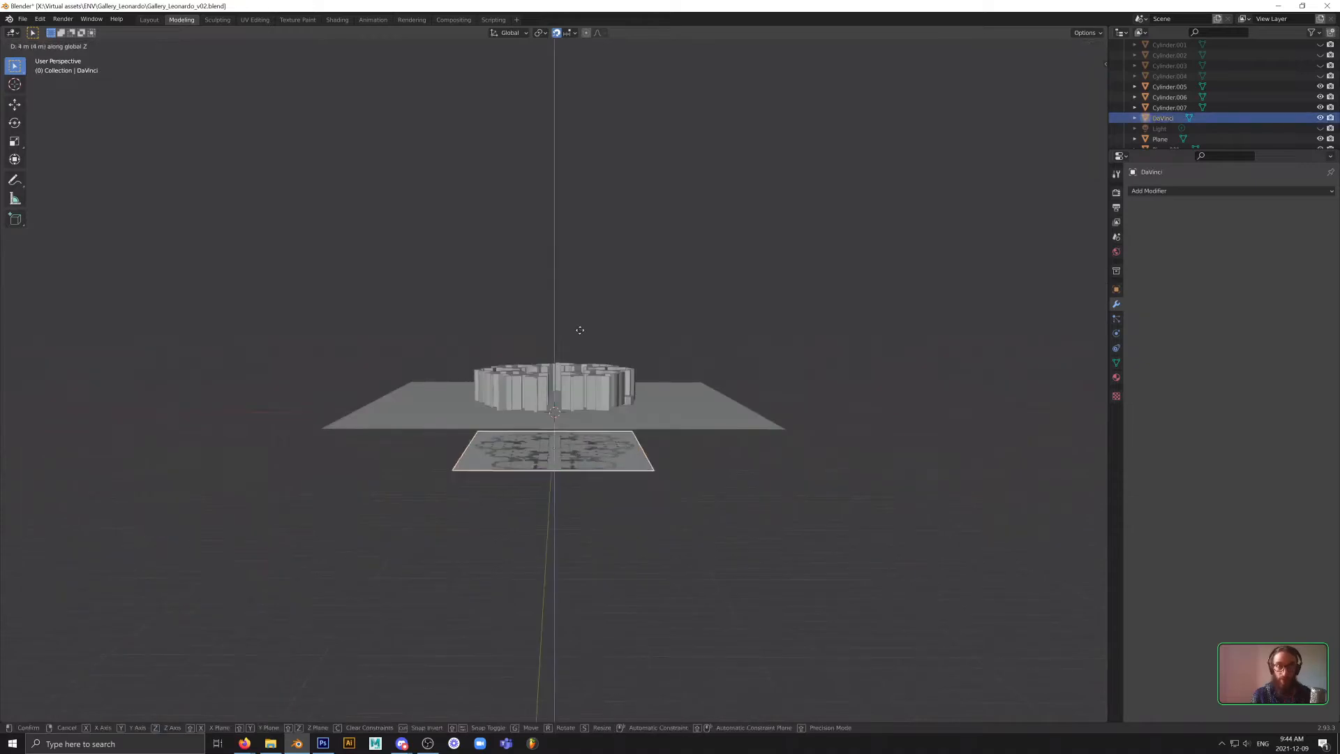
pyautogui.click(580, 298)
pyautogui.moveTo(605, 312); pyautogui.dragTo(621, 431, button='middle')
pyautogui.keyDown('shift'); pyautogui.moveTo(615, 370); pyautogui.dragTo(646, 416, button='middle'); pyautogui.keyUp('shift')
pyautogui.scroll(2, 648, 557)
pyautogui.scroll(3, 646, 558)
pyautogui.hotkey('ctrl', 'z')
pyautogui.scroll(-3, 647, 416)
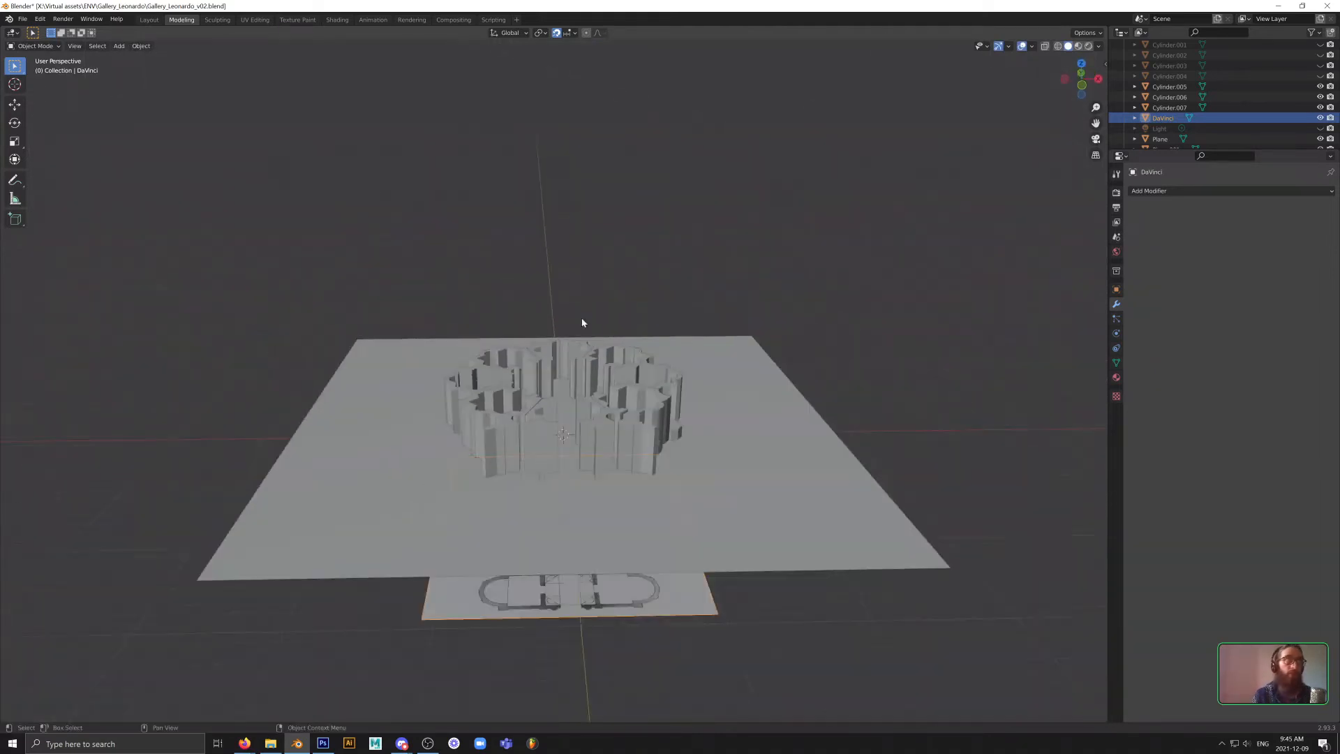
pyautogui.scroll(1, 581, 318)
# - Open Gallery_Leonardo_v06.blend without saving the changes to the v02 file
pyautogui.click(23, 19)
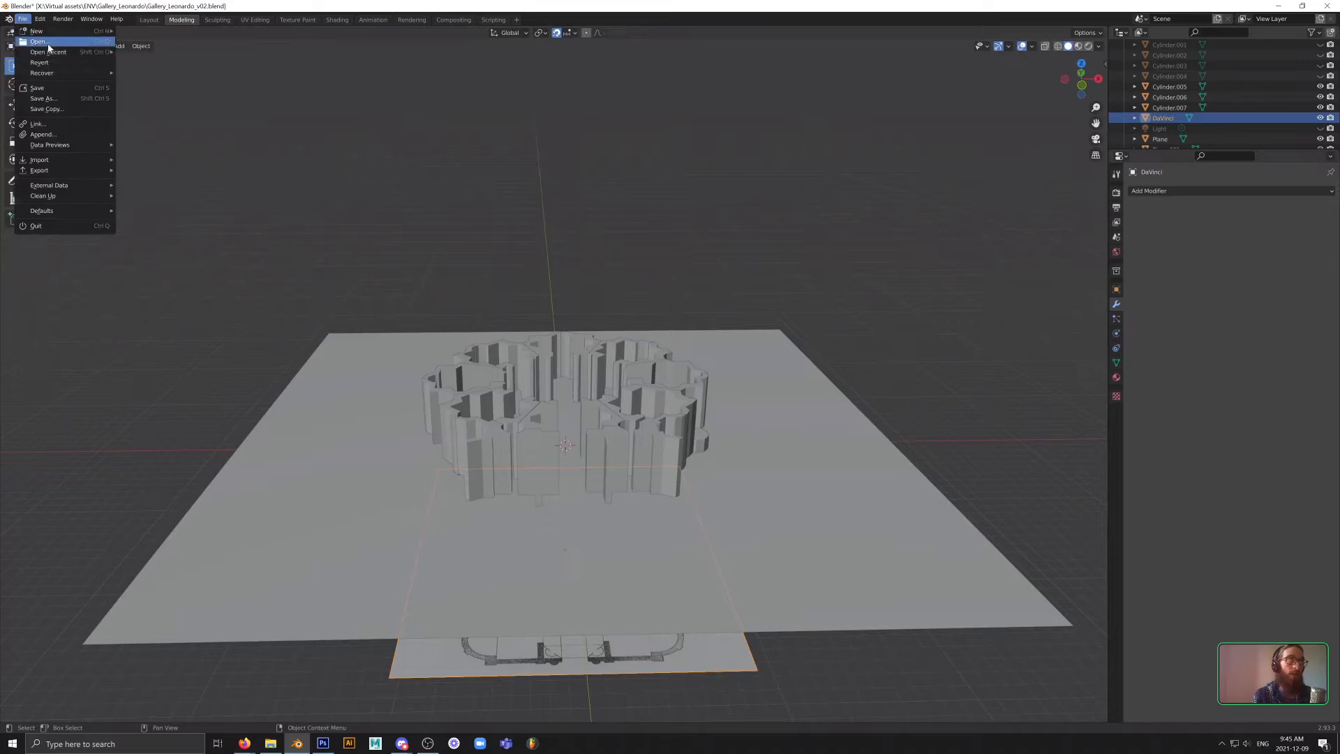
pyautogui.click(49, 44)
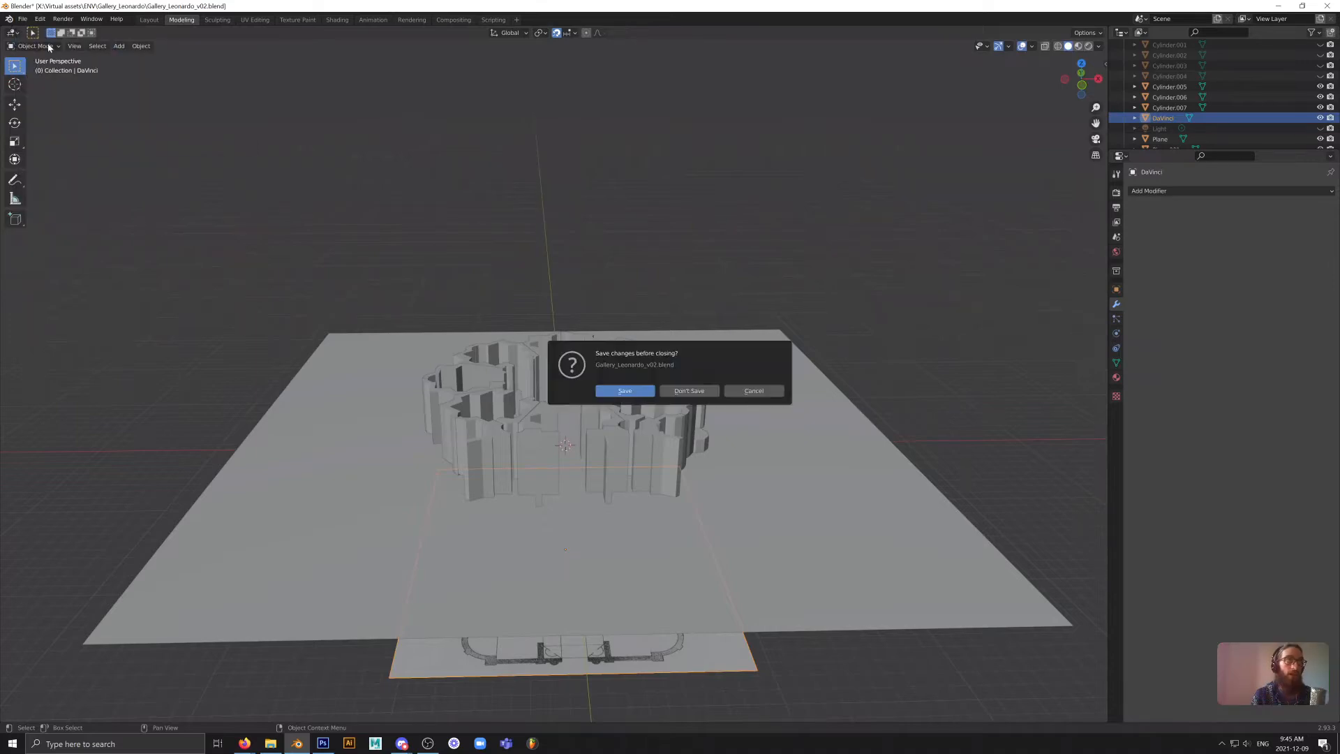
pyautogui.click(685, 390)
pyautogui.scroll(-5, 558, 447)
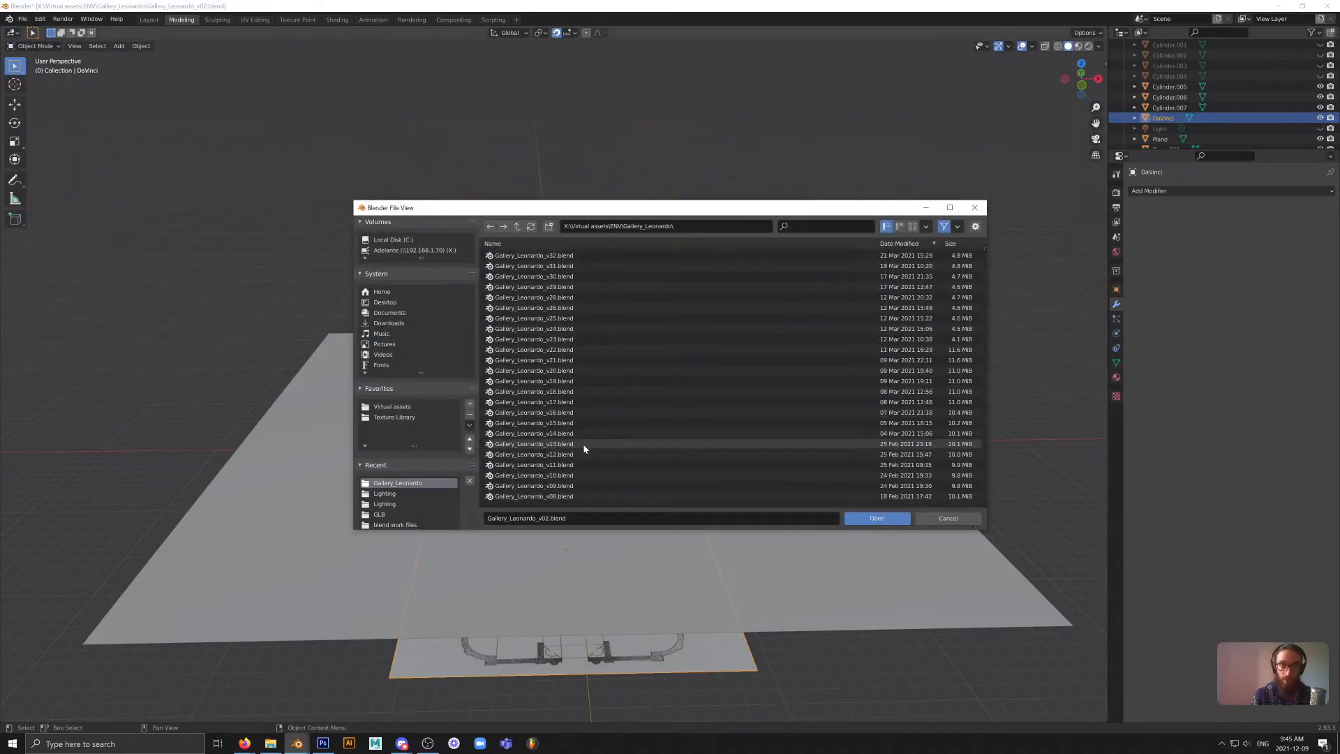
pyautogui.scroll(-3, 584, 447)
pyautogui.click(571, 449)
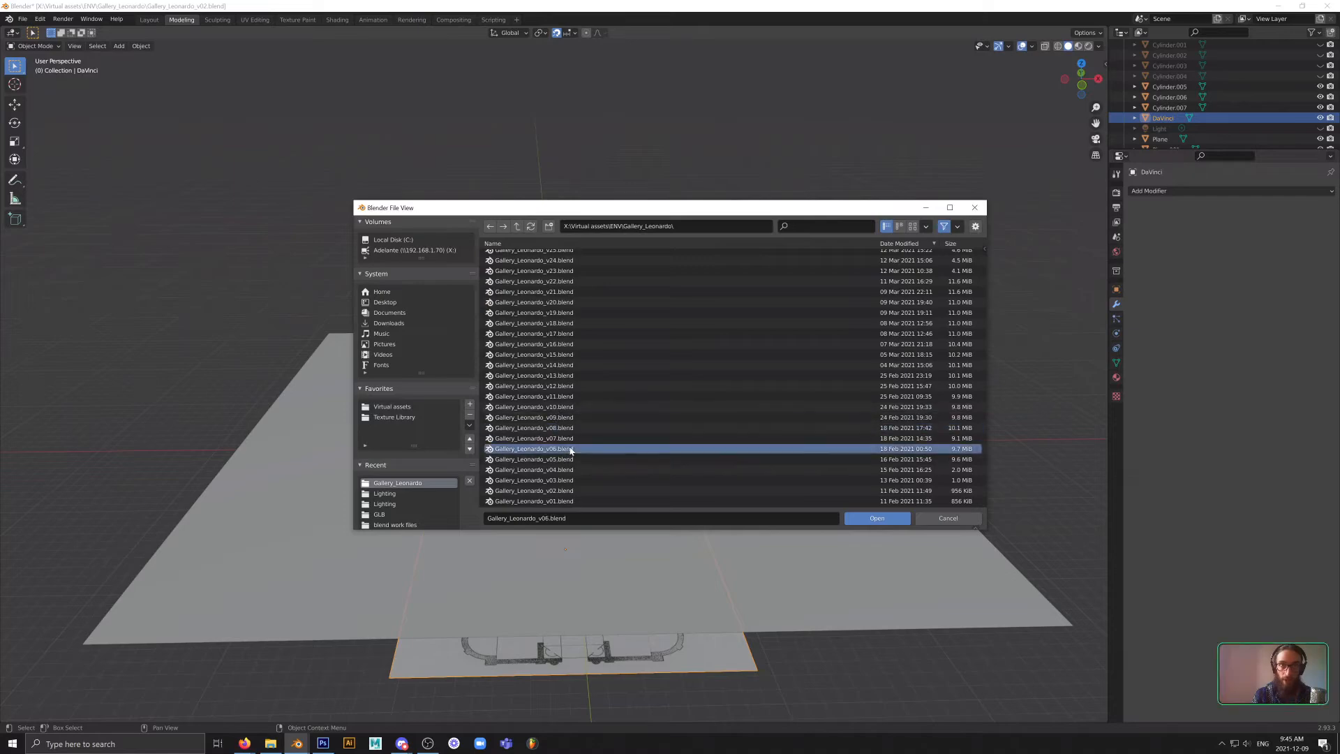
pyautogui.click(878, 518)
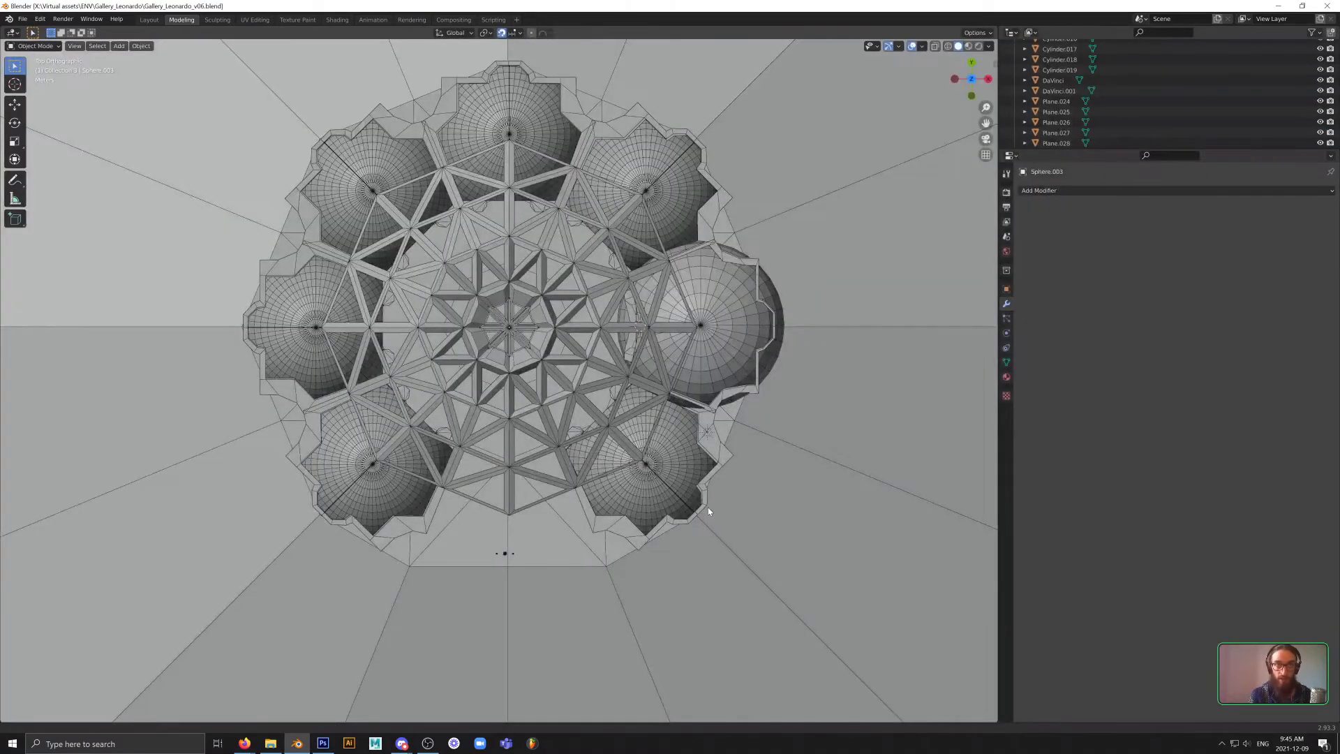
# - Switch to a perspective view, lower the large ground surface Cylinder.009 along Z, and undo the move
pyautogui.press('KP_5')
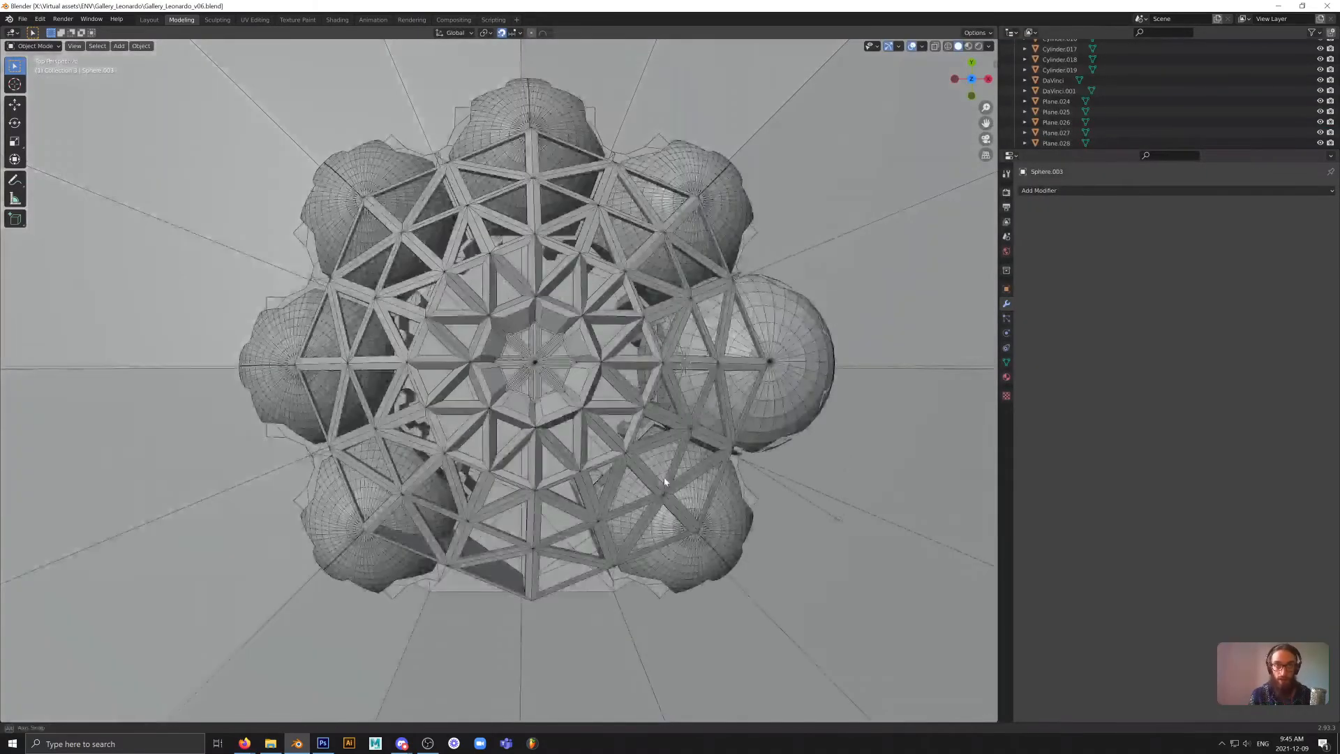
pyautogui.moveTo(665, 481); pyautogui.dragTo(665, 392, button='middle')
pyautogui.click(554, 457)
pyautogui.scroll(-6, 558, 455)
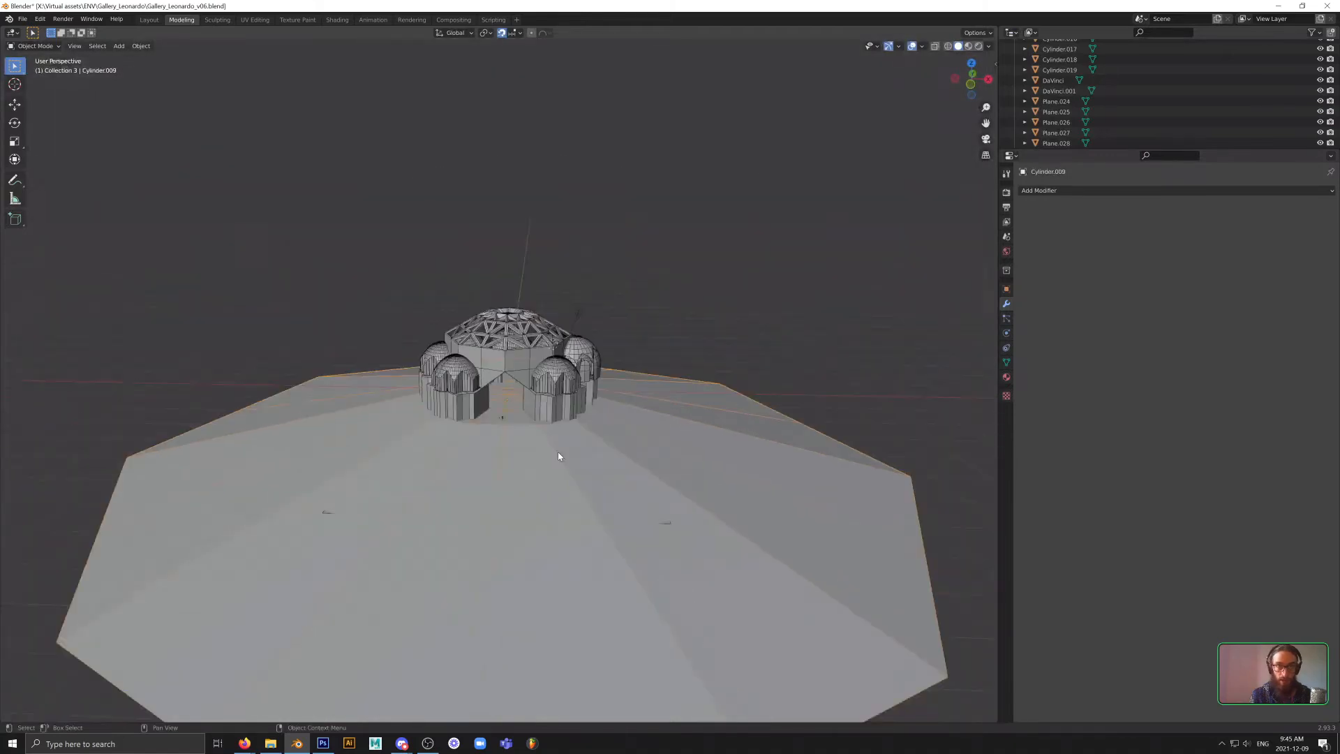
pyautogui.press('g')
pyautogui.press('z')
pyautogui.click(566, 521)
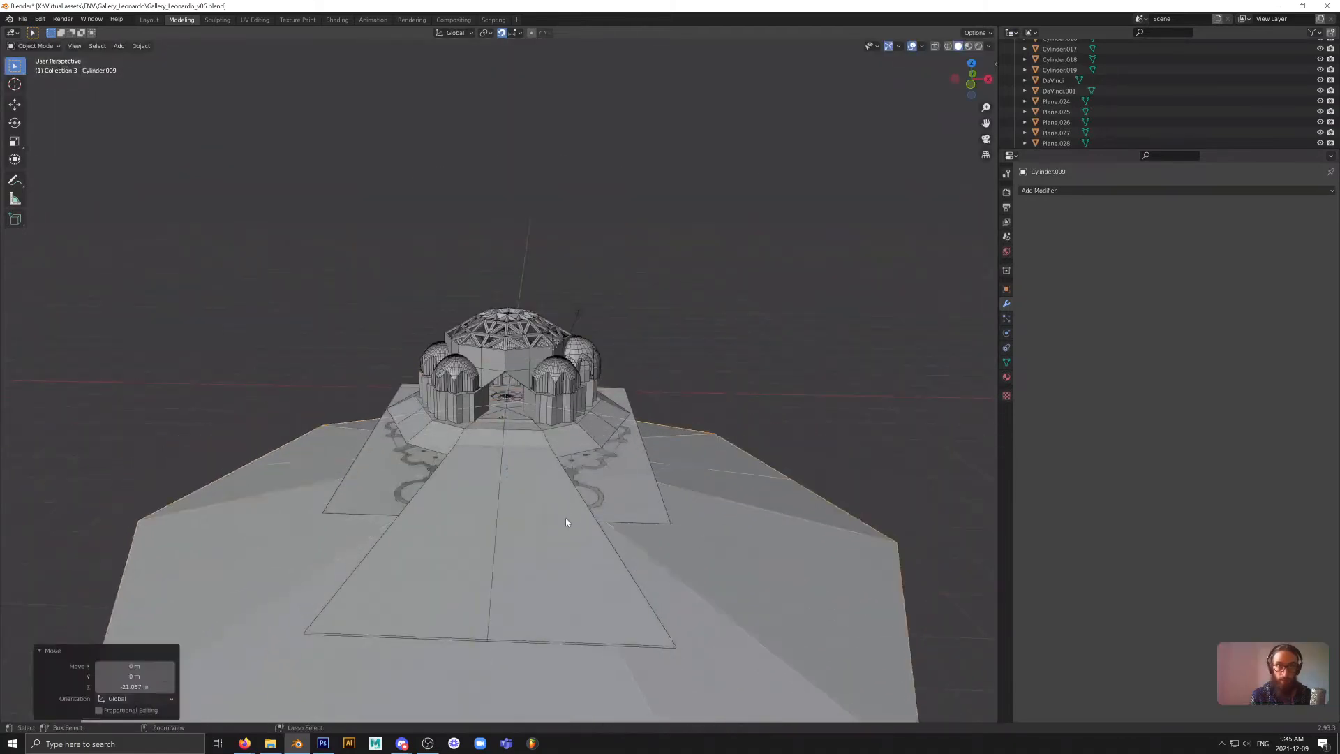
pyautogui.hotkey('ctrl', 'z')
# - Select the gallery floor and walkway piece Cylinder.018, move it down along Z, and undo the move
pyautogui.moveTo(581, 559); pyautogui.dragTo(552, 406, button='middle')
pyautogui.click(530, 347)
pyautogui.moveTo(530, 347); pyautogui.dragTo(547, 489, button='middle')
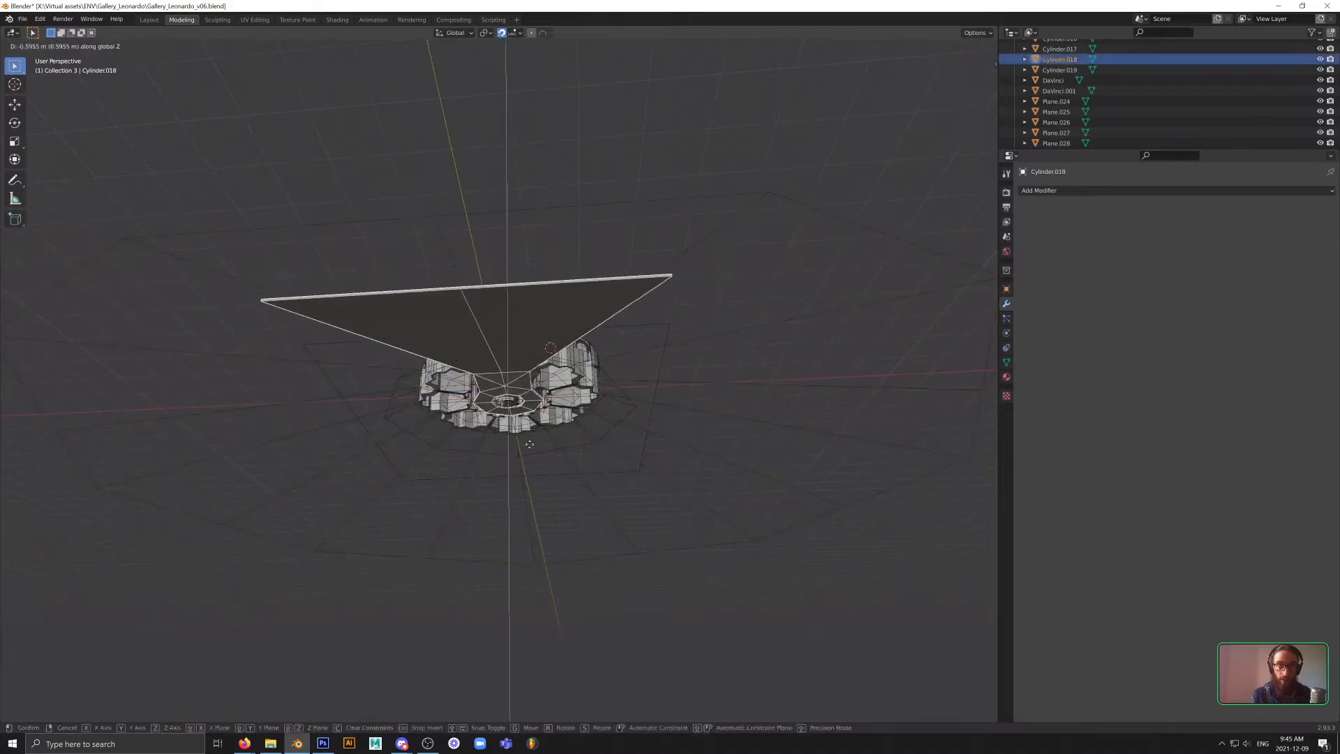
pyautogui.press('g')
pyautogui.press('z')
pyautogui.click(568, 648)
pyautogui.moveTo(568, 647); pyautogui.dragTo(553, 477, button='middle')
pyautogui.scroll(3, 563, 600)
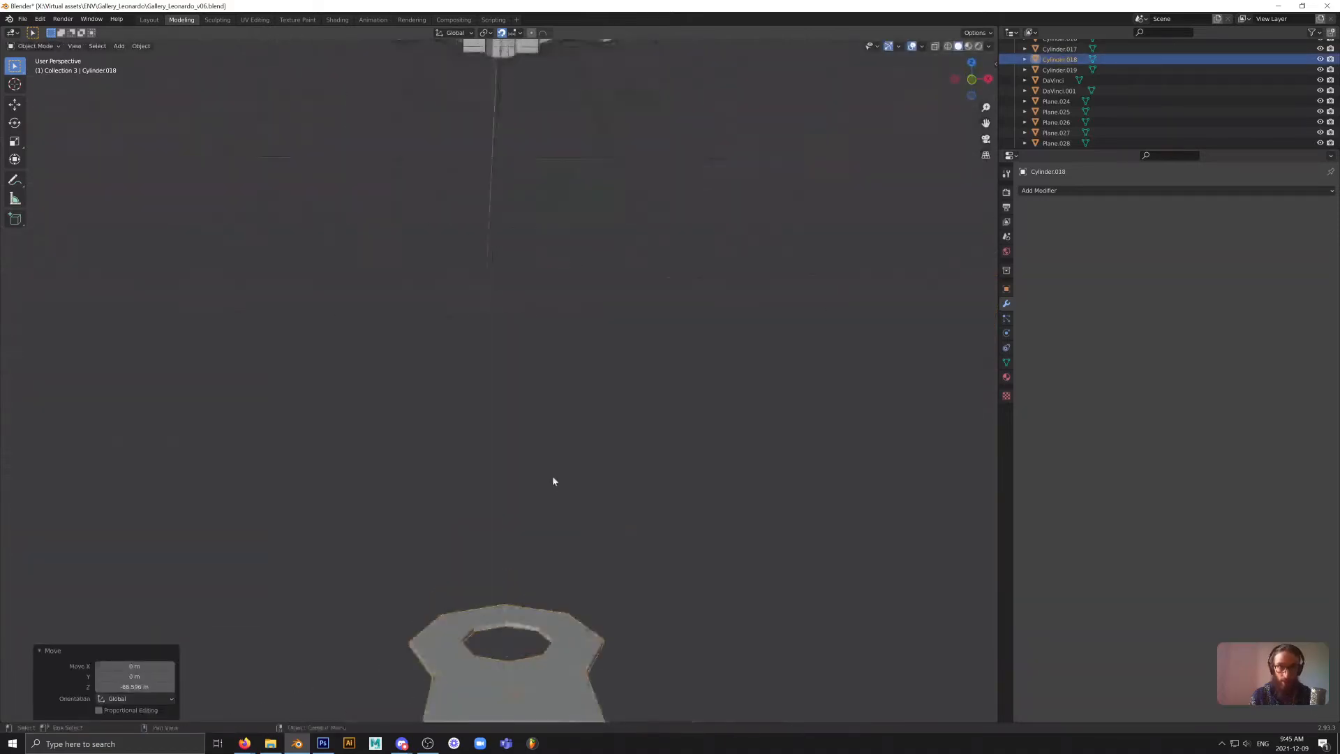
pyautogui.hotkey('ctrl', 'z')
# - Select the central geodesic roof and examine its triangular lattice beams up close
pyautogui.keyDown('shift'); pyautogui.moveTo(544, 367); pyautogui.dragTo(551, 454, button='middle'); pyautogui.keyUp('shift')
pyautogui.scroll(1, 552, 454)
pyautogui.keyDown('shift'); pyautogui.moveTo(620, 241); pyautogui.dragTo(589, 475, button='middle'); pyautogui.keyUp('shift')
pyautogui.click(594, 367)
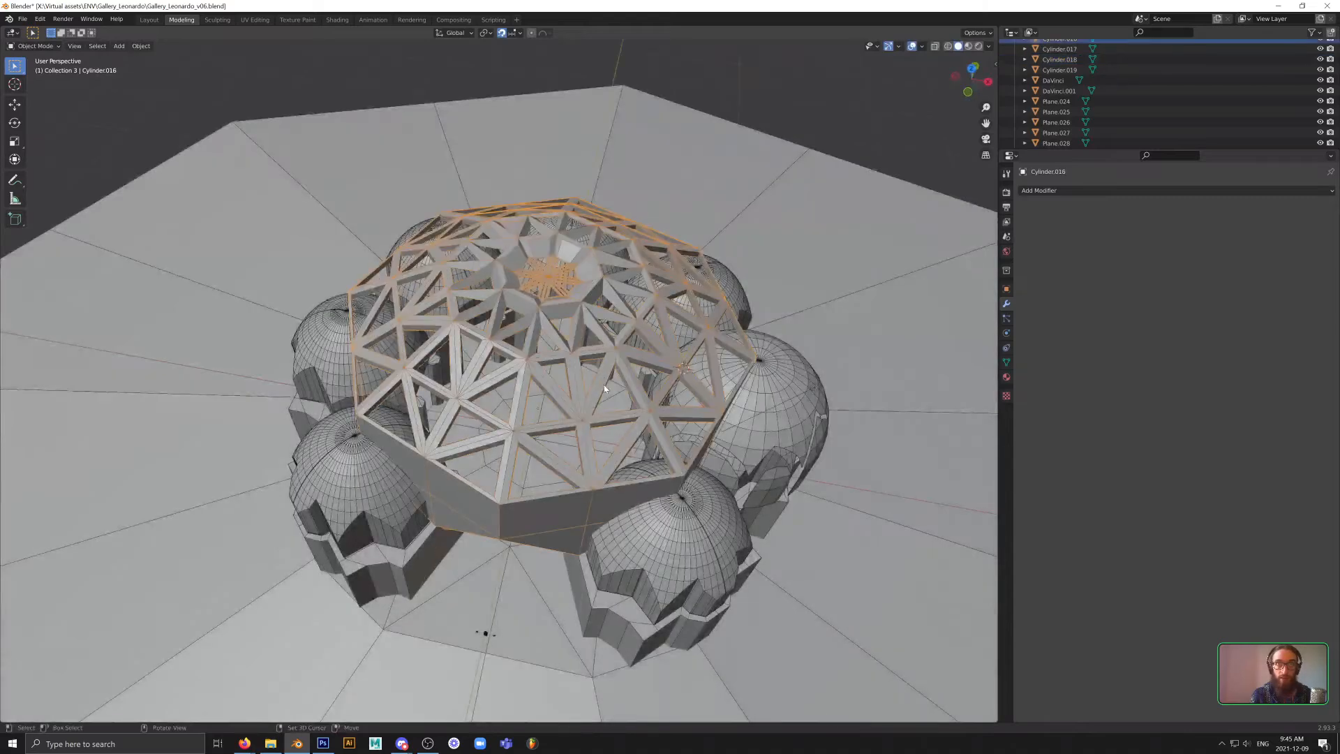
pyautogui.scroll(10, 605, 384)
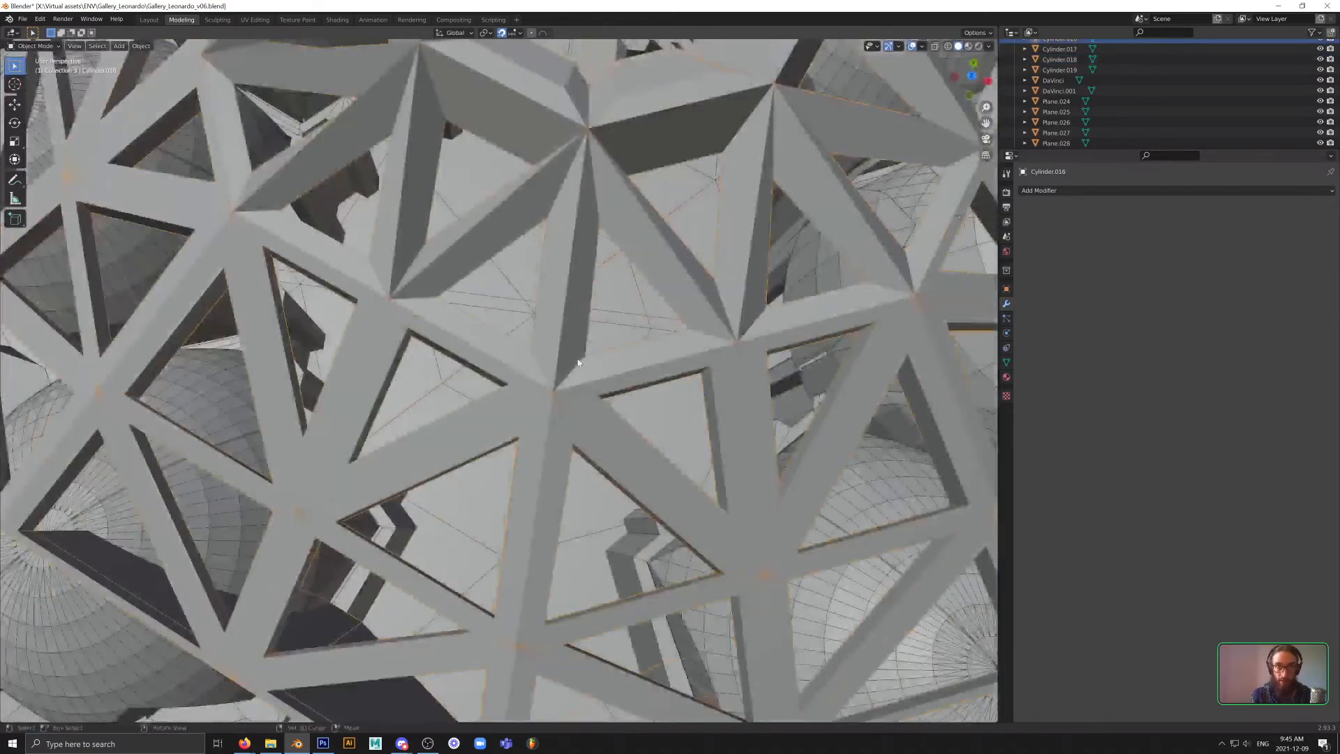
# - Examine the gallery from ground level, looking through the courtyard at the lattice roof, surrounding domes and wall openings
pyautogui.moveTo(578, 360); pyautogui.dragTo(577, 287, button='middle')
pyautogui.scroll(3, 570, 296)
pyautogui.scroll(6, 578, 296)
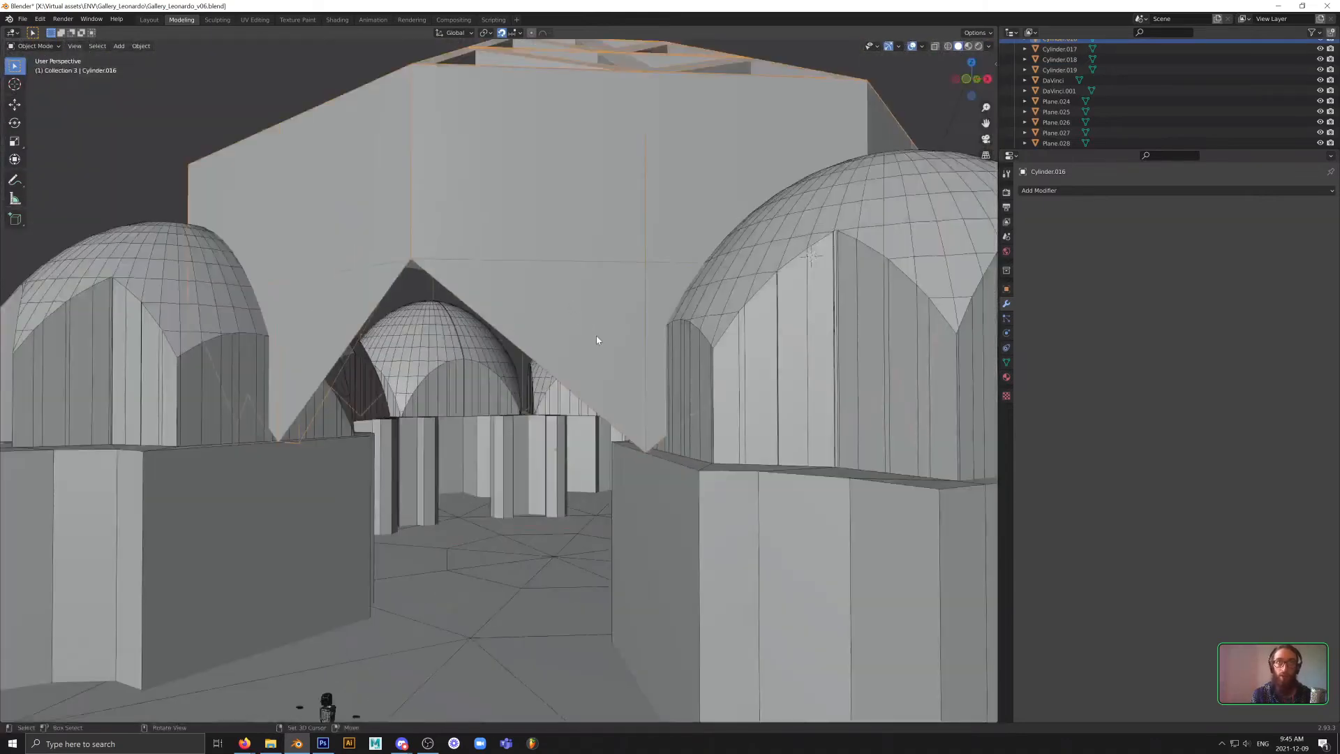
pyautogui.moveTo(596, 340); pyautogui.dragTo(617, 295, button='middle')
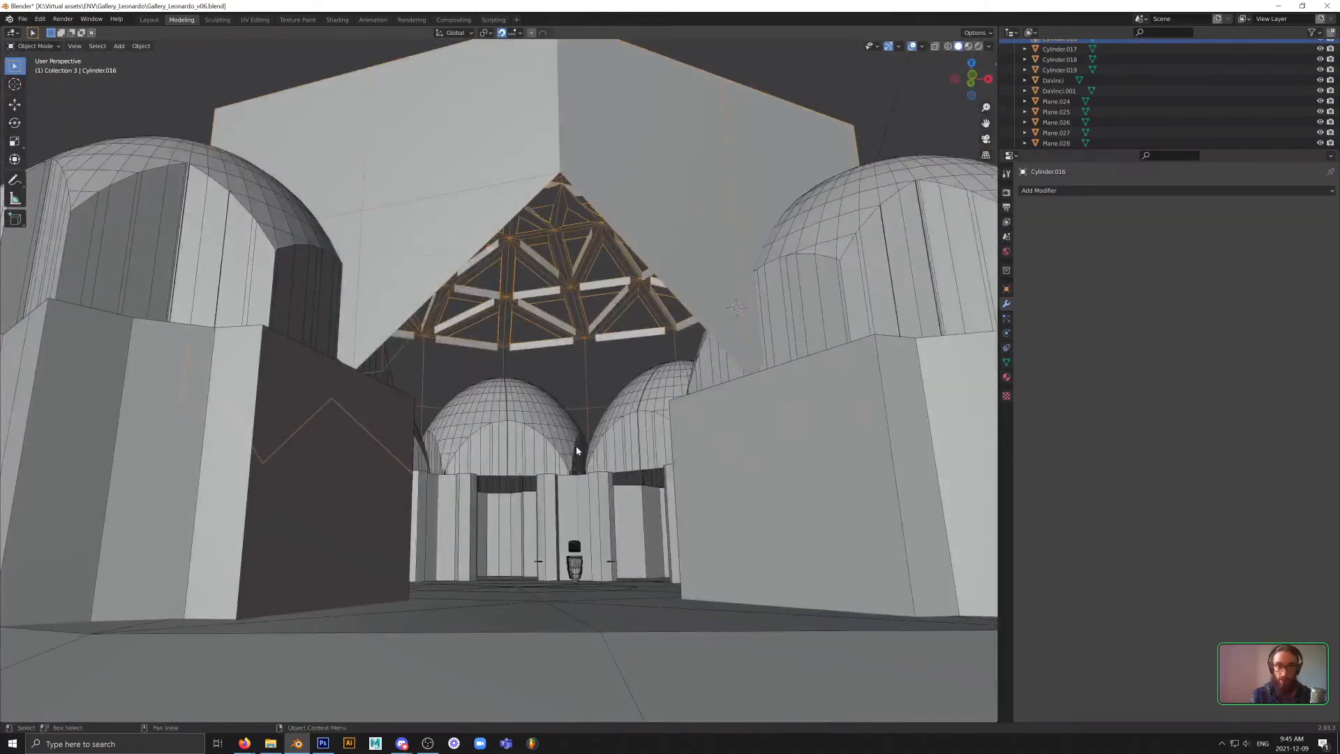
pyautogui.scroll(3, 576, 450)
pyautogui.scroll(3, 622, 463)
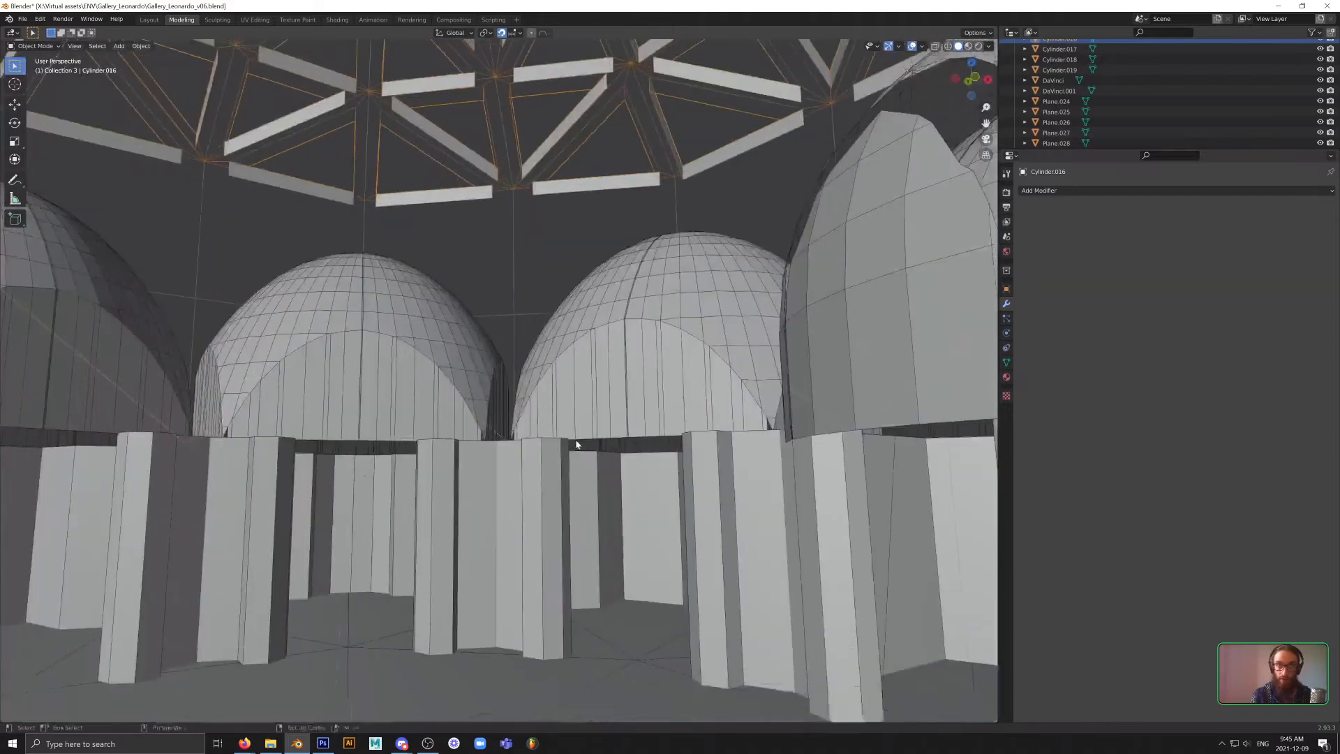
pyautogui.moveTo(598, 442)
pyautogui.mouseDown(button='middle')
pyautogui.moveTo(662, 442)
pyautogui.moveTo(628, 431)
pyautogui.moveTo(550, 464)
pyautogui.moveTo(571, 443)
pyautogui.moveTo(610, 438)
pyautogui.mouseUp(button='middle')
pyautogui.scroll(-3, 628, 431)
pyautogui.scroll(2, 628, 430)
pyautogui.scroll(-1, 796, 202)
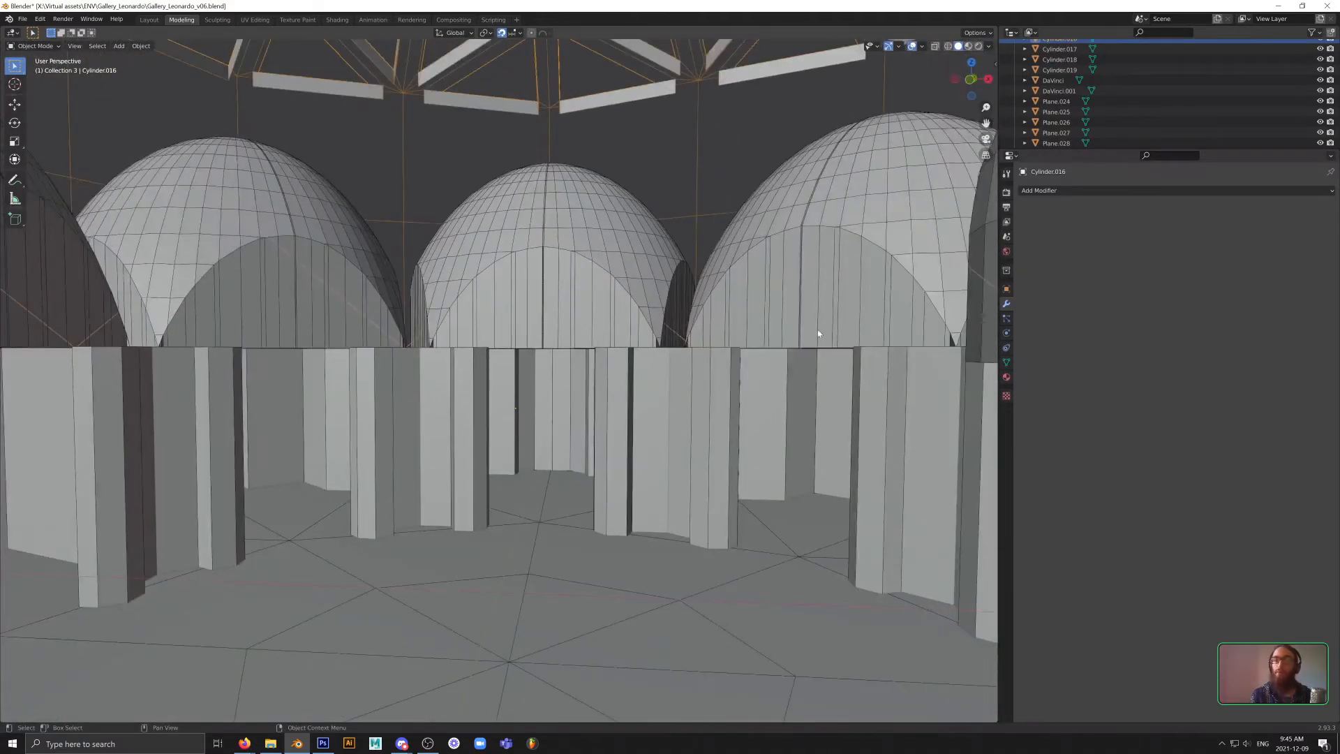
# - Switch to File Explorer and open the Leonardo screenshots folder under Virtual assets, Captures, IMG on the X: drive
pyautogui.click(282, 746)
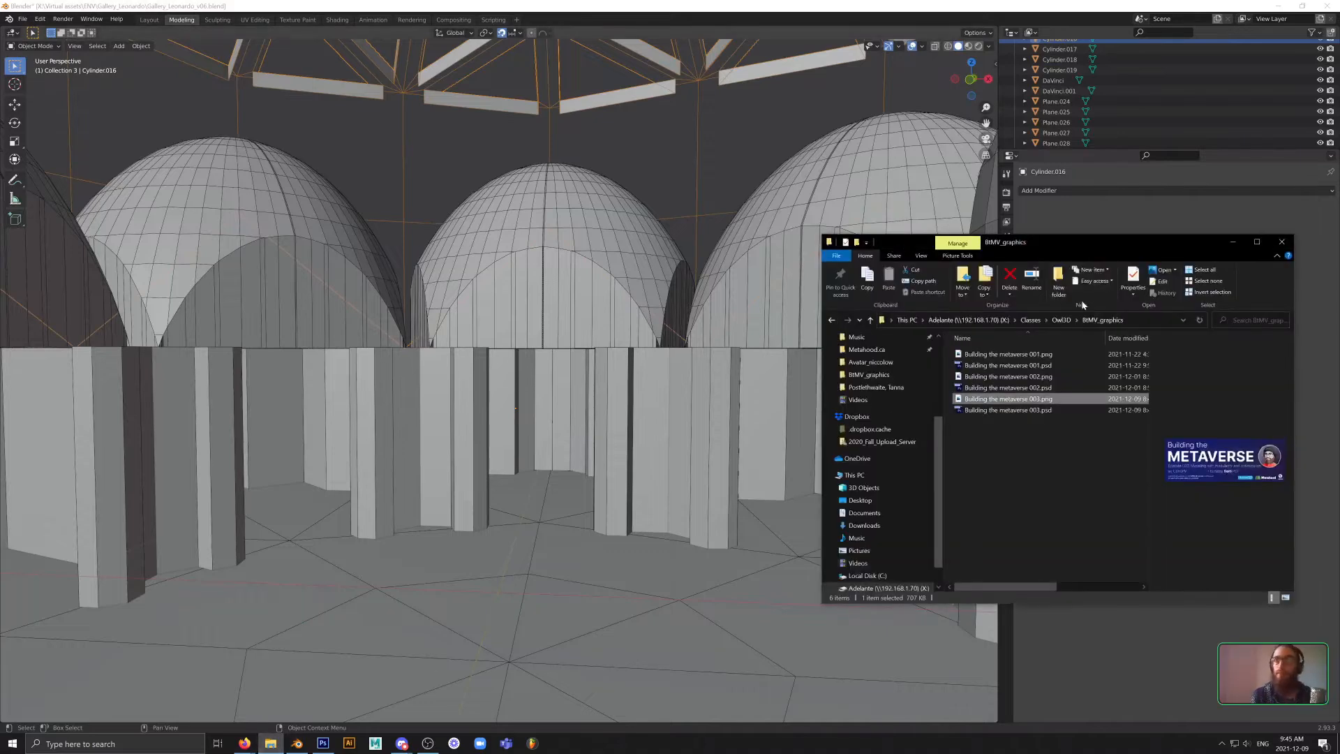
pyautogui.click(991, 322)
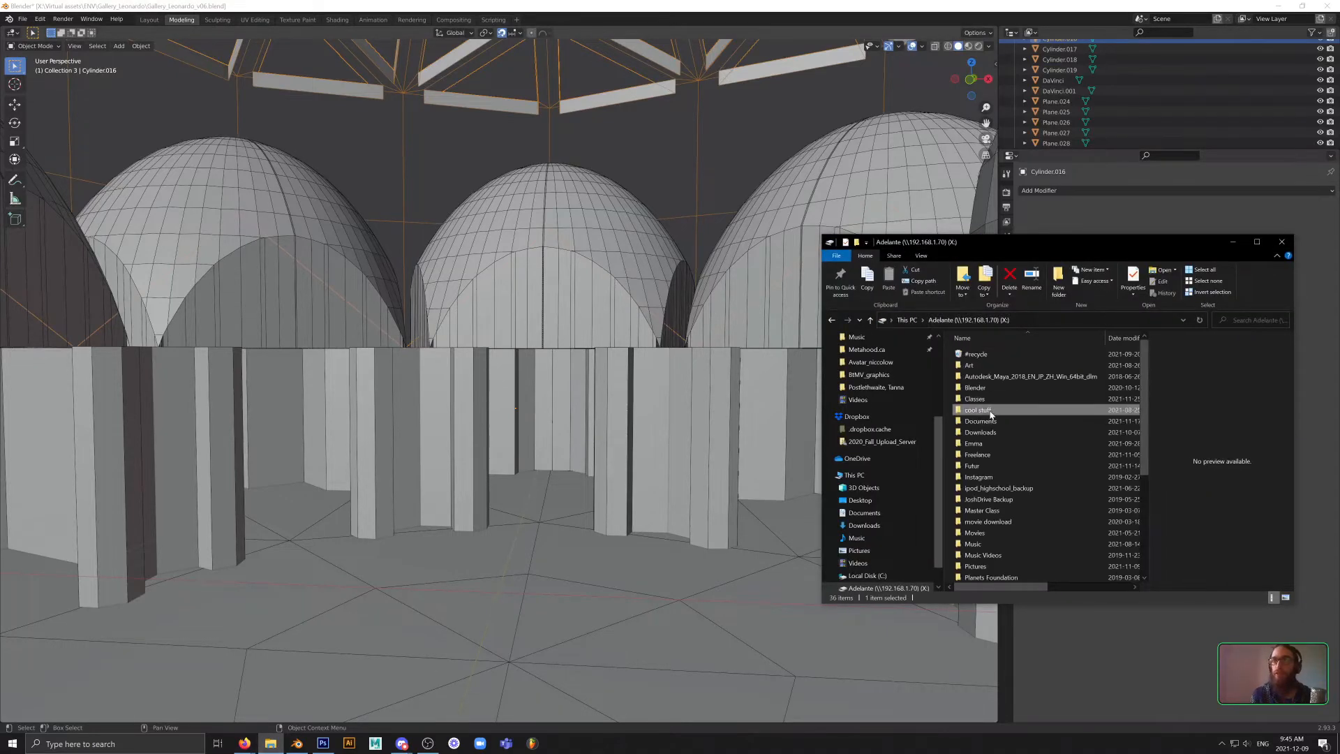
pyautogui.scroll(-5, 1003, 409)
pyautogui.press('v')
pyautogui.press('v')
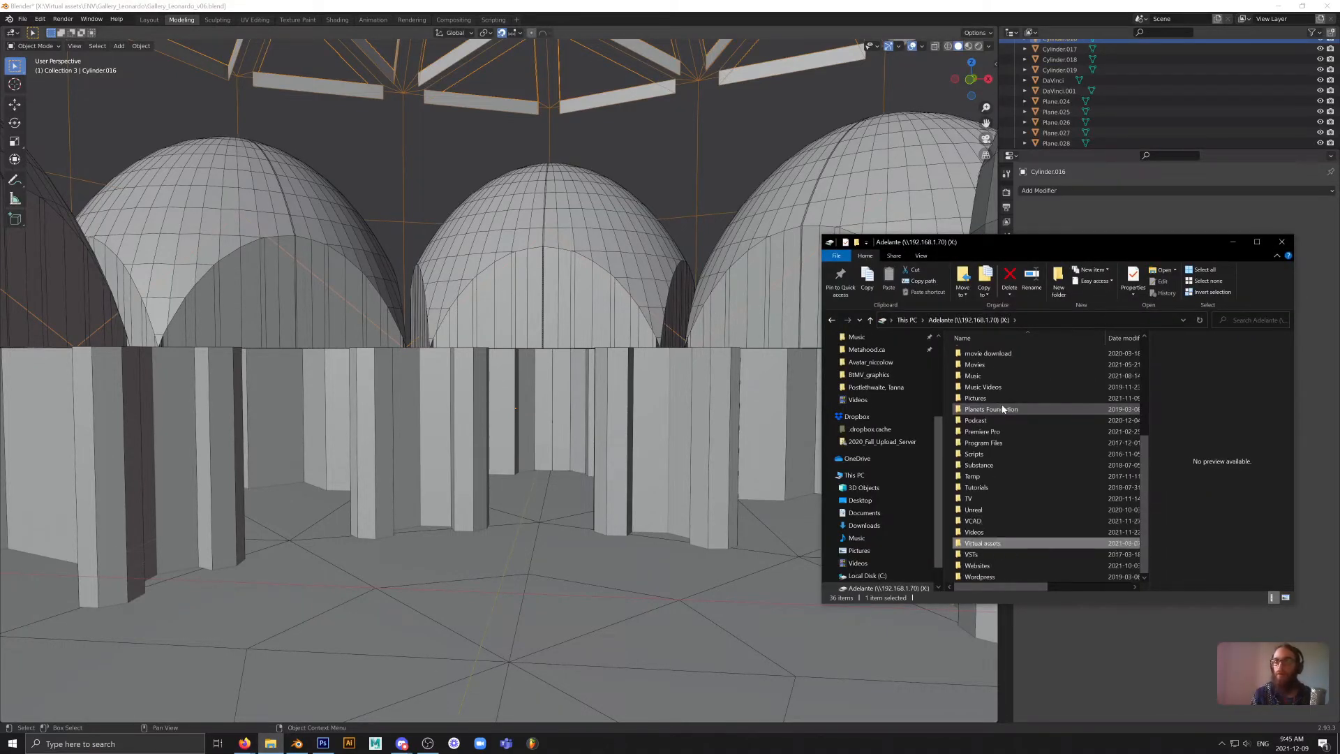
pyautogui.press('Return')
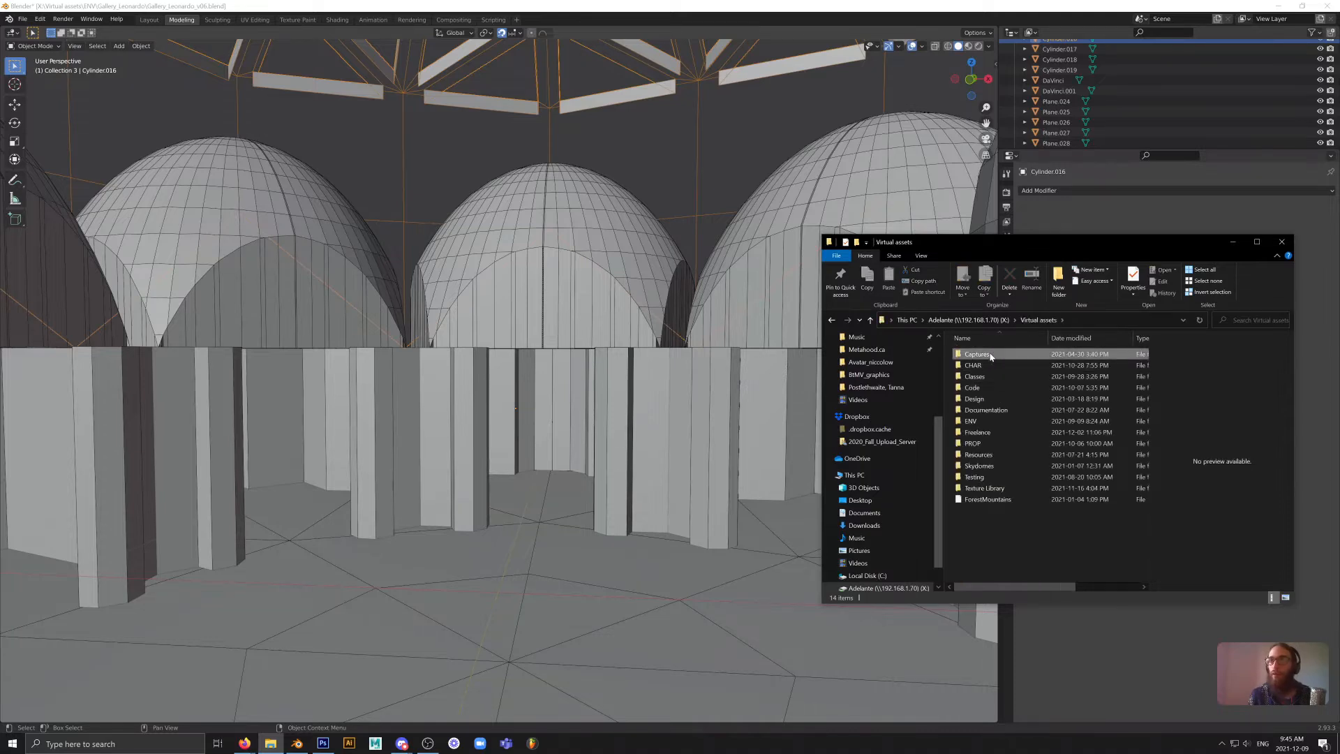
pyautogui.doubleClick(990, 356)
pyautogui.doubleClick(990, 357)
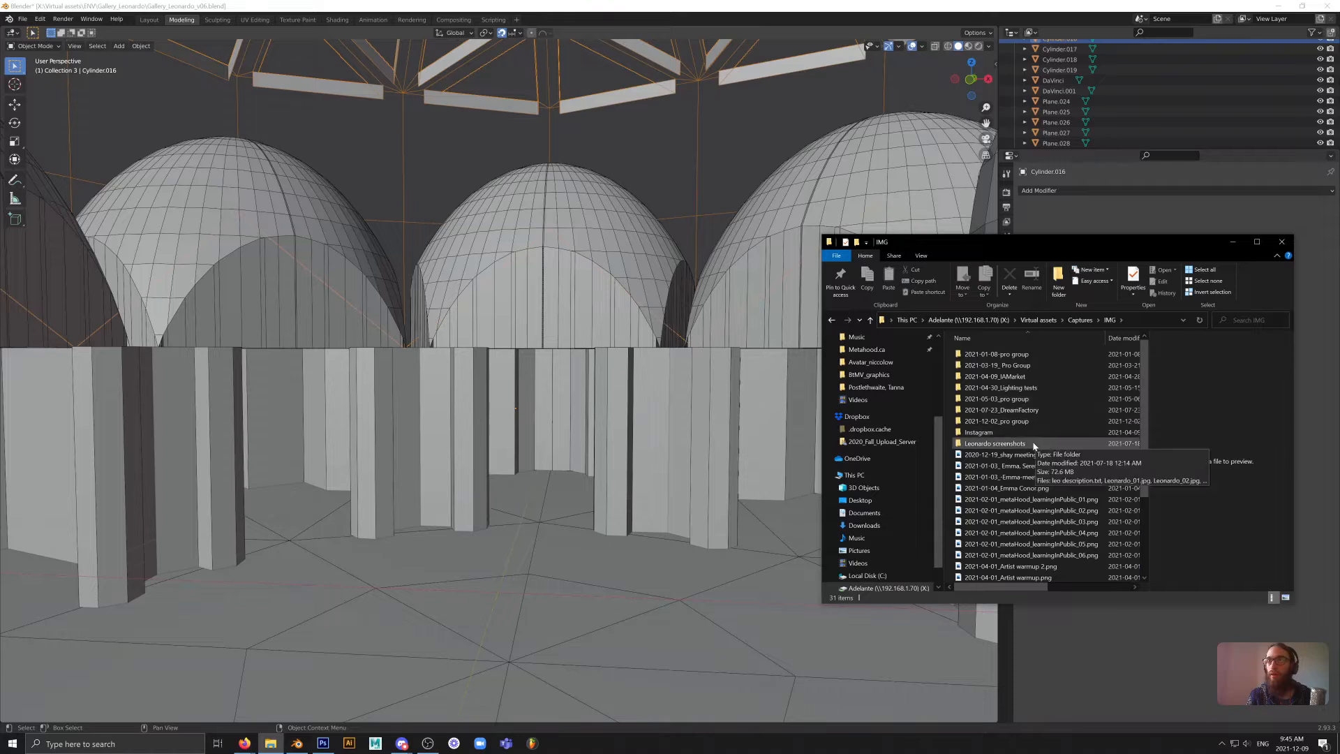
pyautogui.doubleClick(1033, 443)
# - Preview the gallery images Leonardo_01.jpg to Leonardo_06.jpg one after another and widen the folder window to show full file details
pyautogui.click(999, 365)
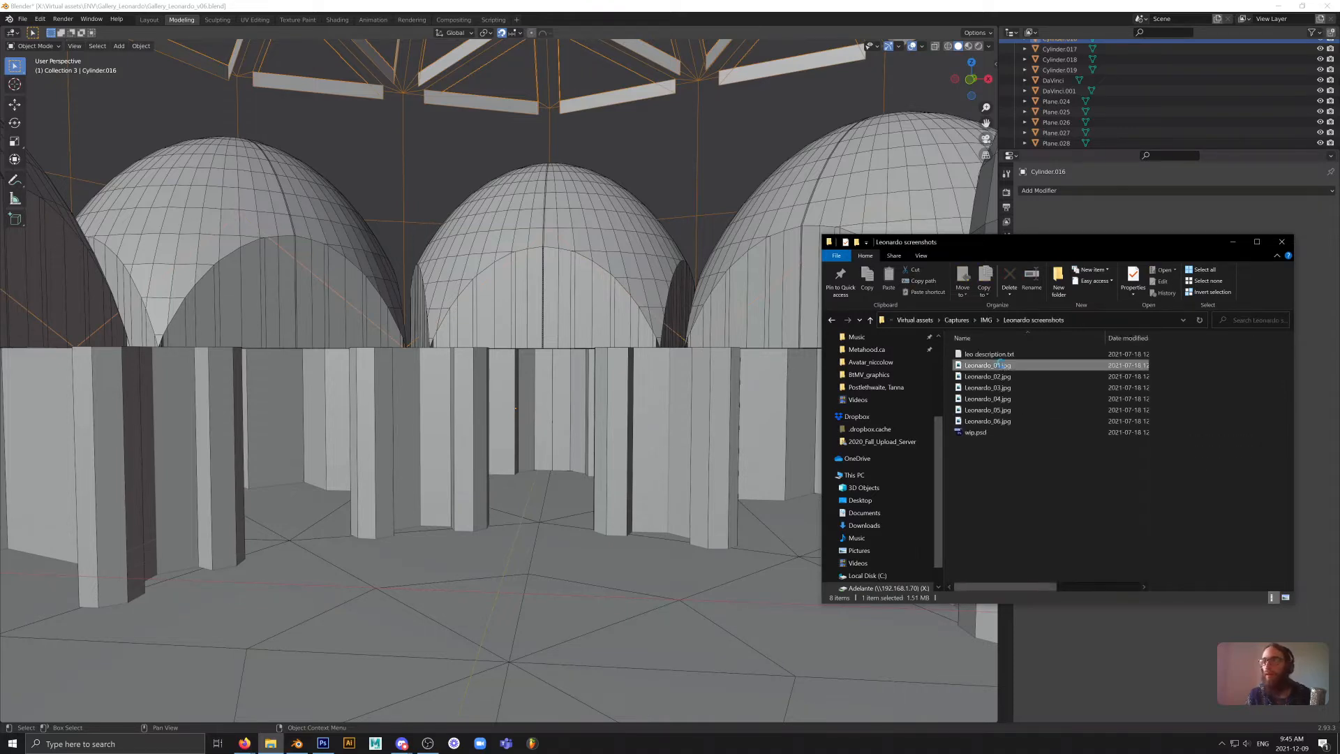
pyautogui.press('Right')
pyautogui.press('Down')
pyautogui.press('Down')
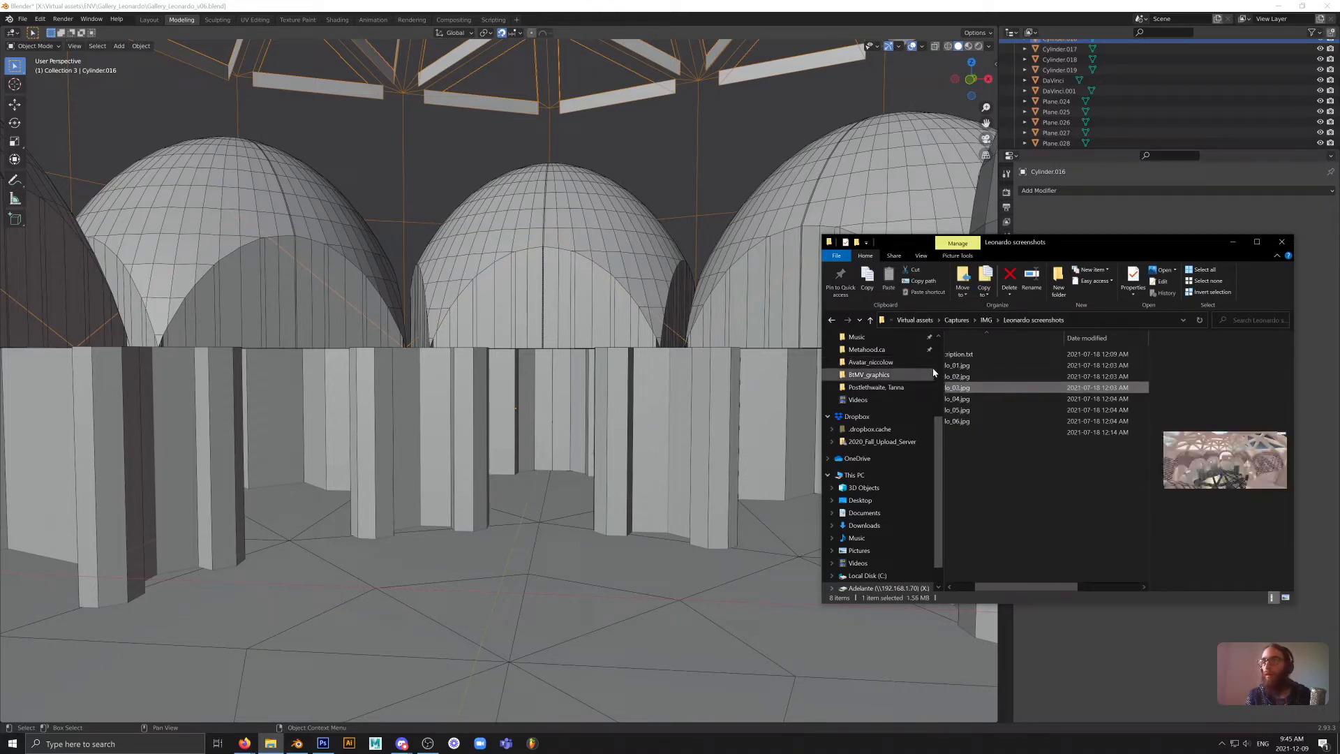
pyautogui.press('Down')
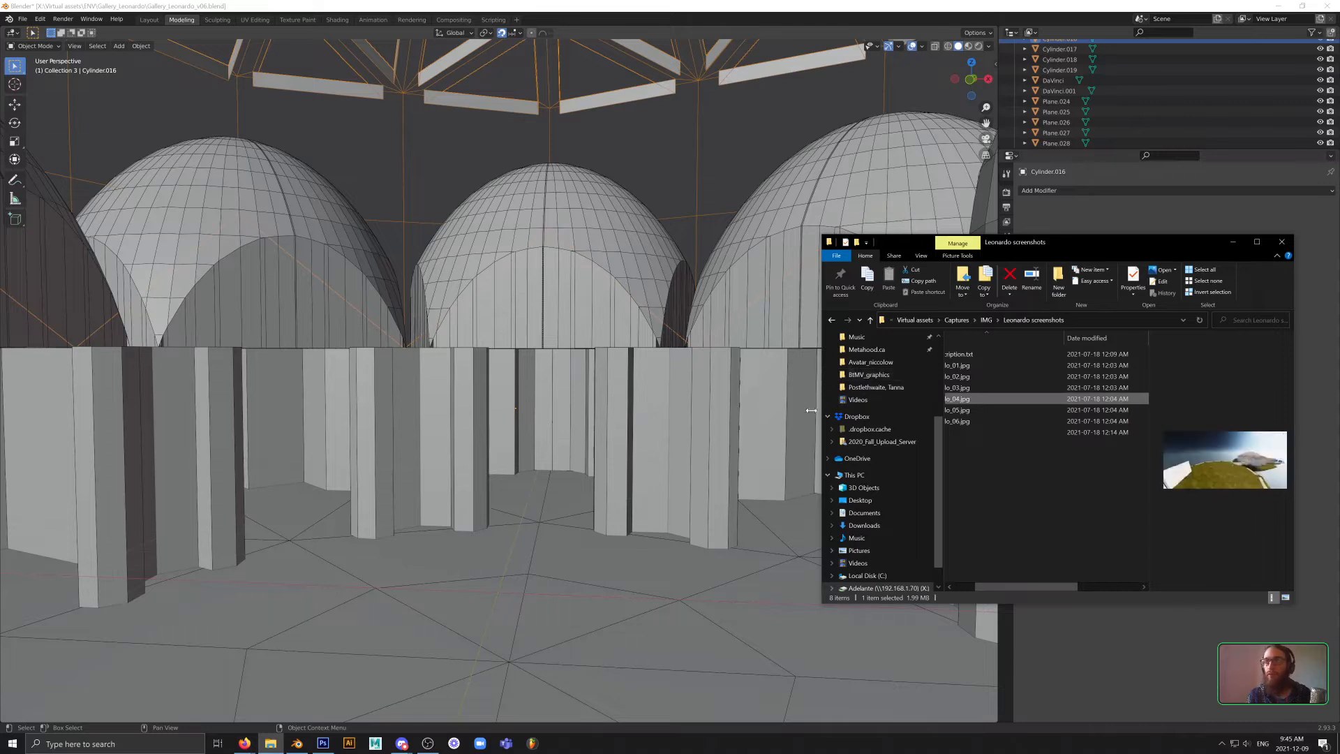
pyautogui.moveTo(810, 411); pyautogui.dragTo(624, 412)
pyautogui.press('Down')
pyautogui.press('Down')
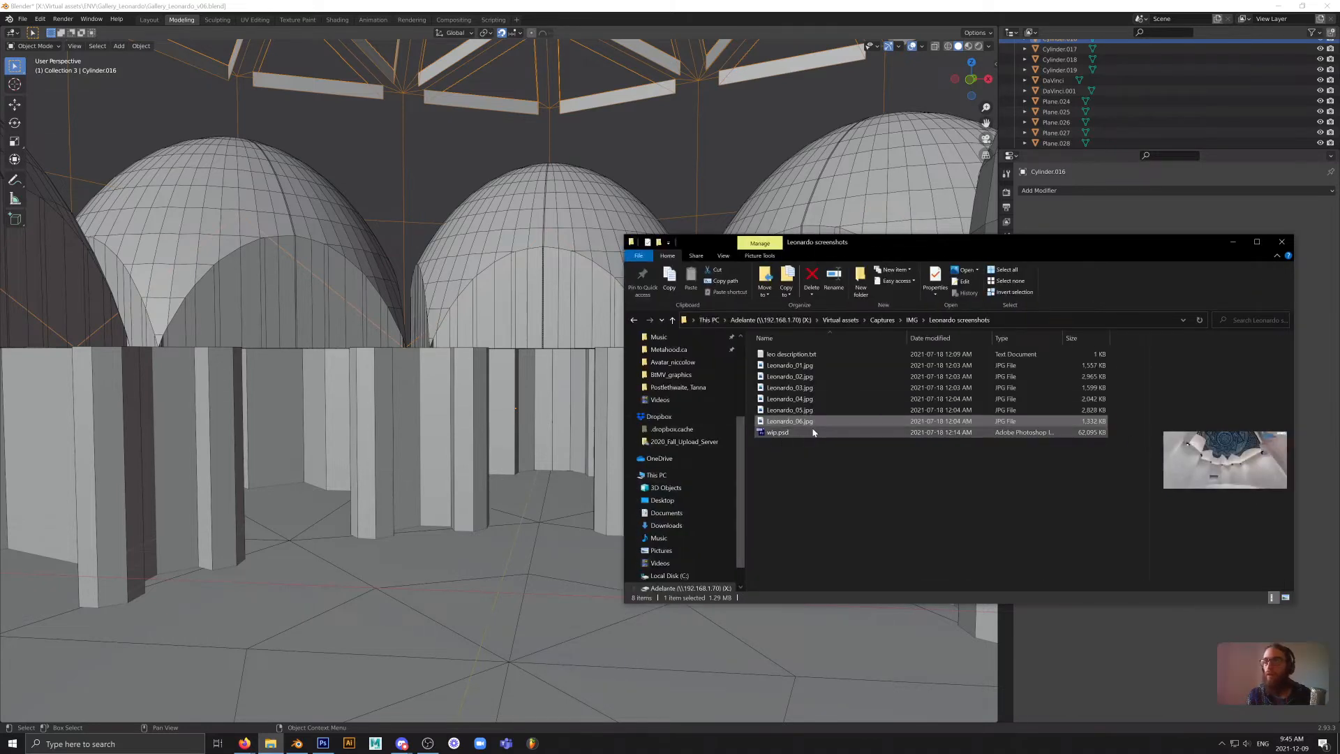
pyautogui.click(824, 356)
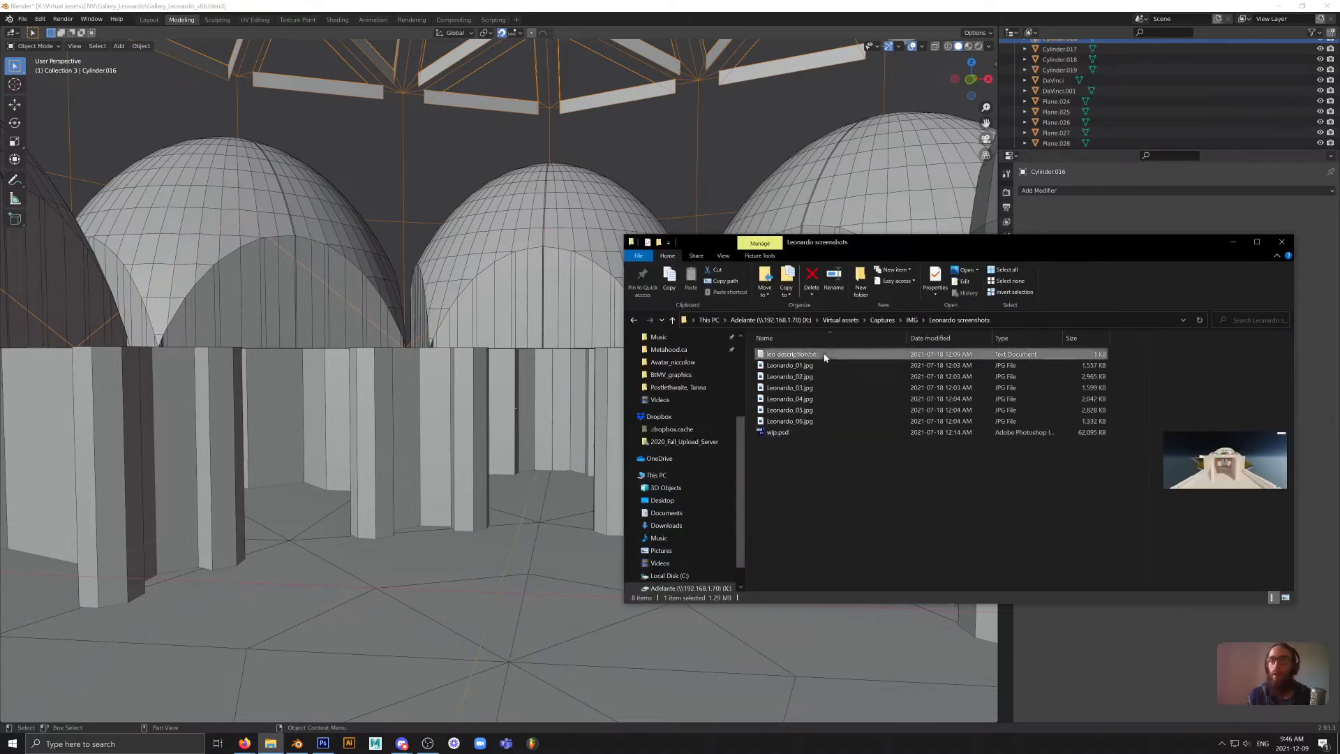
# - Return to the IMG folder and preview the render Blender_Leo_gallery_courtyard.jpg
pyautogui.hotkey('alt', 'Left')
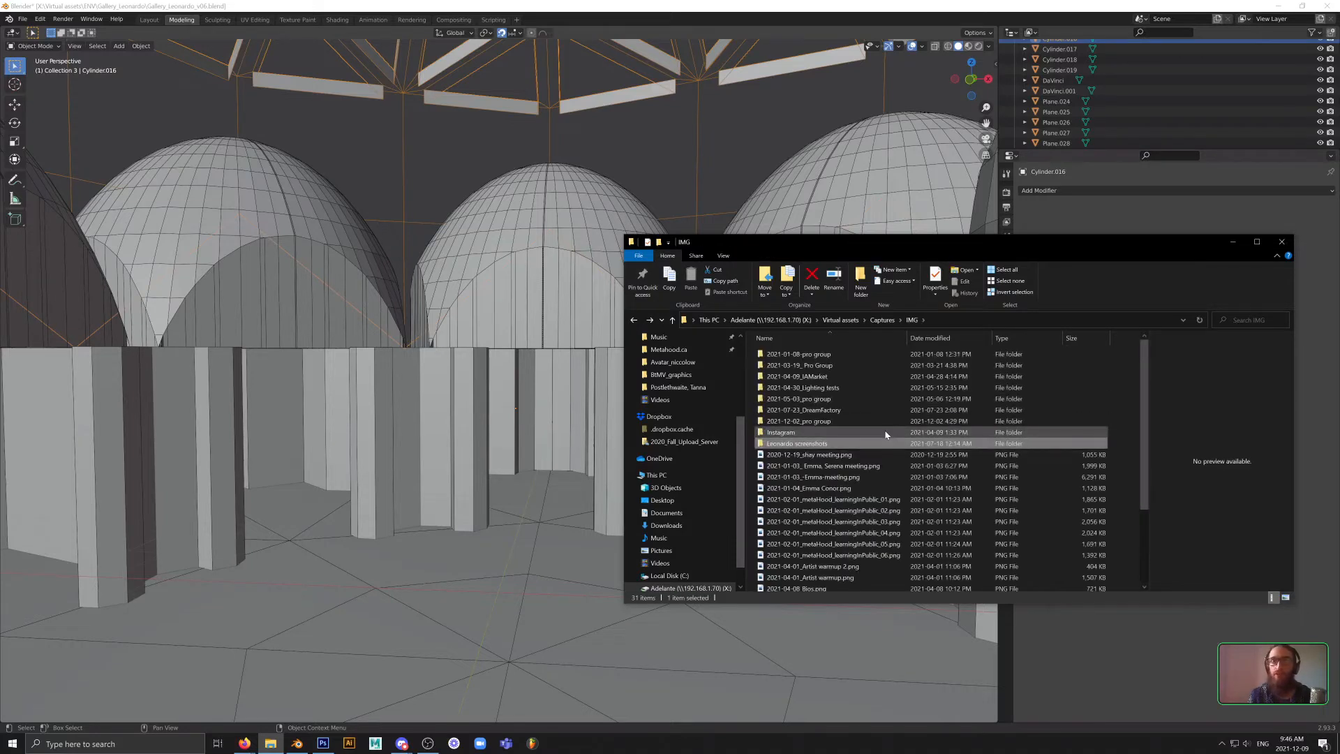
pyautogui.scroll(-3, 881, 436)
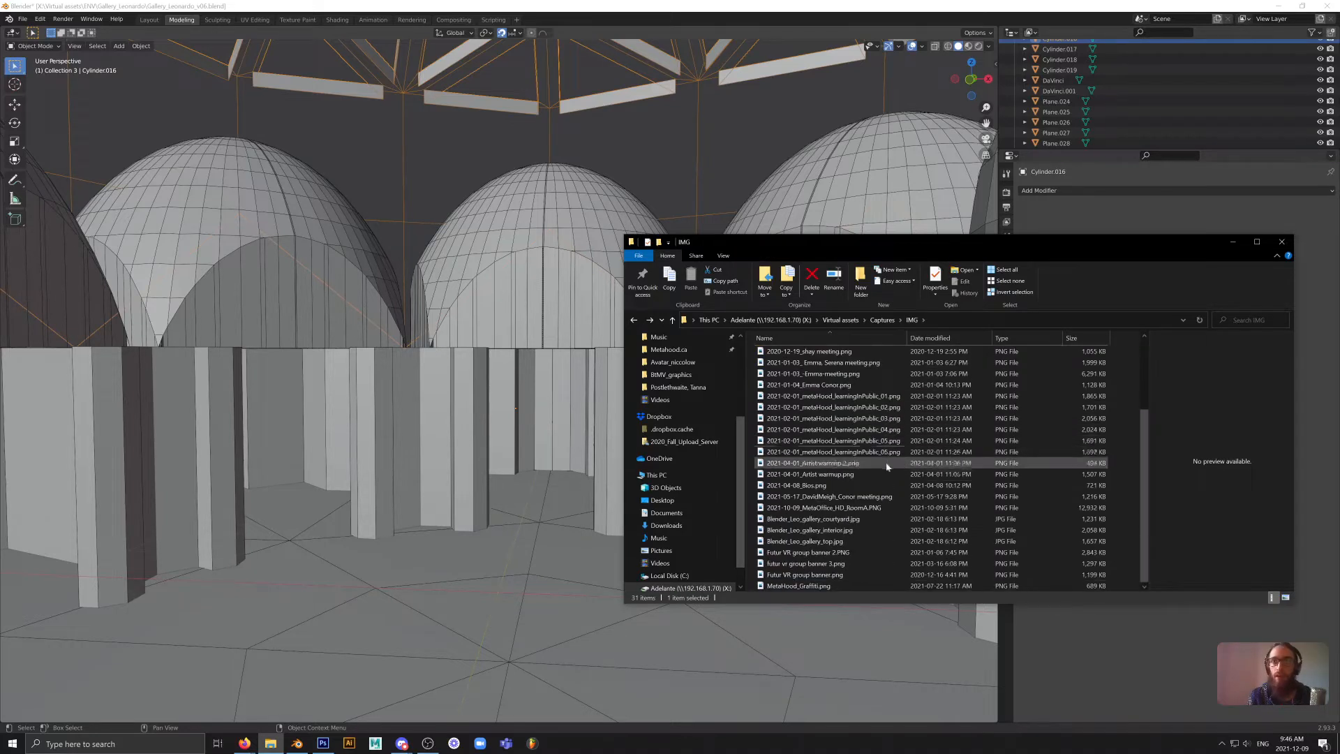
pyautogui.click(841, 522)
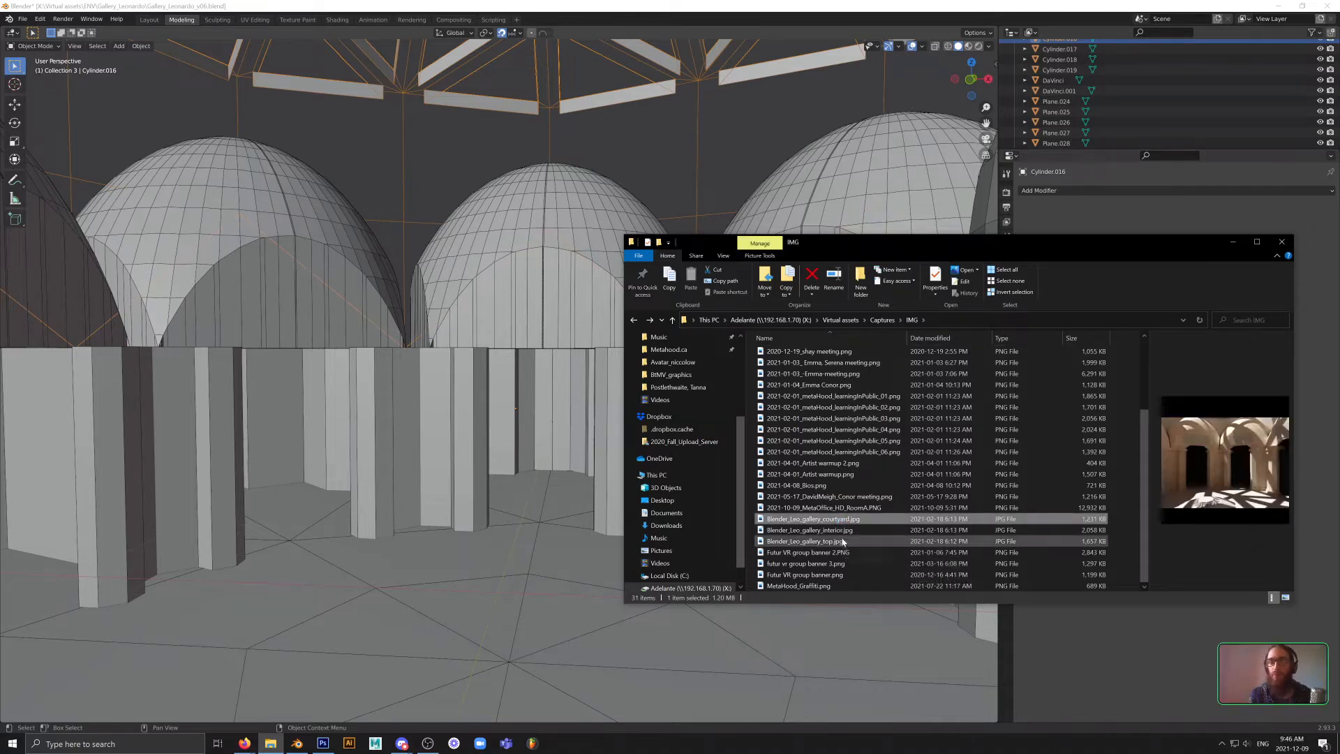
# - Open Blender_Leo_gallery_top.jpg and look through the gallery's top, interior and courtyard renders
pyautogui.keyDown('shift'); pyautogui.click(843, 542); pyautogui.keyUp('shift')
pyautogui.doubleClick(843, 542)
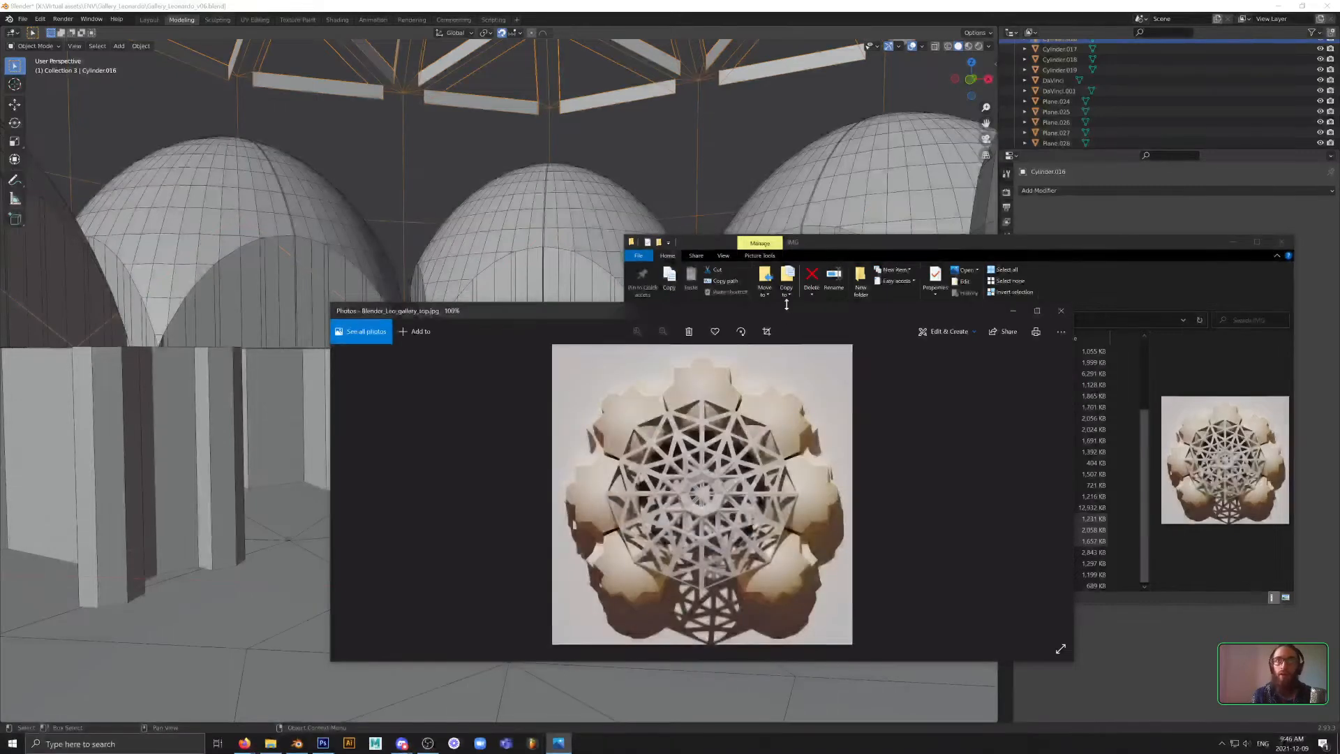
pyautogui.moveTo(788, 304); pyautogui.dragTo(792, 224)
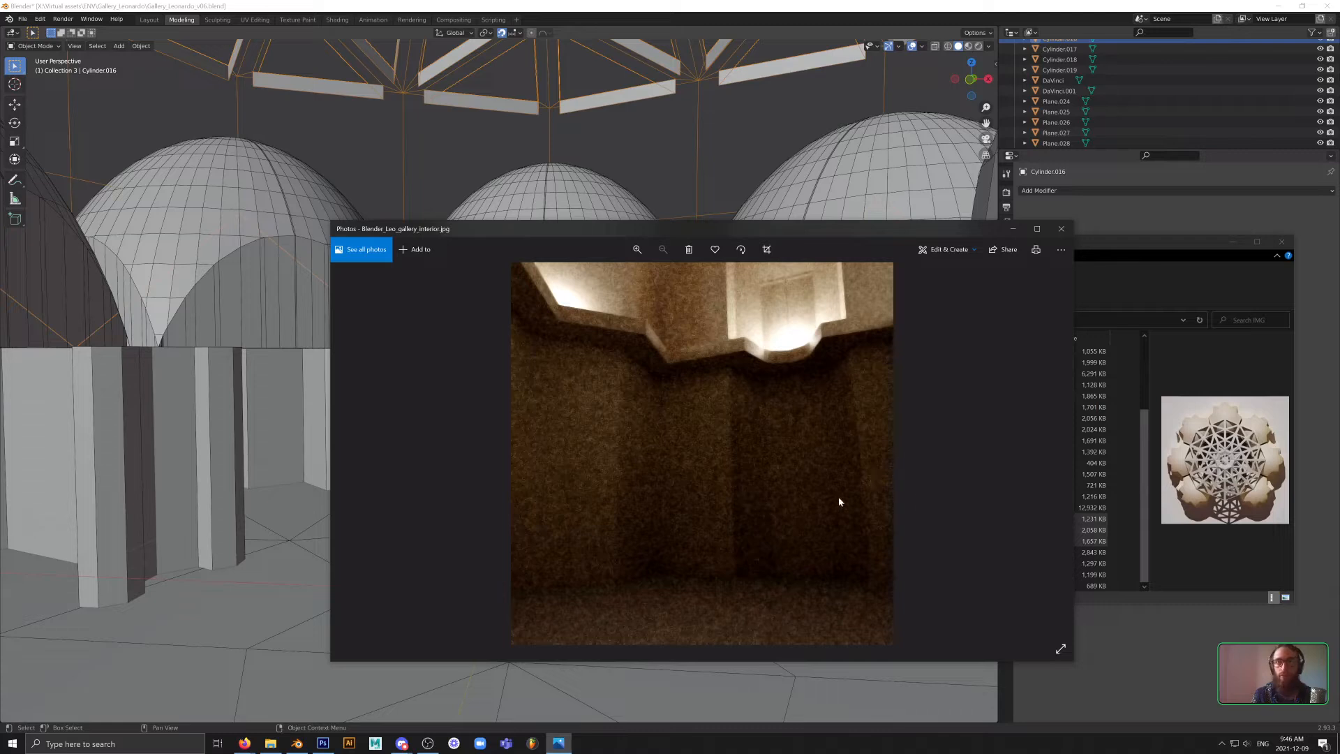
pyautogui.press('Left')
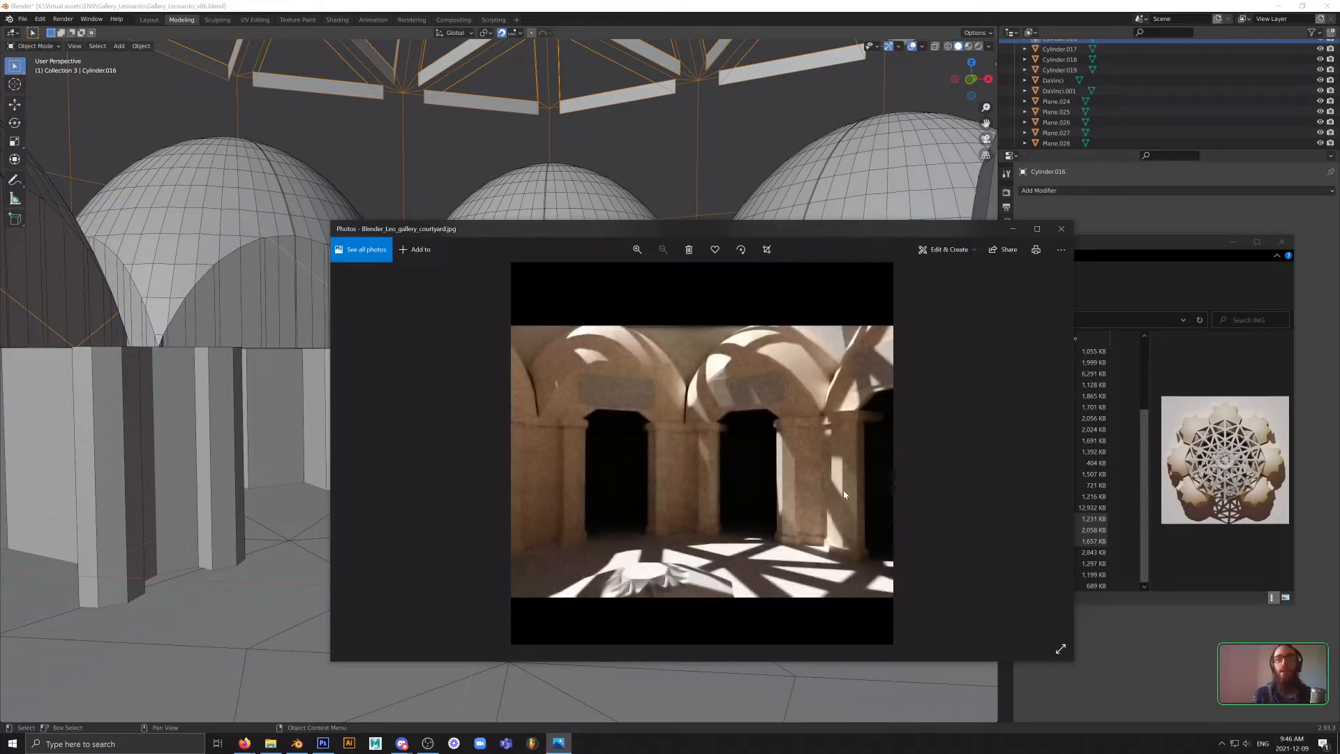
pyautogui.press('Right')
pyautogui.press('Left')
pyautogui.press('Left')
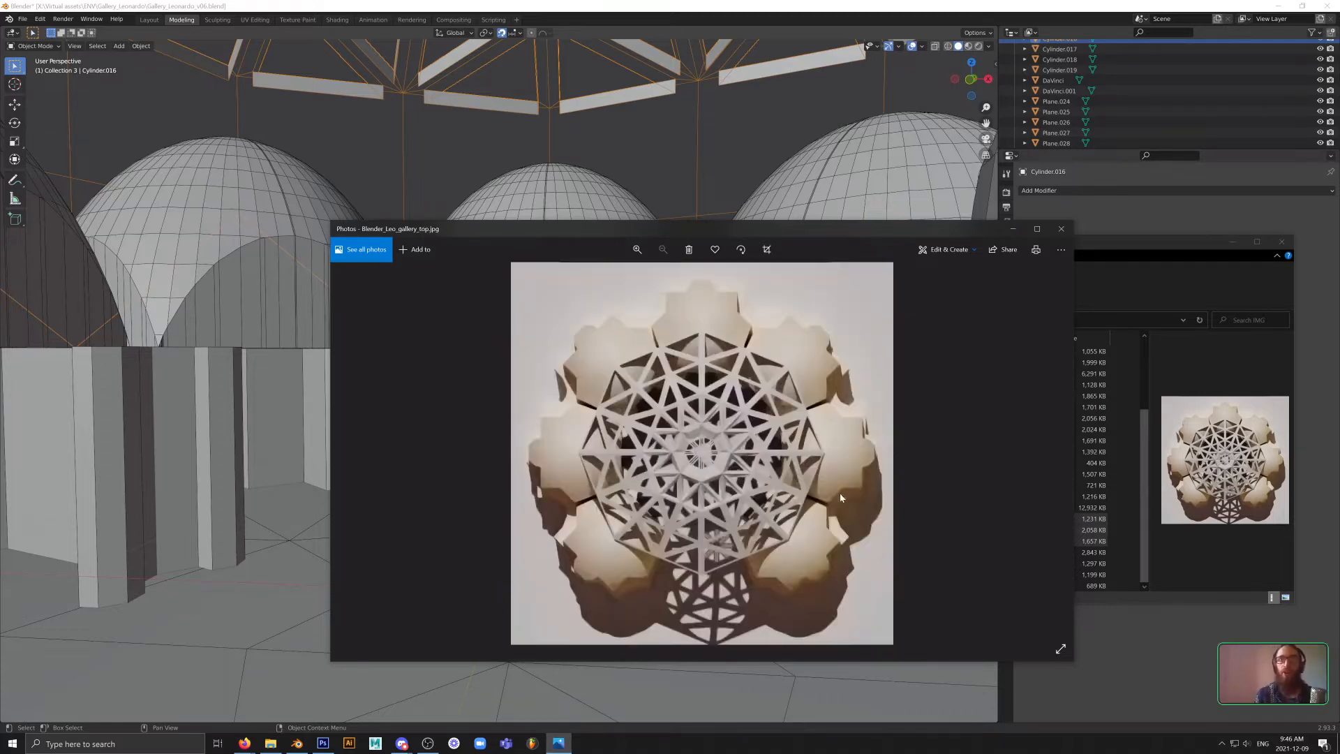
pyautogui.press('Right')
# - Switch to the Leonardo Gallery room in Firefox and walk into one of the spotlit exhibition alcoves
pyautogui.hotkey('alt', 'Tab')
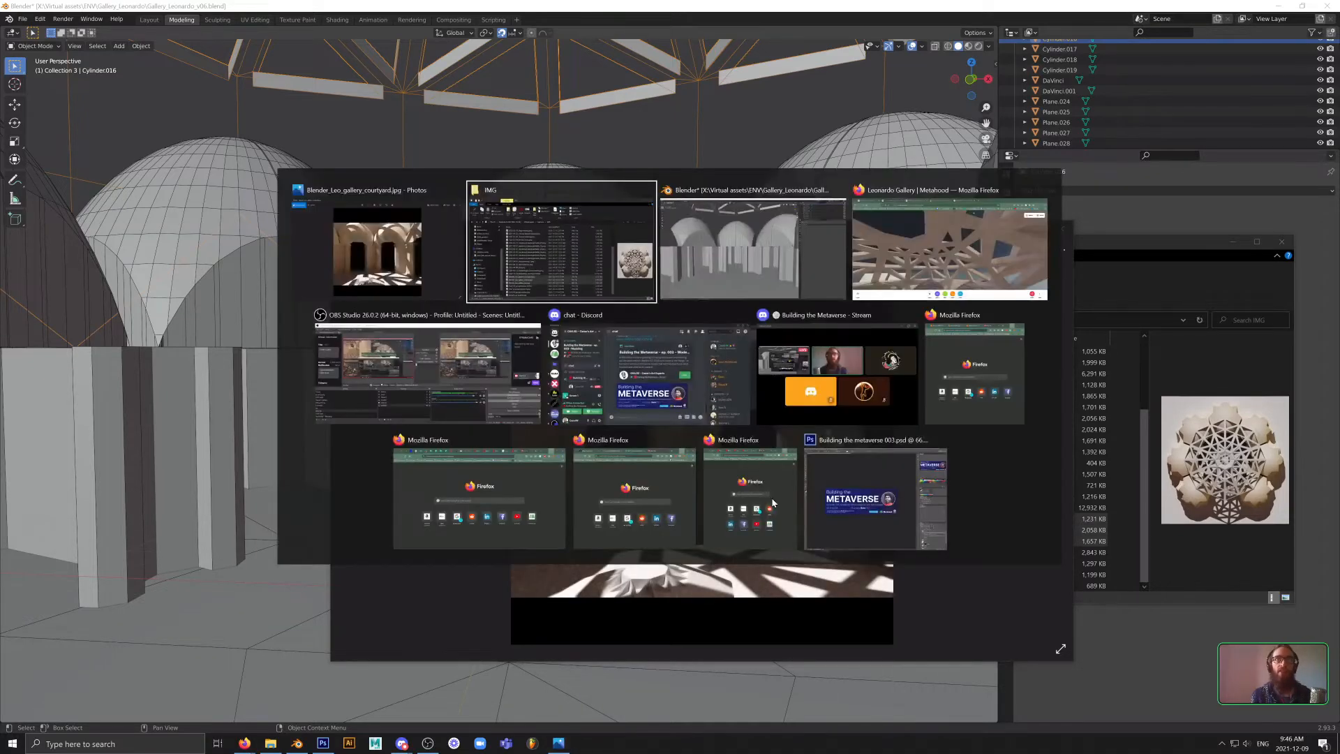
pyautogui.press('Tab')
pyautogui.press('Tab')
pyautogui.moveTo(685, 481); pyautogui.dragTo(467, 351)
pyautogui.press('w')
pyautogui.press('g')
pyautogui.press('w')
pyautogui.press('w')
pyautogui.press('w')
pyautogui.press('w')
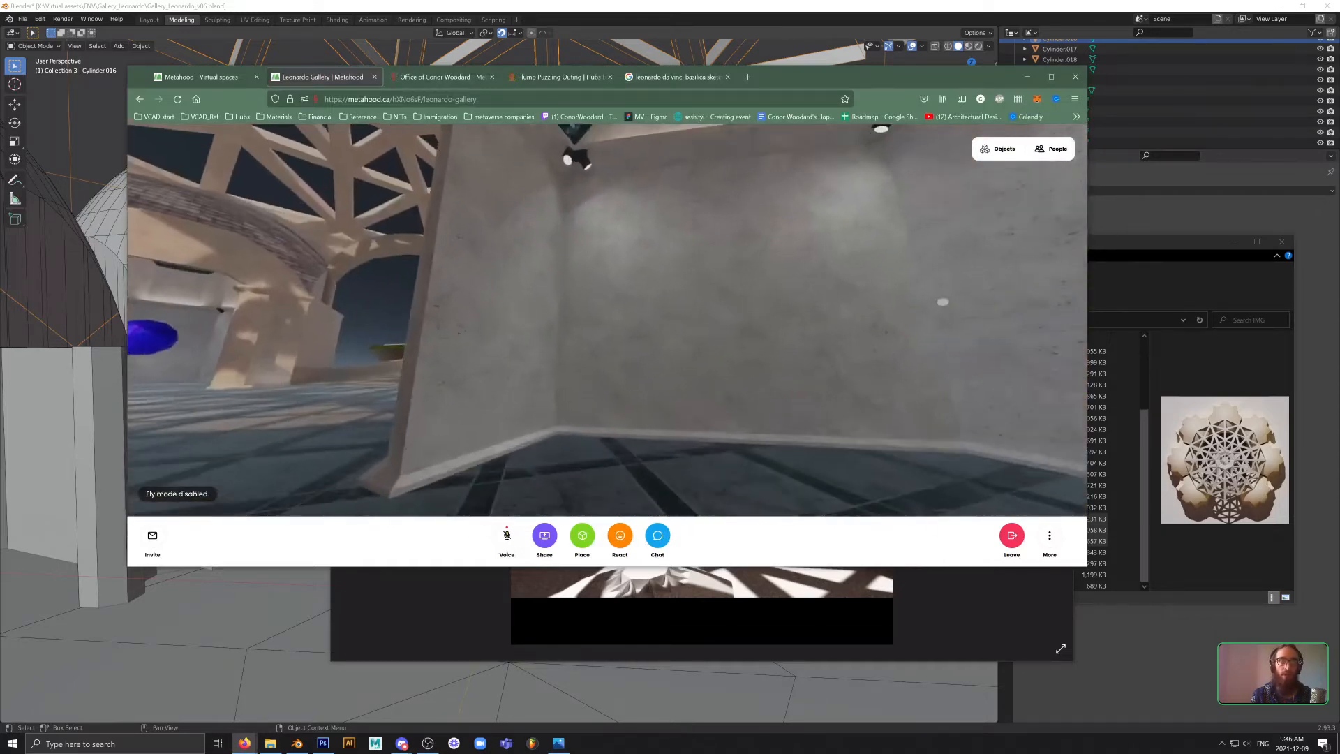
# - Leave the alcove and walk through the gallery towards the large arch facing the outdoor ramp
pyautogui.moveTo(942, 300); pyautogui.dragTo(629, 297)
pyautogui.press('w')
pyautogui.moveTo(905, 324); pyautogui.dragTo(564, 362)
pyautogui.press('w')
pyautogui.press('w')
pyautogui.press('w')
pyautogui.press('w')
pyautogui.press('w')
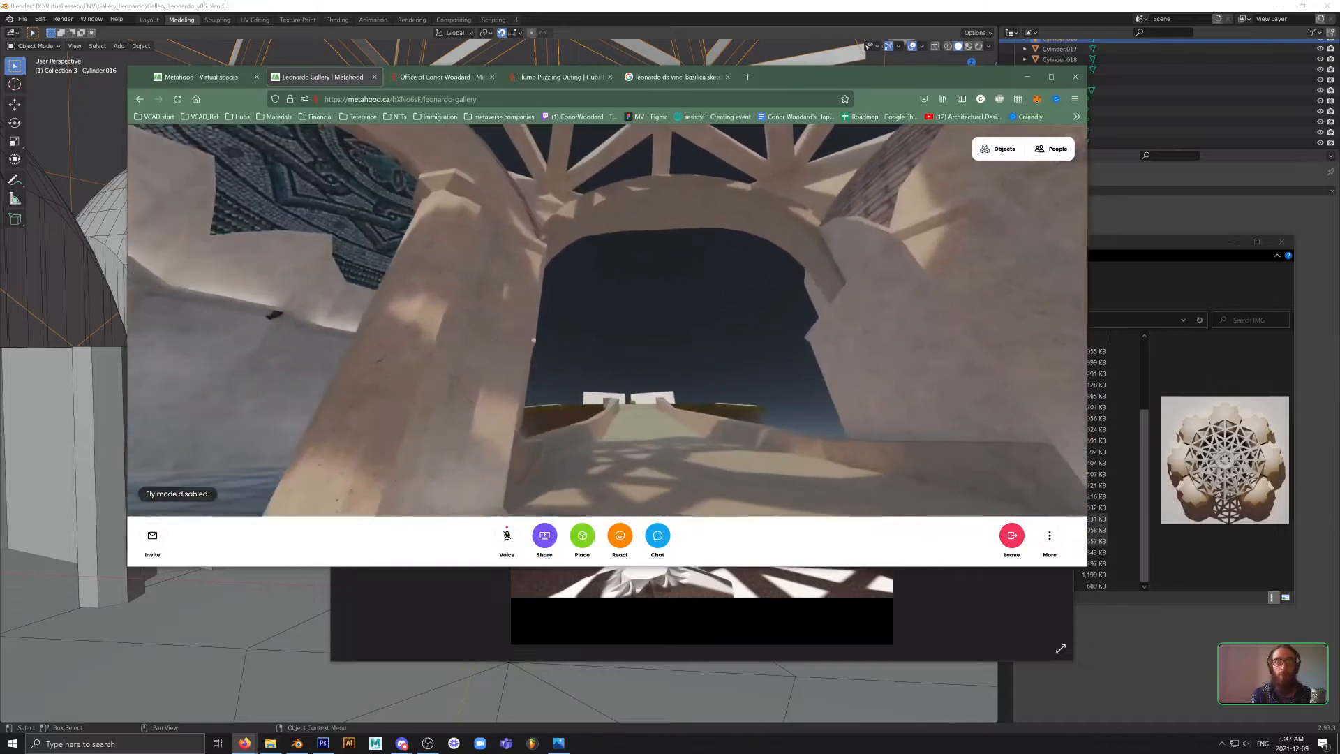
# - Go up the ramp to the lawn and pull a copy of the green object off the stone planter into the air
pyautogui.press('g')
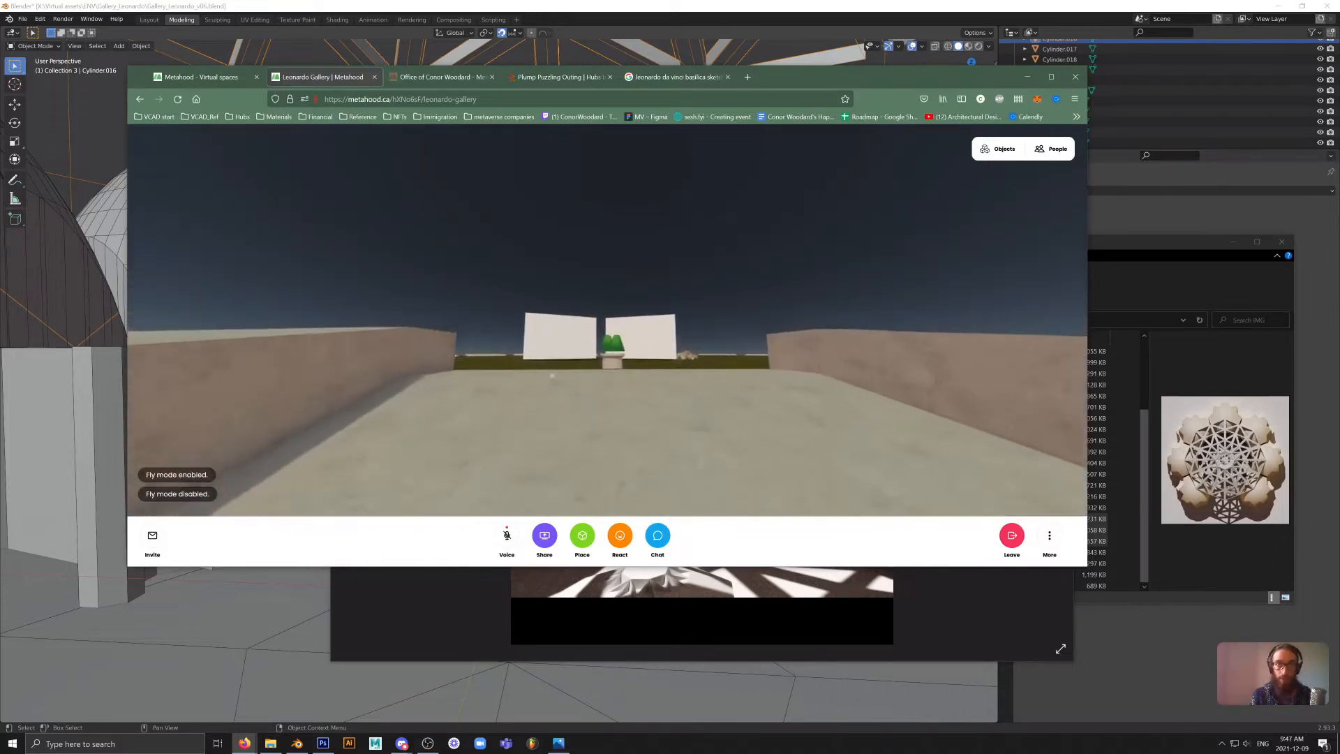
pyautogui.press('w')
pyautogui.moveTo(574, 374); pyautogui.dragTo(628, 386)
pyautogui.press('w')
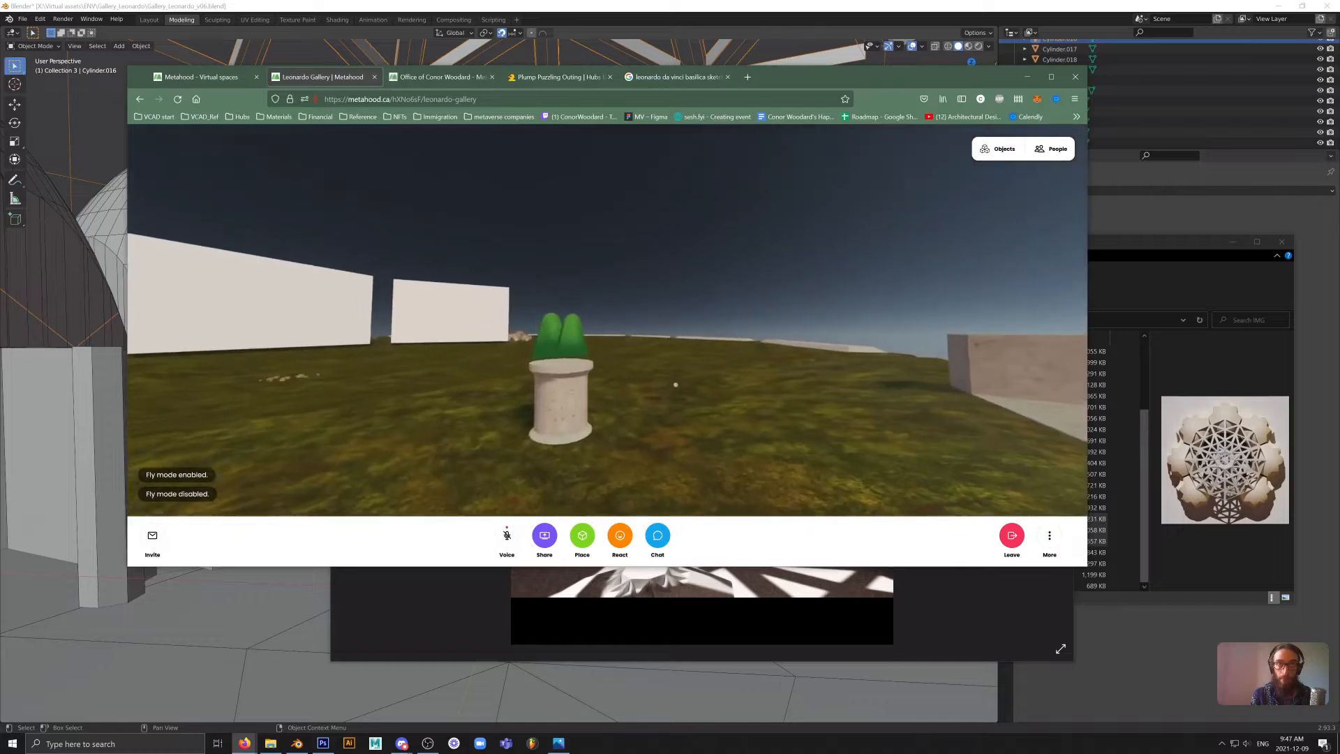
pyautogui.moveTo(569, 334); pyautogui.dragTo(706, 272)
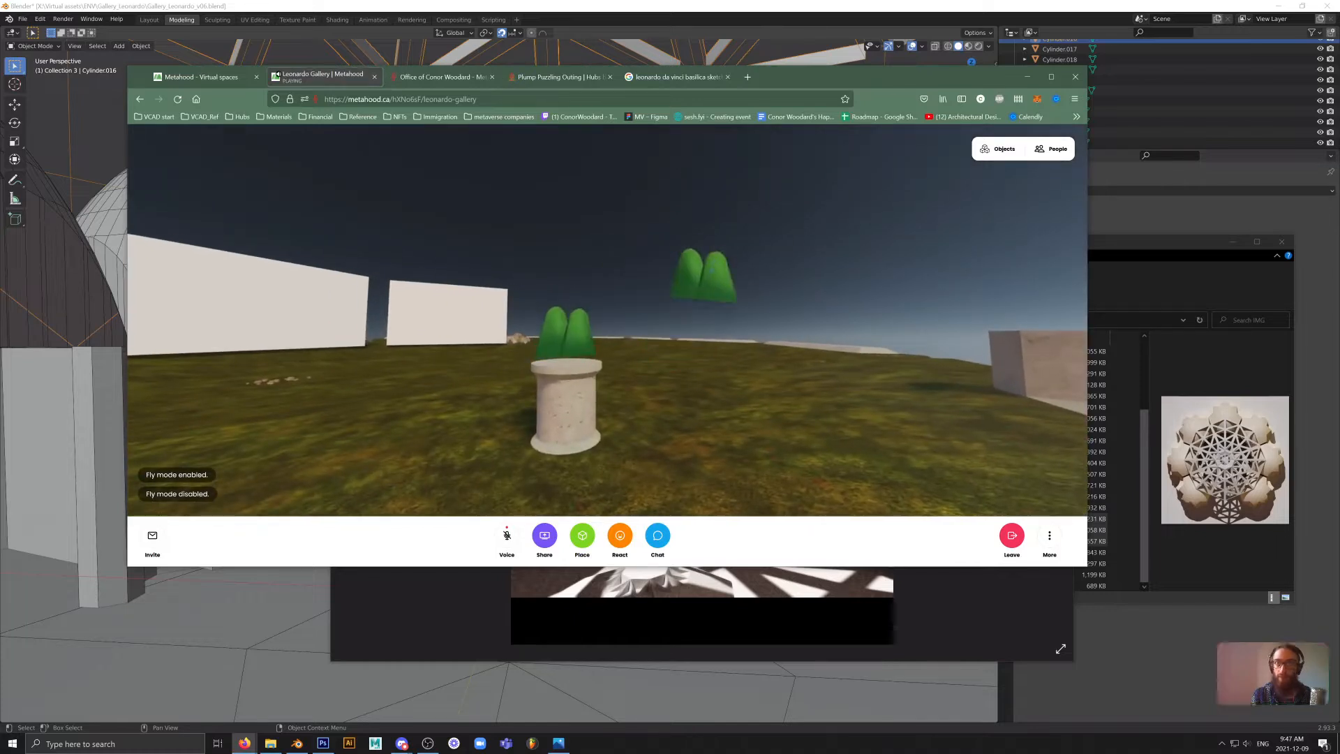
pyautogui.moveTo(709, 347); pyautogui.dragTo(523, 351)
# - Tour the grounds outside the gallery, ending beside the outer wall at the foot of the curved ramp
pyautogui.press('w')
pyautogui.press('g')
pyautogui.press('s')
pyautogui.press('w')
pyautogui.press('s')
pyautogui.press('w')
pyautogui.press('w')
pyautogui.press('w')
pyautogui.press('w')
pyautogui.press('w')
pyautogui.press('w')
pyautogui.press('g')
pyautogui.press('w')
pyautogui.press('w')
pyautogui.press('g')
pyautogui.press('g')
pyautogui.press('w')
pyautogui.press('w')
pyautogui.moveTo(931, 356); pyautogui.dragTo(903, 351)
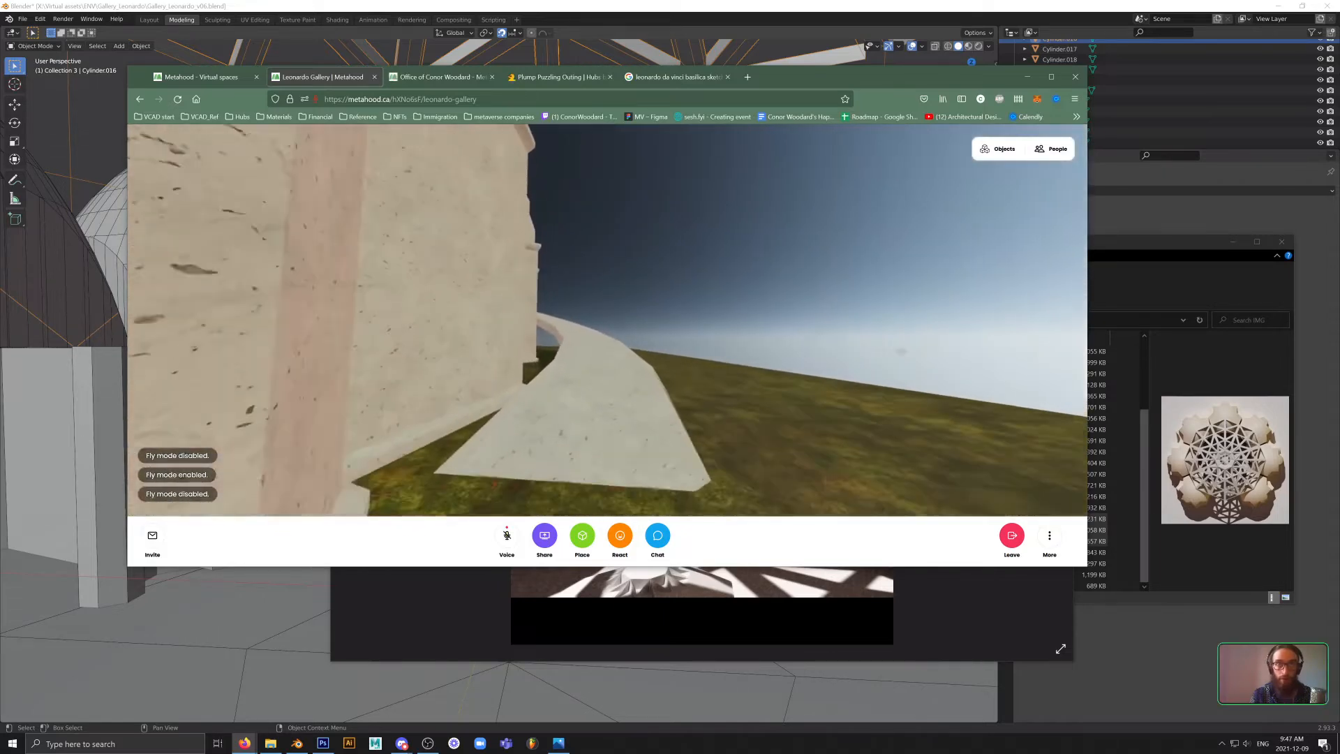
# - Follow the curved ramp along the outer wall and fly up over the roof opening above the courtyard
pyautogui.press('w')
pyautogui.press('w')
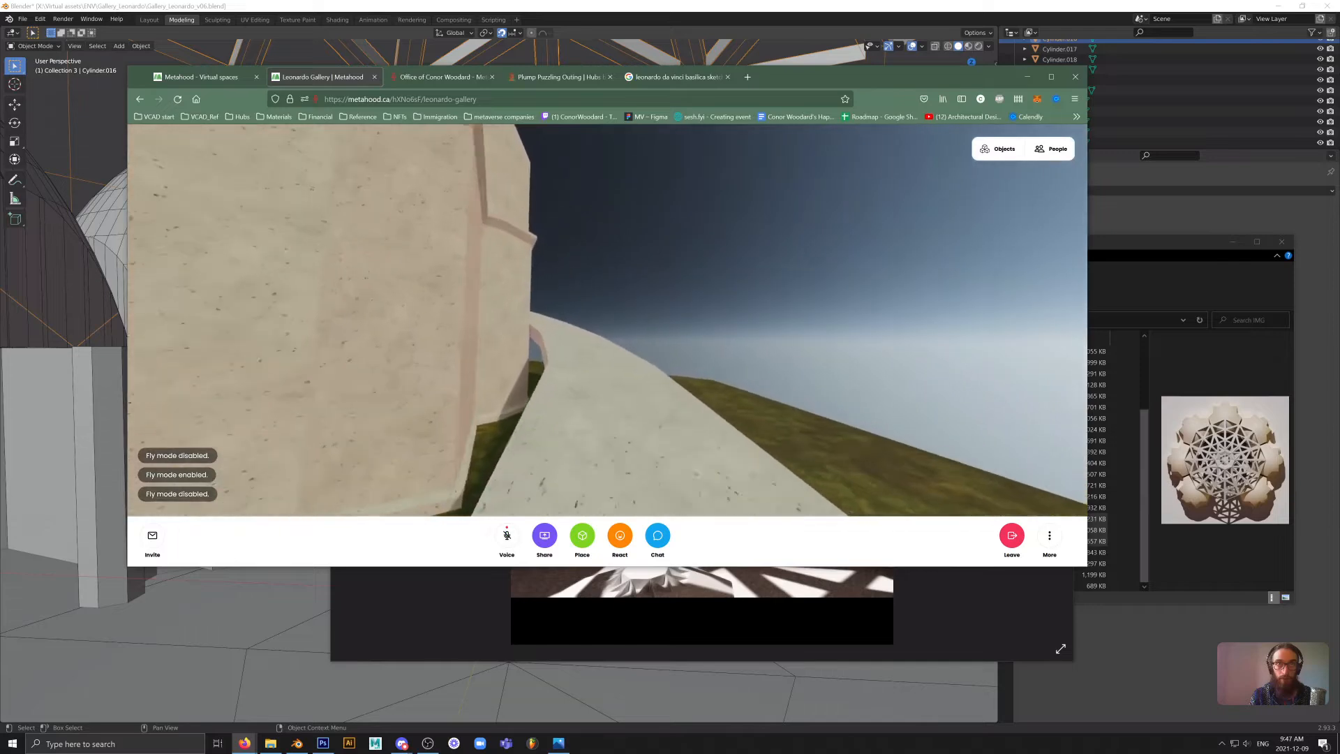
pyautogui.press('w')
pyautogui.moveTo(859, 347); pyautogui.dragTo(698, 401)
pyautogui.press('w')
pyautogui.press('w')
pyautogui.press('w')
pyautogui.press('g')
pyautogui.press('w')
pyautogui.press('w')
pyautogui.moveTo(608, 320); pyautogui.dragTo(608, 386)
pyautogui.press('w')
pyautogui.press('g')
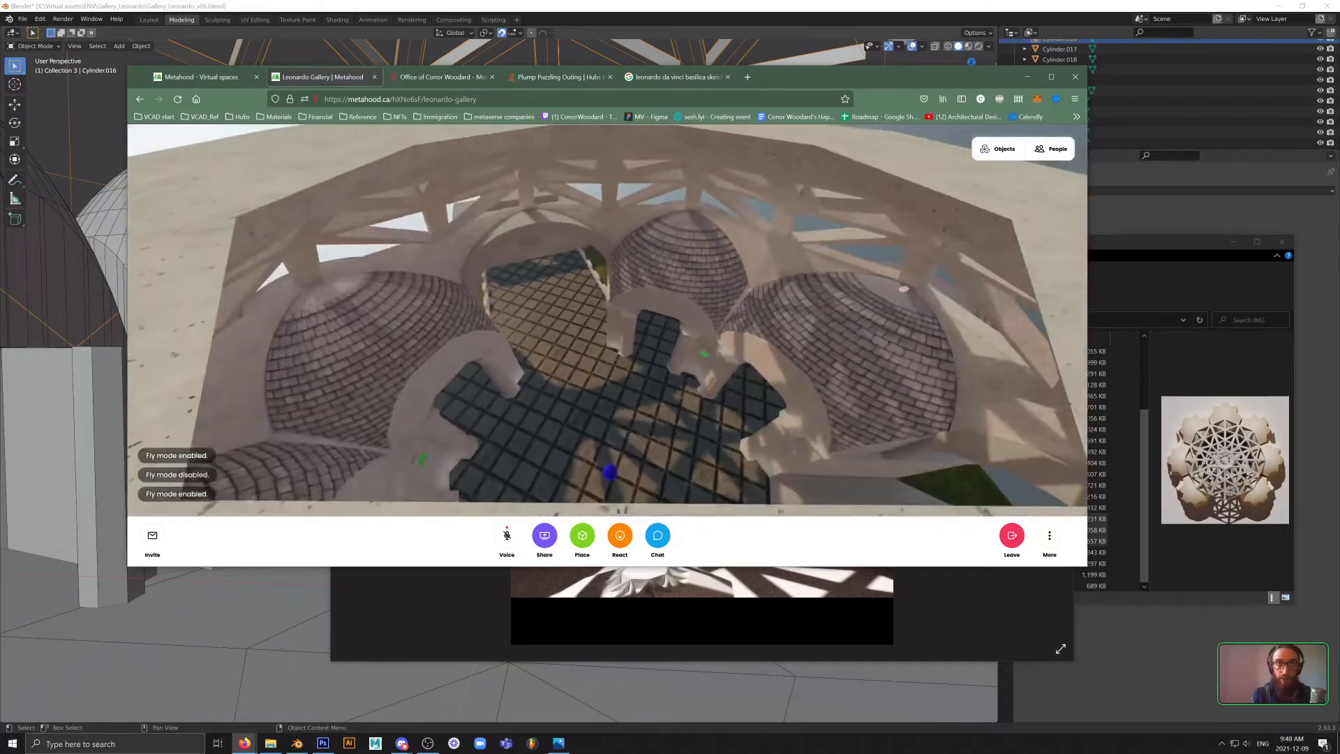
# - Examine the tiled domes, lattice structure and courtyard floor from the roof ring
pyautogui.moveTo(878, 304); pyautogui.dragTo(734, 347)
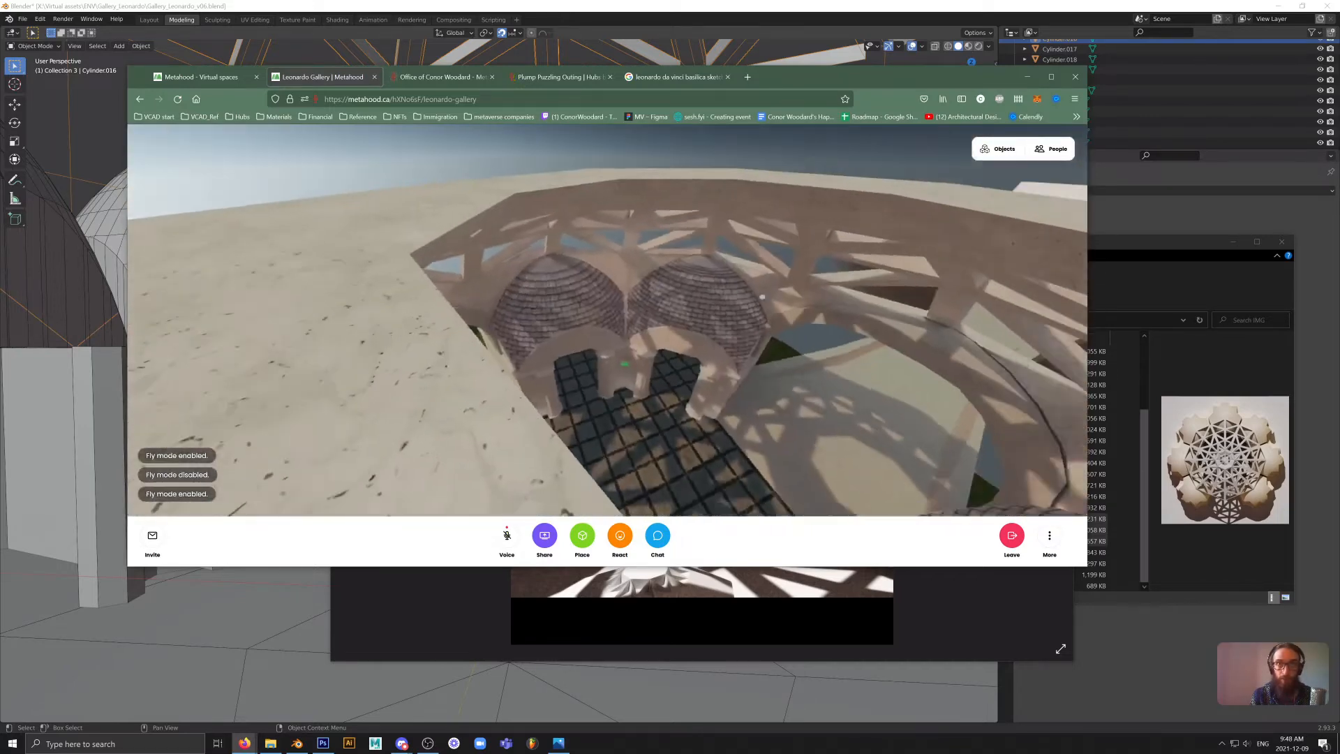
pyautogui.moveTo(892, 302); pyautogui.dragTo(676, 276)
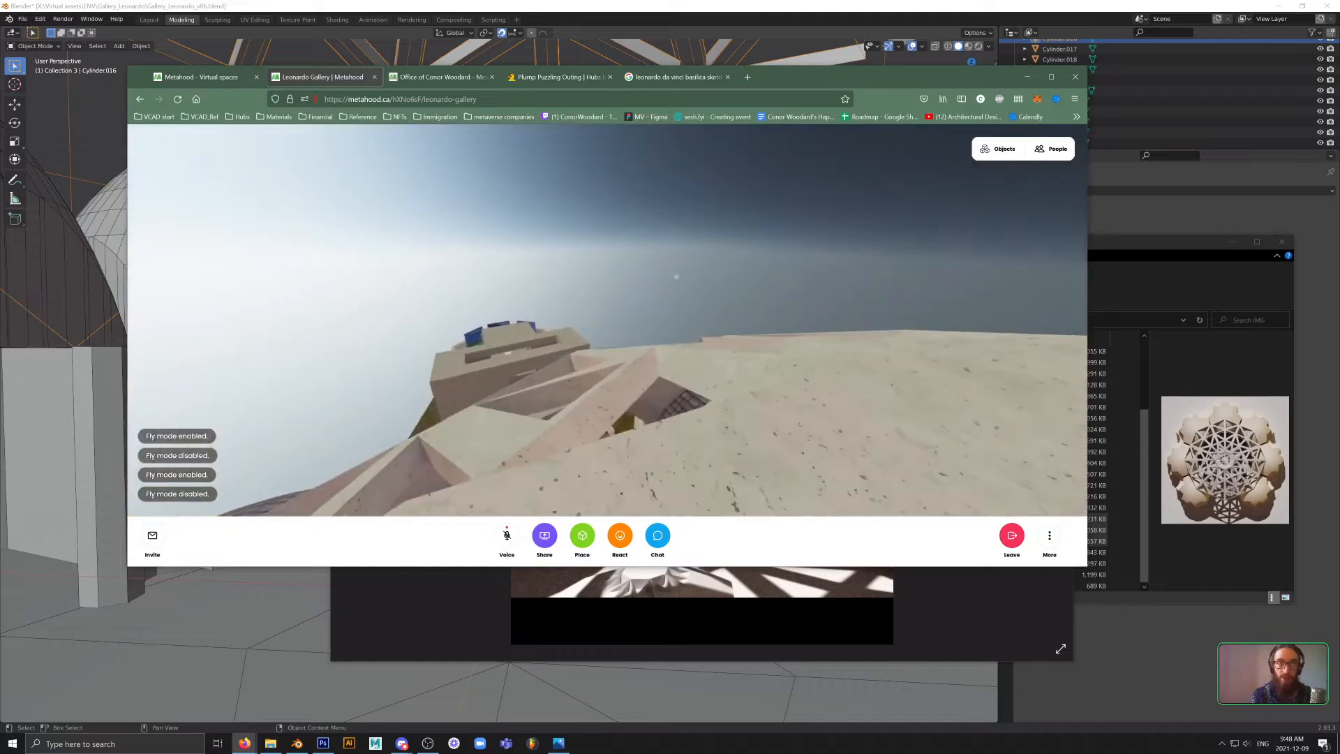
pyautogui.moveTo(853, 305); pyautogui.dragTo(784, 291)
pyautogui.press('w')
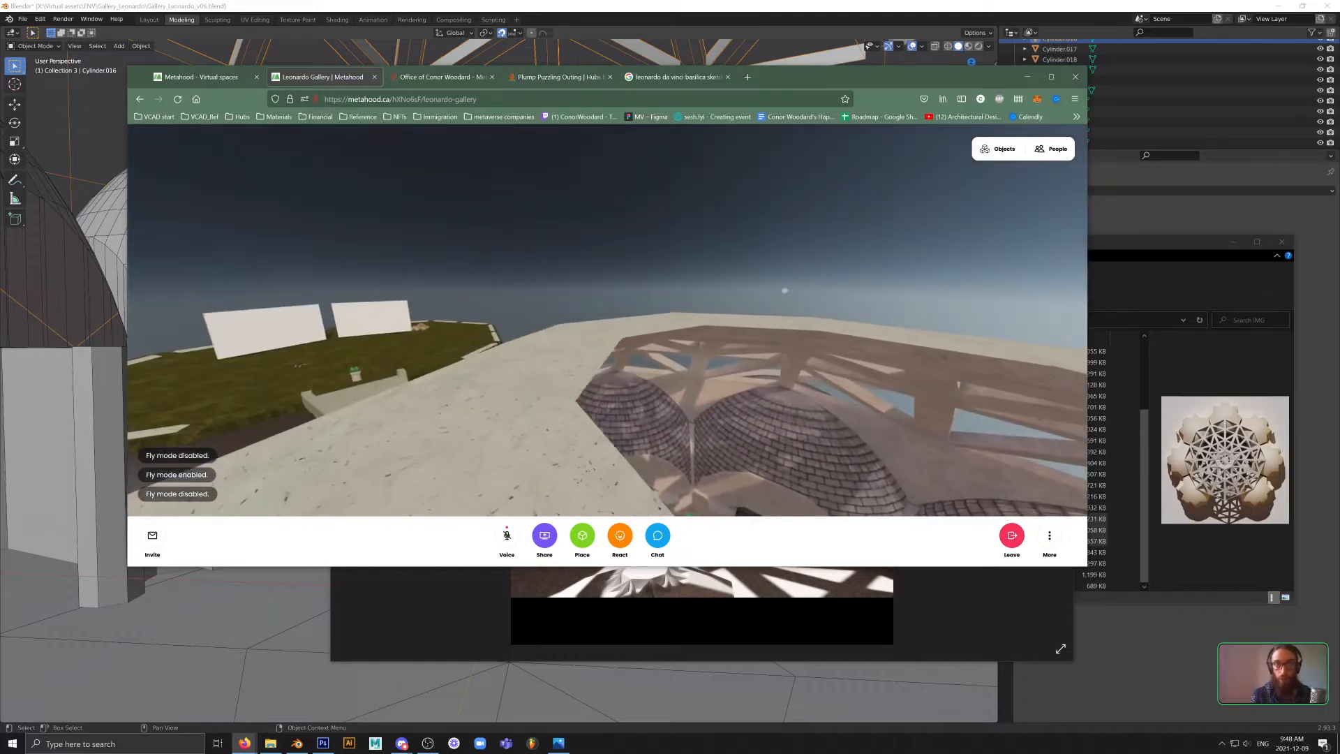
pyautogui.moveTo(670, 296); pyautogui.dragTo(831, 335)
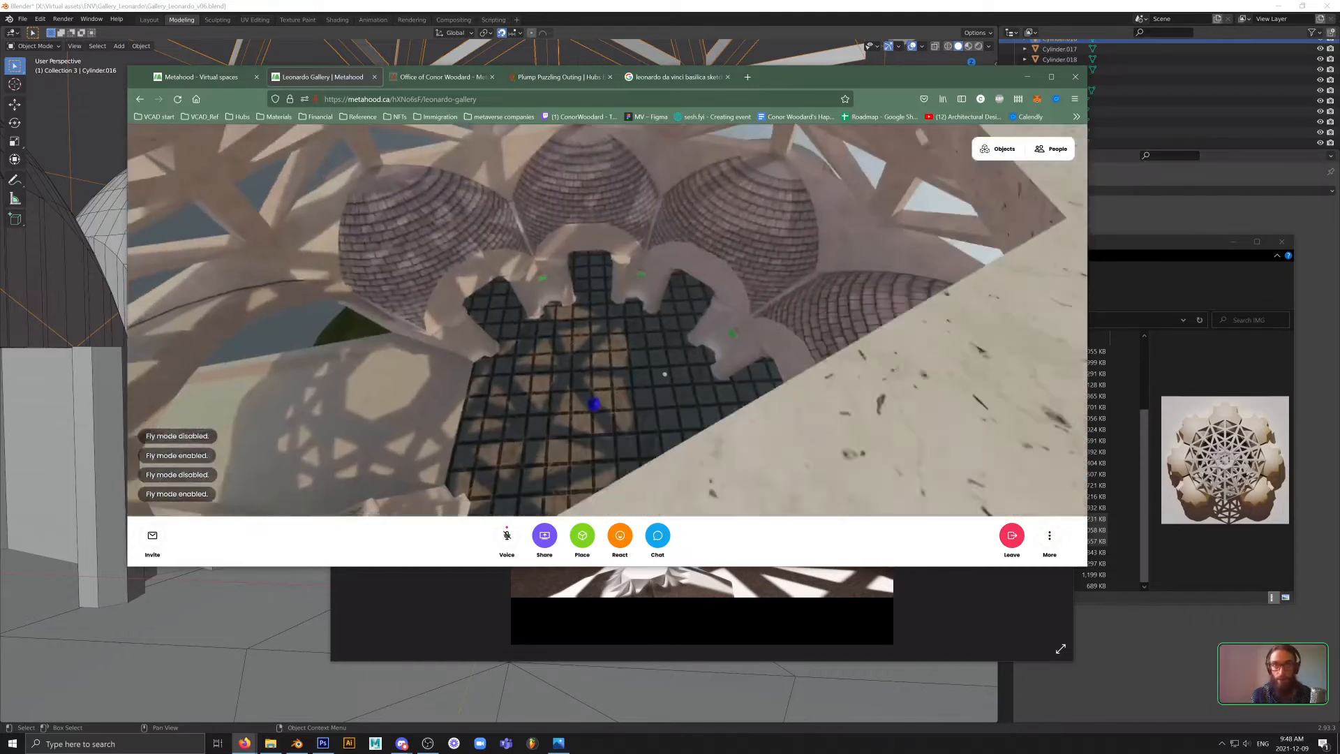
pyautogui.moveTo(759, 387); pyautogui.dragTo(756, 352)
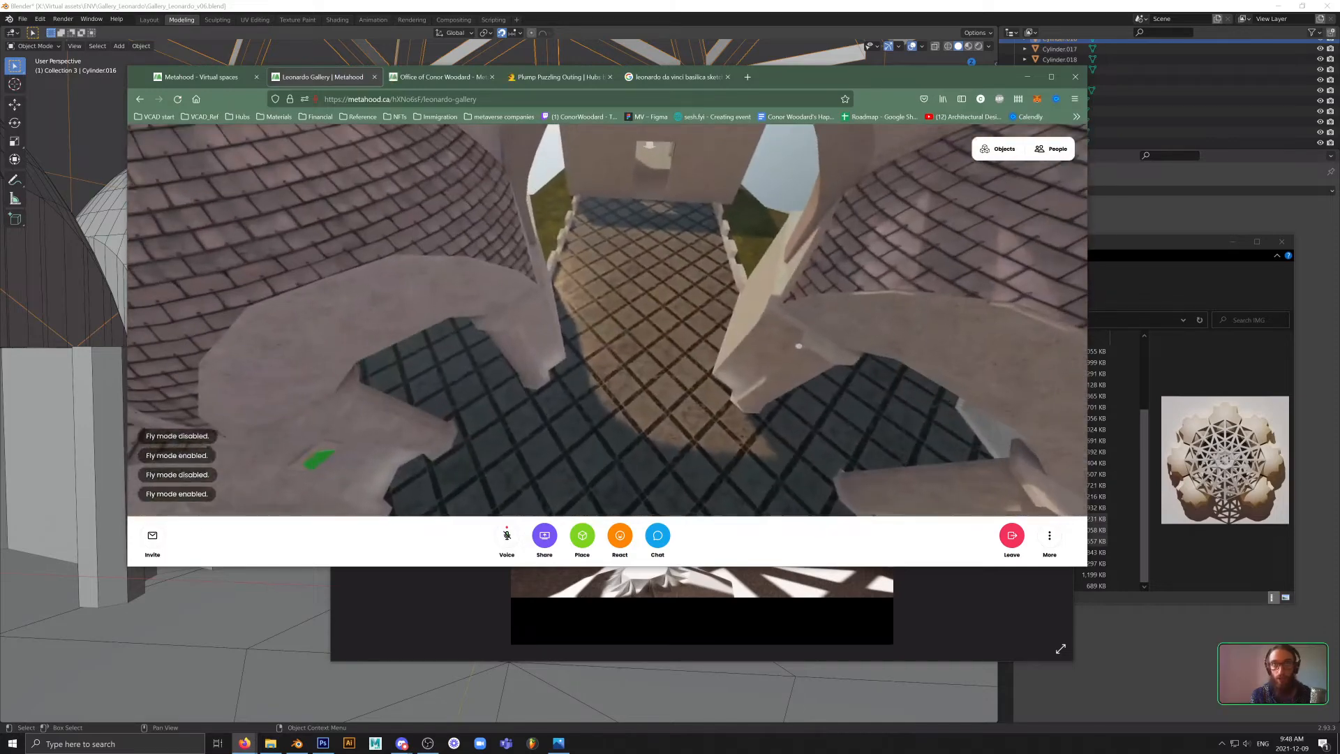
pyautogui.press('g')
pyautogui.press('s')
pyautogui.press('g')
pyautogui.press('w')
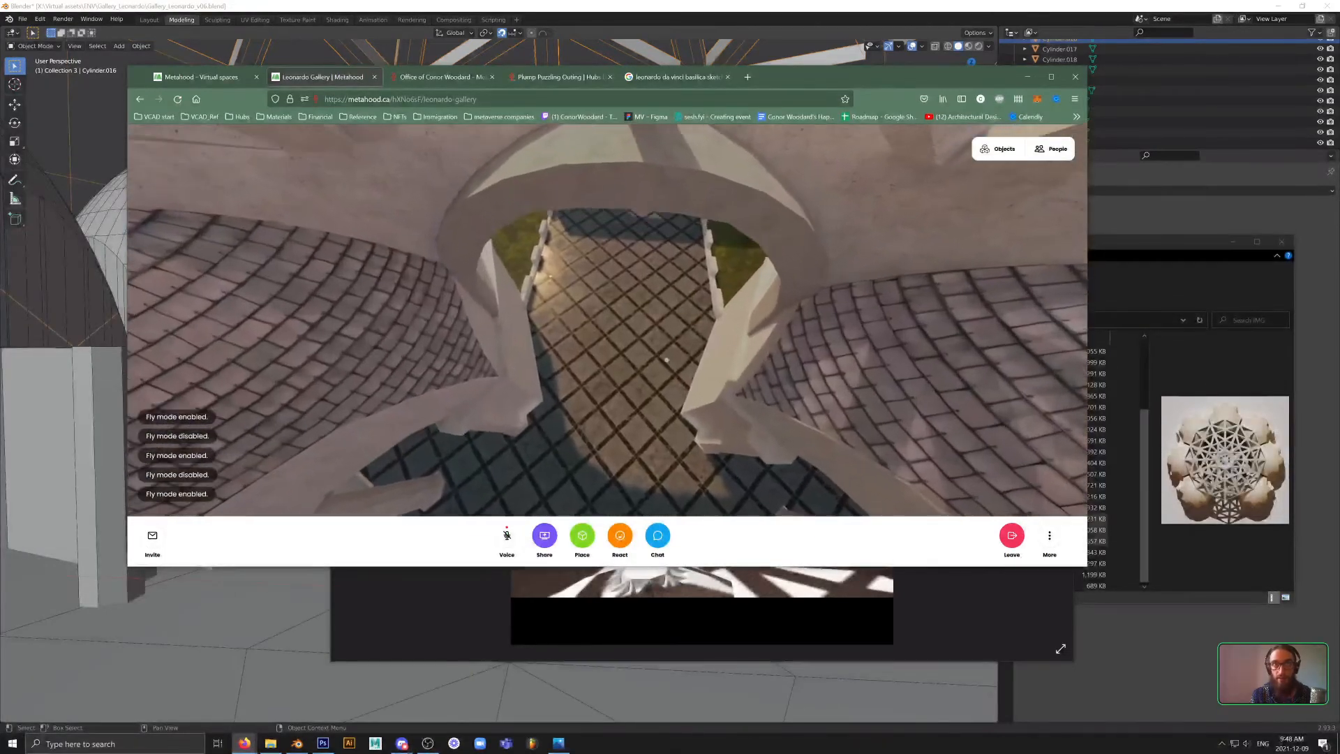
# - Descend into the courtyard and examine its arches, alcoves and lattice roof, ending at the low crenellated wall
pyautogui.press('w')
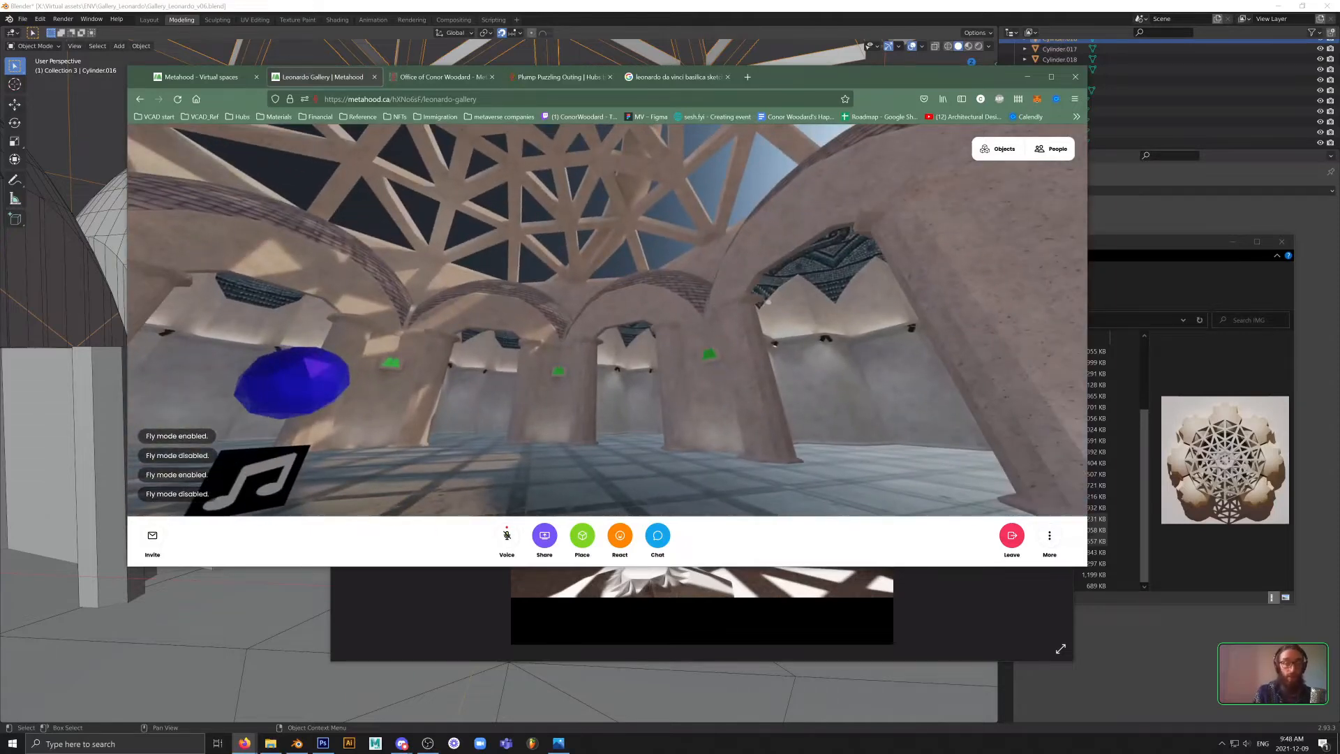
pyautogui.press('d')
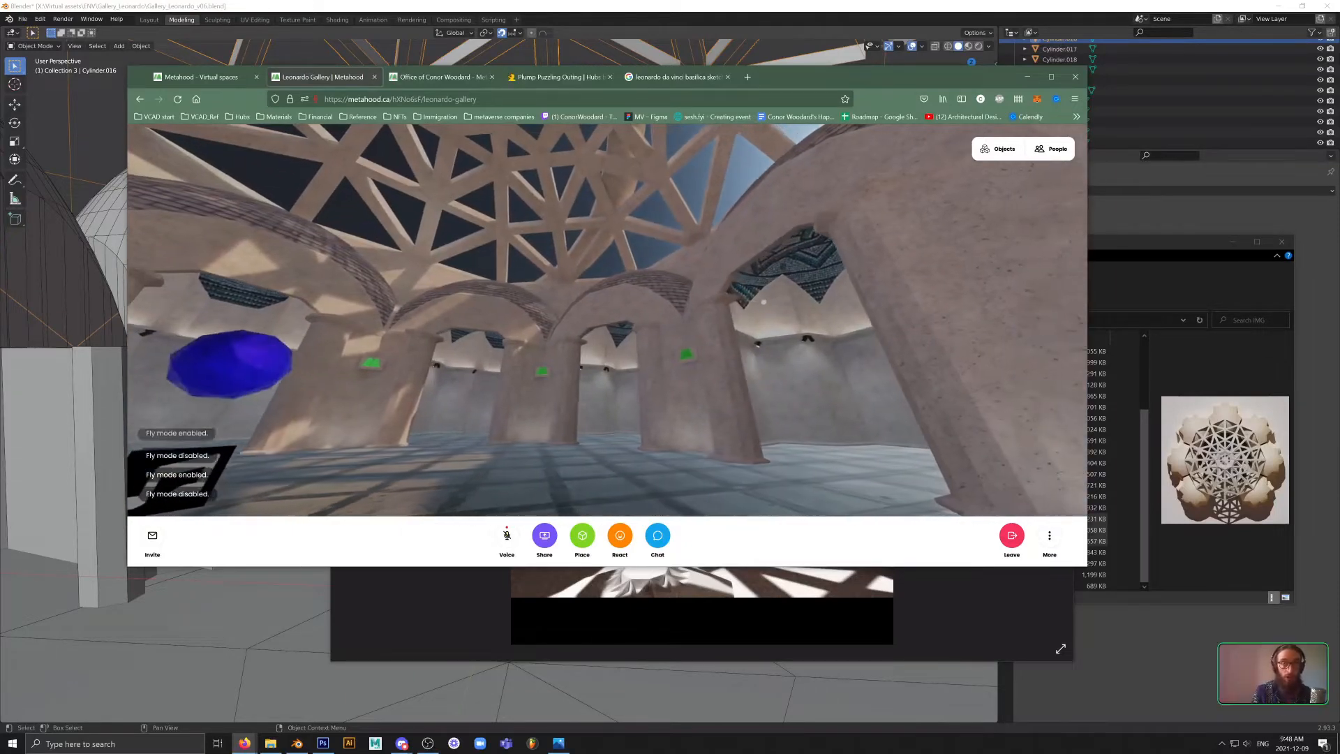
pyautogui.moveTo(846, 275); pyautogui.dragTo(263, 330)
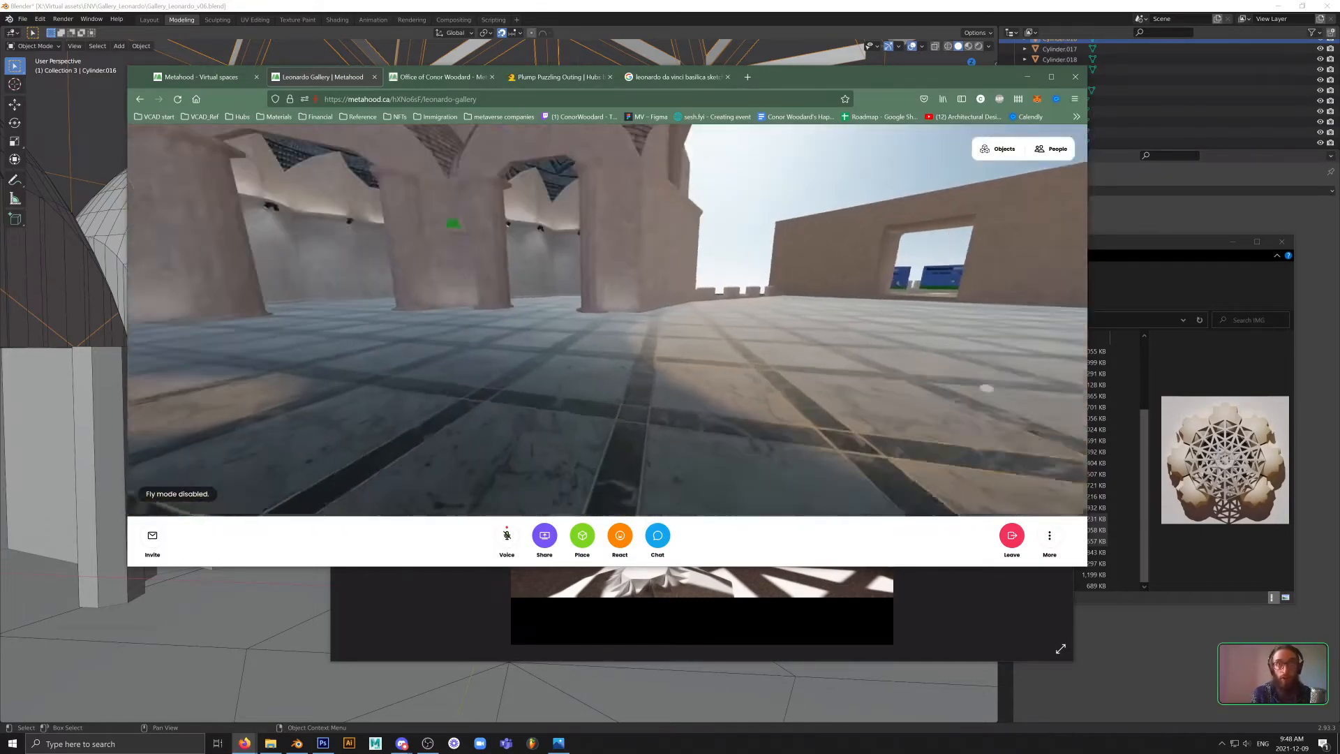
pyautogui.press('w')
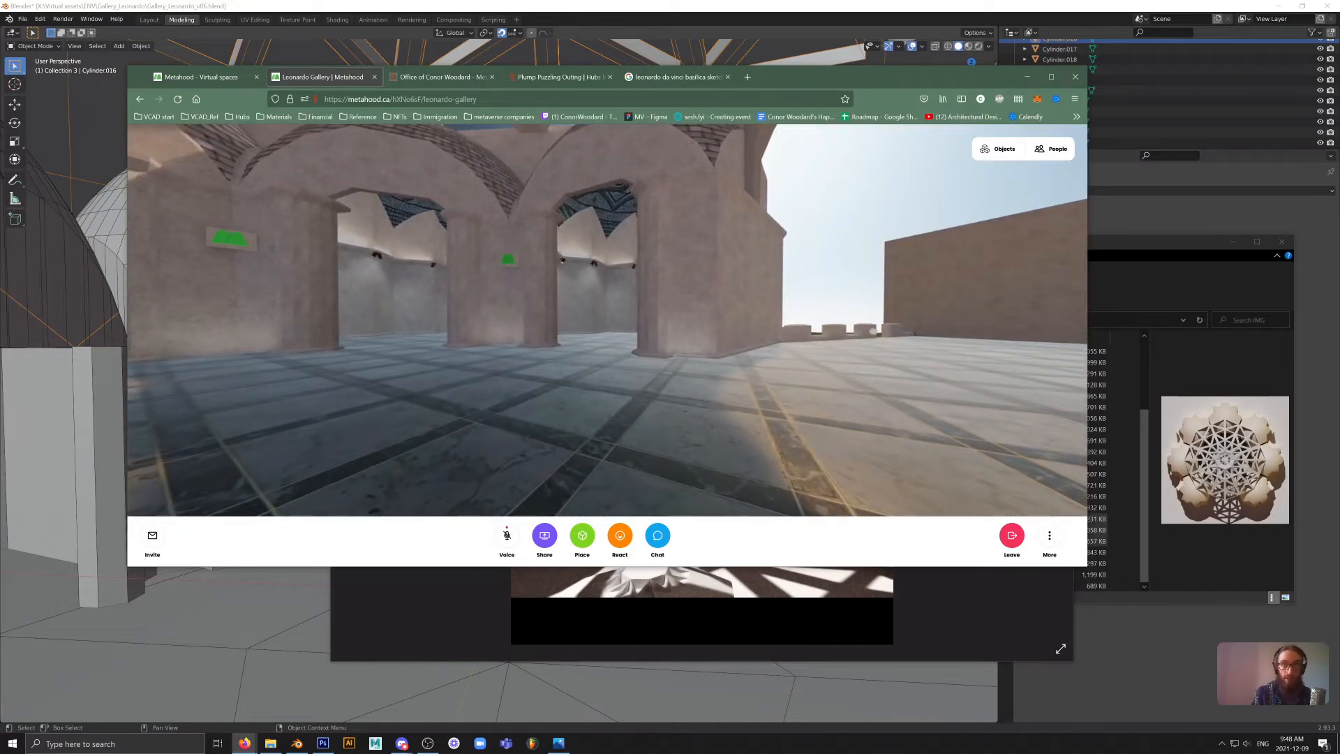
pyautogui.press('w')
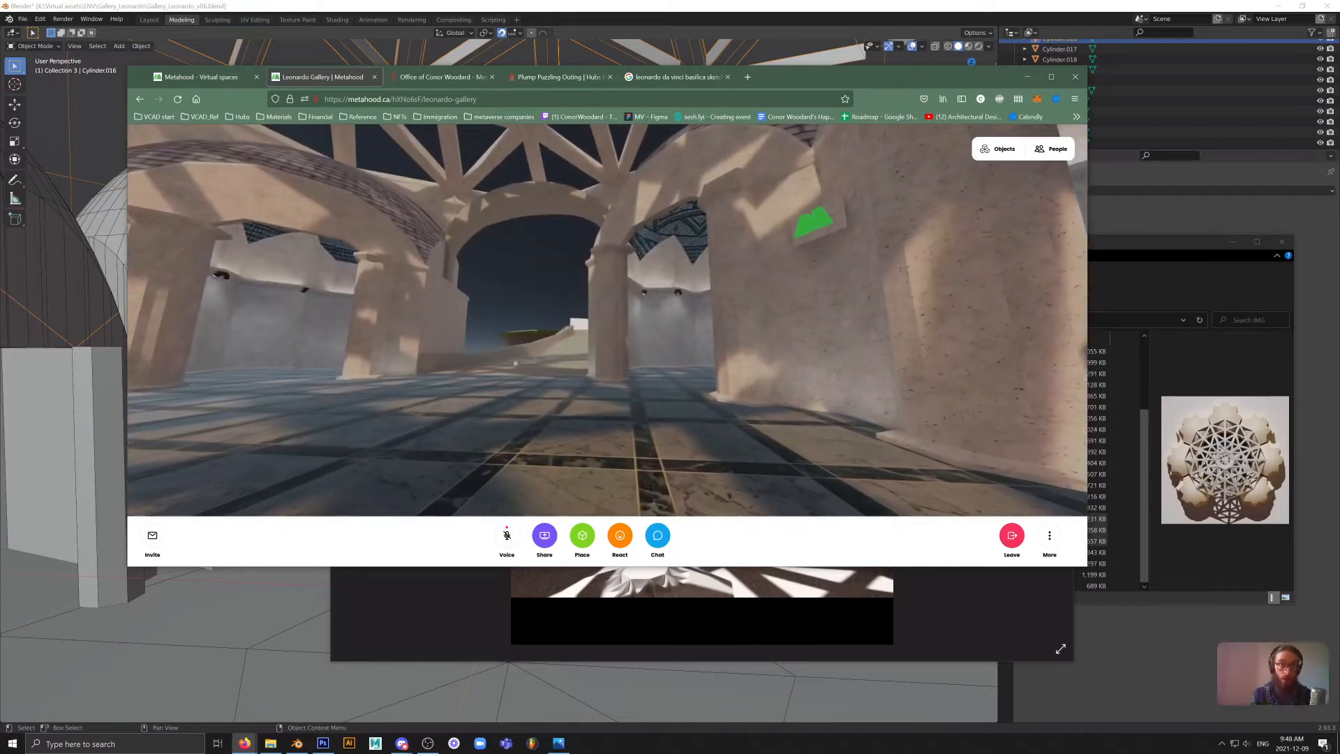
pyautogui.moveTo(534, 359); pyautogui.dragTo(590, 254)
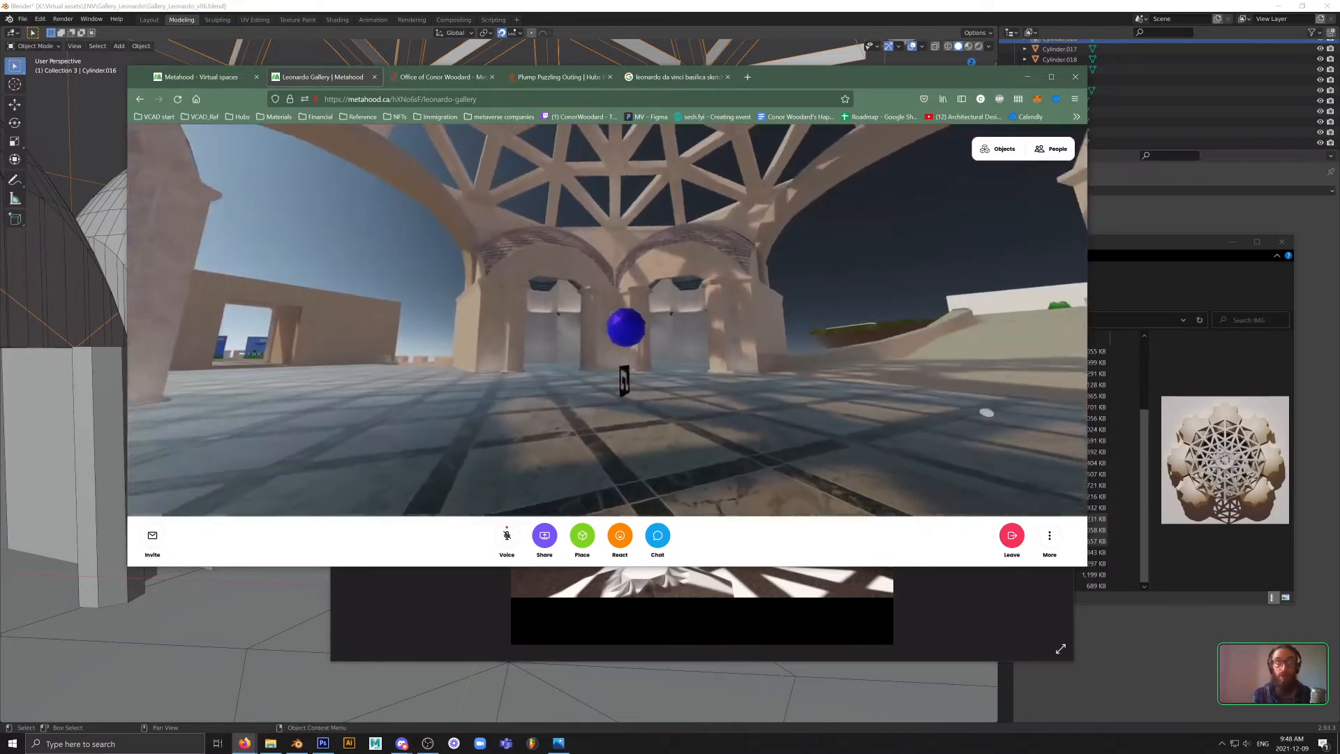
pyautogui.press('w')
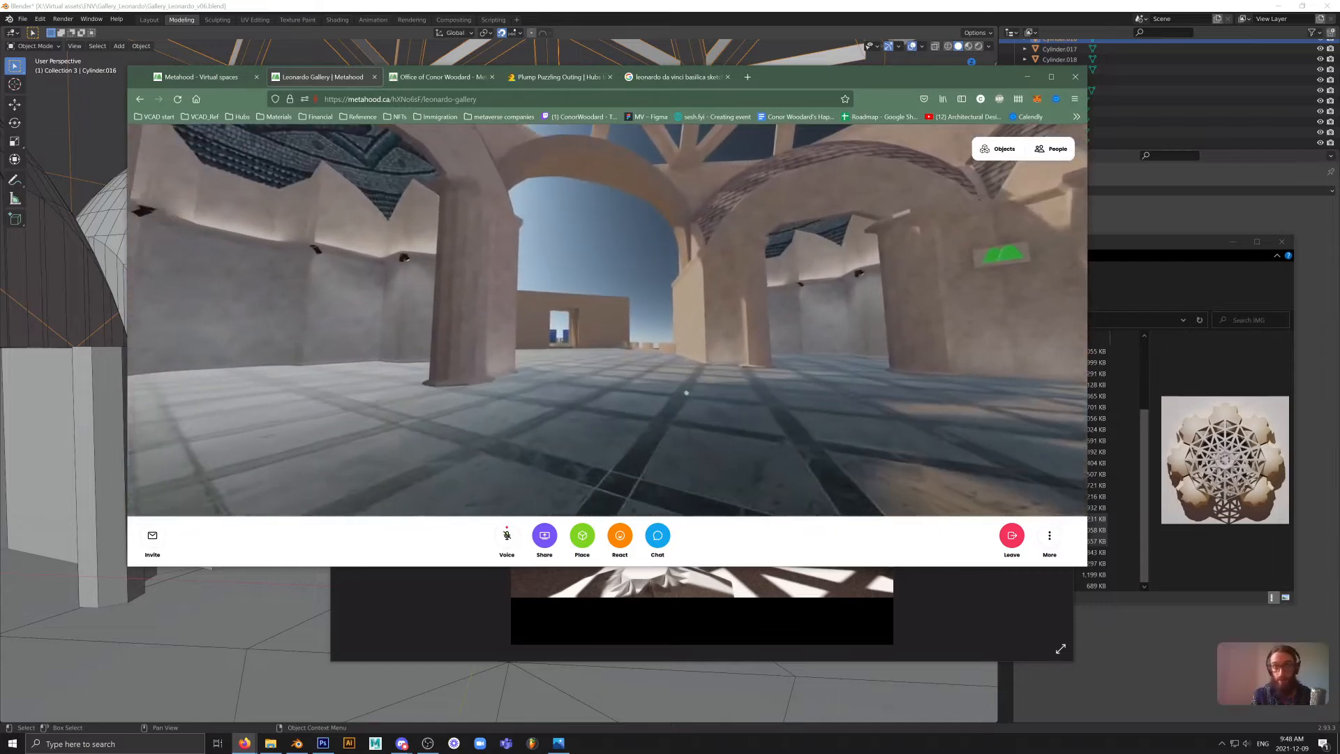
pyautogui.press('w')
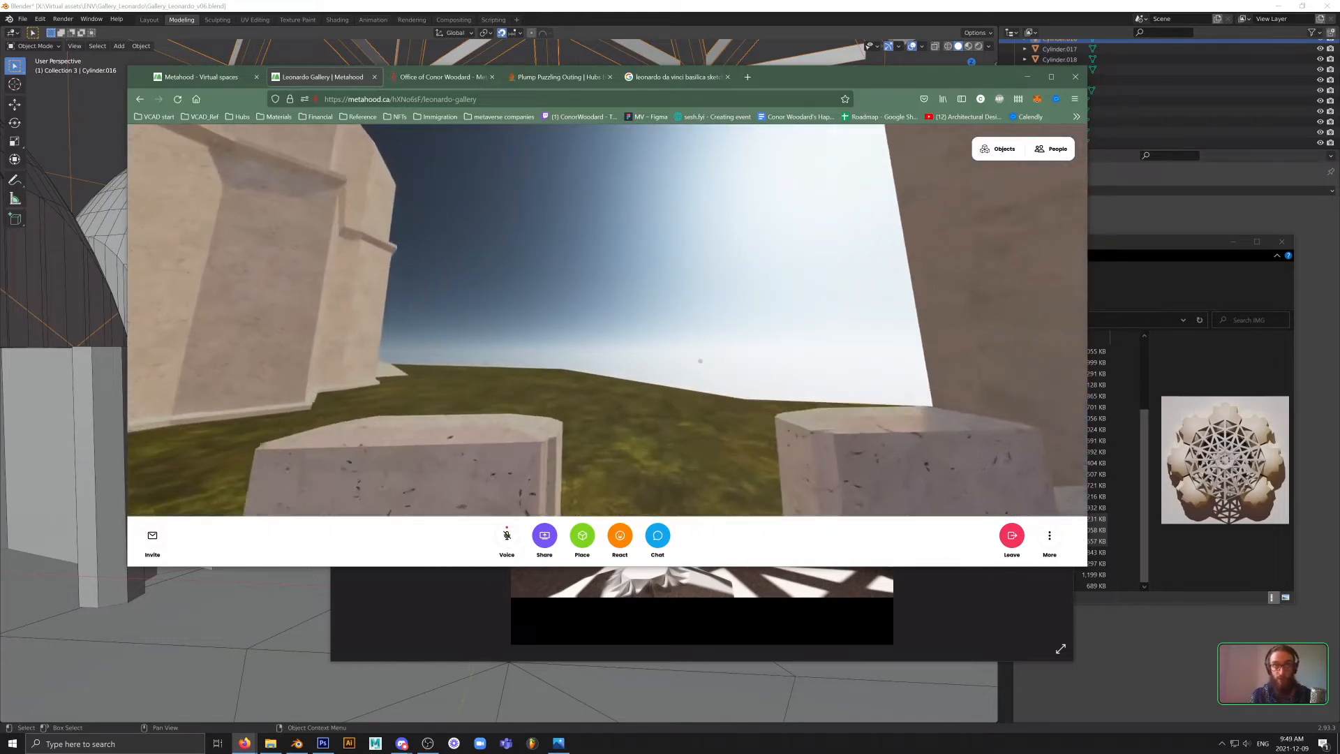
# - Fly over the crenellated wall, view the gallery from the grass outside and return to the courtyard
pyautogui.press('g')
pyautogui.moveTo(700, 370); pyautogui.dragTo(898, 369)
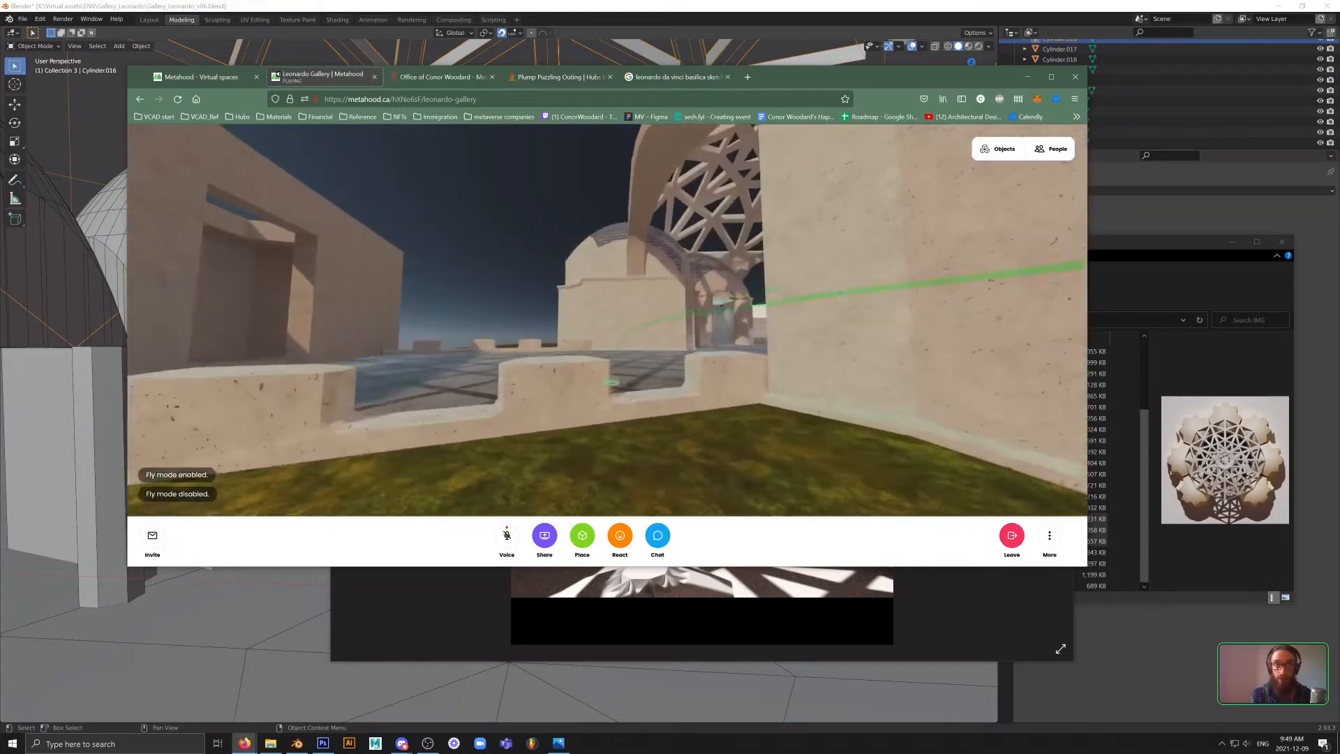
pyautogui.press('w')
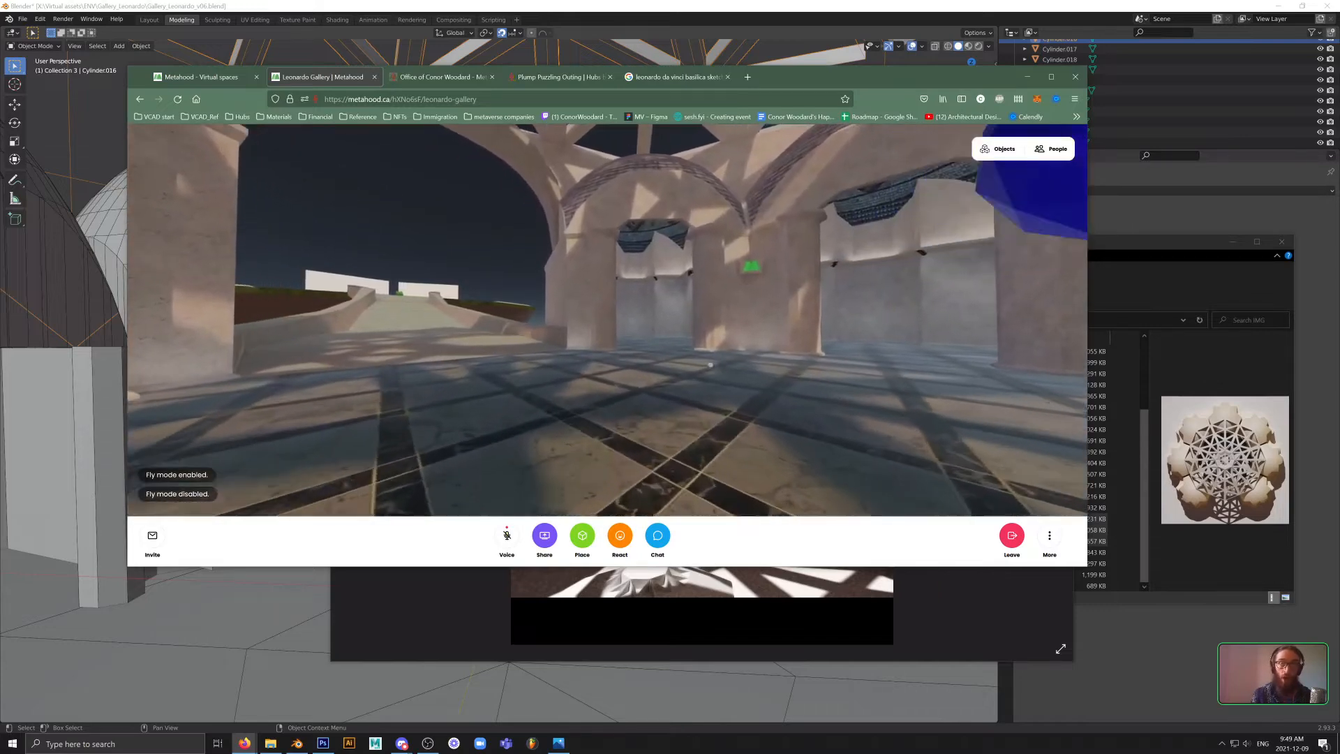
# - Walk around the courtyard floor and examine the surrounding alcoves, their patterned ceilings and the arch to the ramp
pyautogui.moveTo(892, 340); pyautogui.dragTo(727, 328)
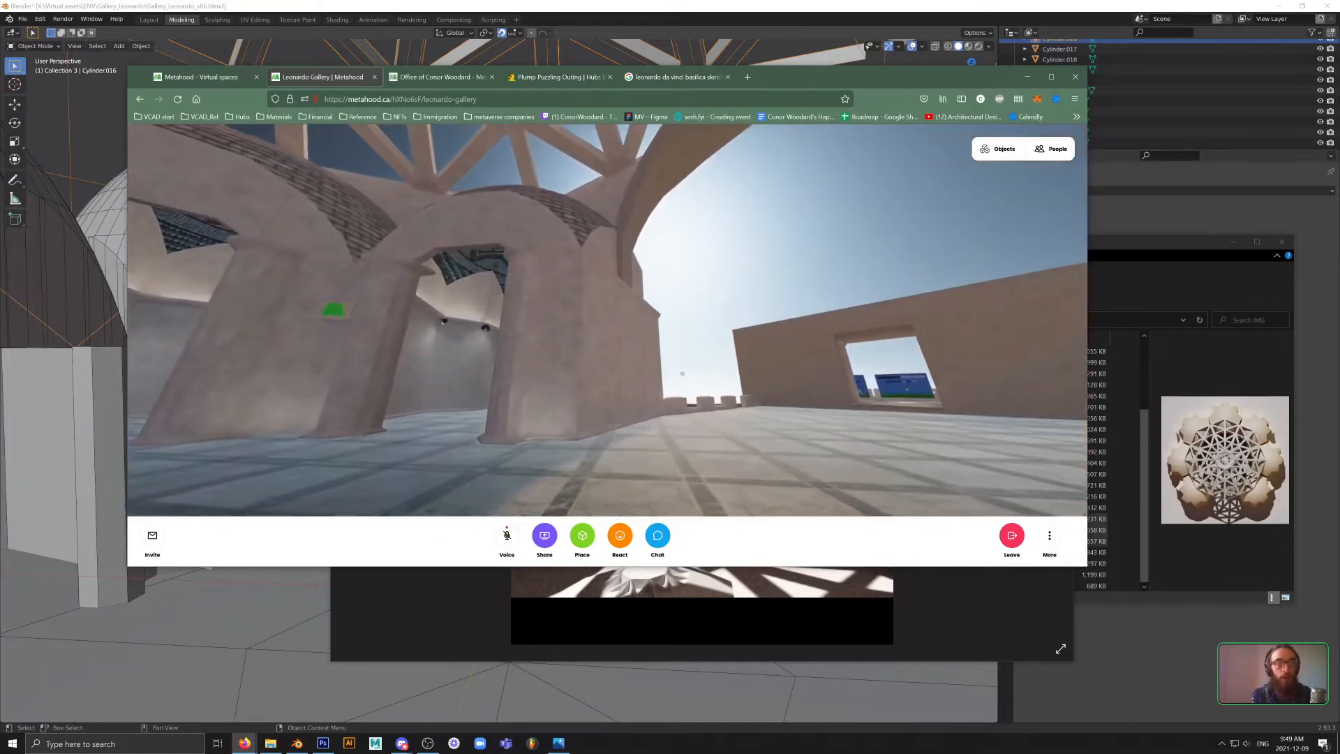
pyautogui.press('w')
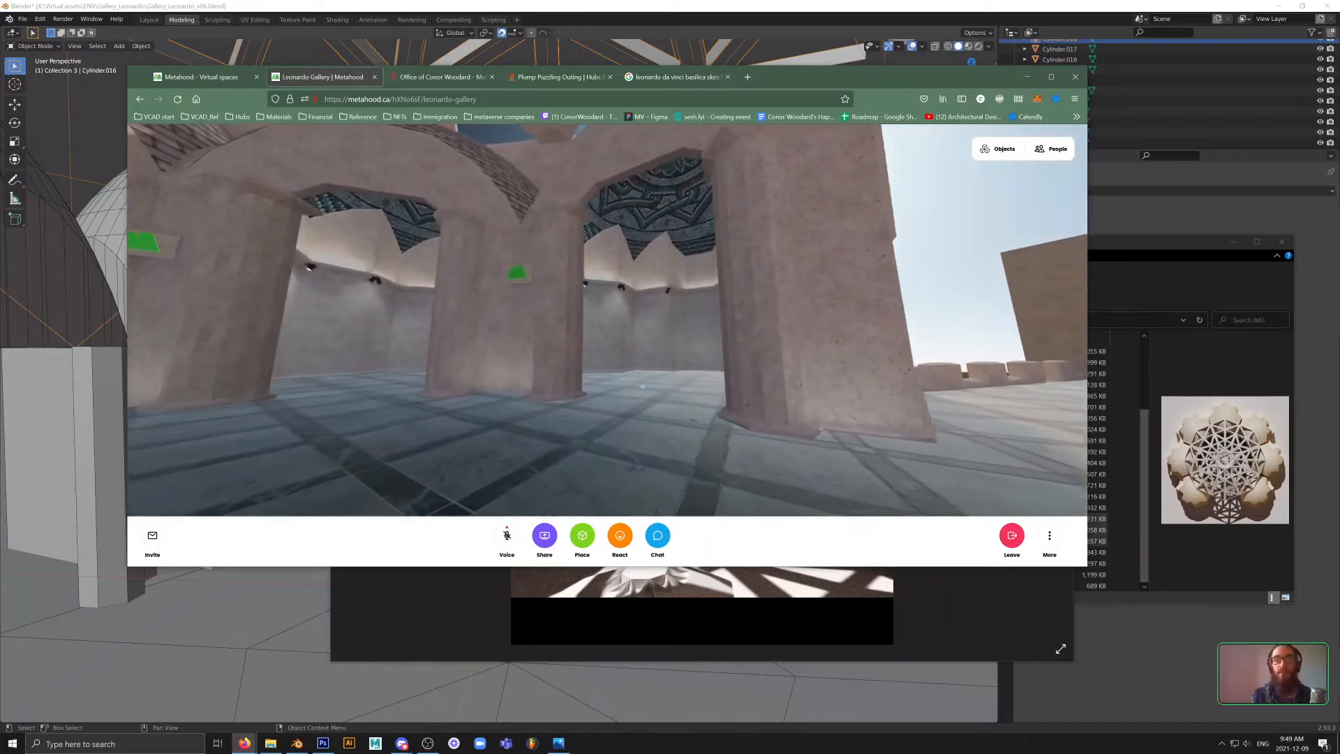
pyautogui.press('w')
pyautogui.moveTo(816, 394); pyautogui.dragTo(488, 391)
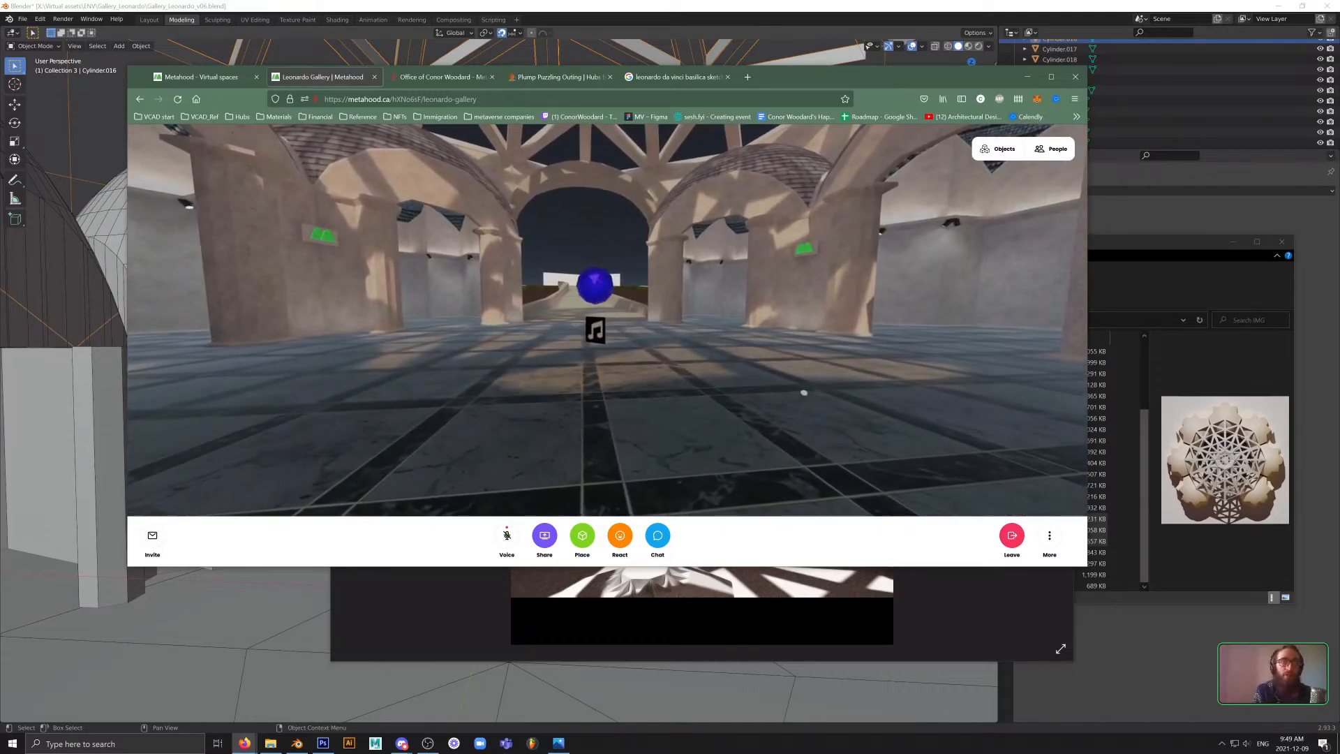
pyautogui.press('w')
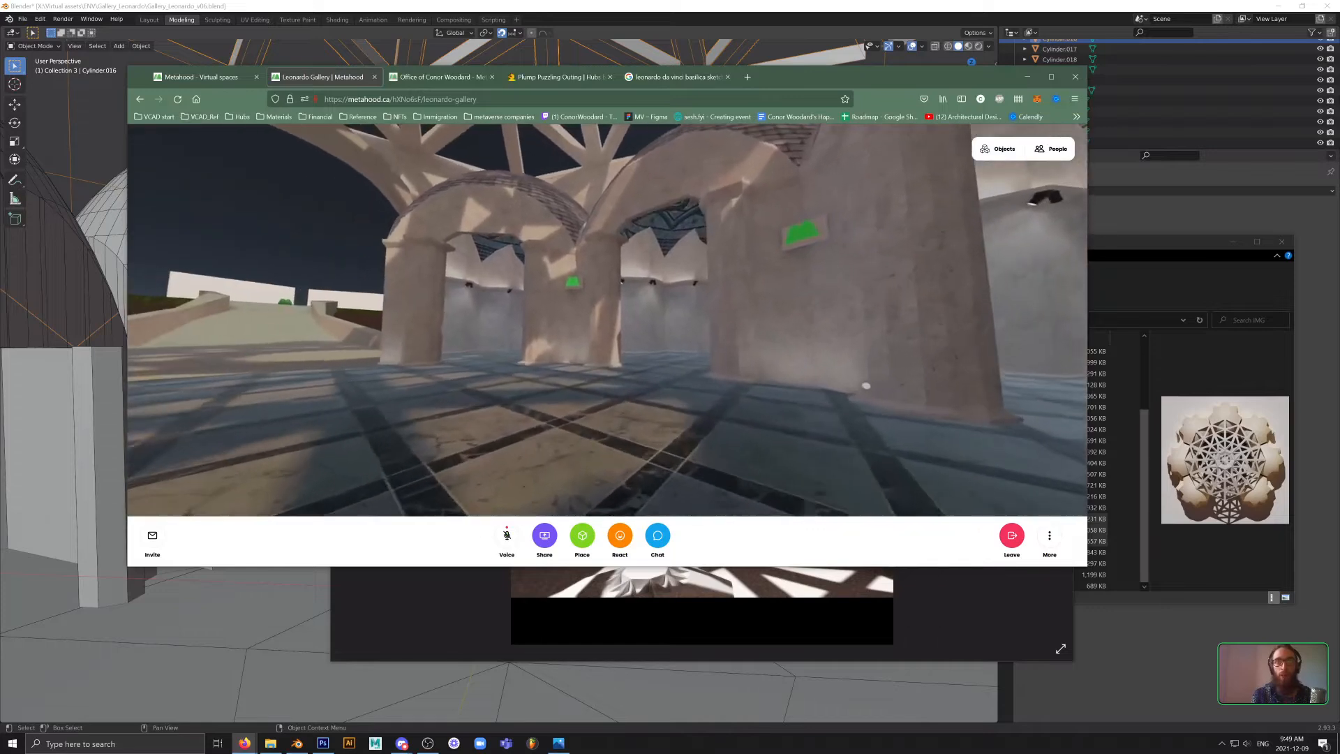
pyautogui.press('w')
pyautogui.press('w')
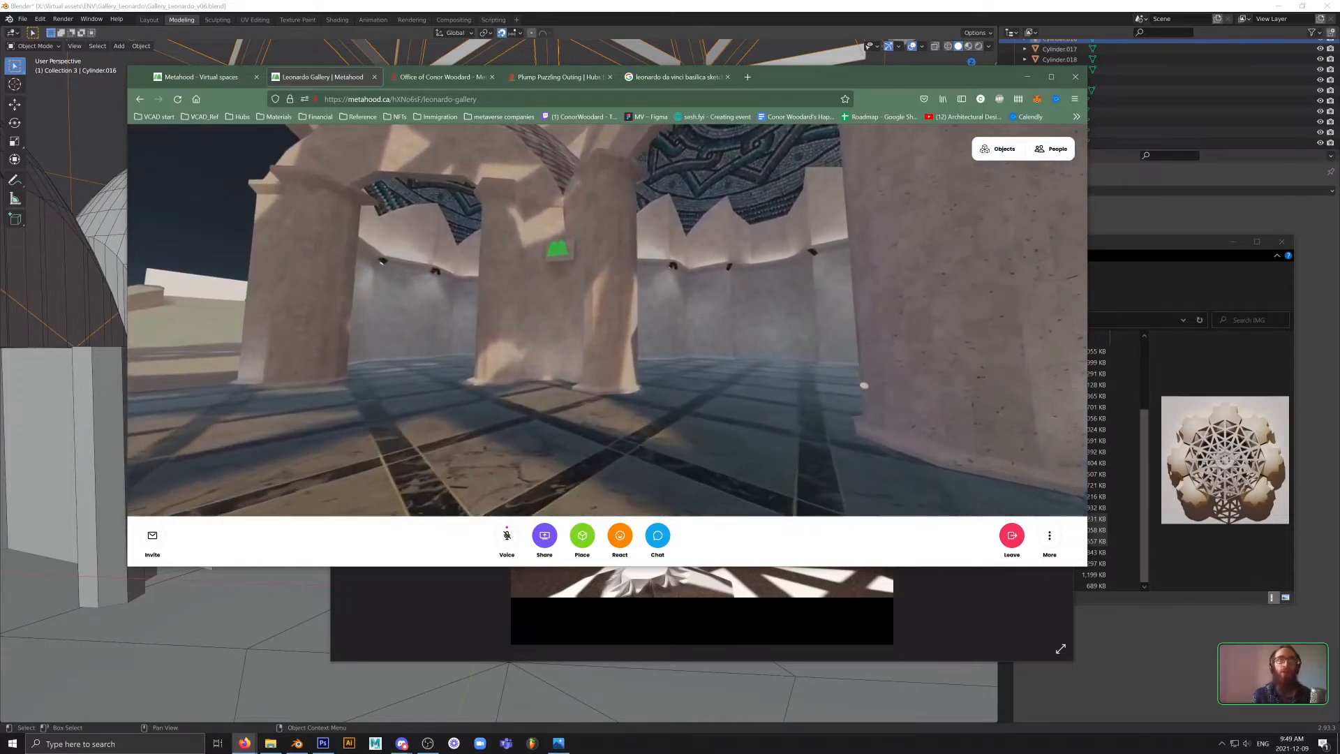
pyautogui.press('w')
pyautogui.moveTo(855, 384); pyautogui.dragTo(682, 382)
pyautogui.press('w')
pyautogui.press('w')
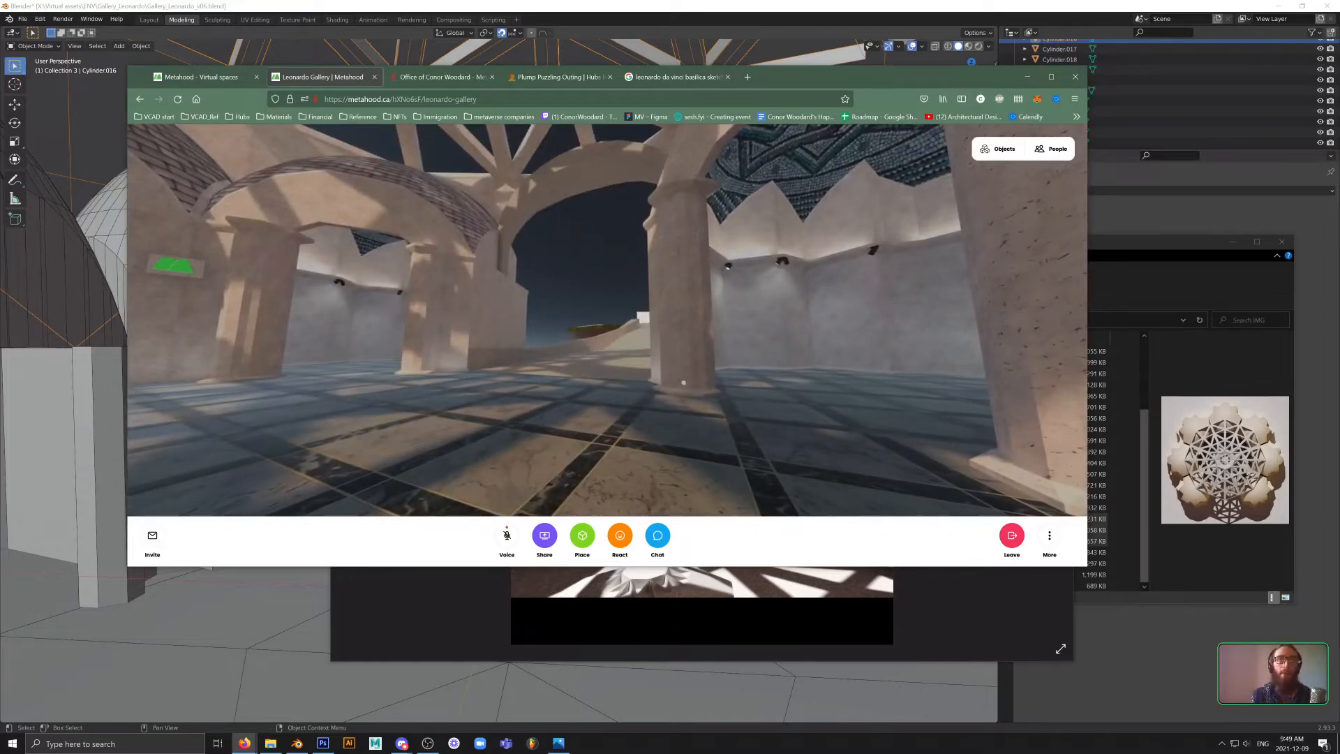
# - Walk from the courtyard under the arches onto the open tiled terrace facing the gateway wall and examine it
pyautogui.moveTo(684, 382); pyautogui.dragTo(461, 379)
pyautogui.press('w')
pyautogui.press('w')
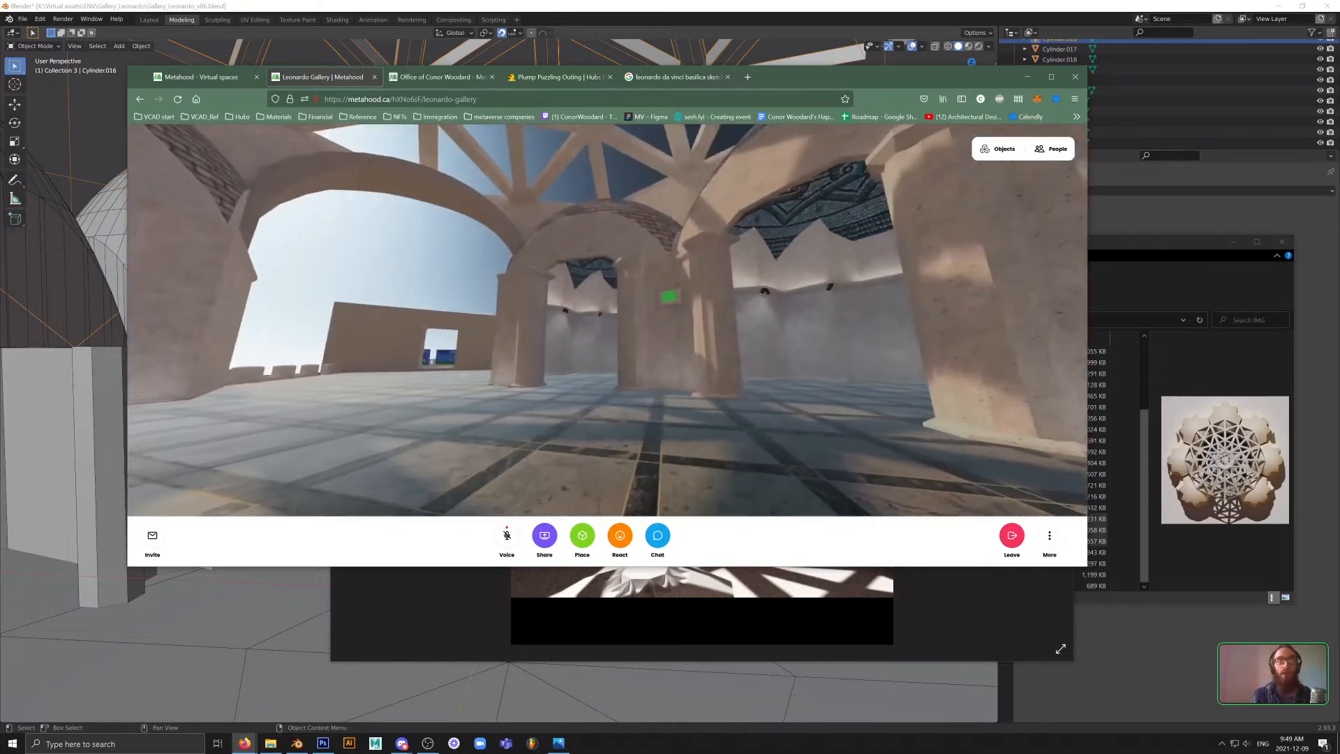
pyautogui.press('w')
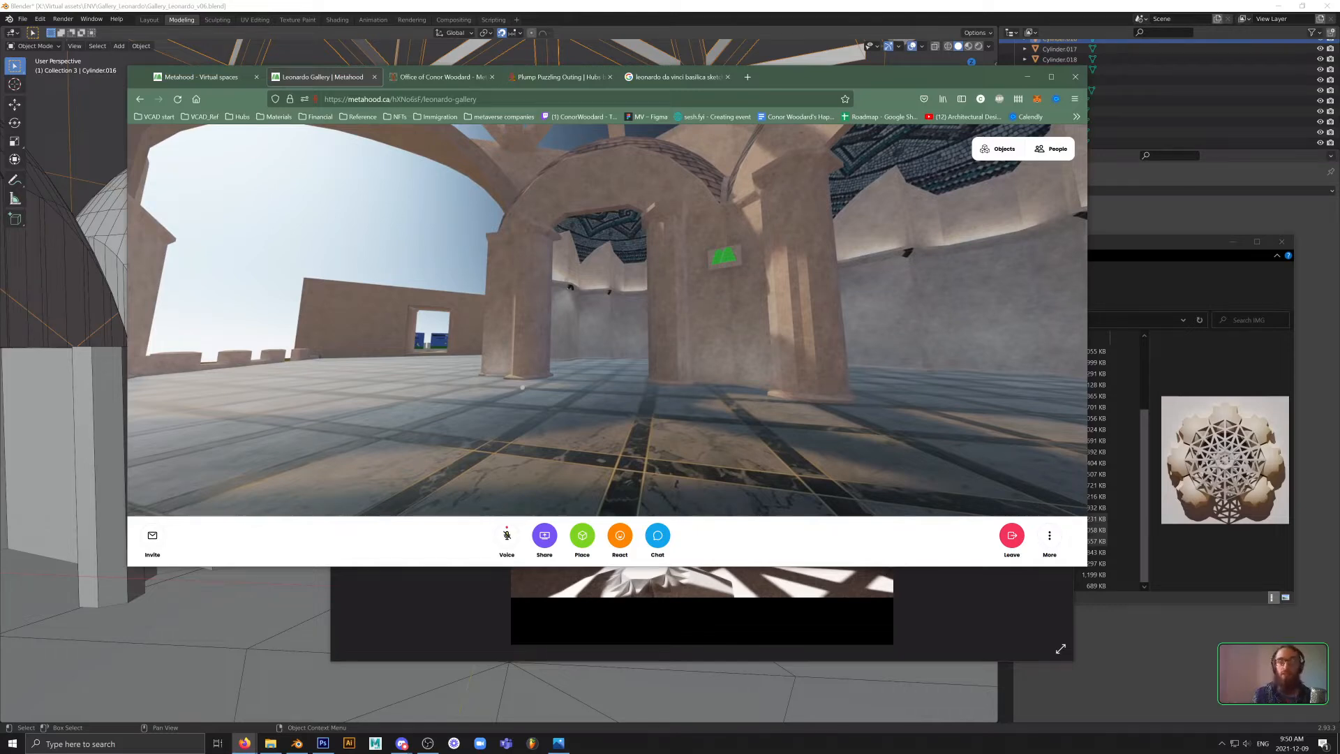
pyautogui.press('w')
pyautogui.moveTo(522, 387); pyautogui.dragTo(401, 359)
pyautogui.press('w')
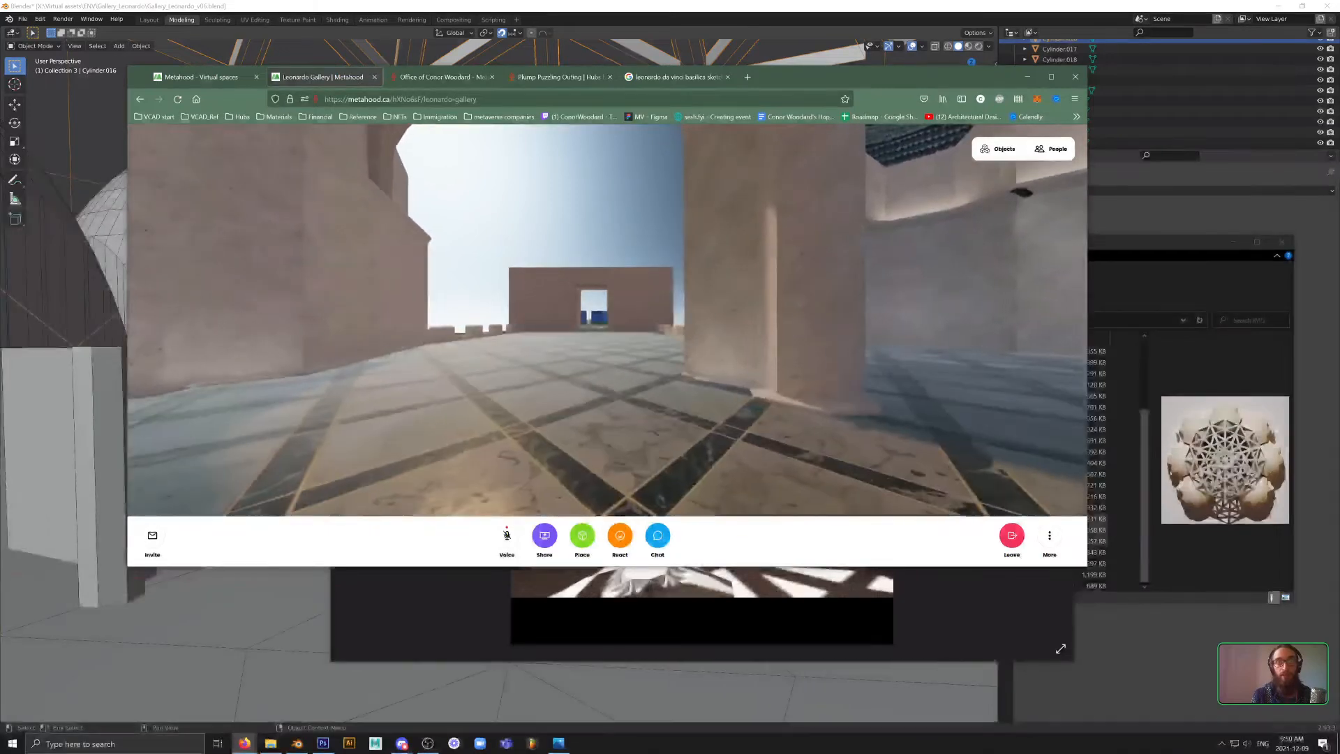
pyautogui.press('w')
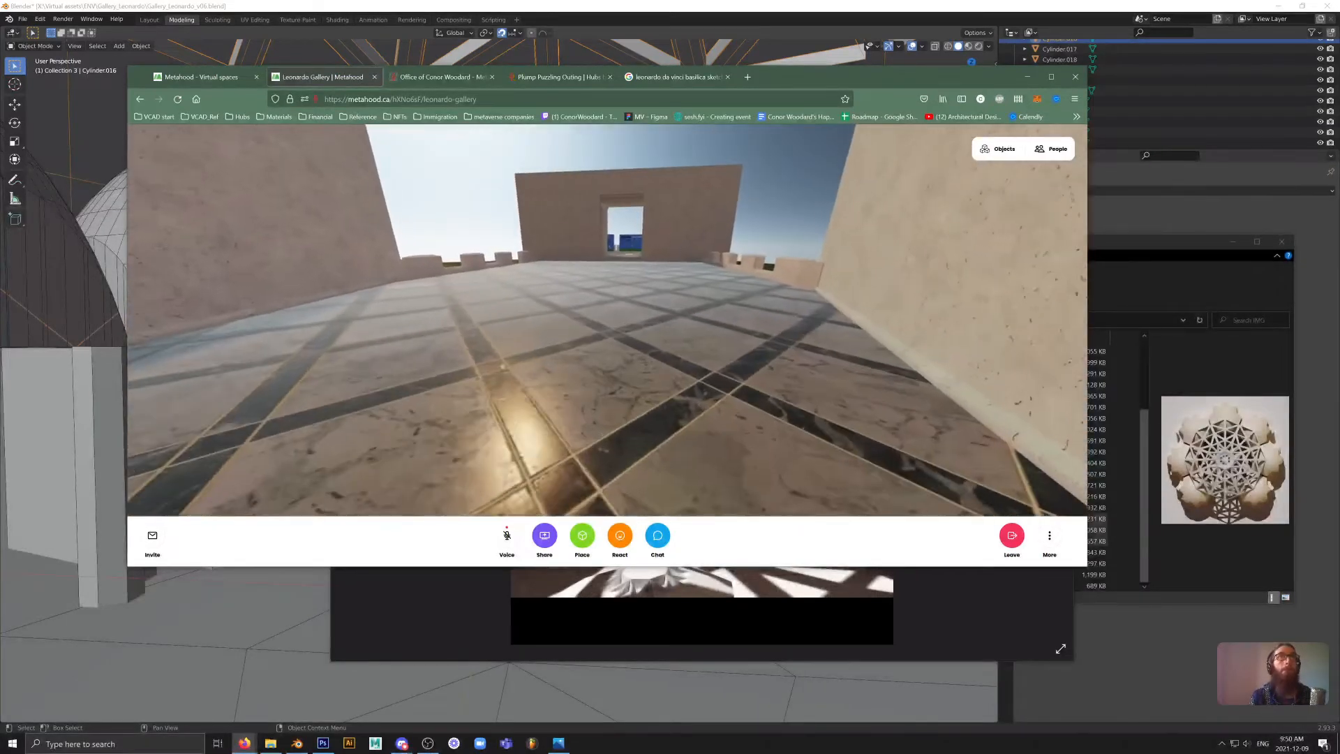
pyautogui.press('w')
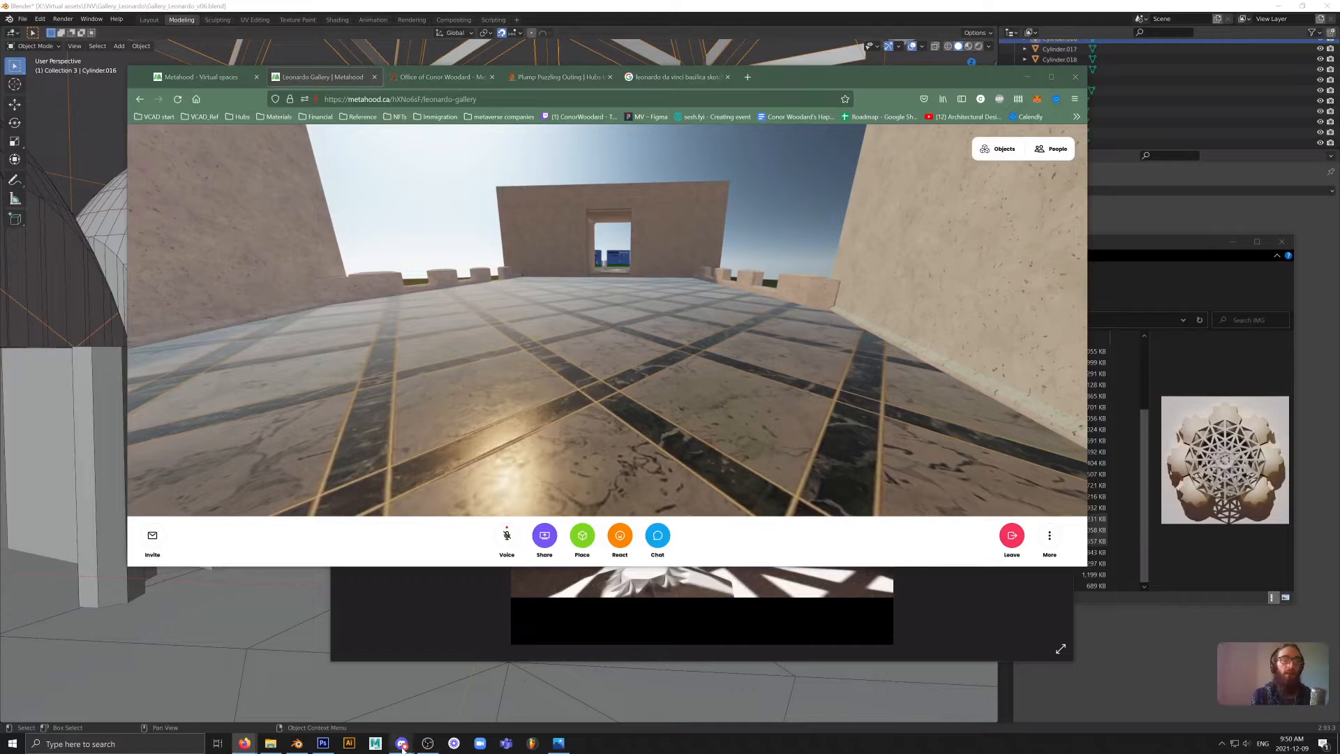
# - Switch to the Discord stream call, enlarge its window and move it over the middle of the gallery view
pyautogui.moveTo(402, 742)
pyautogui.click(443, 706)
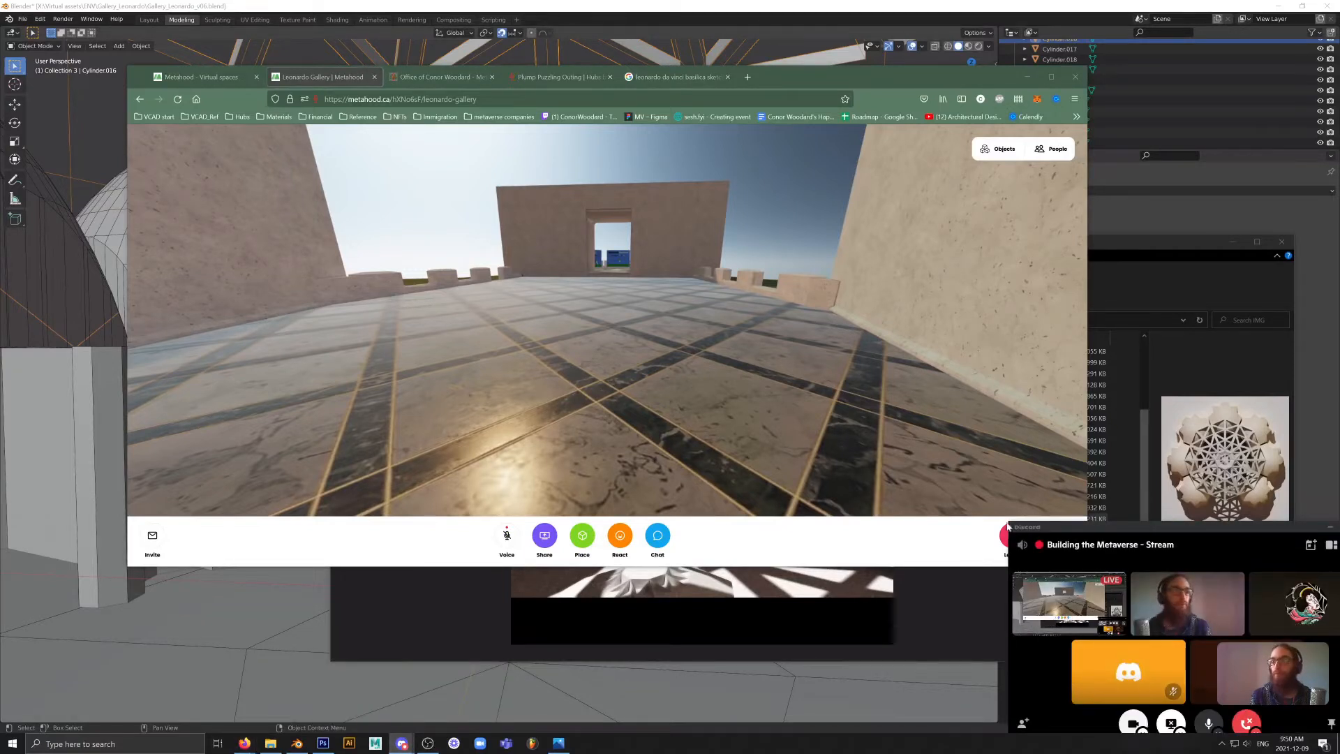
pyautogui.moveTo(1005, 519); pyautogui.dragTo(596, 299)
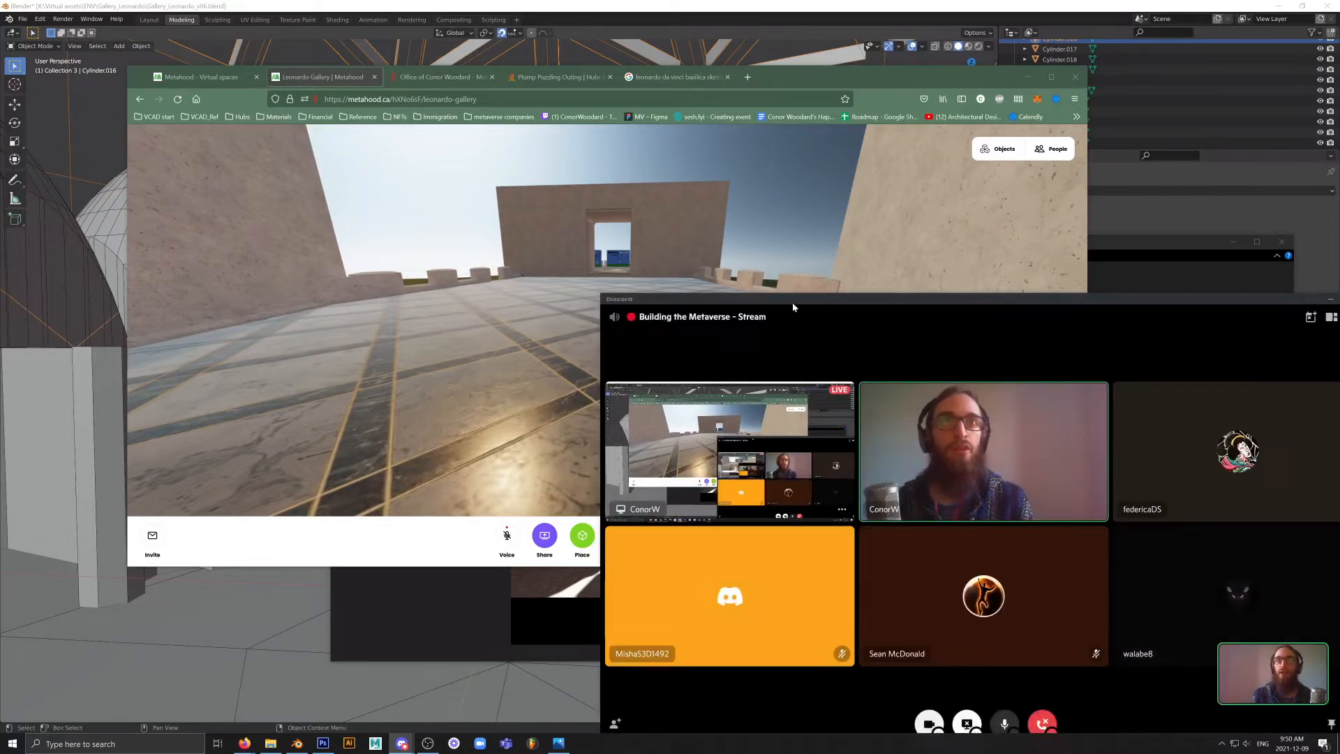
pyautogui.moveTo(780, 311); pyautogui.dragTo(527, 260)
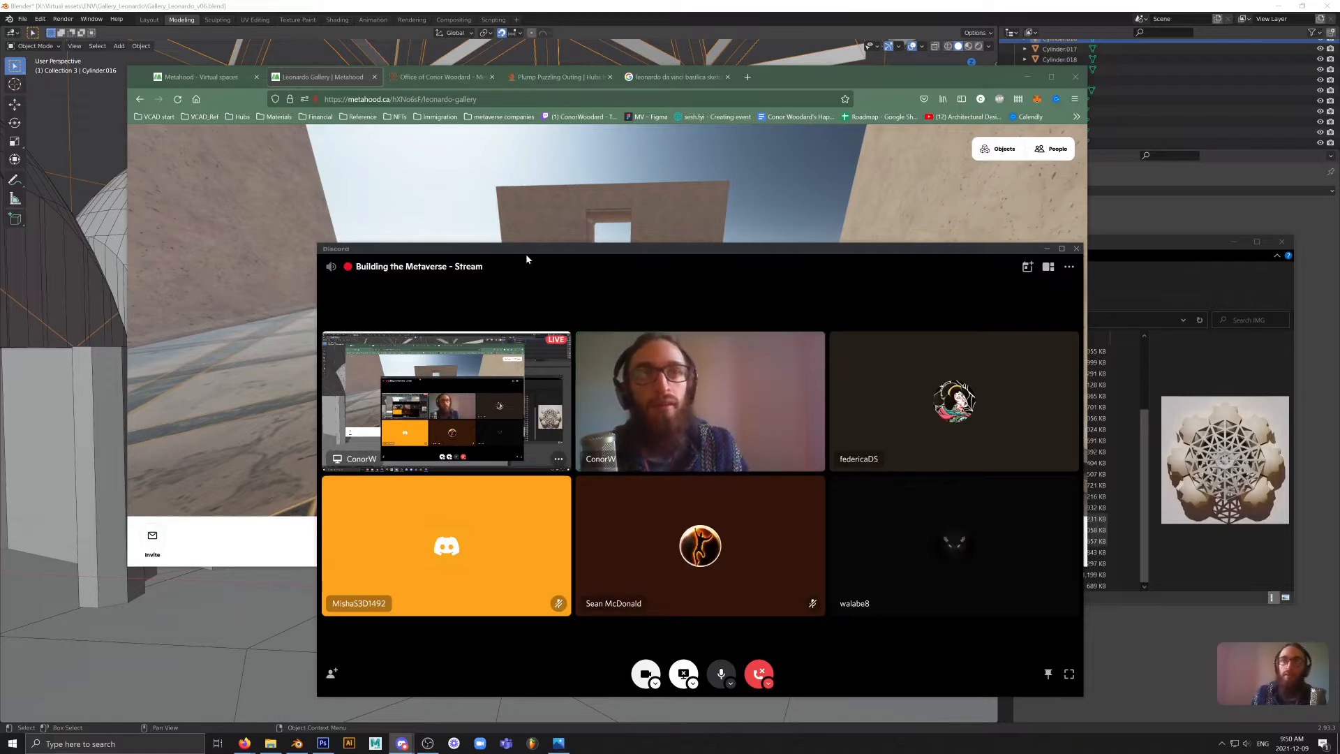
pyautogui.moveTo(930, 649)
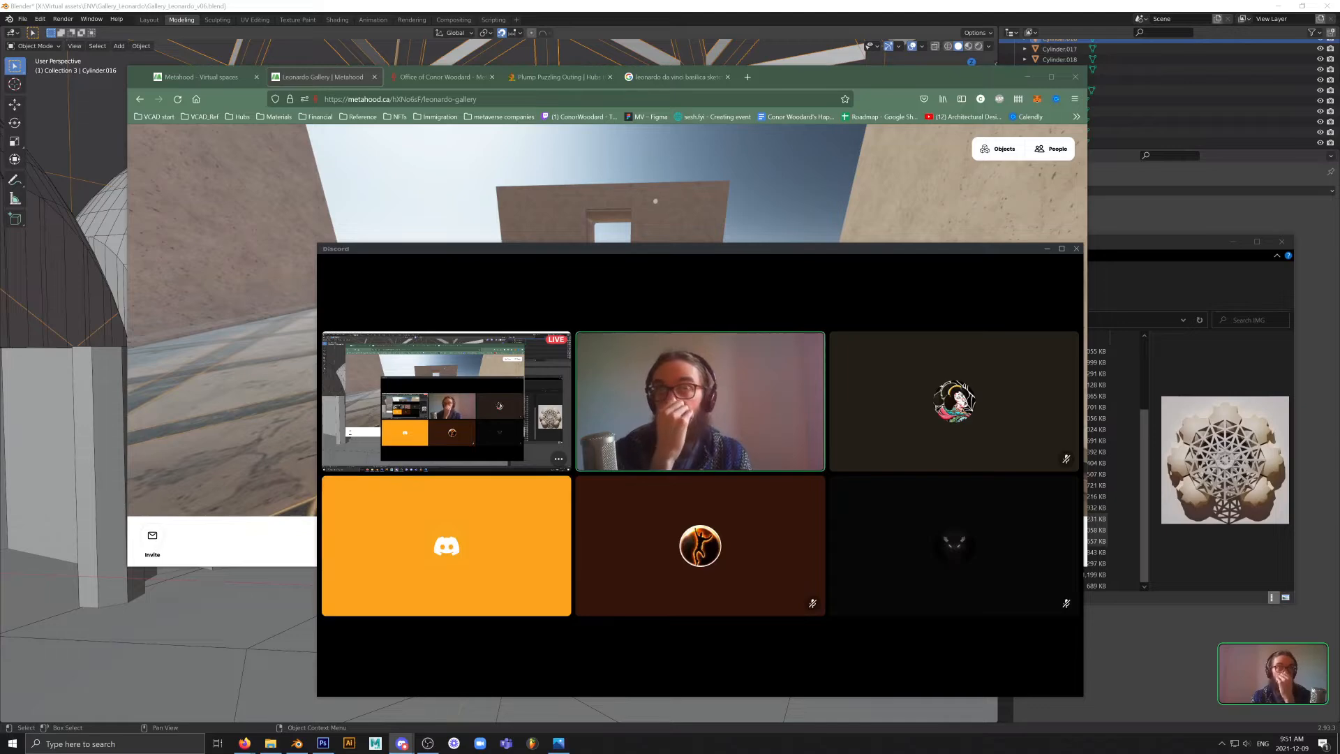
# - Switch between the Leonardo Gallery and the Plump Puzzling Outing room in the browser, and approach the gallery link image in the wooden corridor
pyautogui.click(651, 180)
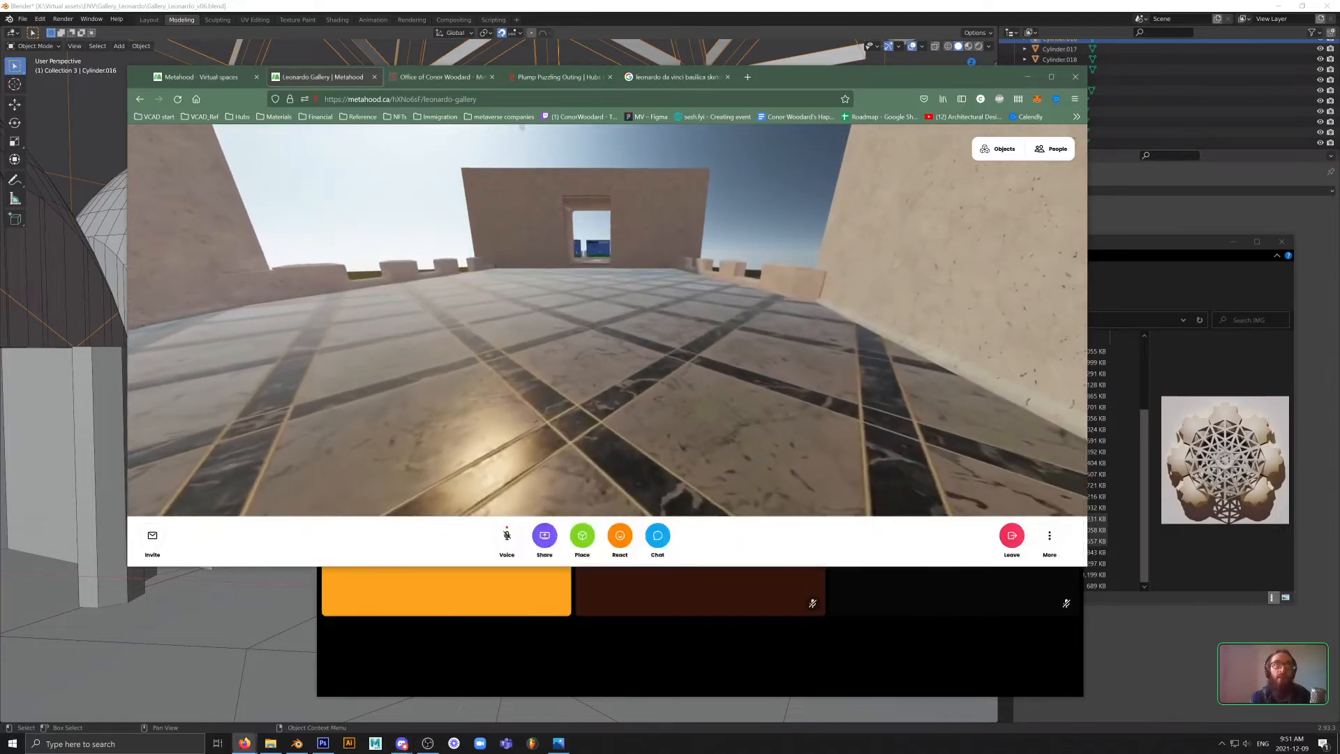
pyautogui.click(447, 77)
pyautogui.click(541, 78)
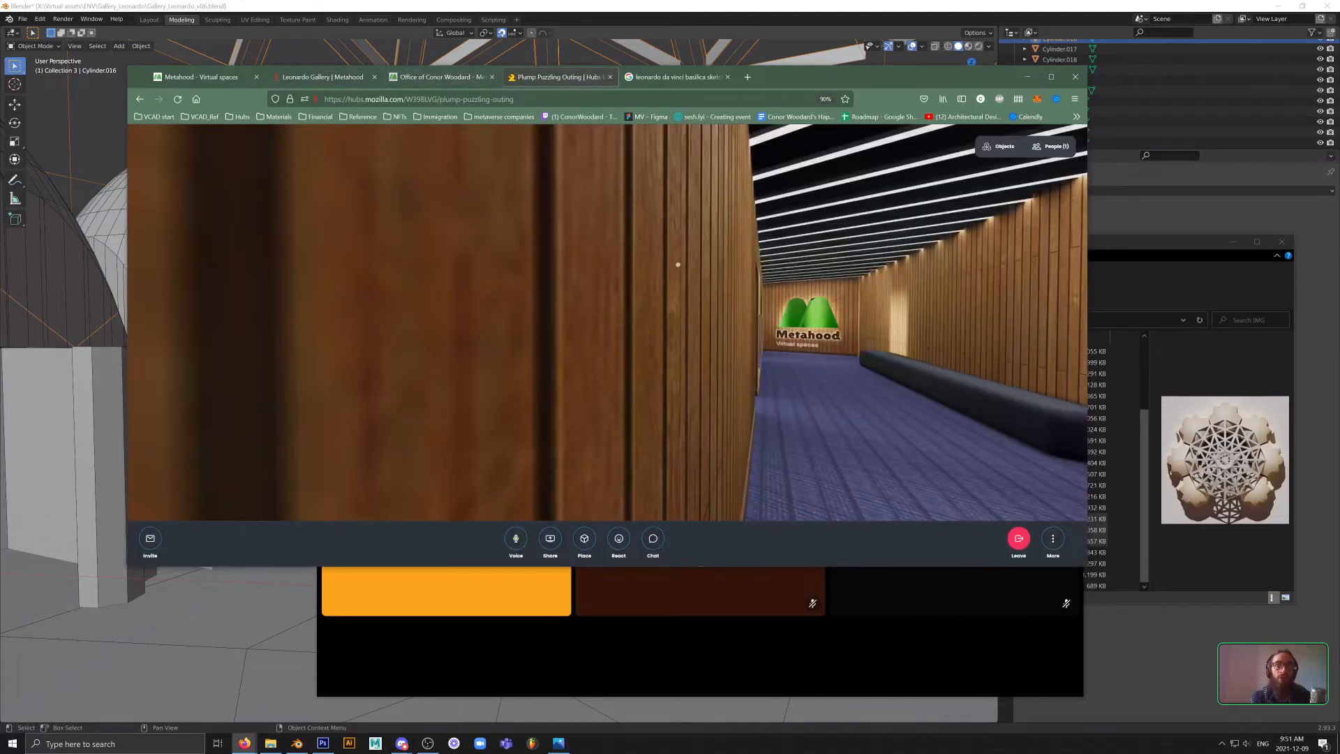
pyautogui.click(321, 77)
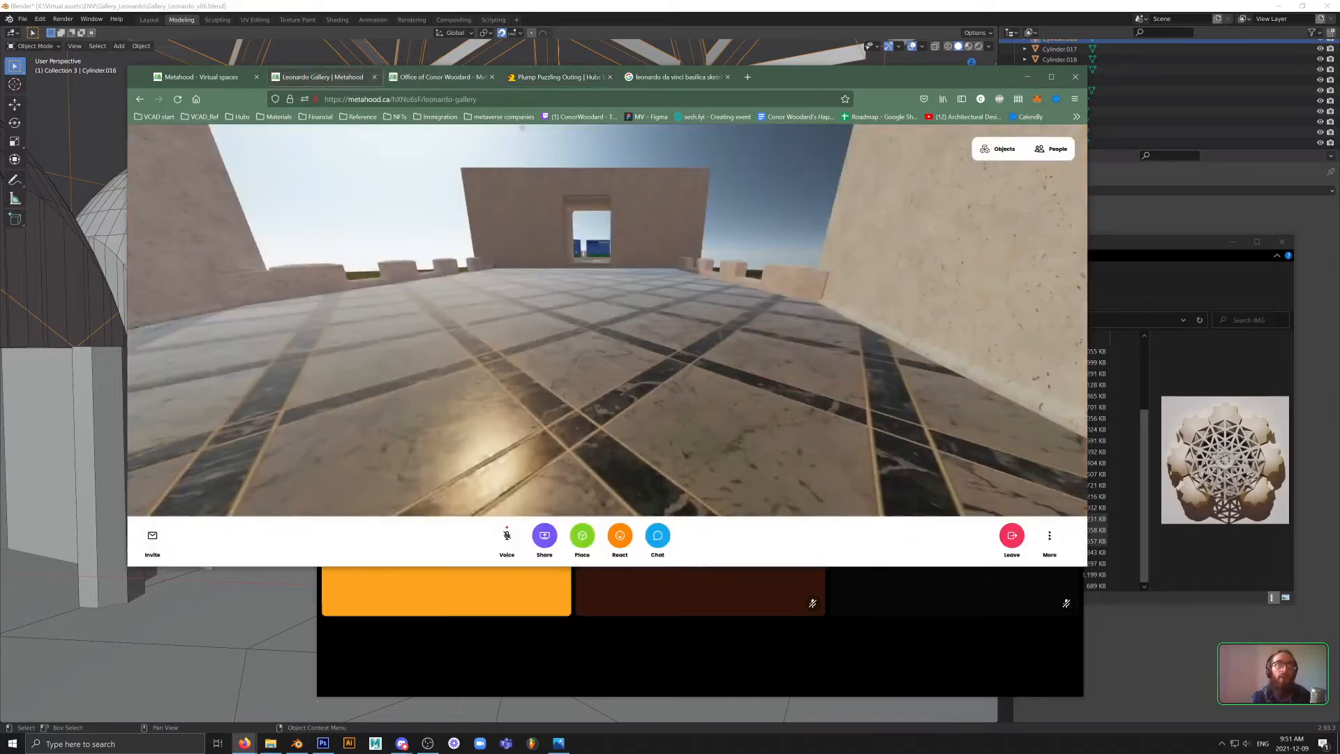
pyautogui.click(488, 99)
pyautogui.click(550, 77)
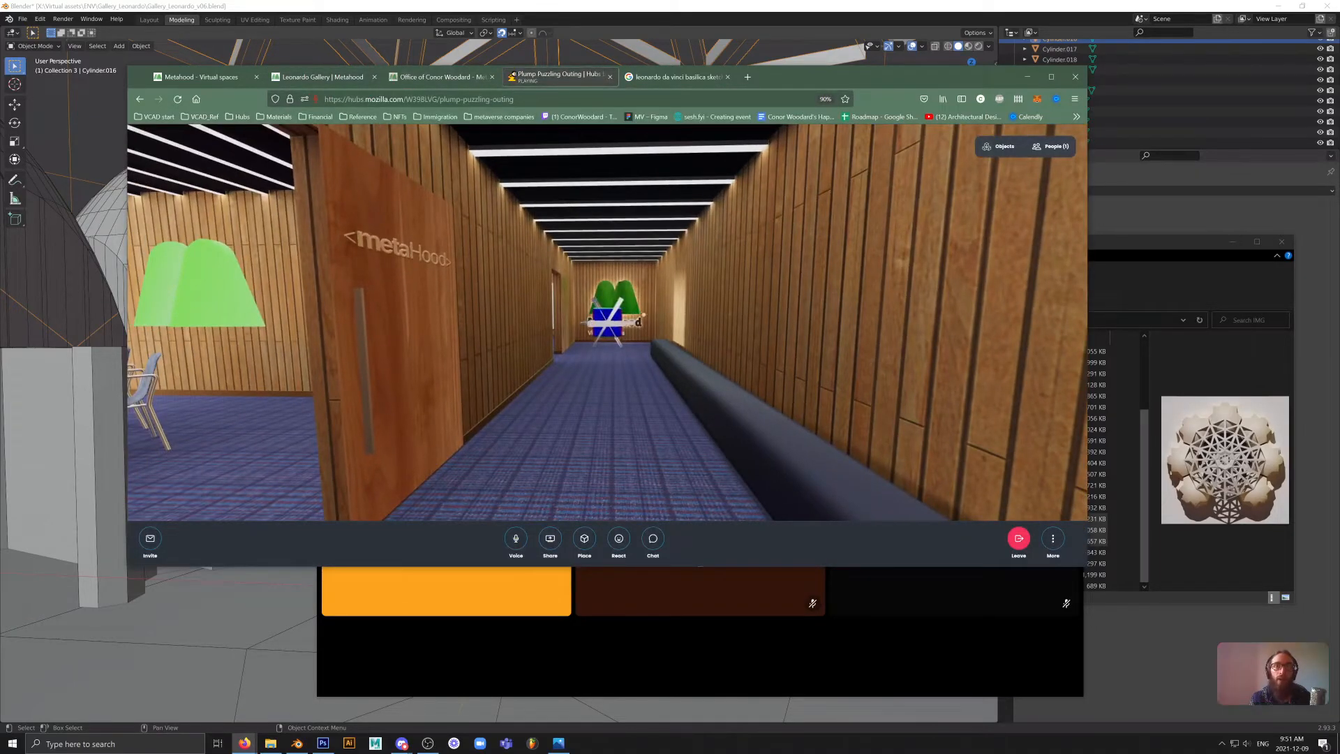
pyautogui.press('w')
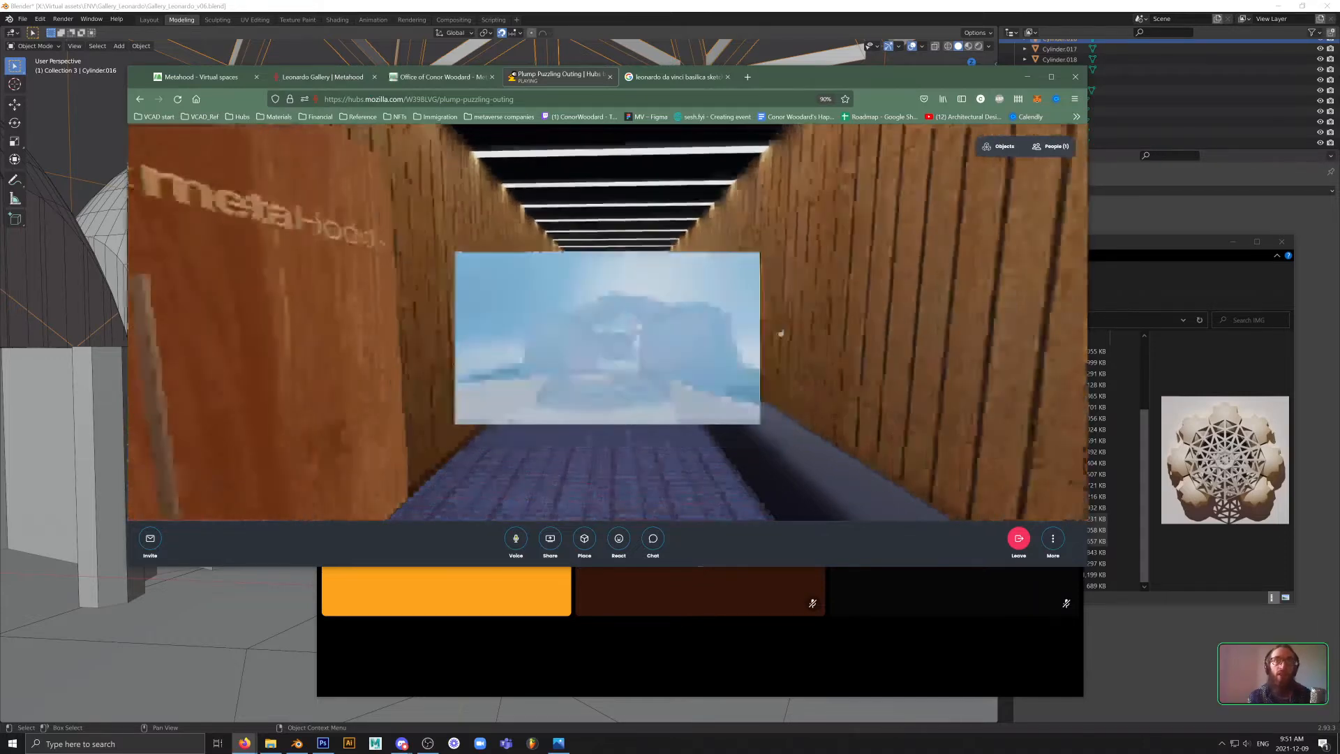
pyautogui.press('w')
pyautogui.press('s')
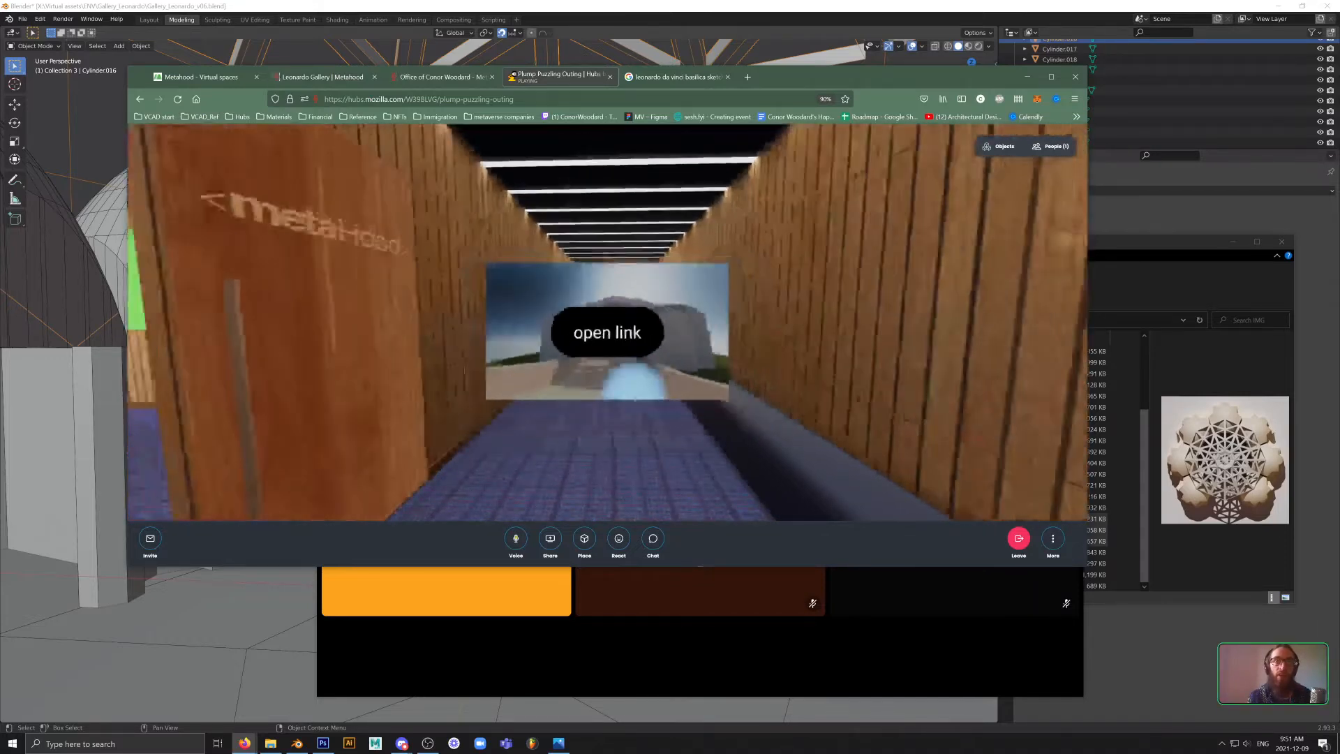
# - Compare the web addresses of the Leonardo Gallery and the Hubs room, and examine the corridor's gallery link image up close
pyautogui.click(328, 77)
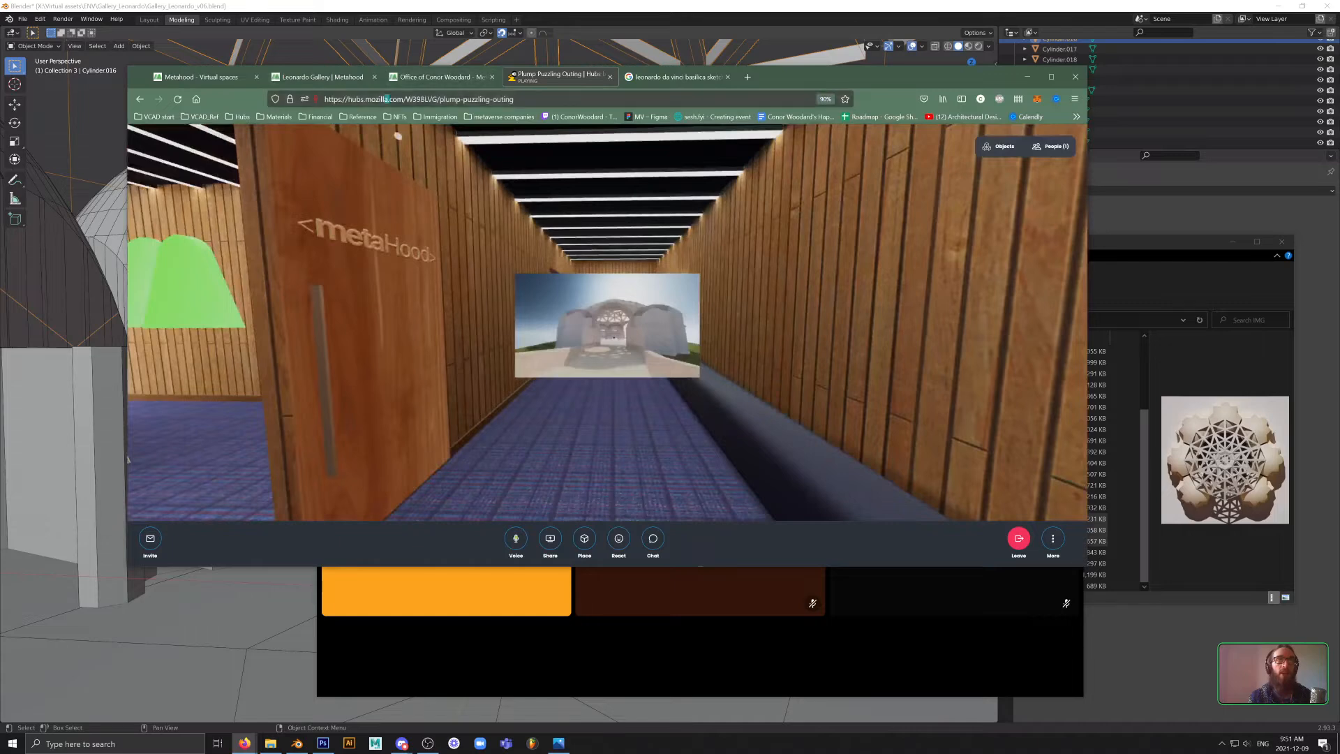
pyautogui.moveTo(324, 99); pyautogui.dragTo(382, 99)
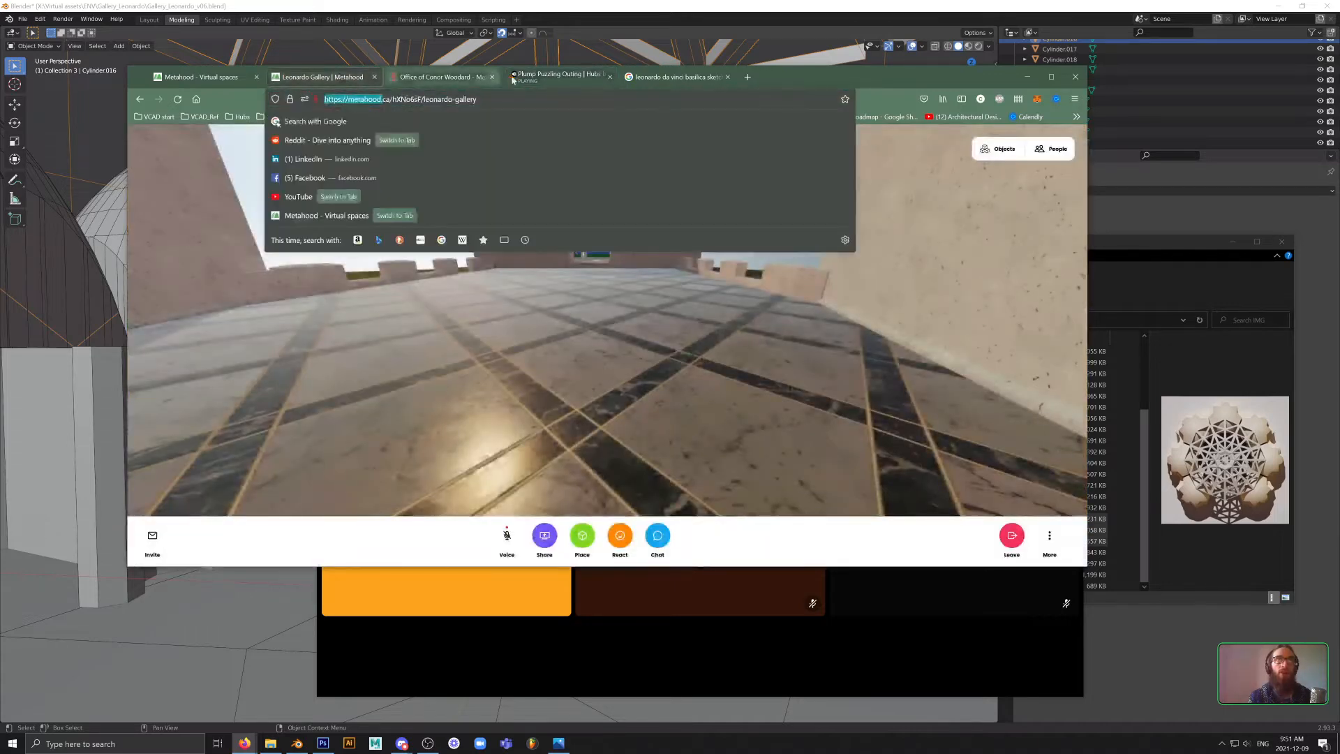
pyautogui.click(552, 78)
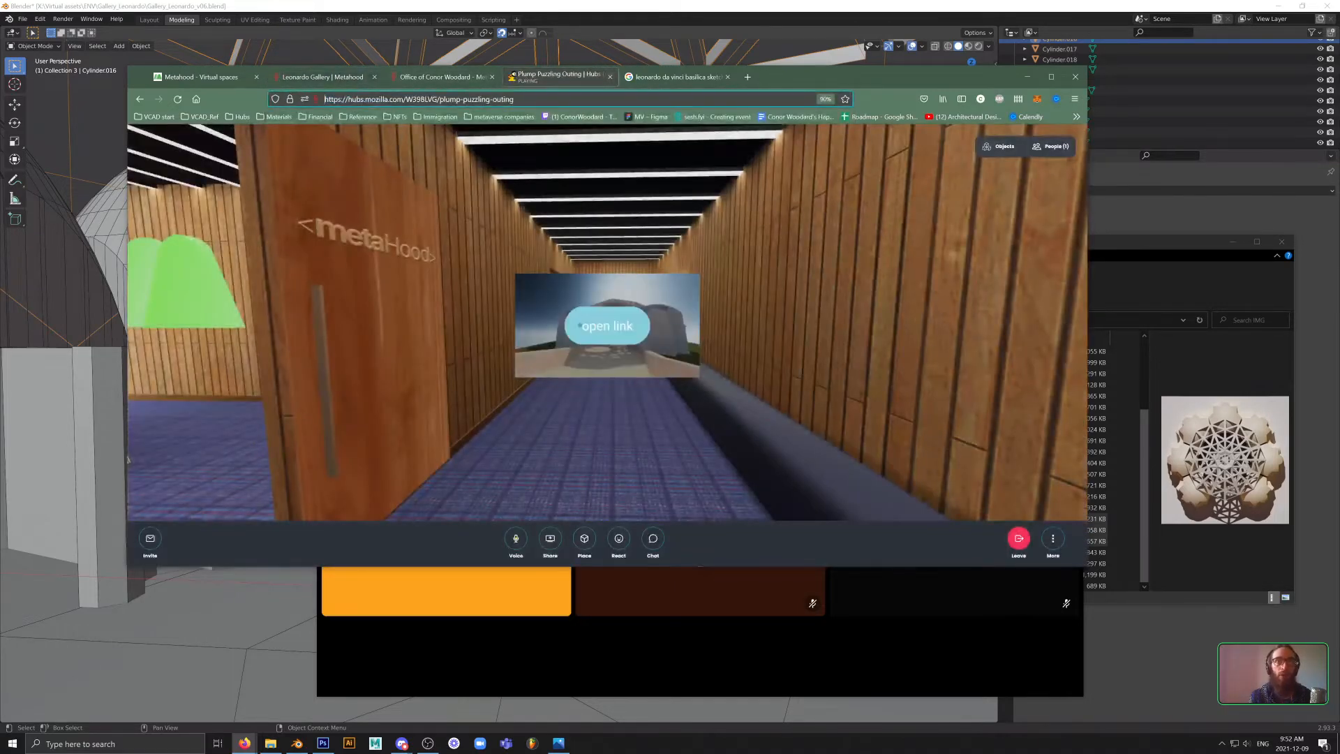
pyautogui.write('w')
pyautogui.click(805, 361)
pyautogui.press('w')
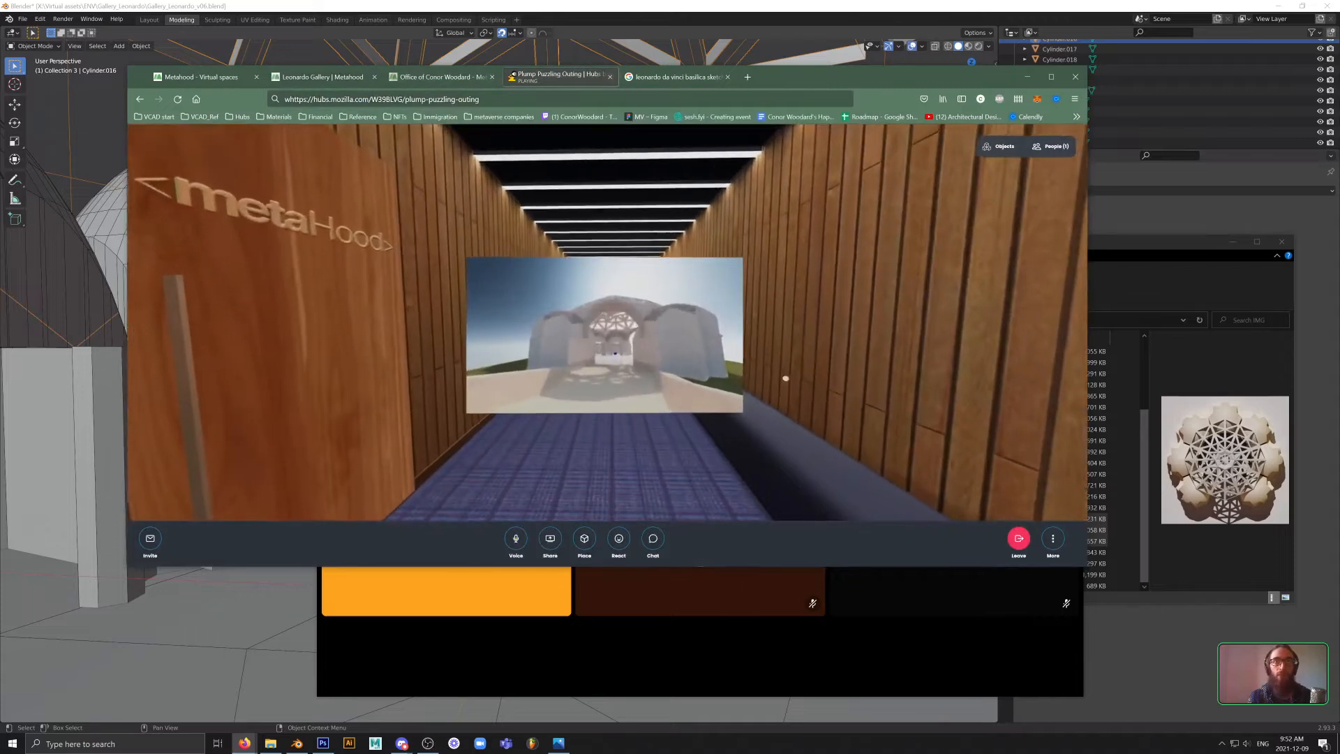
pyautogui.moveTo(616, 365)
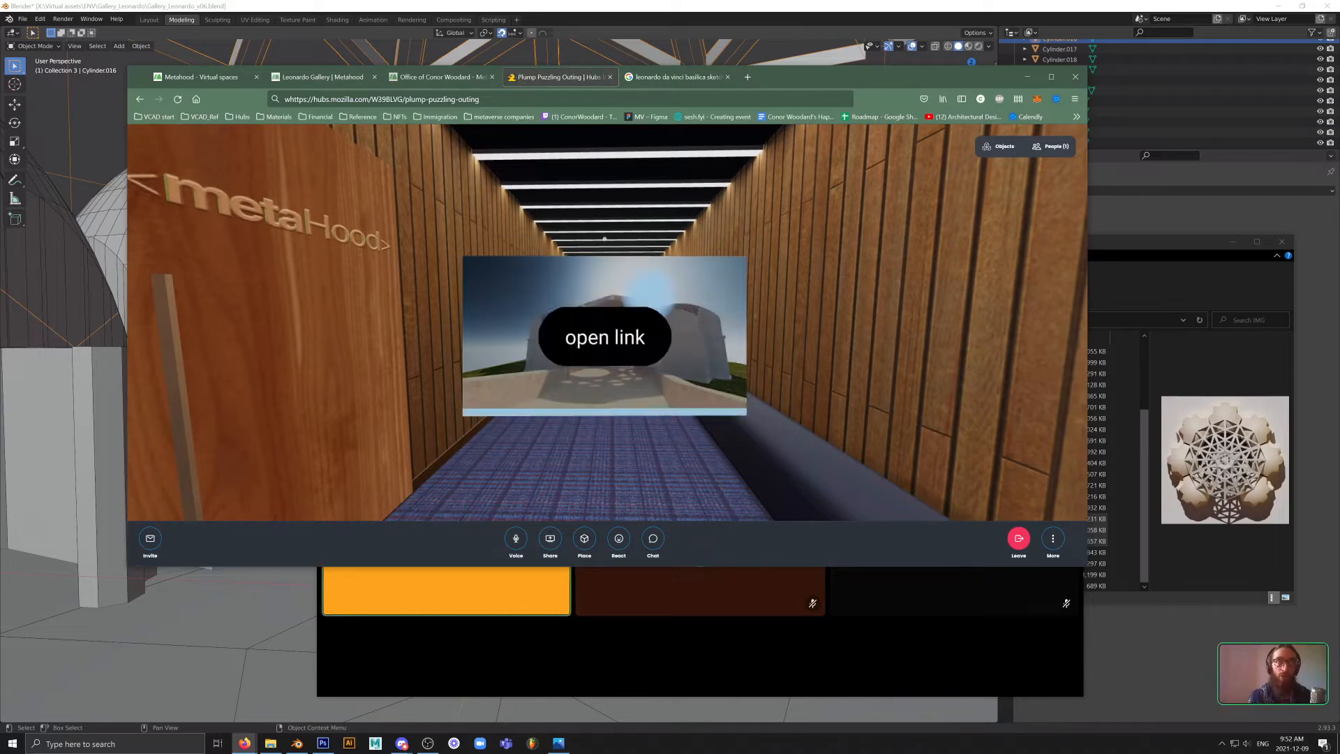
# - Return to the Leonardo Gallery, cross the courtyard and examine the walls and spotlights inside an alcove
pyautogui.click(335, 78)
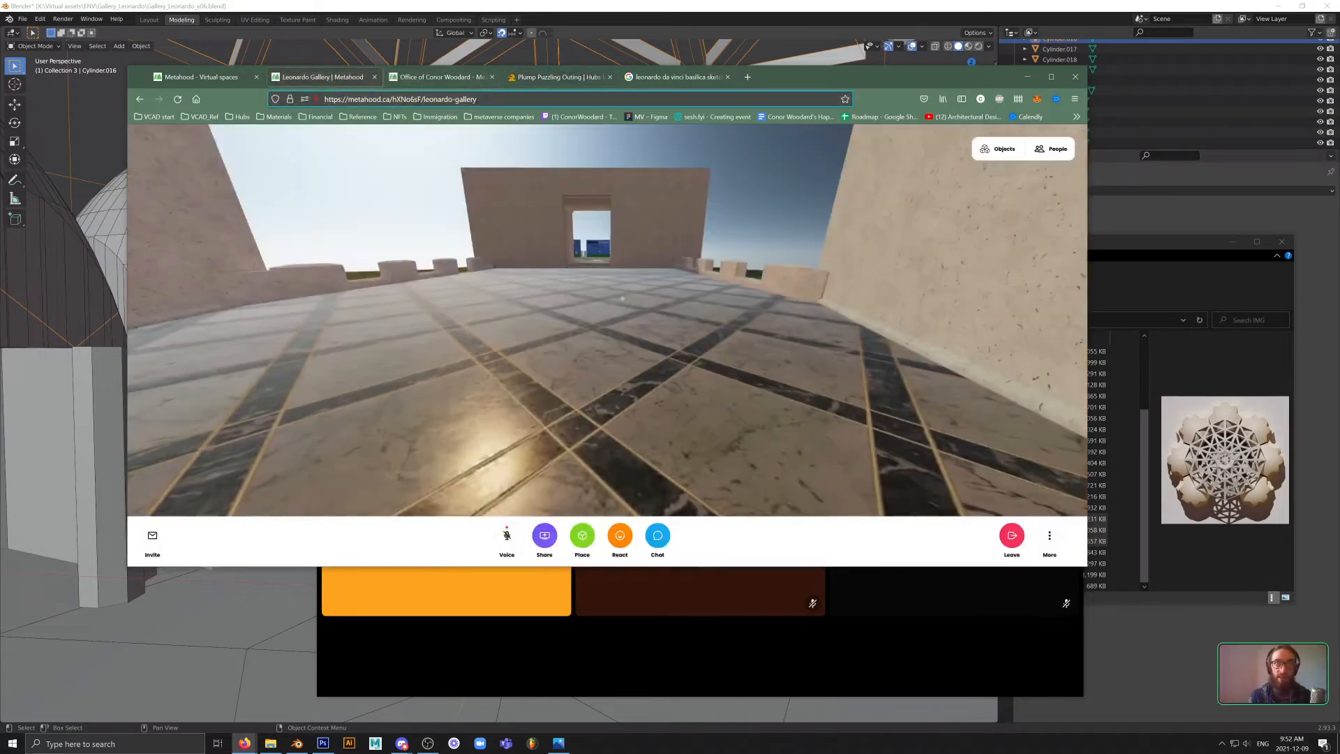
pyautogui.press('w')
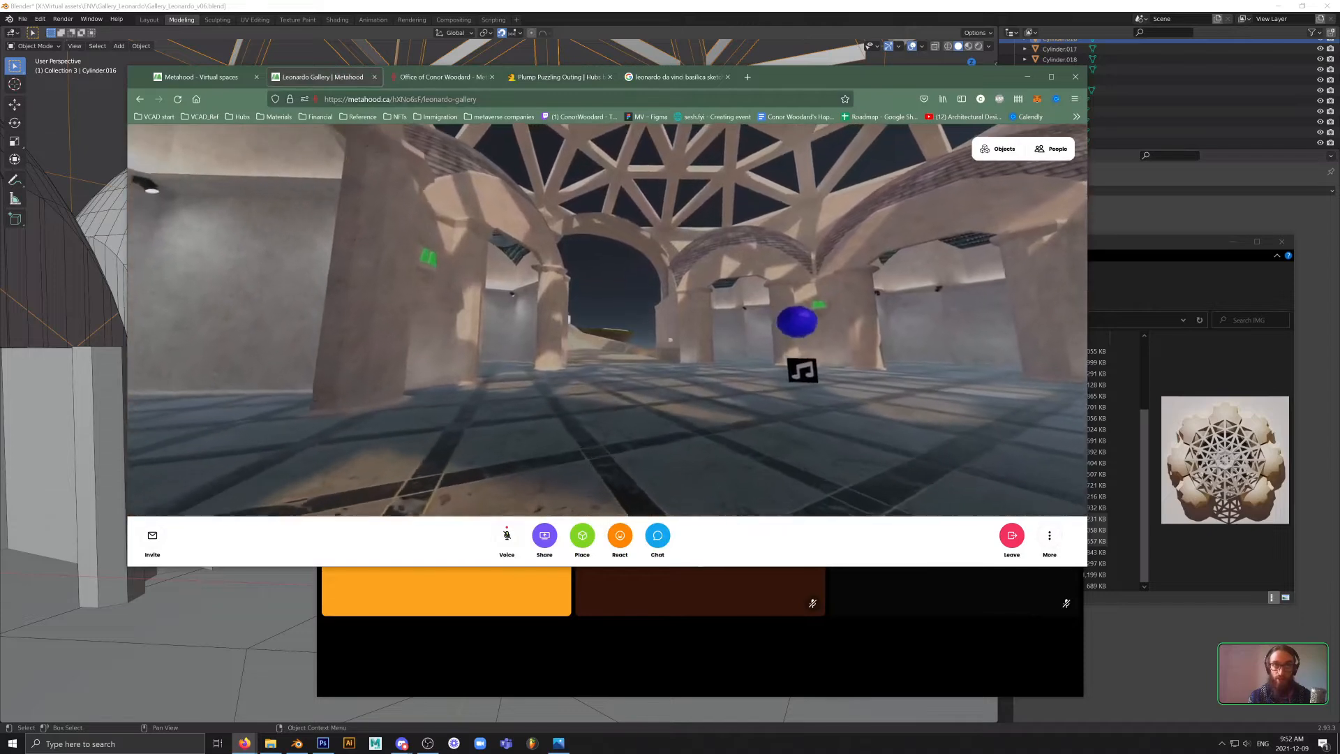
pyautogui.moveTo(822, 317); pyautogui.dragTo(647, 379)
pyautogui.press('w')
pyautogui.press('w')
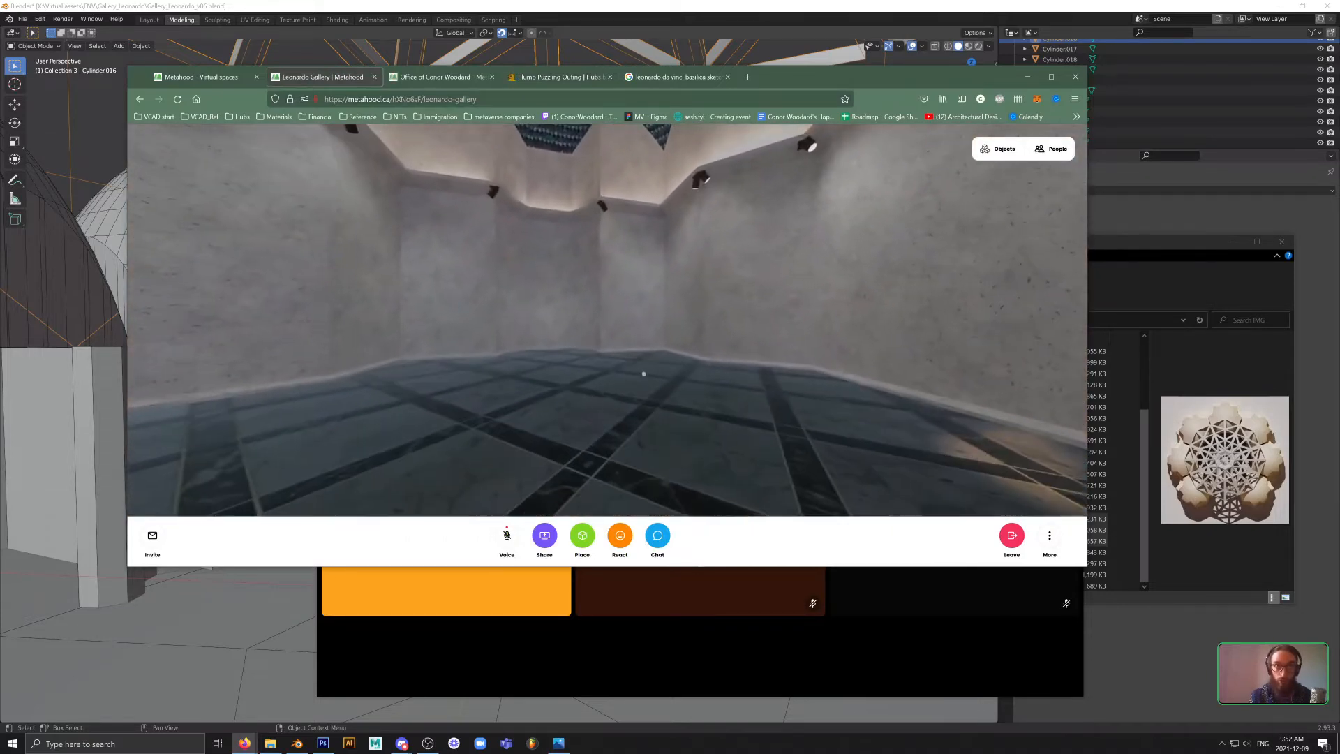
pyautogui.moveTo(645, 372); pyautogui.dragTo(604, 376)
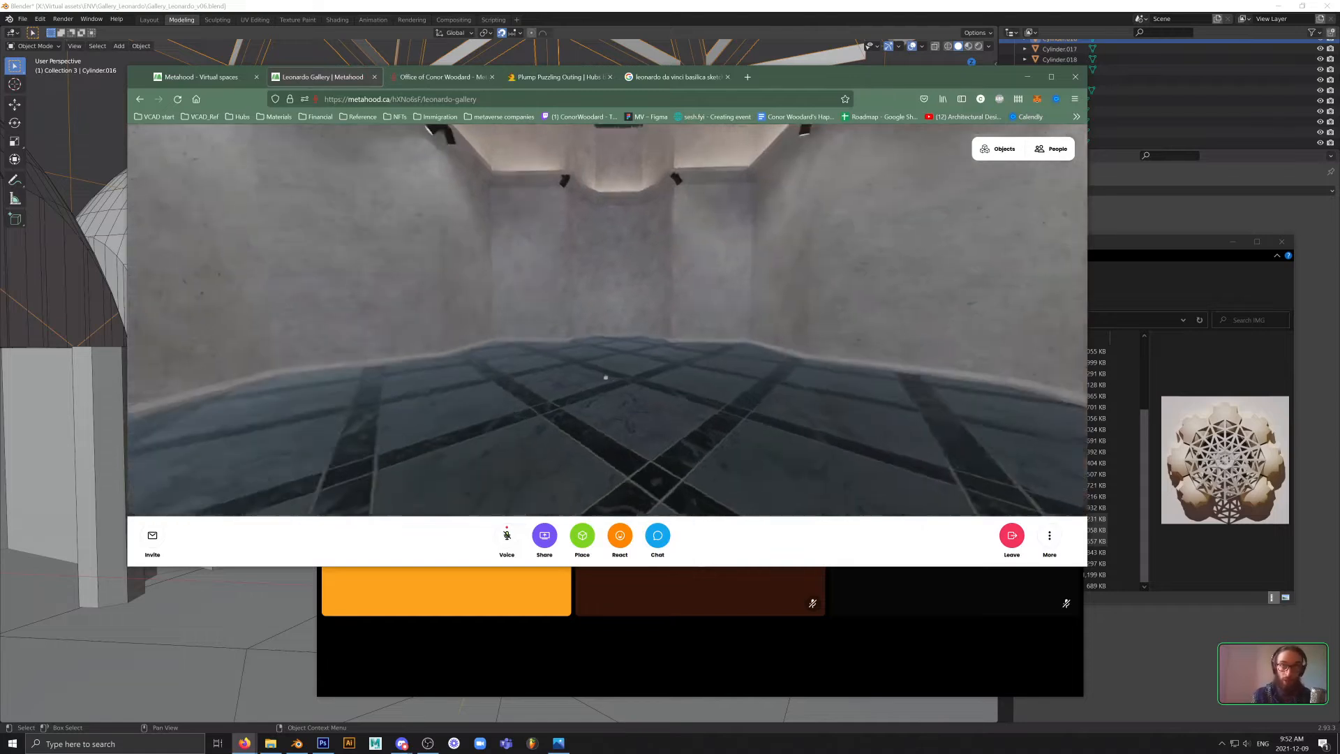
pyautogui.press('w')
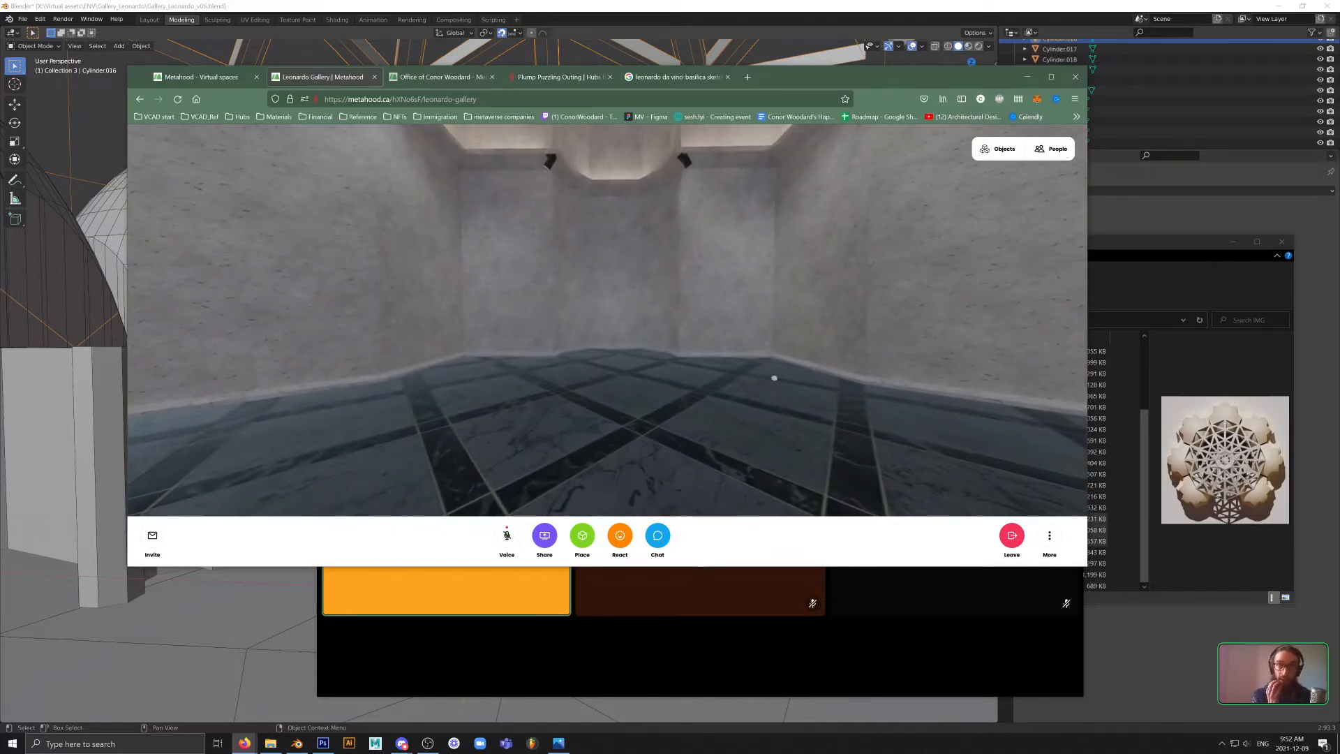
# - Bring the Discord call back to the front, enlarge its window slightly and focus on the host's webcam feed
pyautogui.click(768, 630)
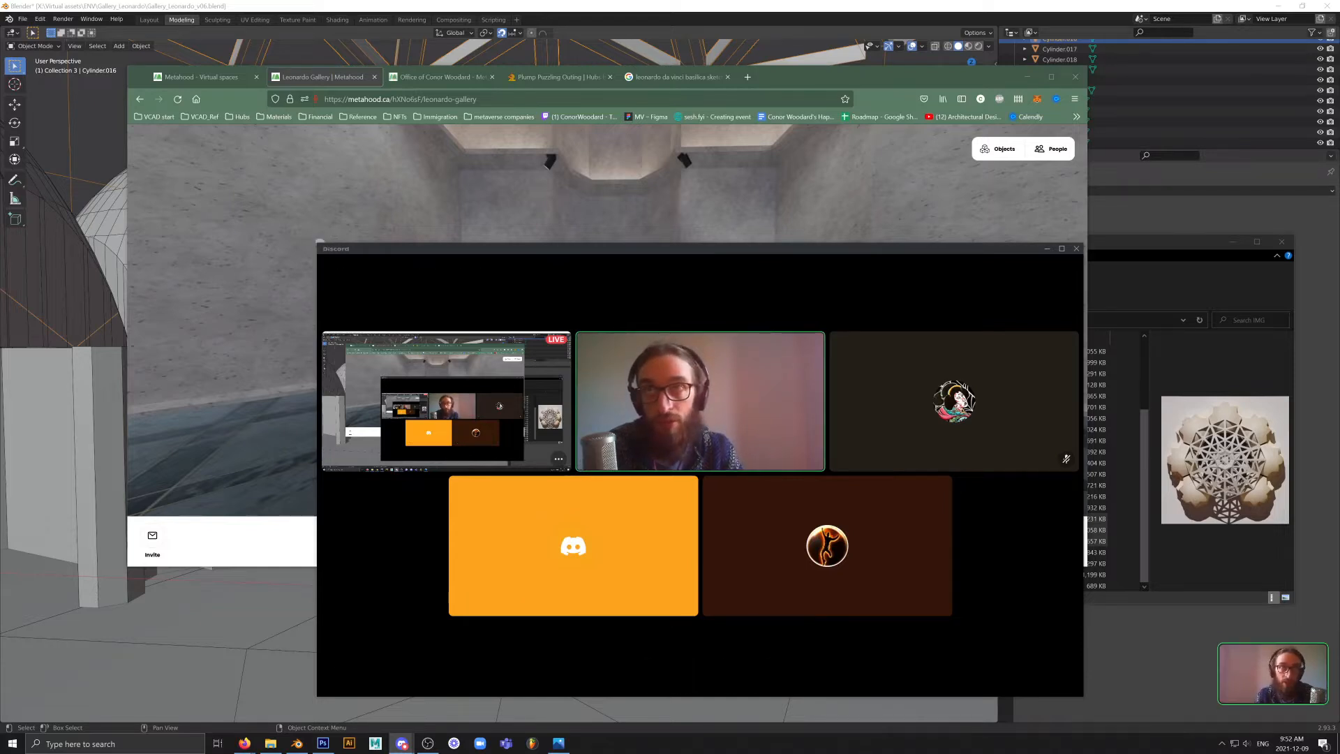
pyautogui.moveTo(318, 244); pyautogui.dragTo(287, 218)
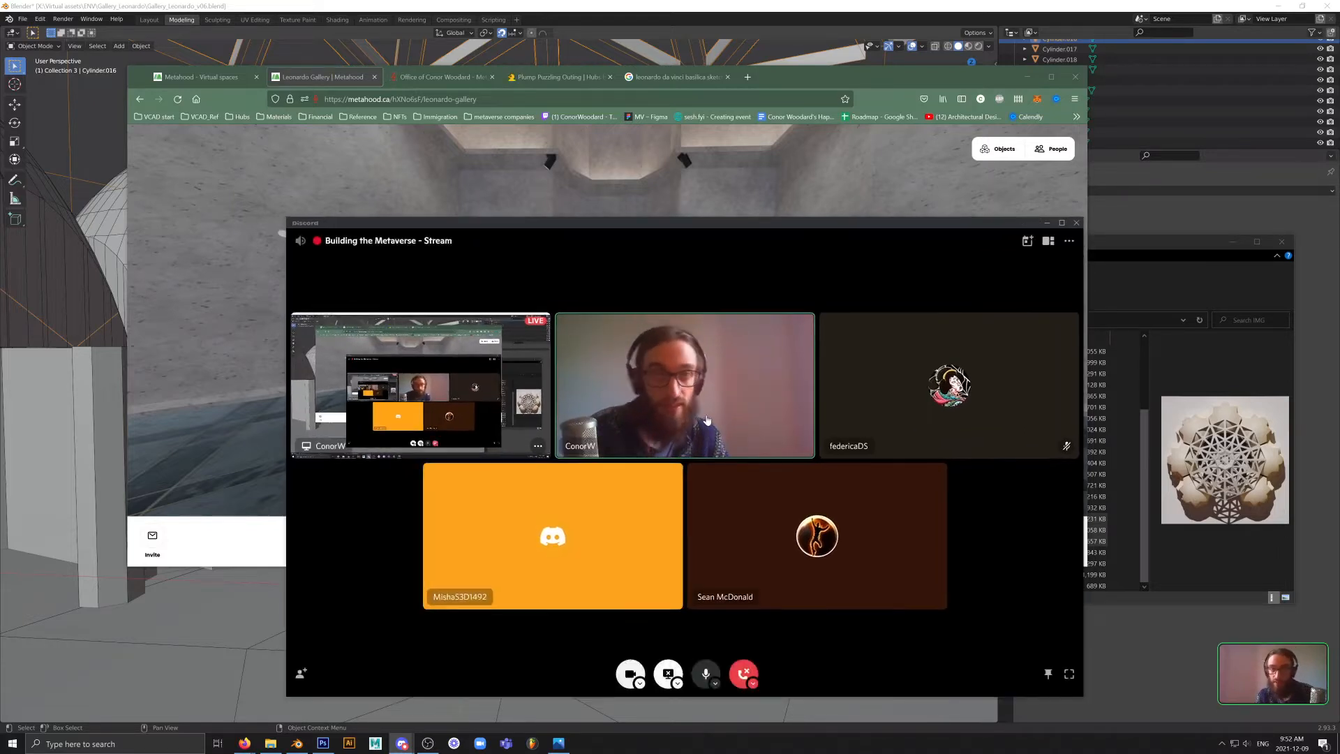
pyautogui.click(747, 412)
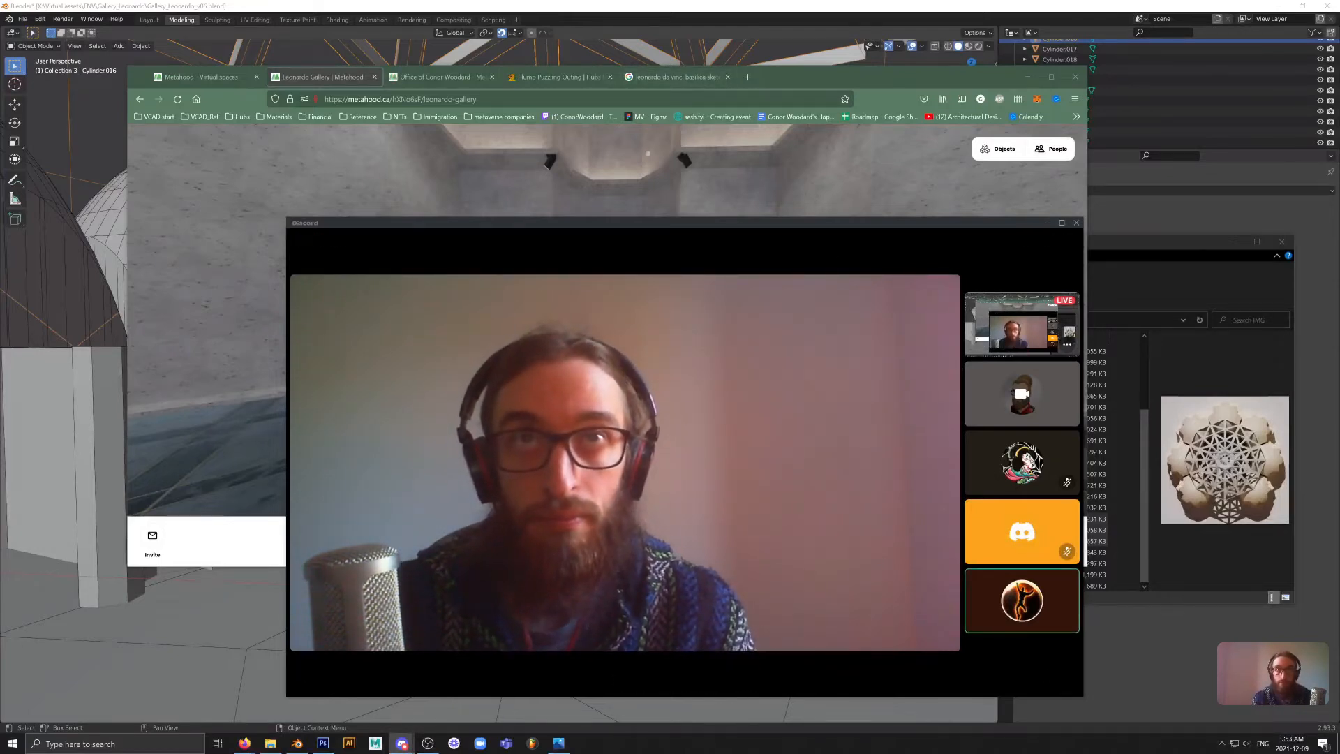
# - Leave the alcove in the Leonardo Gallery, look up at the lattice roof and return to the Discord call
pyautogui.moveTo(646, 156); pyautogui.dragTo(847, 281)
pyautogui.press('w')
pyautogui.press('w')
pyautogui.moveTo(711, 287); pyautogui.dragTo(739, 240)
pyautogui.hotkey('alt', 'Tab')
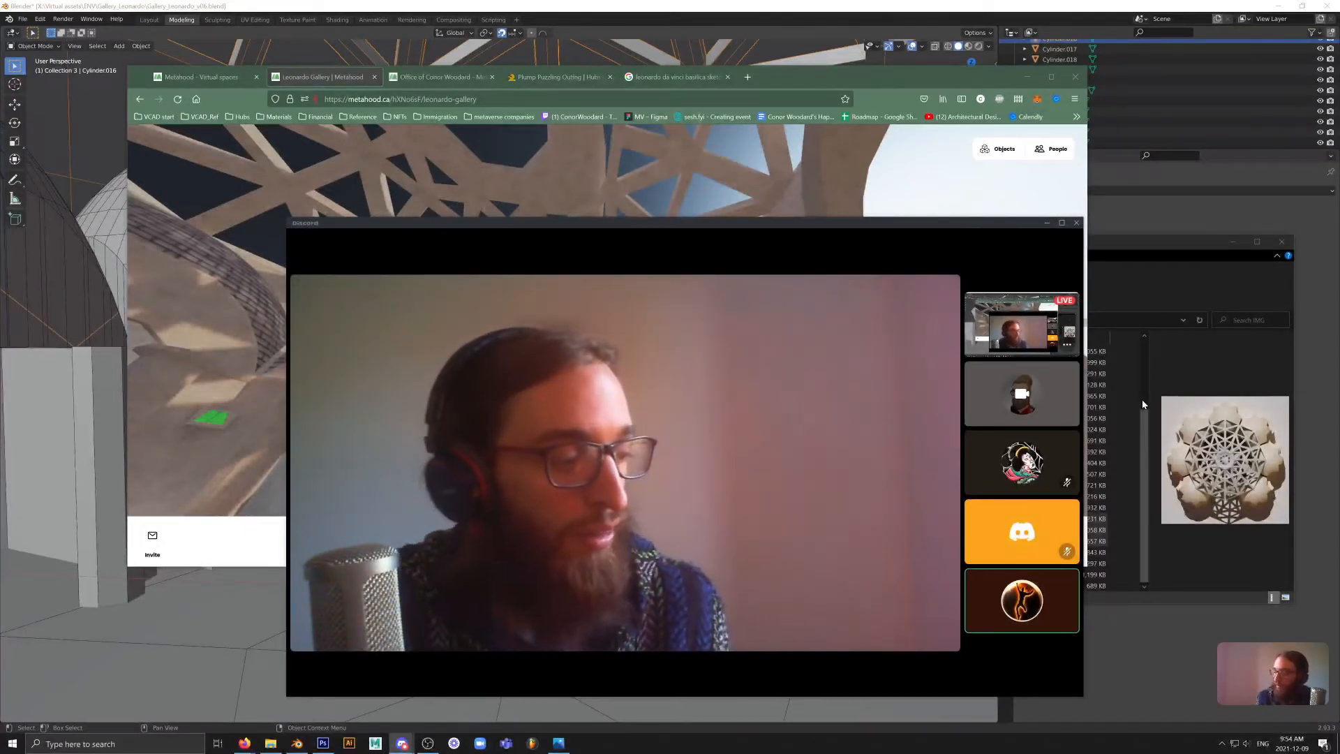
pyautogui.moveTo(668, 706)
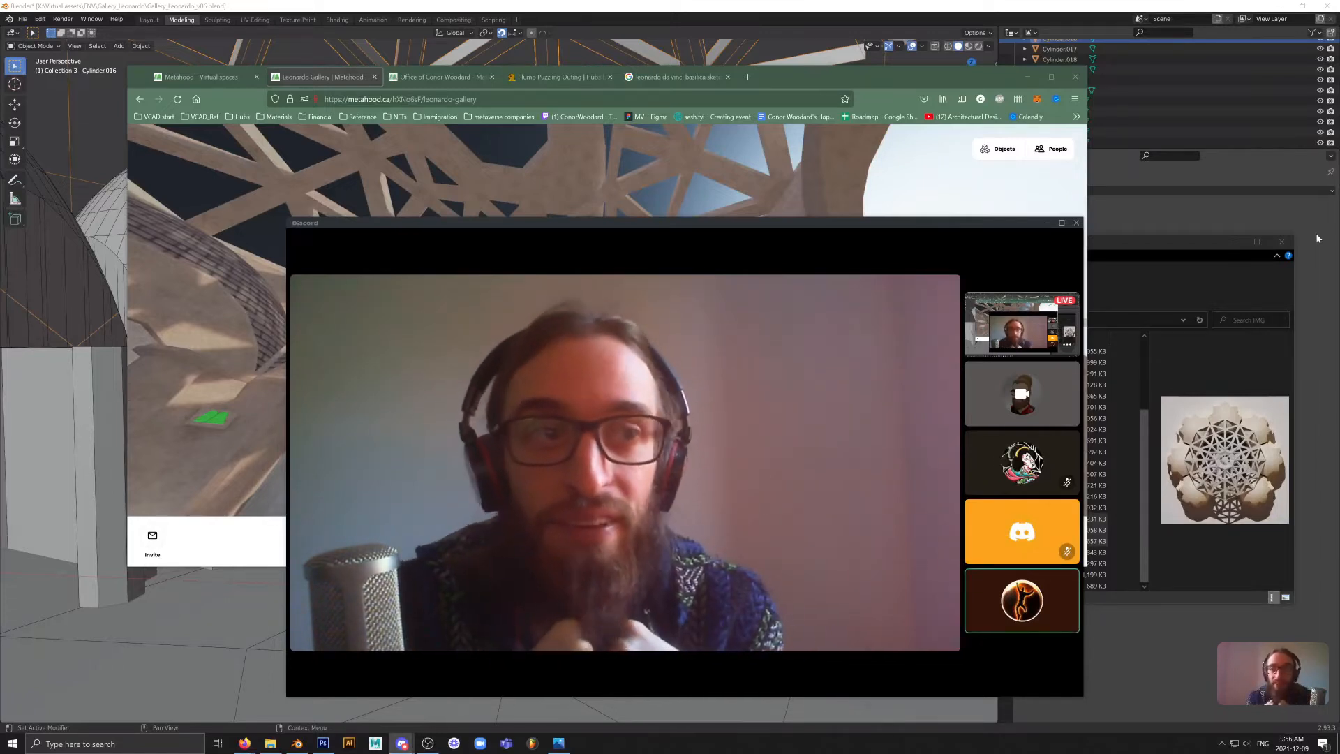
pyautogui.moveTo(787, 688)
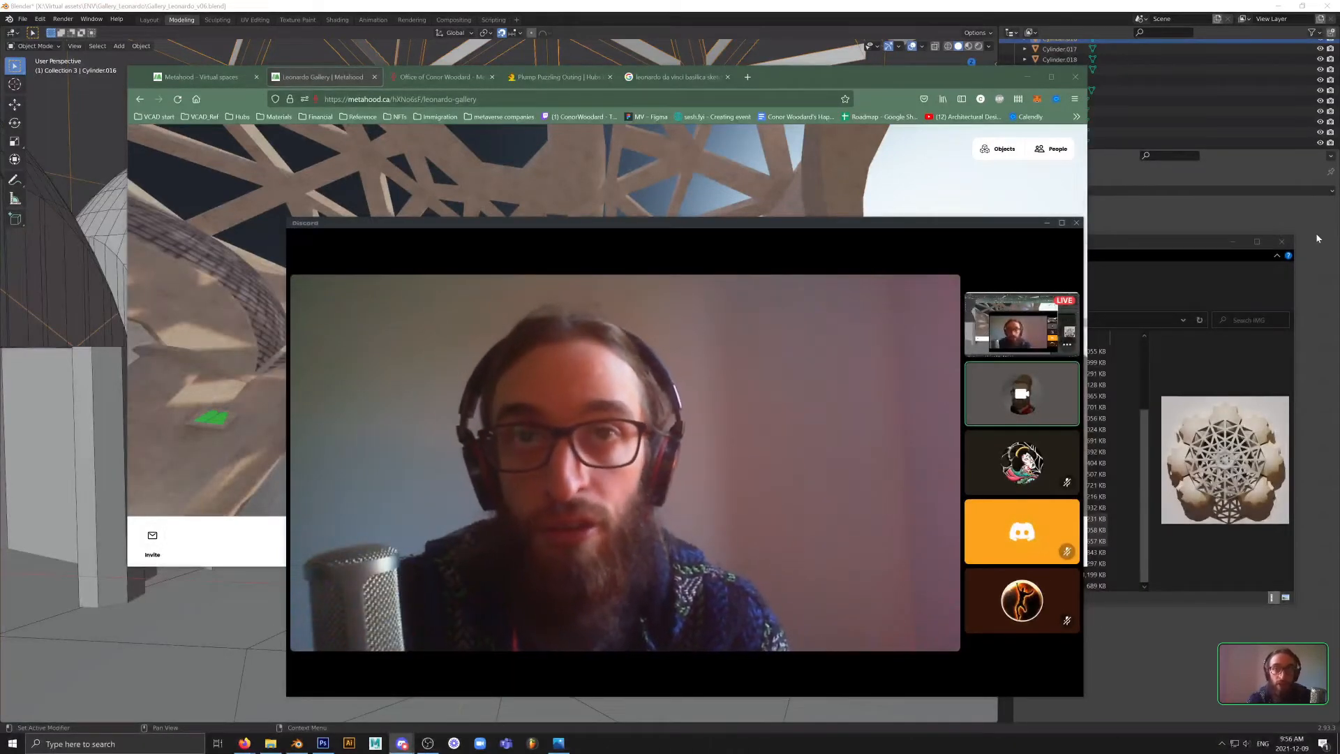
pyautogui.moveTo(539, 615)
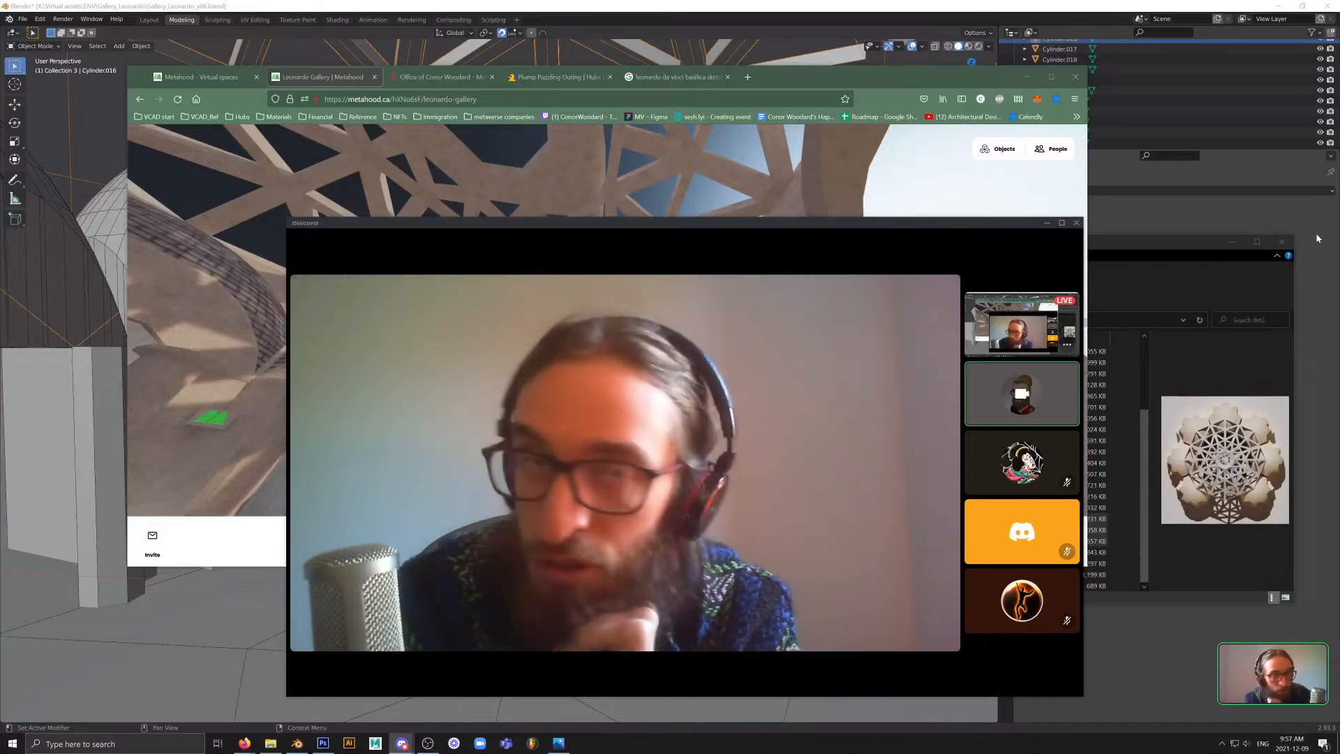
# - Start opening another file, discard the changes to Gallery_Leonardo_v06.blend and browse to the Virtual assets\ENV folder
pyautogui.click(24, 19)
pyautogui.click(43, 45)
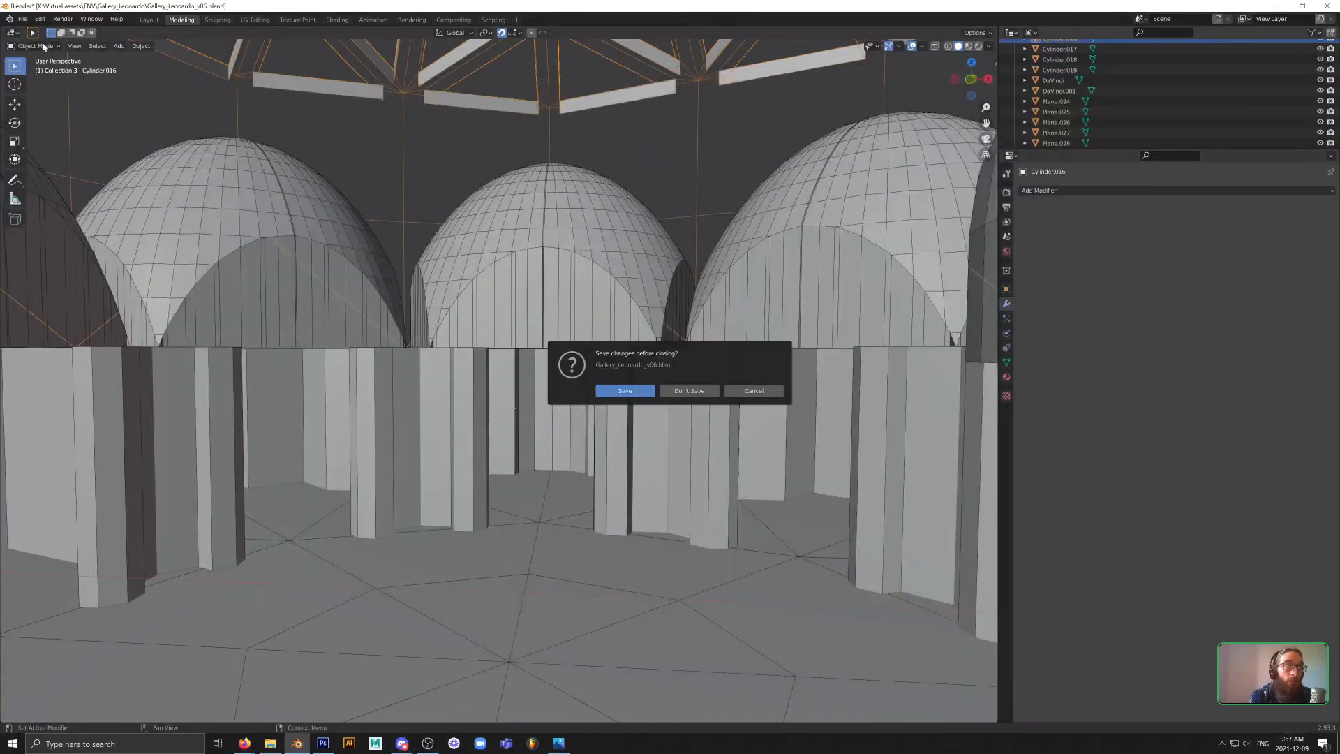
pyautogui.click(693, 393)
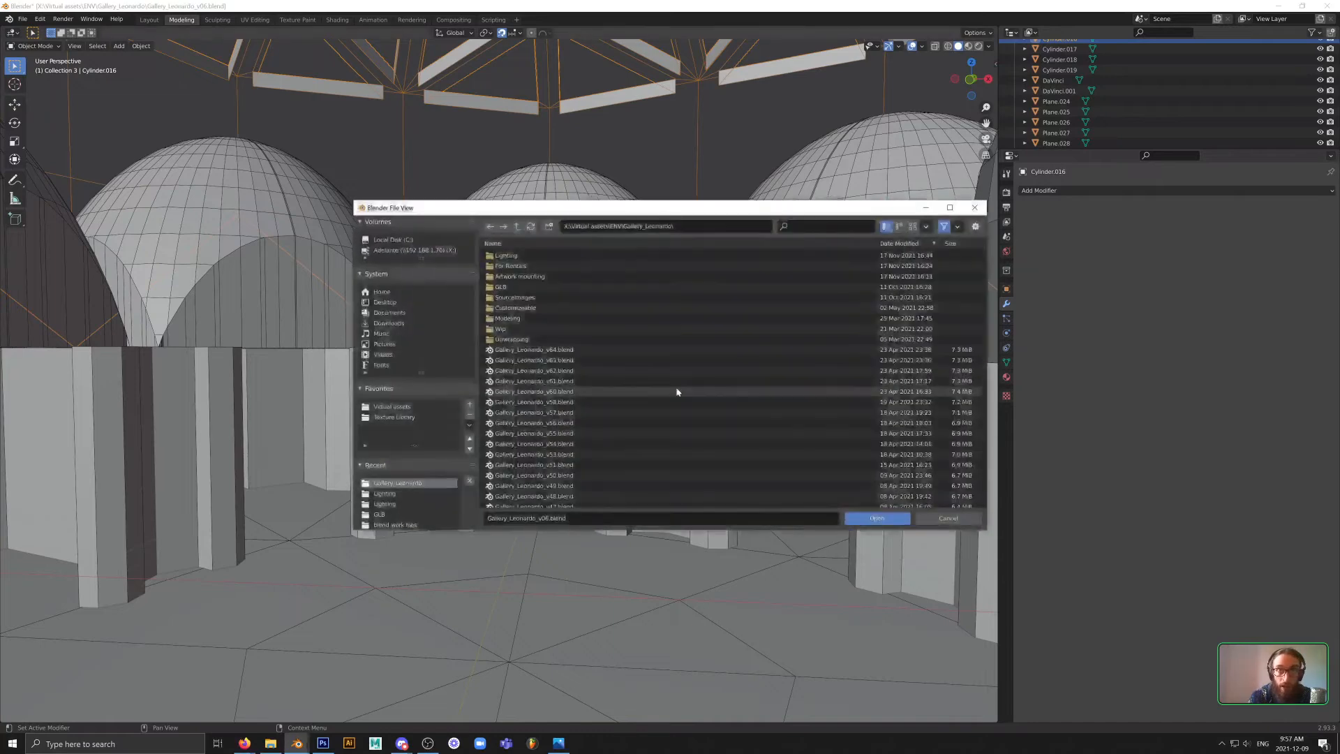
pyautogui.click(517, 227)
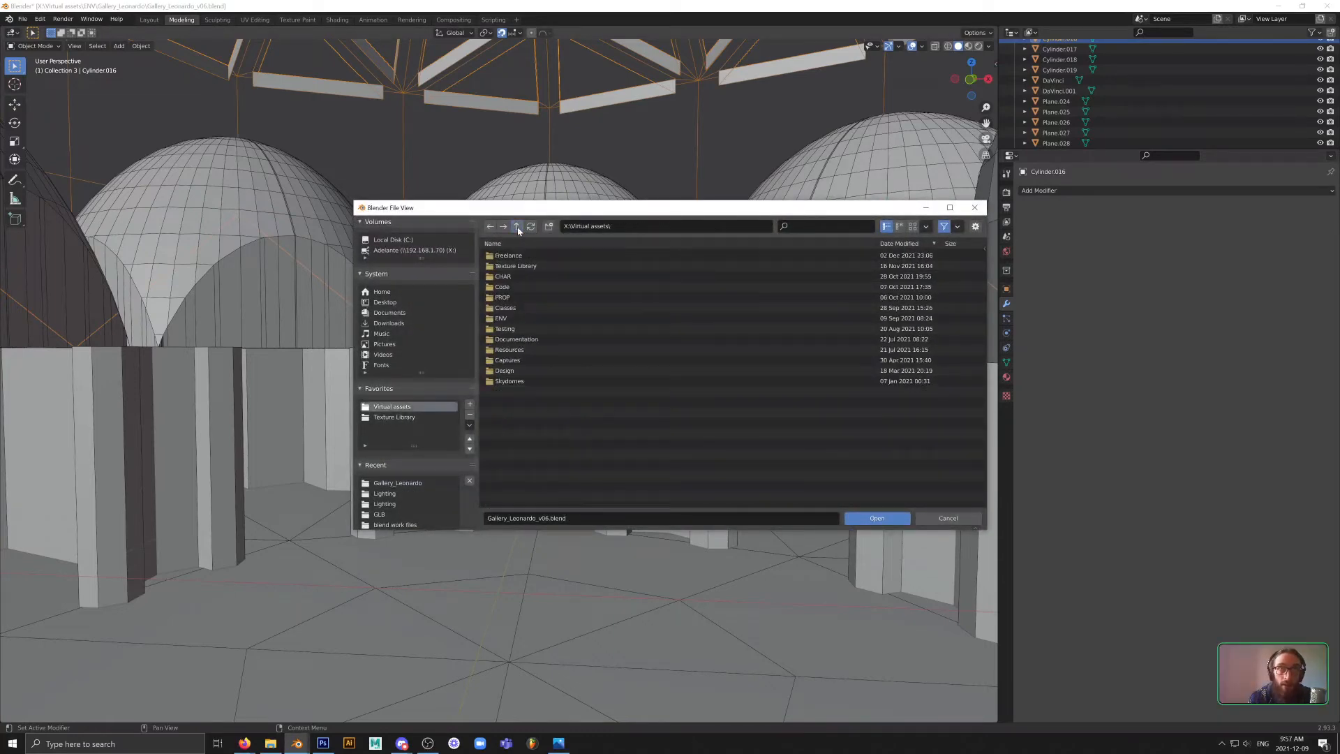
pyautogui.doubleClick(513, 318)
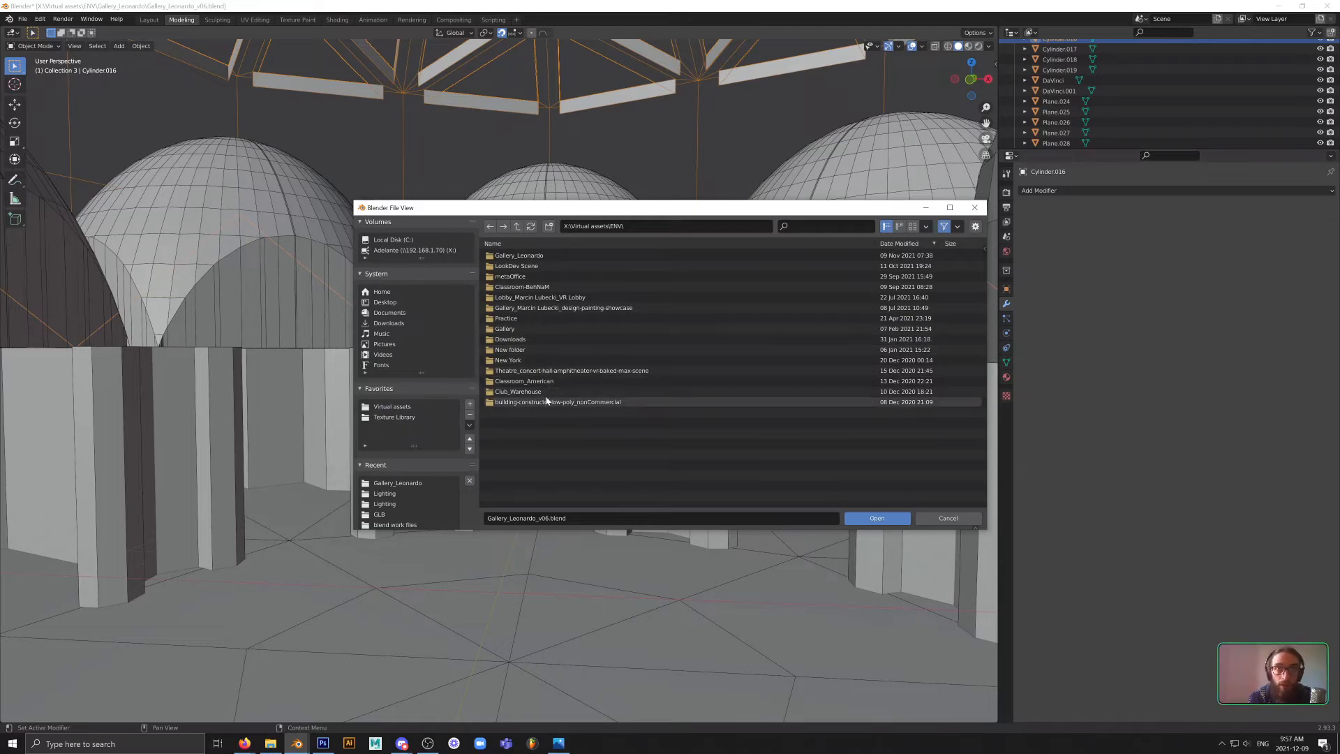
# - Look through the New folder, Practice and Gallery_Leonardo folders inside ENV and return to the Virtual assets folder
pyautogui.doubleClick(529, 350)
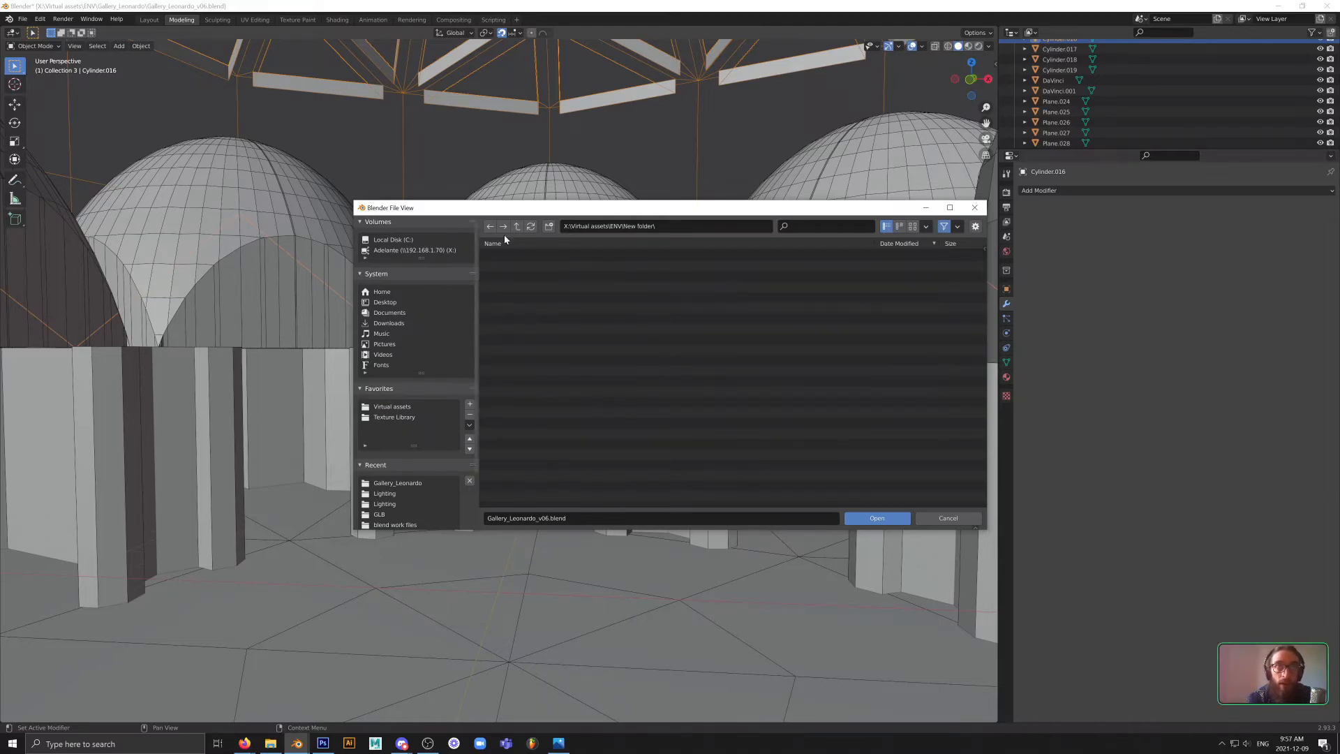
pyautogui.click(517, 226)
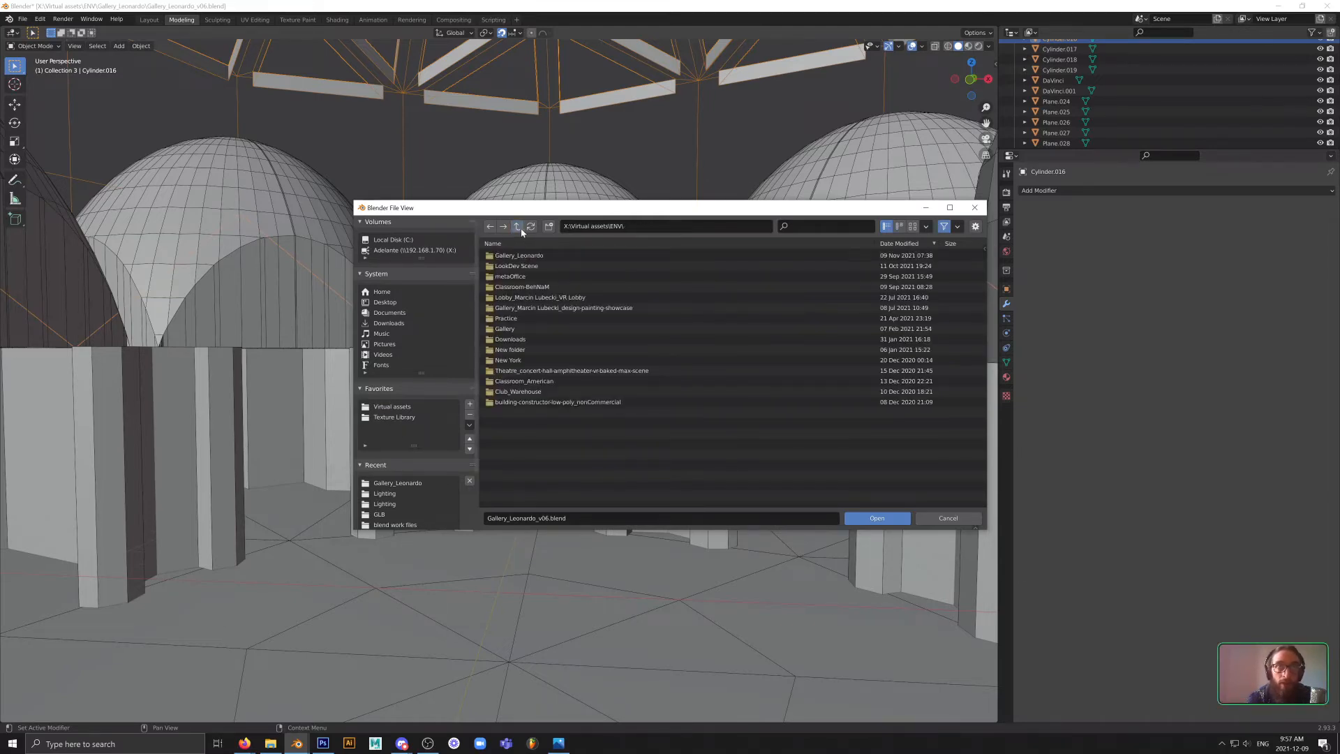
pyautogui.doubleClick(516, 318)
pyautogui.press('BackSpace')
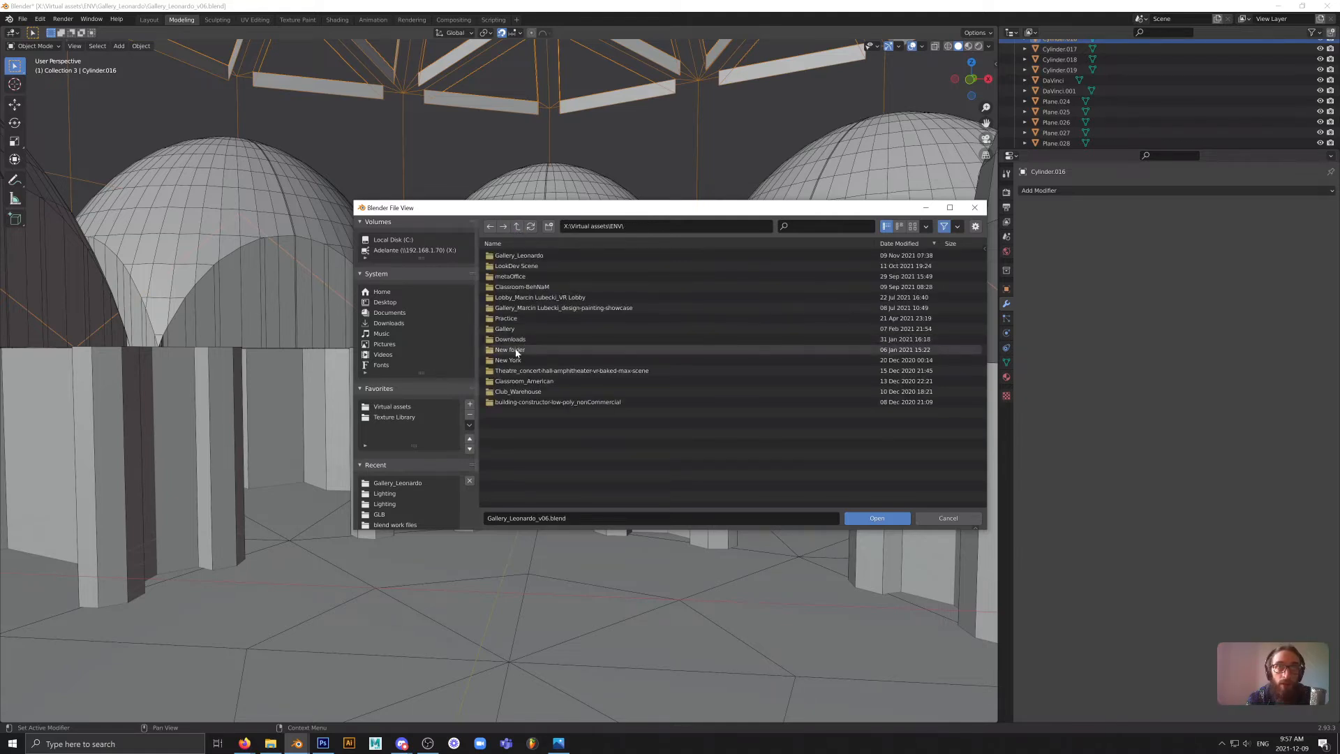
pyautogui.doubleClick(515, 350)
pyautogui.click(517, 230)
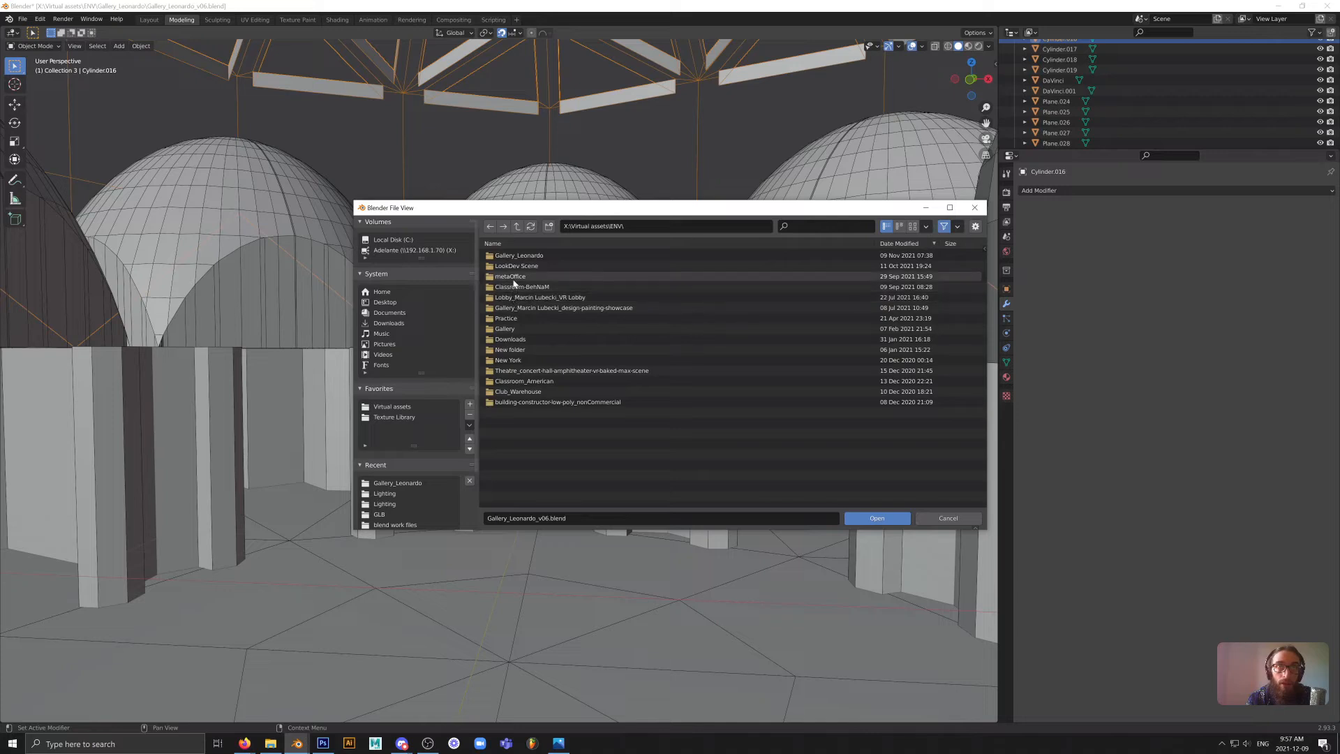
pyautogui.doubleClick(517, 257)
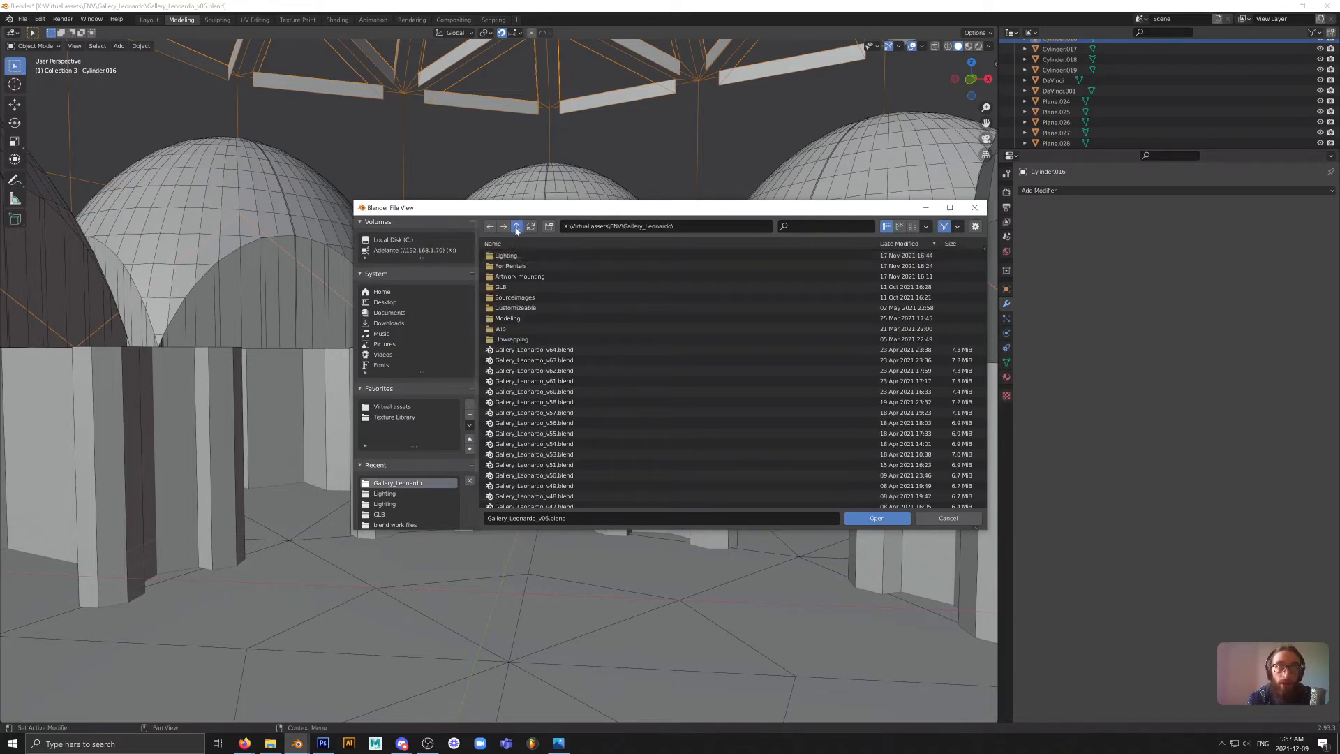
pyautogui.click(517, 230)
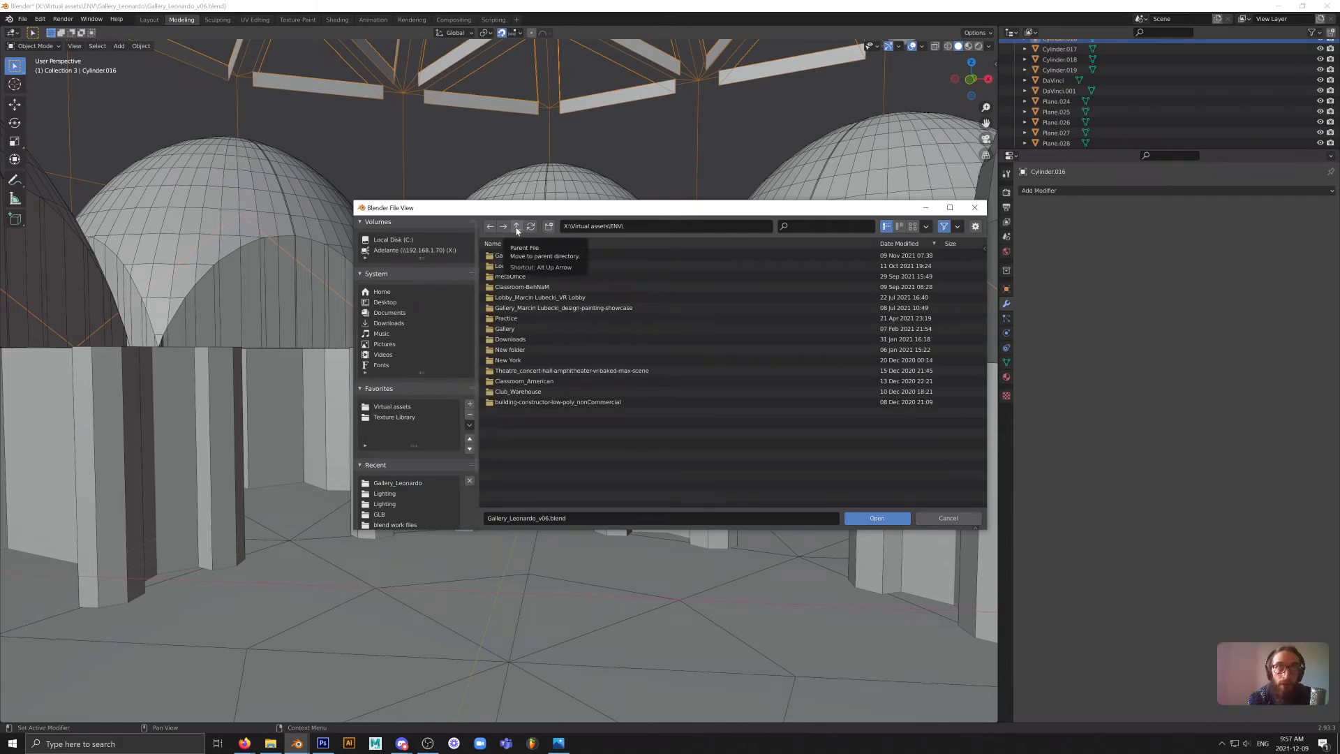
pyautogui.click(517, 229)
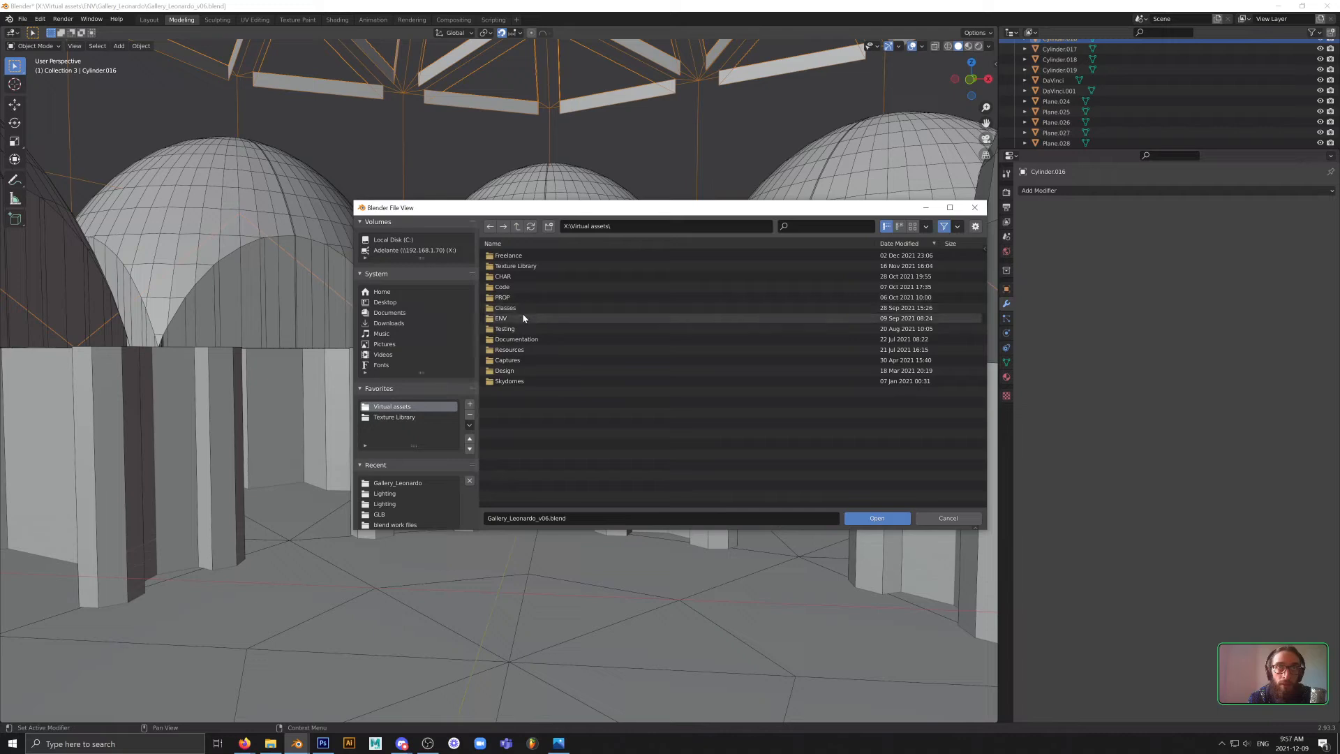
# - Open Gallery 2.blend from the ENV folder inside Design
pyautogui.doubleClick(513, 371)
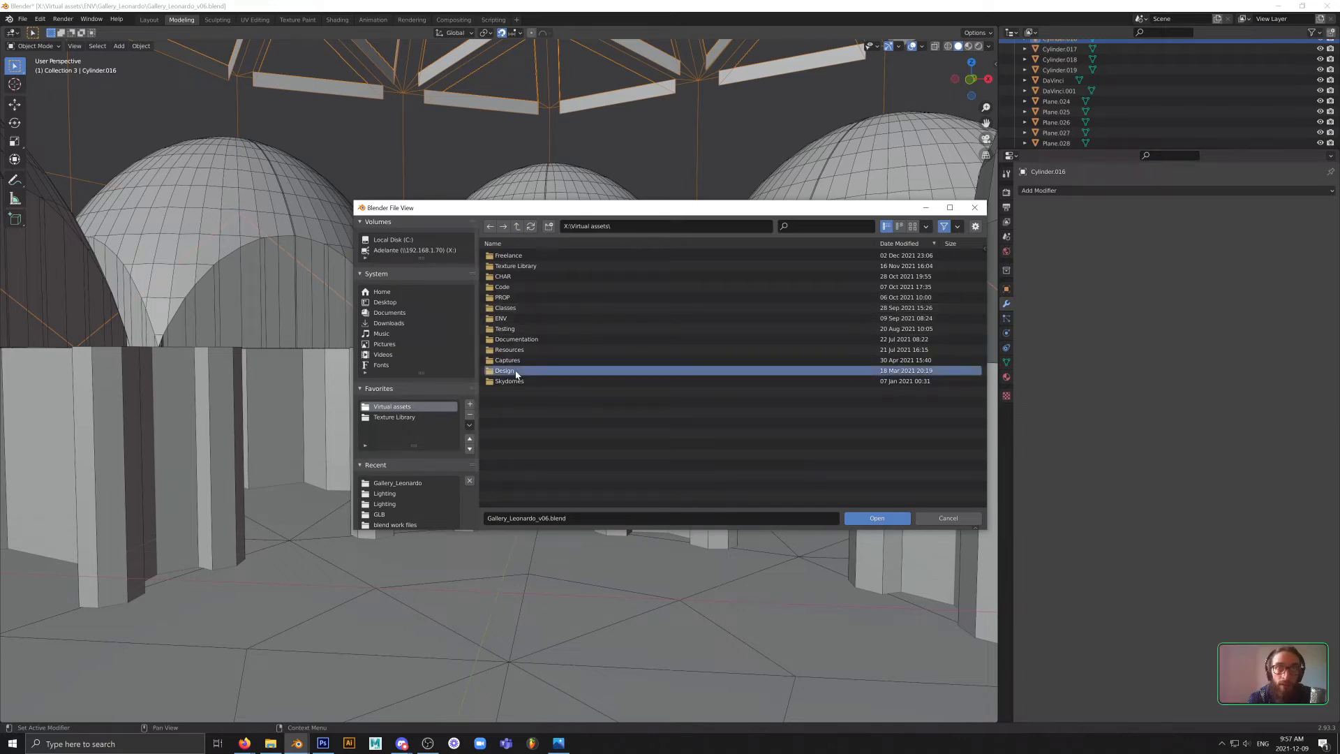
pyautogui.doubleClick(521, 255)
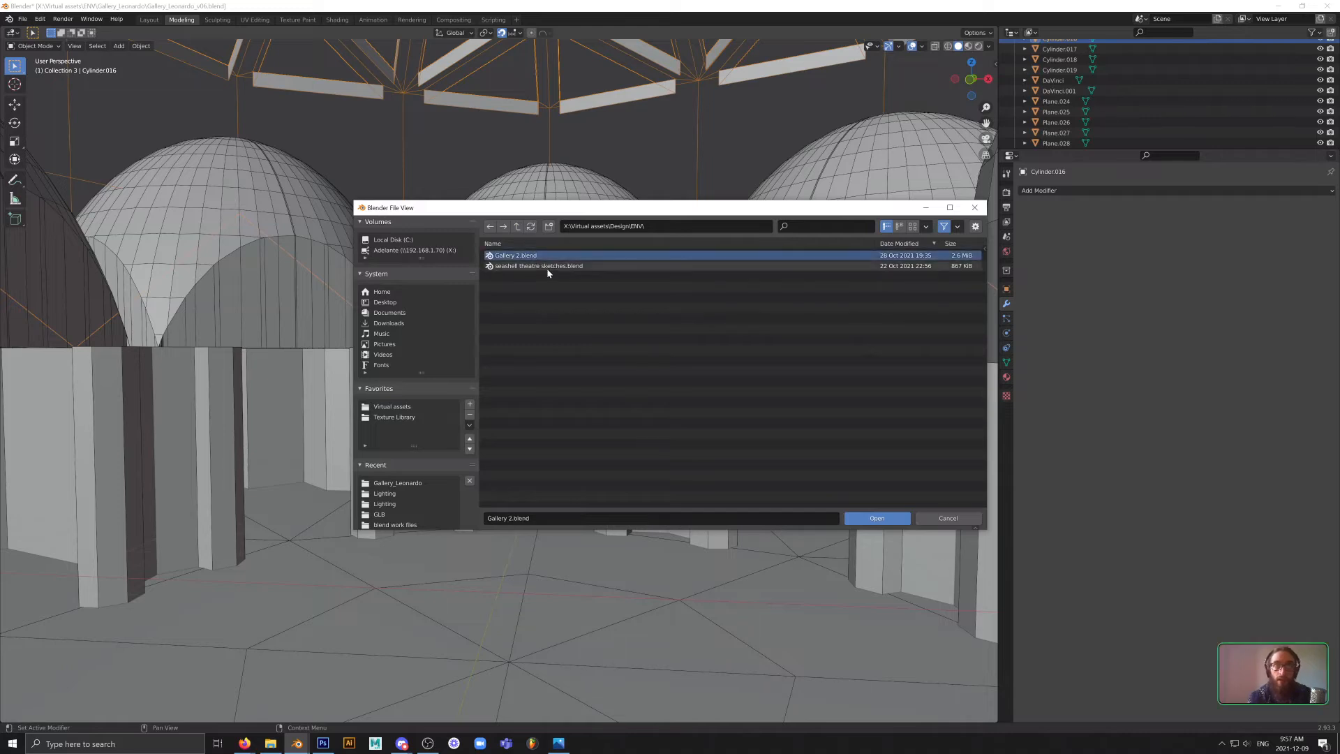
pyautogui.click(875, 516)
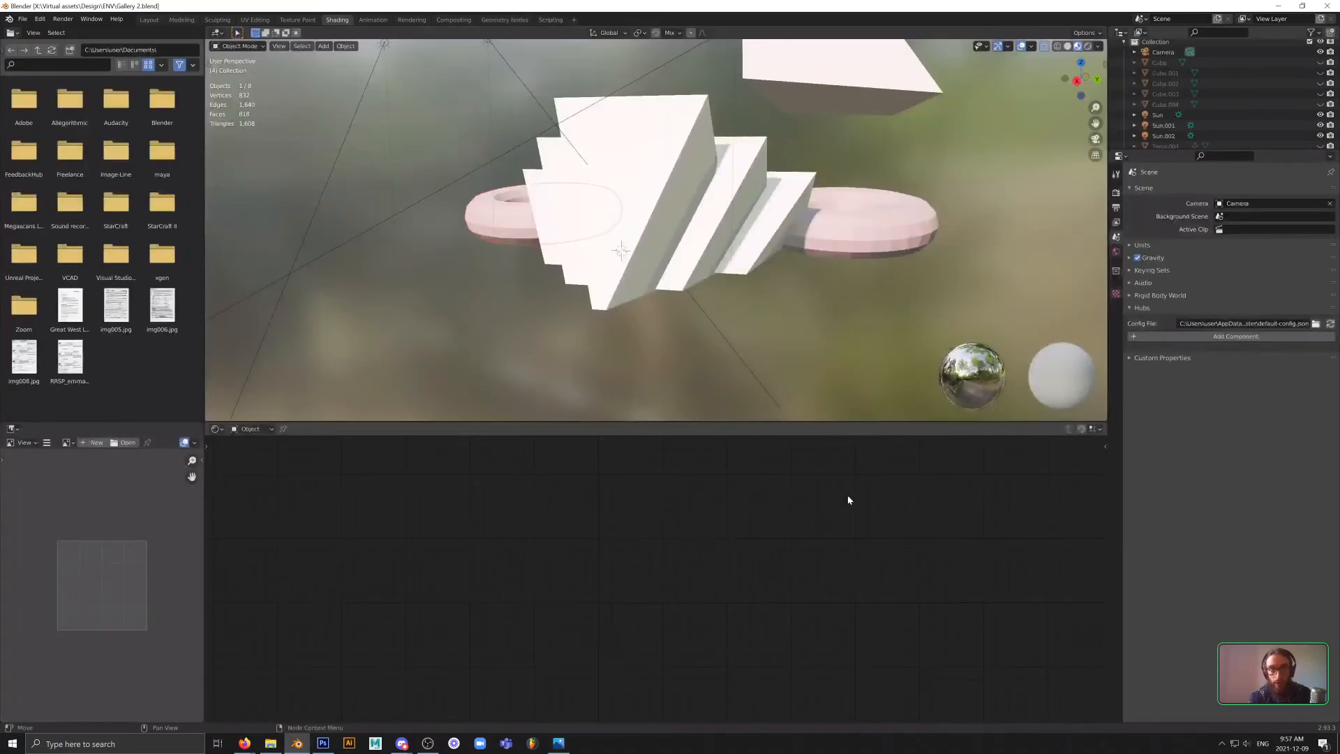
# - Select the two pink rings beside the stepped block and hide them
pyautogui.moveTo(742, 311)
pyautogui.mouseDown(button='middle')
pyautogui.moveTo(718, 337)
pyautogui.moveTo(849, 353)
pyautogui.moveTo(657, 353)
pyautogui.moveTo(849, 342)
pyautogui.mouseUp(button='middle')
pyautogui.click(848, 342)
pyautogui.keyDown('shift'); pyautogui.click(743, 211); pyautogui.keyUp('shift')
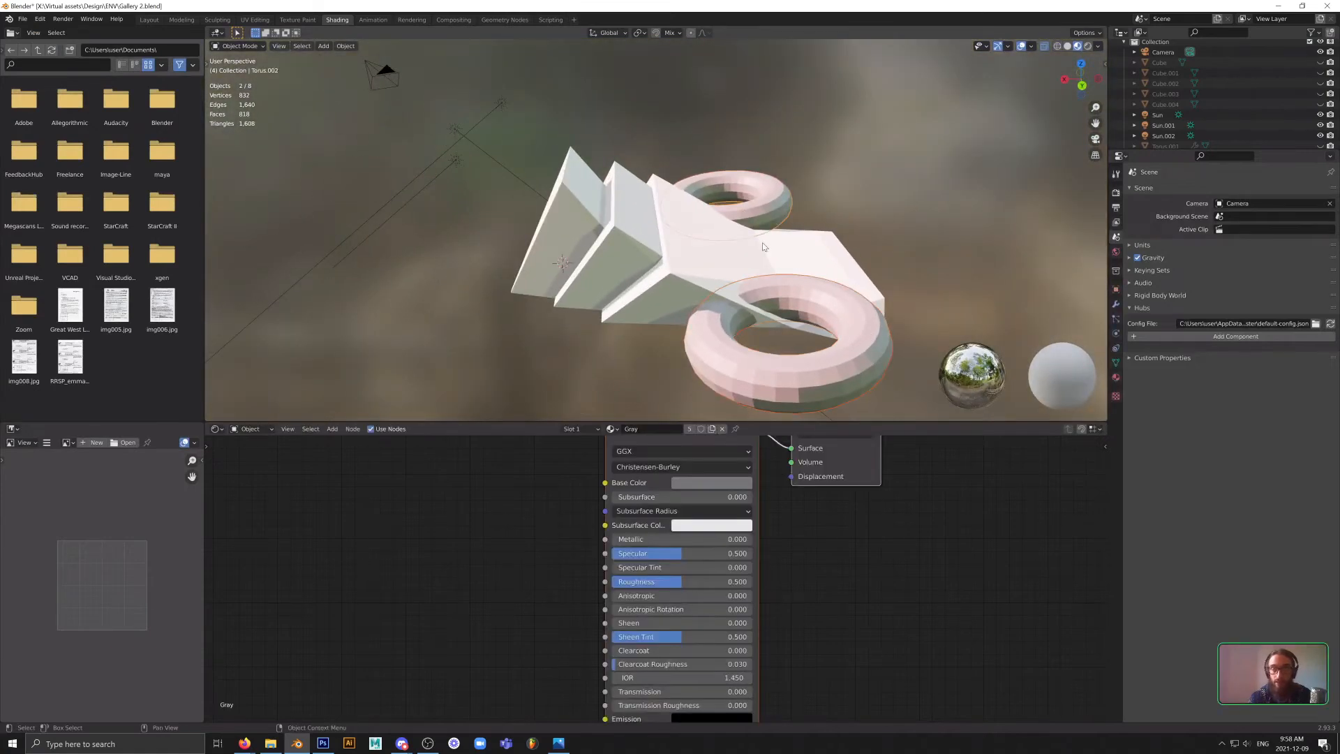
pyautogui.press('h')
# - Examine the stepped block and the large faceted form above it, both close up and from far away
pyautogui.moveTo(831, 324); pyautogui.dragTo(697, 321, button='middle')
pyautogui.scroll(3, 712, 293)
pyautogui.scroll(4, 689, 289)
pyautogui.scroll(-6, 647, 292)
pyautogui.scroll(-9, 611, 237)
pyautogui.moveTo(614, 238); pyautogui.dragTo(674, 309, button='middle')
pyautogui.scroll(-5, 807, 243)
pyautogui.scroll(3, 697, 262)
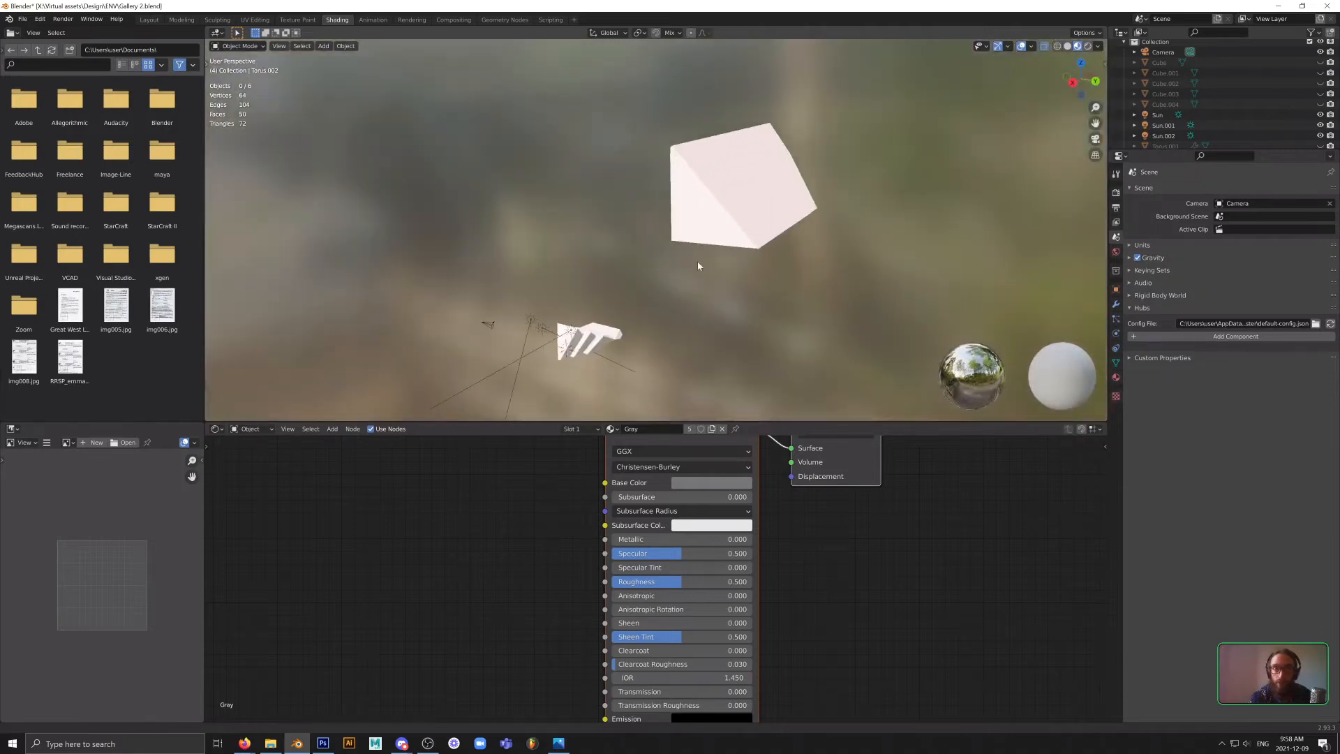
pyautogui.keyDown('shift'); pyautogui.moveTo(697, 264); pyautogui.dragTo(1099, 84, button='middle'); pyautogui.keyUp('shift')
pyautogui.scroll(8, 814, 249)
# - Select the stepped block, preview it in rendered shading and return to material preview
pyautogui.click(555, 273)
pyautogui.click(1088, 47)
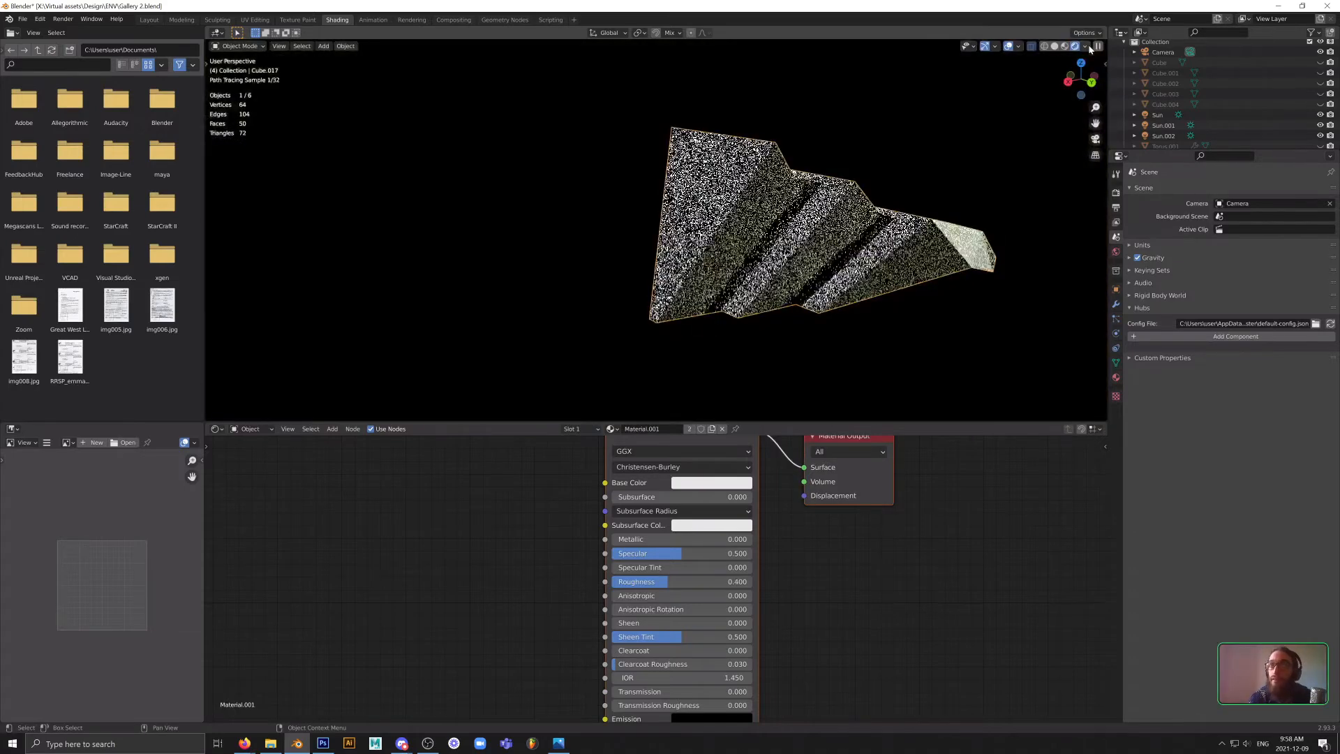
pyautogui.click(1065, 46)
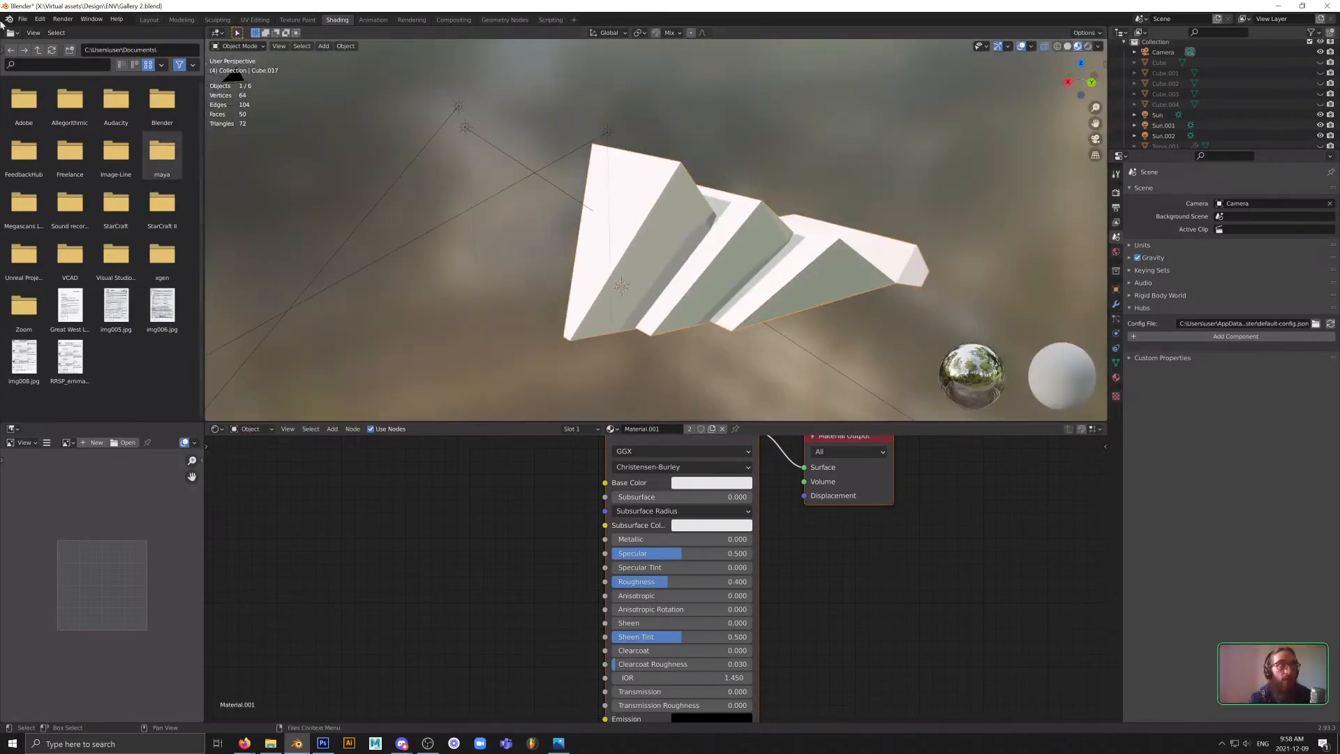
# - Discard the changes to Gallery 2.blend, open seashell theatre sketches.blend and view its stepped shell variants
pyautogui.click(22, 20)
pyautogui.click(49, 42)
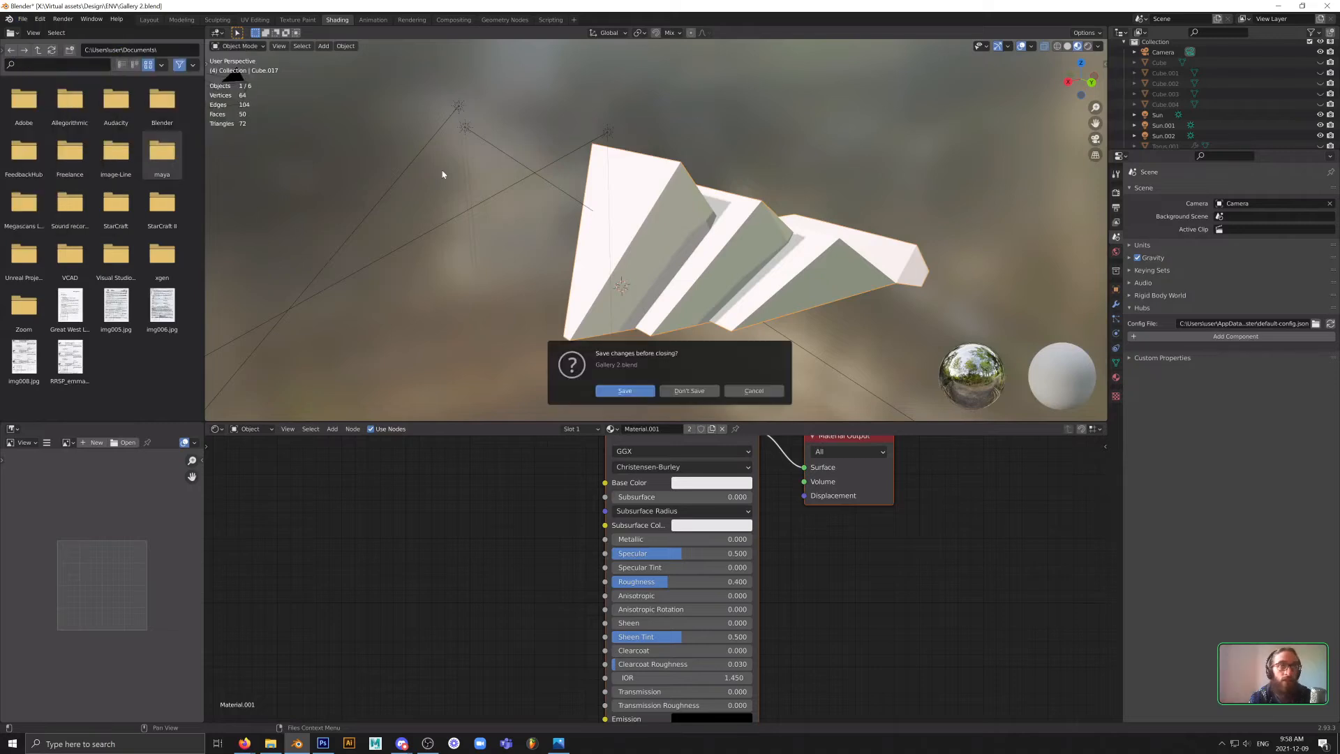
pyautogui.click(686, 392)
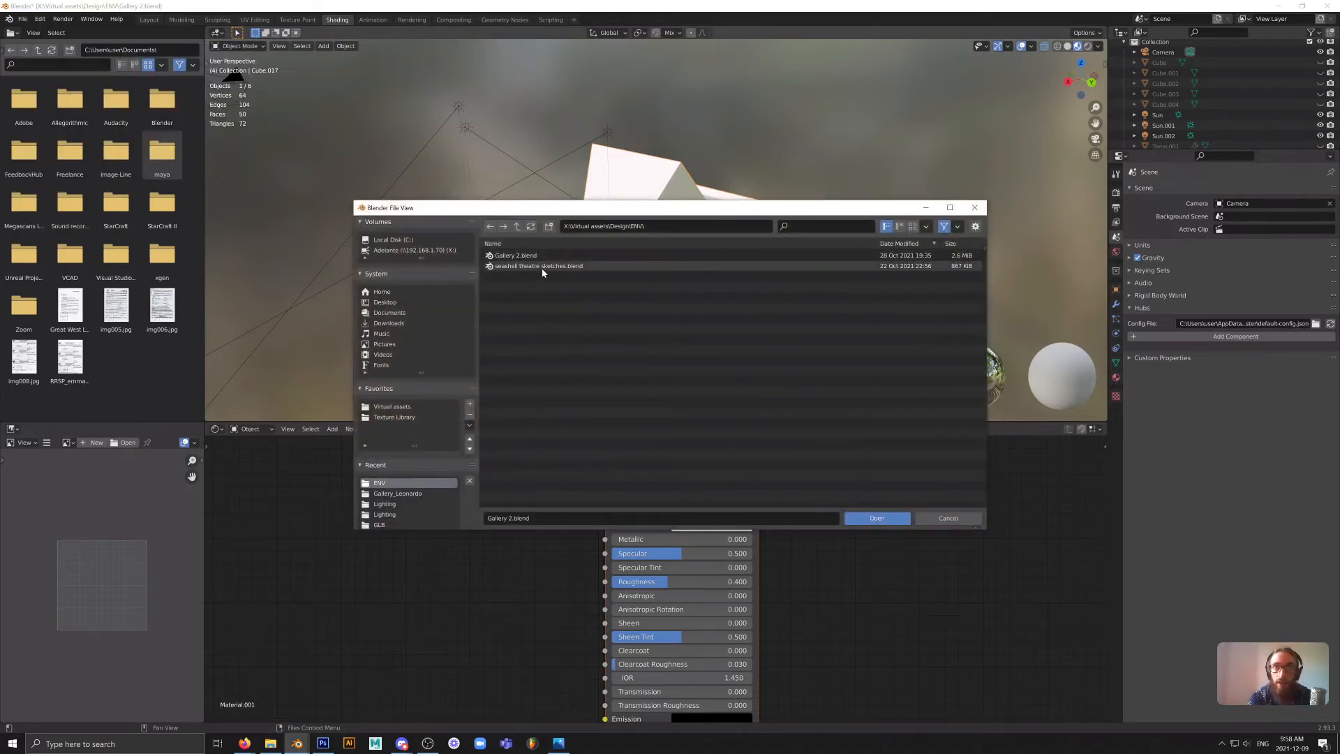
pyautogui.click(544, 268)
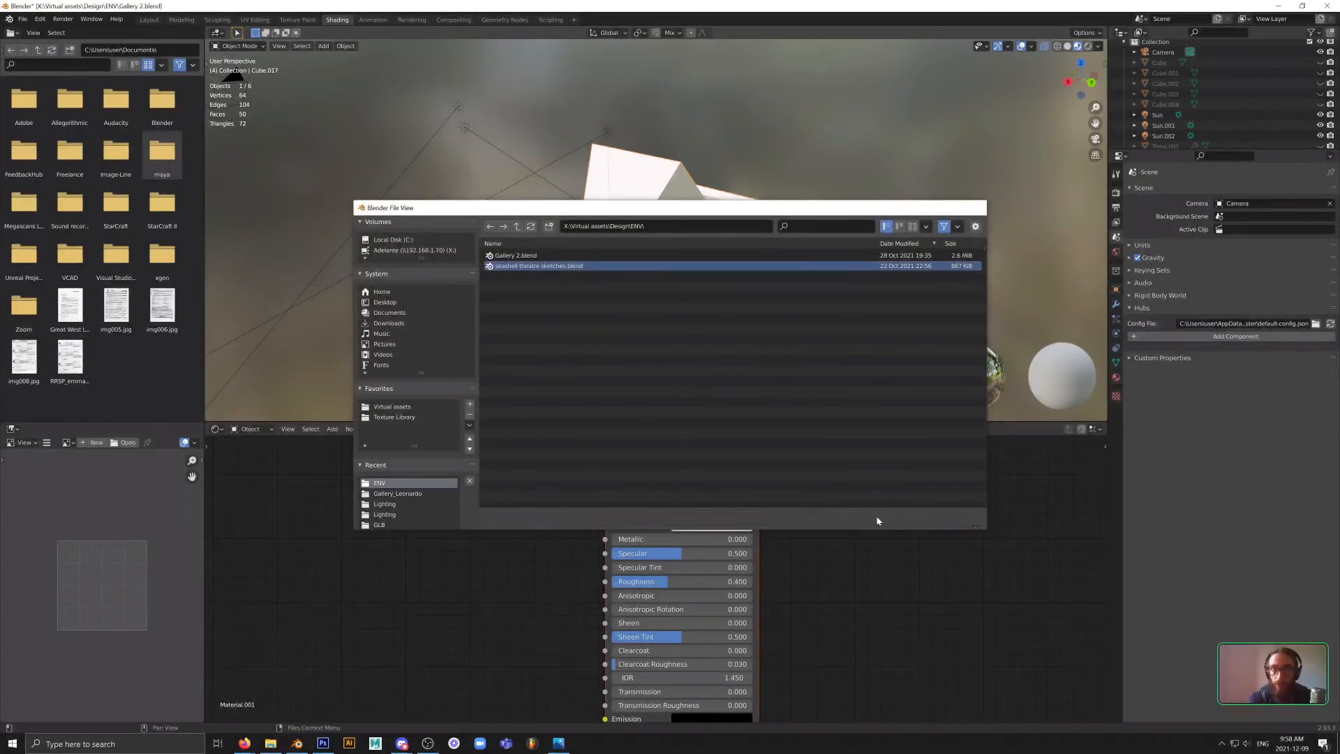
pyautogui.click(877, 518)
pyautogui.moveTo(755, 389); pyautogui.dragTo(644, 406, button='middle')
# - Reopen Gallery 2.blend from the Design\ENV folder
pyautogui.click(23, 19)
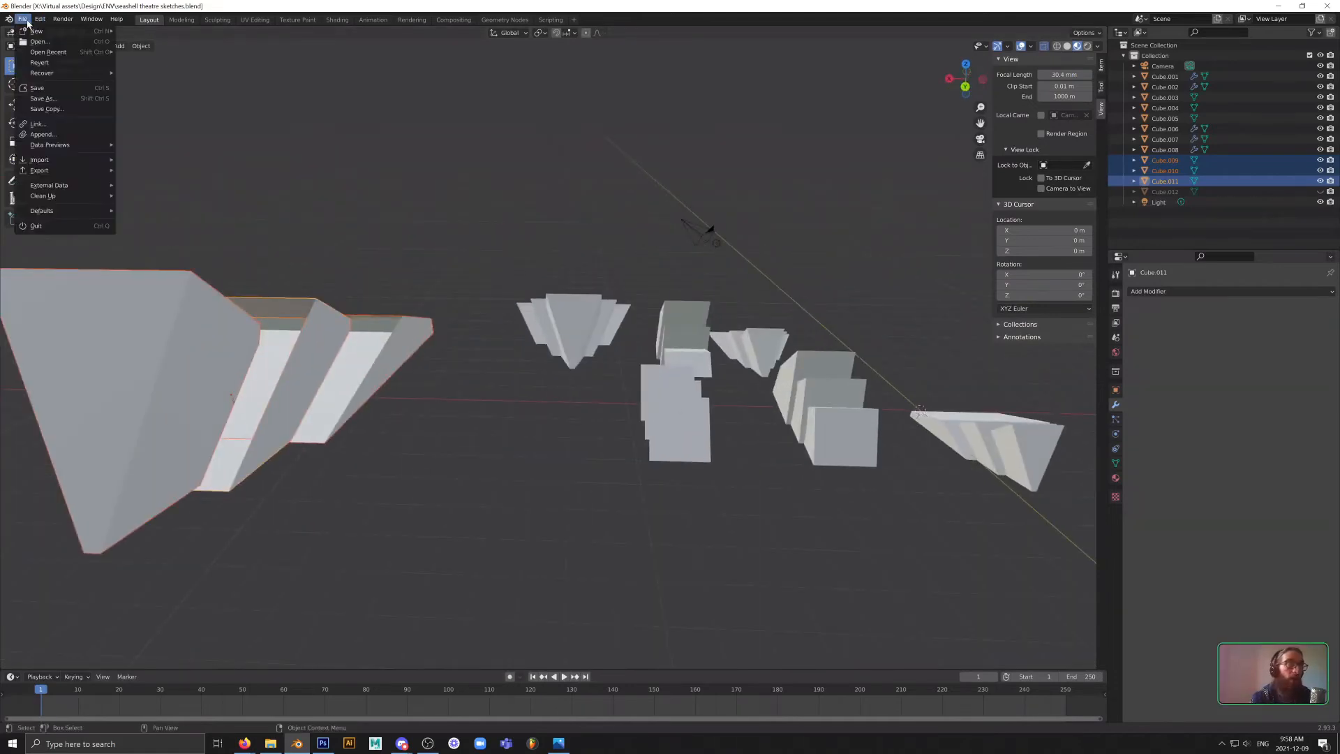
pyautogui.click(52, 40)
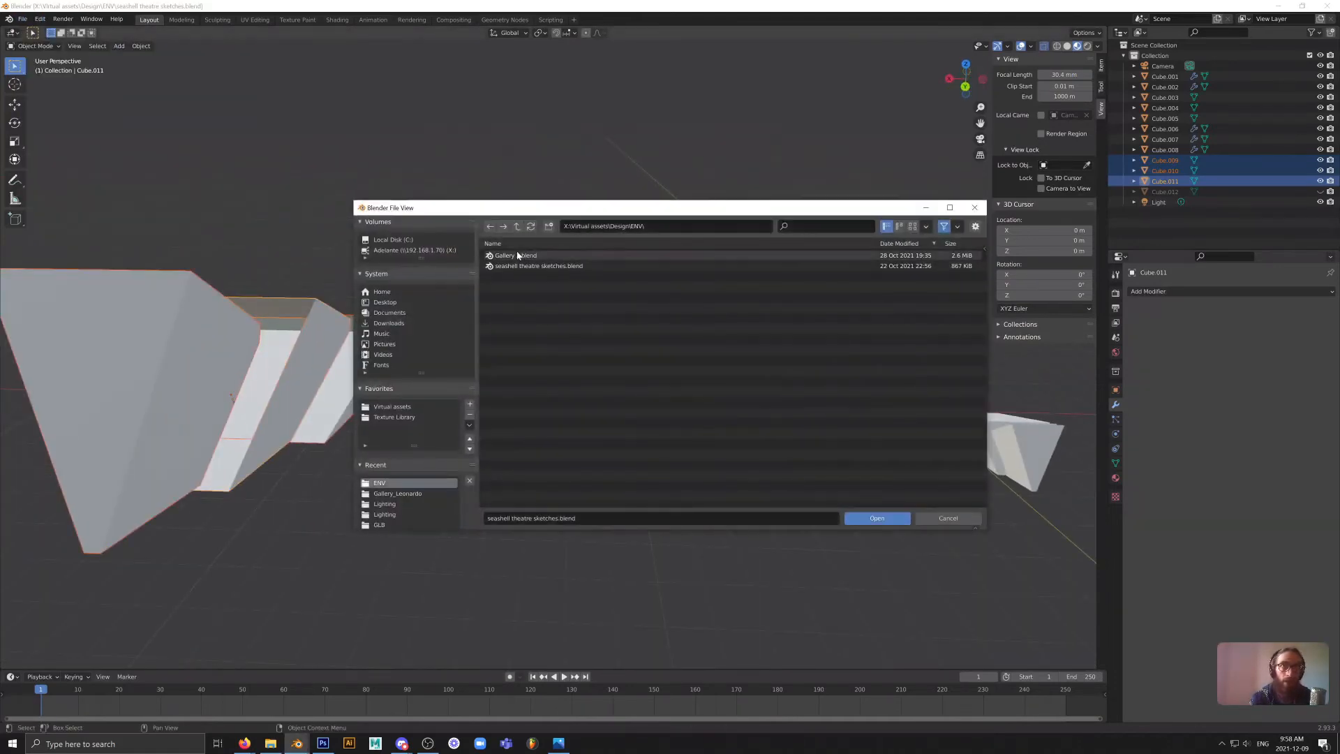
pyautogui.press('Escape')
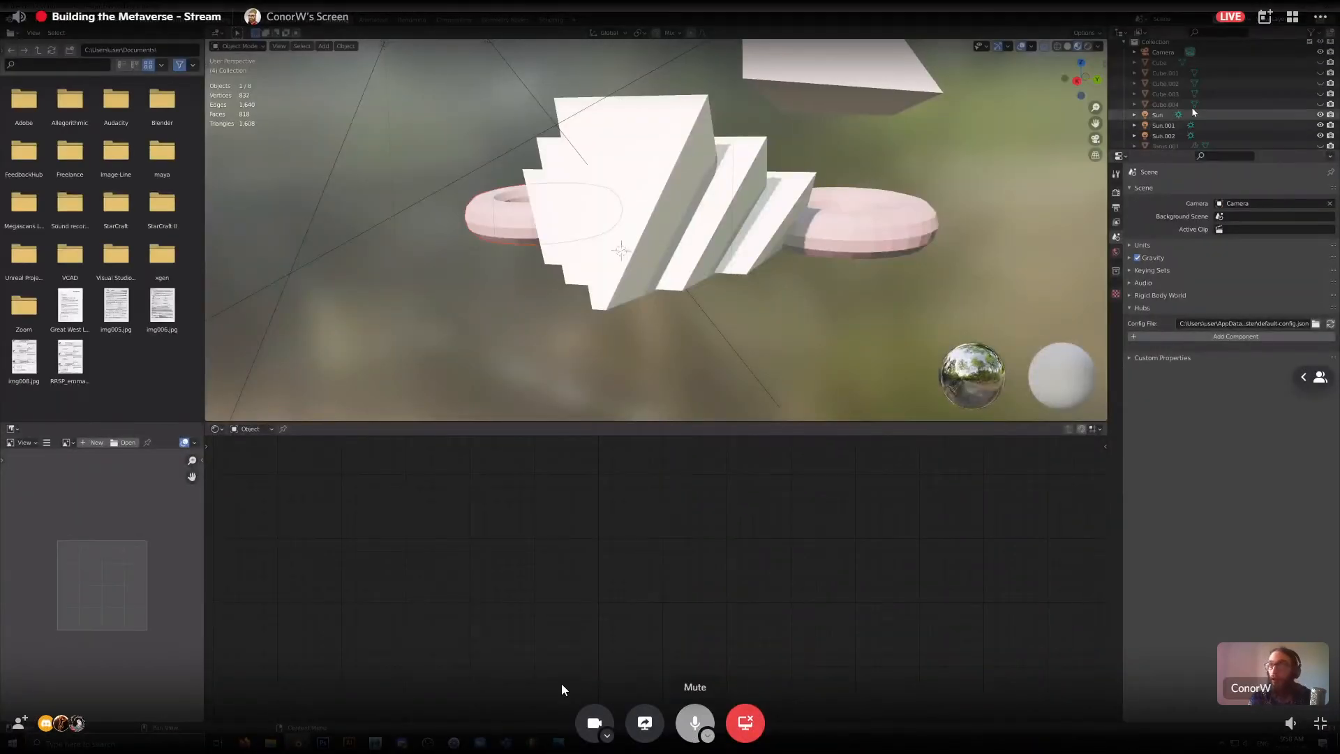
pyautogui.scroll(1, 1172, 98)
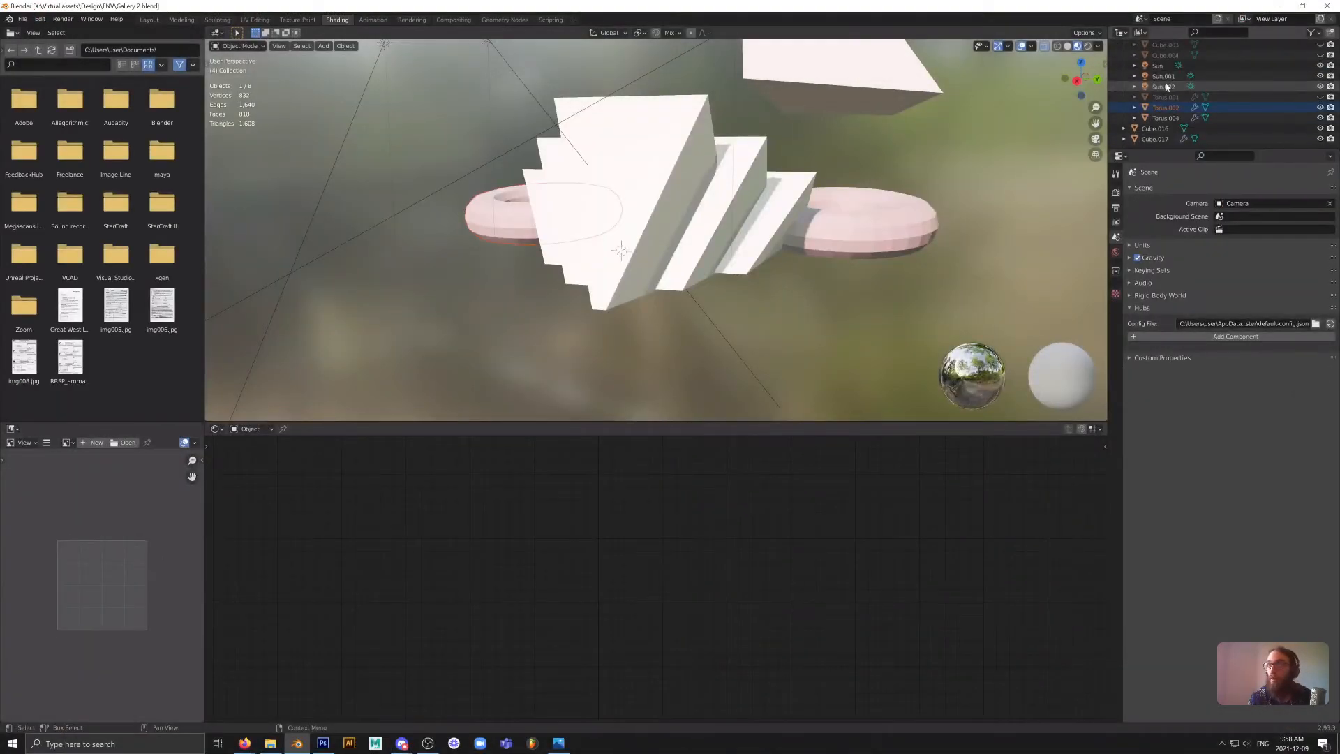
# - Select the ring Torus.004 and isolate it in local view
pyautogui.scroll(3, 1149, 111)
pyautogui.moveTo(831, 219); pyautogui.dragTo(517, 203, button='middle')
pyautogui.scroll(5, 724, 271)
pyautogui.click(696, 725)
pyautogui.scroll(3, 754, 239)
pyautogui.click(522, 204)
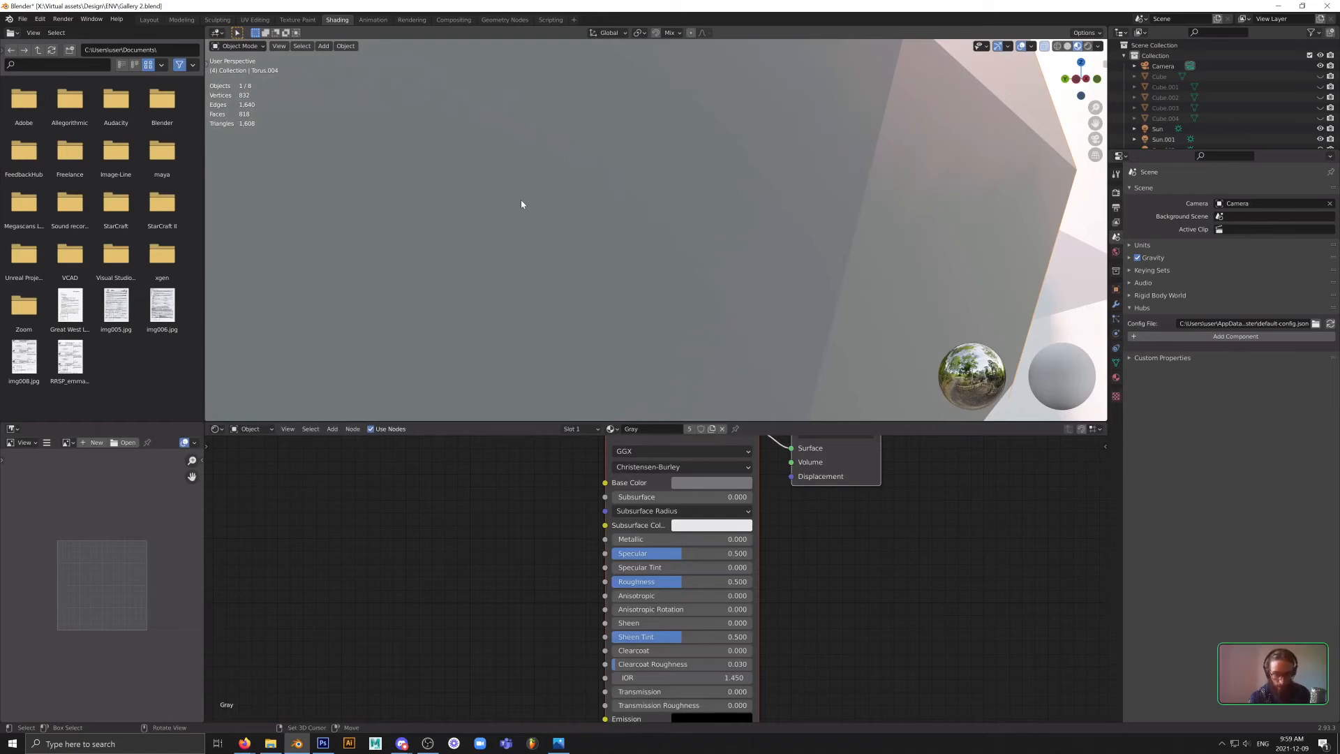
pyautogui.press('KP_Divide')
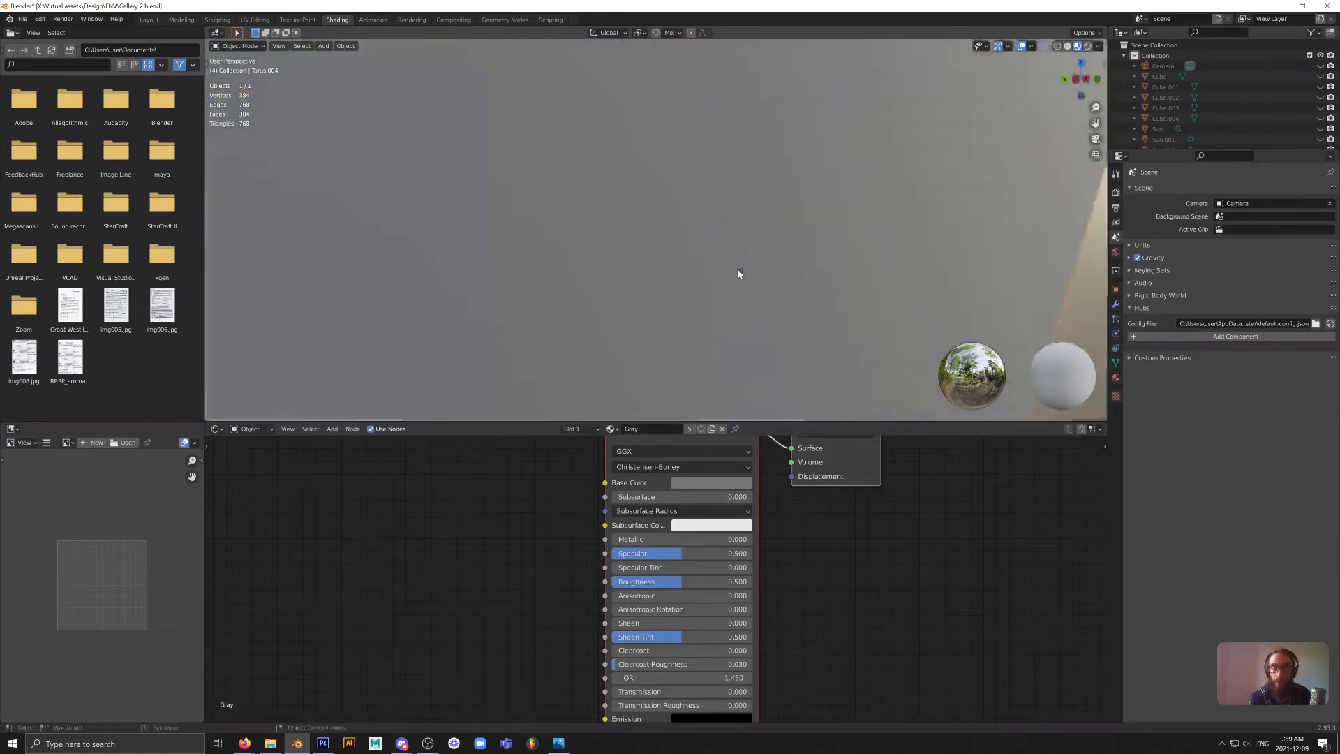
# - From inside the isolated ring, rotate it about its local Z axis and undo the rotation
pyautogui.scroll(3, 738, 272)
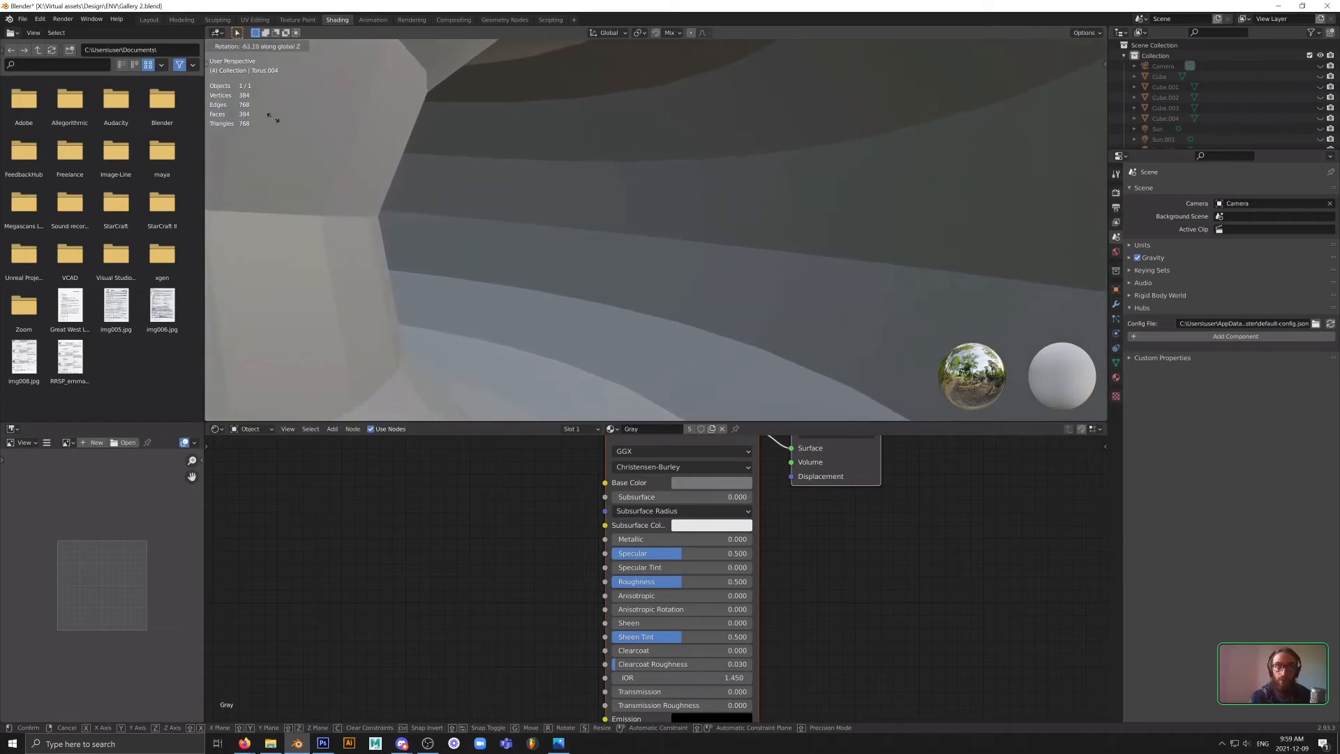
pyautogui.press('z')
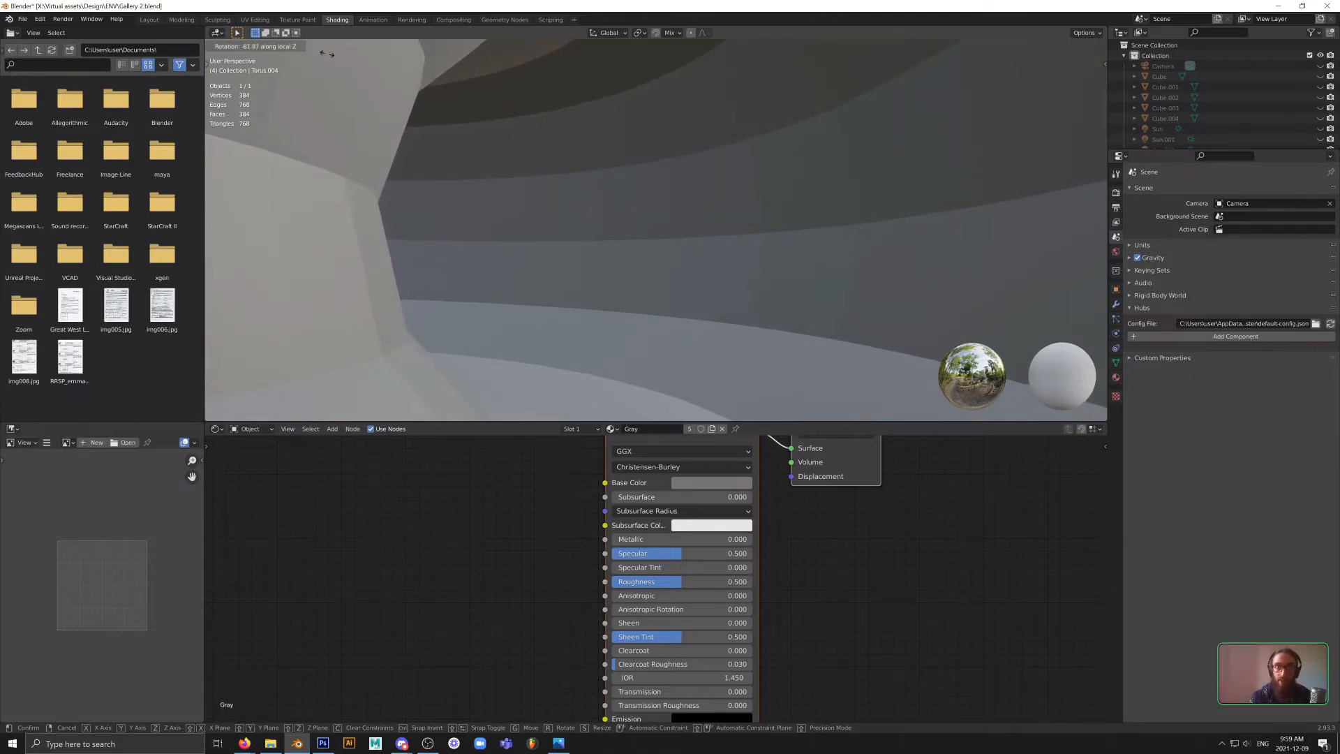
pyautogui.click(1104, 390)
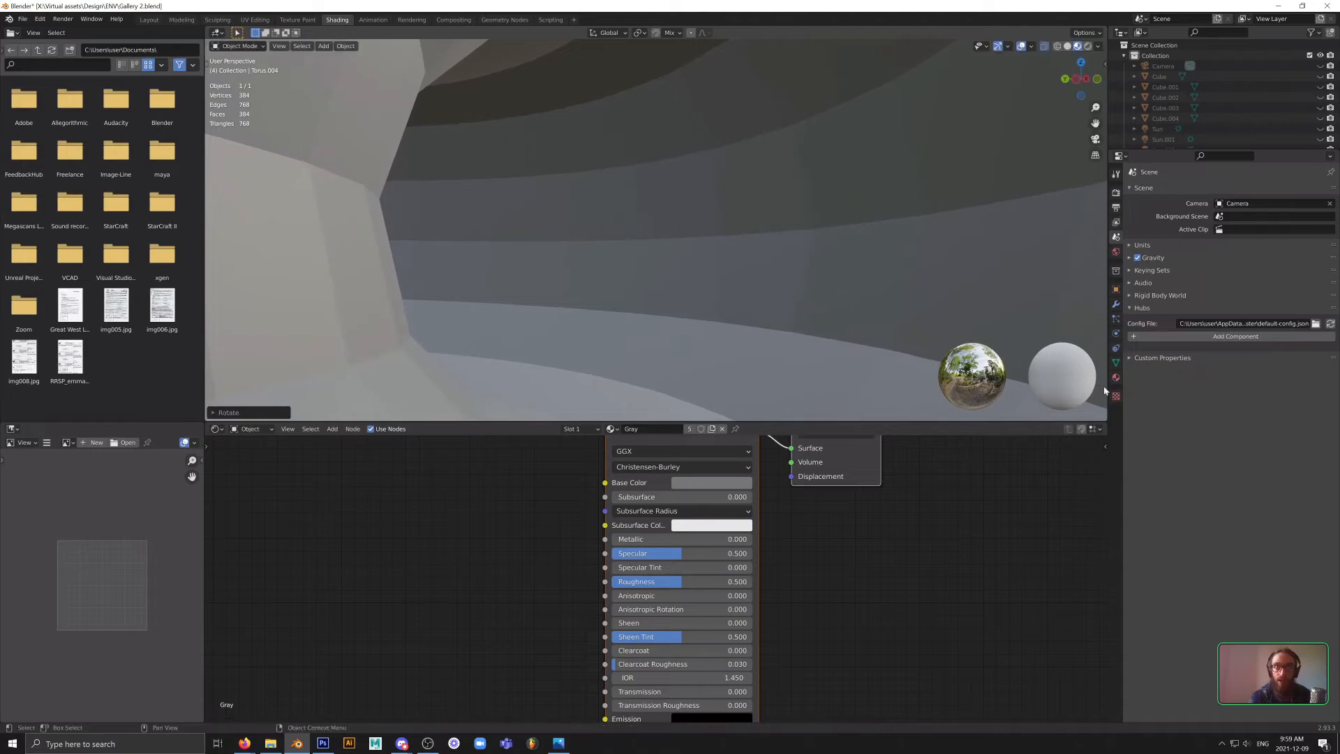
pyautogui.hotkey('ctrl', 'z')
# - Try rotating the isolated ring around the Z axis once more from a slightly different interior viewpoint
pyautogui.moveTo(792, 269); pyautogui.dragTo(741, 274, button='middle')
pyautogui.scroll(2, 769, 335)
pyautogui.scroll(6, 732, 297)
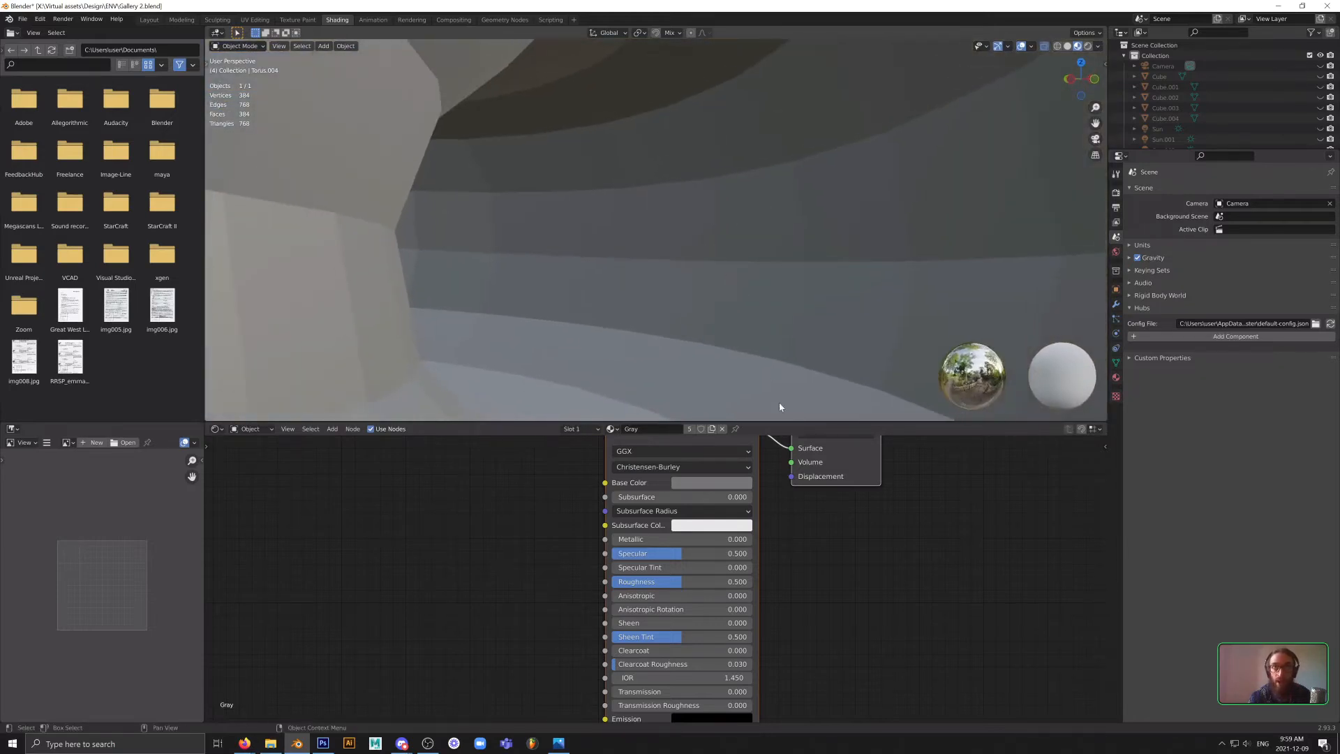
pyautogui.press('r')
pyautogui.press('z')
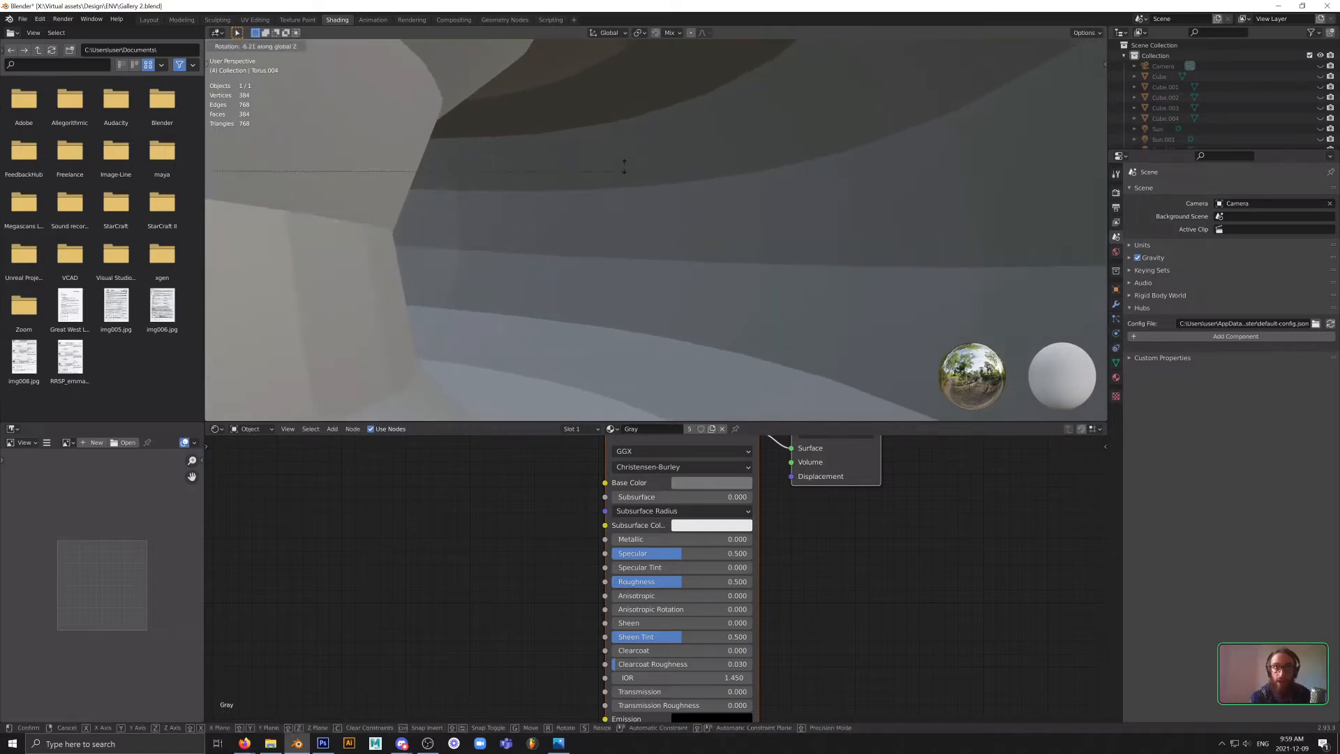
pyautogui.press('z')
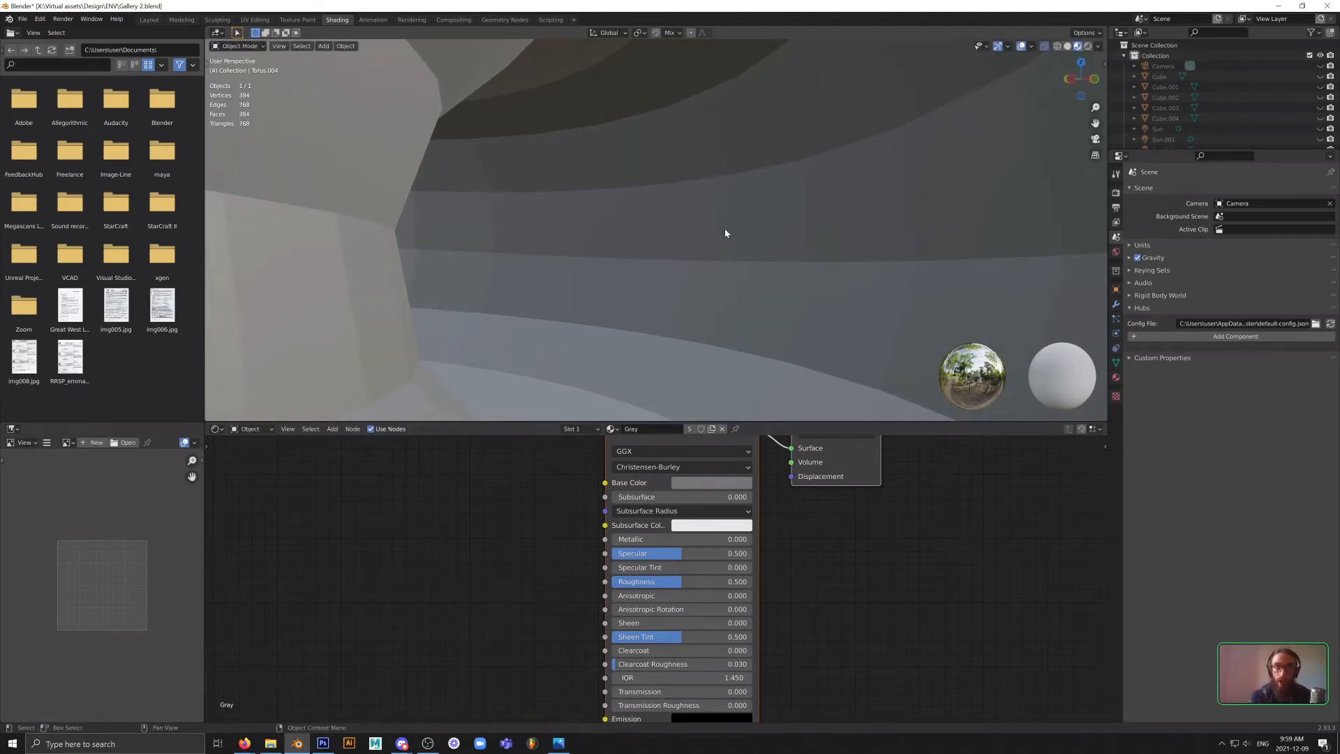
# - Leave local view, reveal all hidden objects and select one of the rings near the stepped block
pyautogui.scroll(-3, 729, 224)
pyautogui.press('KP_Divide')
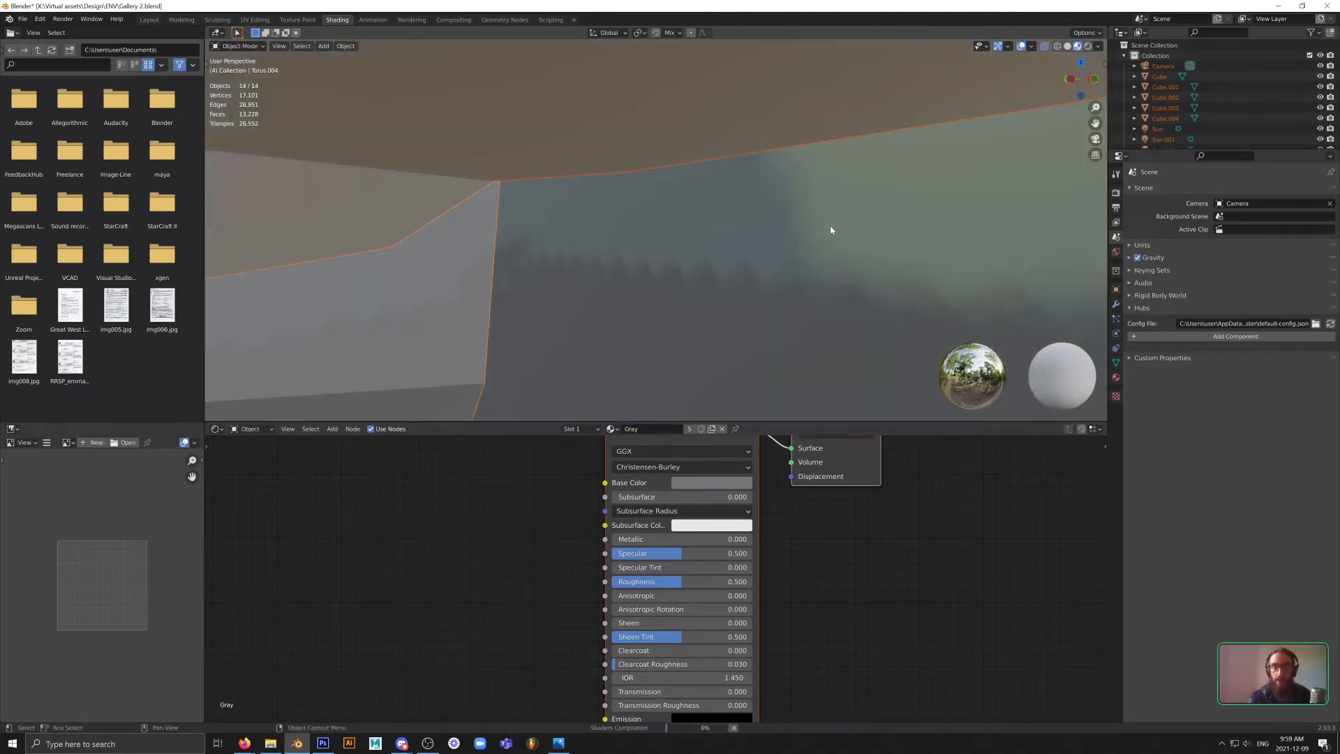
pyautogui.moveTo(726, 232); pyautogui.dragTo(701, 259, button='middle')
pyautogui.click(832, 245)
pyautogui.moveTo(831, 246); pyautogui.dragTo(534, 287, button='middle')
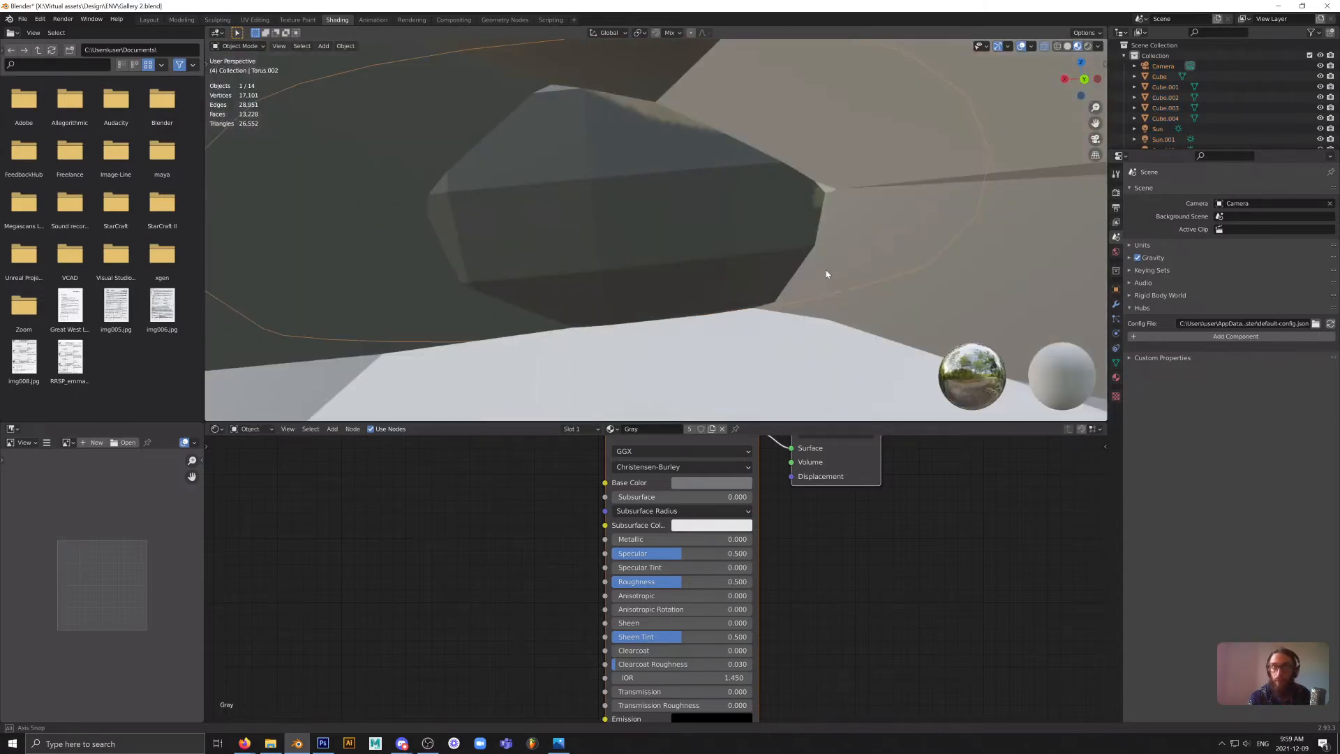
# - Isolate the selected ring Torus.002 in local view and rotate it about the global Z axis from inside
pyautogui.moveTo(829, 272)
pyautogui.mouseDown(button='middle')
pyautogui.moveTo(950, 281)
pyautogui.moveTo(550, 258)
pyautogui.moveTo(682, 264)
pyautogui.moveTo(558, 246)
pyautogui.moveTo(799, 248)
pyautogui.moveTo(805, 283)
pyautogui.mouseUp(button='middle')
pyautogui.press('KP_Divide')
pyautogui.press('r')
pyautogui.press('z')
pyautogui.press('z')
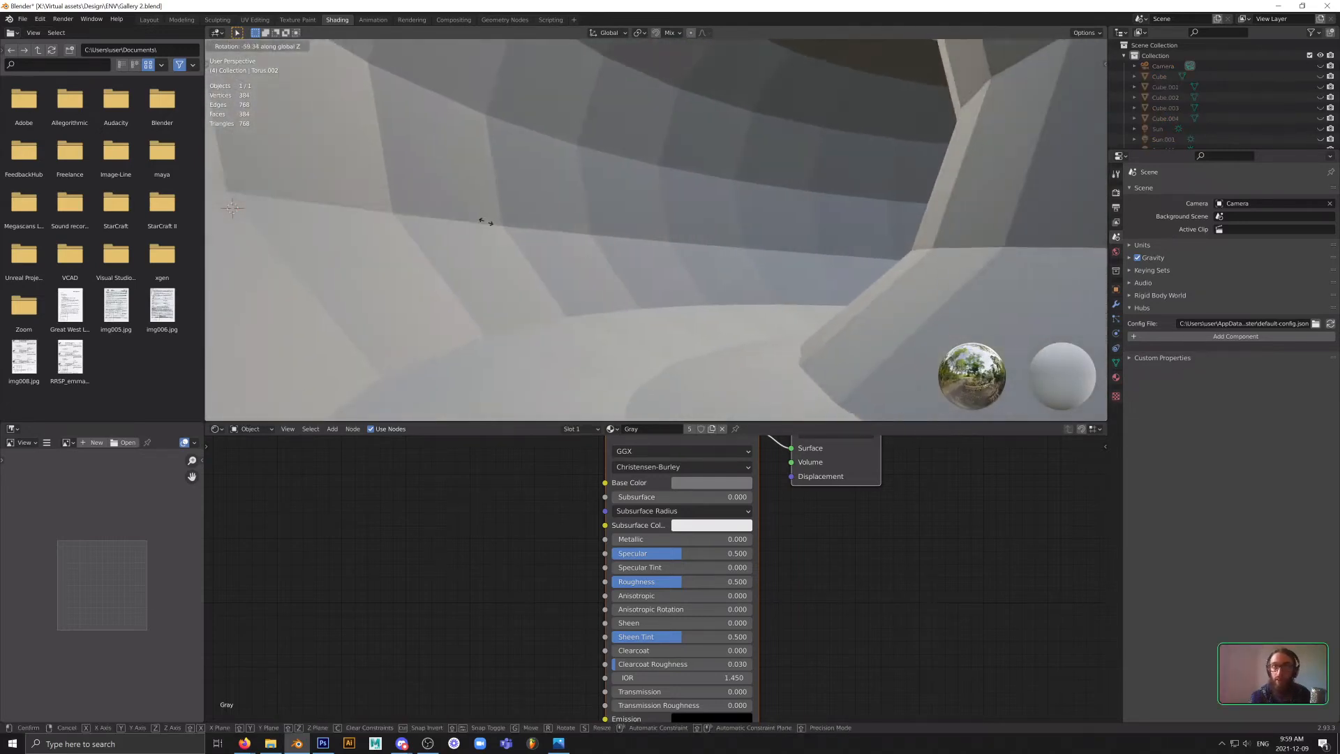
pyautogui.click(542, 290)
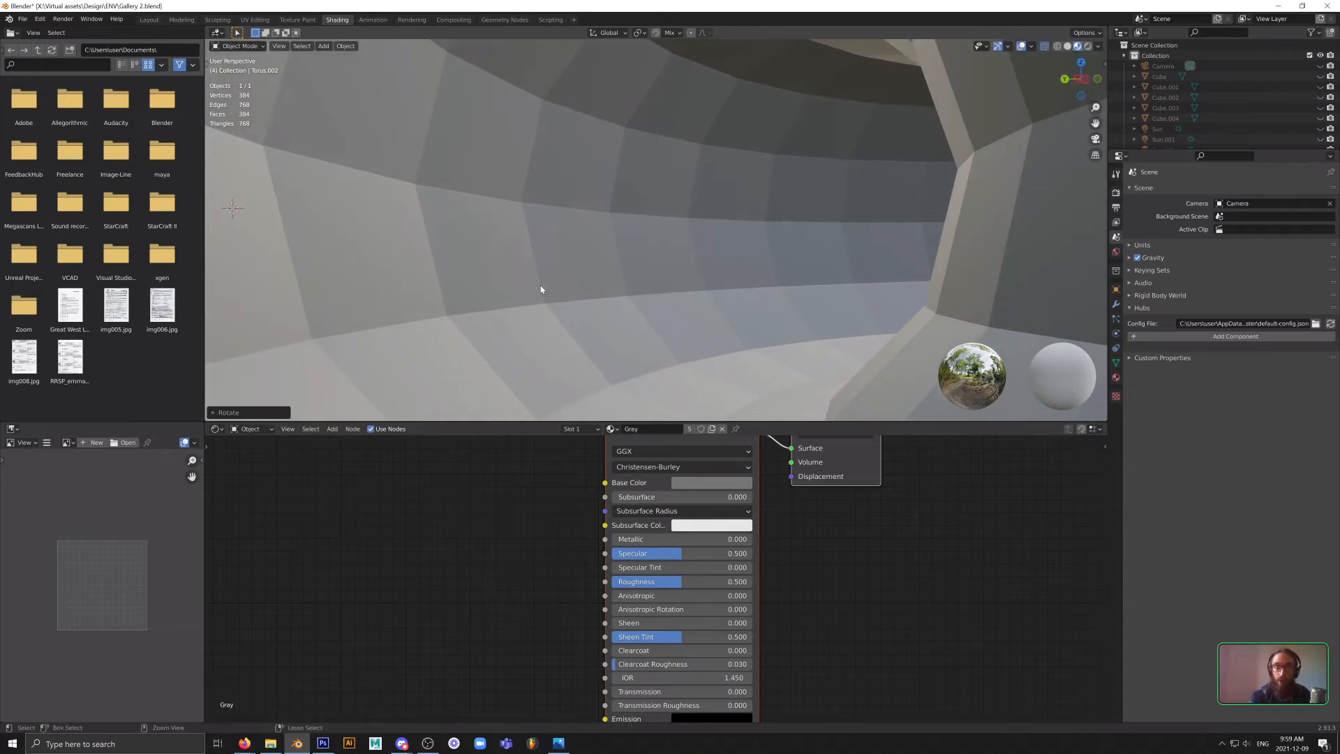
# - Bring back all the hidden objects around the ring Torus.002
pyautogui.moveTo(542, 290); pyautogui.dragTo(613, 307, button='middle')
pyautogui.hotkey('alt', 'h')
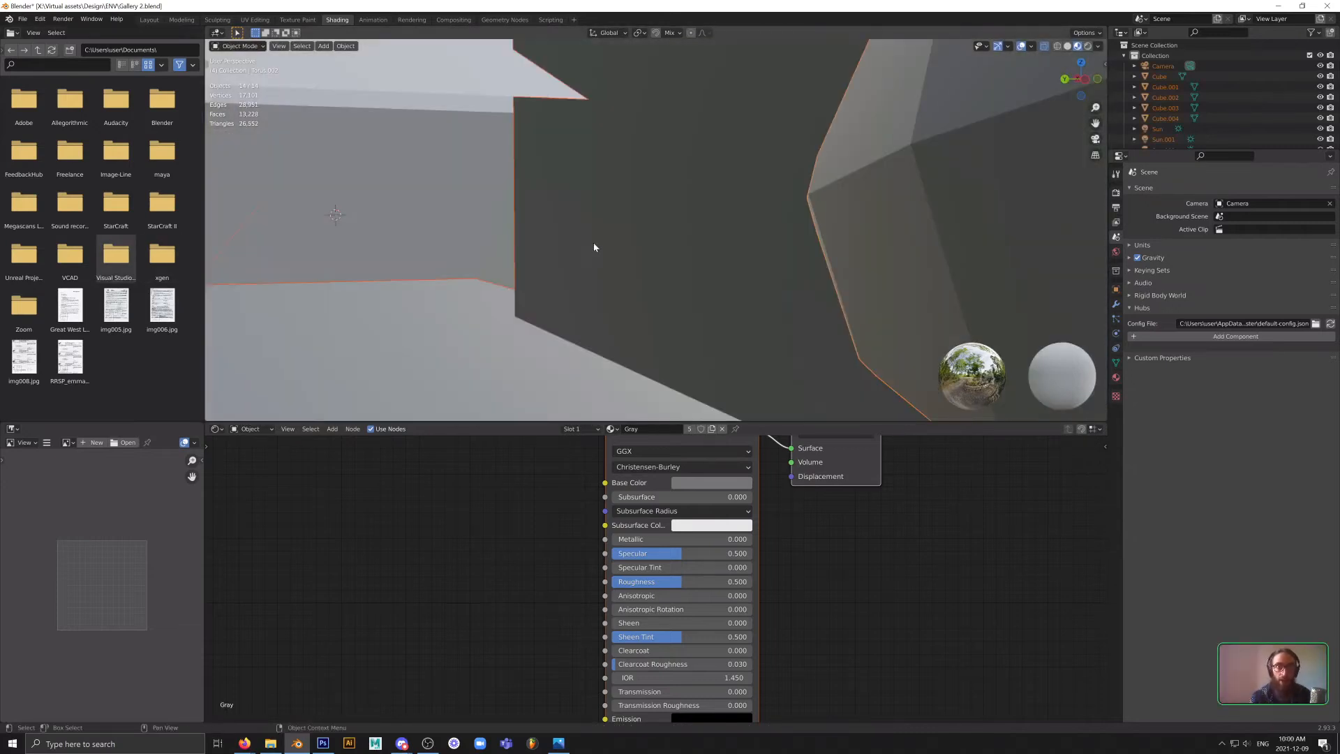
pyautogui.moveTo(628, 245); pyautogui.dragTo(865, 253, button='middle')
pyautogui.scroll(-3, 837, 249)
pyautogui.moveTo(732, 246); pyautogui.dragTo(577, 282, button='middle')
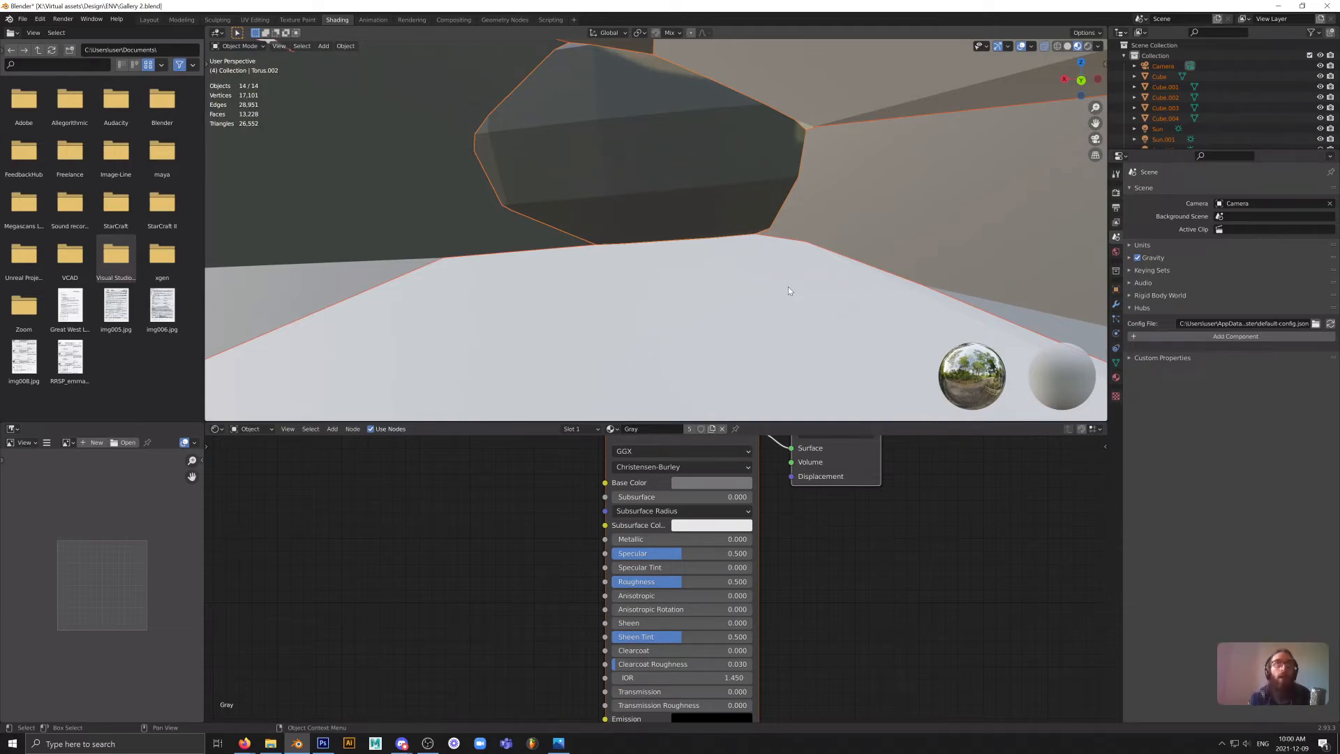
# - Try rotating the ring Torus.001 at the block's tall end about the global Z axis and undo it
pyautogui.moveTo(816, 278); pyautogui.dragTo(871, 229, button='middle')
pyautogui.moveTo(714, 210); pyautogui.dragTo(807, 288, button='middle')
pyautogui.moveTo(595, 294); pyautogui.dragTo(663, 327, button='middle')
pyautogui.click(660, 321)
pyautogui.press('r')
pyautogui.press('z')
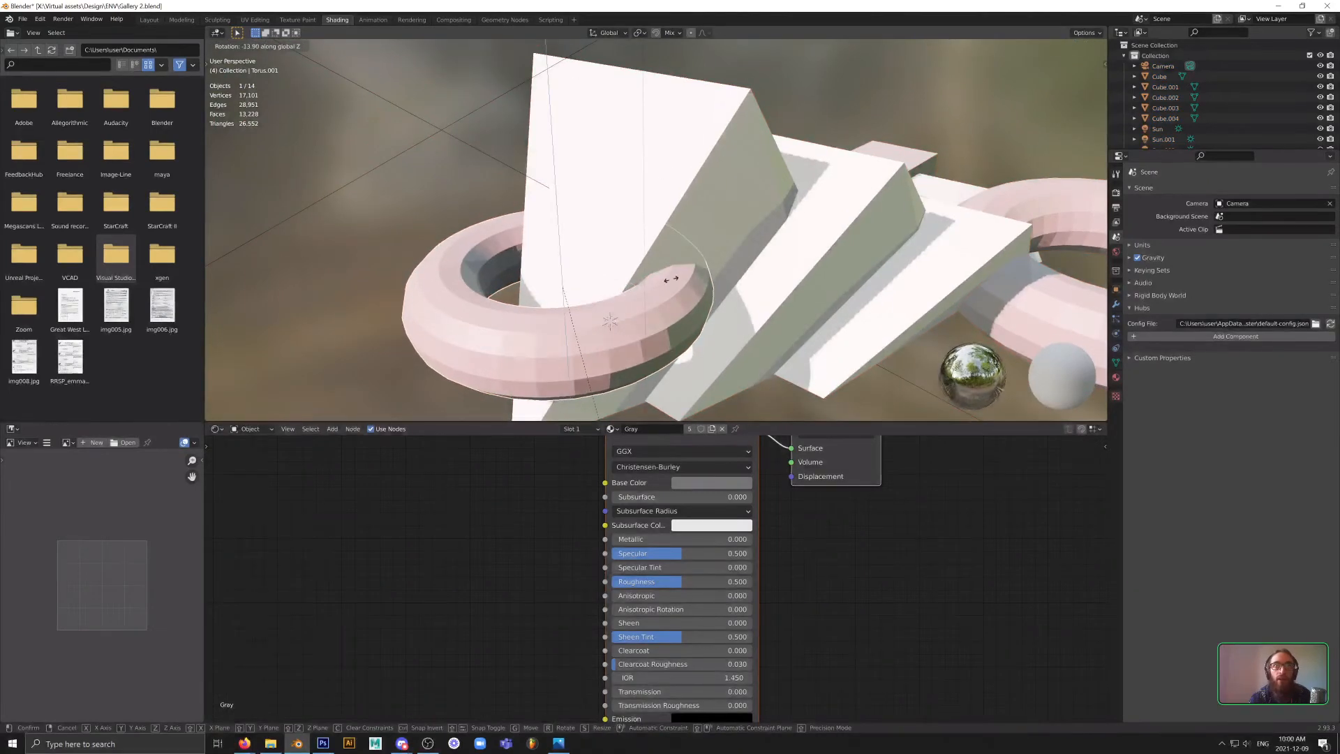
pyautogui.click(673, 278)
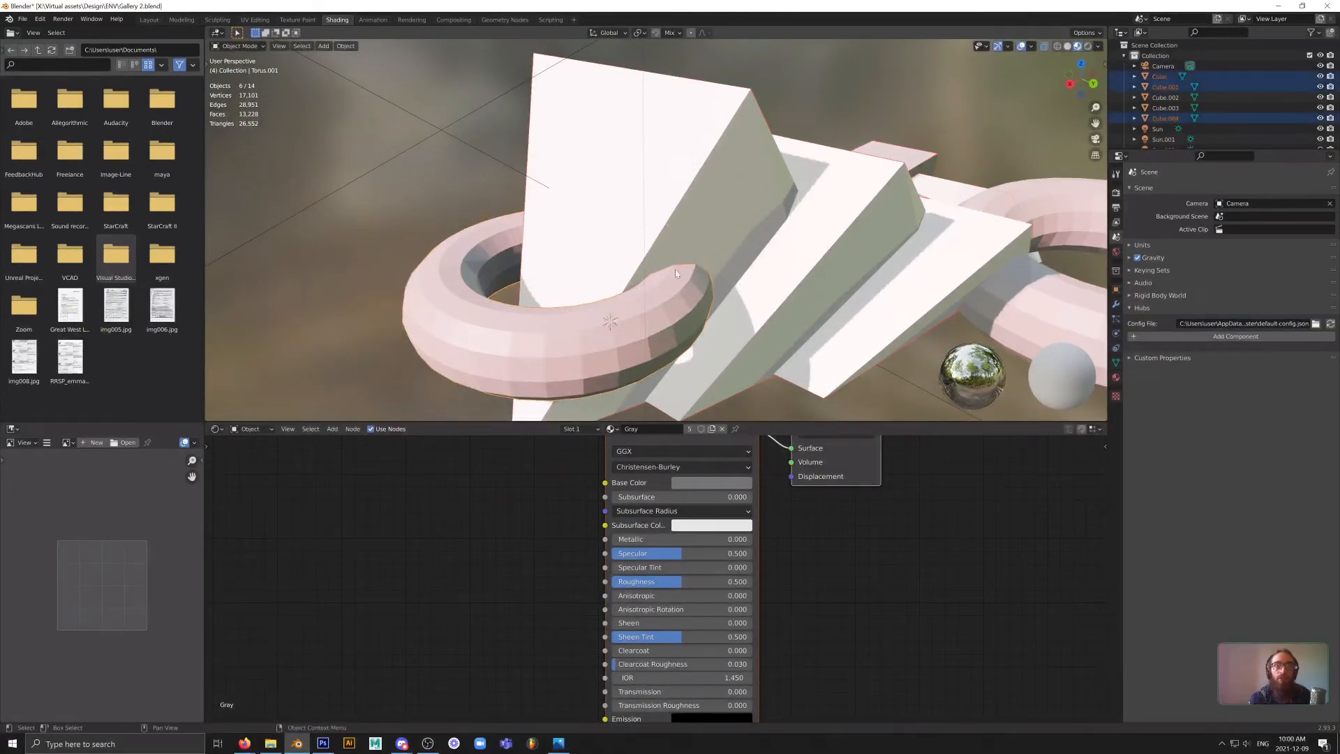
pyautogui.click(660, 299)
pyautogui.click(702, 272)
pyautogui.hotkey('ctrl', 'z')
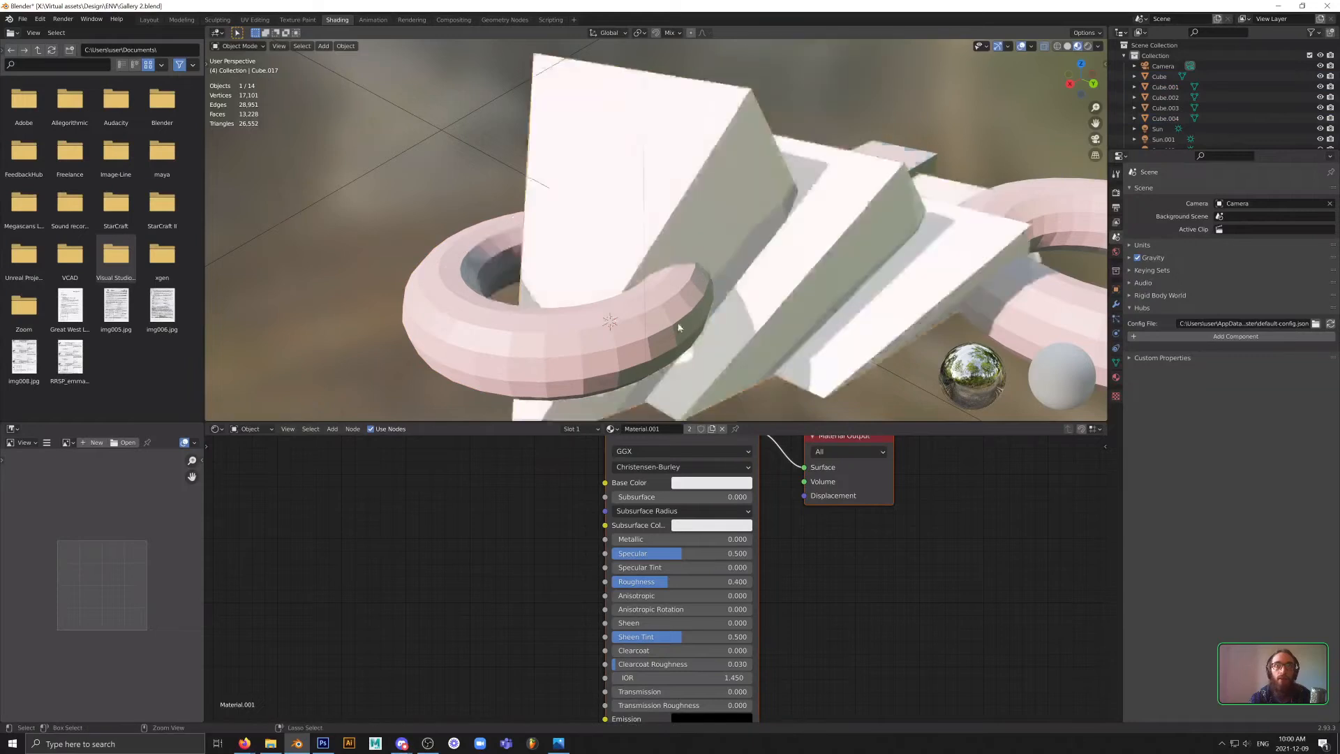
# - Rotate the ring Torus.001 upright by about 80° around the global X axis
pyautogui.click(678, 328)
pyautogui.press('r')
pyautogui.press('x')
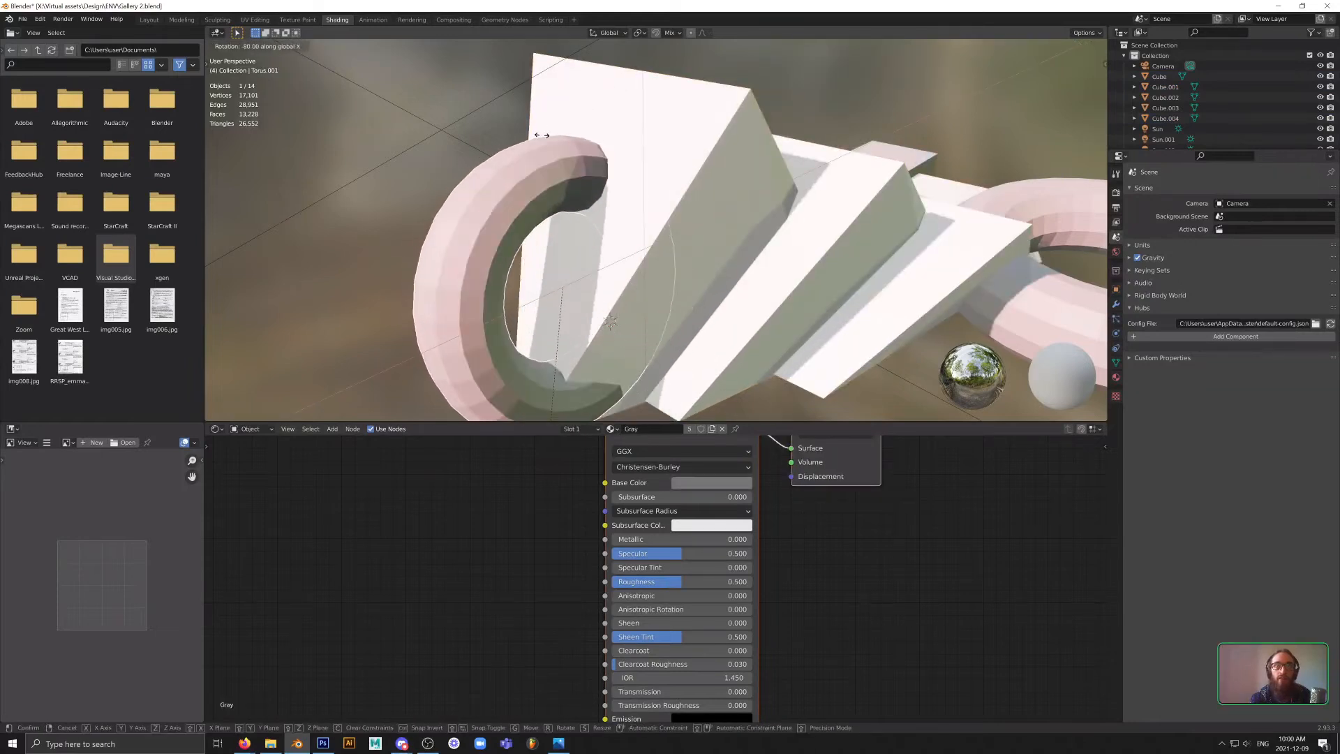
pyautogui.click(542, 157)
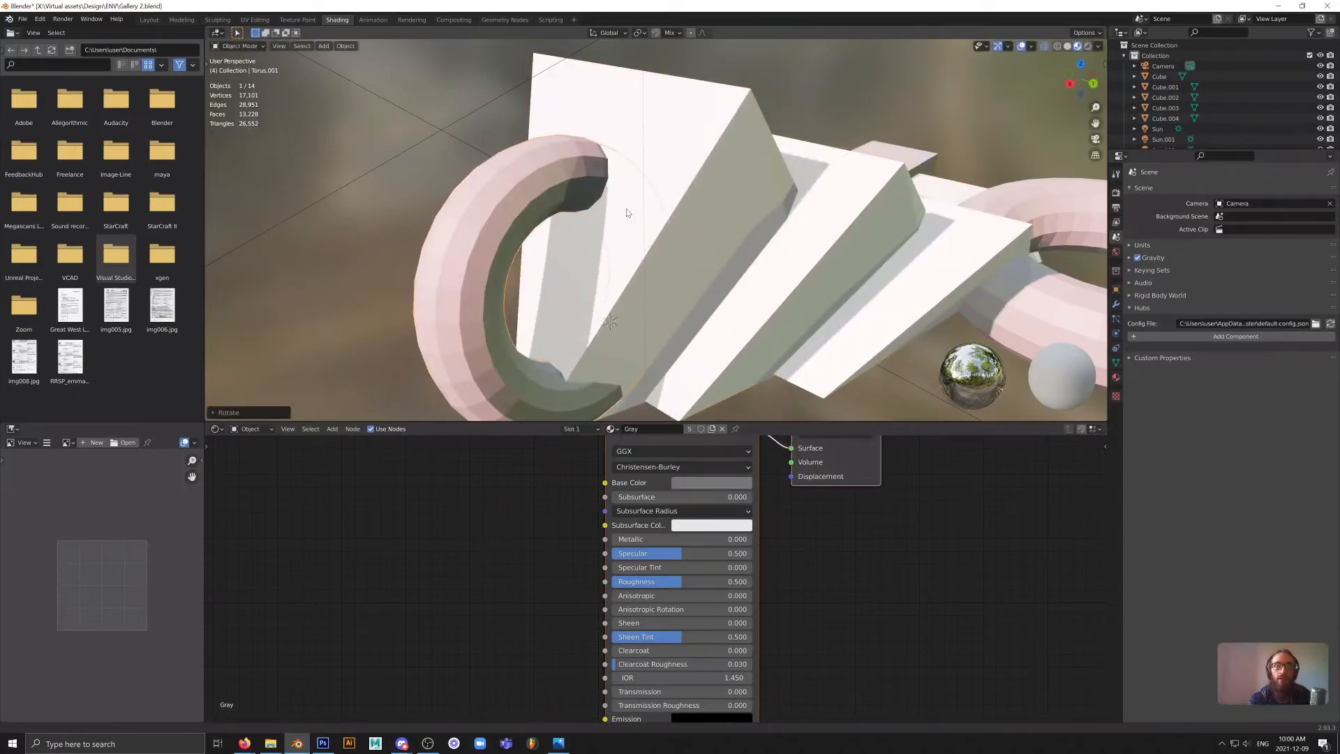
# - Adjust the upright ring's tilt about the global X axis and move it up and outward from the block's tall end
pyautogui.moveTo(627, 212); pyautogui.dragTo(586, 251, button='middle')
pyautogui.press('r')
pyautogui.press('z')
pyautogui.press('x')
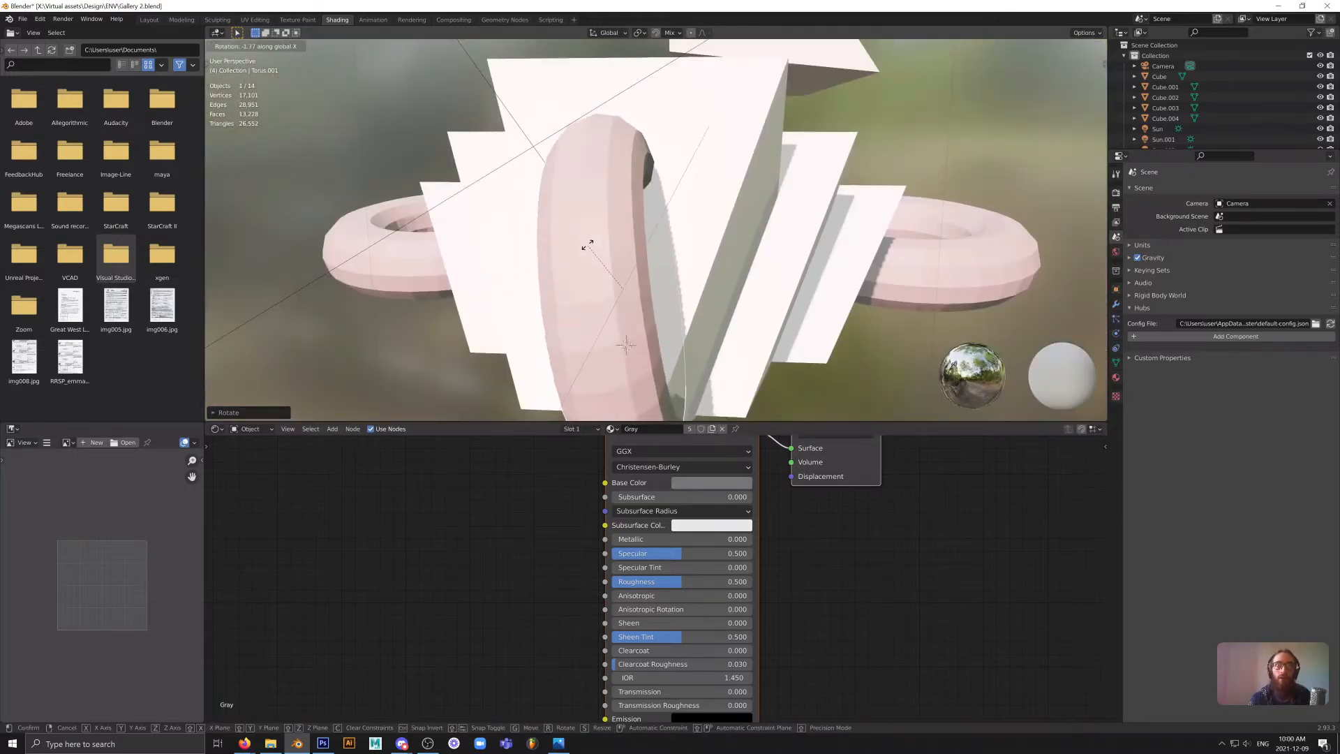
pyautogui.click(587, 227)
pyautogui.moveTo(768, 239); pyautogui.dragTo(679, 230, button='middle')
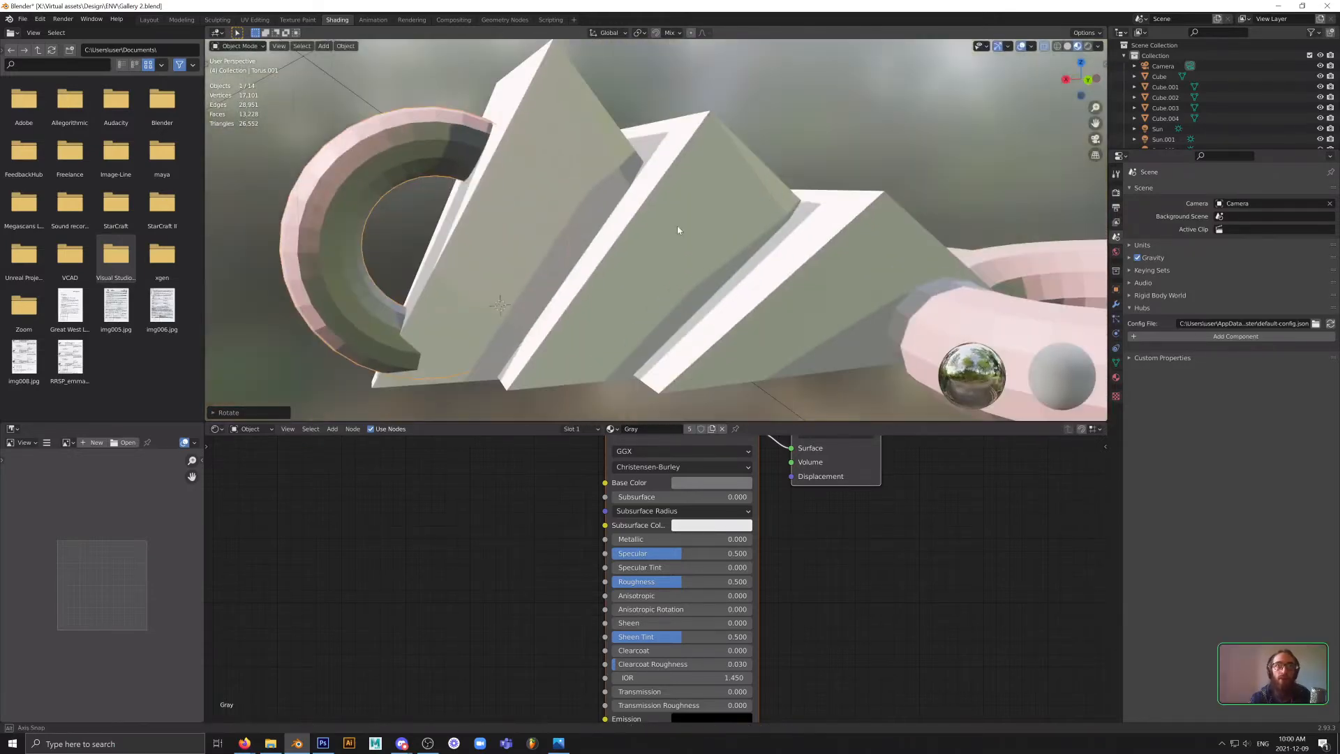
pyautogui.press('g')
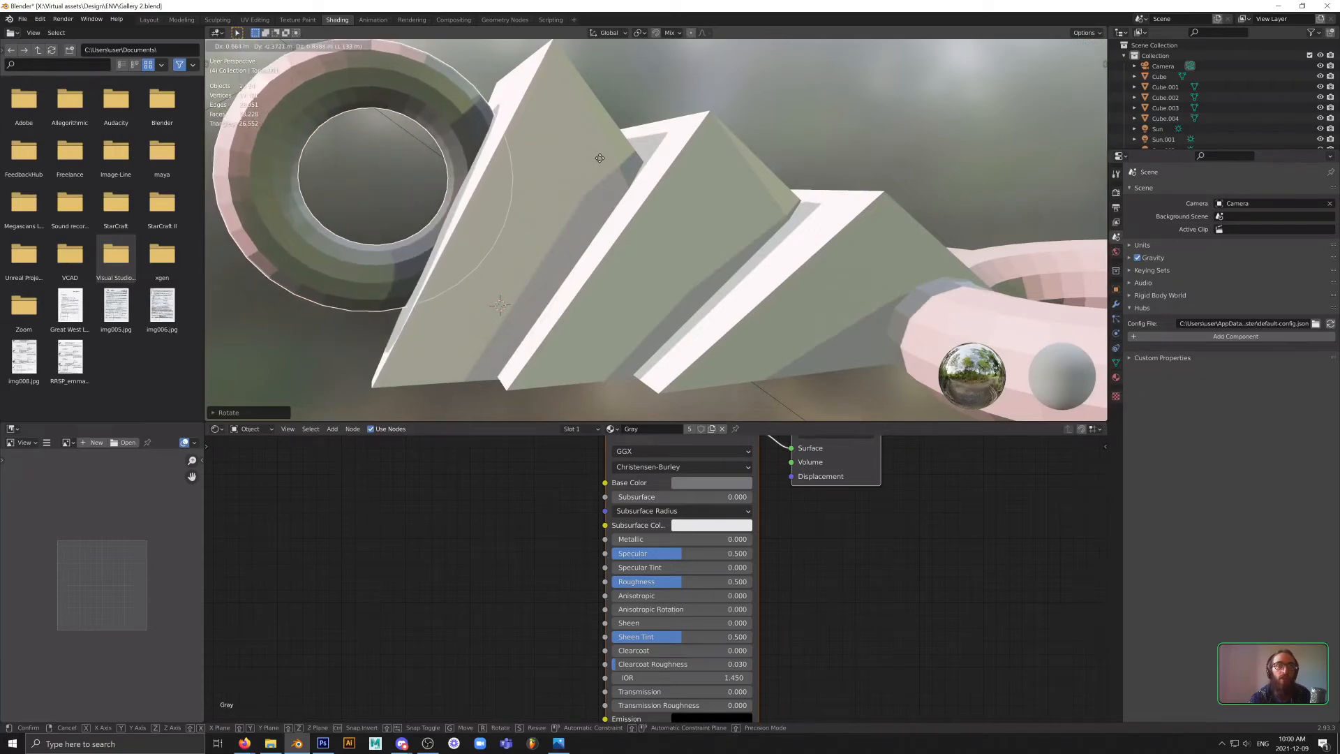
pyautogui.click(593, 155)
# - Hide everything except the upright ring and rotate it about the global Y axis from an interior viewpoint
pyautogui.scroll(4, 431, 205)
pyautogui.keyDown('shift'); pyautogui.moveTo(446, 212); pyautogui.dragTo(702, 279, button='middle'); pyautogui.keyUp('shift')
pyautogui.moveTo(702, 279)
pyautogui.mouseDown(button='middle')
pyautogui.moveTo(631, 279)
pyautogui.moveTo(760, 233)
pyautogui.moveTo(613, 244)
pyautogui.moveTo(717, 270)
pyautogui.mouseUp(button='middle')
pyautogui.hotkey('shift', 'h')
pyautogui.scroll(2, 717, 269)
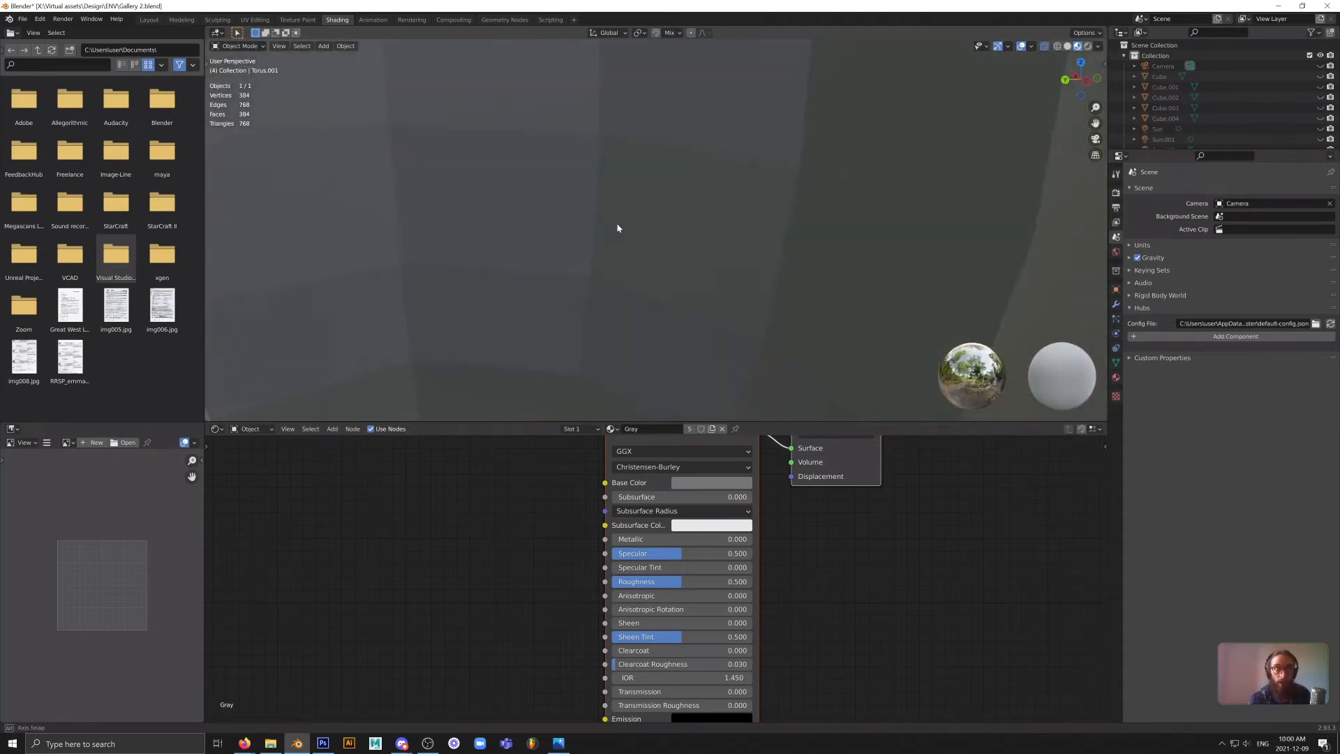
pyautogui.keyDown('shift'); pyautogui.moveTo(616, 228); pyautogui.dragTo(736, 320, button='middle'); pyautogui.keyUp('shift')
pyautogui.press('r')
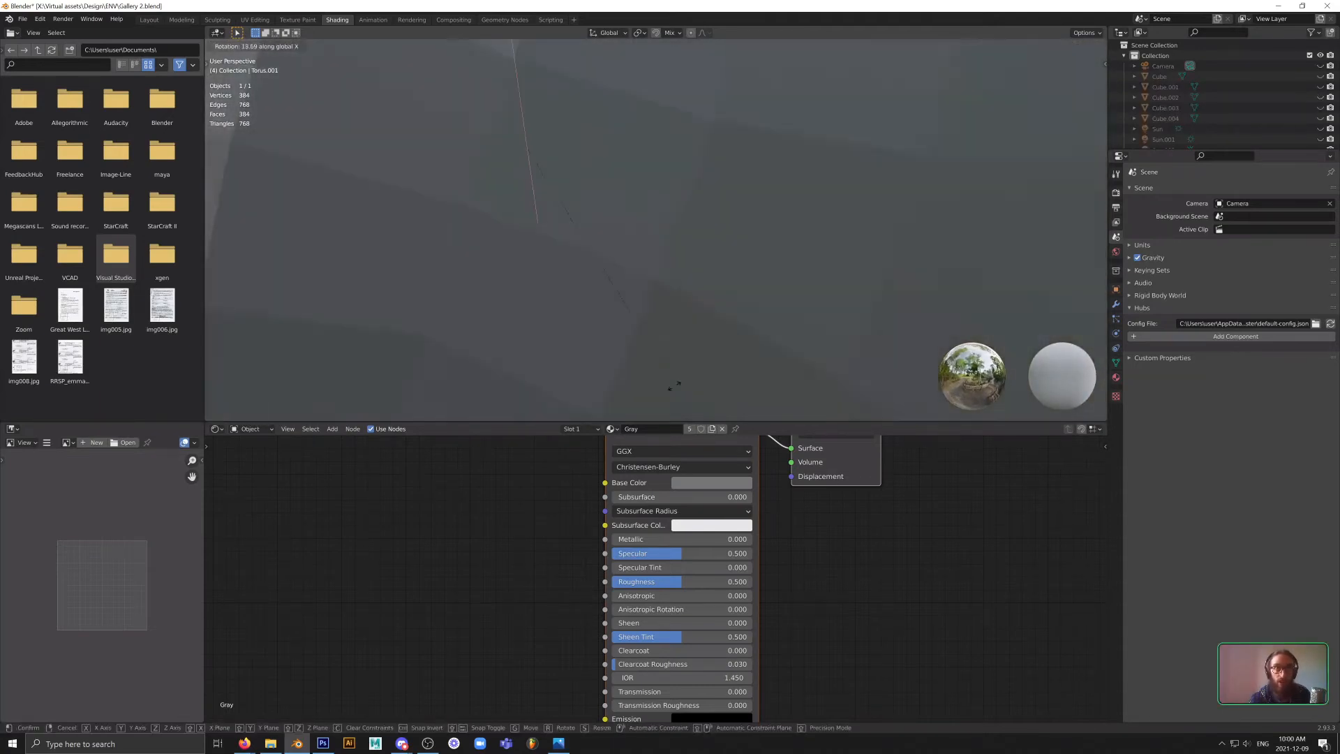
pyautogui.press('y')
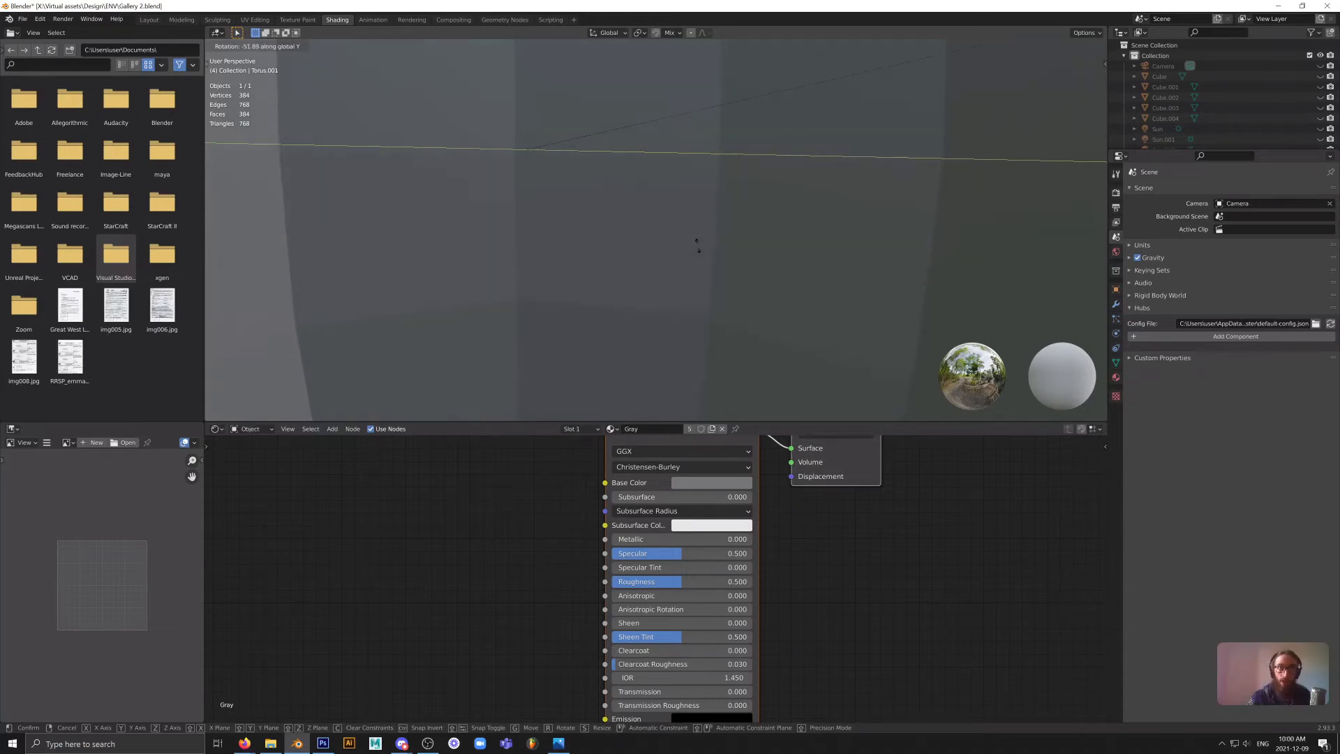
pyautogui.click(698, 246)
# - Reveal all hidden objects and shift the upright ring about 0.445 m along Y toward the block's centreline
pyautogui.moveTo(623, 332); pyautogui.dragTo(742, 254, button='middle')
pyautogui.hotkey('alt', 'h')
pyautogui.scroll(-5, 693, 283)
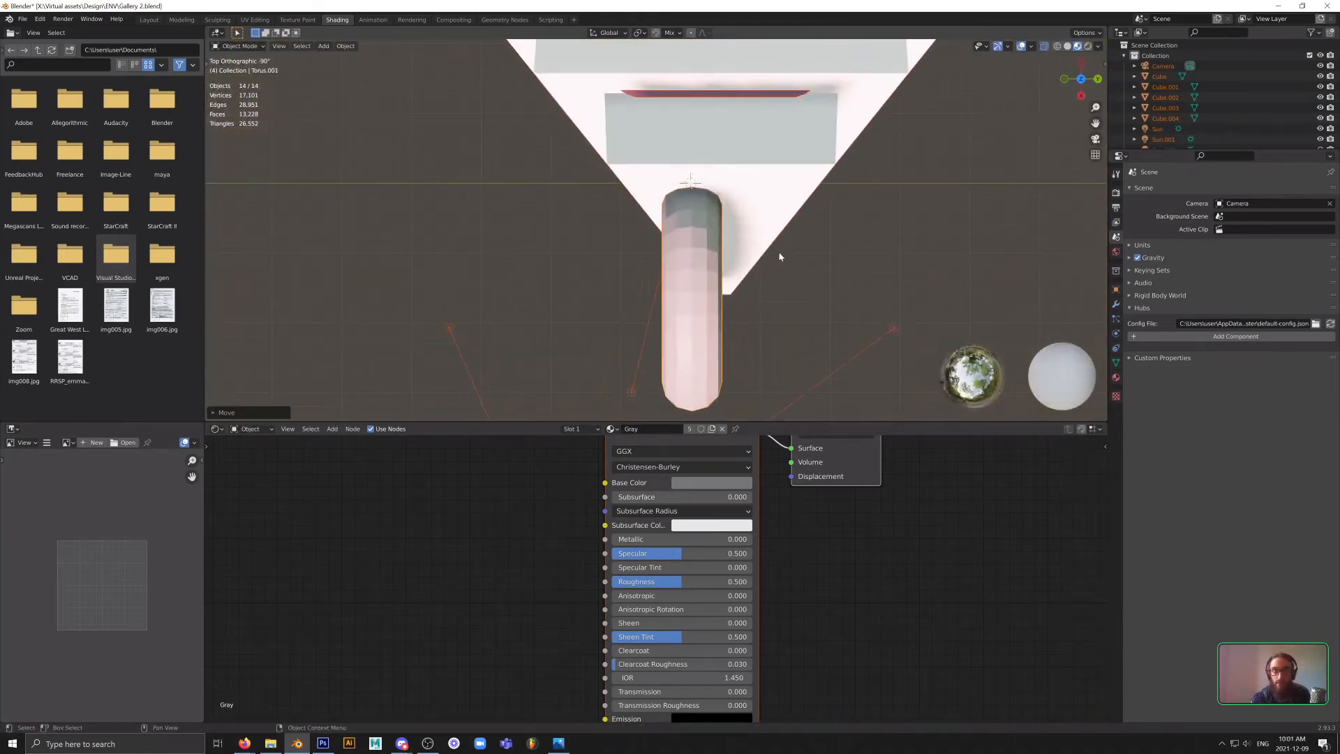
pyautogui.click(651, 341)
pyautogui.press('g')
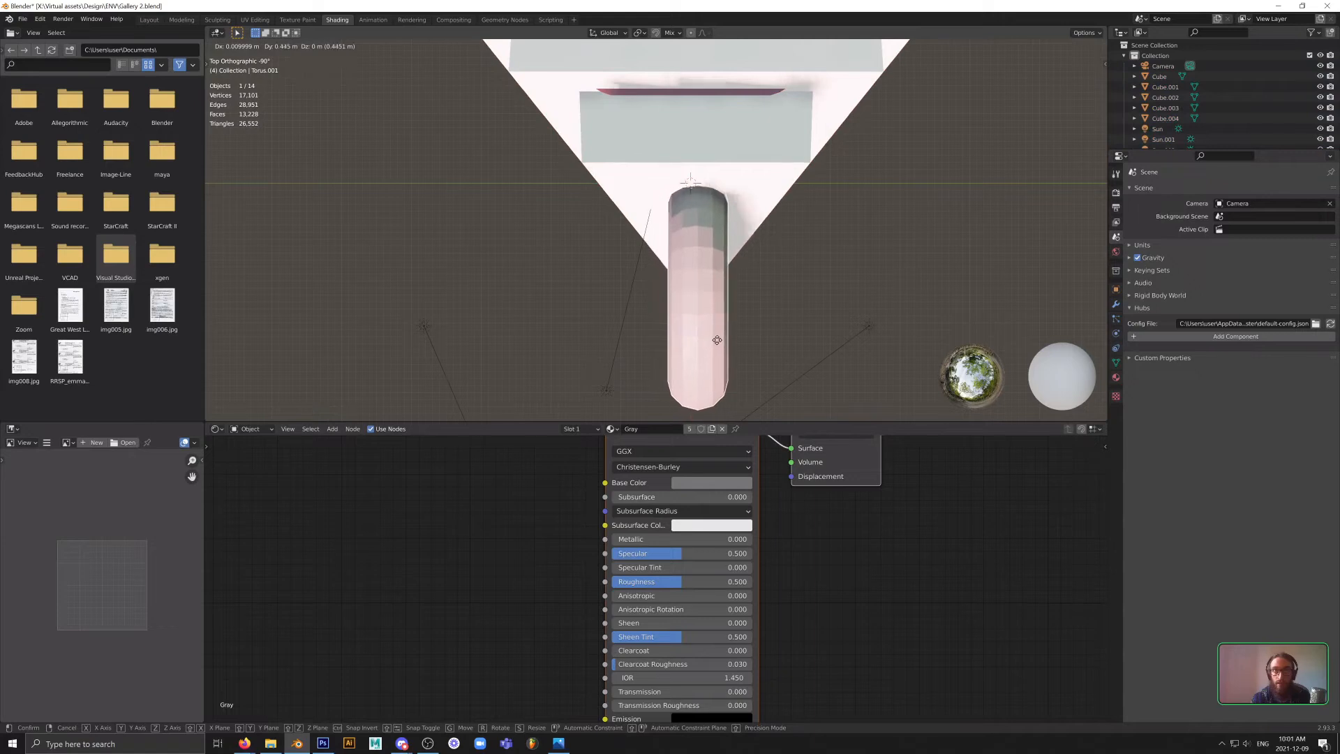
pyautogui.click(716, 335)
pyautogui.scroll(3, 782, 225)
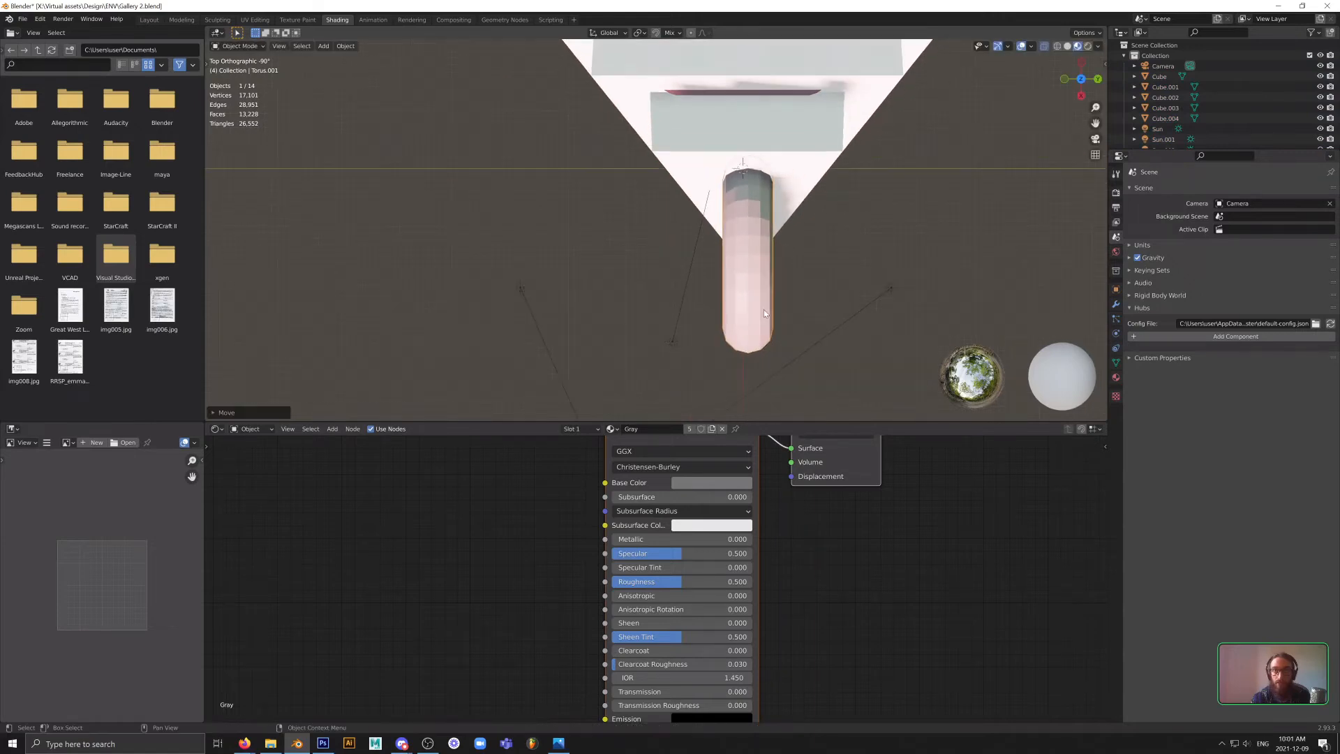
pyautogui.keyDown('shift'); pyautogui.moveTo(769, 204); pyautogui.dragTo(516, 237, button='middle'); pyautogui.keyUp('shift')
pyautogui.click(515, 236)
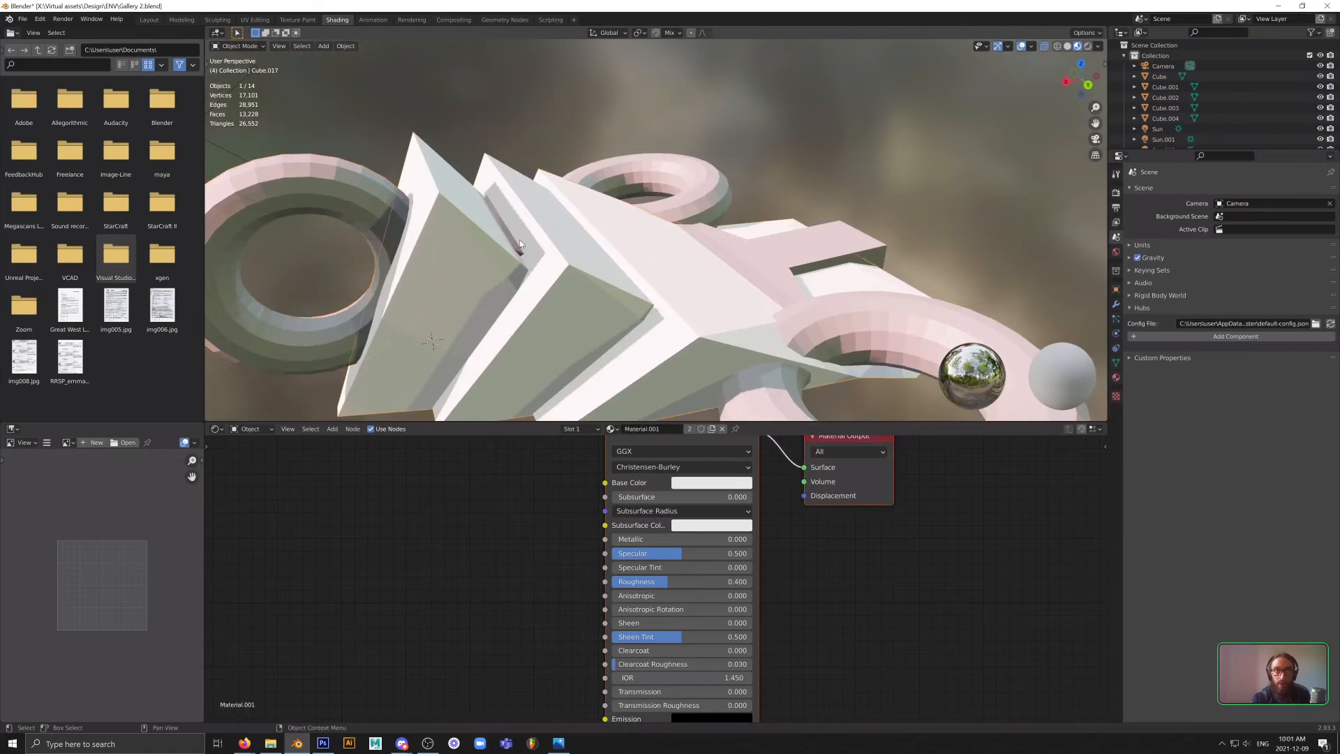
pyautogui.click(519, 242)
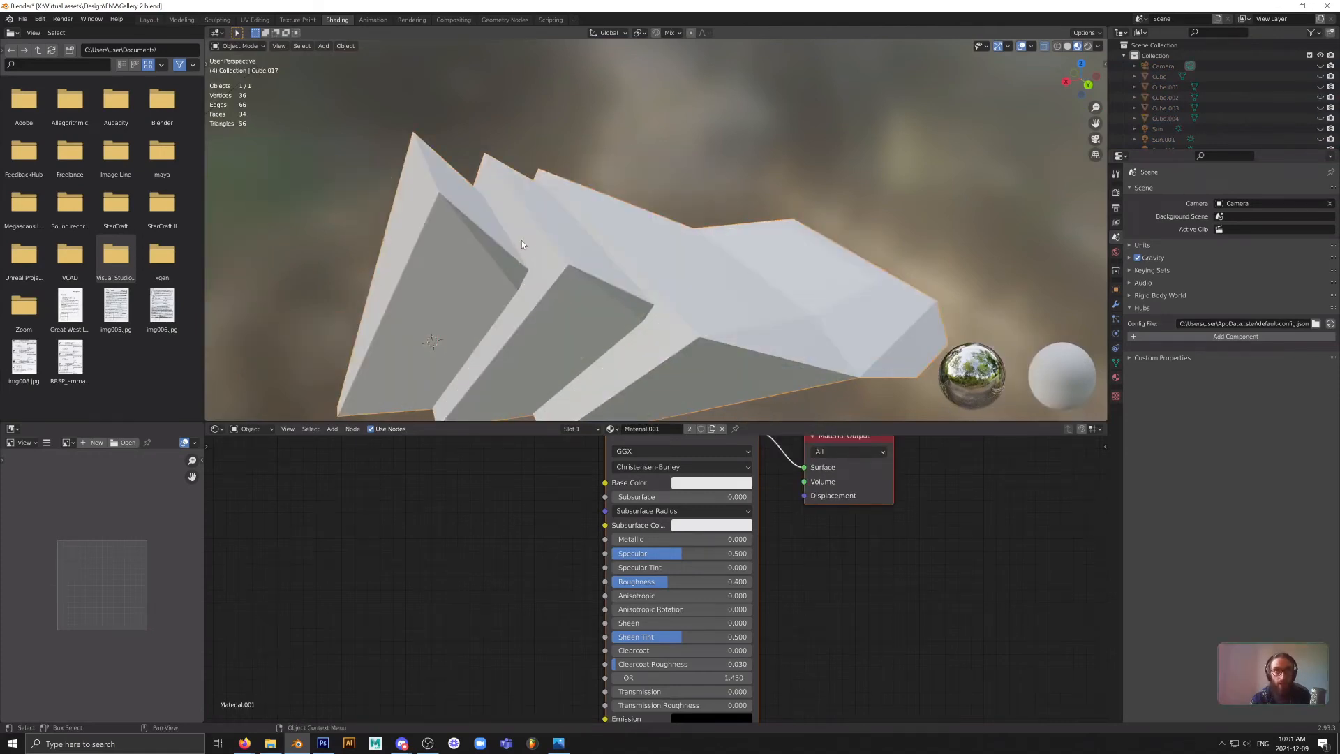
pyautogui.press('KP_Divide')
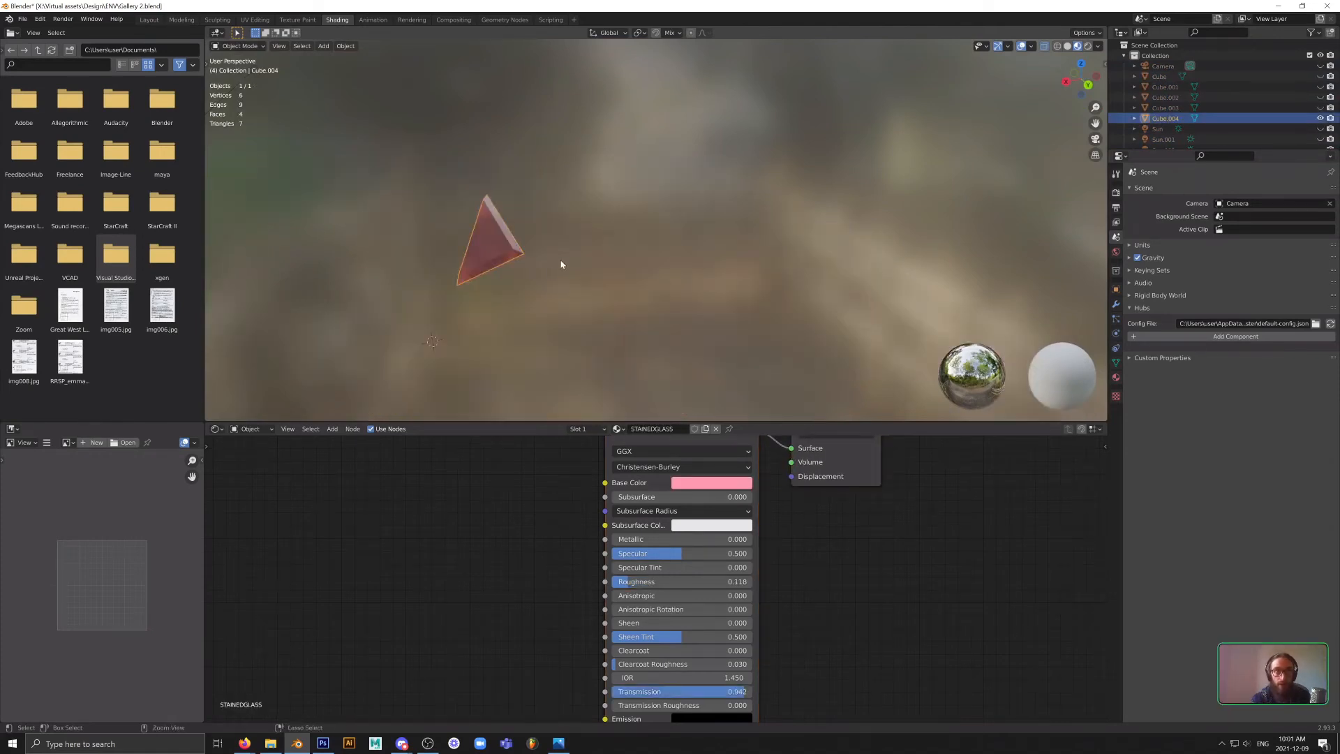
pyautogui.hotkey('ctrl', 'z')
# - Hide the outer stepped block Cube.017 to expose the inner structure
pyautogui.scroll(4, 537, 217)
pyautogui.click(538, 216)
pyautogui.press('h')
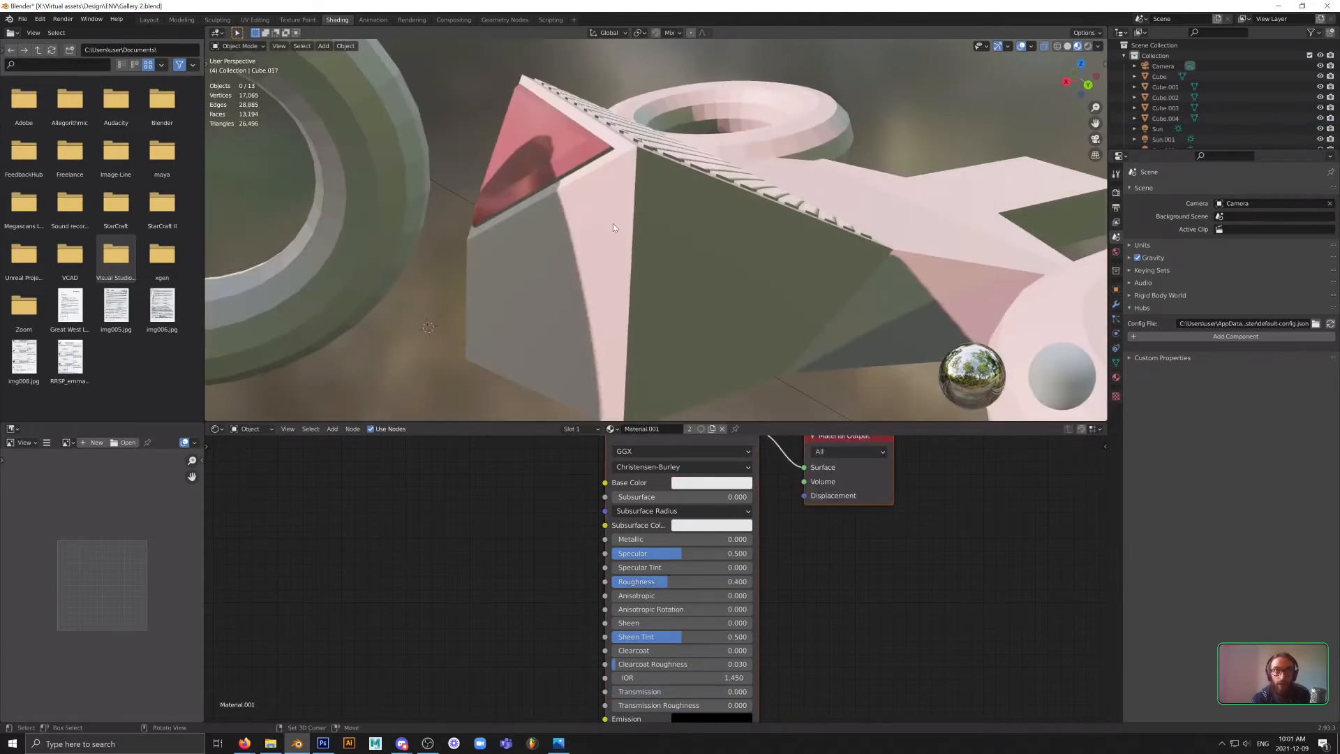
# - Examine the stained-glass window from inside the inner structure, briefly previewing it in rendered shading before returning to material preview
pyautogui.scroll(-3, 613, 227)
pyautogui.moveTo(584, 218)
pyautogui.mouseDown(button='middle')
pyautogui.moveTo(557, 250)
pyautogui.moveTo(765, 250)
pyautogui.moveTo(765, 236)
pyautogui.moveTo(673, 218)
pyautogui.moveTo(586, 234)
pyautogui.mouseUp(button='middle')
pyautogui.scroll(2, 705, 210)
pyautogui.moveTo(676, 281)
pyautogui.keyDown('shift'); pyautogui.mouseDown(button='middle')
pyautogui.moveTo(705, 210)
pyautogui.moveTo(667, 281)
pyautogui.mouseUp(button='middle'); pyautogui.keyUp('shift')
pyautogui.scroll(3, 710, 214)
pyautogui.scroll(7, 662, 271)
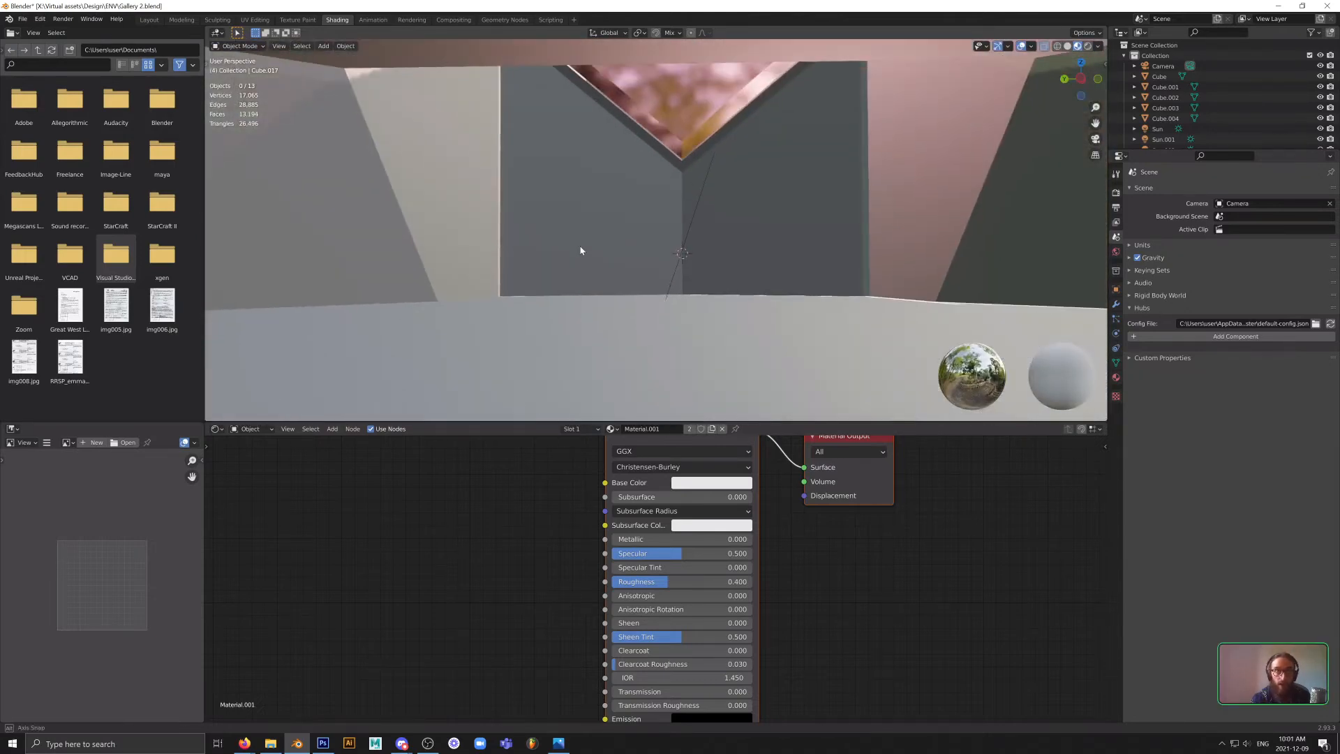
pyautogui.moveTo(578, 254); pyautogui.dragTo(591, 199, button='middle')
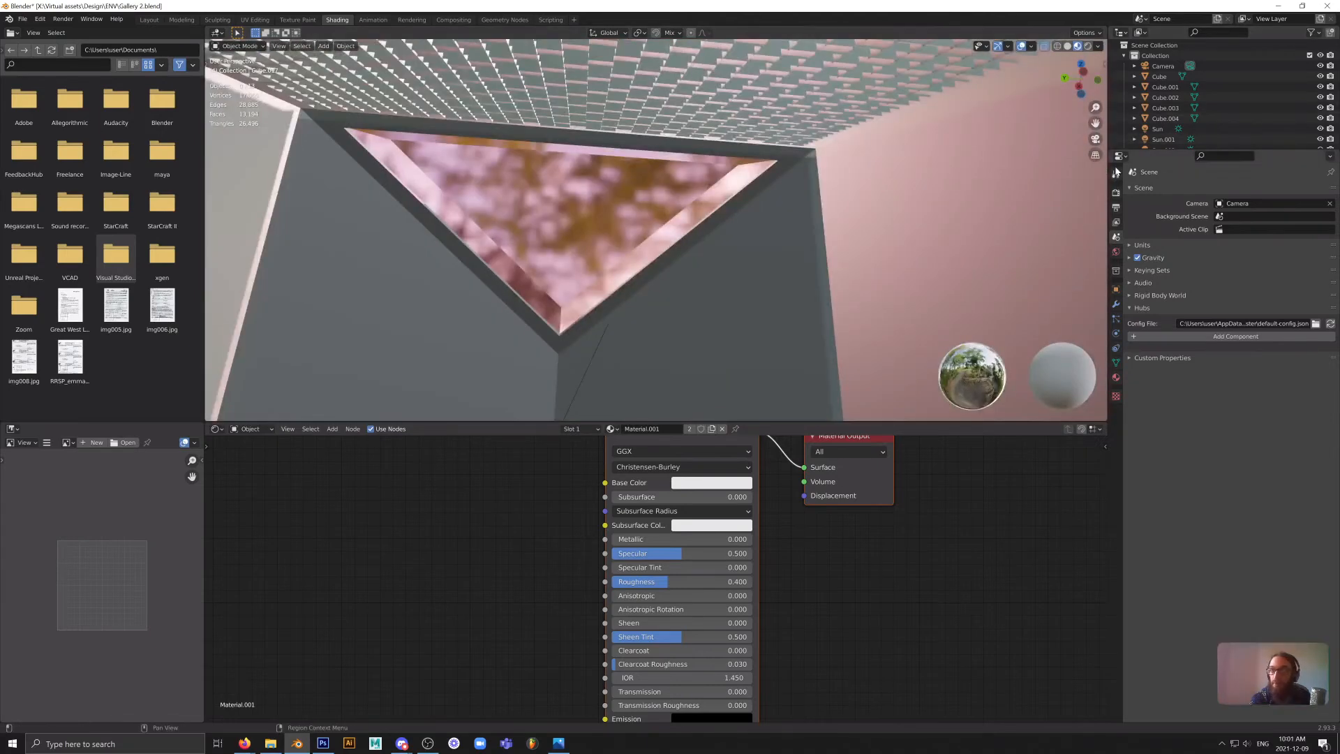
pyautogui.click(1082, 47)
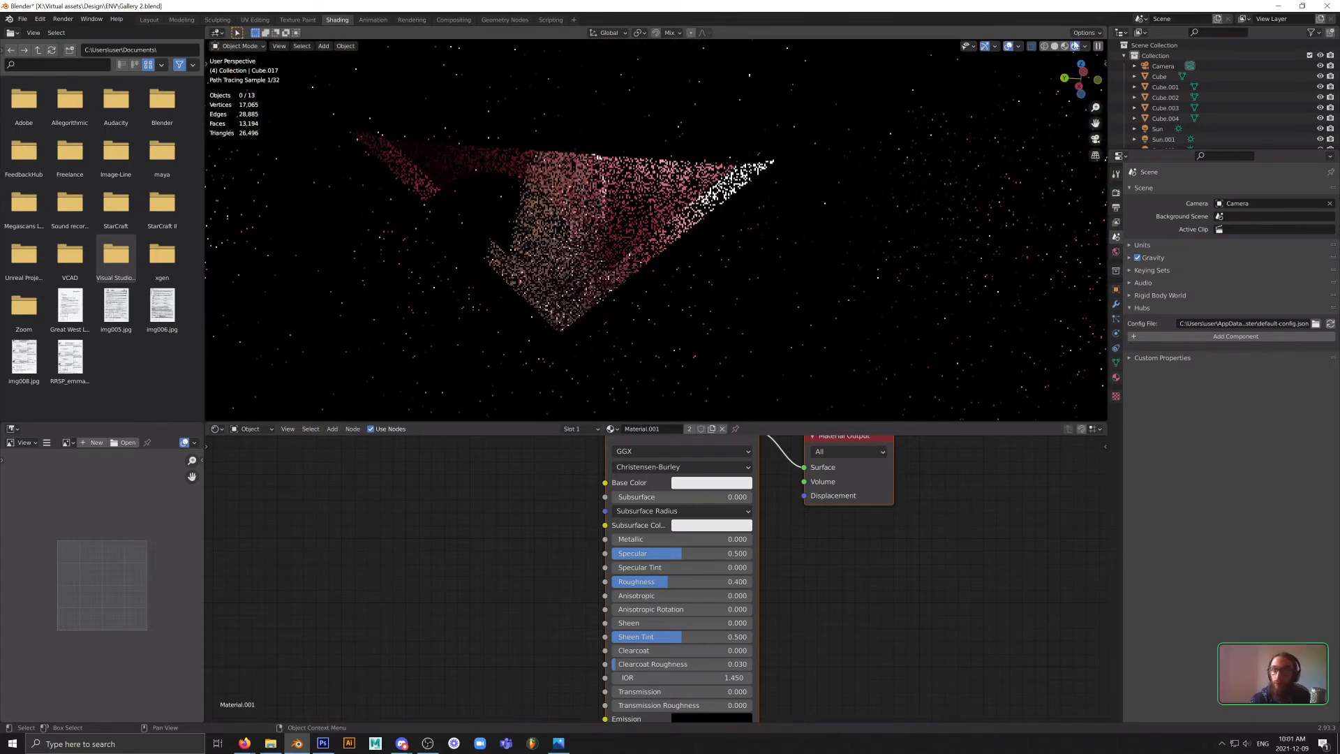
pyautogui.click(1065, 47)
# - Select the stained-glass piece Cube.004 and examine the structure from inside and from outside
pyautogui.moveTo(846, 166)
pyautogui.mouseDown(button='middle')
pyautogui.moveTo(695, 281)
pyautogui.moveTo(726, 262)
pyautogui.moveTo(795, 261)
pyautogui.moveTo(814, 228)
pyautogui.moveTo(670, 249)
pyautogui.moveTo(726, 201)
pyautogui.moveTo(663, 321)
pyautogui.moveTo(703, 210)
pyautogui.moveTo(731, 200)
pyautogui.mouseUp(button='middle')
pyautogui.scroll(5, 695, 281)
pyautogui.moveTo(735, 264); pyautogui.dragTo(511, 281, button='middle')
pyautogui.click(637, 228)
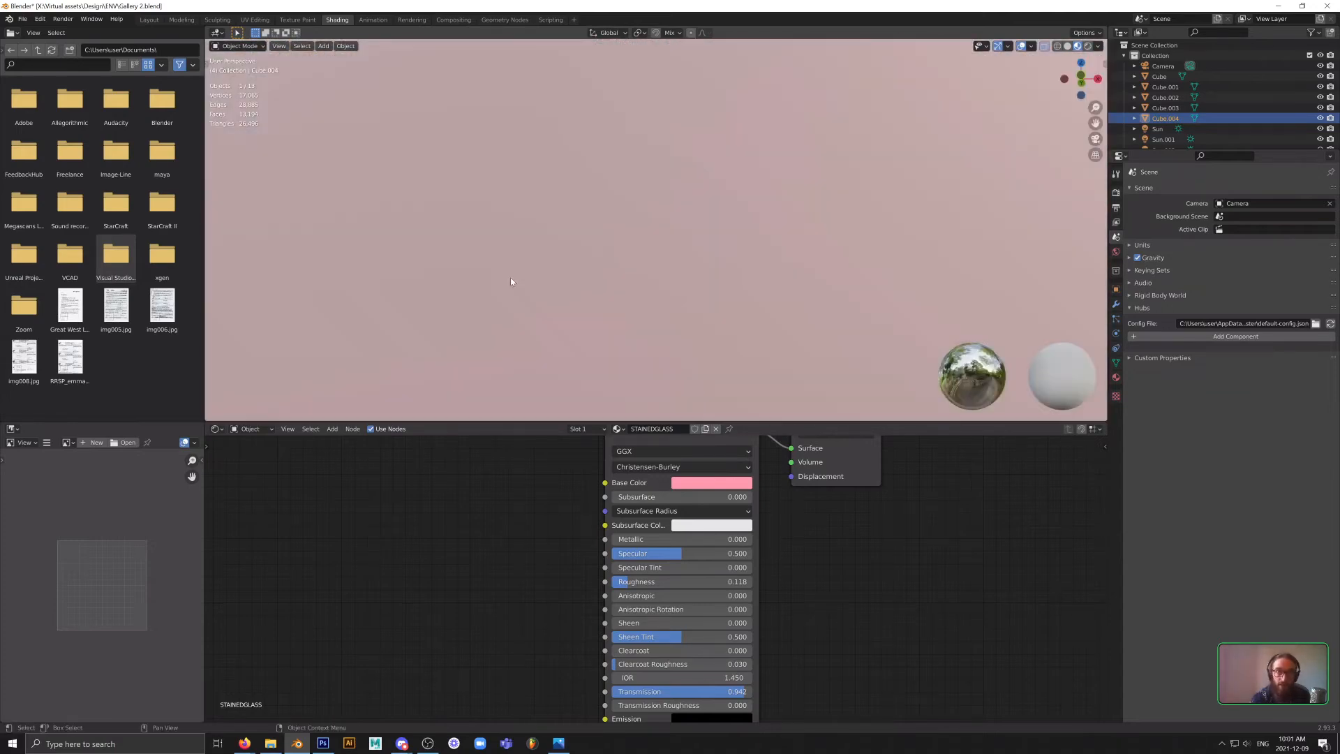
pyautogui.moveTo(592, 206); pyautogui.dragTo(756, 302, button='middle')
pyautogui.scroll(-5, 883, 275)
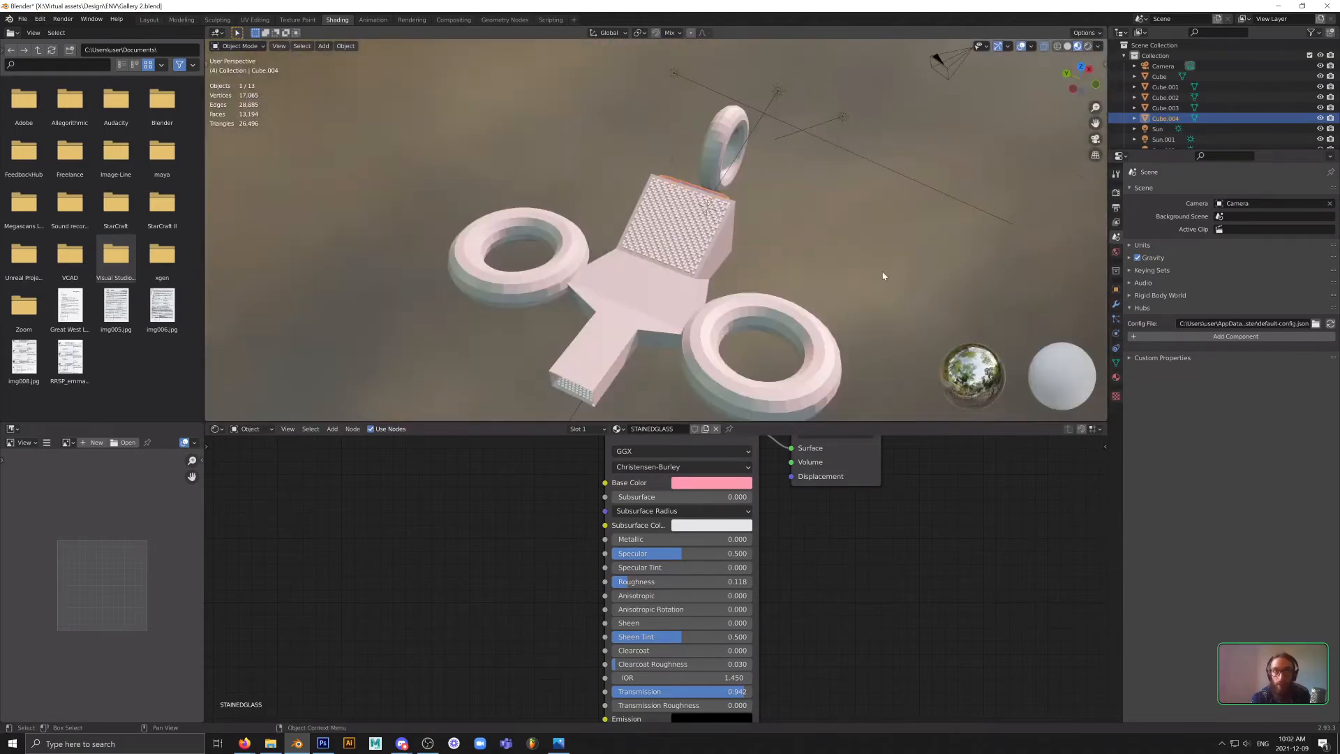
# - Reveal the outer stepped block in the top view for comparison and hide it again
pyautogui.moveTo(883, 275); pyautogui.dragTo(724, 301, button='middle')
pyautogui.keyDown('shift'); pyautogui.moveTo(611, 154); pyautogui.dragTo(684, 166, button='middle'); pyautogui.keyUp('shift')
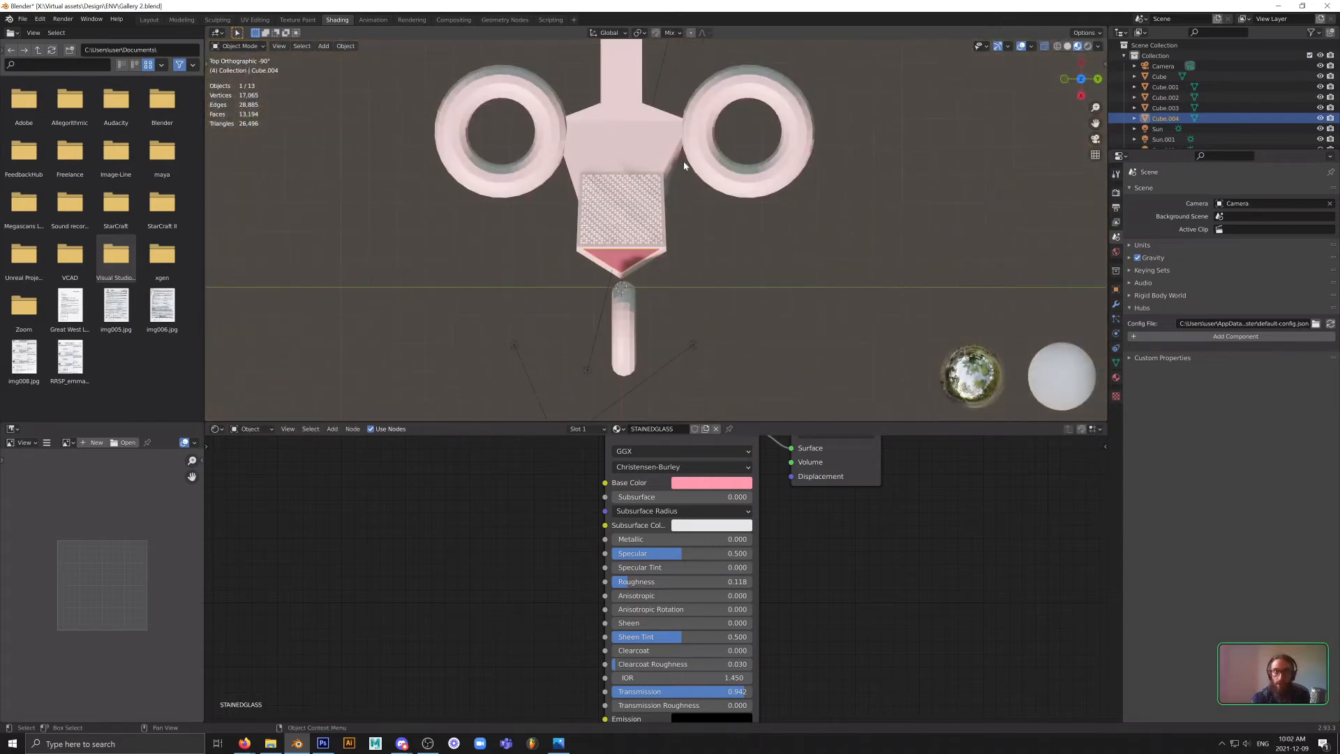
pyautogui.hotkey('alt', 'h')
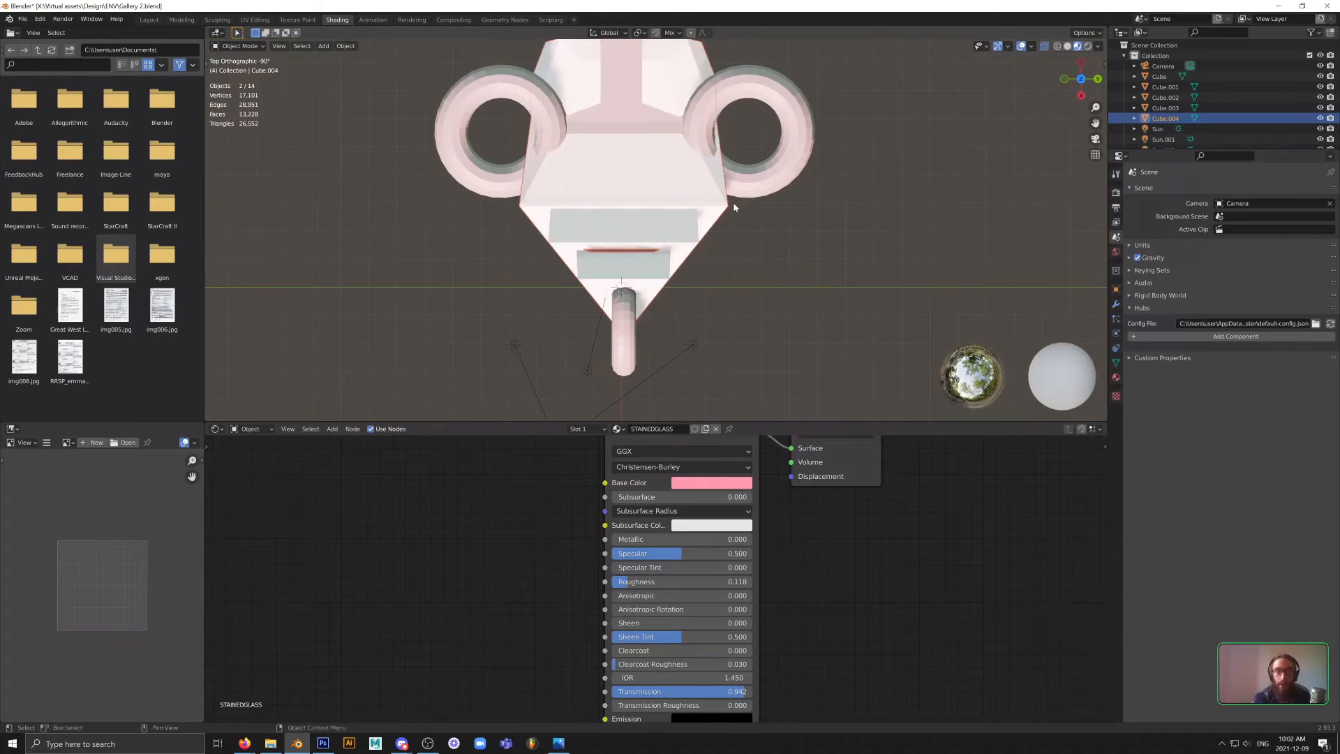
pyautogui.keyDown('shift'); pyautogui.moveTo(735, 220); pyautogui.dragTo(741, 323, button='middle'); pyautogui.keyUp('shift')
pyautogui.click(665, 325)
# - Rotate the side ring Torus.004 by about 26° around the global Z axis
pyautogui.click(649, 318)
pyautogui.press('r')
pyautogui.press('z')
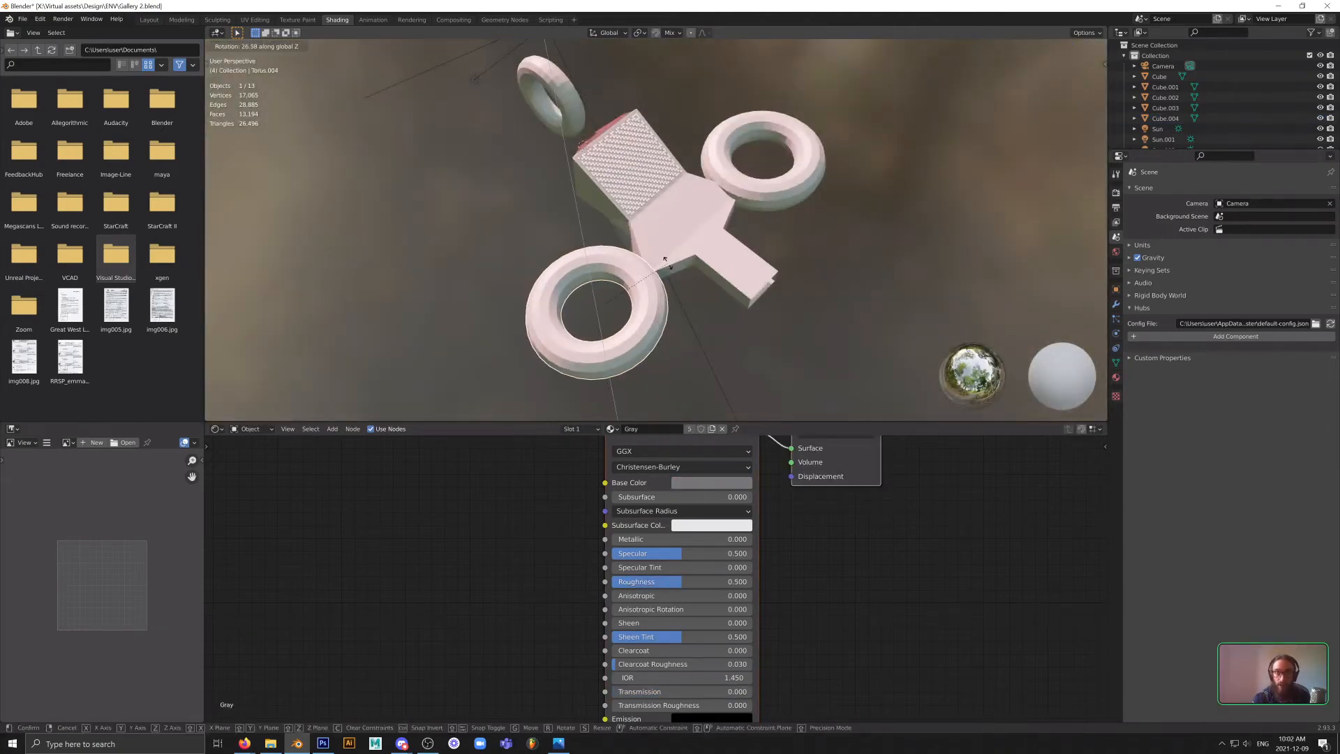
pyautogui.click(684, 209)
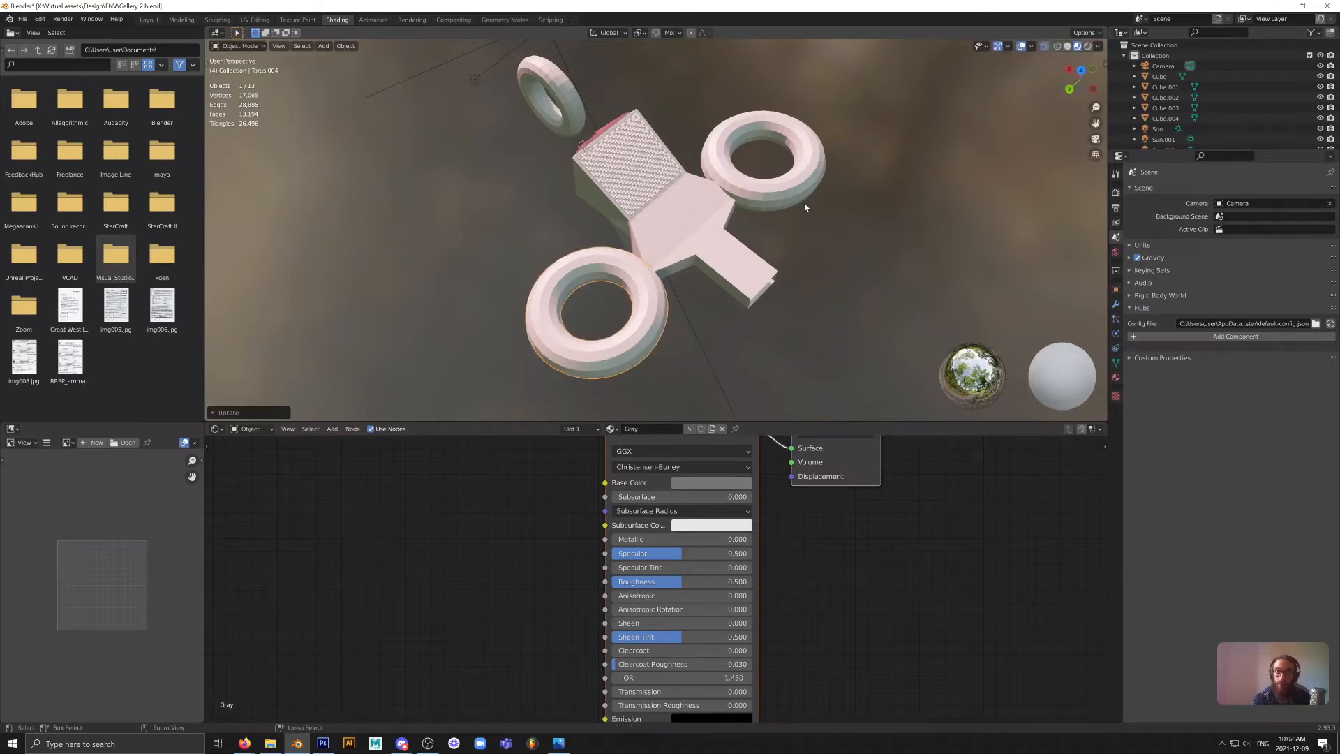
pyautogui.moveTo(804, 202); pyautogui.dragTo(831, 253, button='middle')
pyautogui.scroll(4, 705, 268)
pyautogui.scroll(-3, 790, 240)
pyautogui.scroll(5, 785, 245)
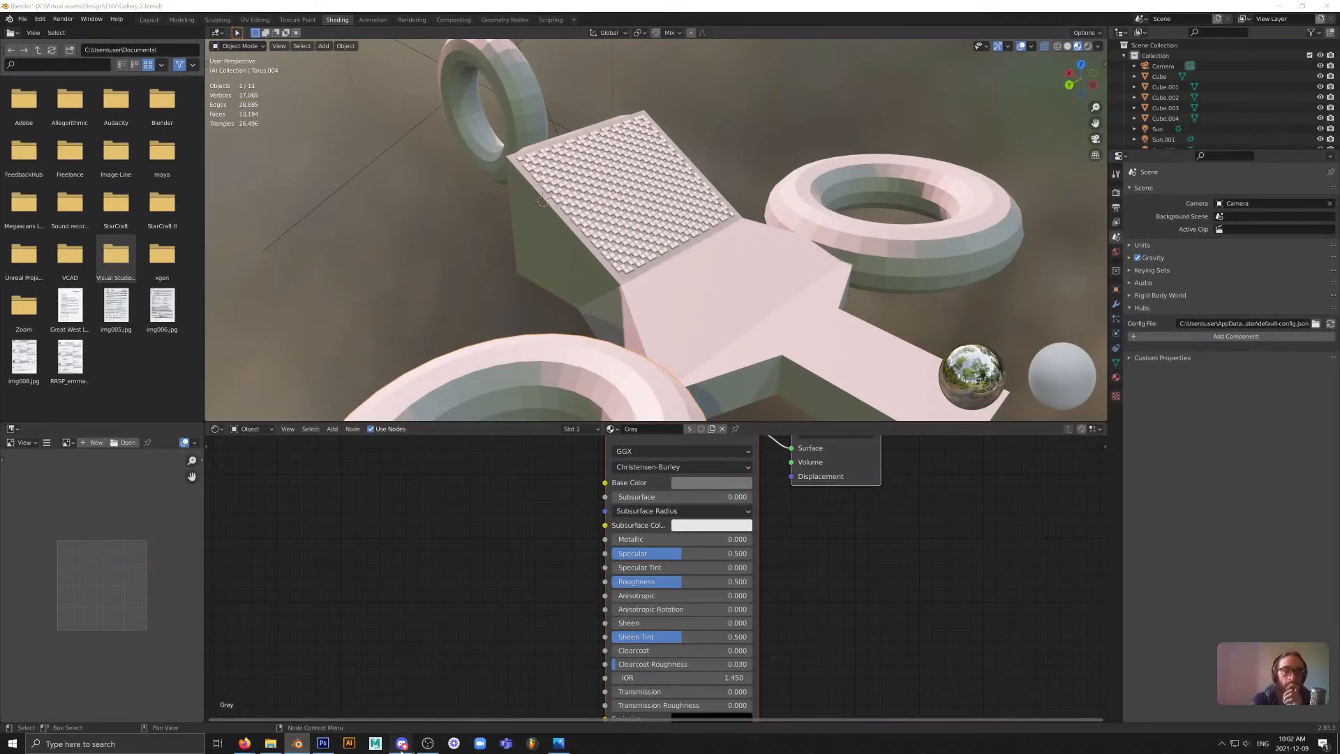
# - Switch to the Discord call window and return to the Blender scene
pyautogui.moveTo(402, 746)
pyautogui.click(461, 681)
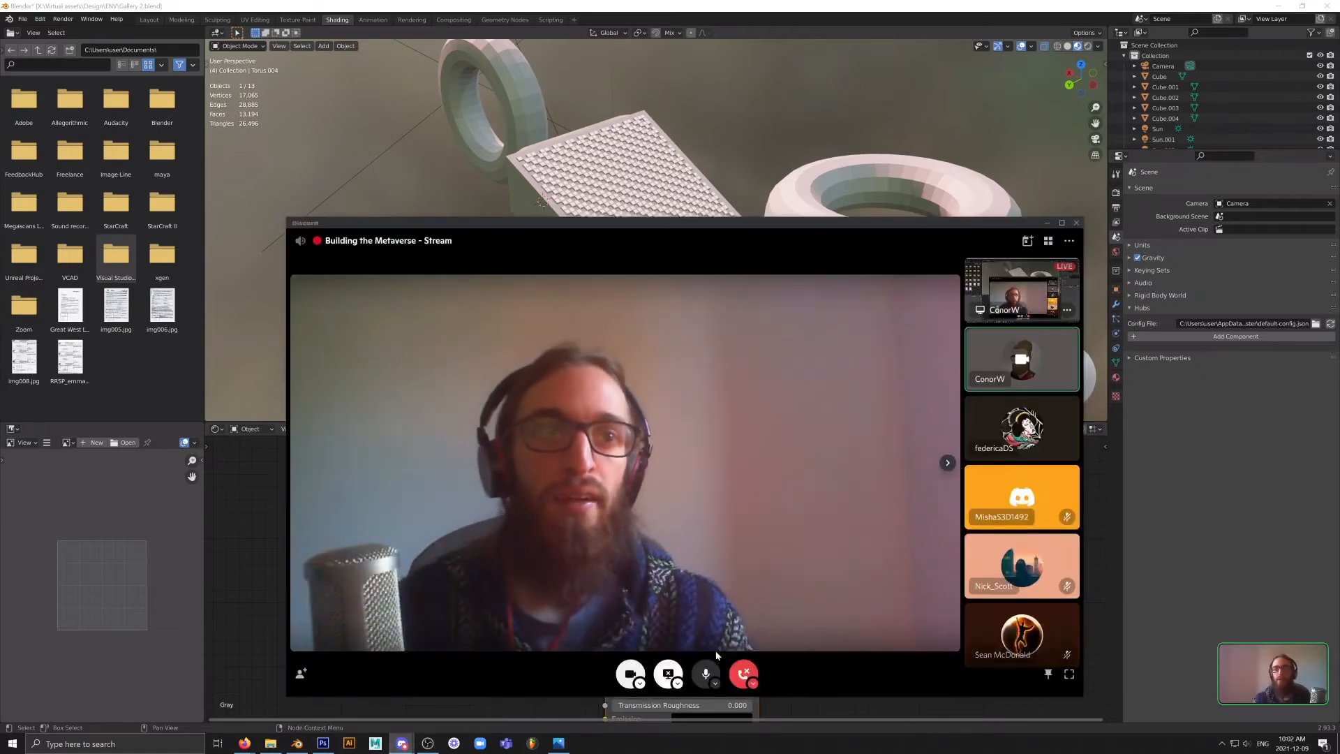
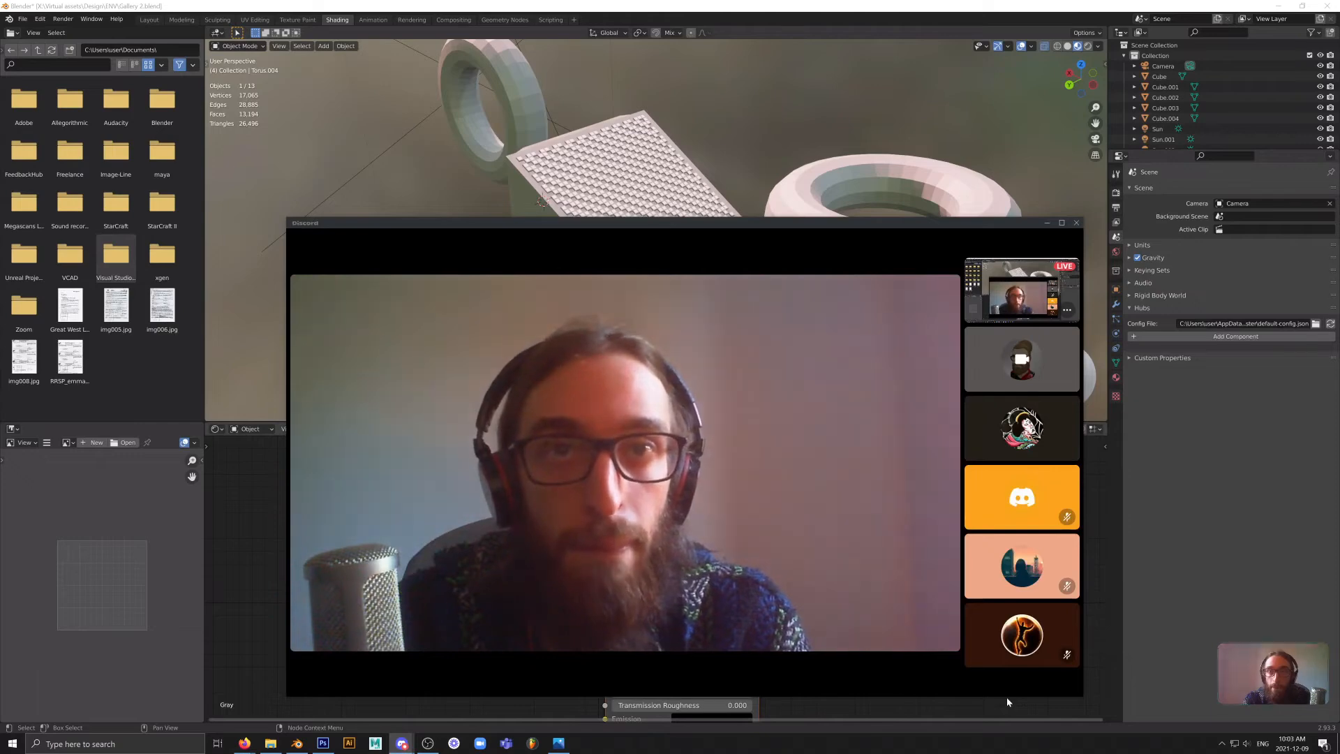
pyautogui.keyDown('shift'); pyautogui.moveTo(779, 164); pyautogui.dragTo(751, 174, button='middle'); pyautogui.keyUp('shift')
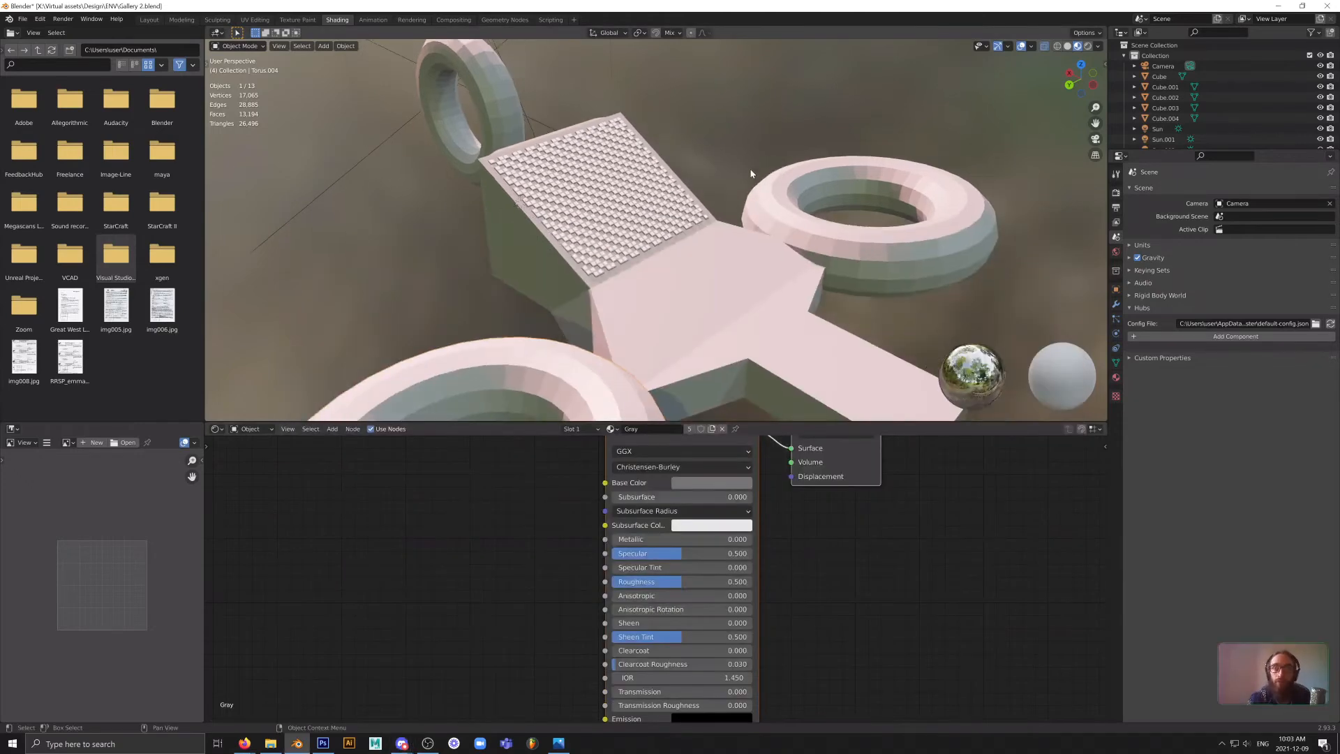
# - Look along the gallery floor in the scene, then switch to the Firefox window and open a new tab
pyautogui.scroll(5, 751, 279)
pyautogui.moveTo(736, 282); pyautogui.dragTo(744, 192, button='middle')
pyautogui.hotkey('alt', 'Tab')
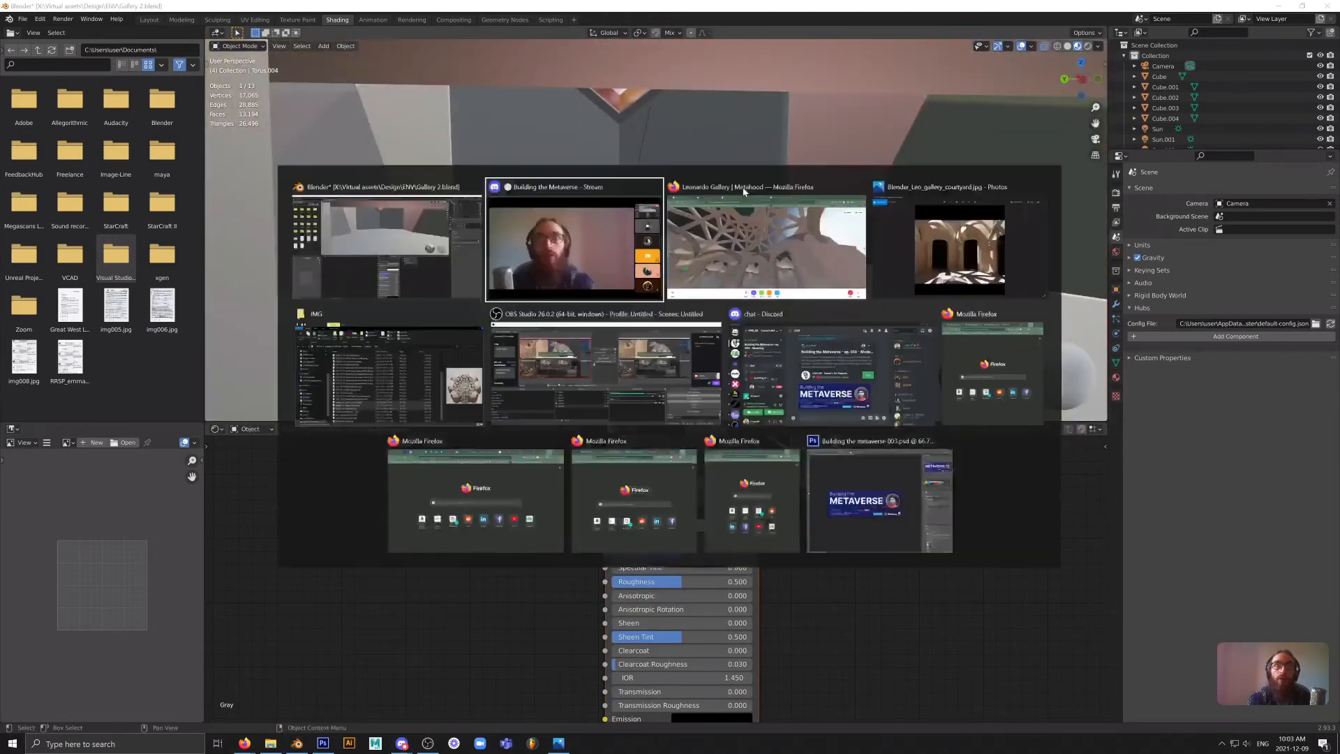
pyautogui.click(744, 193)
pyautogui.hotkey('ctrl', 't')
pyautogui.write('spokes')
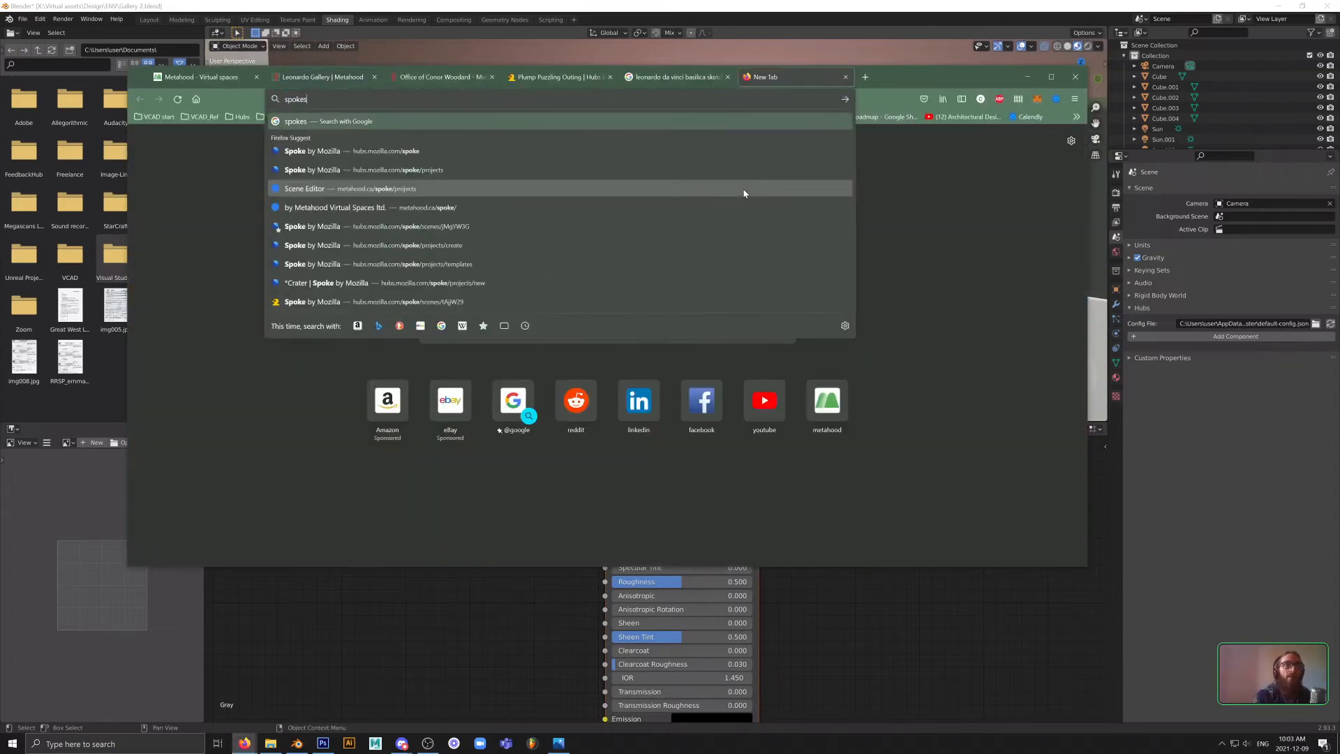
pyautogui.write('.')
pyautogui.press('BackSpace')
pyautogui.press('BackSpace')
pyautogui.write('.h')
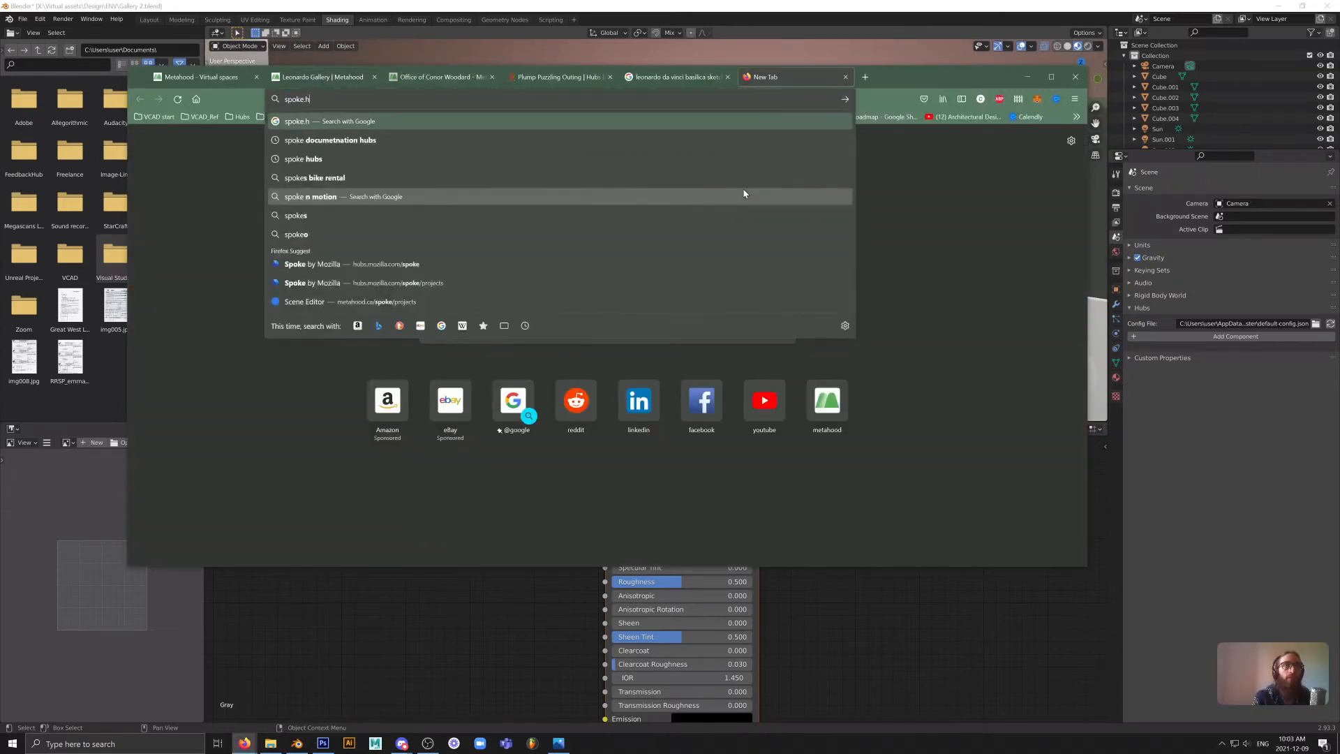
pyautogui.write('ub')
pyautogui.press('BackSpace')
pyautogui.press('BackSpace')
pyautogui.press('BackSpace')
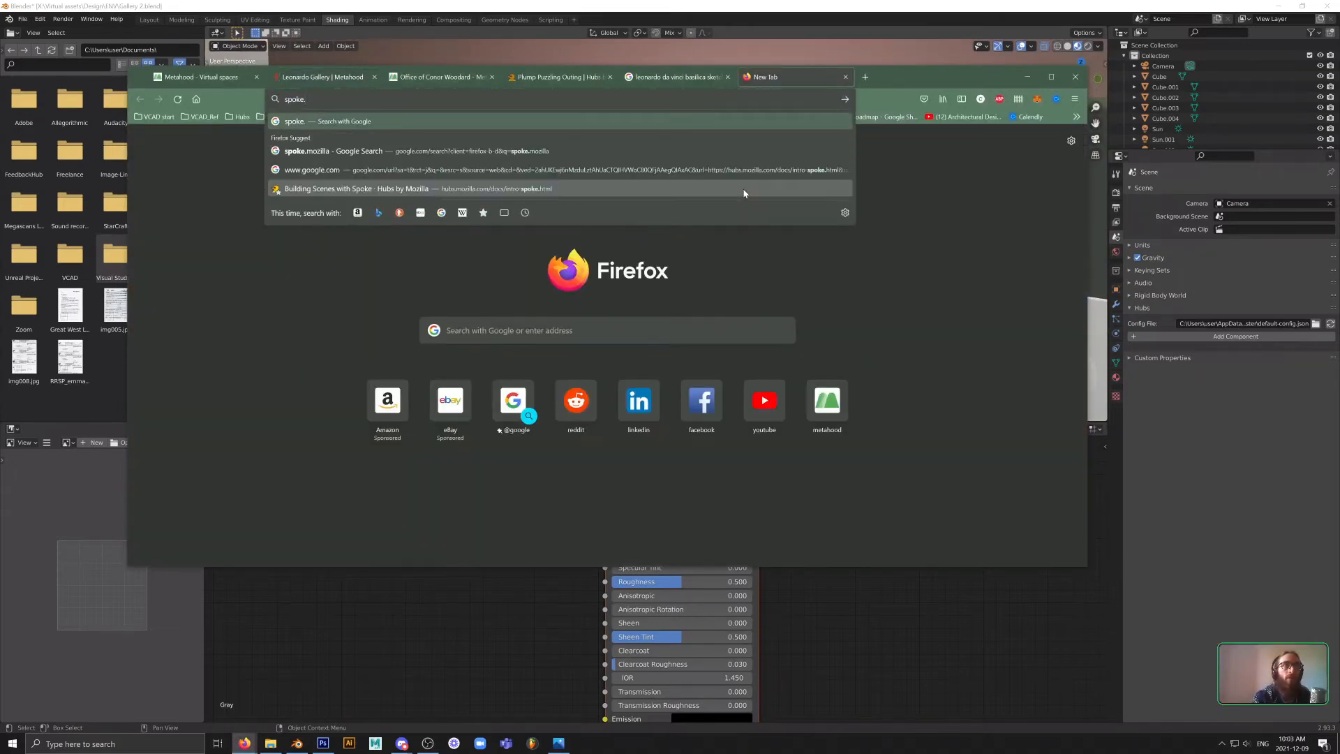
# - Load hubs.mozilla.com/spoke and continue from the Spoke landing page to the projects list
pyautogui.write('hubs.mozilla.com/spoke')
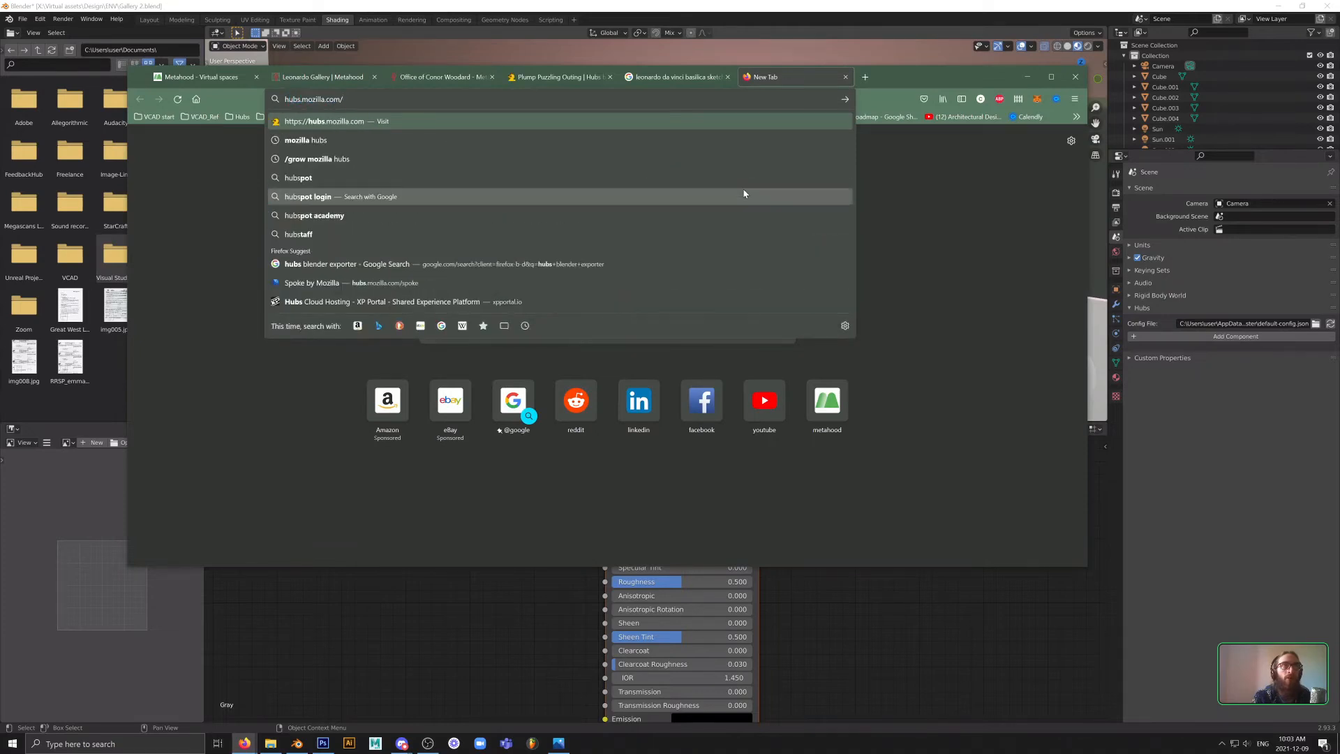
pyautogui.press('Return')
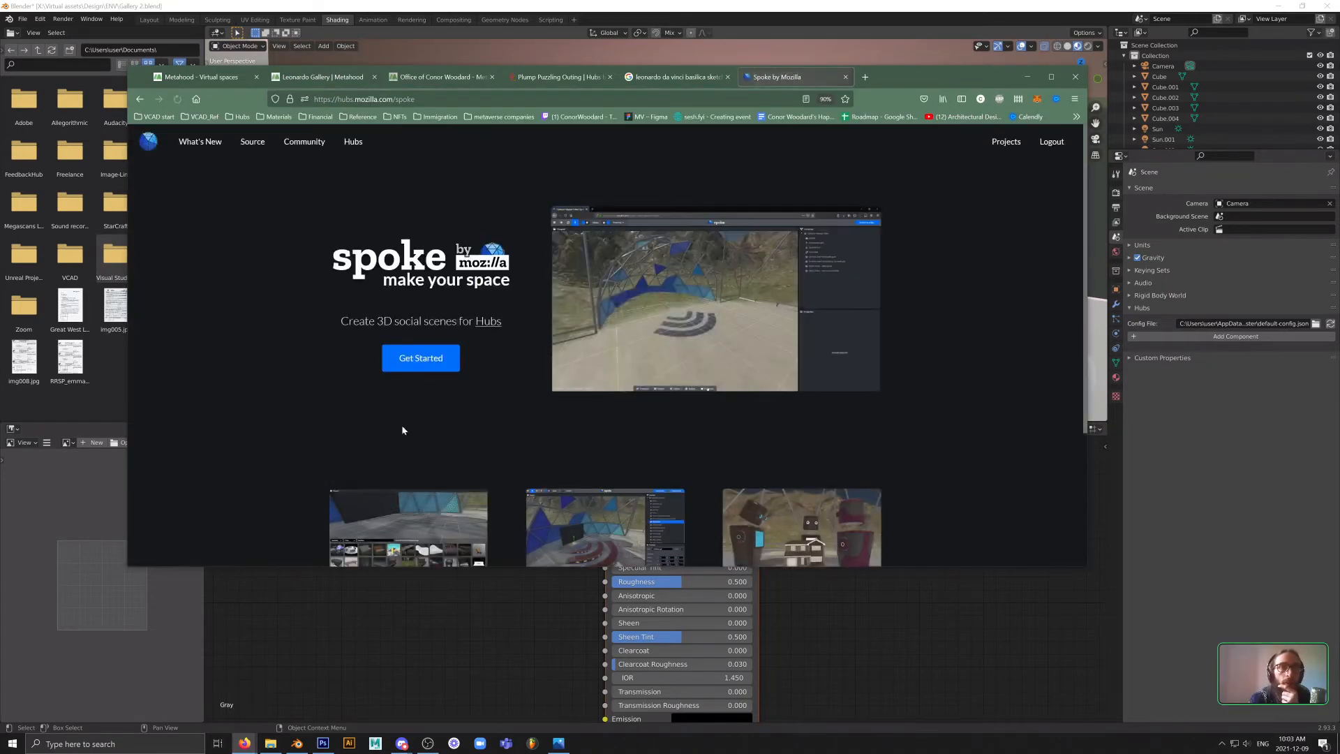
pyautogui.scroll(-2, 463, 382)
pyautogui.scroll(-3, 462, 382)
pyautogui.scroll(5, 505, 358)
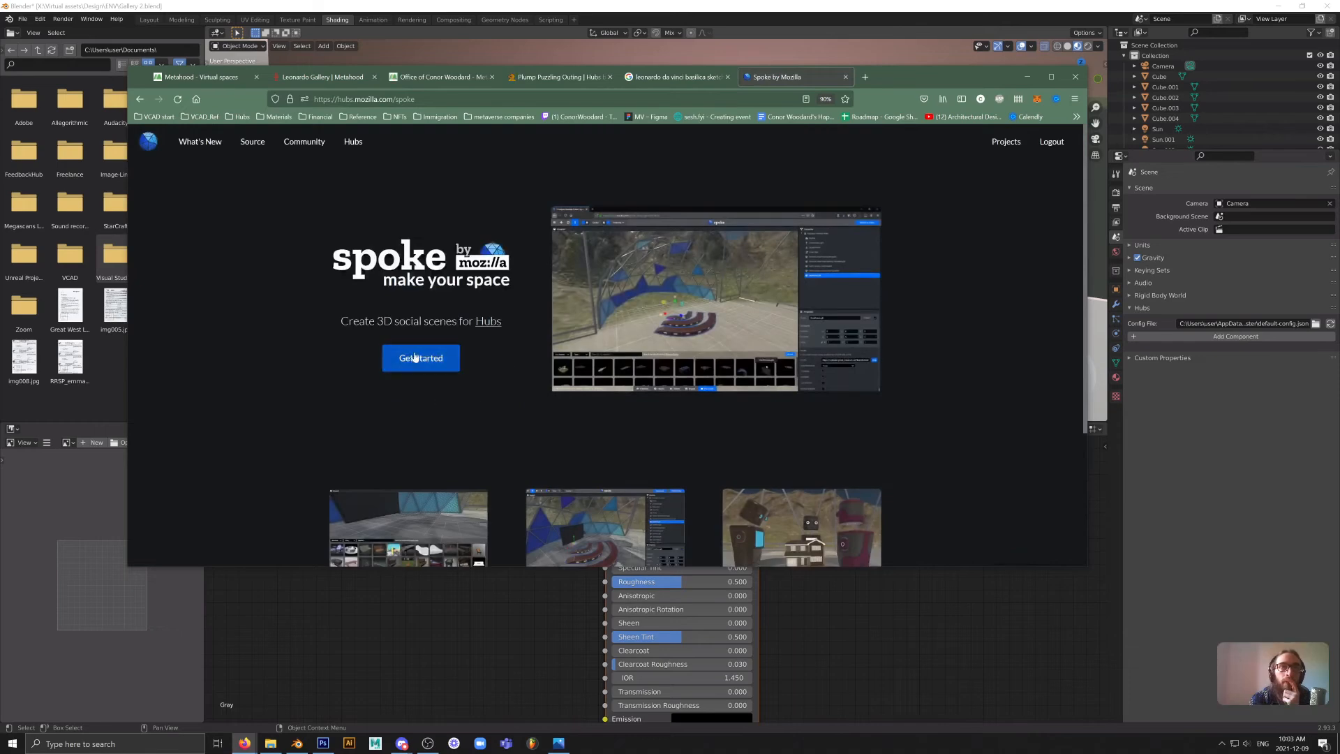
pyautogui.click(416, 357)
# - Look through the existing Spoke projects and start a new project
pyautogui.scroll(-5, 447, 385)
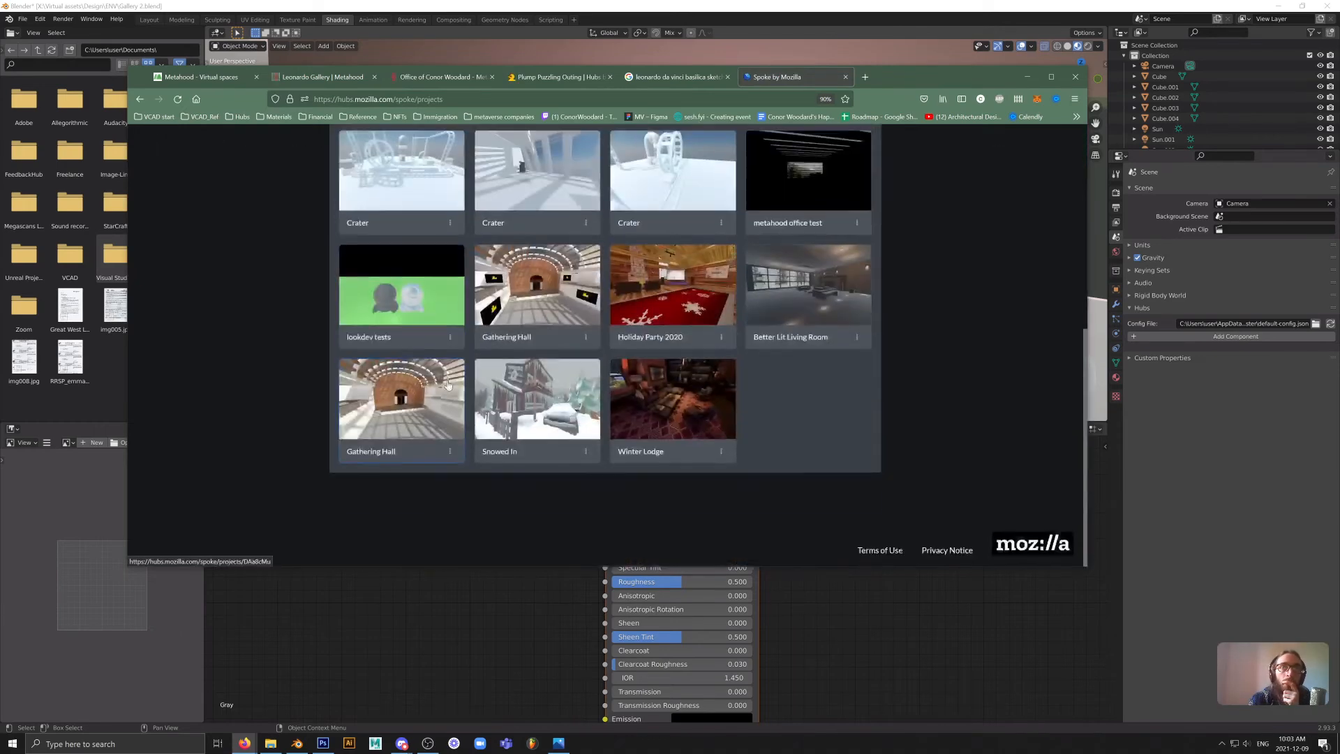
pyautogui.scroll(6, 314, 172)
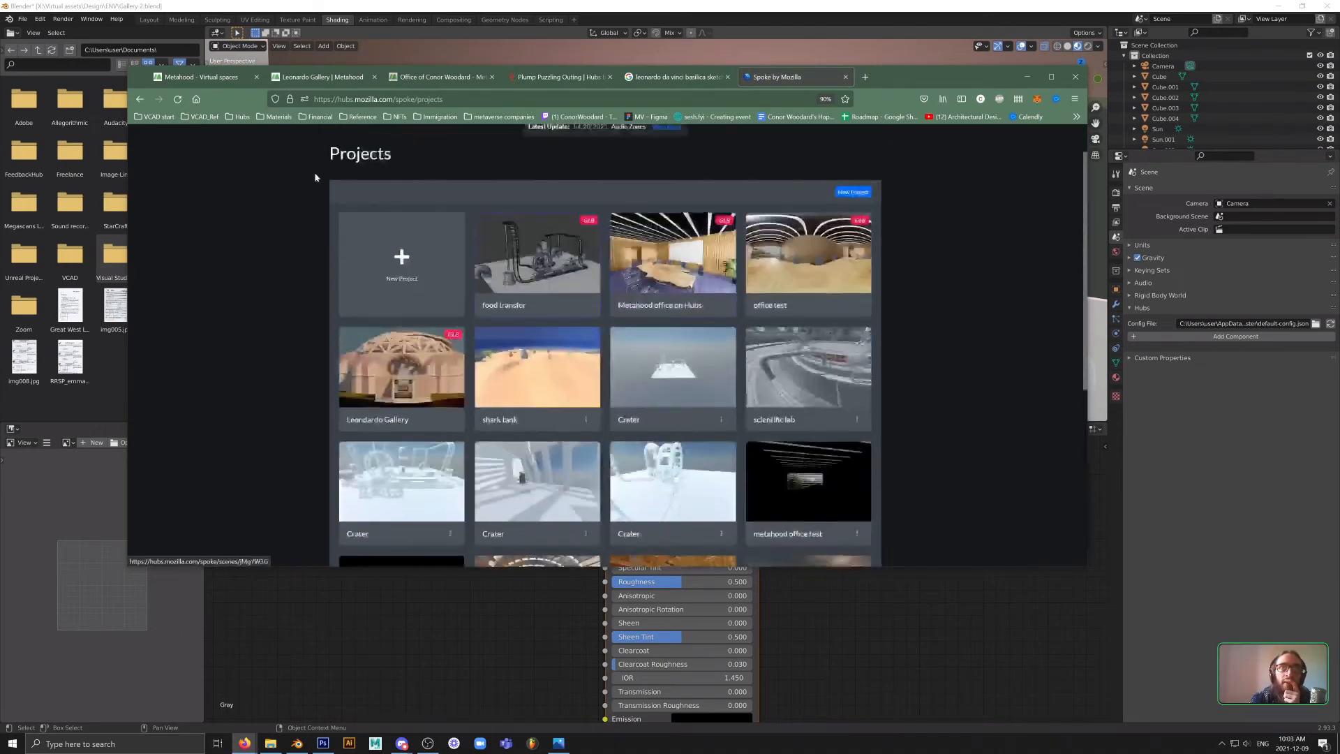
pyautogui.click(464, 328)
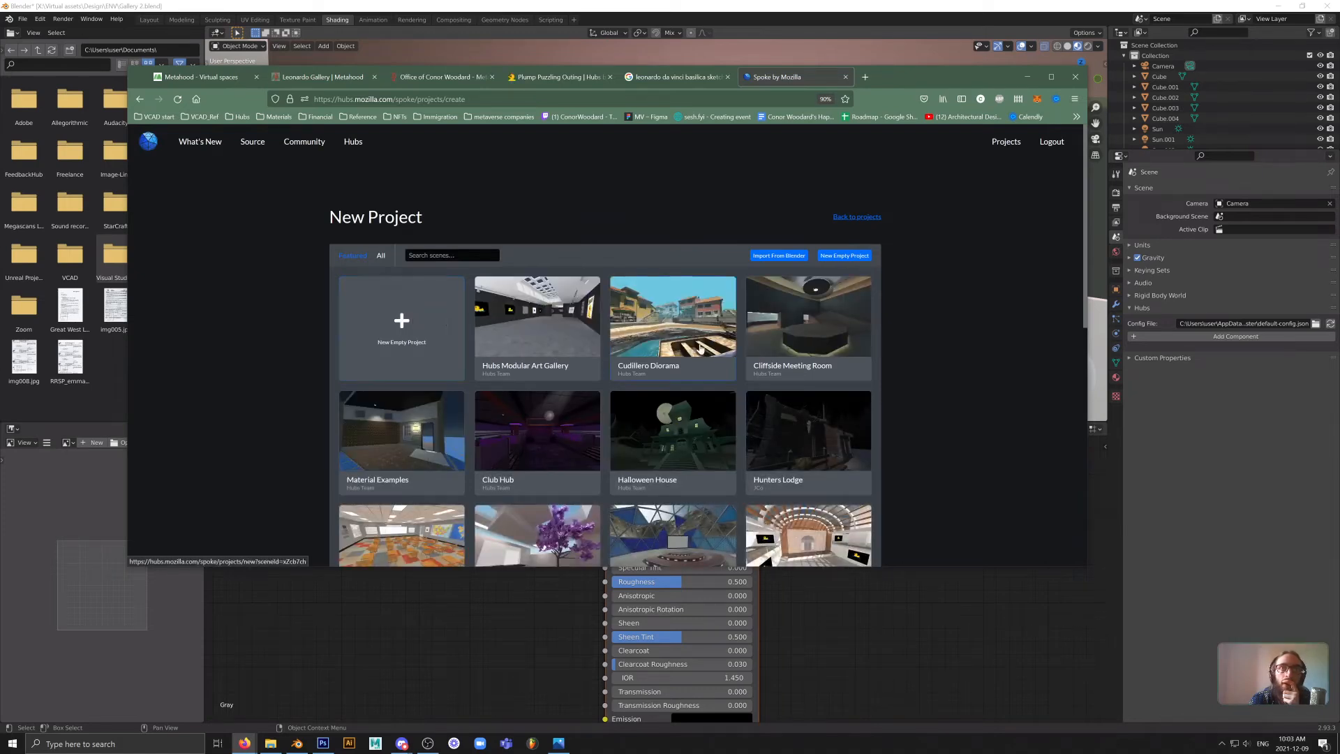
# - Open the Cudillero Diorama and Surrounded Lake templates in separate tabs and show the Surrounded Lake scene
pyautogui.scroll(-5, 679, 332)
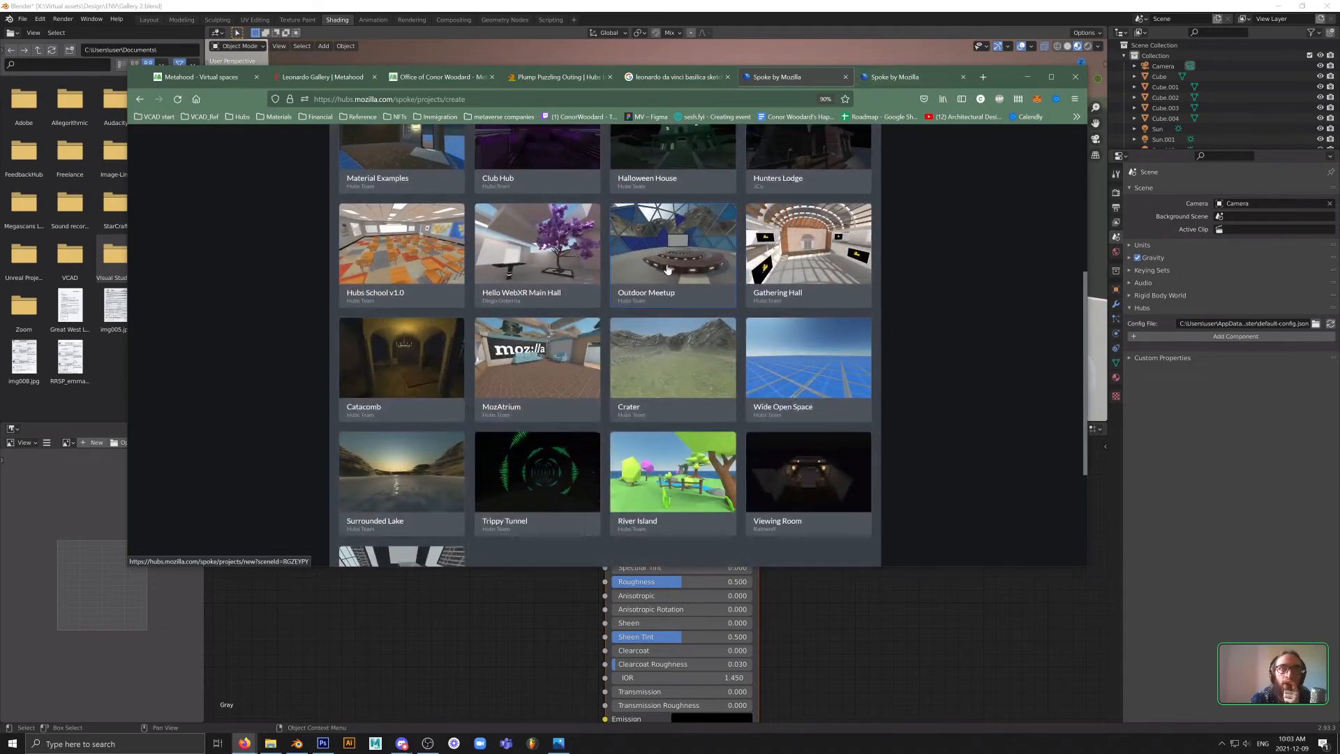
pyautogui.scroll(-1, 667, 269)
pyautogui.middleClick(396, 432)
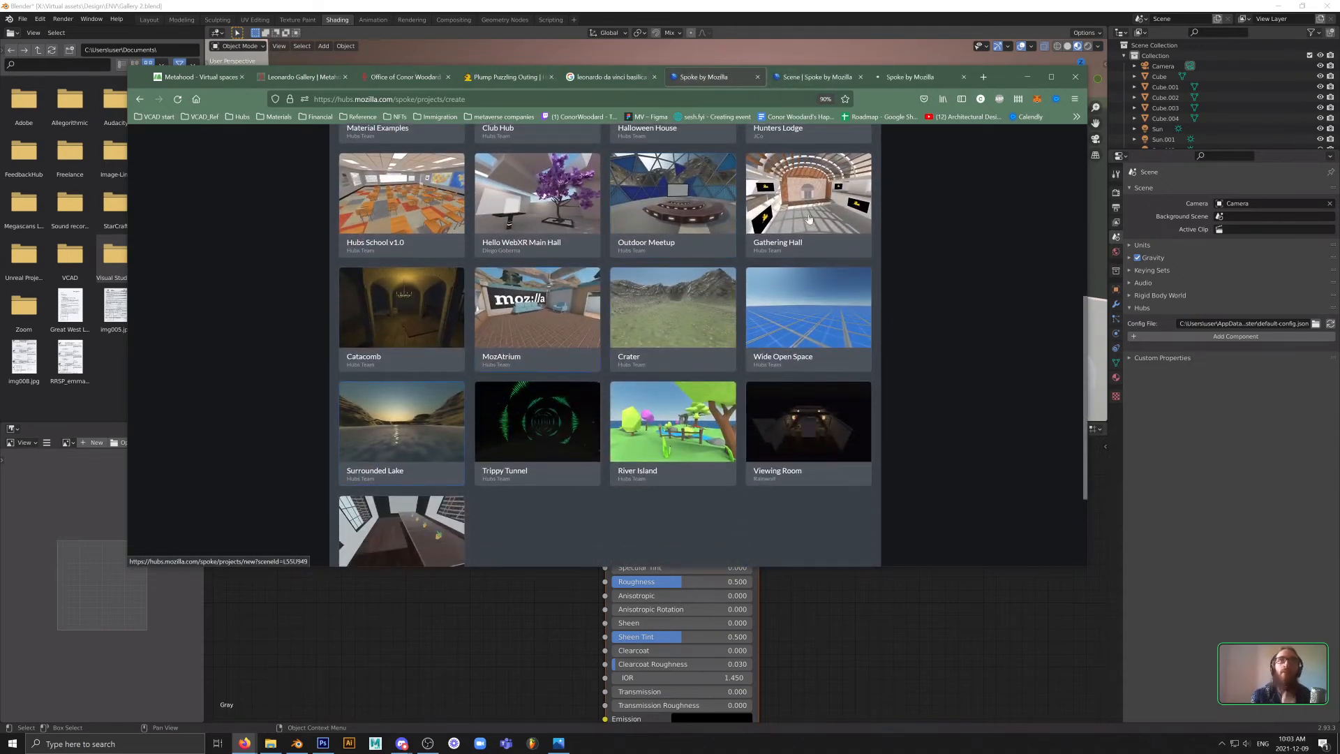
pyautogui.click(915, 77)
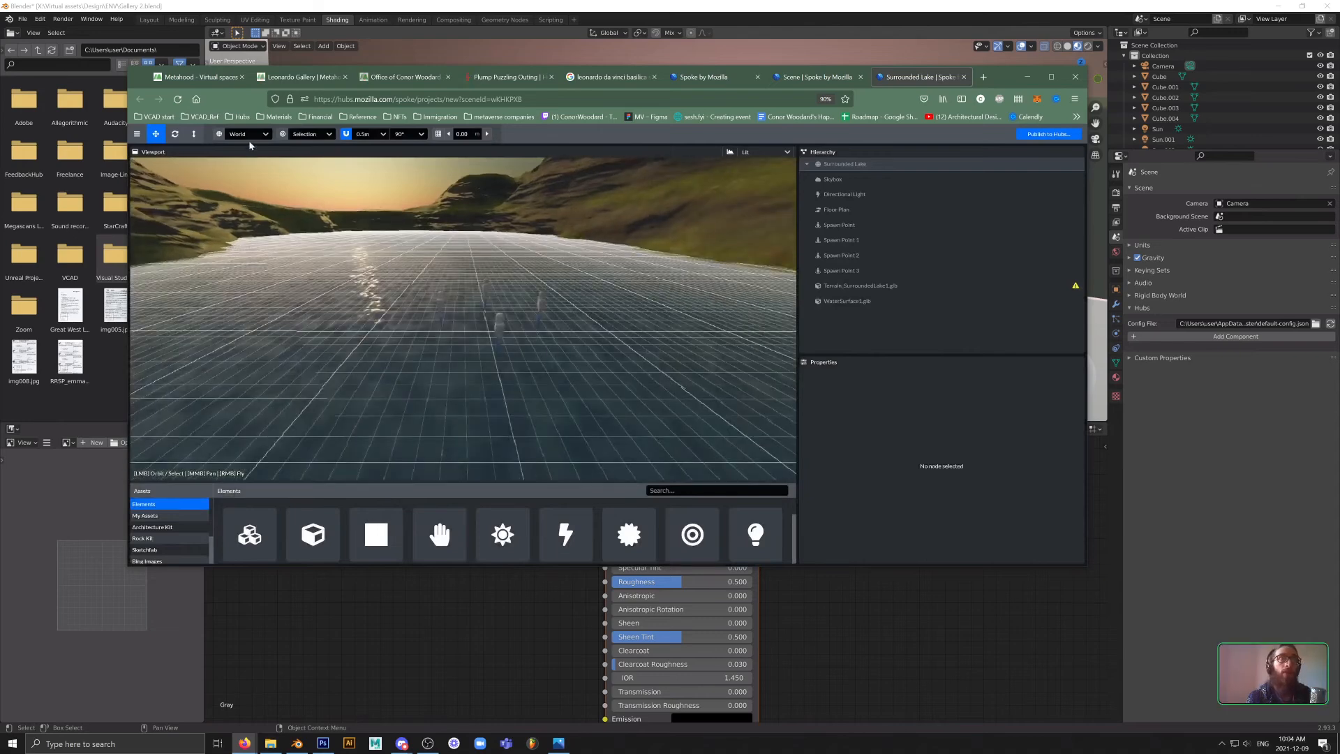
# - Hide the viewport grid in Surrounded Lake, look across the water and start publishing the scene to Hubs
pyautogui.click(437, 134)
pyautogui.moveTo(447, 296); pyautogui.dragTo(598, 416, button='middle')
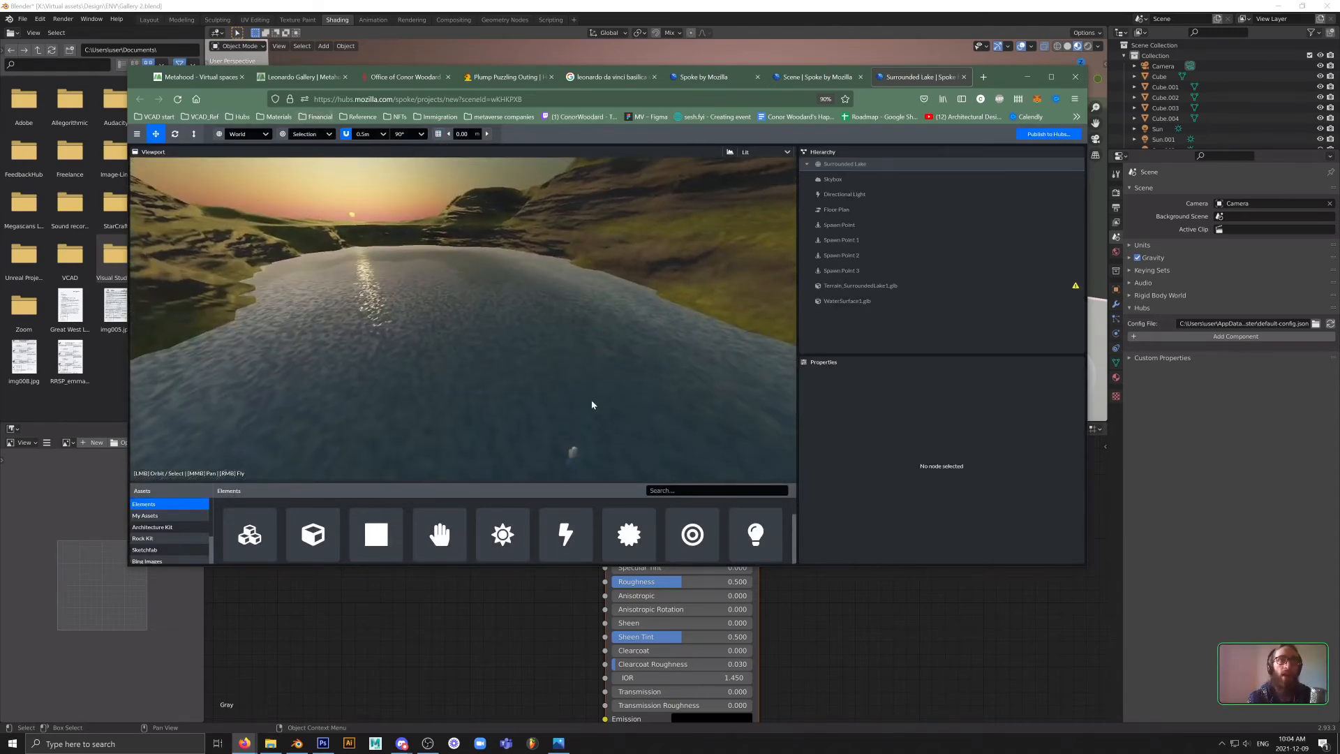
pyautogui.moveTo(592, 401); pyautogui.dragTo(505, 378)
pyautogui.scroll(5, 521, 300)
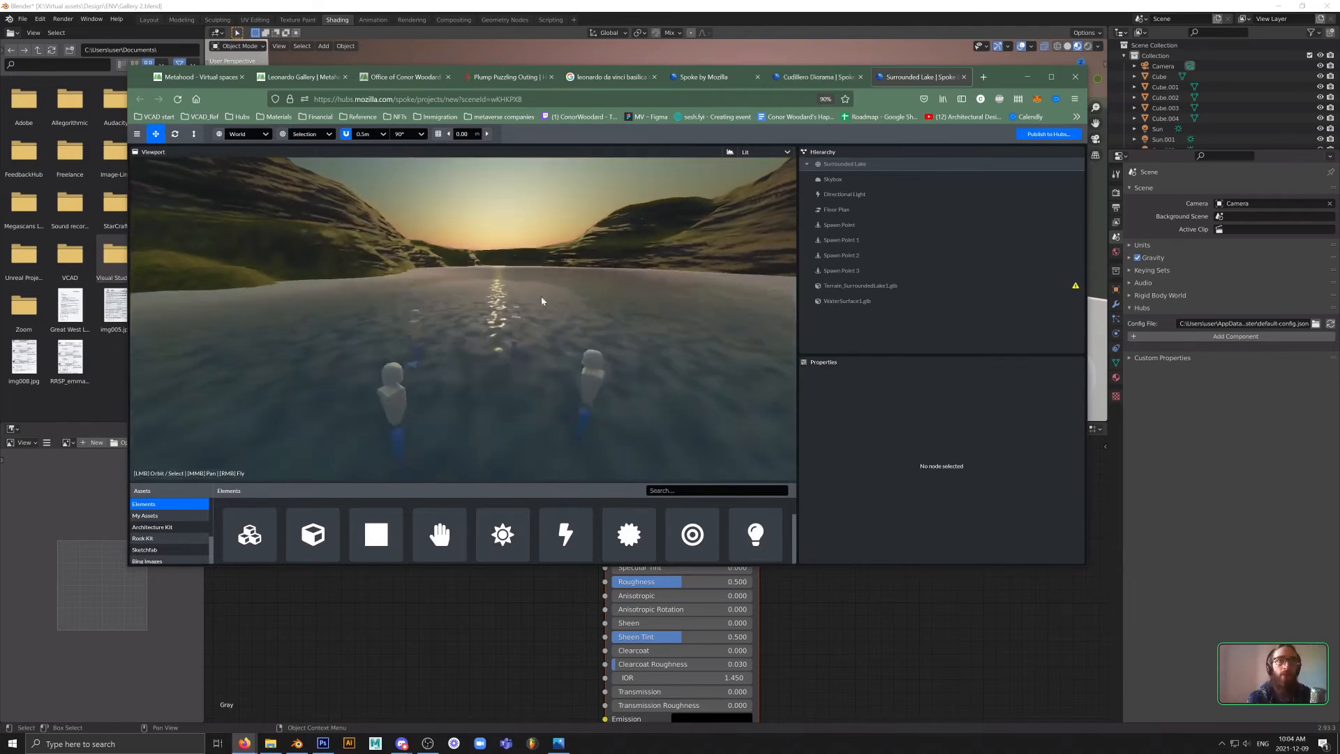
pyautogui.scroll(2, 543, 301)
pyautogui.click(1058, 135)
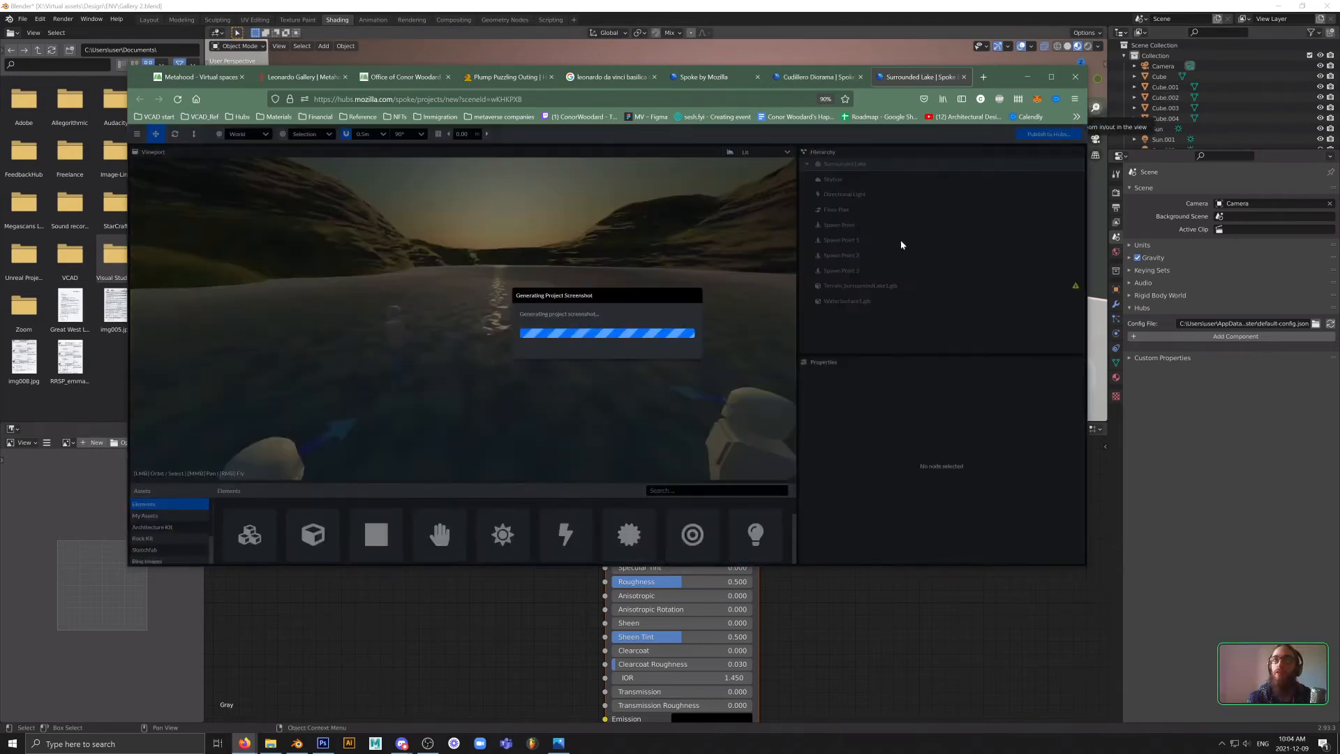
# - Switch to the Cudillero Diorama scene and examine its rooftops, pier, water and shoreline from several angles
pyautogui.hotkey('ctrl', 'shift', 'Tab')
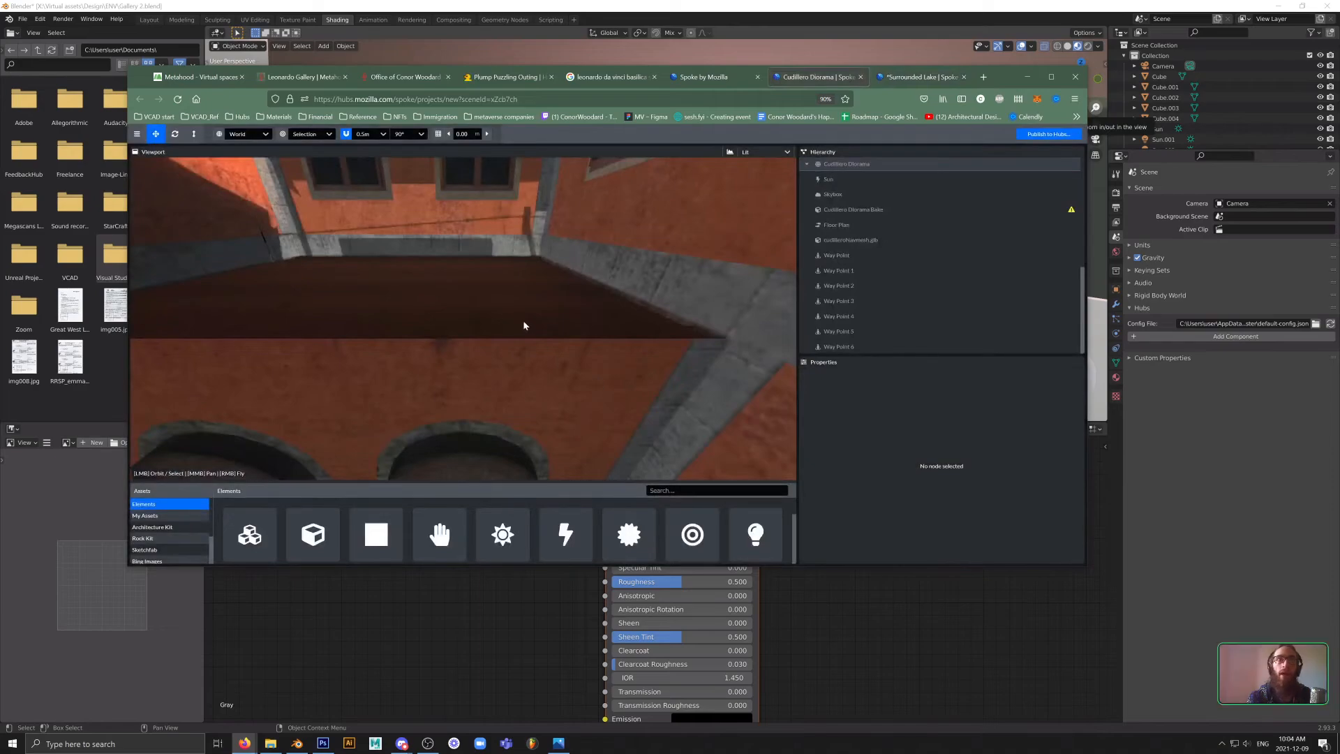
pyautogui.scroll(-5, 531, 316)
pyautogui.scroll(-8, 555, 307)
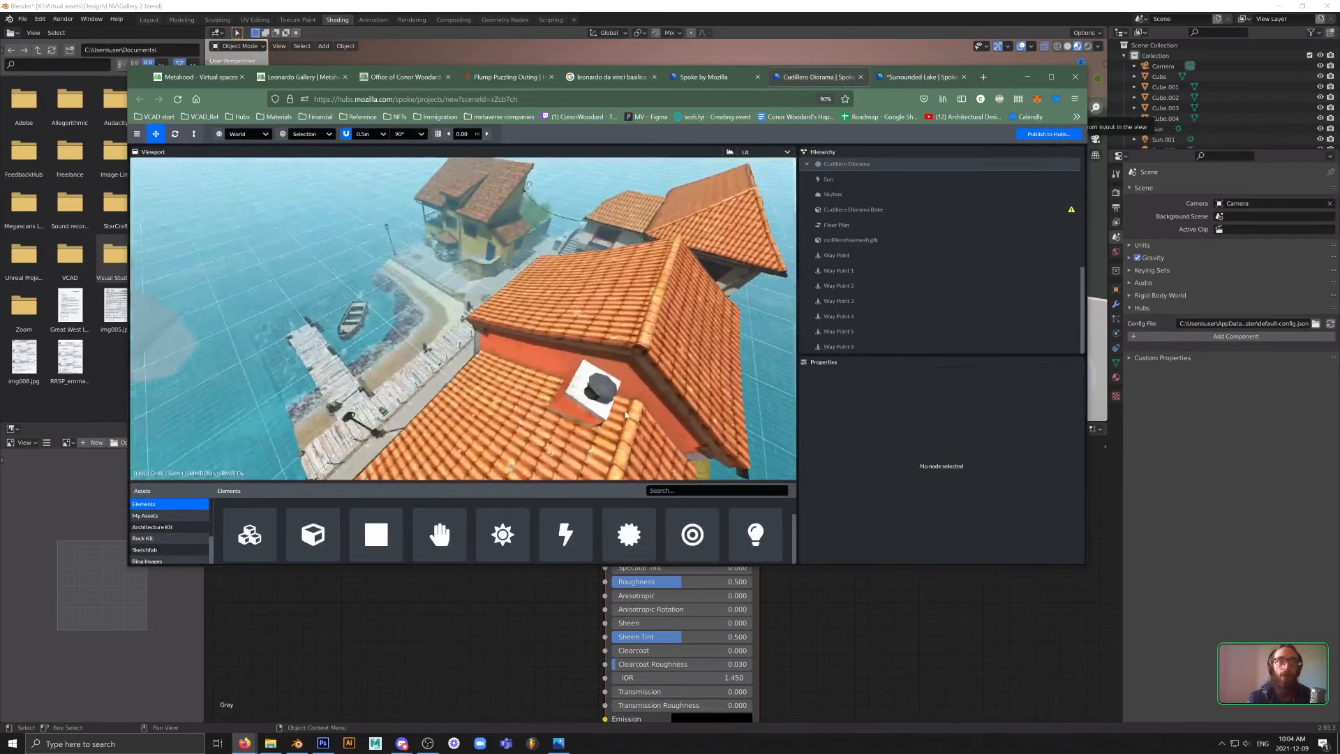
pyautogui.moveTo(709, 412); pyautogui.dragTo(719, 412)
pyautogui.moveTo(523, 307); pyautogui.dragTo(342, 320)
pyautogui.moveTo(475, 375); pyautogui.dragTo(419, 165)
pyautogui.moveTo(581, 394); pyautogui.dragTo(638, 369)
pyautogui.press('alt')
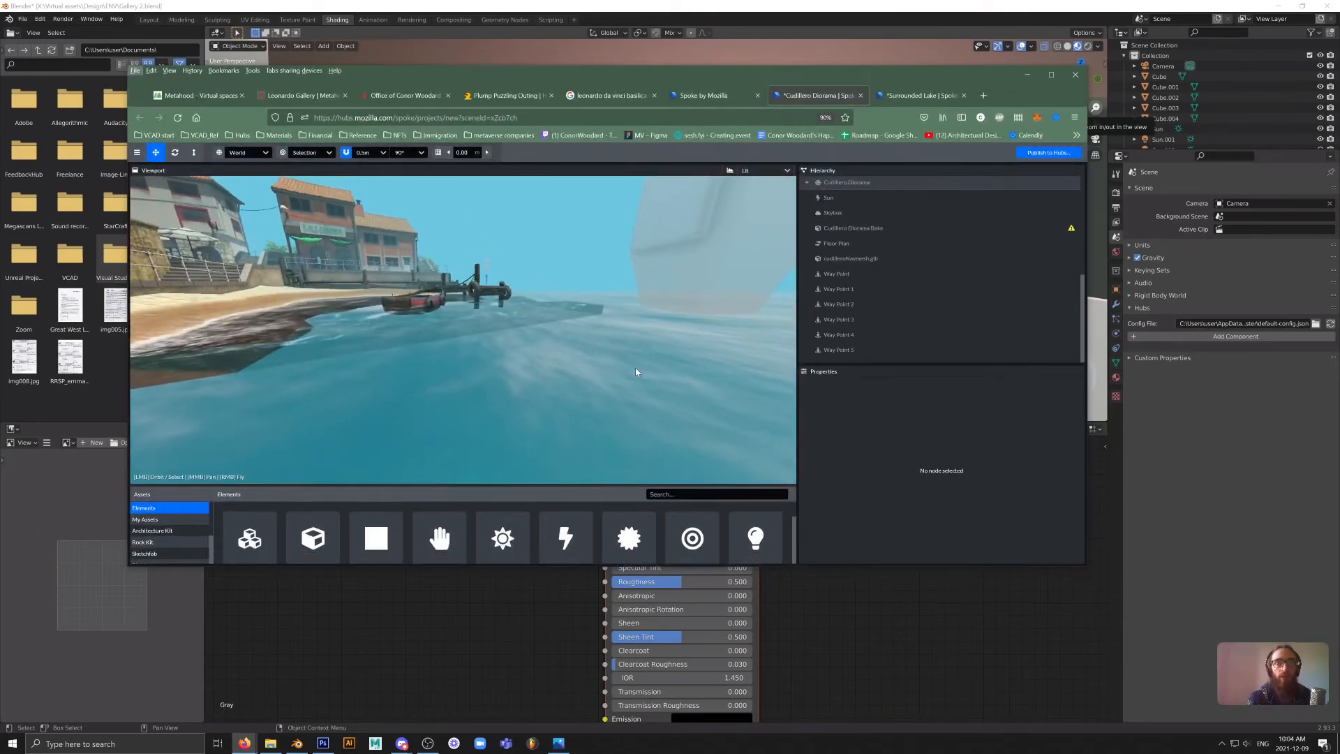
pyautogui.moveTo(458, 354); pyautogui.dragTo(351, 309)
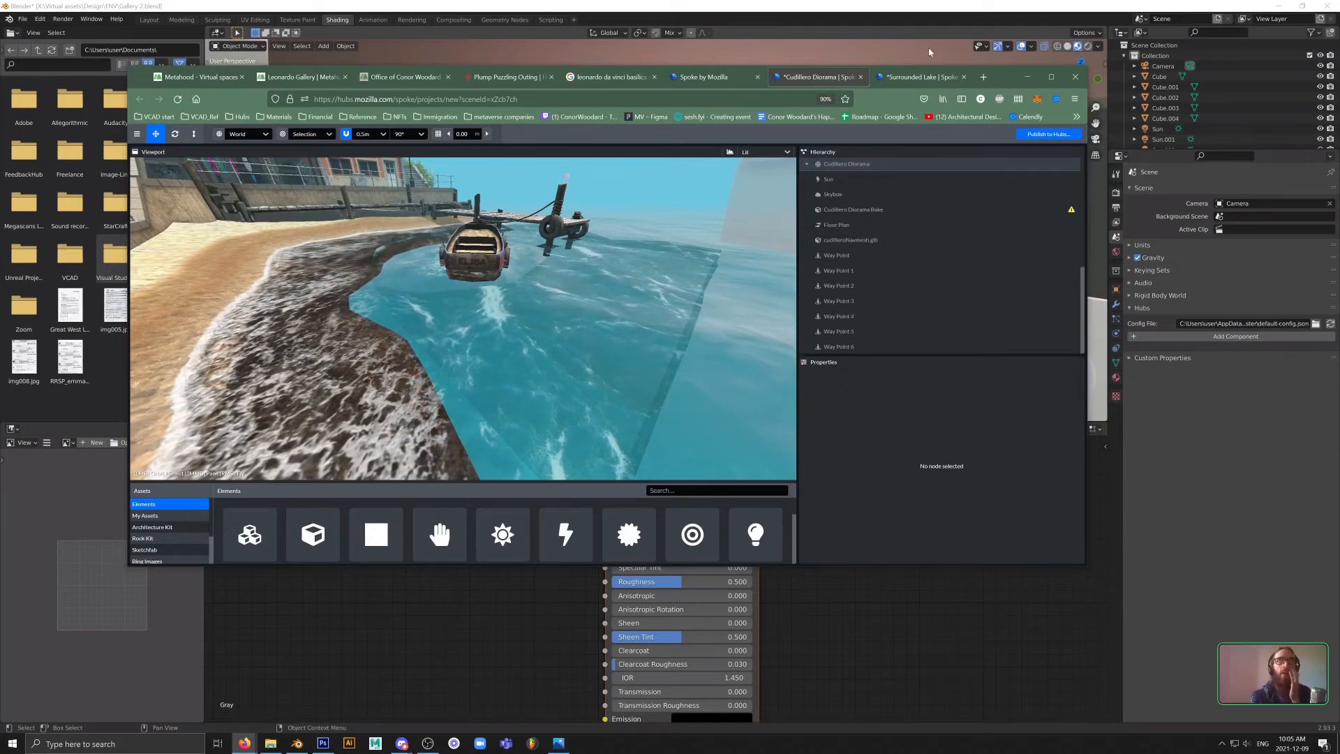
# - Return to the lake scene and save the project under the name Surrounded Lake
pyautogui.click(922, 77)
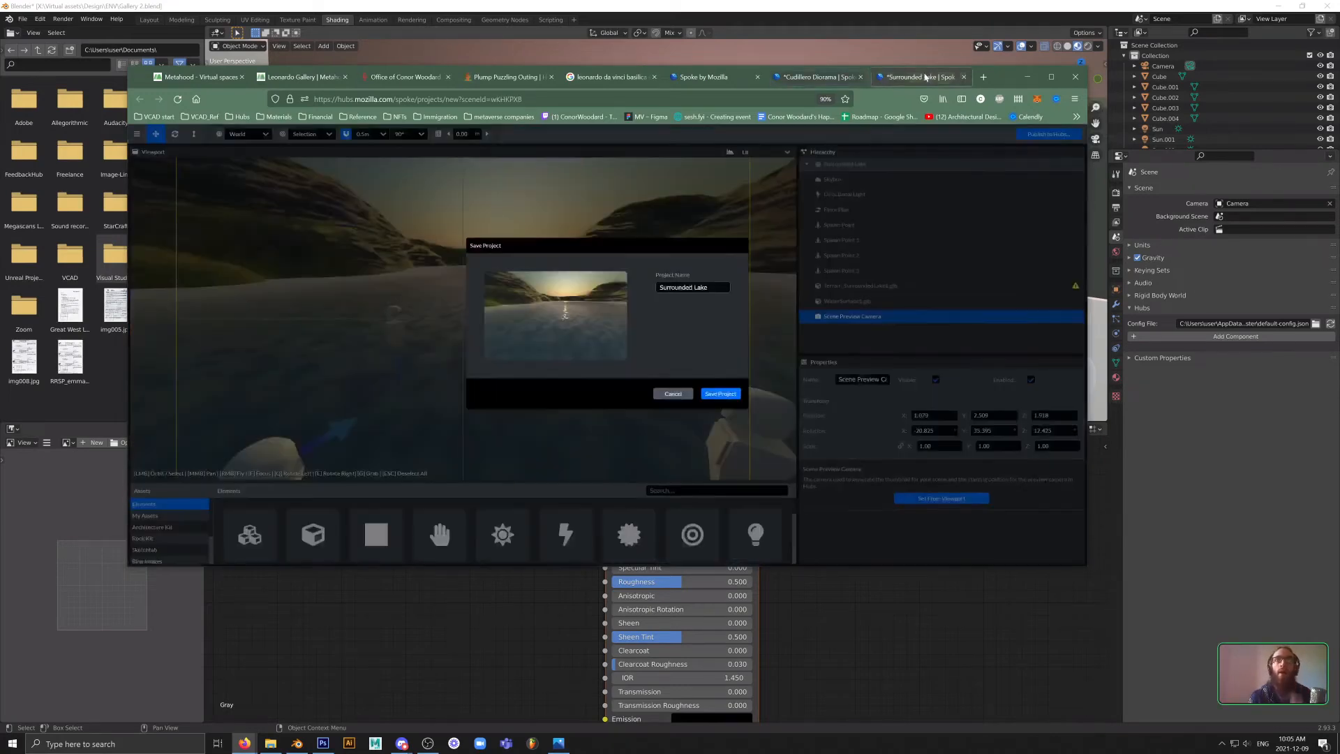
pyautogui.click(714, 394)
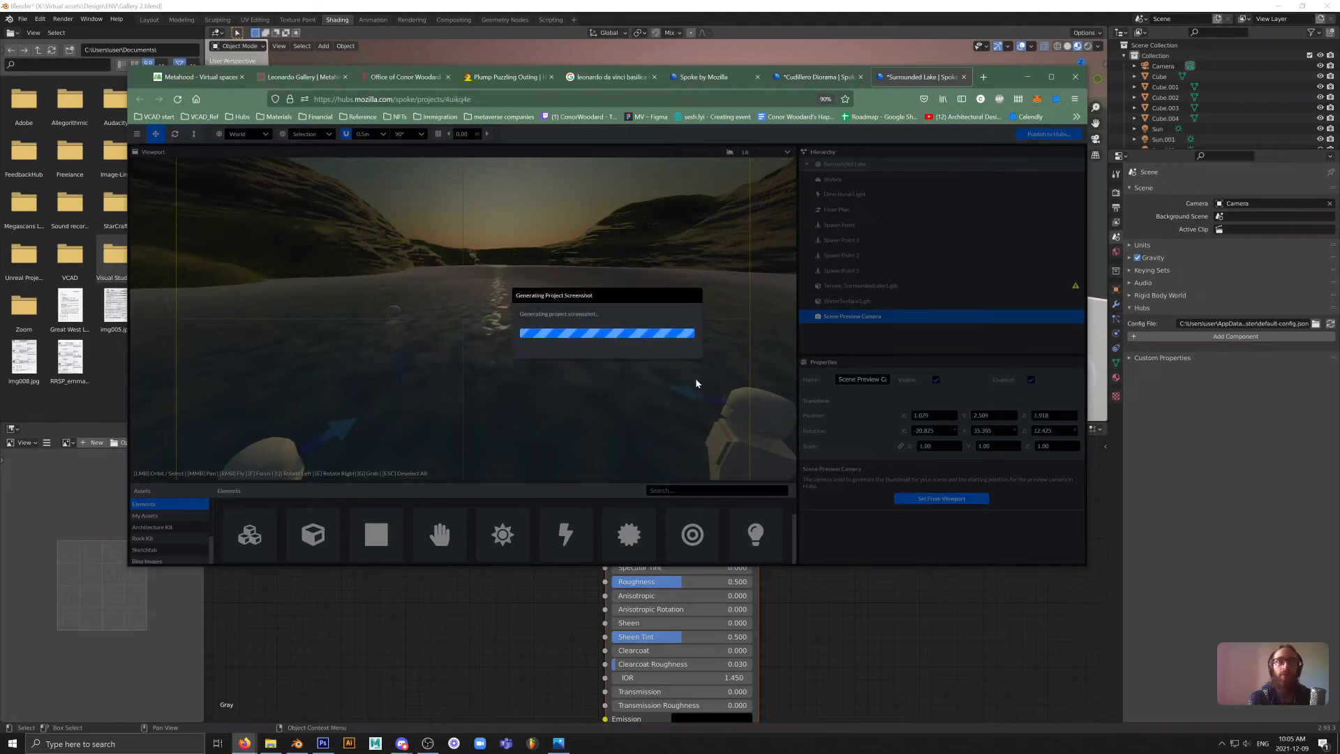
# - Go back to the Cudillero Diorama scene and inspect the properties of its baked model, Sun and Floor Plan
pyautogui.hotkey('ctrl', 'shift', 'Tab')
pyautogui.moveTo(527, 298); pyautogui.dragTo(307, 339)
pyautogui.moveTo(411, 317); pyautogui.dragTo(781, 237)
pyautogui.press('alt')
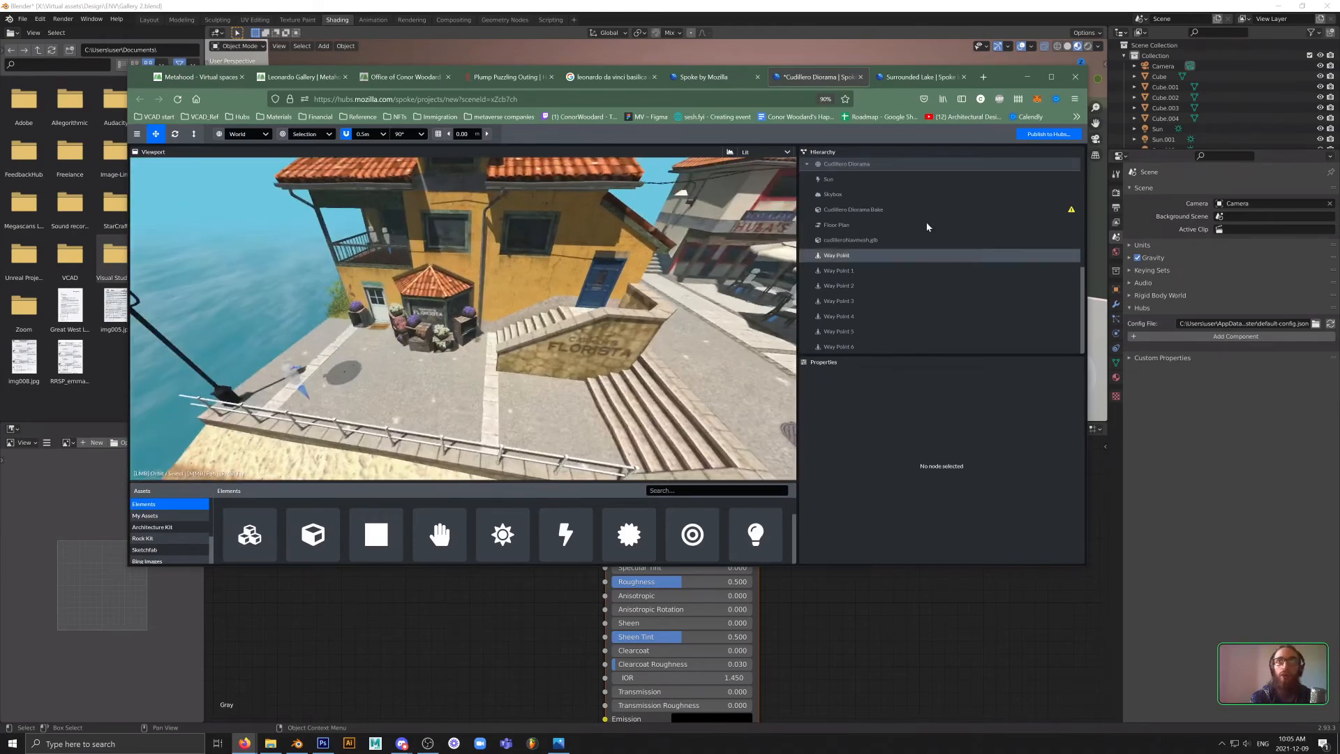
pyautogui.click(852, 210)
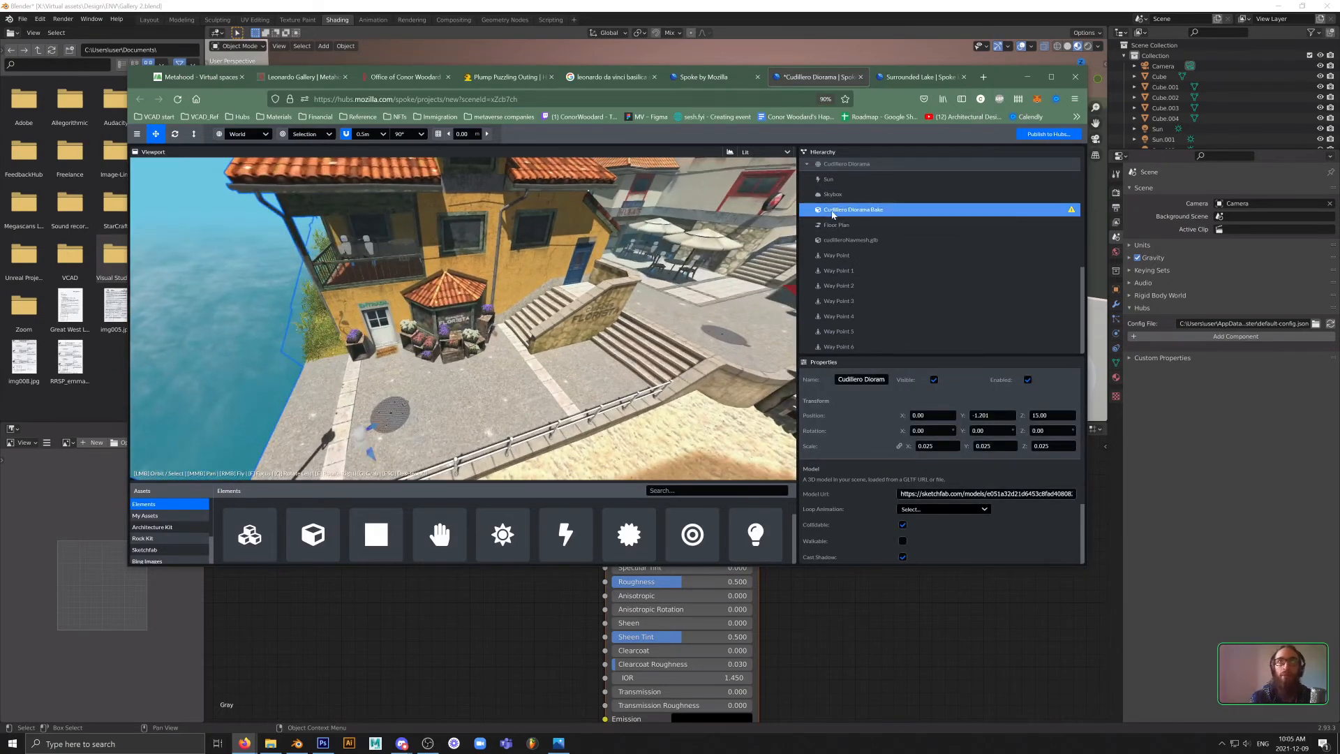
pyautogui.click(830, 180)
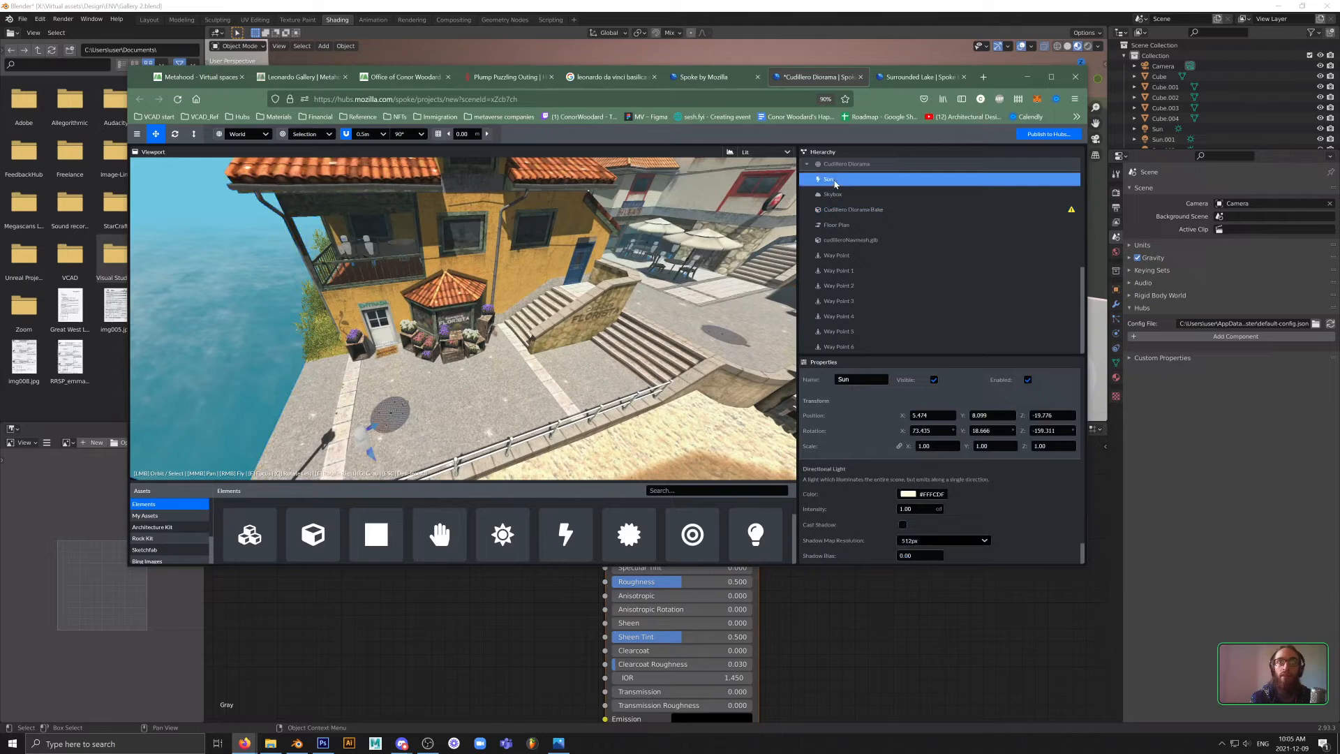
pyautogui.click(840, 227)
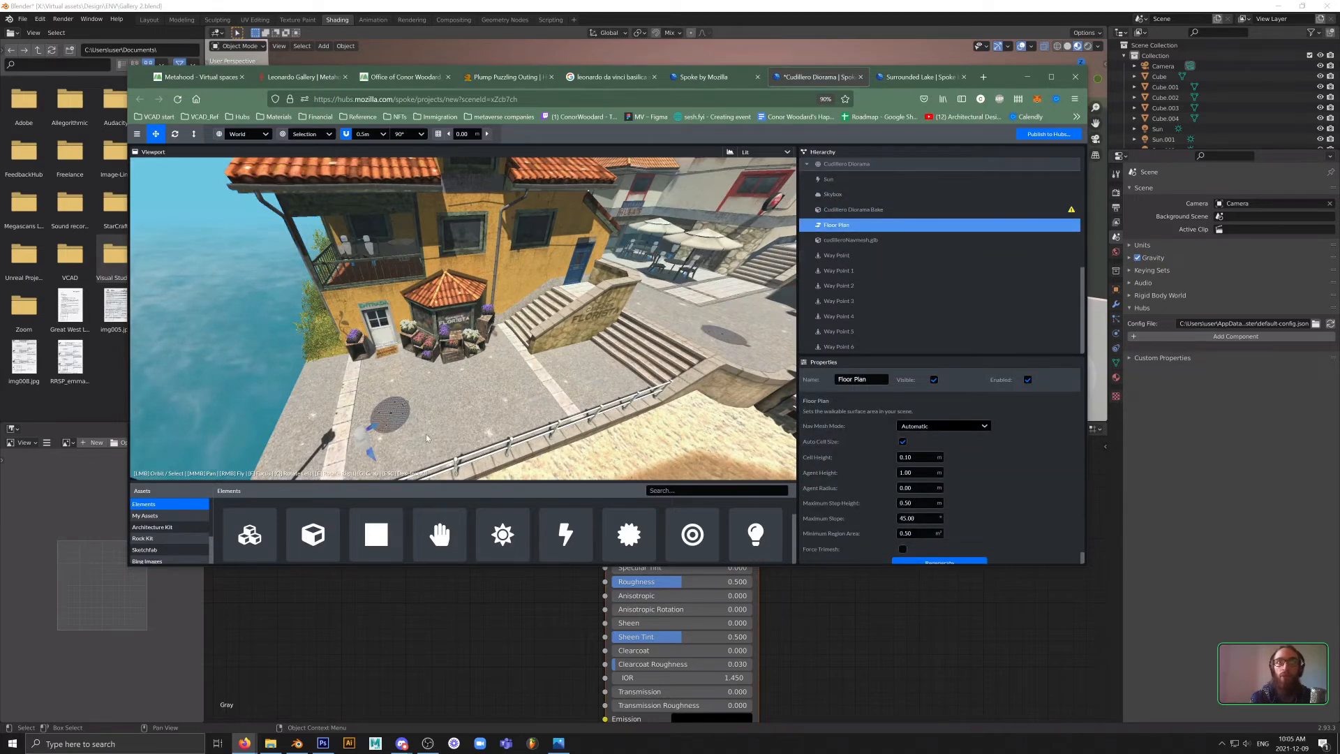
# - Inspect Way Point and Way Point 12 in the diorama and focus the view on the balcony seat
pyautogui.scroll(-5, 884, 267)
pyautogui.click(872, 293)
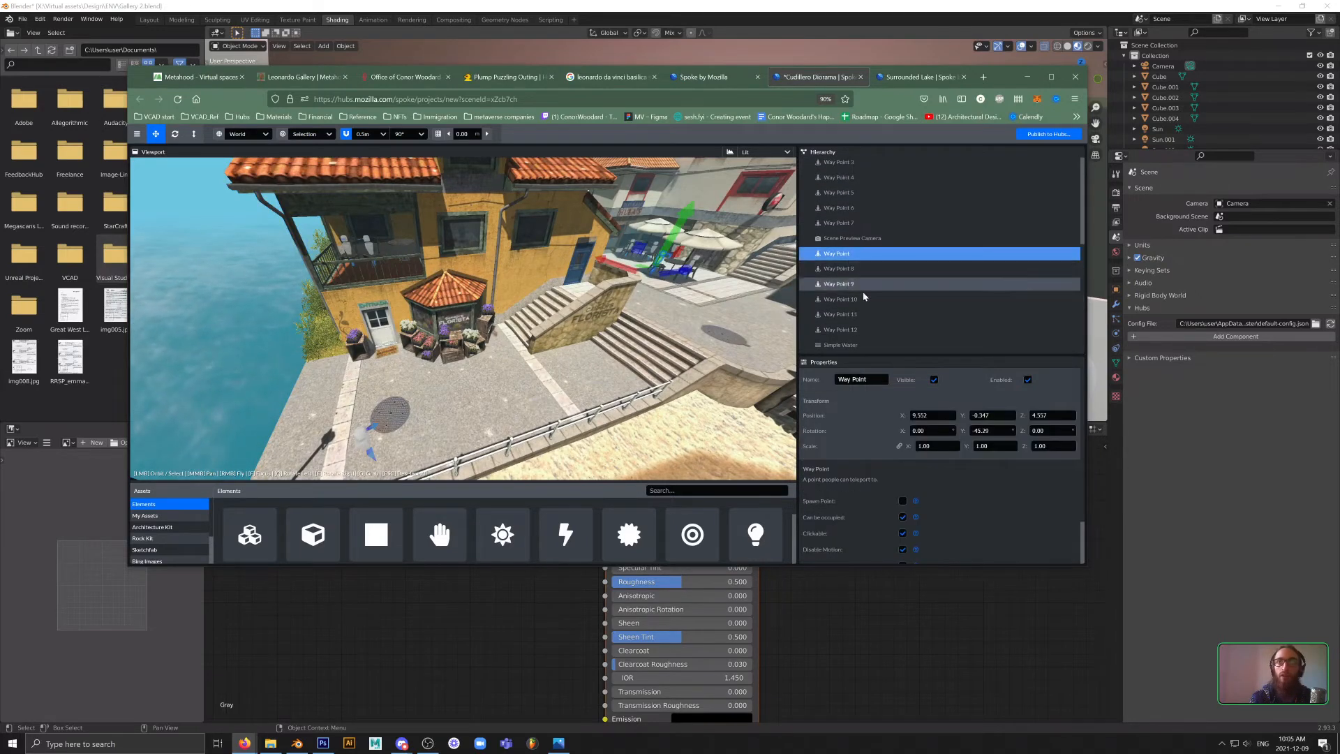
pyautogui.click(874, 328)
pyautogui.press('f')
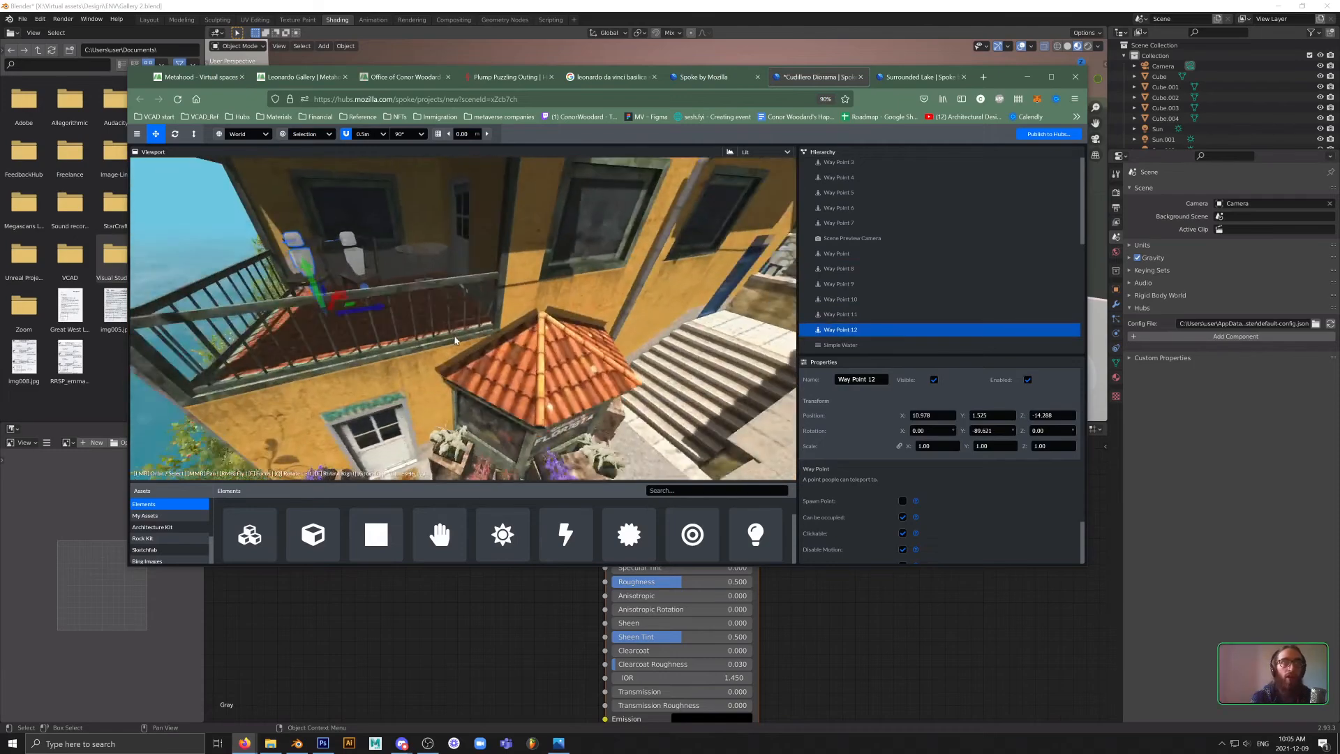
pyautogui.scroll(2, 503, 352)
pyautogui.moveTo(503, 352); pyautogui.dragTo(483, 307)
pyautogui.scroll(-3, 458, 303)
# - Save and publish the Surrounded Lake scene to Hubs, accepting the performance check and closing the published notice
pyautogui.hotkey('ctrl', 'Tab')
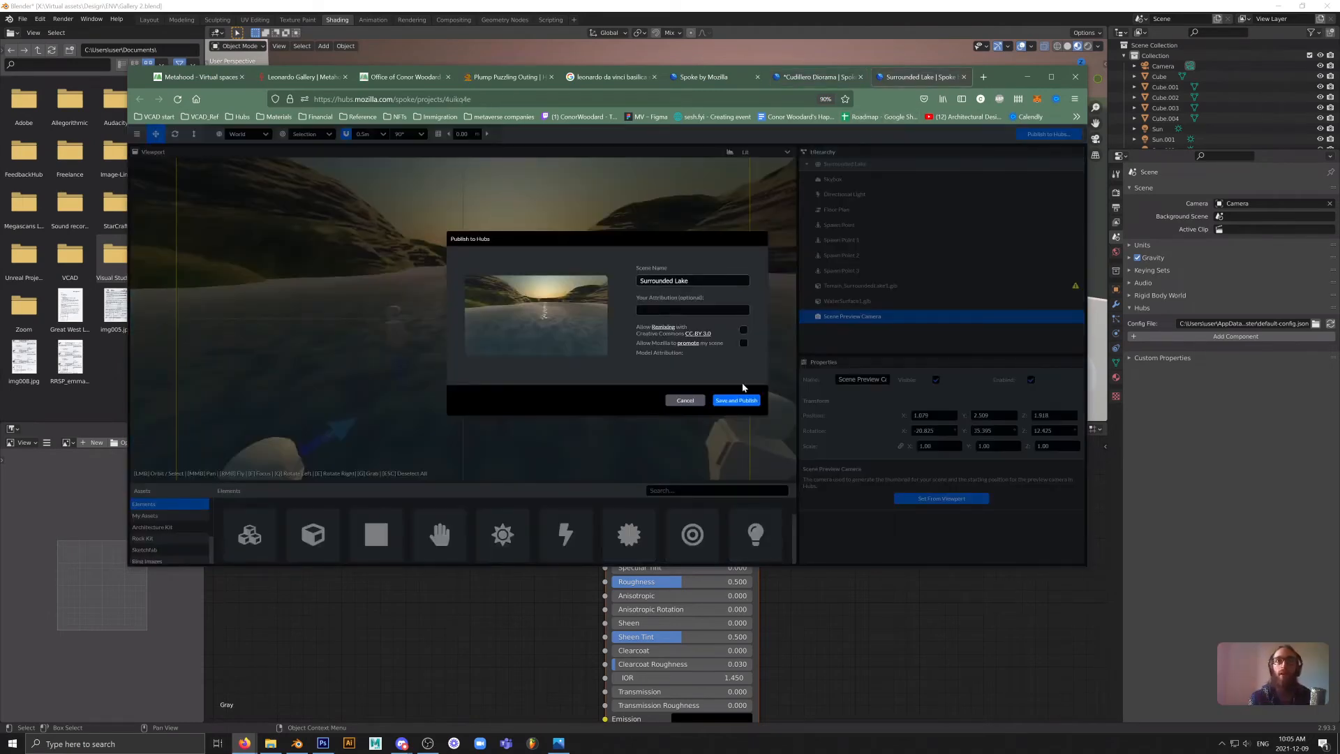
pyautogui.click(735, 402)
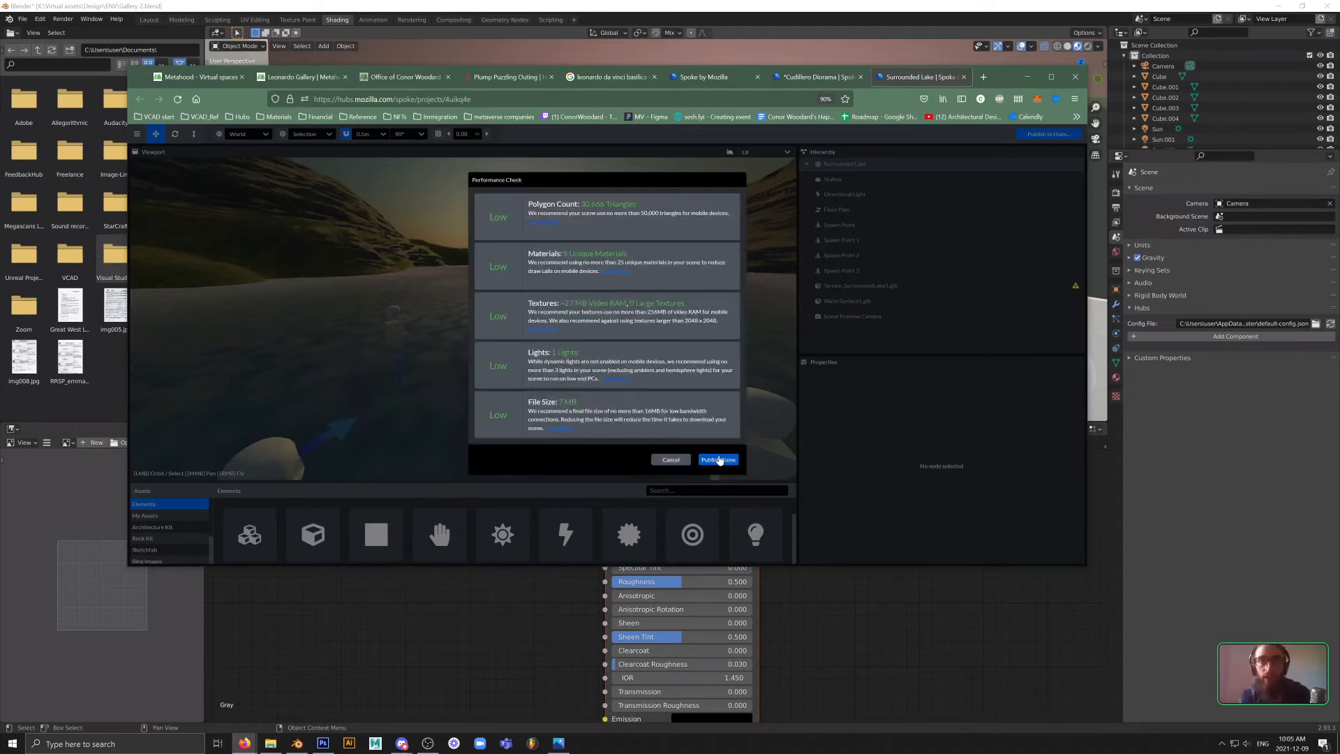
pyautogui.click(719, 459)
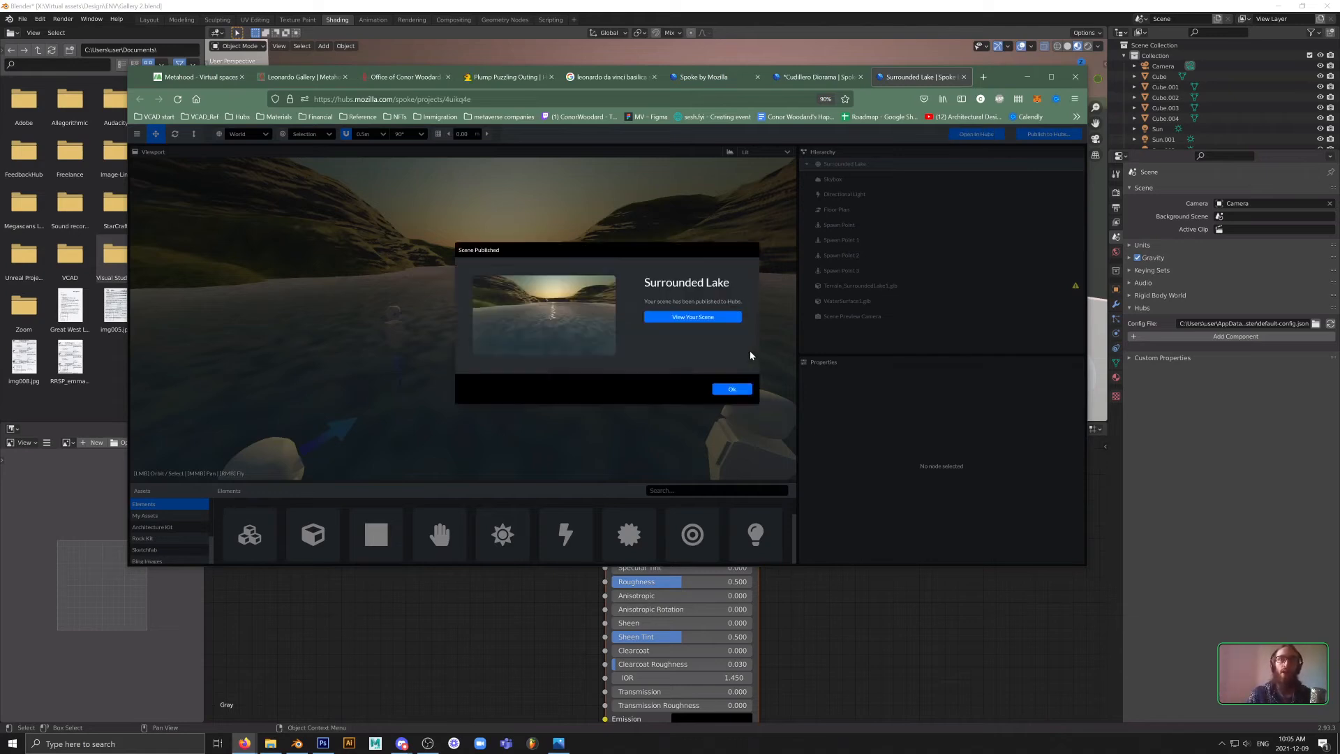
pyautogui.click(741, 391)
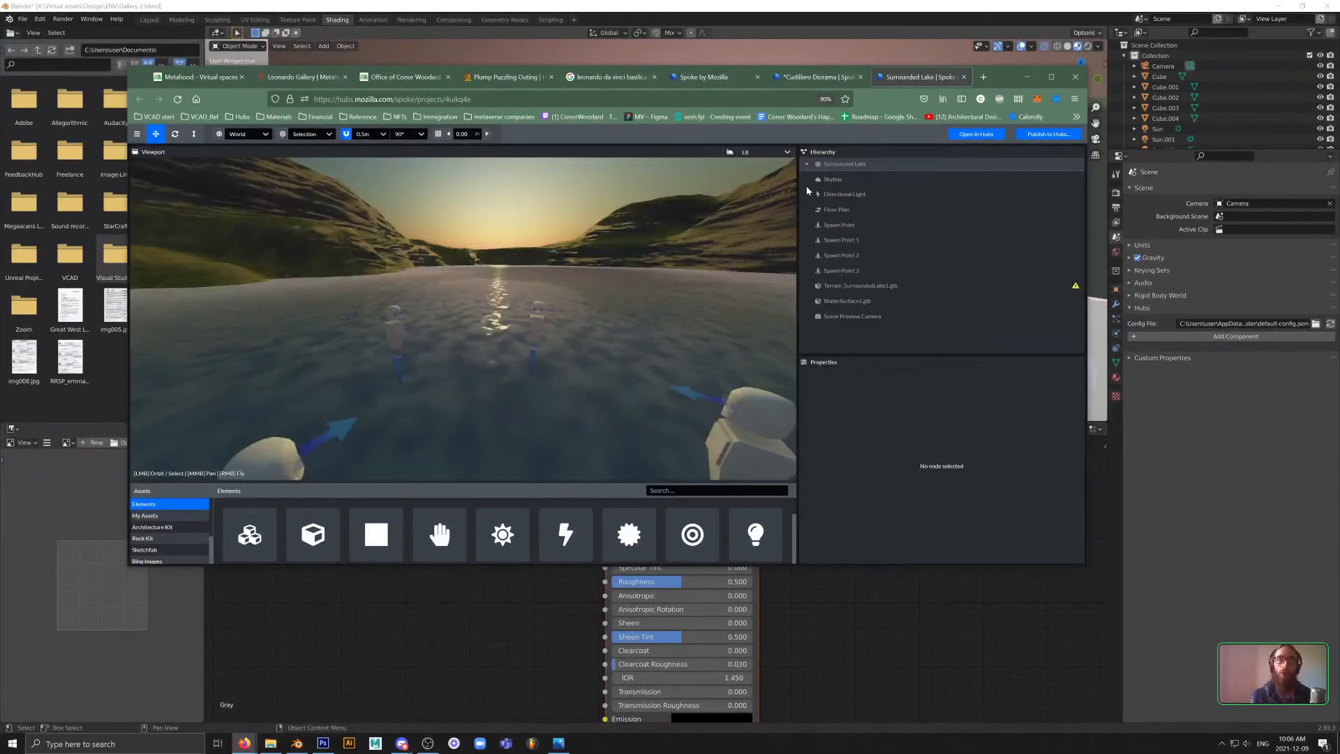
# - Show the Publish Scene From Blender form from the new-project page and return to the Cudillero Diorama scene
pyautogui.click(810, 77)
pyautogui.click(705, 76)
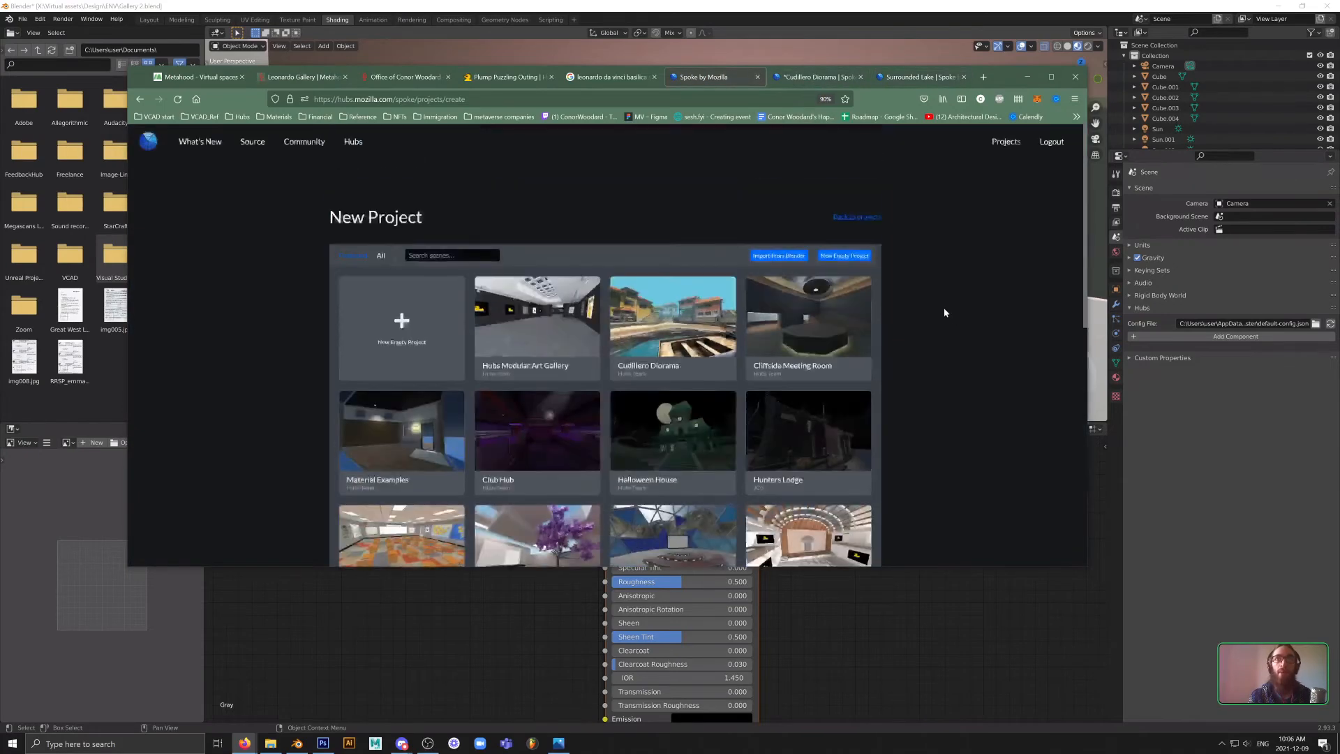
pyautogui.click(779, 256)
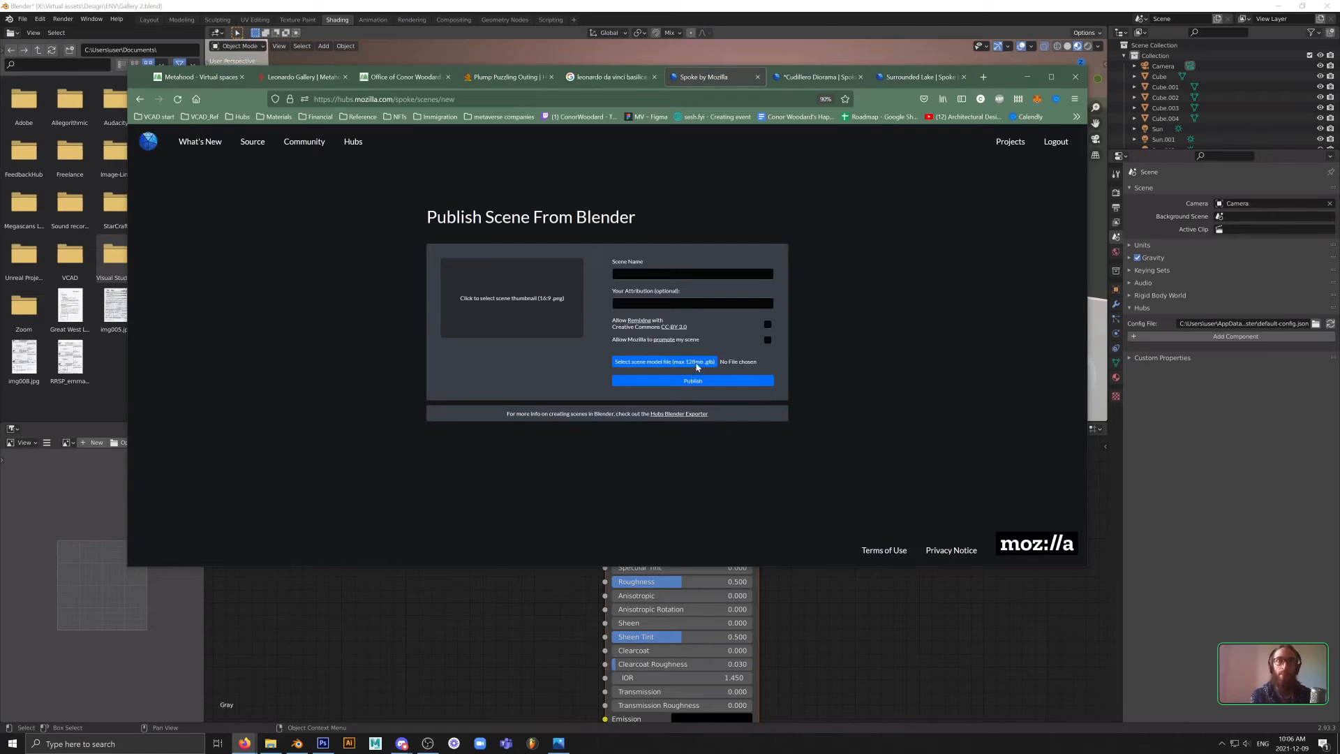
pyautogui.hotkey('ctrl', 'Tab')
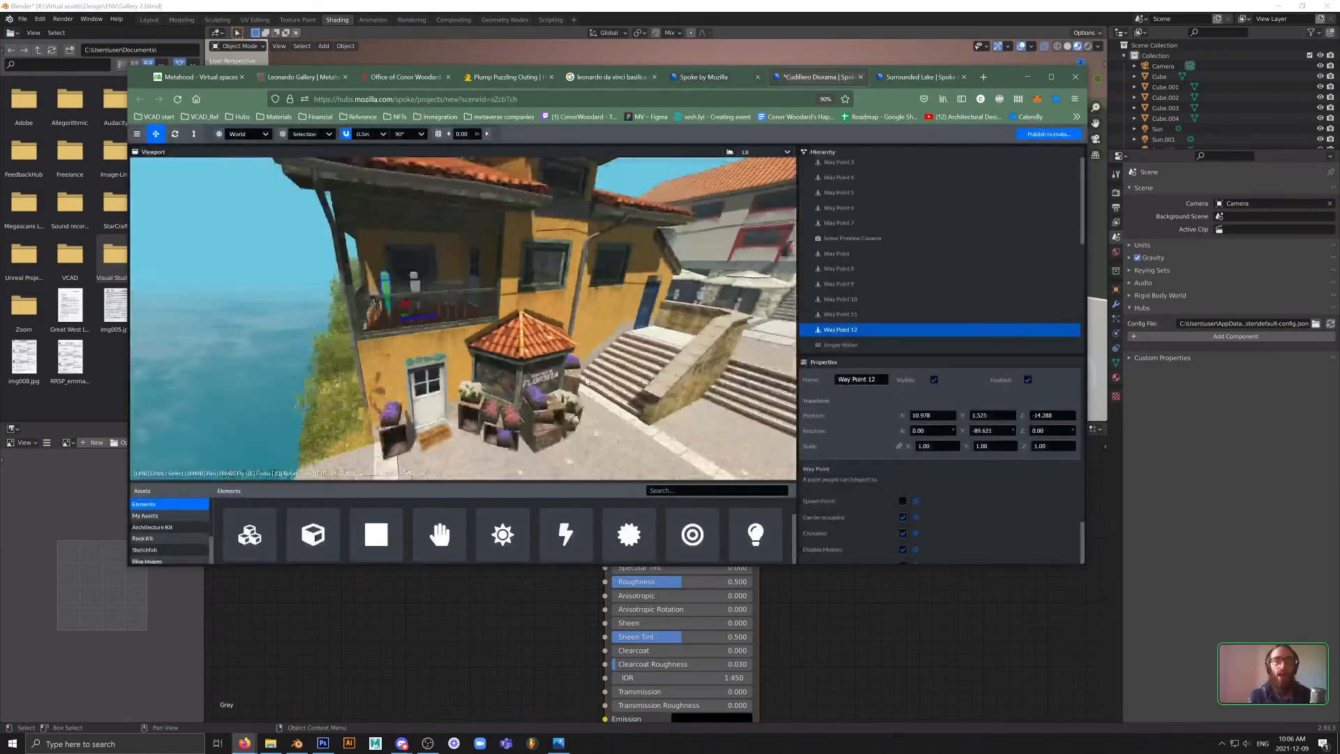
# - Place a Point Light element in front of the stone stairs in the Cudillero Diorama scene
pyautogui.scroll(-3, 454, 536)
pyautogui.scroll(-2, 453, 536)
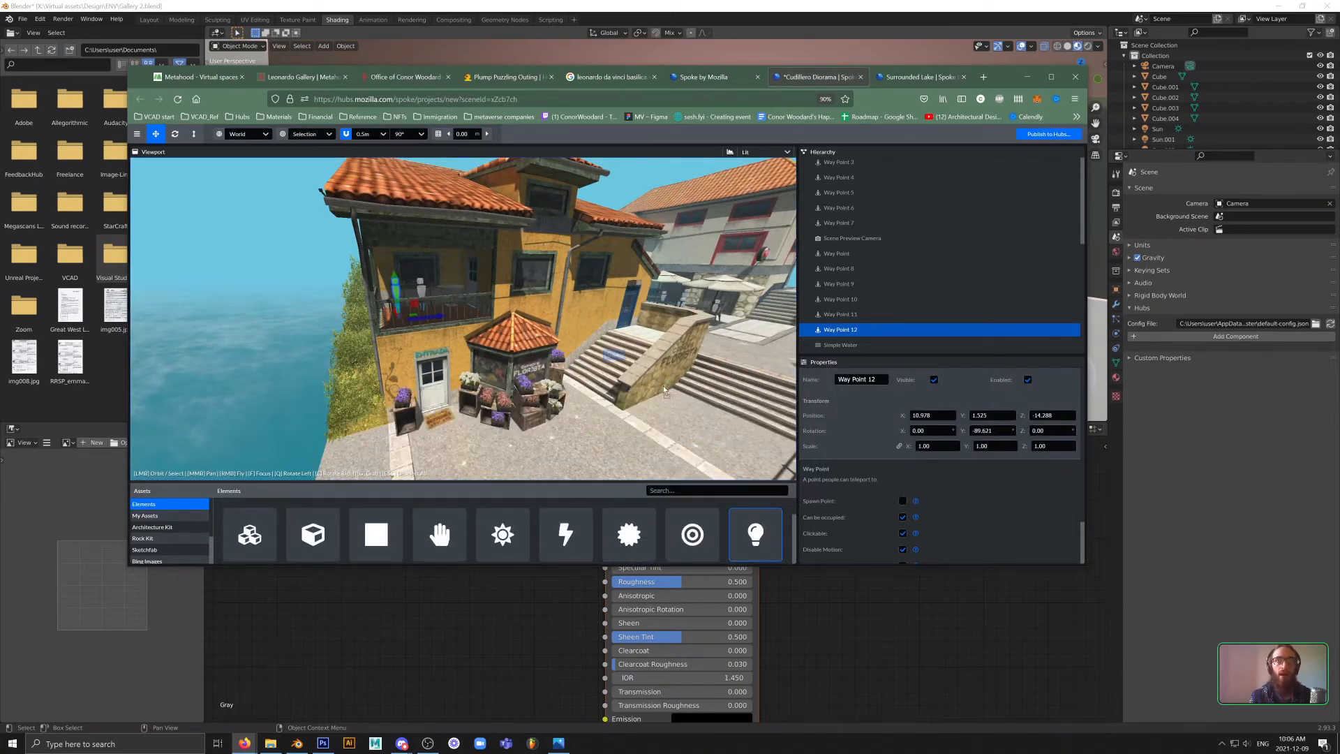
pyautogui.click(674, 396)
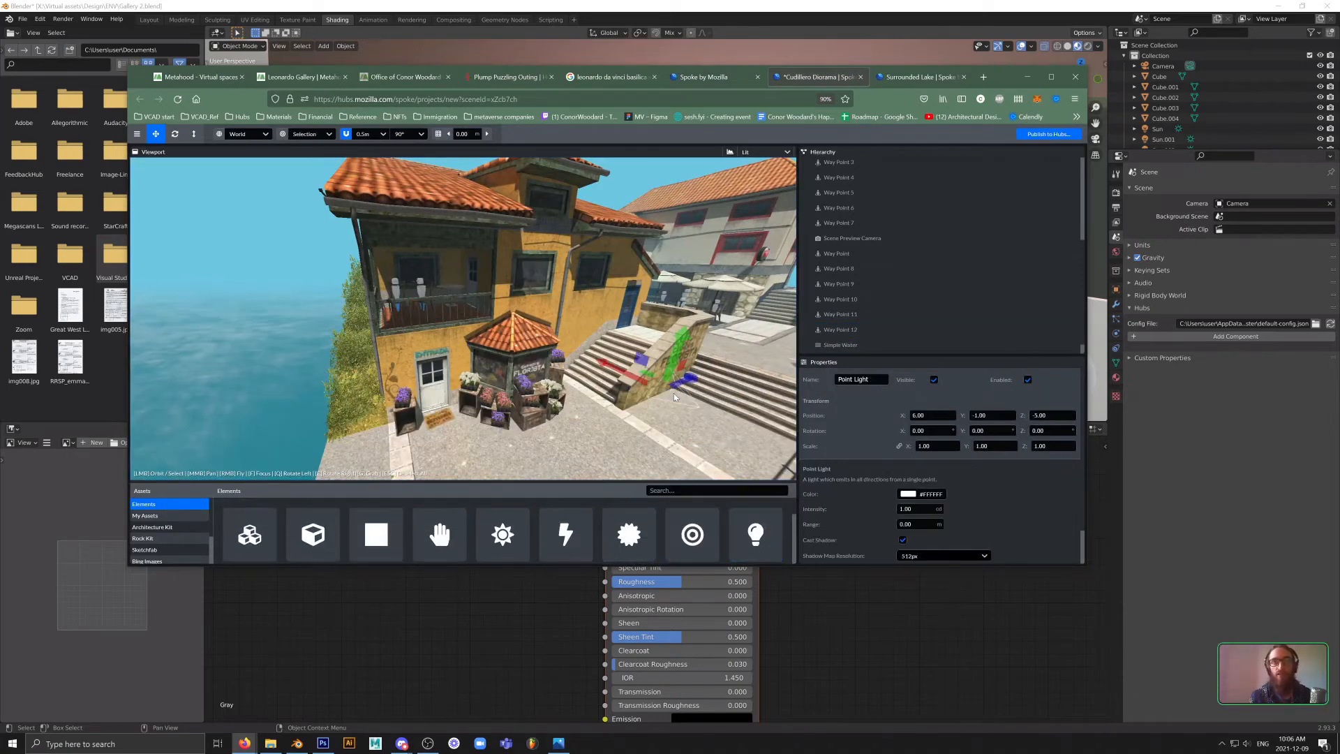
pyautogui.moveTo(675, 368); pyautogui.dragTo(586, 288)
pyautogui.moveTo(635, 337); pyautogui.dragTo(491, 345)
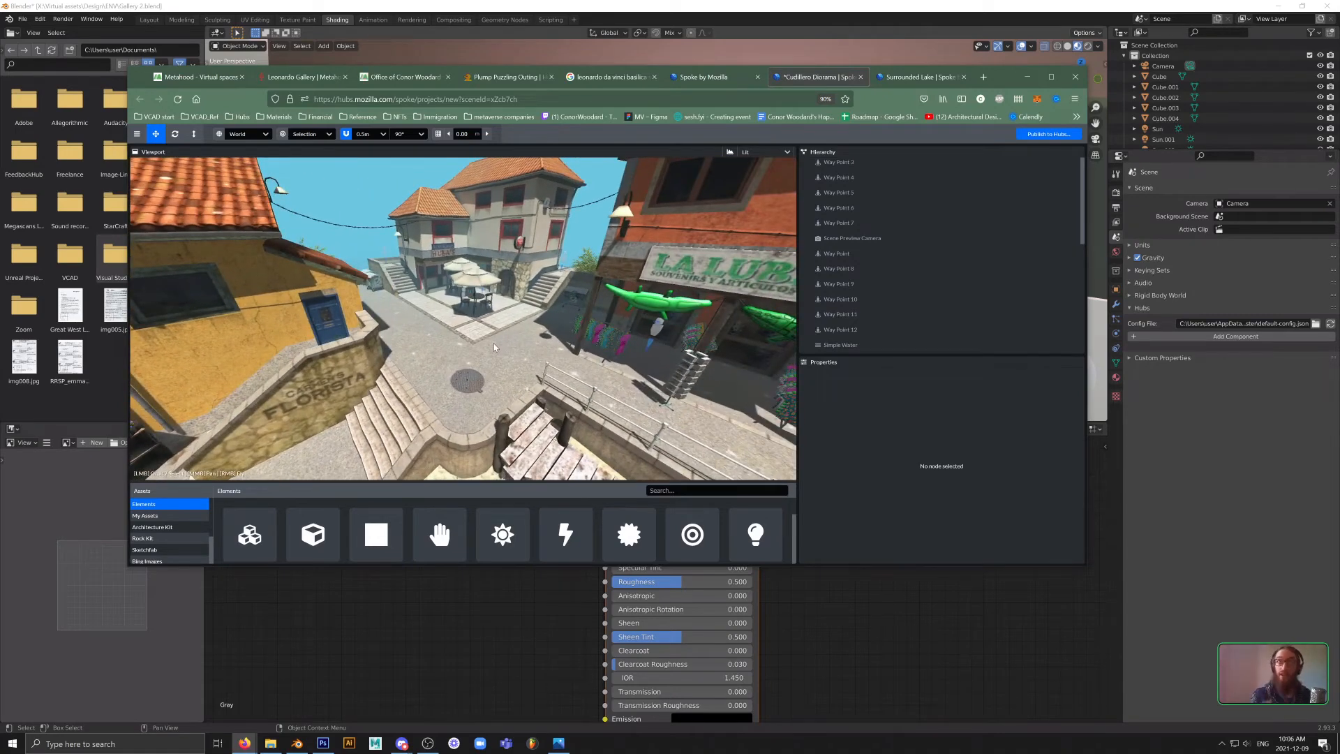
# - Review the square in the Cudillero Diorama and the Publish Scene From Blender form, including its scene thumbnail option
pyautogui.hotkey('ctrl', 'shift', 'Tab')
pyautogui.hotkey('ctrl', 'Tab')
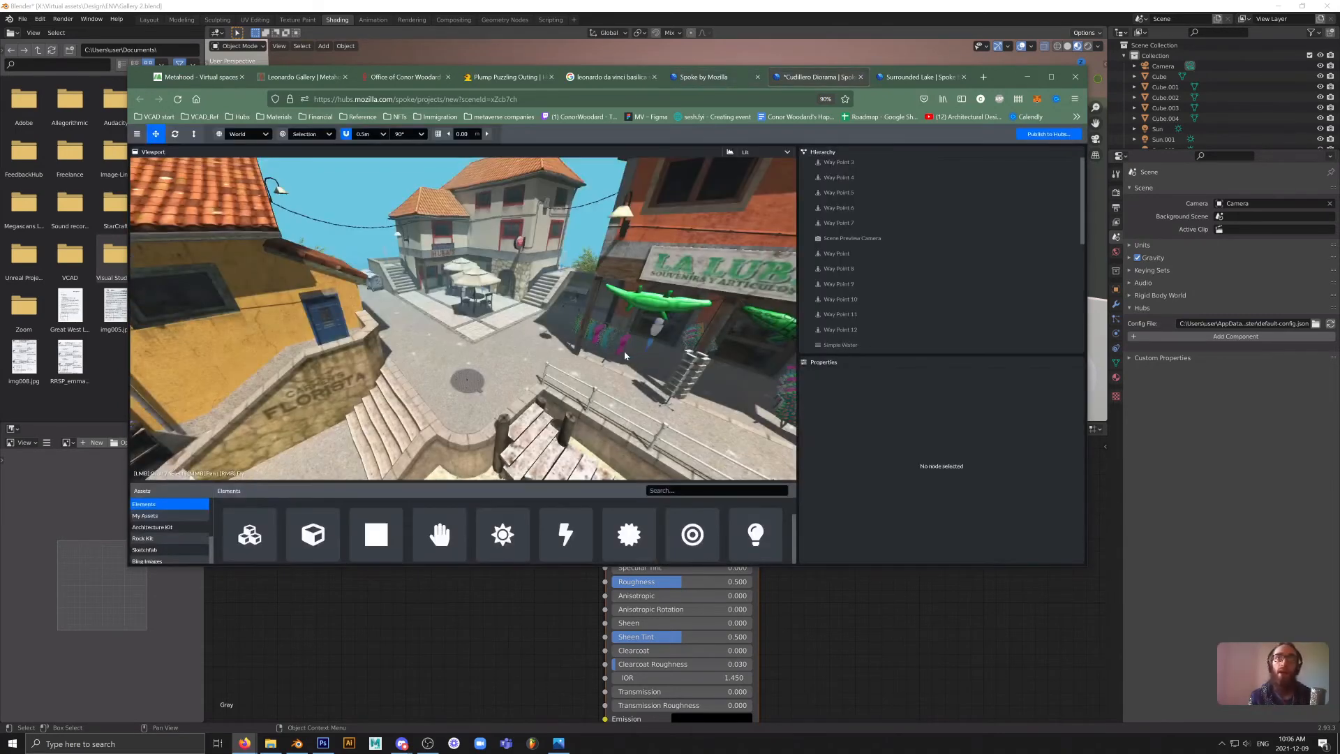
pyautogui.moveTo(627, 355)
pyautogui.mouseDown()
pyautogui.moveTo(660, 332)
pyautogui.moveTo(603, 345)
pyautogui.mouseUp()
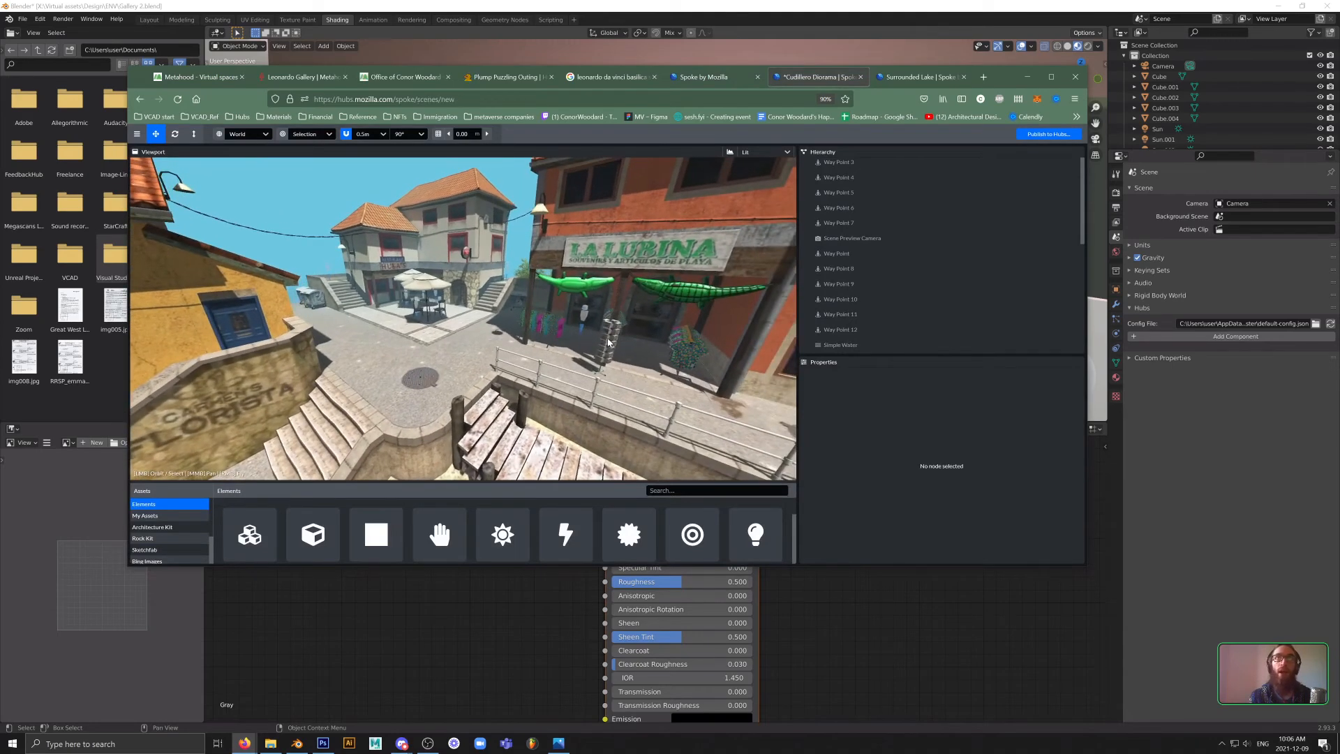
pyautogui.hotkey('ctrl', 'shift', 'Tab')
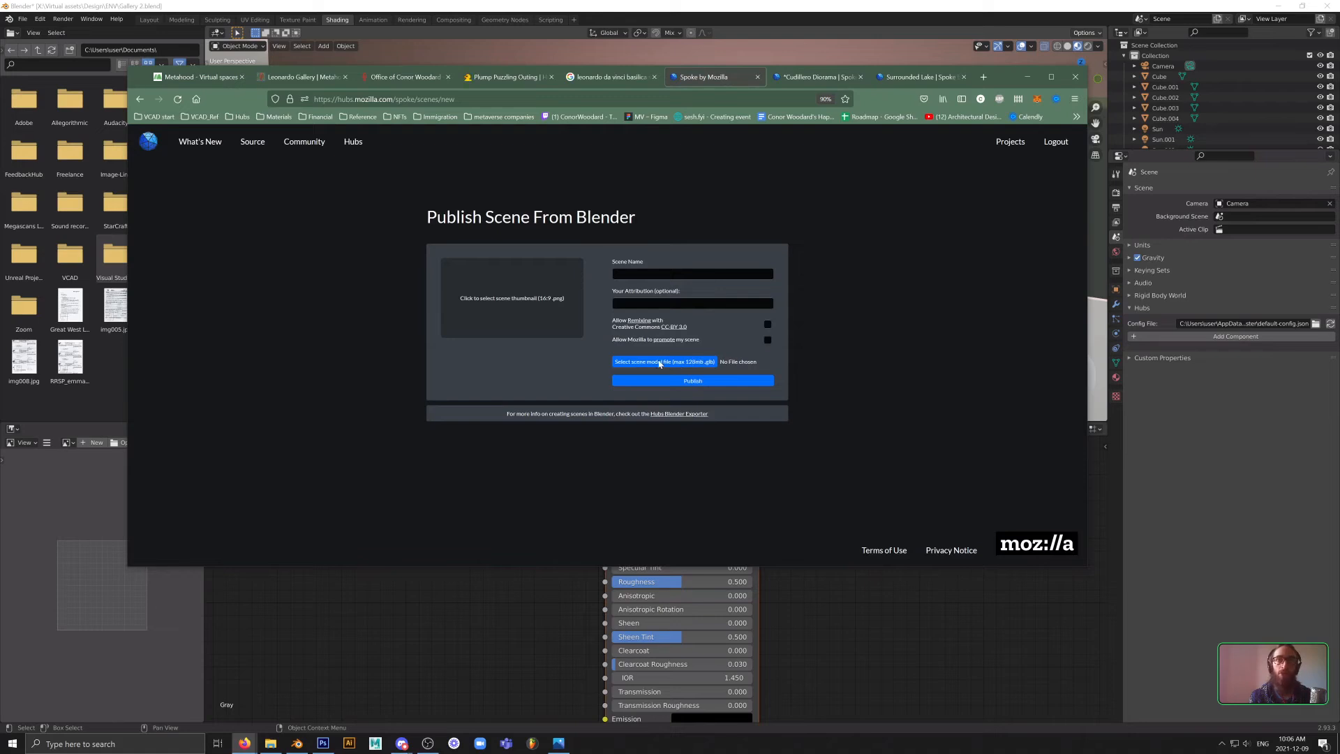
pyautogui.click(497, 281)
pyautogui.press('Escape')
pyautogui.moveTo(494, 218); pyautogui.dragTo(651, 218)
pyautogui.click(705, 236)
# - Compare the Surrounded Lake scene with the Cudillero Diorama scene
pyautogui.hotkey('ctrl', 'Tab')
pyautogui.hotkey('ctrl', 'Tab')
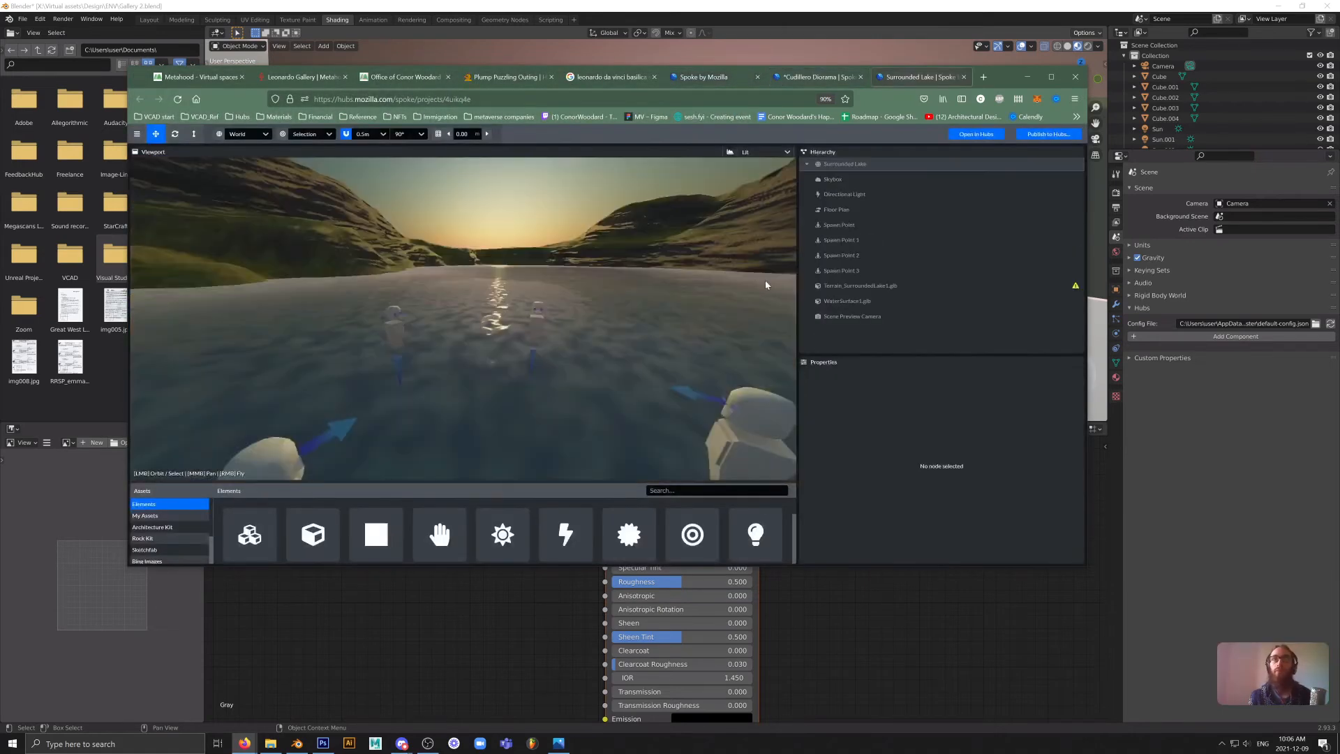
pyautogui.hotkey('ctrl', 'Tab')
pyautogui.hotkey('ctrl', 'shift', 'Tab')
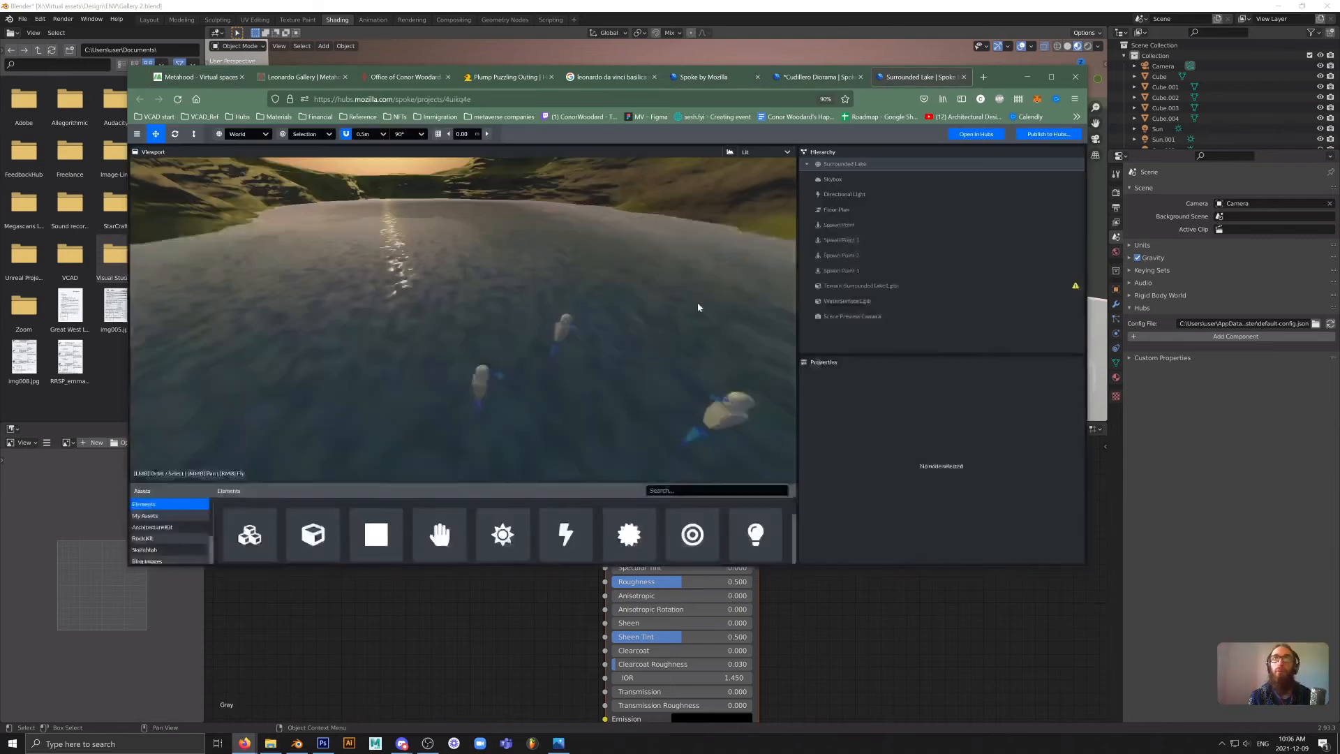
pyautogui.hotkey('ctrl', 'shift', 'Tab')
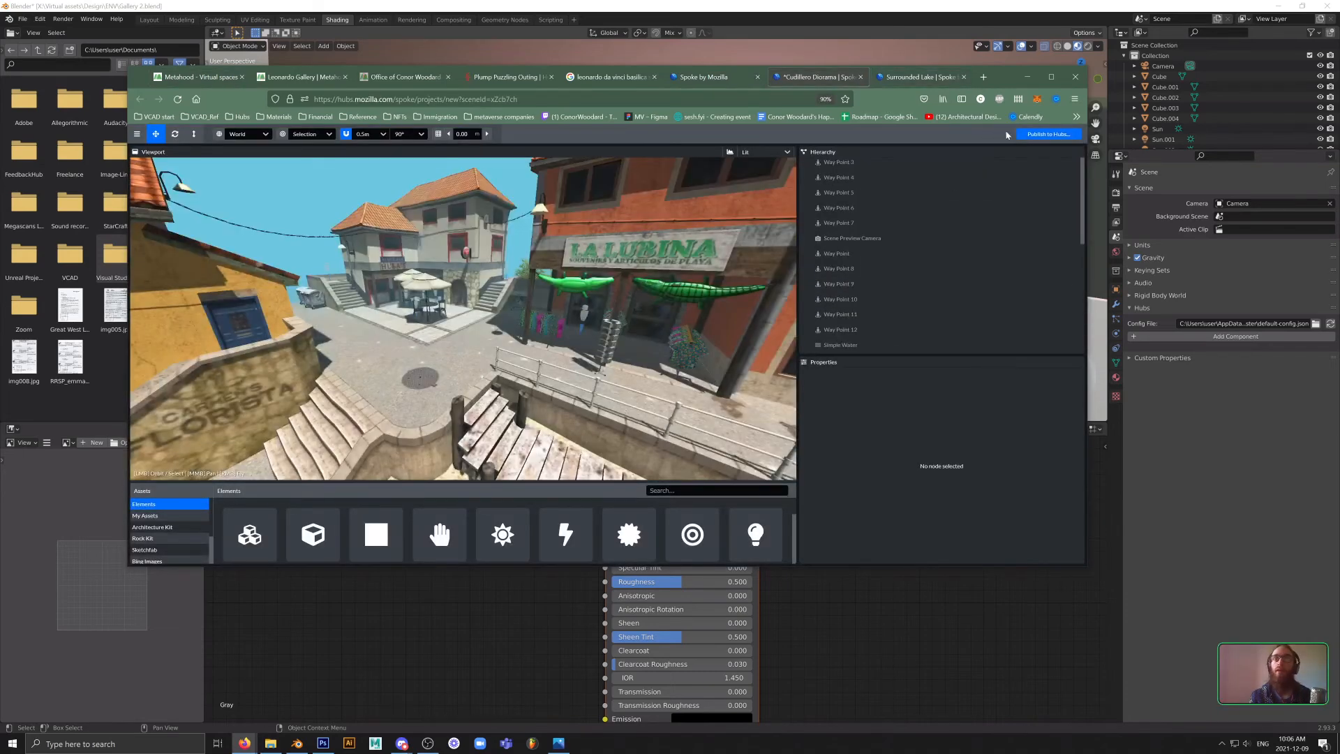
# - Open the published Surrounded Lake scene in Hubs and create a room with it
pyautogui.hotkey('ctrl', 'Tab')
pyautogui.click(1048, 134)
pyautogui.click(921, 166)
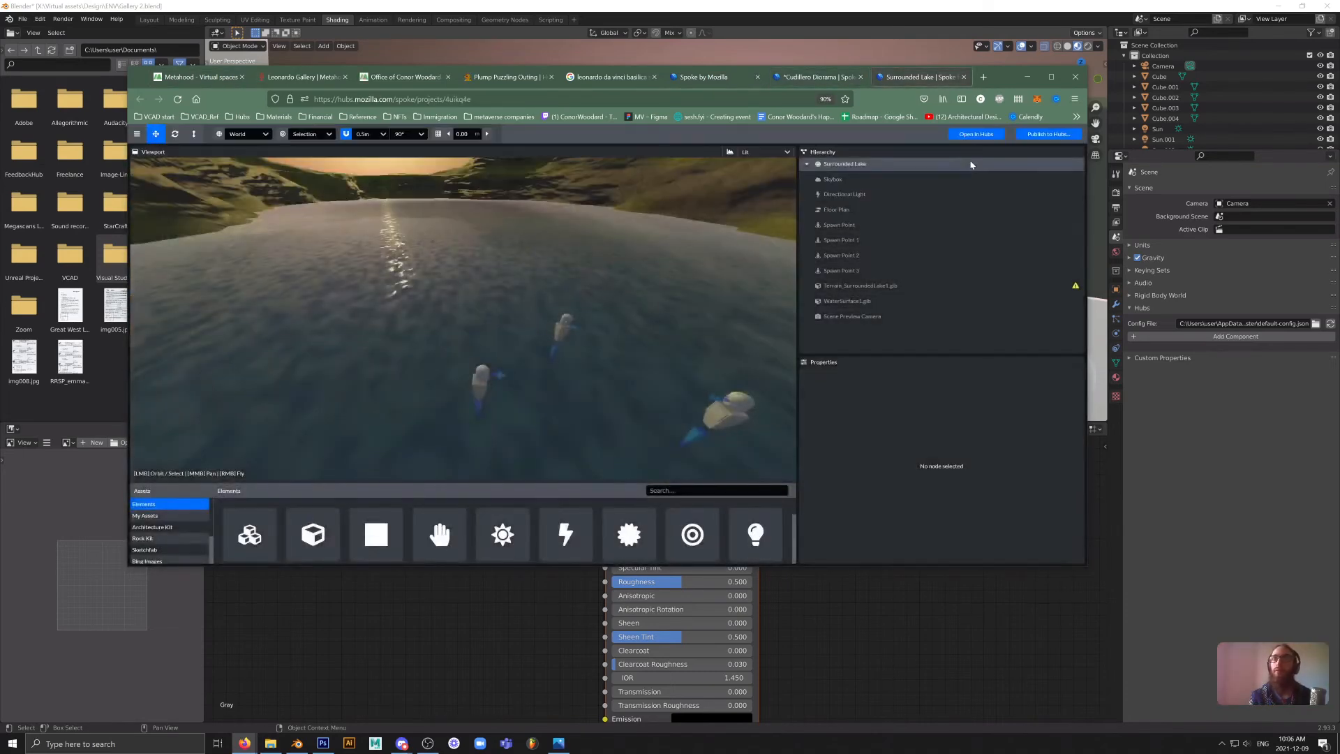
pyautogui.click(974, 133)
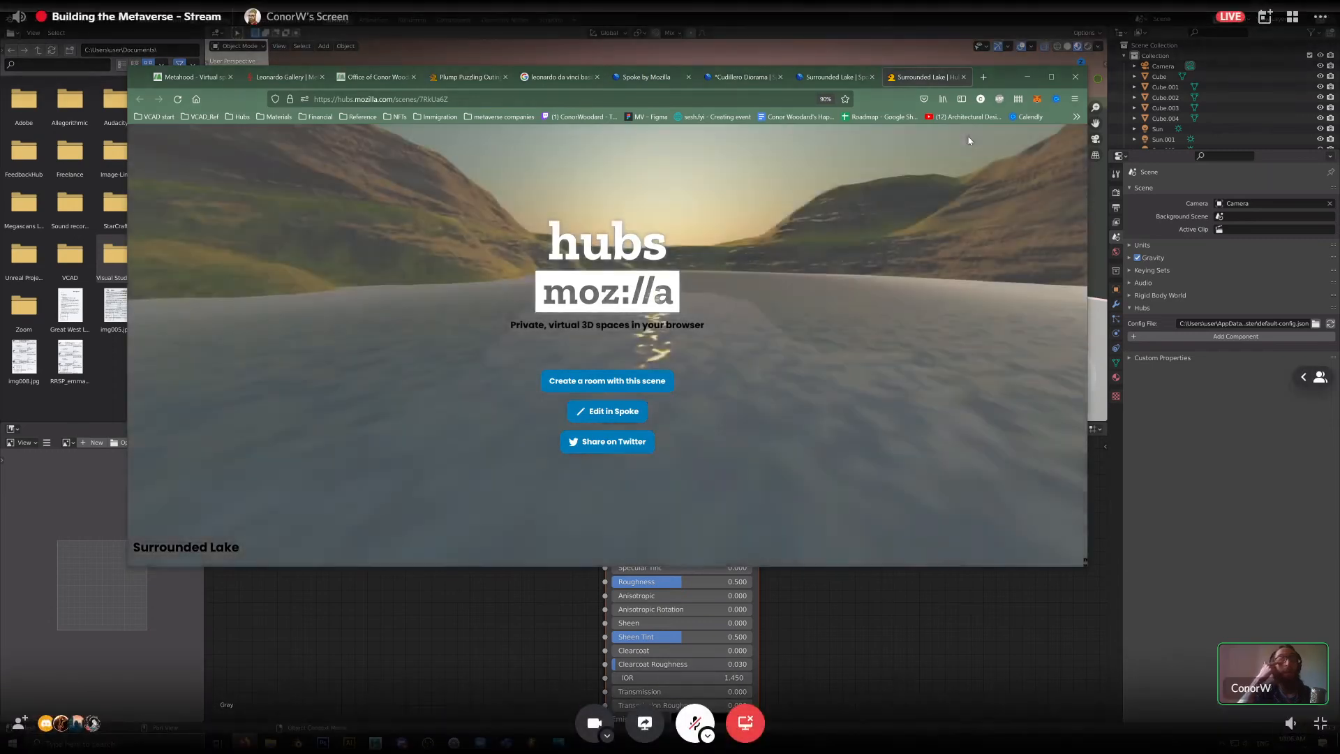
pyautogui.click(635, 381)
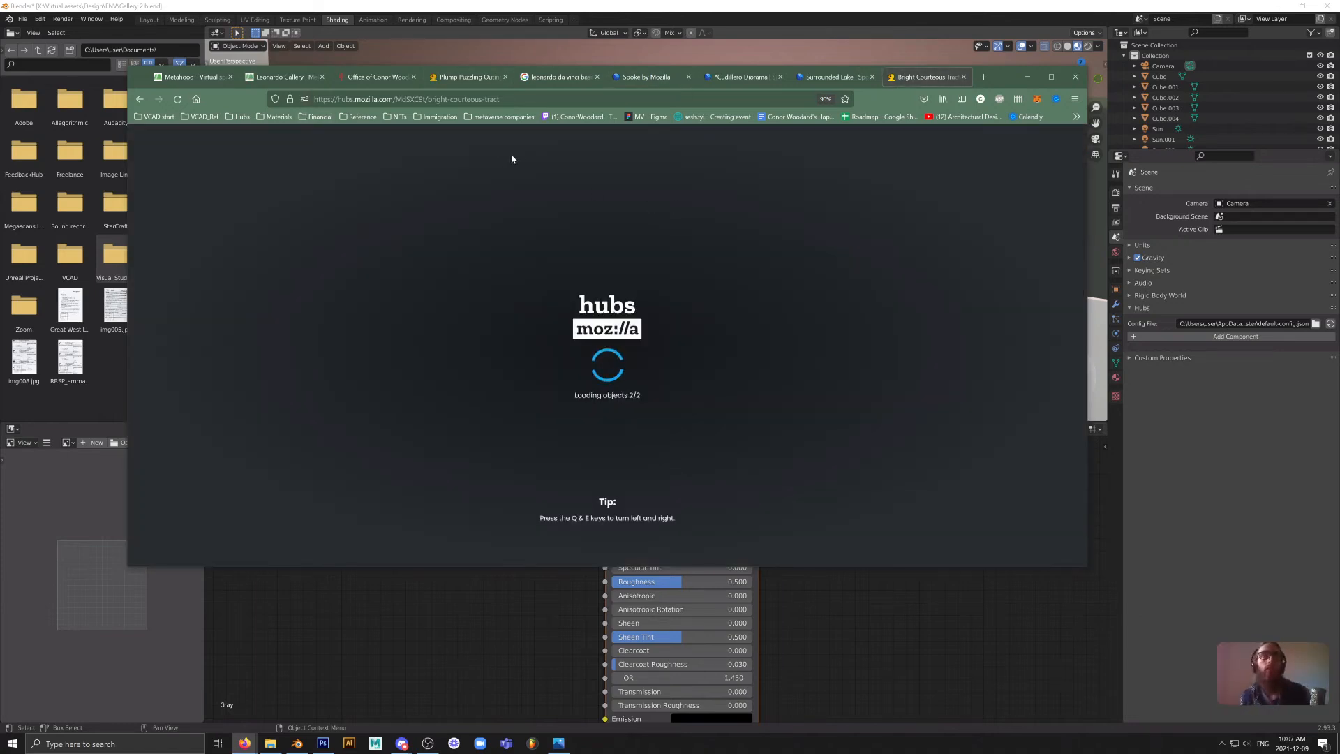
pyautogui.click(635, 78)
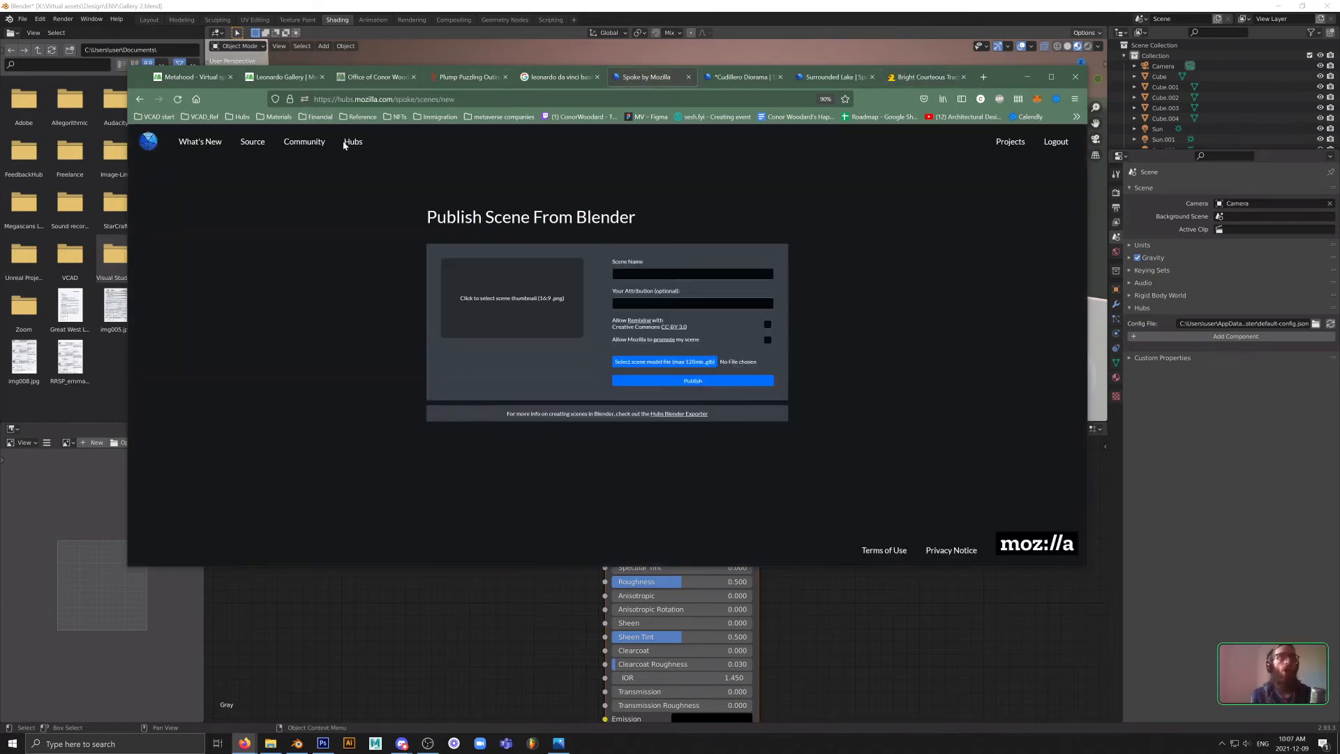
pyautogui.moveTo(457, 99); pyautogui.dragTo(415, 99)
pyautogui.press('BackSpace')
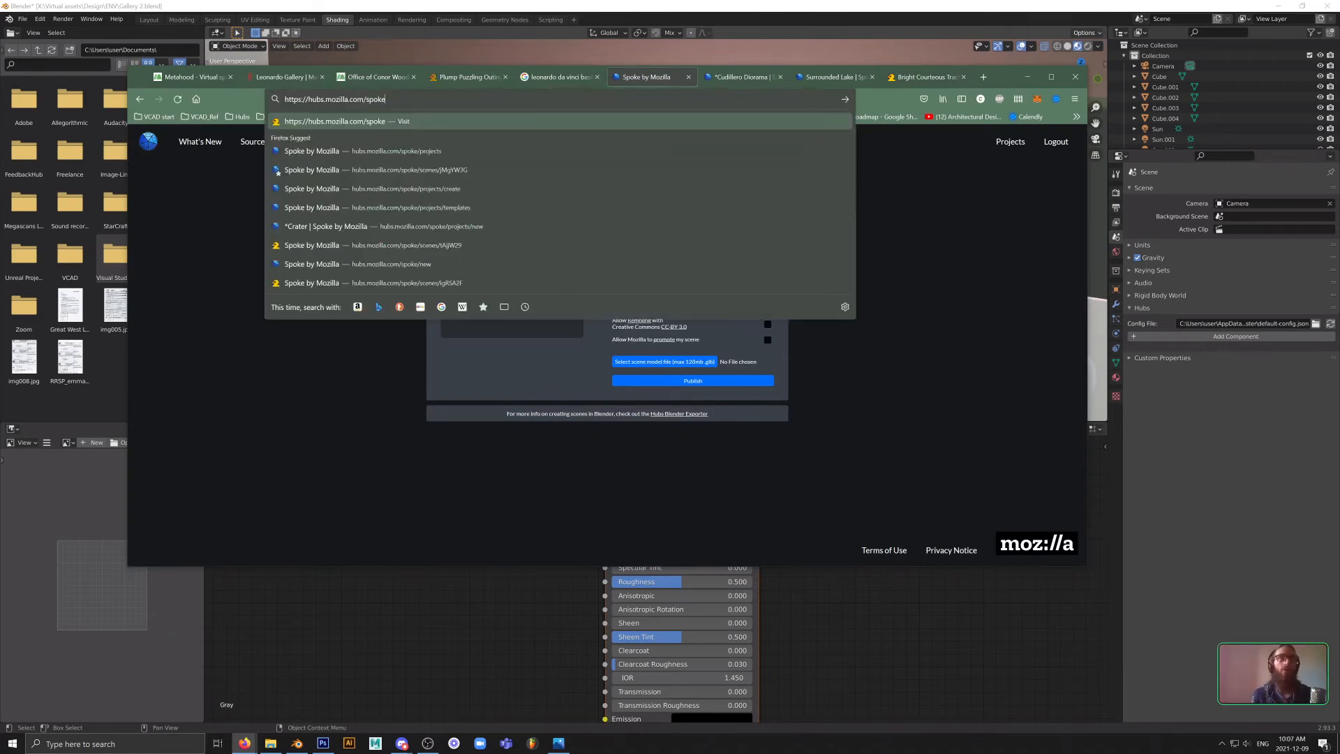
pyautogui.press('Return')
pyautogui.hotkey('ctrl', 'l')
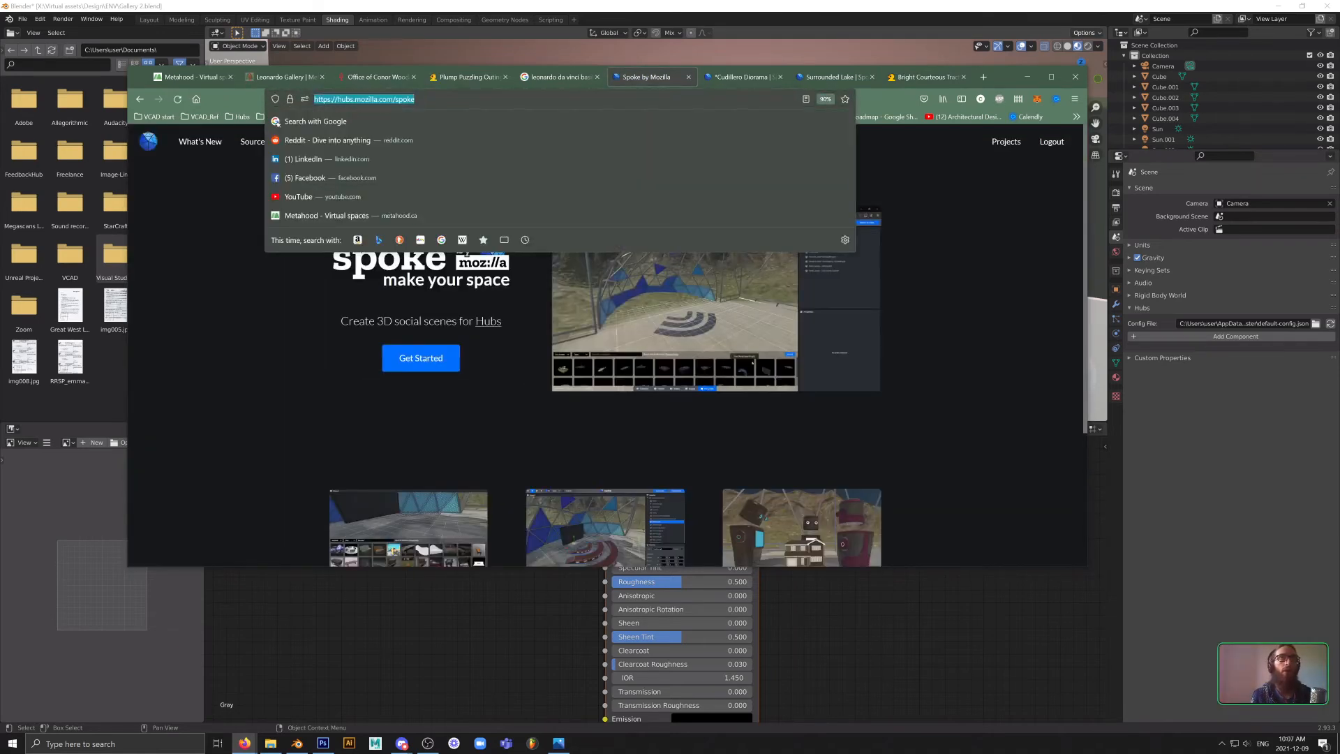
pyautogui.click(402, 743)
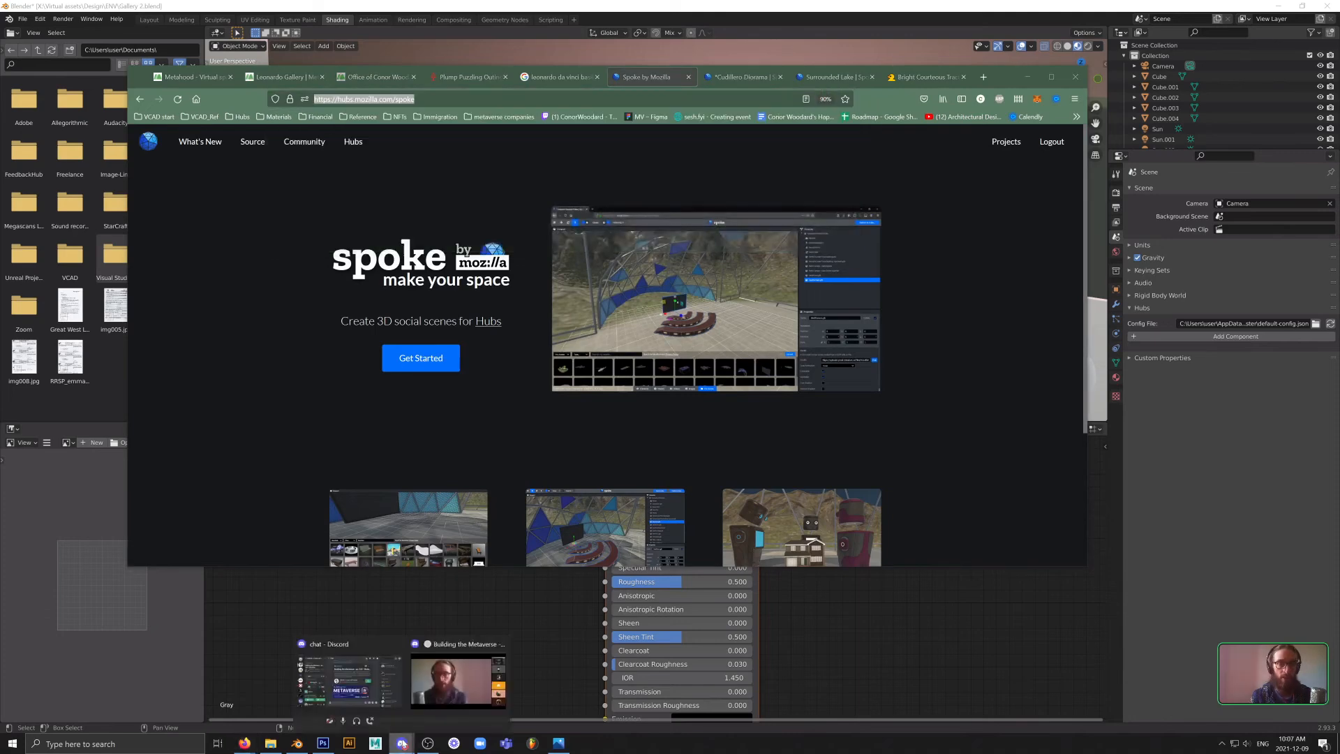
pyautogui.click(350, 690)
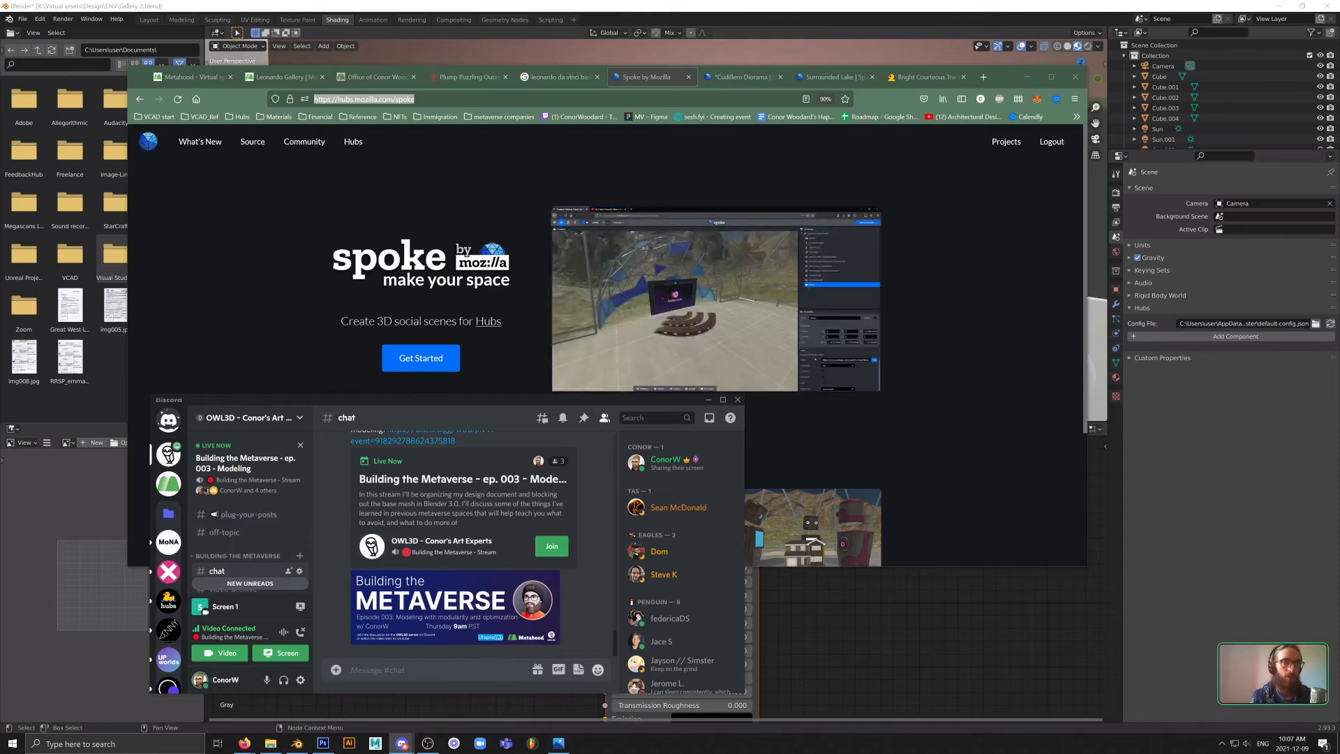
pyautogui.press('Return')
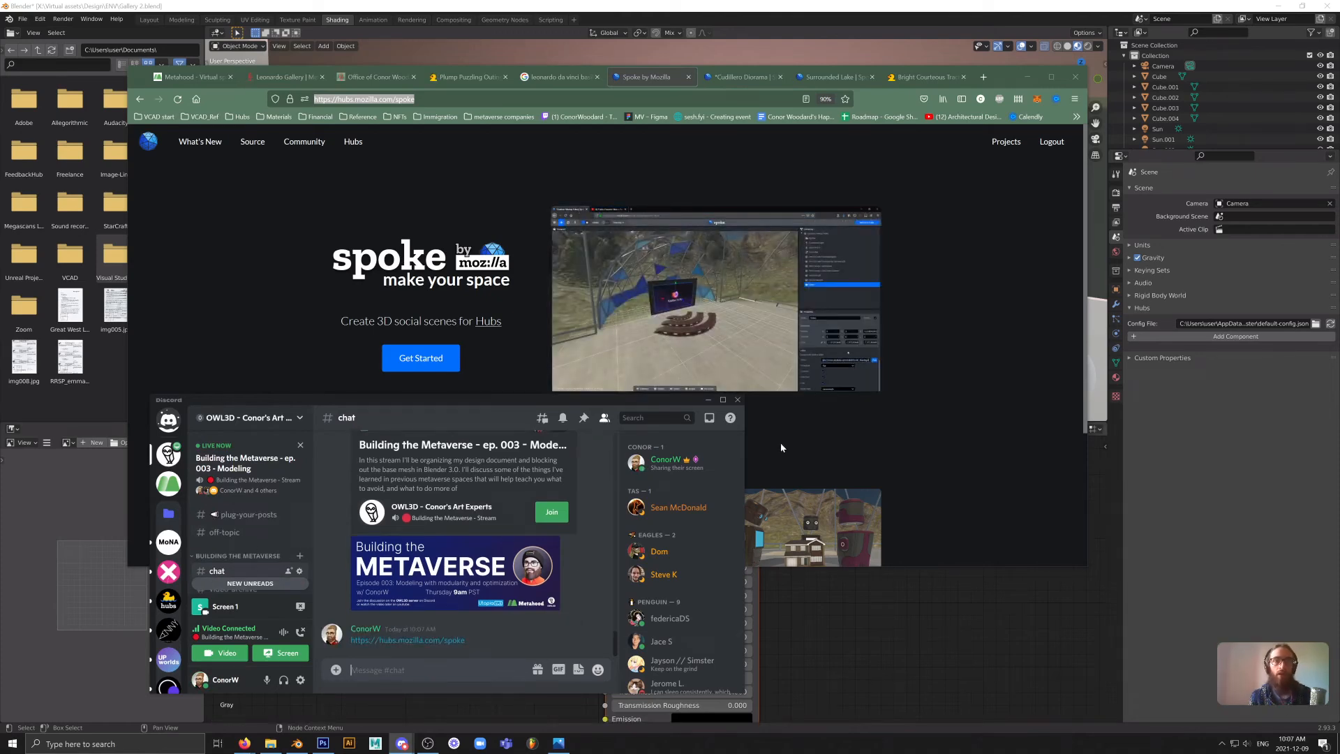
# - Return to the browser and look over the Spoke home page, the Cudillero Diorama and the Surrounded Lake scene
pyautogui.click(893, 272)
pyautogui.scroll(-2, 593, 395)
pyautogui.scroll(2, 608, 393)
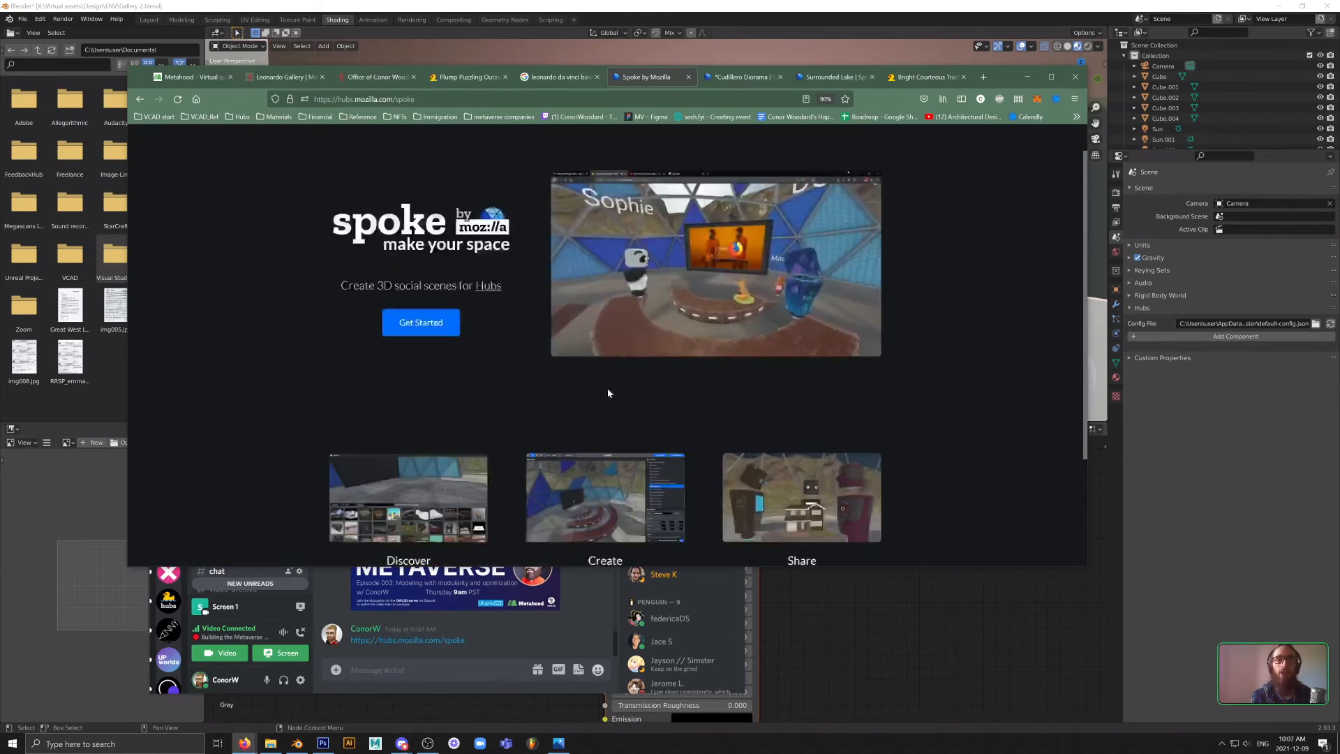
pyautogui.scroll(1, 607, 393)
pyautogui.hotkey('ctrl', 'Tab')
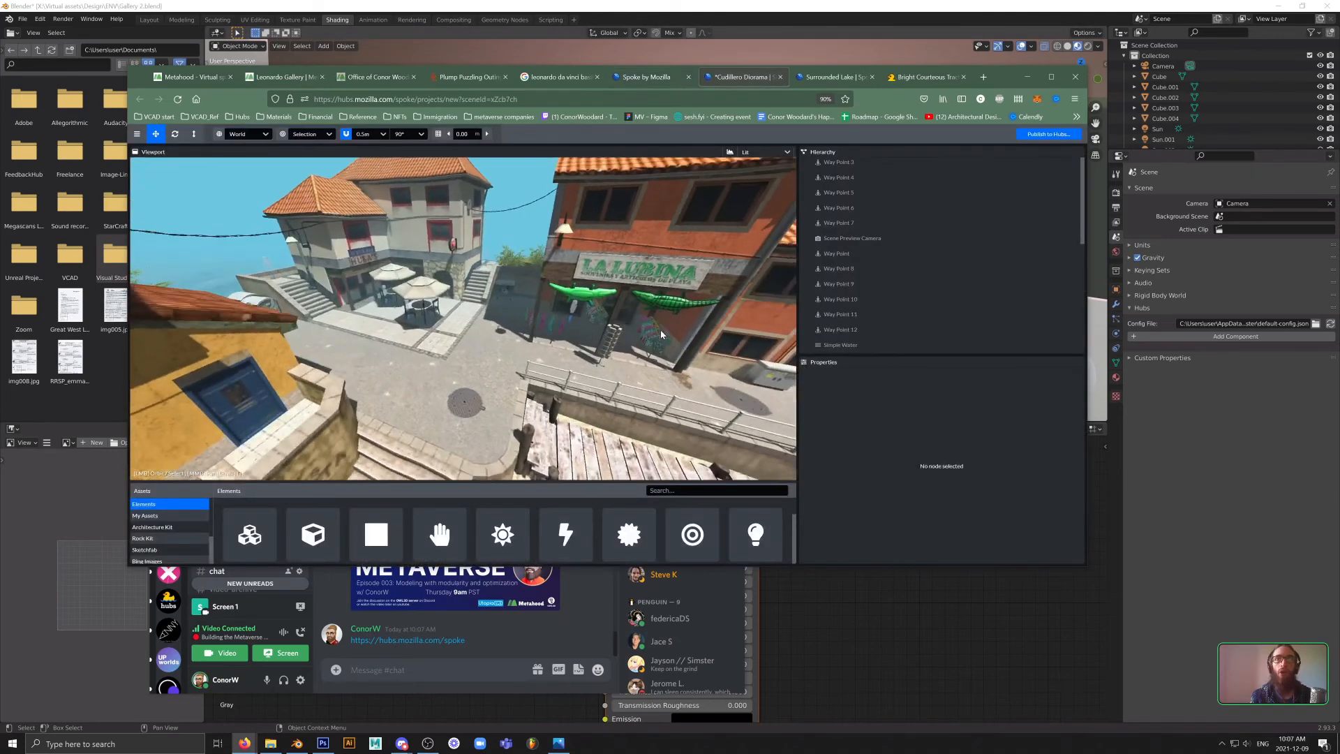
pyautogui.hotkey('ctrl', 'Tab')
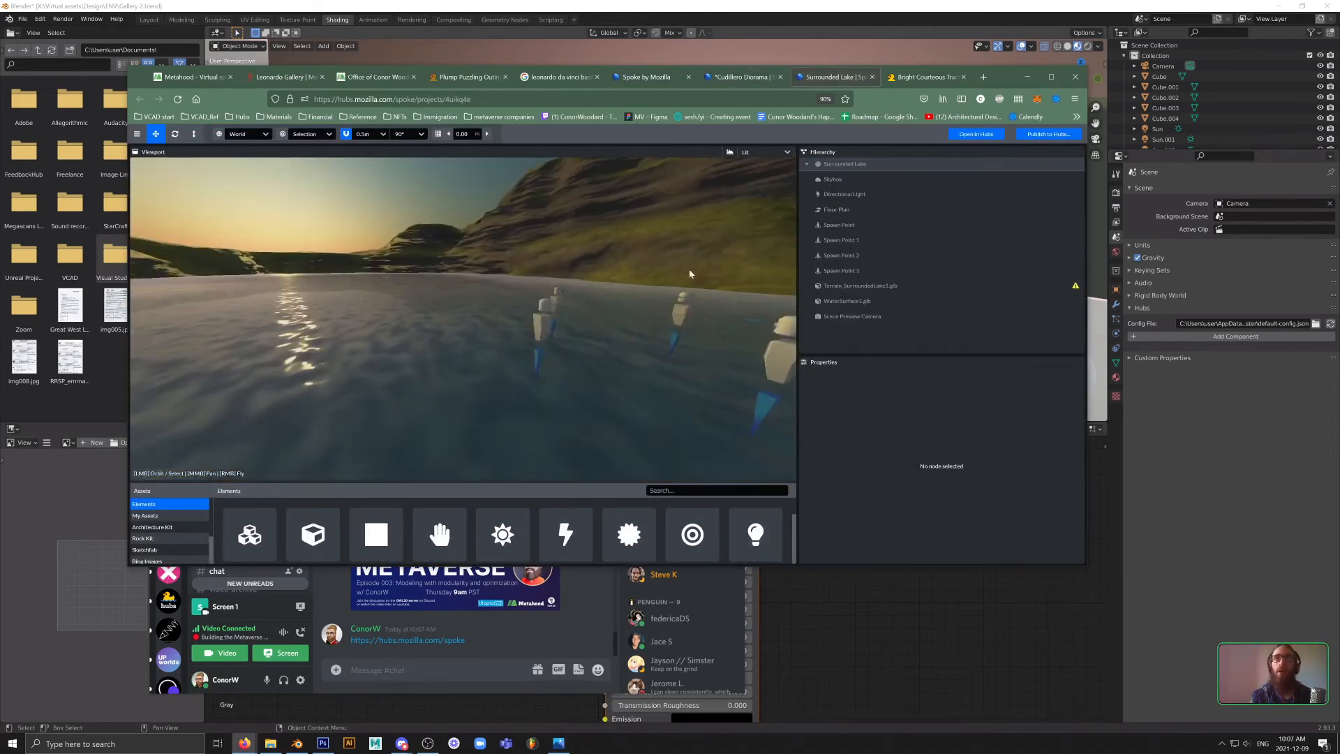
# - Enter the Surrounded Lake room in Hubs, granting microphone access, and look around the lake
pyautogui.hotkey('ctrl', 'Tab')
pyautogui.click(608, 318)
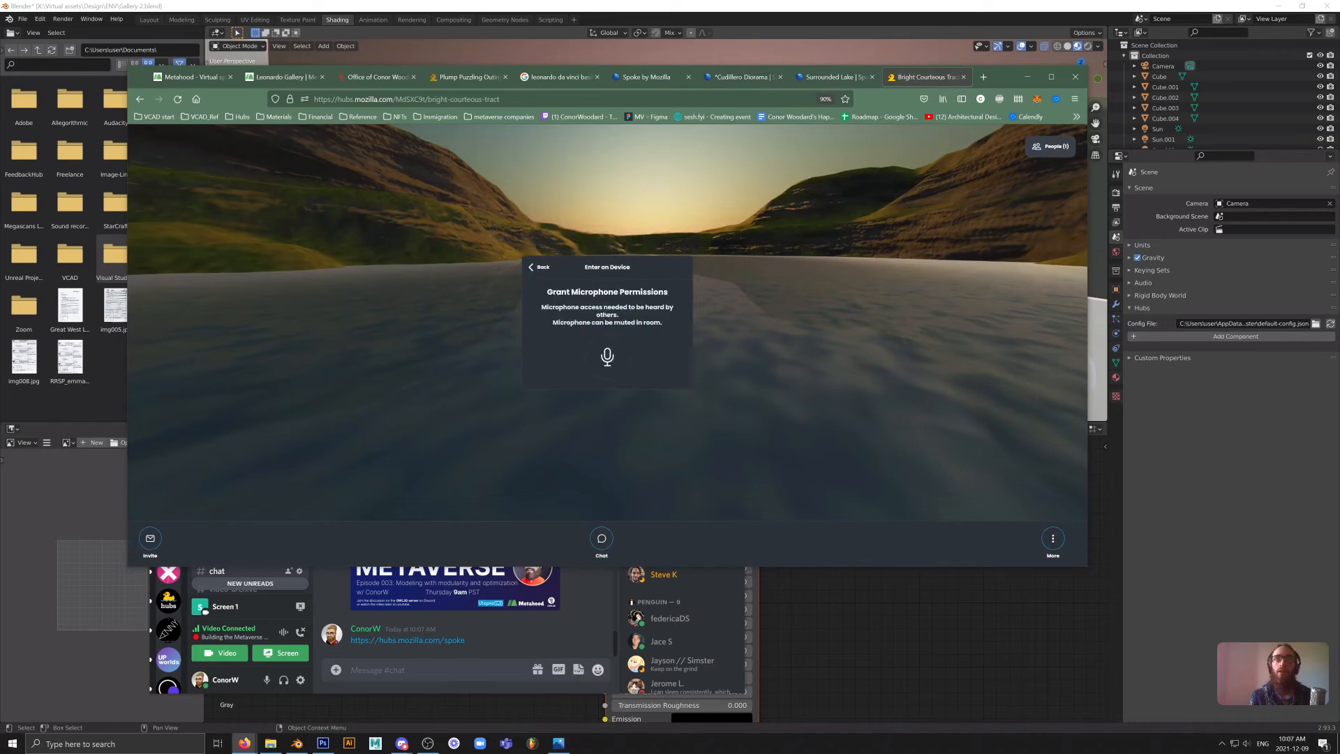
pyautogui.click(602, 356)
pyautogui.click(447, 176)
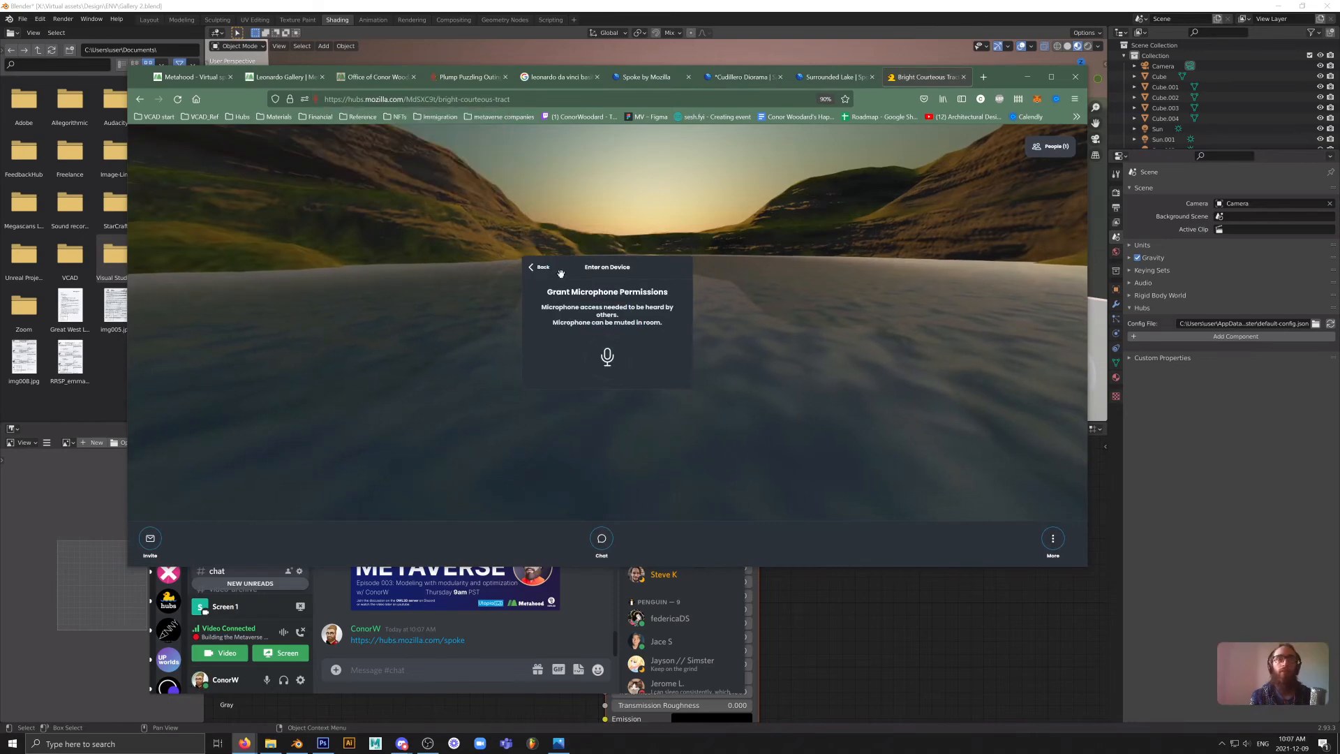
pyautogui.click(596, 403)
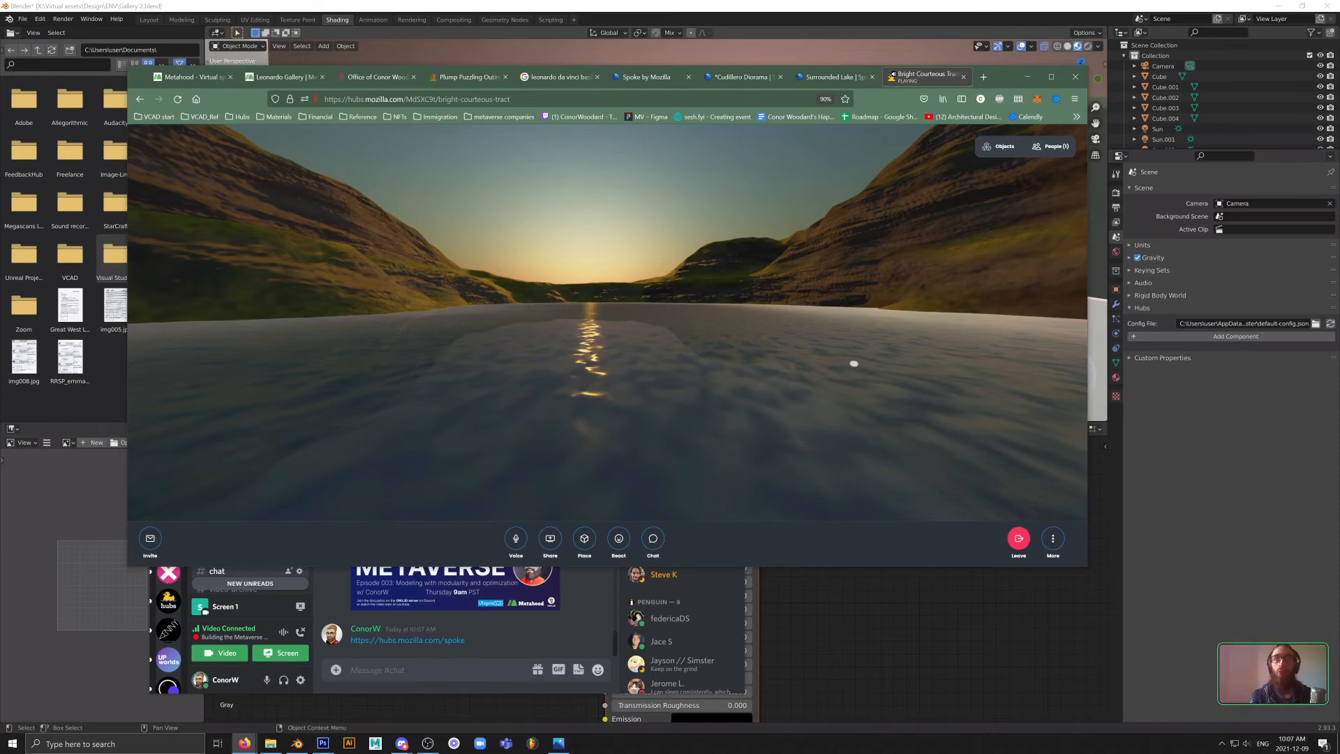
pyautogui.moveTo(853, 364); pyautogui.dragTo(797, 364)
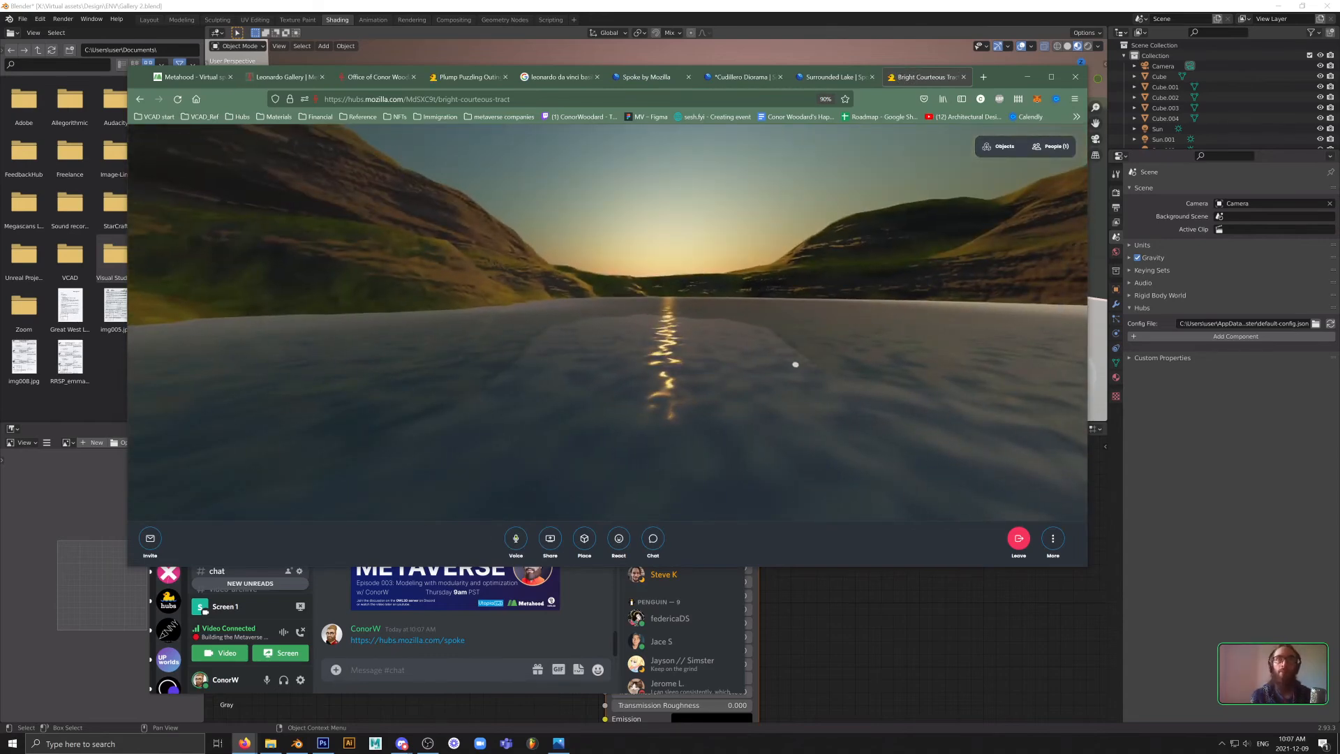
# - Go back to the Spoke home page and skim its introduction sections
pyautogui.hotkey('ctrl', 'shift', 'Tab')
pyautogui.hotkey('ctrl', 'shift', 'Tab')
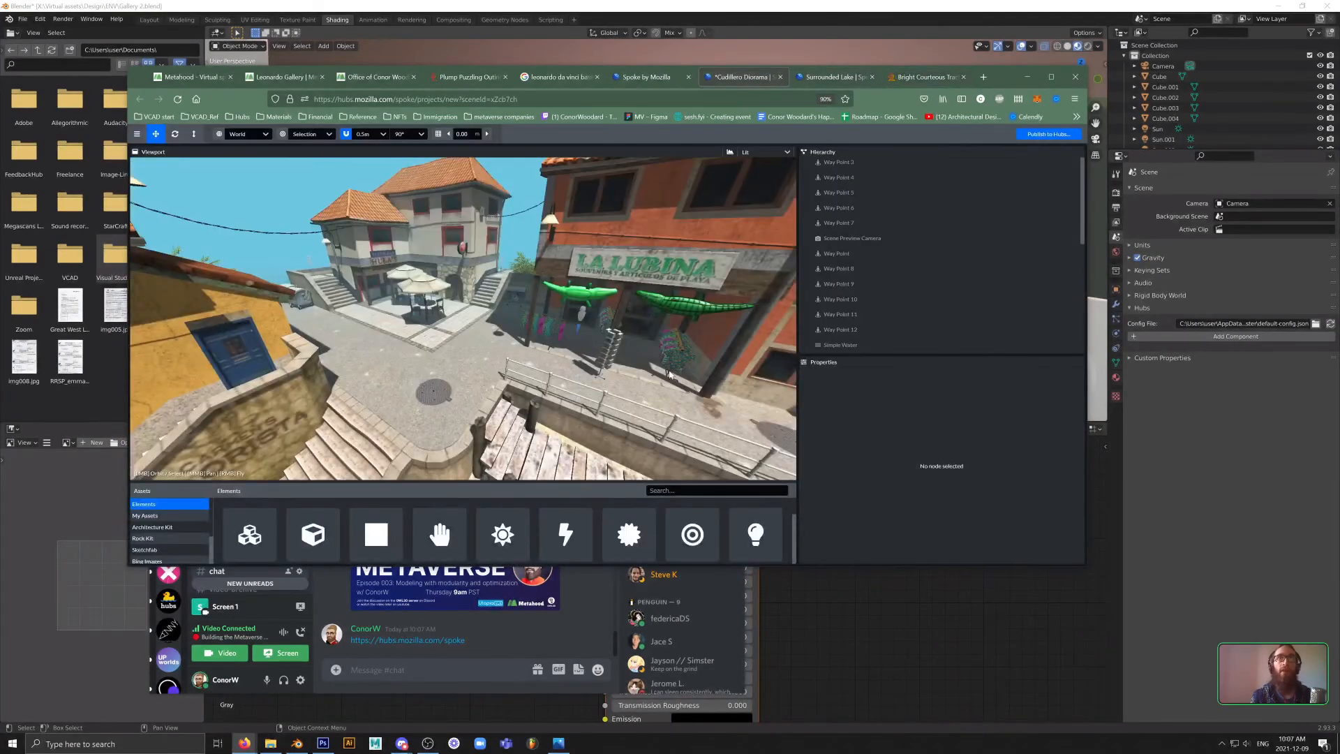
pyautogui.hotkey('ctrl', 'shift', 'Tab')
pyautogui.scroll(-3, 568, 368)
pyautogui.scroll(3, 700, 469)
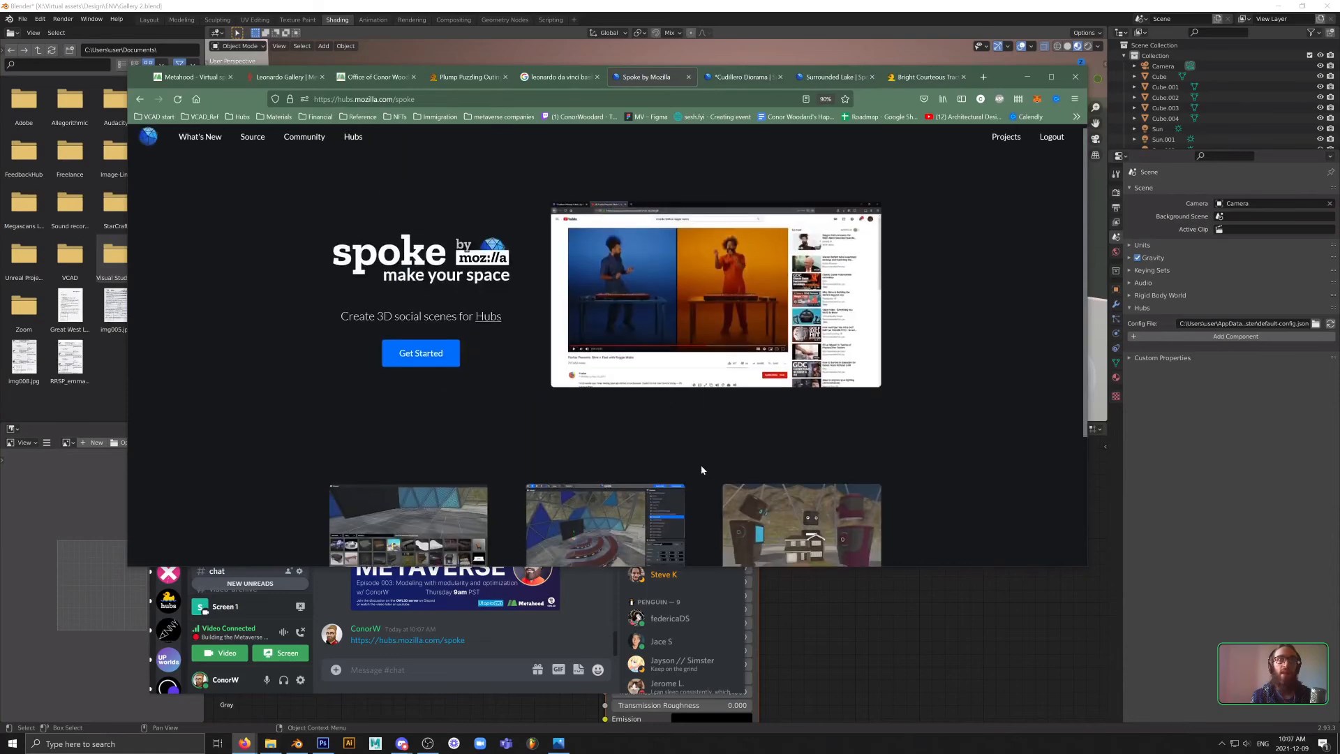
pyautogui.scroll(-2, 703, 470)
# - Leave the Cudillero Diorama for the projects page, discarding its unsaved changes, and start a new project
pyautogui.hotkey('ctrl', 'Tab')
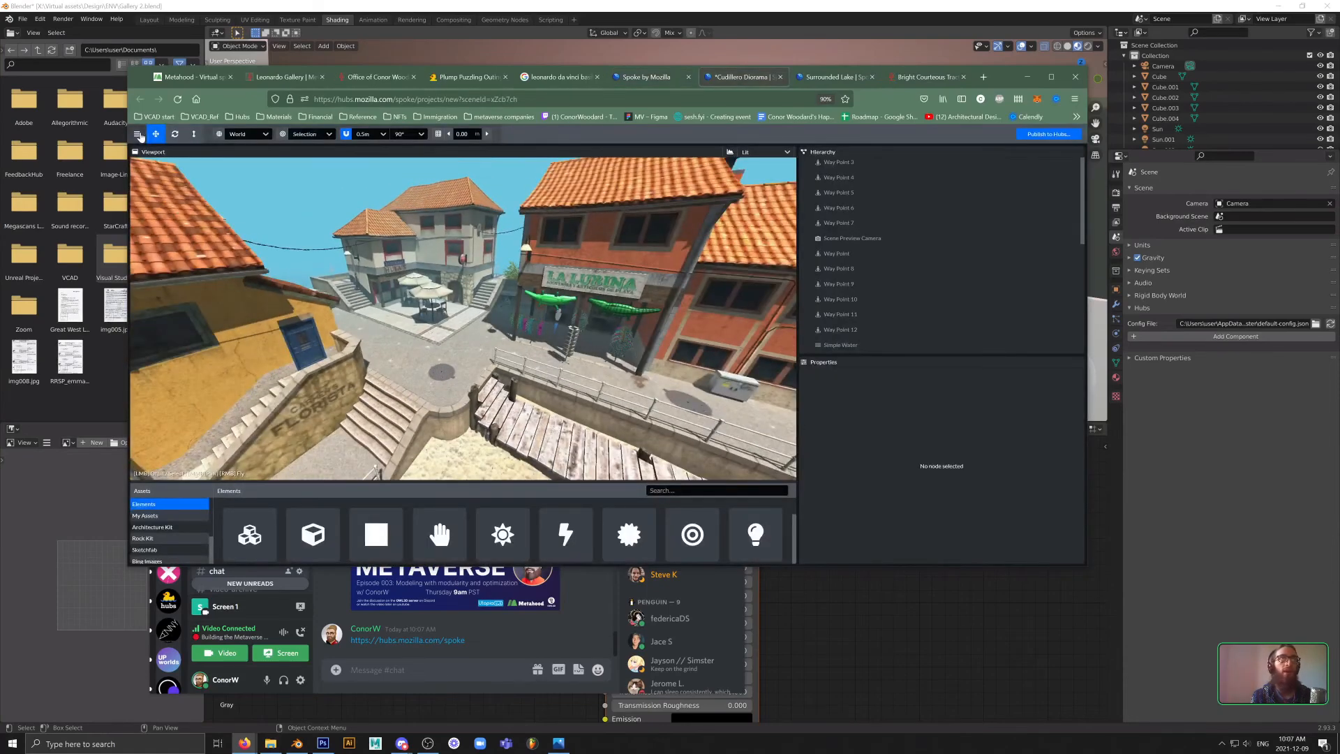
pyautogui.click(137, 135)
pyautogui.click(156, 155)
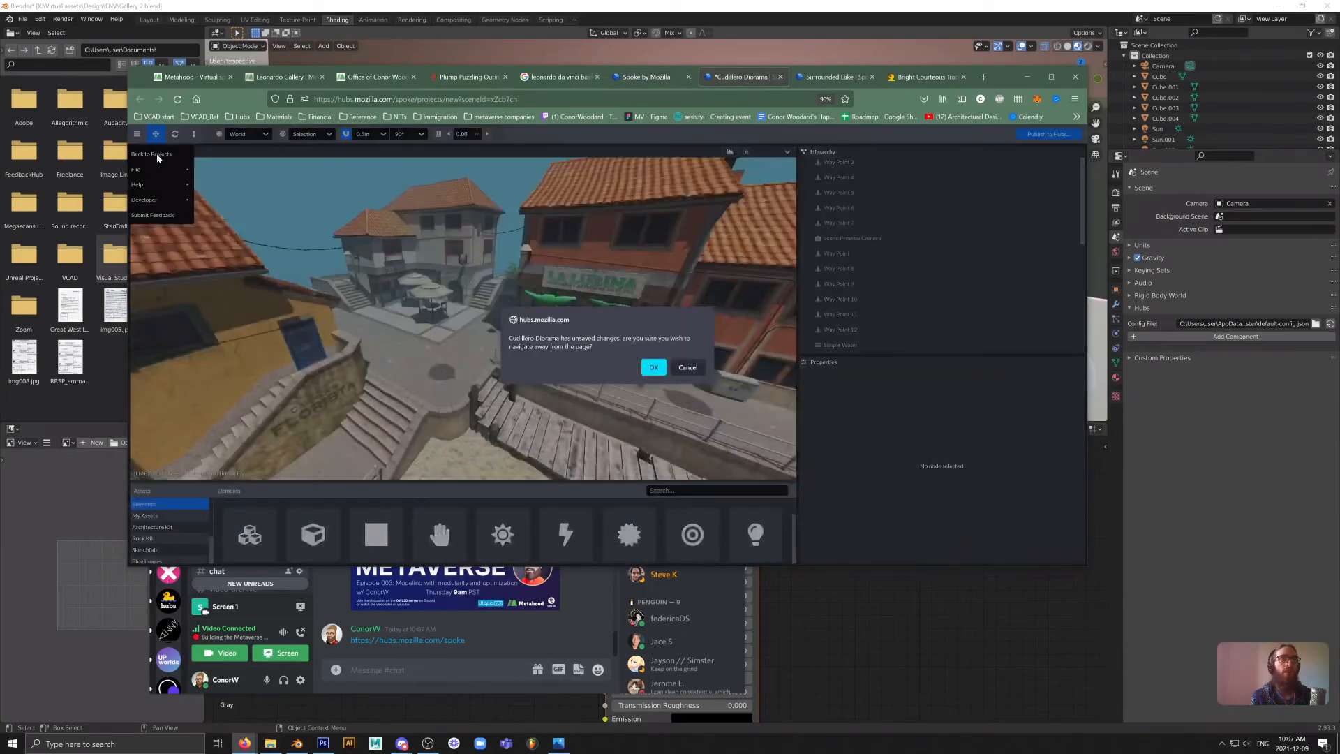
pyautogui.click(654, 368)
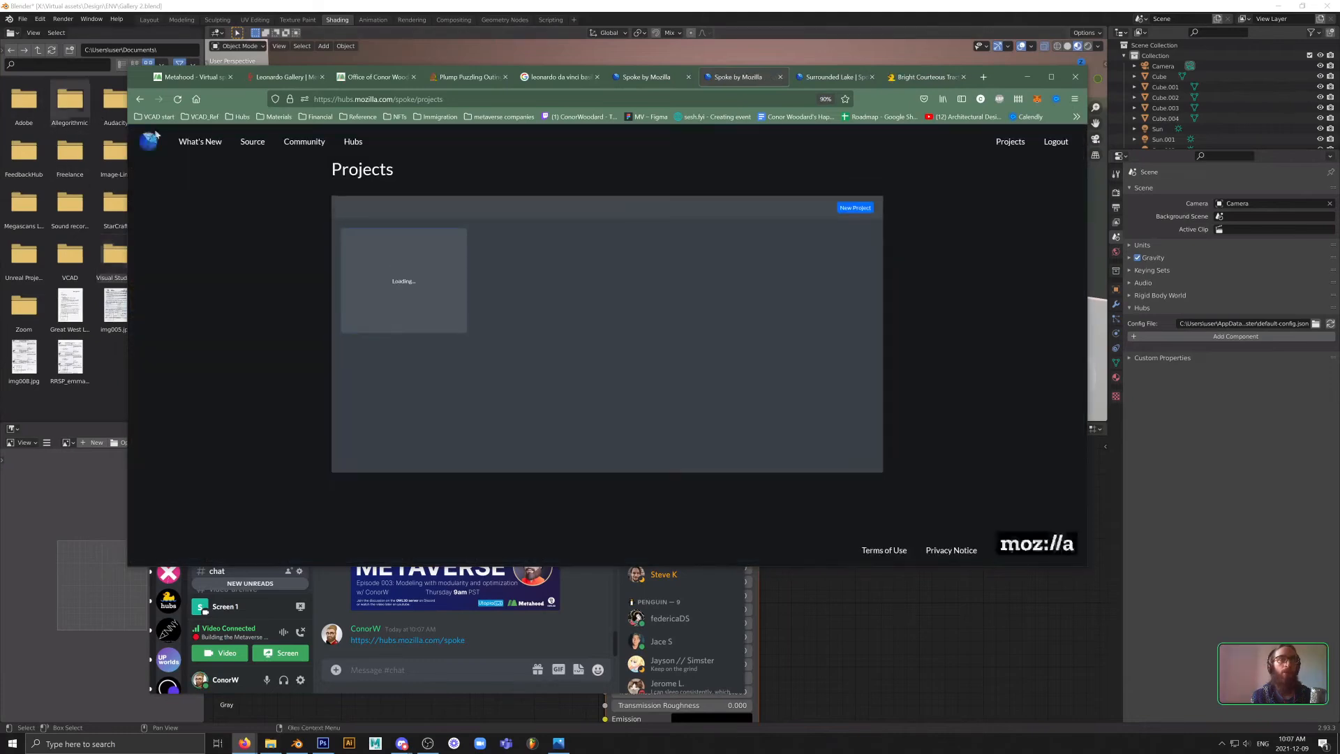
pyautogui.click(366, 310)
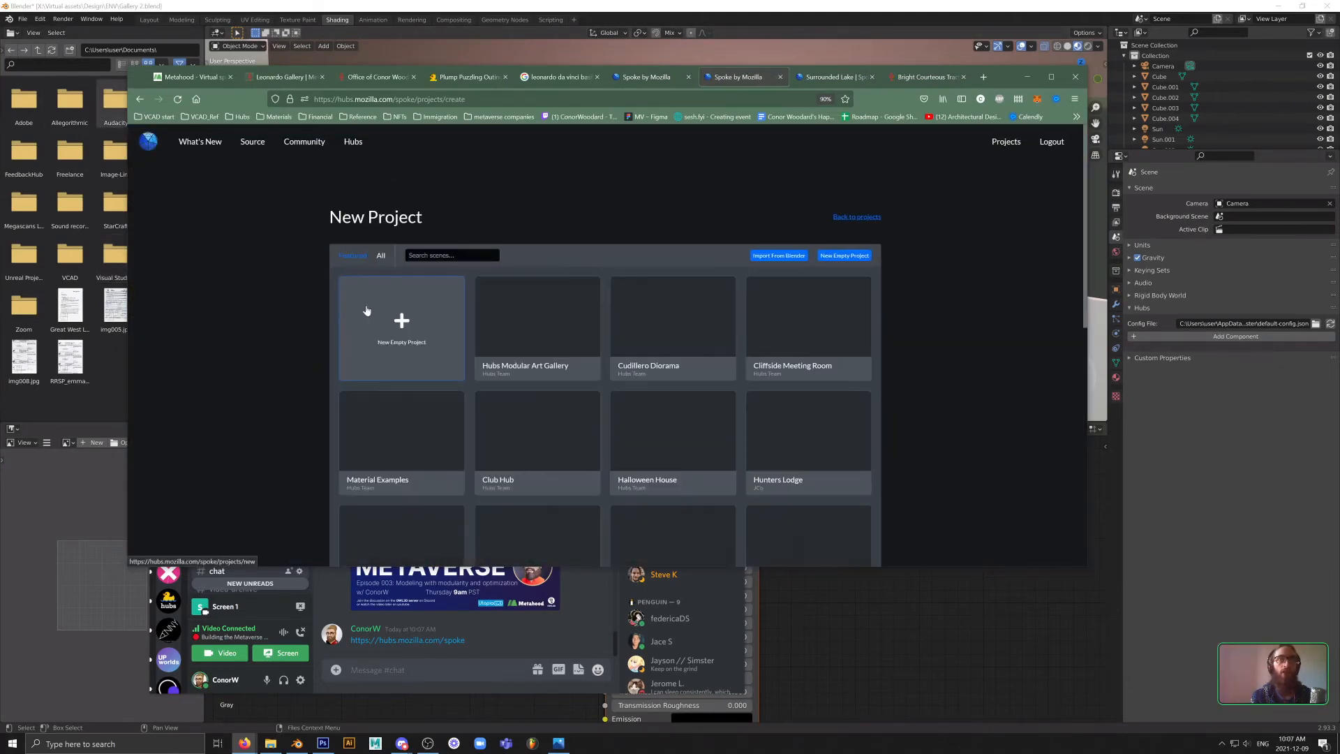
# - Browse the featured template scenes offered for a new project
pyautogui.scroll(-5, 684, 335)
pyautogui.scroll(-3, 683, 334)
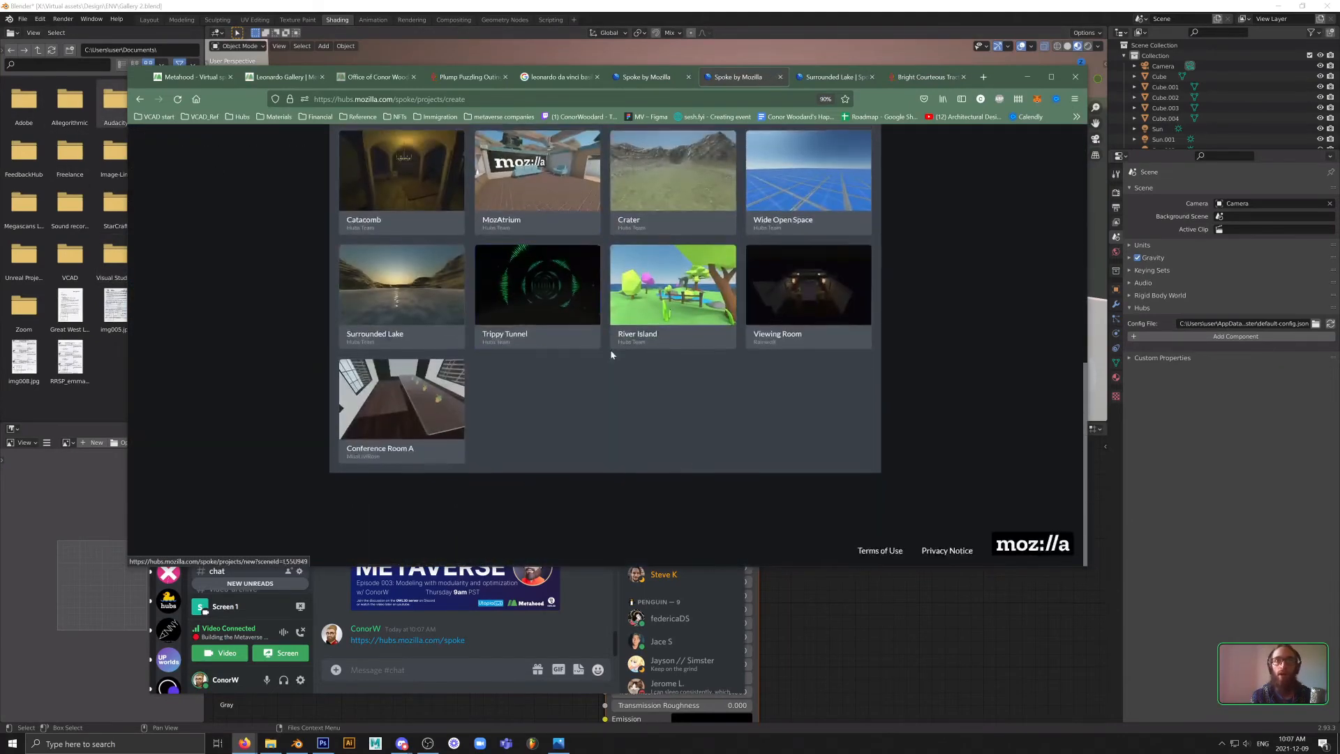
pyautogui.scroll(6, 746, 387)
pyautogui.scroll(1, 750, 381)
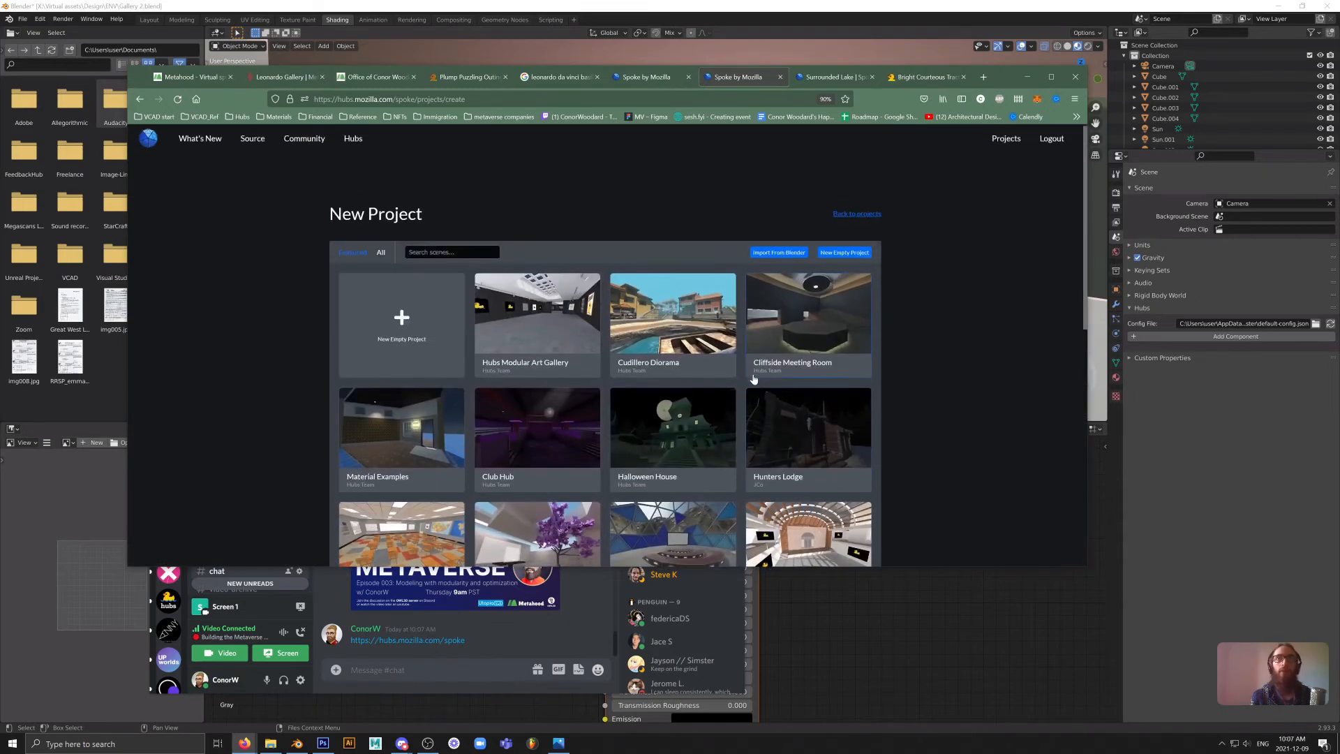
pyautogui.scroll(-2, 746, 375)
pyautogui.scroll(1, 747, 369)
pyautogui.scroll(1, 747, 369)
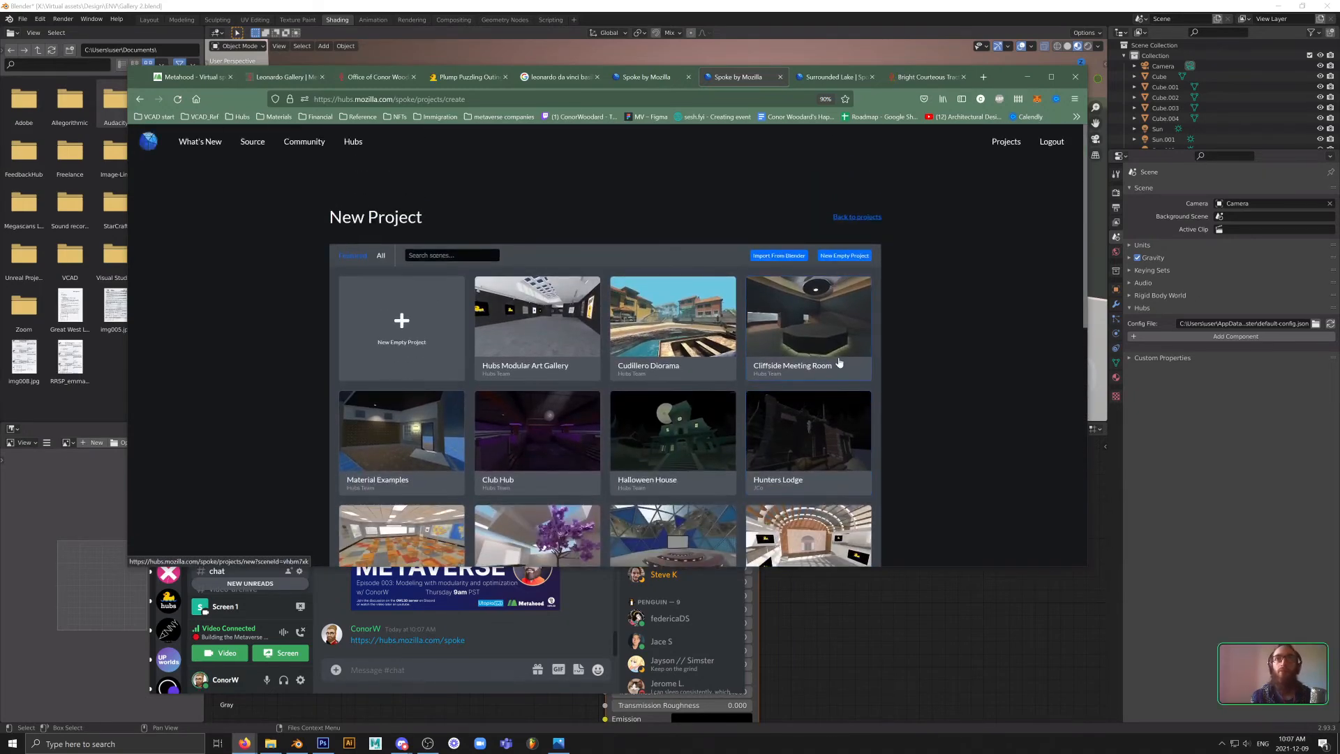
pyautogui.scroll(-2, 715, 395)
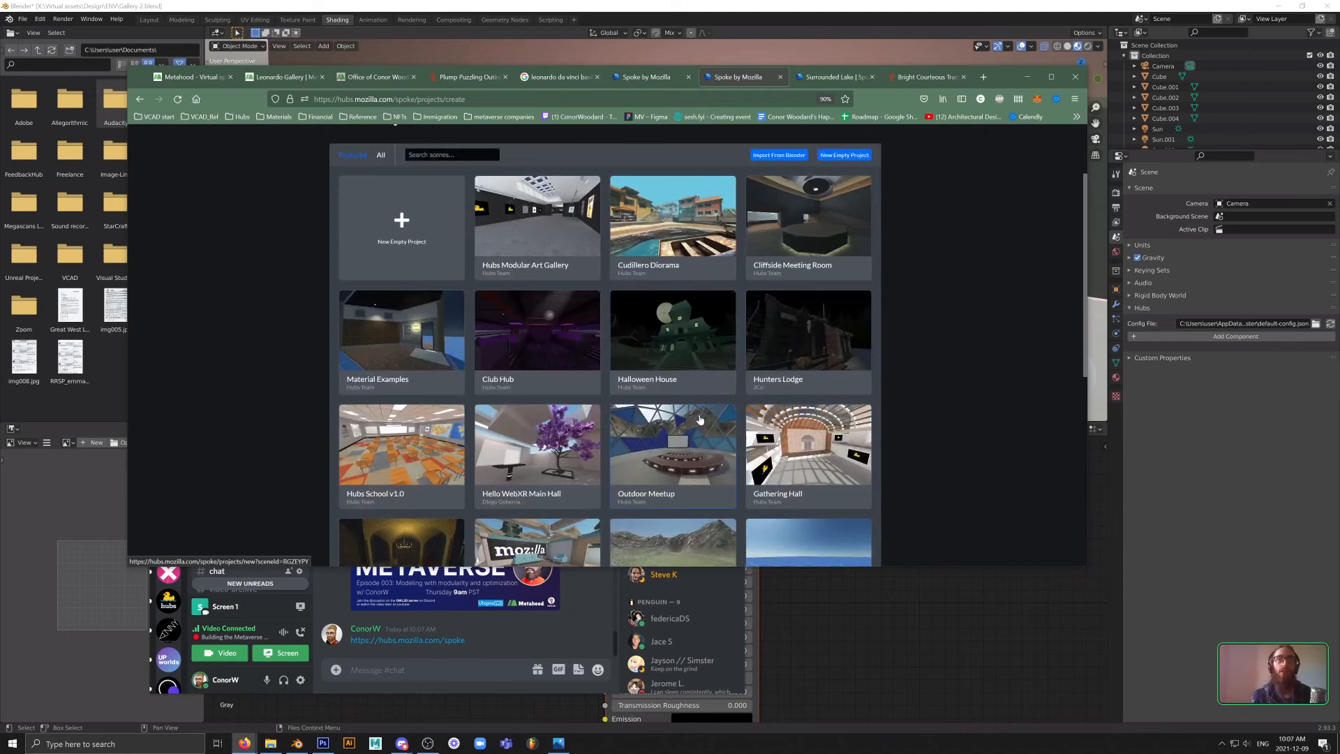
# - Look through the remaining template scenes, and compare the Surrounded Lake room in Hubs with its Spoke project
pyautogui.scroll(-2, 700, 419)
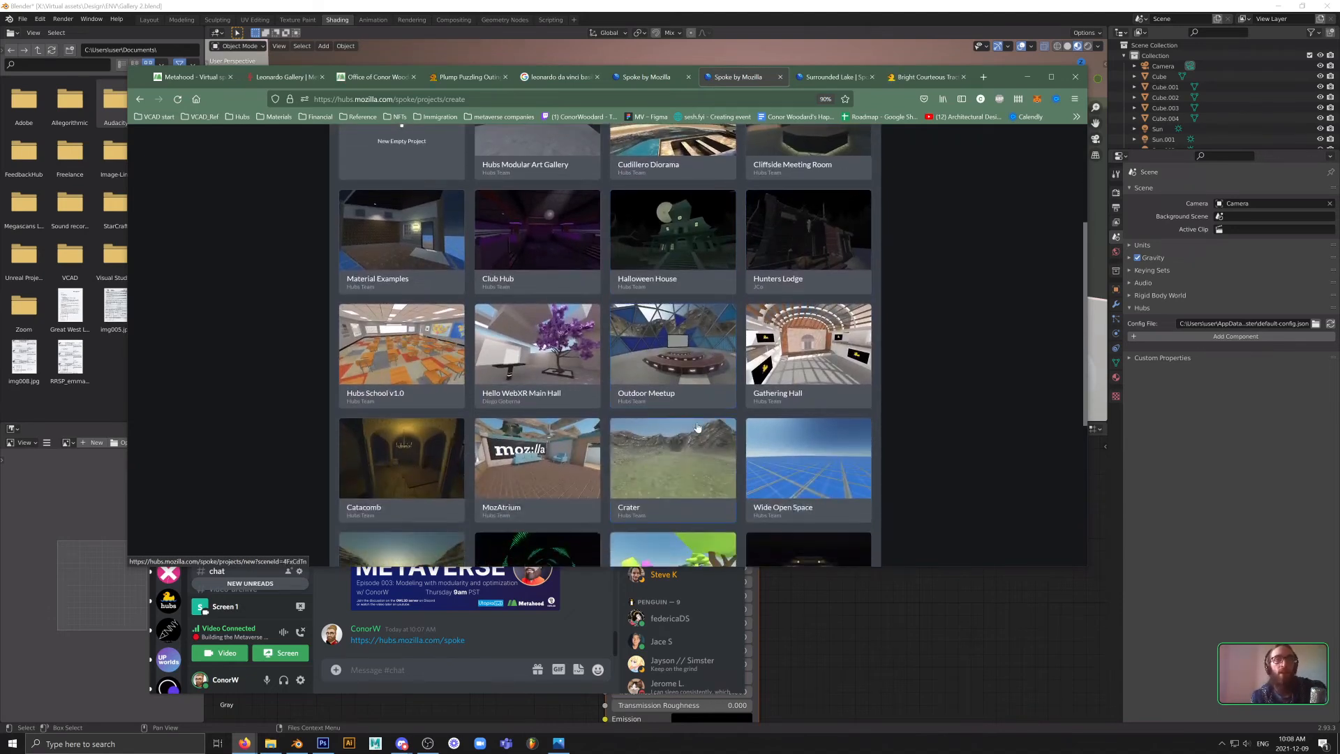
pyautogui.scroll(-3, 697, 427)
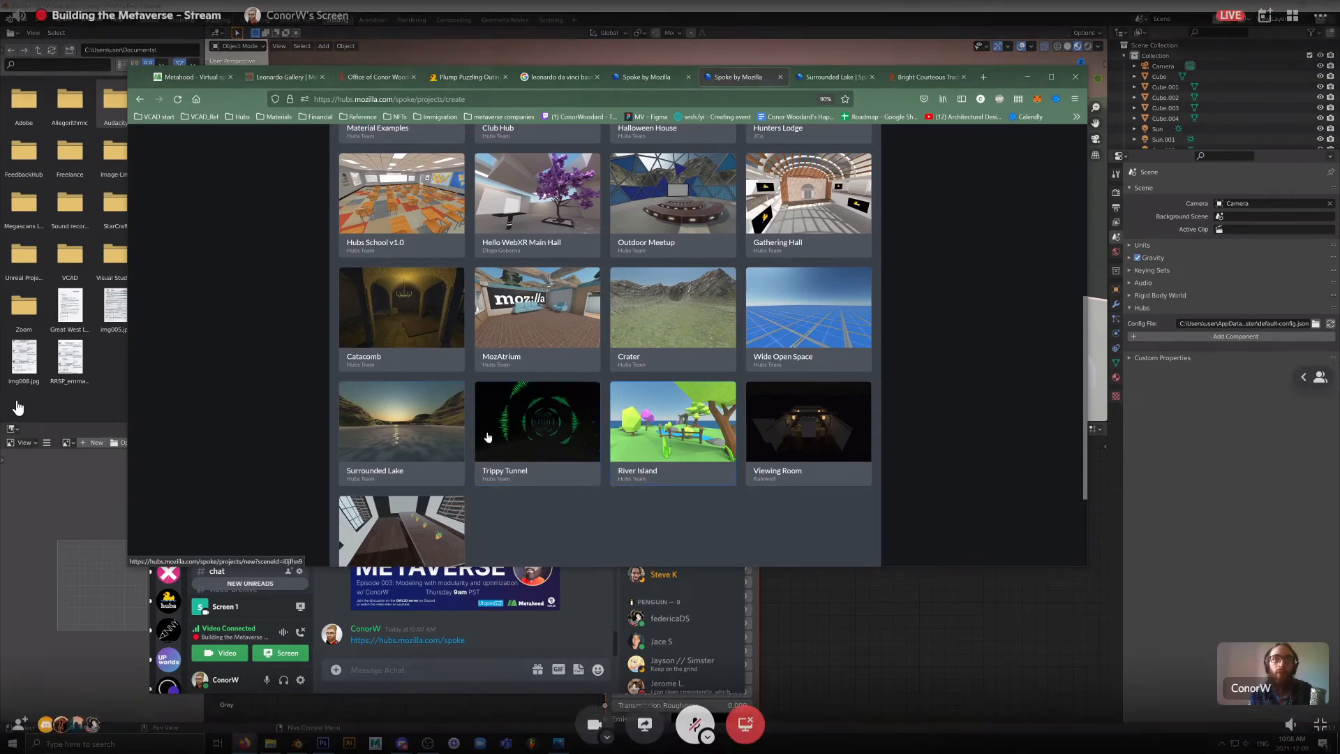
pyautogui.click(942, 78)
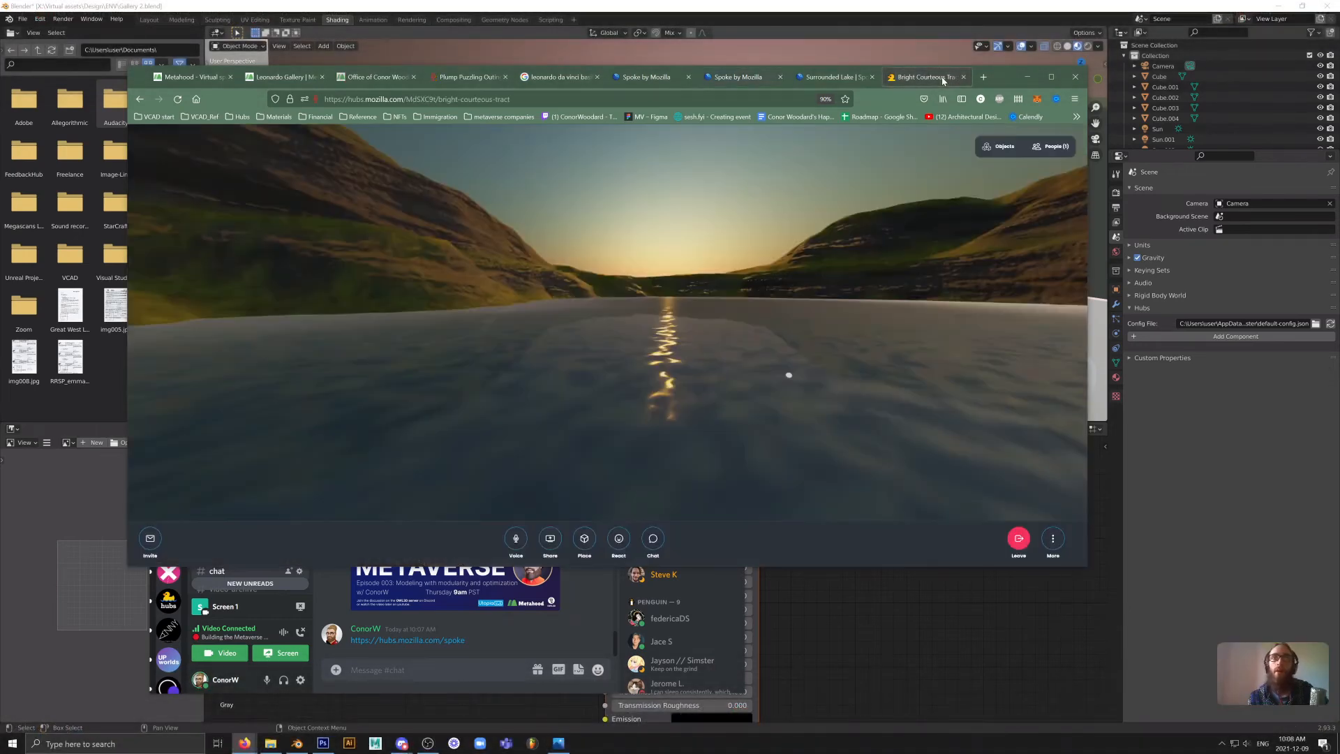
pyautogui.click(831, 78)
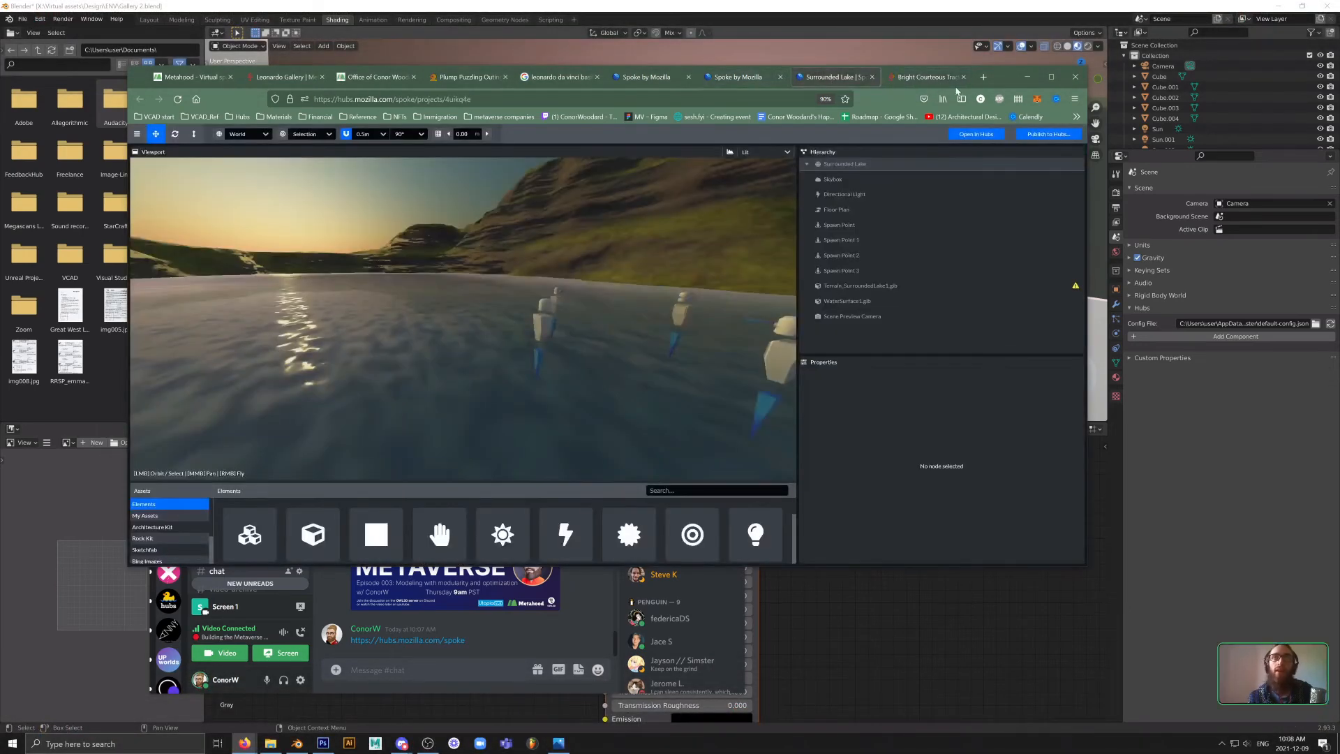
pyautogui.click(932, 78)
pyautogui.click(826, 78)
# - Delete the water surface model from the Surrounded Lake scene, enlarging the area that shows the available elements
pyautogui.click(561, 420)
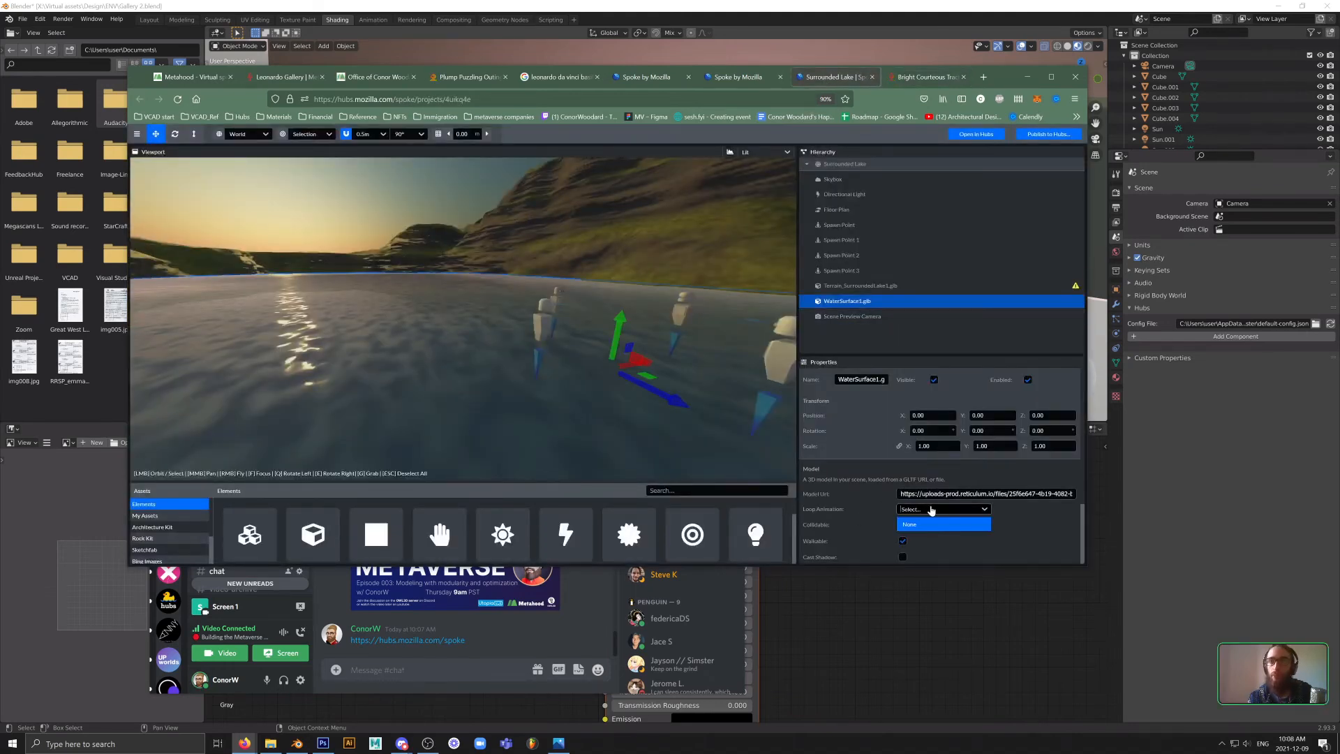
pyautogui.scroll(-1, 566, 482)
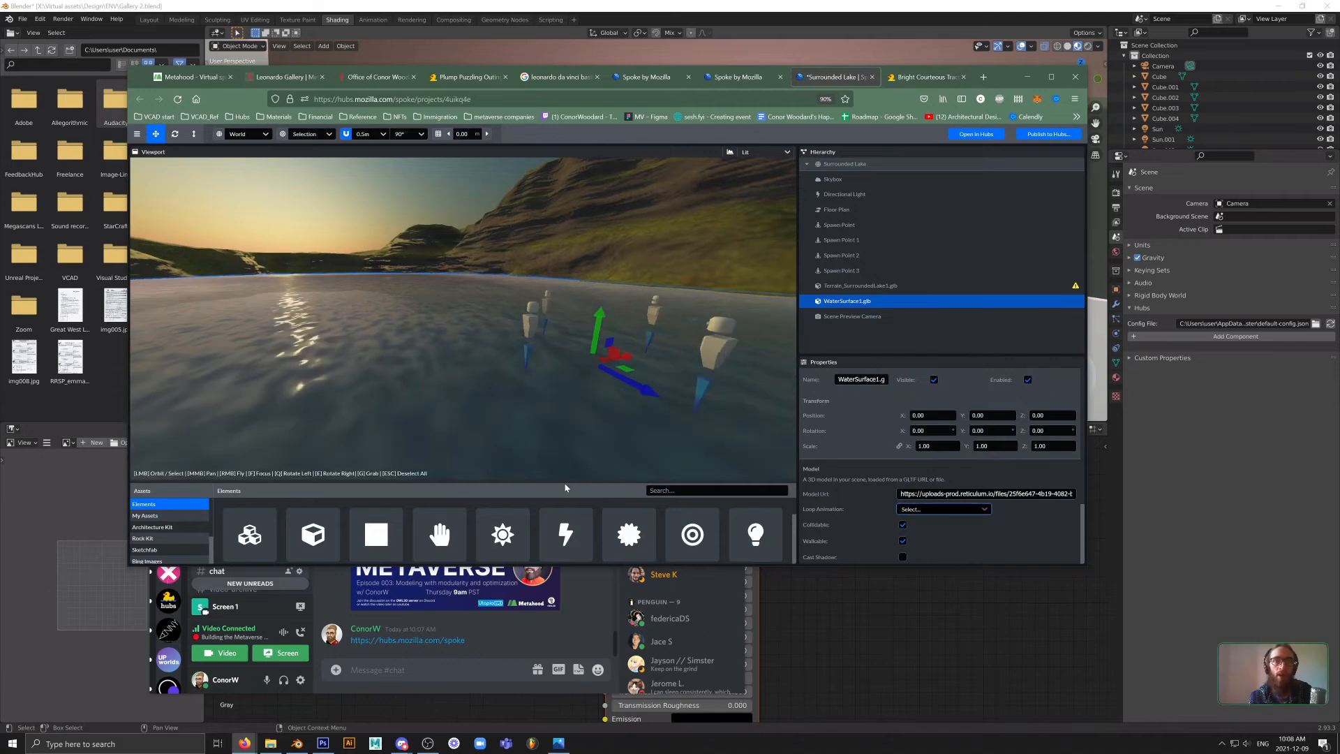
pyautogui.moveTo(565, 482); pyautogui.dragTo(566, 422)
pyautogui.press('Delete')
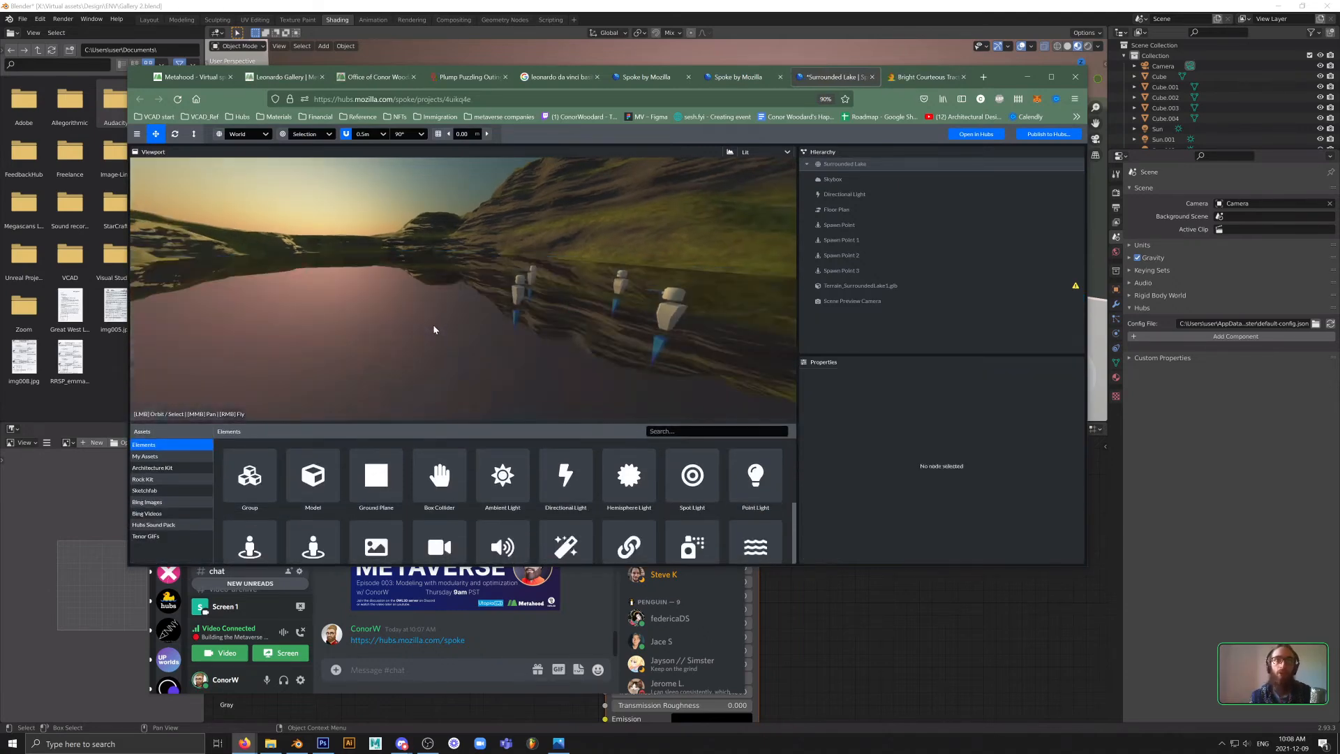
# - Add a Simple Water element over the empty lake bed at about X -4, Y -5.5, Z -14.5
pyautogui.moveTo(755, 546); pyautogui.dragTo(411, 324)
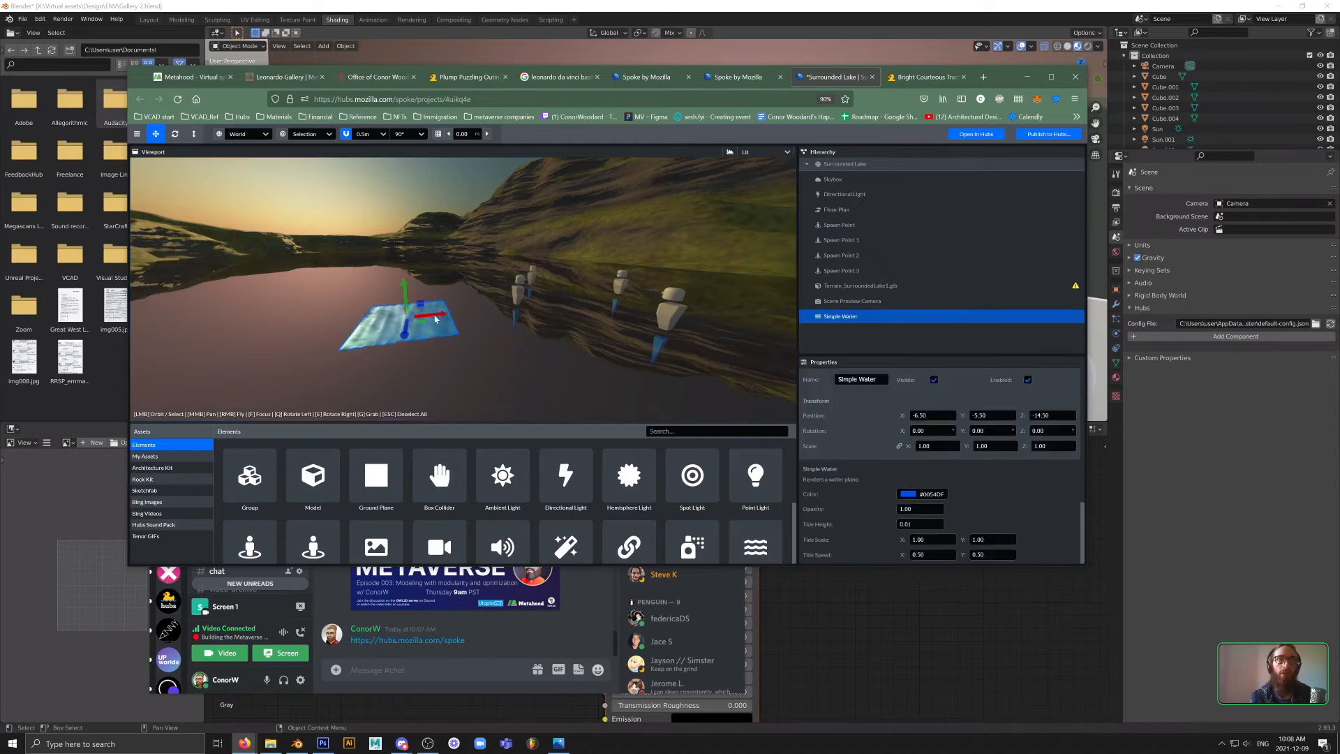
pyautogui.scroll(-5, 482, 307)
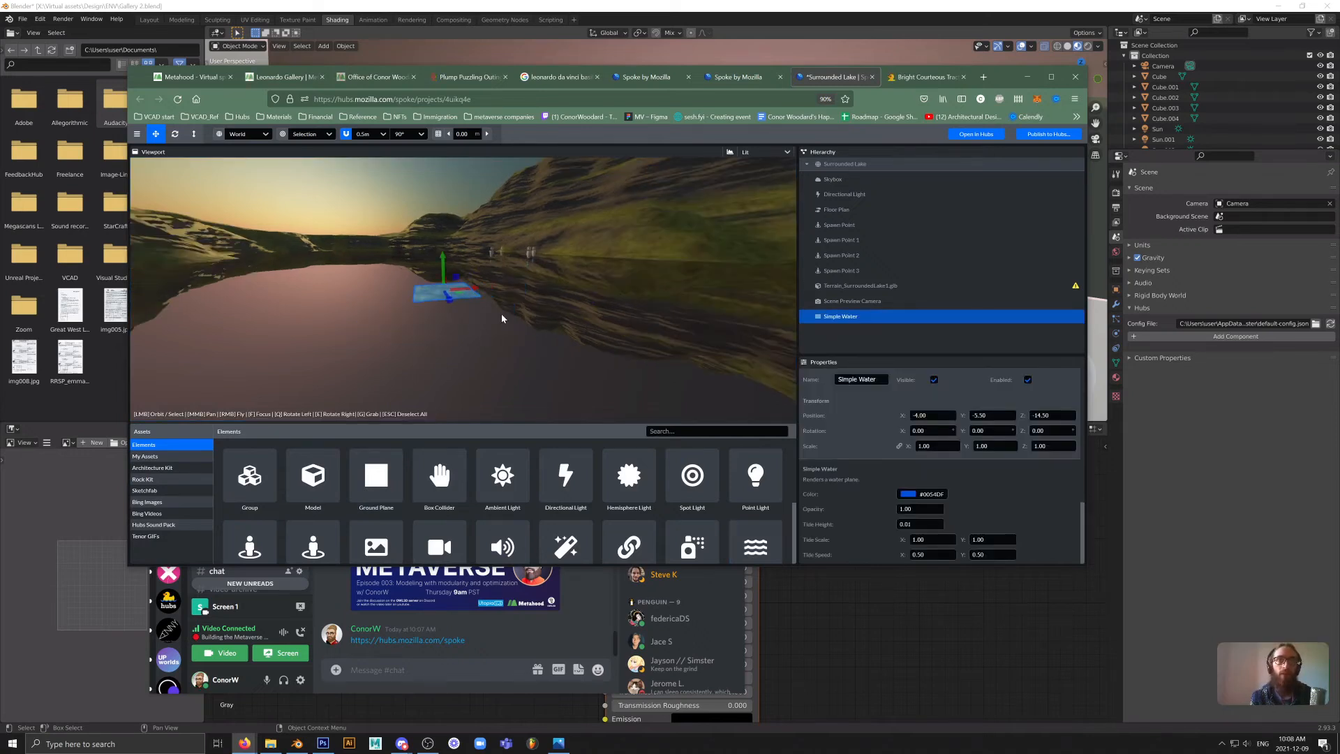
pyautogui.scroll(5, 458, 292)
pyautogui.moveTo(515, 287); pyautogui.dragTo(643, 321)
pyautogui.scroll(-2, 904, 469)
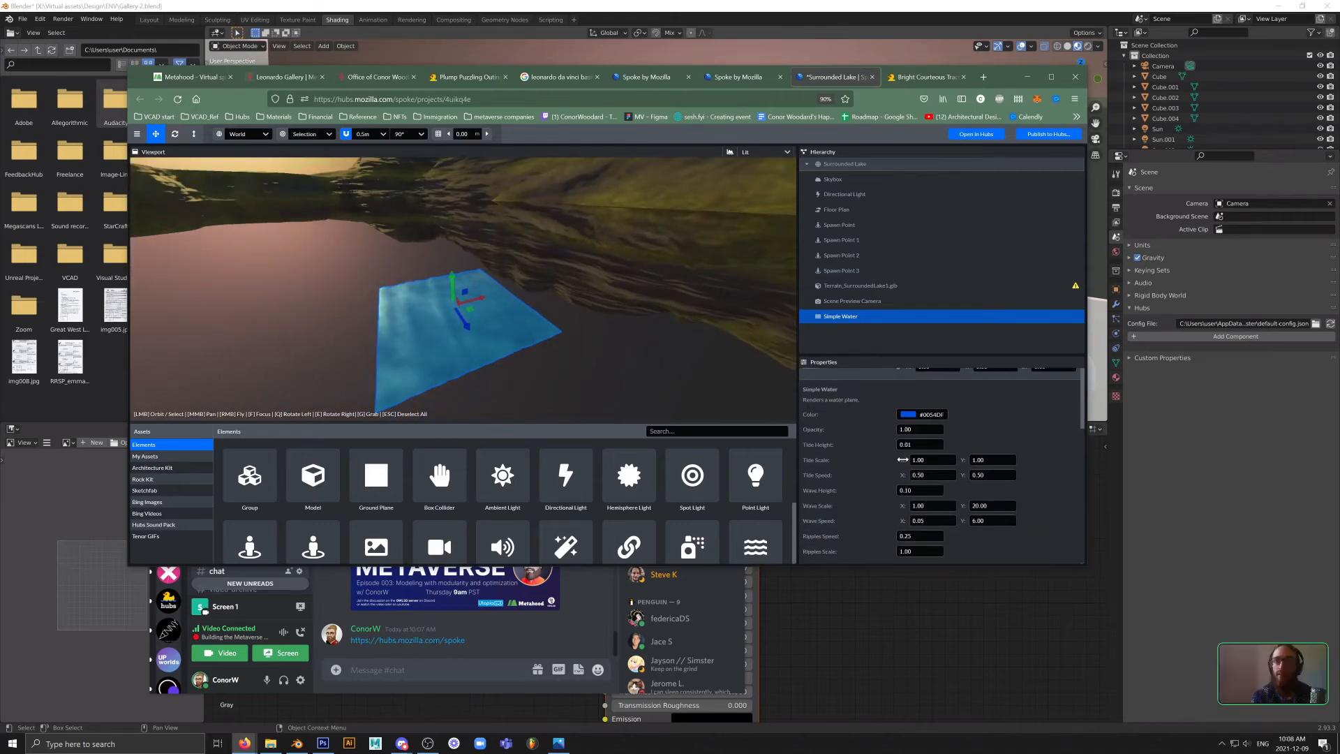
# - Try a larger X tide scale on the water plane, undo it, and set the X tide speed to 63.40
pyautogui.moveTo(905, 462); pyautogui.dragTo(973, 462)
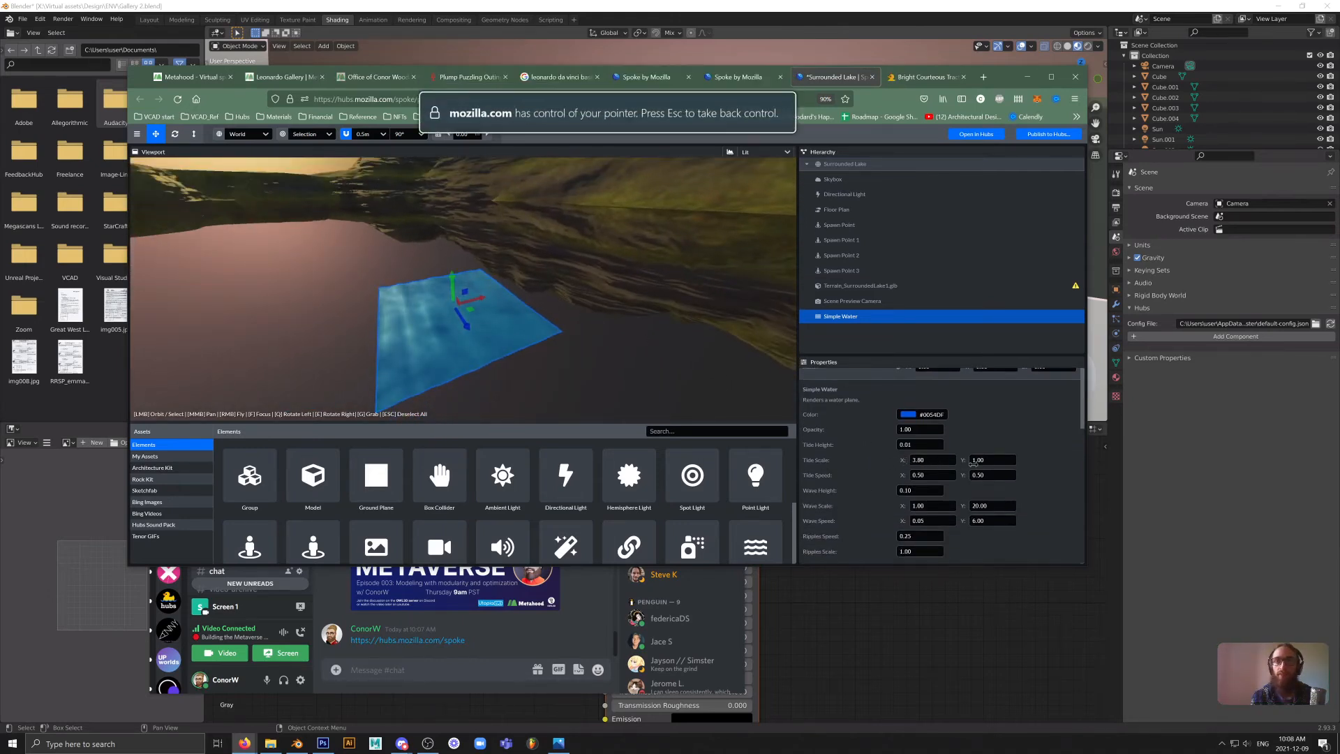
pyautogui.hotkey('ctrl', 'z')
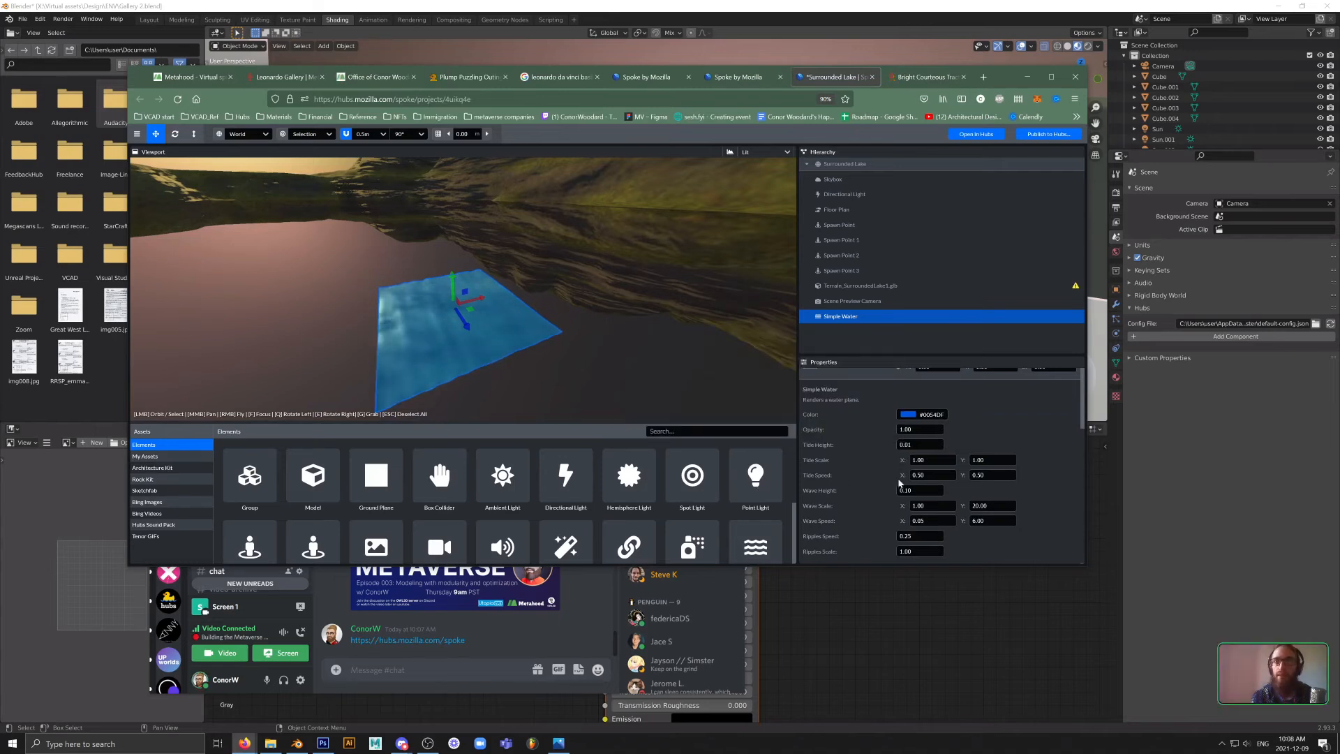
pyautogui.moveTo(912, 480); pyautogui.dragTo(991, 480)
pyautogui.moveTo(903, 476); pyautogui.dragTo(1065, 476)
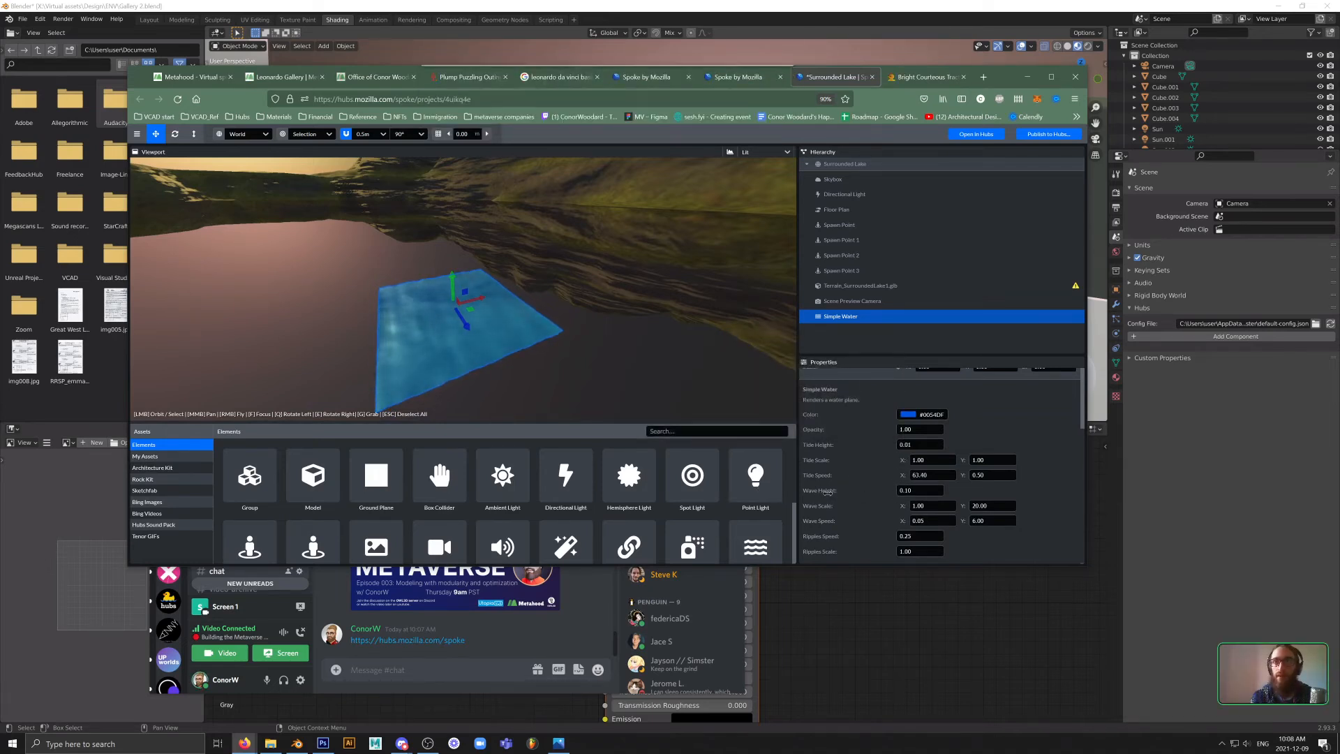
# - Set the water's wave height to 1.00, ripples speed to 10.25 and ripples scale to about 26.40, and inspect the waves up close
pyautogui.moveTo(827, 492); pyautogui.dragTo(840, 490)
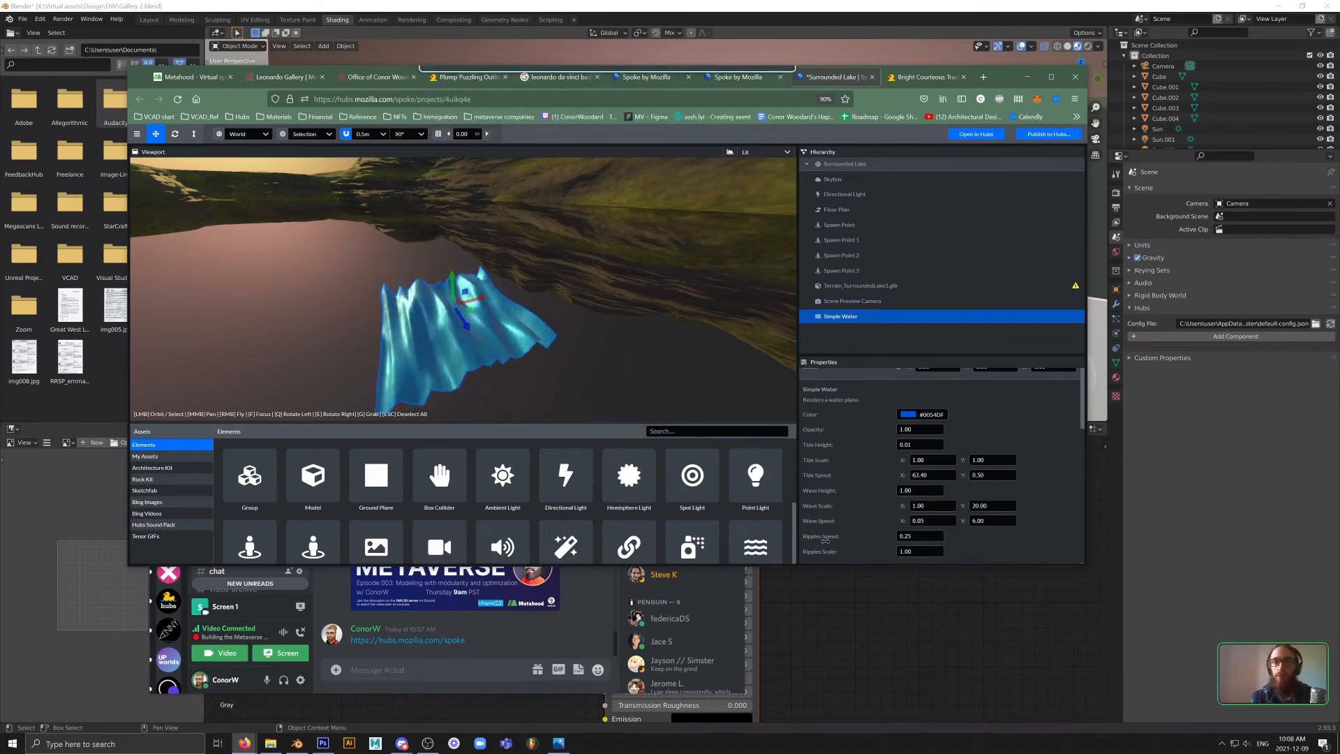
pyautogui.moveTo(826, 540); pyautogui.dragTo(869, 560)
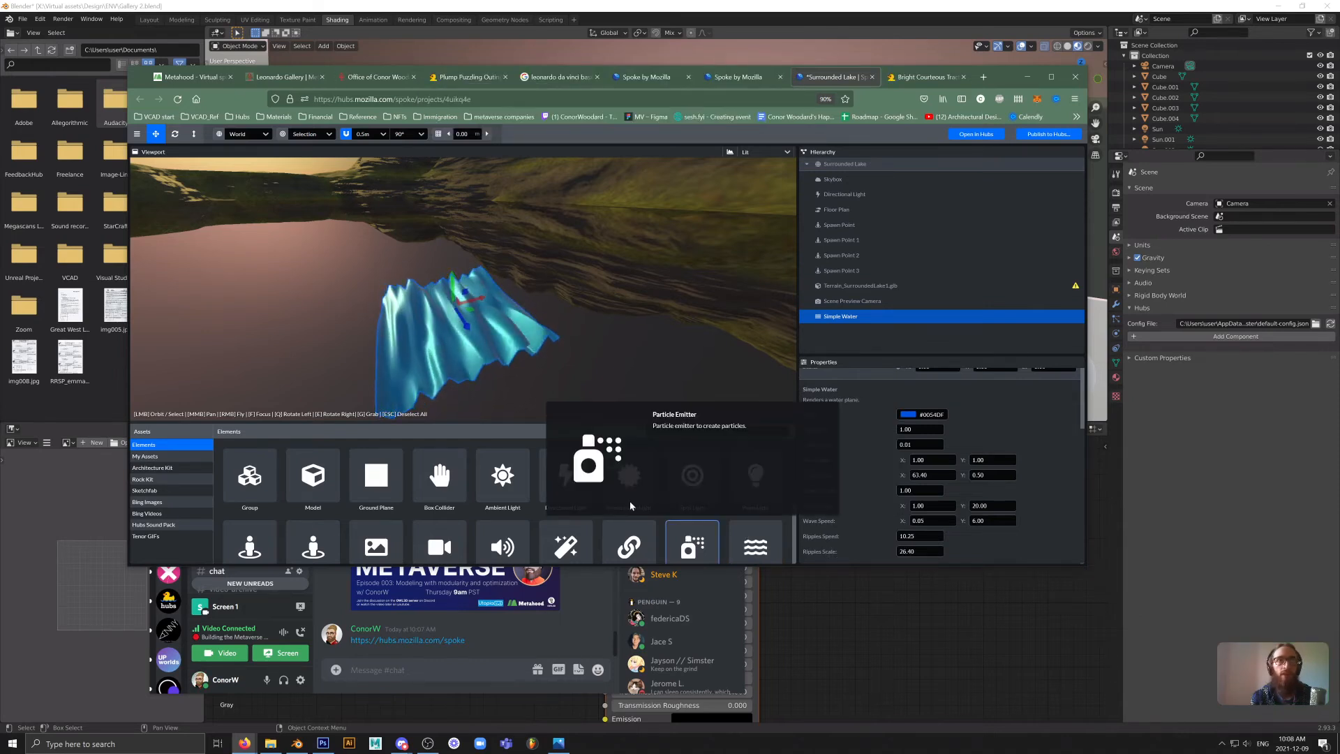
pyautogui.moveTo(564, 363); pyautogui.dragTo(658, 370)
pyautogui.scroll(5, 617, 373)
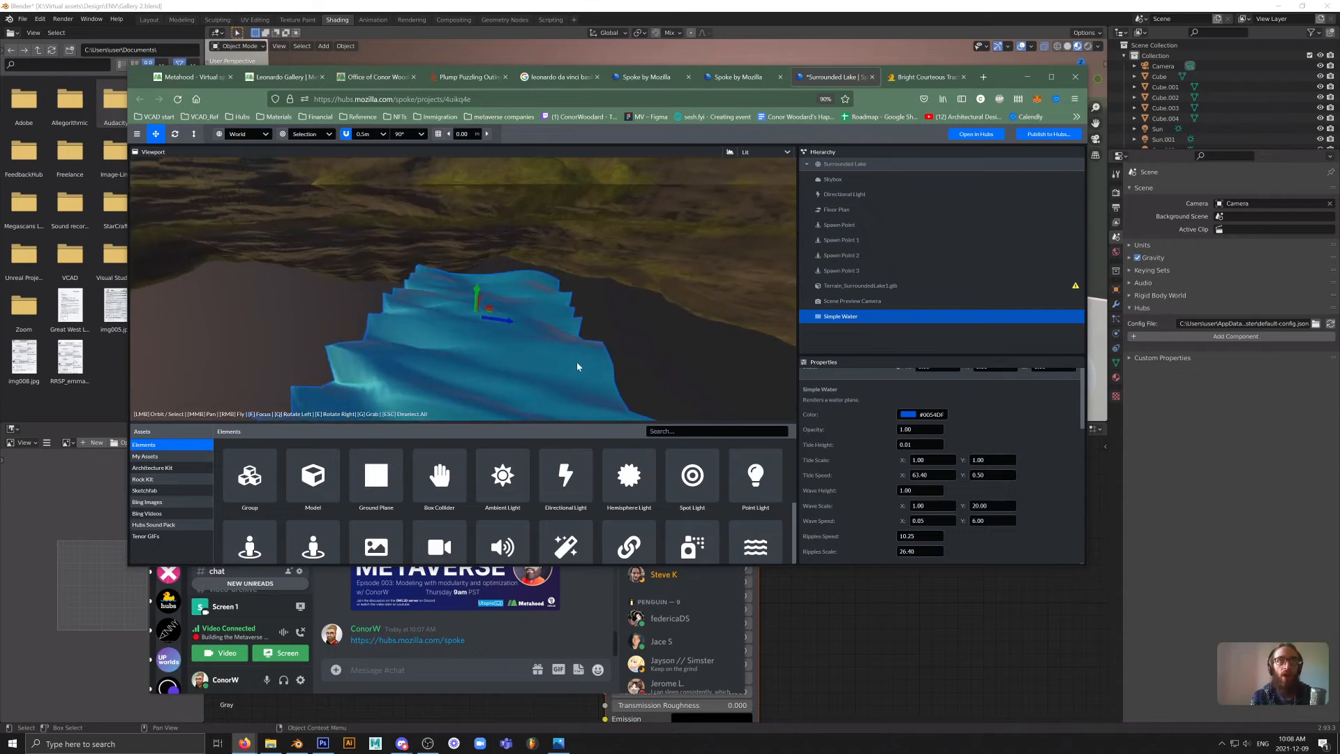
pyautogui.moveTo(578, 366); pyautogui.dragTo(424, 365)
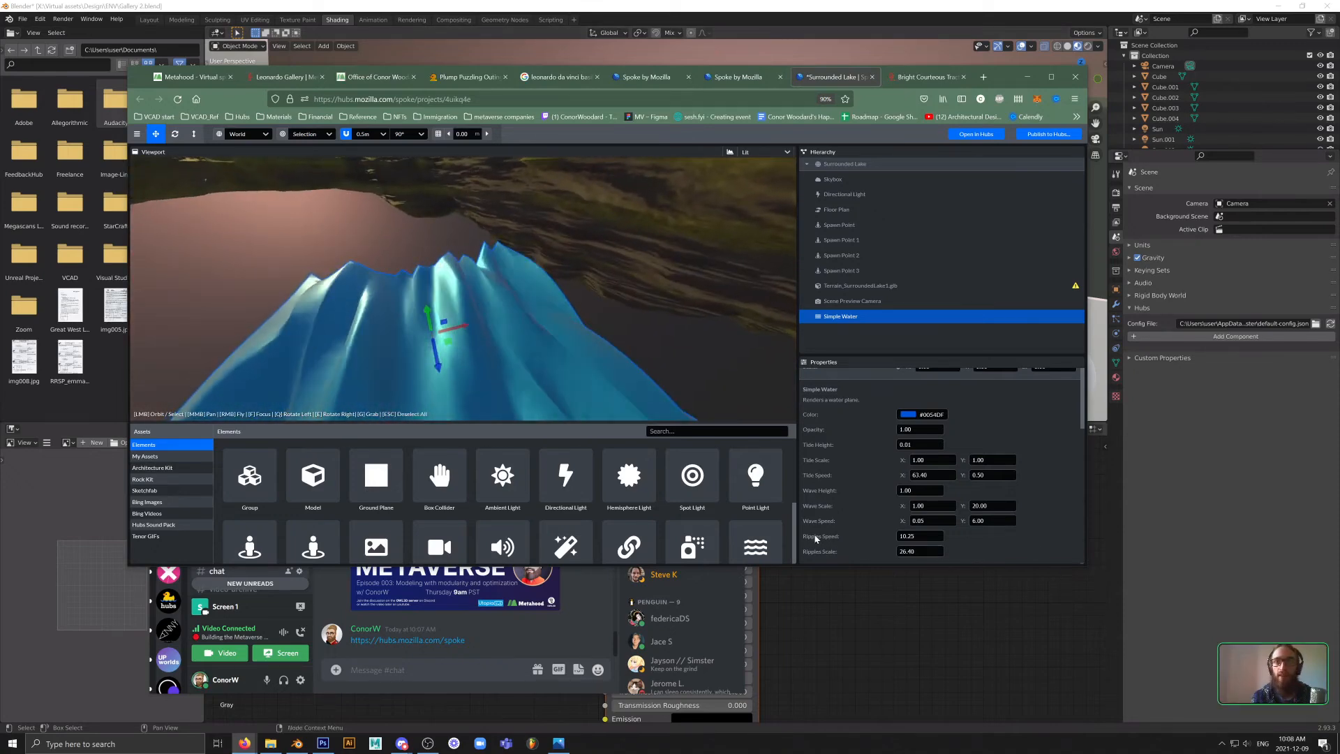
# - Lower the water's ripples speed to 0.55 and ripples scale to 9.70, and inspect the waves from the side
pyautogui.moveTo(815, 538); pyautogui.dragTo(815, 538)
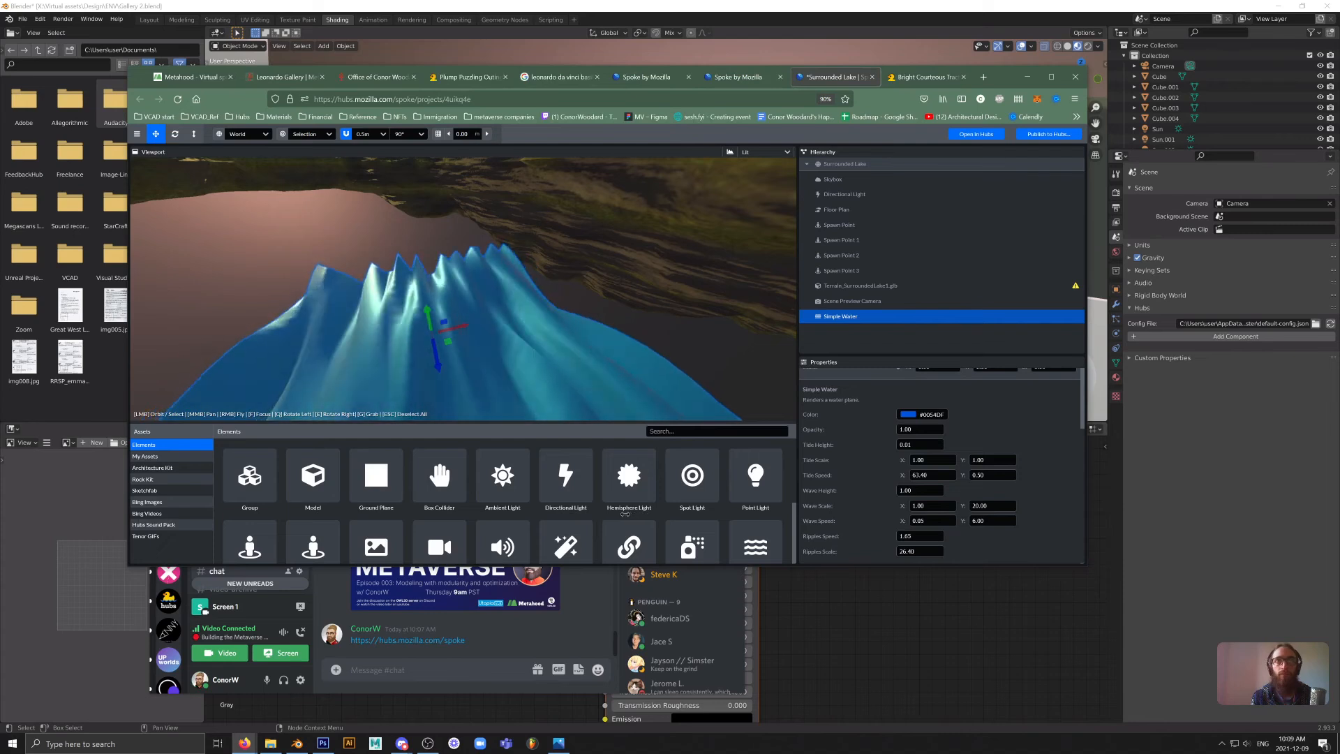
pyautogui.moveTo(625, 514); pyautogui.dragTo(597, 514)
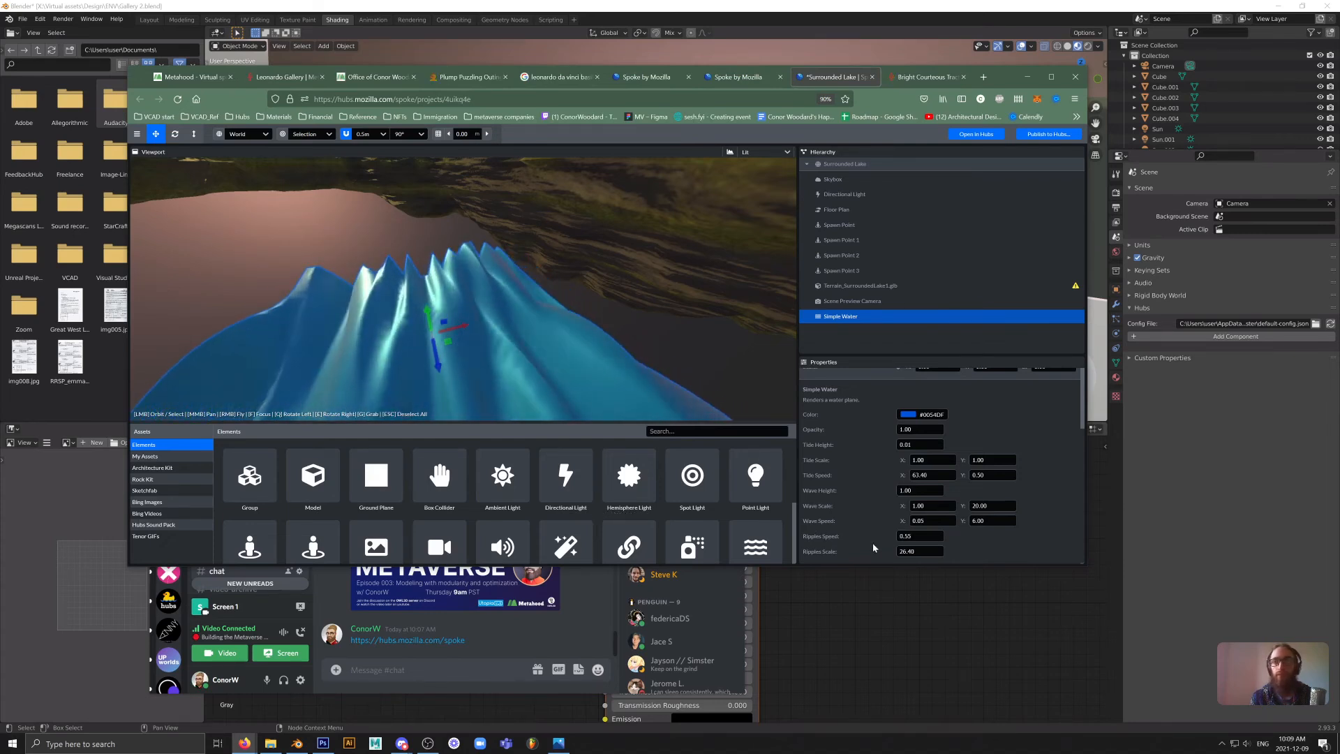
pyautogui.moveTo(818, 551); pyautogui.dragTo(481, 550)
pyautogui.scroll(-3, 478, 369)
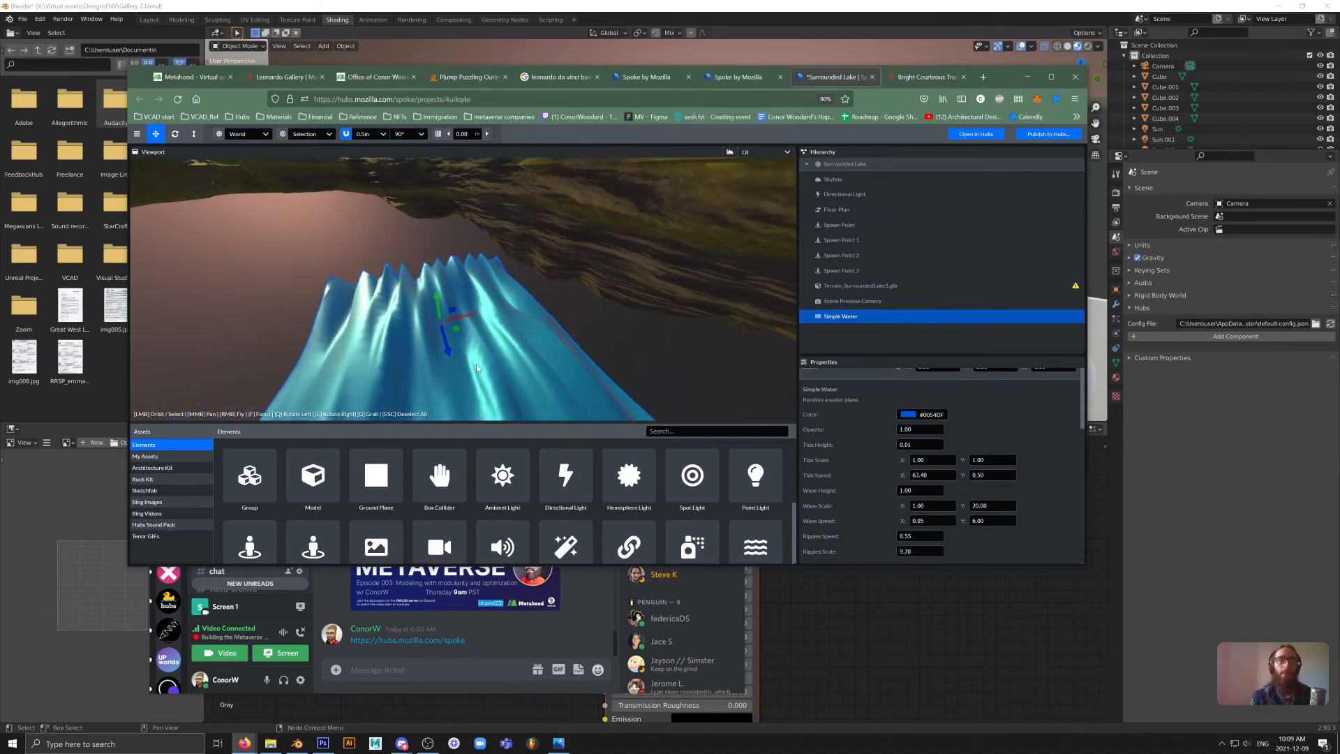
pyautogui.moveTo(476, 363); pyautogui.dragTo(600, 338)
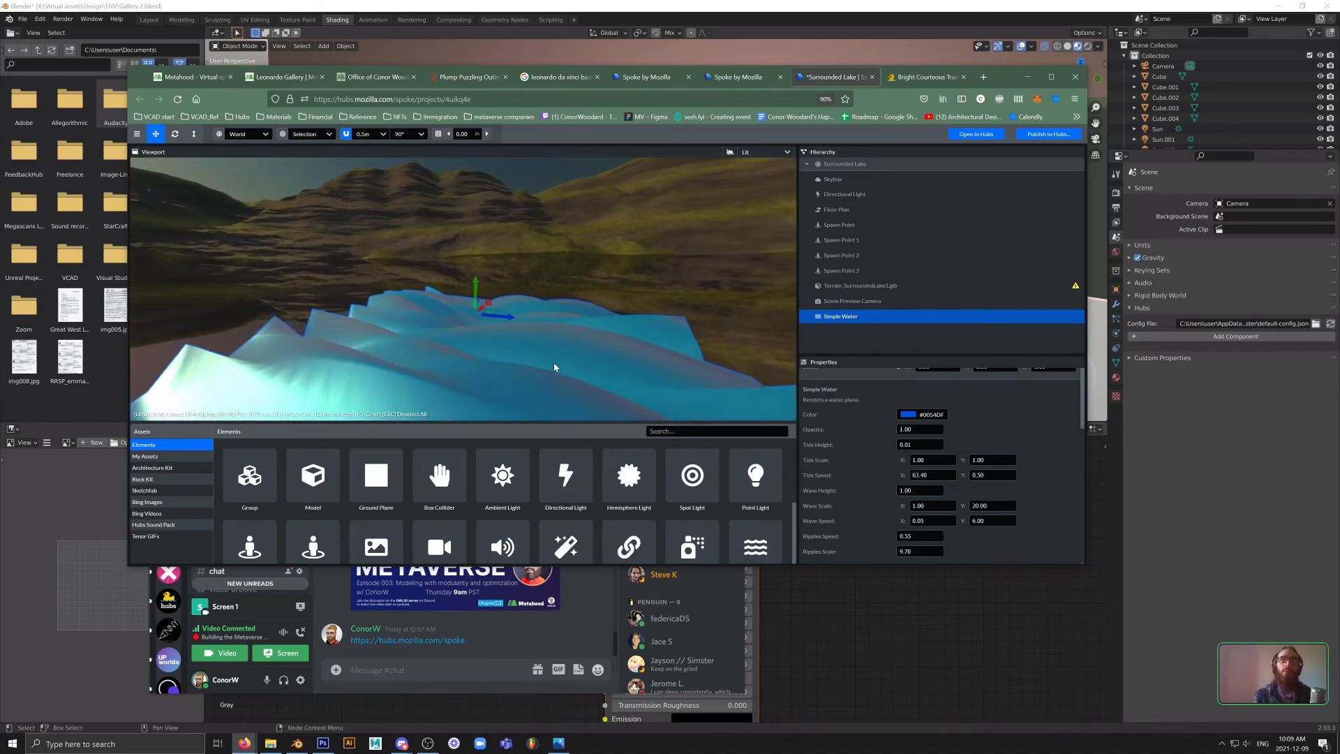
# - Switch to the gallery model in Blender and select the main floor piece between the two rings
pyautogui.hotkey('ctrl', 't')
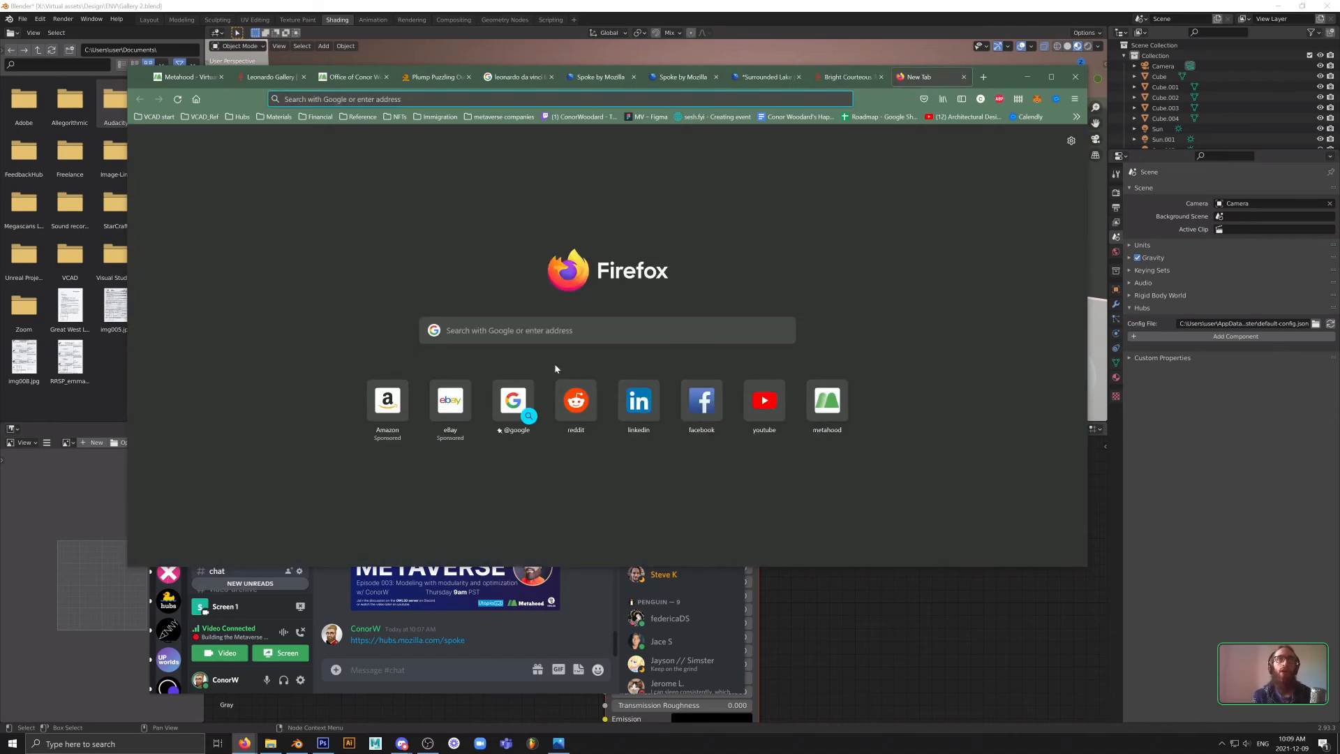
pyautogui.hotkey('ctrl', 'w')
pyautogui.hotkey('alt', 'Tab')
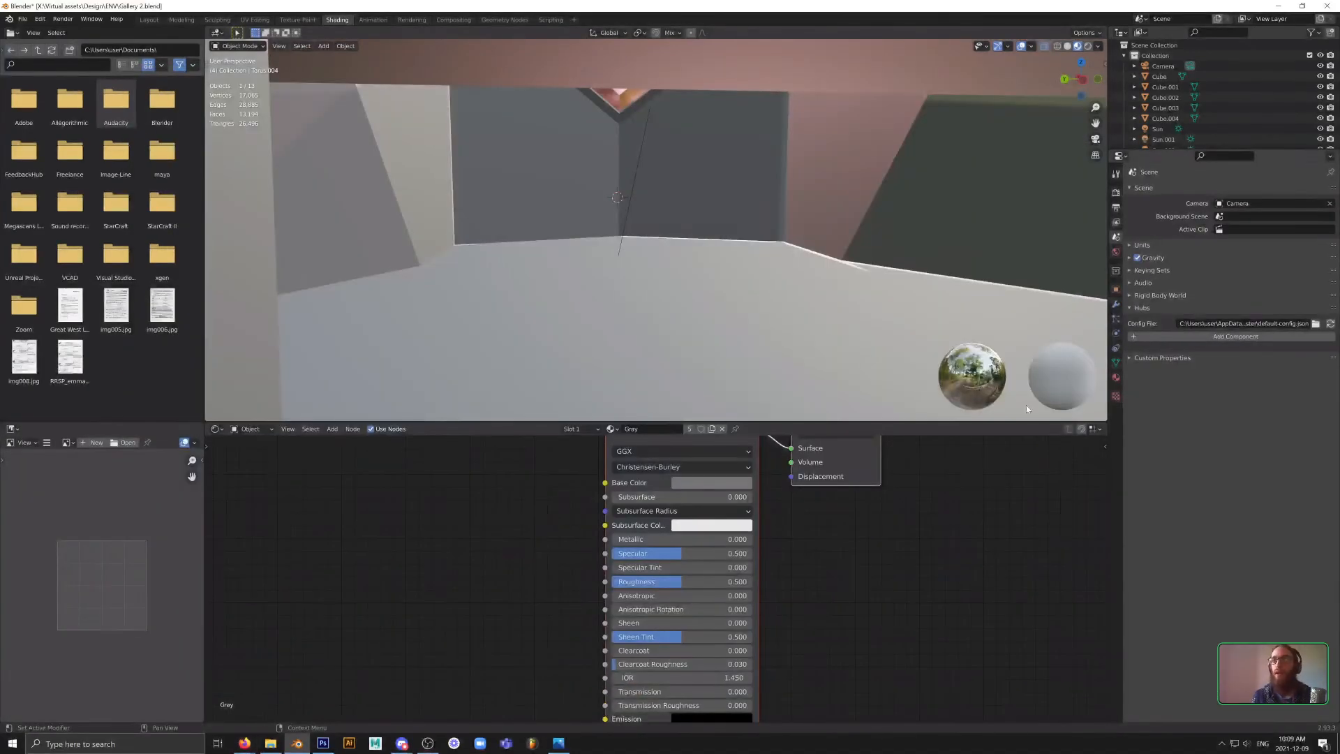
pyautogui.scroll(-8, 704, 211)
pyautogui.moveTo(716, 256); pyautogui.dragTo(738, 296, button='middle')
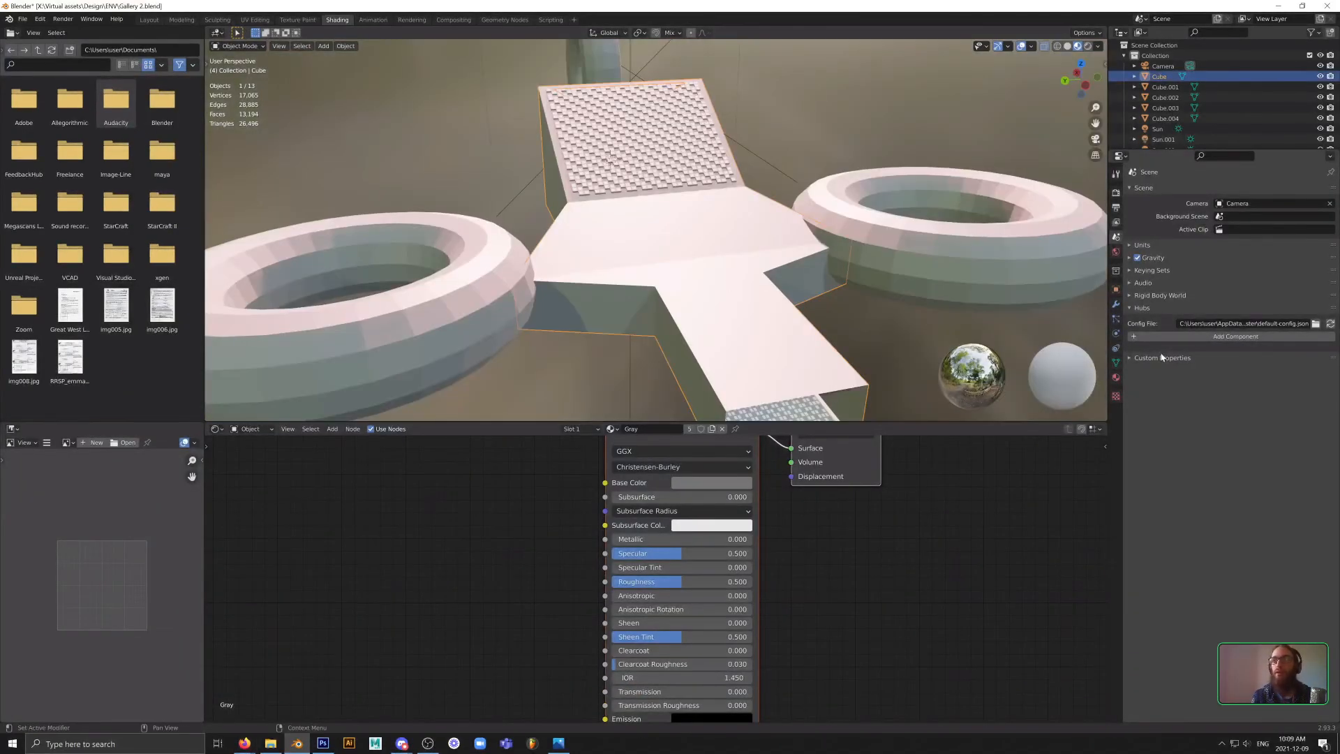
# - Add the Hubs Uv Scroll component to the selected floor piece
pyautogui.click(1116, 364)
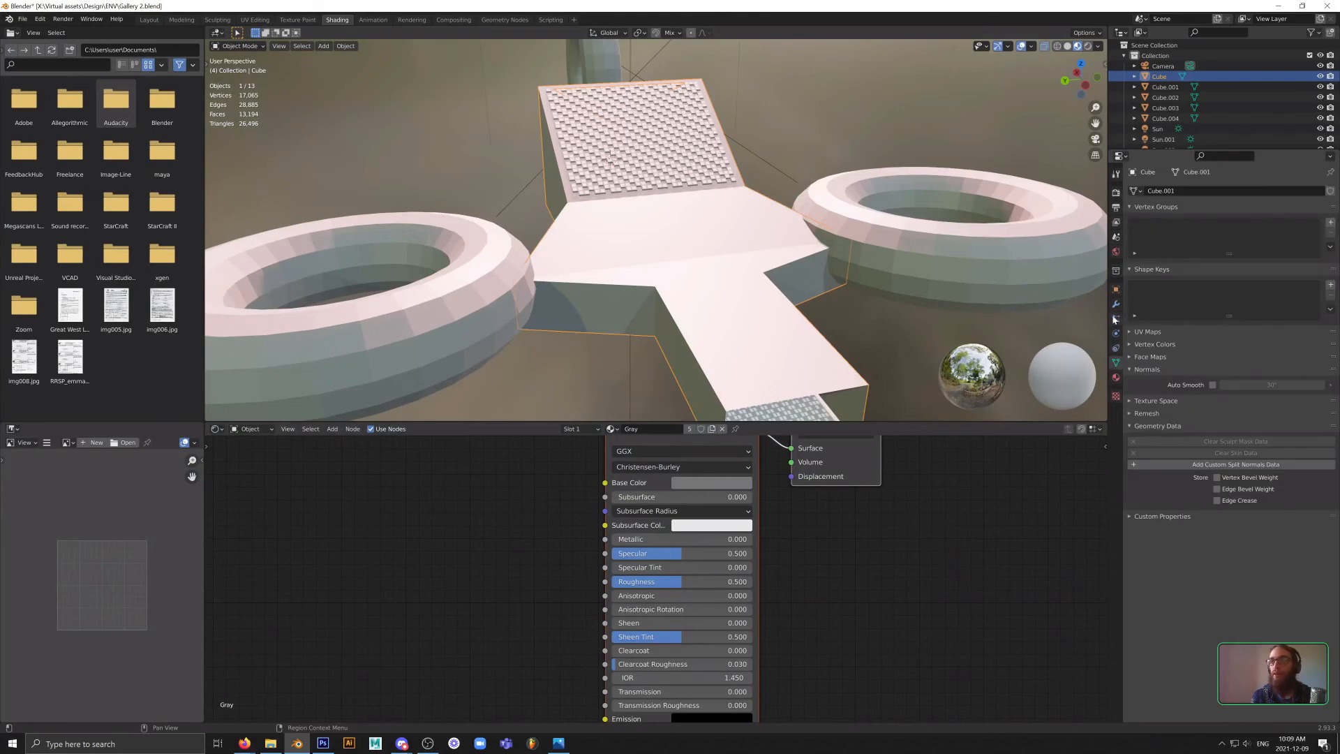
pyautogui.click(1116, 291)
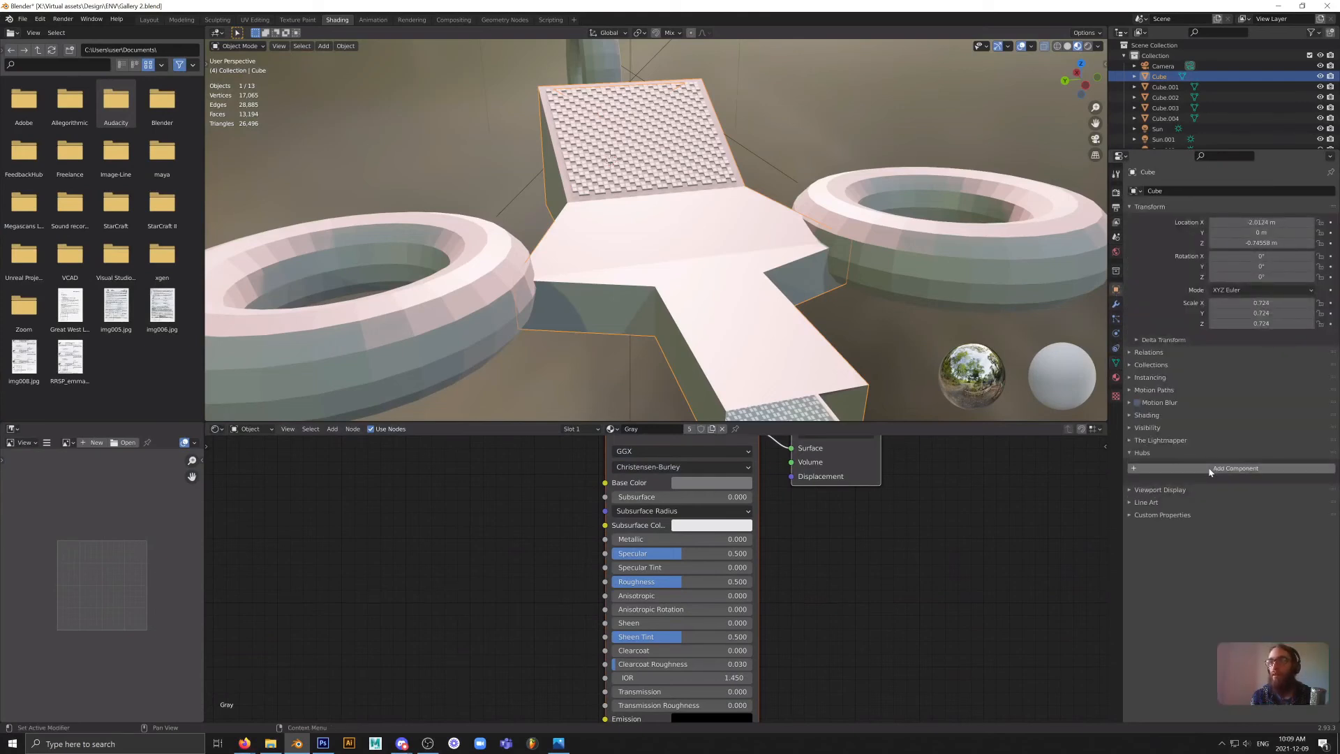
pyautogui.click(1212, 471)
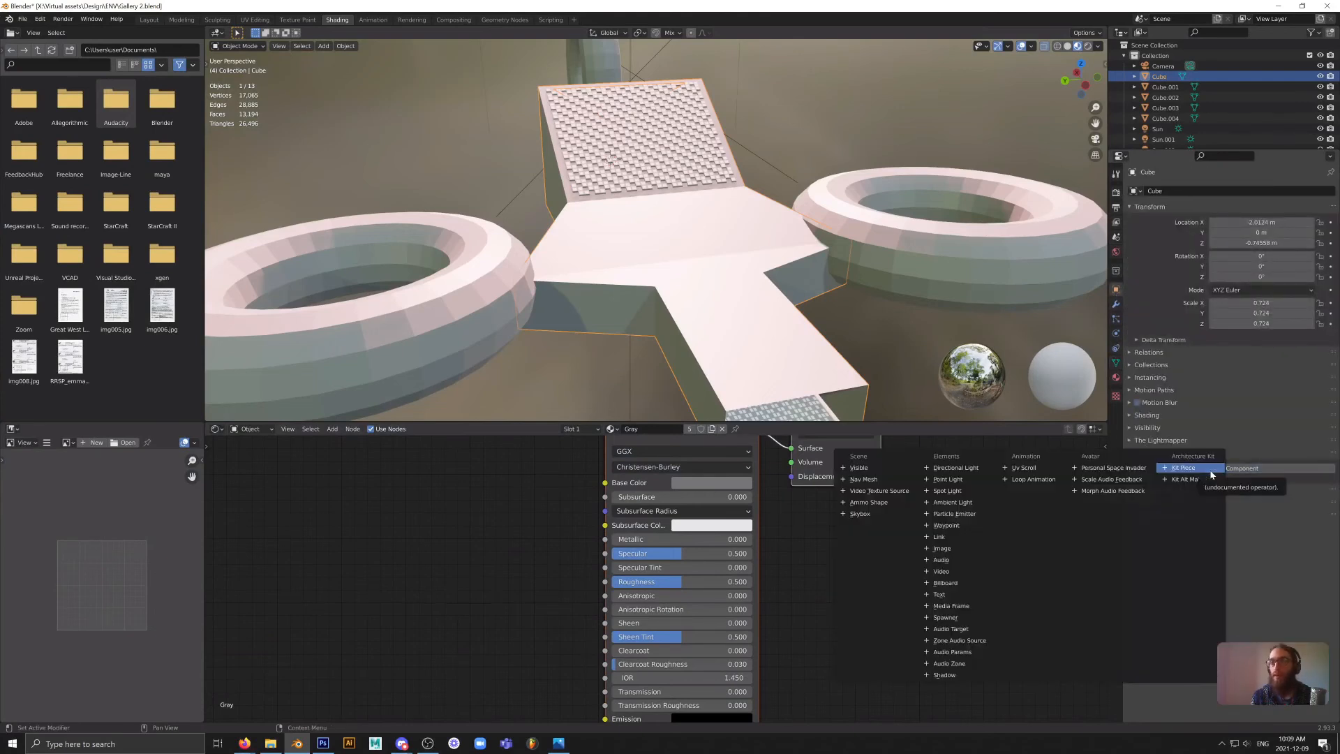
pyautogui.click(1038, 470)
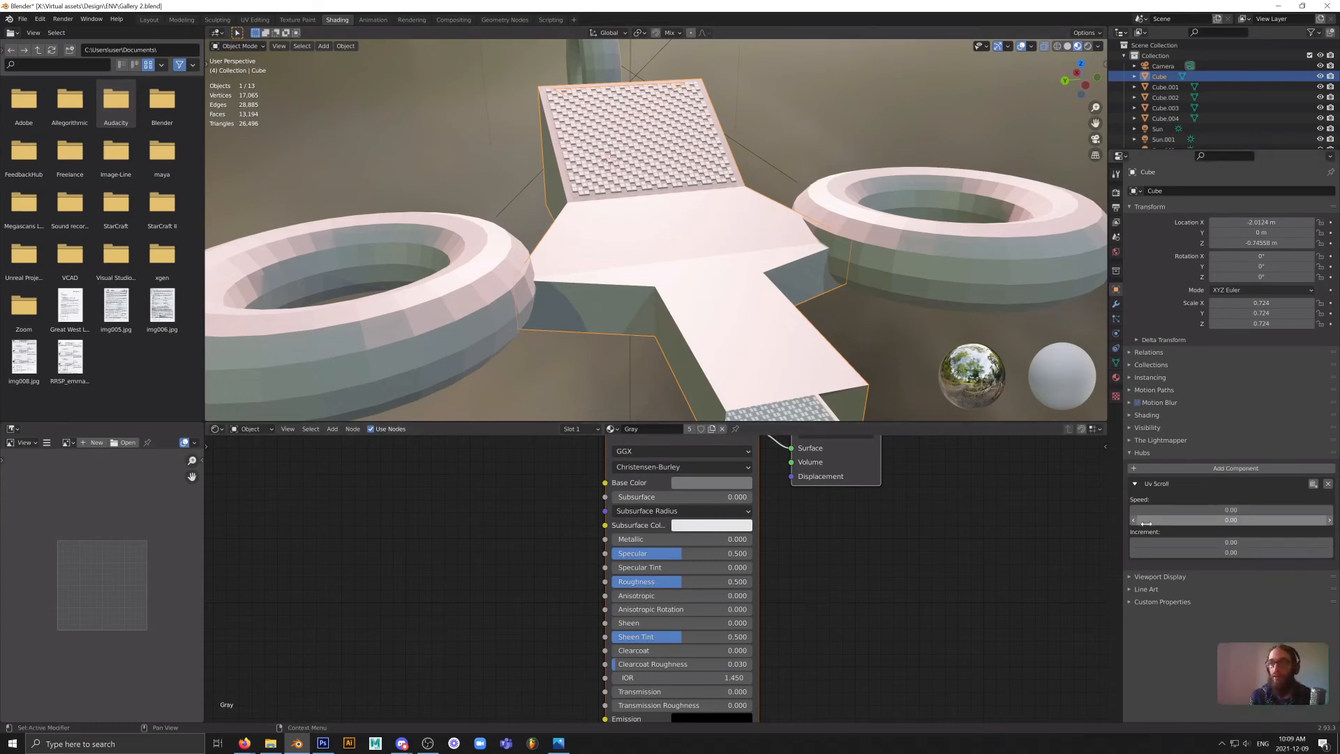
# - Switch to Firefox and search the web for "uv scroll"
pyautogui.hotkey('alt', 'Tab')
pyautogui.click(926, 421)
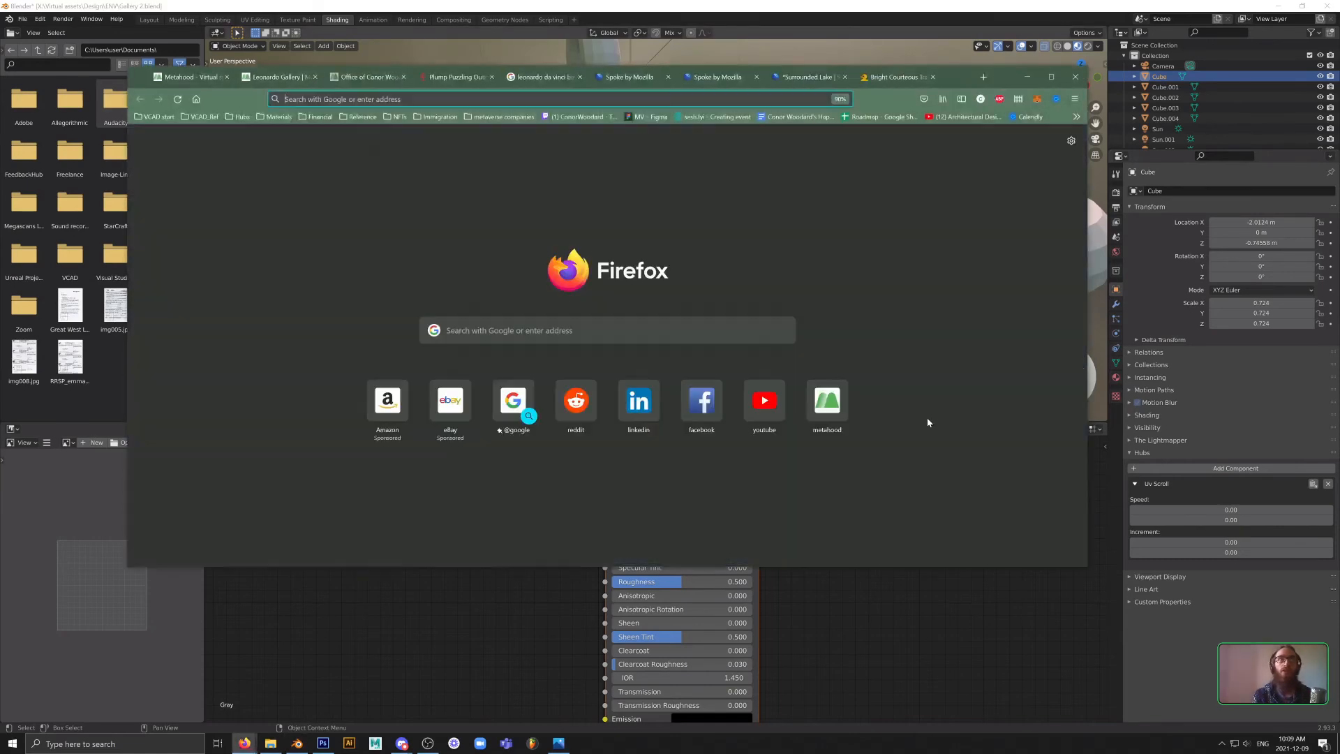
pyautogui.write('uv scroll')
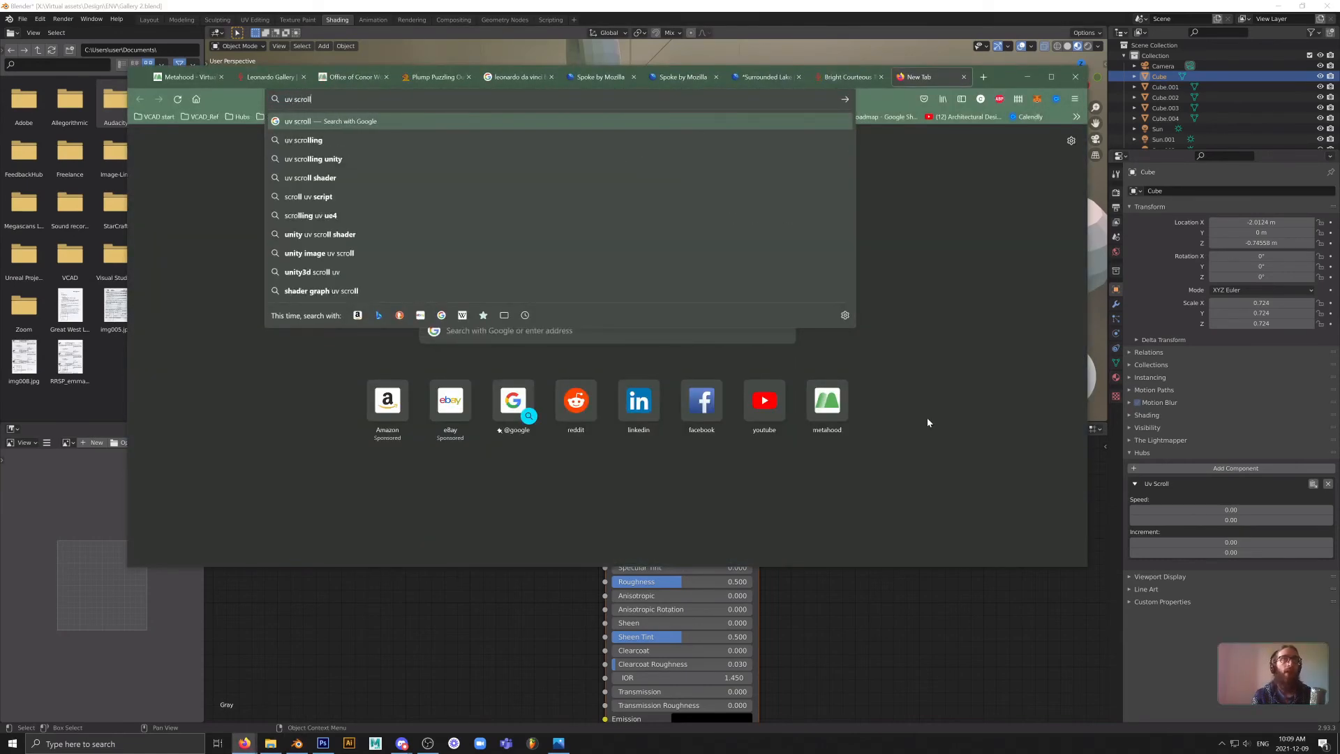
pyautogui.press('Return')
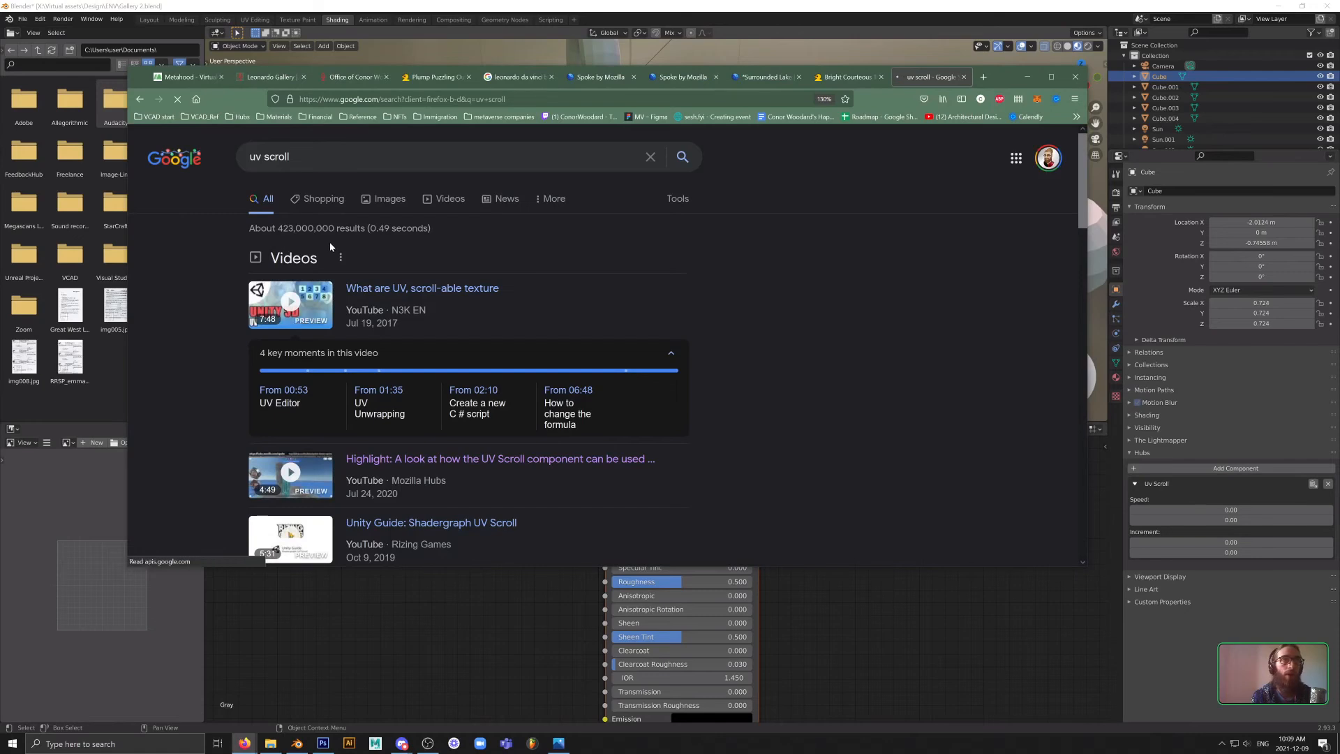
# - Open the Mozilla Hubs highlight video about the UV Scroll component and play it, skipping ahead to about 1:13
pyautogui.middleClick(431, 461)
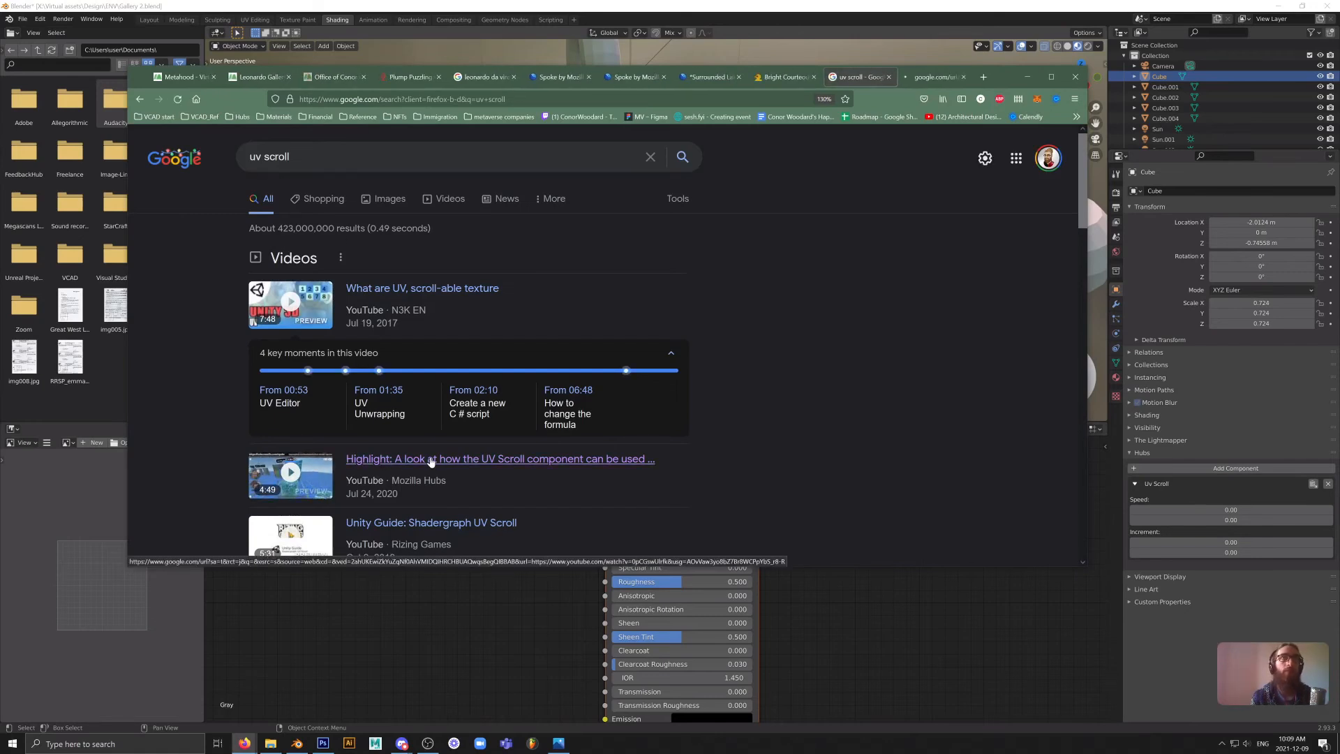
pyautogui.hotkey('ctrl', 'Tab')
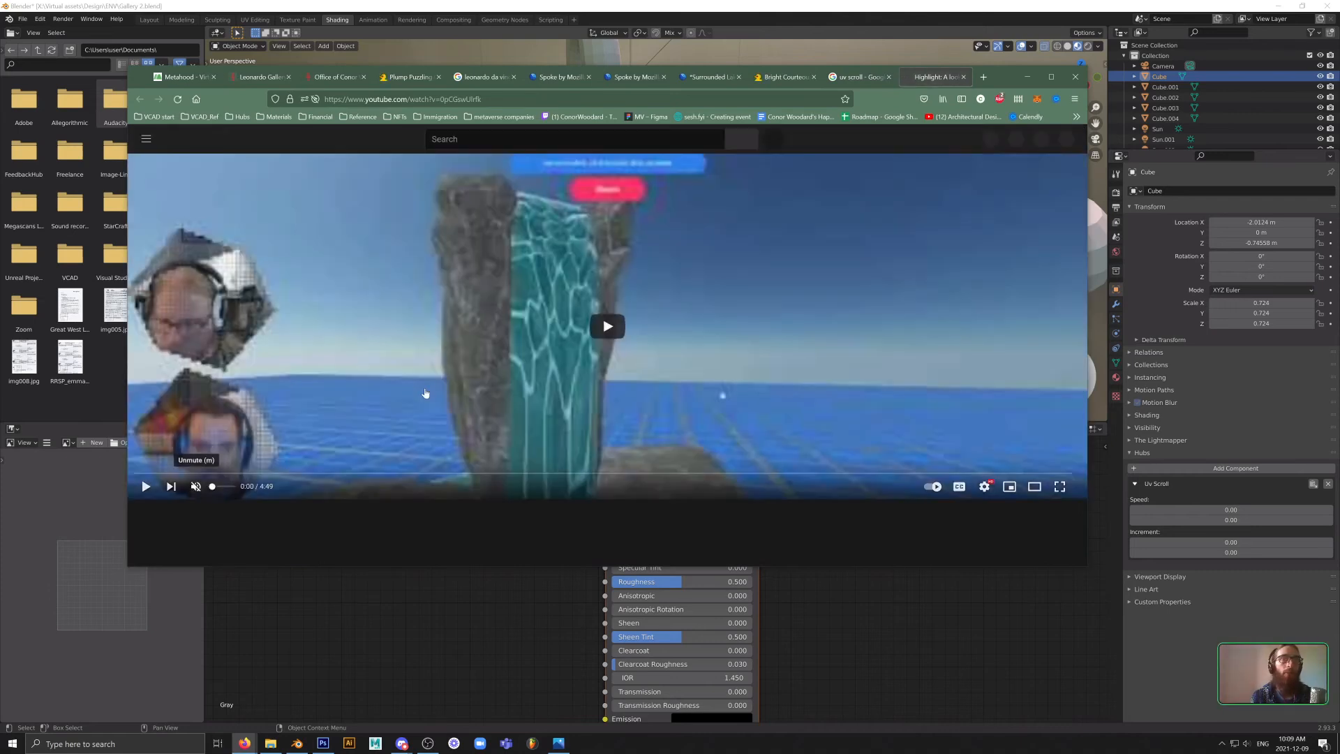
pyautogui.click(604, 332)
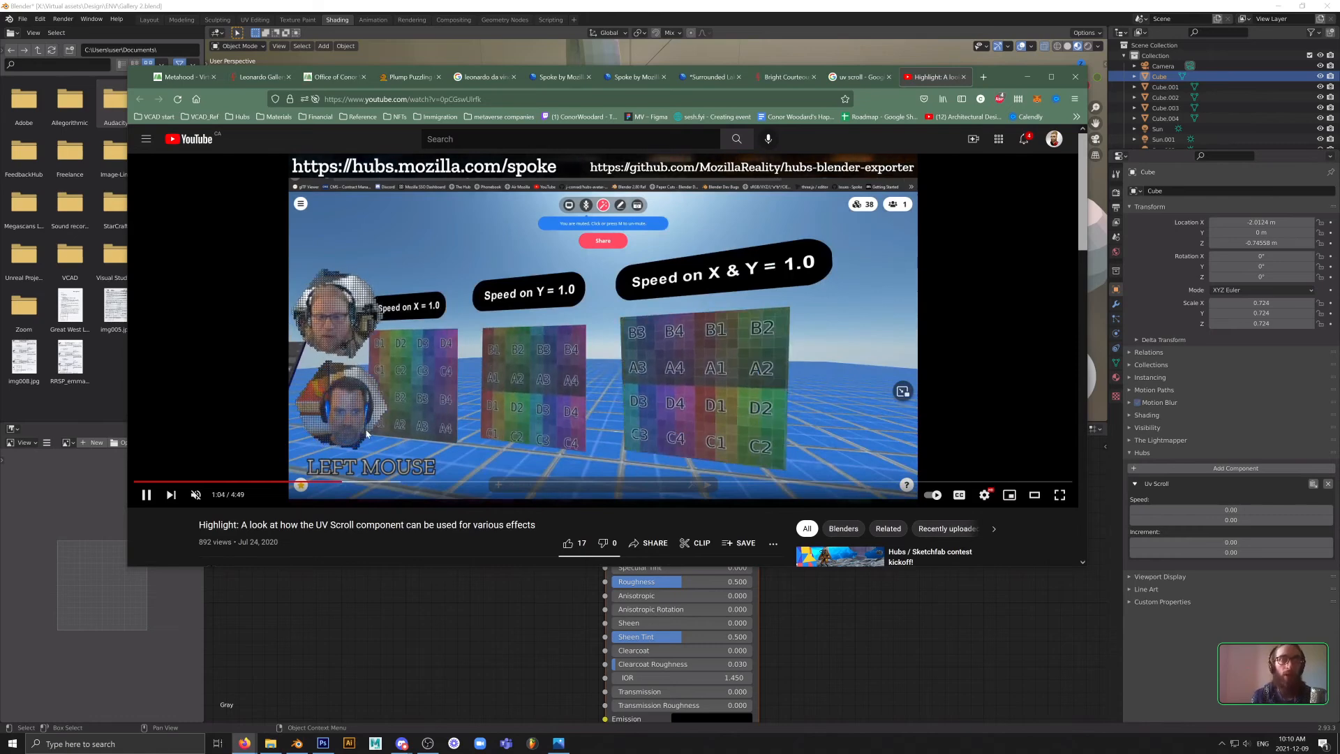
pyautogui.click(368, 482)
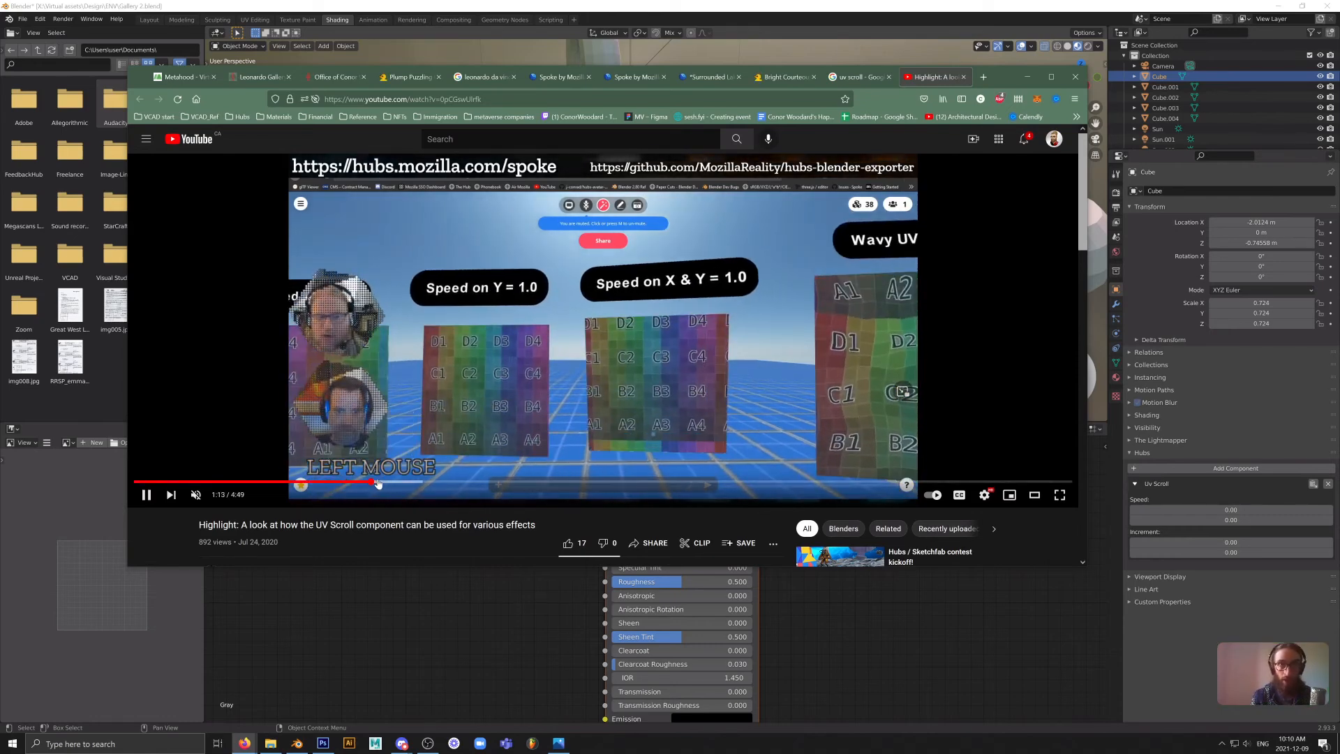
# - Skip through the UV Scroll video's wavy grid, water and waterfall examples until shortly after 2:13
pyautogui.press('Right')
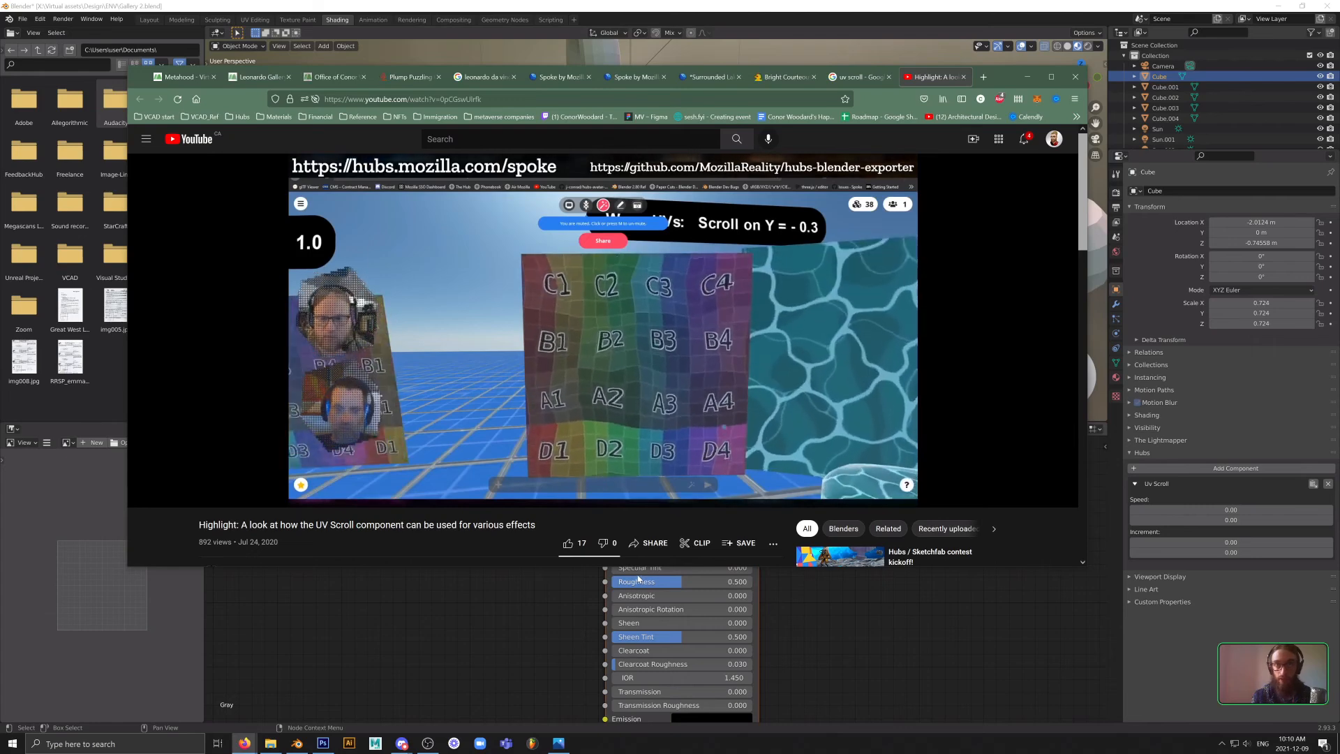
pyautogui.press('Right')
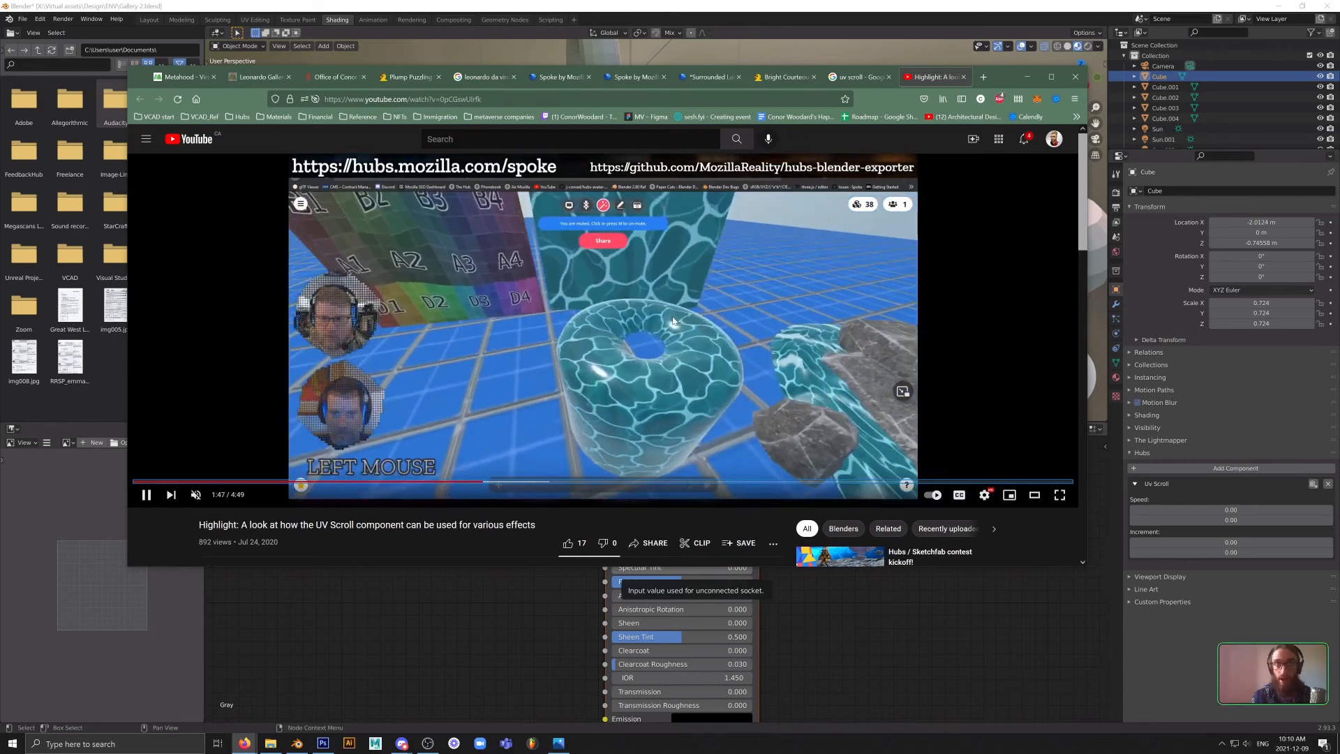
pyautogui.press('Right')
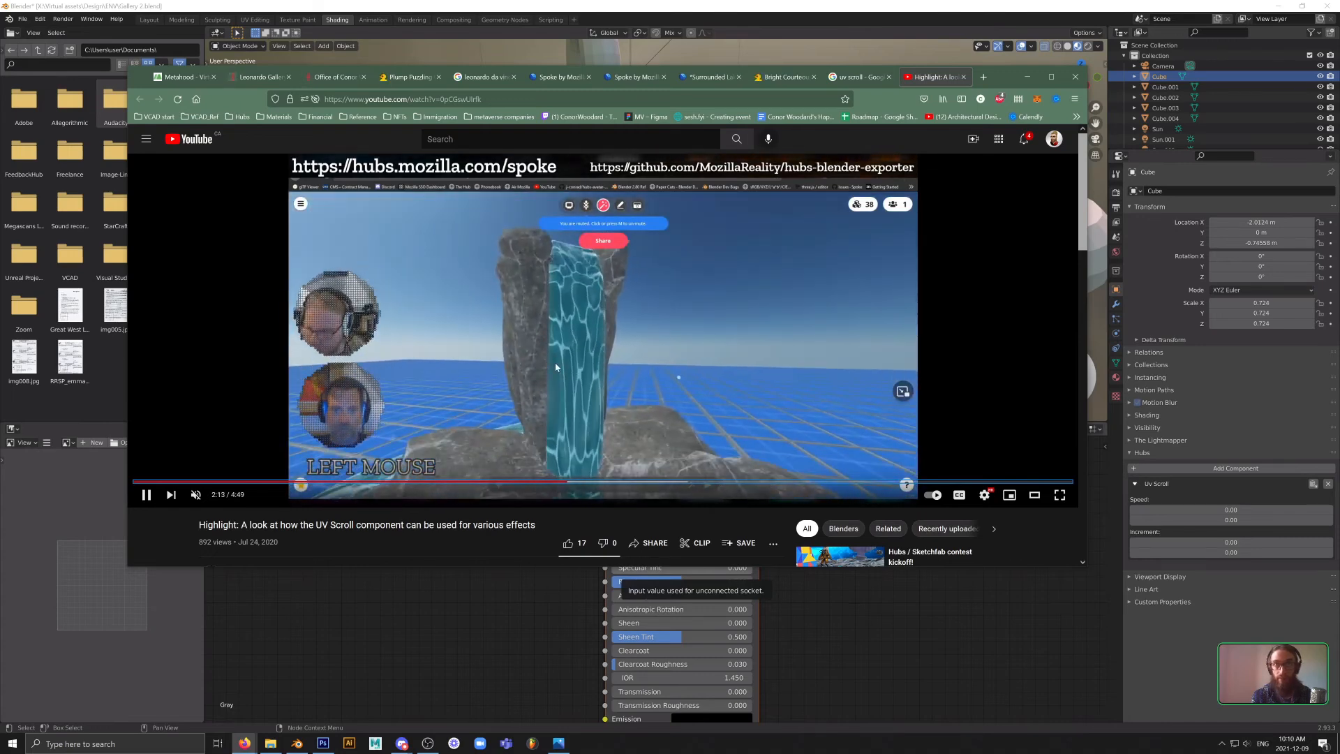
pyautogui.press('Right')
pyautogui.press('Left')
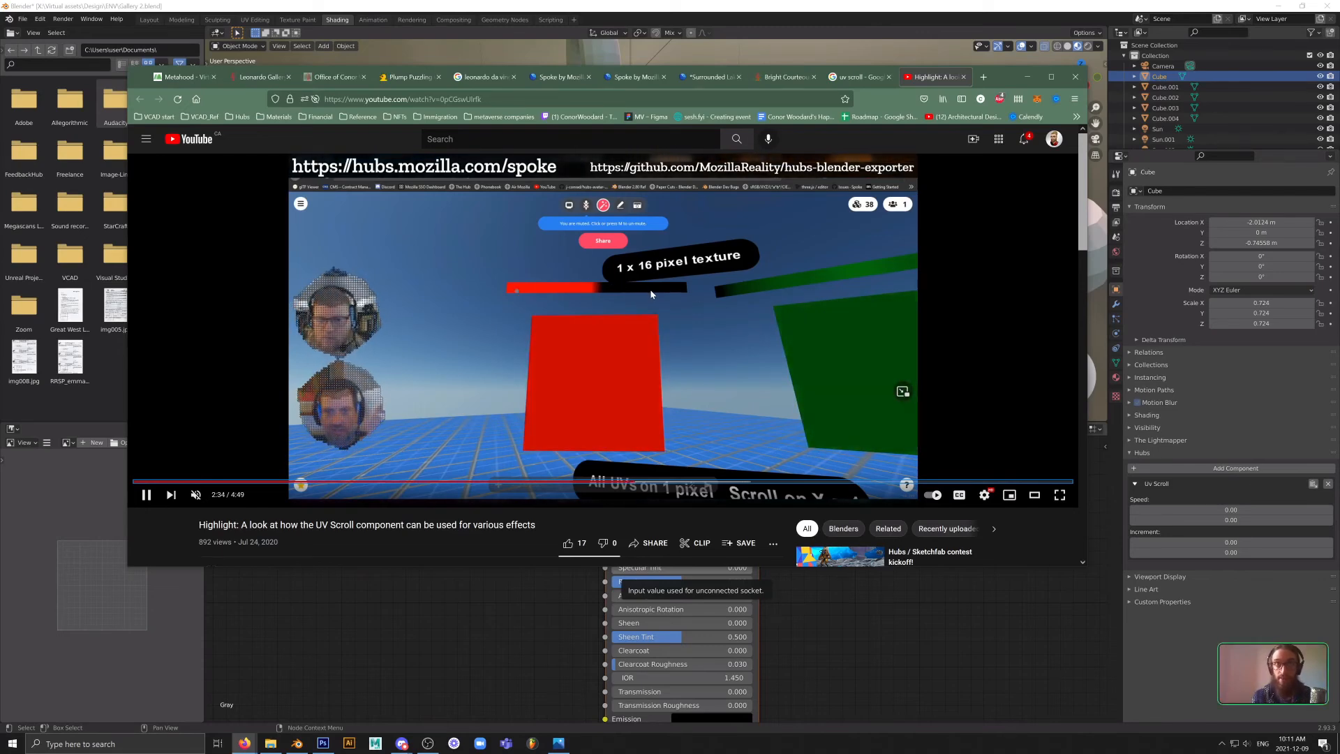
# - Skip through the video's pixel-texture examples, from the red and green squares to the multicoloured grid at about 3:17
pyautogui.press('Right')
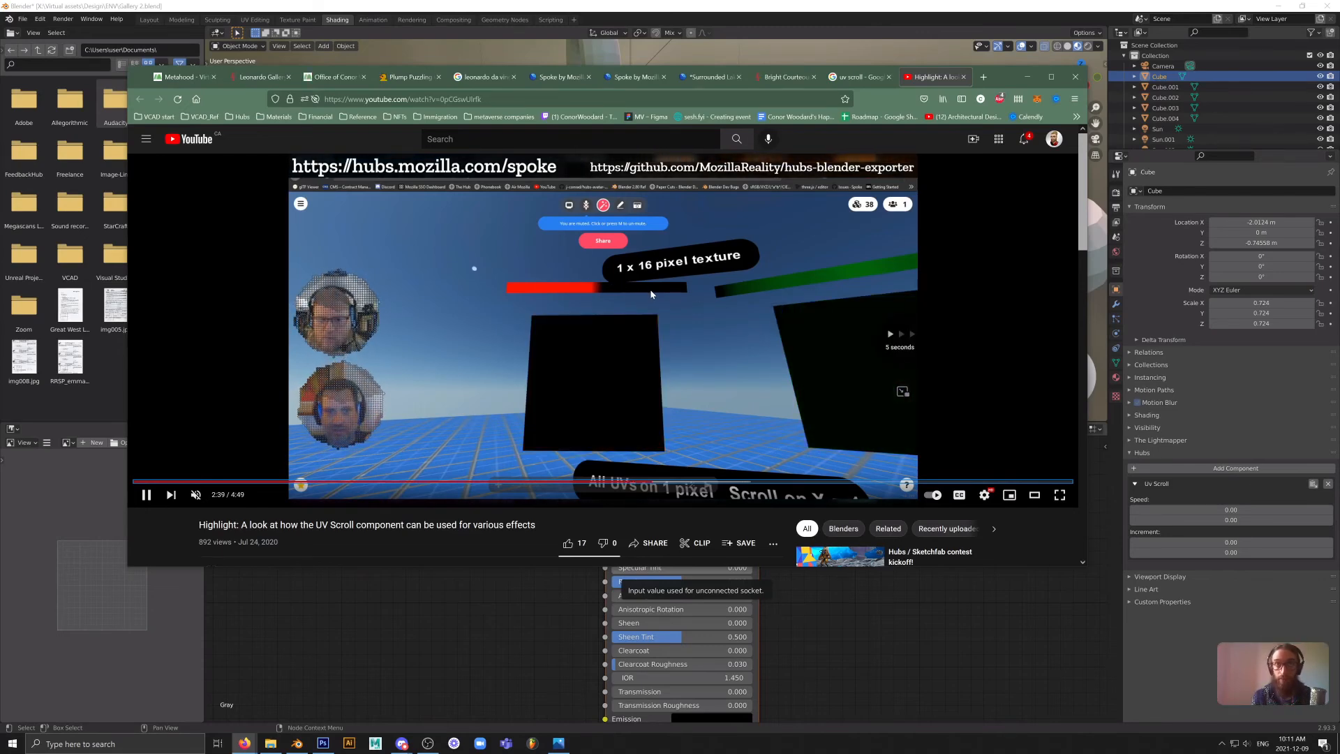
pyautogui.press('Right')
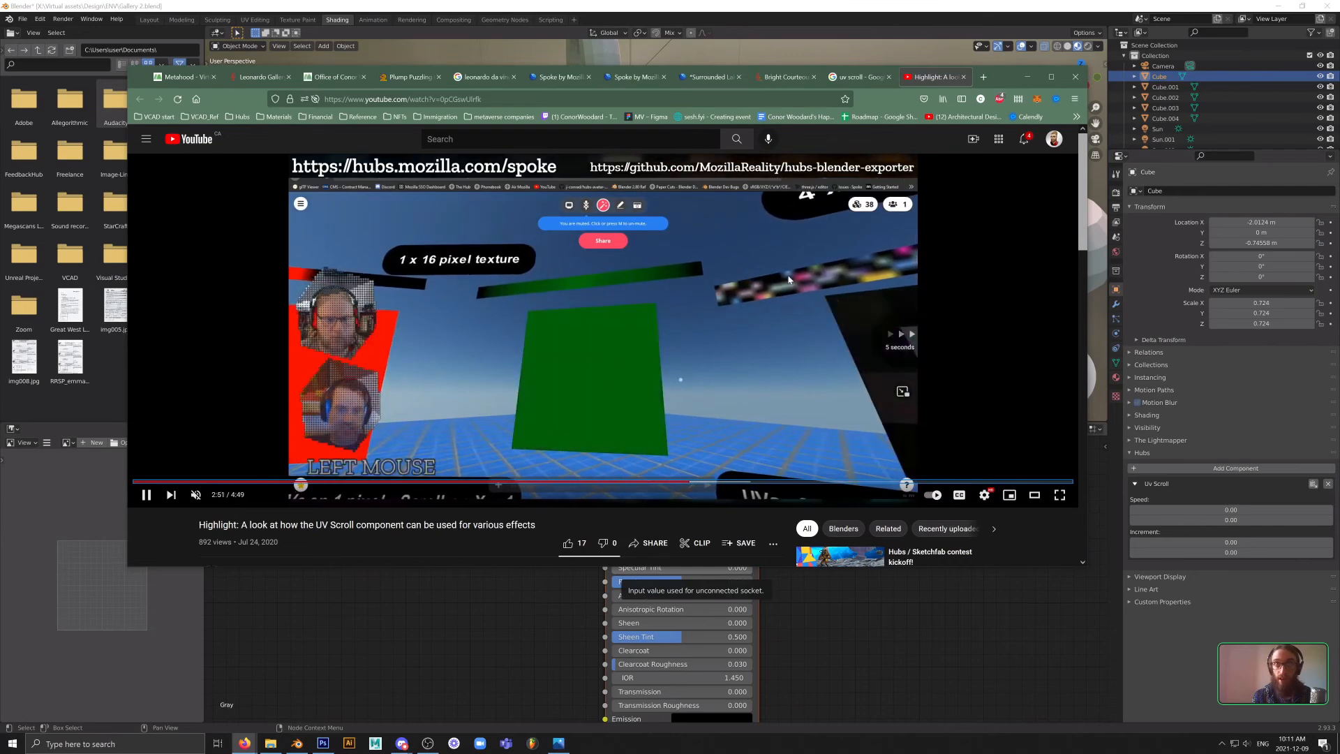
pyautogui.press('Right')
pyautogui.press('Right')
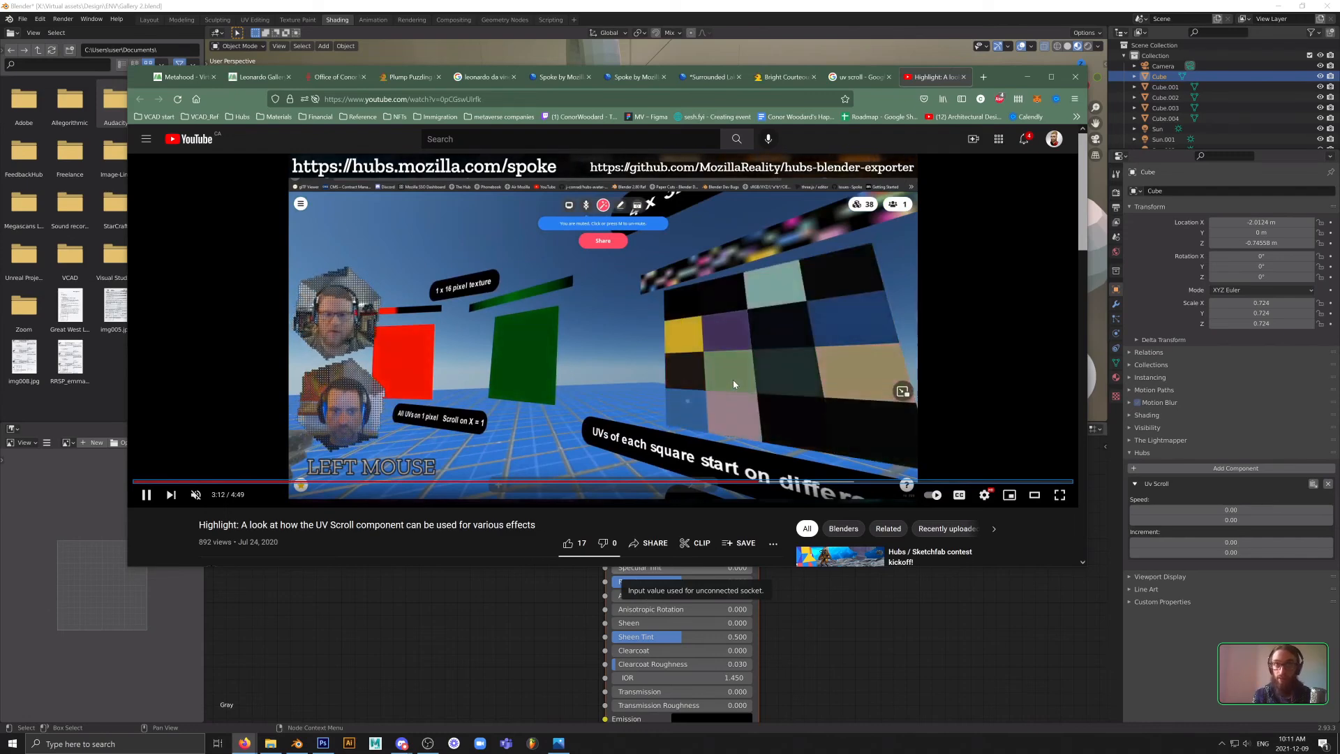
pyautogui.press('Right')
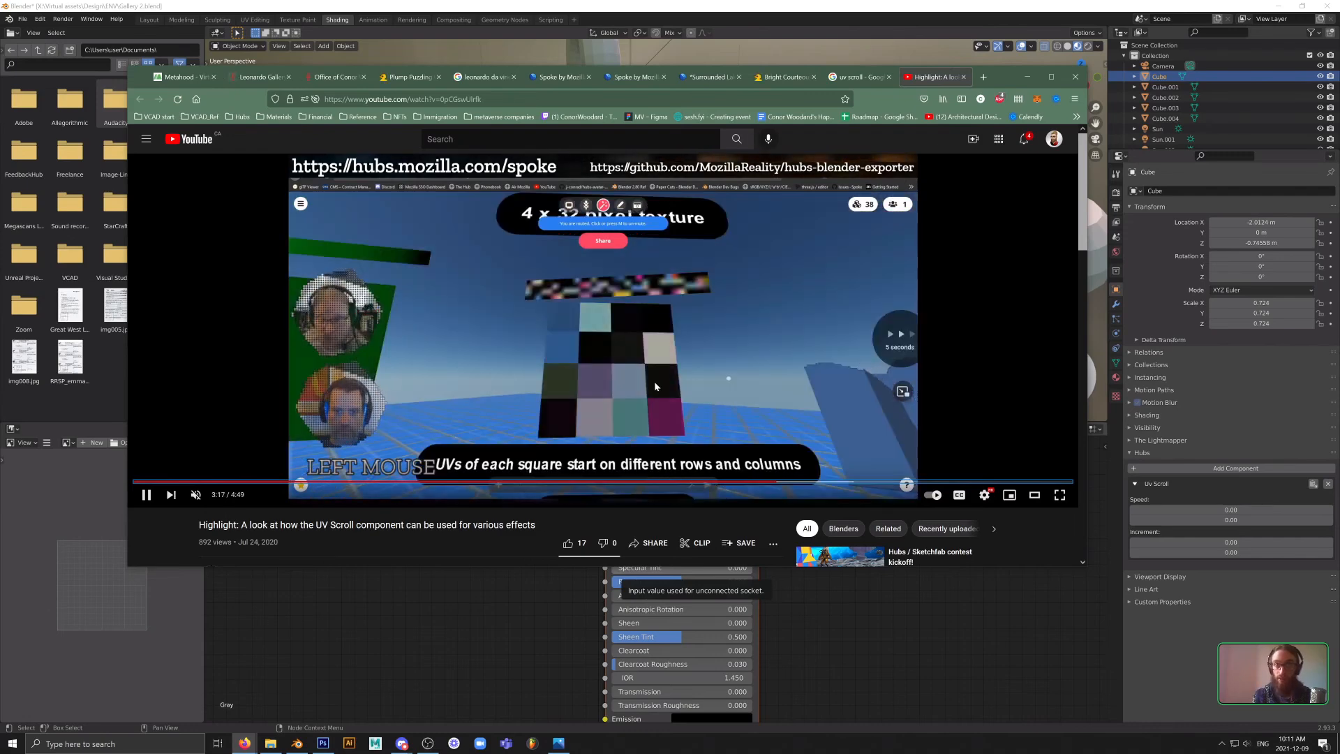
# - Skip ahead to the framed forest example and view its scrolling layers up to about 4:17
pyautogui.press('Right')
pyautogui.press('Right')
pyautogui.press('Right')
pyautogui.press('Right')
pyautogui.press('Right')
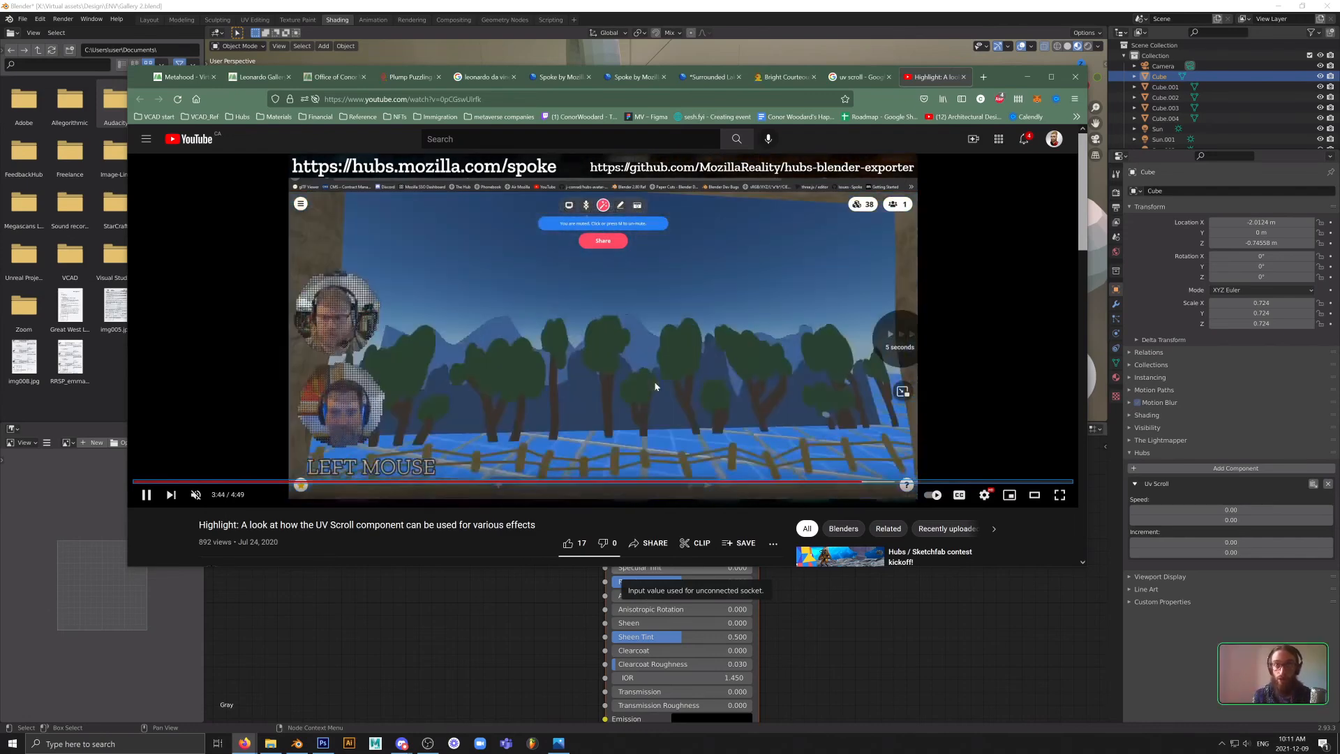
pyautogui.press('Left')
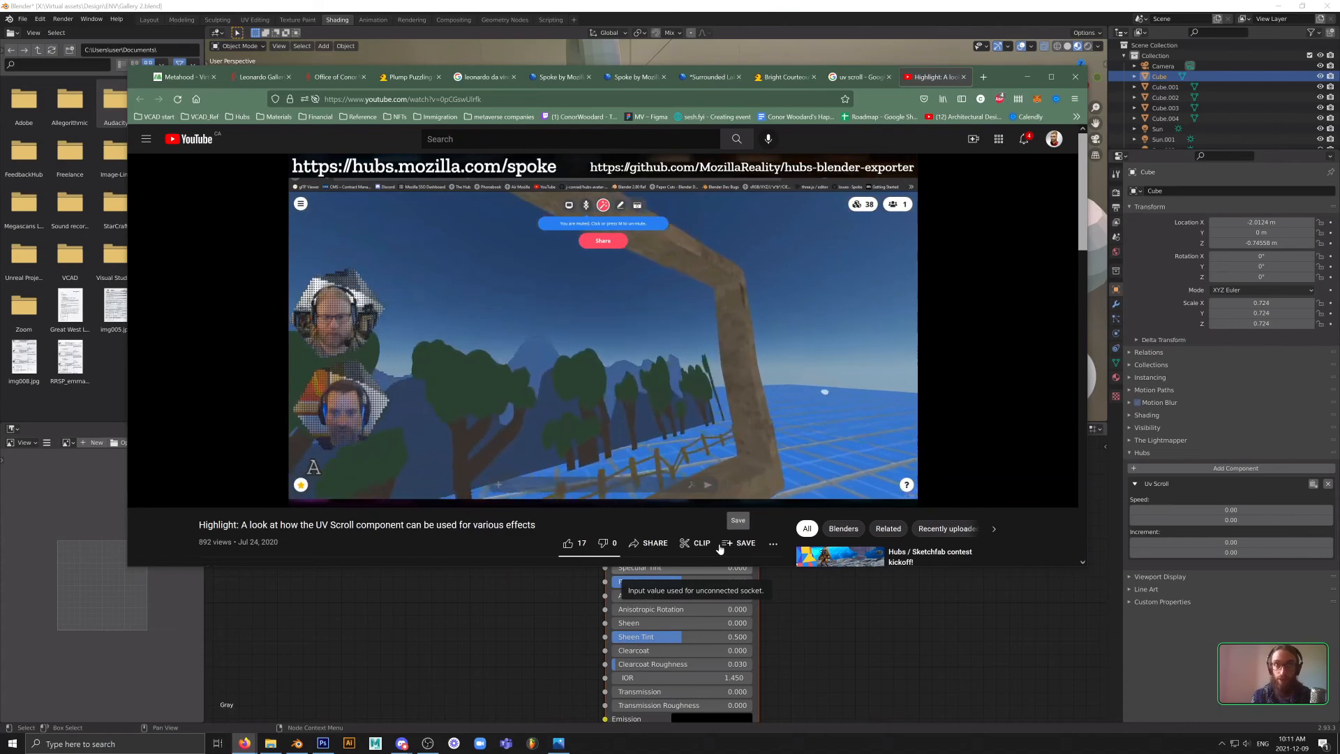
pyautogui.press('Right')
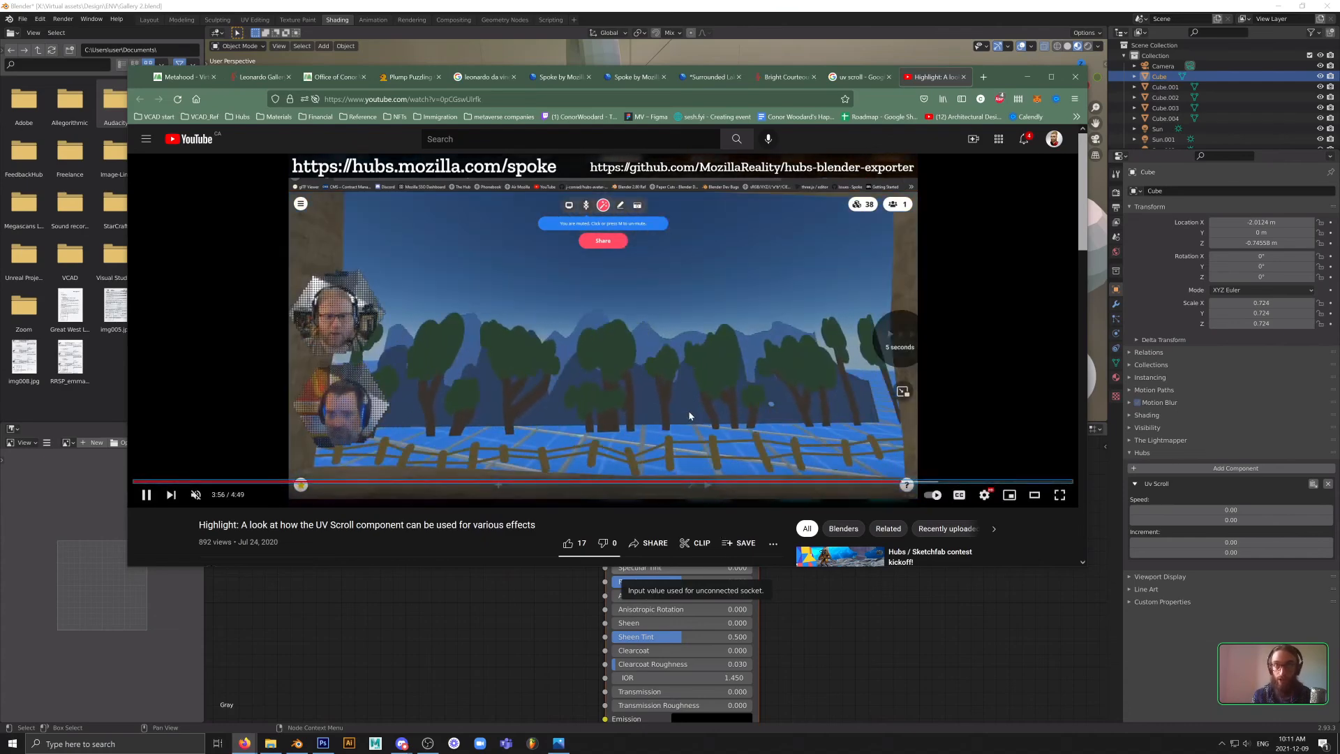
pyautogui.press('Right')
pyautogui.press('Right')
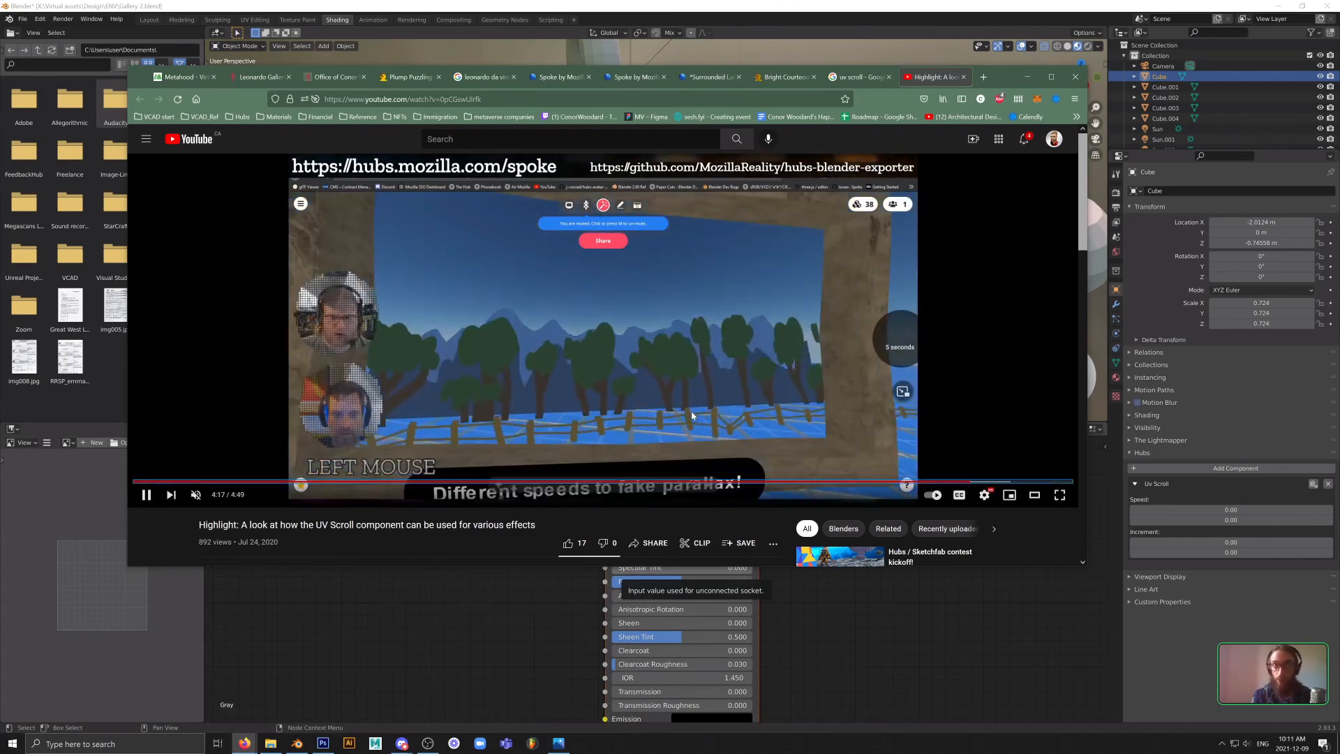
# - Skip to the end of the video, then go back to the fake-parallax forest example at 4:06
pyautogui.press('Right')
pyautogui.press('Right')
pyautogui.press('Right')
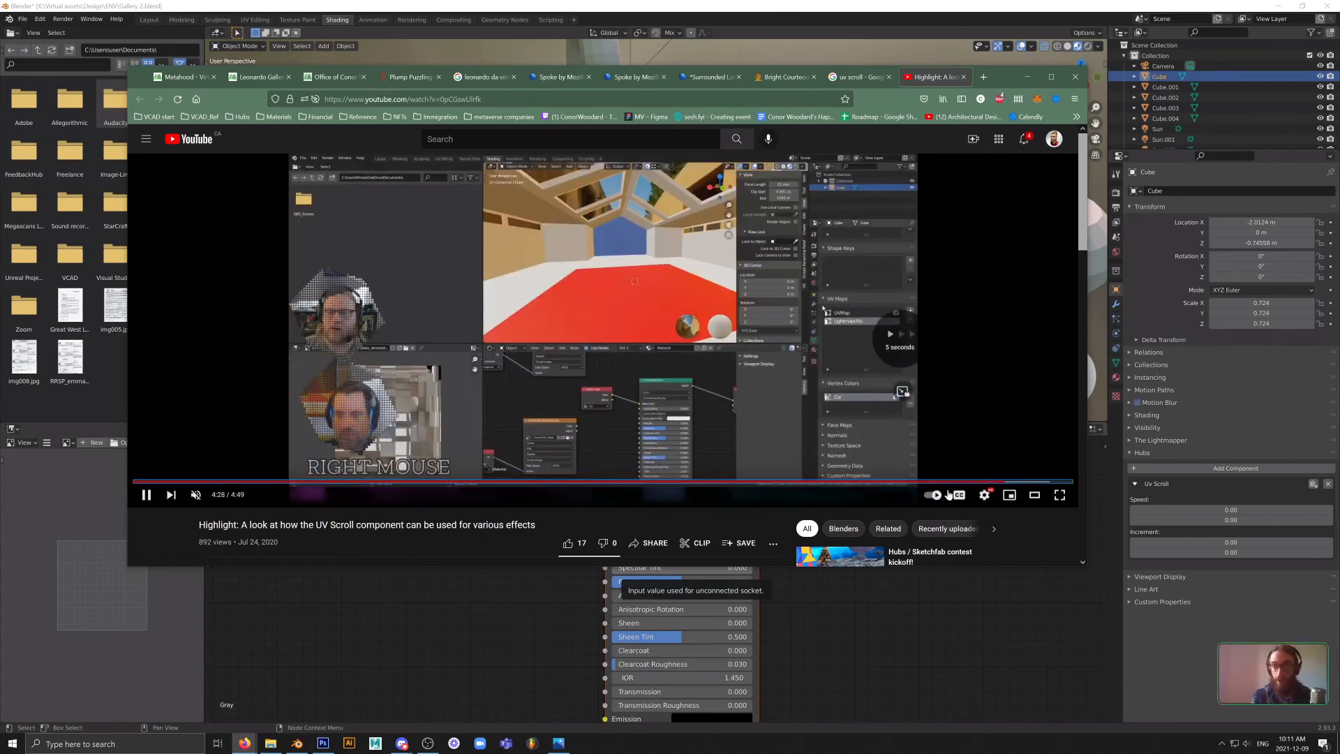
pyautogui.press('Right')
pyautogui.press('Right')
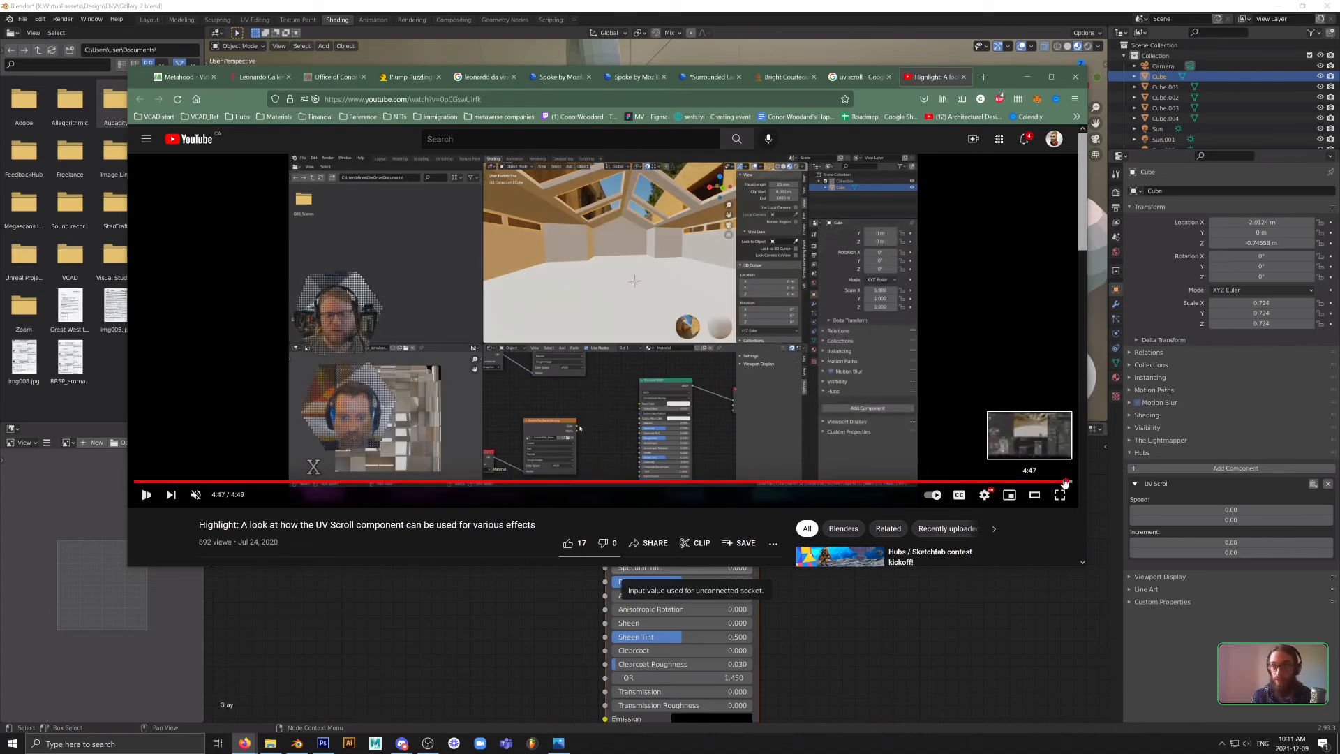
pyautogui.moveTo(1064, 483); pyautogui.dragTo(935, 470)
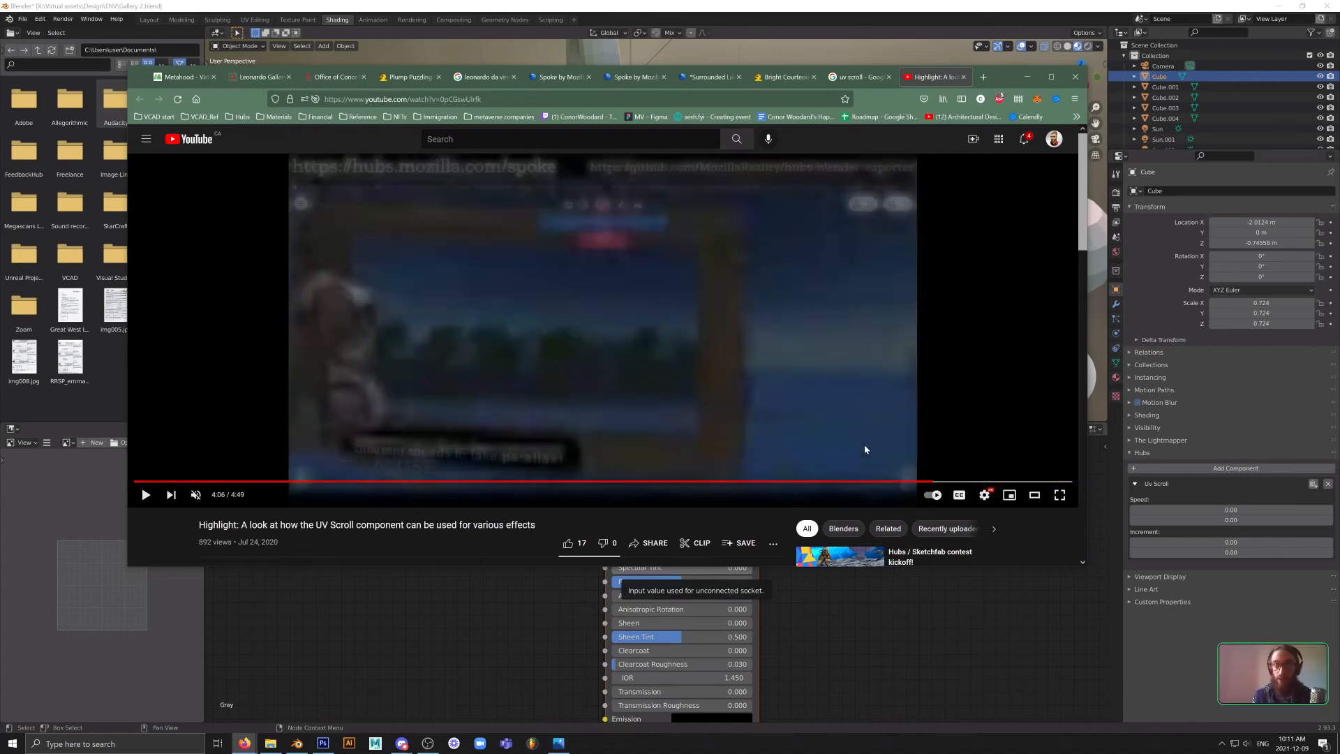
pyautogui.scroll(-2, 775, 427)
pyautogui.scroll(2, 696, 387)
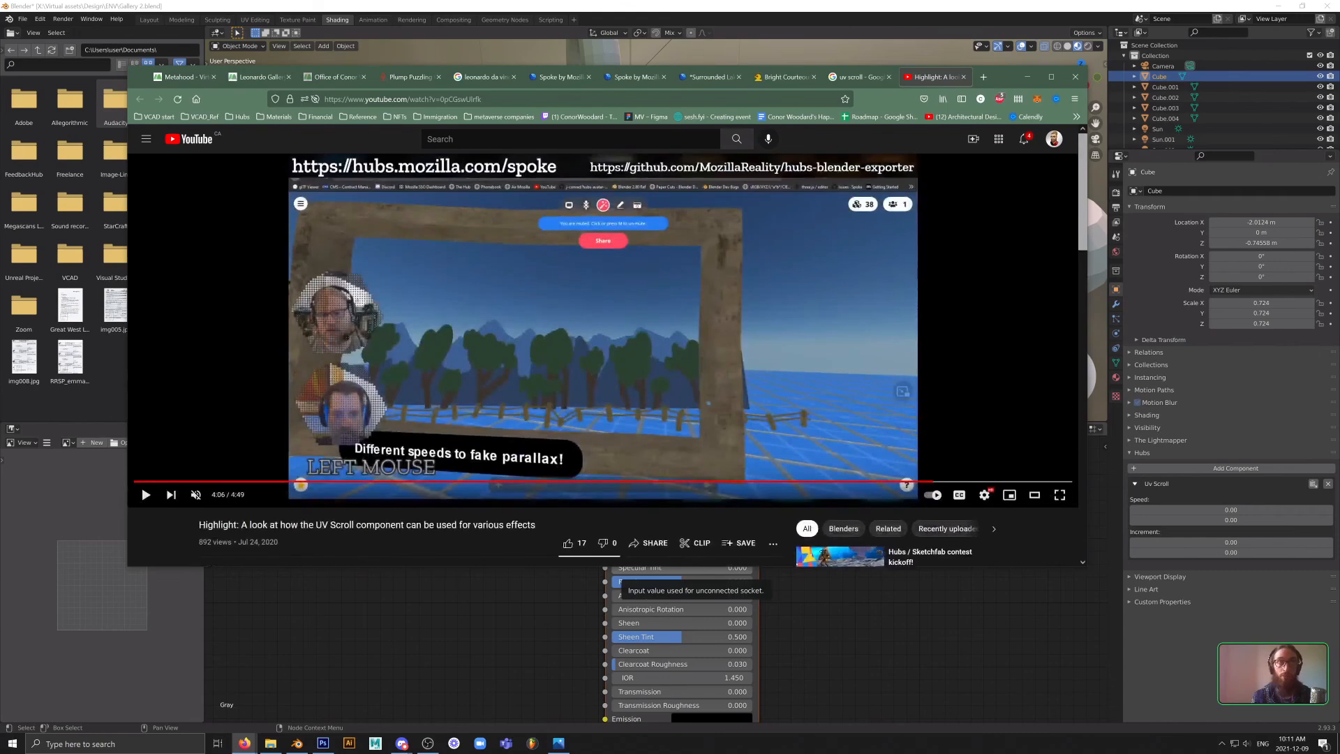
# - Search the web in a new tab for "sprite texture sheet" and show the image results
pyautogui.write('u')
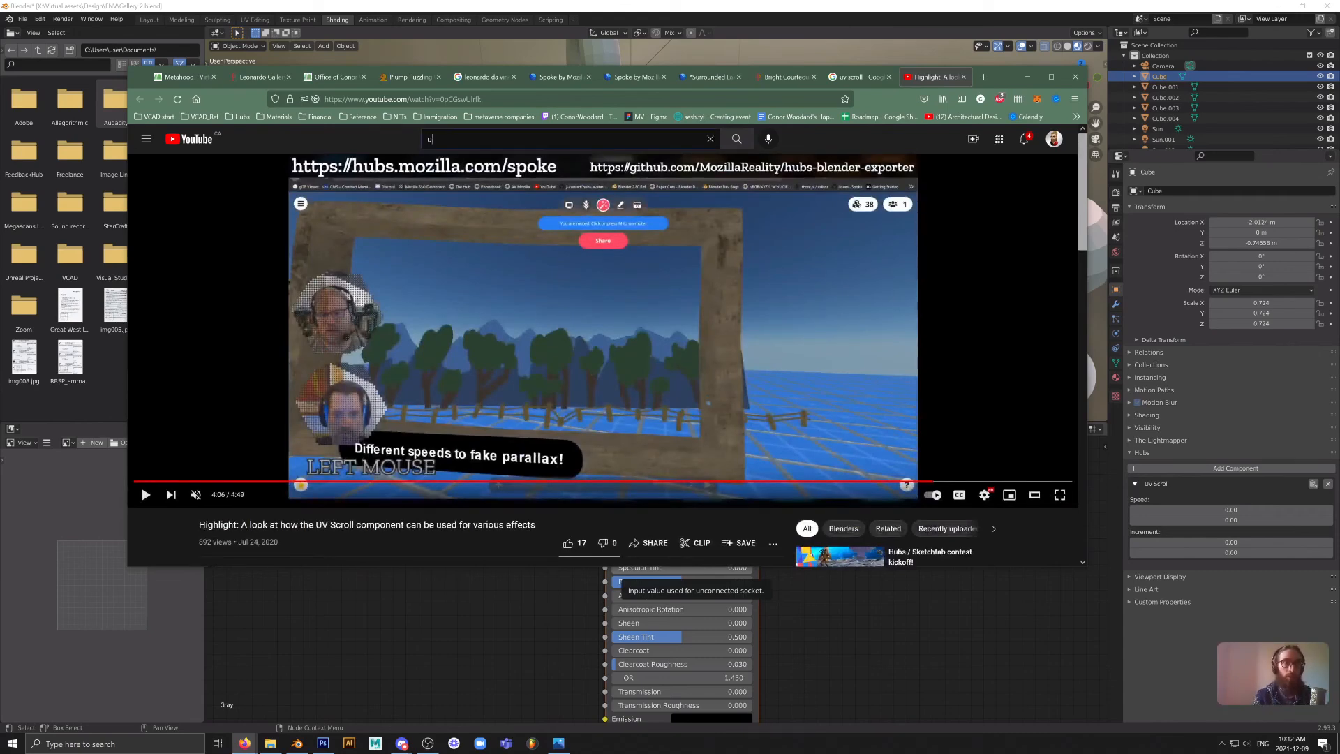
pyautogui.write('v scroll')
pyautogui.hotkey('ctrl', 't')
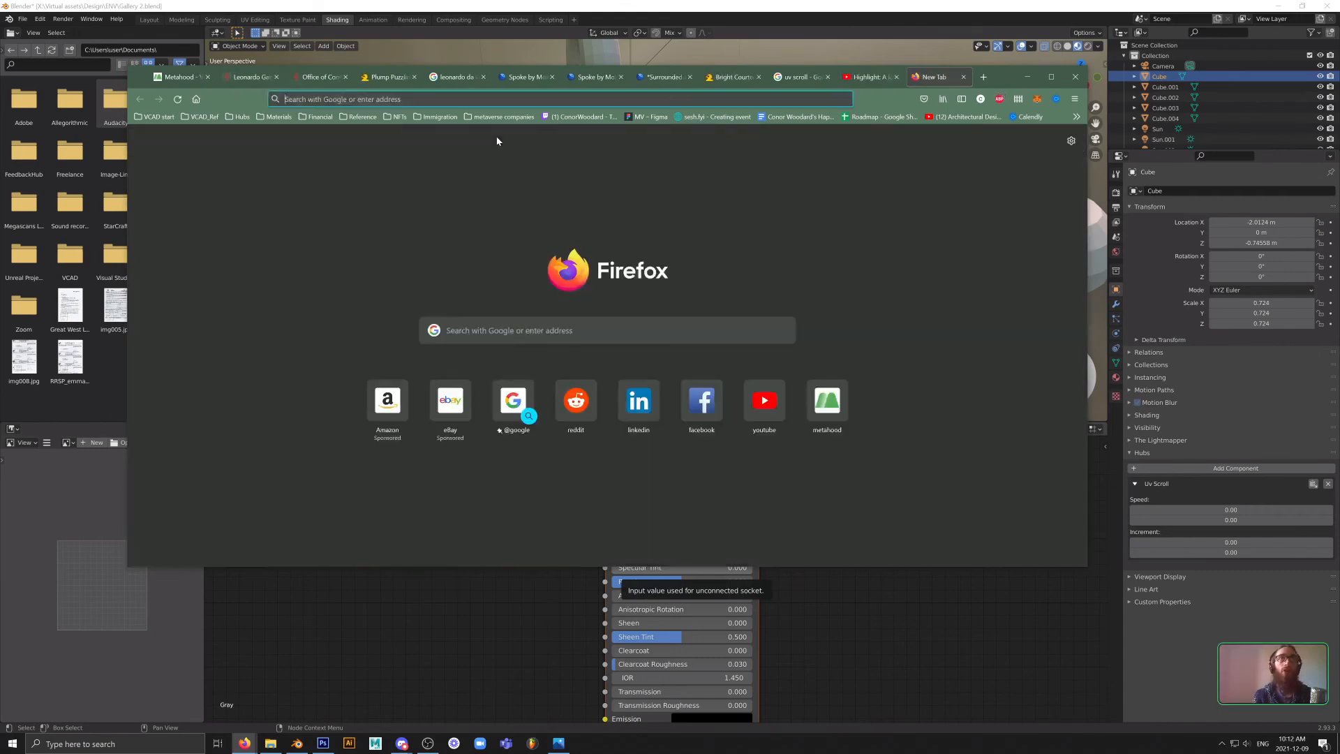
pyautogui.write('sprite an texture sheet')
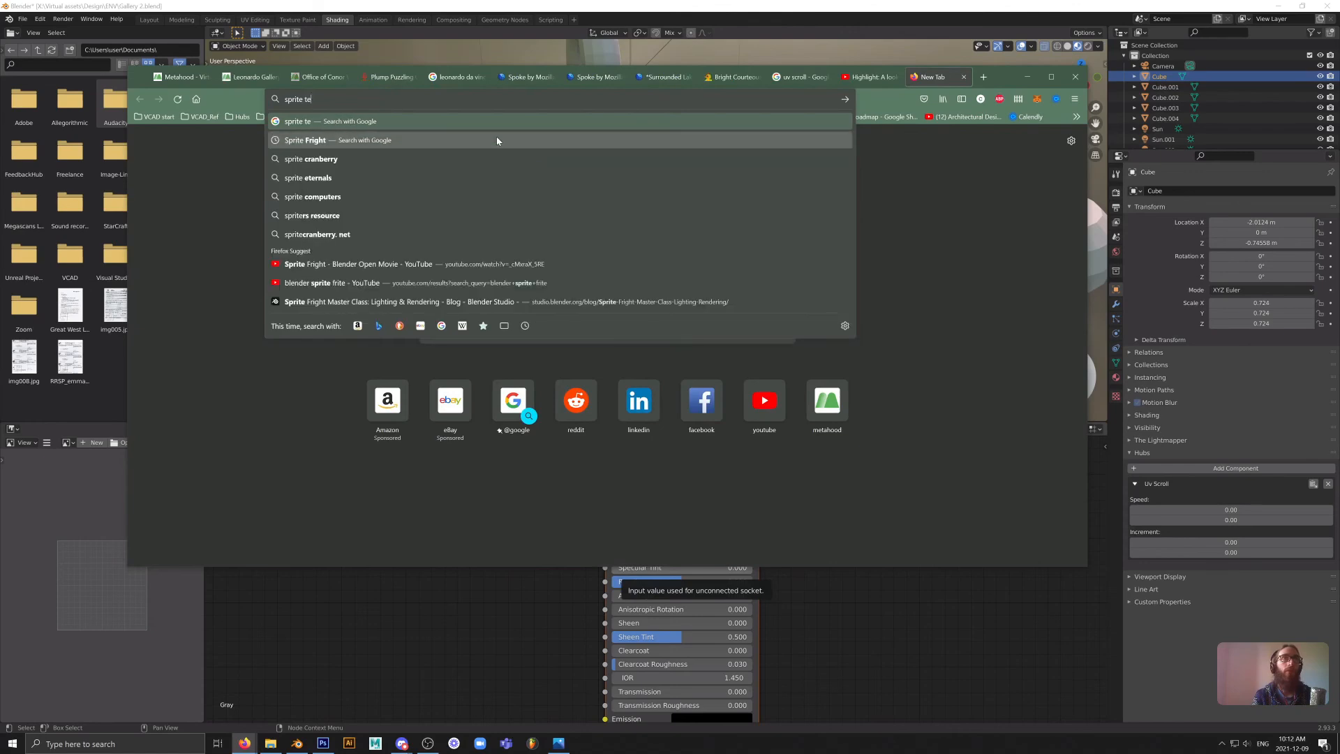
pyautogui.press('Return')
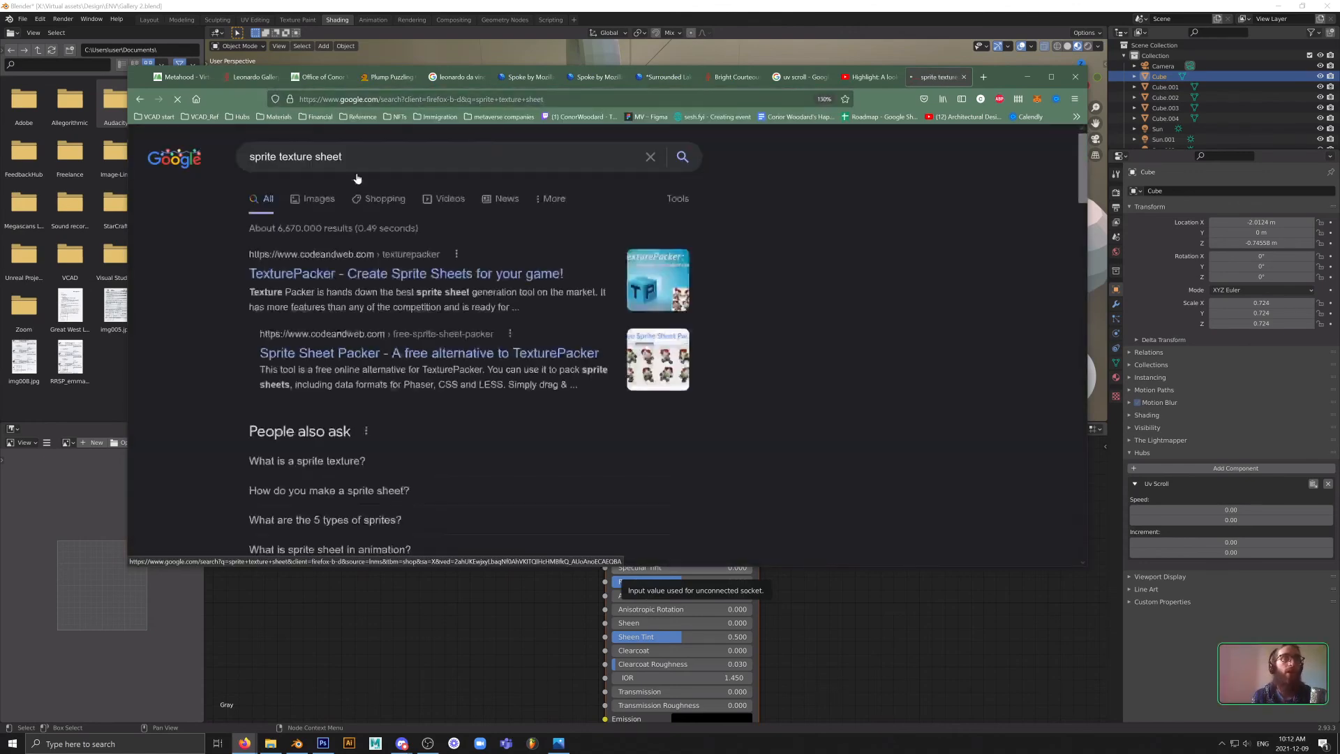
pyautogui.click(320, 198)
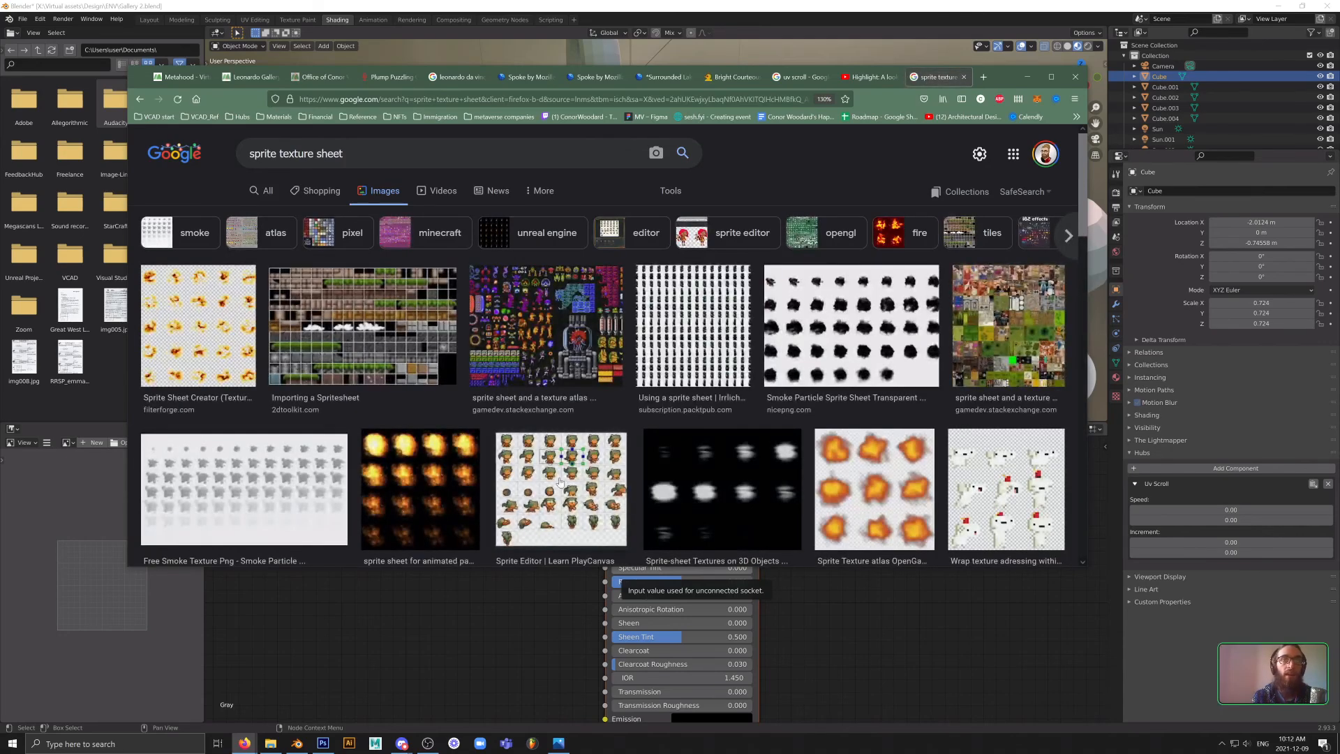
# - Preview the orange particle, PlayCanvas character, smoke particle and running-figure sprite sheets in the image results
pyautogui.click(884, 500)
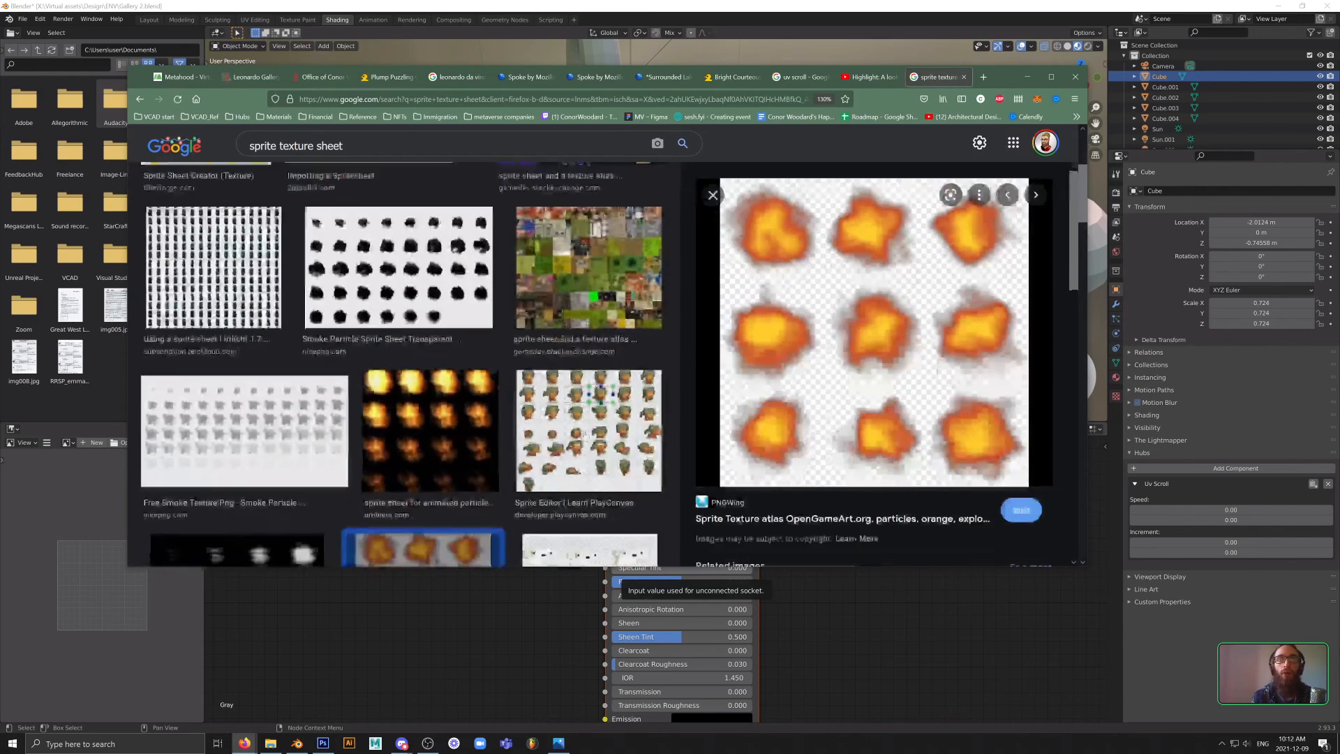
pyautogui.click(579, 418)
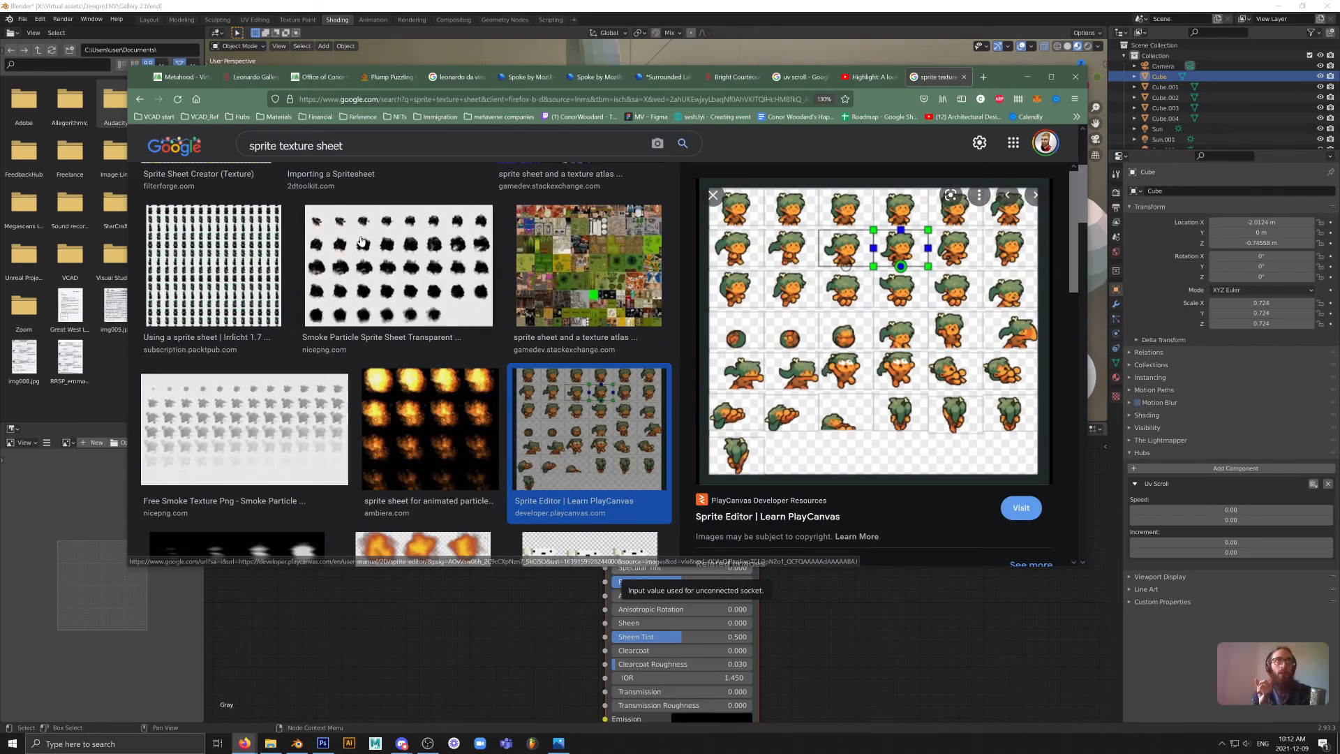
pyautogui.click(398, 265)
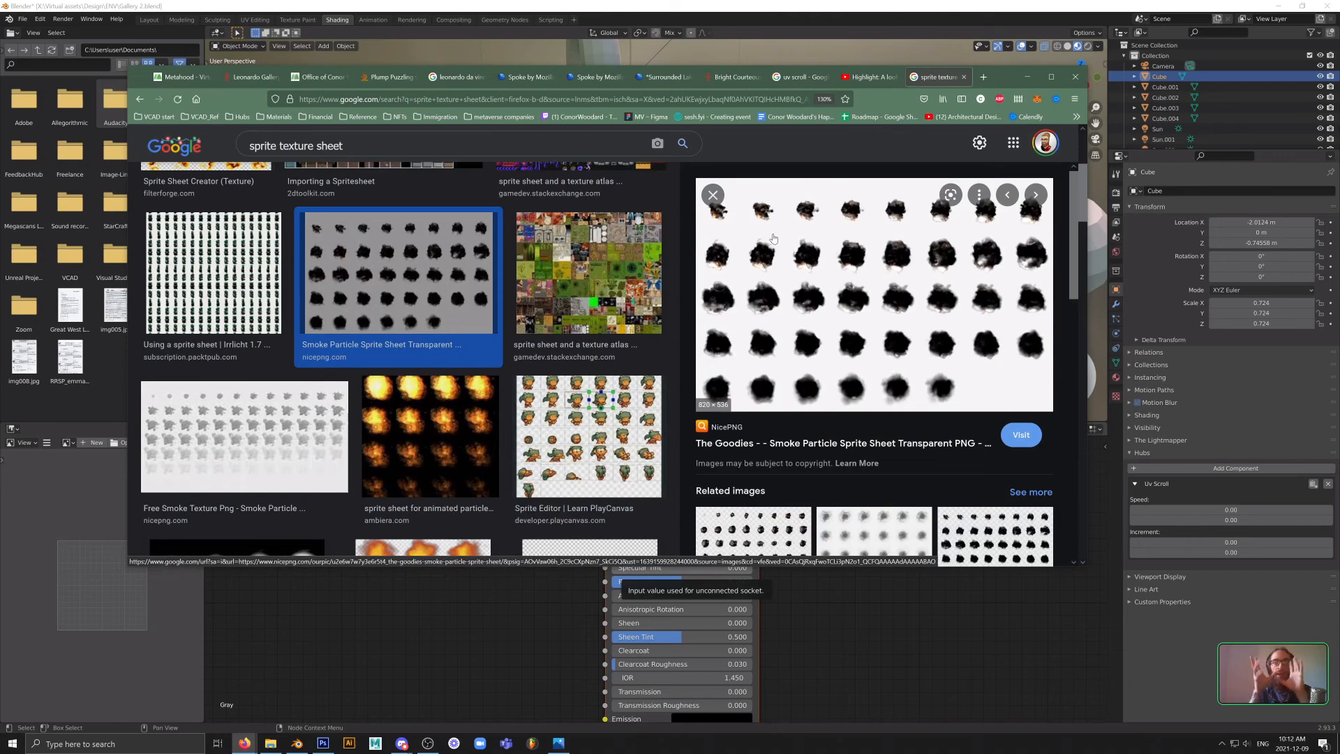
pyautogui.scroll(-5, 577, 313)
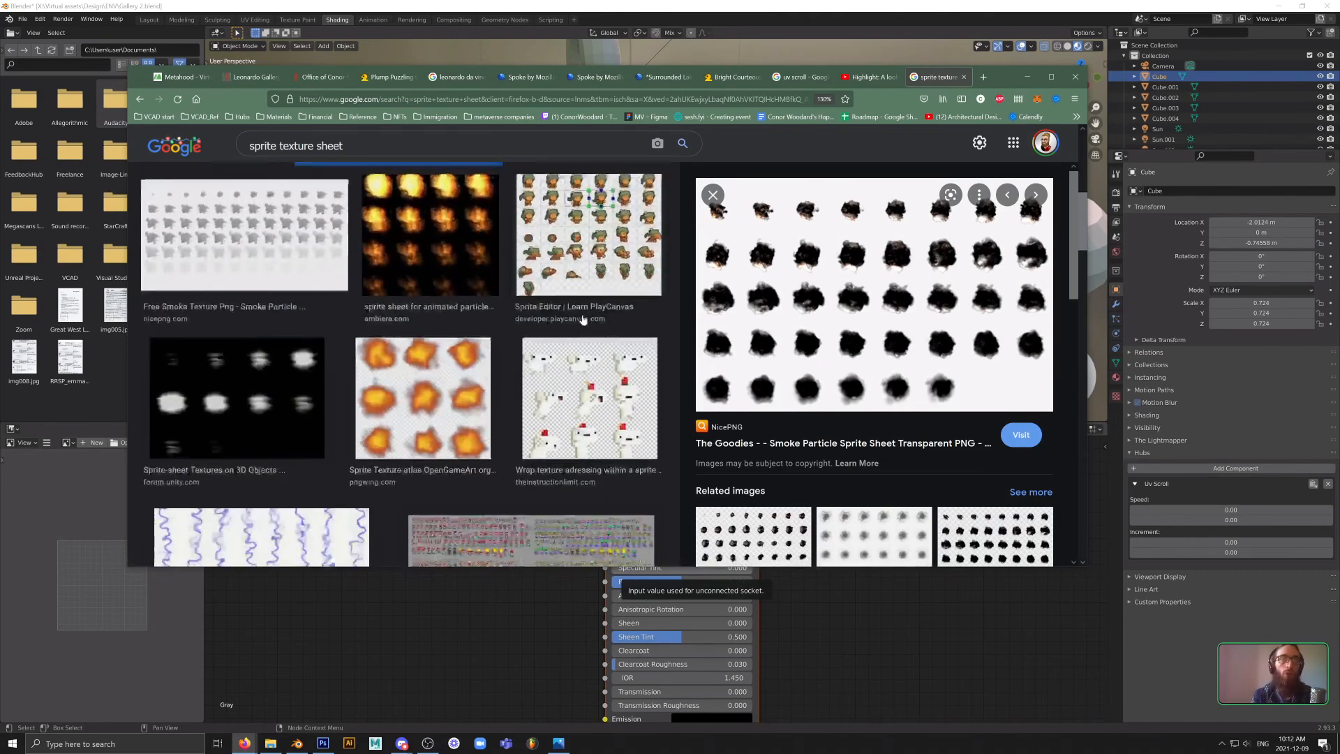
pyautogui.scroll(-5, 441, 316)
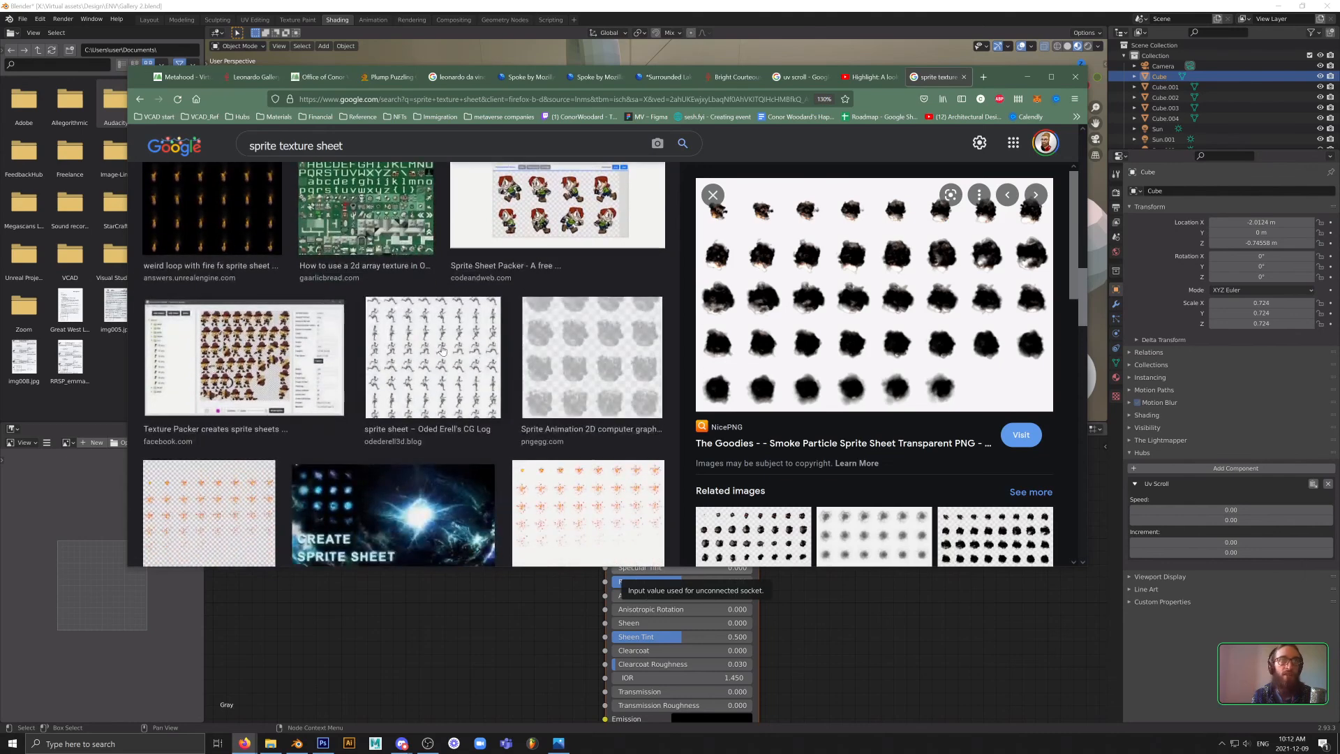
pyautogui.click(441, 349)
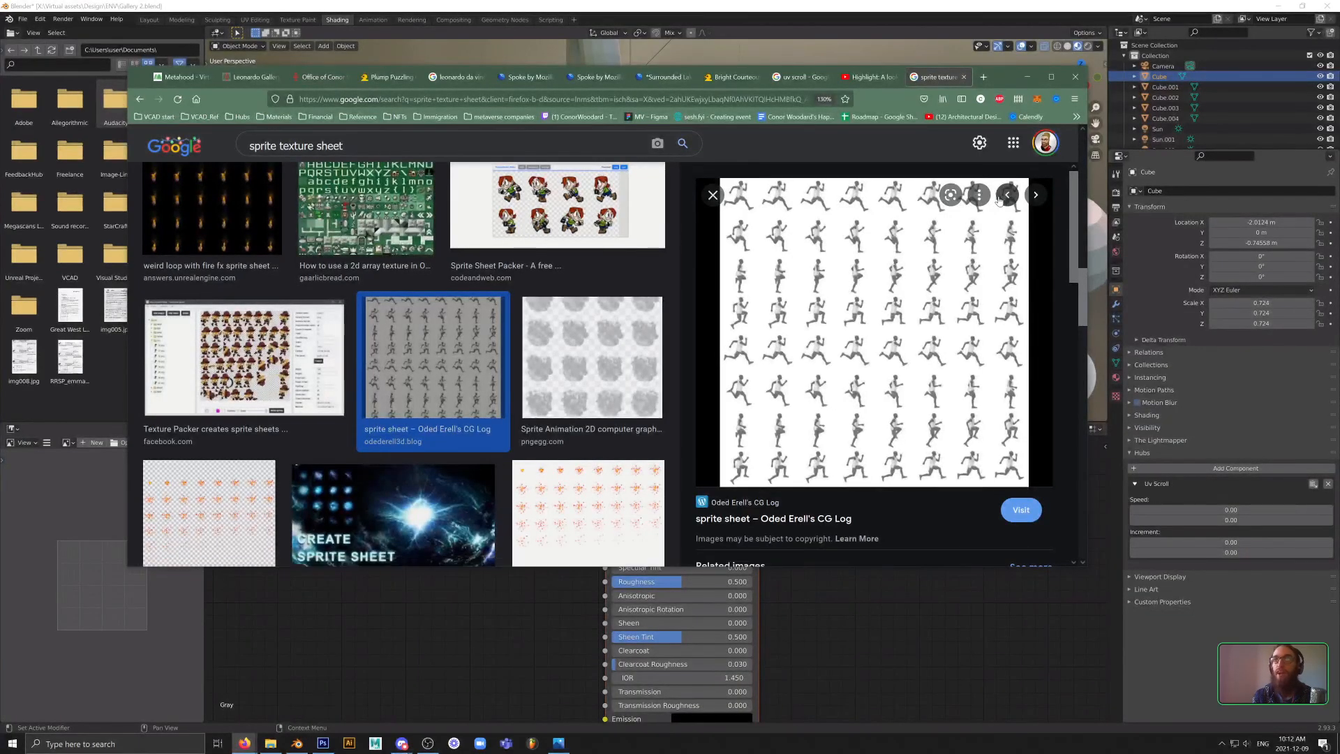
# - Switch to Blender and set the floor piece's Uv Scroll first Increment value to 0.16 and first Speed value to 9.27
pyautogui.click(1257, 542)
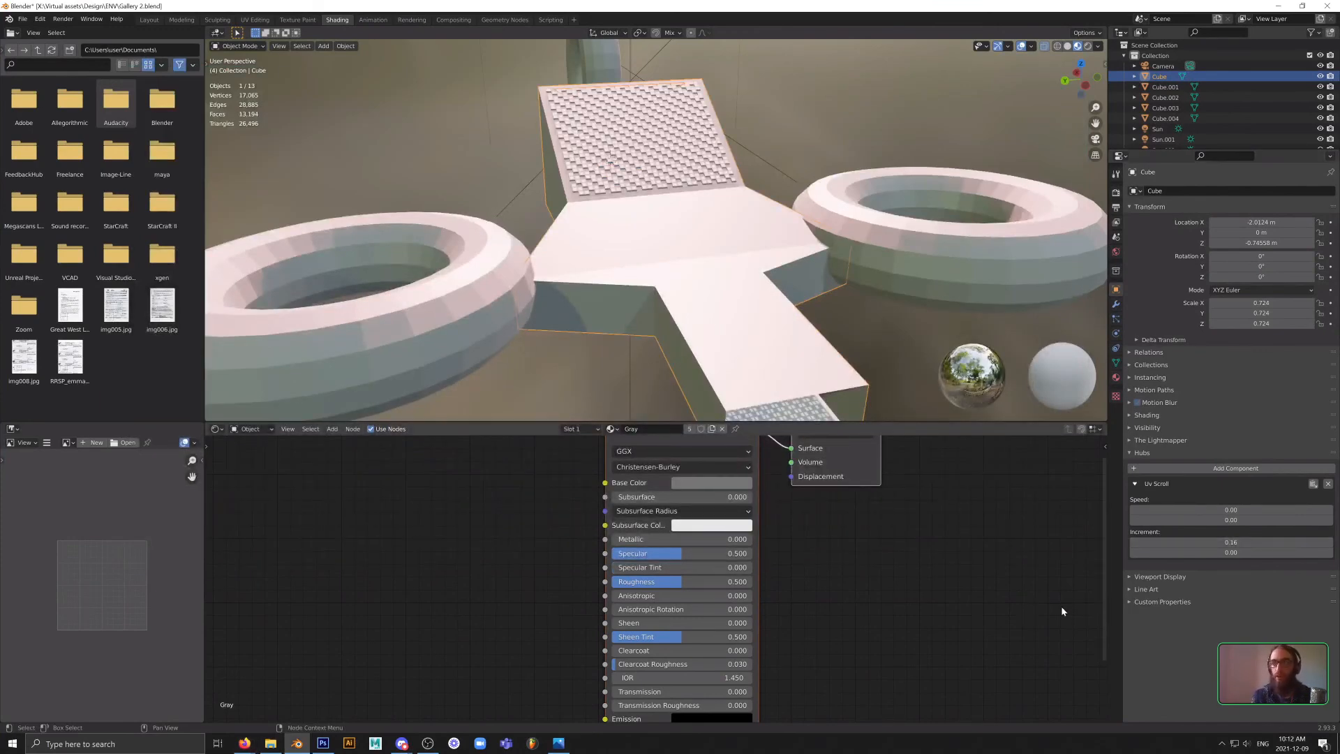
pyautogui.hotkey('alt', 'Tab')
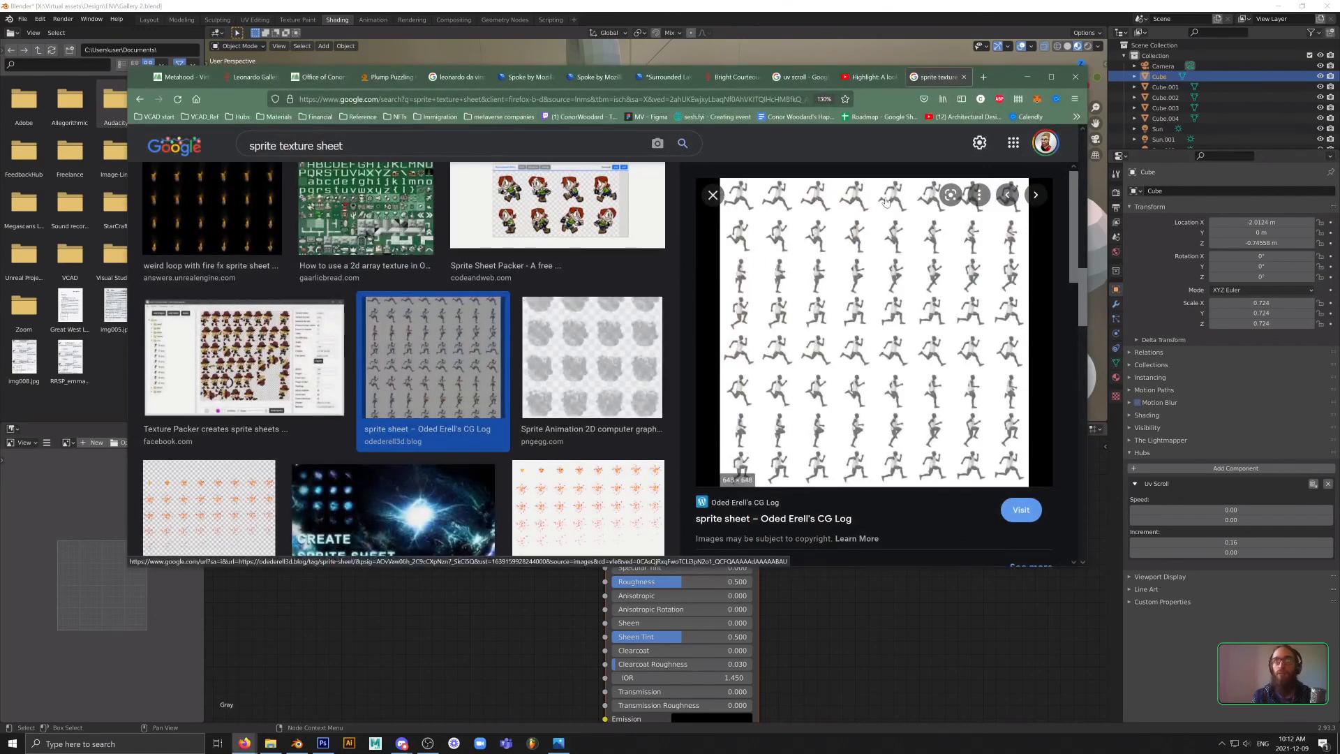
pyautogui.hotkey('alt', 'Tab')
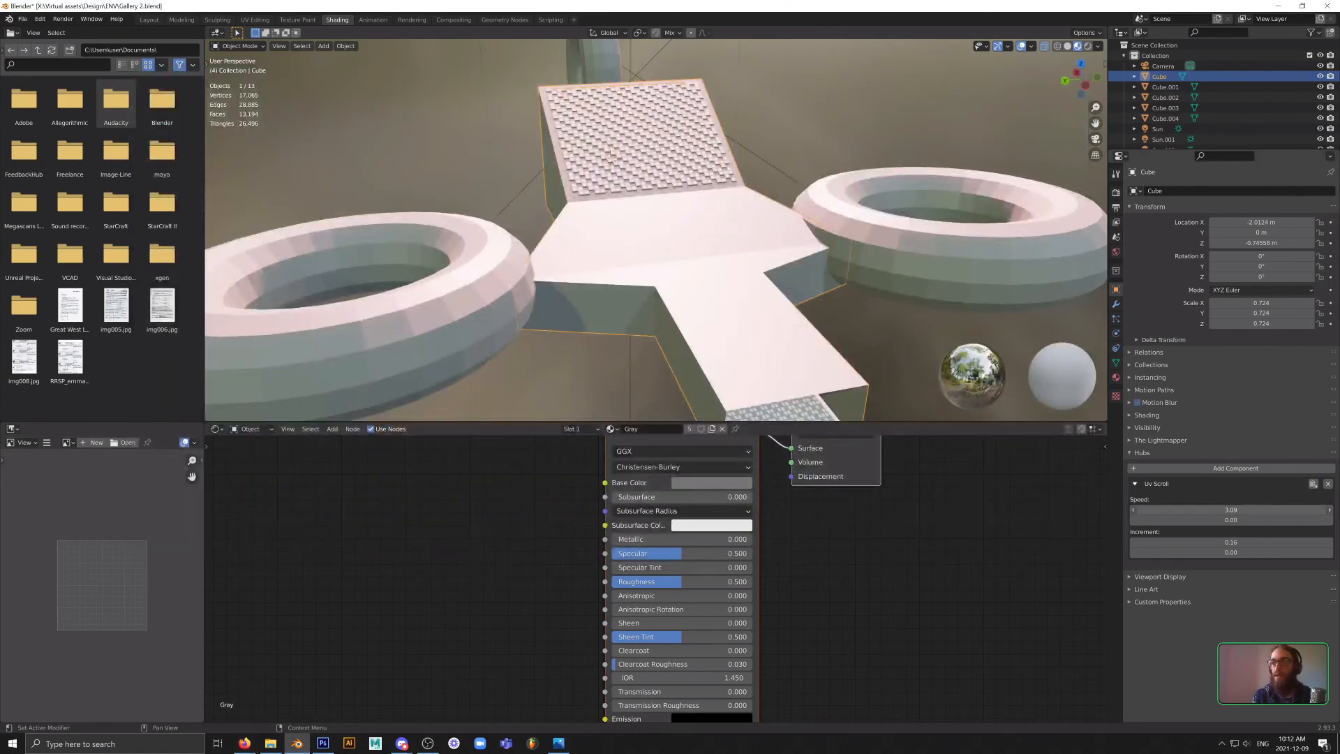
# - Return to Firefox and examine the rows and columns of the running-figure sprite sheet
pyautogui.hotkey('alt', 'Tab')
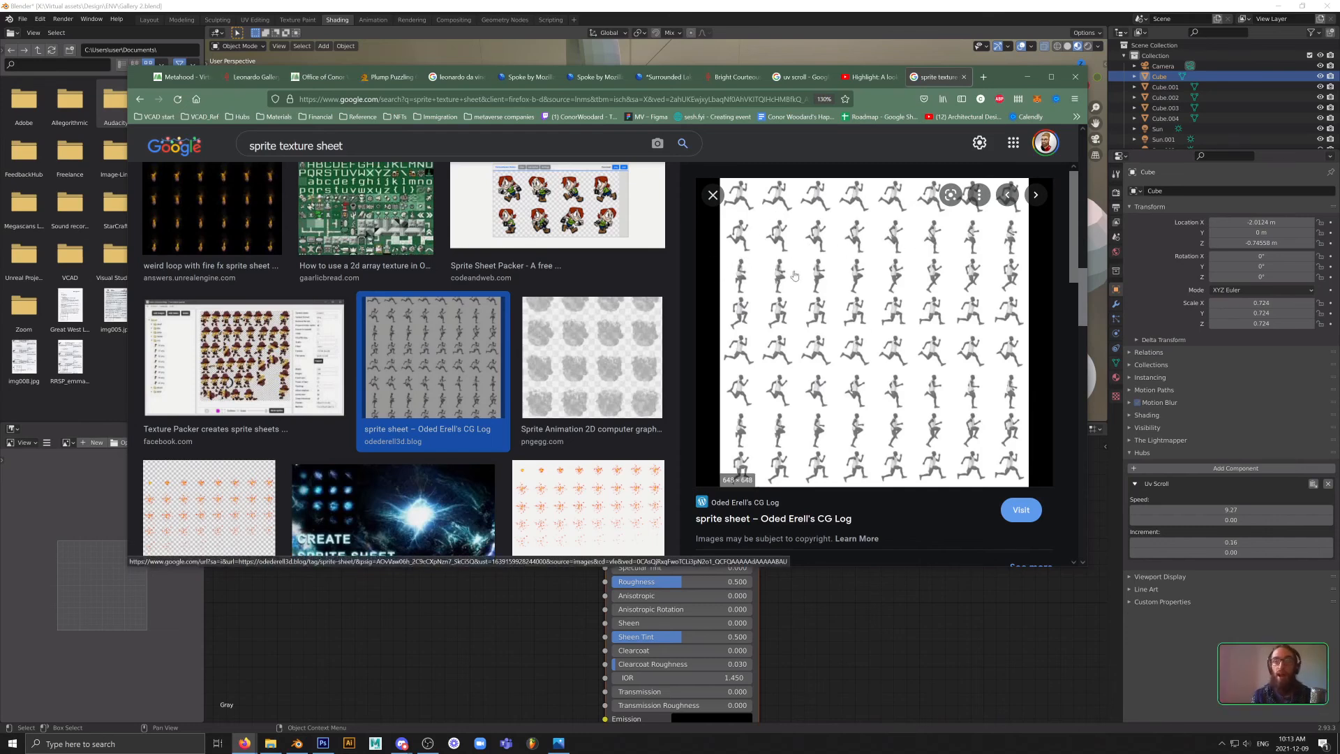
pyautogui.scroll(-1, 721, 450)
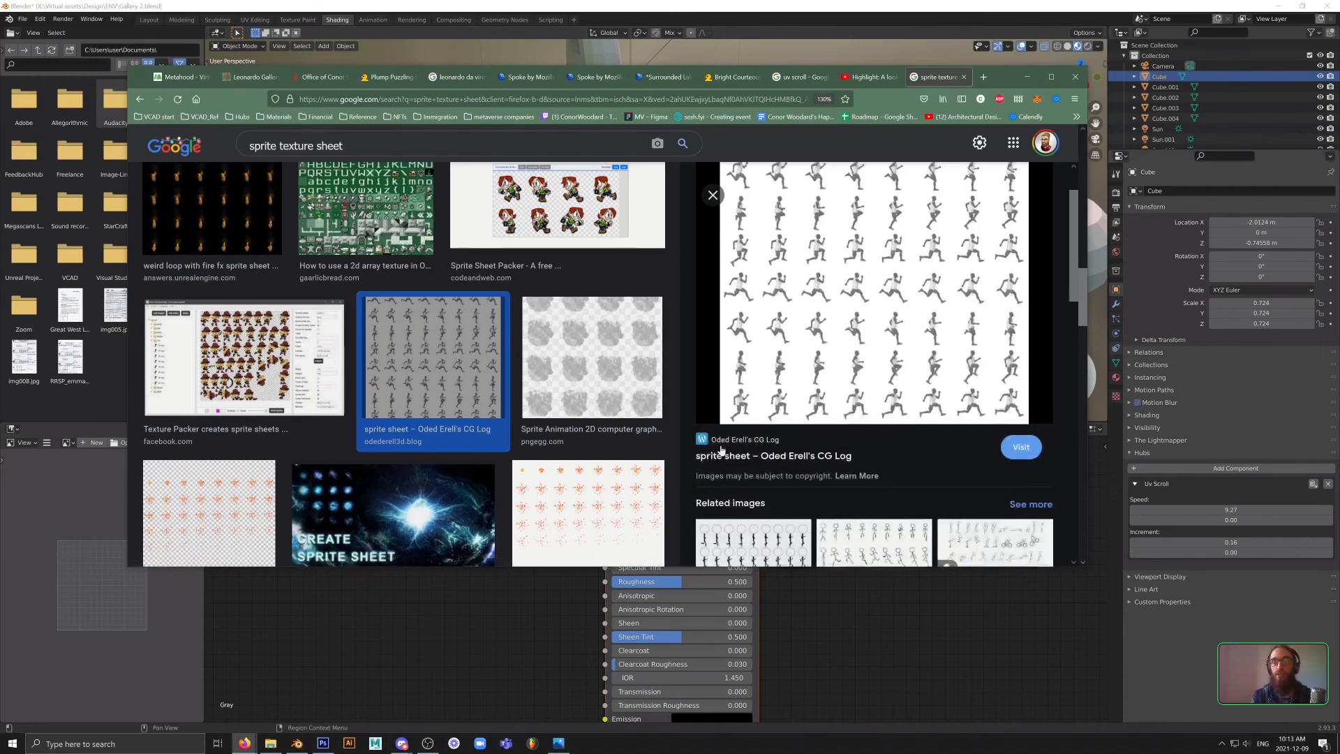
pyautogui.scroll(1, 851, 395)
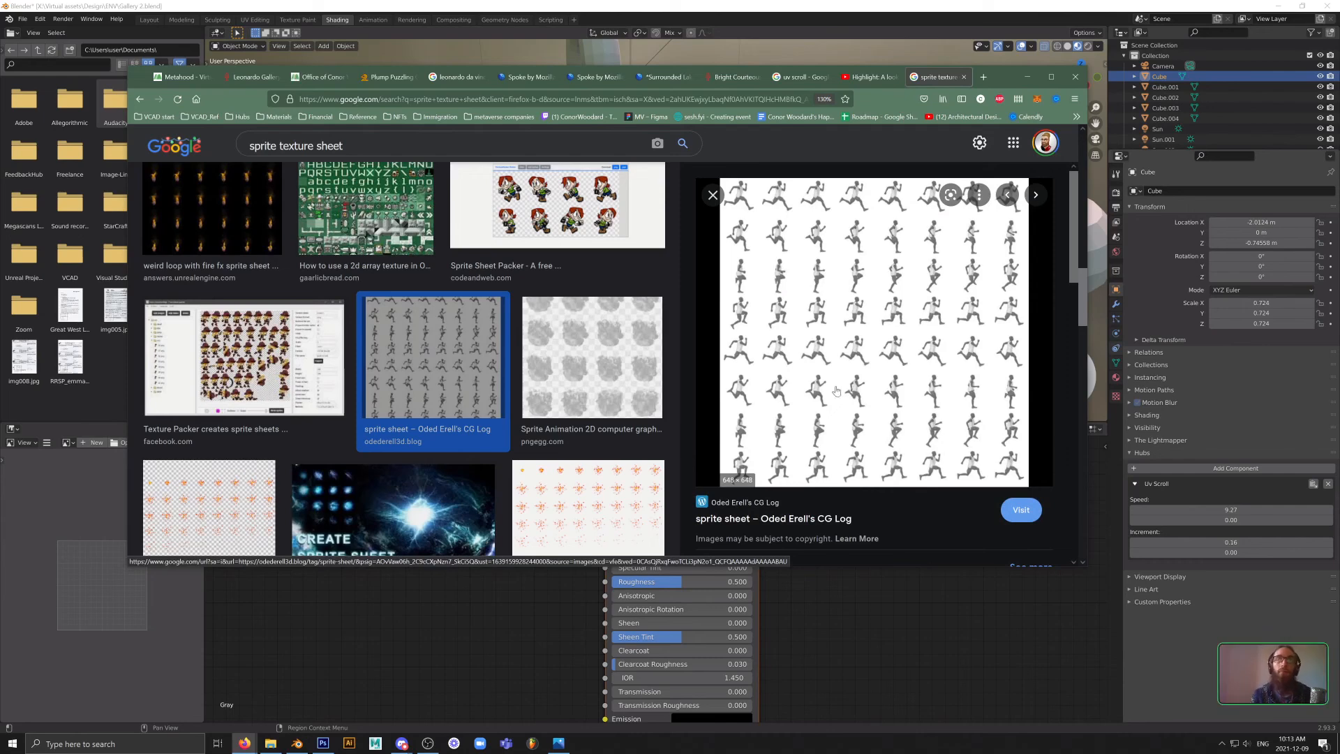
# - Switch to the open Hubs lake room and show its list of people
pyautogui.click(731, 78)
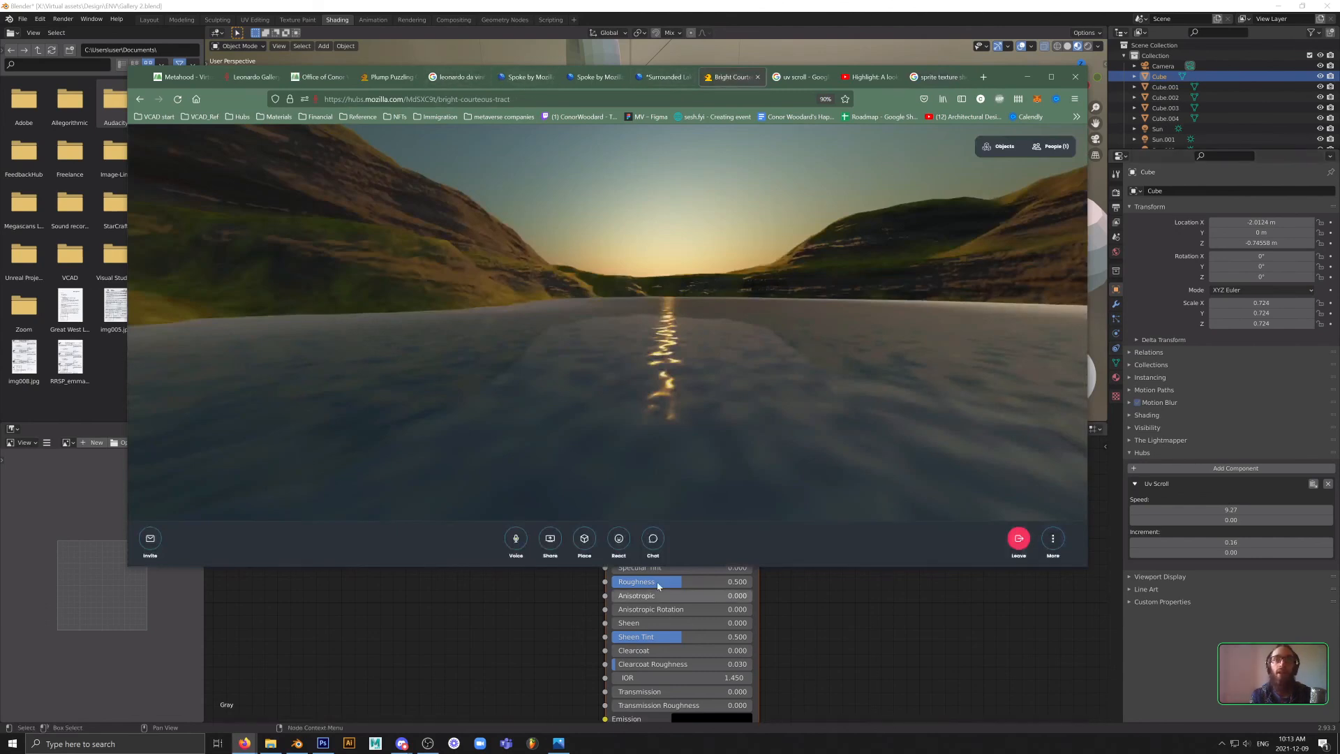
pyautogui.click(1052, 149)
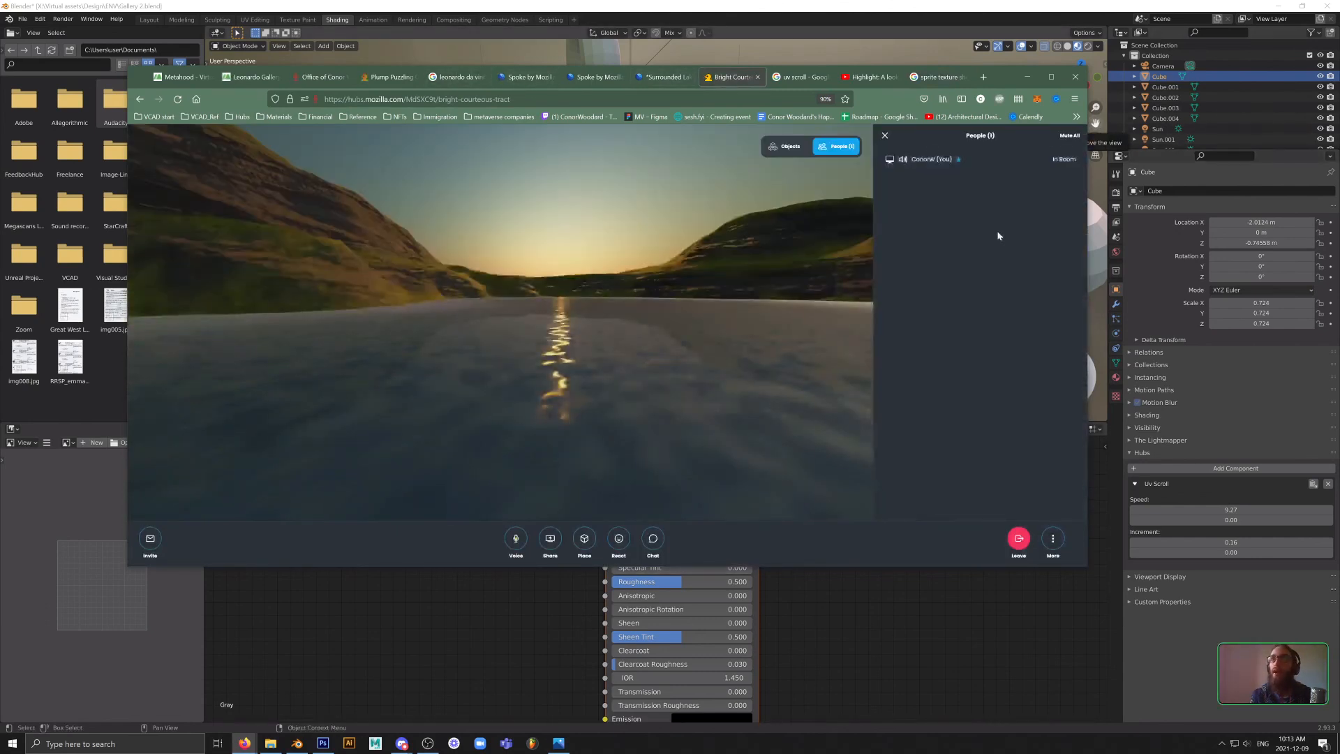
# - Change the room avatar to the featured Dancer Gif 1 and accept the avatar settings
pyautogui.click(944, 161)
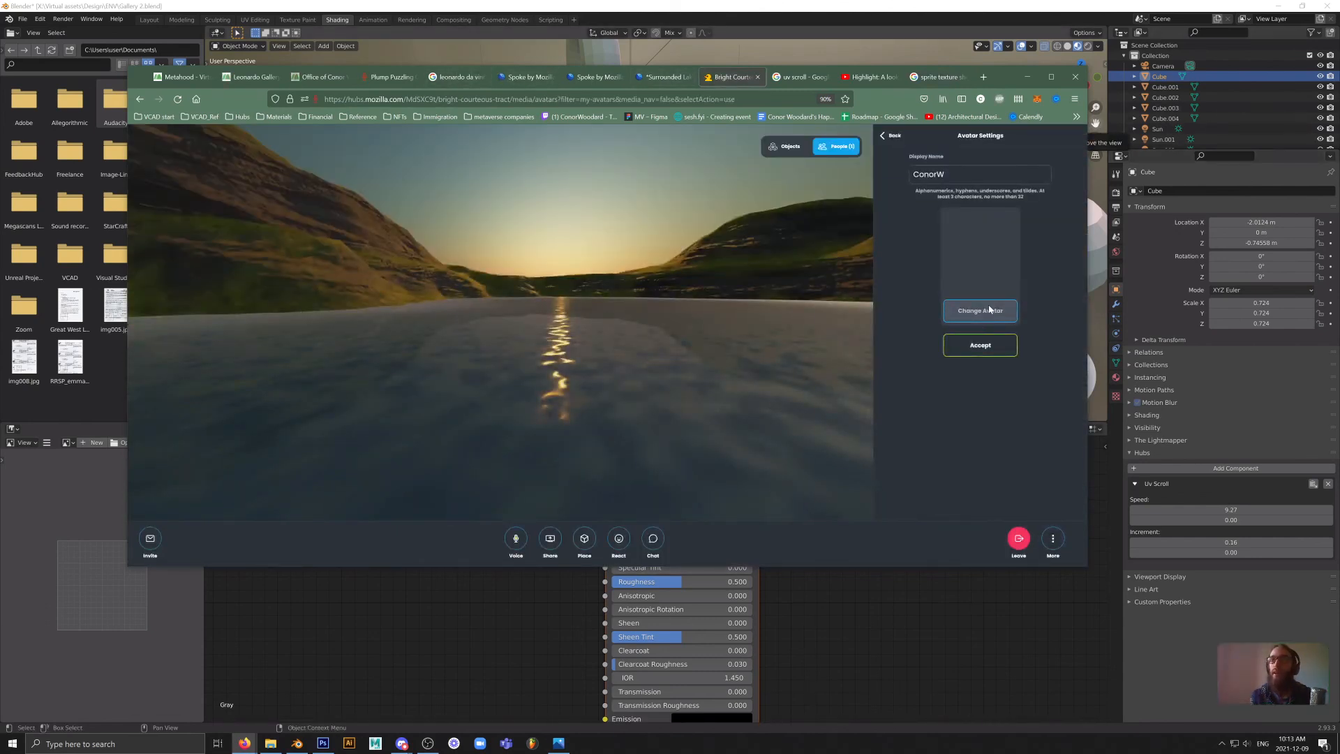
pyautogui.click(989, 310)
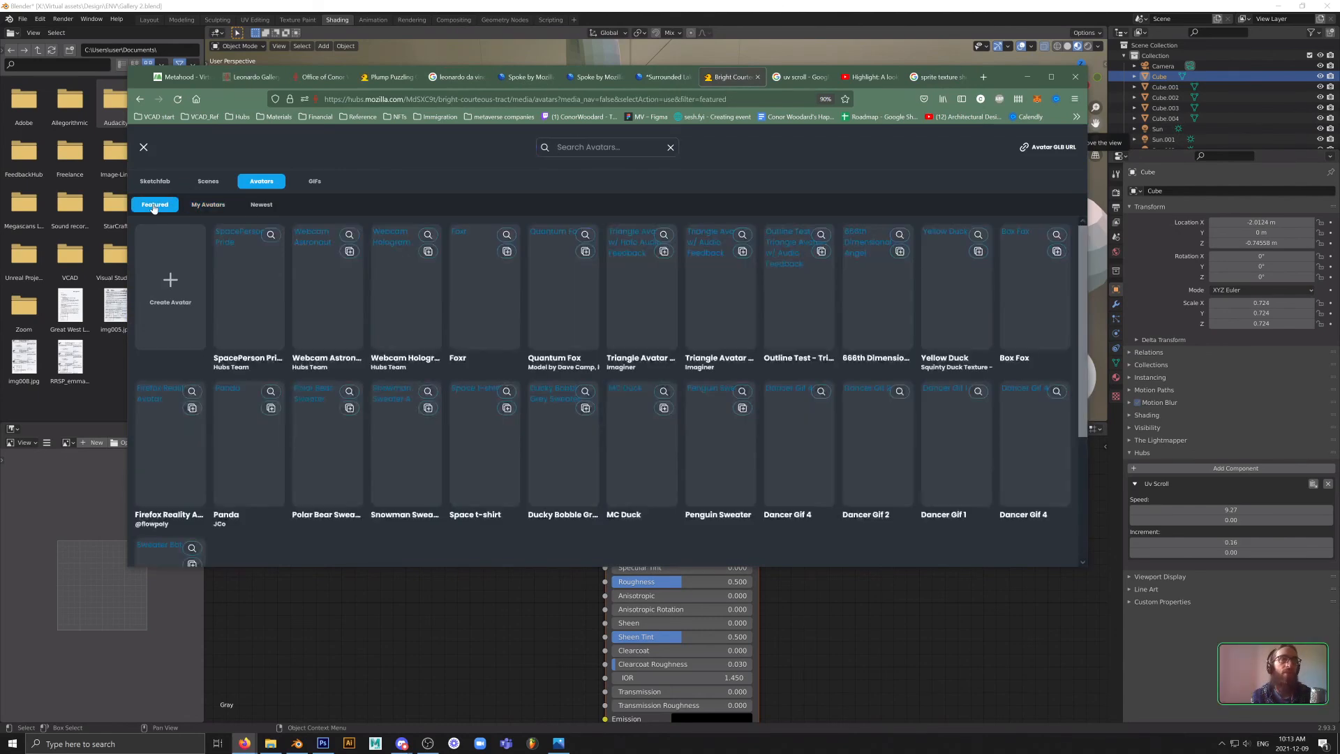
pyautogui.scroll(-3, 744, 378)
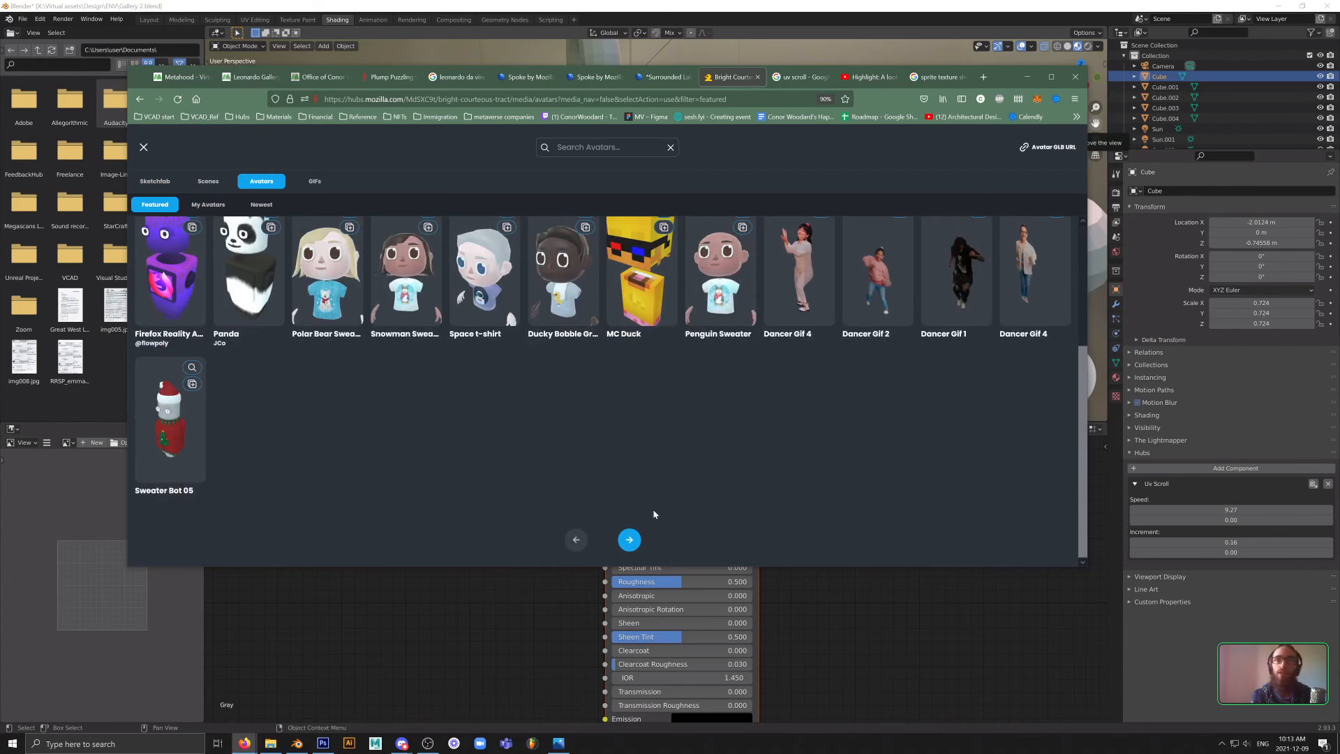
pyautogui.click(962, 278)
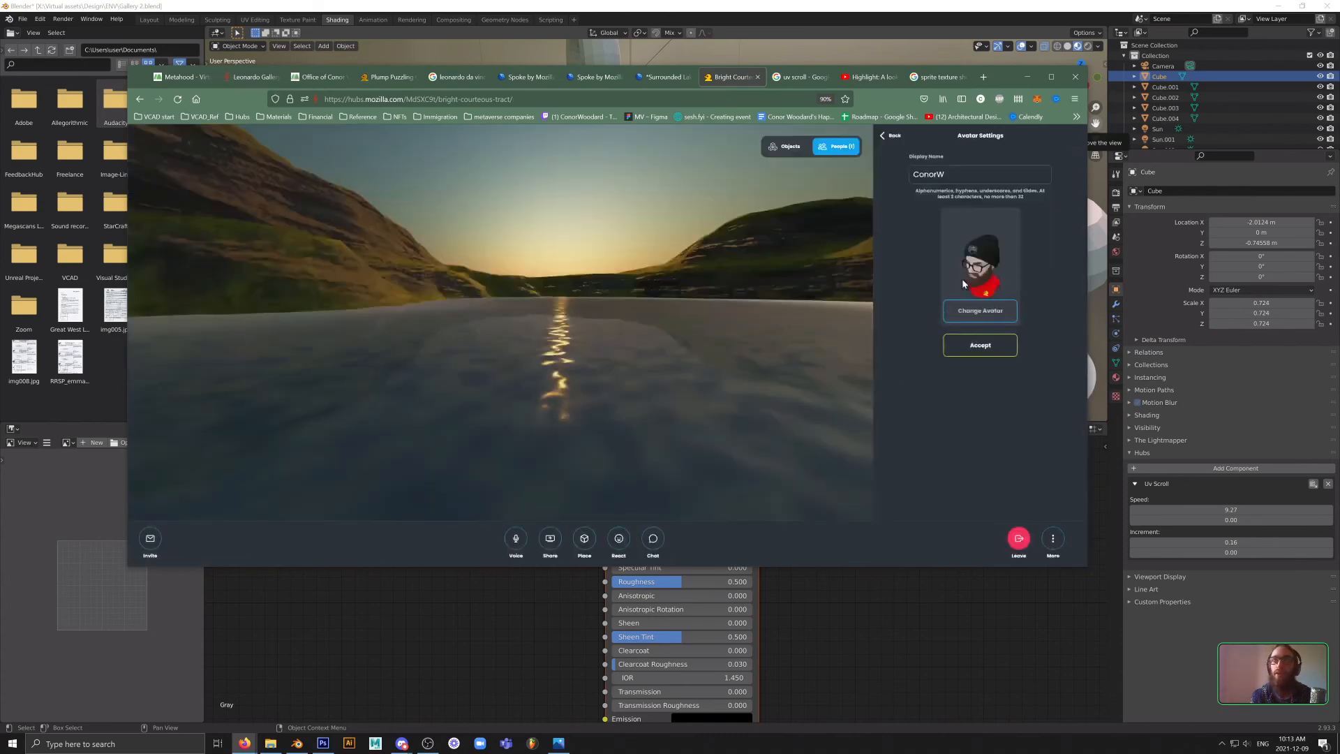
pyautogui.click(980, 347)
# - Inspect the dancing avatar up close in the lake room
pyautogui.press('i')
pyautogui.moveTo(689, 333)
pyautogui.mouseDown()
pyautogui.moveTo(673, 331)
pyautogui.moveTo(680, 265)
pyautogui.moveTo(725, 271)
pyautogui.moveTo(690, 317)
pyautogui.mouseUp()
pyautogui.scroll(3, 706, 281)
pyautogui.scroll(4, 706, 301)
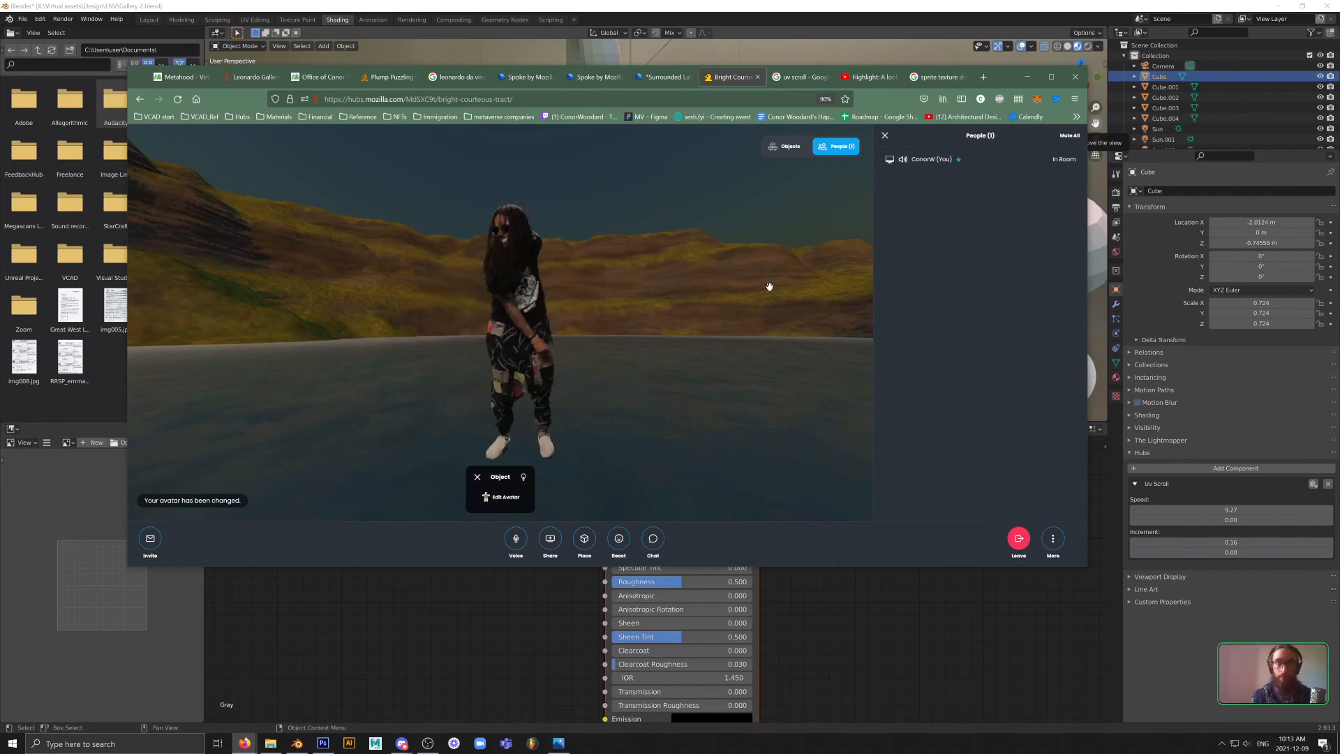
# - Change the room avatar to the Webcam Astronaut from the personal avatars and leave the avatar inspection view
pyautogui.click(928, 160)
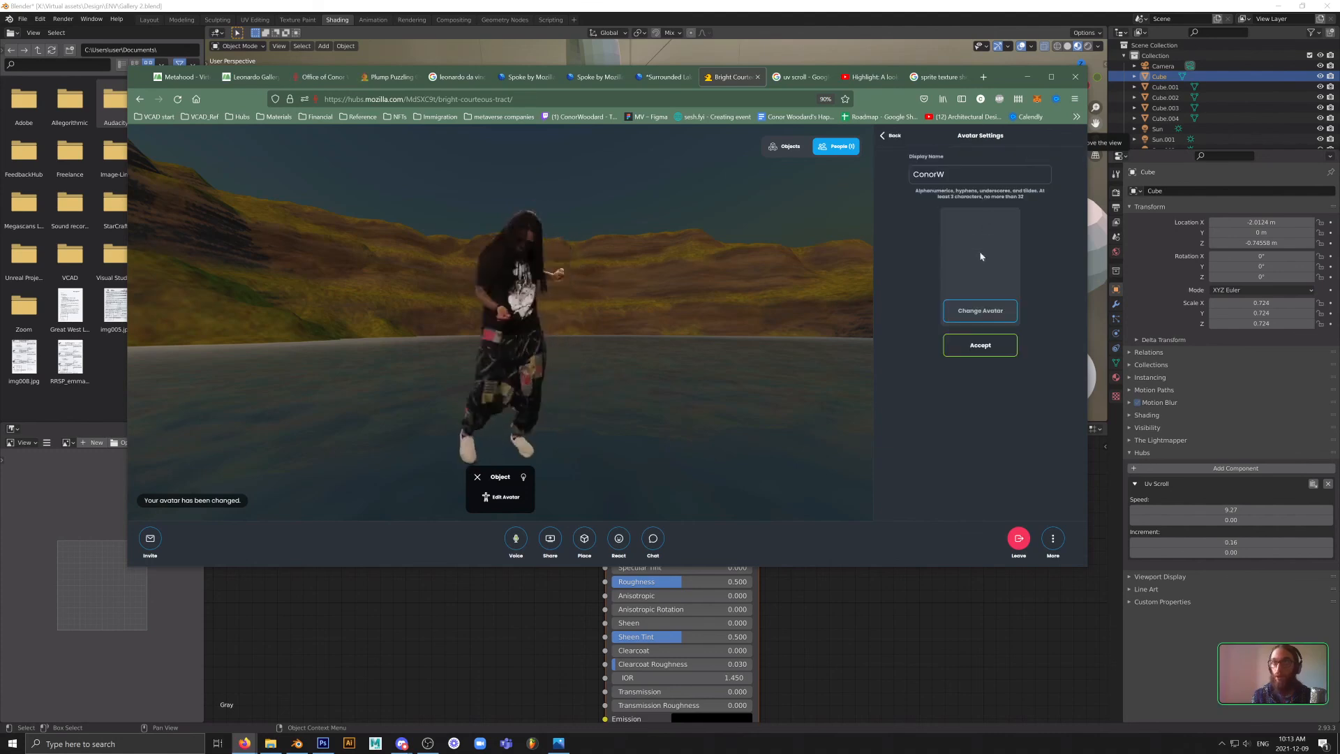
pyautogui.click(980, 312)
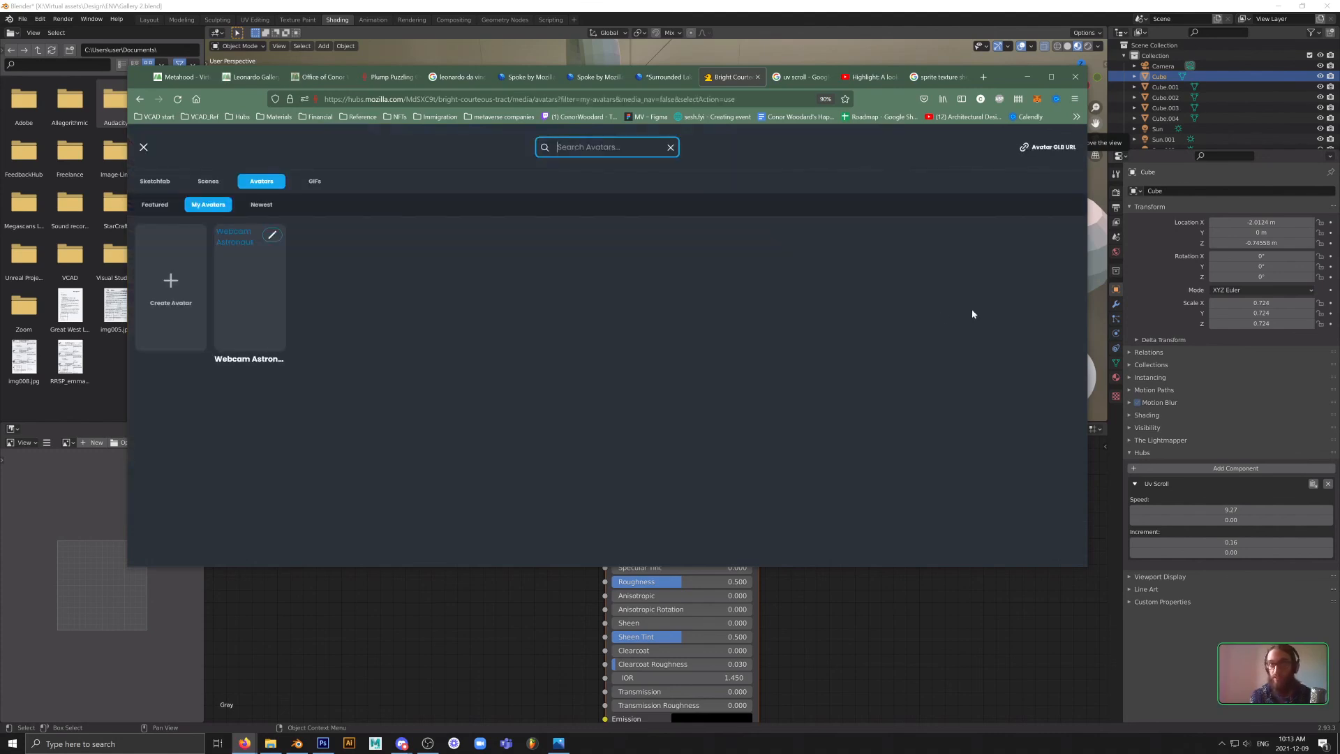
pyautogui.click(155, 205)
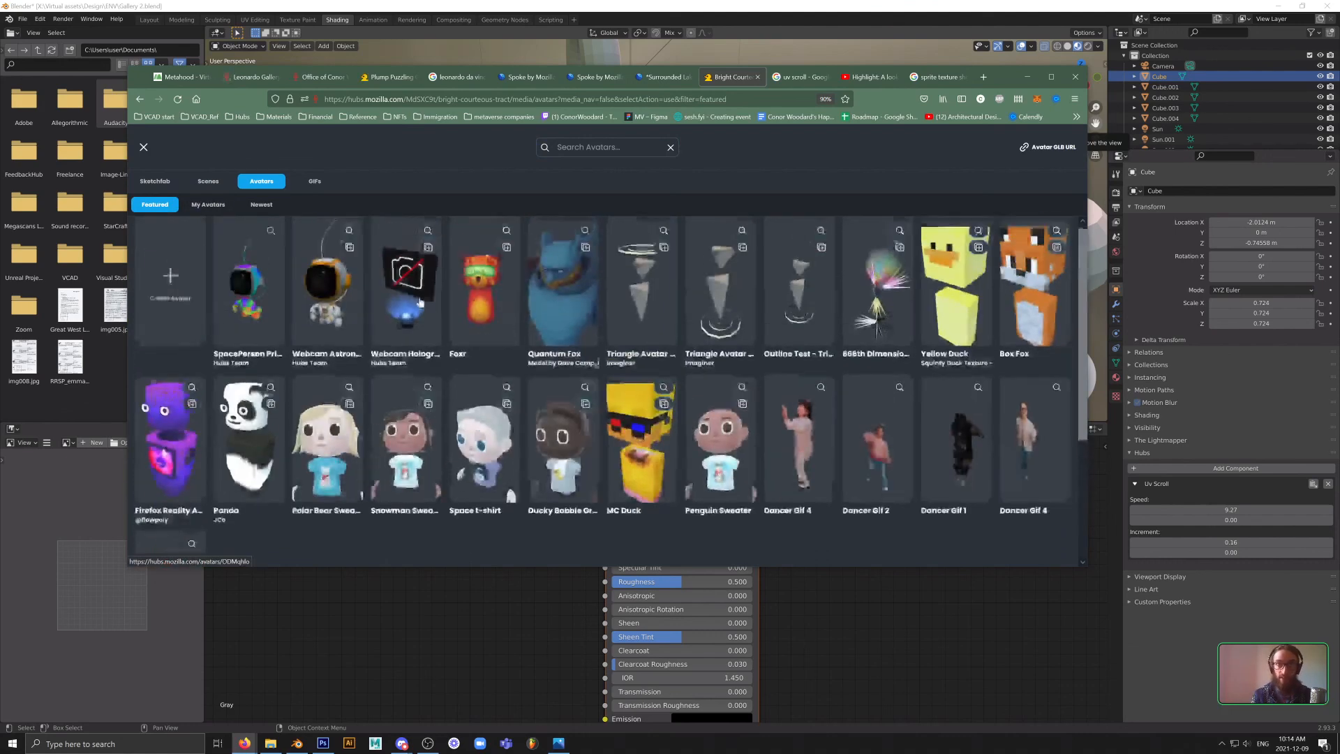
pyautogui.click(208, 205)
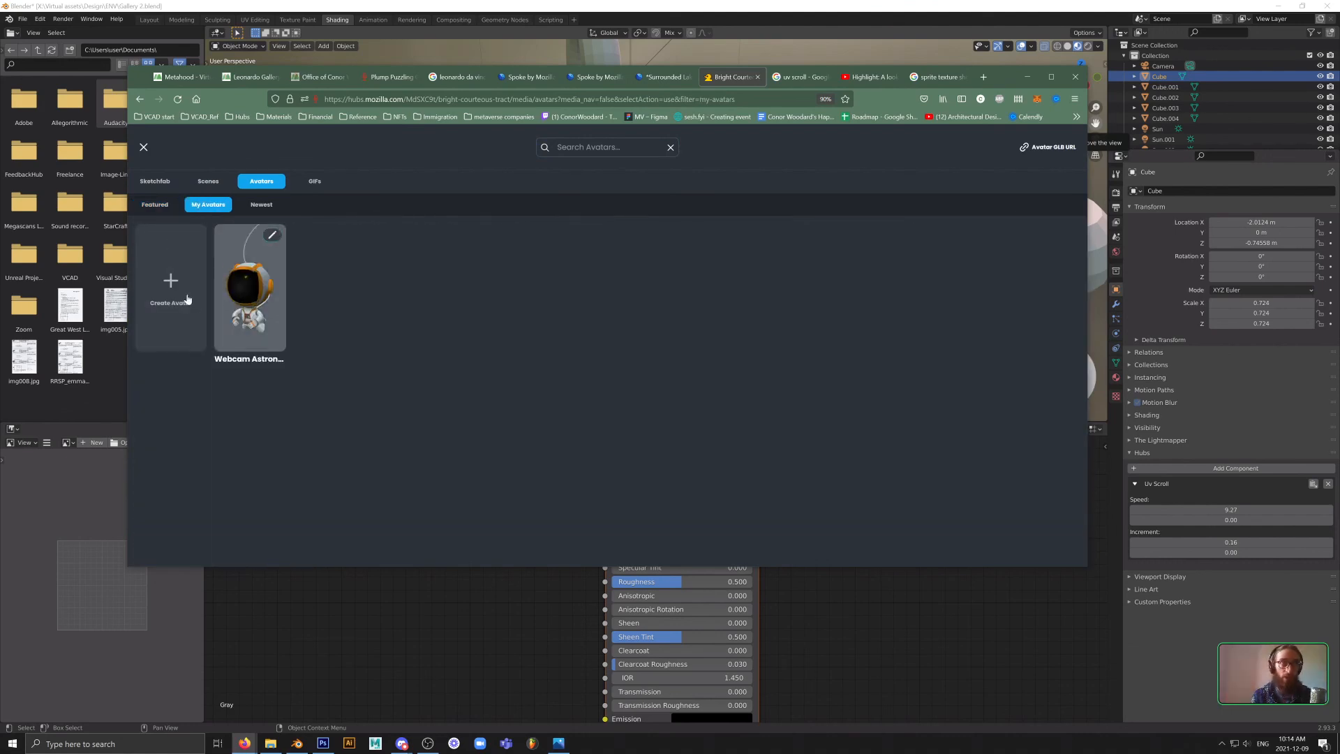
pyautogui.click(231, 284)
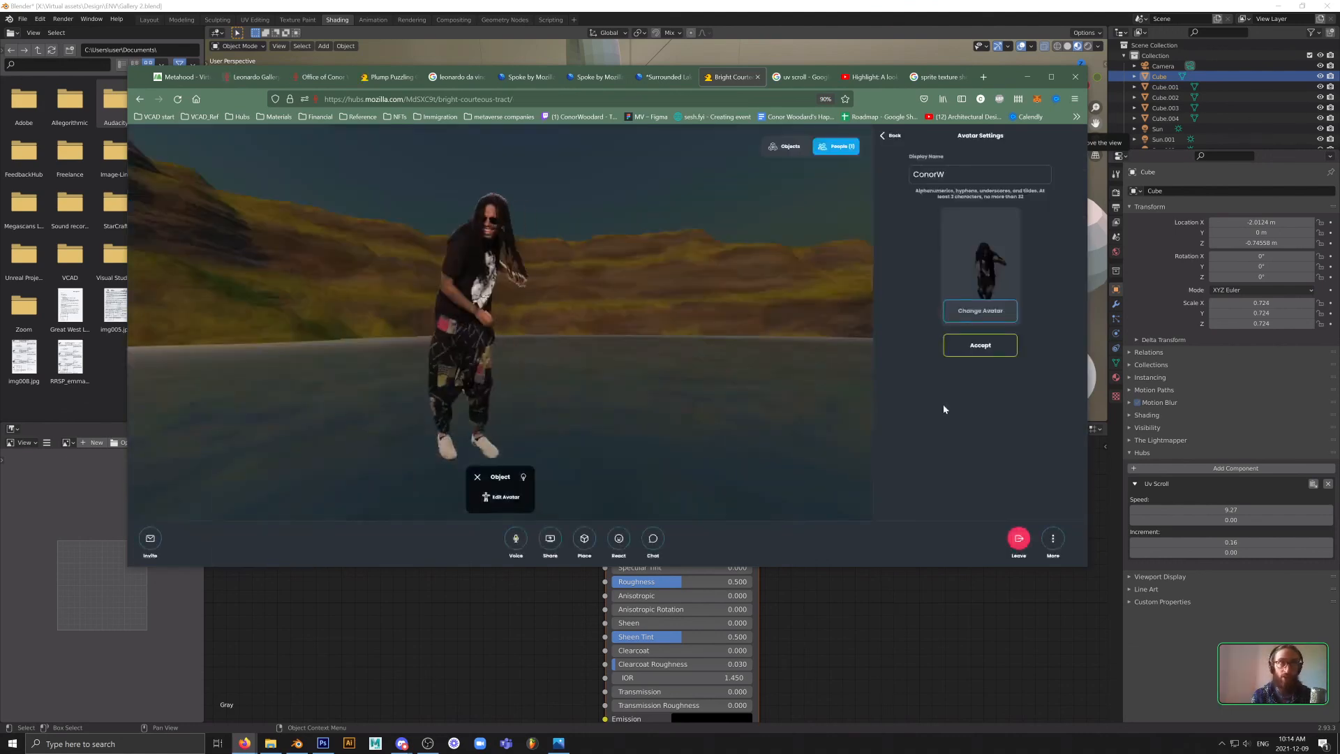
pyautogui.click(972, 347)
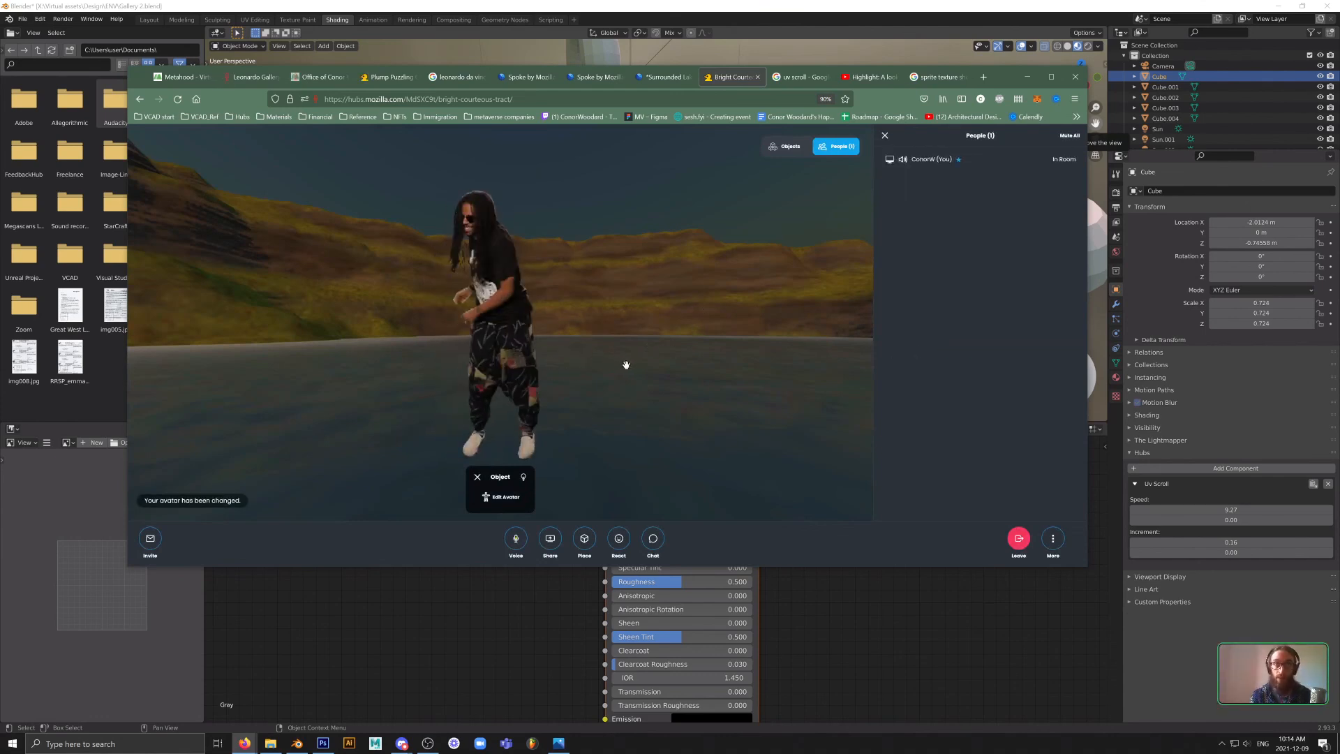
pyautogui.press('i')
pyautogui.moveTo(625, 364); pyautogui.dragTo(781, 330)
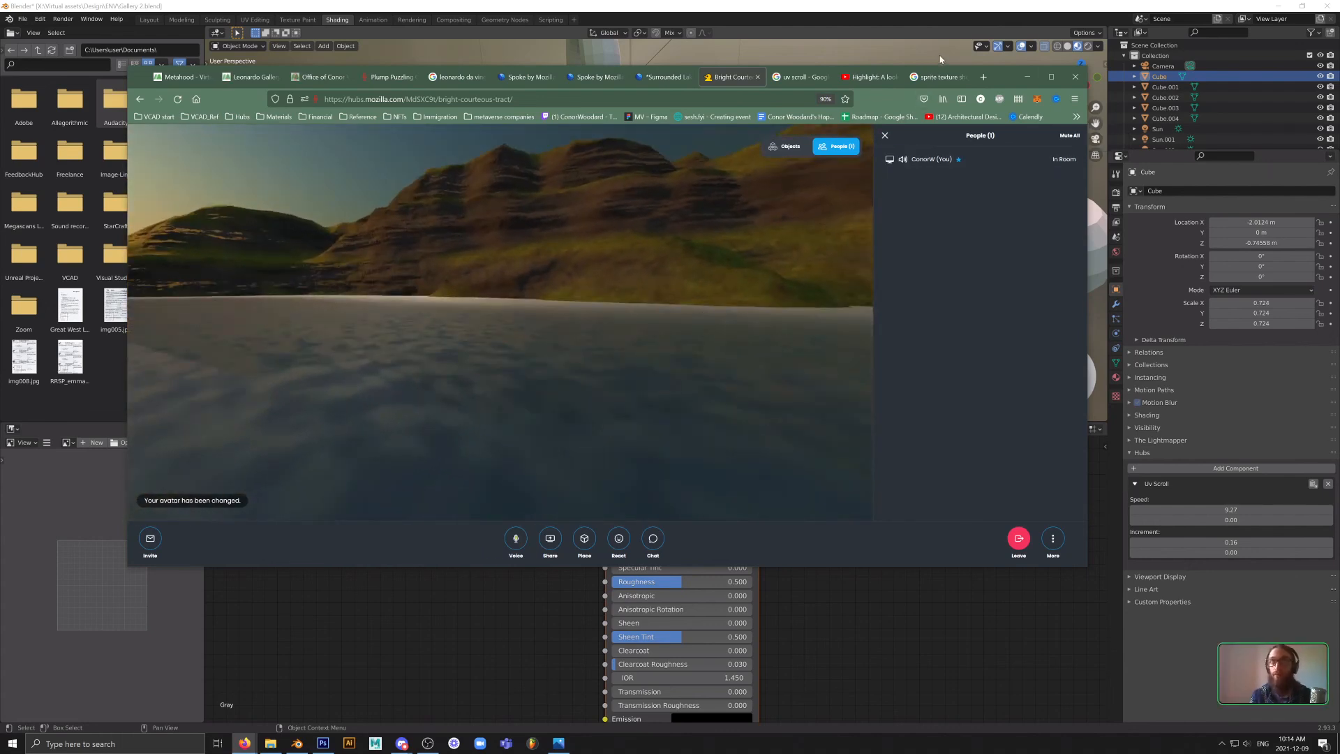
# - Preview the GameDev StackExchange sprite sheet and texture atlas image in the sprite search results and close that search page
pyautogui.click(939, 76)
pyautogui.scroll(10, 489, 293)
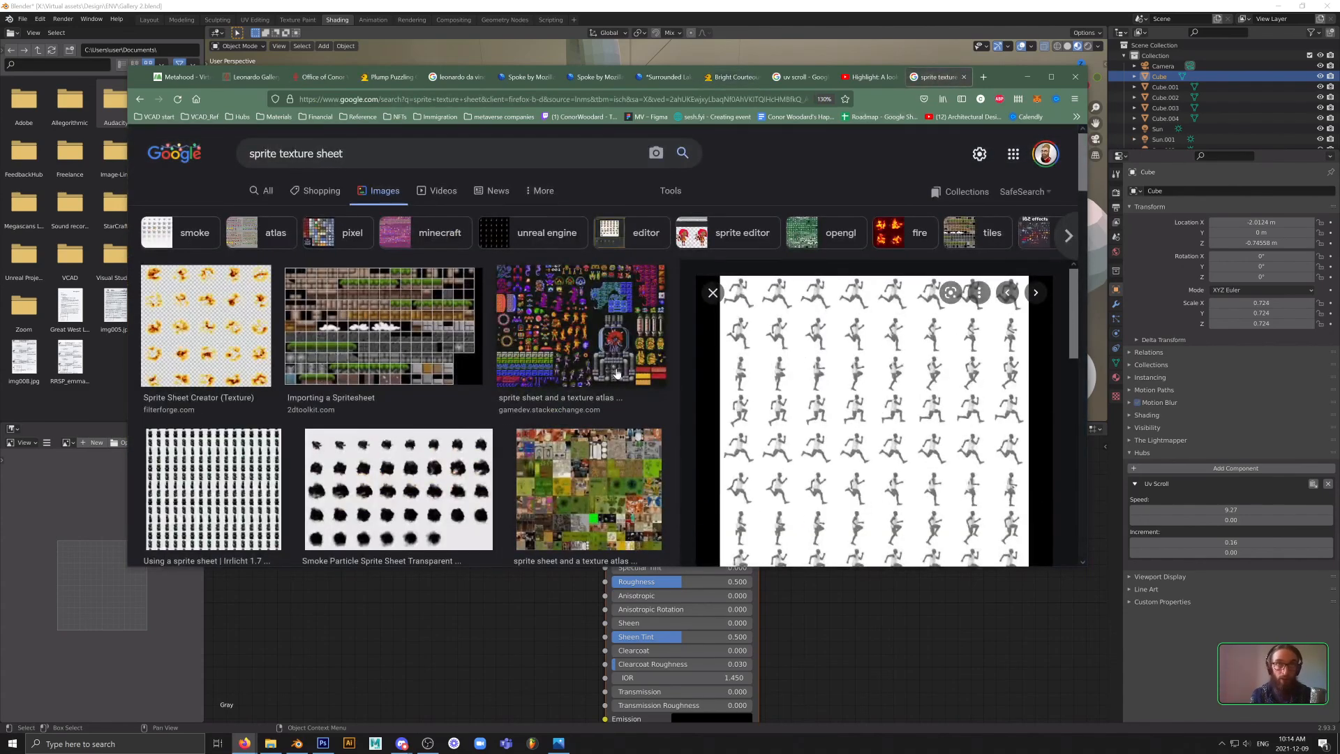
pyautogui.click(617, 373)
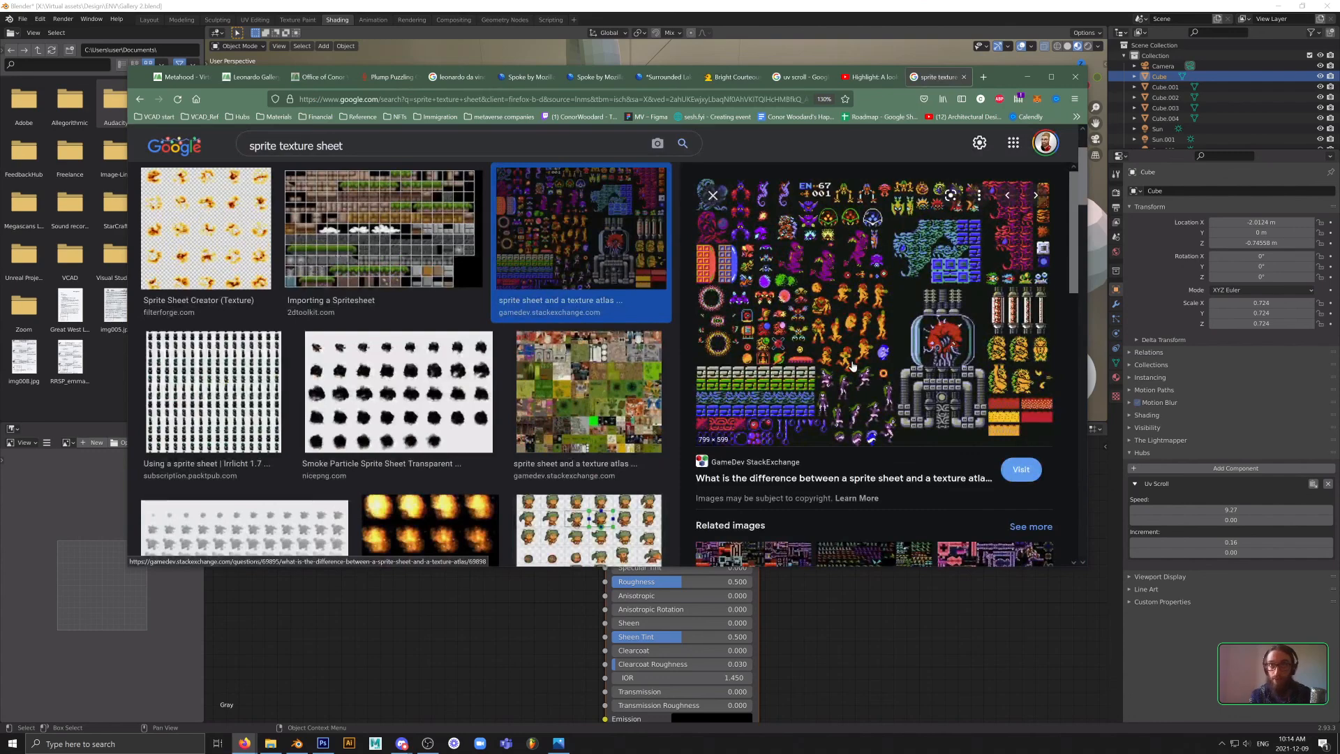
pyautogui.scroll(2, 670, 285)
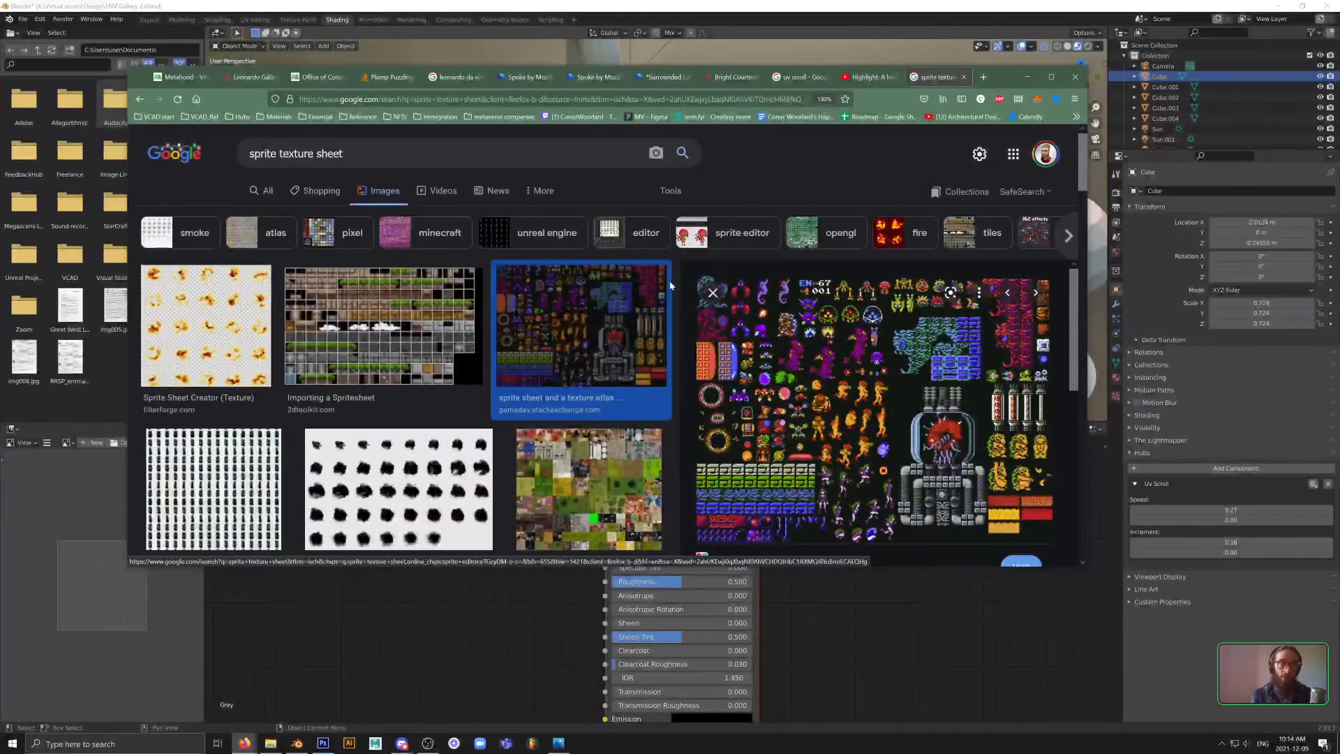
pyautogui.click(964, 77)
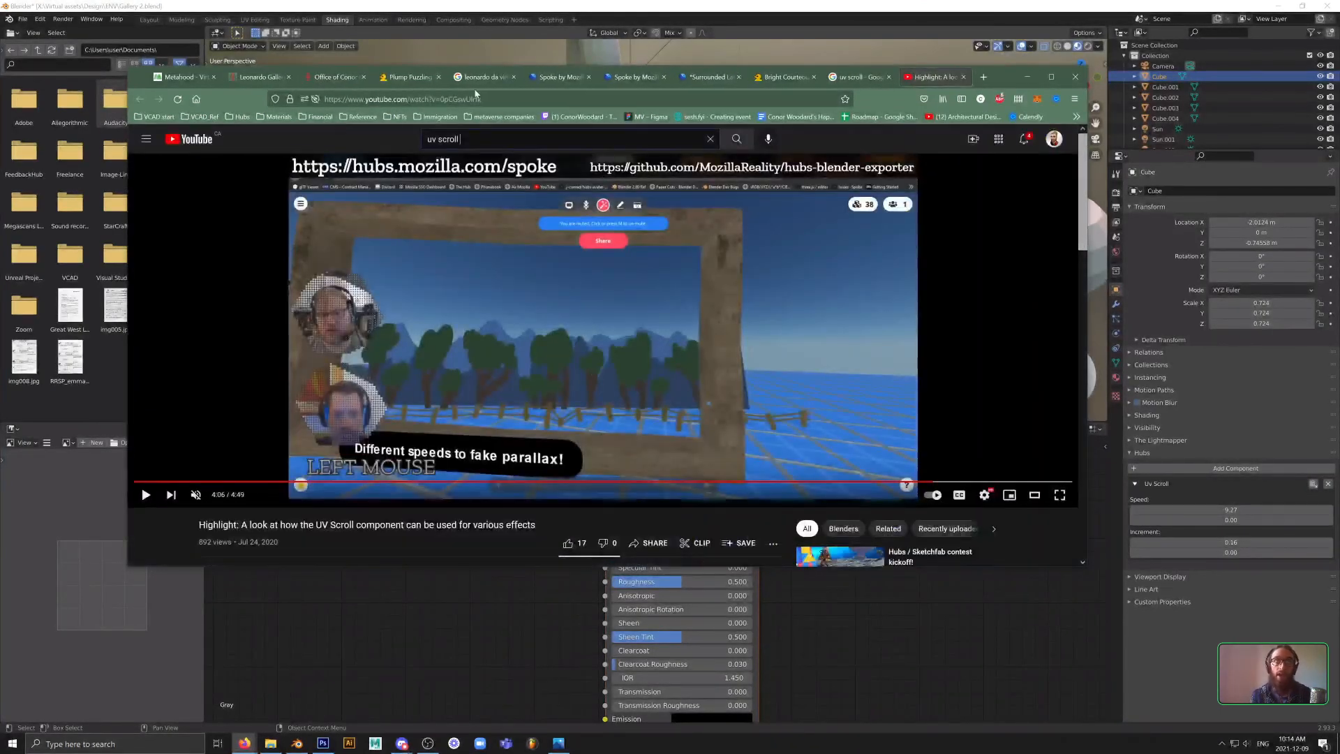
# - Switch to the Discord stream call and unmute the microphone
pyautogui.click(927, 692)
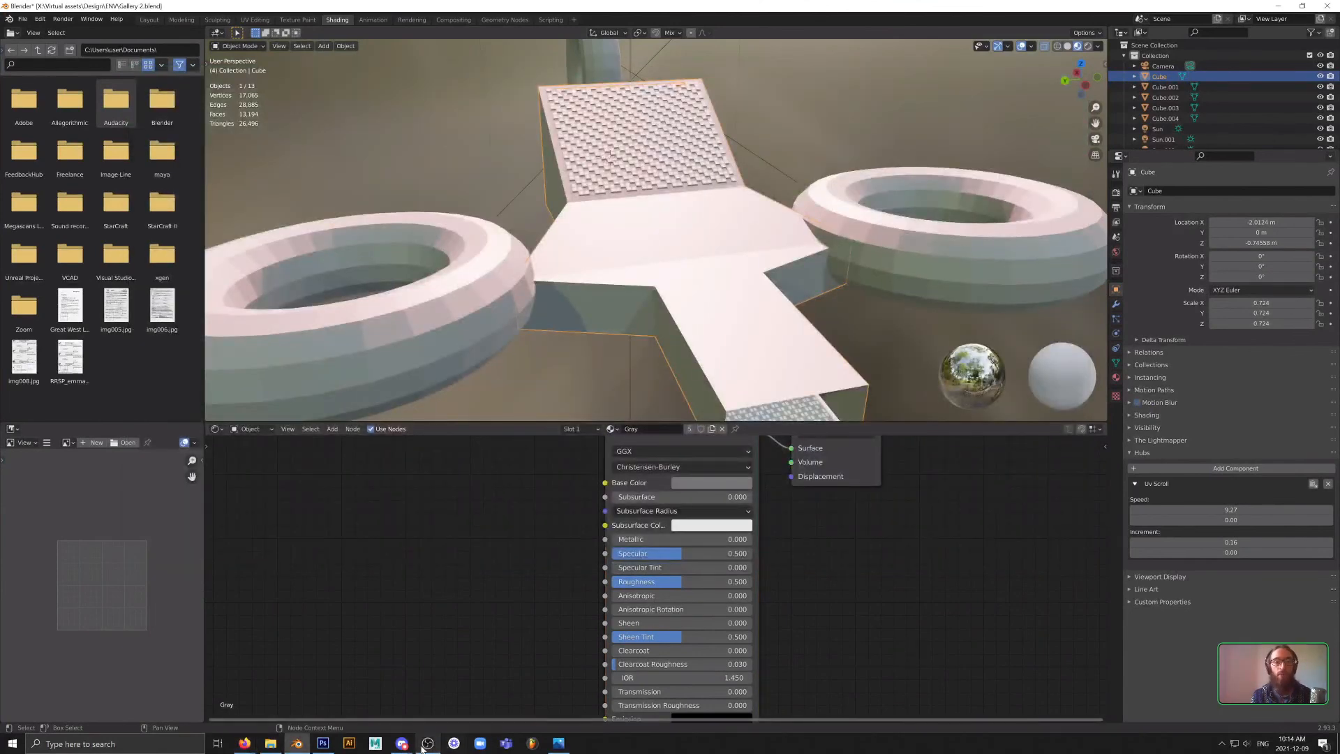
pyautogui.moveTo(401, 743)
pyautogui.click(454, 671)
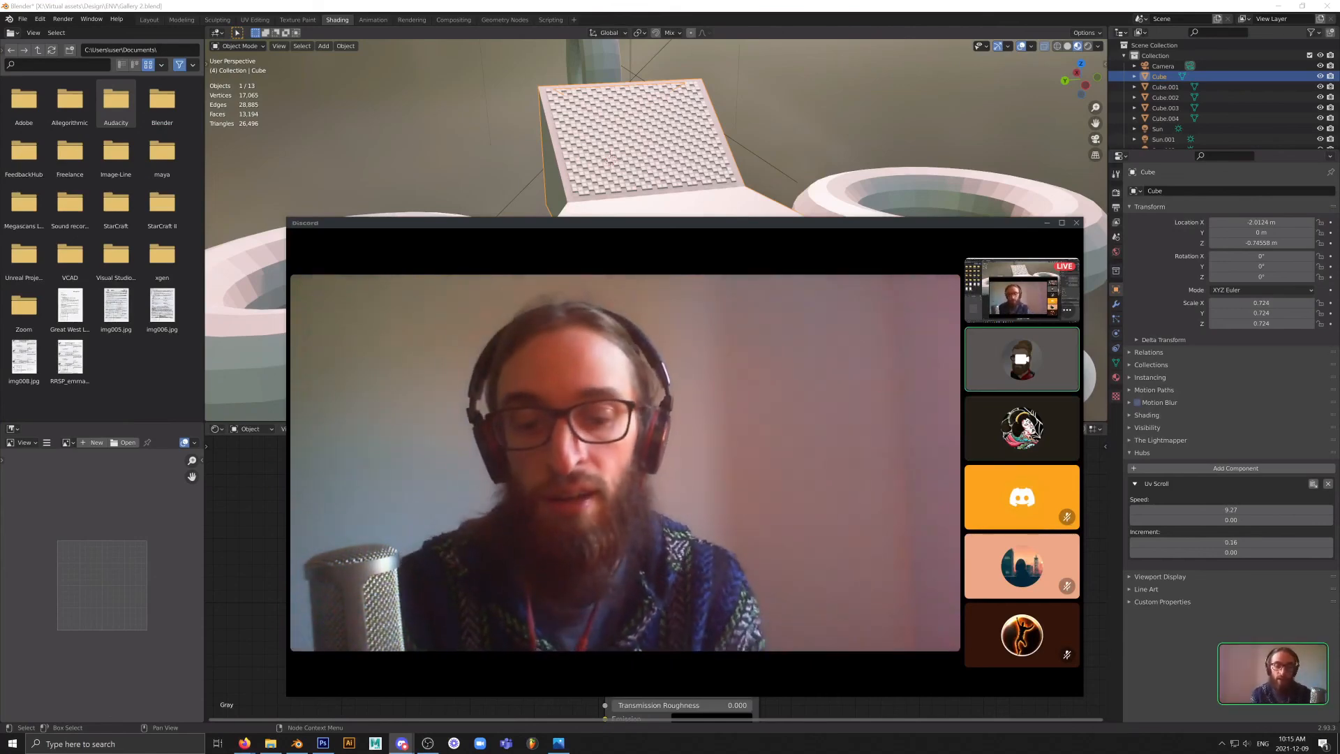
pyautogui.moveTo(702, 691)
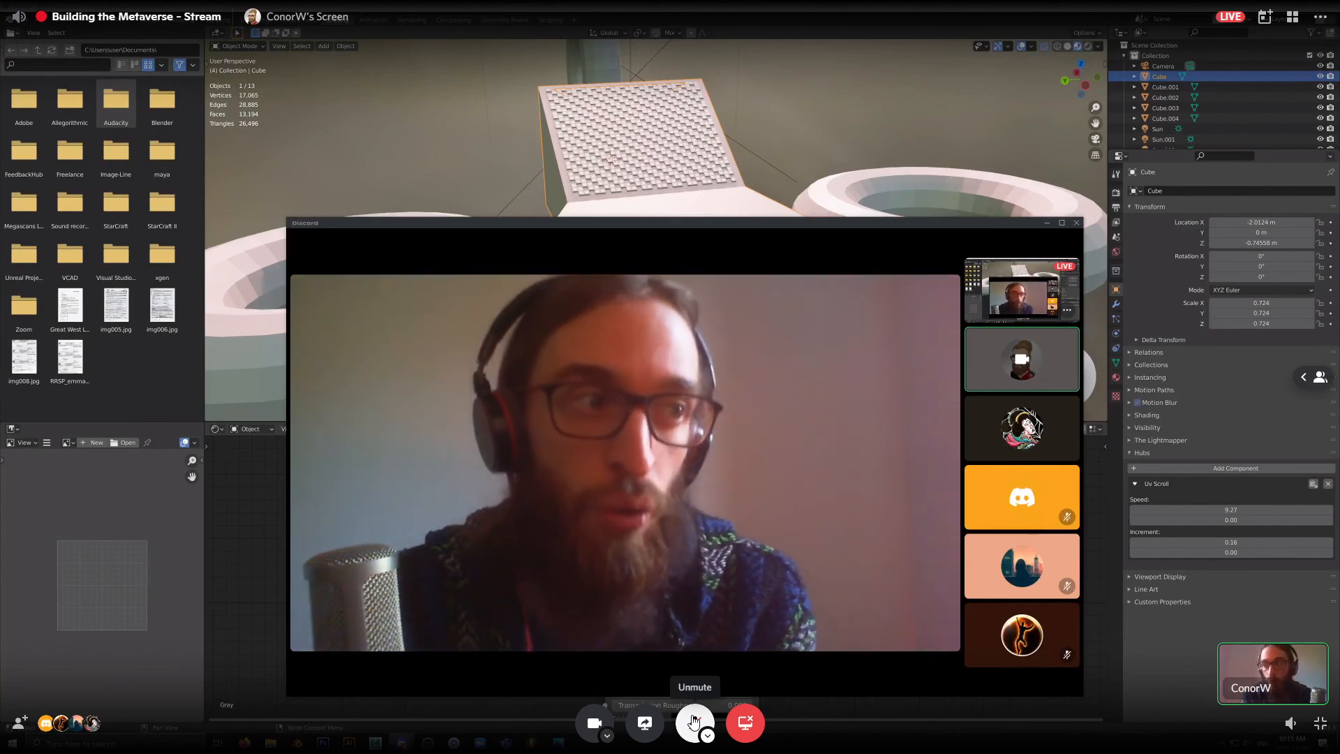
pyautogui.click(694, 721)
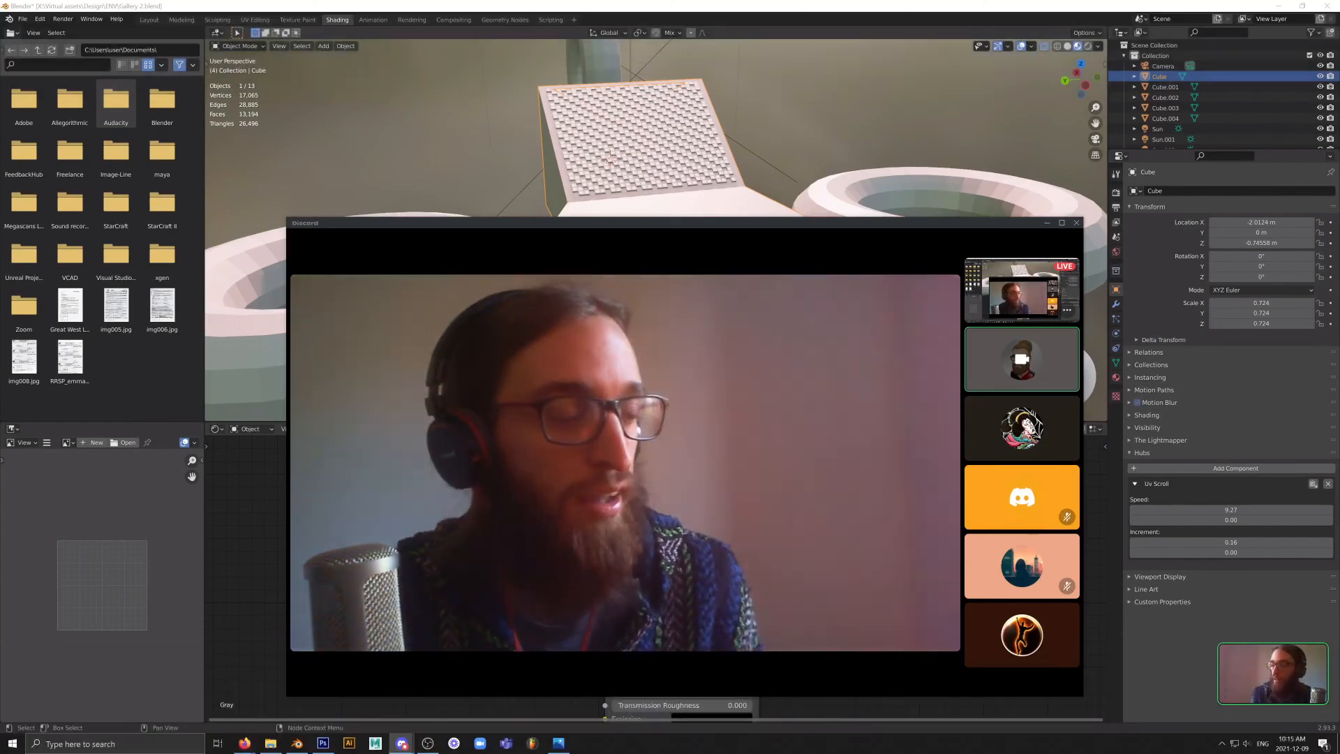